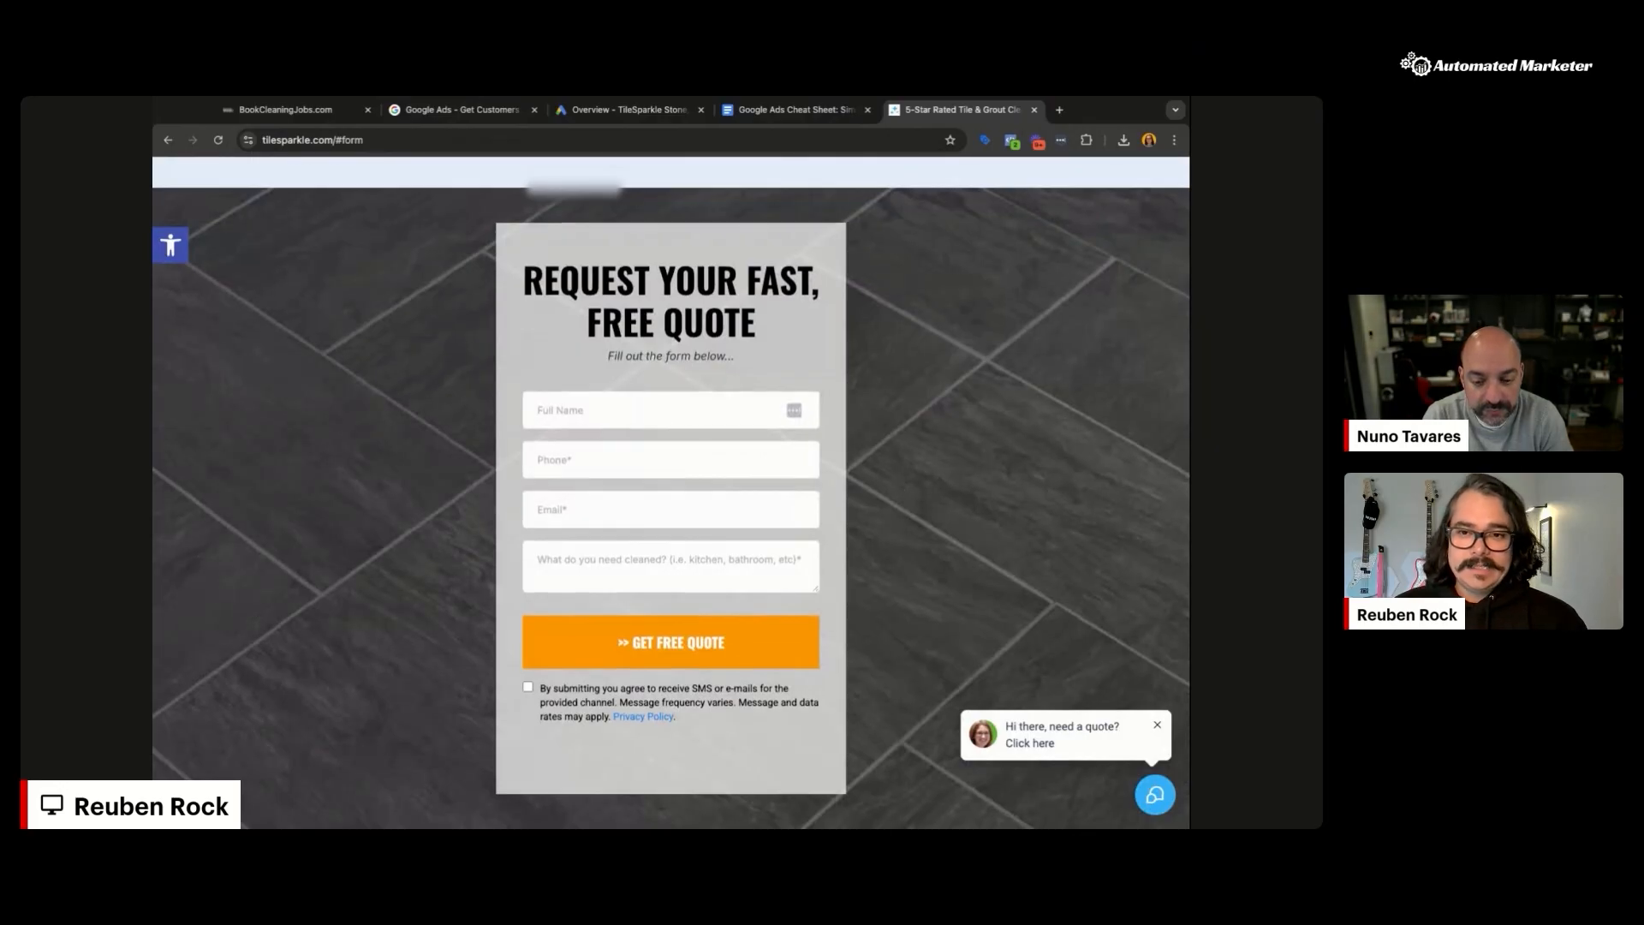
Step: Open the TileSparkle 'need a quote?' chat form, then collapse it at the top of the homepage
scroll(670, 494, "down", 1)
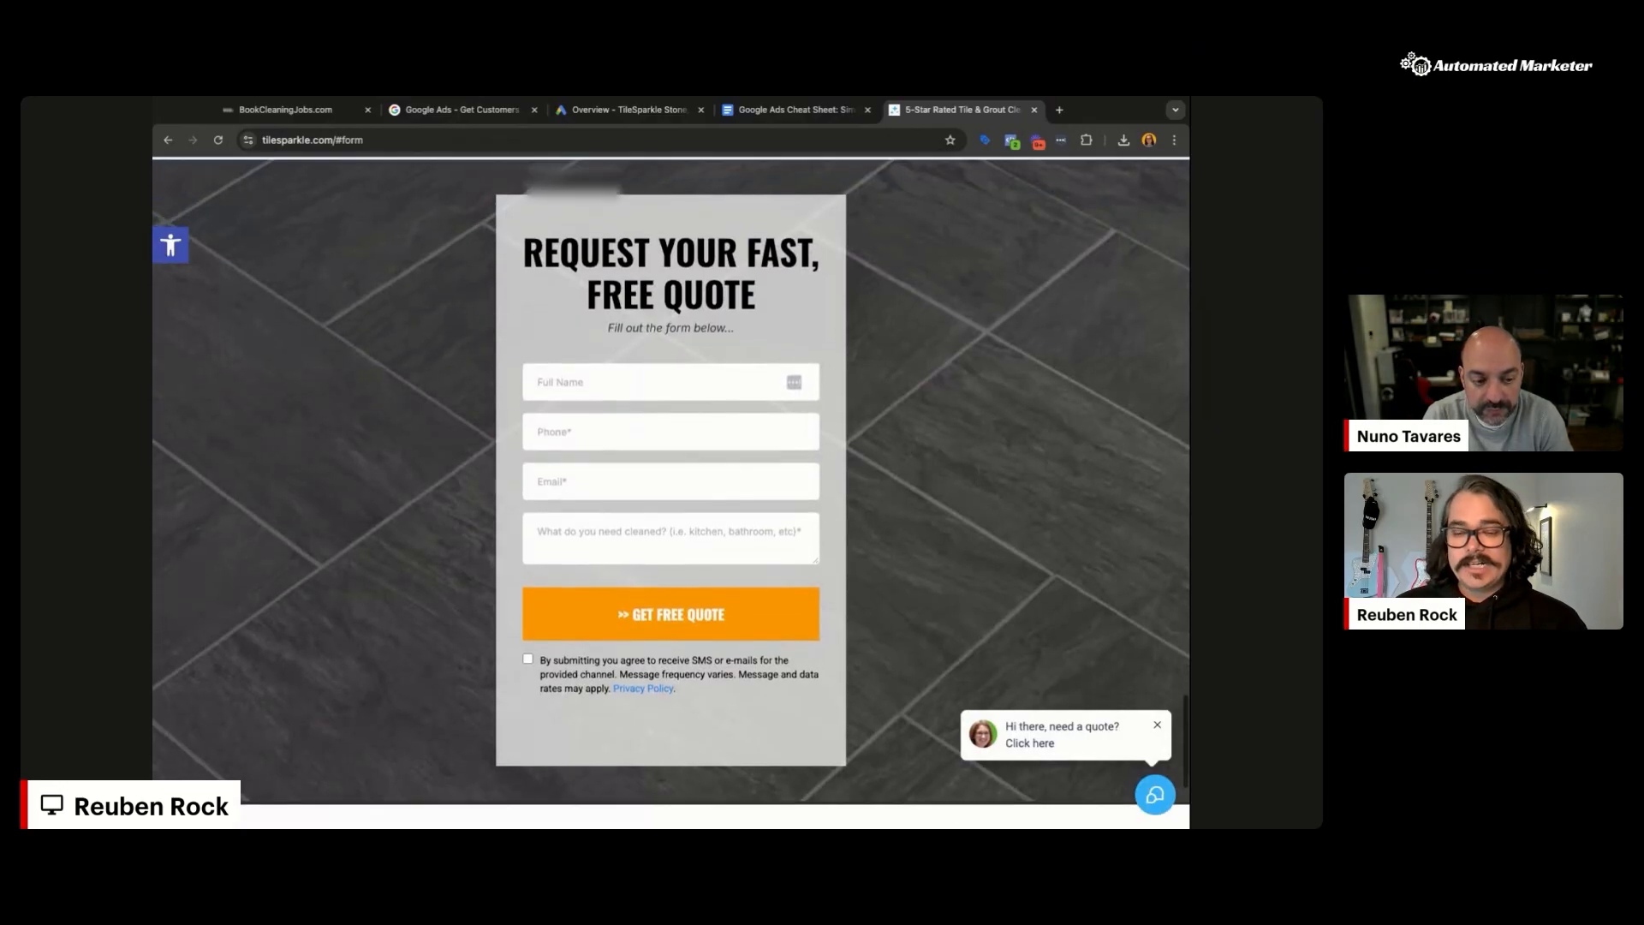
left_click(1089, 724)
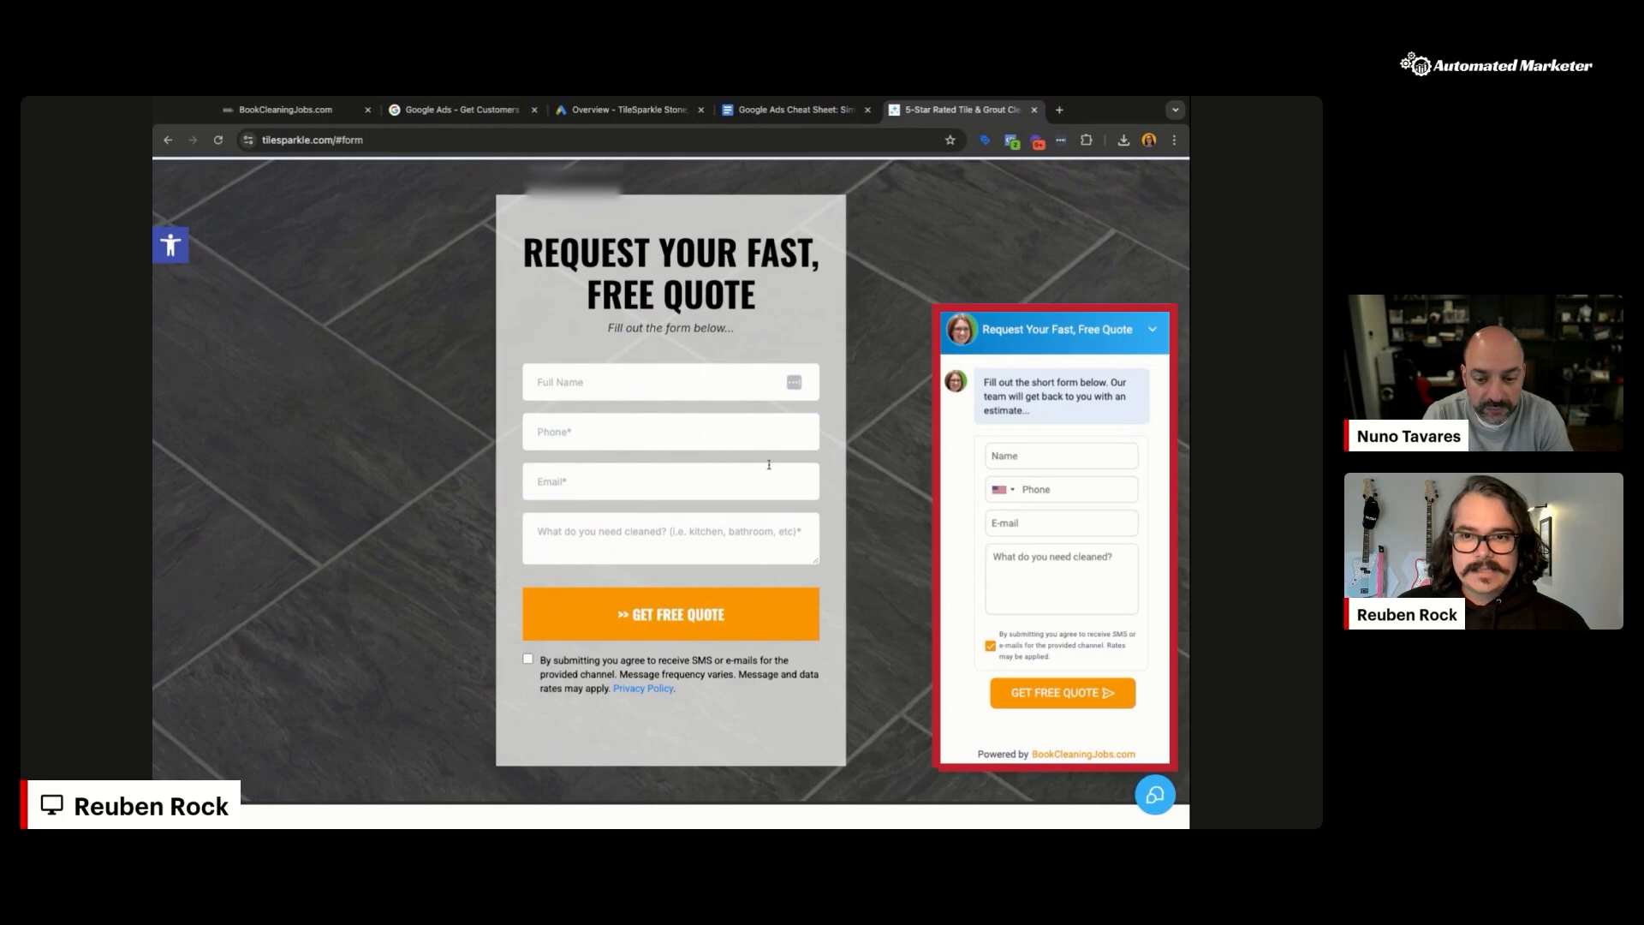
scroll(879, 548, "up", 10)
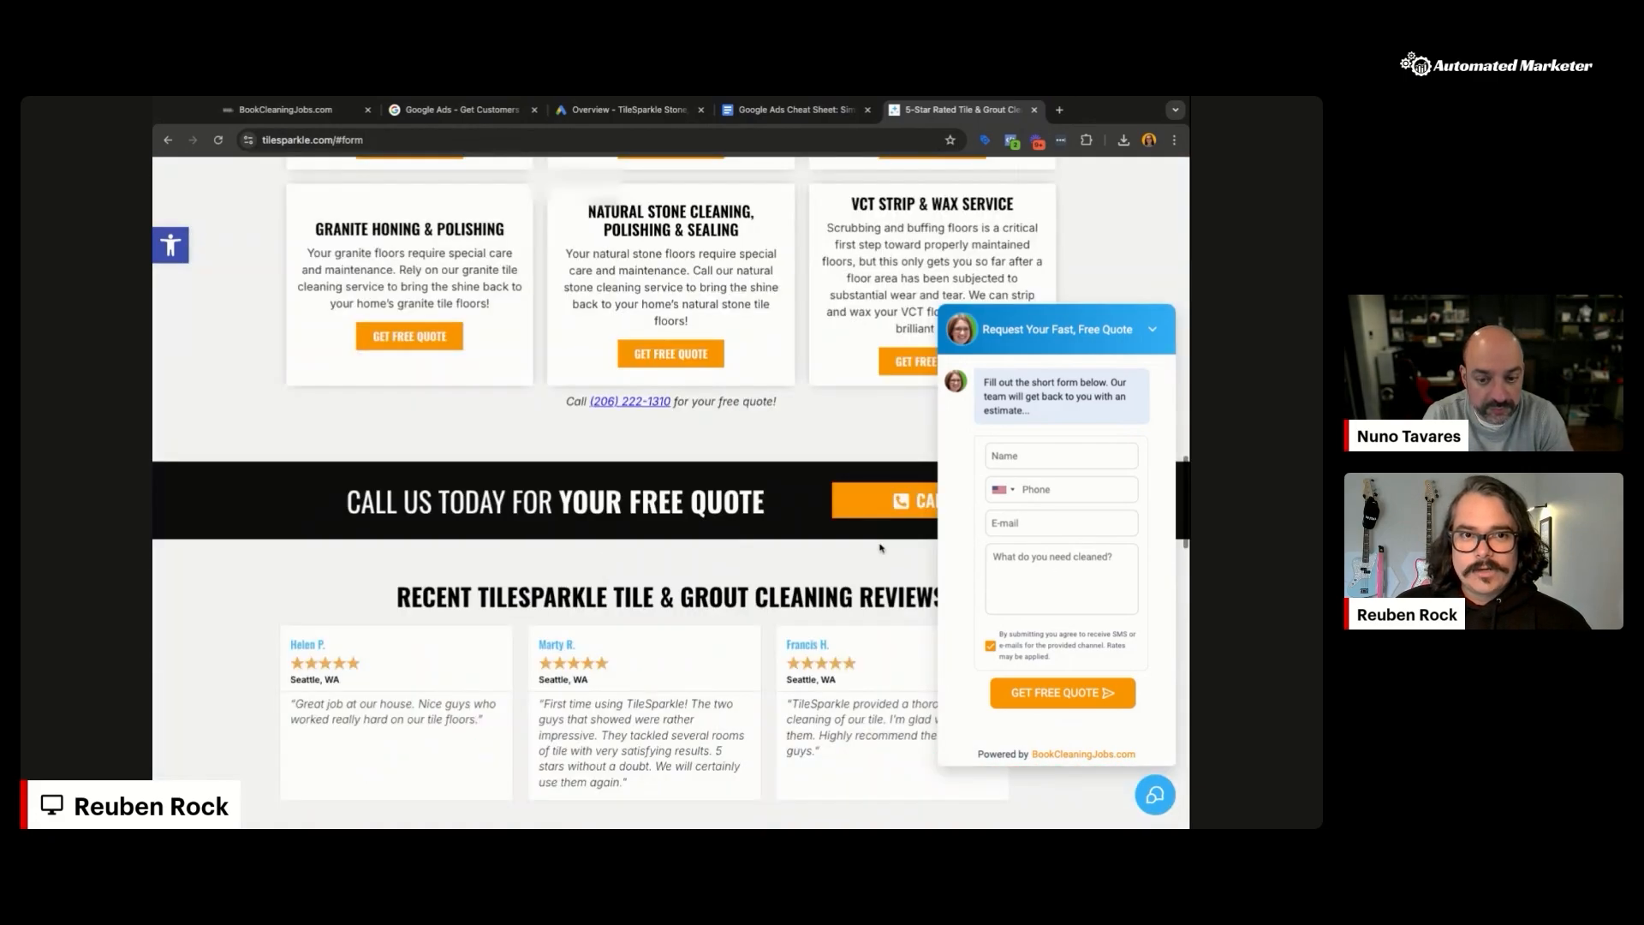
scroll(880, 547, "up", 8)
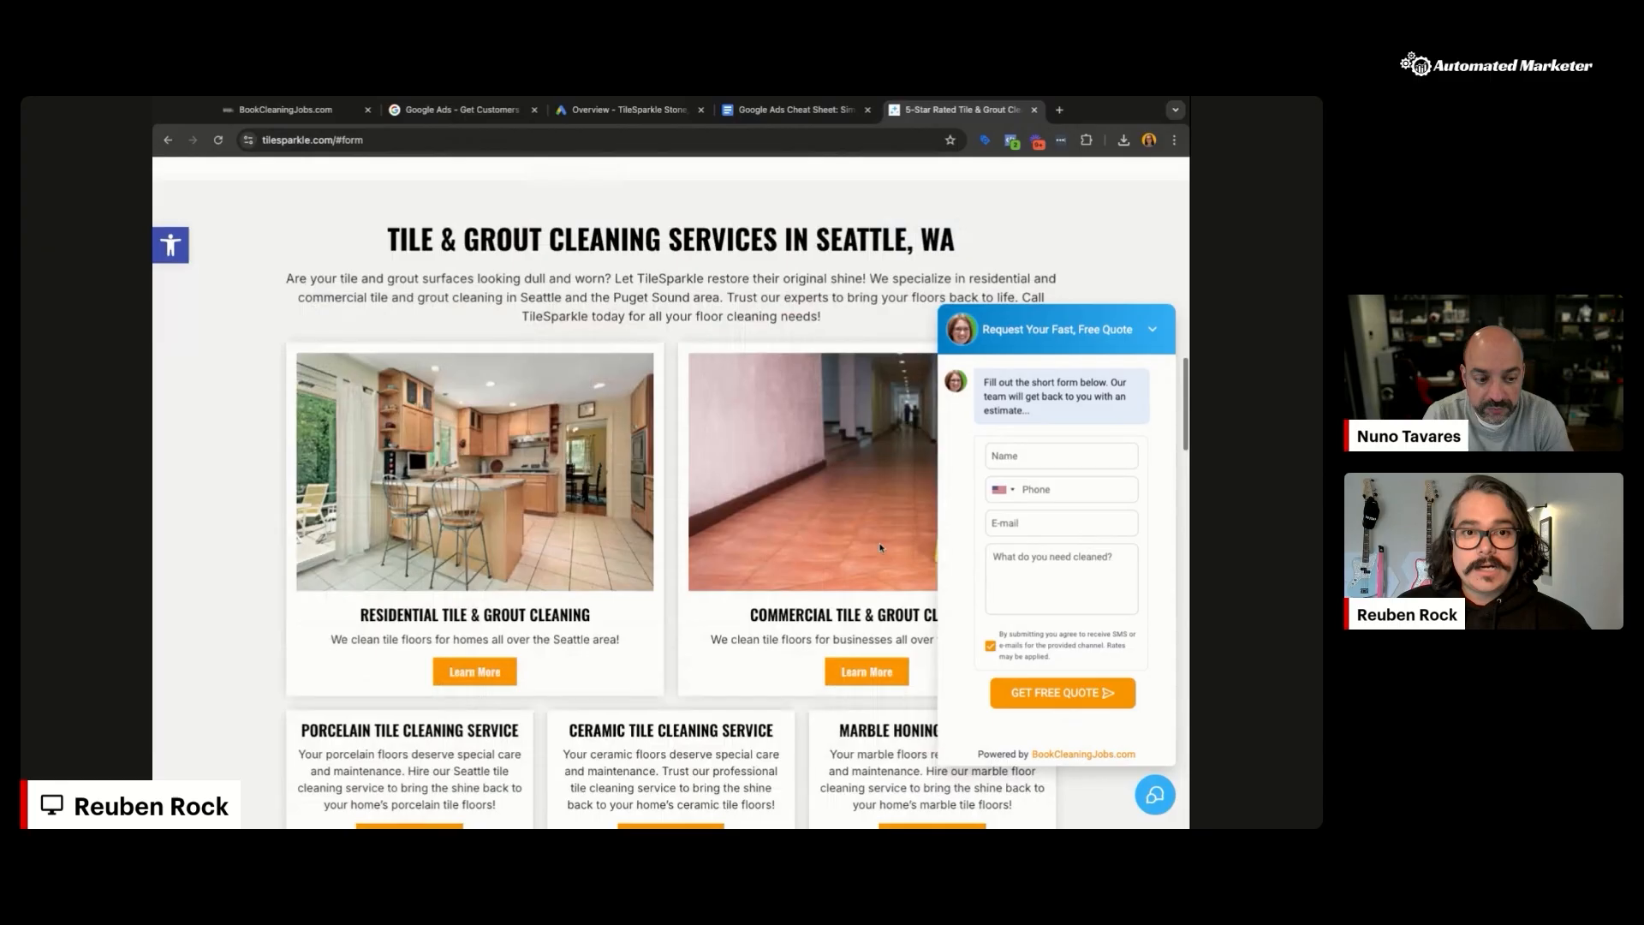
scroll(880, 547, "up", 5)
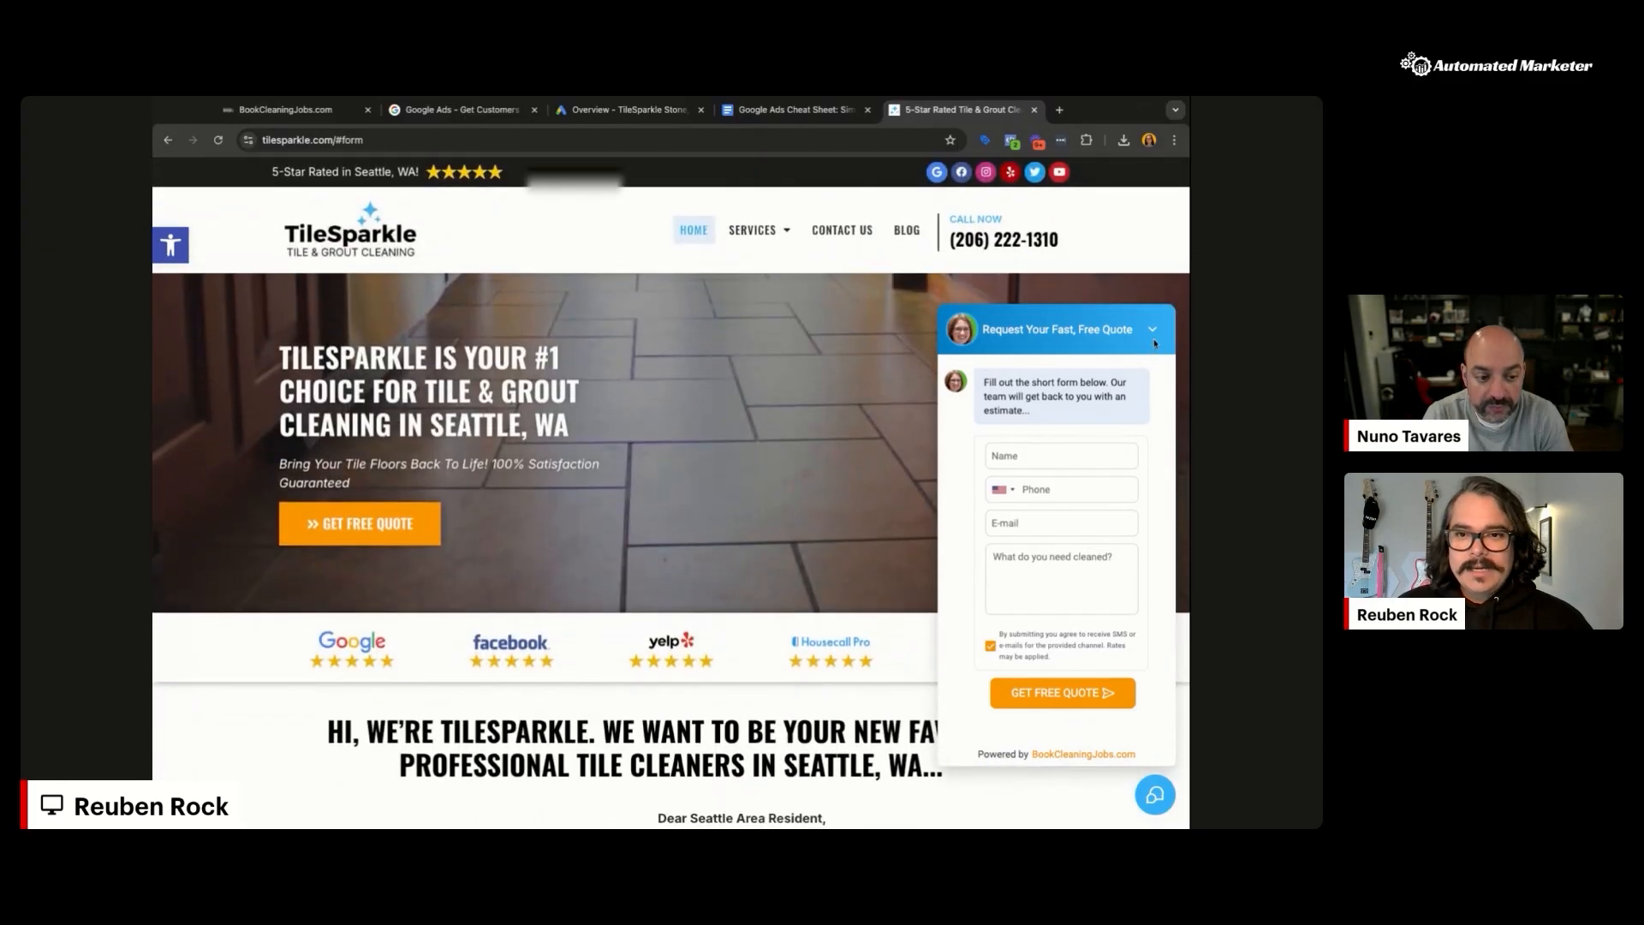
left_click(1154, 341)
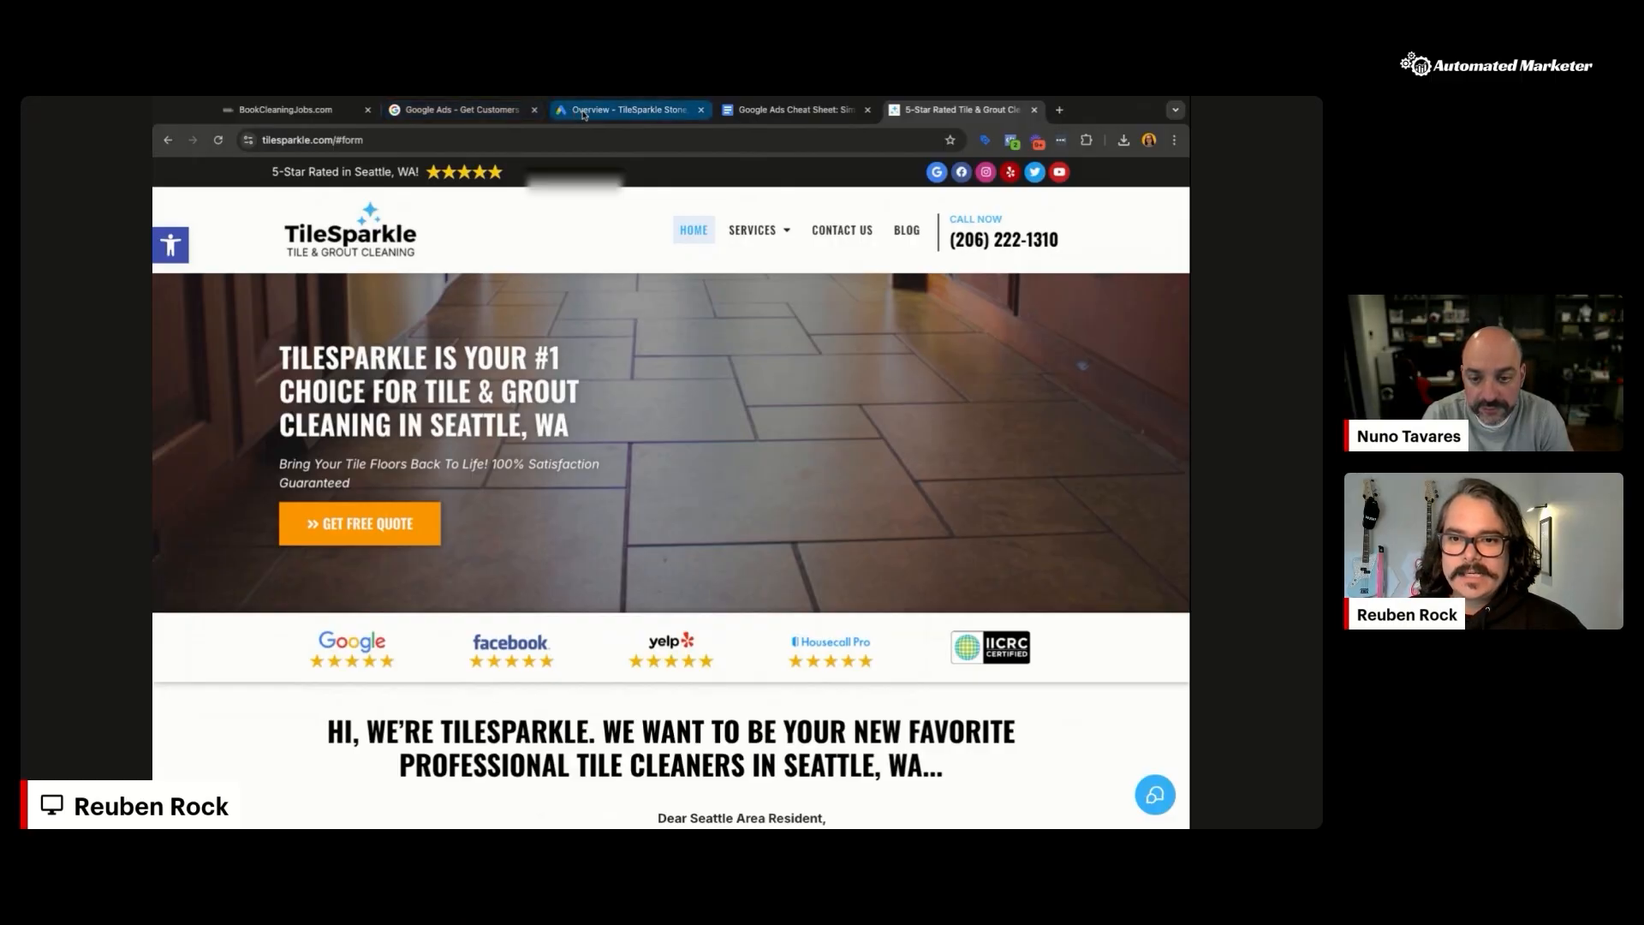
Step: Return to the TileSparkle Google Ads account and start a new campaign
left_click(582, 112)
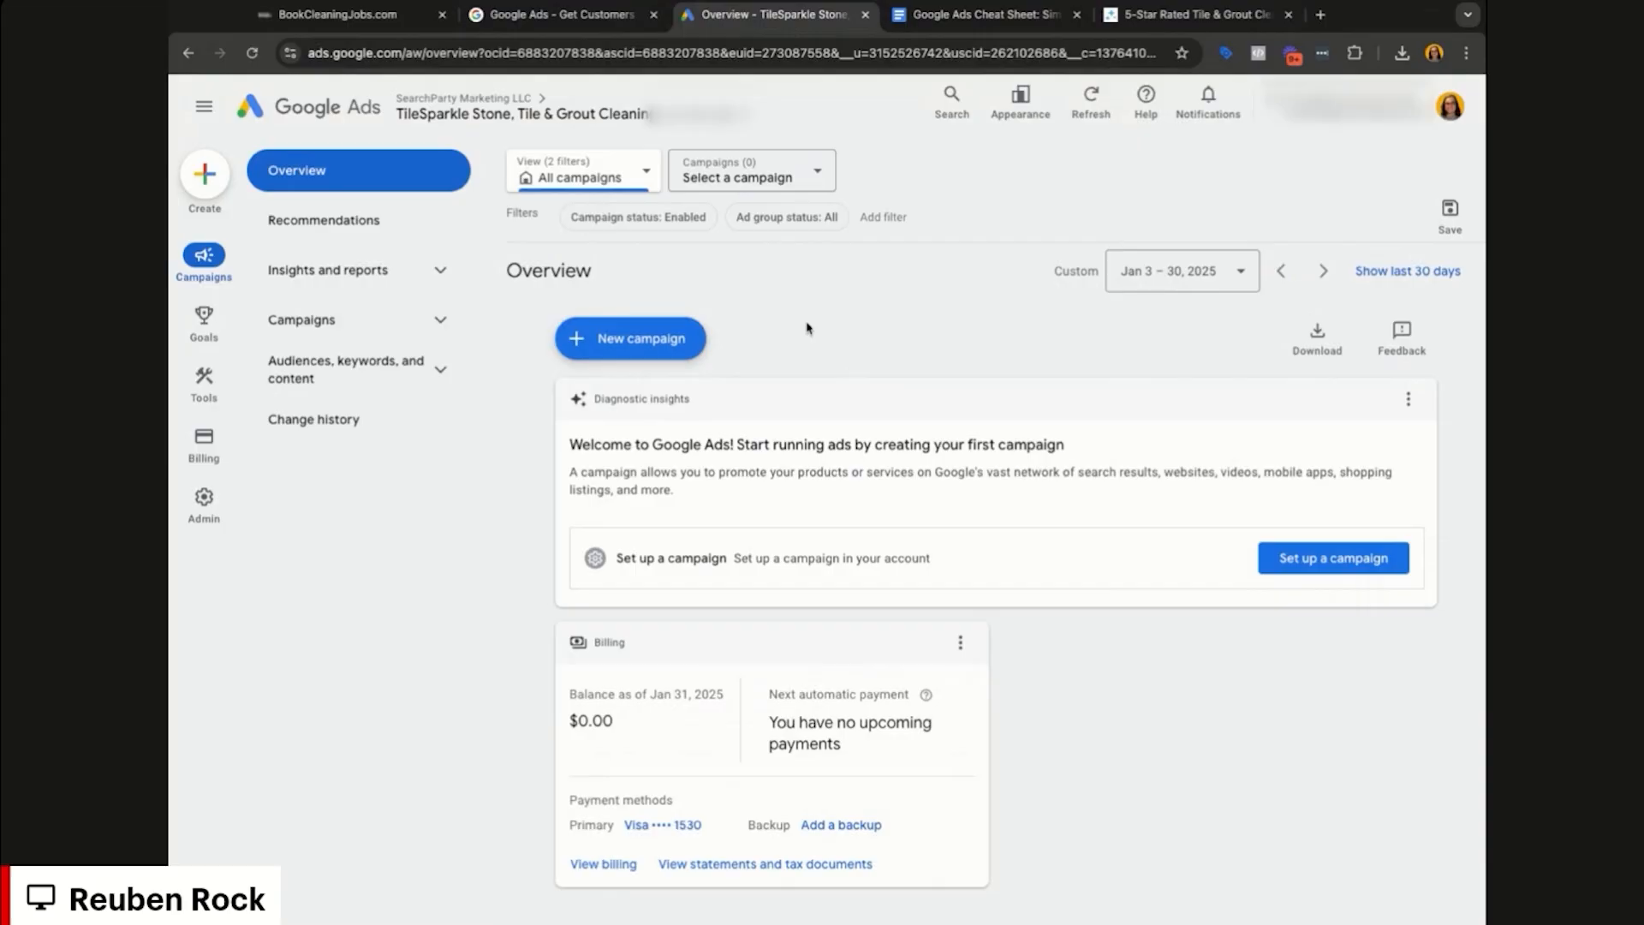
left_click(640, 339)
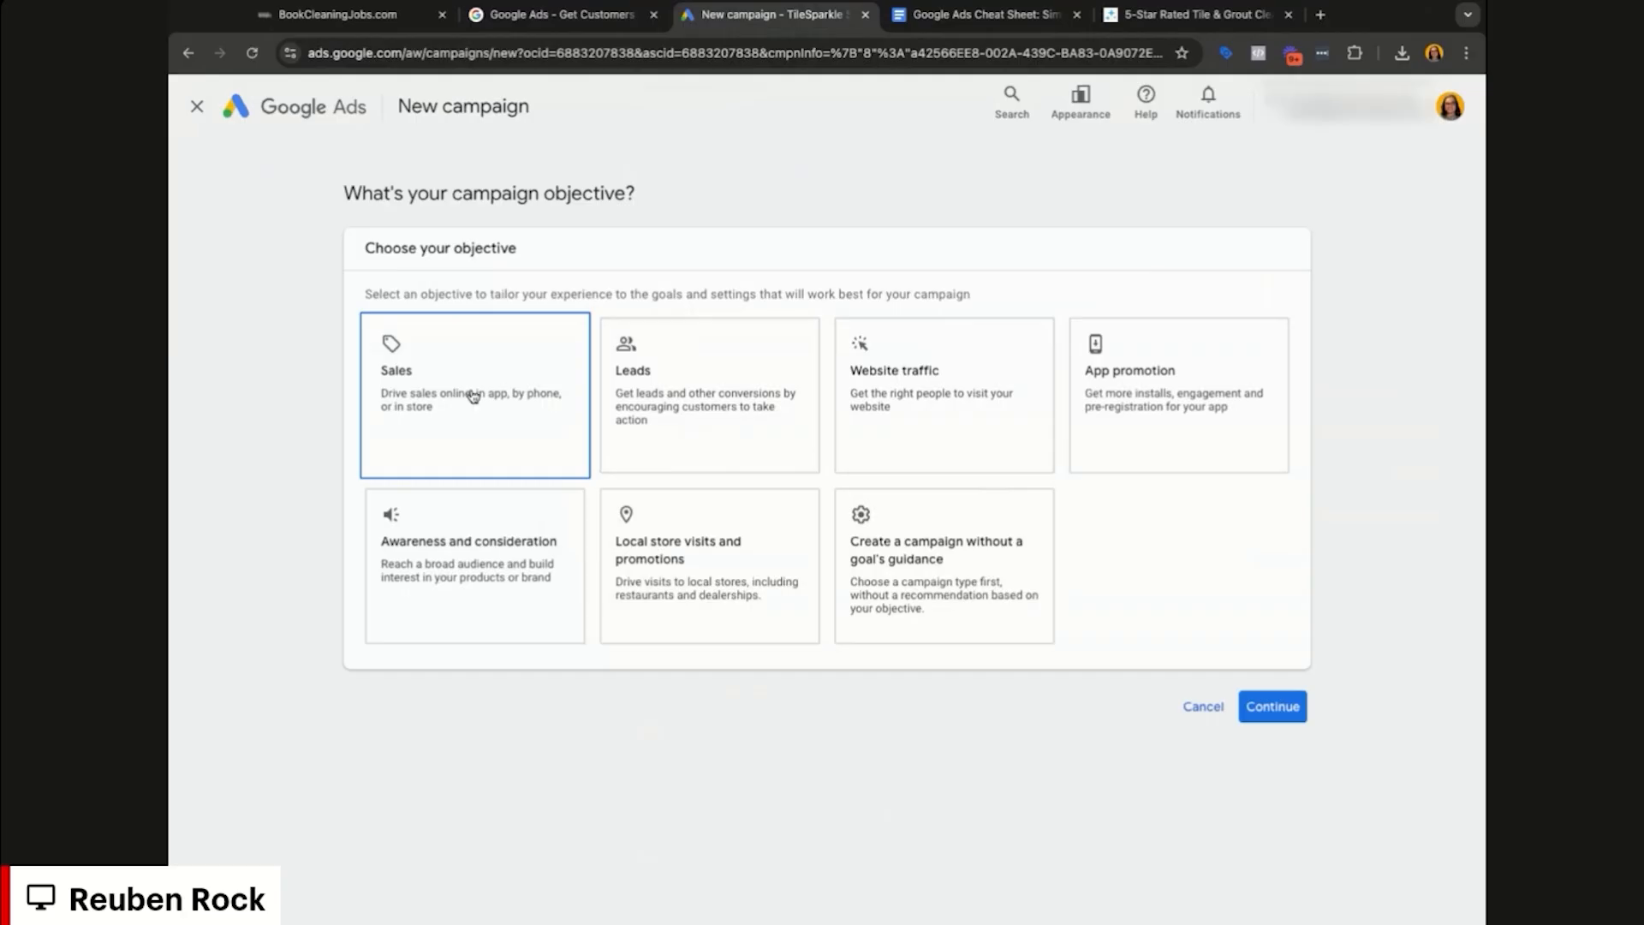
Step: Choose Leads as the campaign objective
left_click(734, 402)
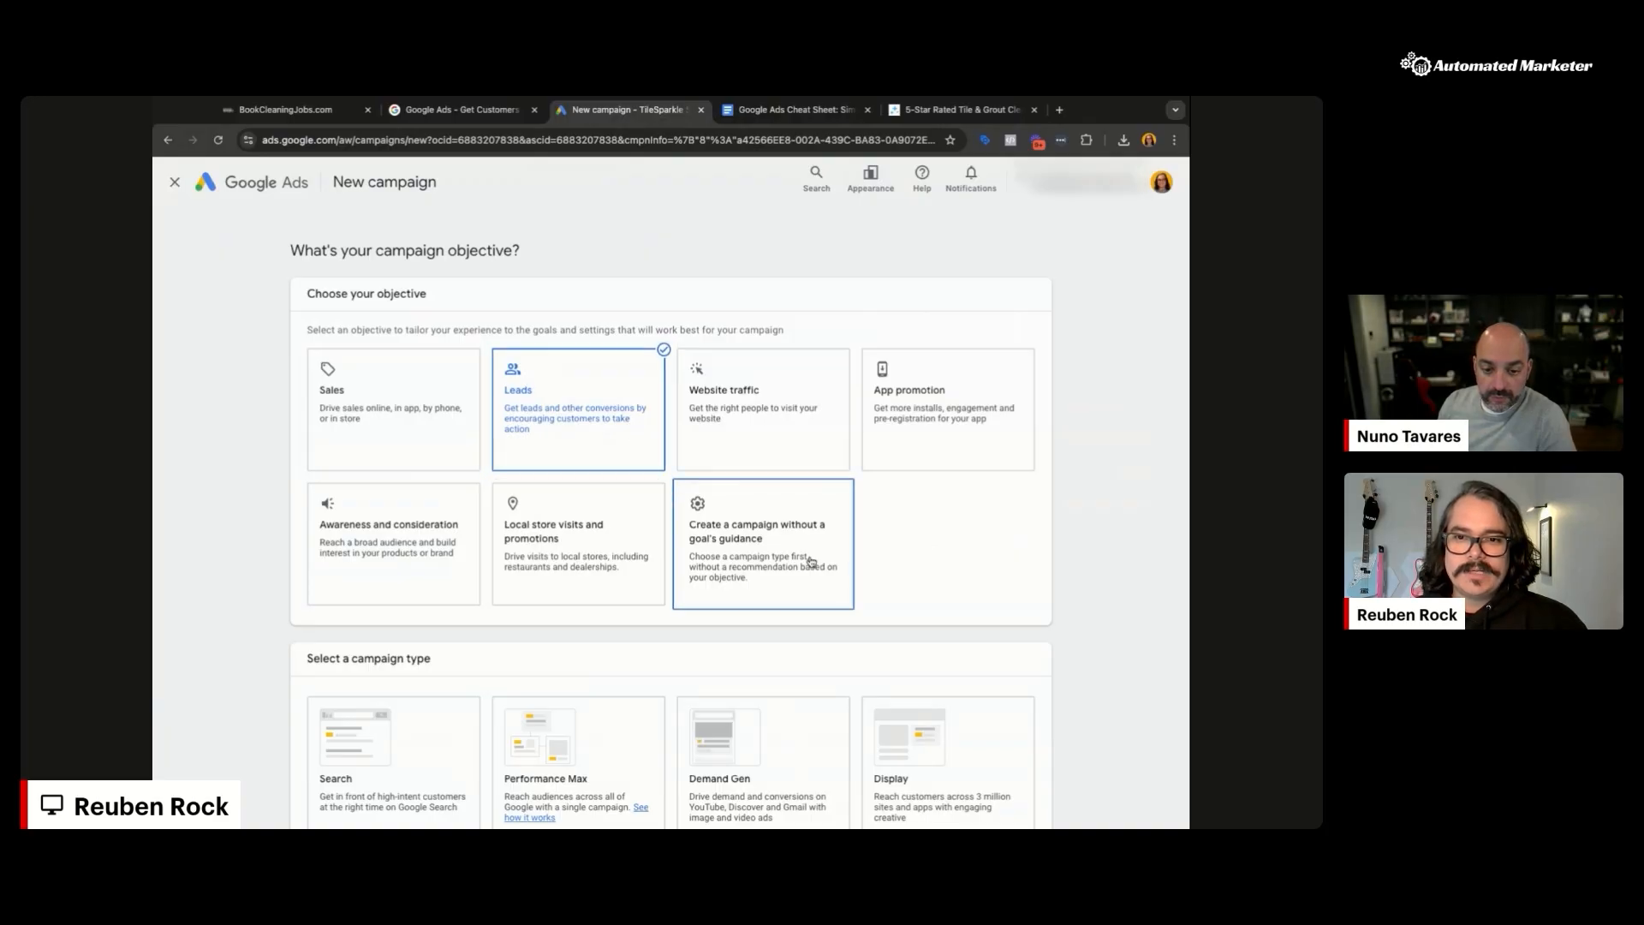
left_click(811, 562)
scroll(811, 562, "down", 4)
scroll(789, 555, "up", 4)
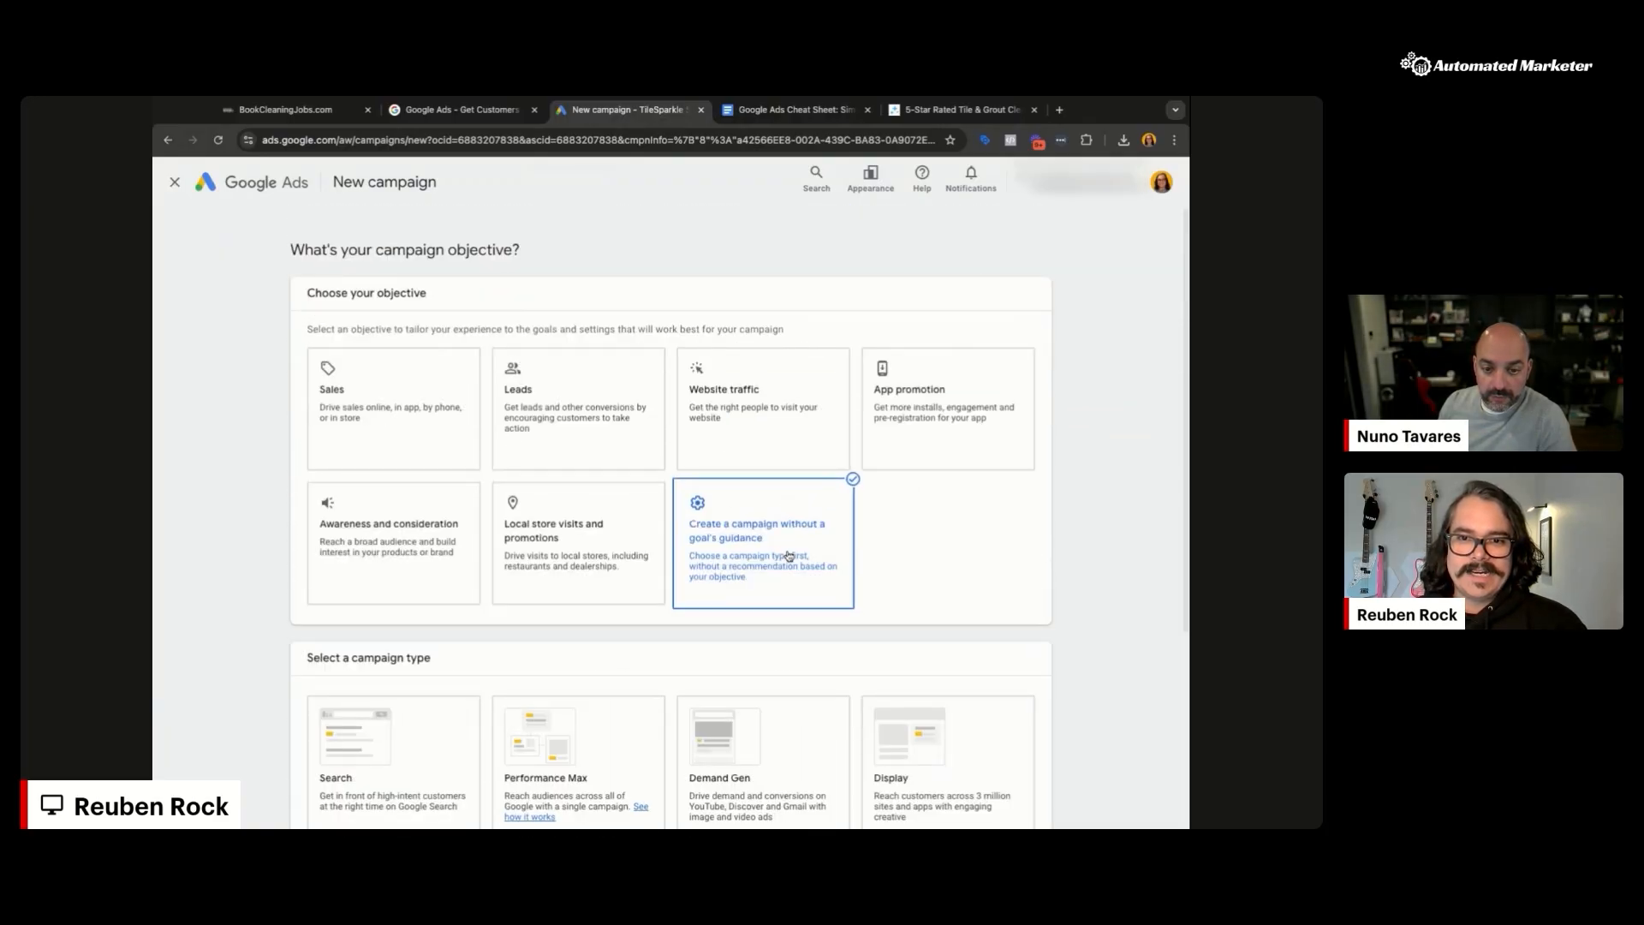
left_click(615, 411)
Step: Make Search the campaign type and tick Website visits as the way to reach the goal
scroll(1026, 404, "down", 3)
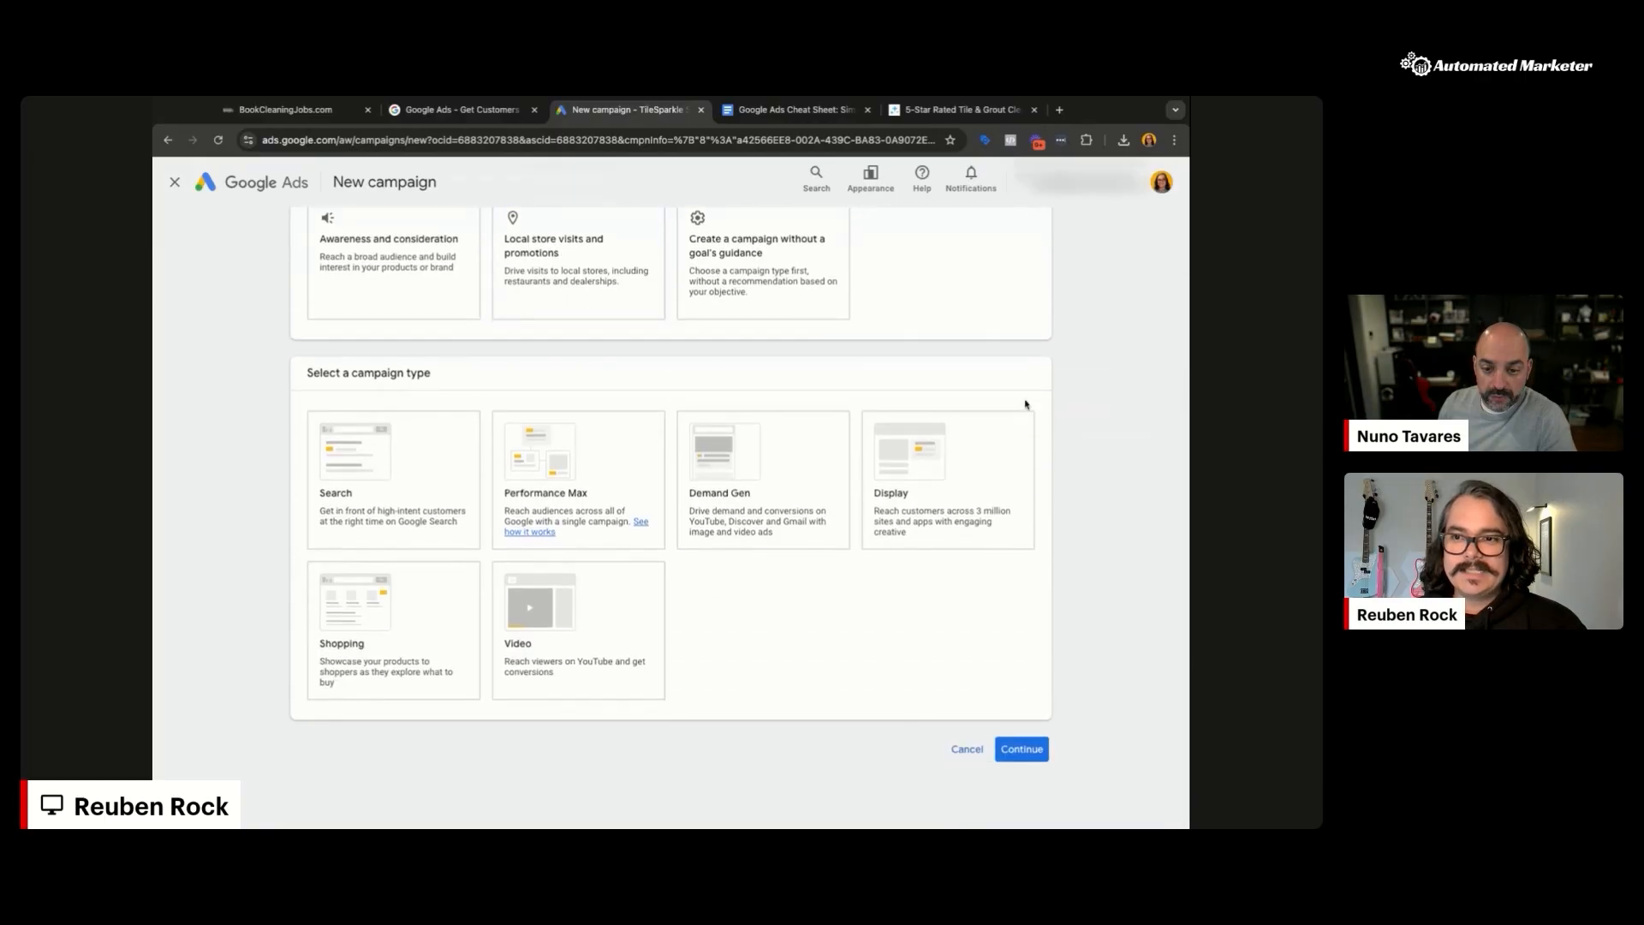
left_click(397, 470)
scroll(397, 470, "up", 1)
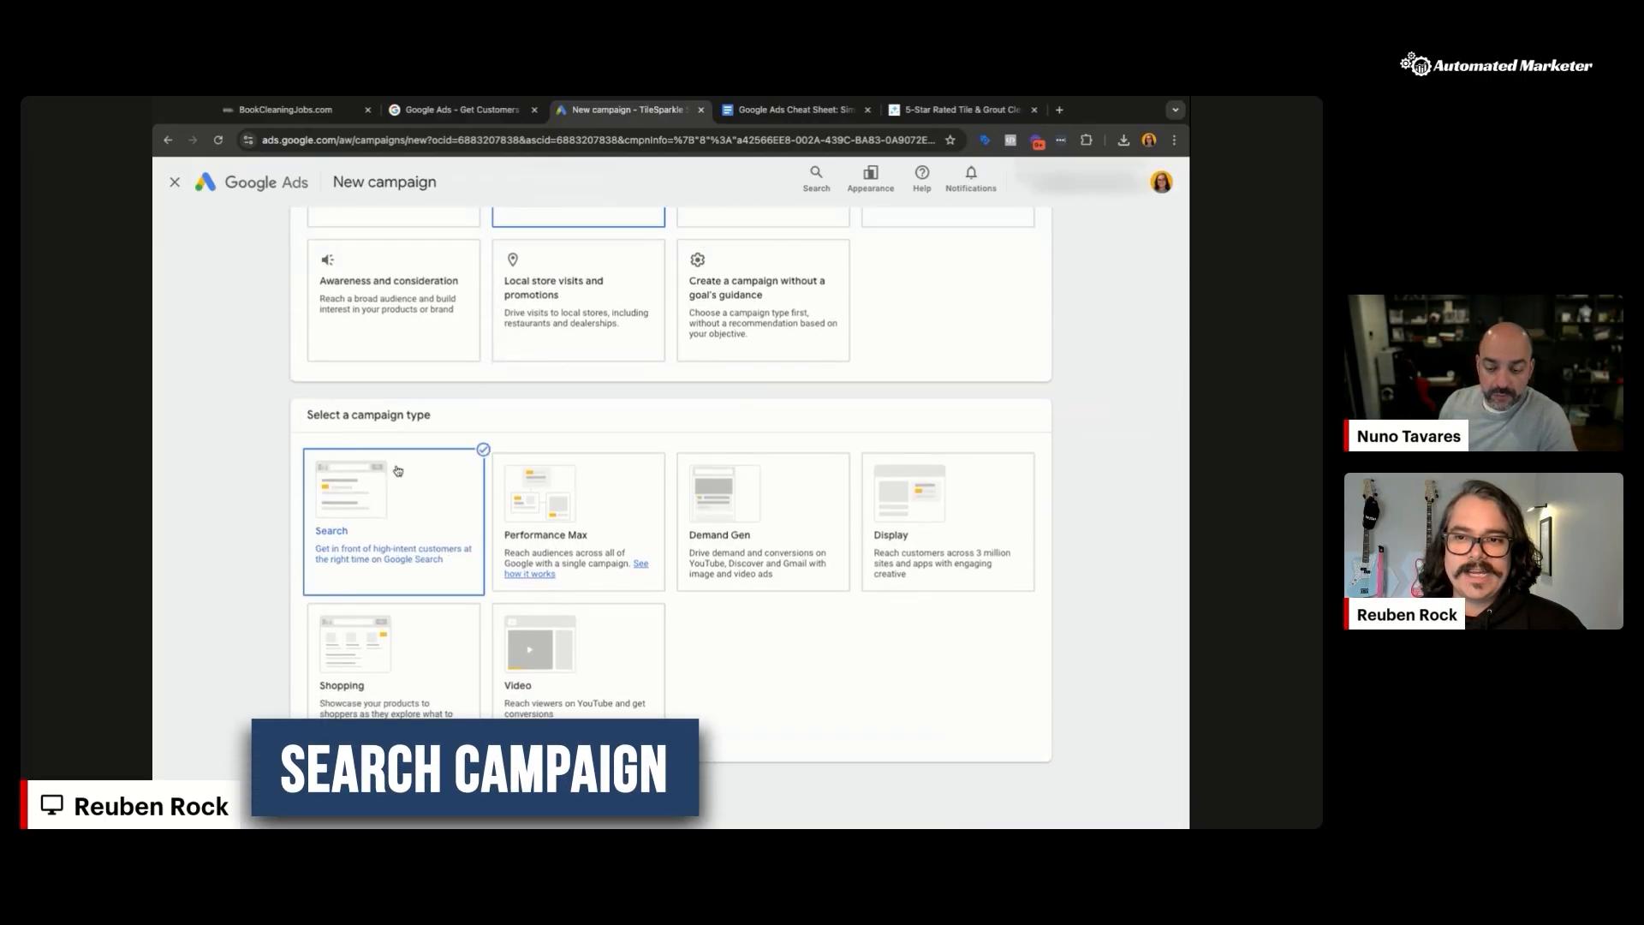
left_click(397, 470)
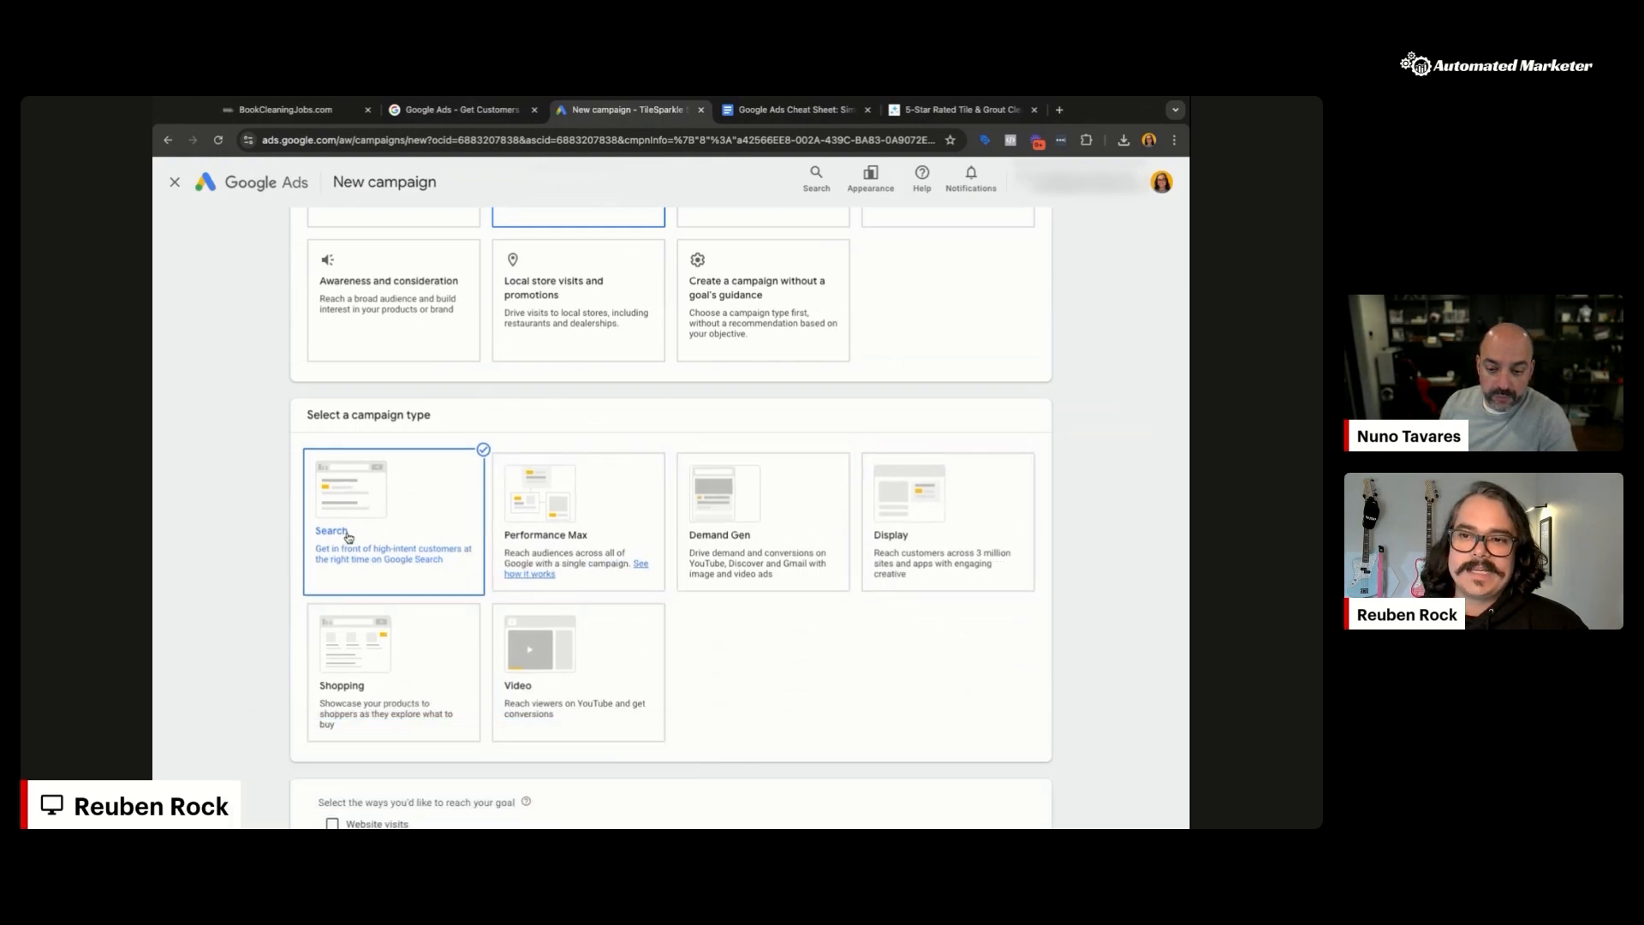
scroll(321, 528, "down", 2)
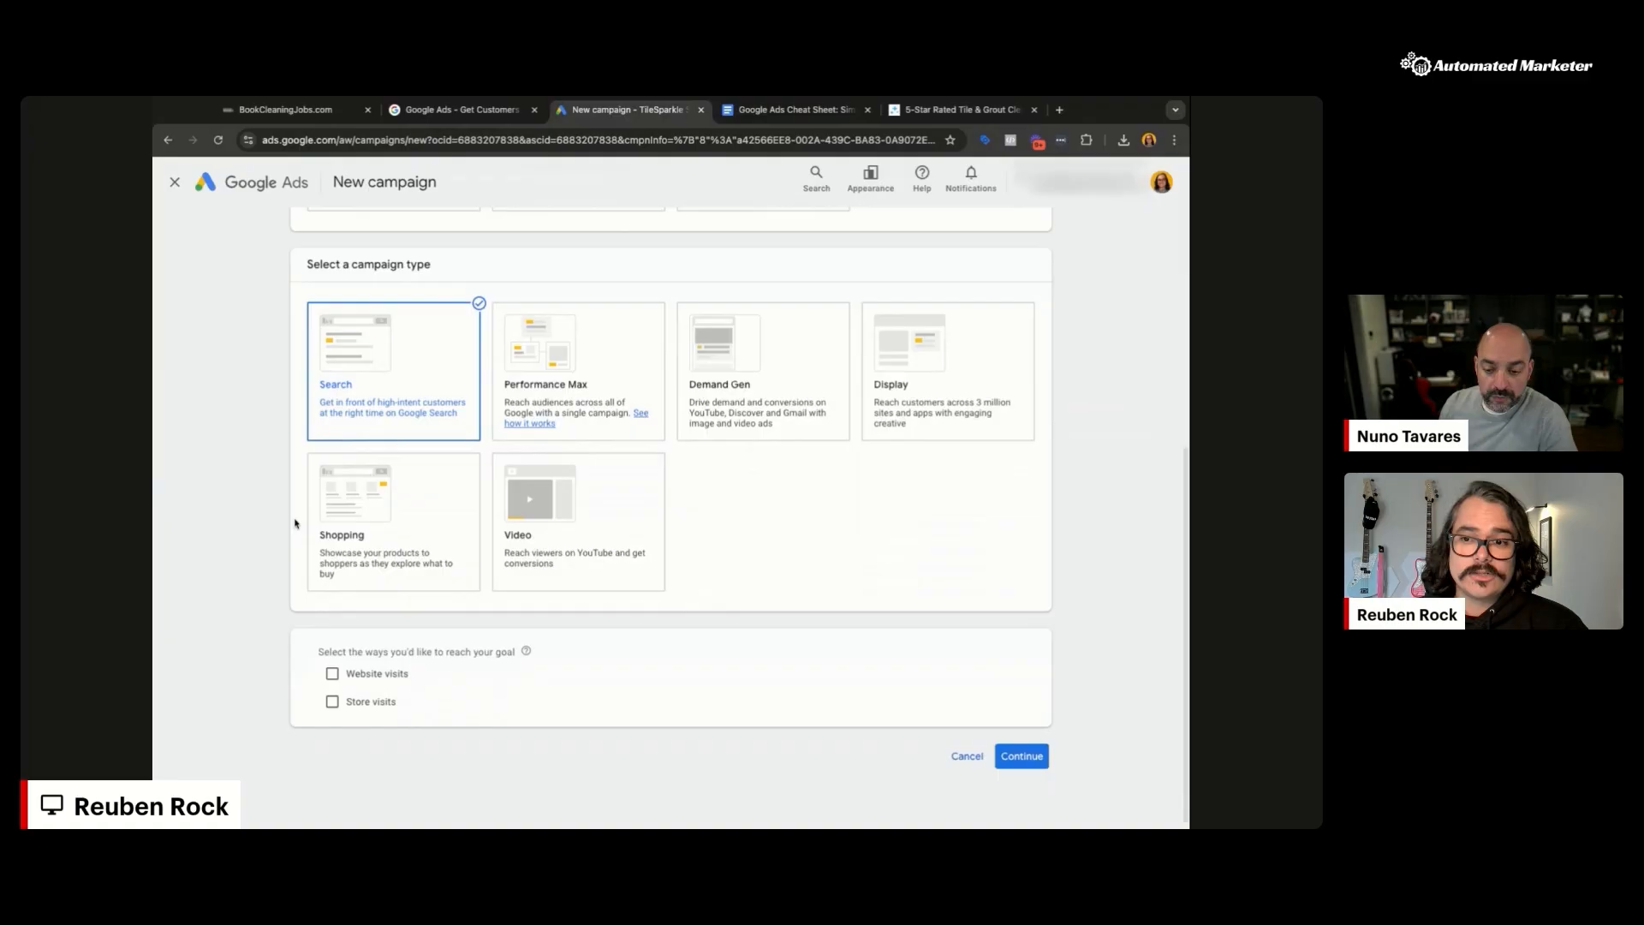
left_click(333, 667)
scroll(701, 595, "down", 1)
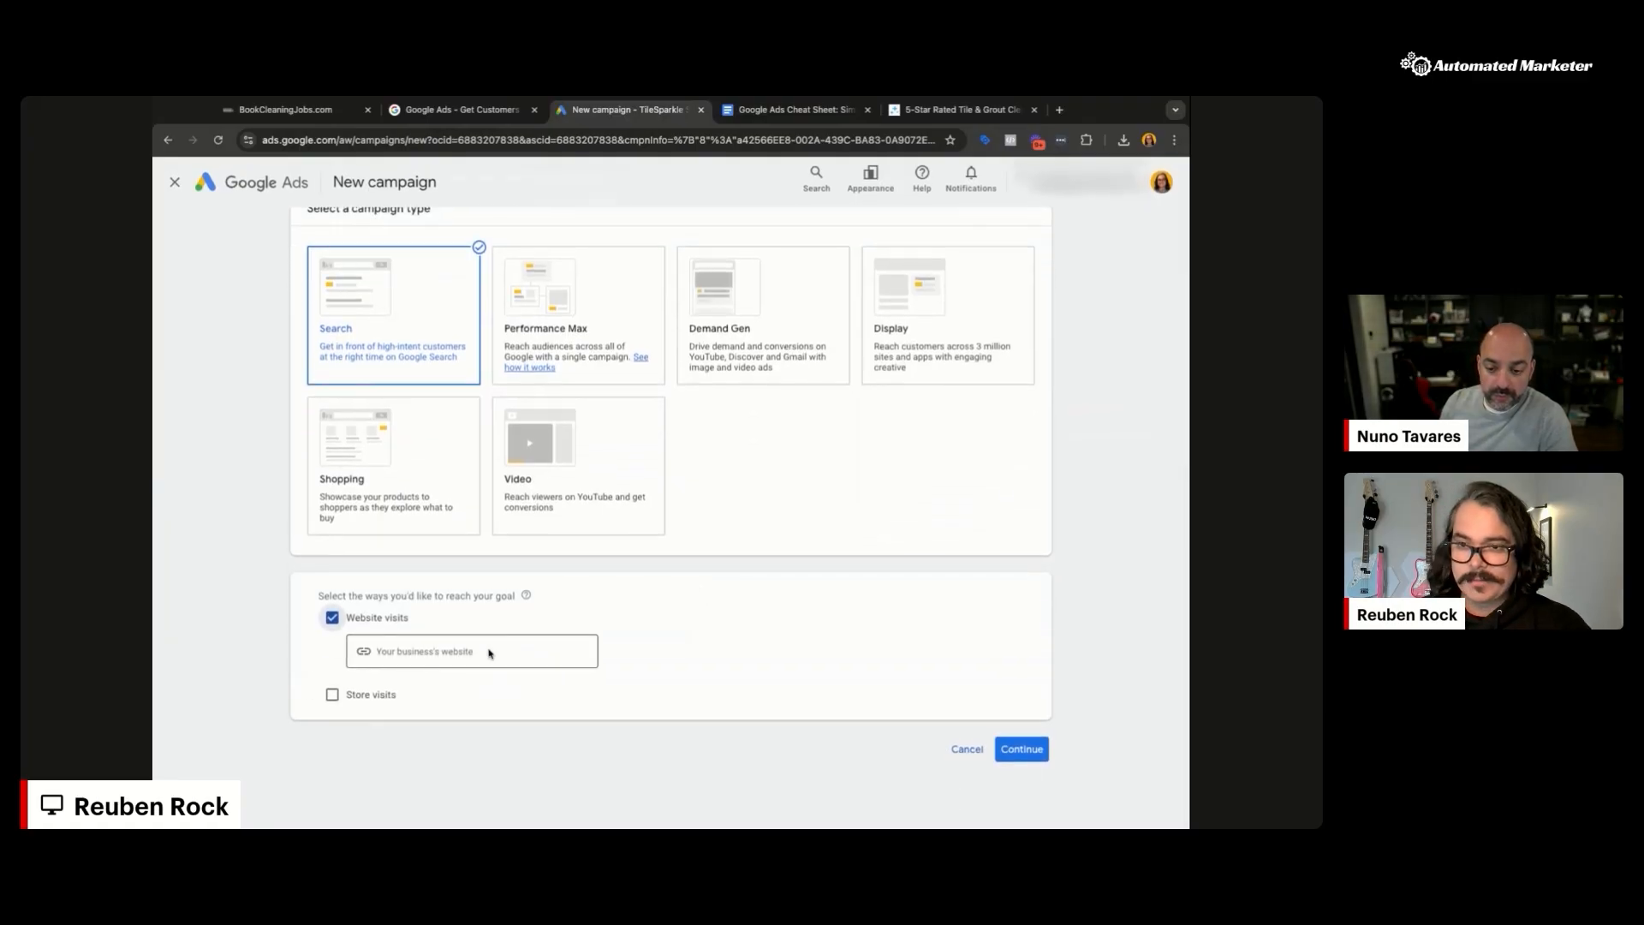
left_click(957, 110)
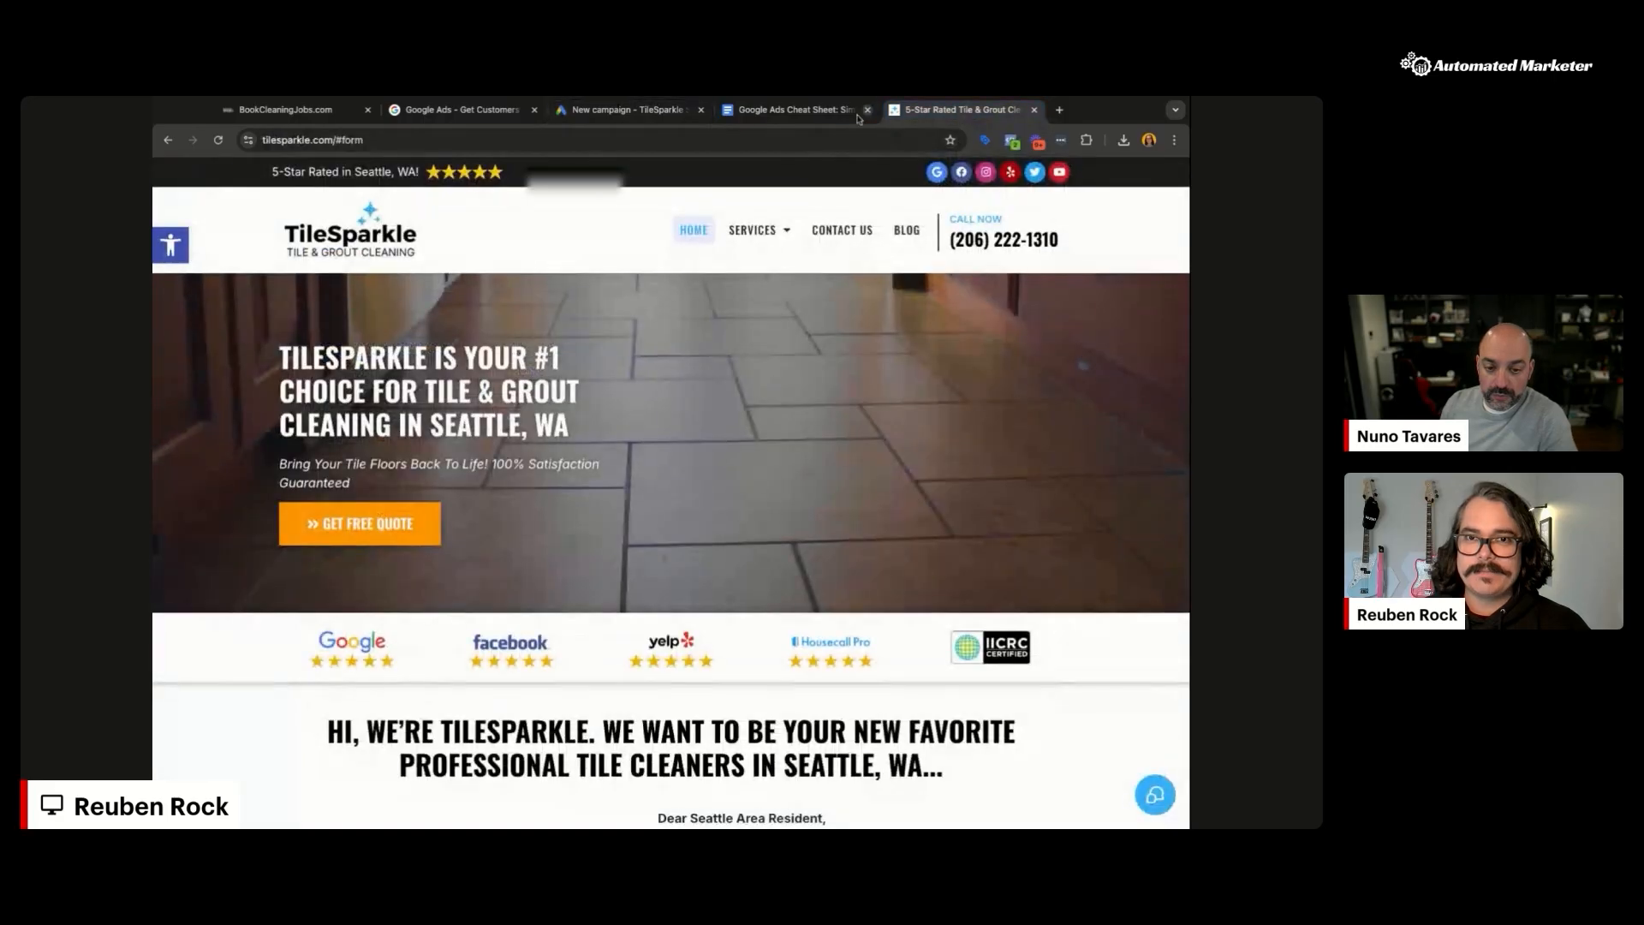
left_click(726, 140)
key("Return")
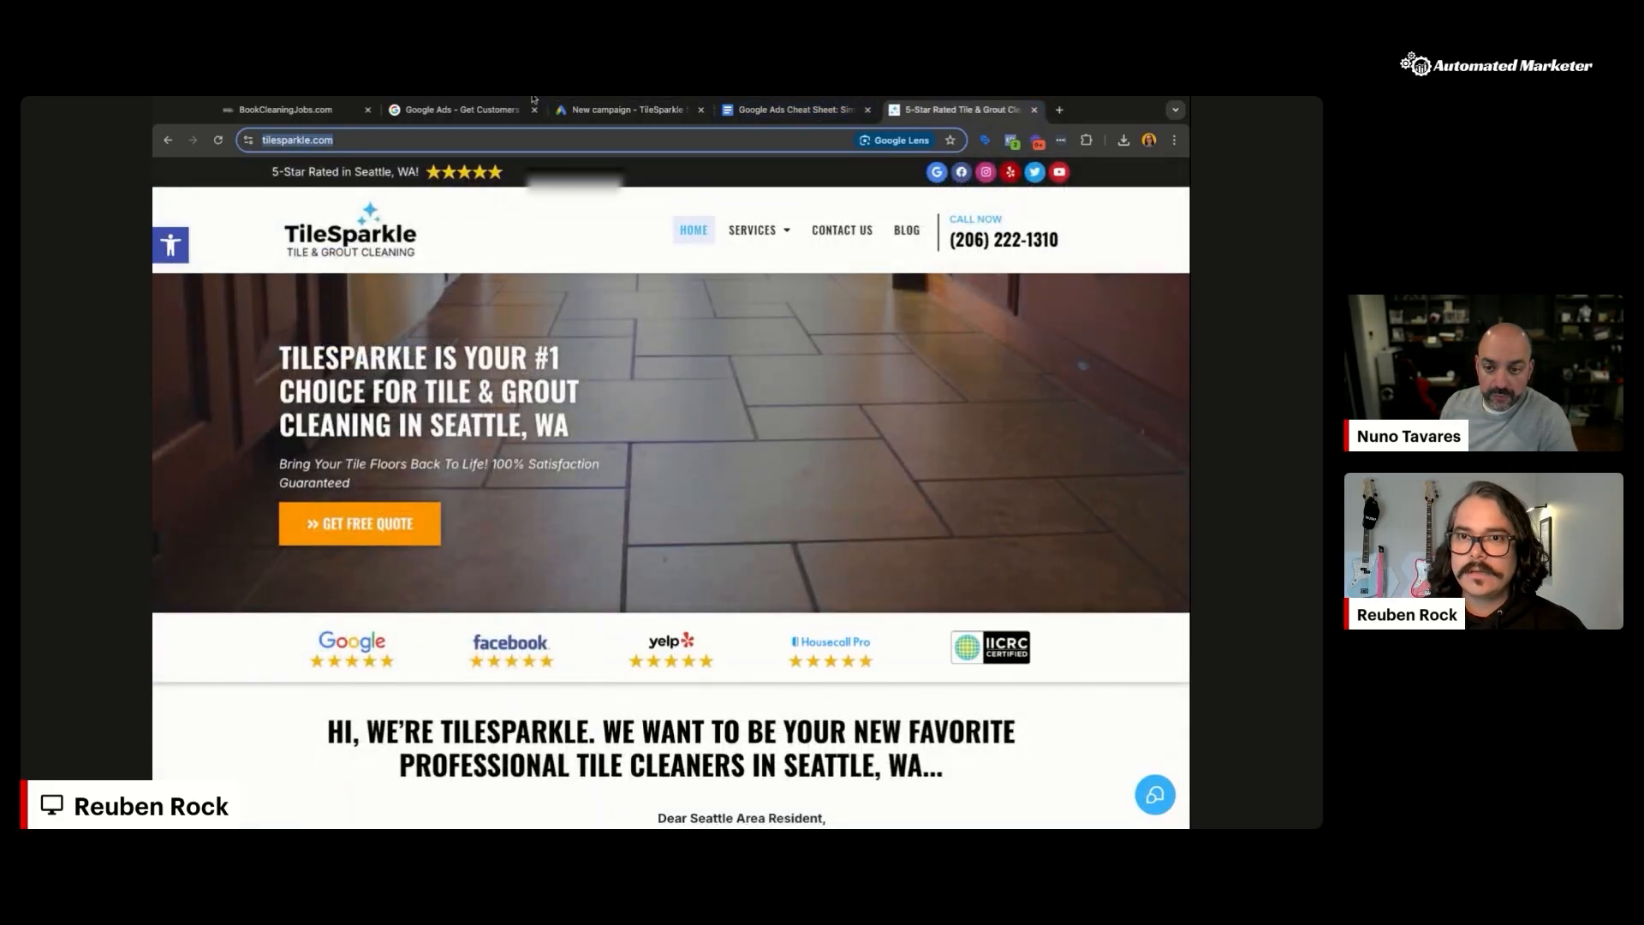
left_click(627, 109)
left_click(424, 649)
type("https://tilesparkle.com/")
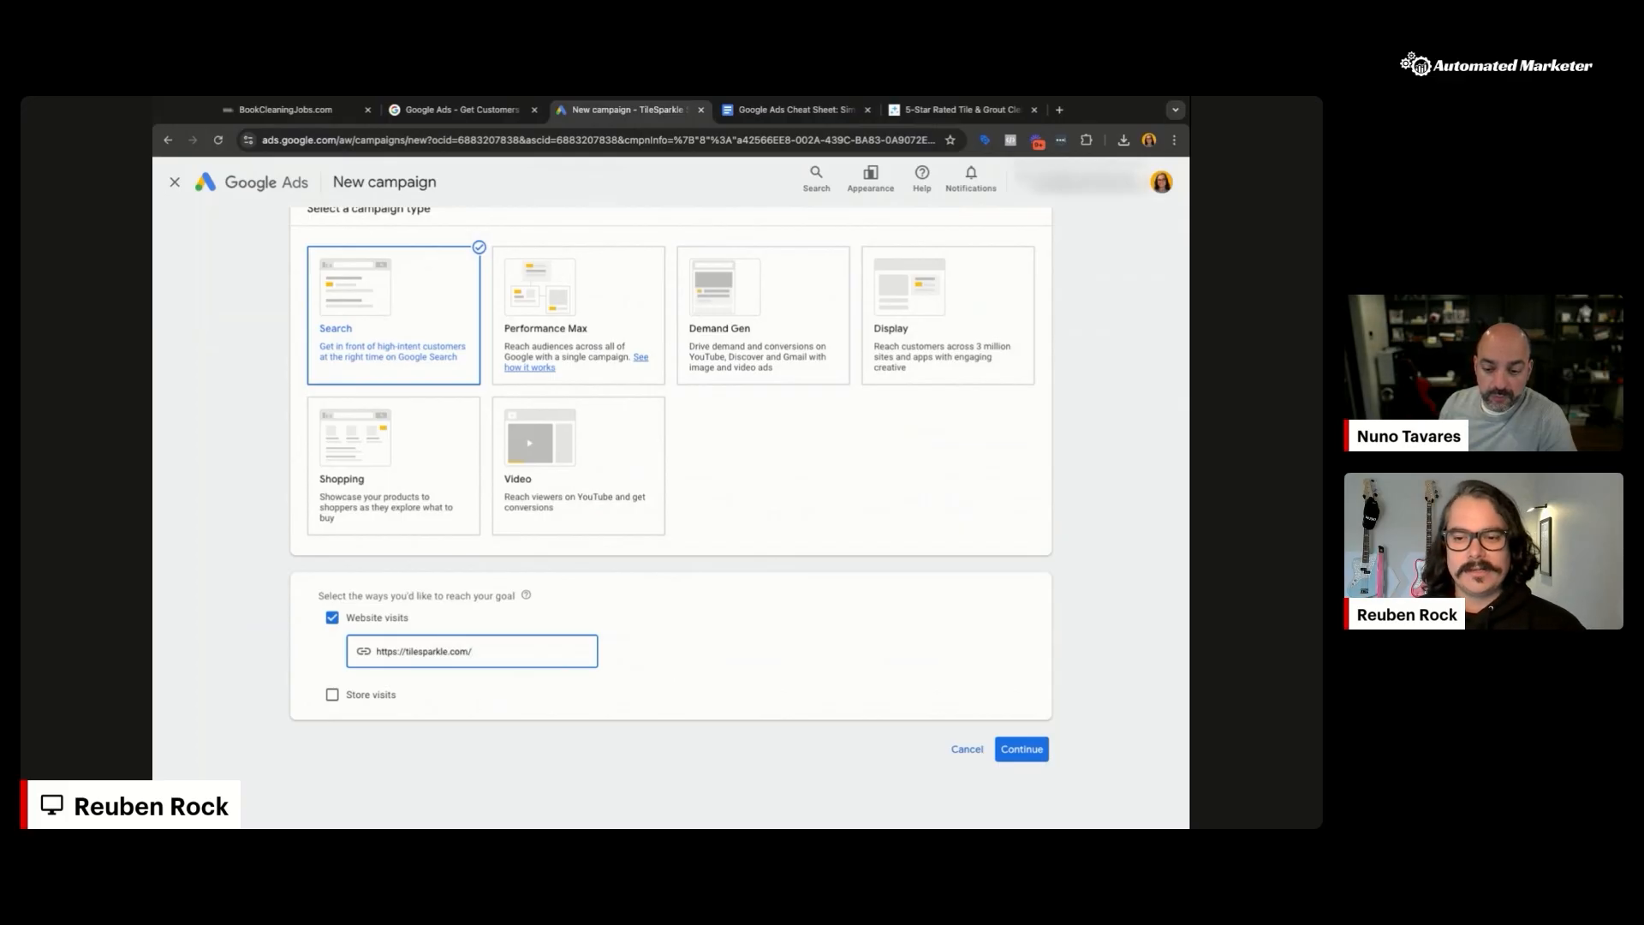
left_click(1020, 748)
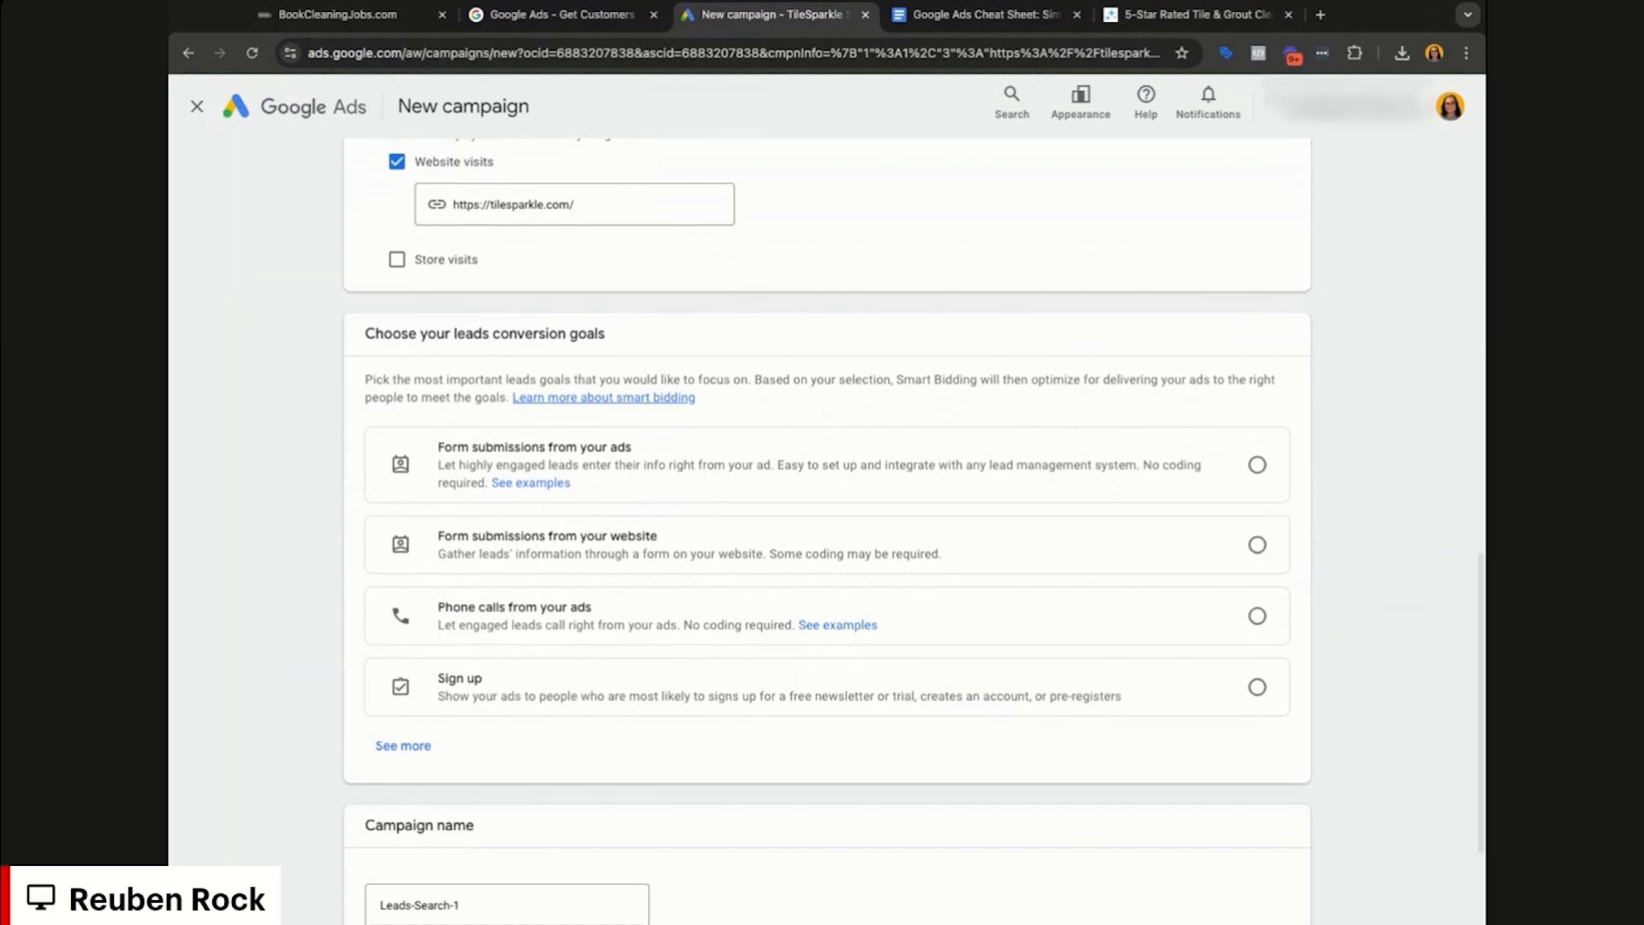
Step: Make phone calls from ads the campaign's conversion goal
scroll(1268, 386, "down", 2)
left_click(1259, 351)
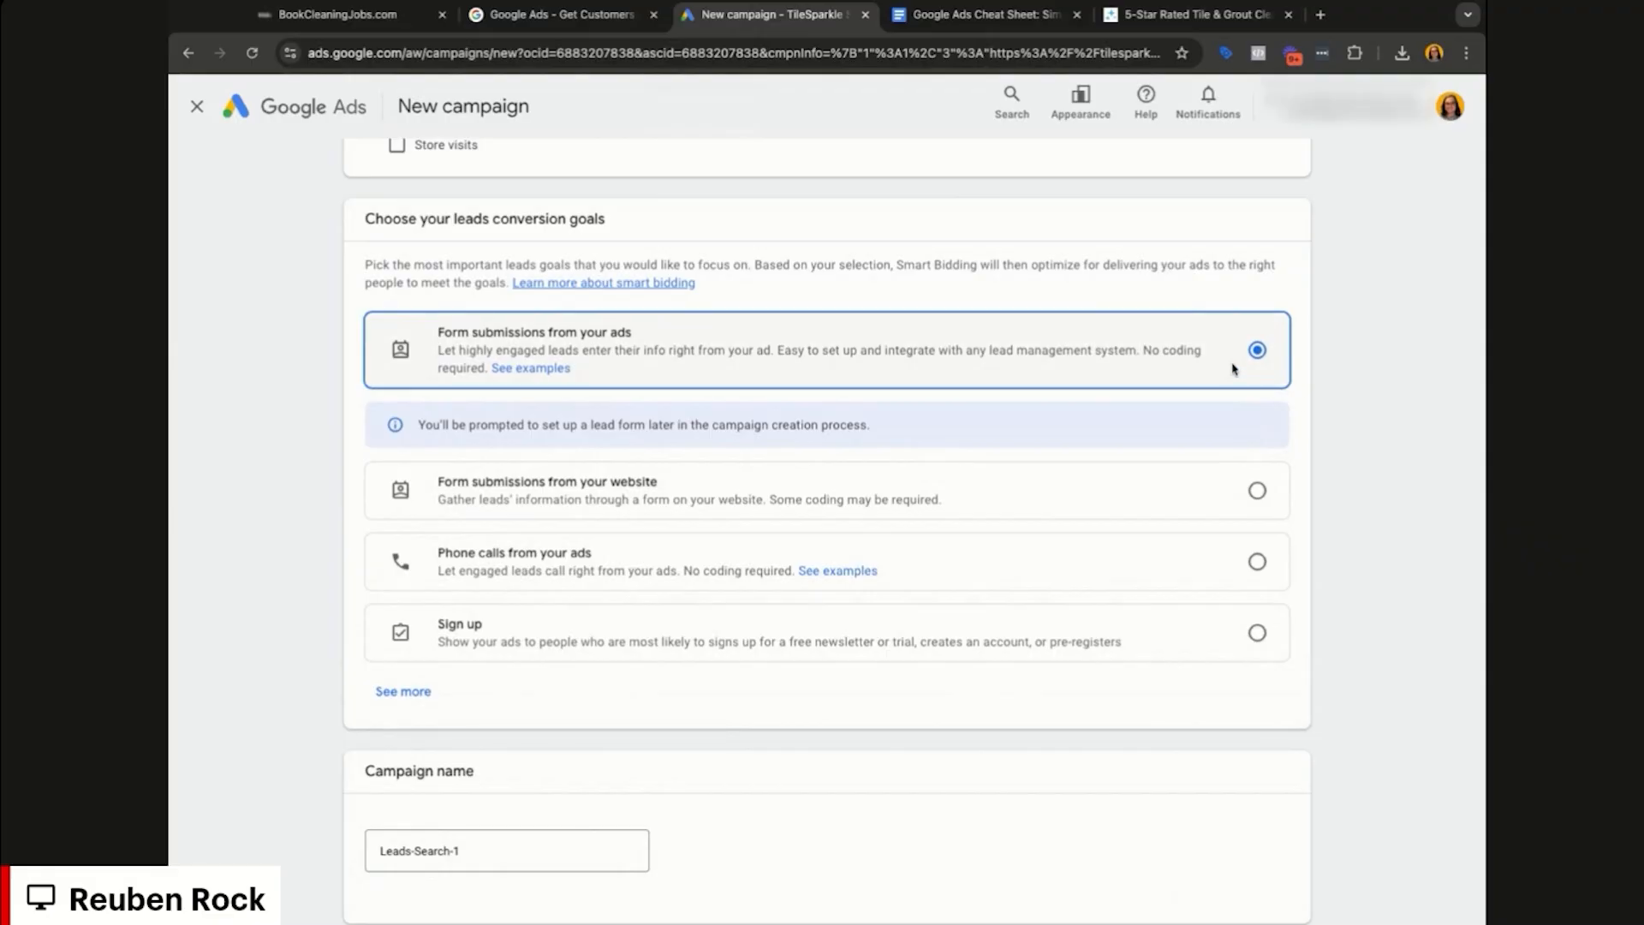
left_click(1199, 565)
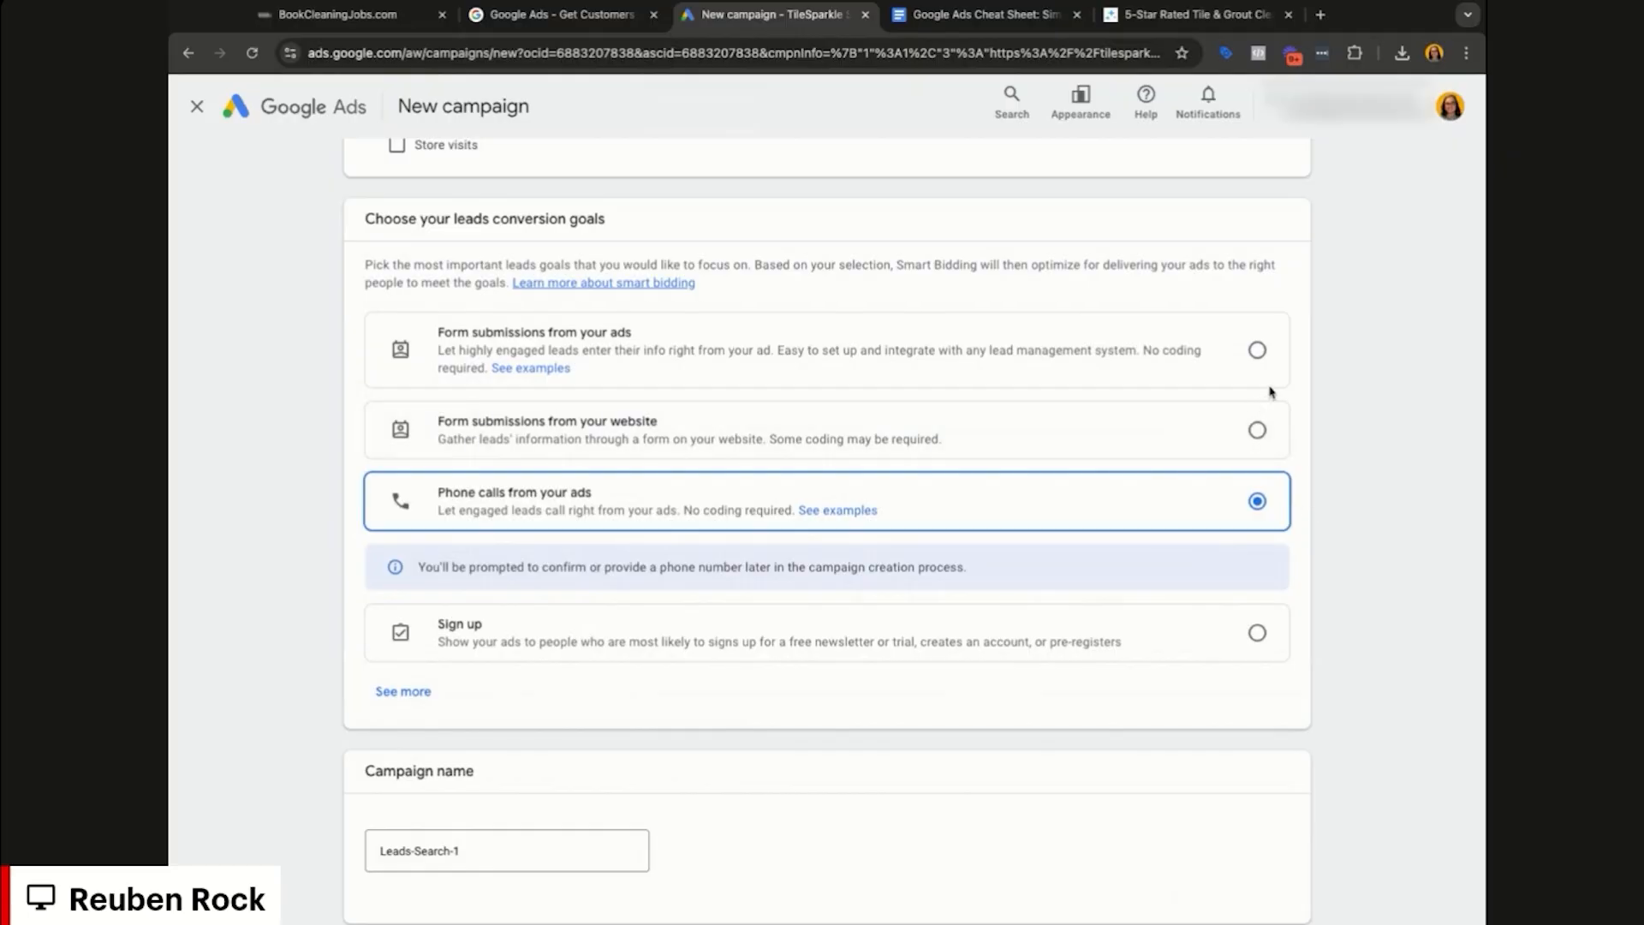
Step: Rename the campaign 'TileSparkle.com - Search (BCJ)' and continue to Bidding
scroll(1134, 668, "down", 2)
left_click(537, 716)
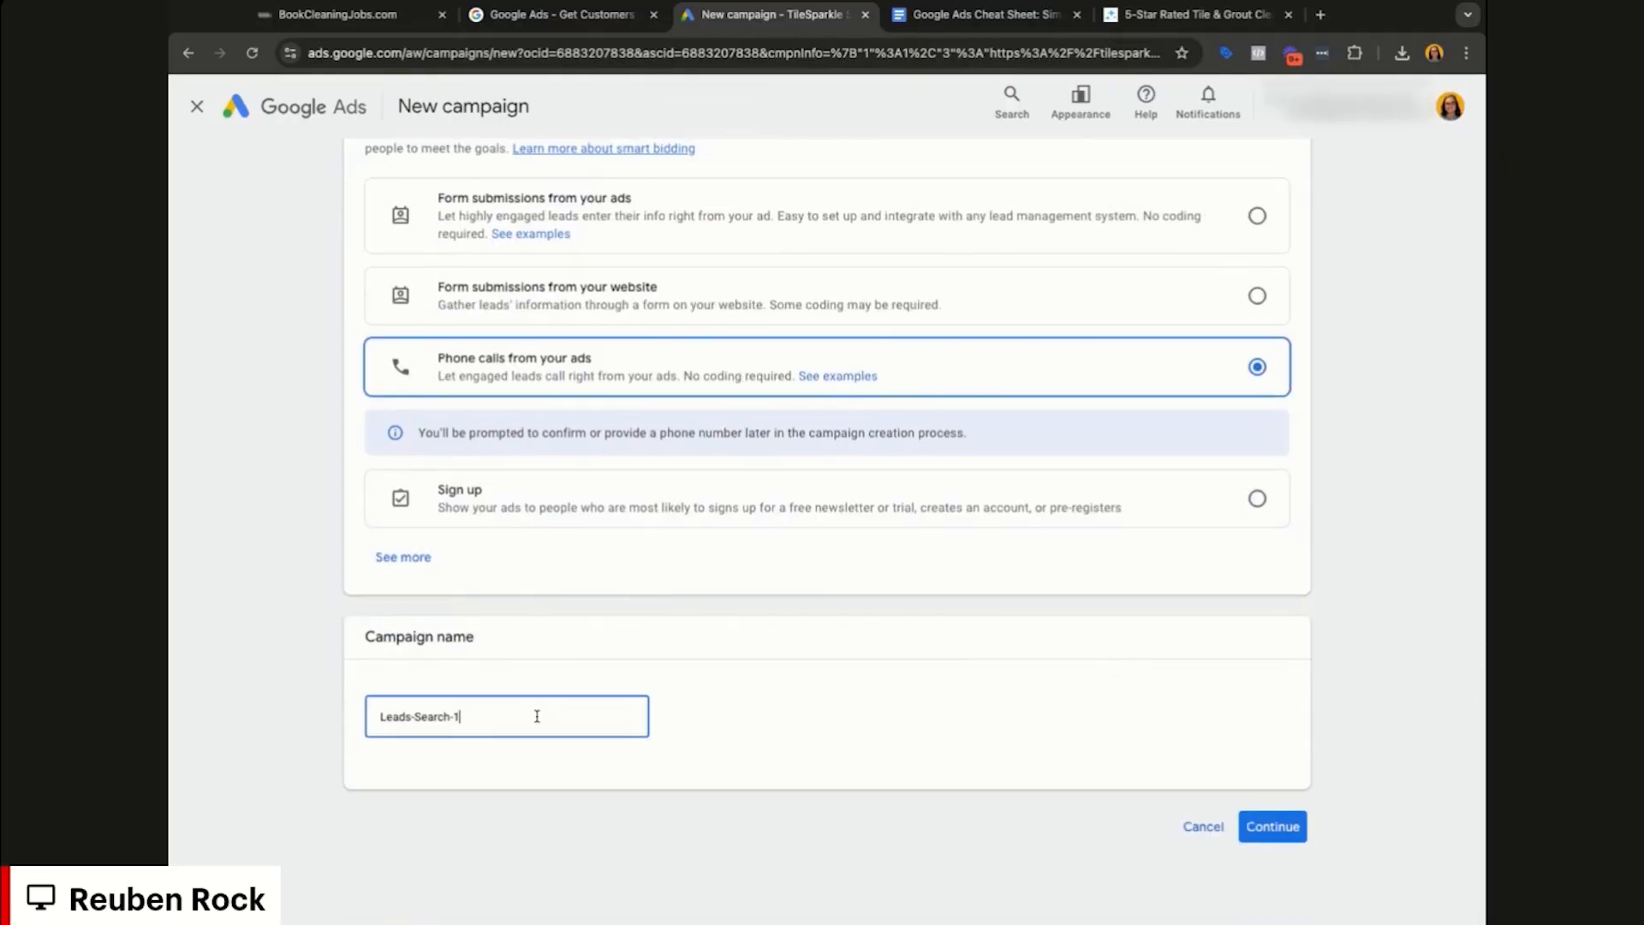
key("ctrl+a")
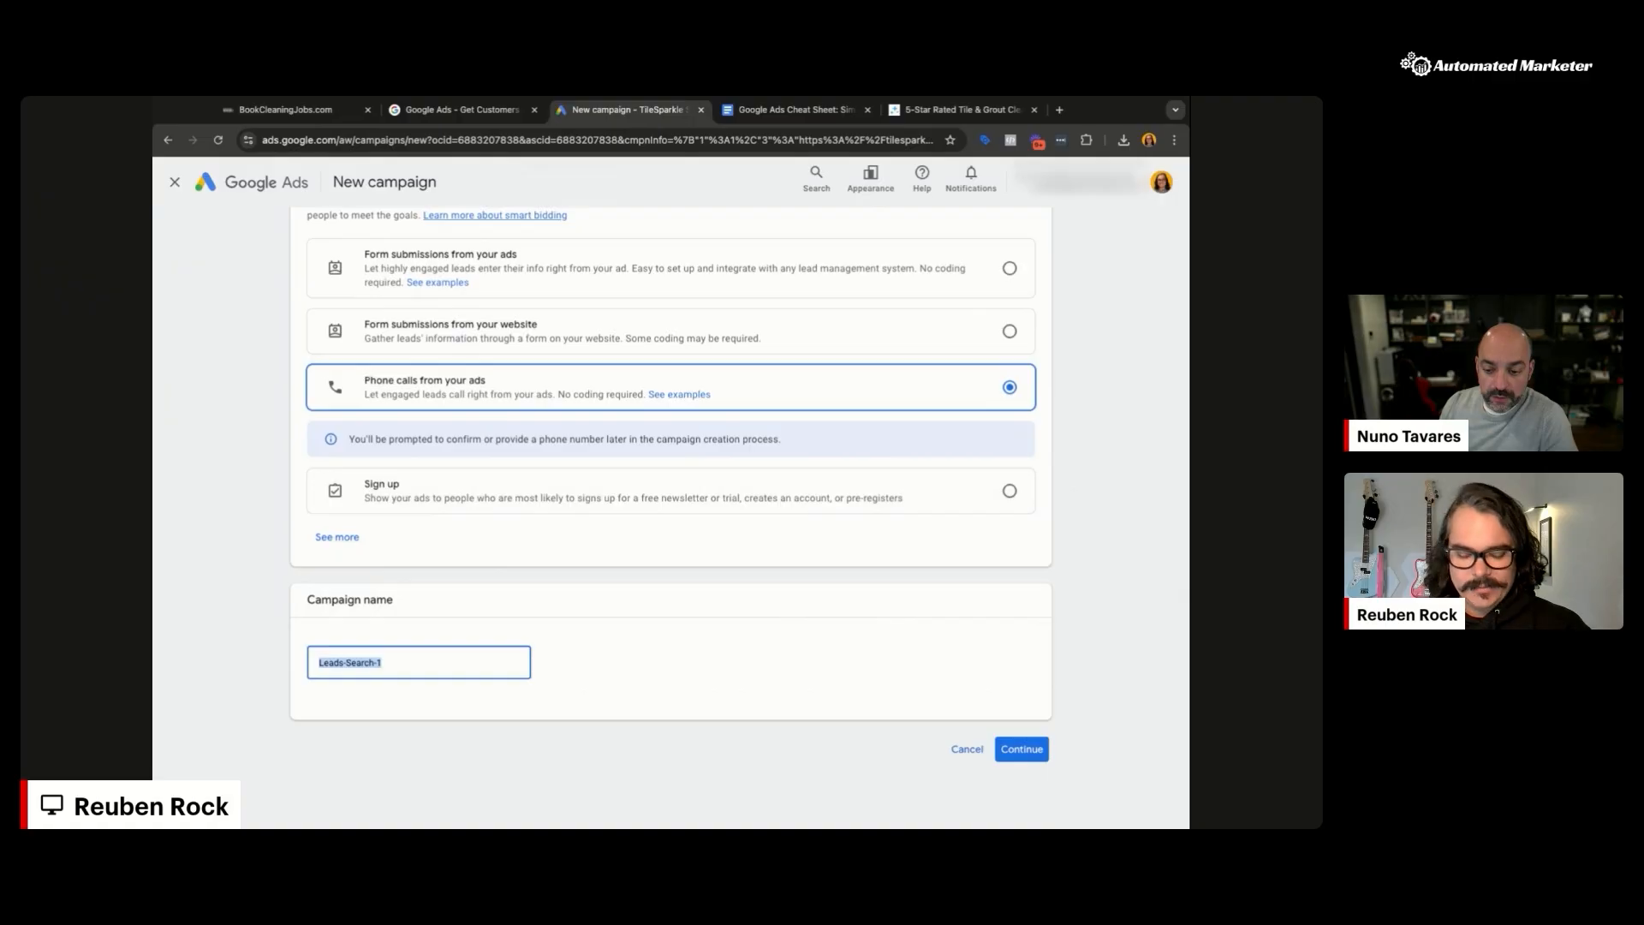
type("TileSparkle.com")
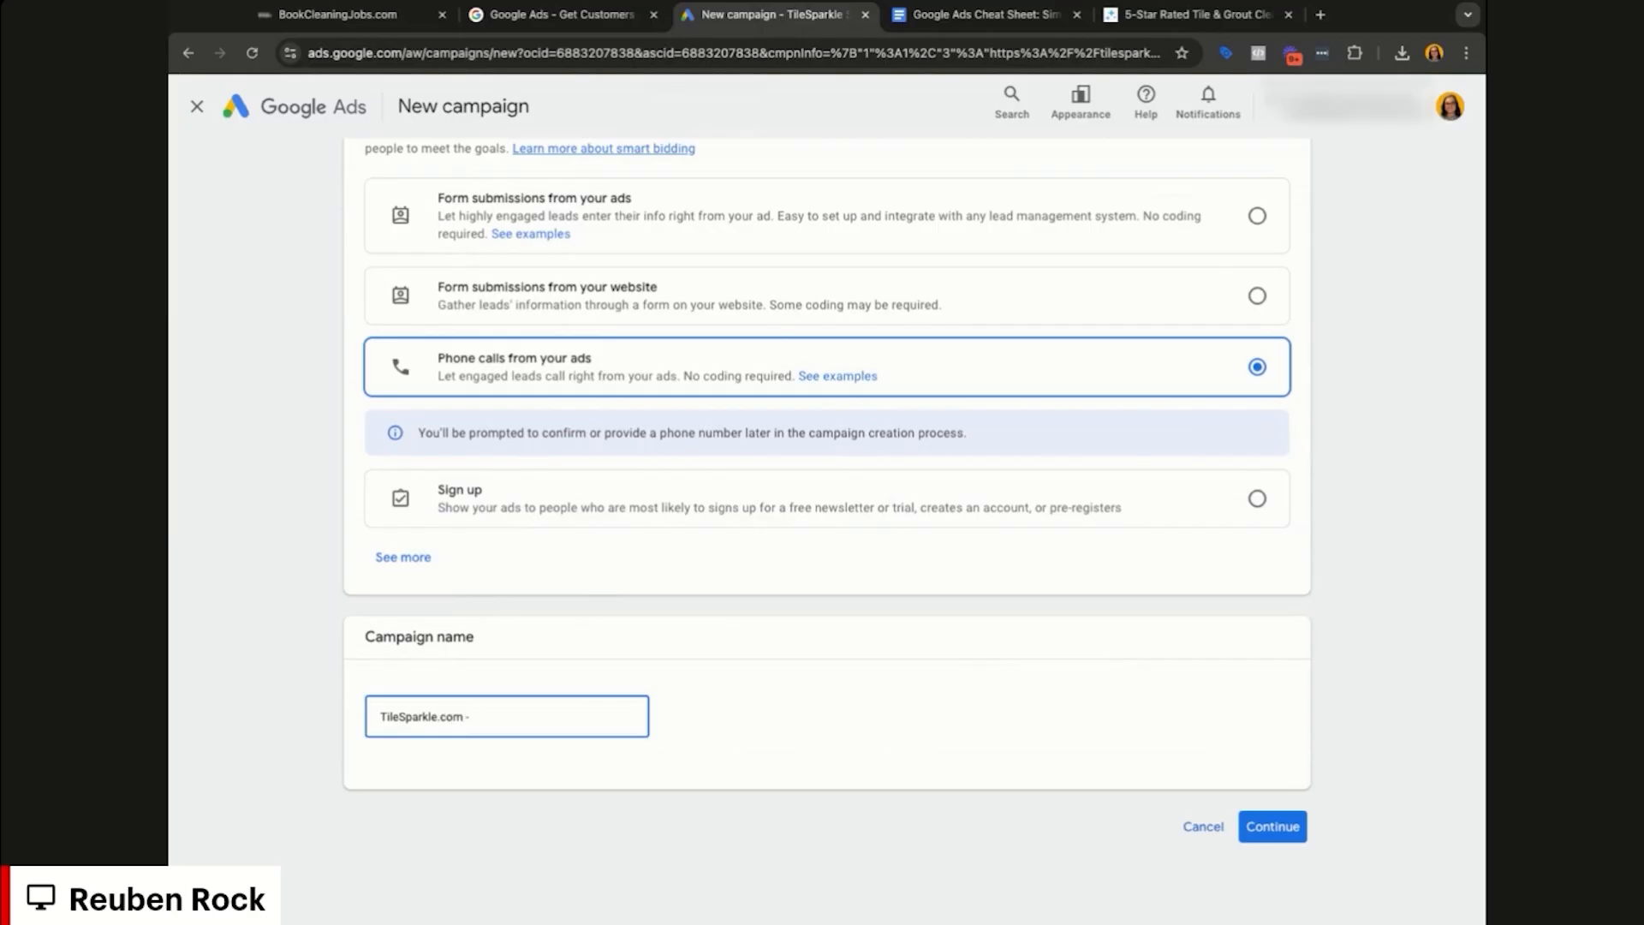
type(" - Search")
type(" (BCJ)")
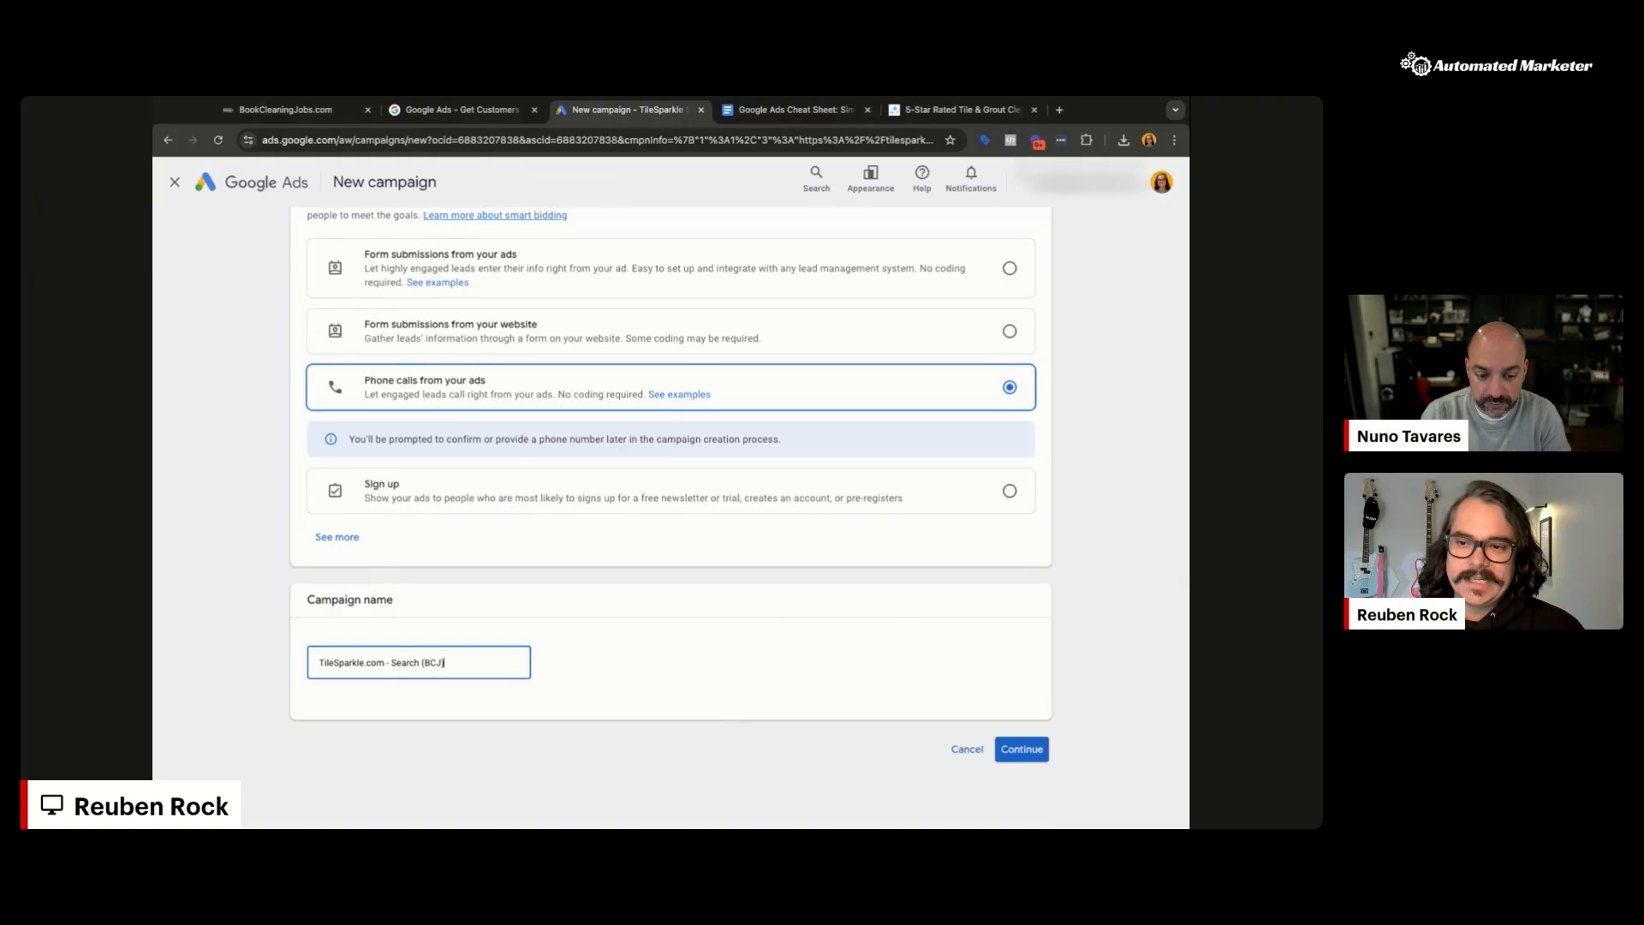
left_click(1022, 749)
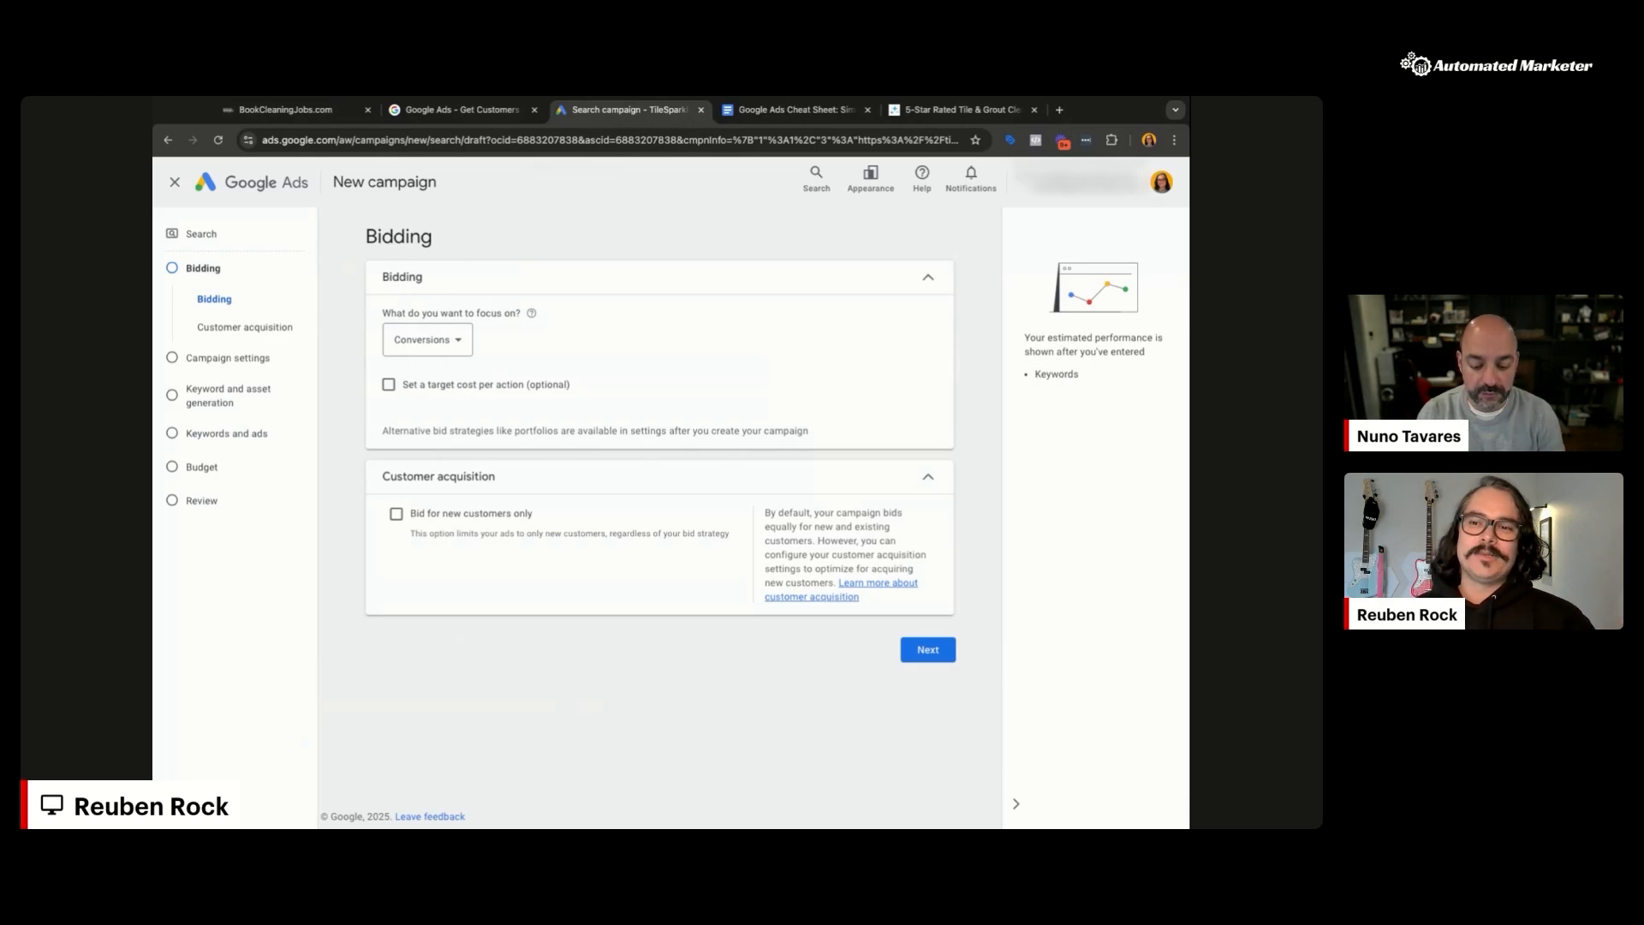
Step: Set the bidding focus to Clicks instead of Conversions
left_click(454, 340)
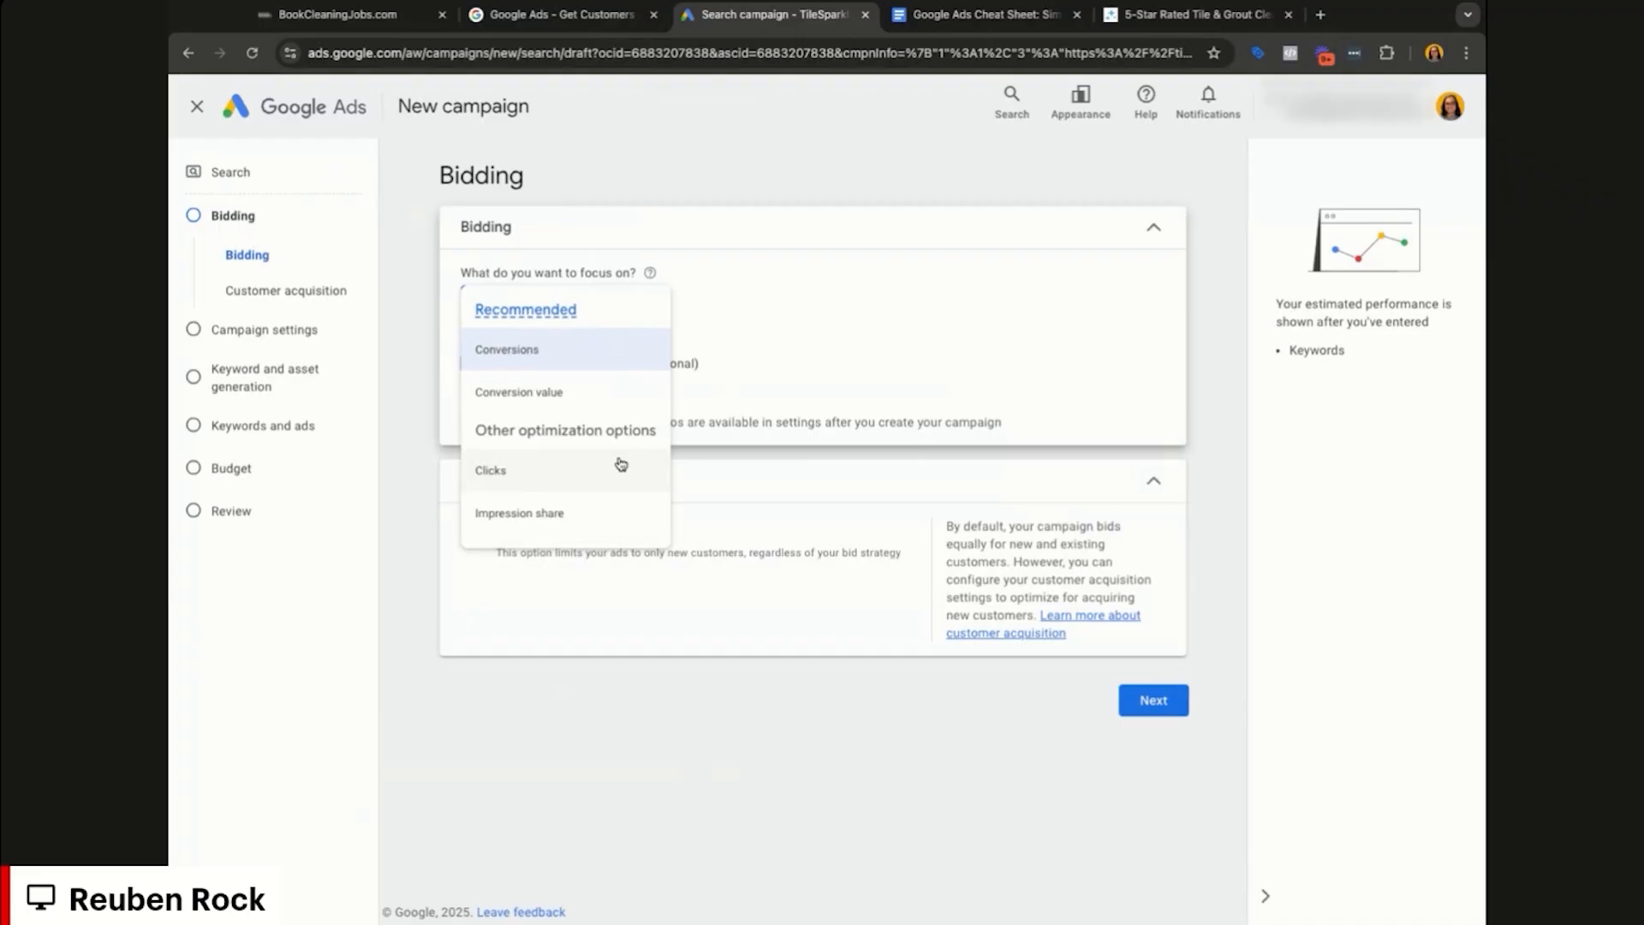
left_click(509, 463)
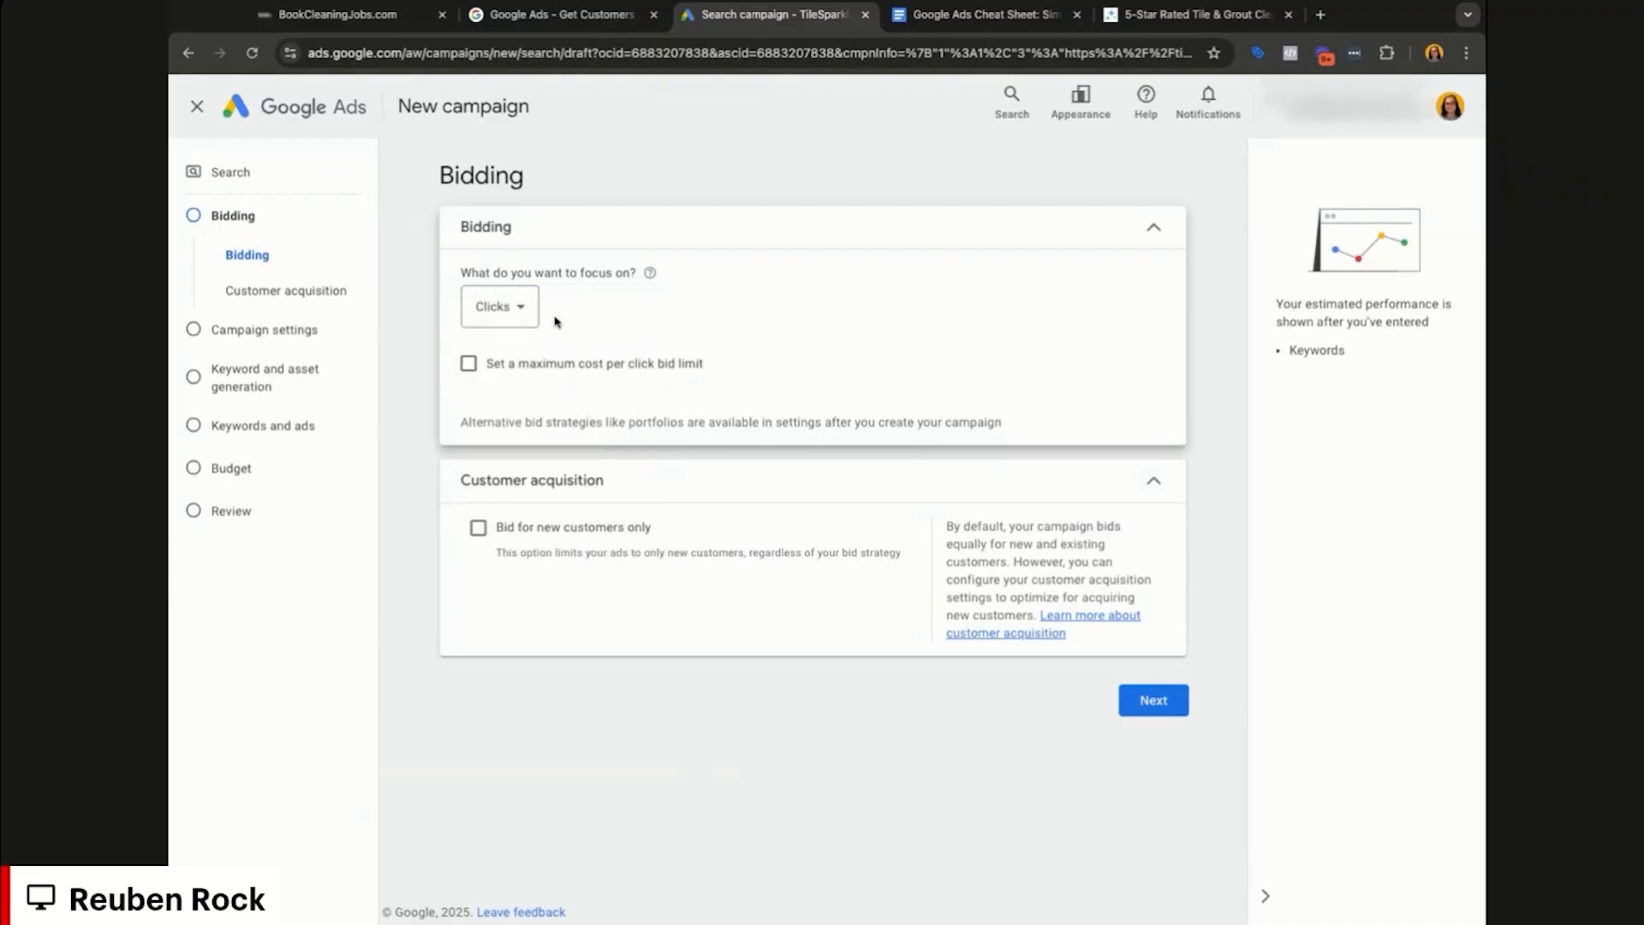
left_click(492, 306)
left_click(548, 352)
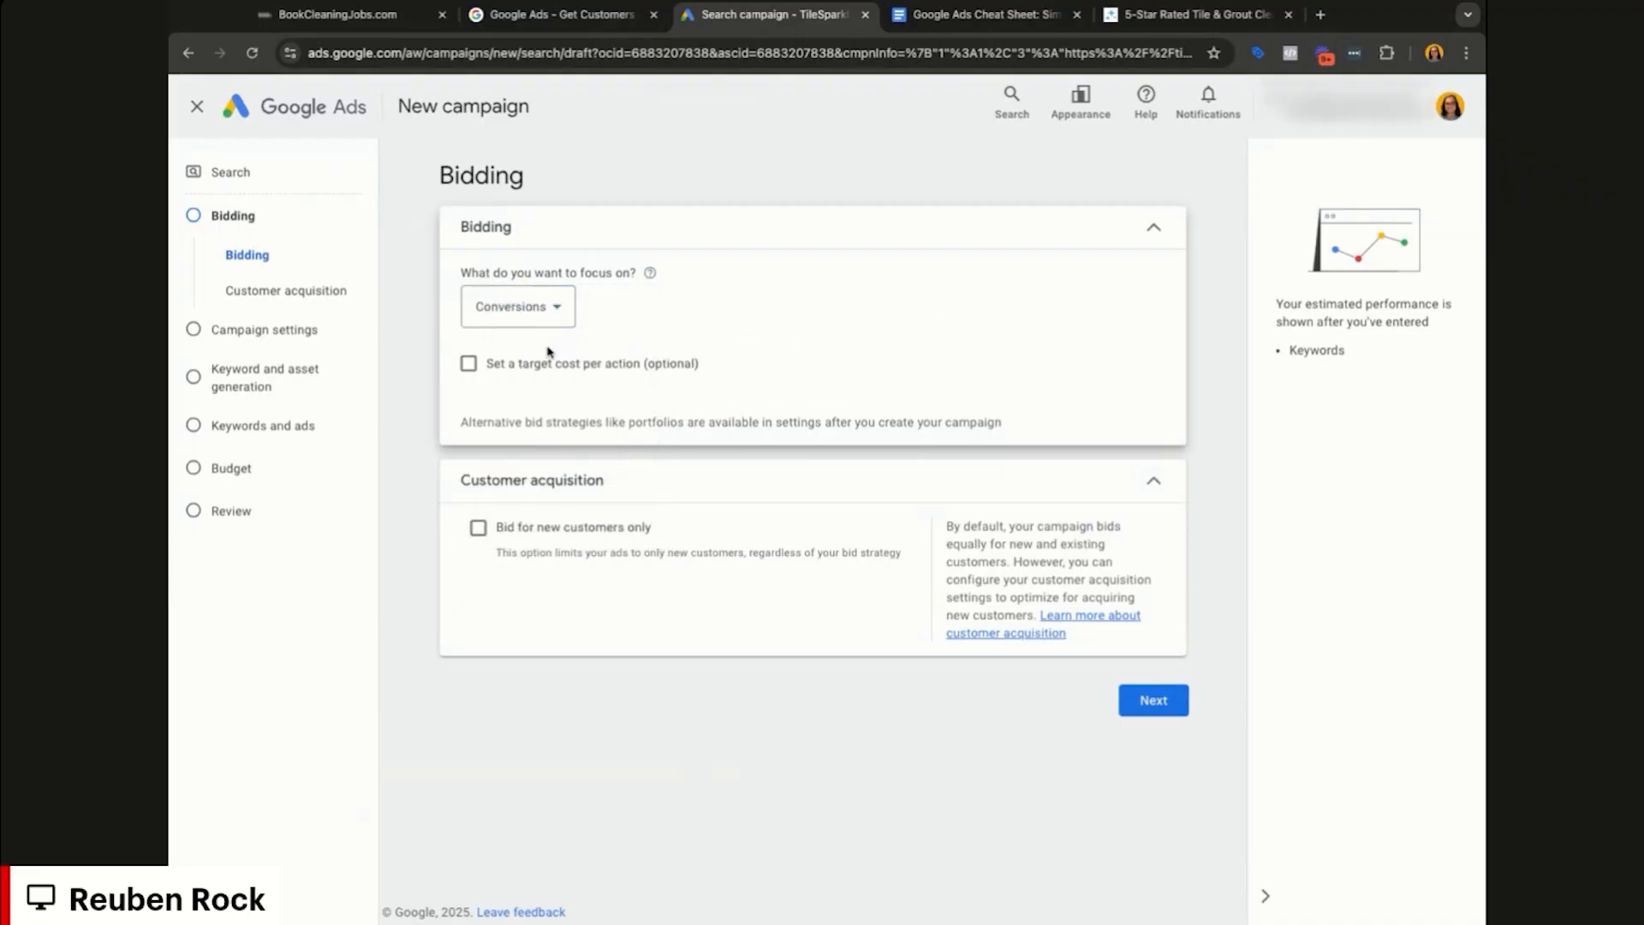
left_click(518, 306)
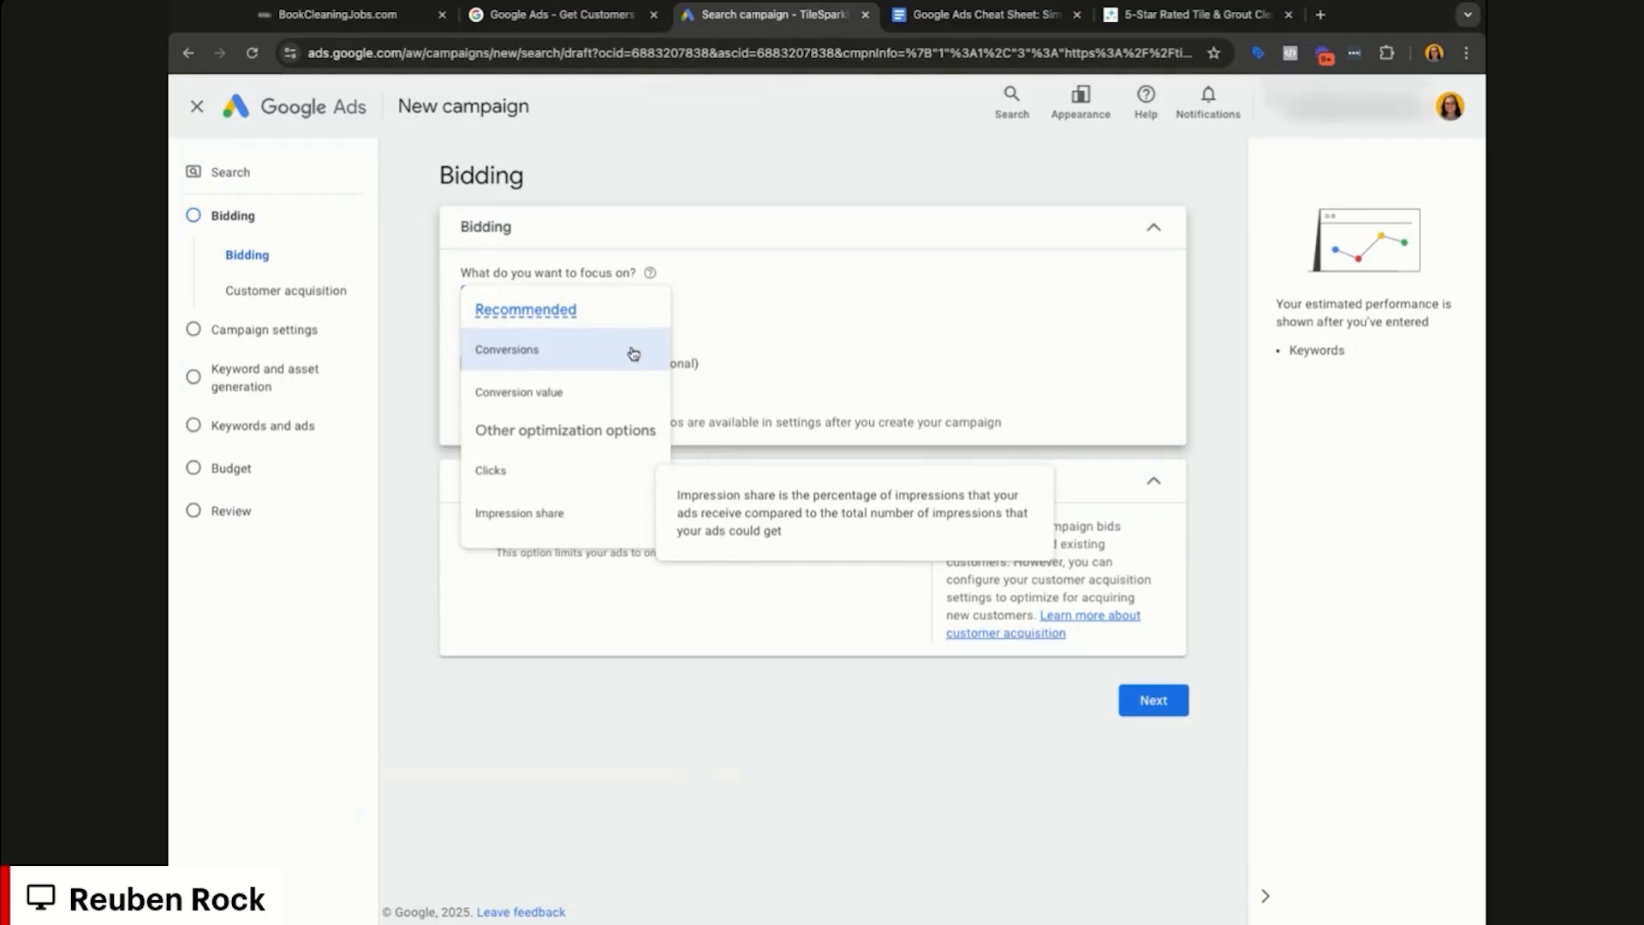
left_click(597, 477)
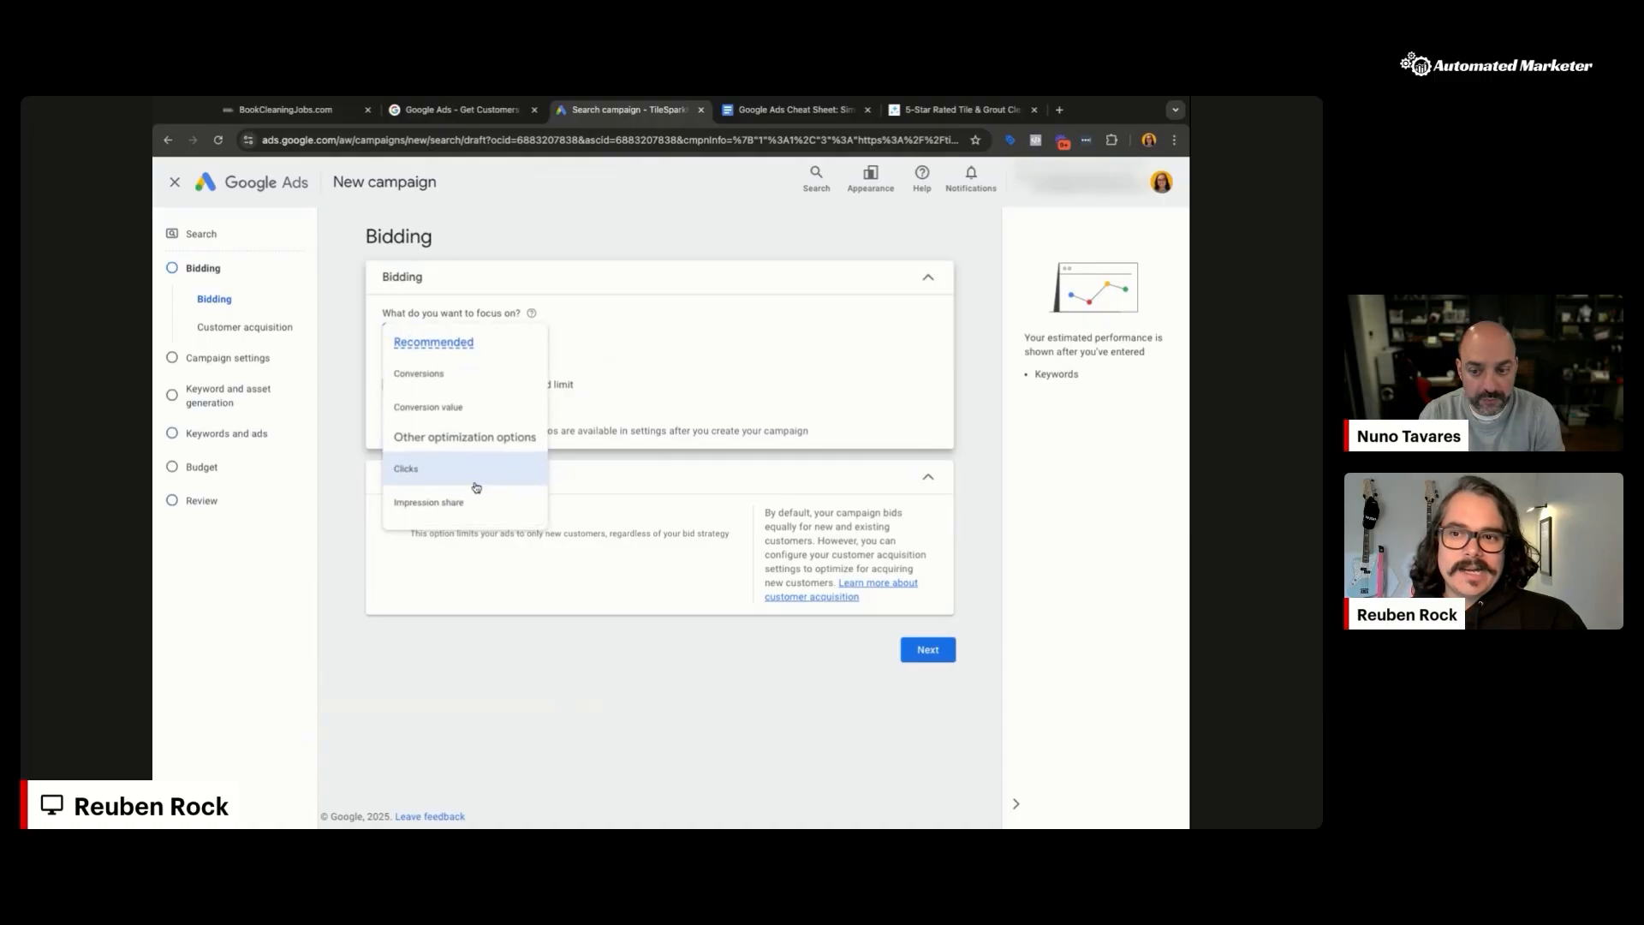
Step: Turn on a maximum cost-per-click bid limit and enter 20 as the Maximum CPC
left_click(476, 486)
left_click(488, 384)
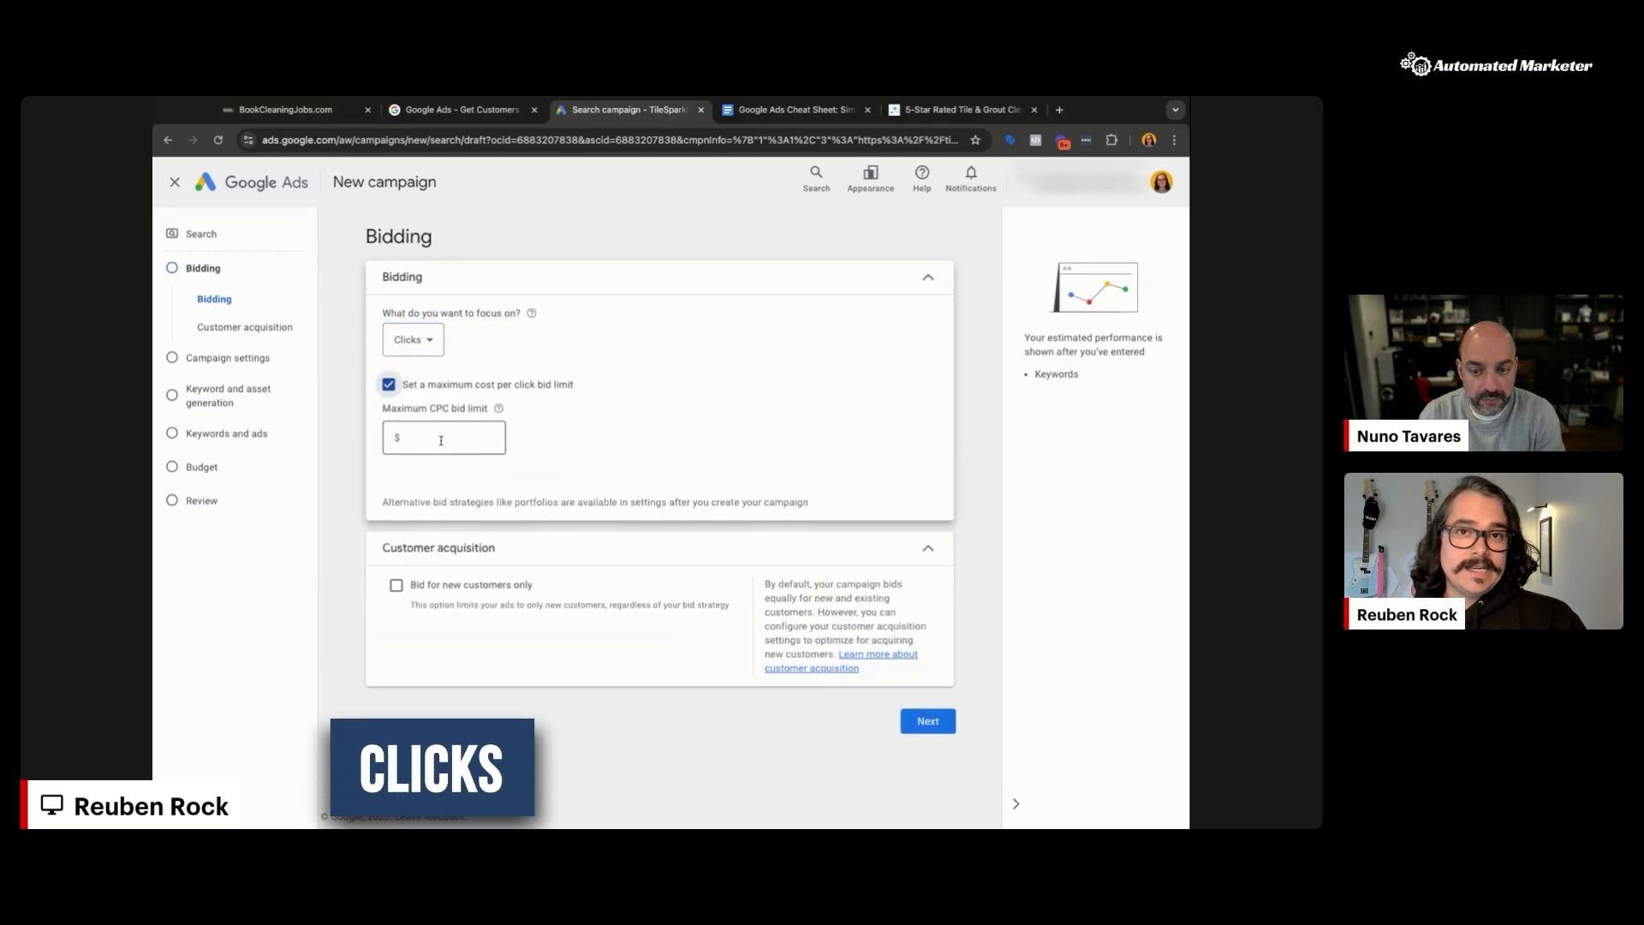
left_click(441, 440)
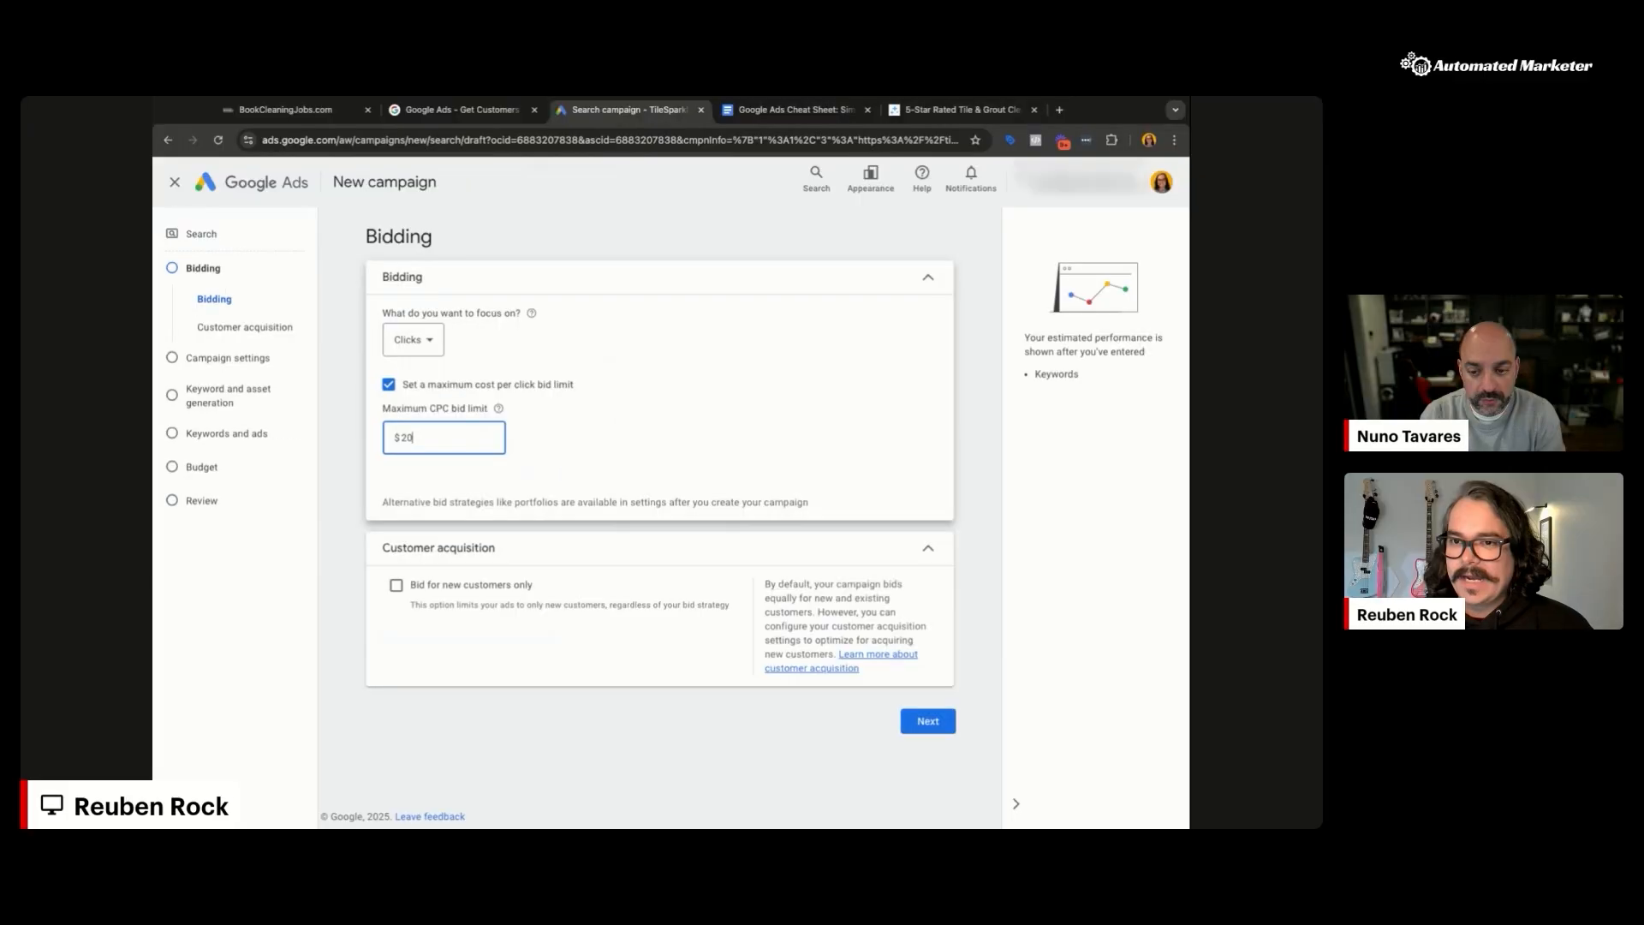
Step: Commit the maximum CPC bid limit so it reads $20.00
left_click(826, 451)
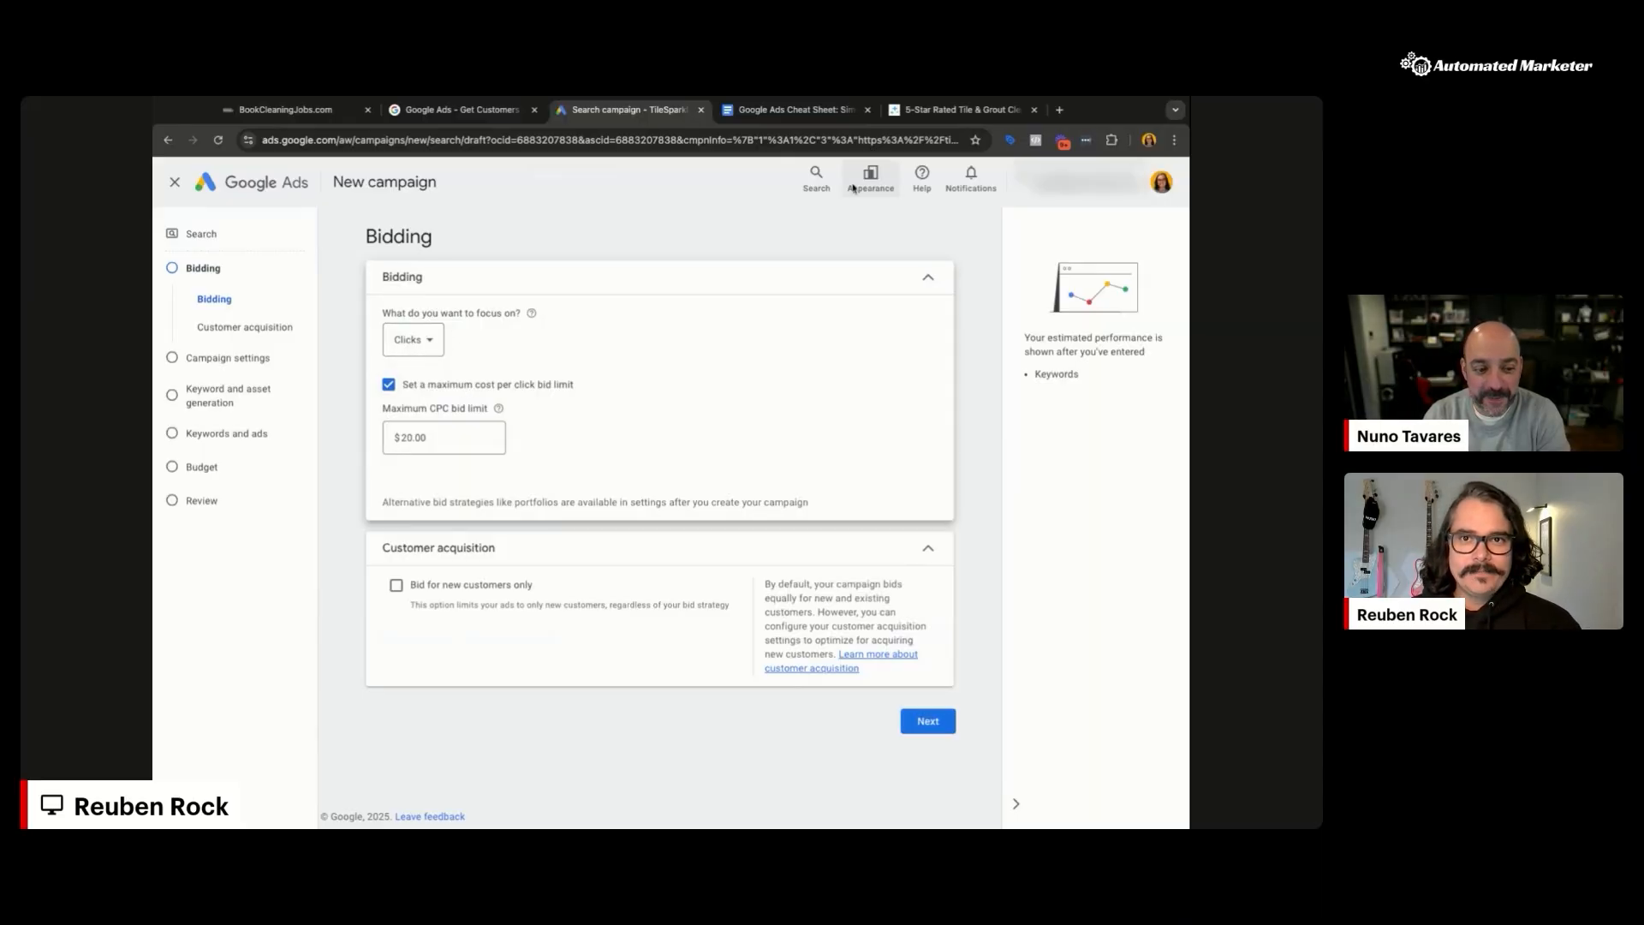
Step: Browse TileSparkle's Residential Tile & Grout Cleaning Service page, then return to Google Ads
left_click(959, 110)
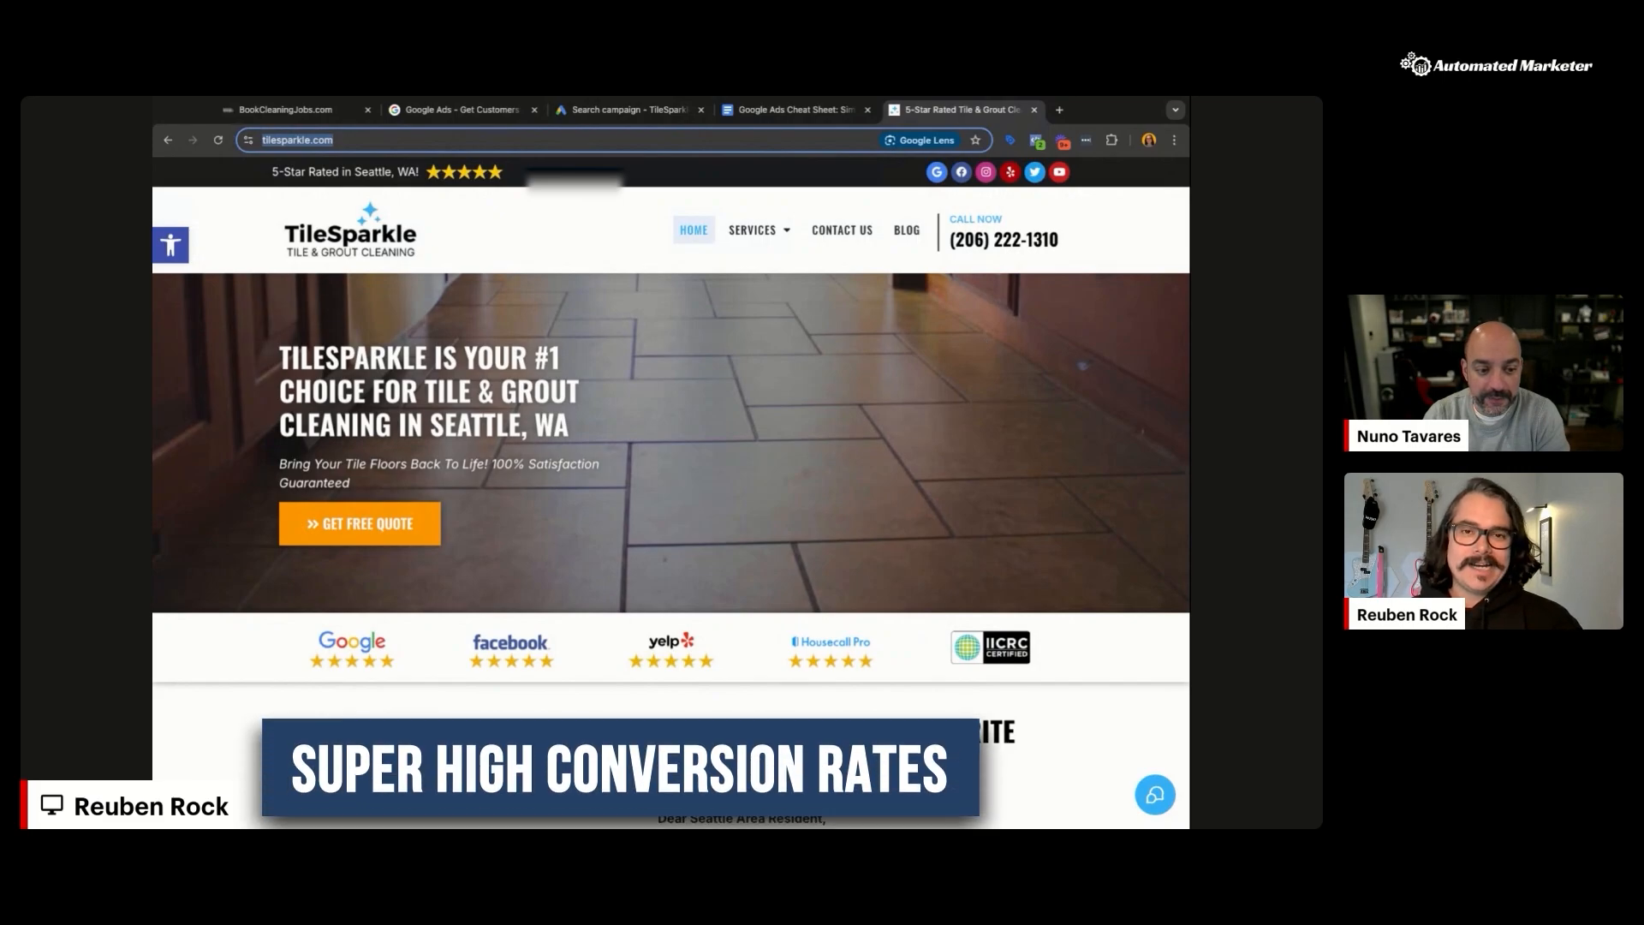
mouse_move(753, 231)
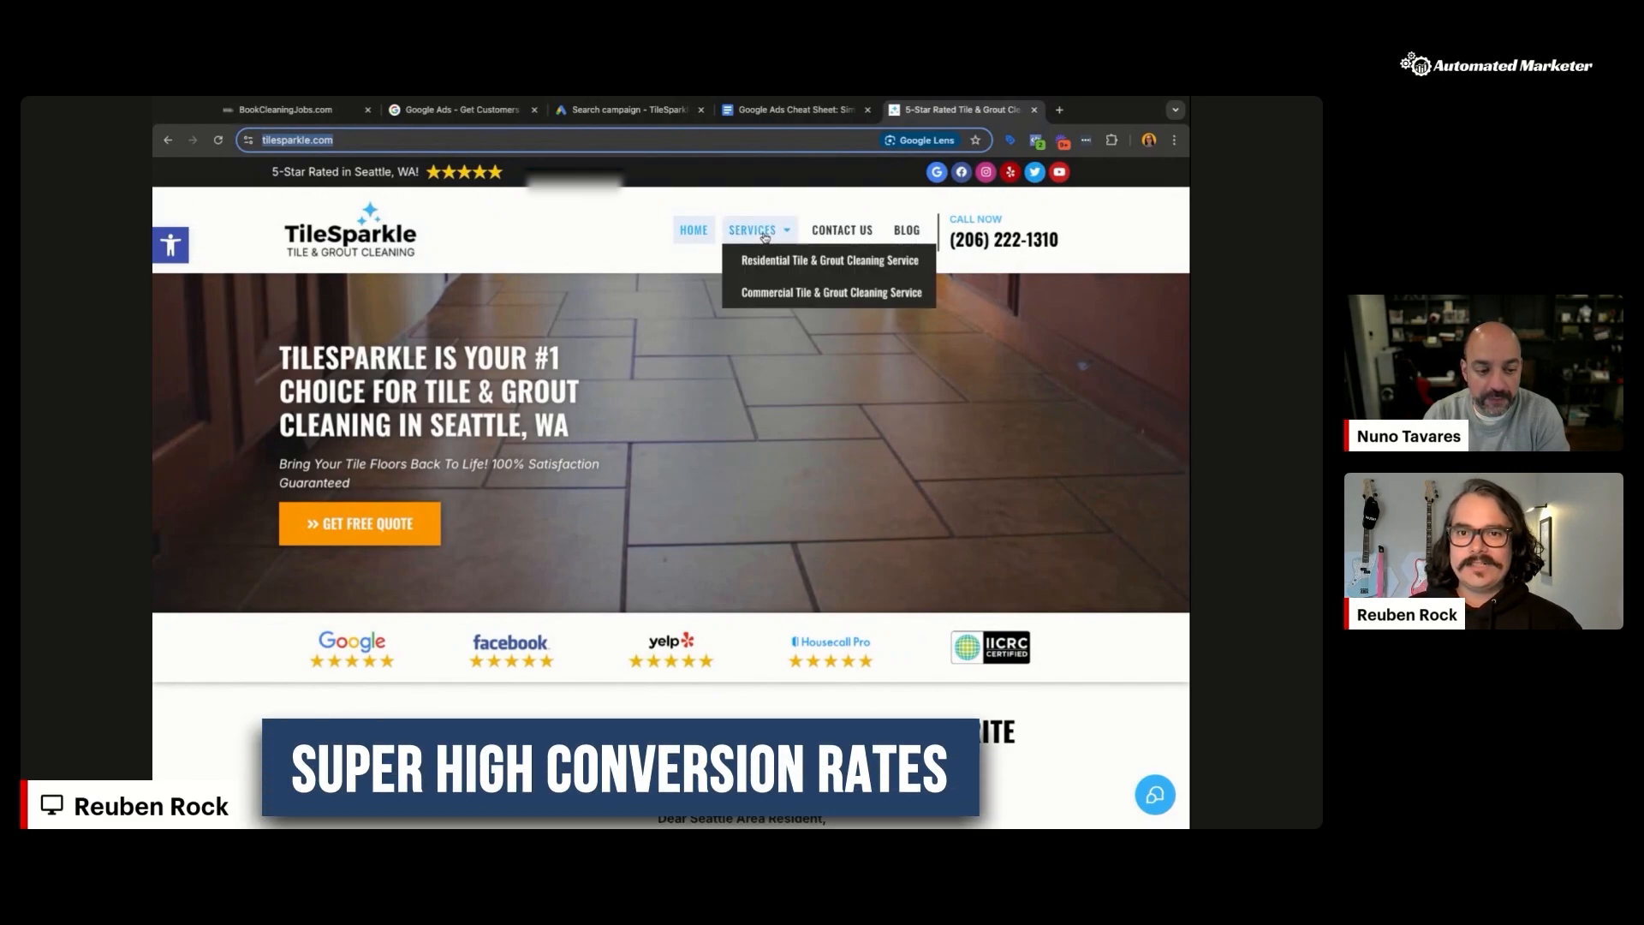
left_click(764, 262)
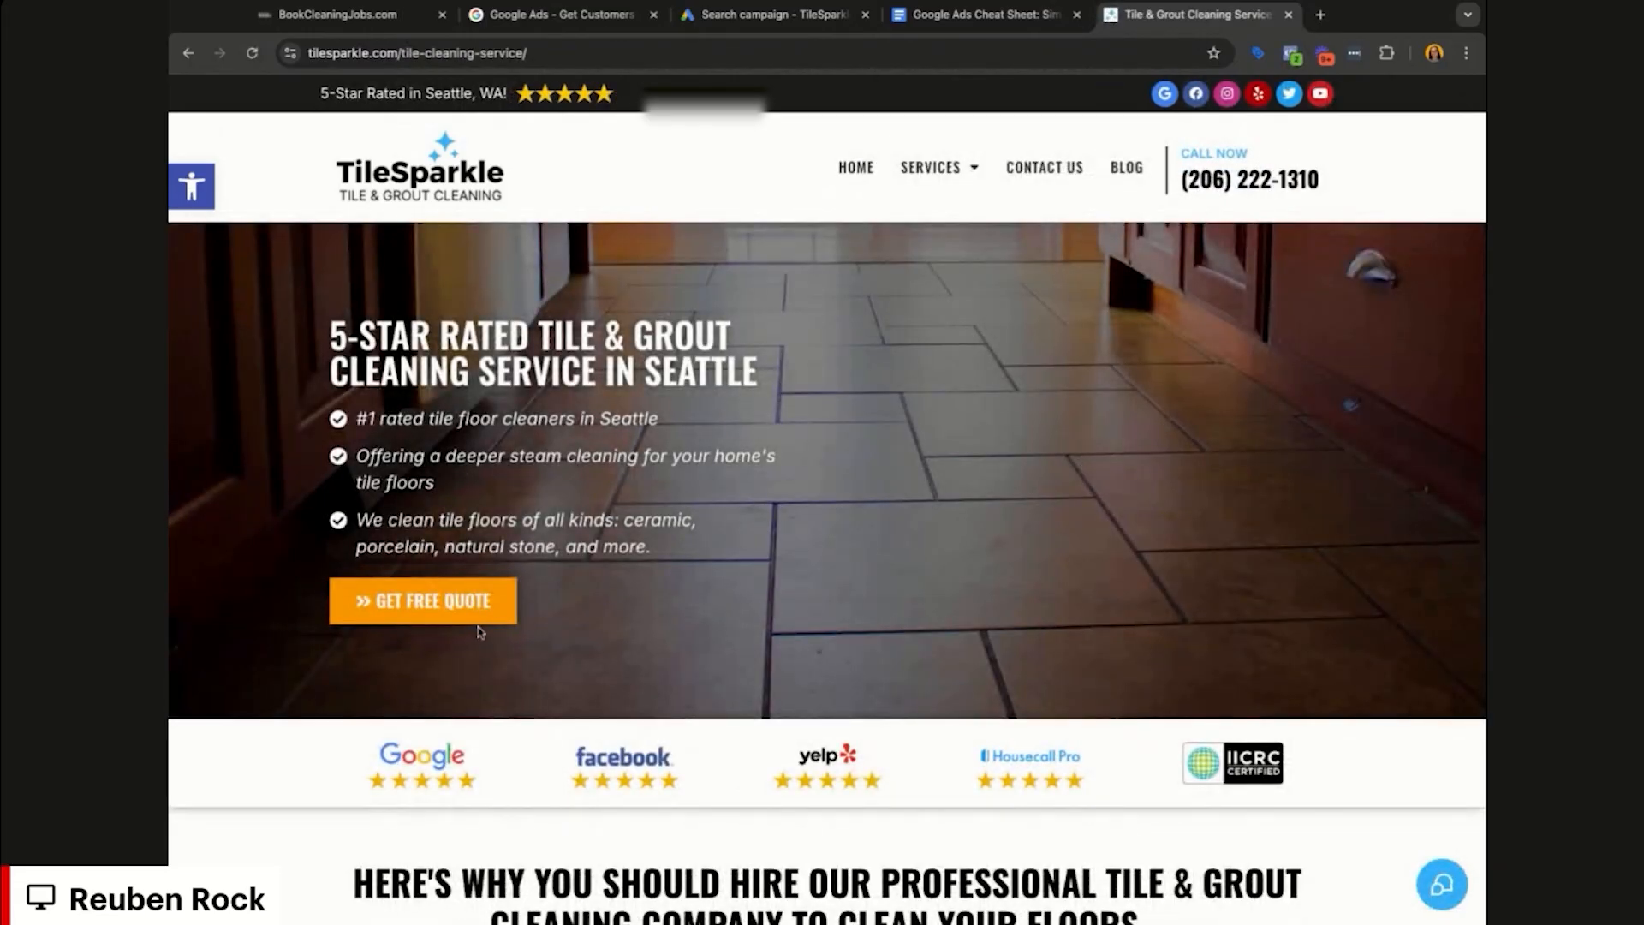
scroll(1147, 547, "down", 8)
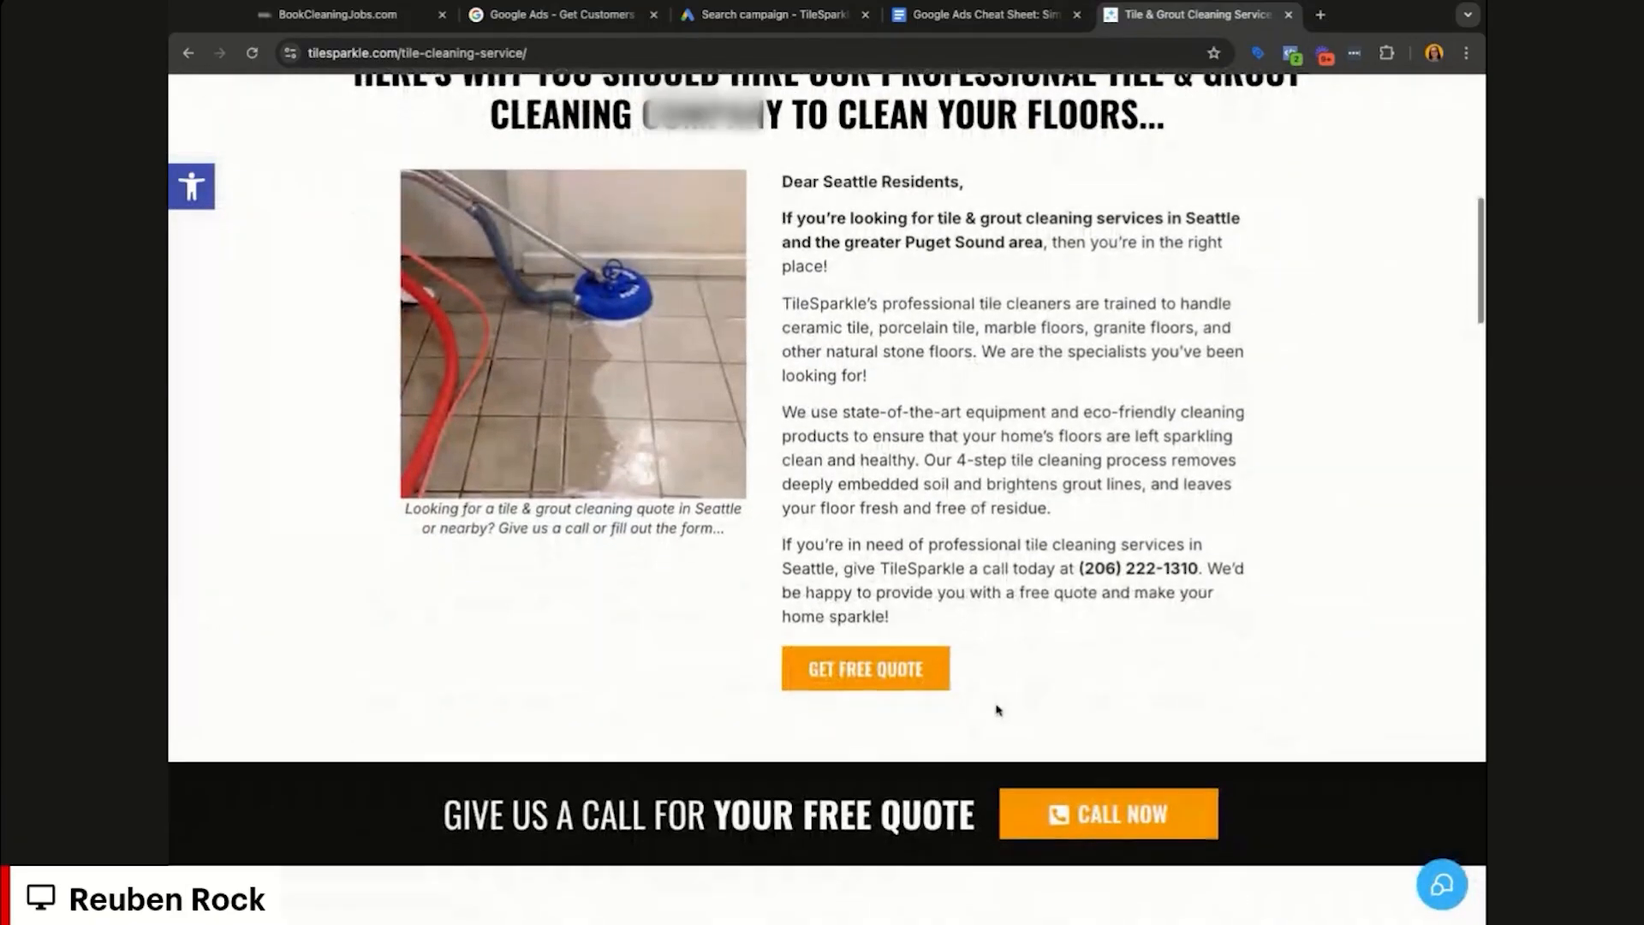
scroll(997, 709, "down", 6)
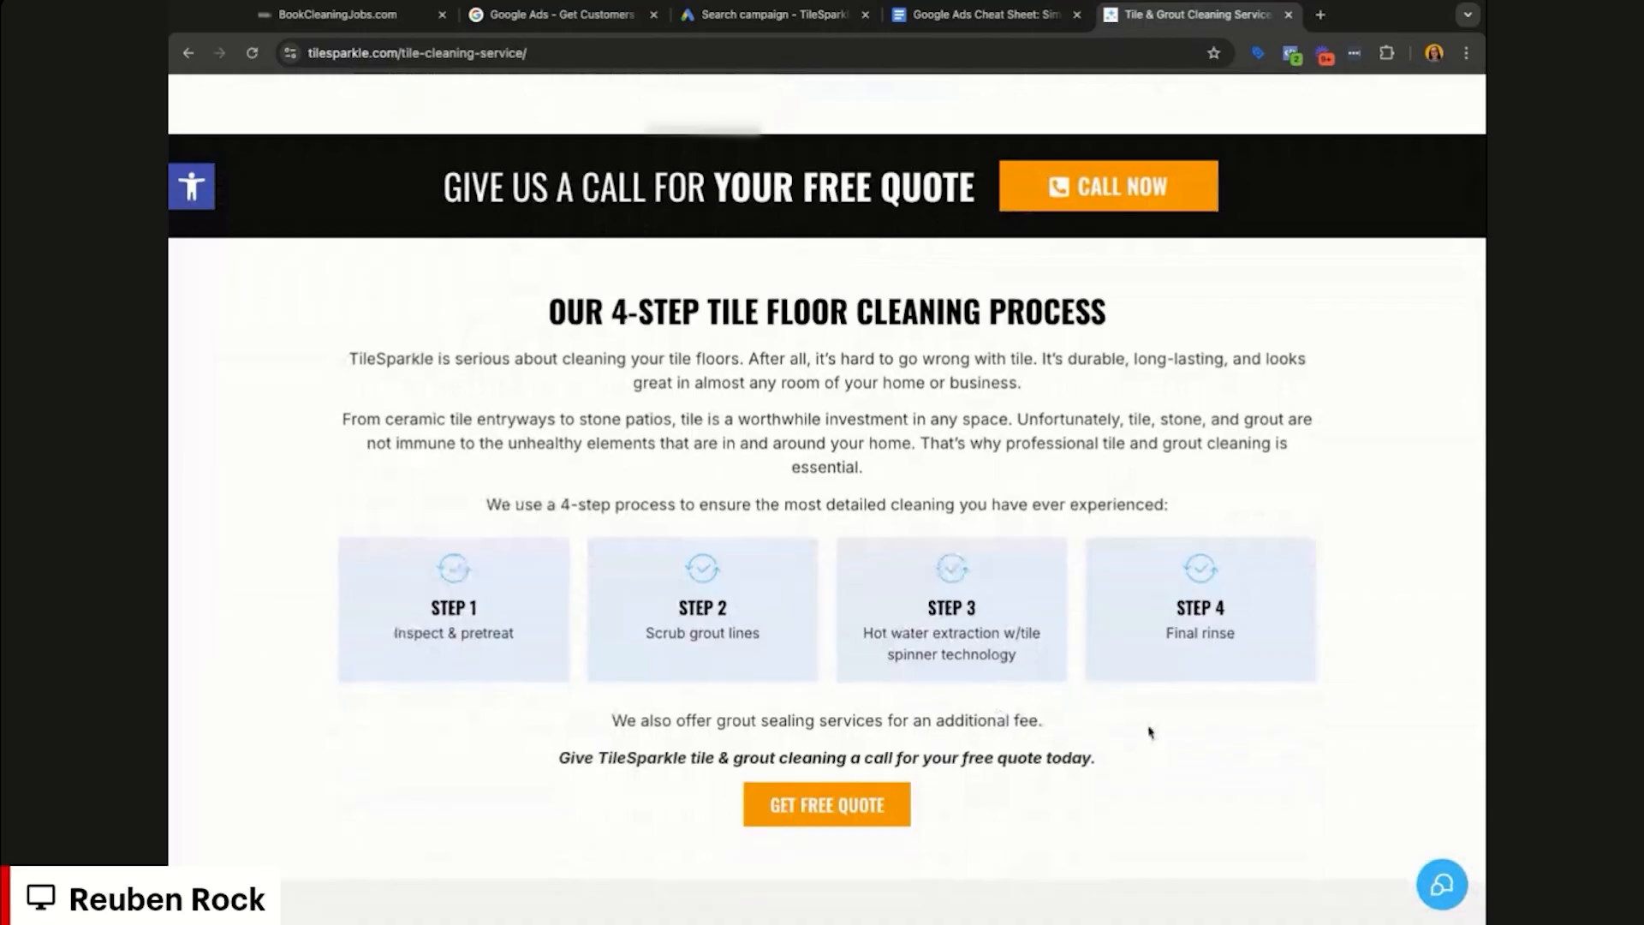
scroll(1150, 732, "down", 7)
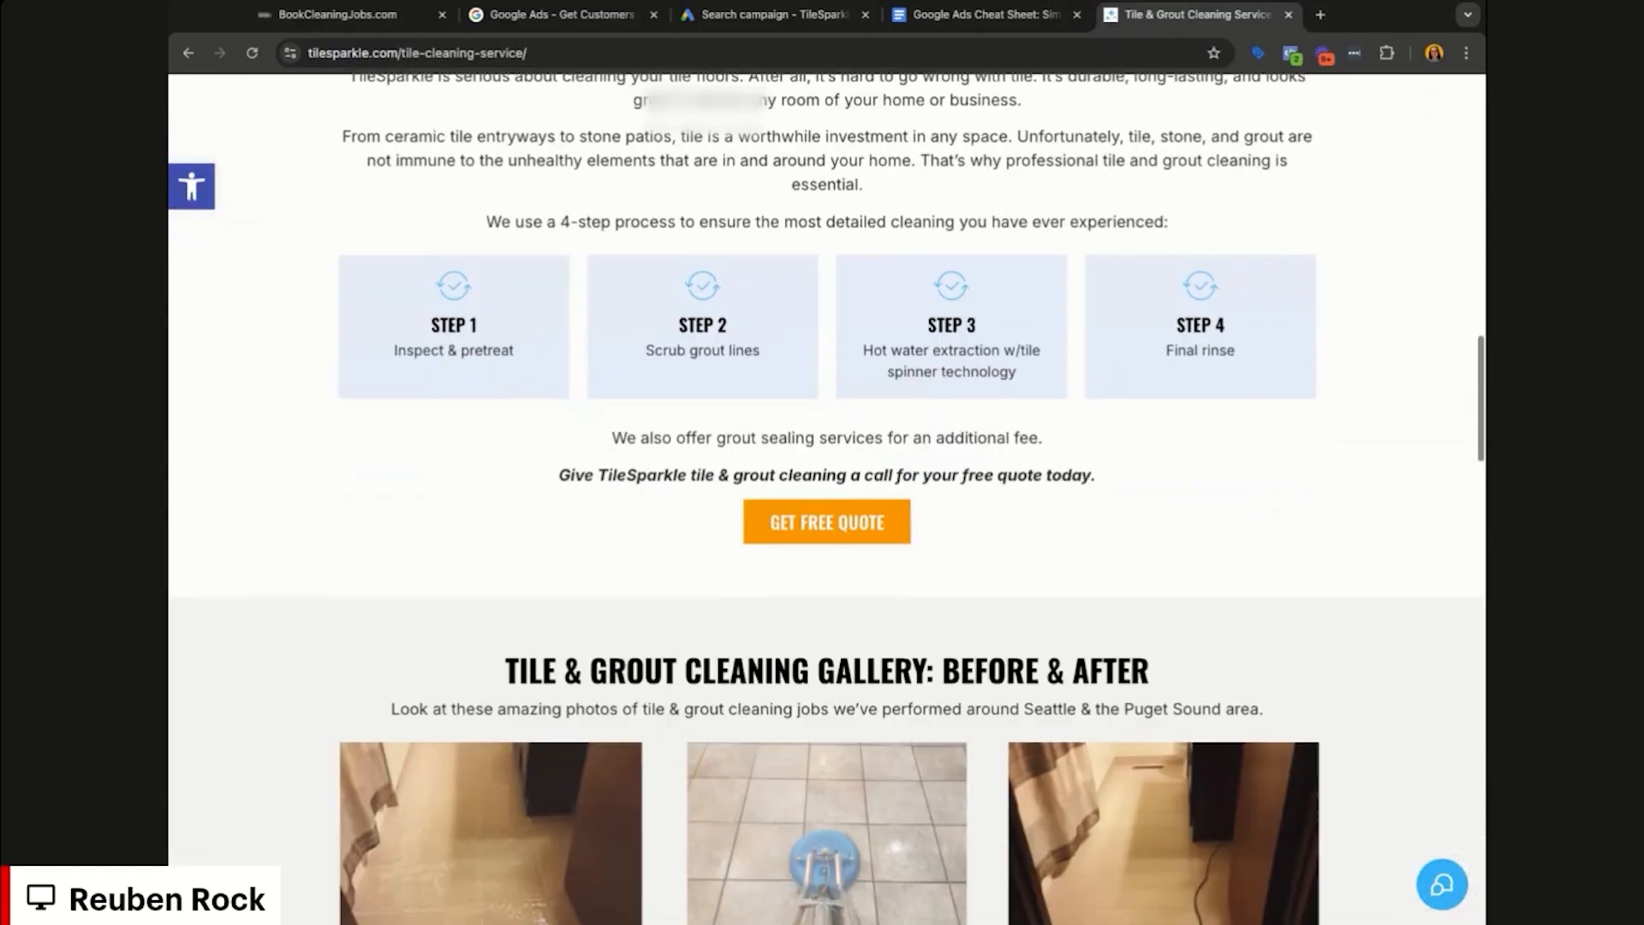
scroll(827, 430, "down", 2)
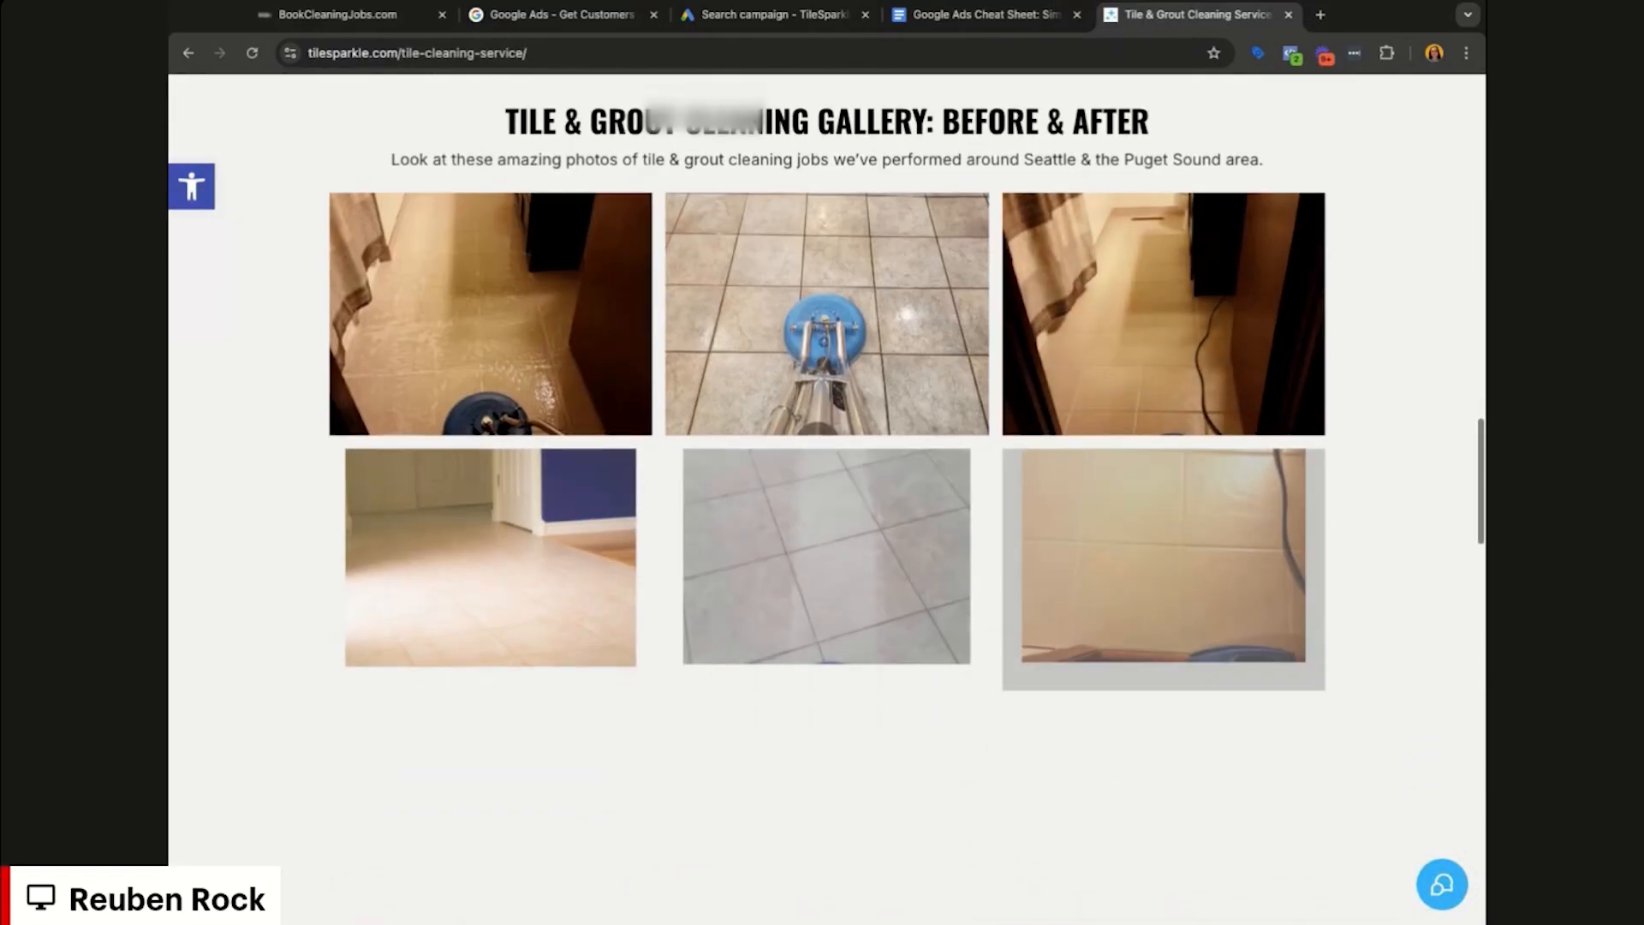
scroll(827, 430, "down", 3)
scroll(827, 428, "down", 10)
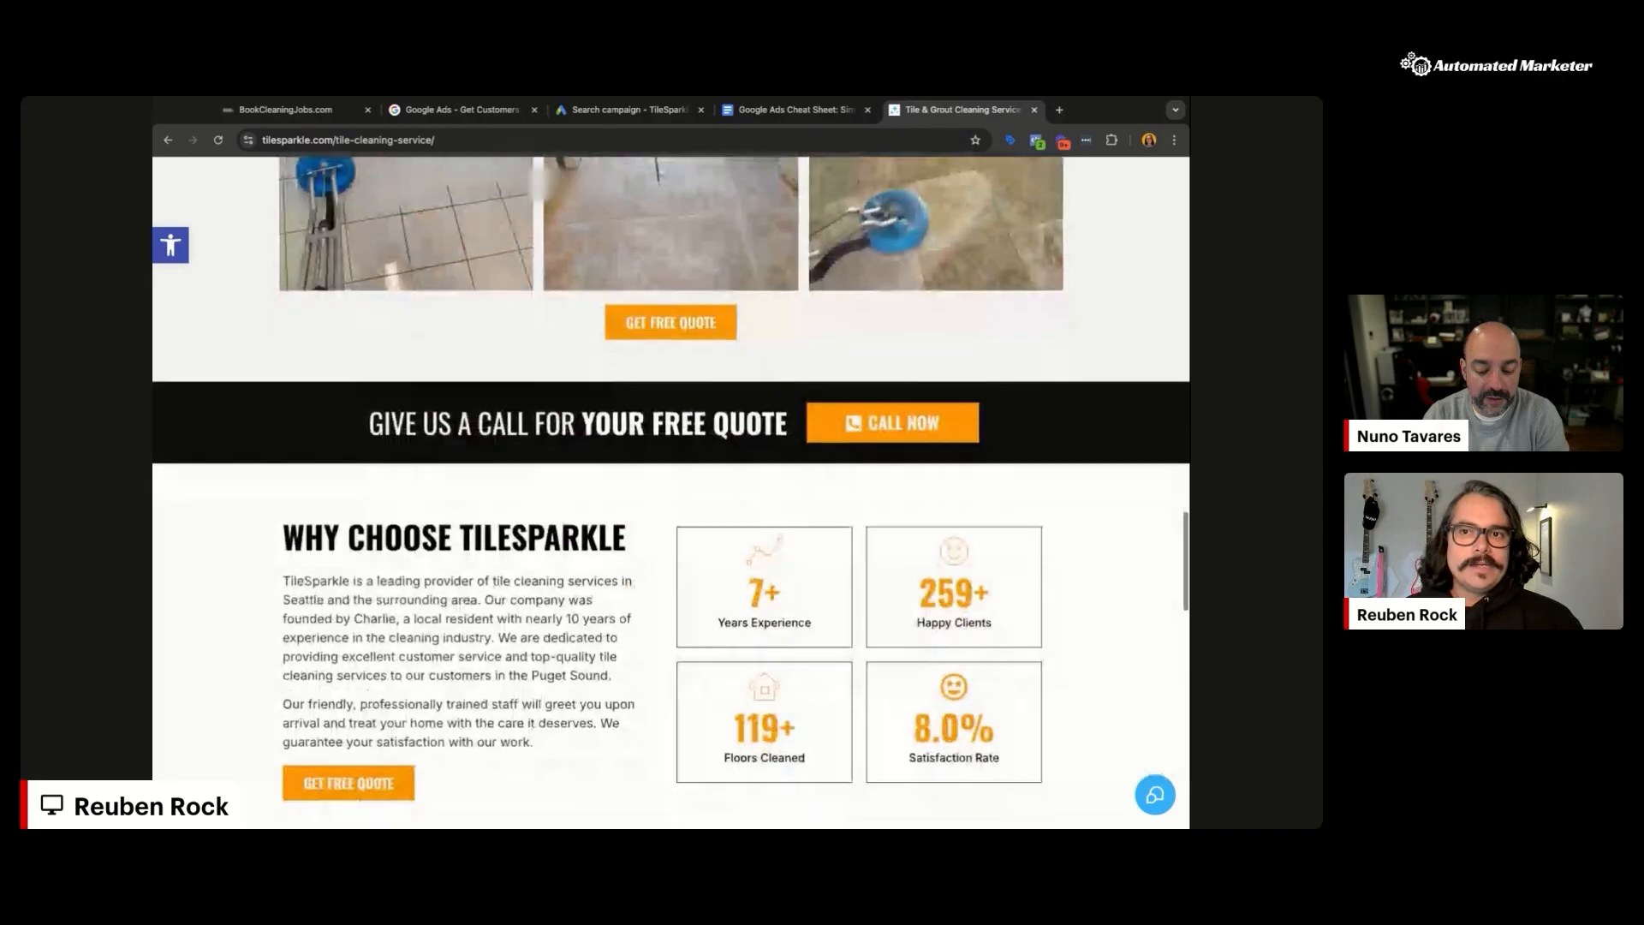
left_click(754, 22)
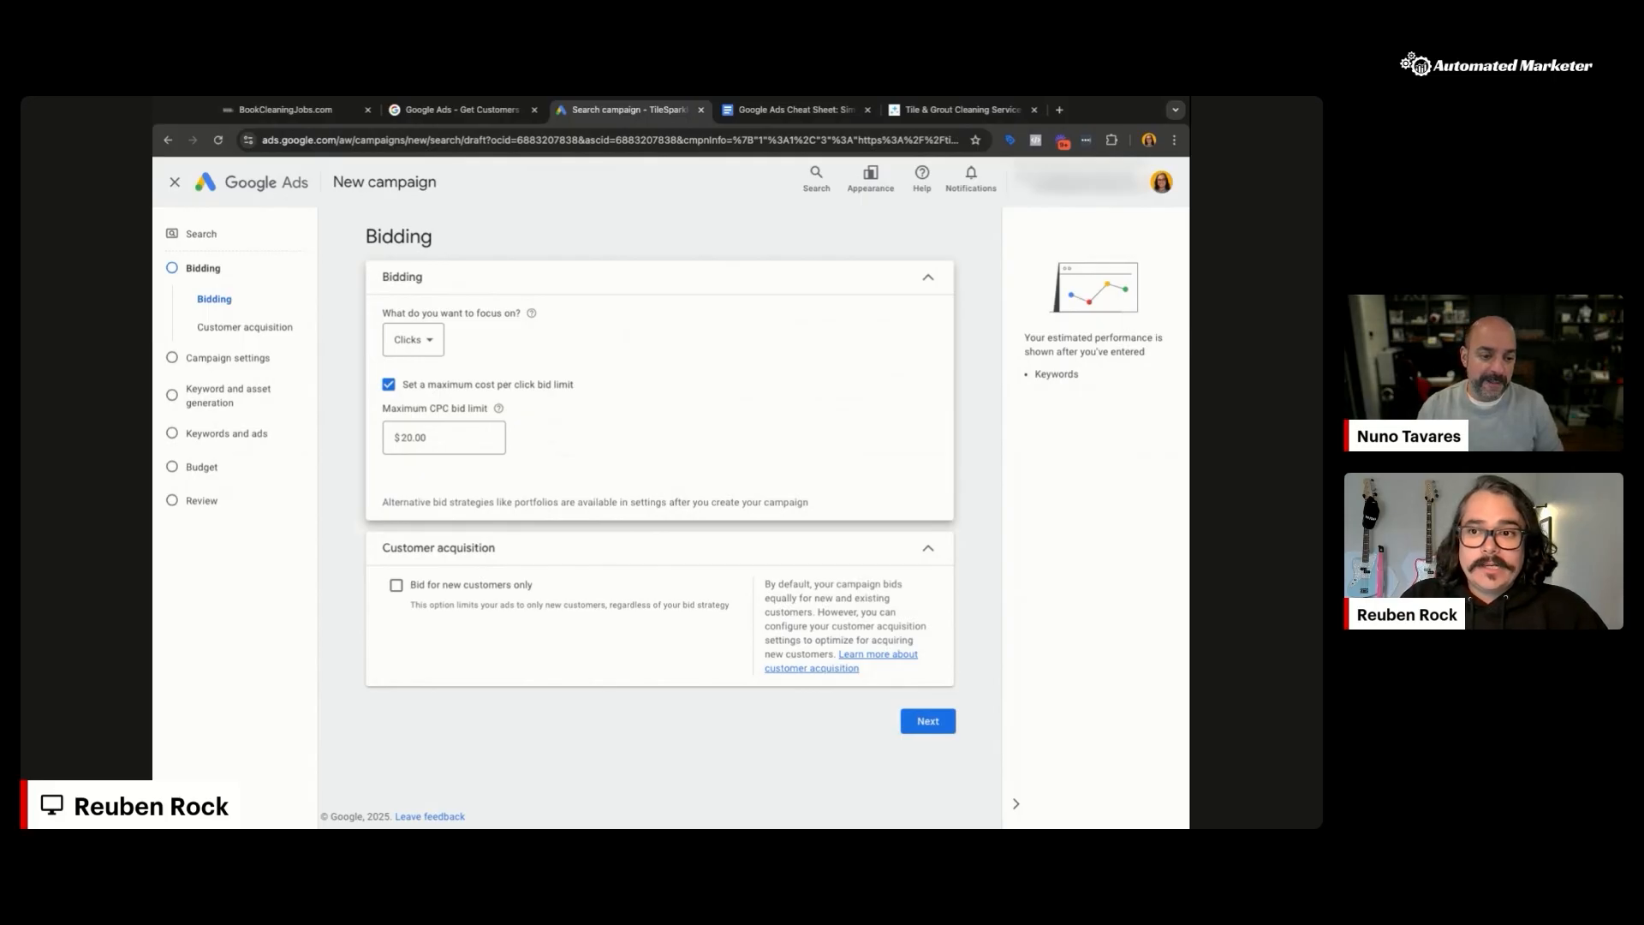
Step: Keep Clicks bidding focus with the $20.00 max CPC and advance to Campaign settings
left_click(430, 343)
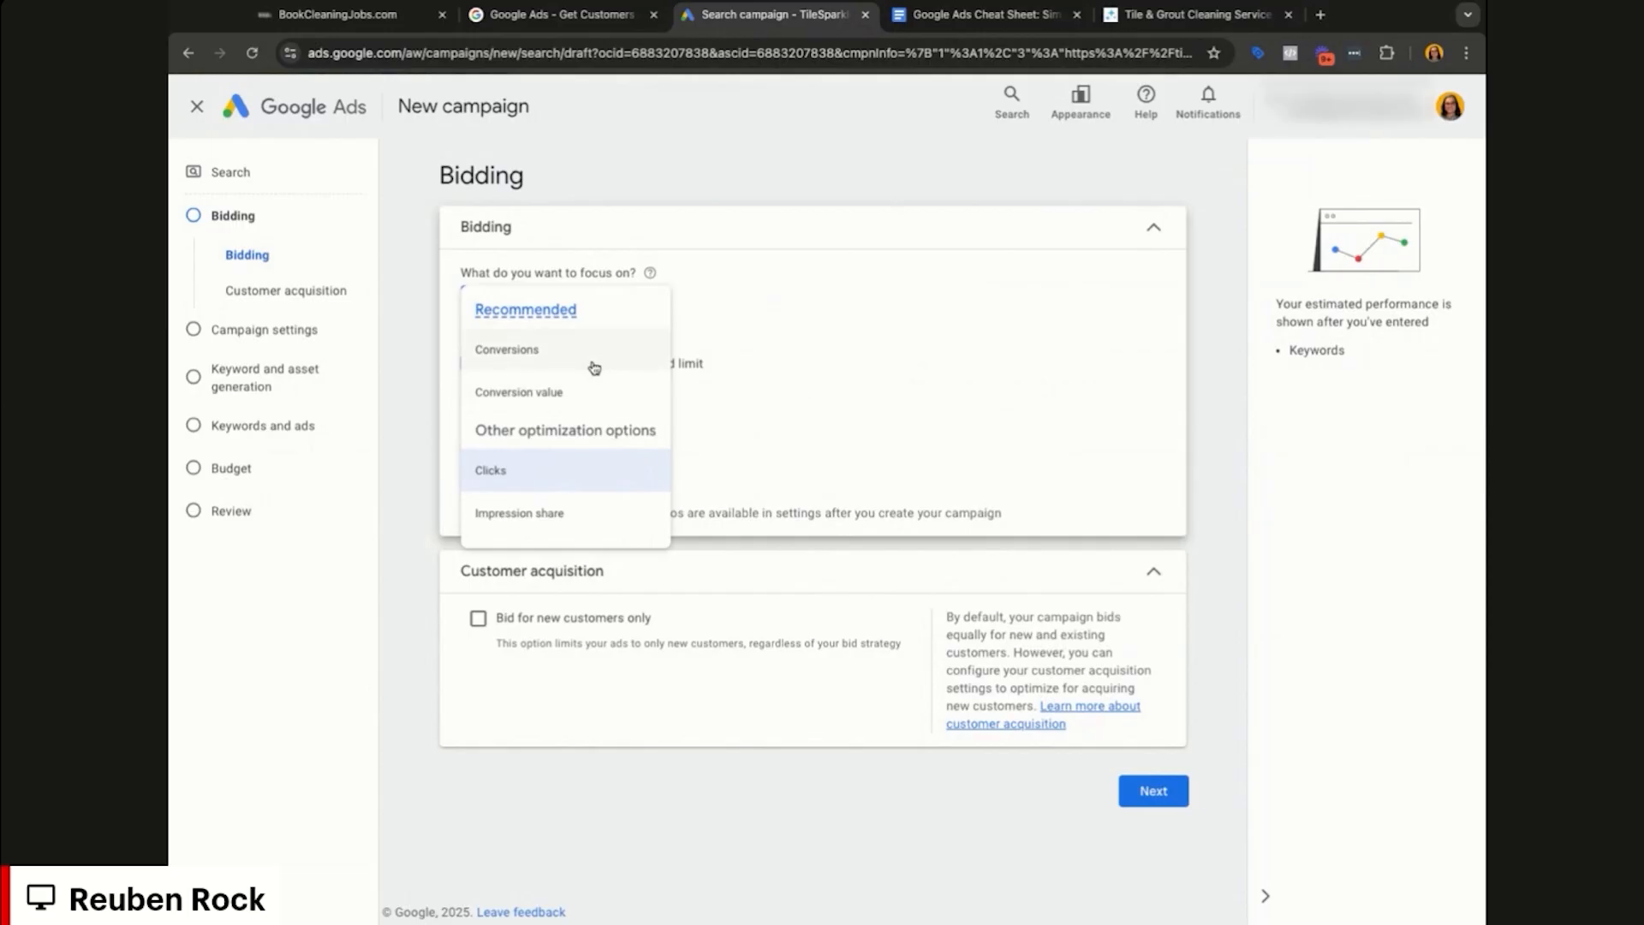
left_click(594, 359)
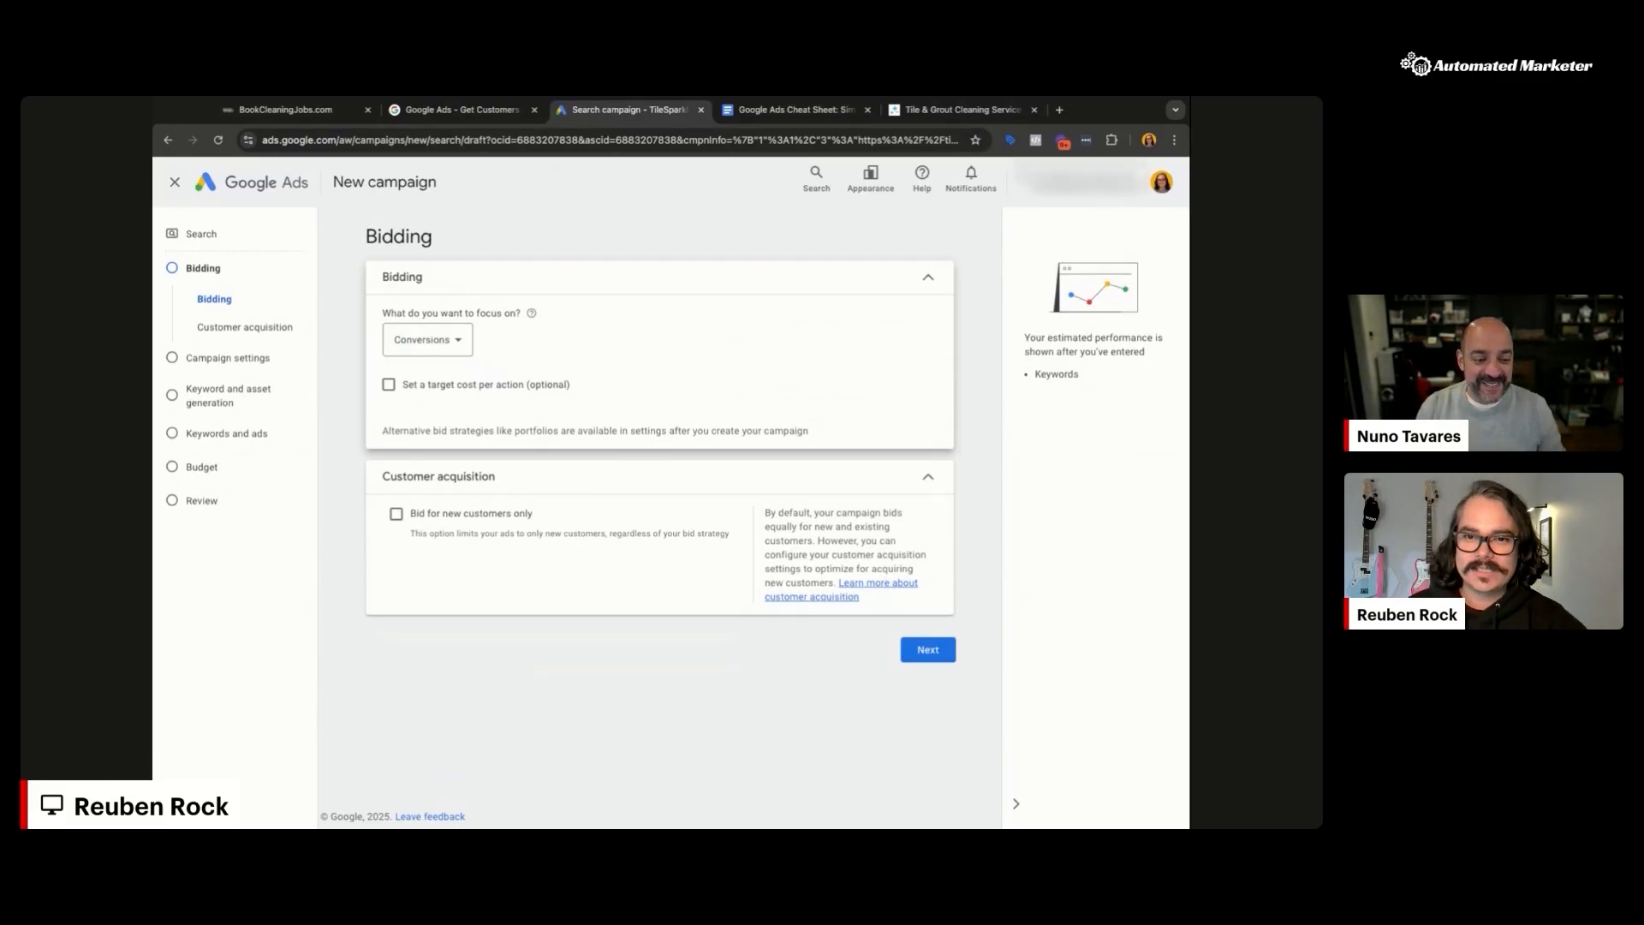
left_click(428, 339)
left_click(444, 469)
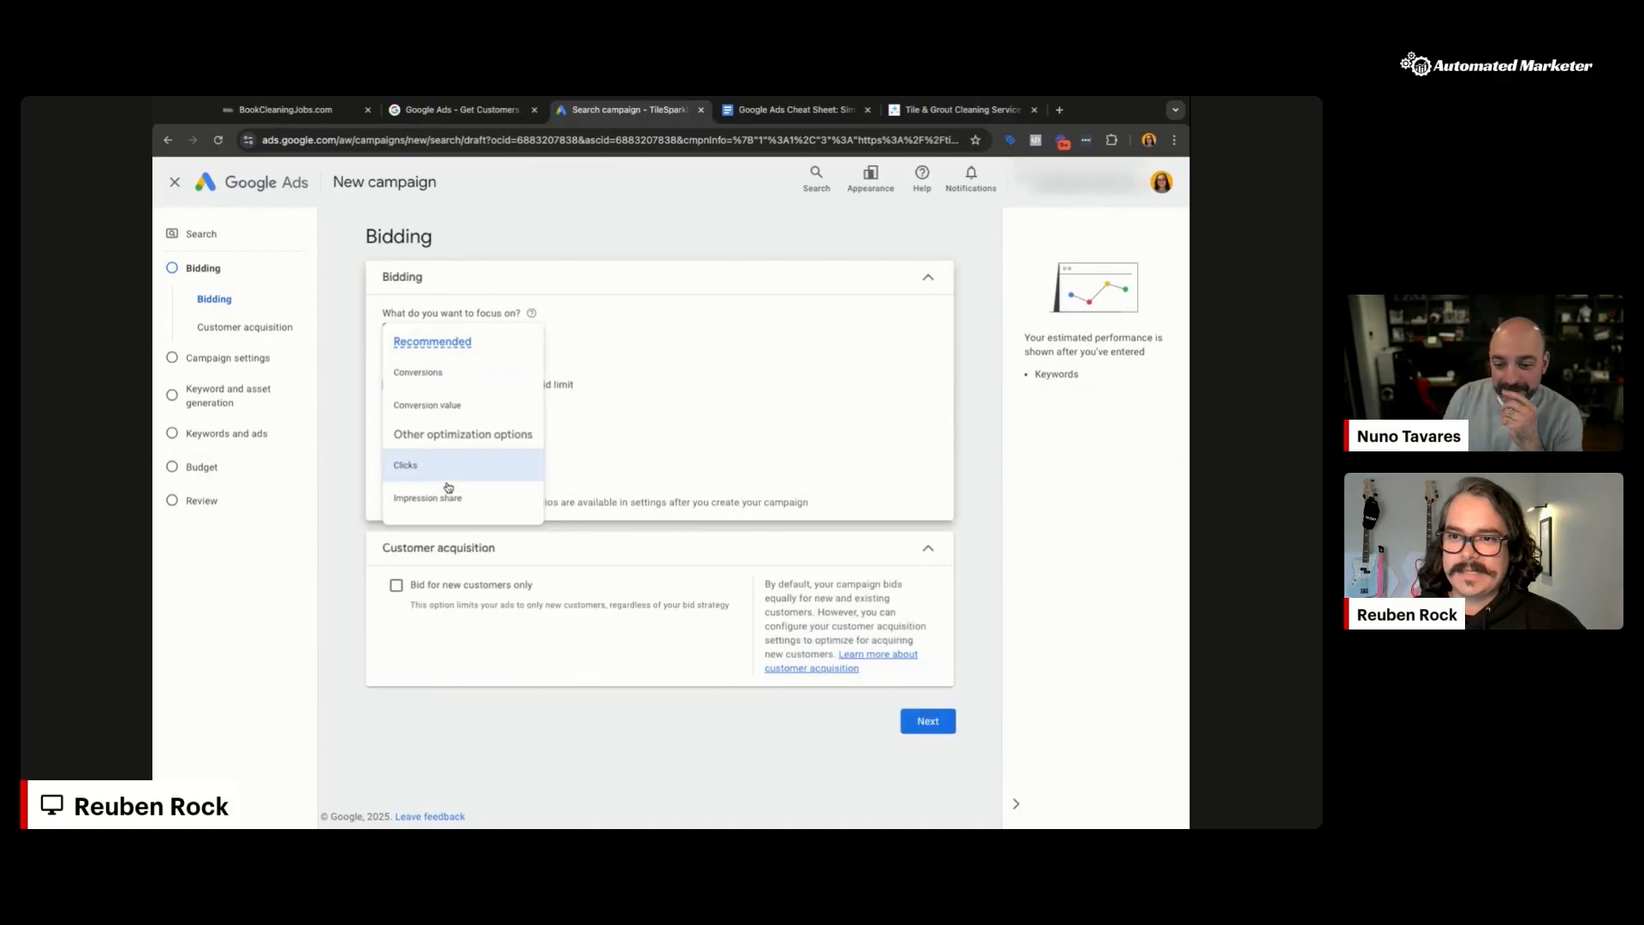
left_click(928, 721)
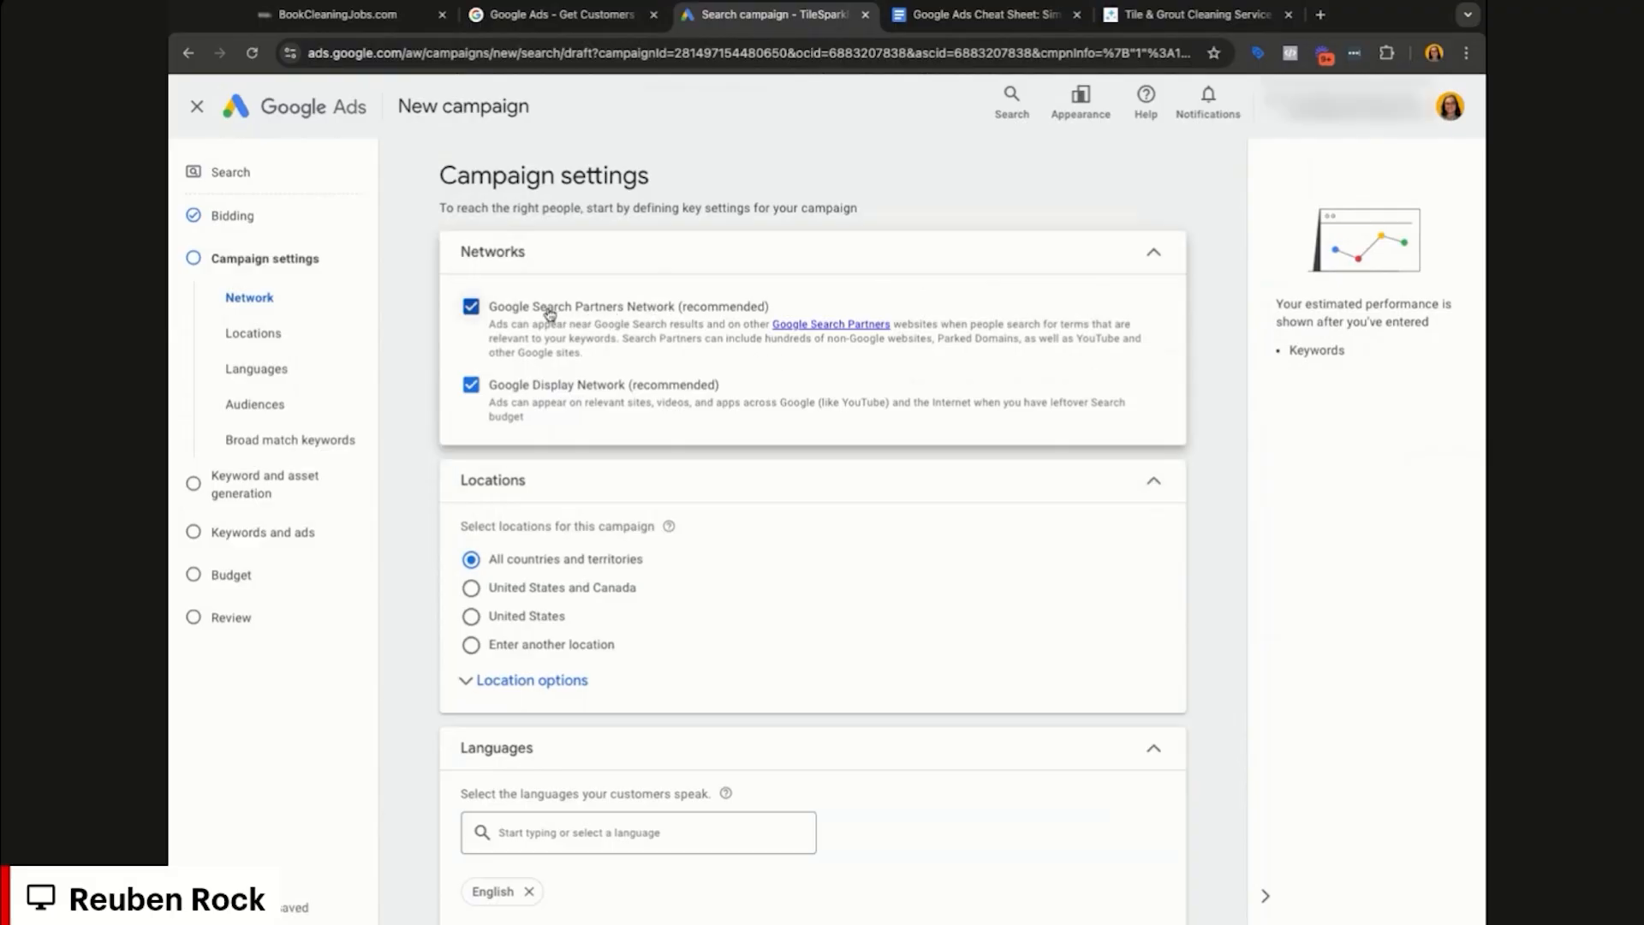
Step: Remove Google Search Partners and the Google Display Network from the campaign's networks
left_click(471, 306)
left_click(470, 458)
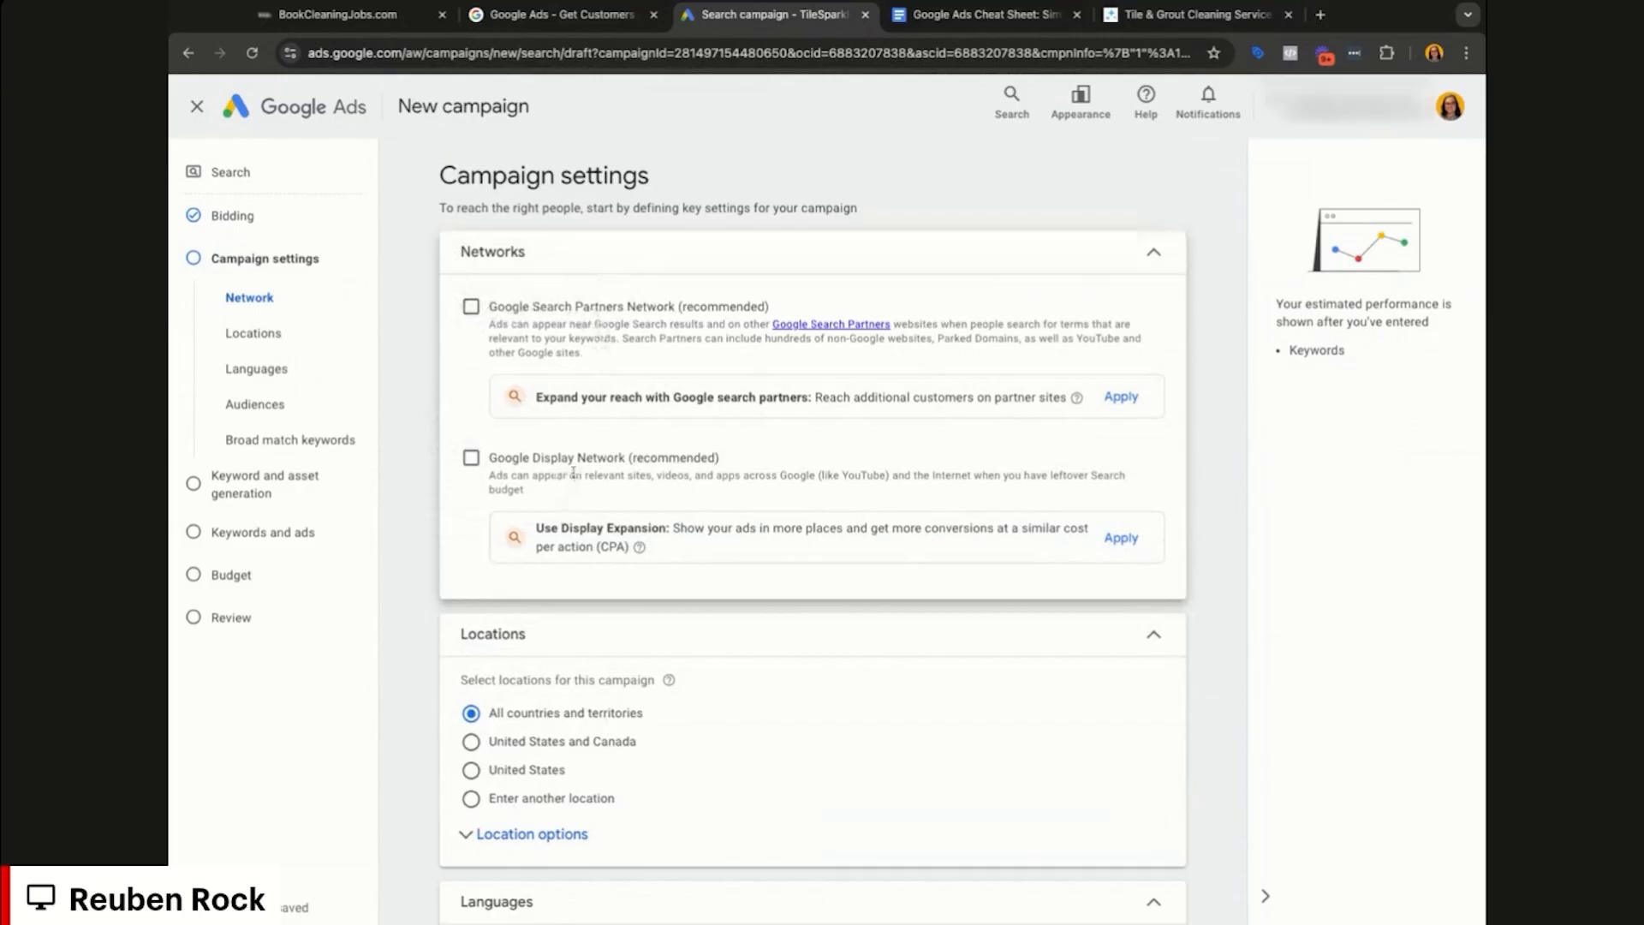
scroll(426, 643, "down", 1)
scroll(425, 643, "down", 3)
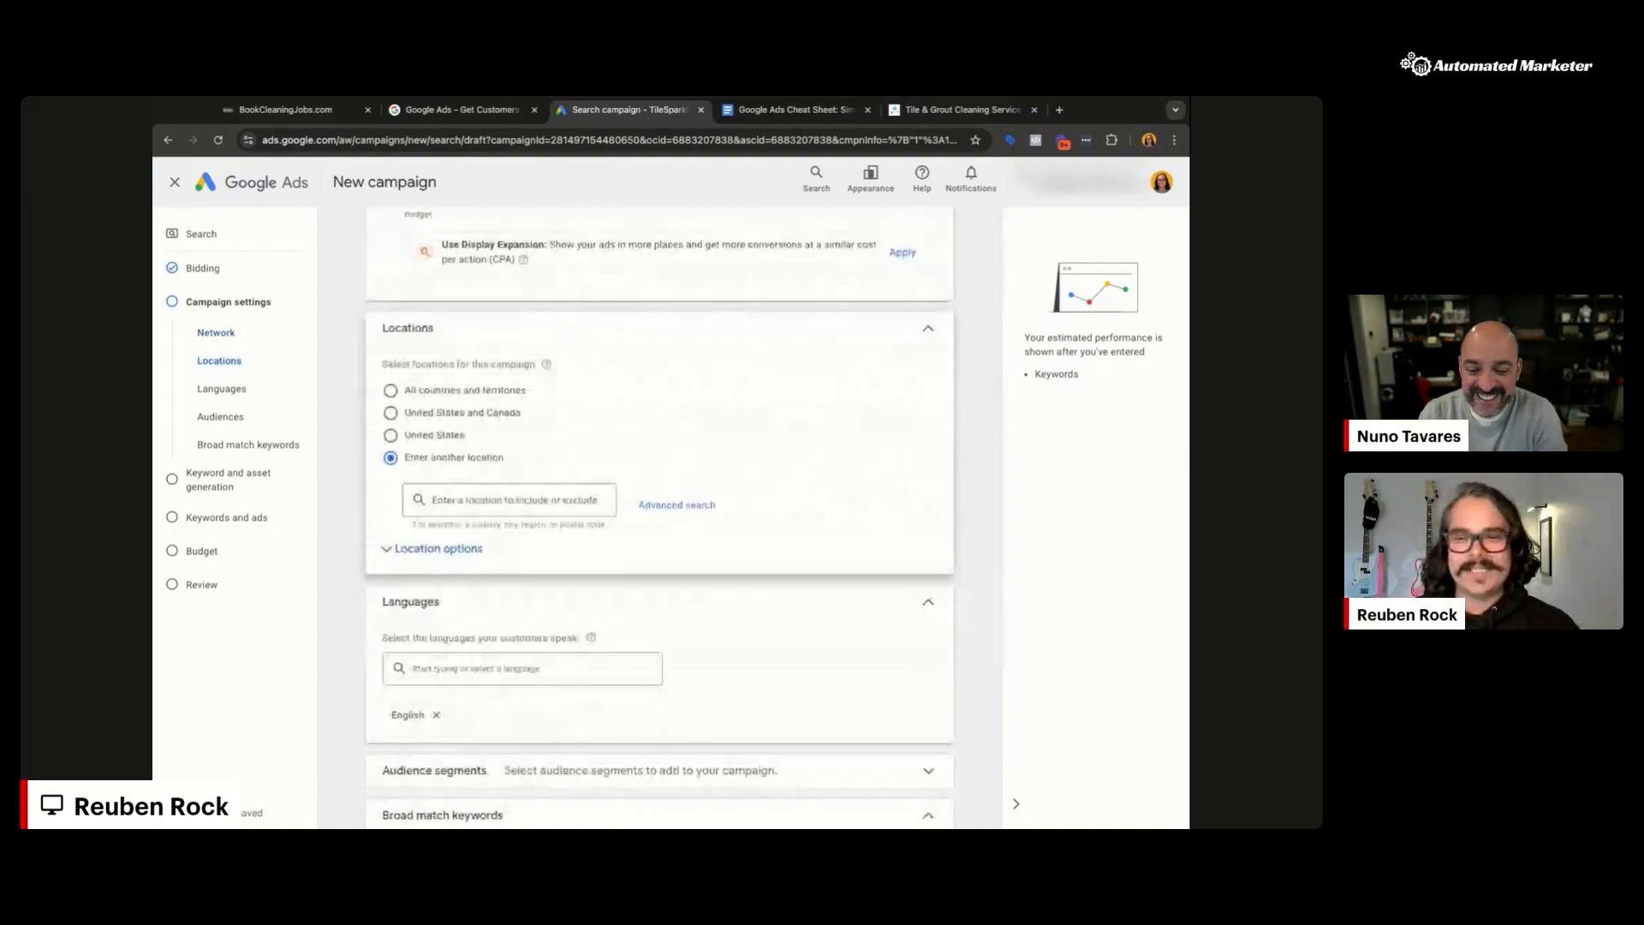
scroll(659, 517, "up", 1)
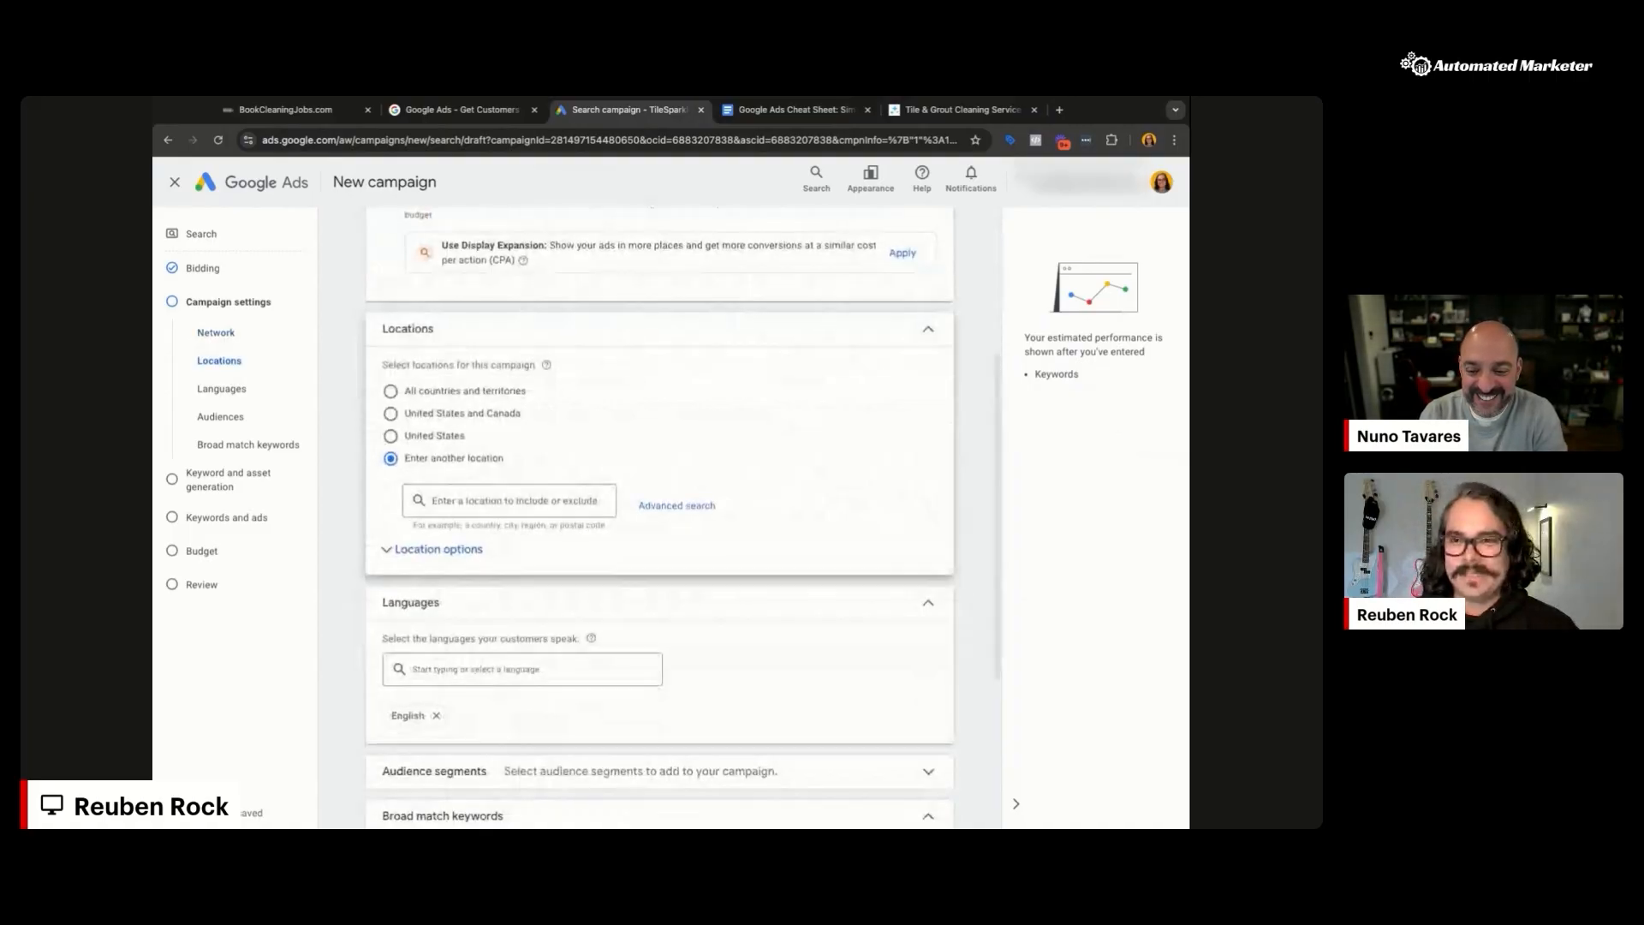
scroll(659, 517, "up", 2)
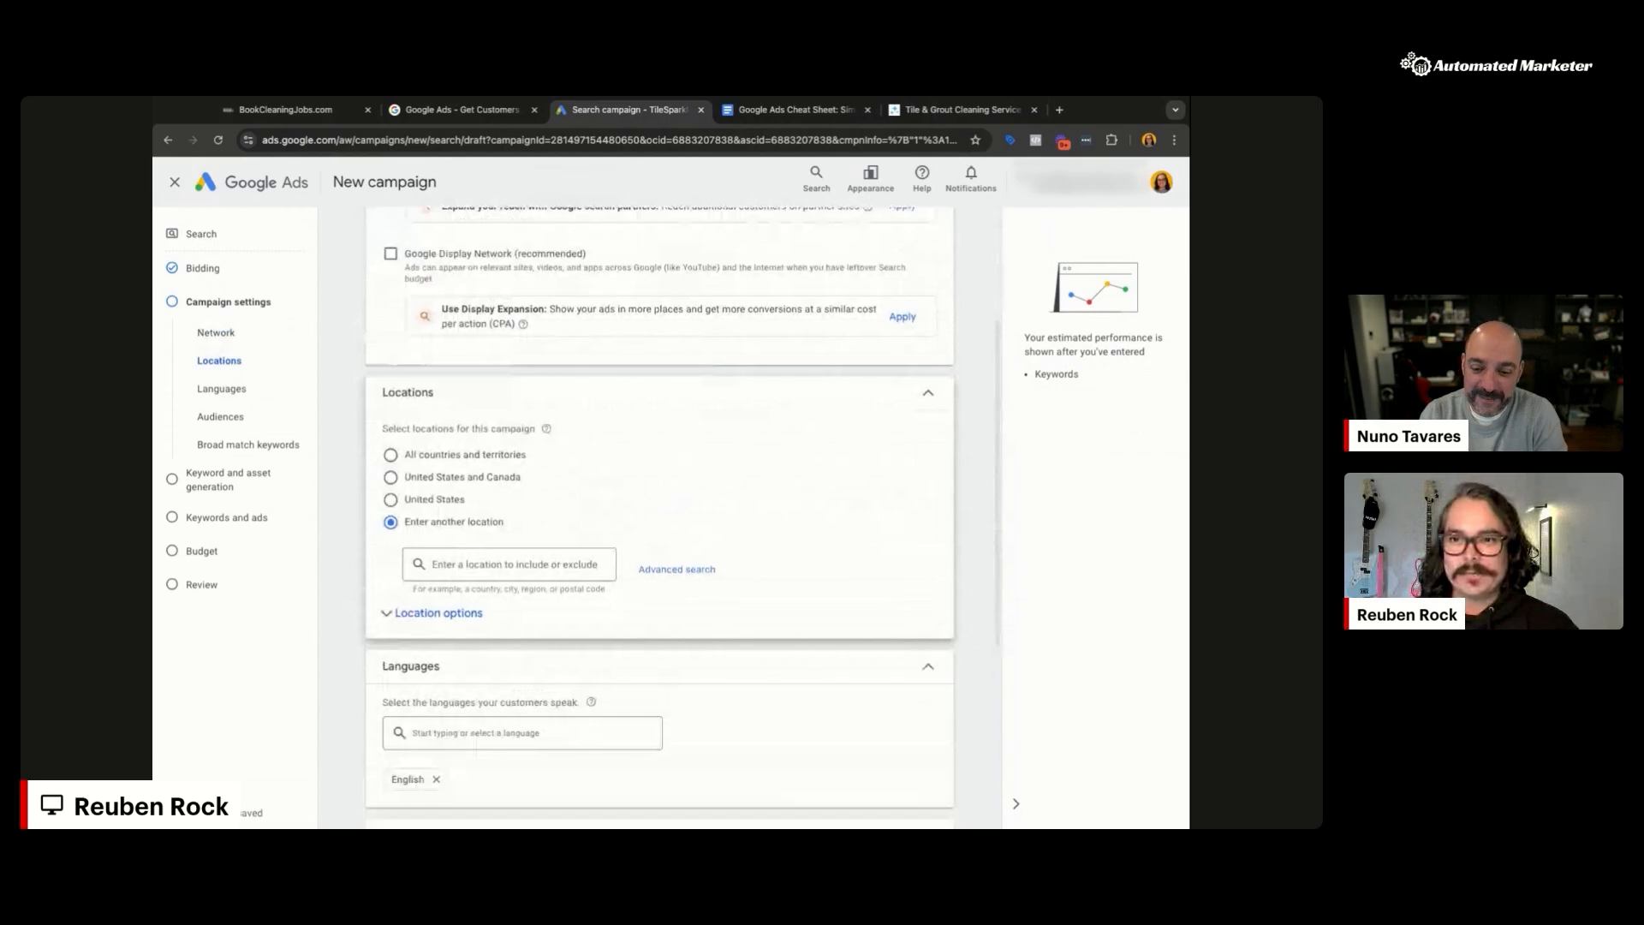
scroll(539, 328, "up", 4)
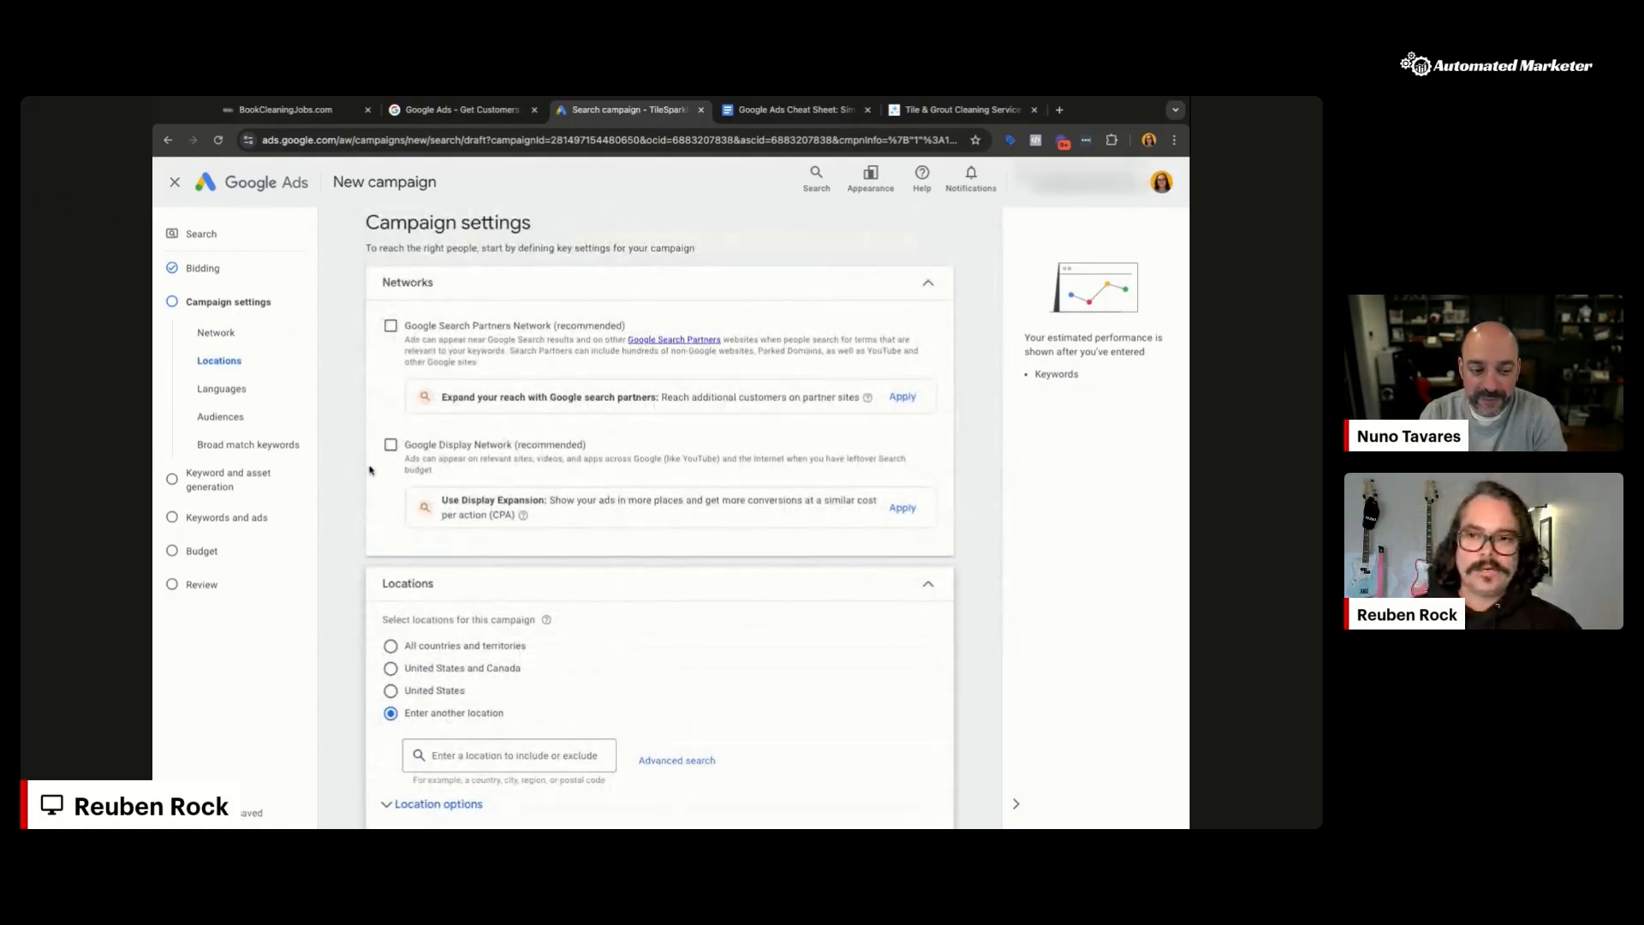
scroll(370, 469, "down", 2)
scroll(366, 464, "down", 2)
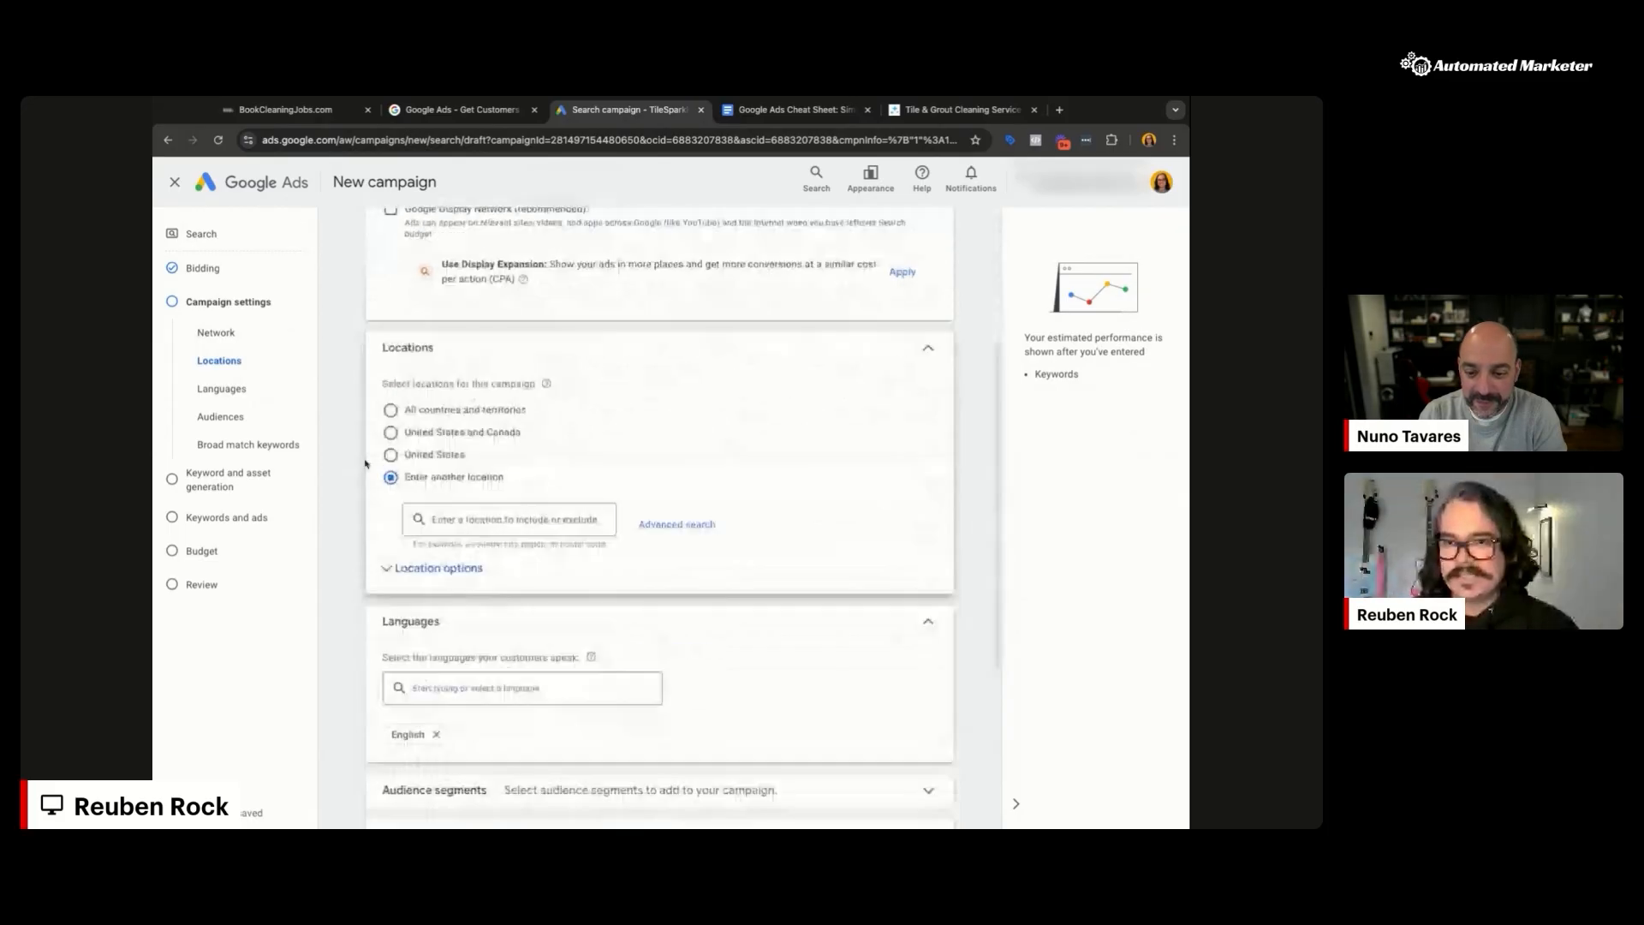
scroll(366, 464, "down", 1)
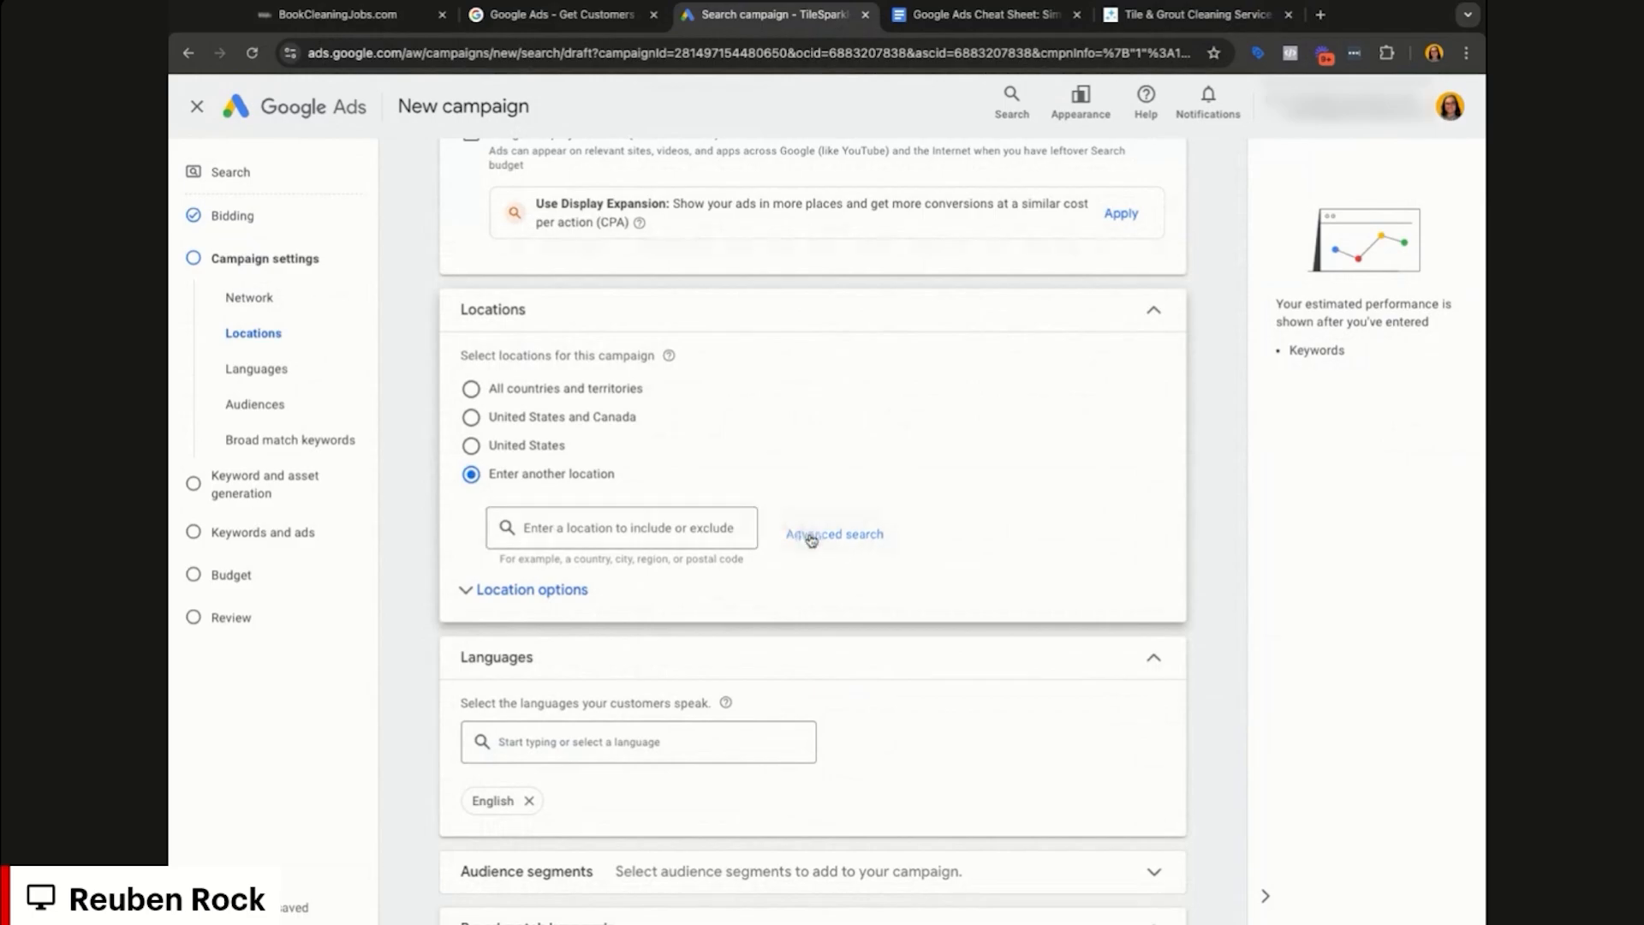
Step: Add Seattle, Washington as a target location, then try and remove the Seattle-Tacoma DMA
left_click(811, 537)
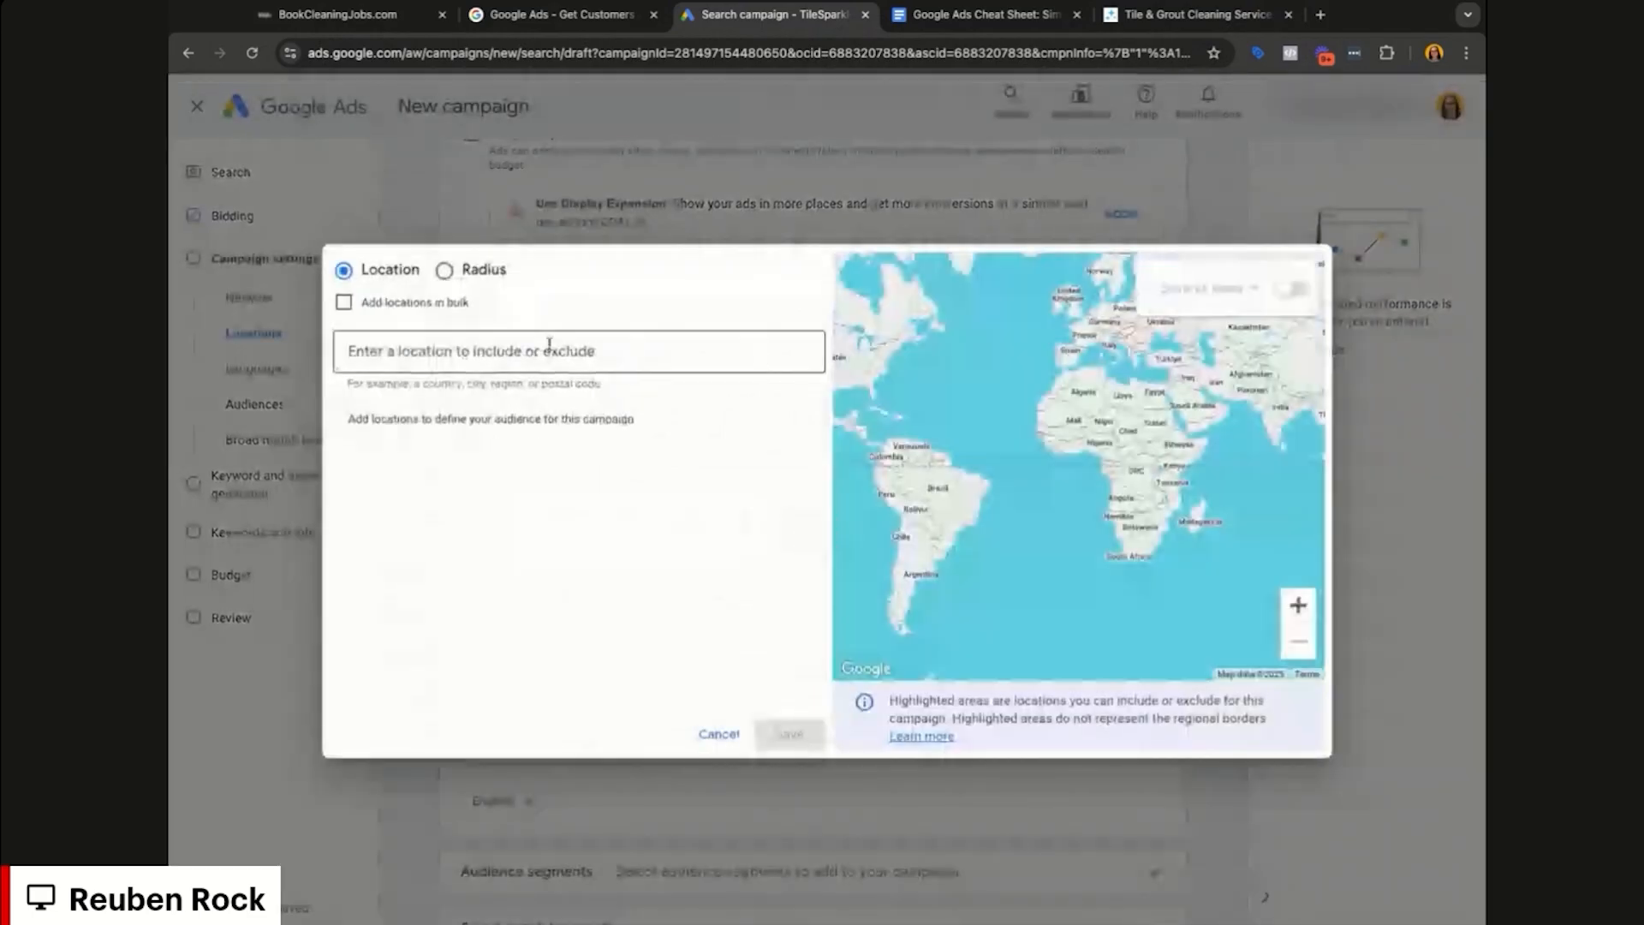
type("seattle")
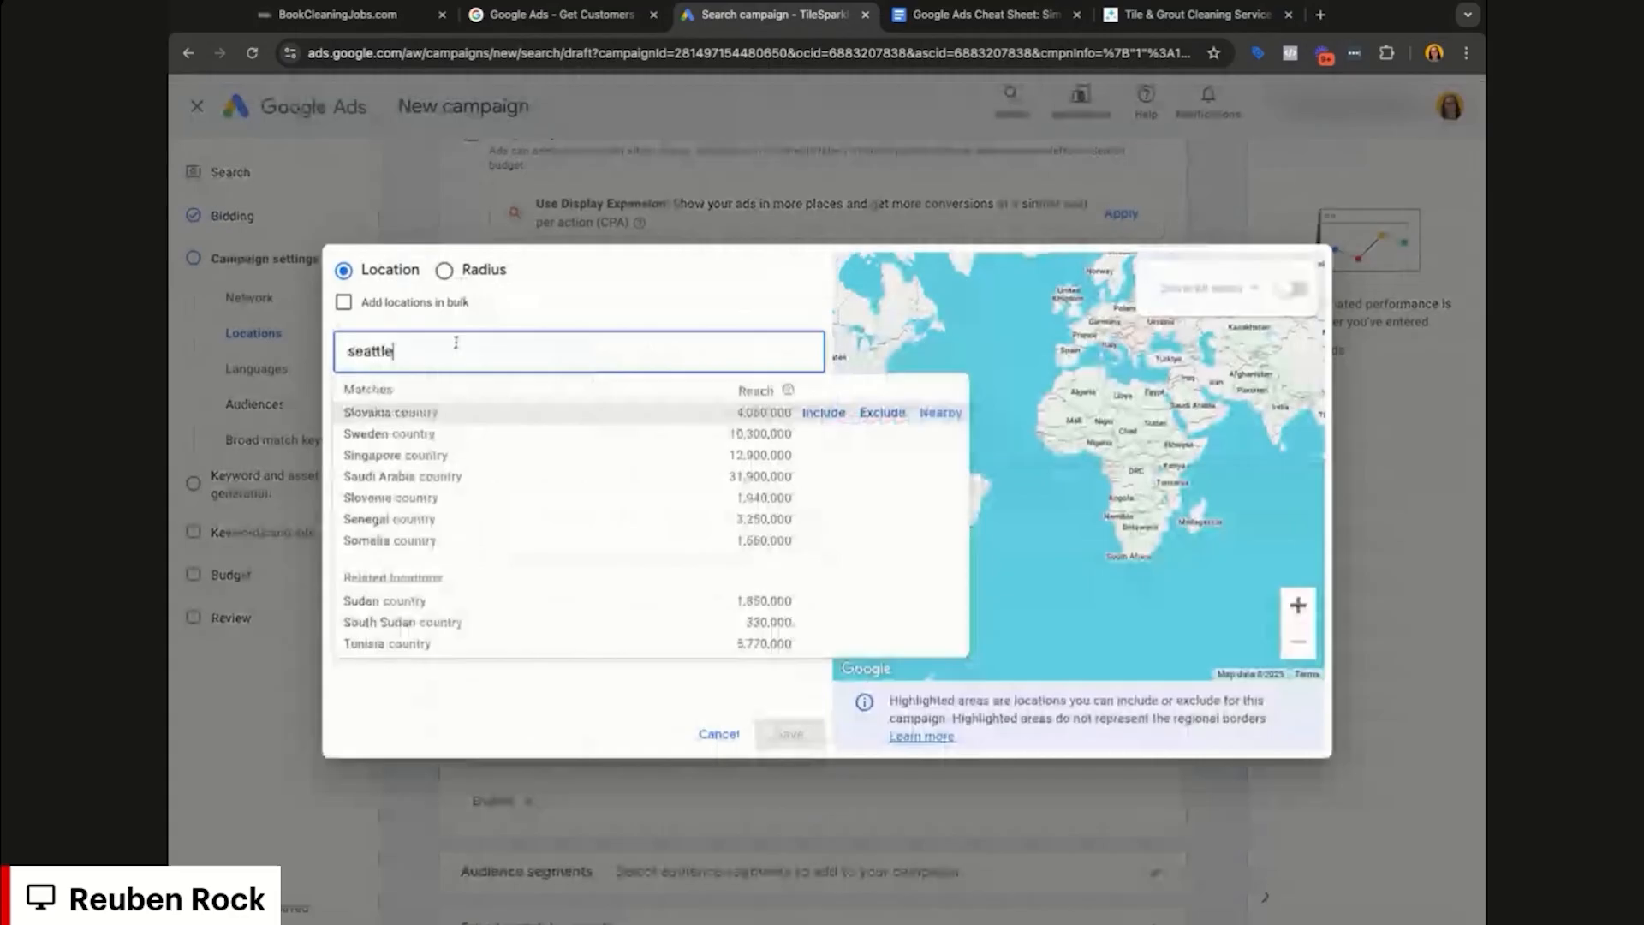
left_click(821, 413)
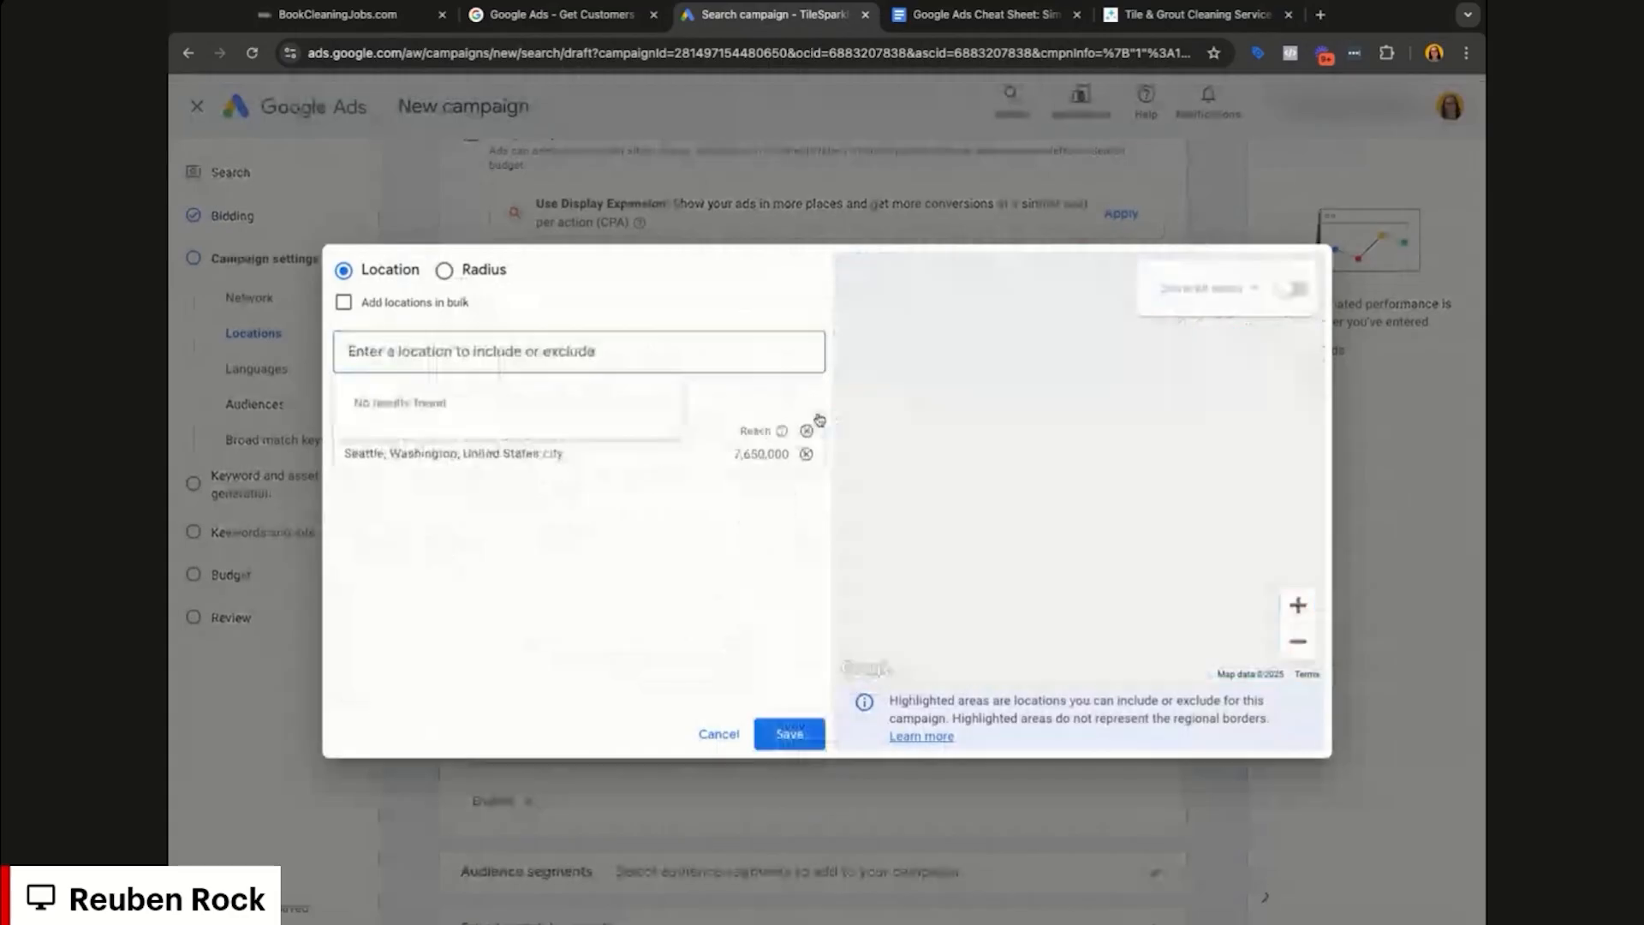
left_click(521, 358)
type("seattle")
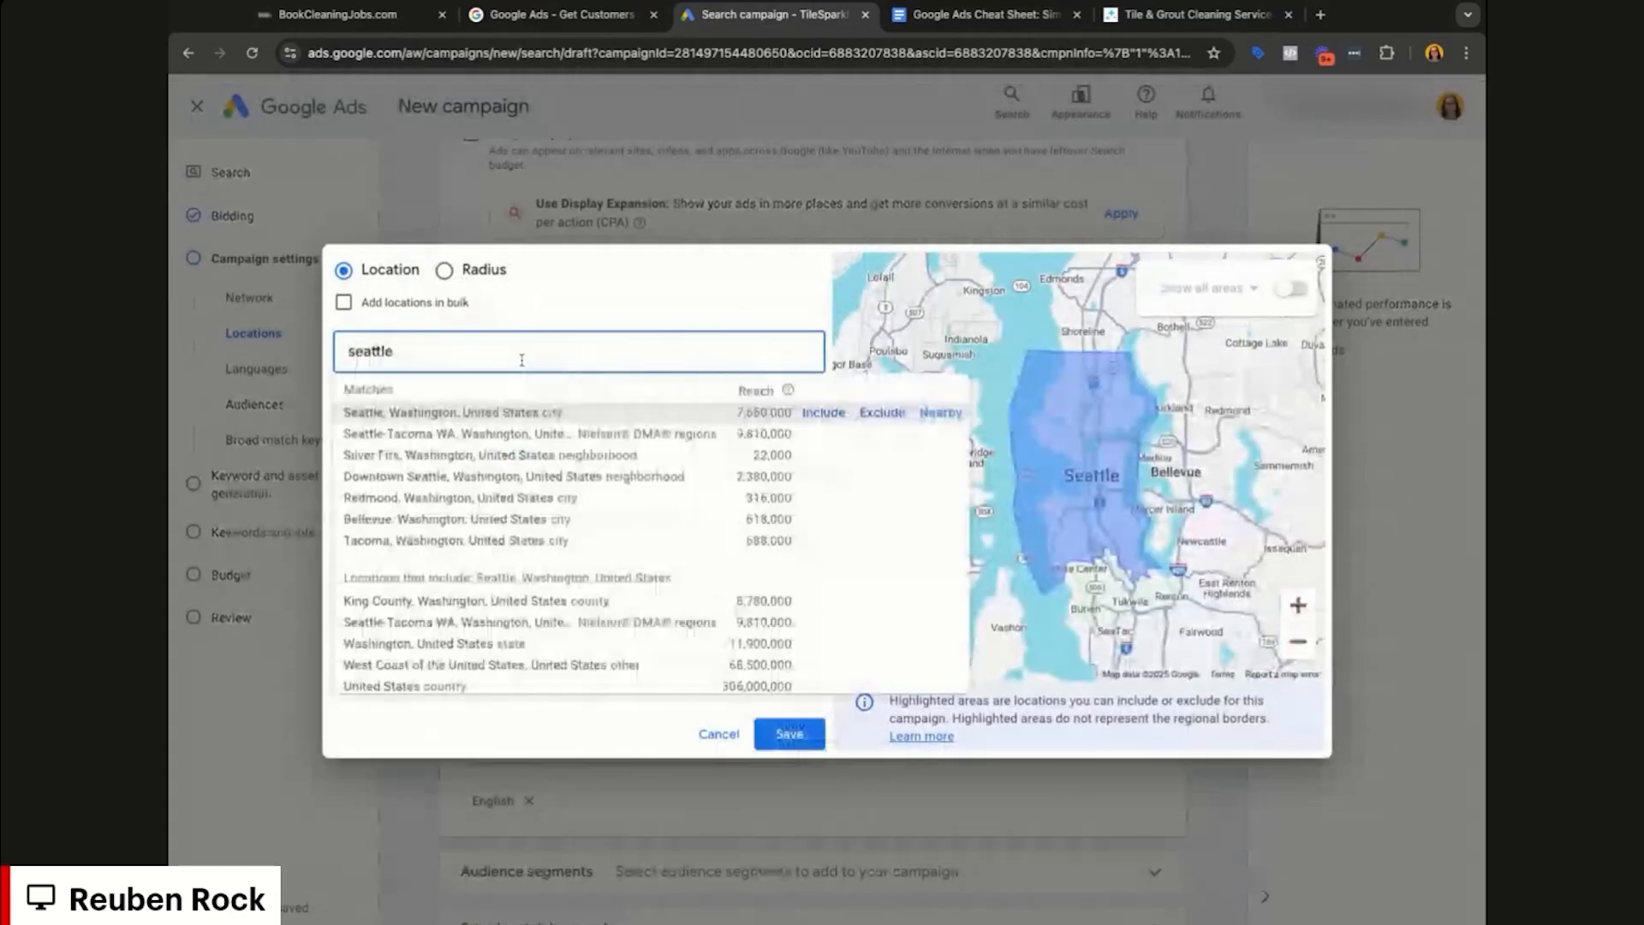
left_click(815, 434)
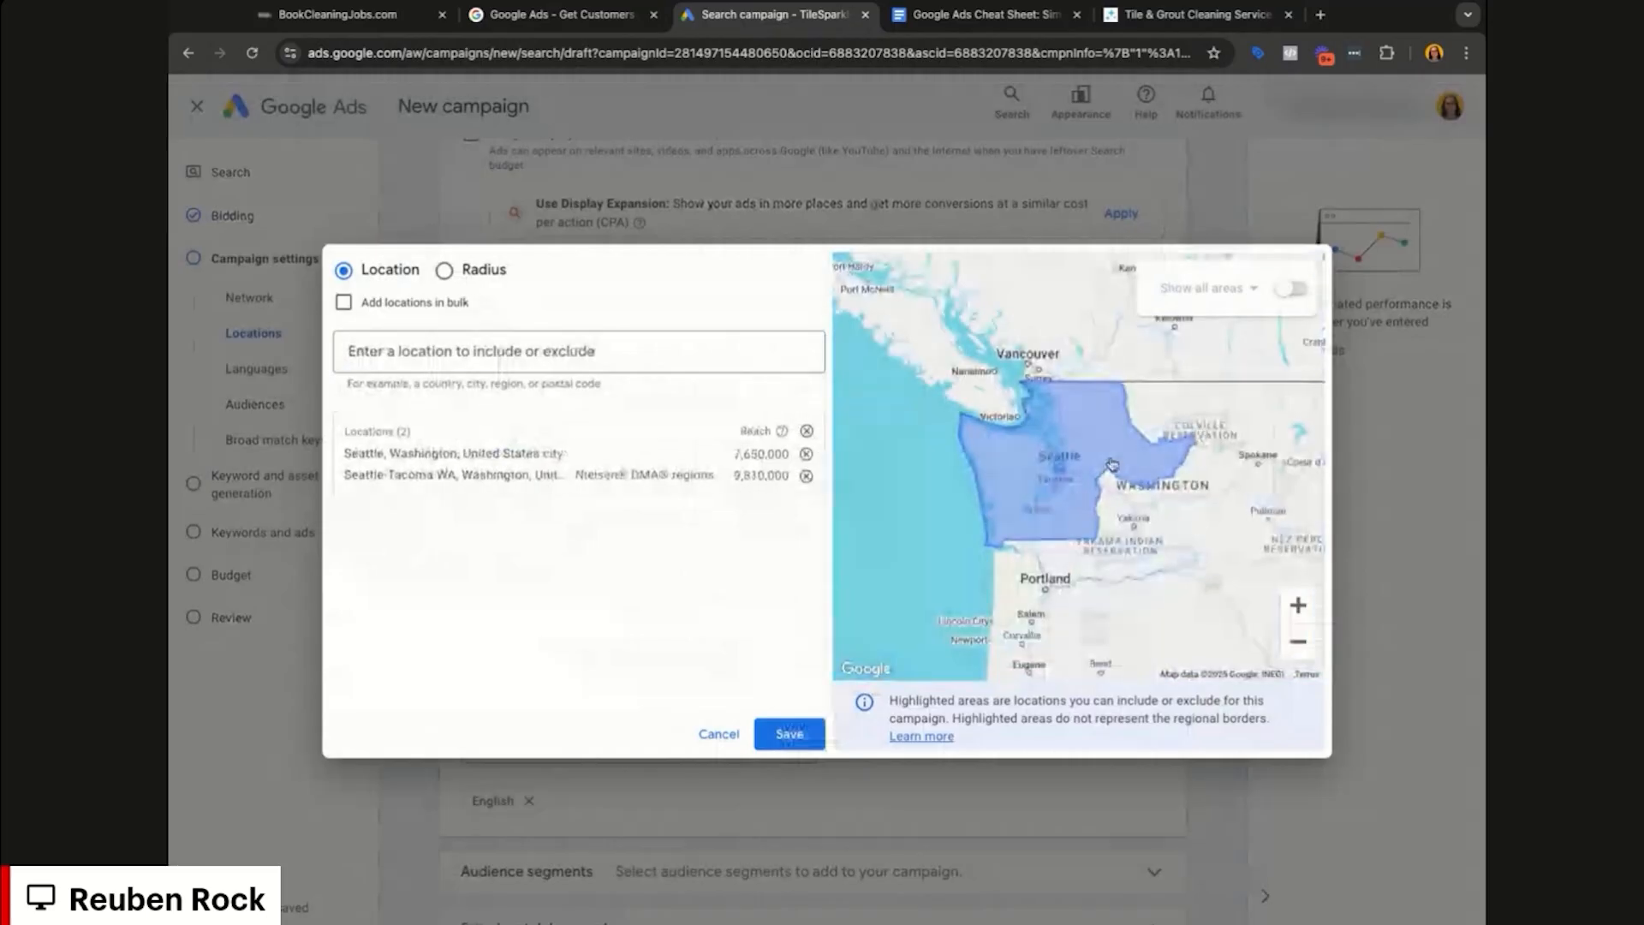
left_click(1069, 522)
left_click(1076, 441)
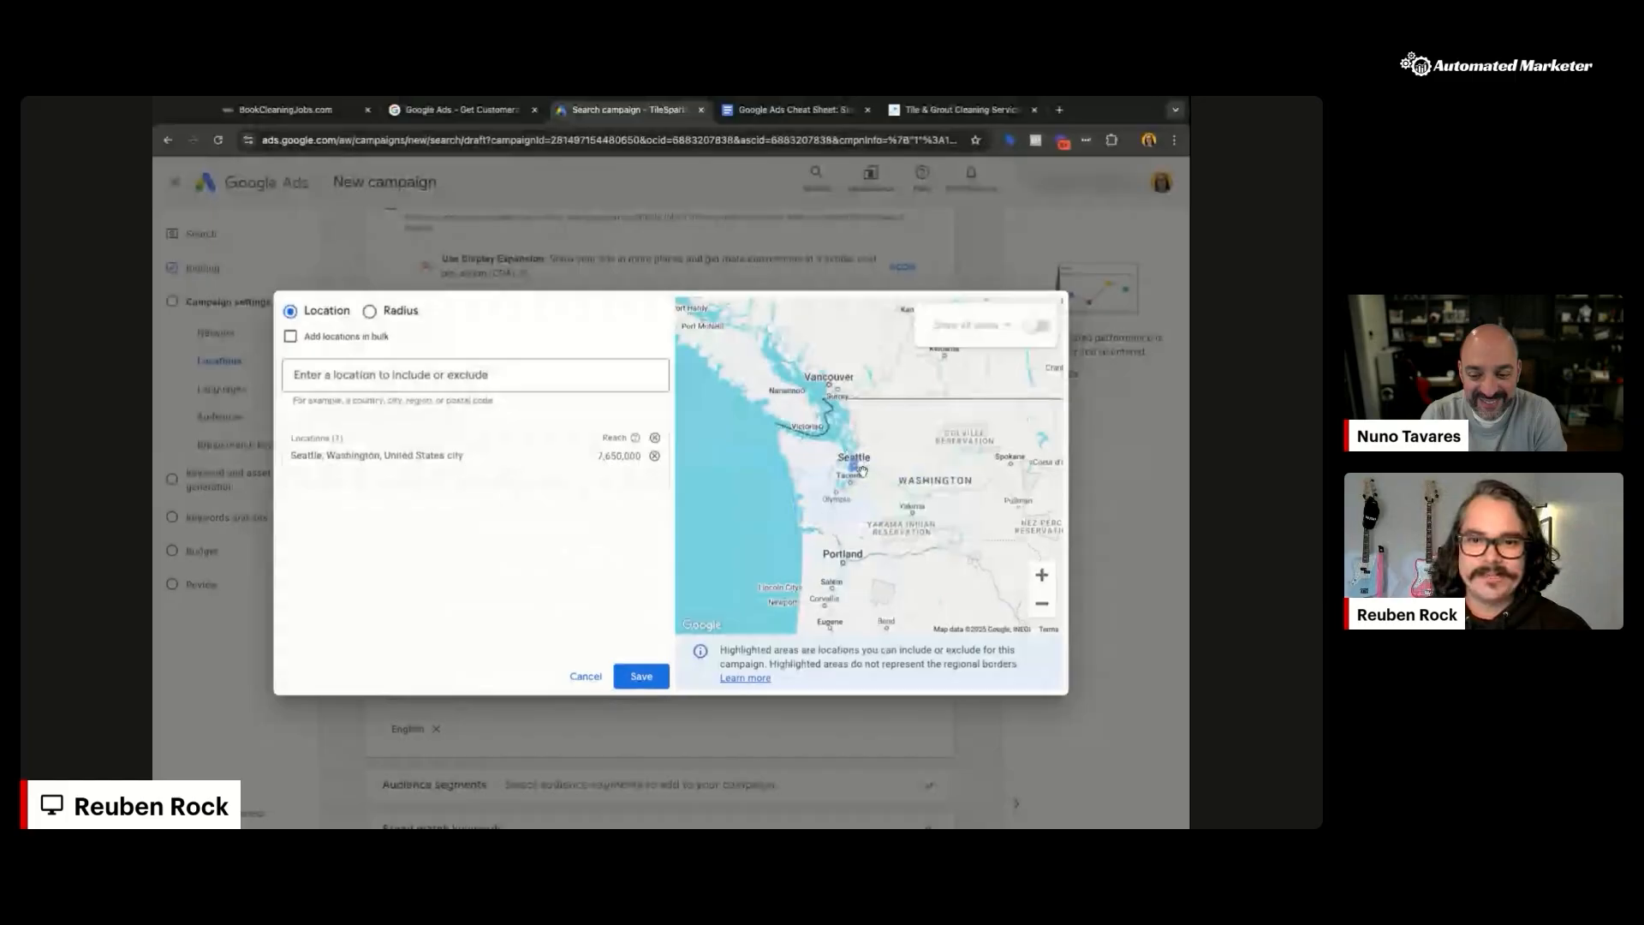
Step: Try radius targeting, then go back to targeting named locations
scroll(863, 469, "up", 3)
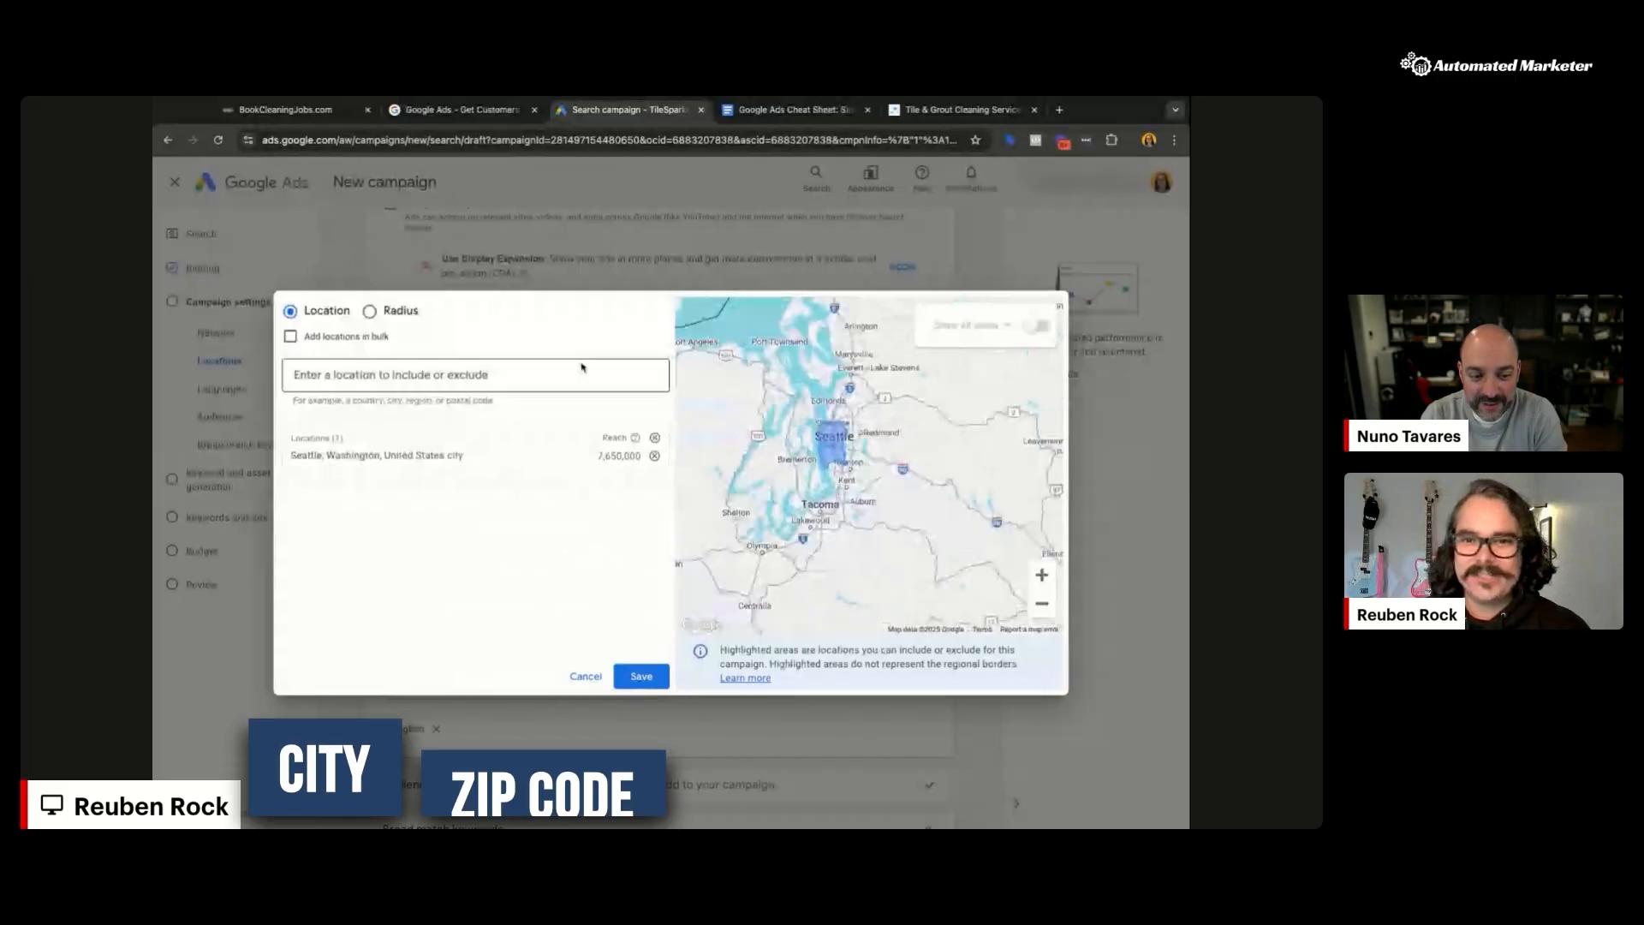
left_click(398, 312)
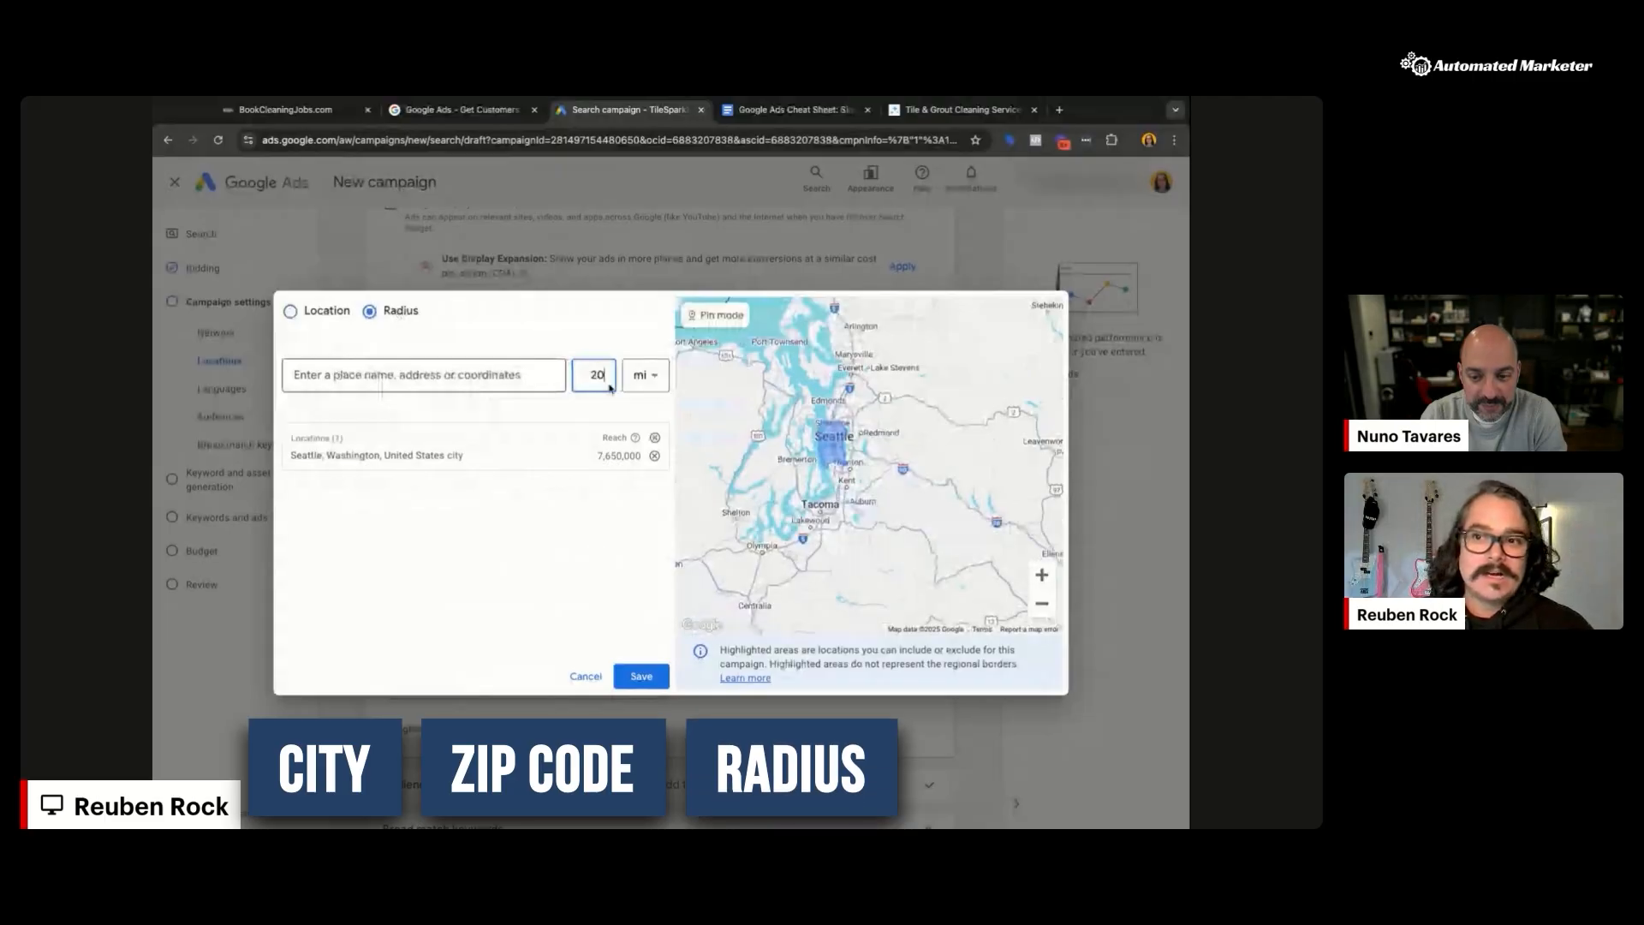
scroll(831, 456, "up", 2)
scroll(822, 433, "up", 1)
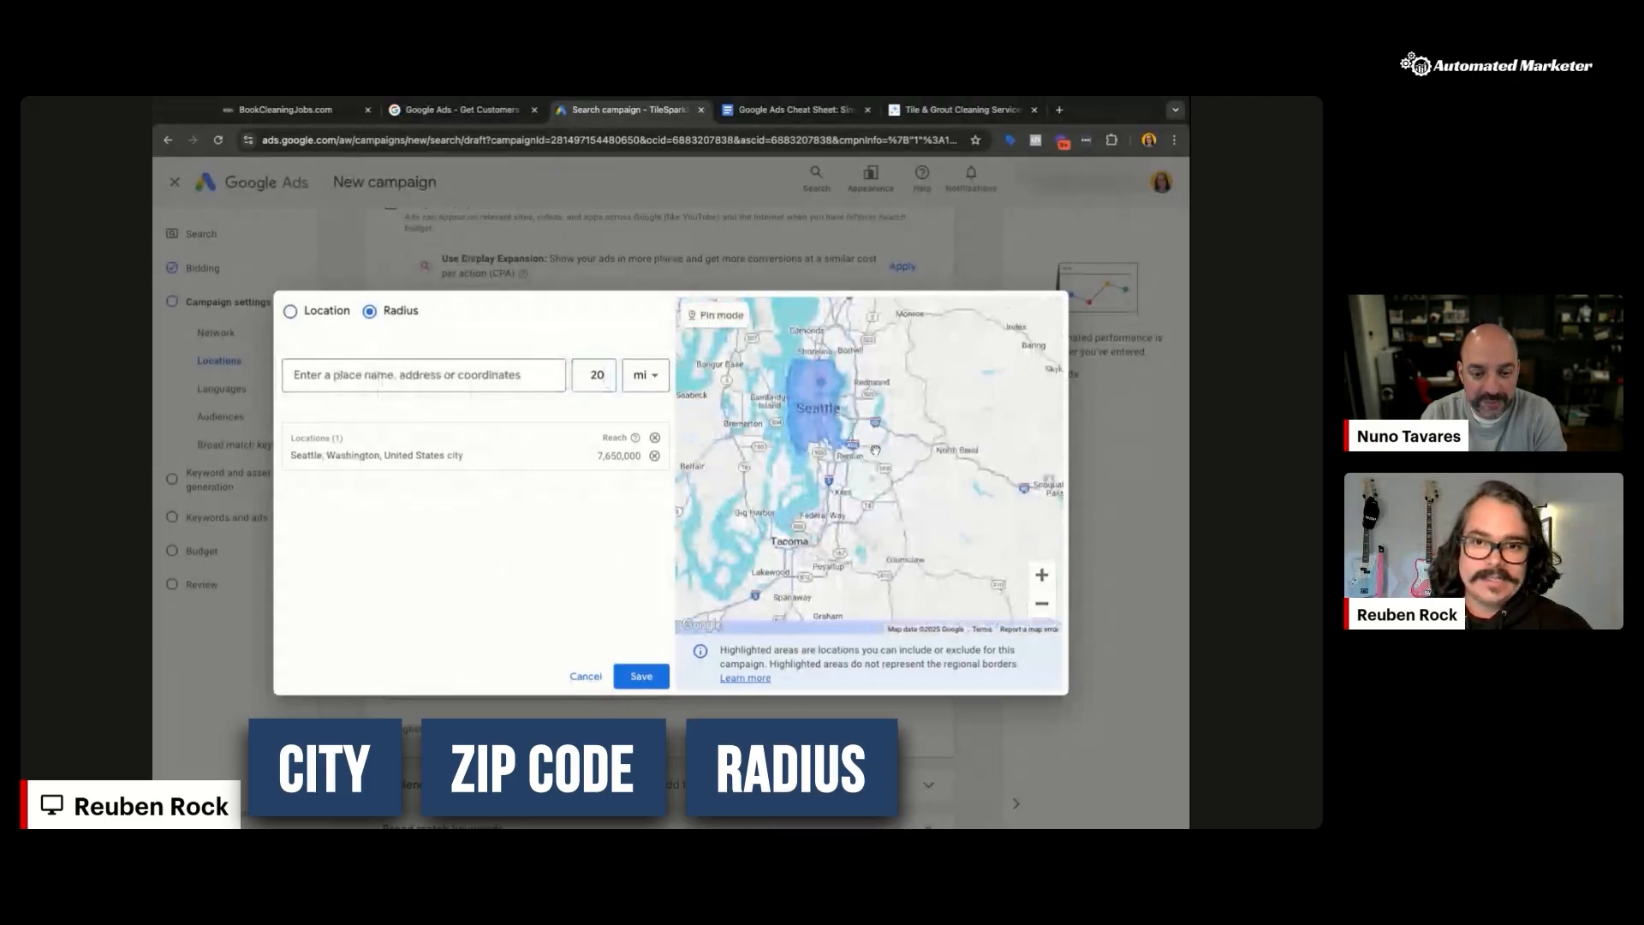
scroll(809, 403, "up", 1)
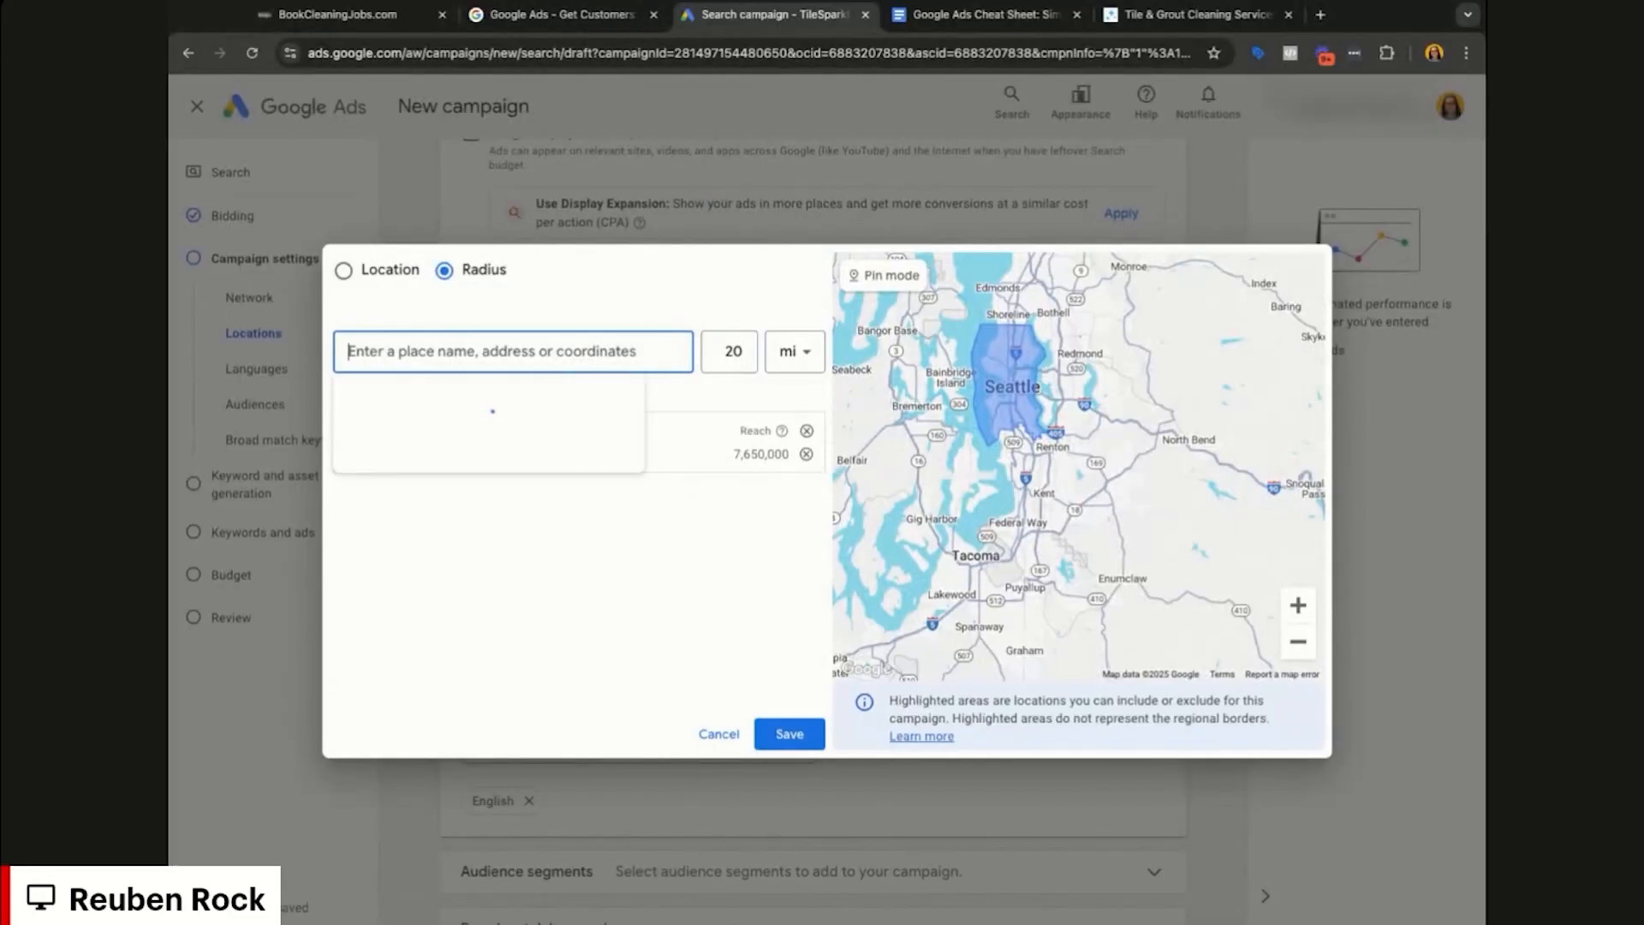
left_click(345, 271)
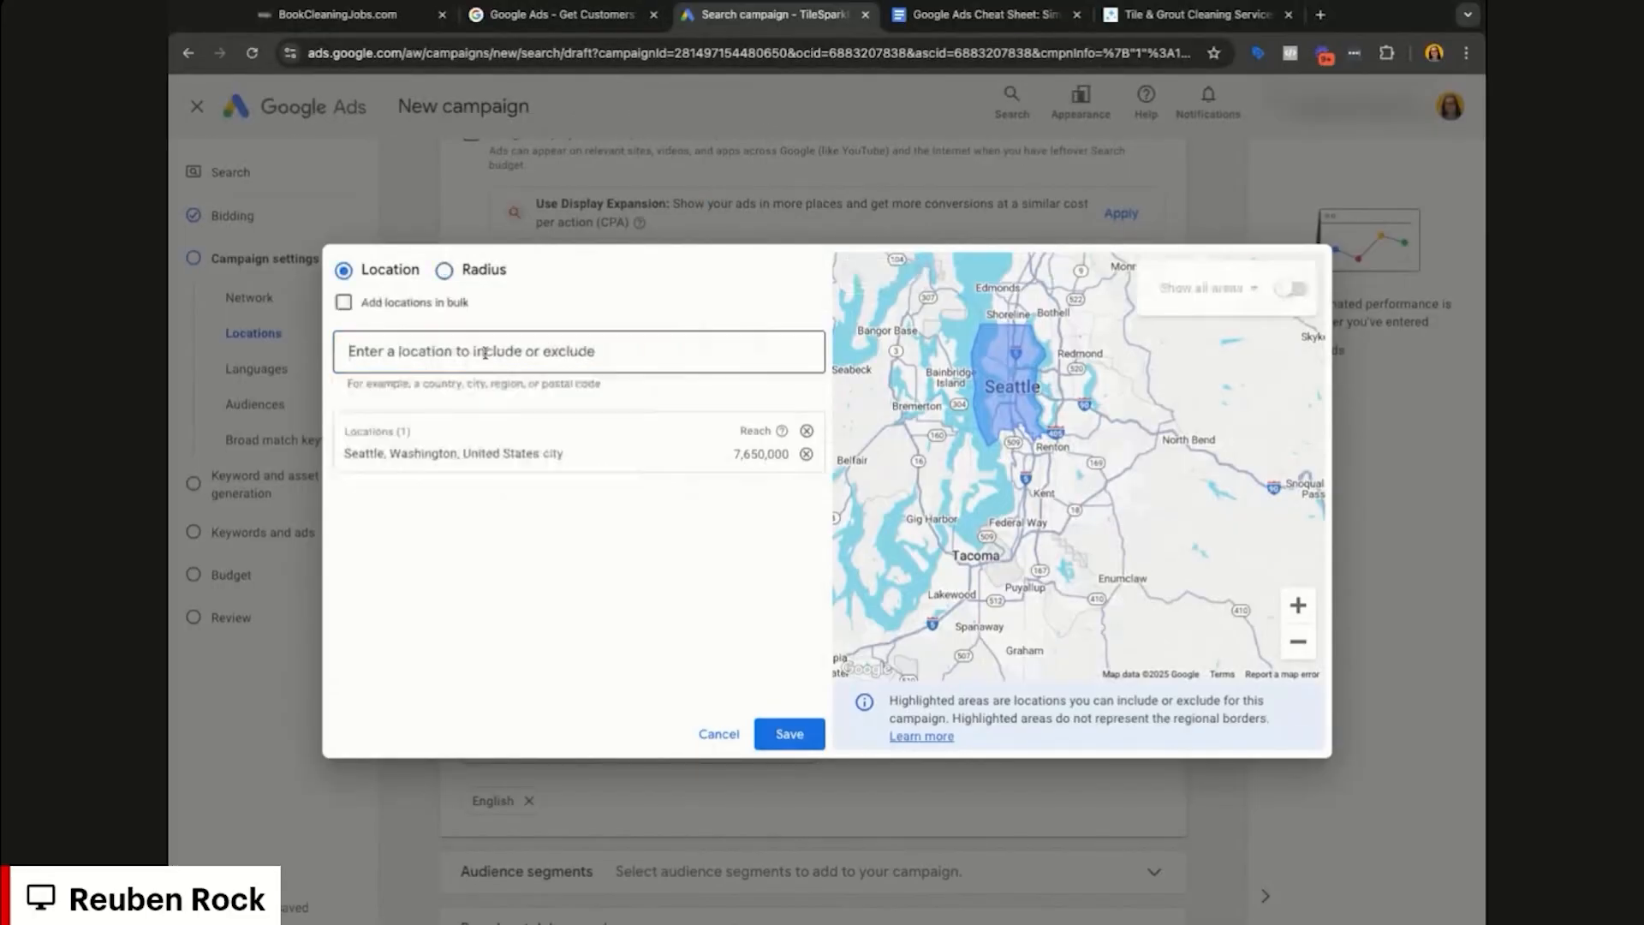
Step: Add Nevada as a target location, then remove it again
left_click(482, 354)
type("s")
key("BackSpace")
type("nevada")
left_click(822, 413)
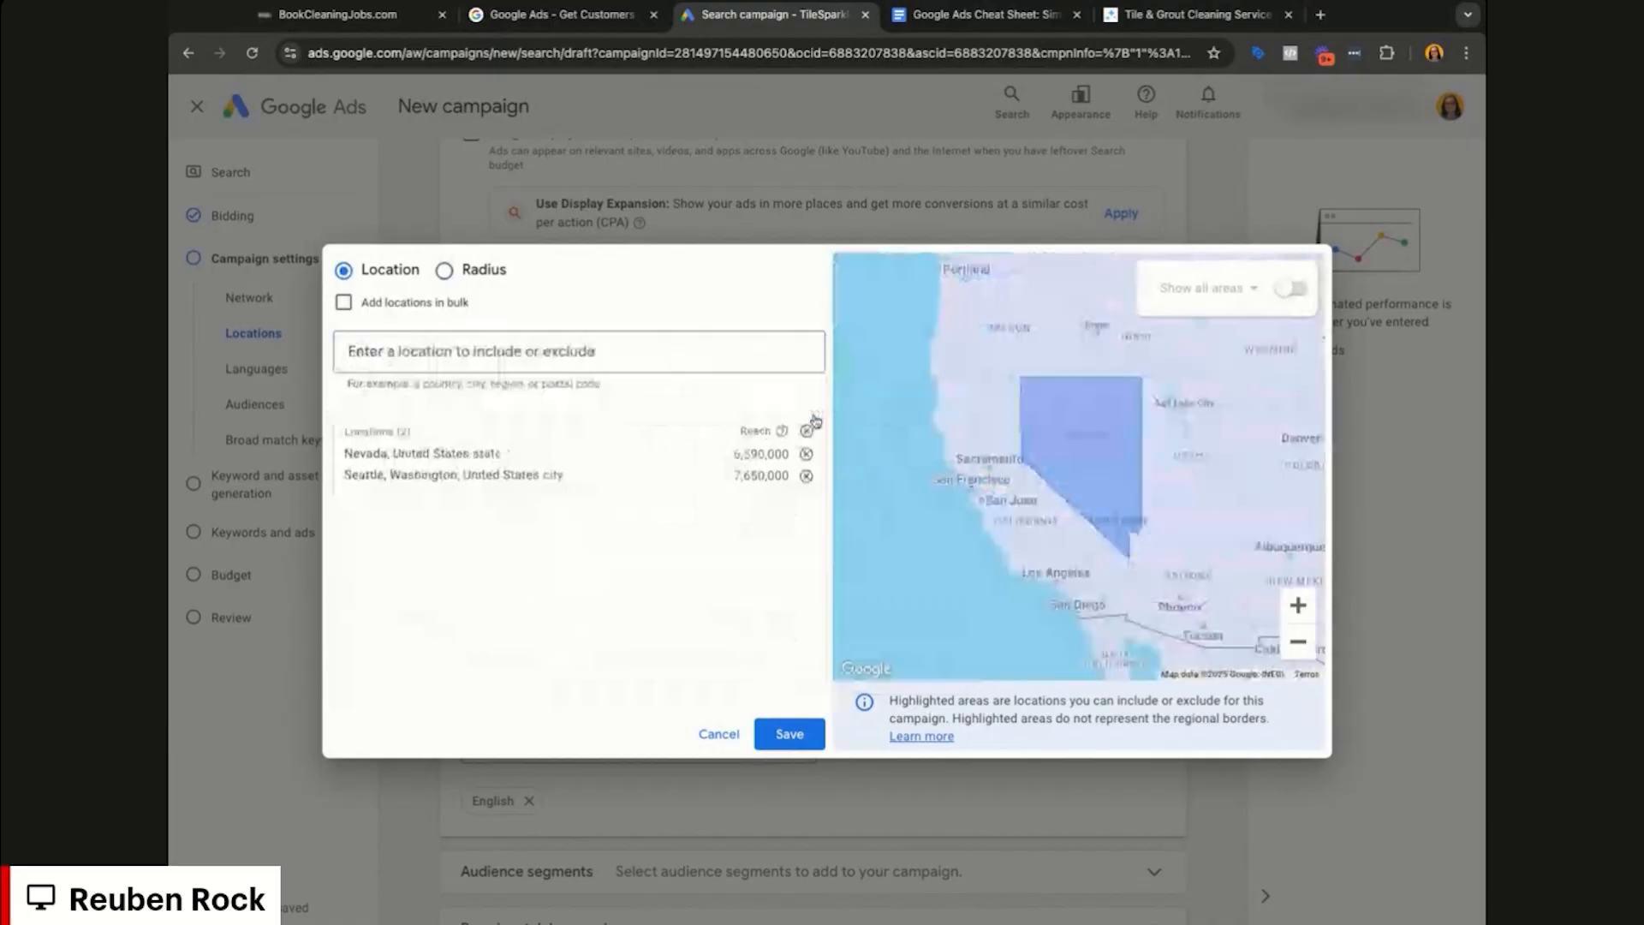
left_click(677, 355)
type("united")
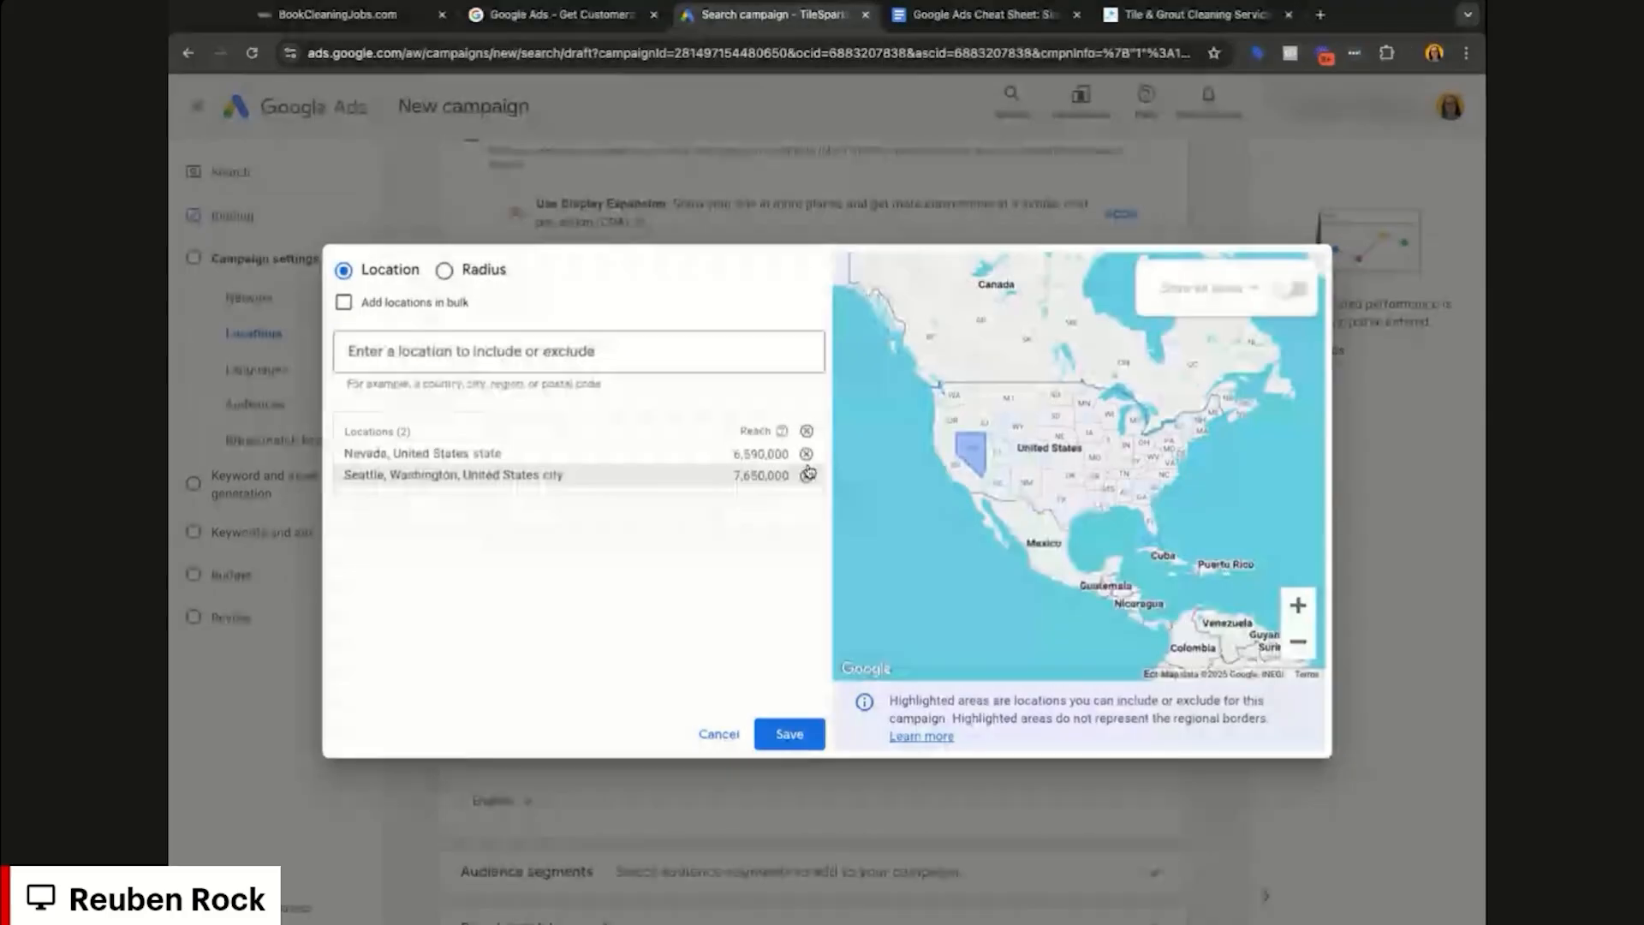
left_click(805, 454)
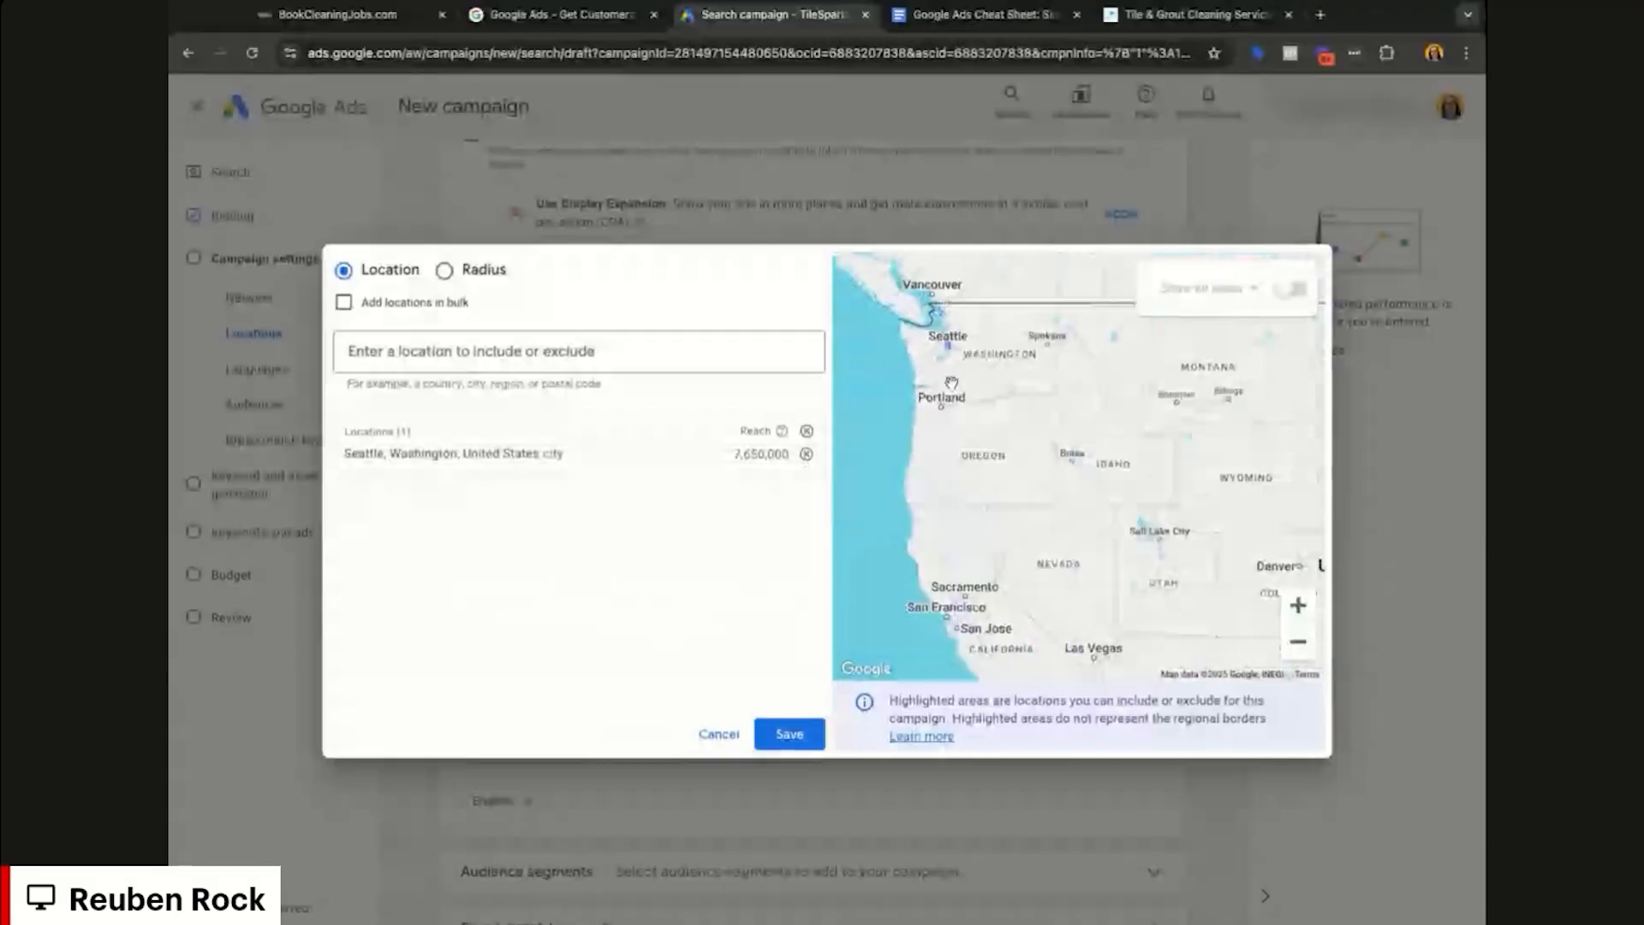
Step: Centre the map on Seattle and save Seattle as the only target location
scroll(951, 360, "up", 4)
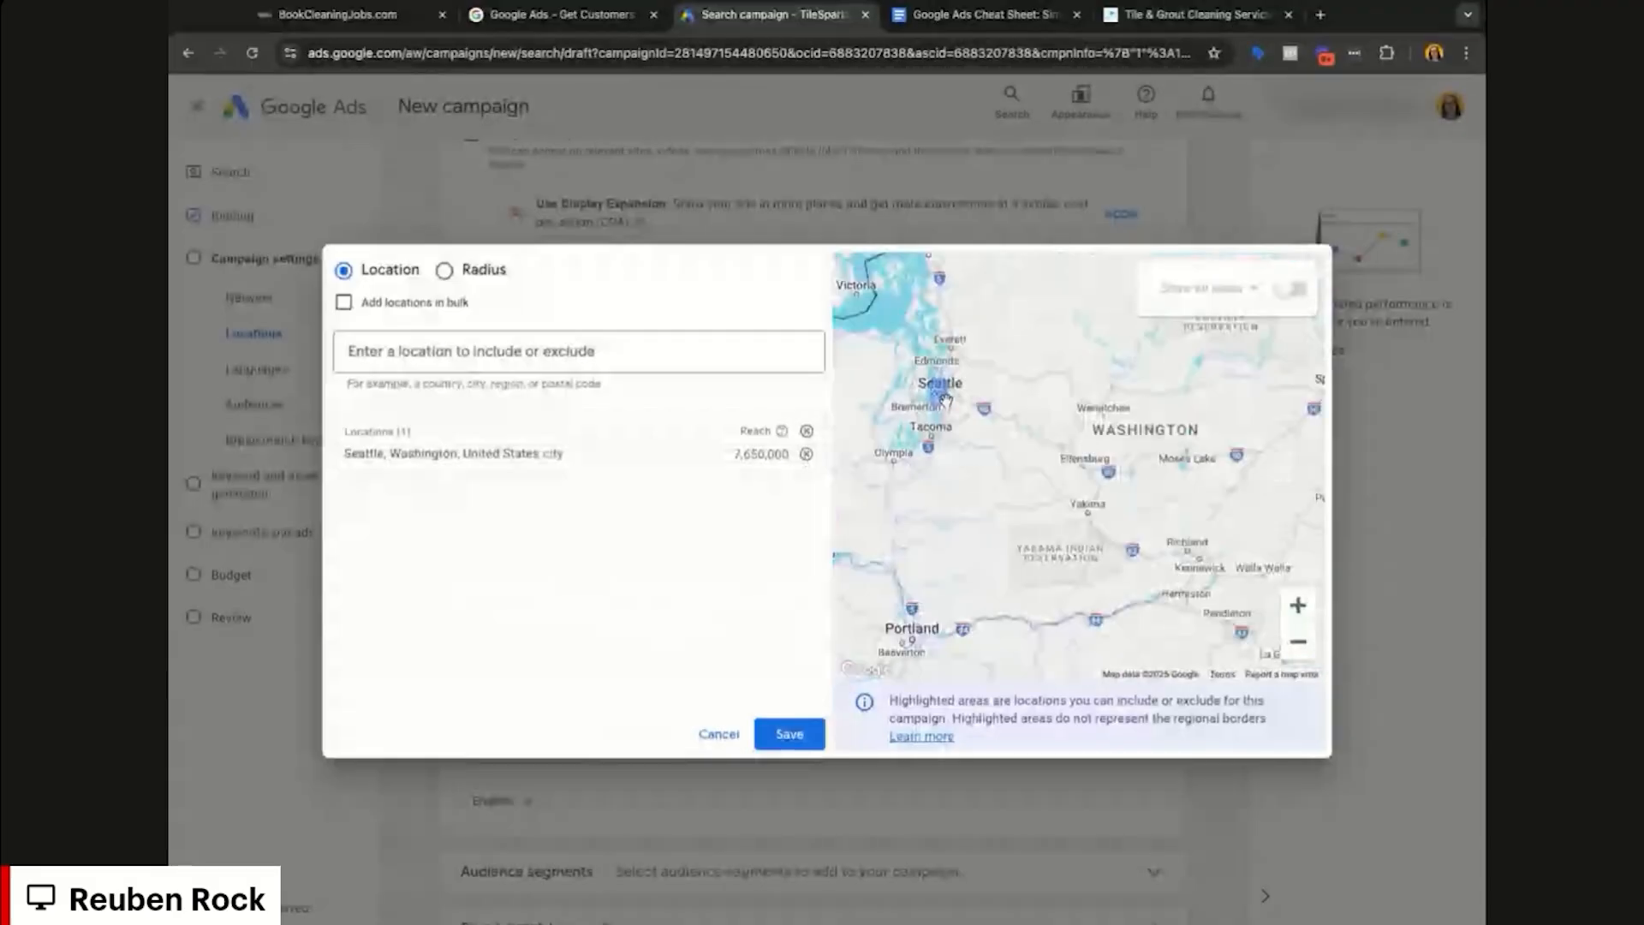
scroll(944, 399, "up", 3)
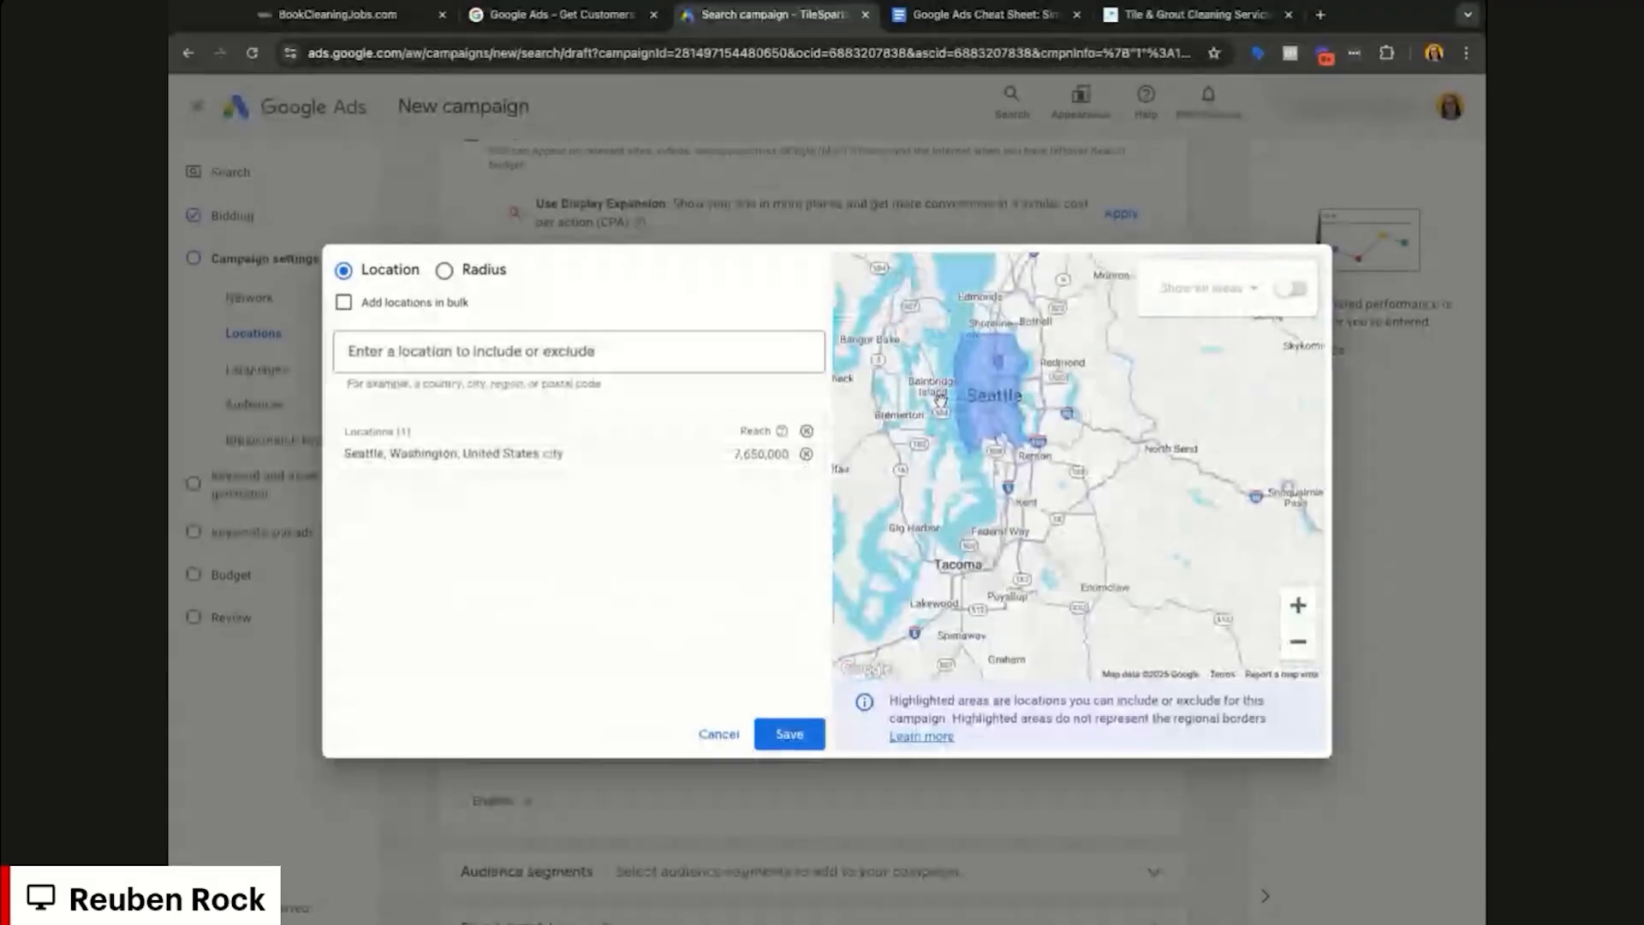
left_click_drag(940, 399, 1019, 483)
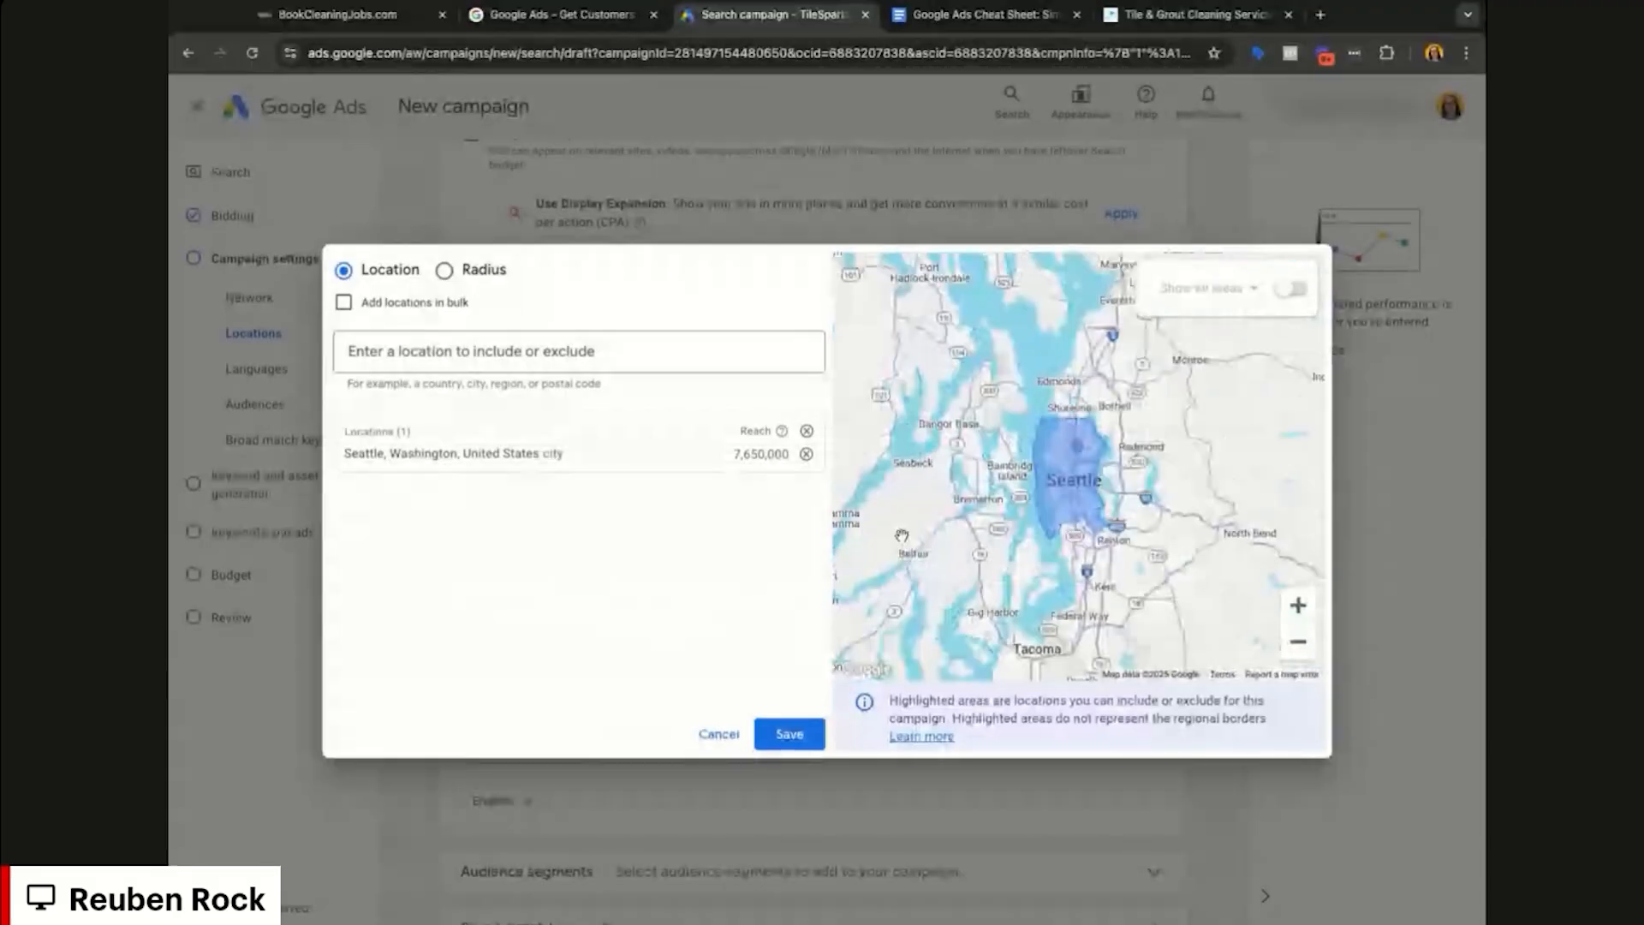
left_click(790, 735)
scroll(765, 584, "down", 1)
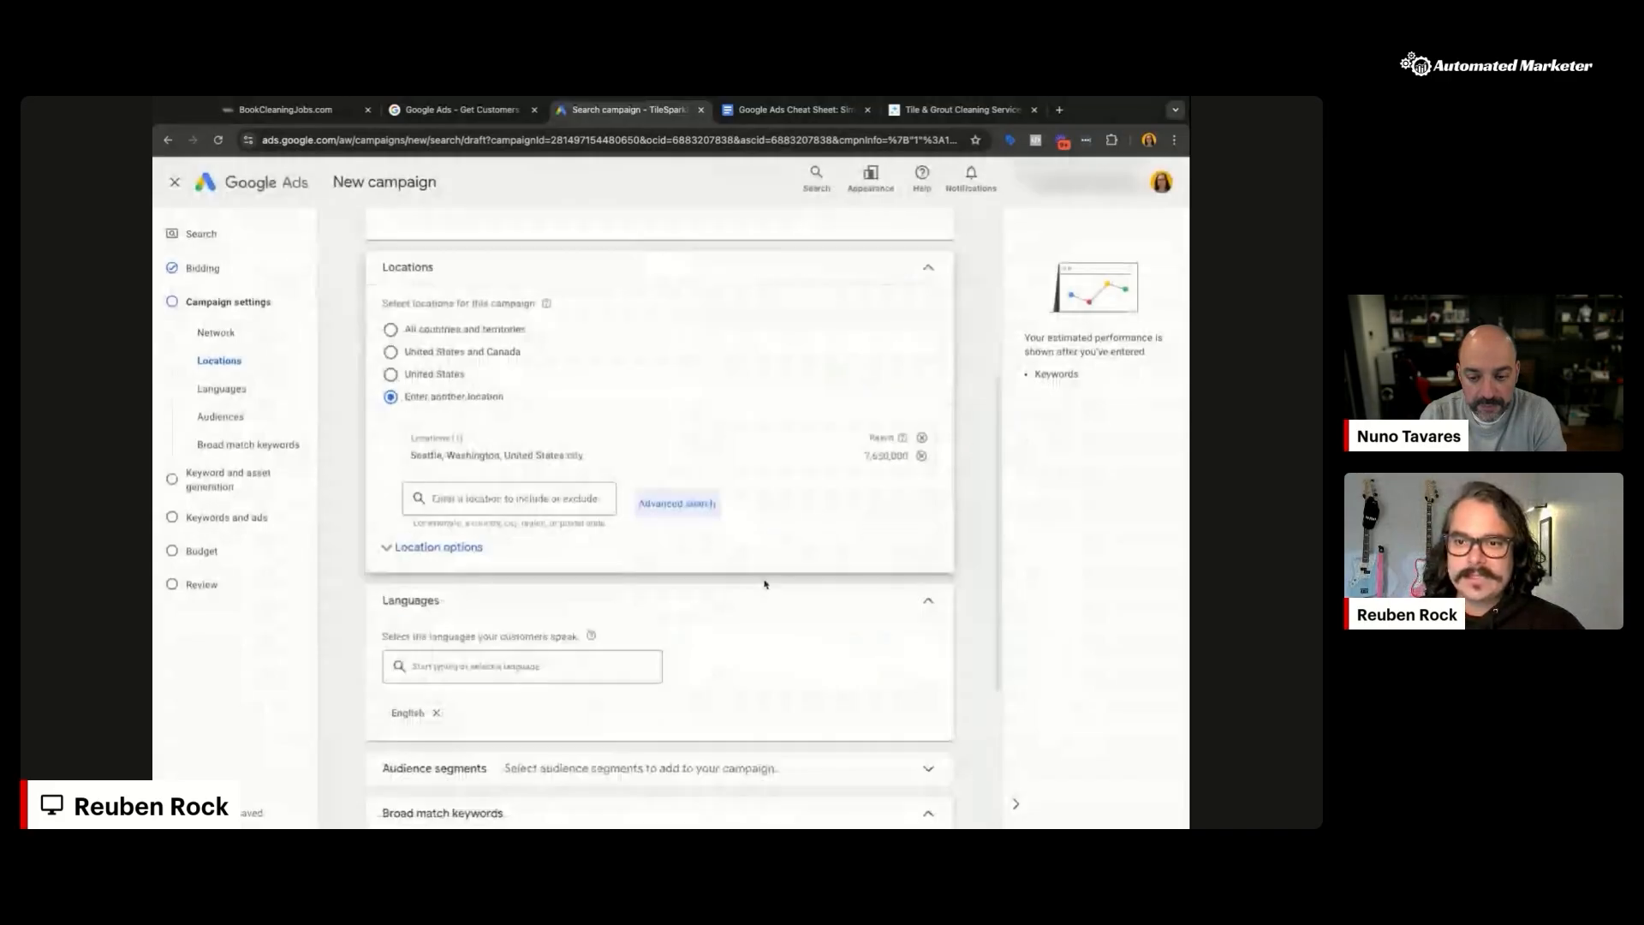
Step: Set the location option to 'Presence: People in or regularly in your included locations'
left_click(462, 548)
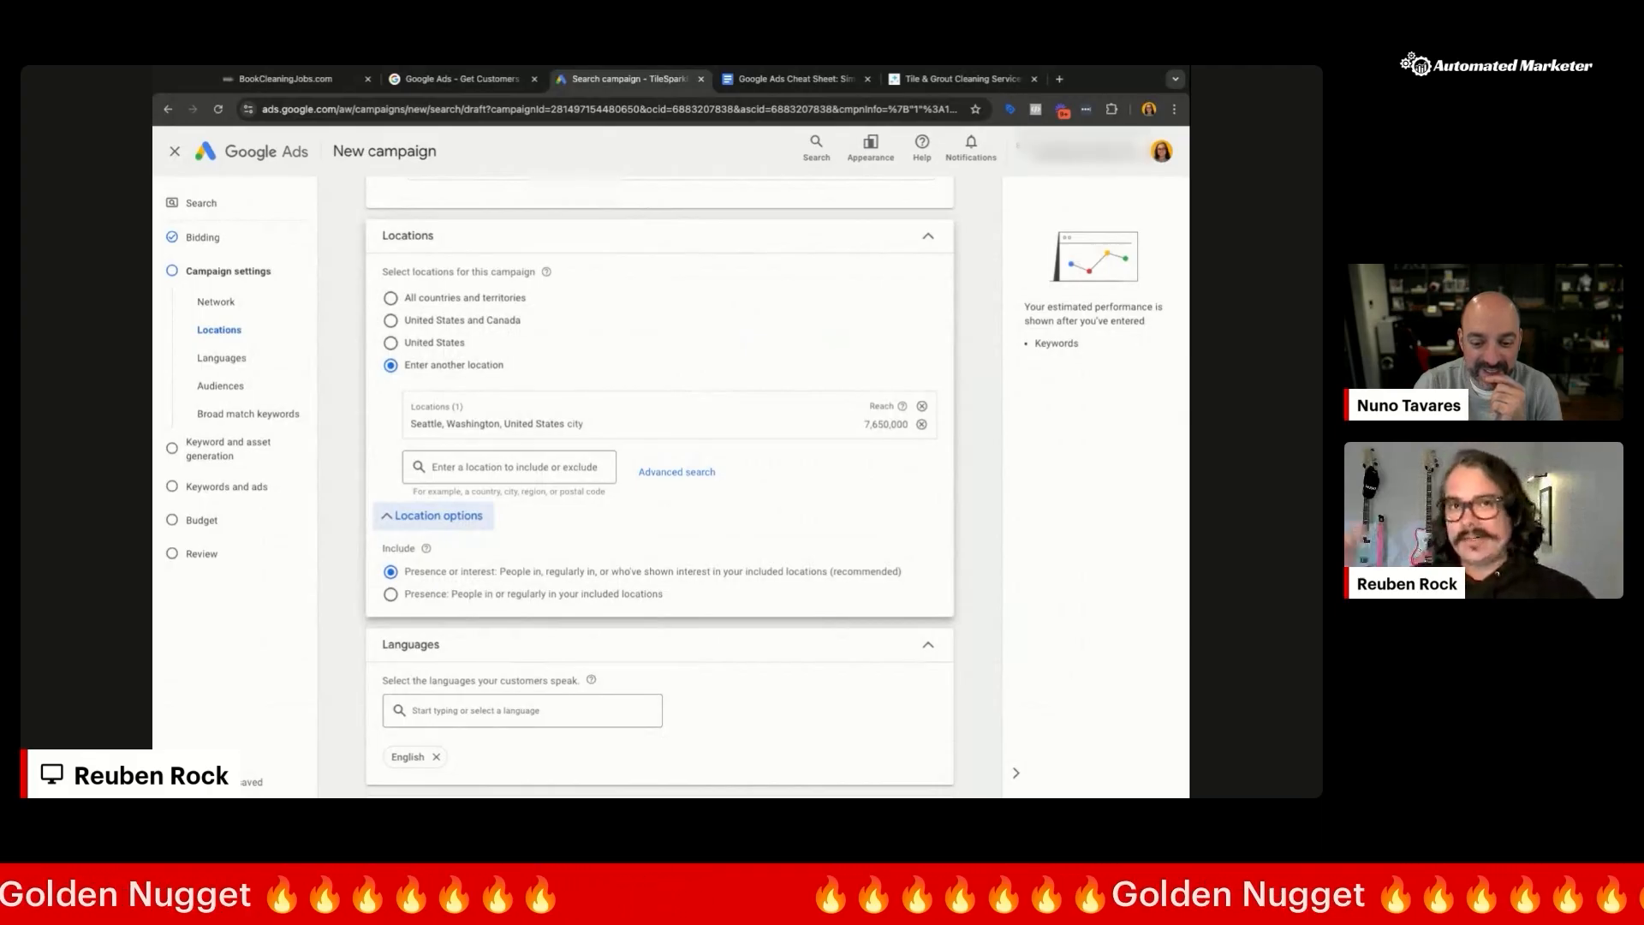
left_click(419, 597)
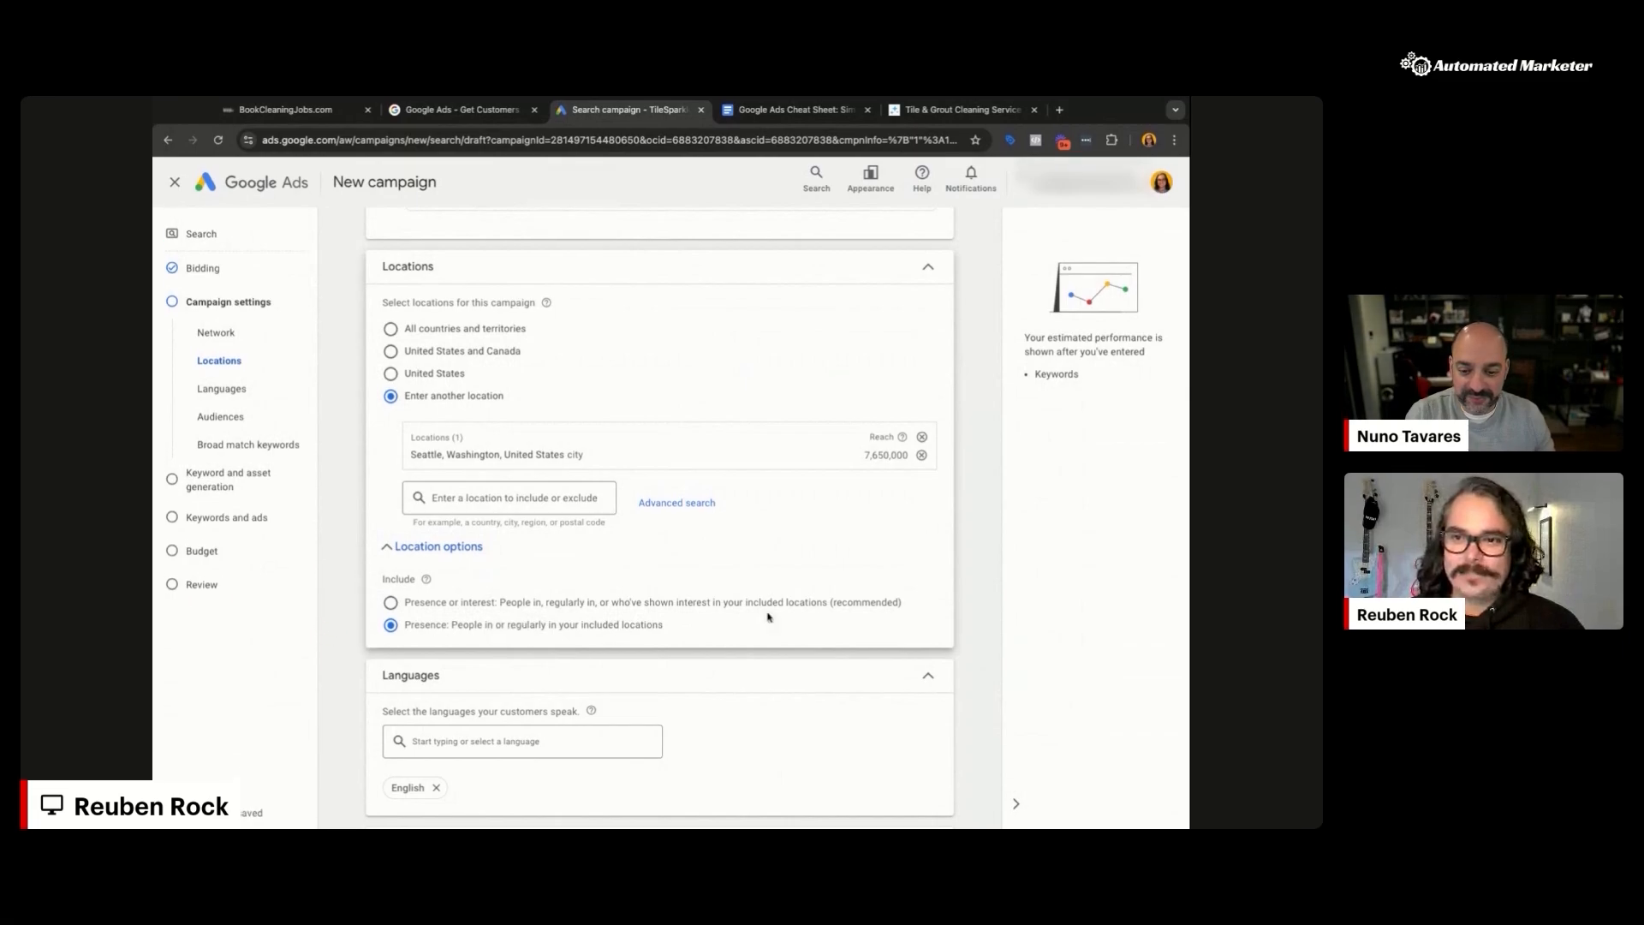
scroll(621, 633, "down", 4)
scroll(821, 531, "down", 1)
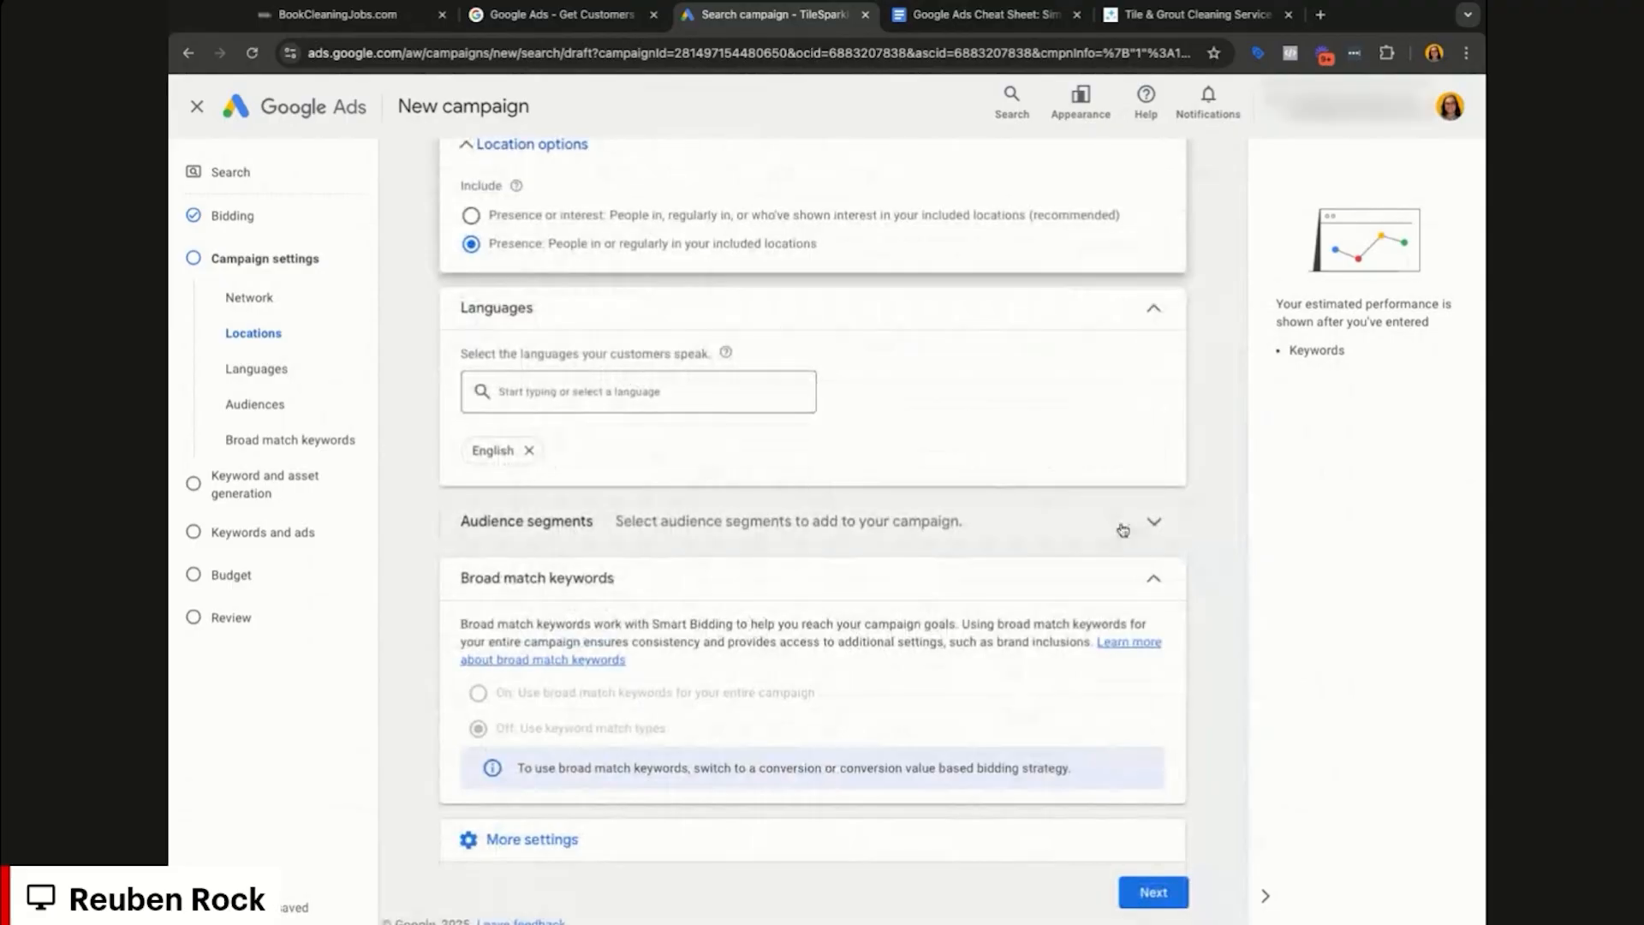
Step: Under More settings, set Ad rotation to 'Do not optimize: Rotate ads indefinitely'
left_click(1152, 524)
left_click(1154, 526)
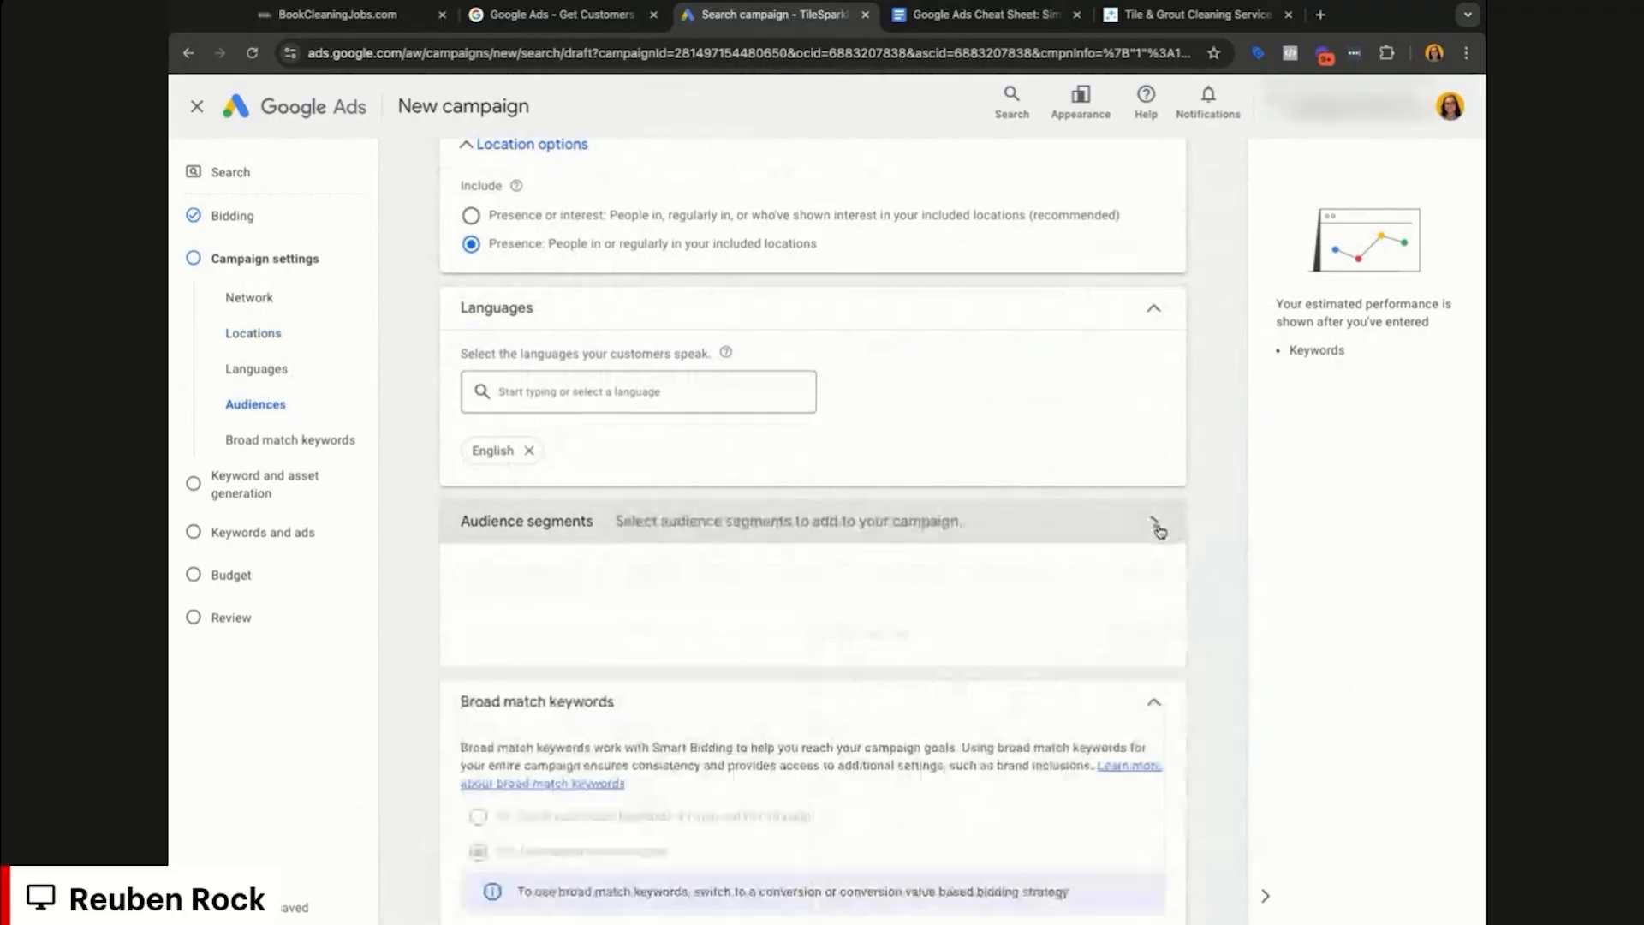
scroll(1214, 535, "down", 2)
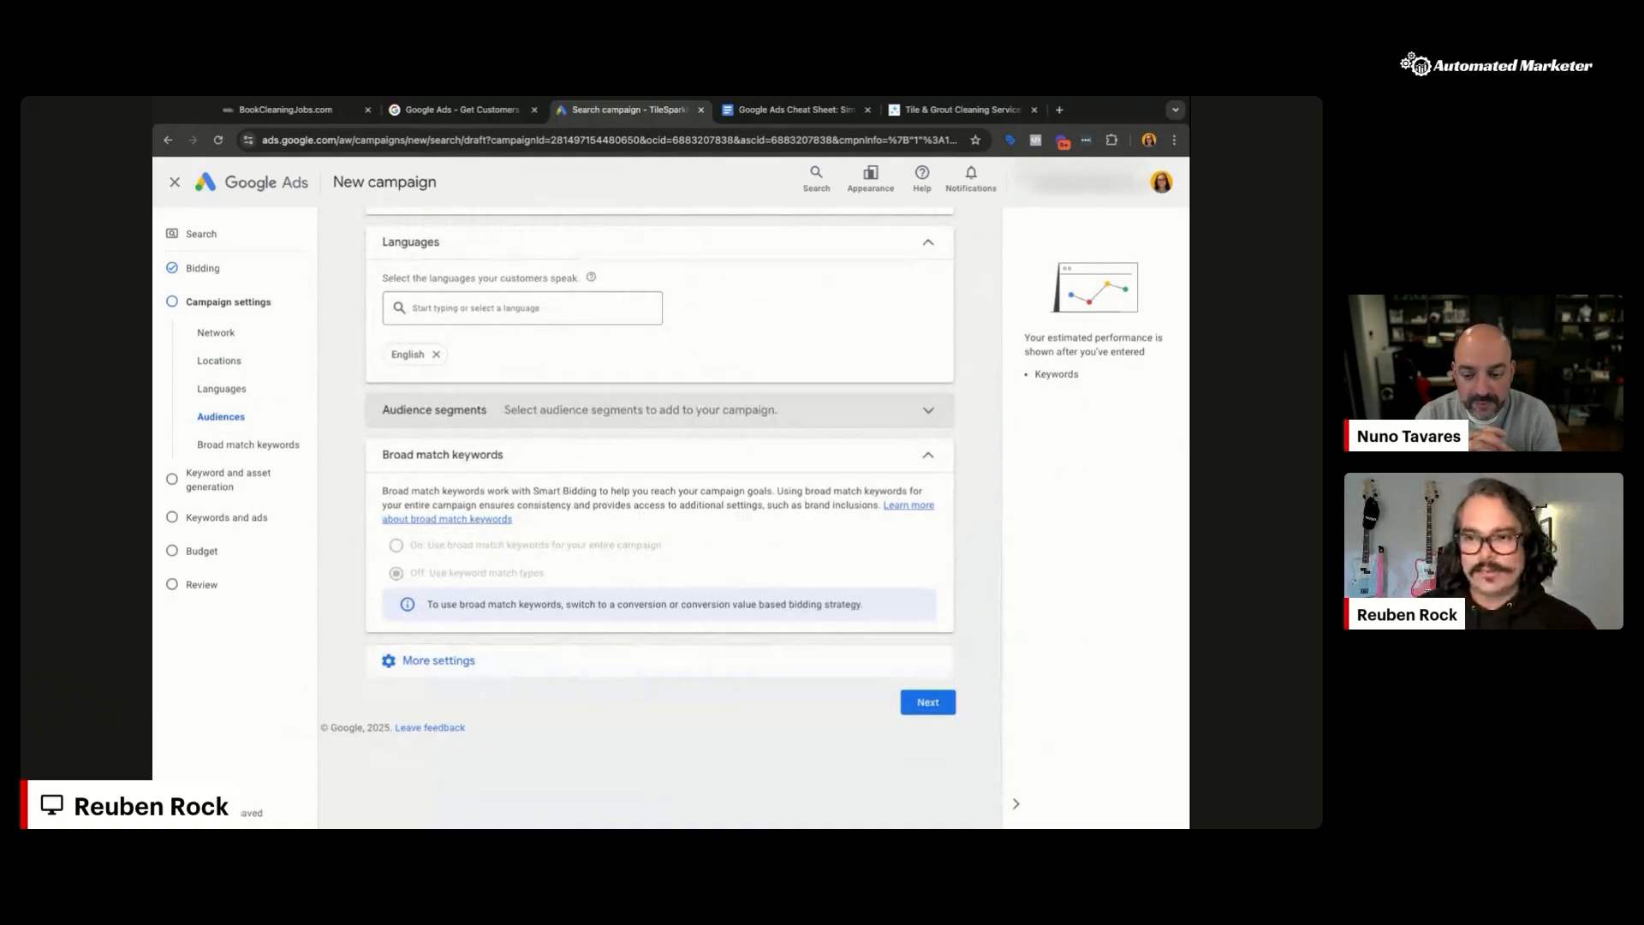
left_click(754, 676)
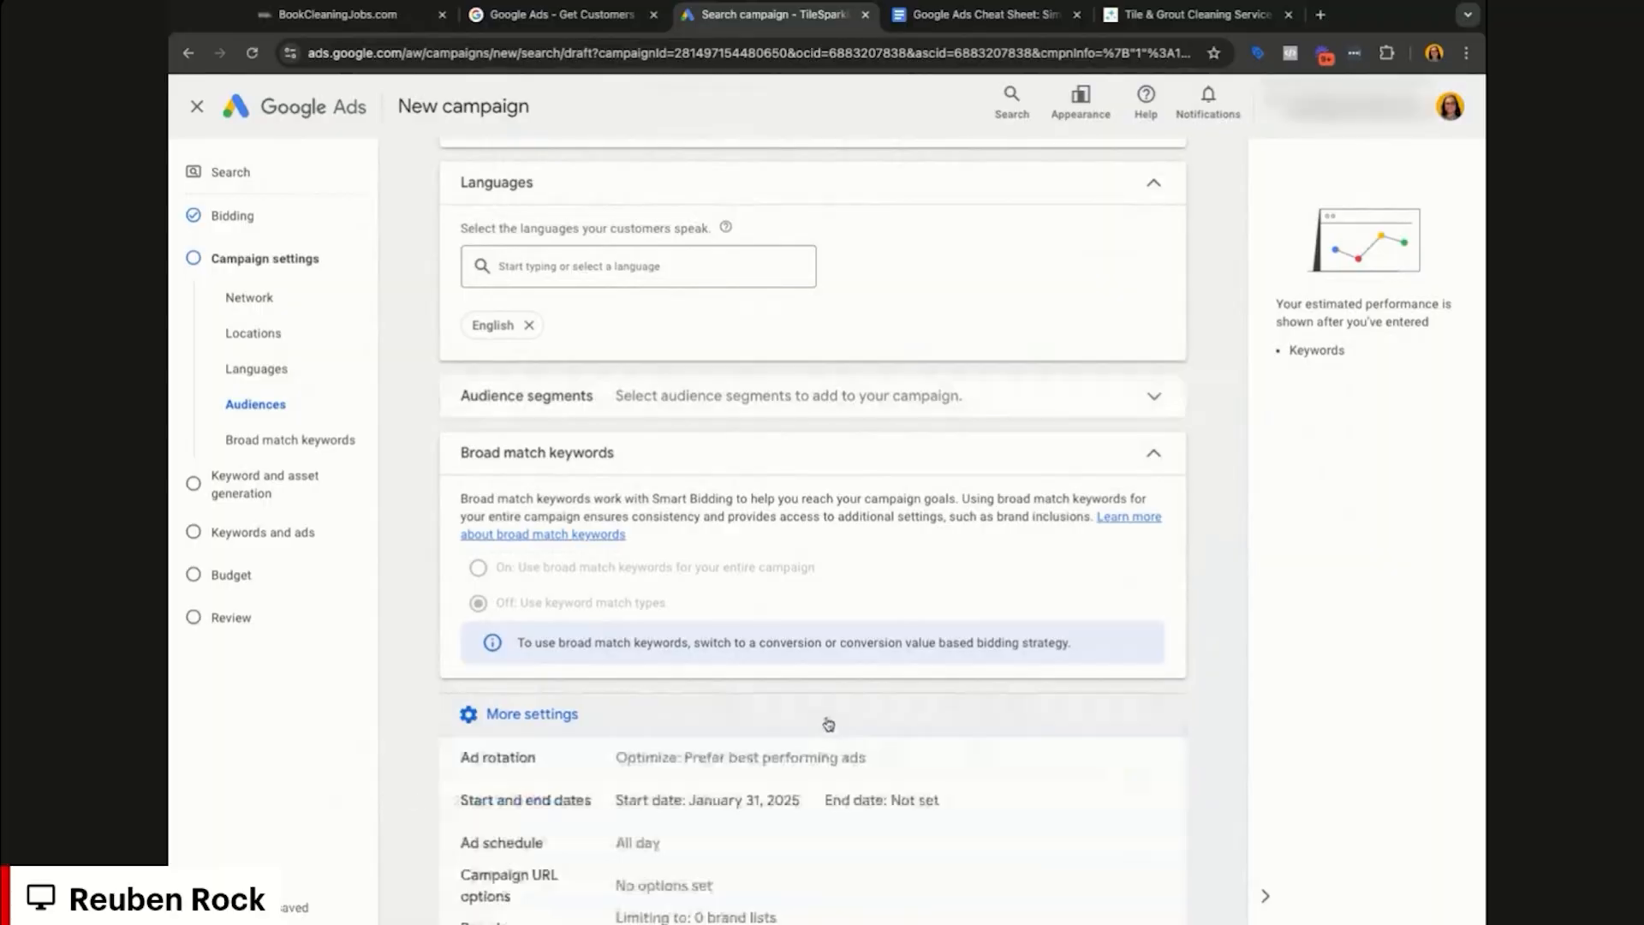
scroll(1185, 568, "down", 2)
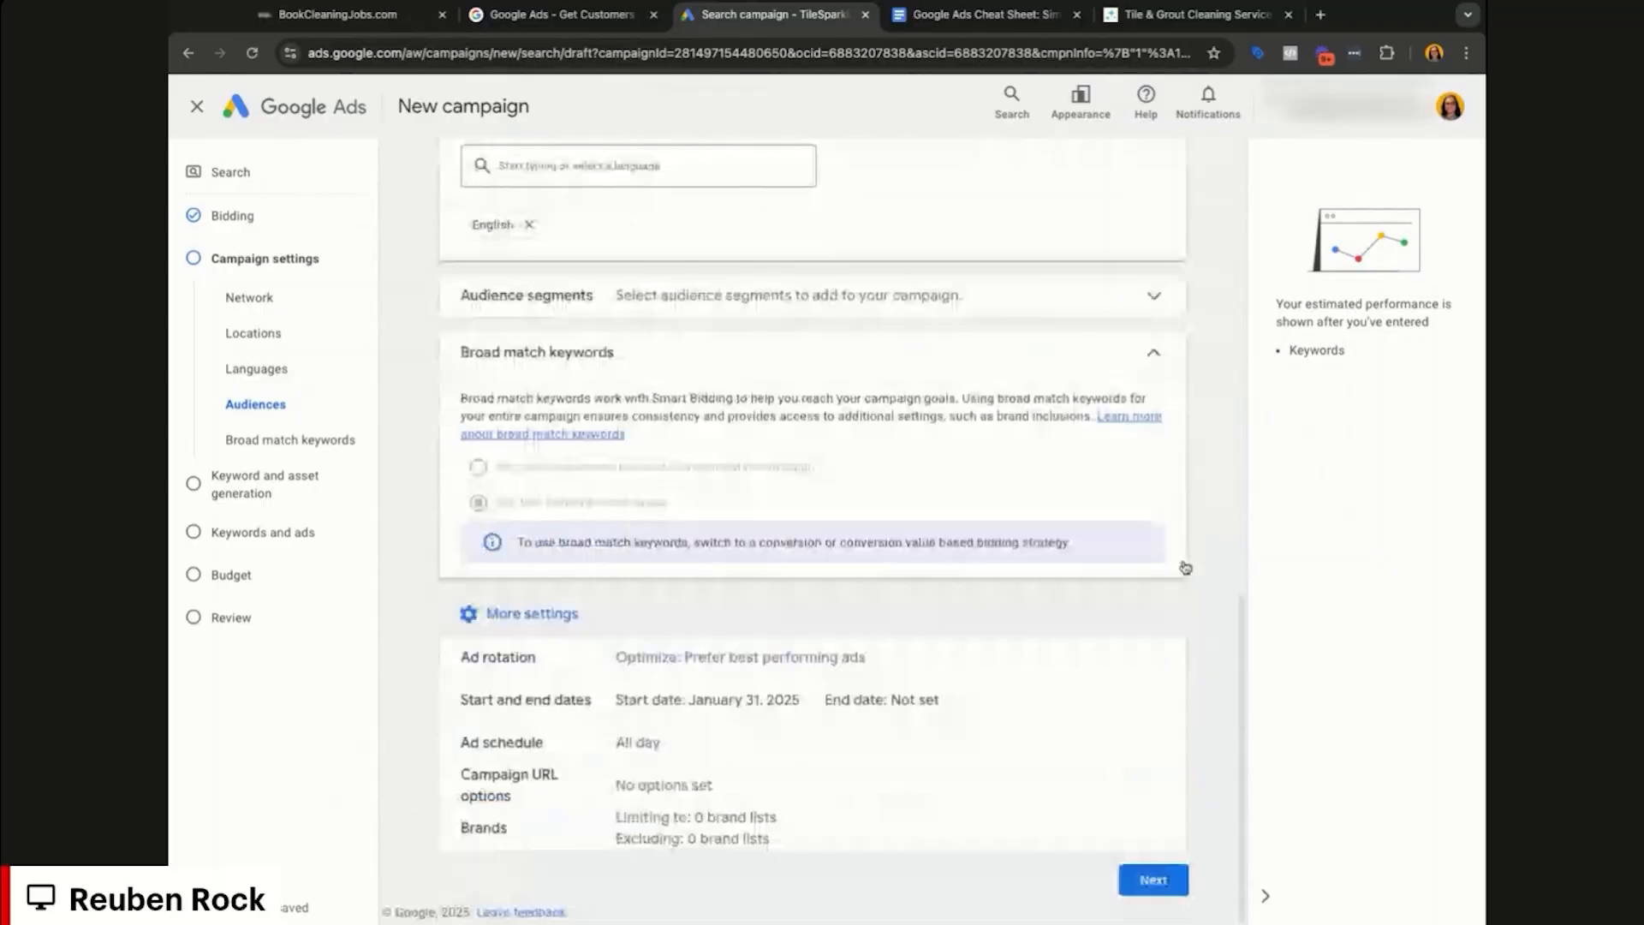
left_click(913, 659)
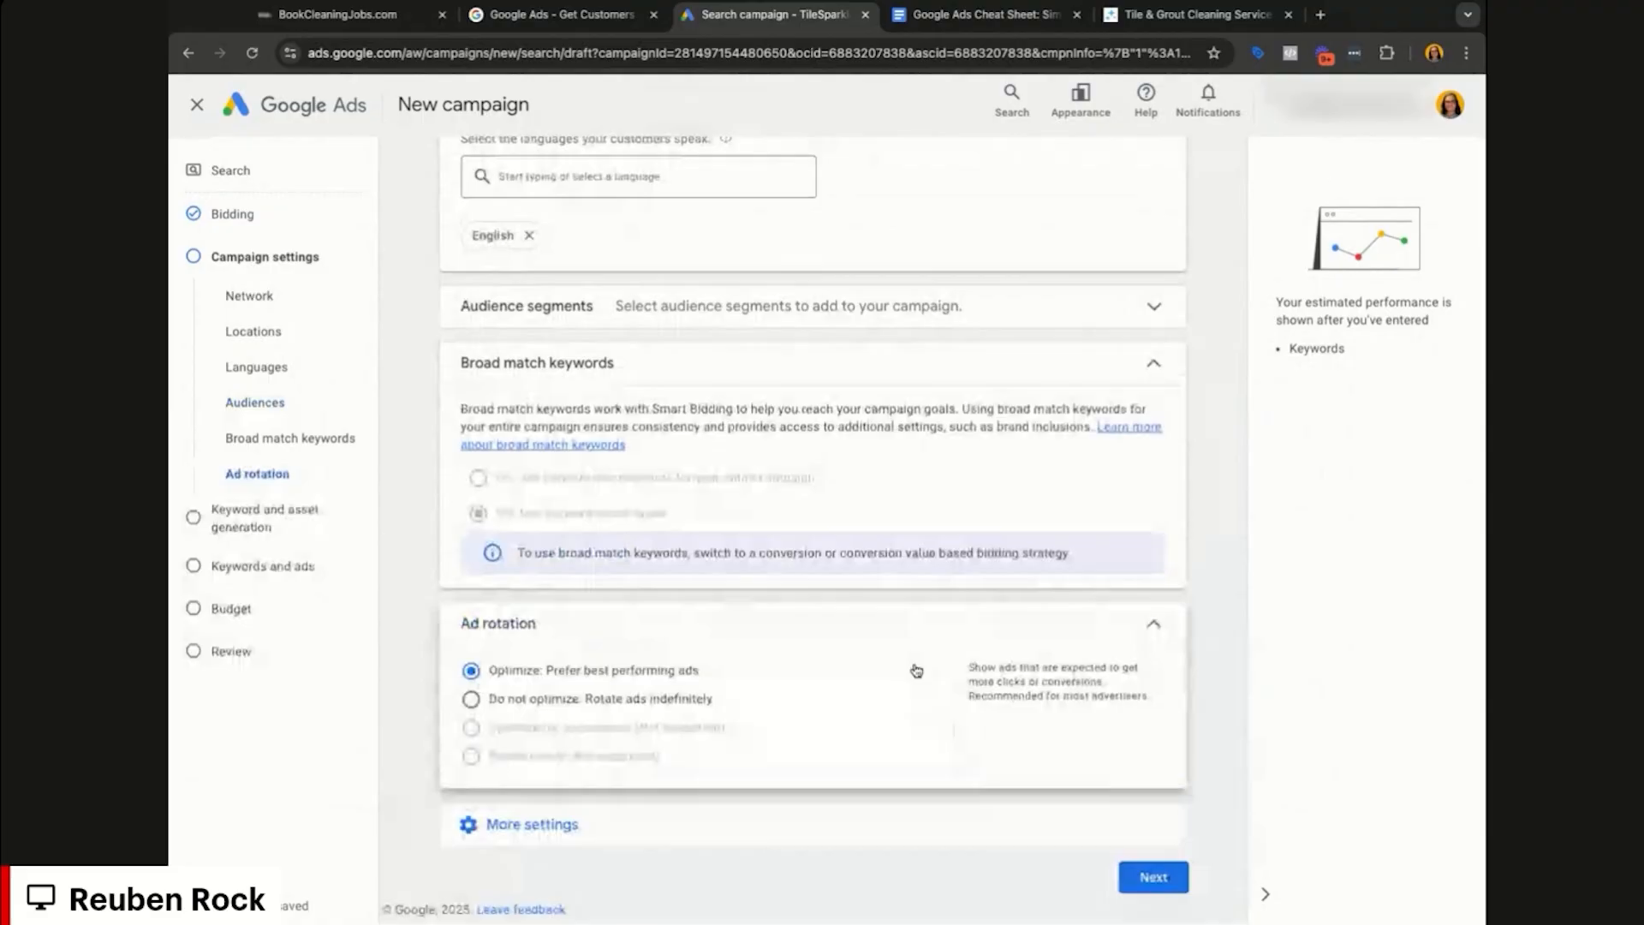
left_click(570, 707)
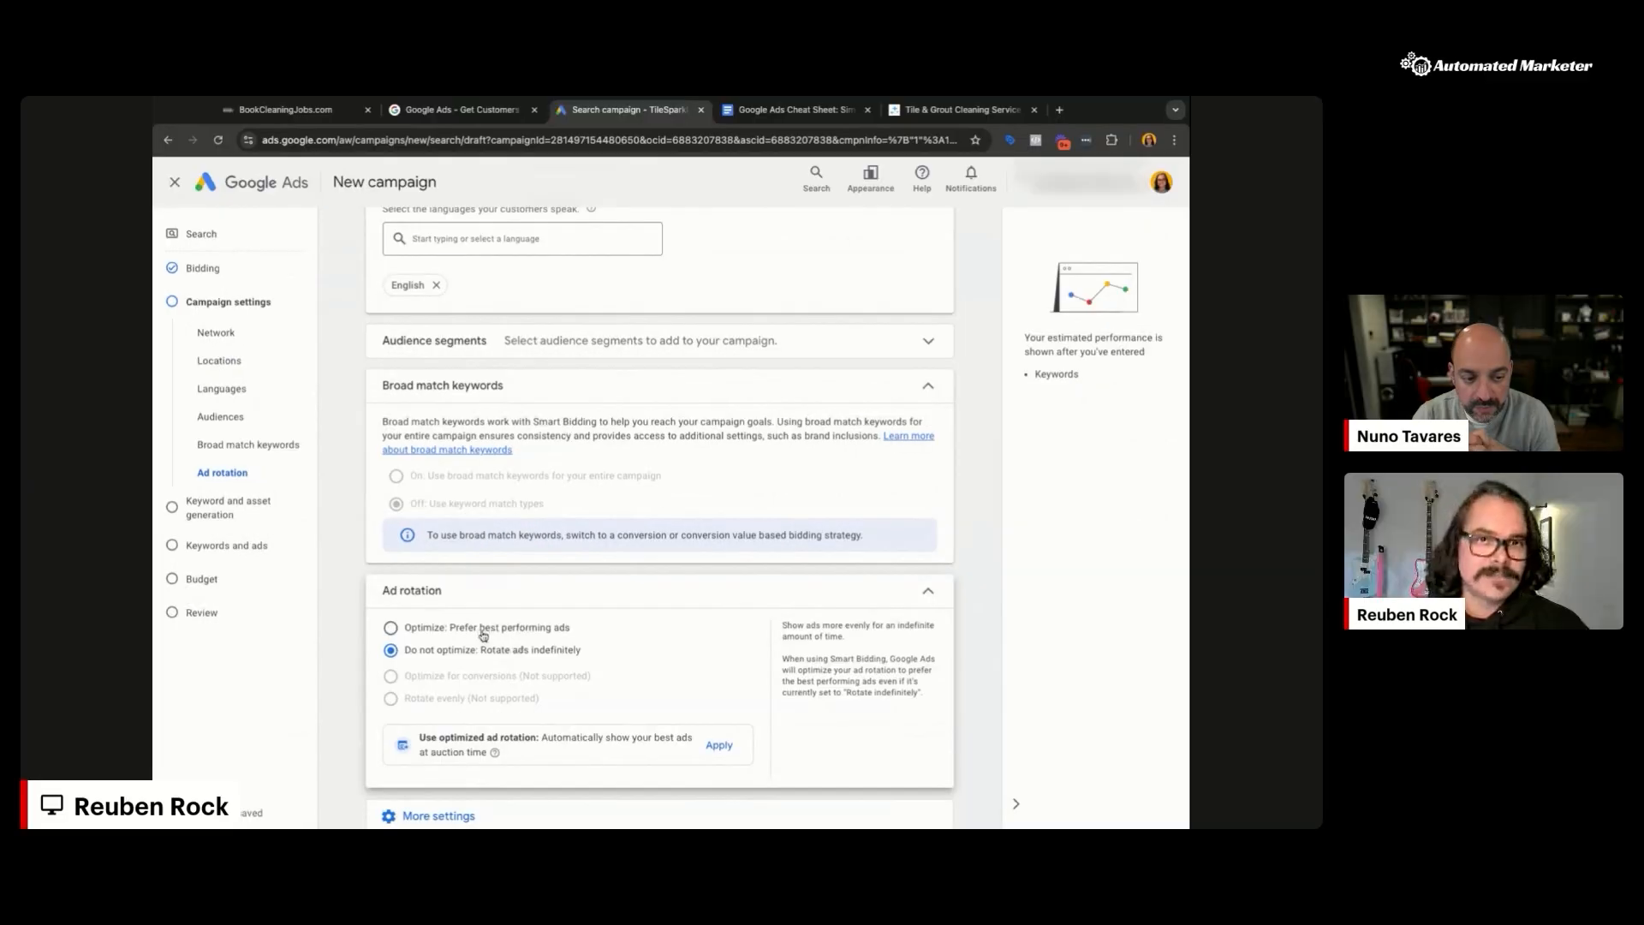
scroll(676, 647, "down", 1)
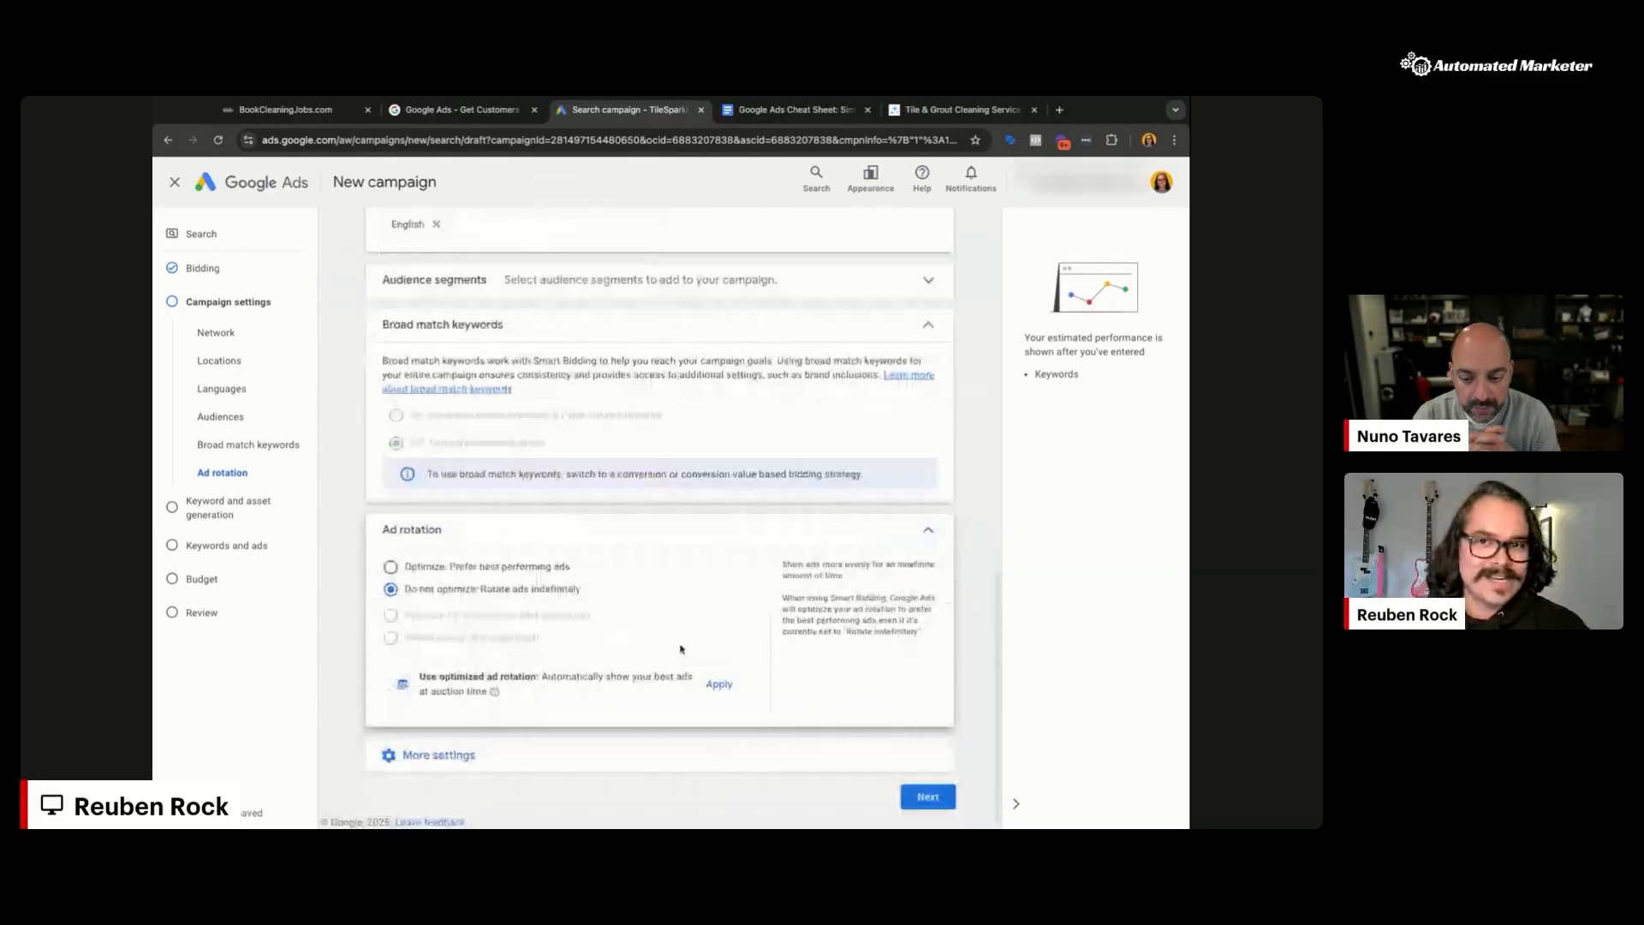
left_click(839, 762)
scroll(842, 765, "down", 2)
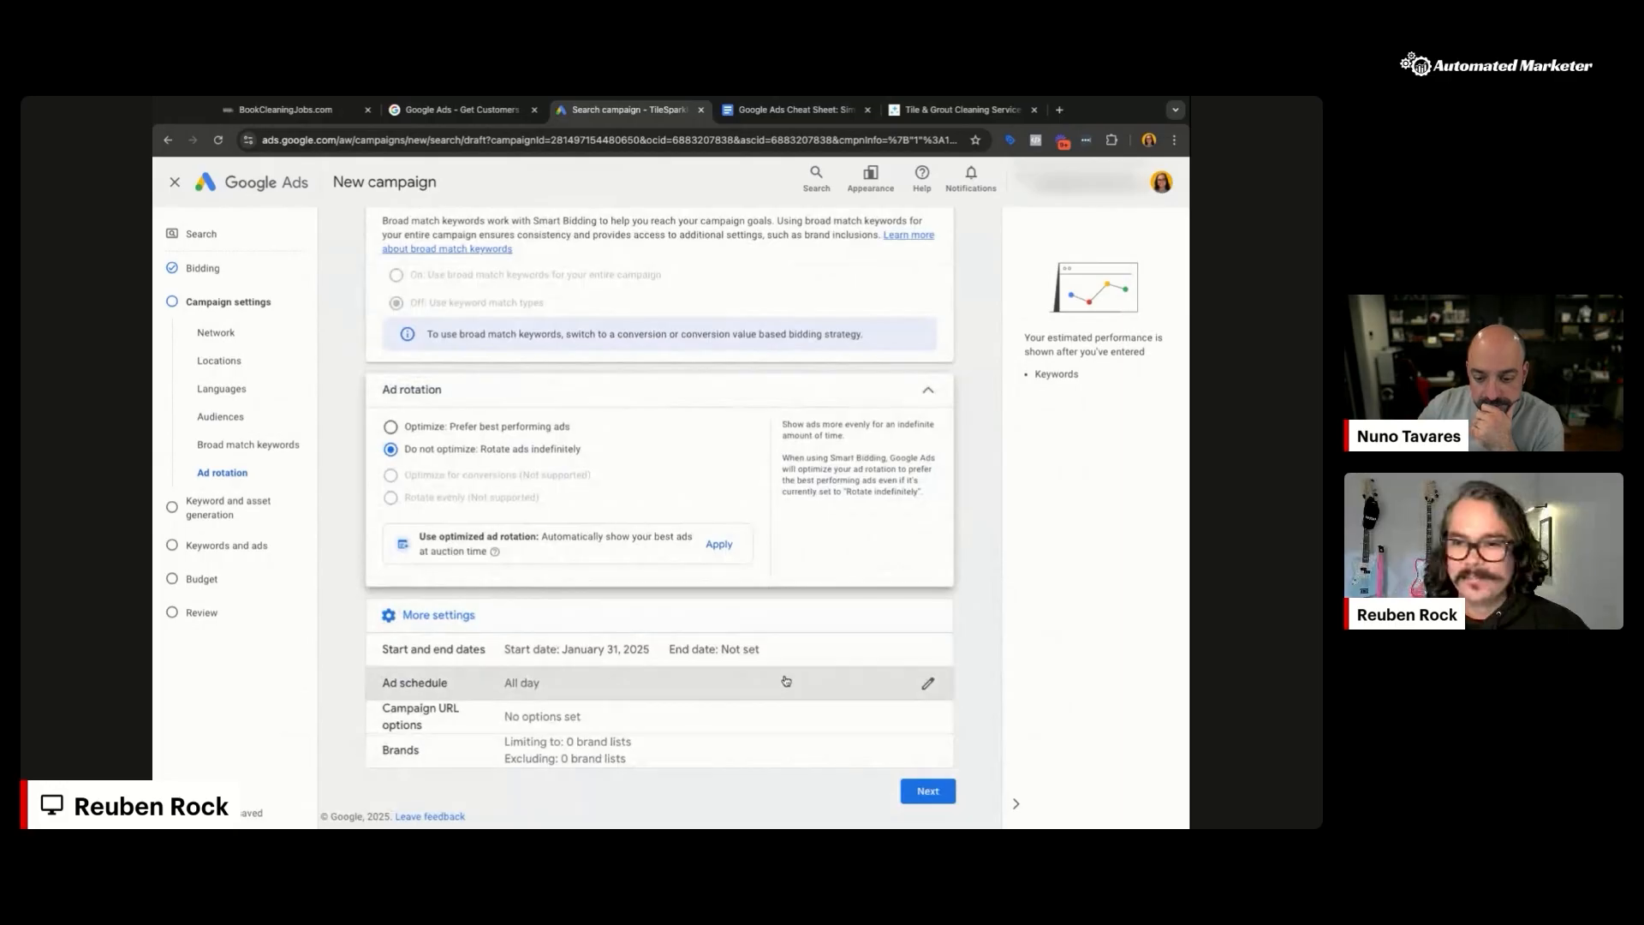
Step: Keep the ad schedule at All day and collapse it to show the dates, URL options and Brands
left_click(977, 733)
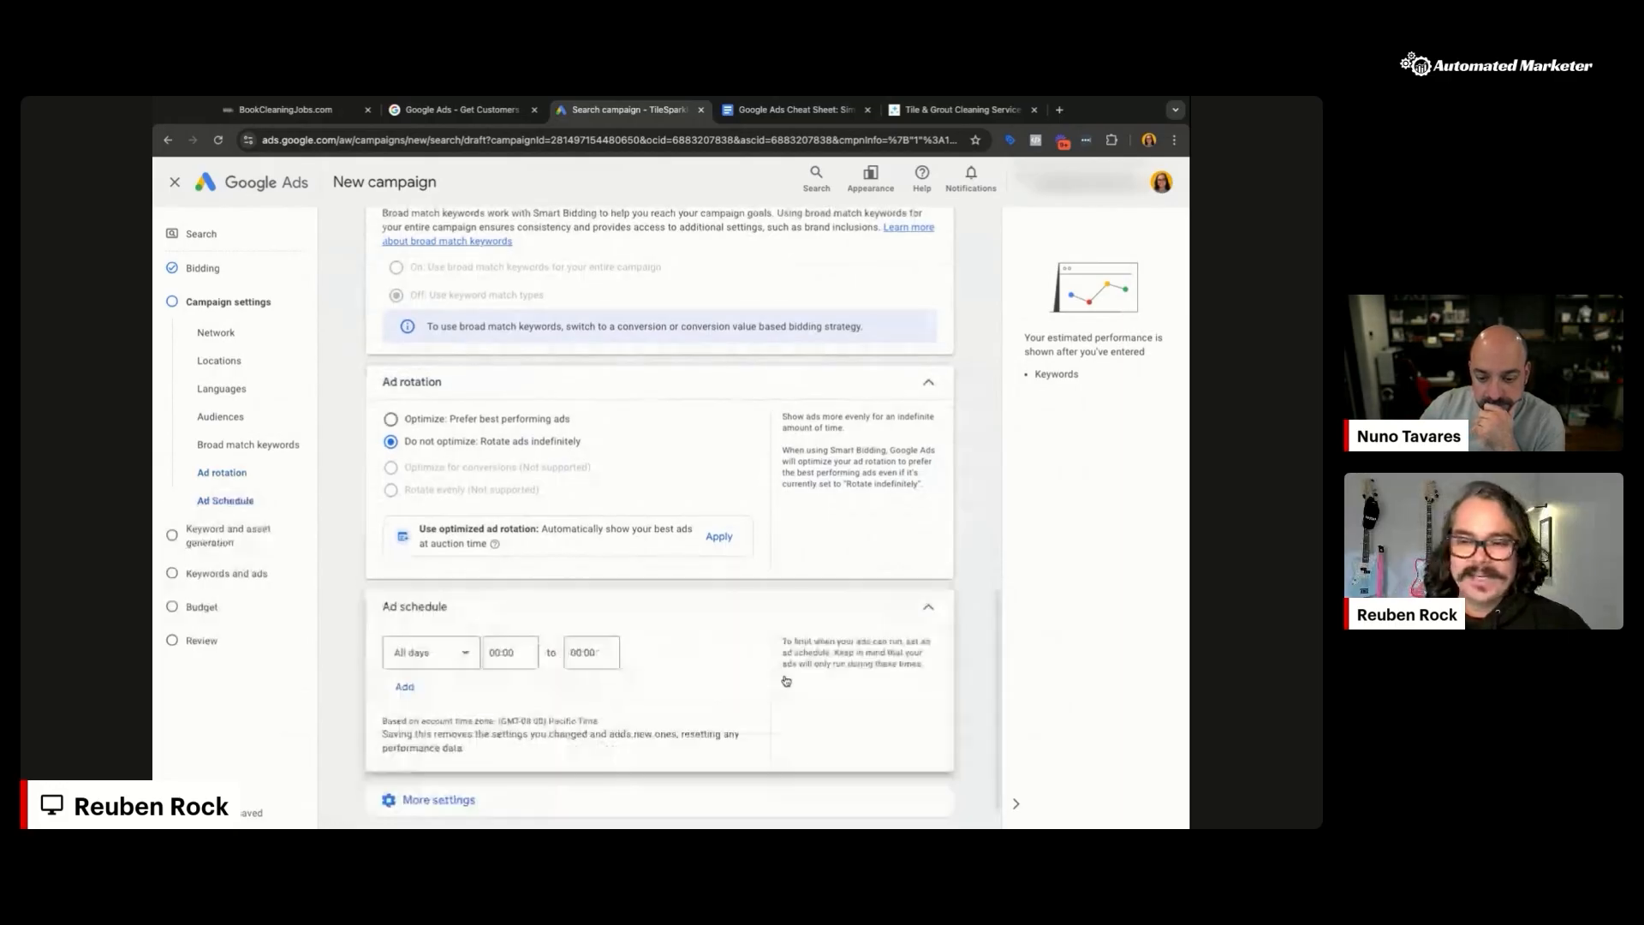
scroll(771, 672, "down", 1)
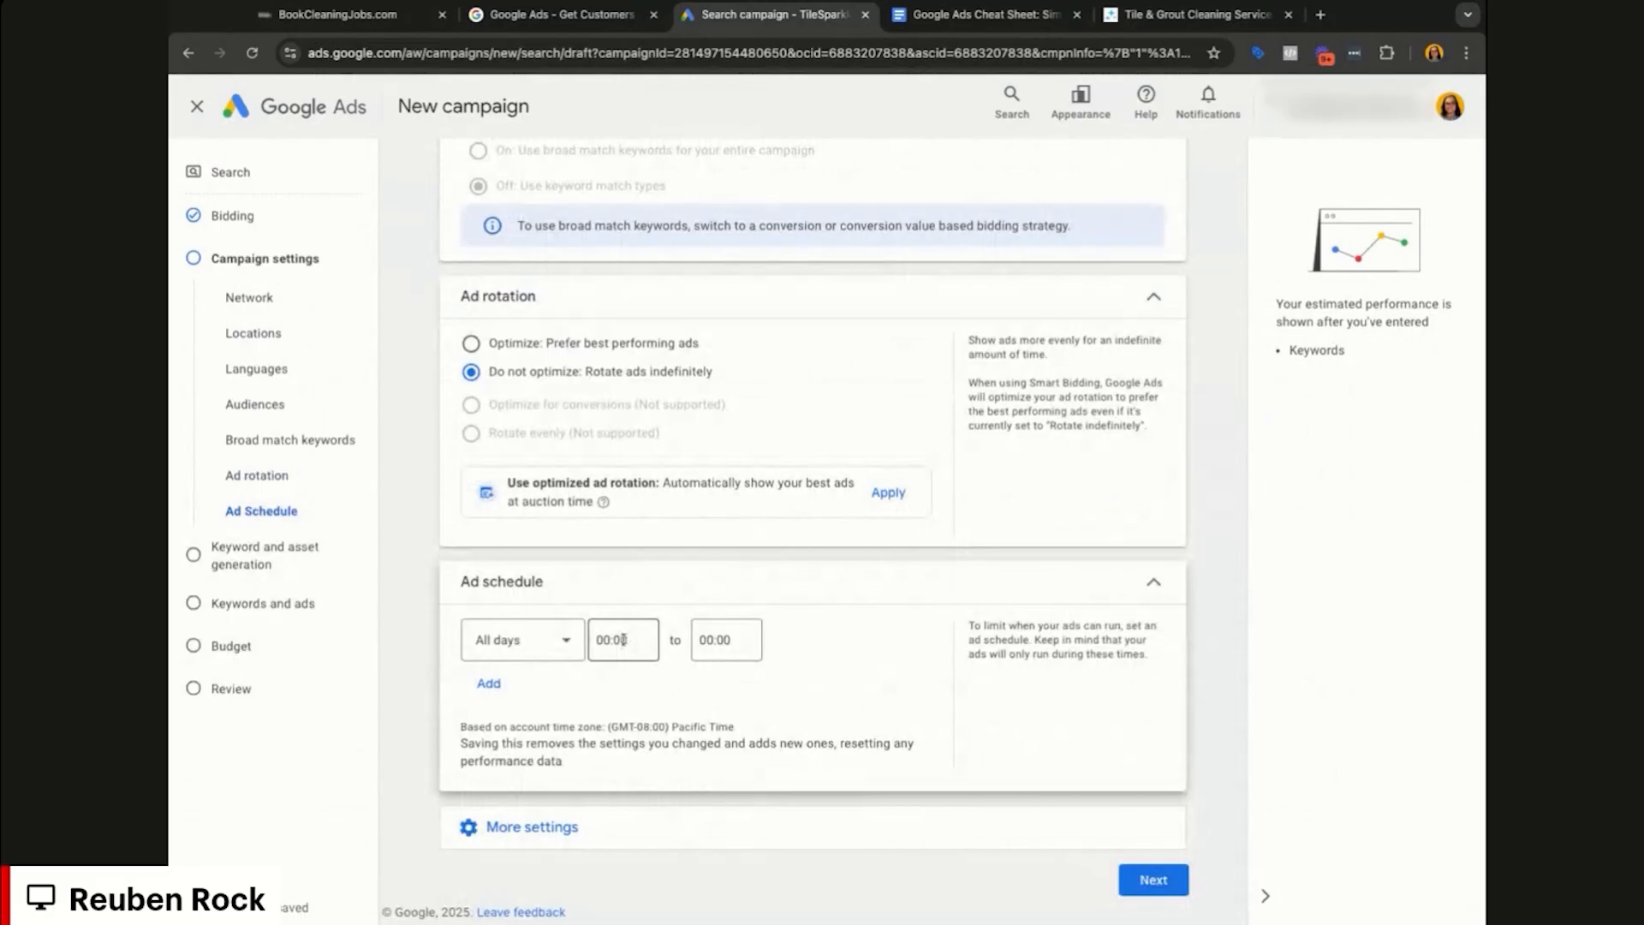
left_click(566, 641)
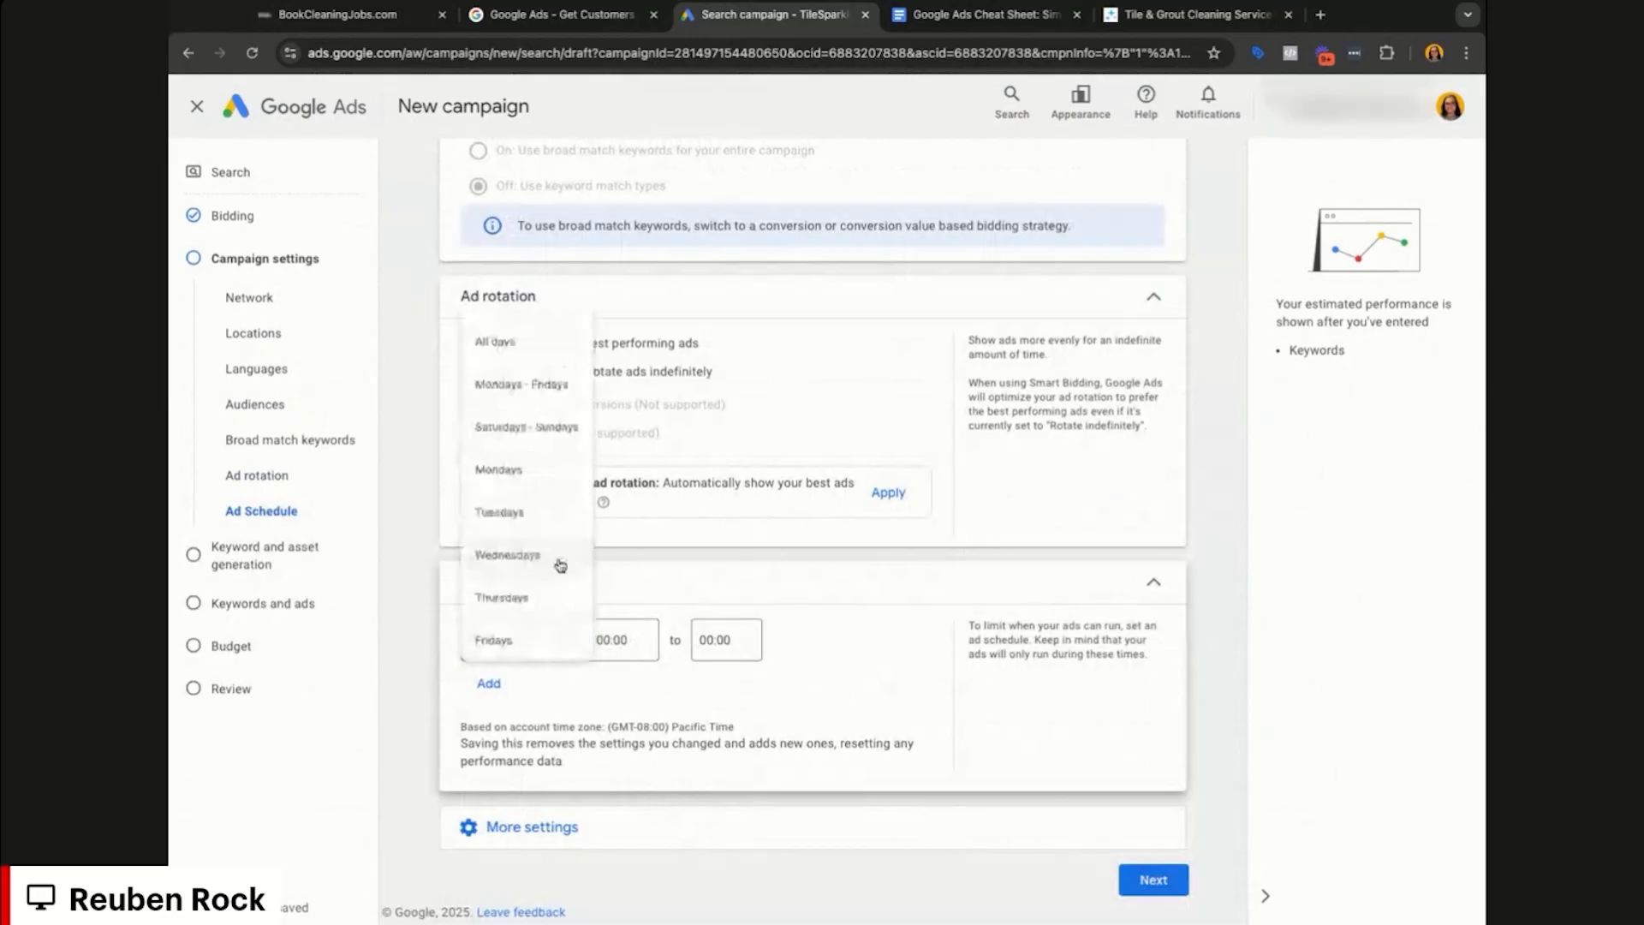
scroll(532, 625, "down", 3)
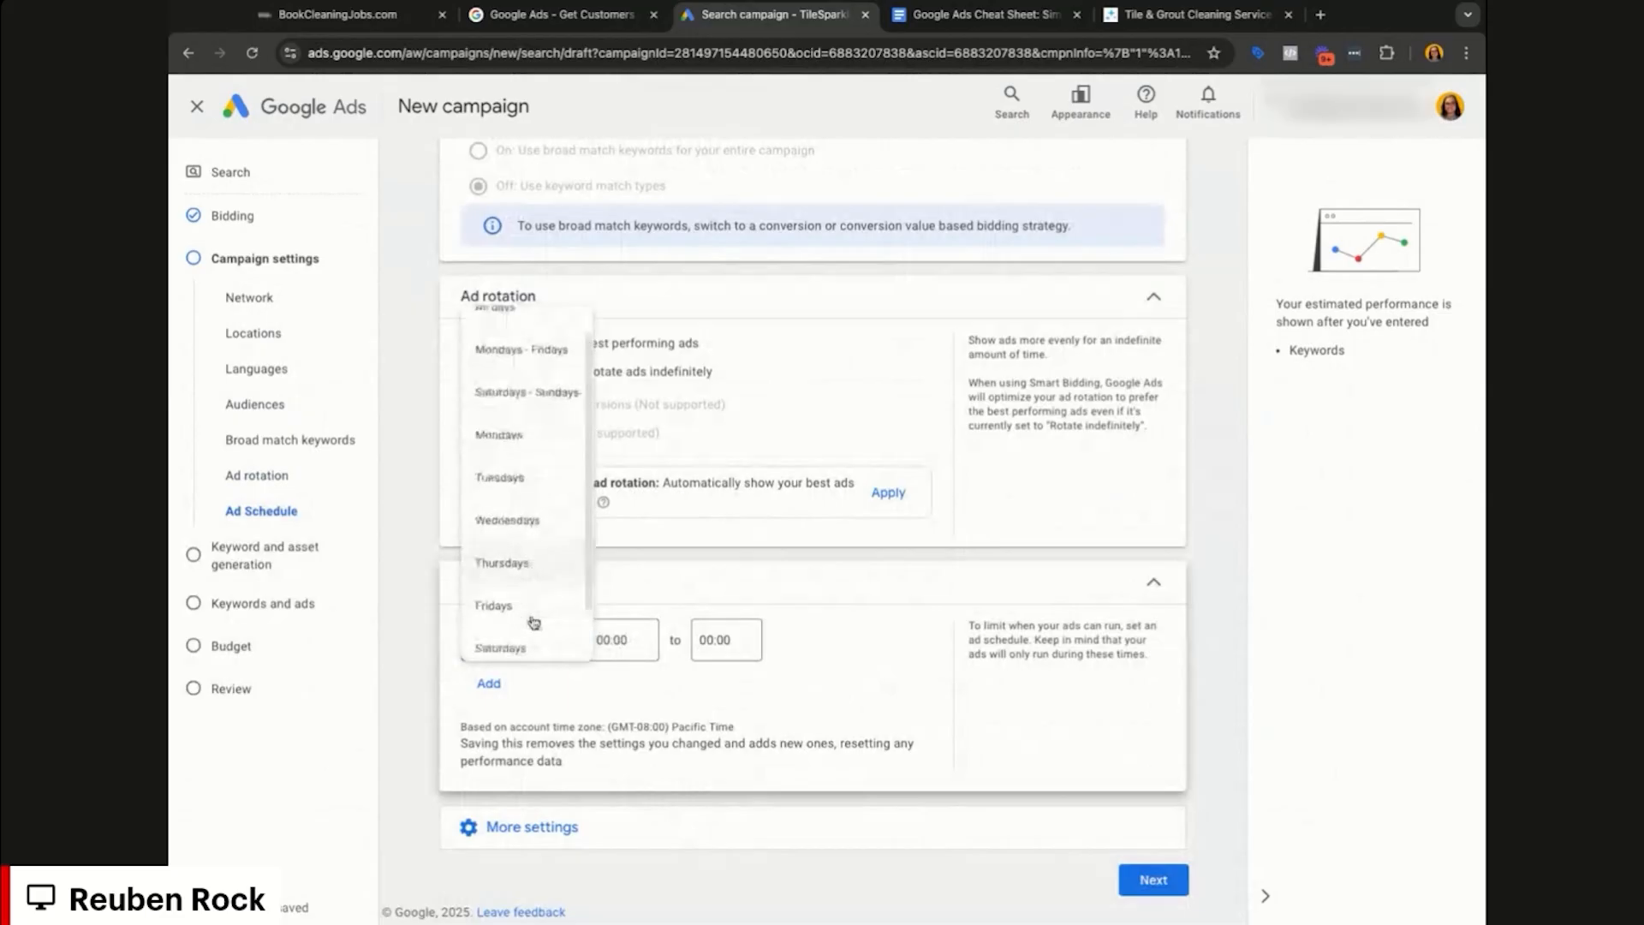
left_click(509, 625)
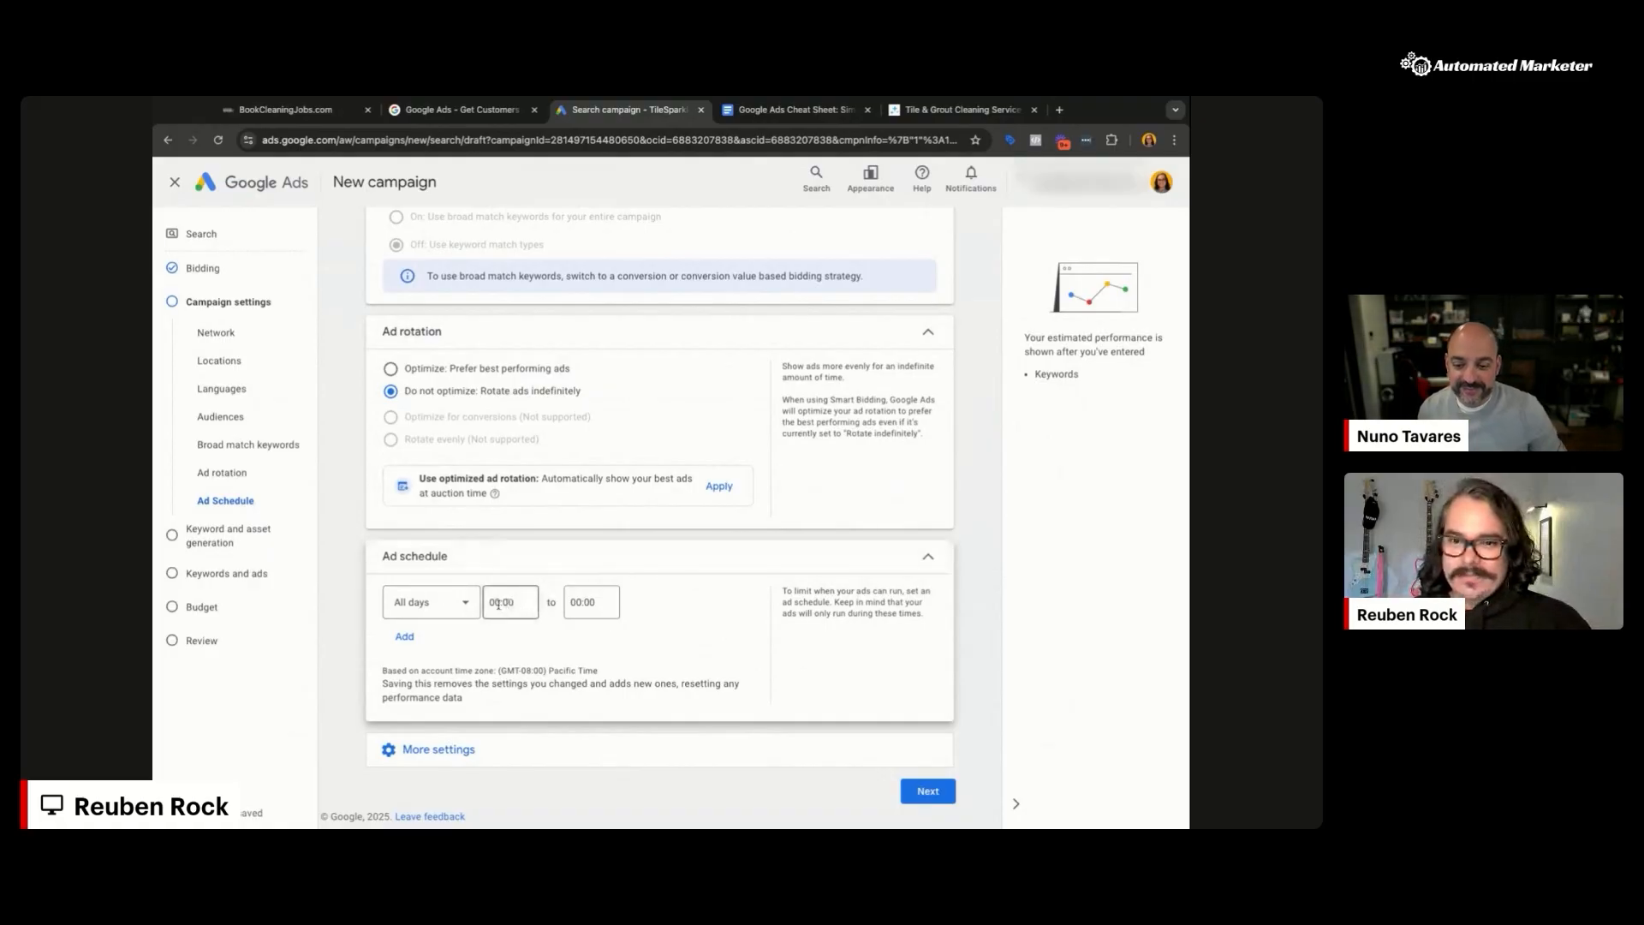
left_click(753, 565)
scroll(632, 754, "down", 2)
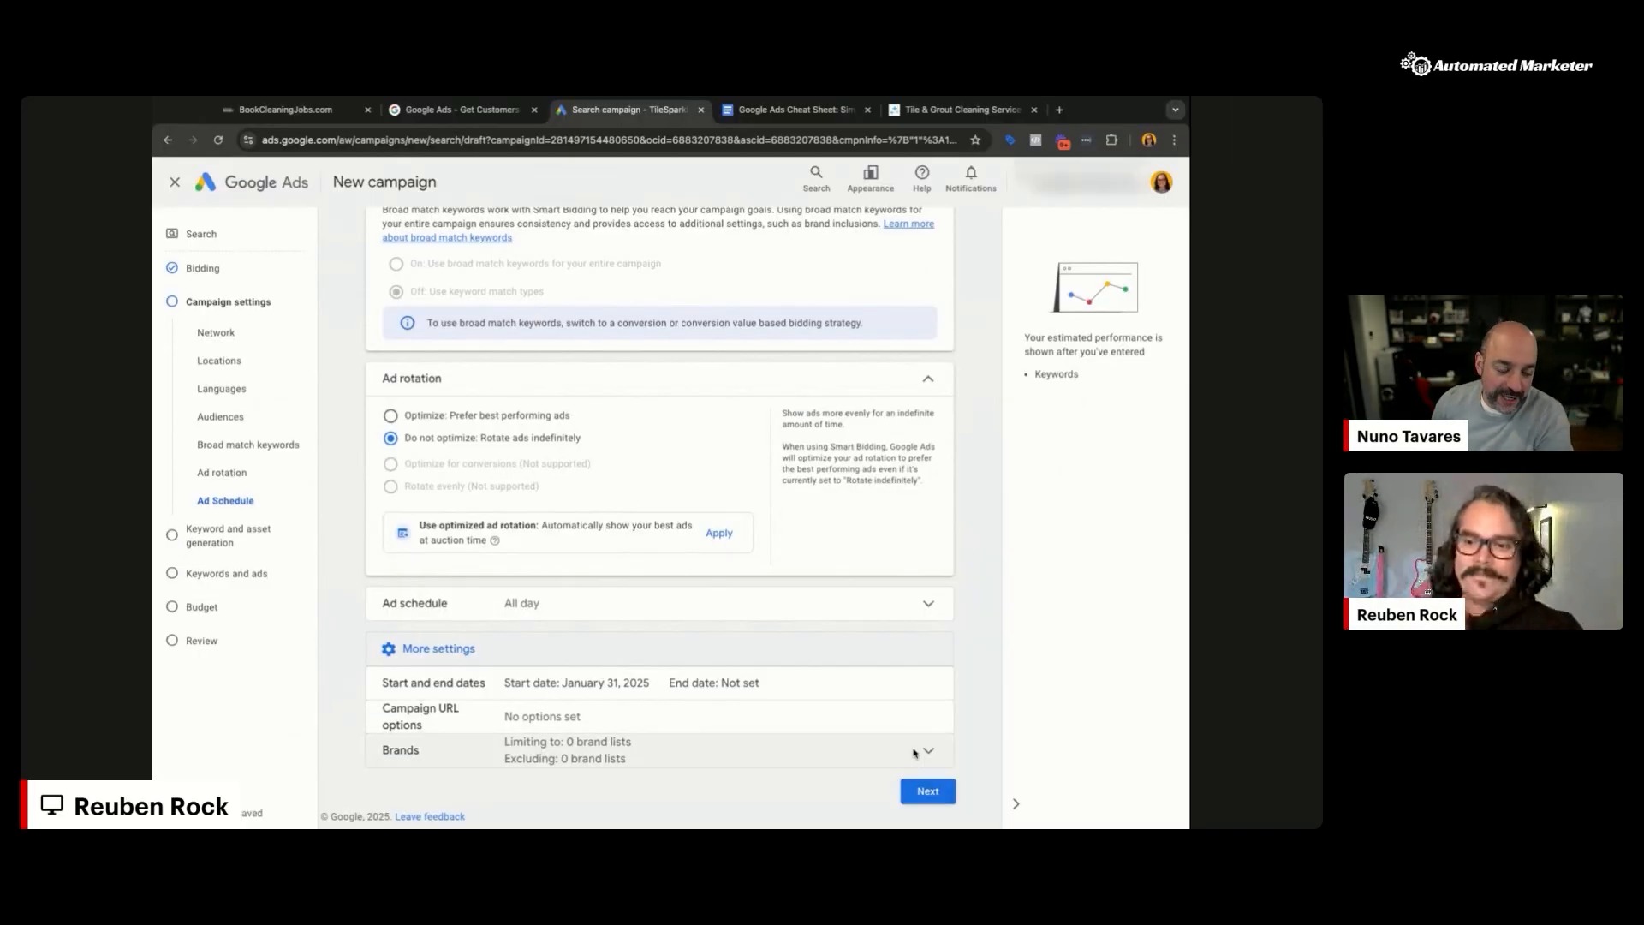
Step: Leave the campaign URL options unset and expand More settings
left_click(856, 716)
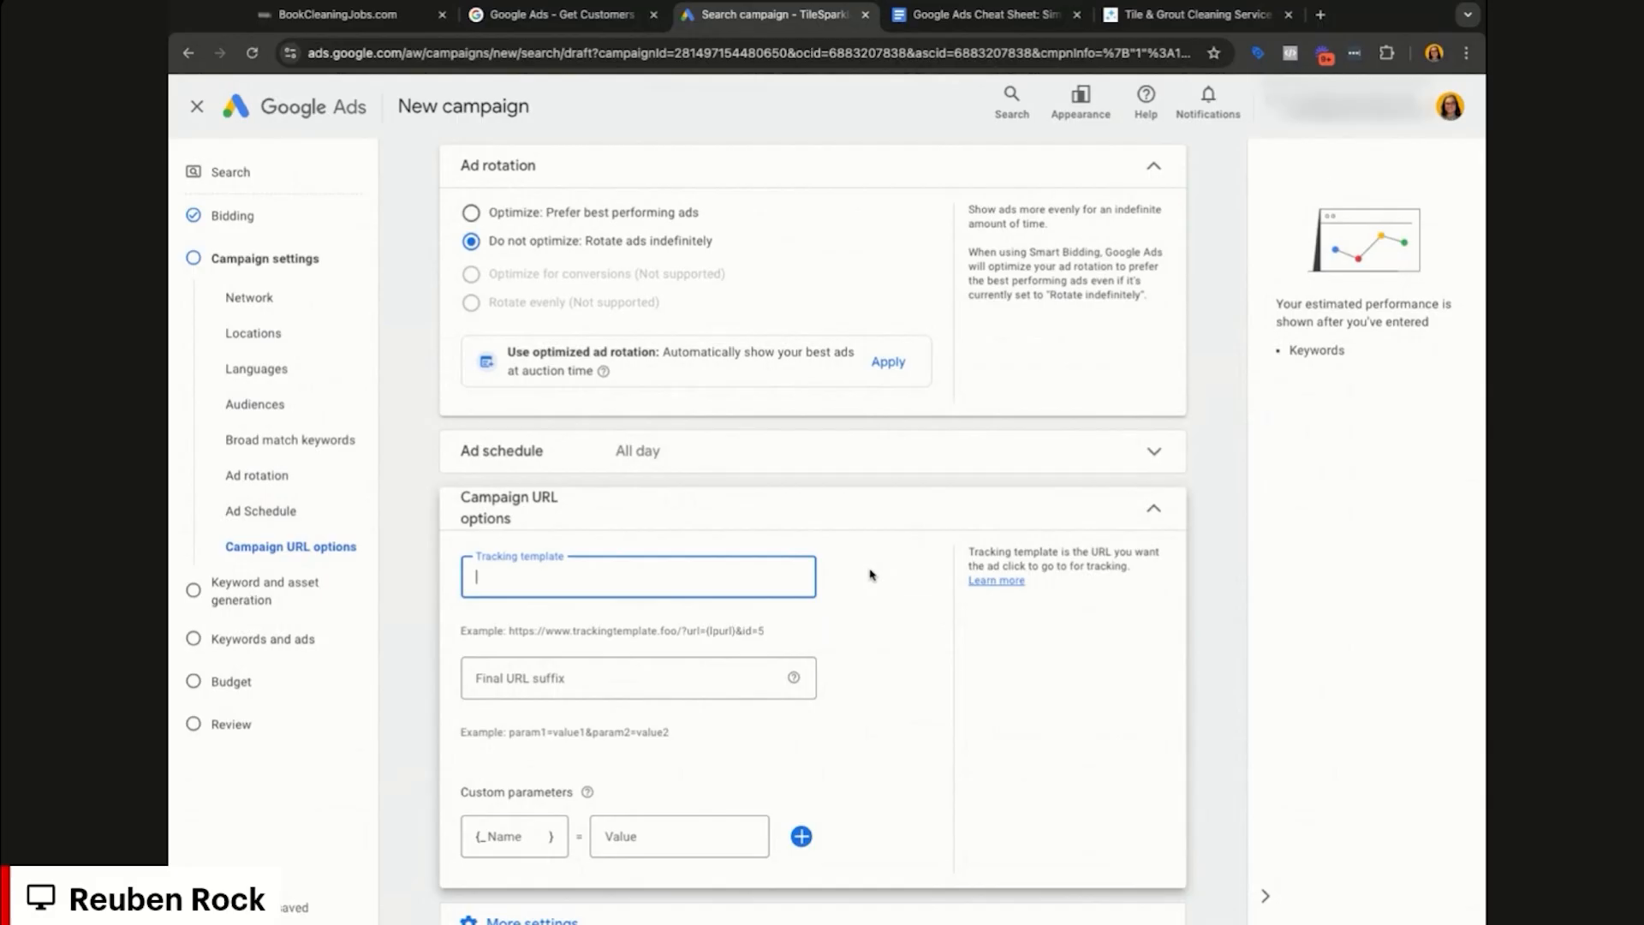
left_click(1011, 526)
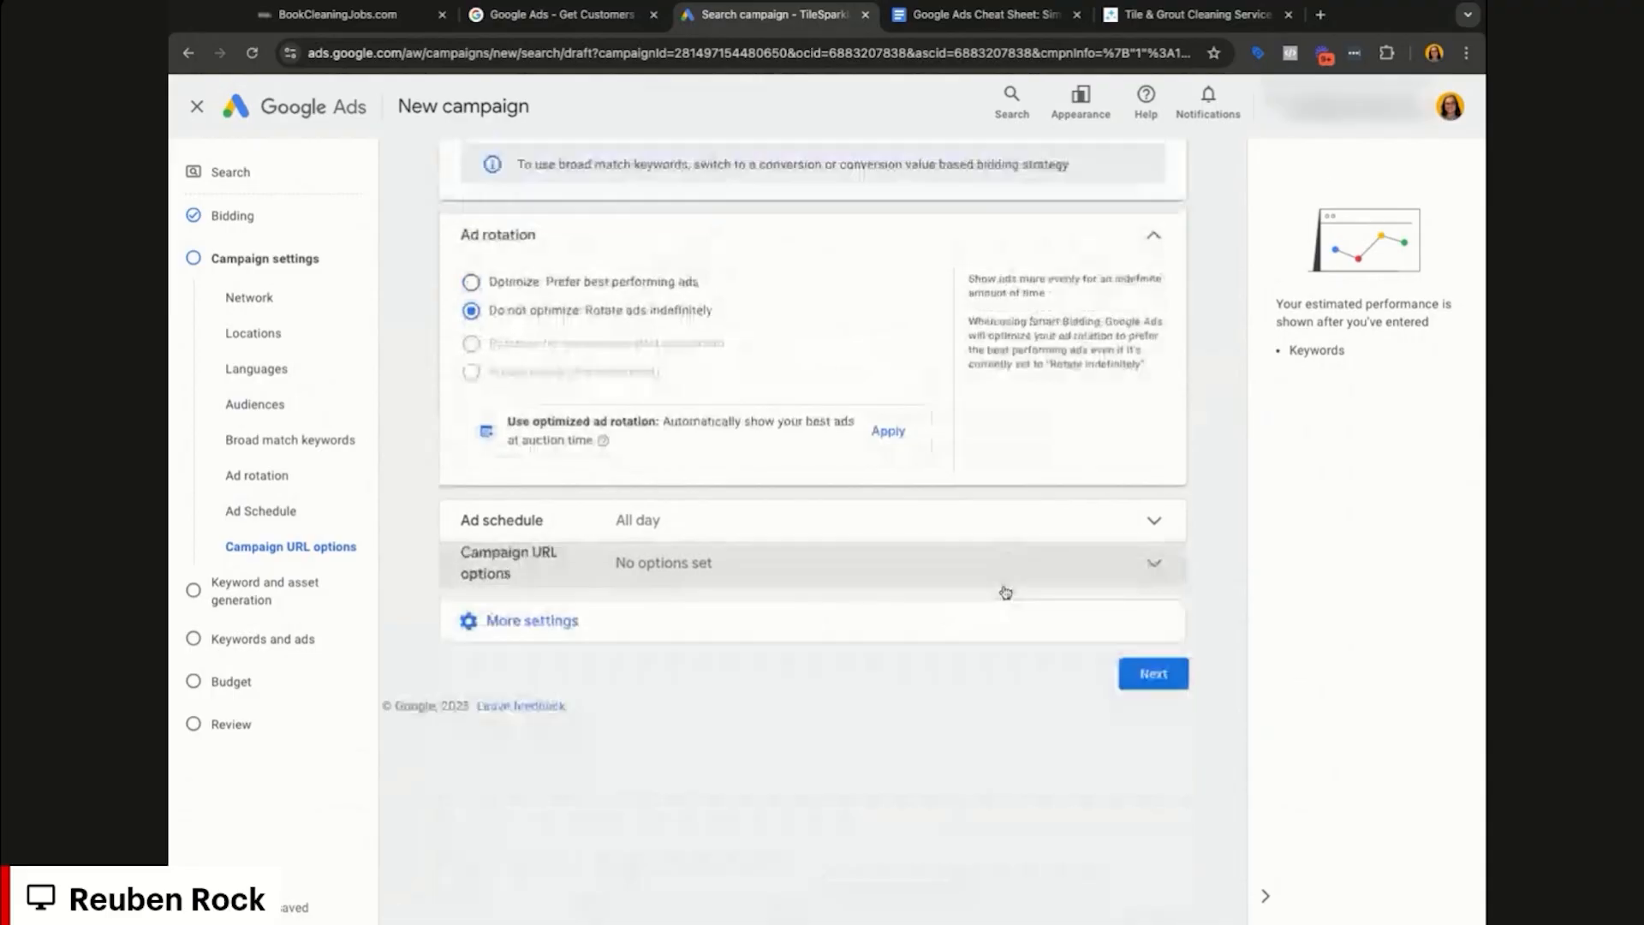
left_click(1018, 621)
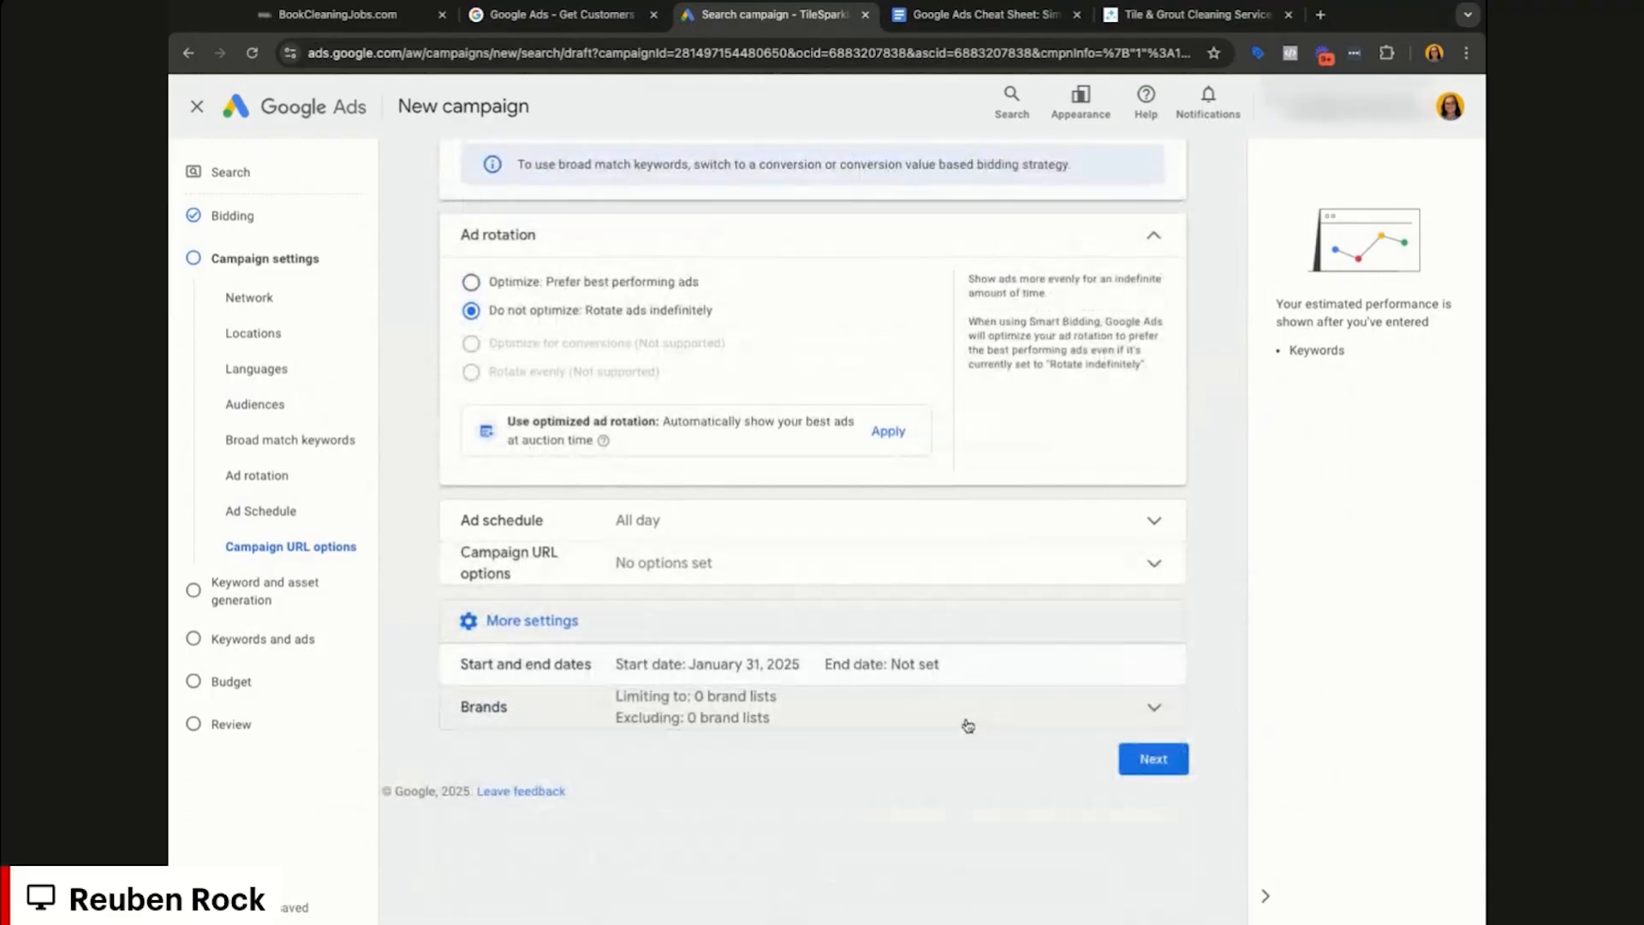
Step: Go on to Keywords and ads, skip AI asset generation, and switch to the Cheat Sheet
left_click(1154, 758)
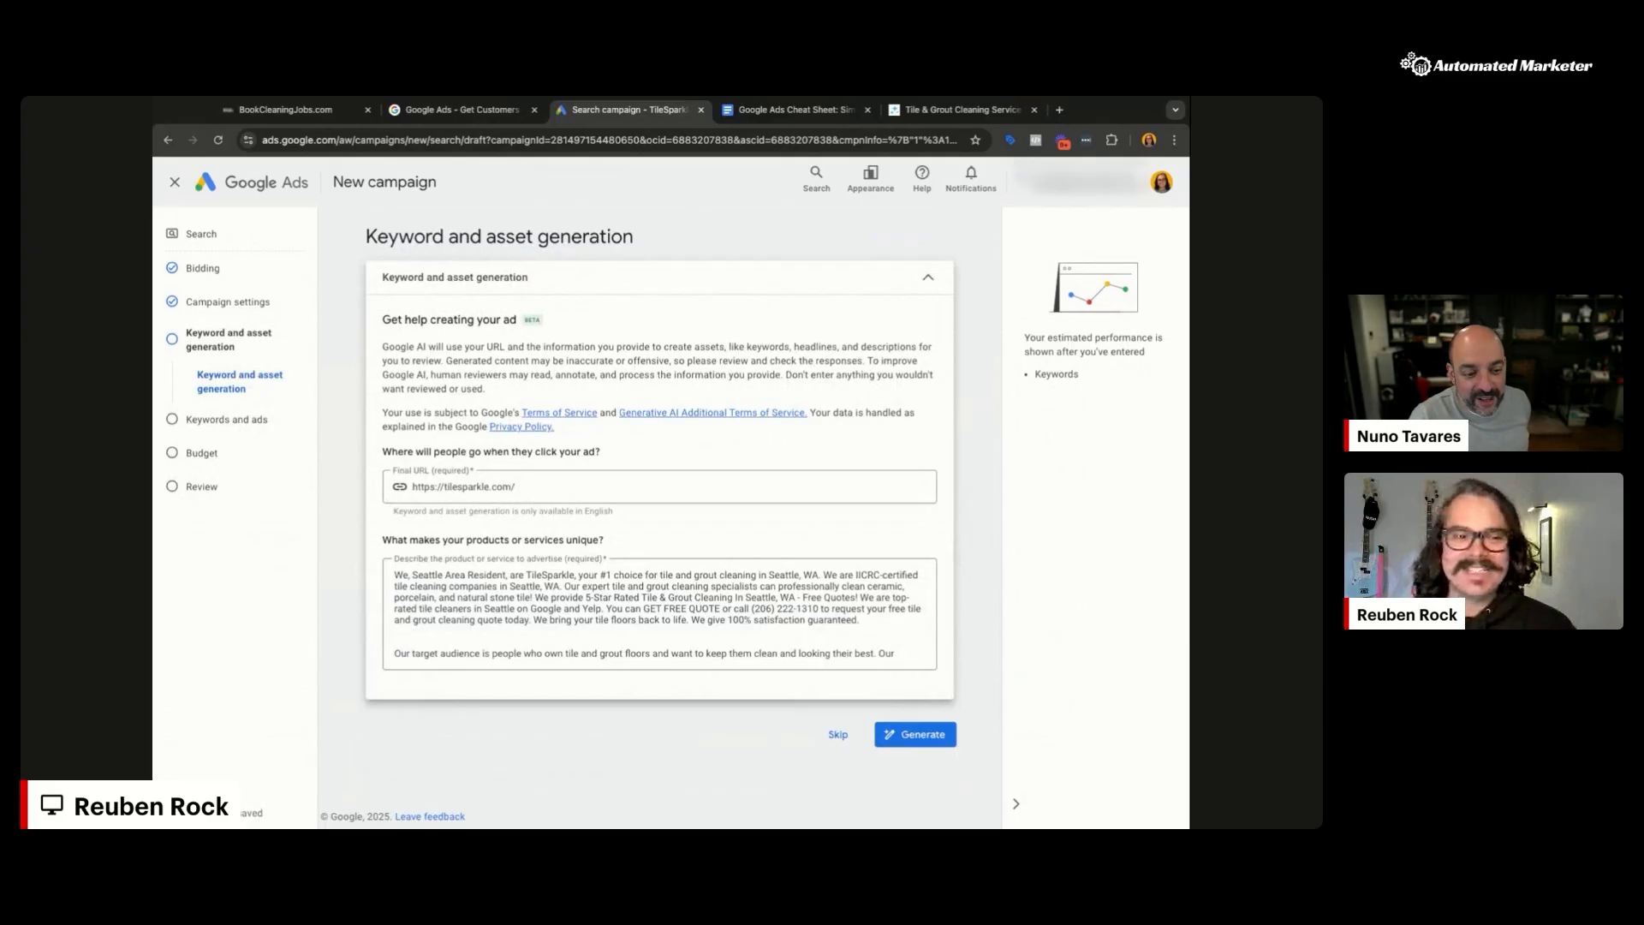
left_click(838, 735)
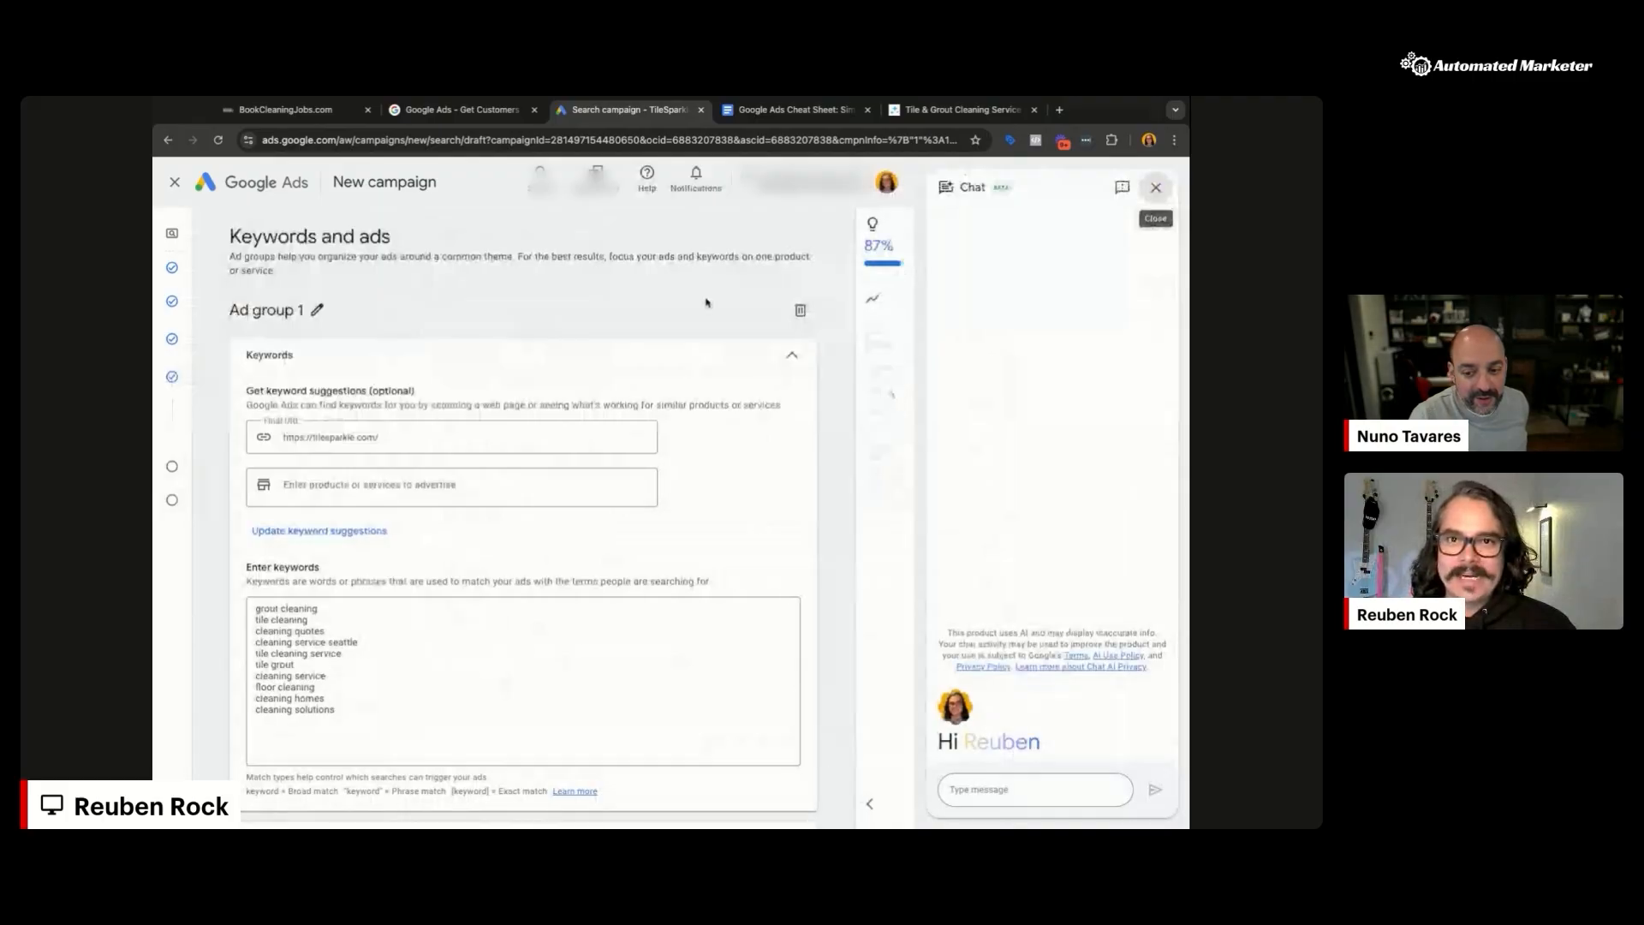
key("ctrl+Tab")
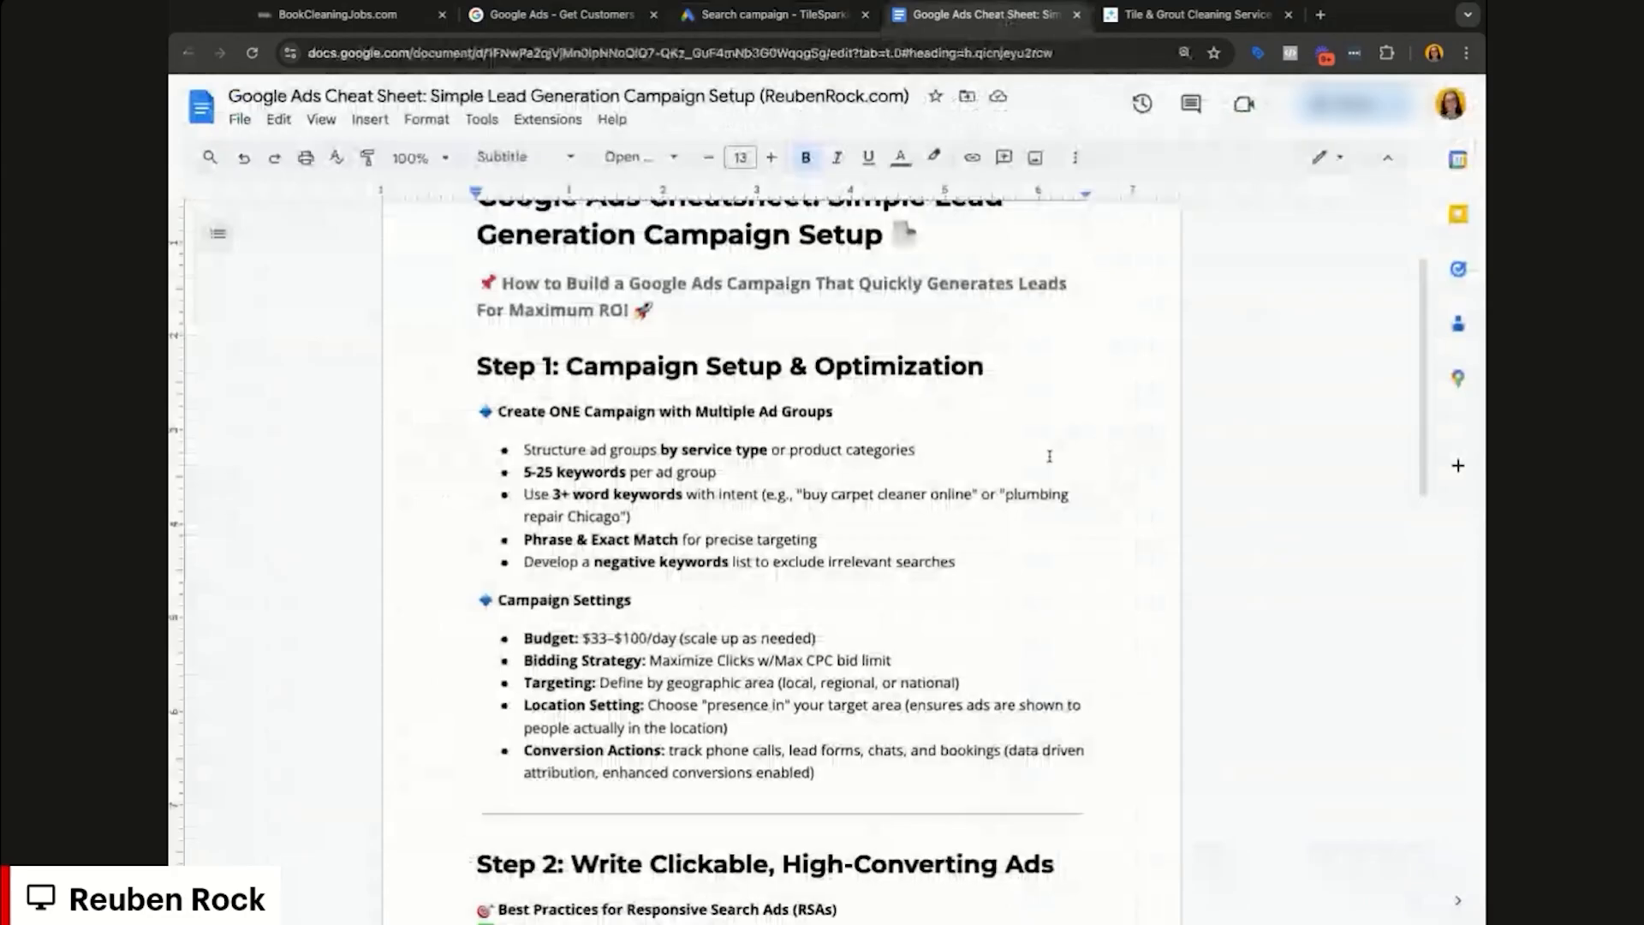
Step: Highlight the cheat sheet's 5-25 keywords and 3+ word tips, then return to Google Ads
left_click(552, 494)
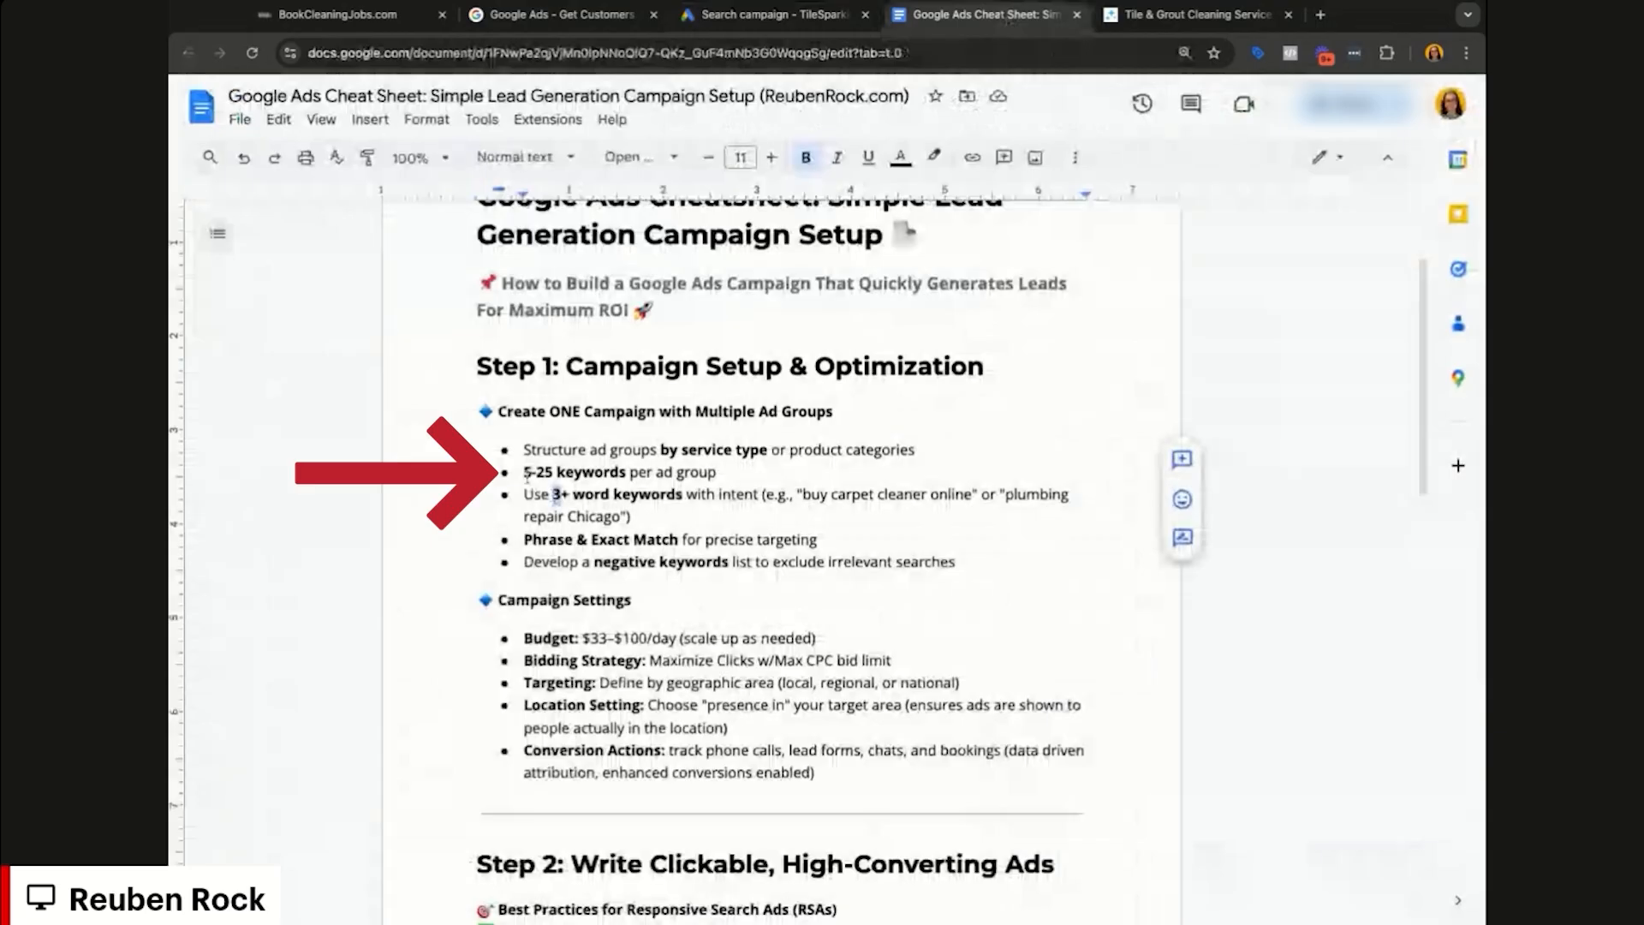
left_click_drag(922, 450, 635, 488)
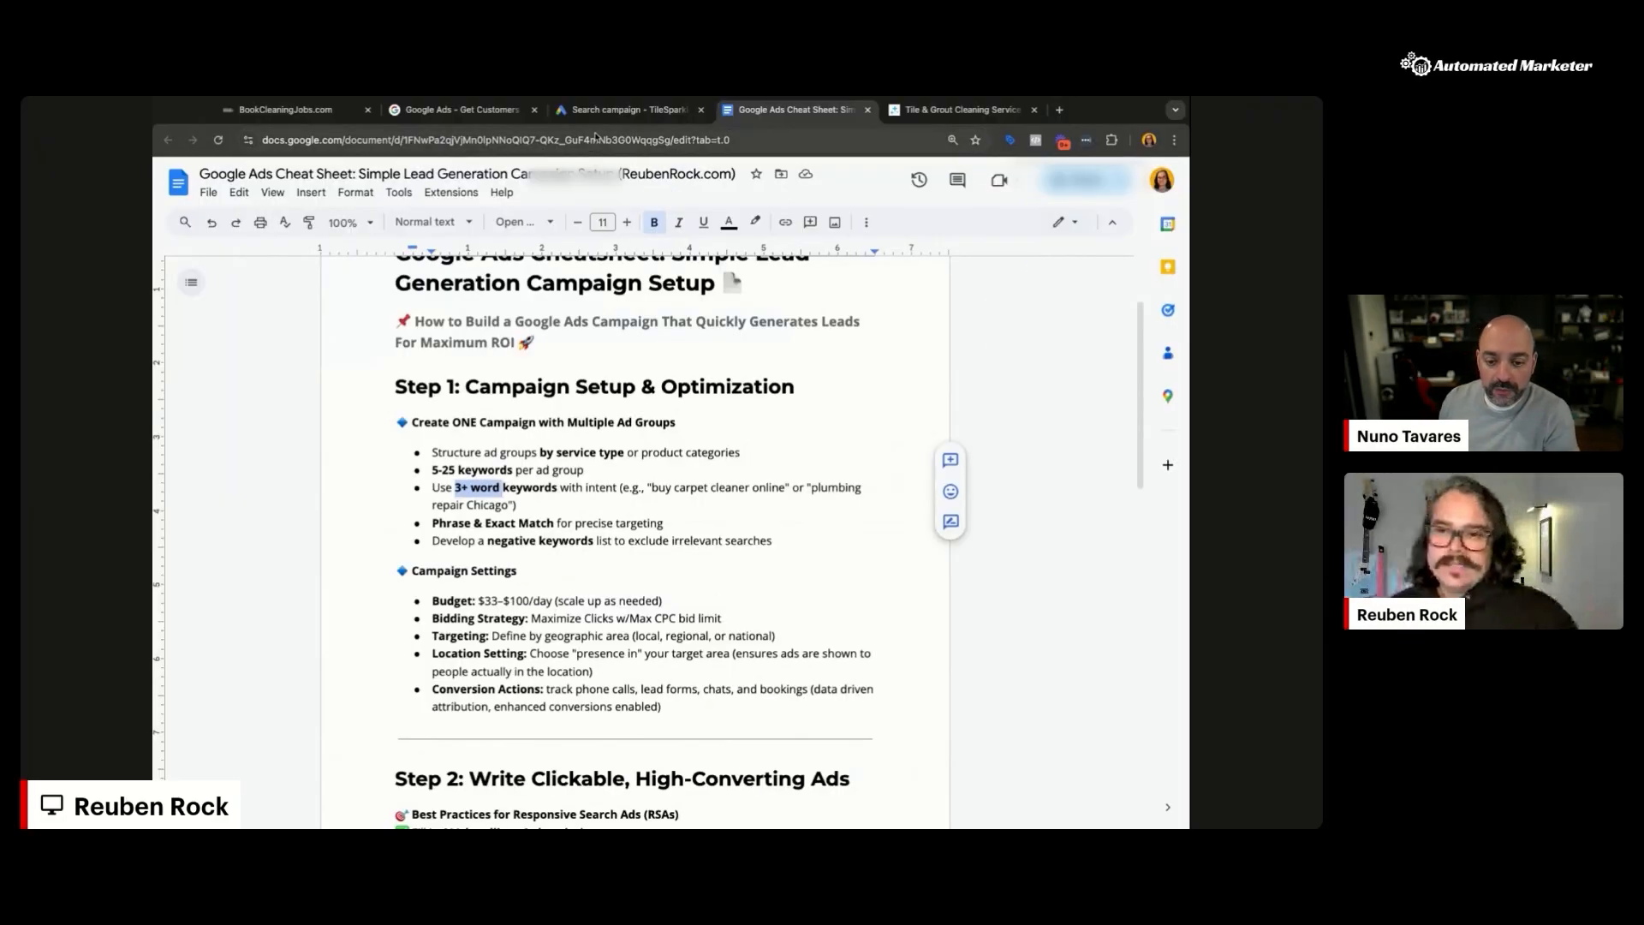
left_click(309, 19)
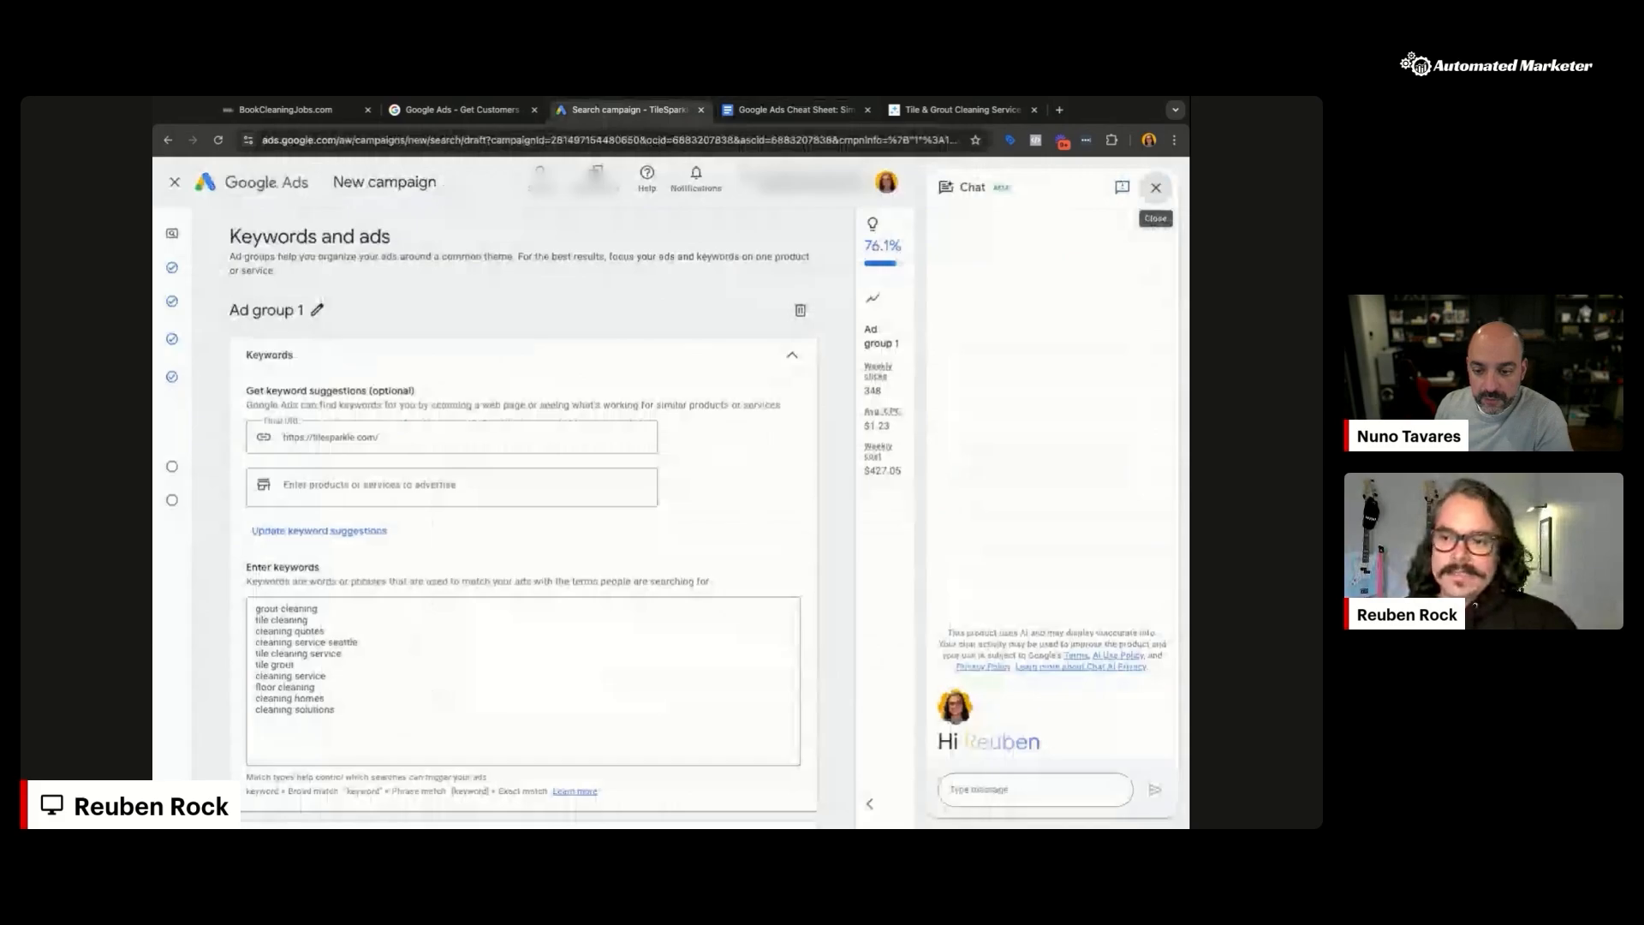
Step: Clear all the existing keywords from Ad group 1's keyword box
scroll(747, 514, "down", 1)
scroll(747, 514, "down", 1)
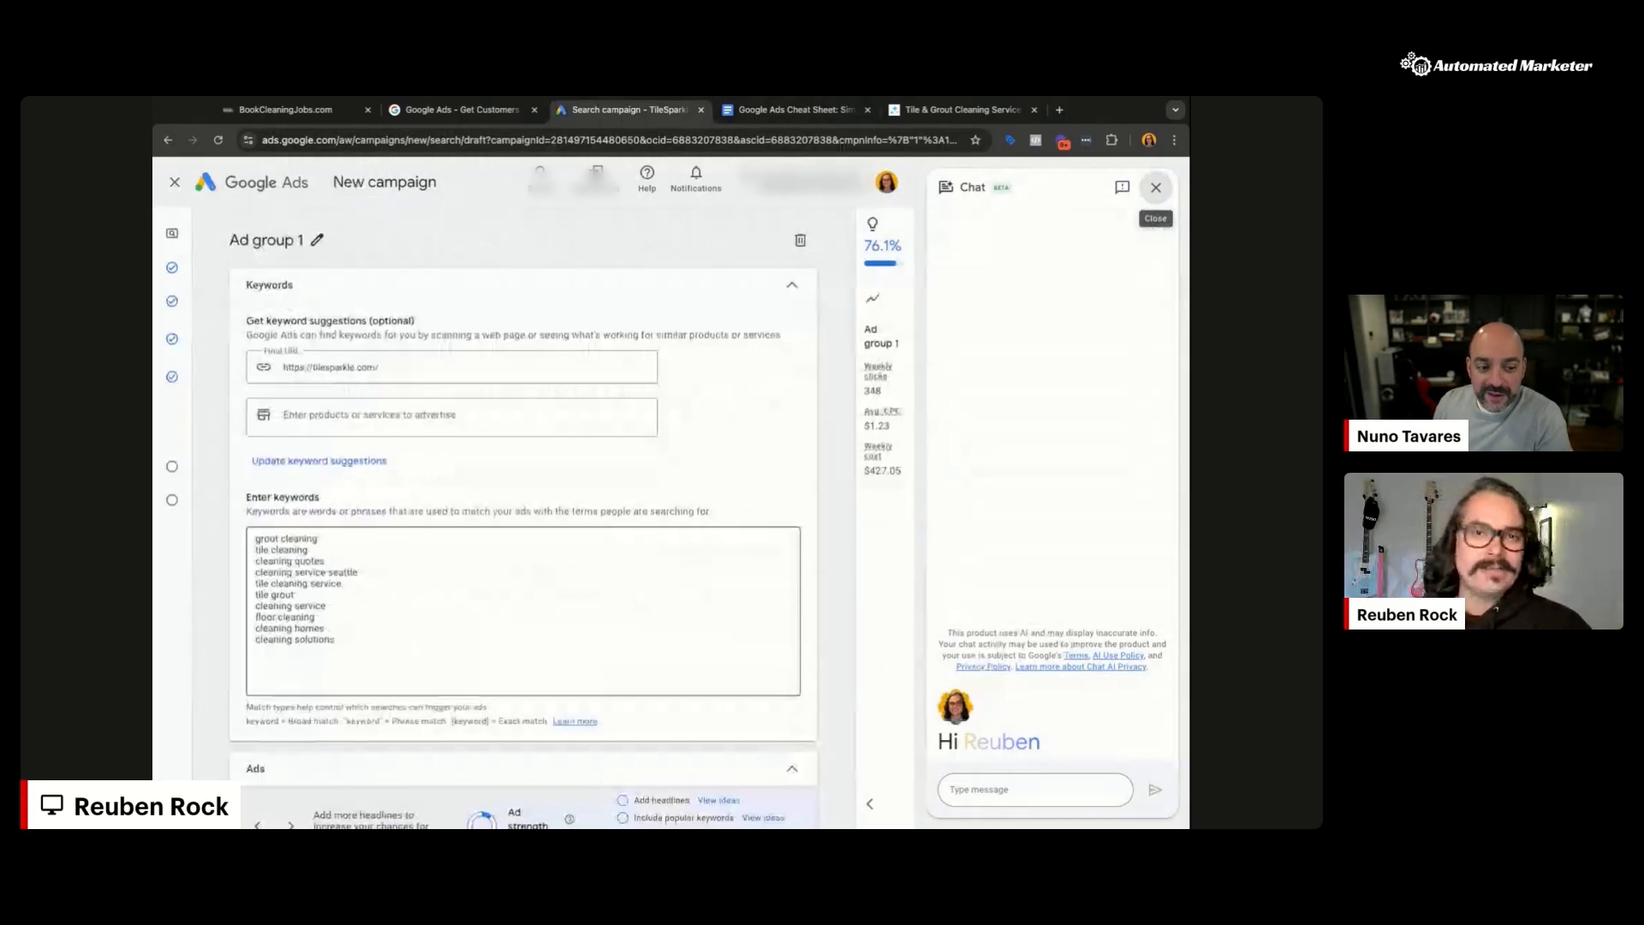
left_click(337, 640)
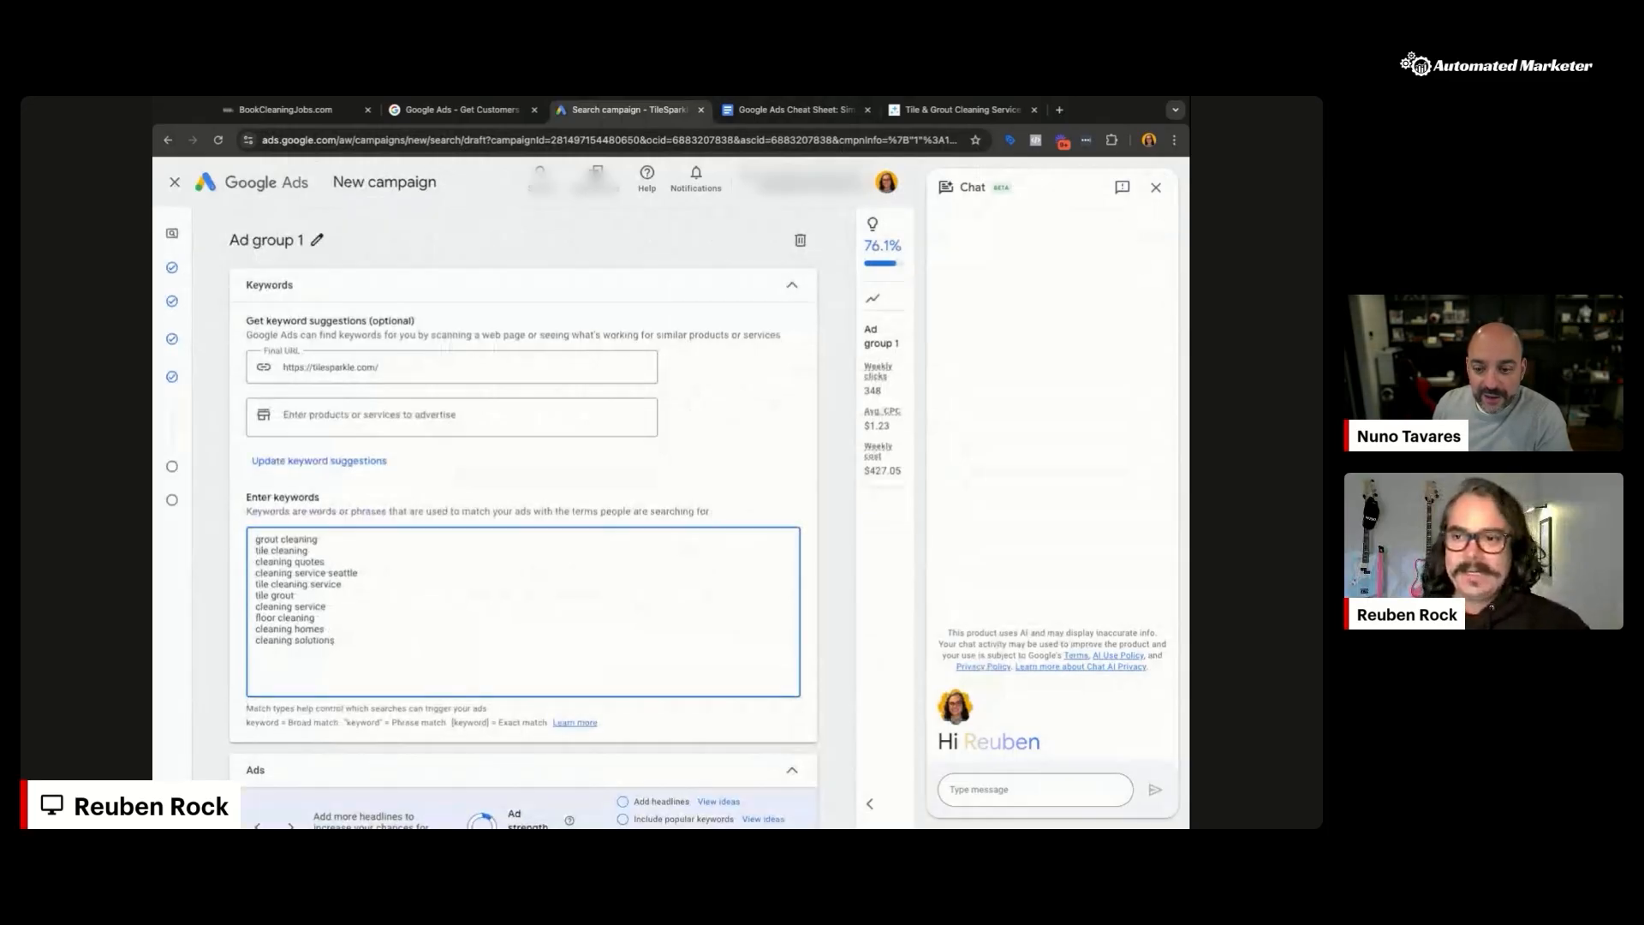
key("ctrl+a")
key("BackSpace")
Step: Enter 'tile cleaning service near me' and 'tile cleaning service Seattle', dropping the extra Bellevue line
type("tile cleaning service ")
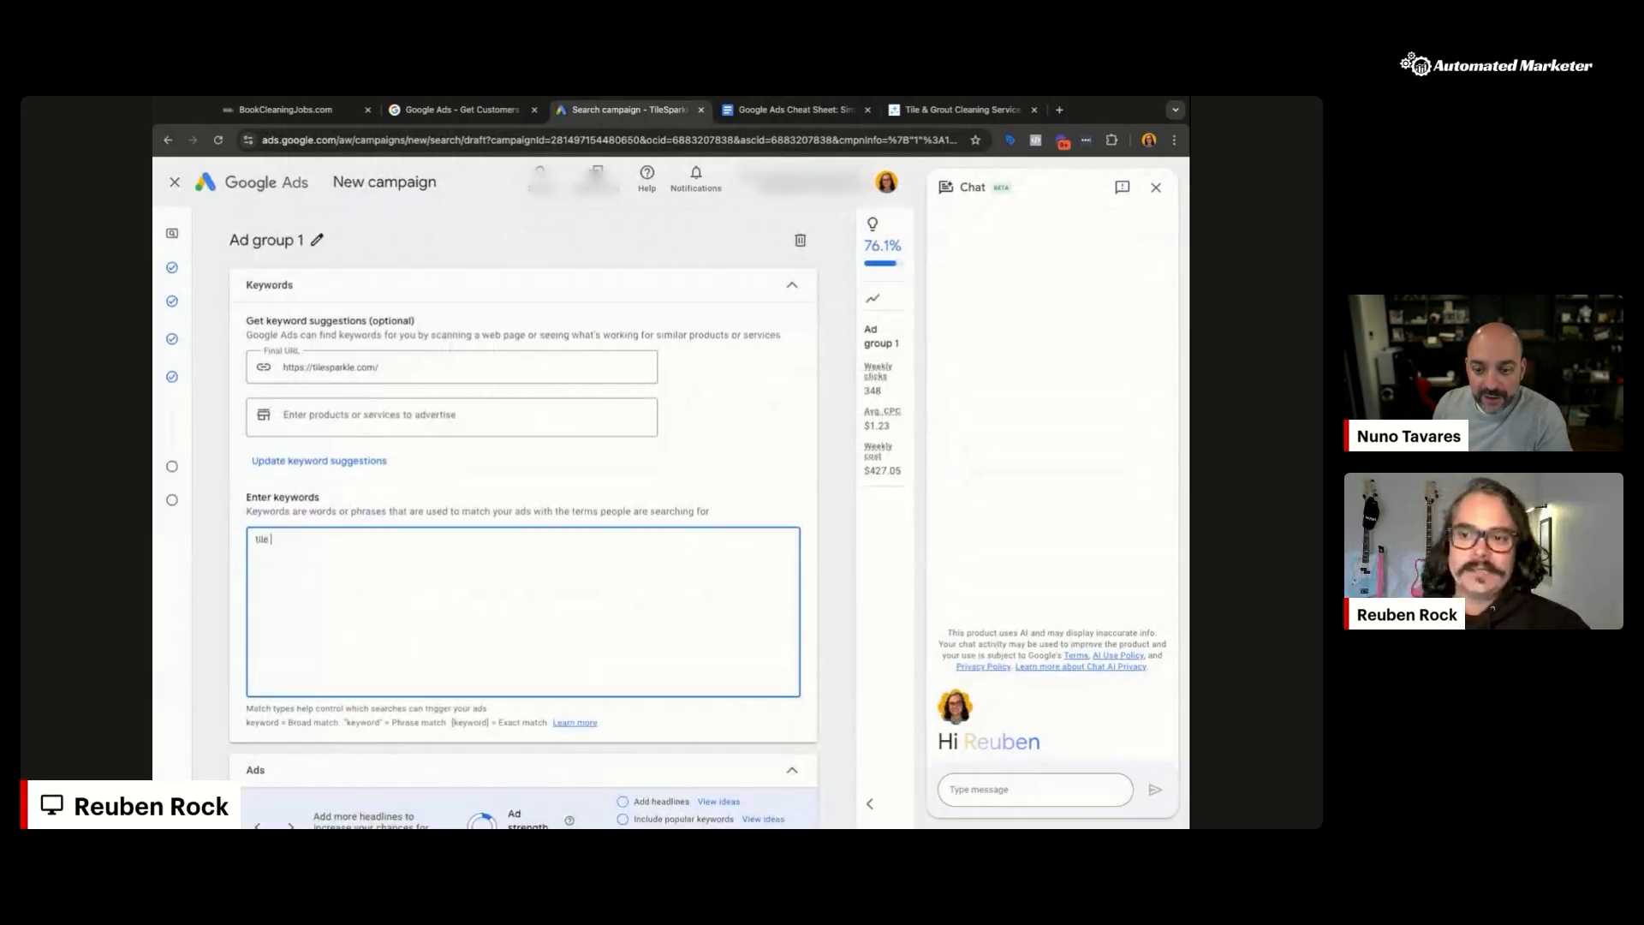
type("near me")
key("Return")
type("tile cleaning service &")
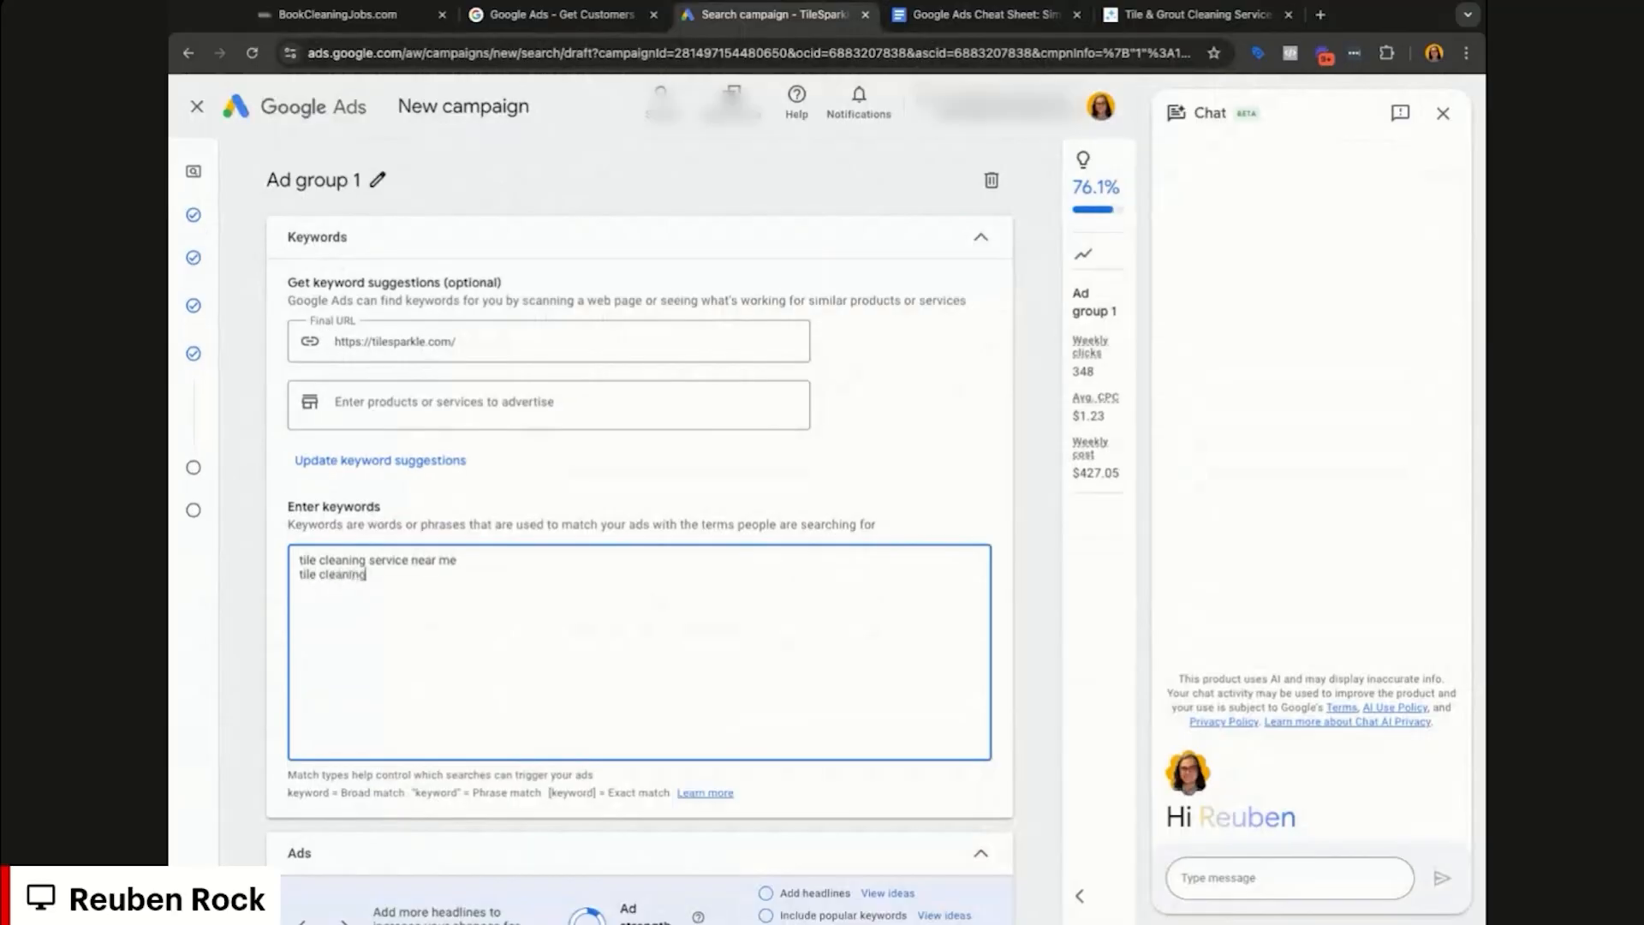
type("eattle")
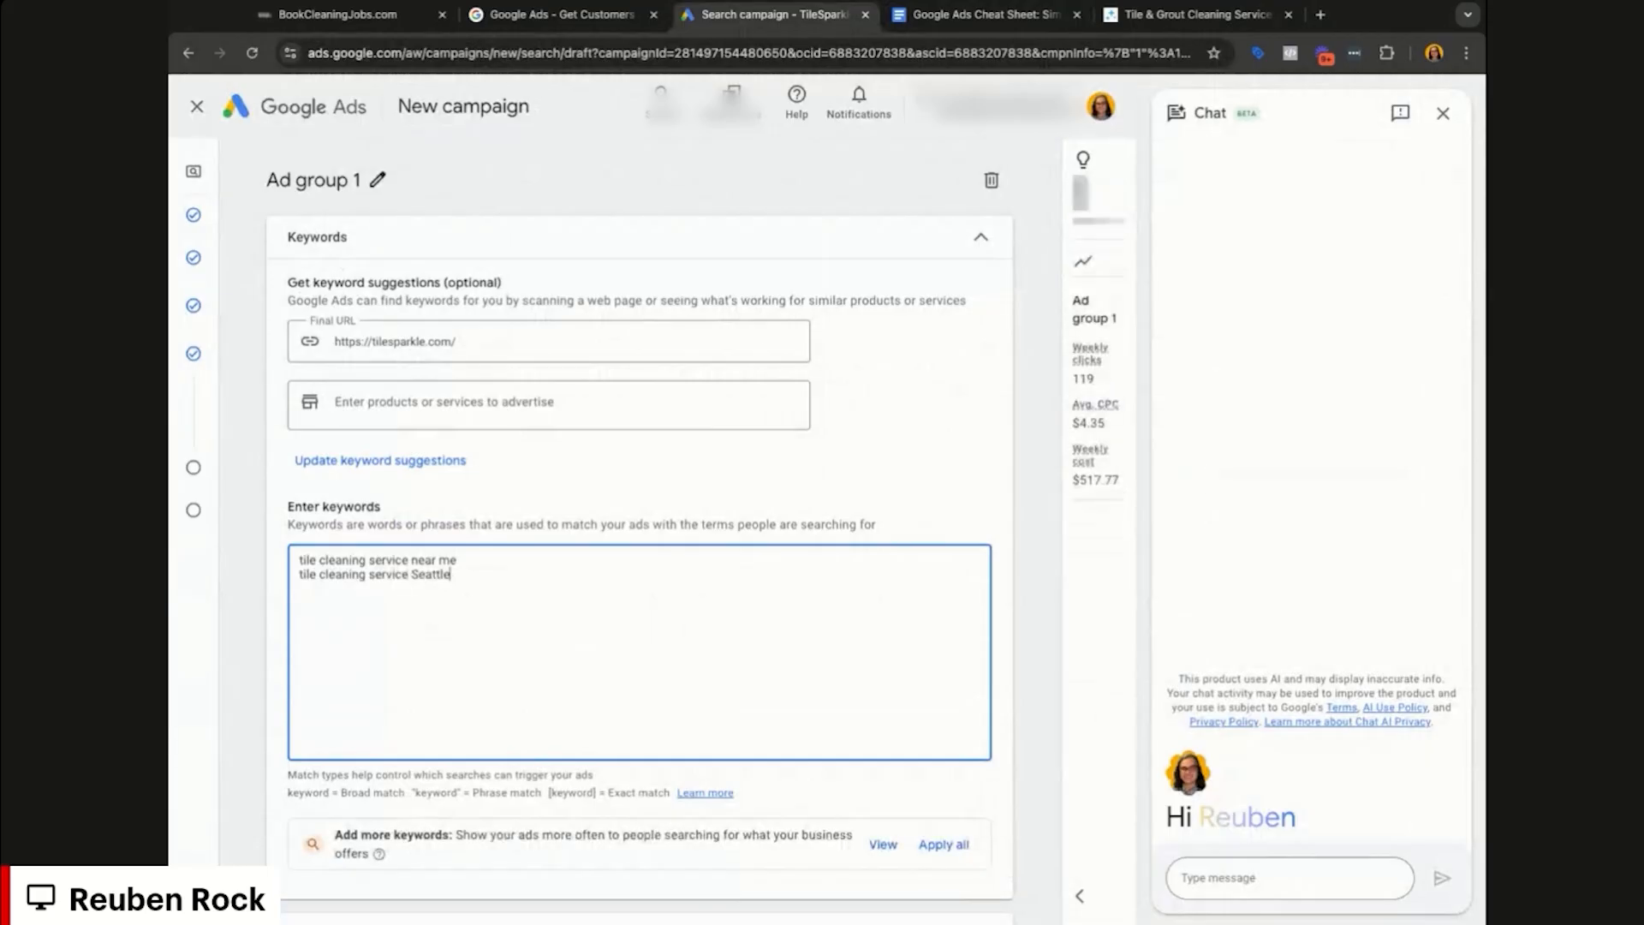
type("tile cleaning Bellevue")
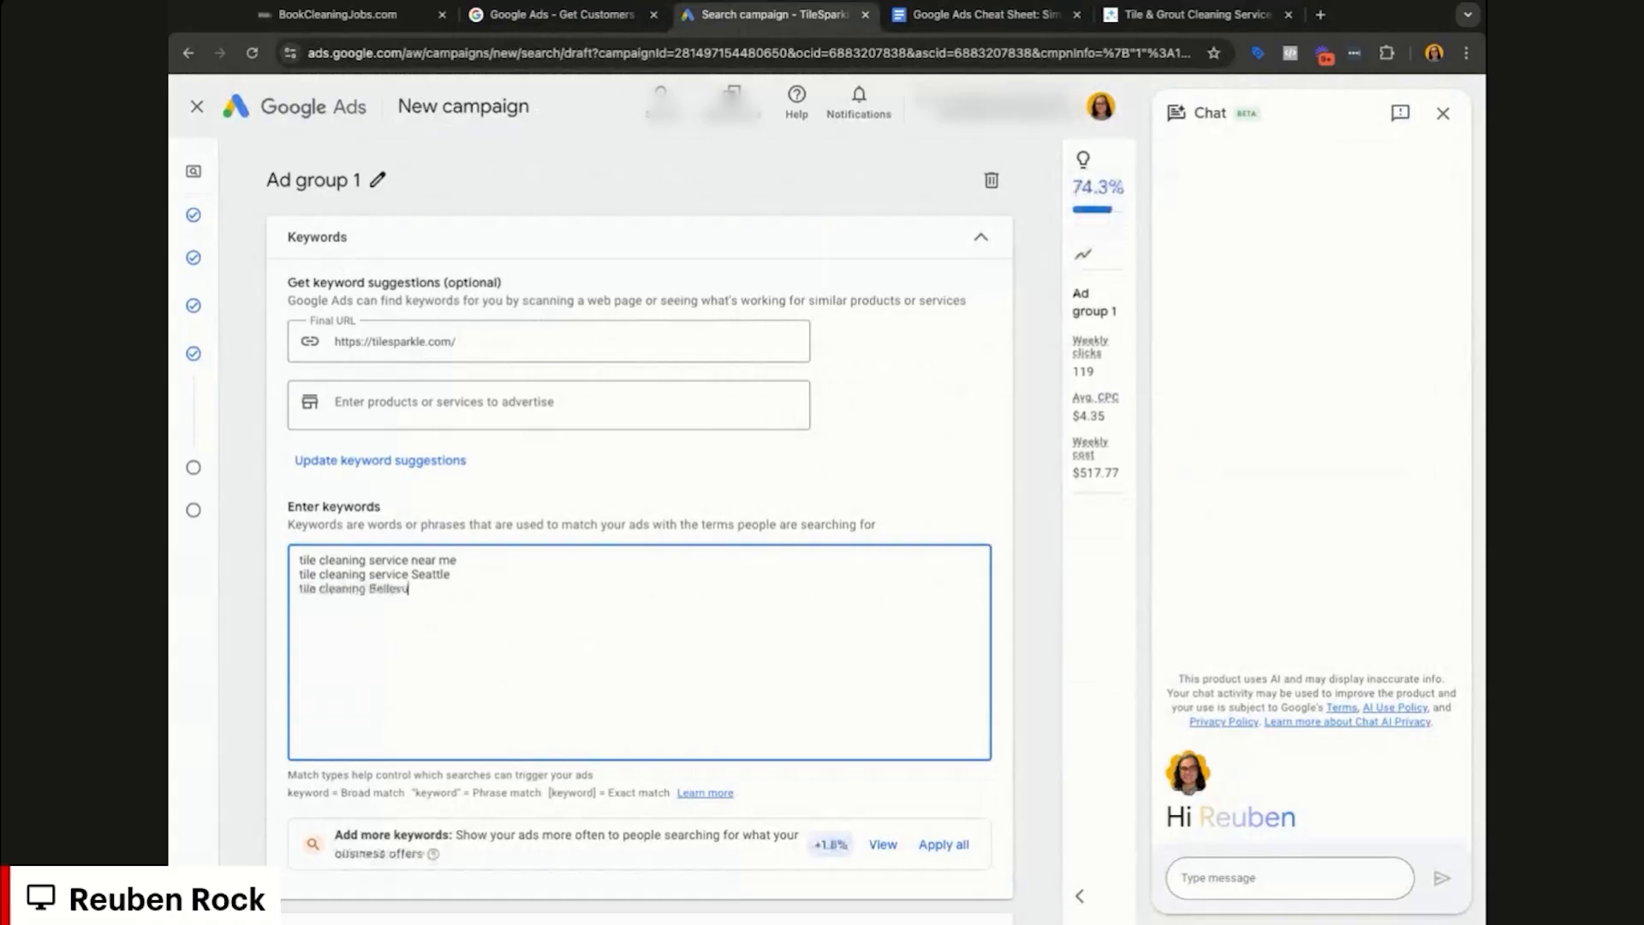
key("Return")
type("tile")
key("BackSpace")
key("BackSpace")
key("BackSpace")
key("BackSpace")
key("BackSpace")
key("BackSpace")
key("BackSpace")
key("BackSpace")
key("BackSpace")
key("BackSpace")
key("BackSpace")
key("BackSpace")
key("BackSpace")
key("BackSpace")
key("BackSpace")
key("BackSpace")
key("BackSpace")
key("BackSpace")
key("BackSpace")
key("BackSpace")
key("BackSpace")
key("BackSpace")
key("BackSpace")
key("BackSpace")
key("BackSpace")
key("BackSpace")
key("BackSpace")
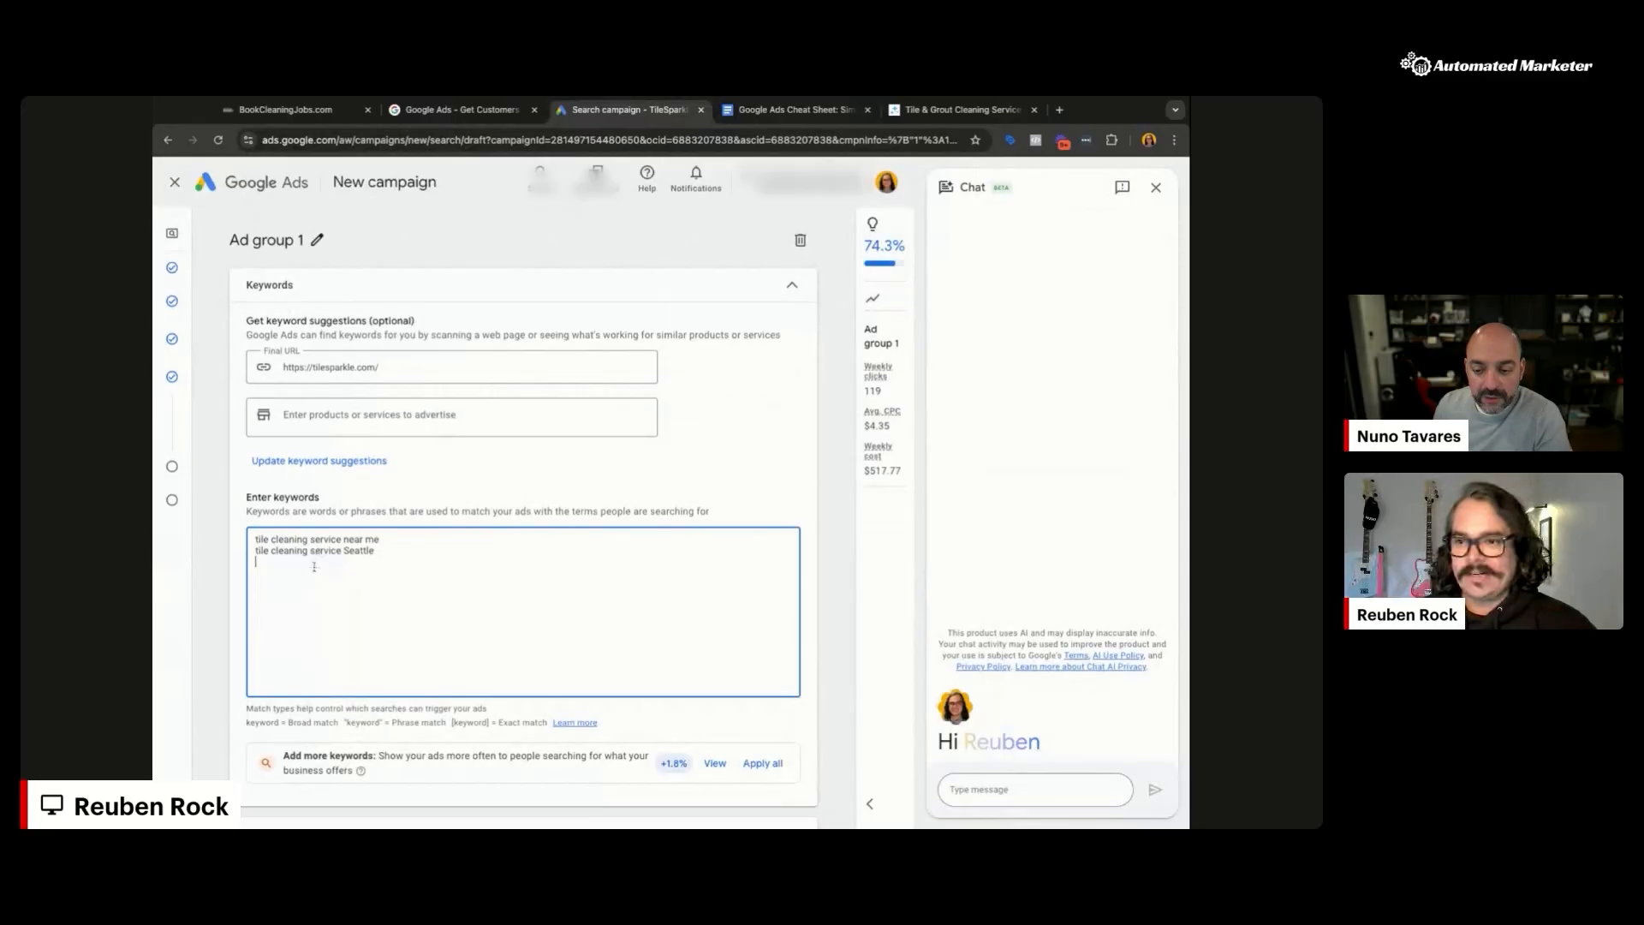
key("BackSpace")
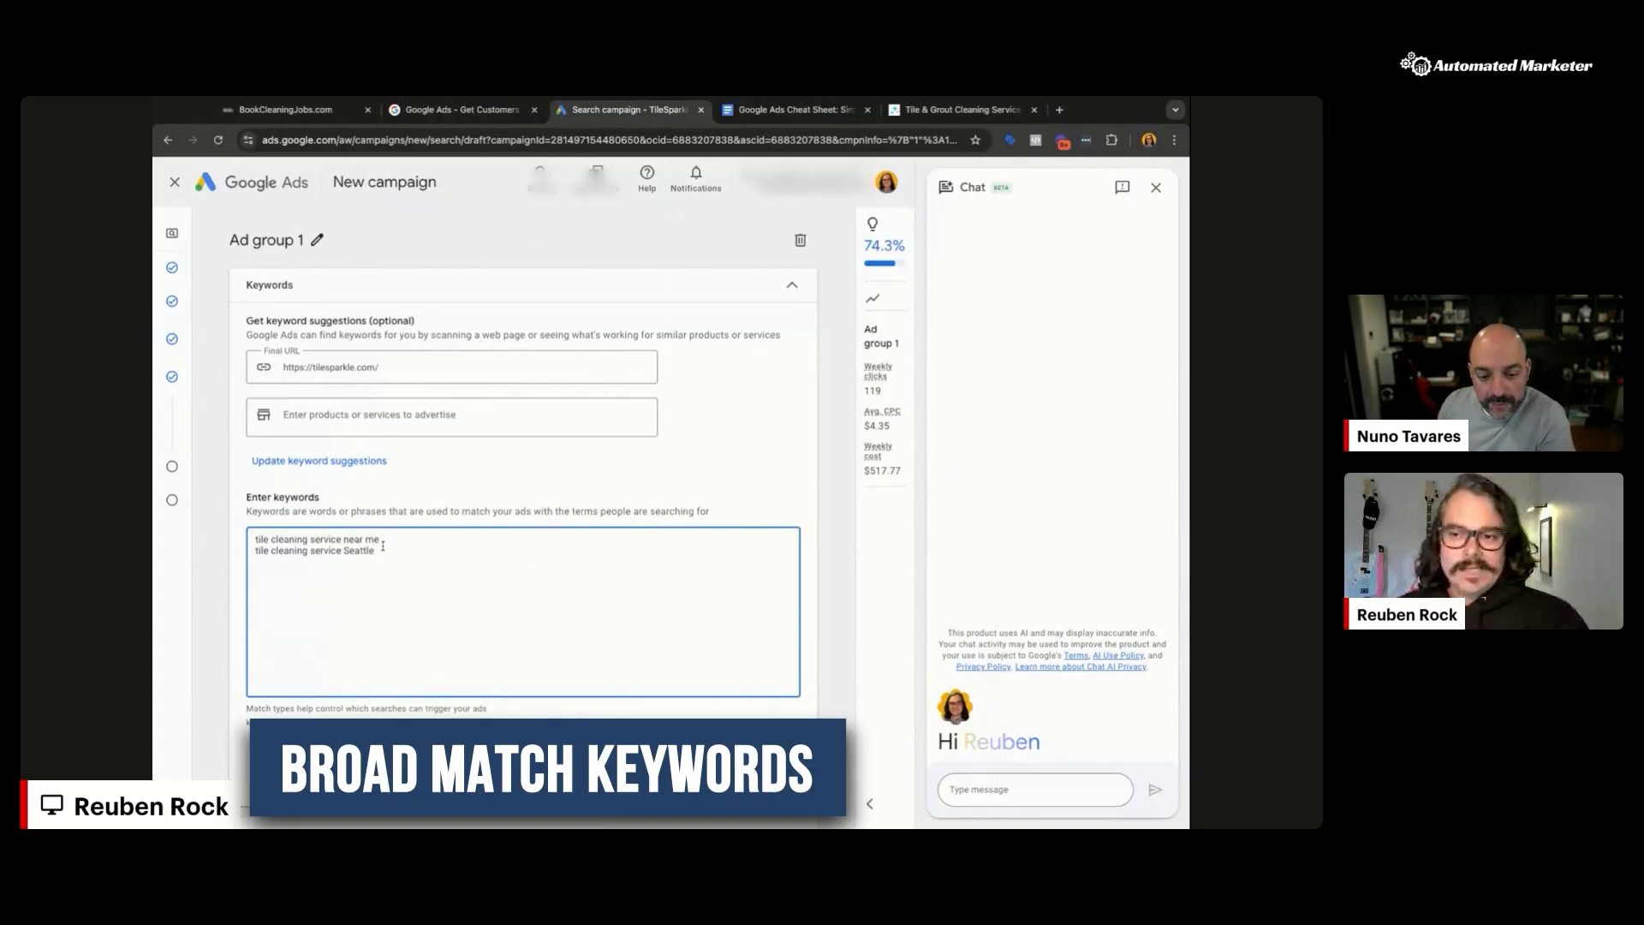
left_click_drag(381, 541, 254, 541)
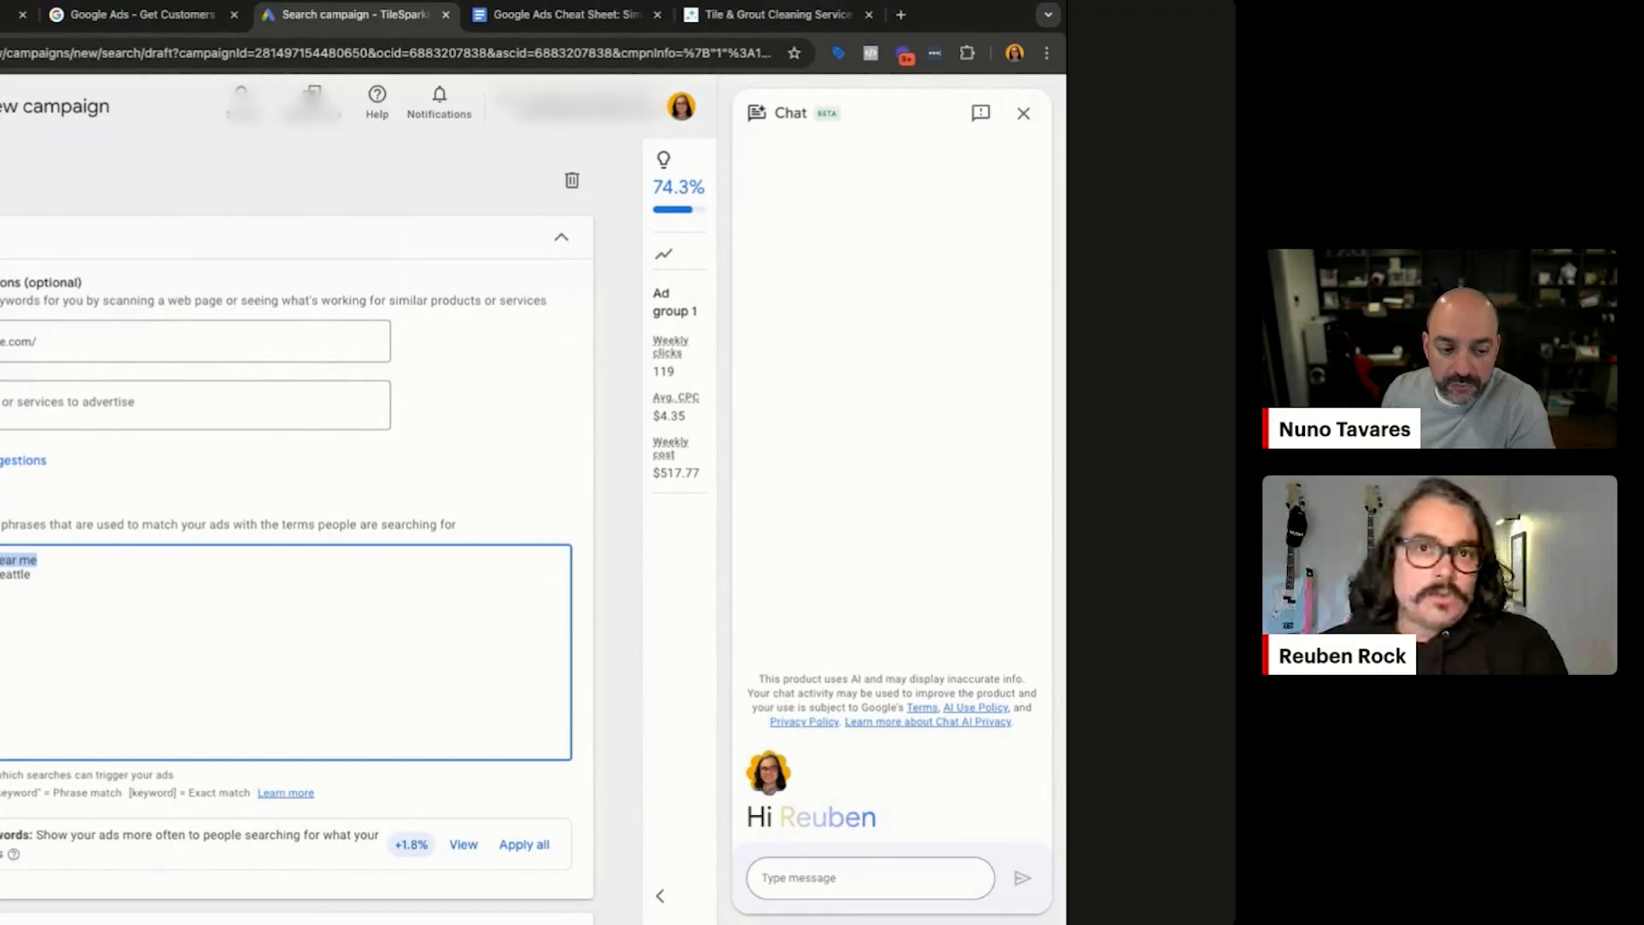
Step: Wrap both keywords in quotation marks to make them phrase match
left_click(36, 561)
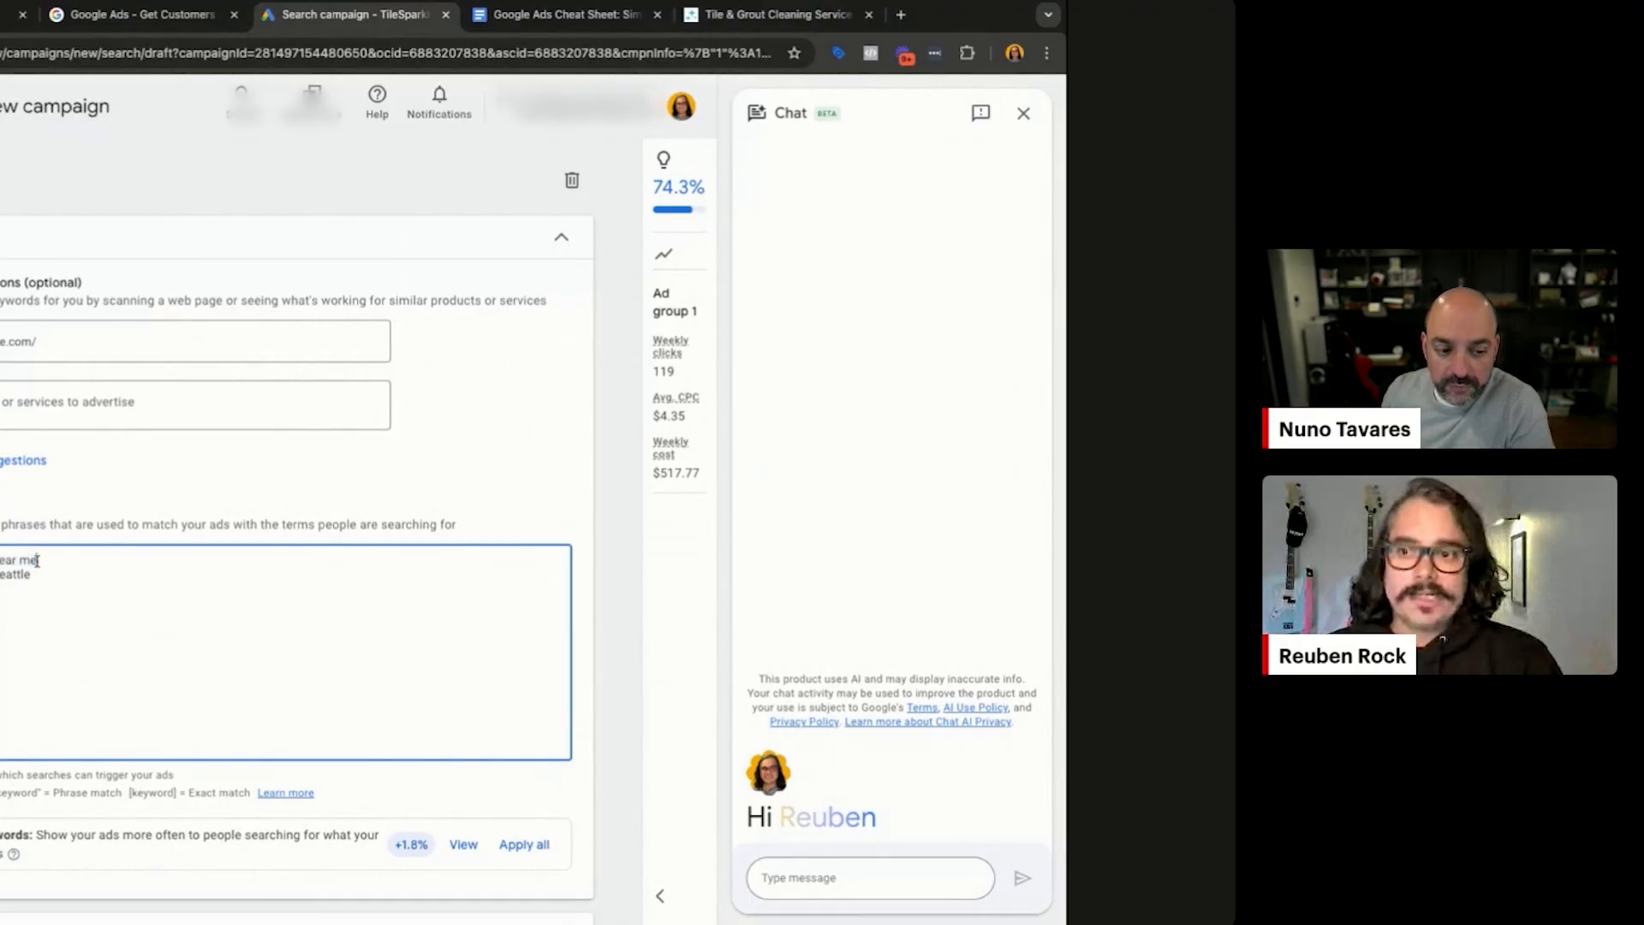
triple_click(37, 561)
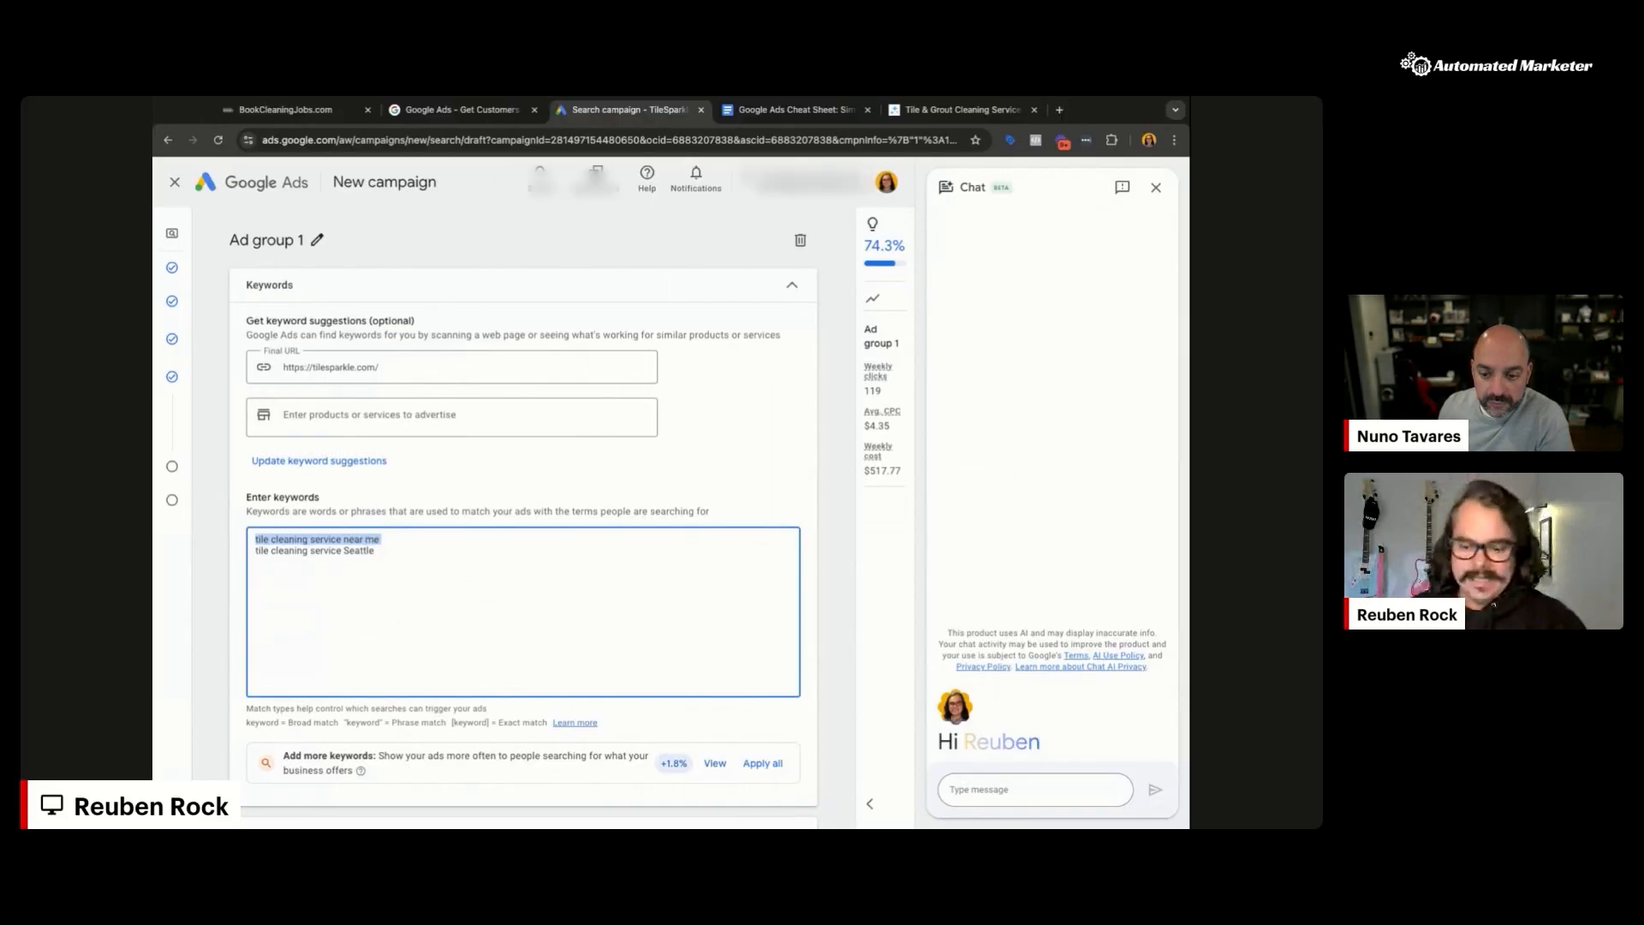
key("super+a")
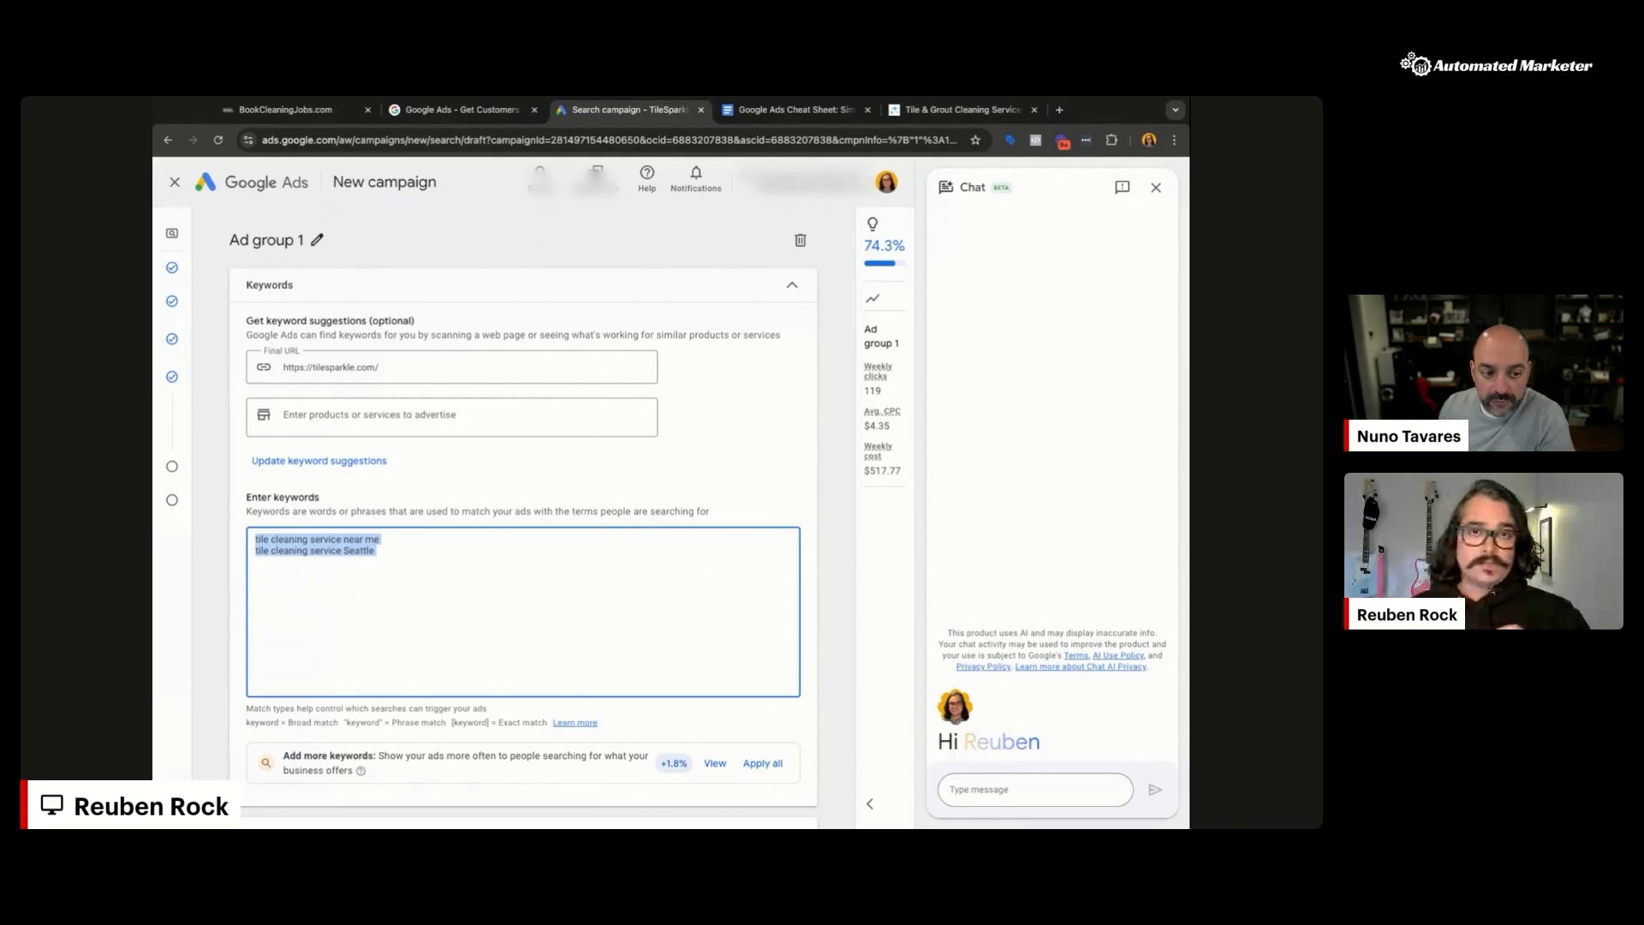
left_click(383, 552)
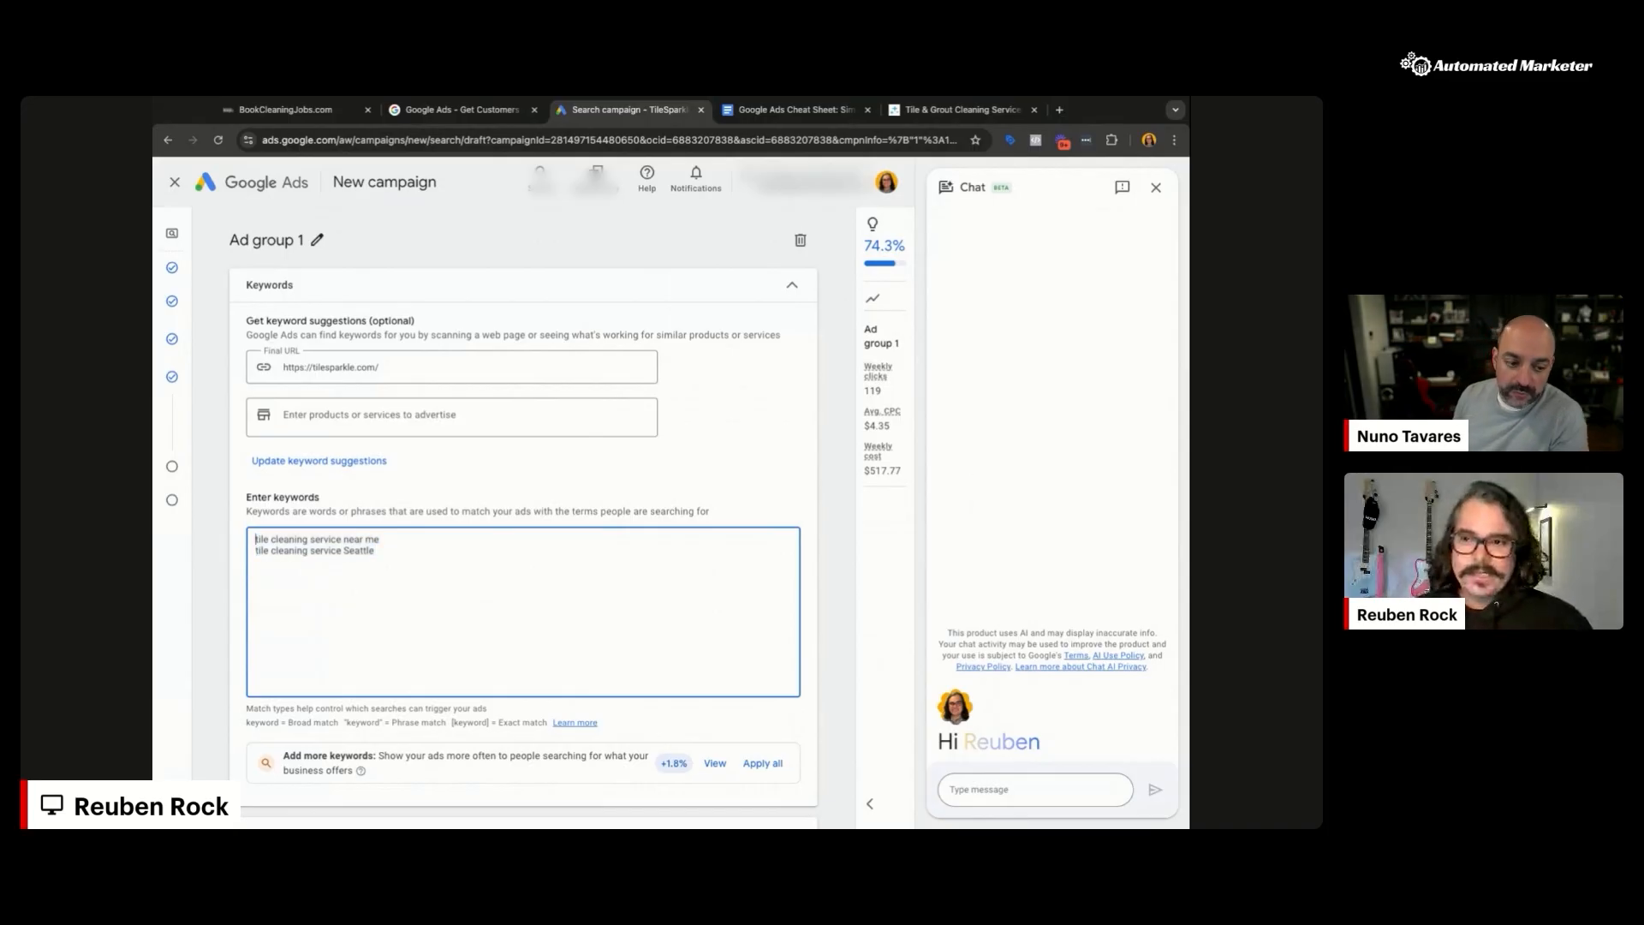
type("\"")
left_click(379, 539)
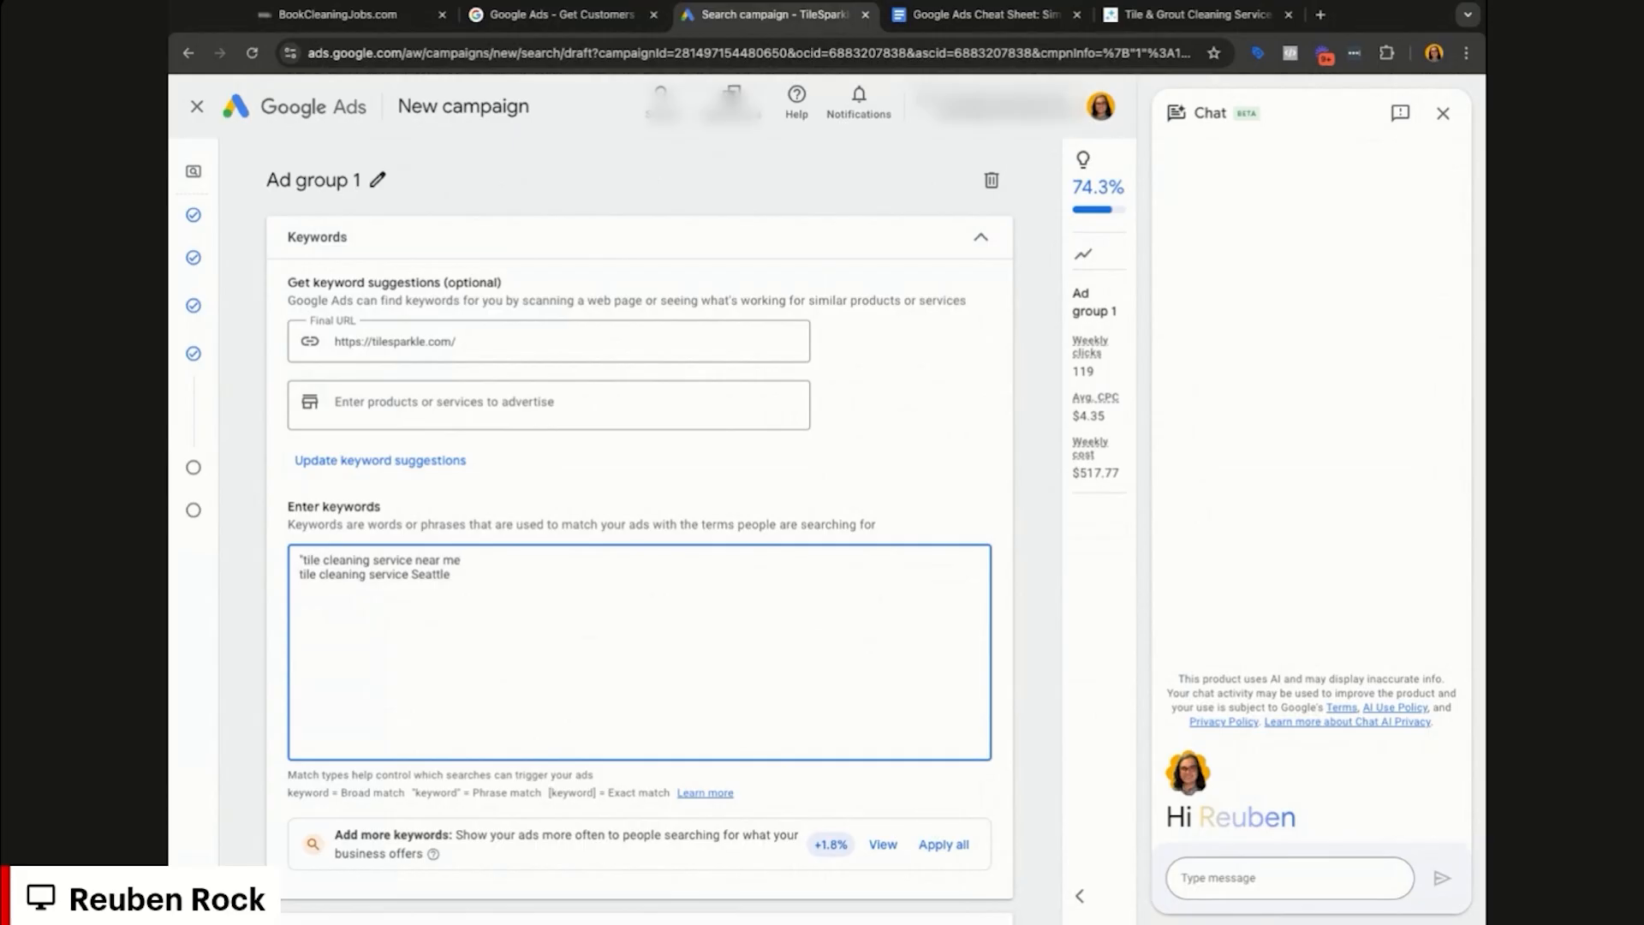
type("\"")
left_click(454, 574)
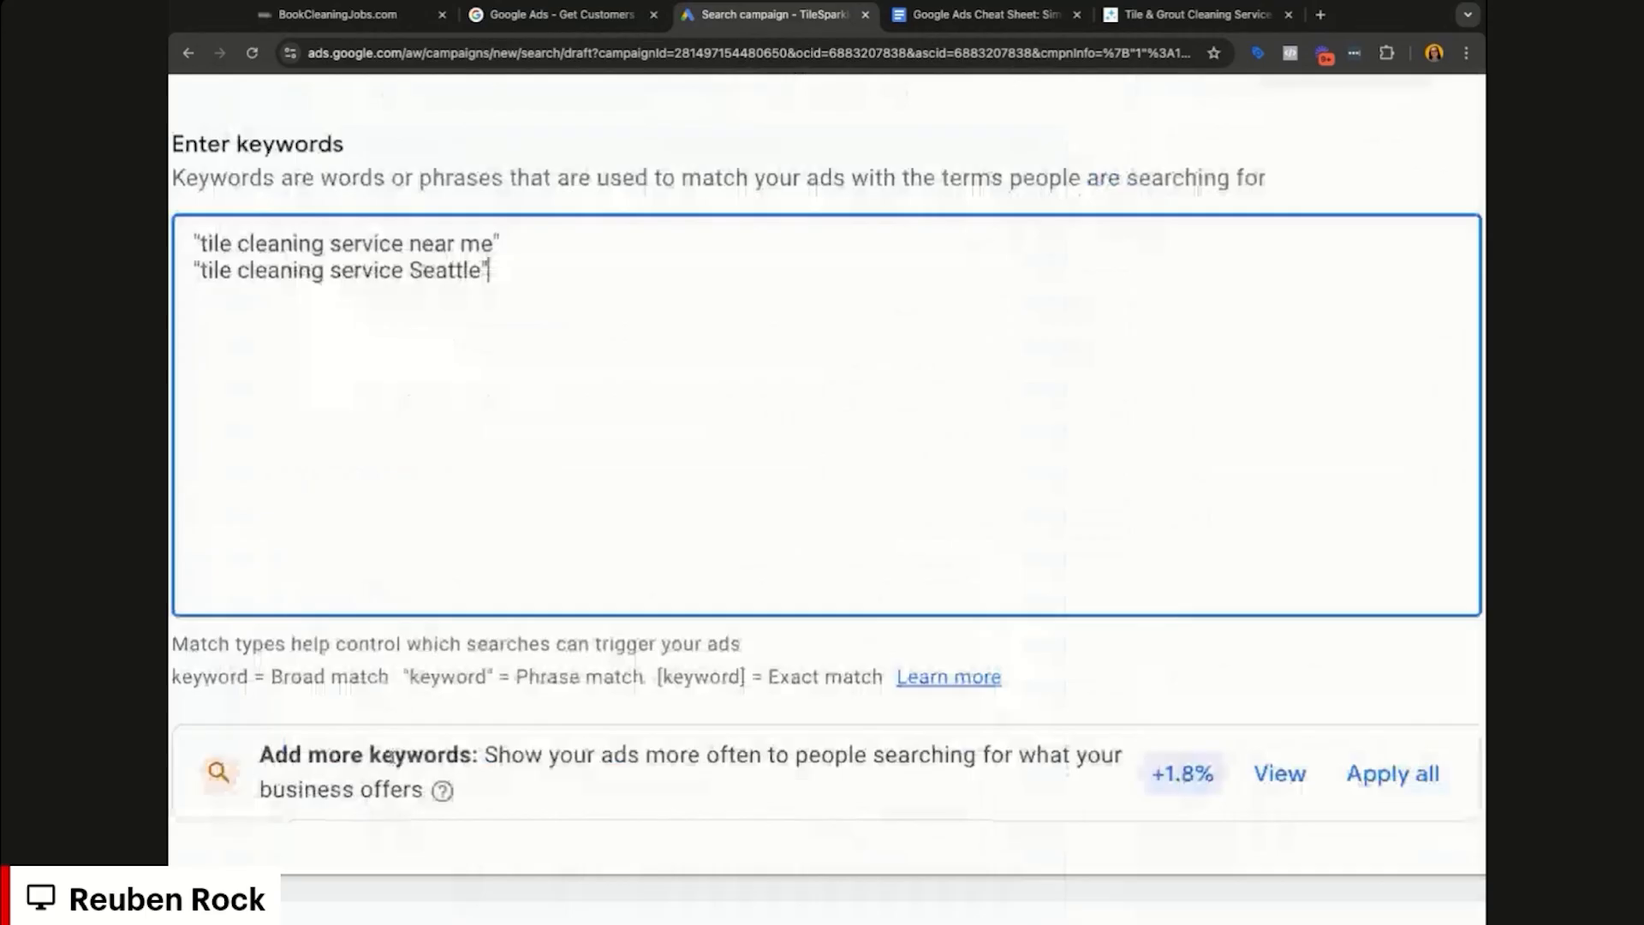
left_click(280, 673)
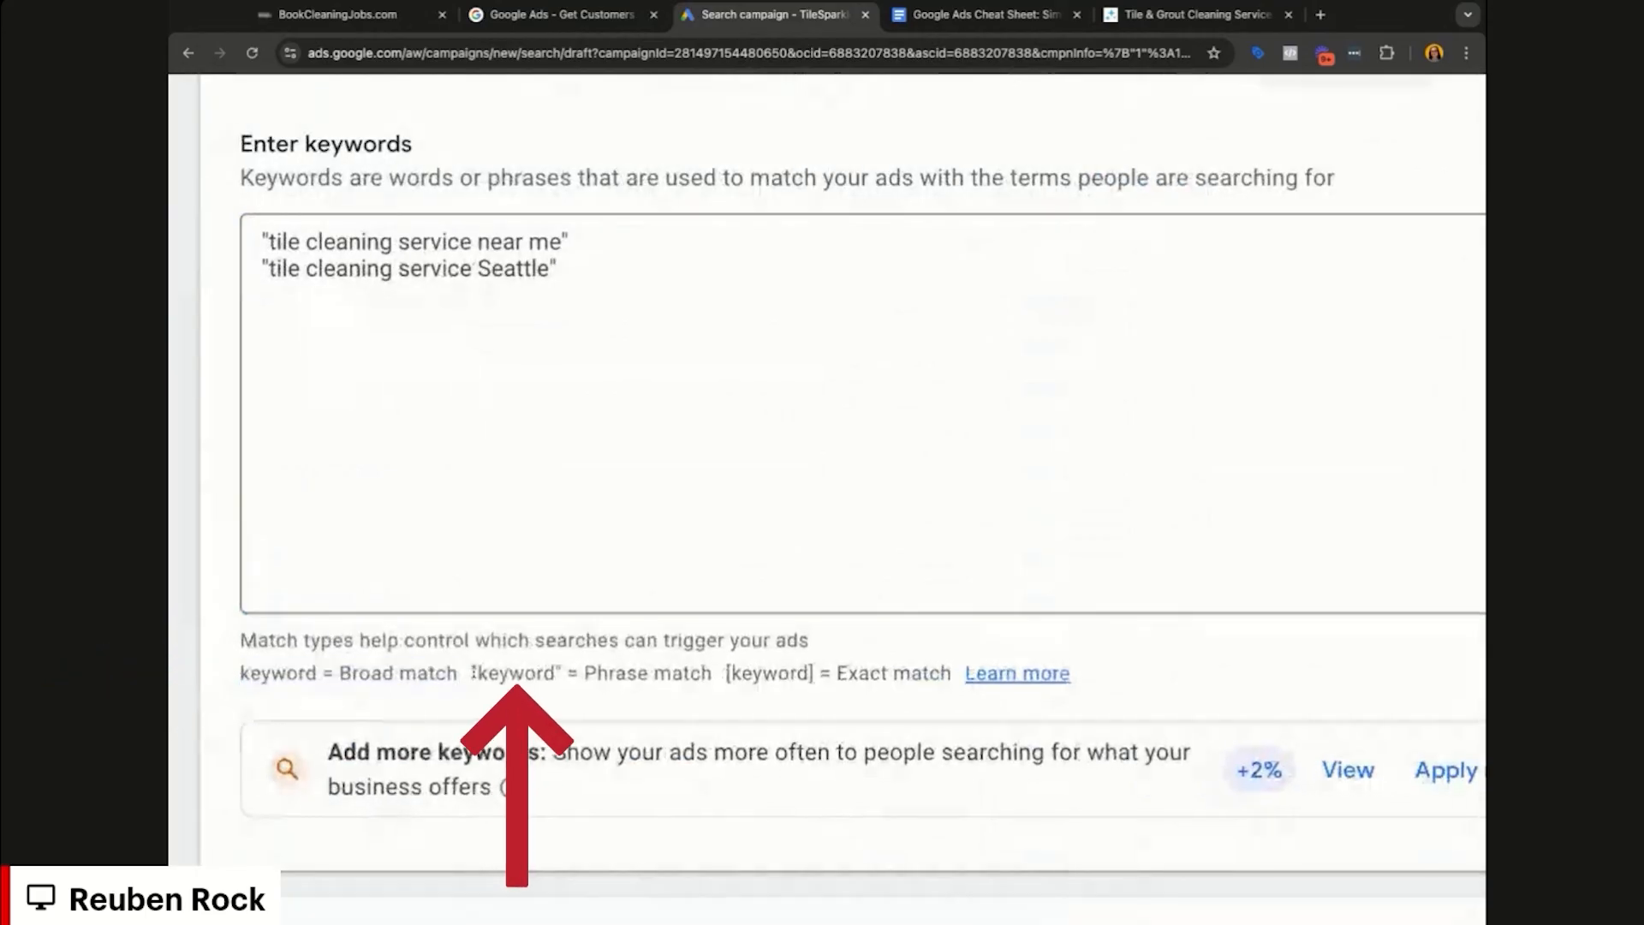
Step: Highlight the phrase-match notation example and go back to editing the keywords
left_click_drag(473, 672, 713, 673)
scroll(771, 665, "up", 1)
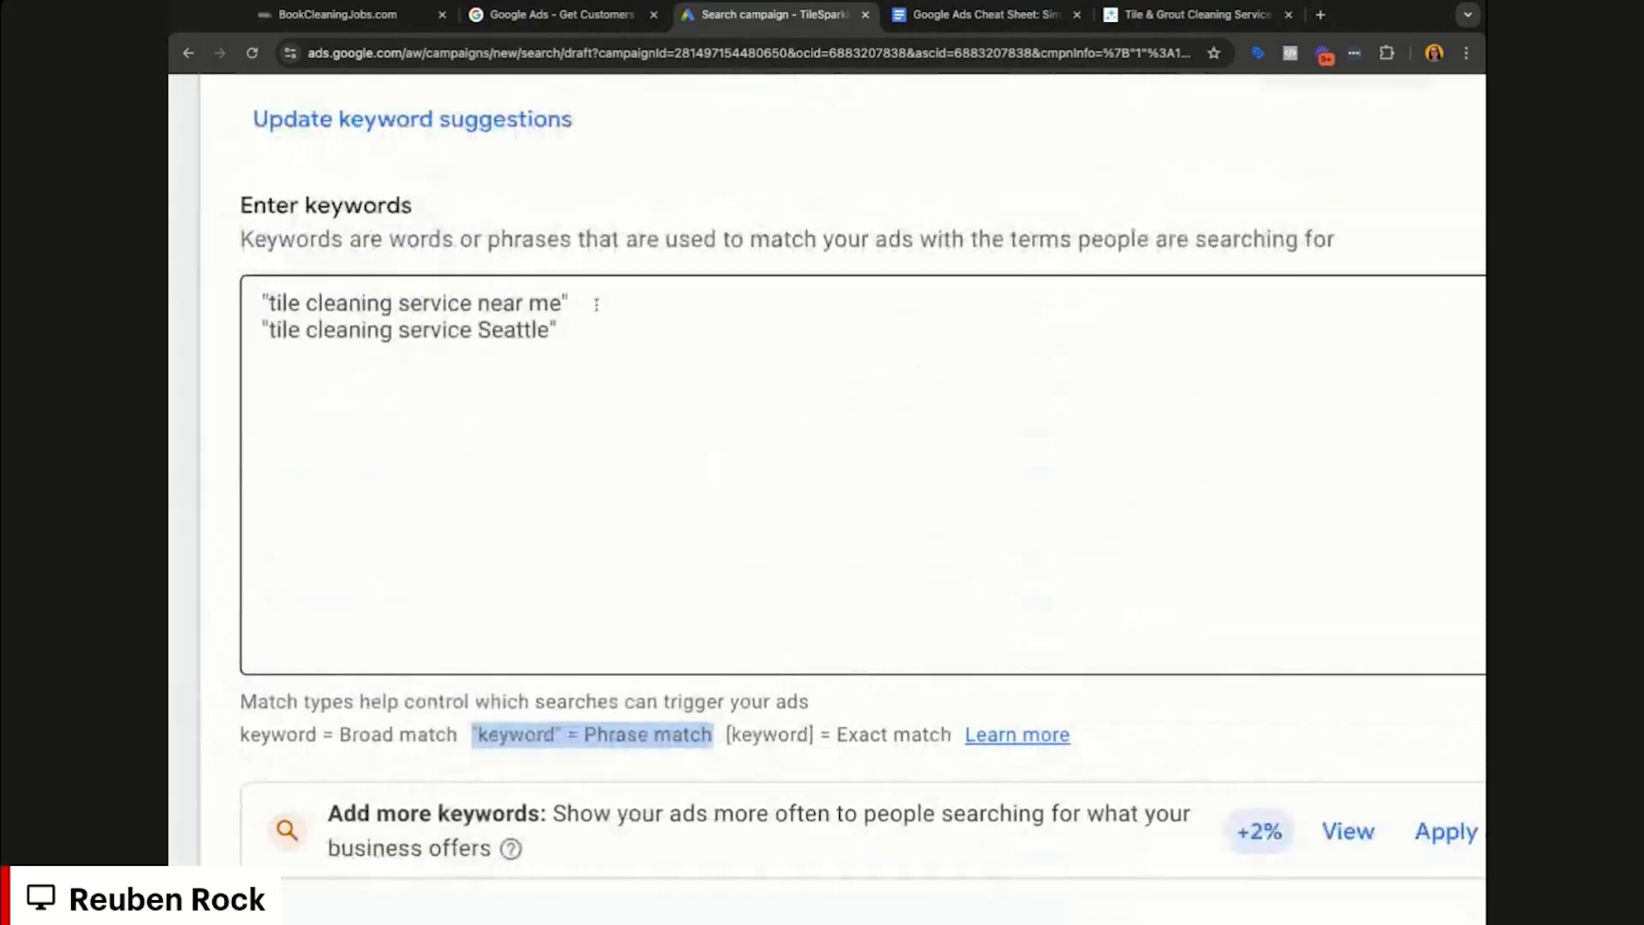
left_click(596, 305)
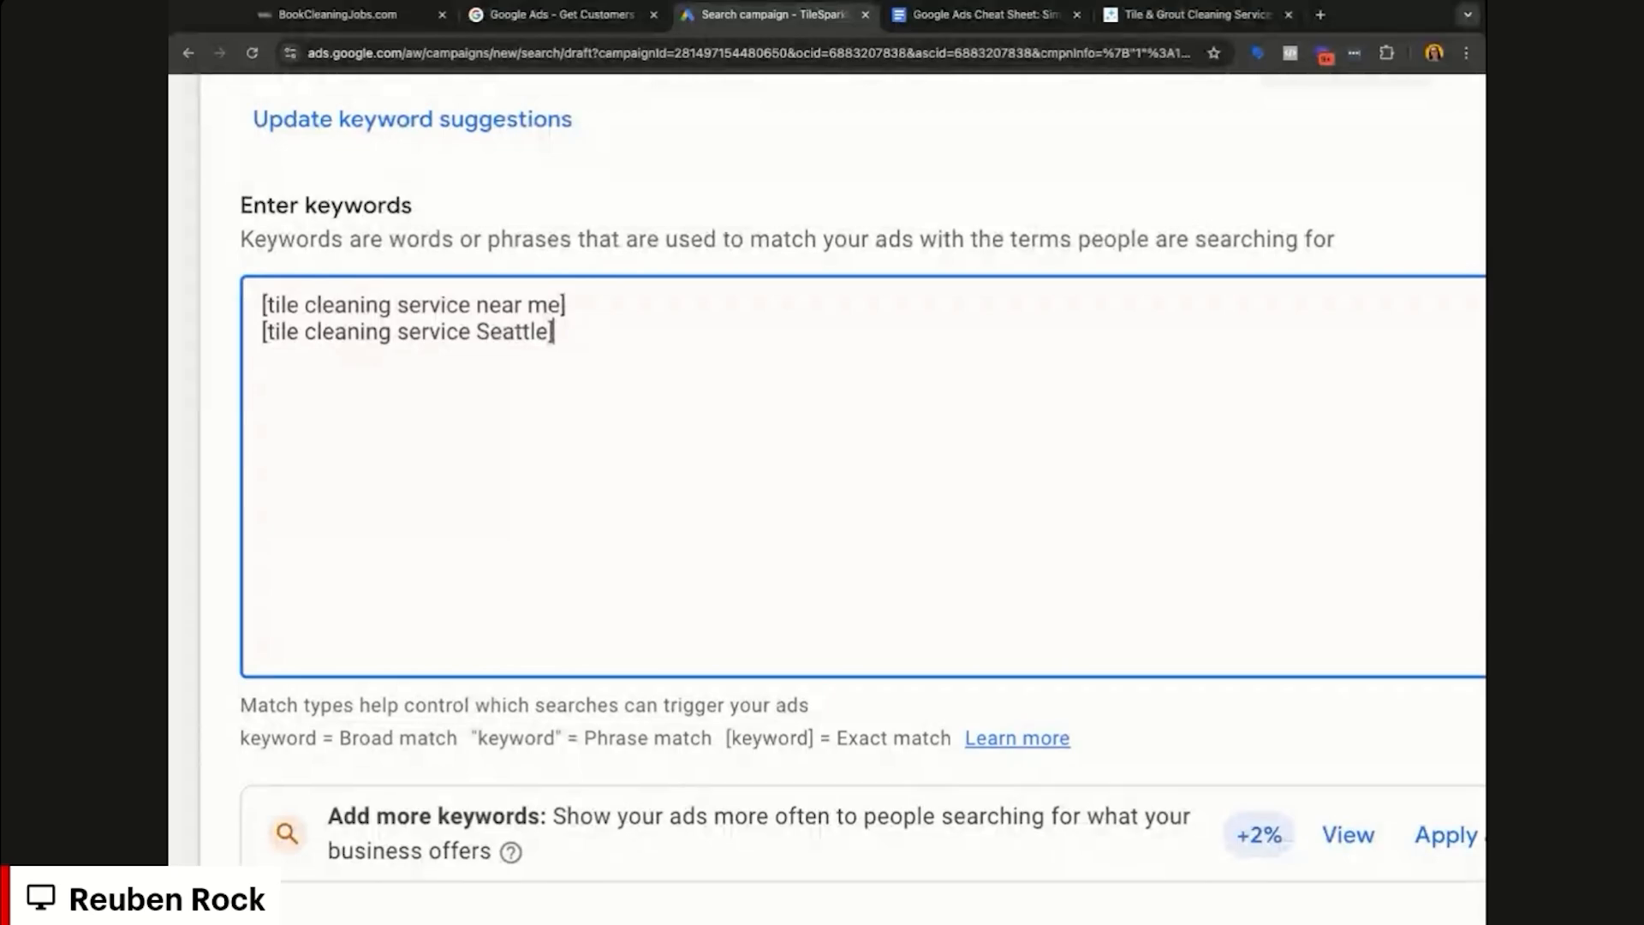
Step: Paste copies of the two keywords and change their closing brackets to double quotes
type("[tile cleaning service near me] [tile cleaning service Seattle]")
left_click(609, 353)
key("BackSpace")
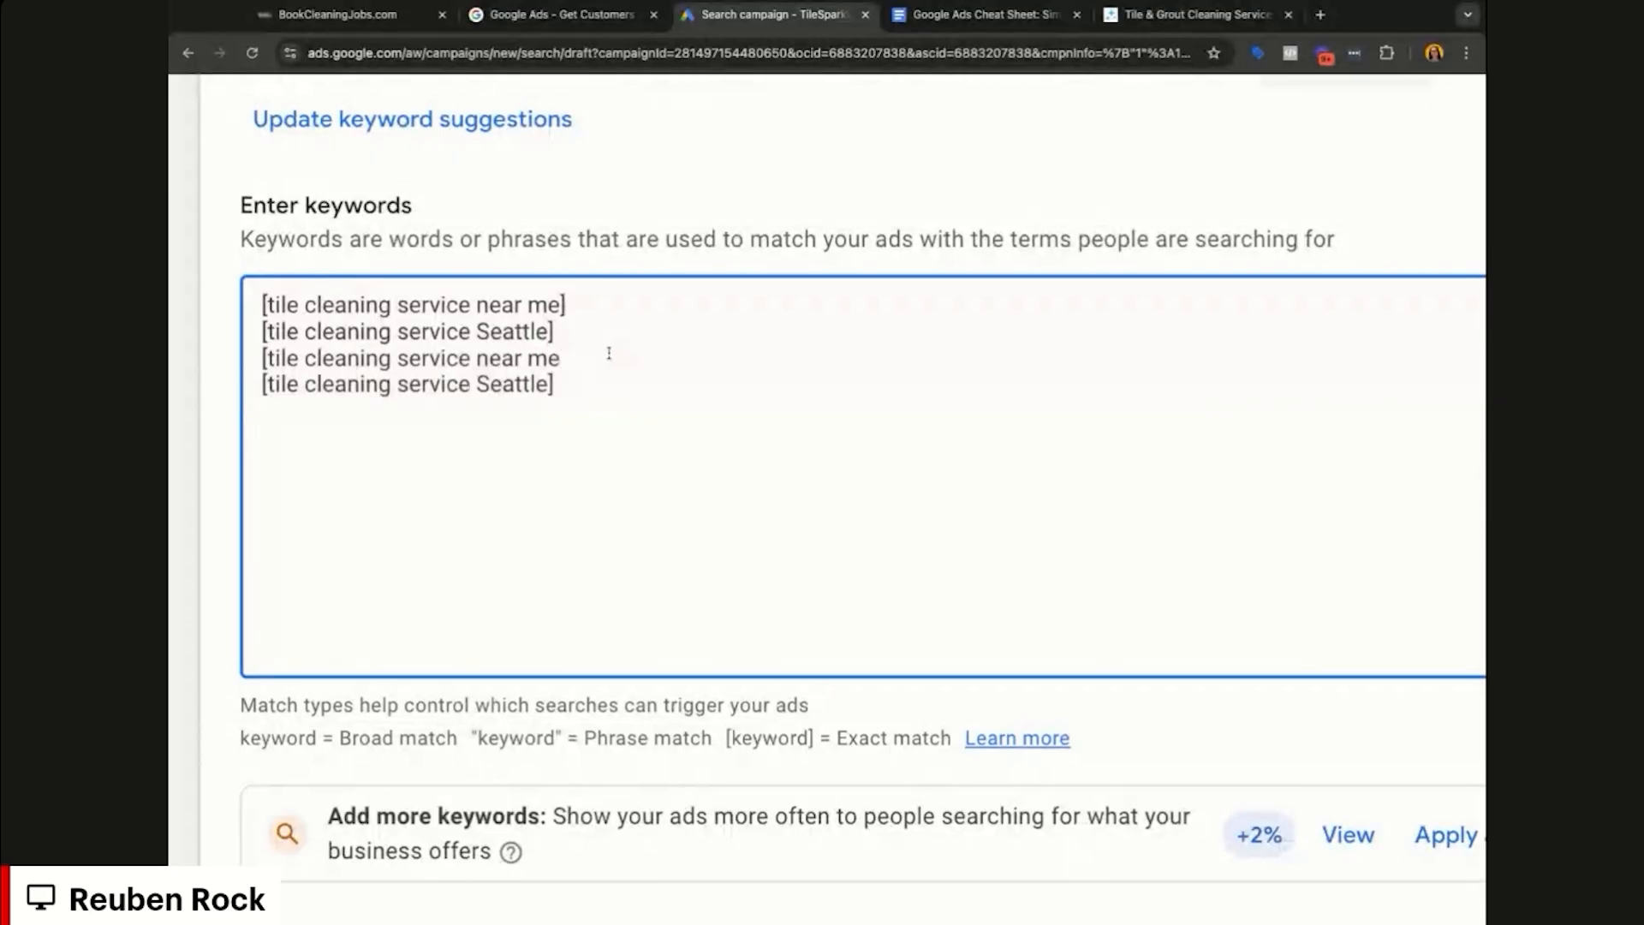
type("\"")
key("Down")
key("BackSpace")
type("\"")
Step: Change the opening brackets of keywords 3 and 4 to double quotes
key("Up")
key("Home")
key("Delete")
type("\"")
key("Down")
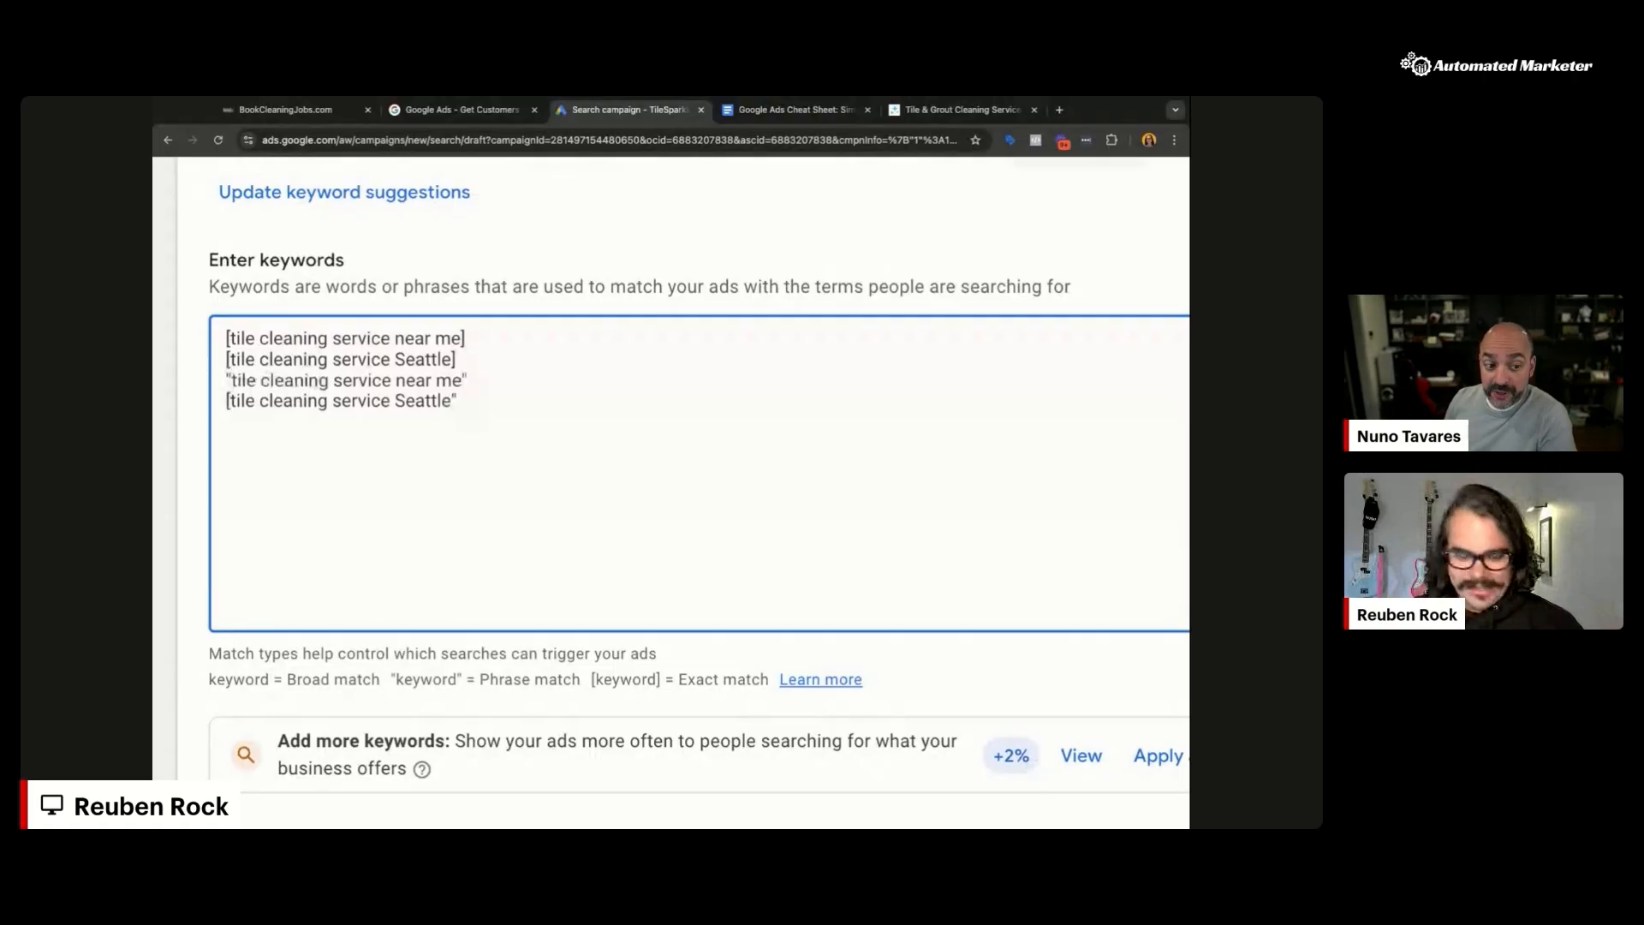
key("Delete")
type("\"")
key("End")
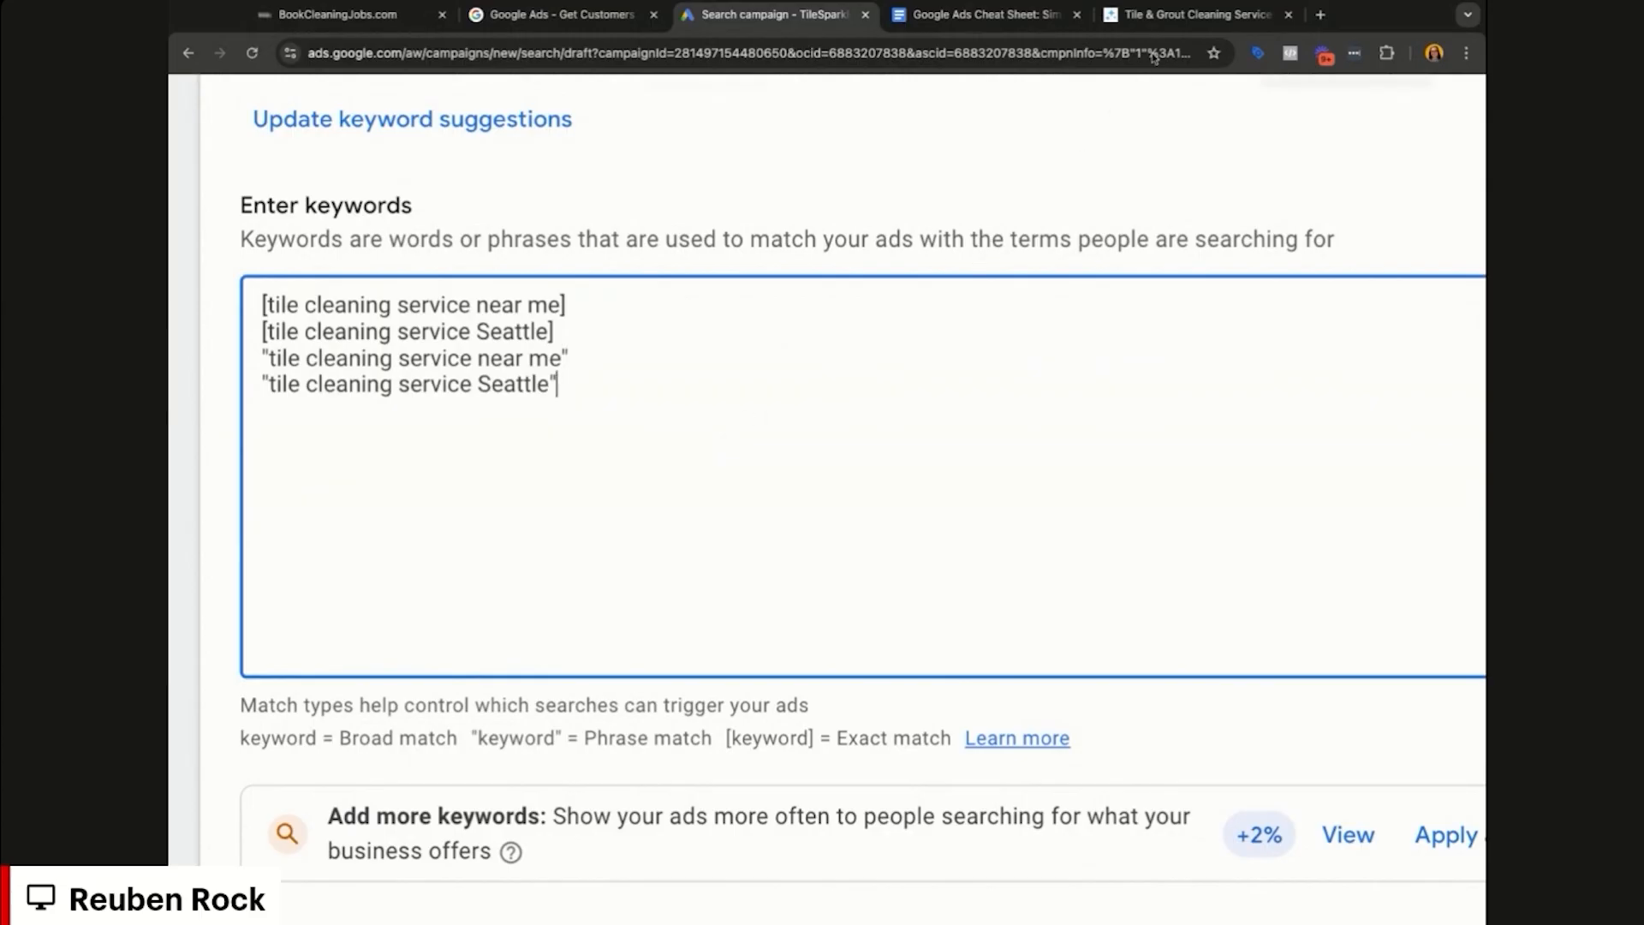
Step: Bring up the top of TileSparkle's '5-Star Rated Tile & Grout Cleaning Service in Seattle' page
left_click(1175, 26)
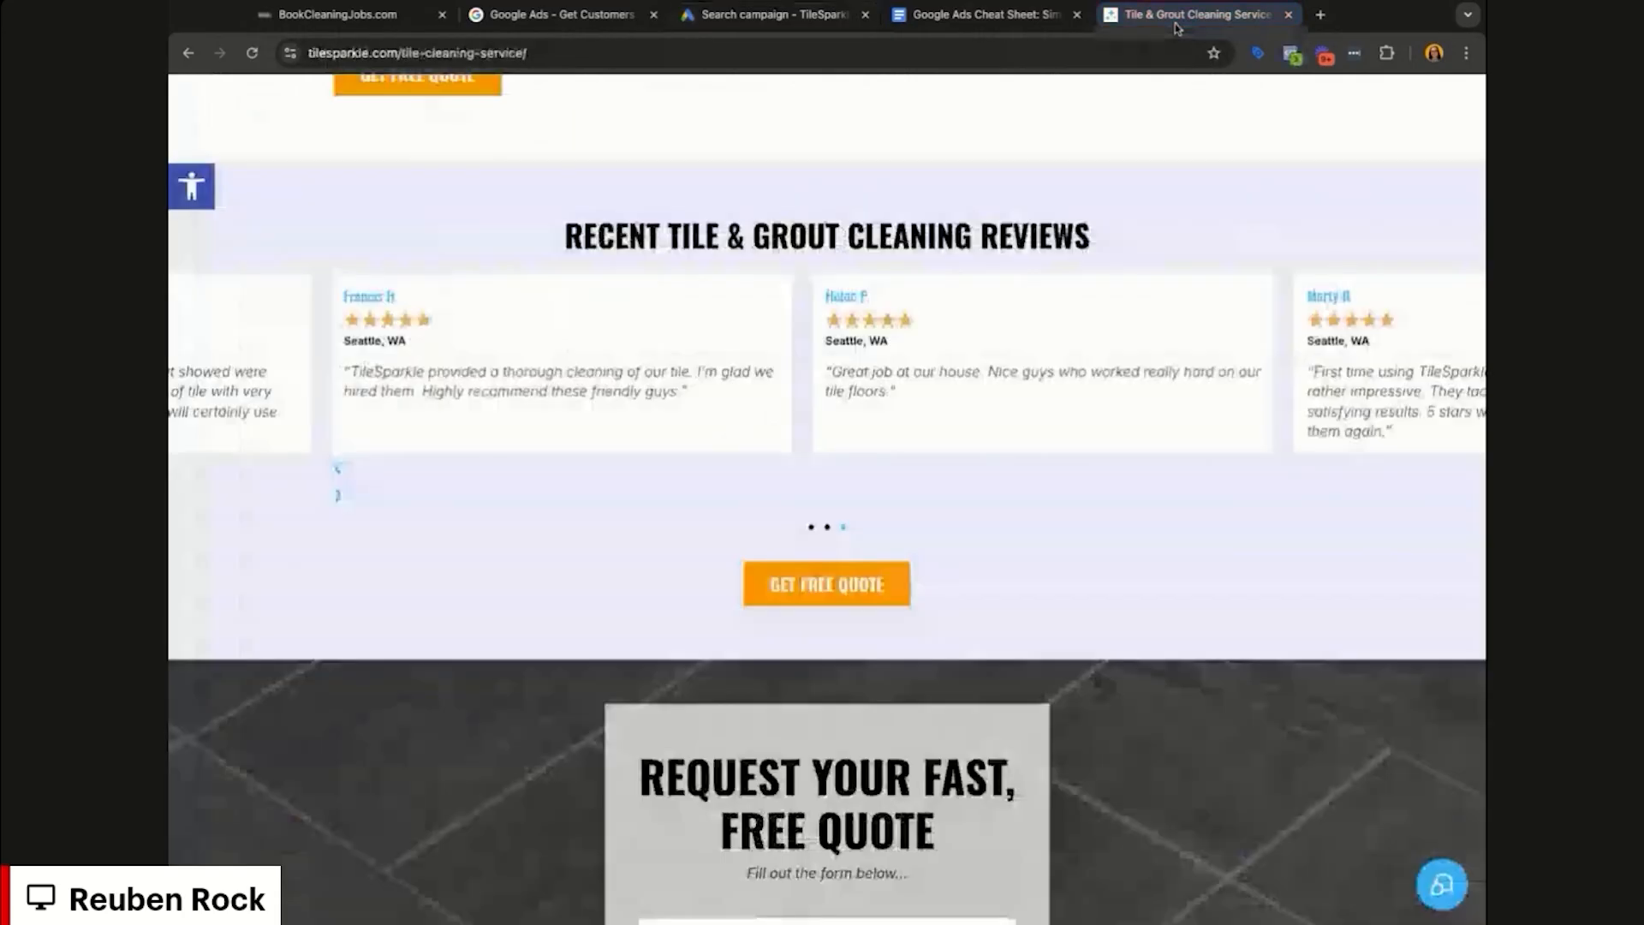
scroll(875, 285, "up", 15)
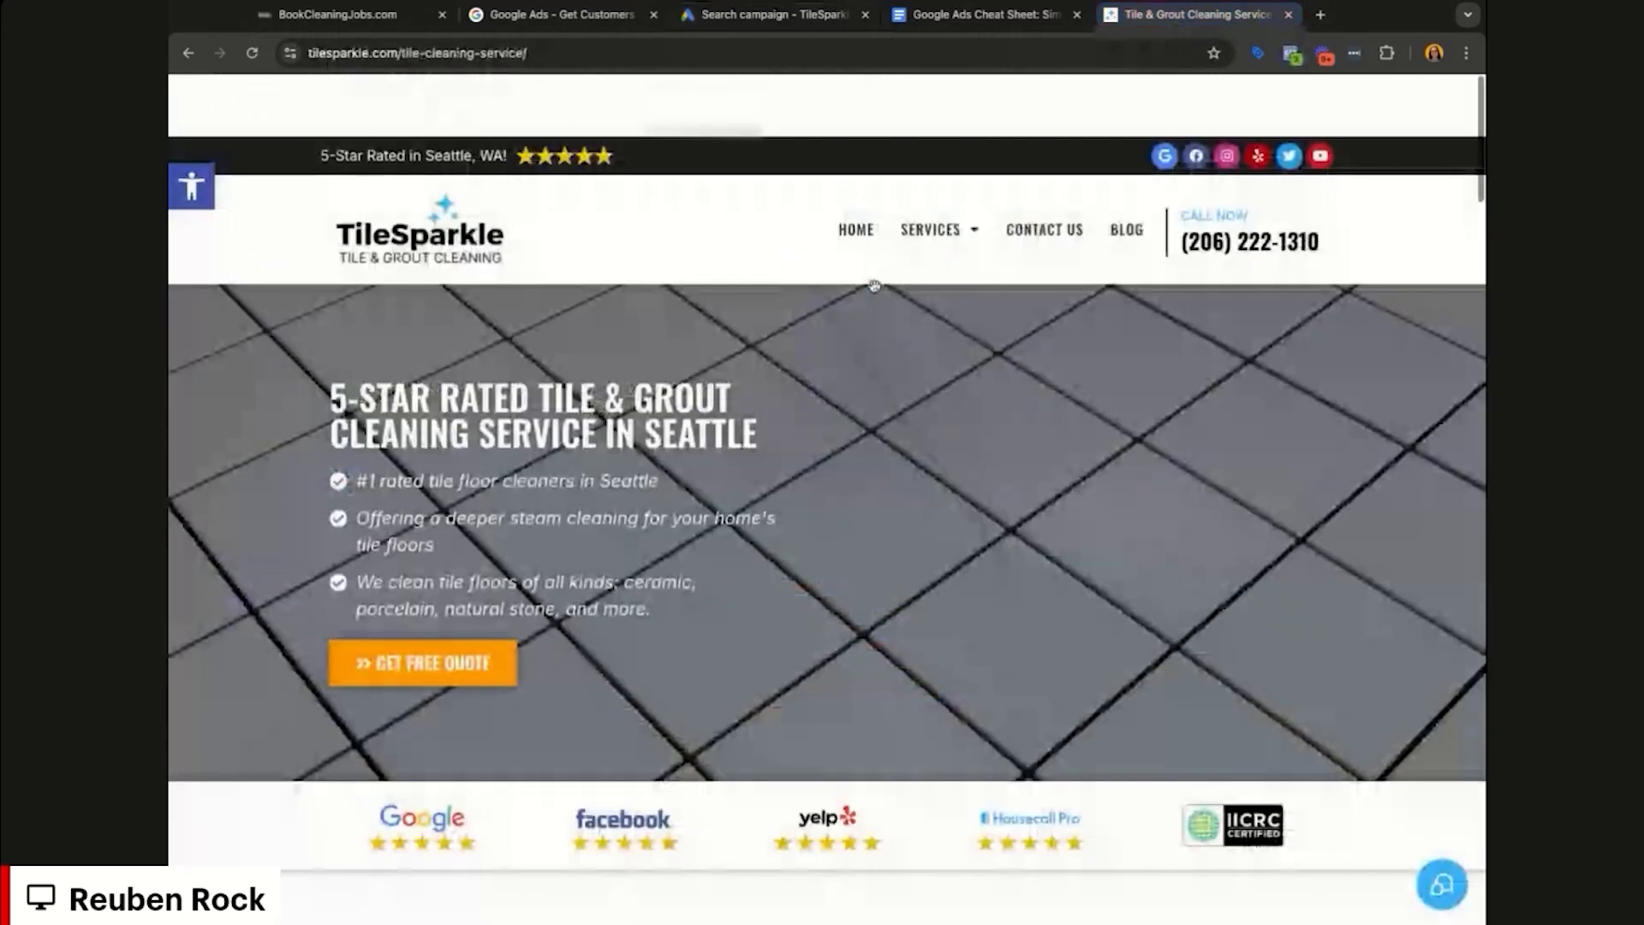
scroll(920, 609, "down", 1)
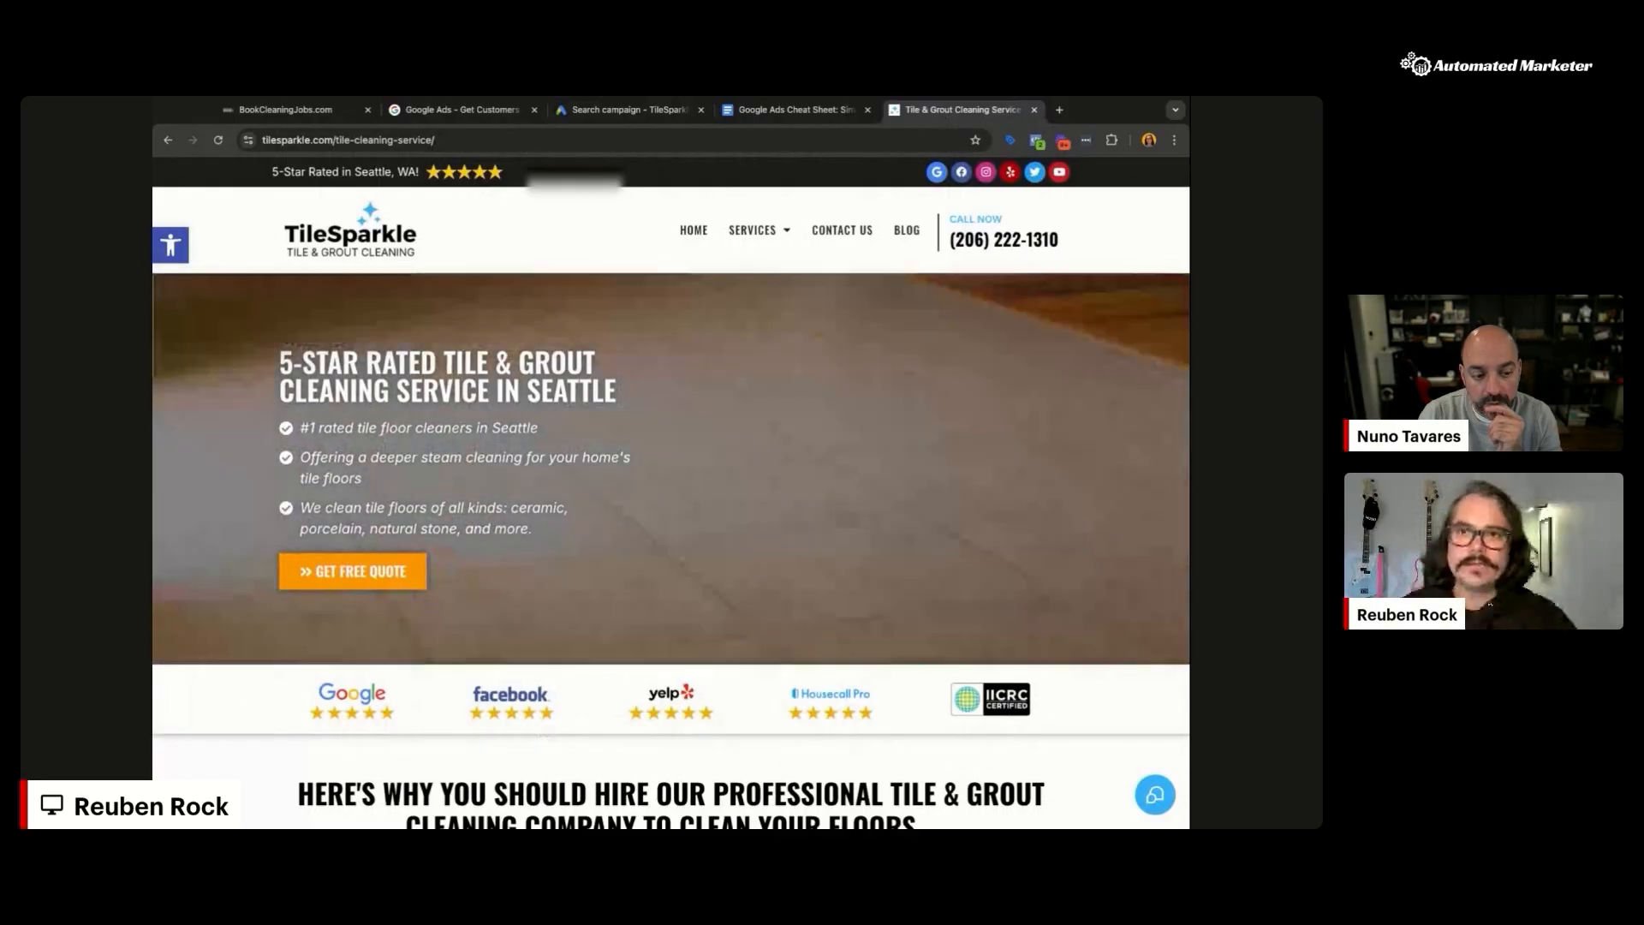
Step: Back in the campaign draft, paste more phrase- and exact-match keywords after the last keyword
left_click(629, 110)
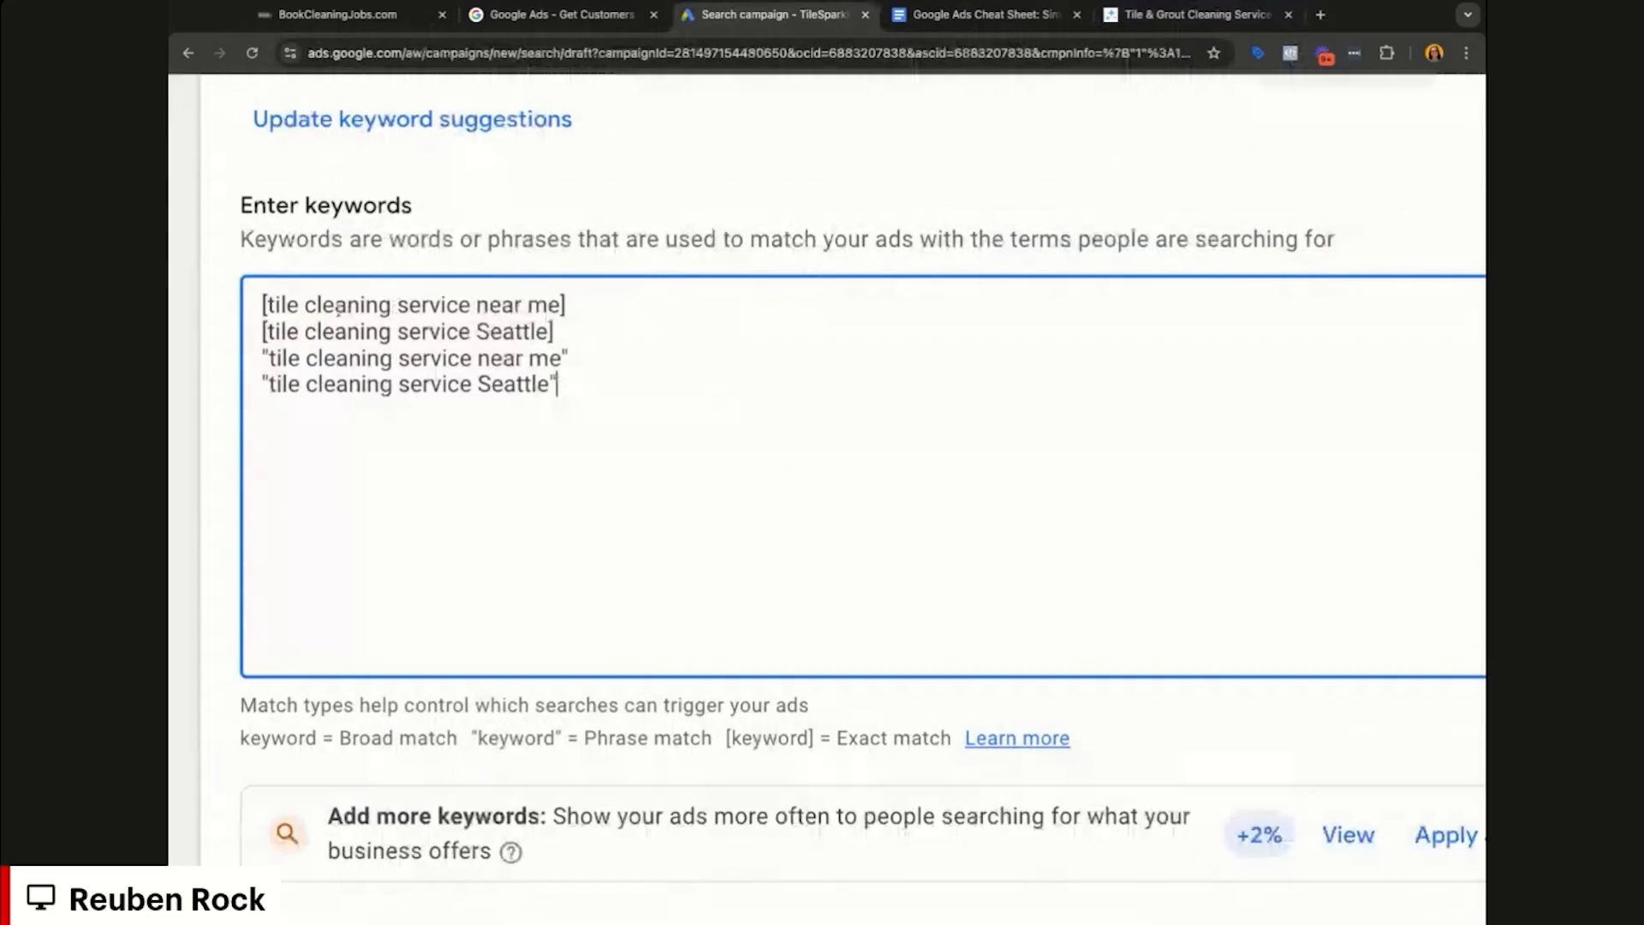
double_click(245, 339)
double_click(277, 340)
left_click(441, 305)
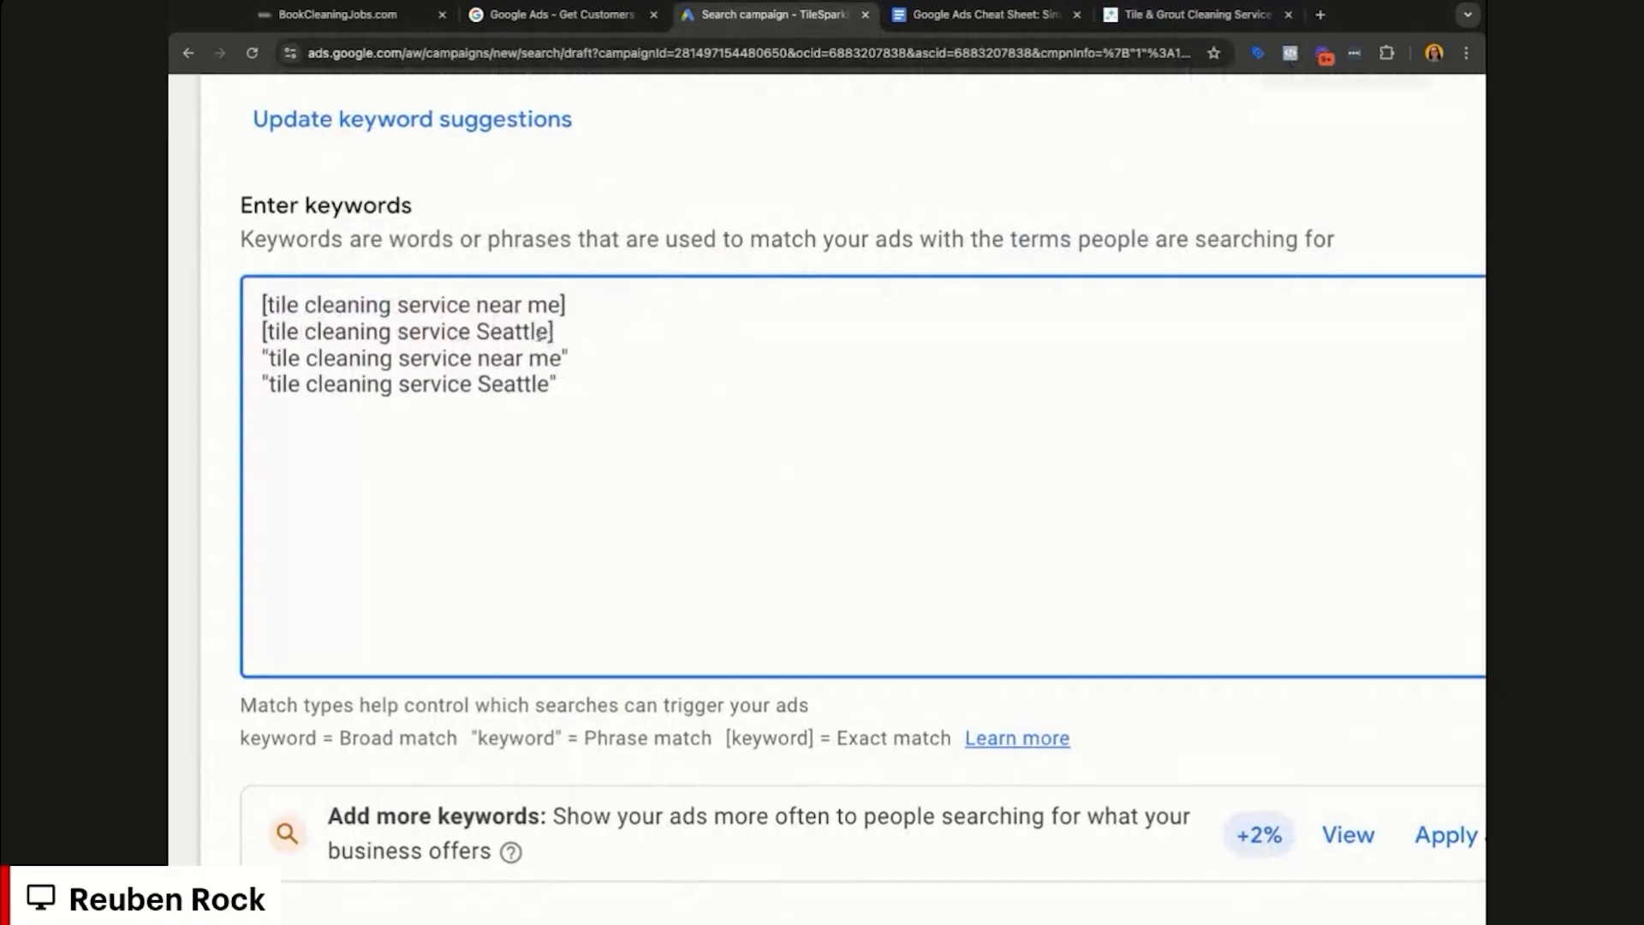
double_click(461, 313)
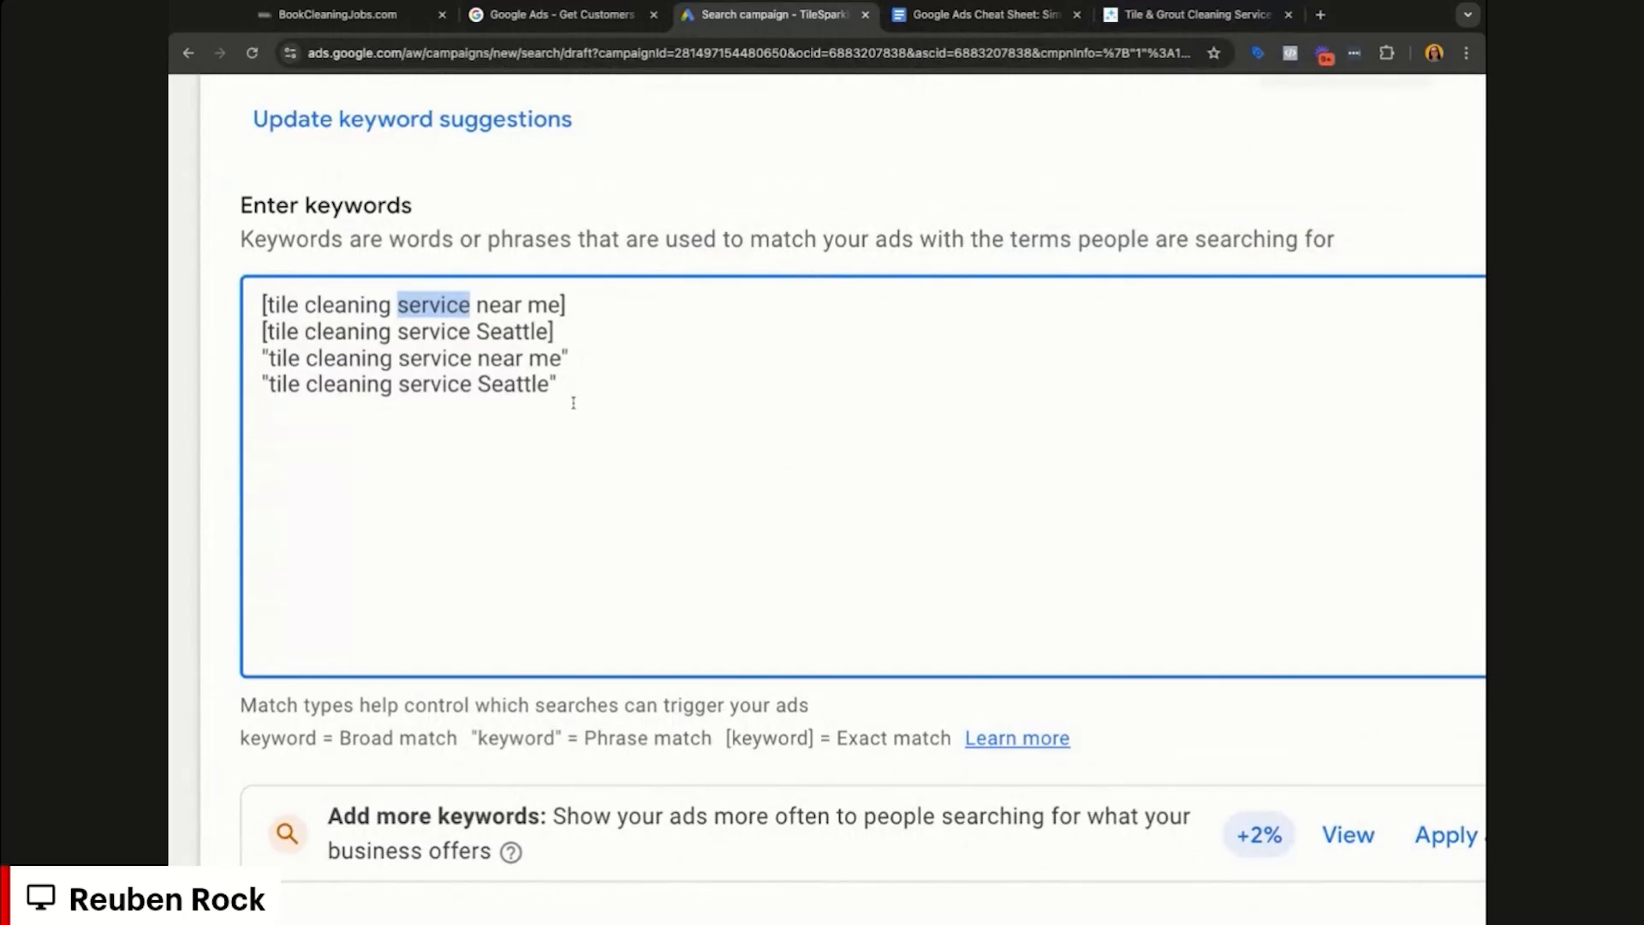
left_click(634, 417)
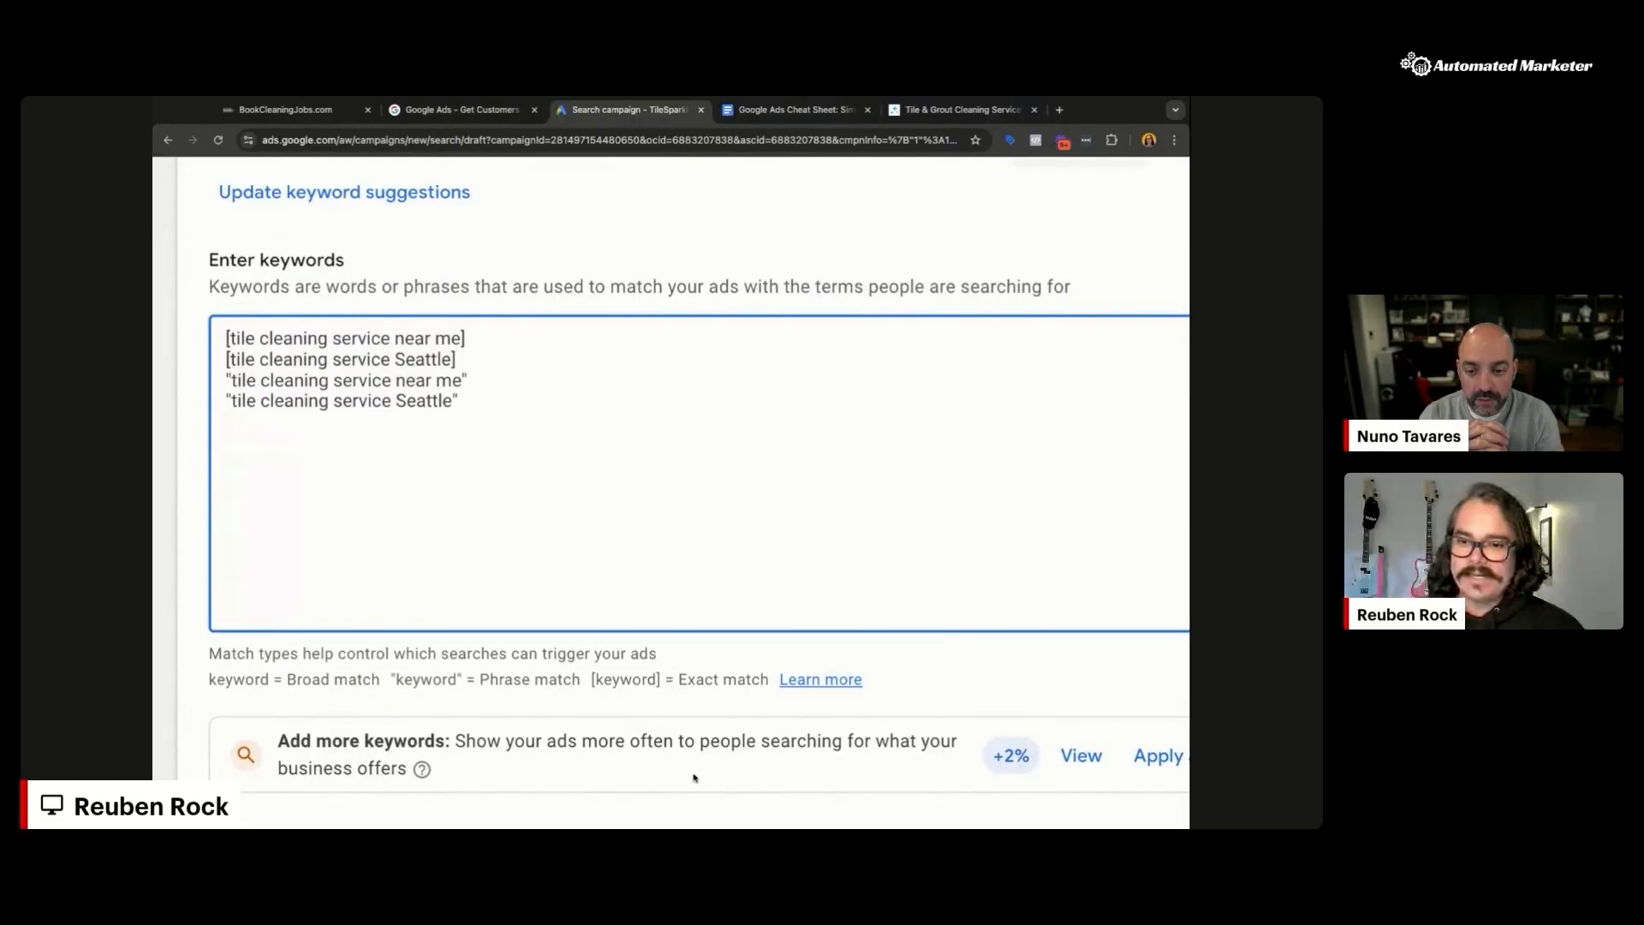
left_click(695, 822)
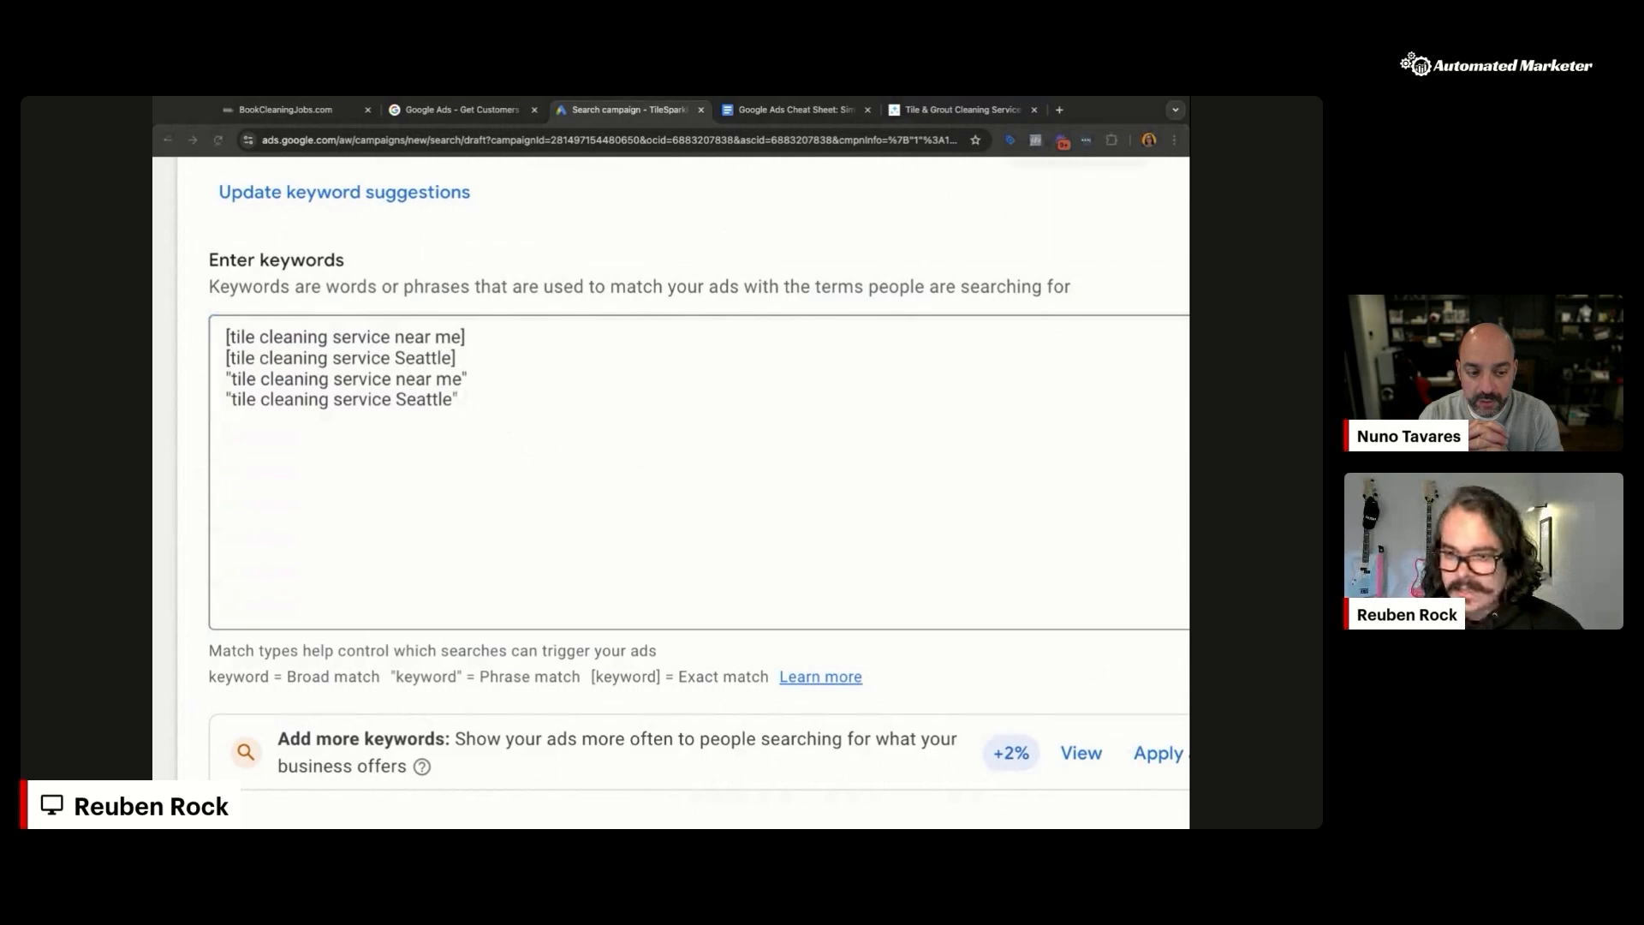
left_click(251, 505)
left_click(251, 505)
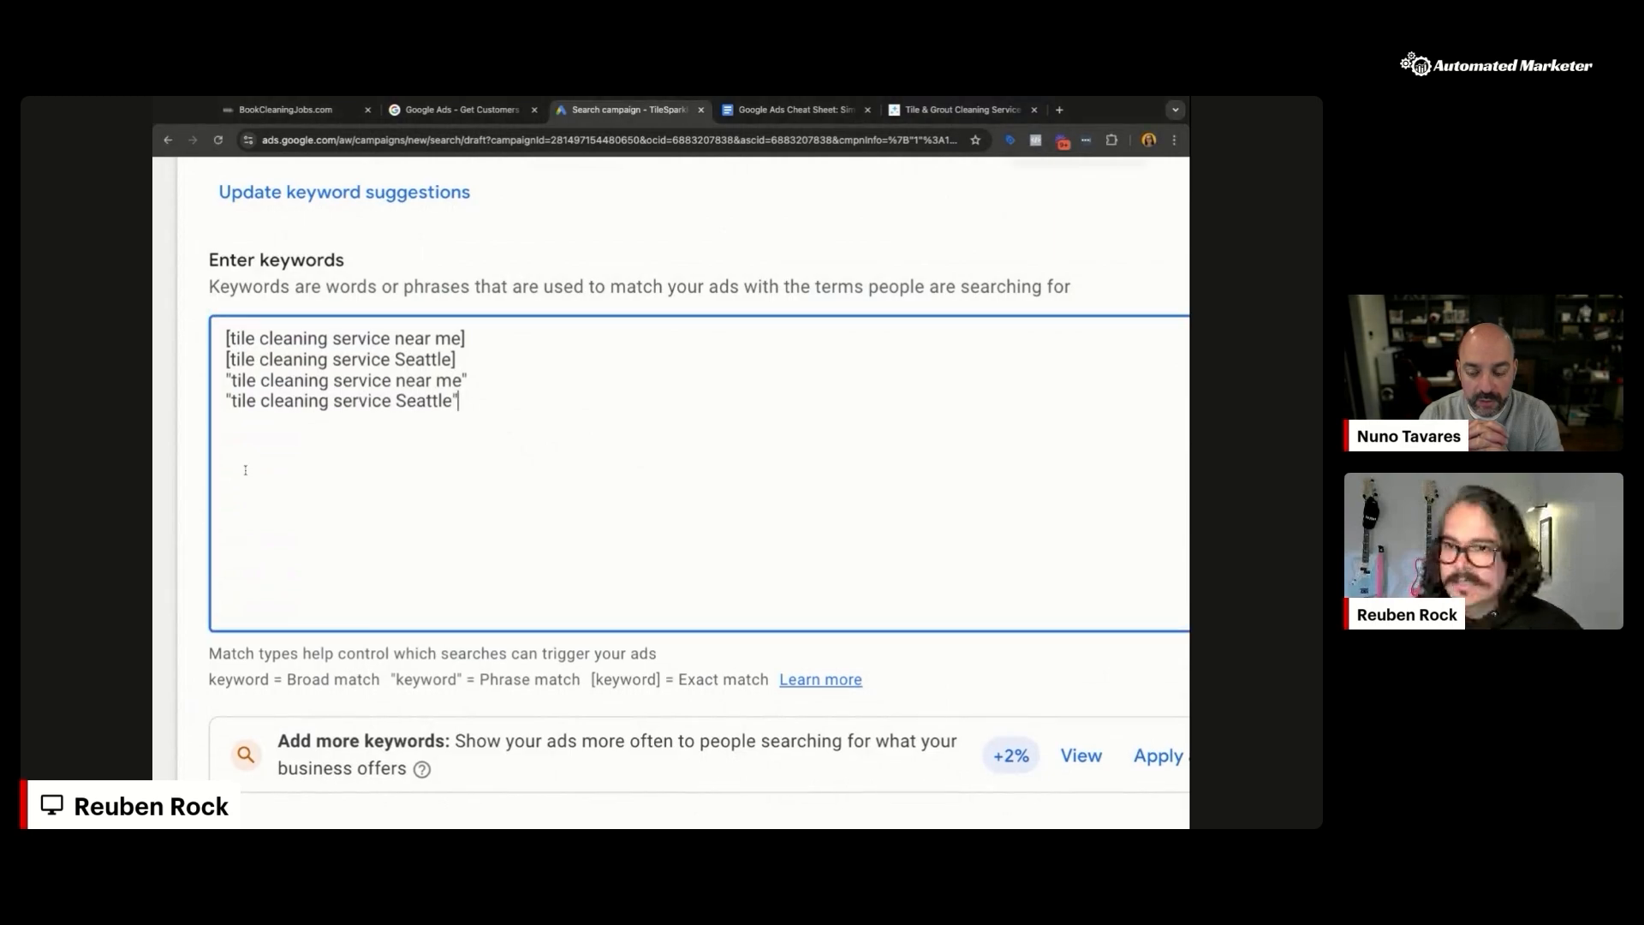
key("ctrl+v")
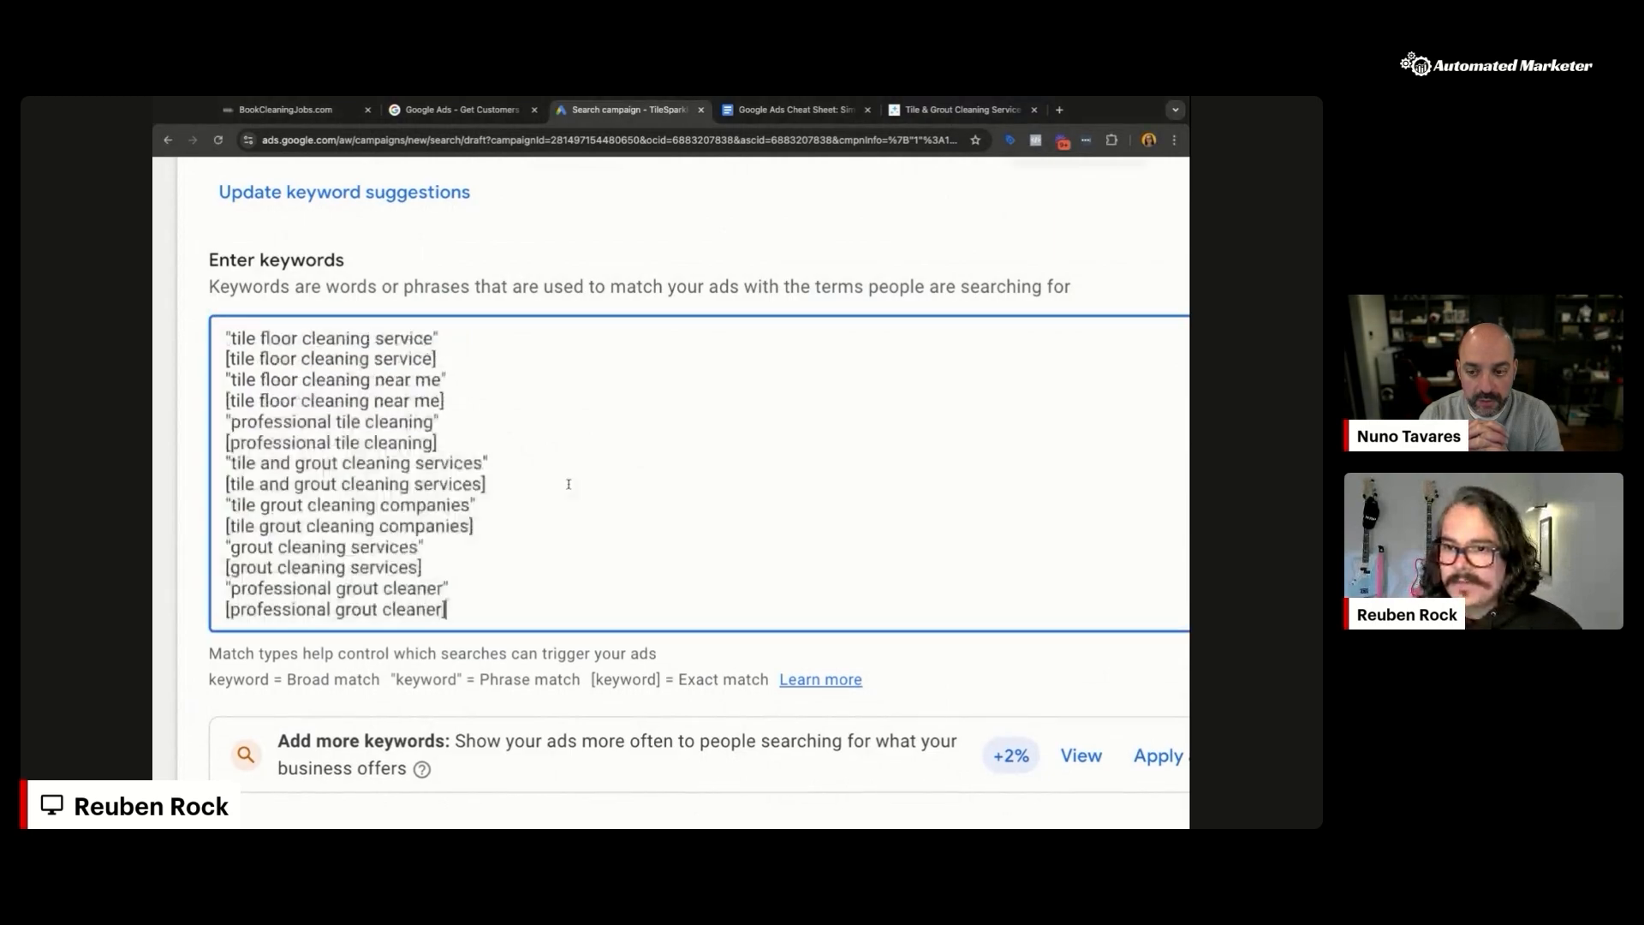
scroll(736, 531, "up", 4)
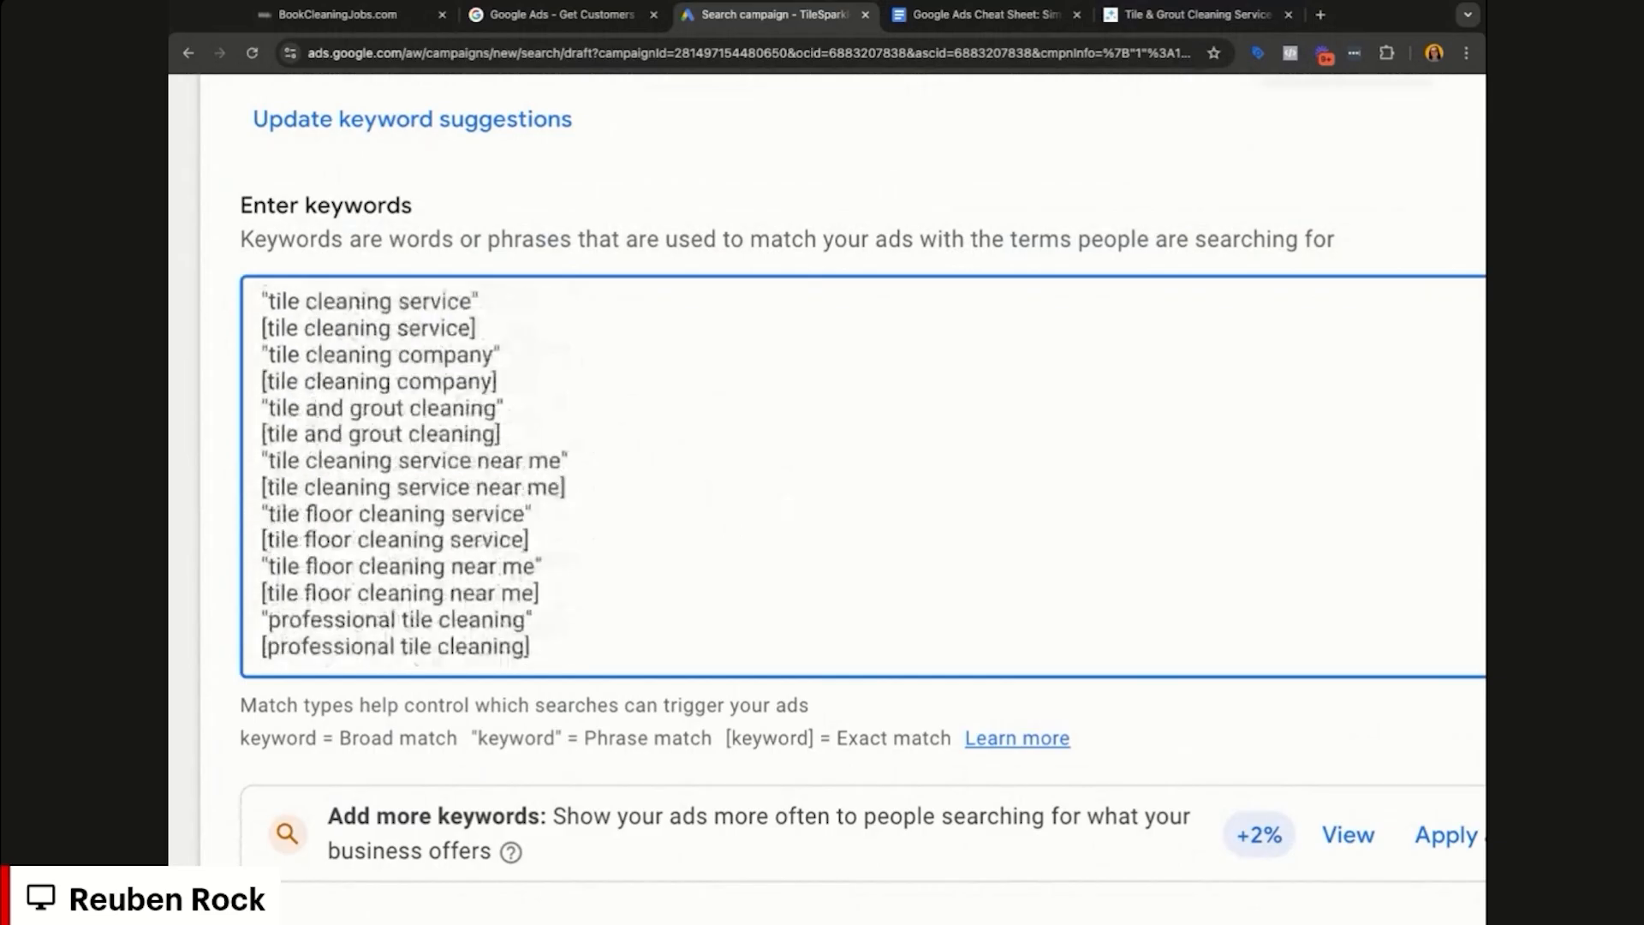
scroll(612, 422, "up", 2)
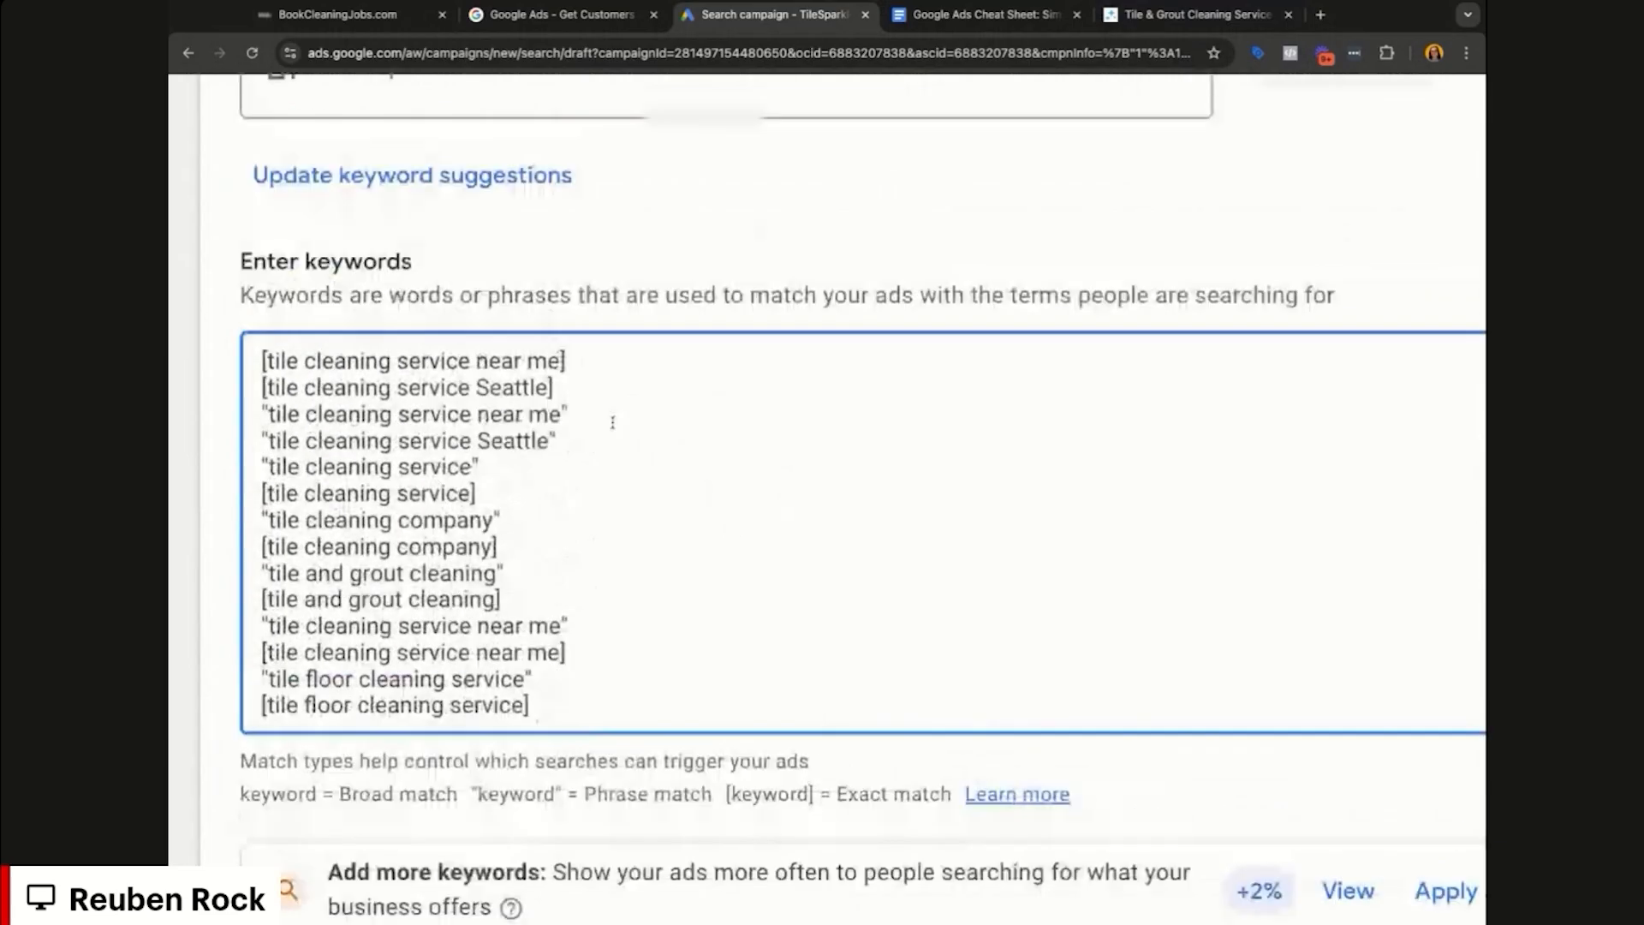
triple_click(453, 361)
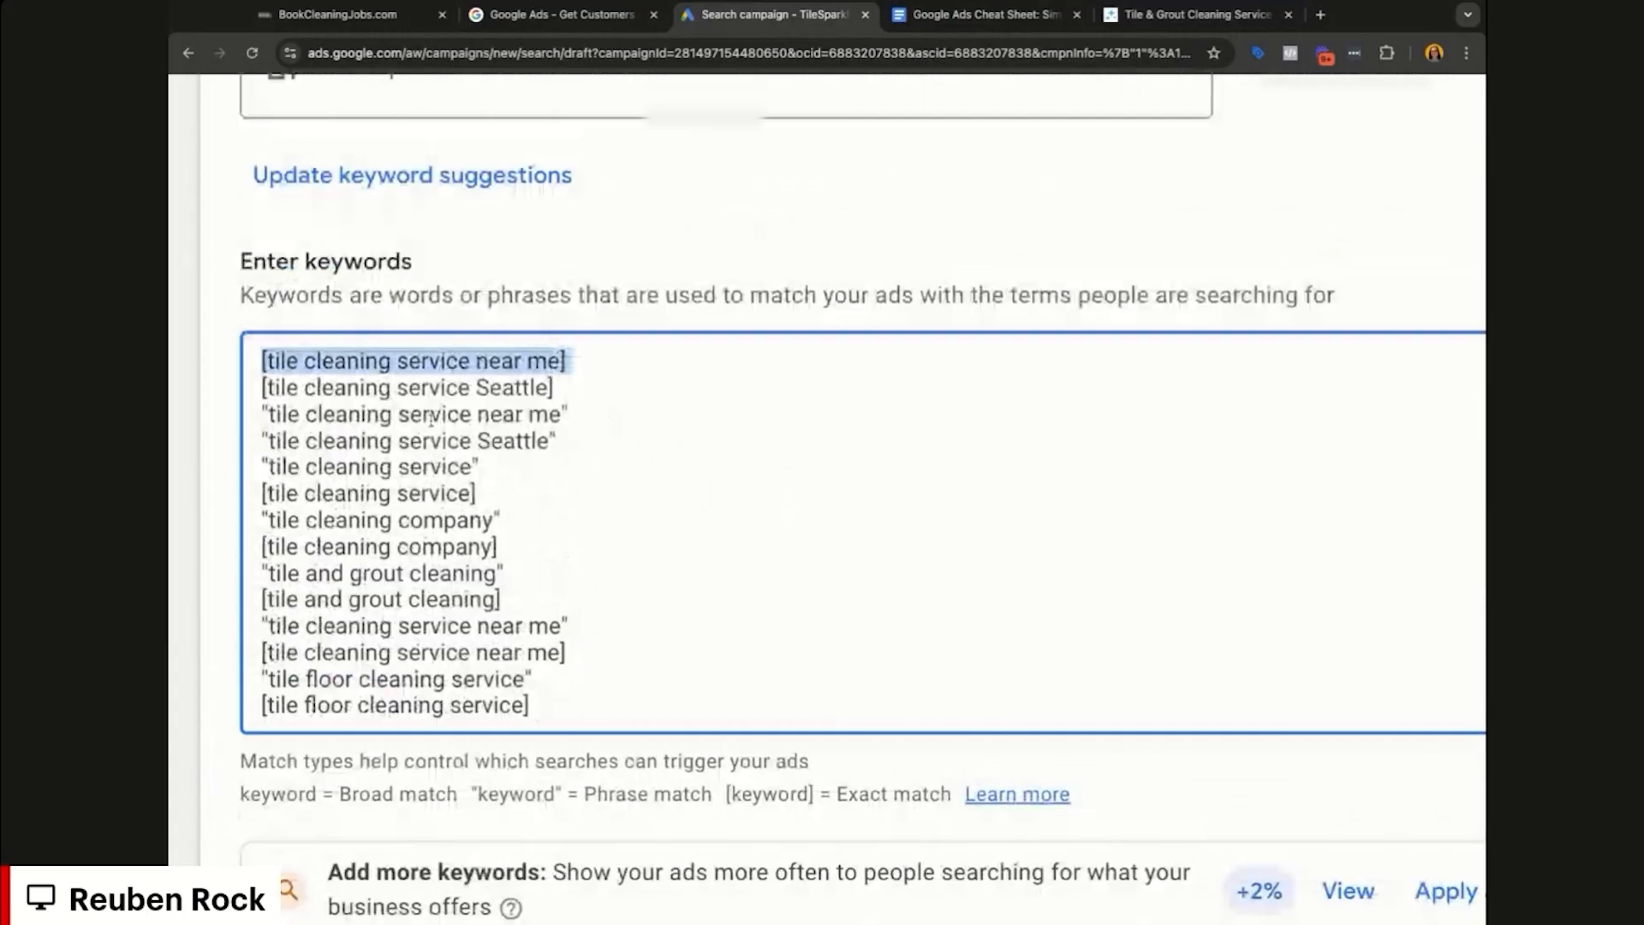
triple_click(430, 414)
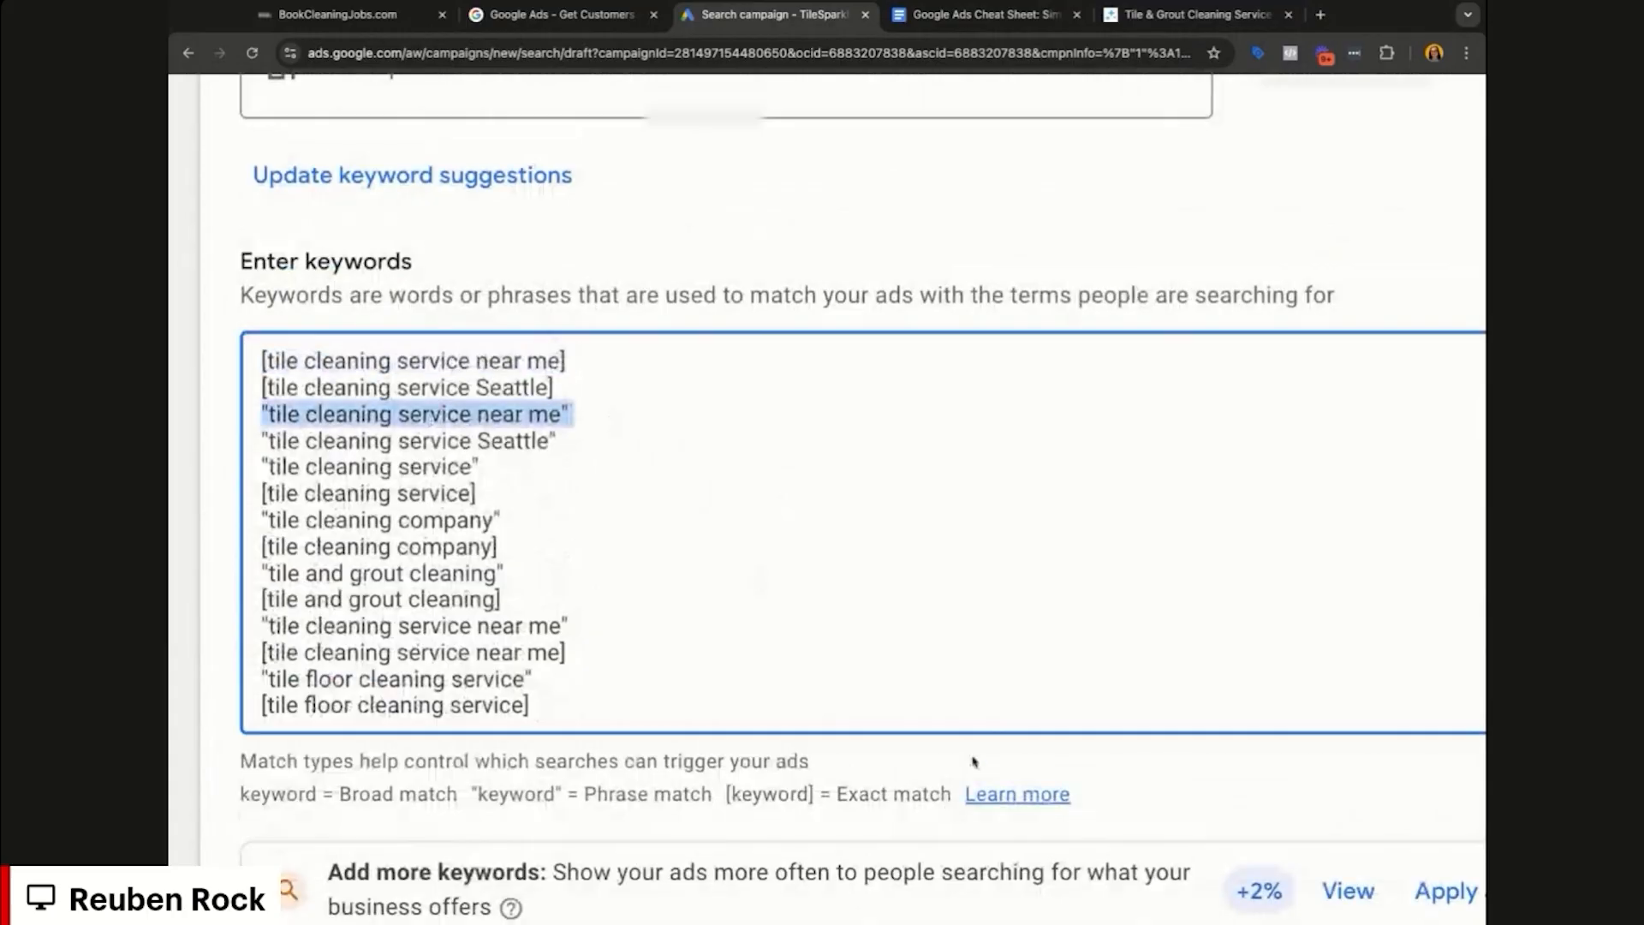
scroll(973, 761, "down", 5)
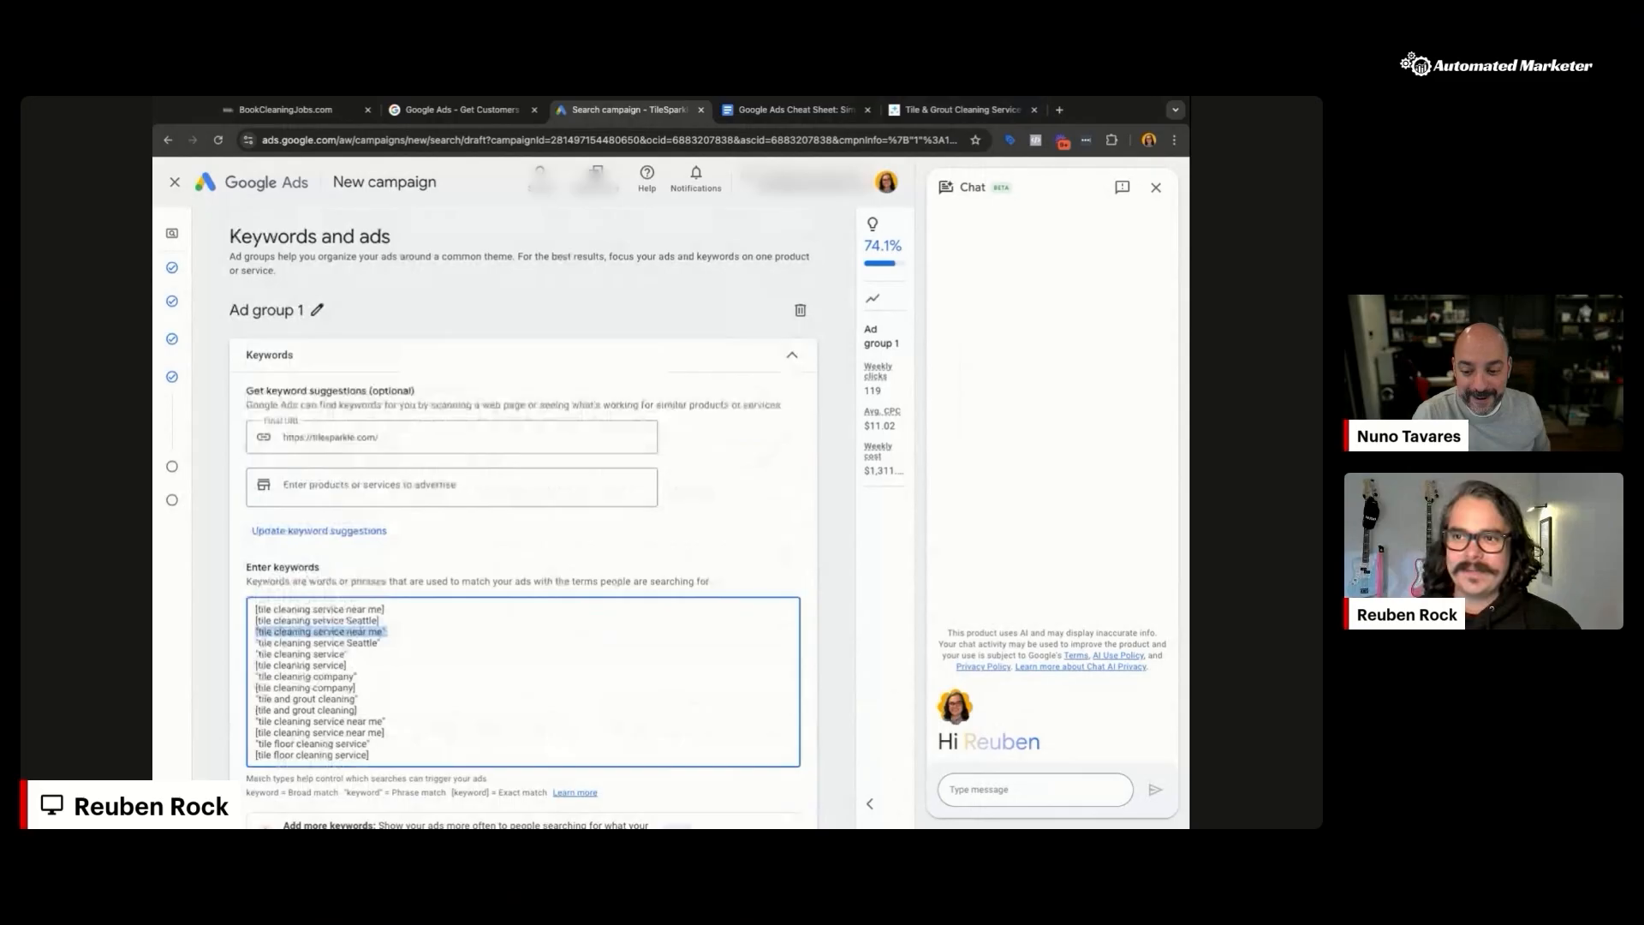
Step: Close the Chat side panel beside the Keywords and ads page
left_click(1155, 190)
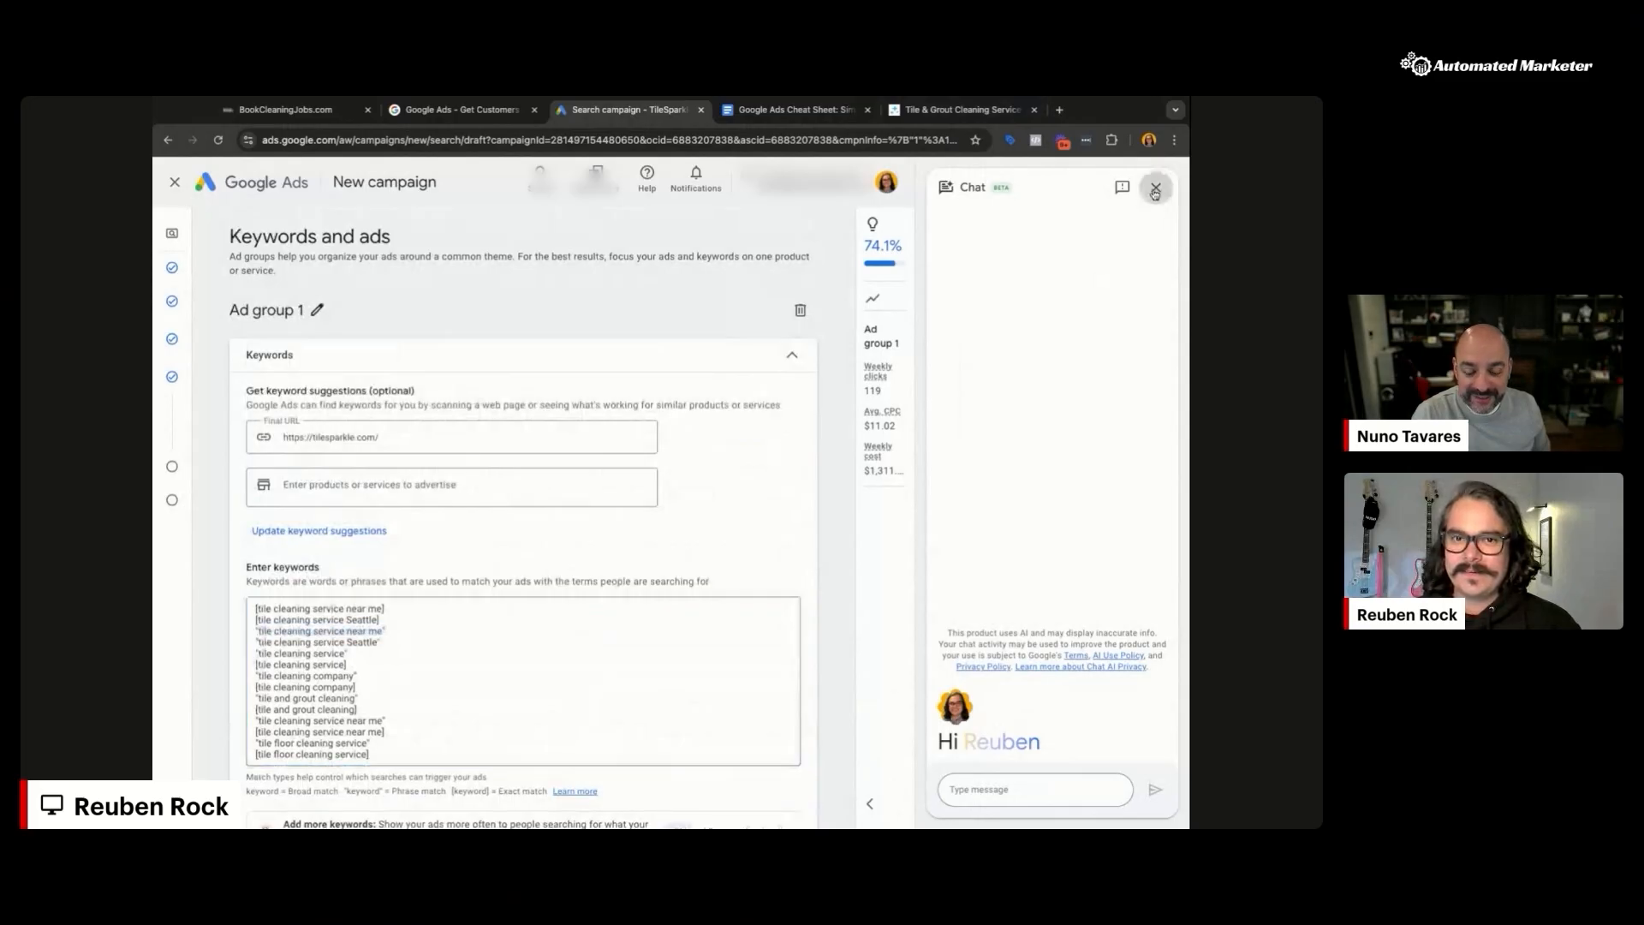
left_click(1155, 190)
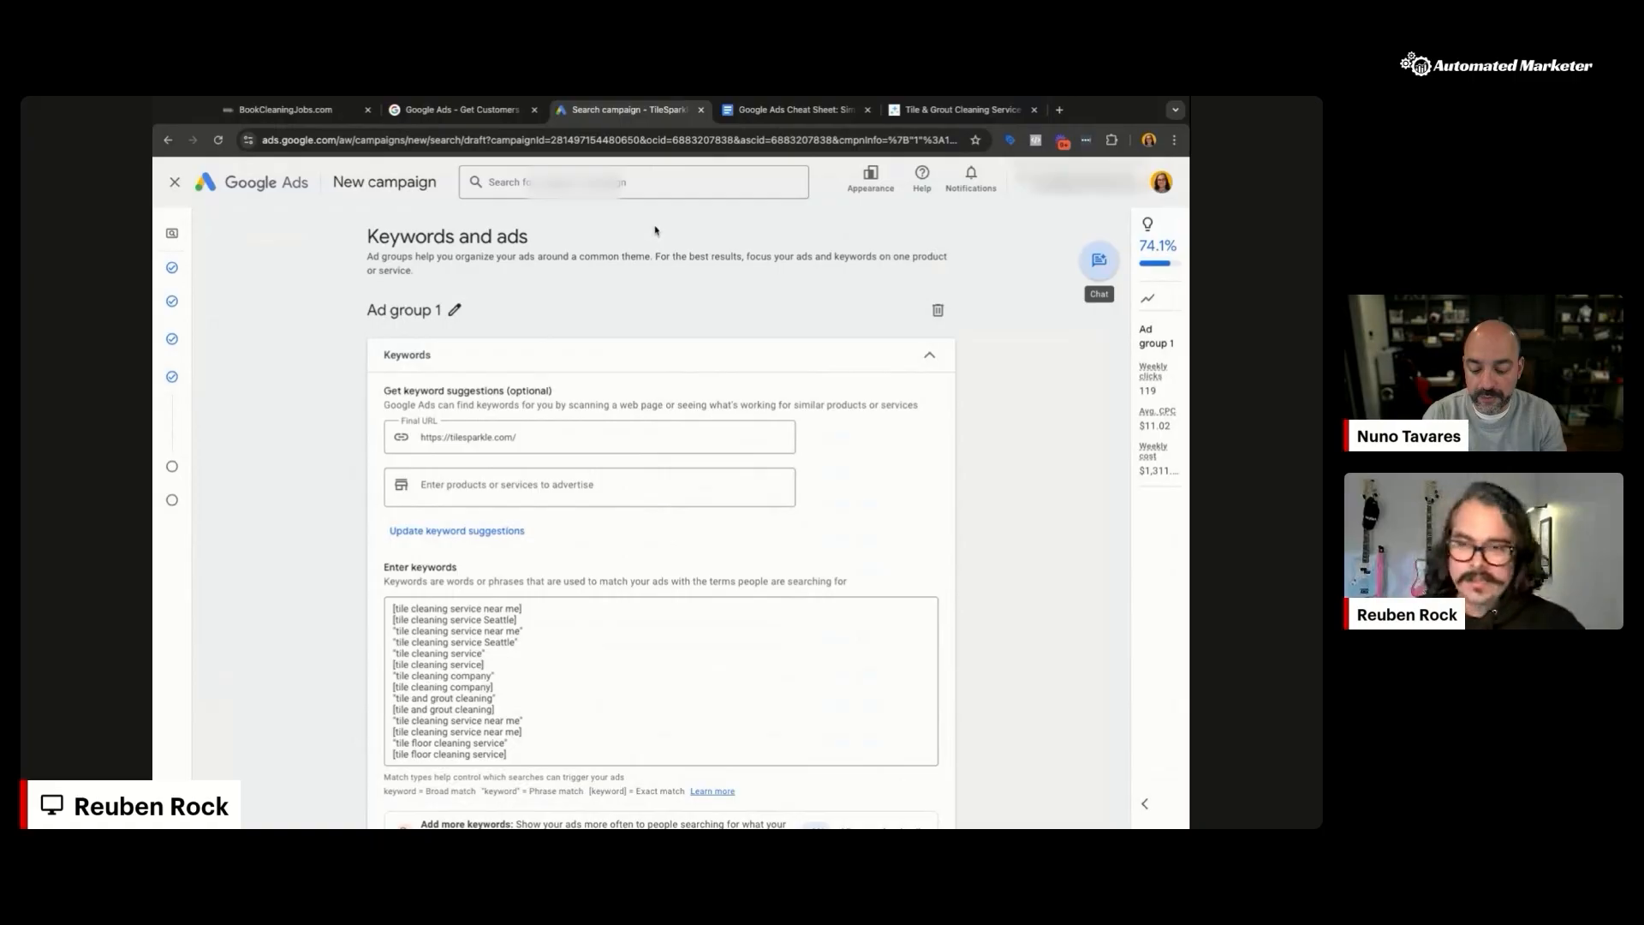
Step: Rename 'Ad group 1' to 'Tile & Grout Cleaning'
double_click(406, 312)
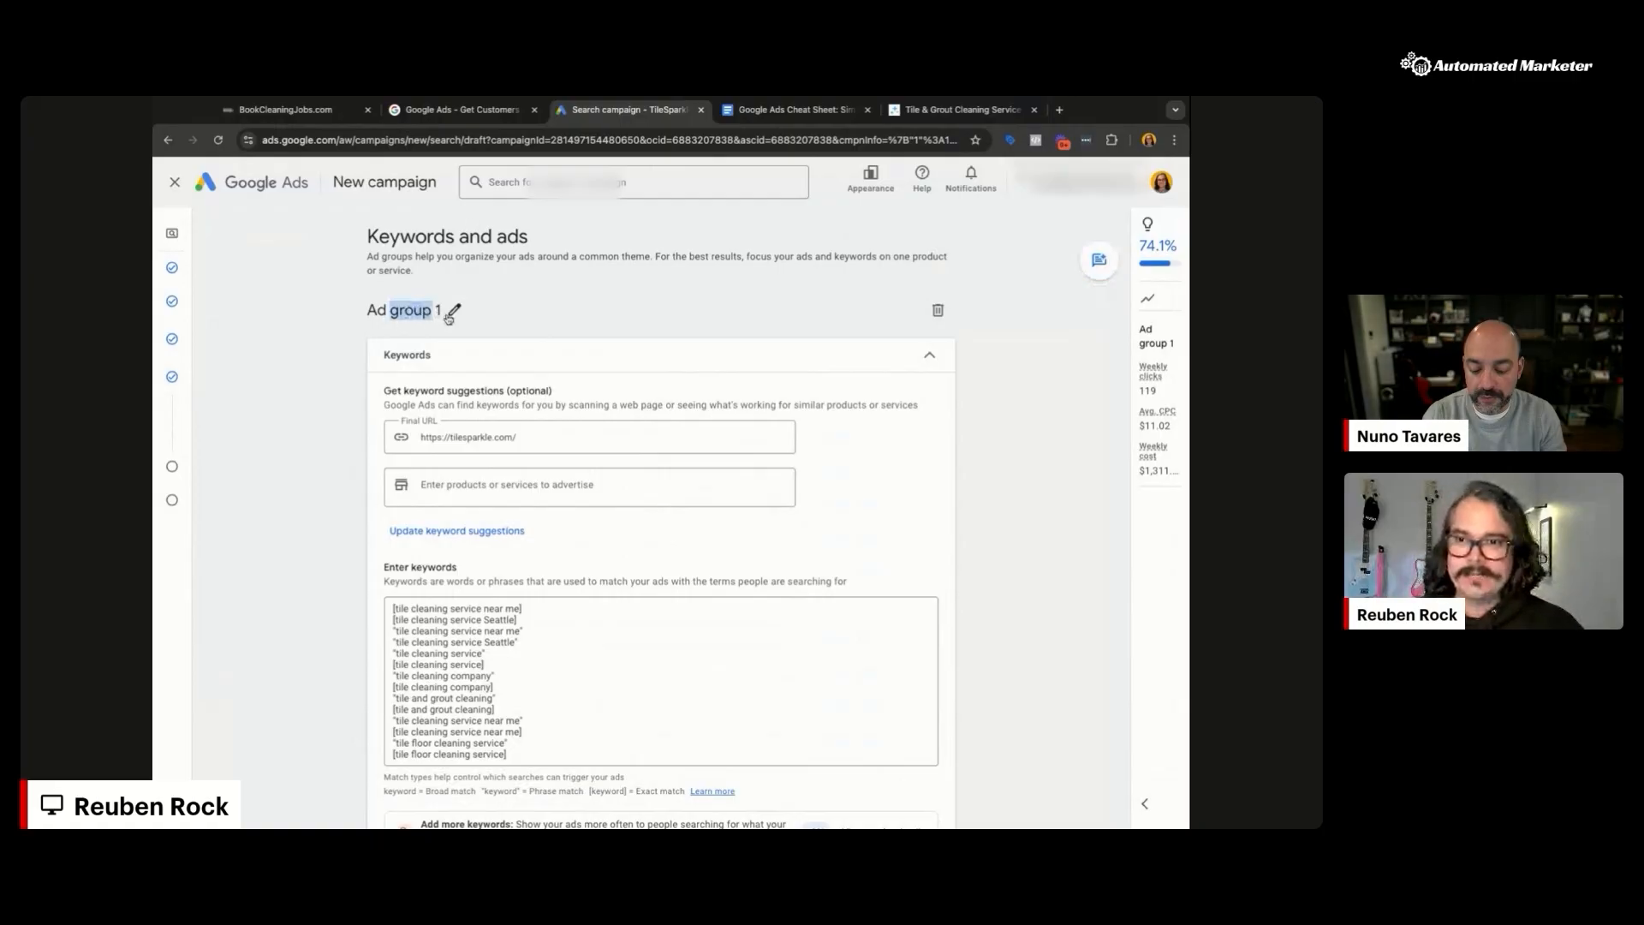
left_click(451, 313)
type("Tile & Grout Cleaning")
key("Return")
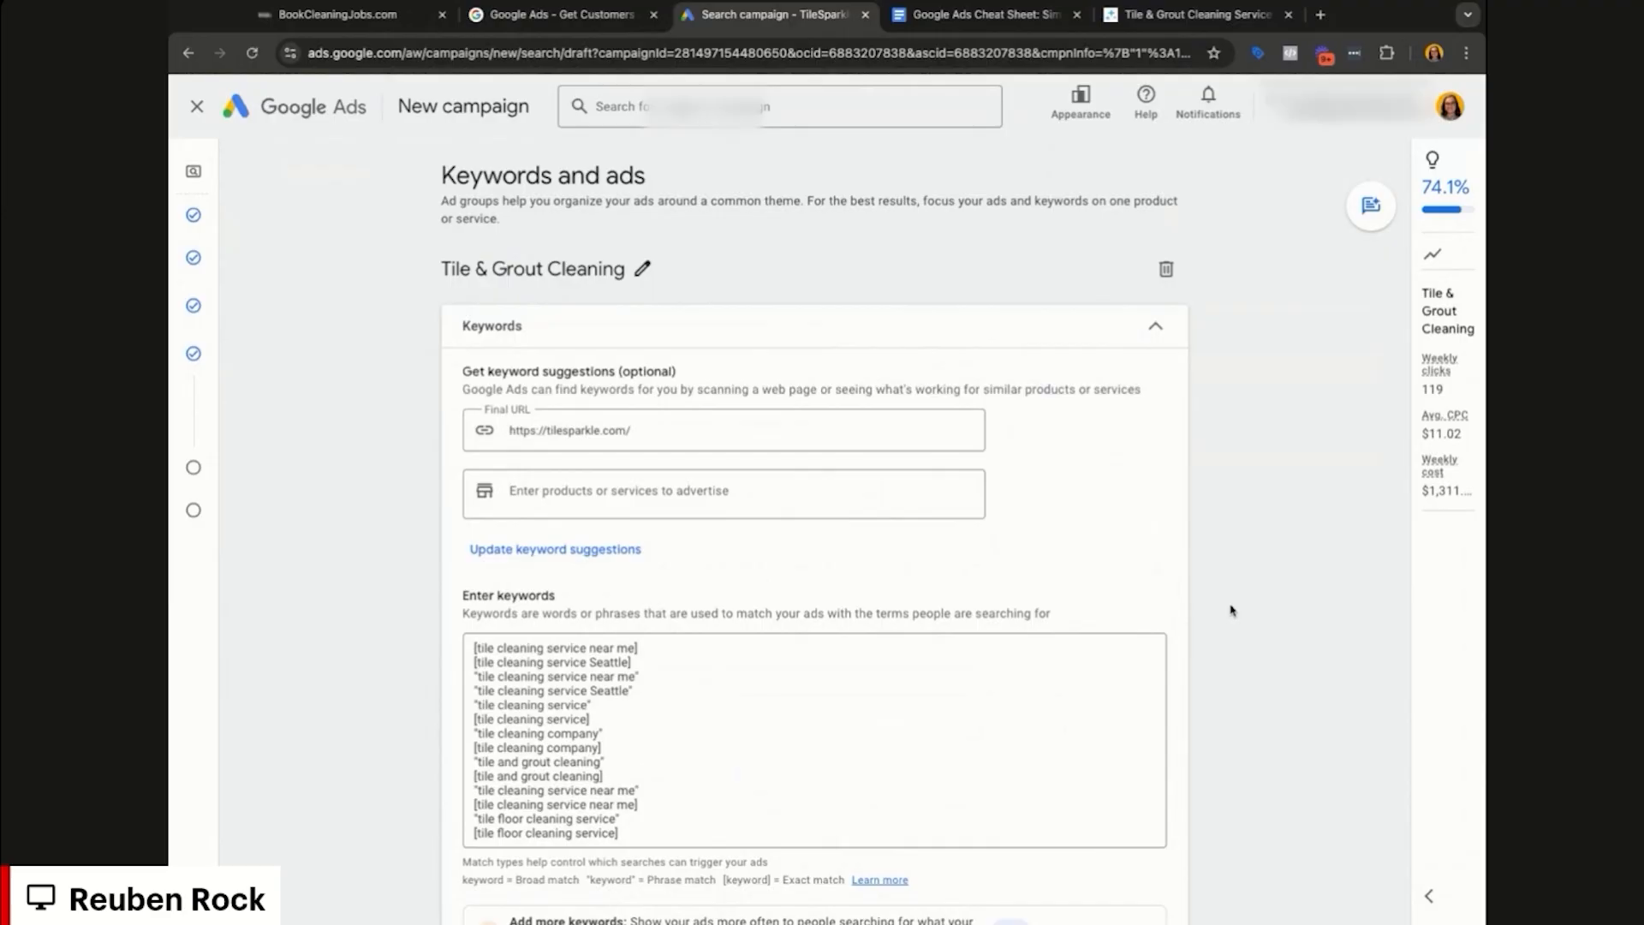
scroll(849, 705, "down", 1)
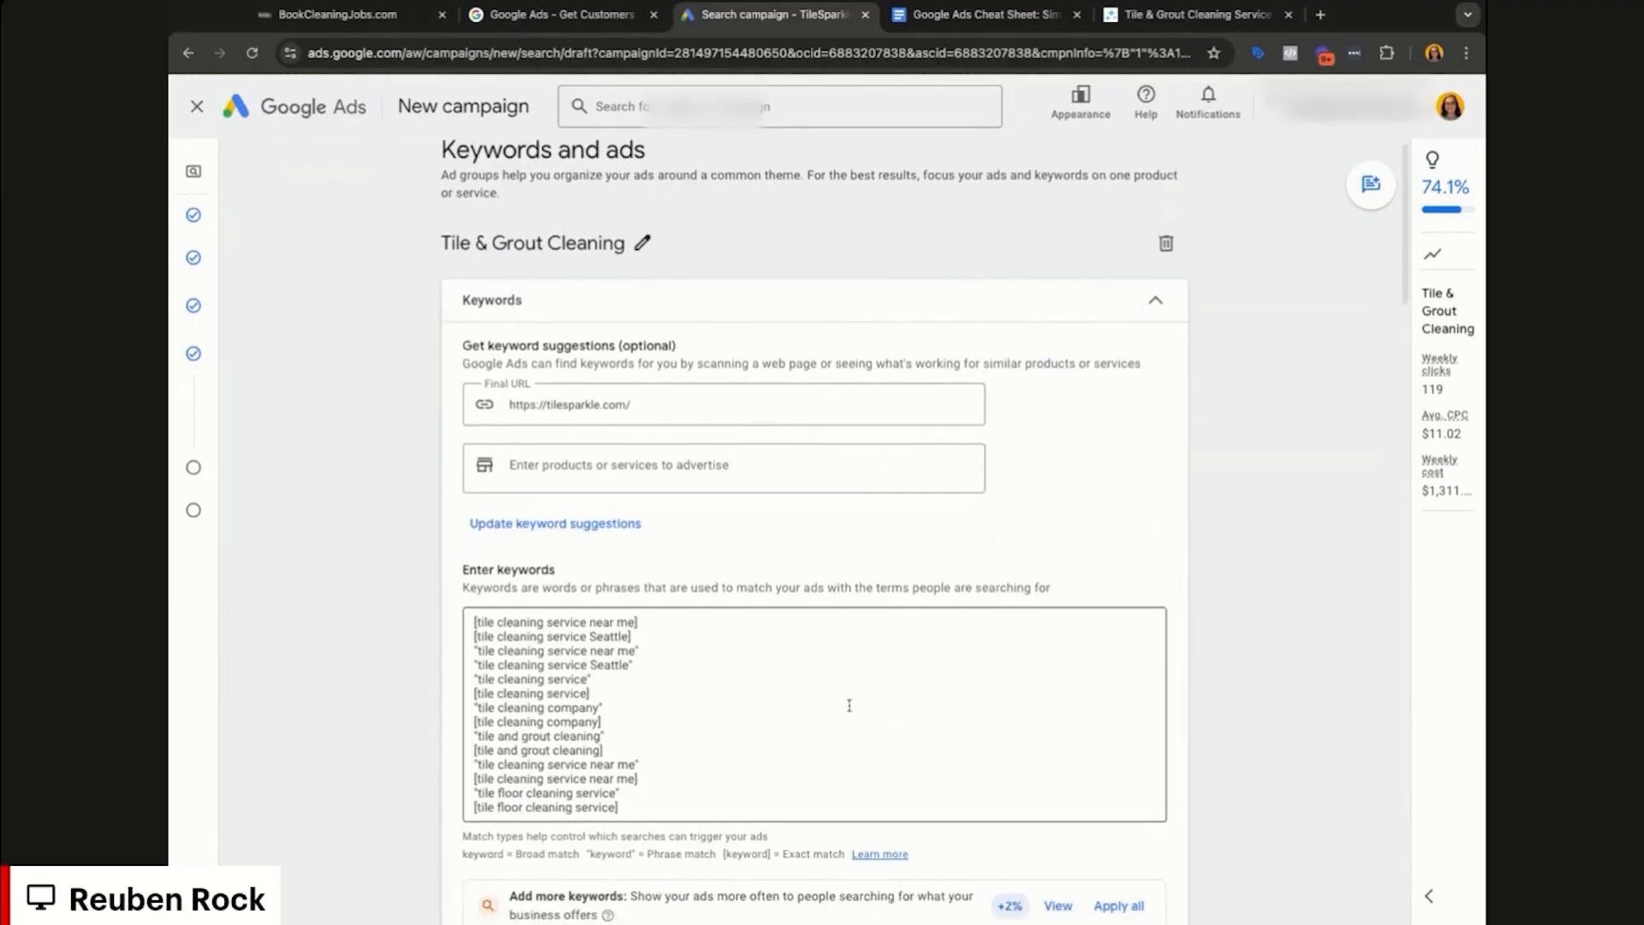
scroll(848, 704, "down", 2)
scroll(849, 705, "down", 3)
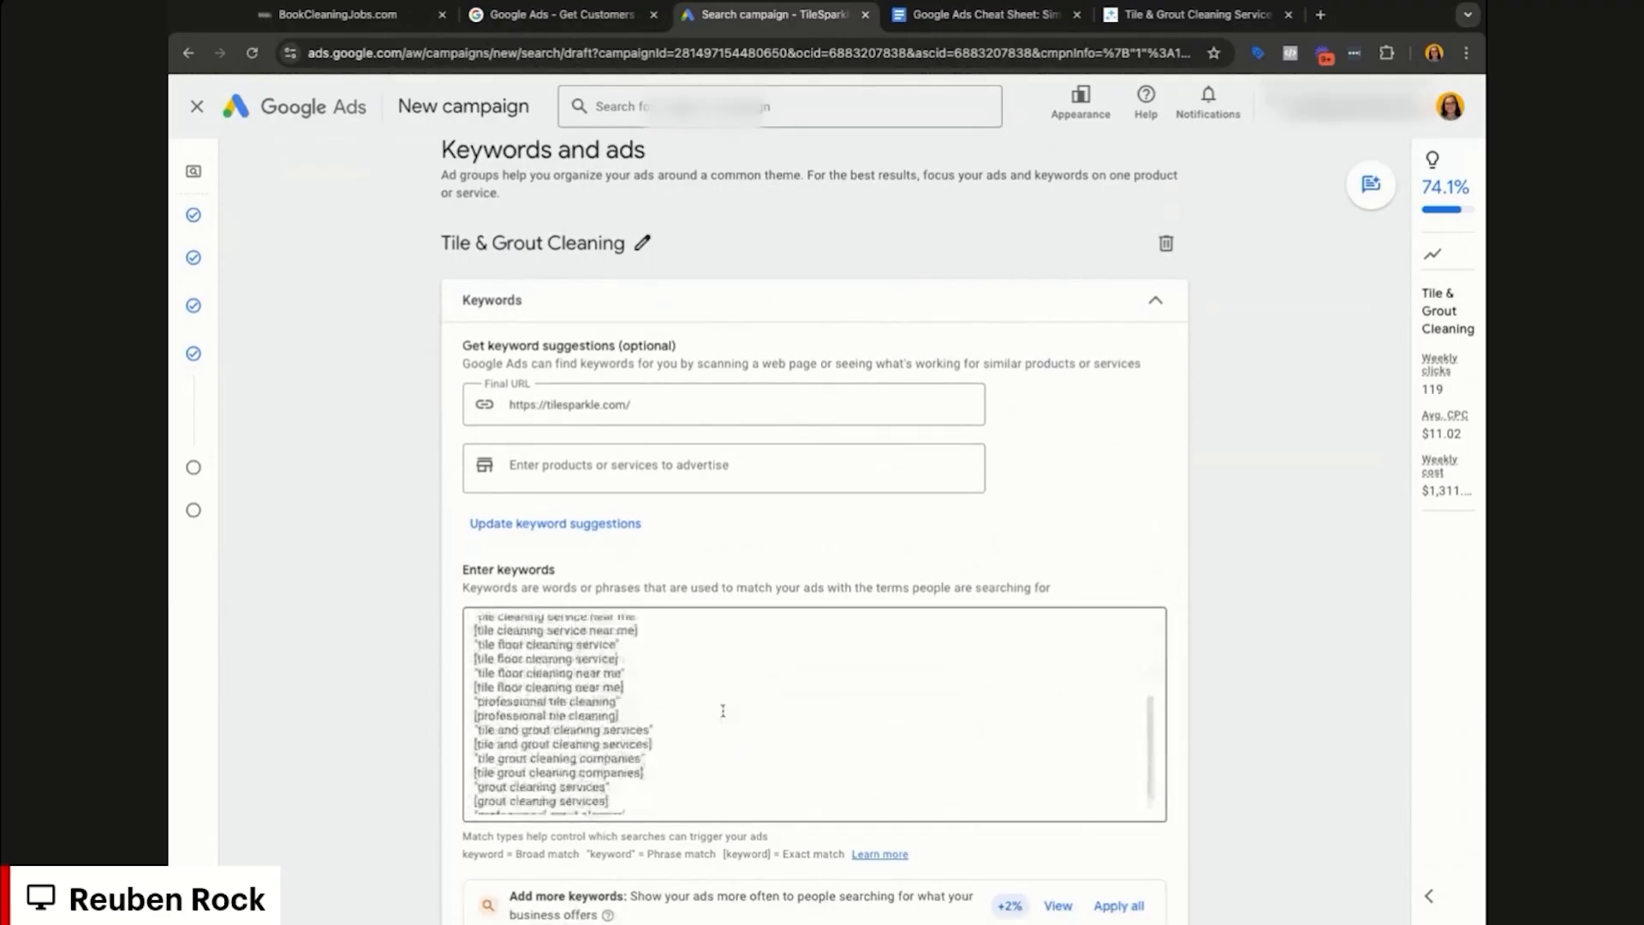
scroll(723, 710, "down", 3)
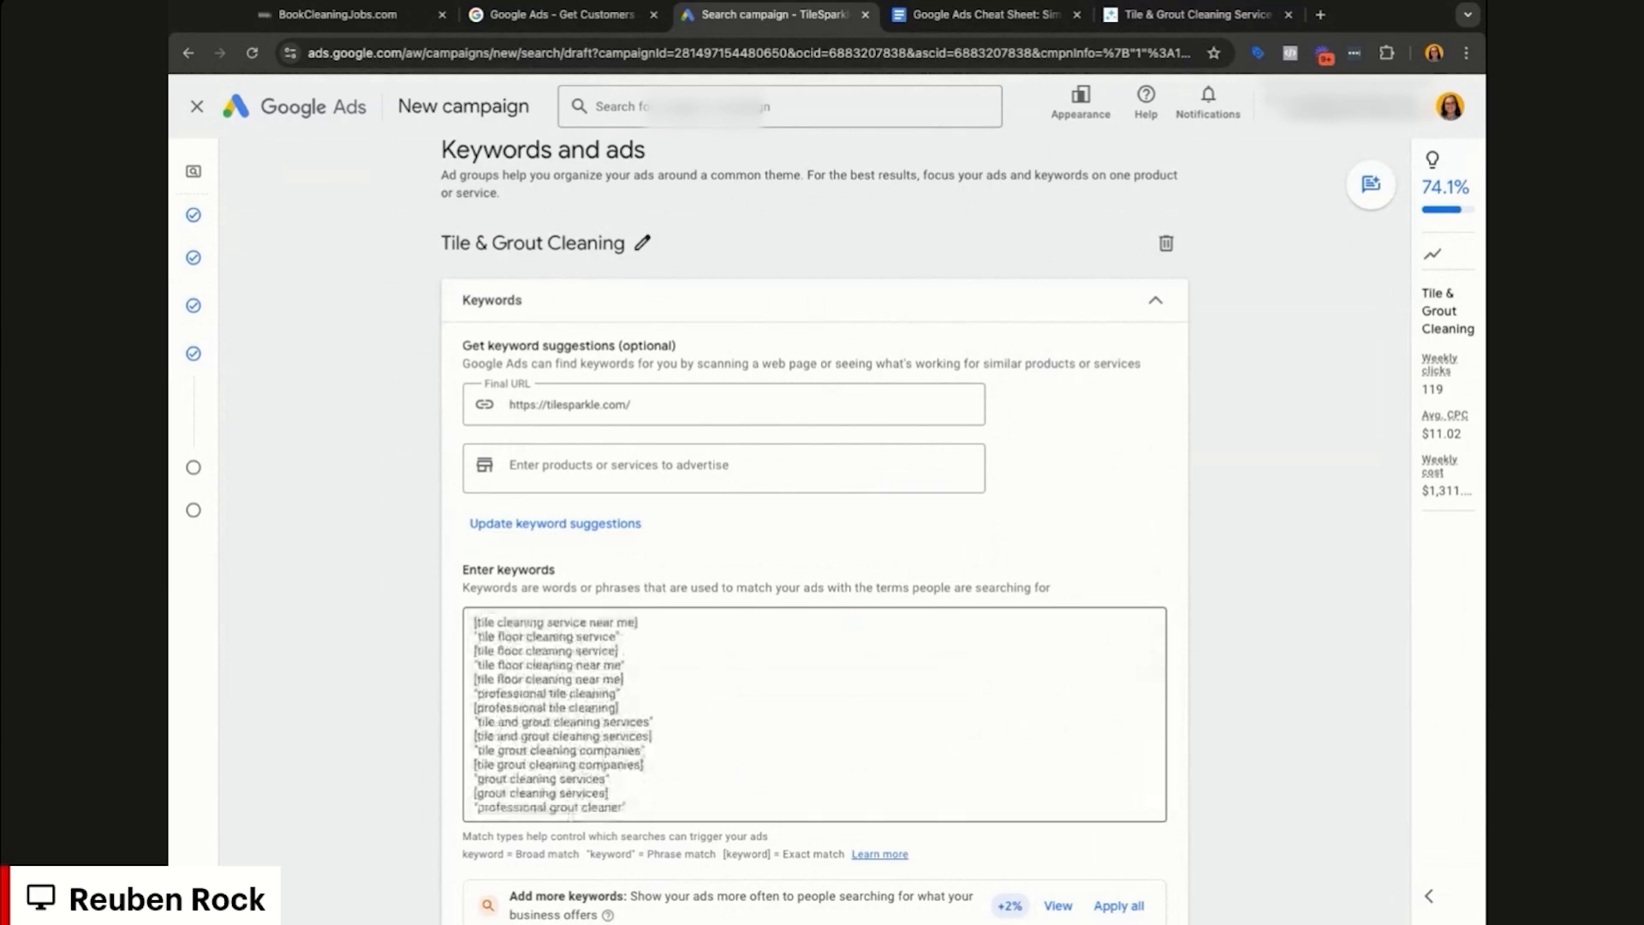
scroll(709, 721, "down", 2)
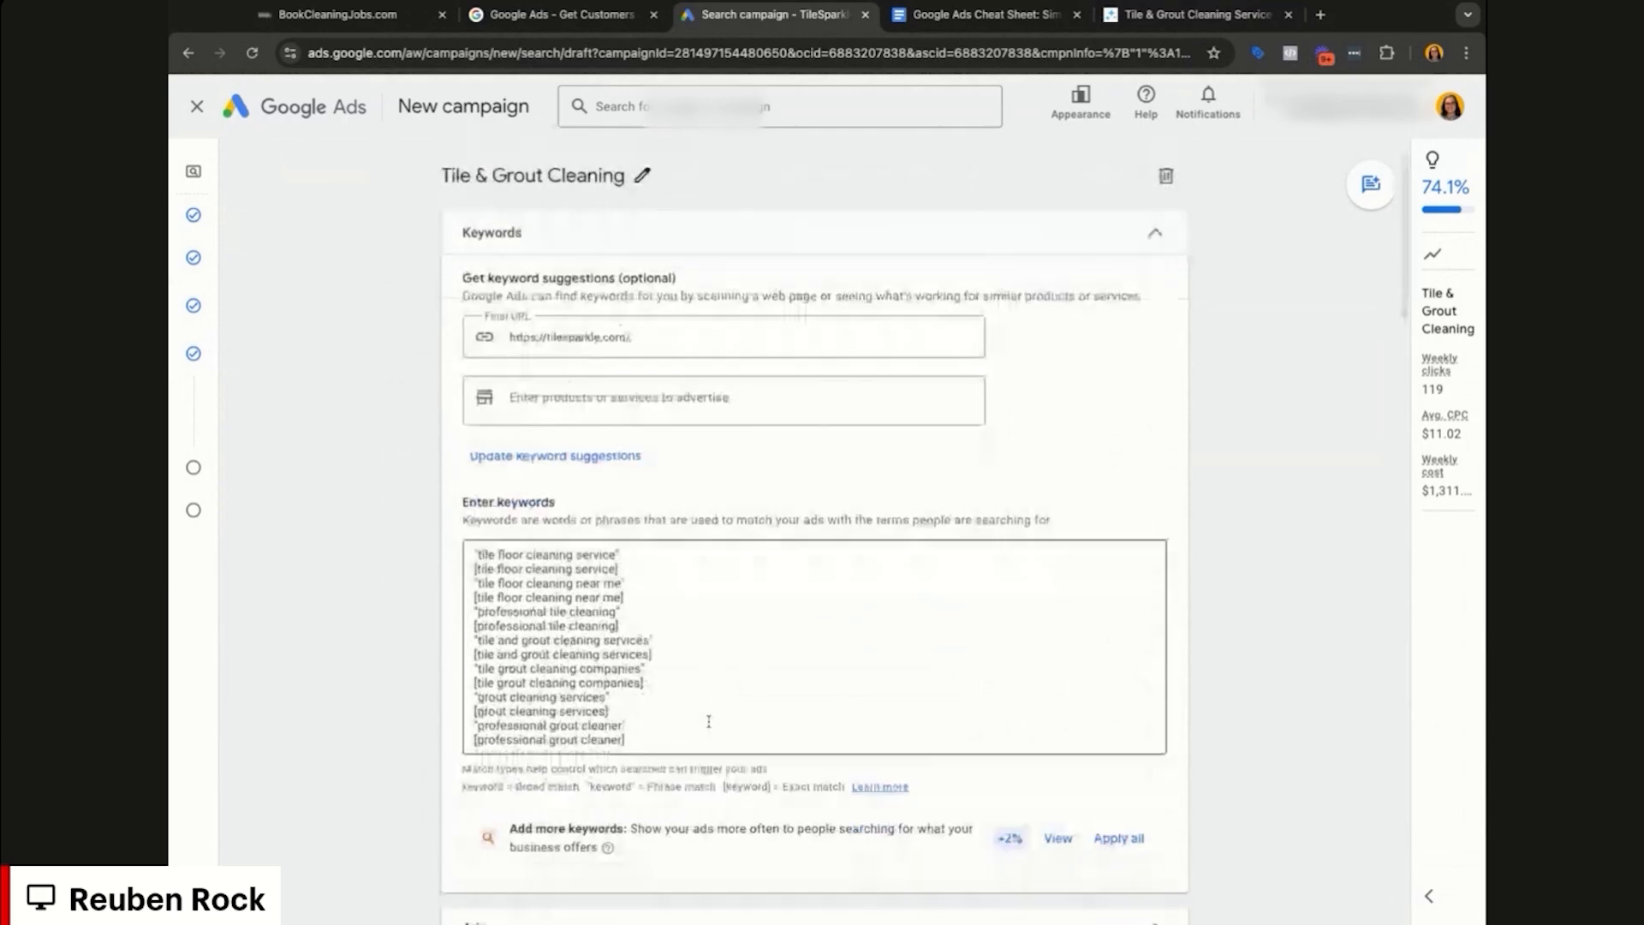
scroll(709, 721, "down", 2)
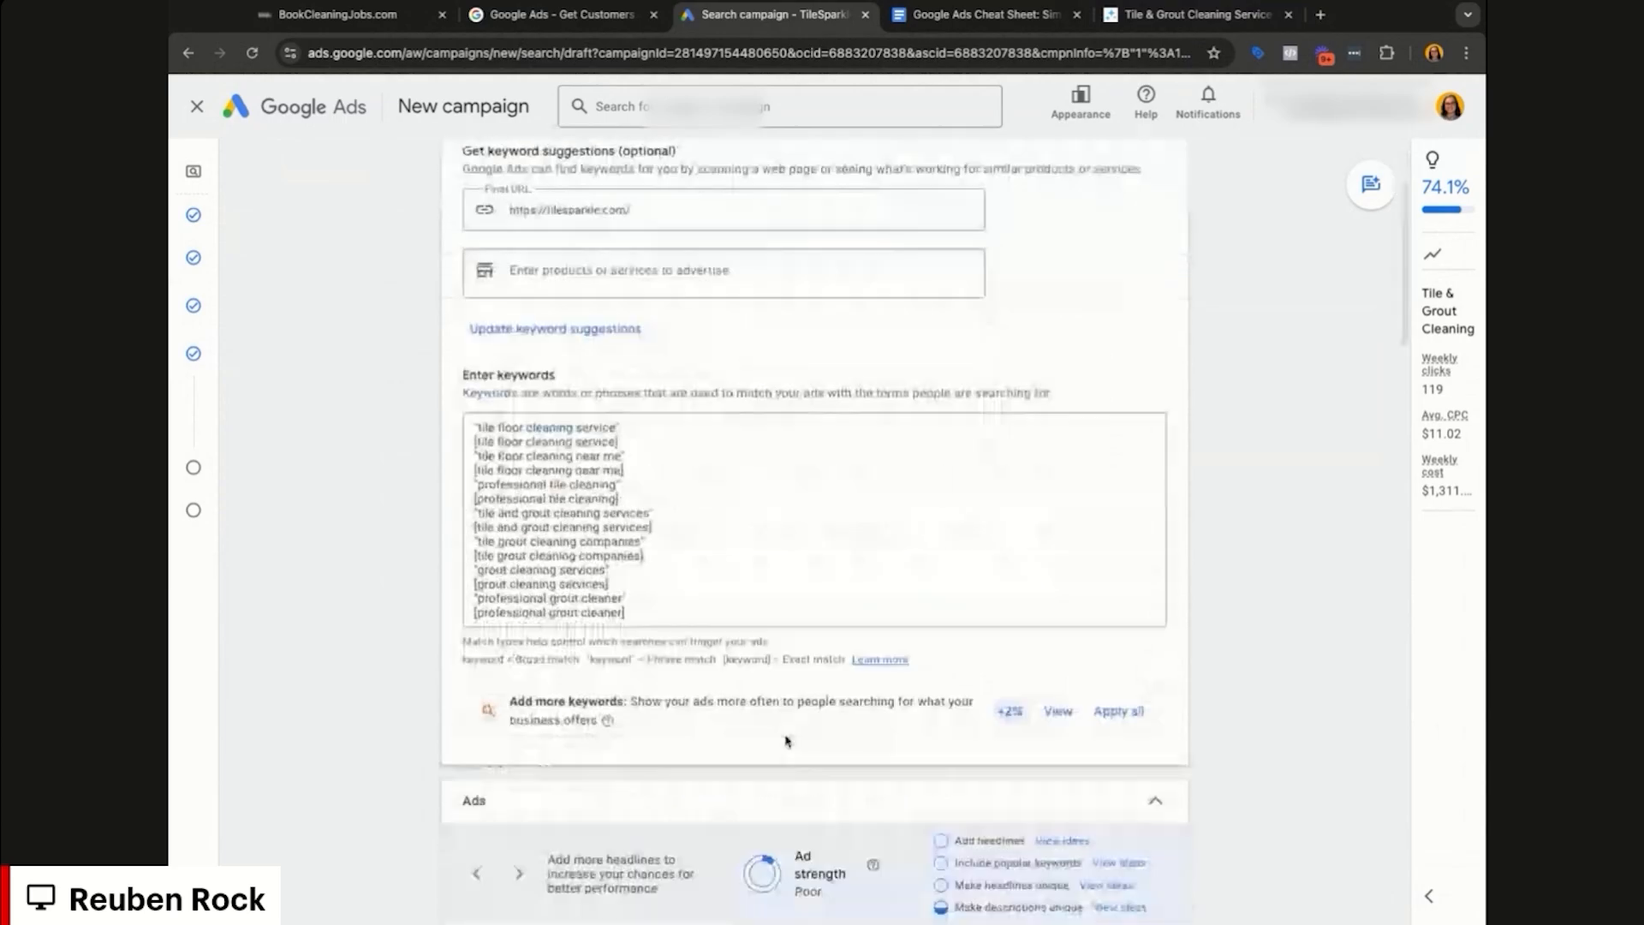
scroll(786, 741, "down", 3)
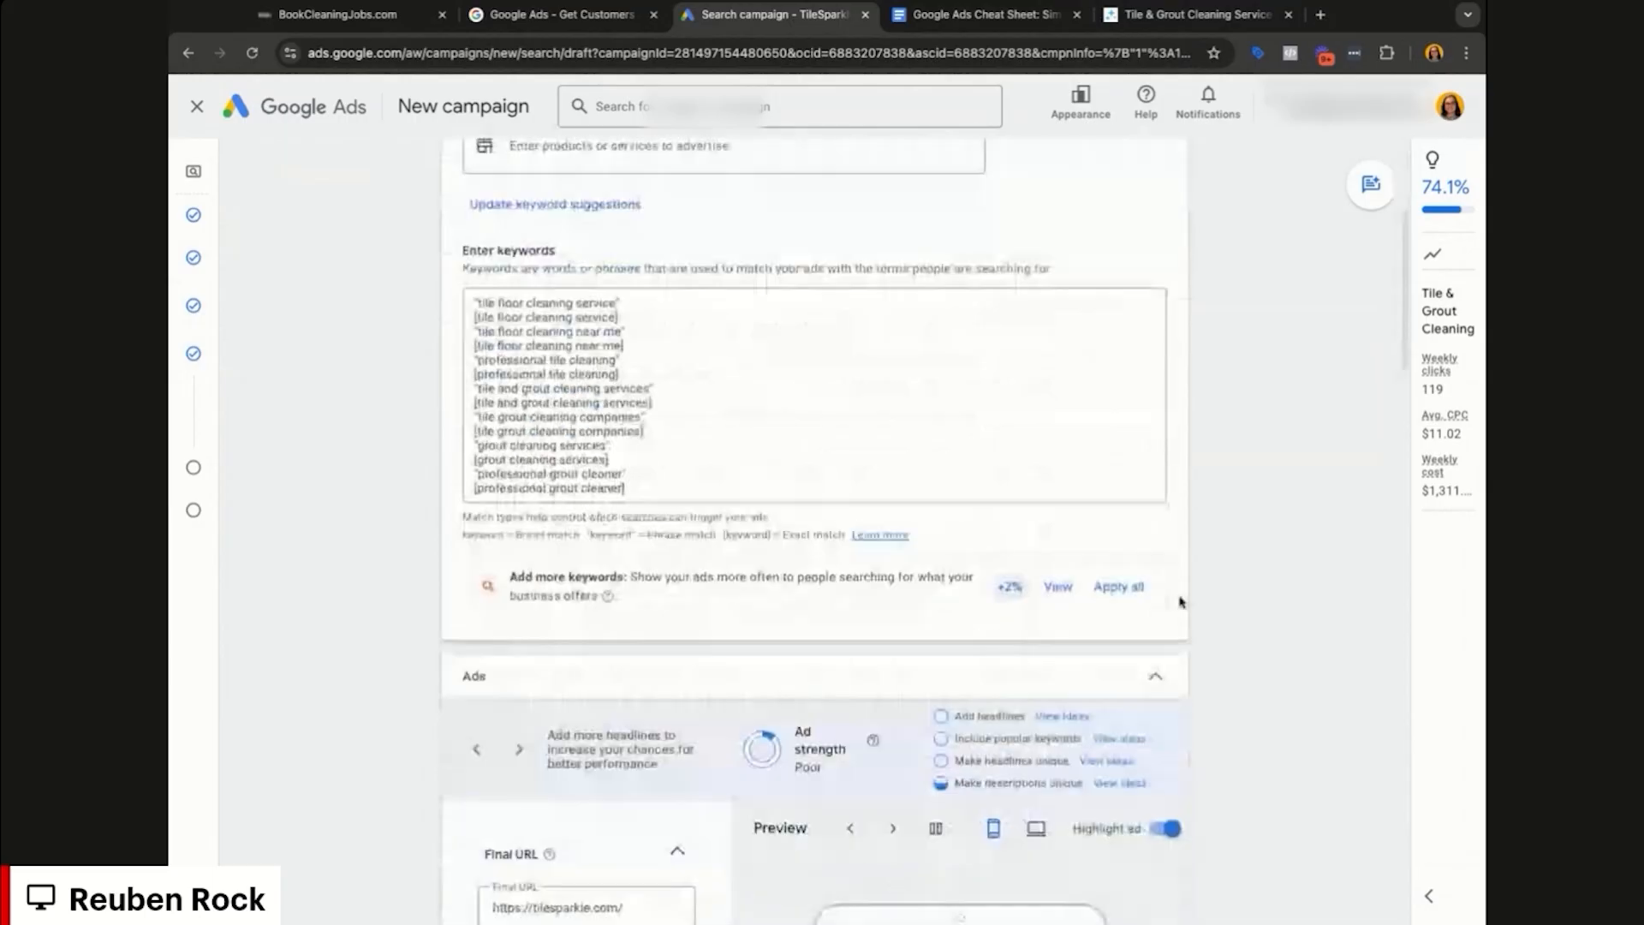
scroll(1180, 602, "down", 10)
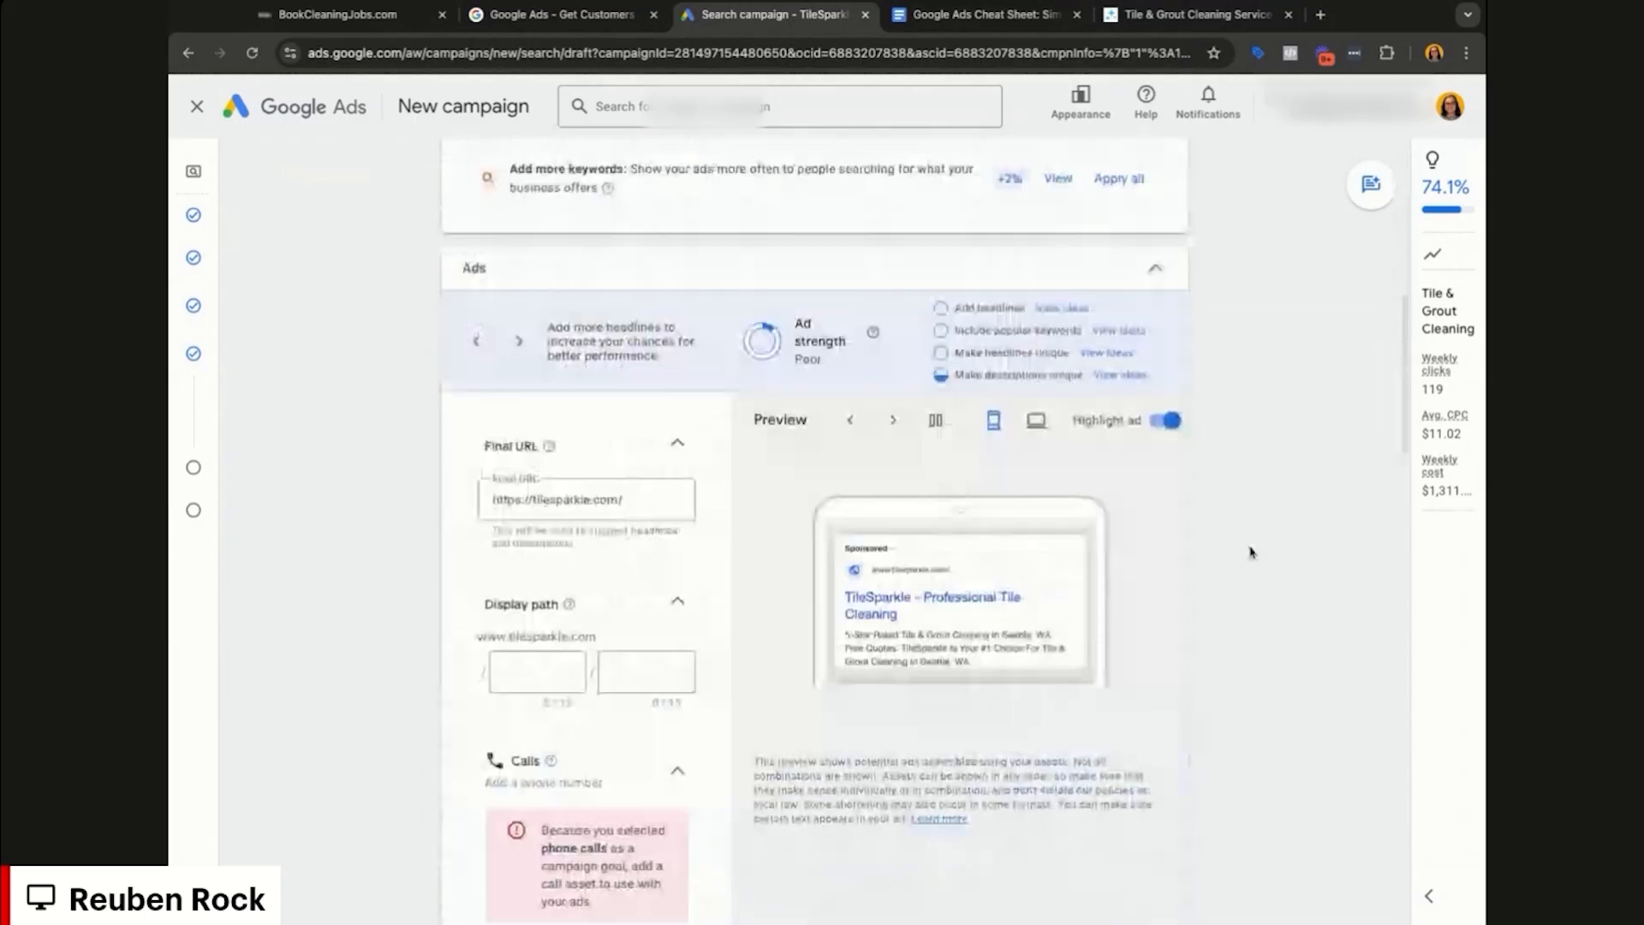
scroll(1233, 569, "down", 3)
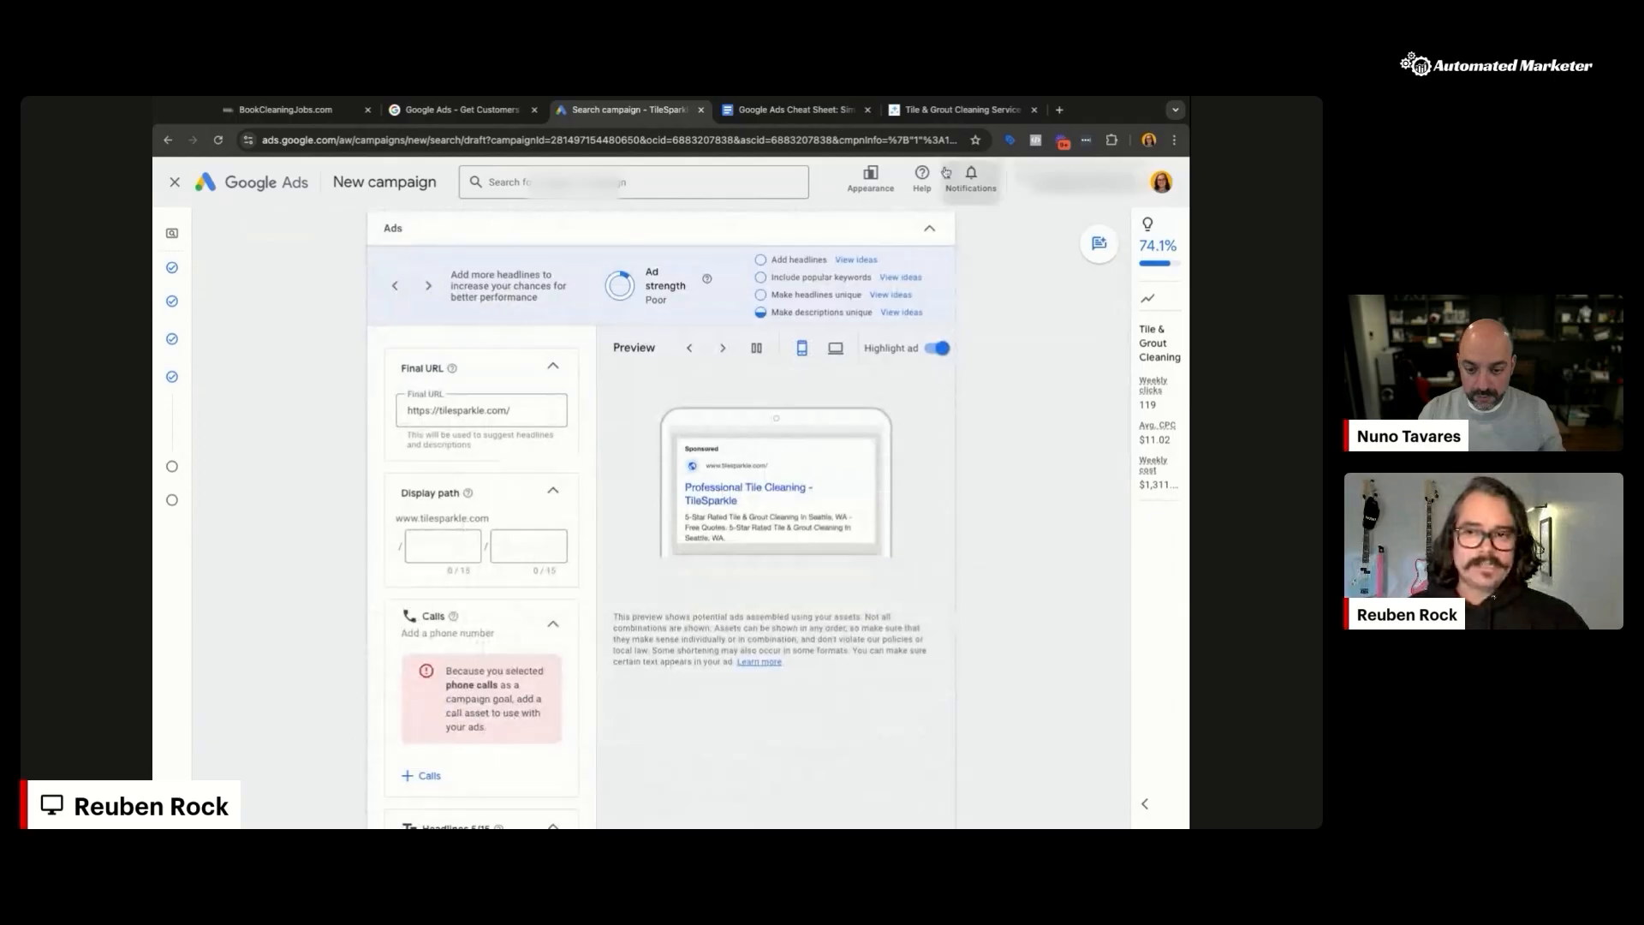
Step: Switch to the TileSparkle website and go to its homepage
left_click(927, 110)
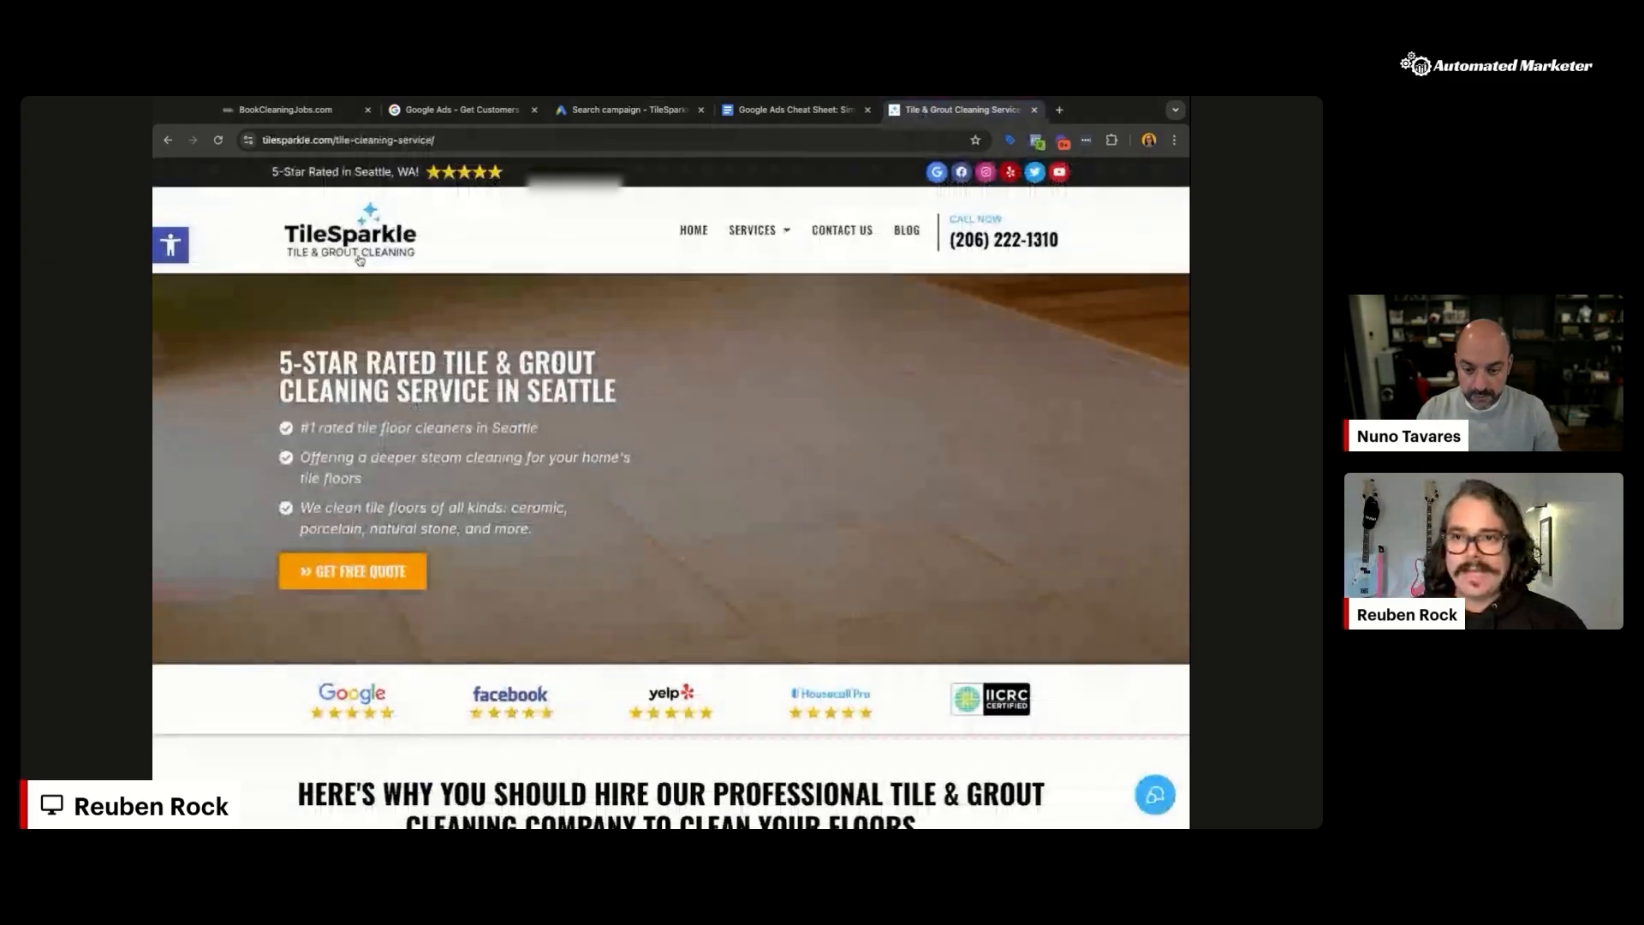
left_click(403, 140)
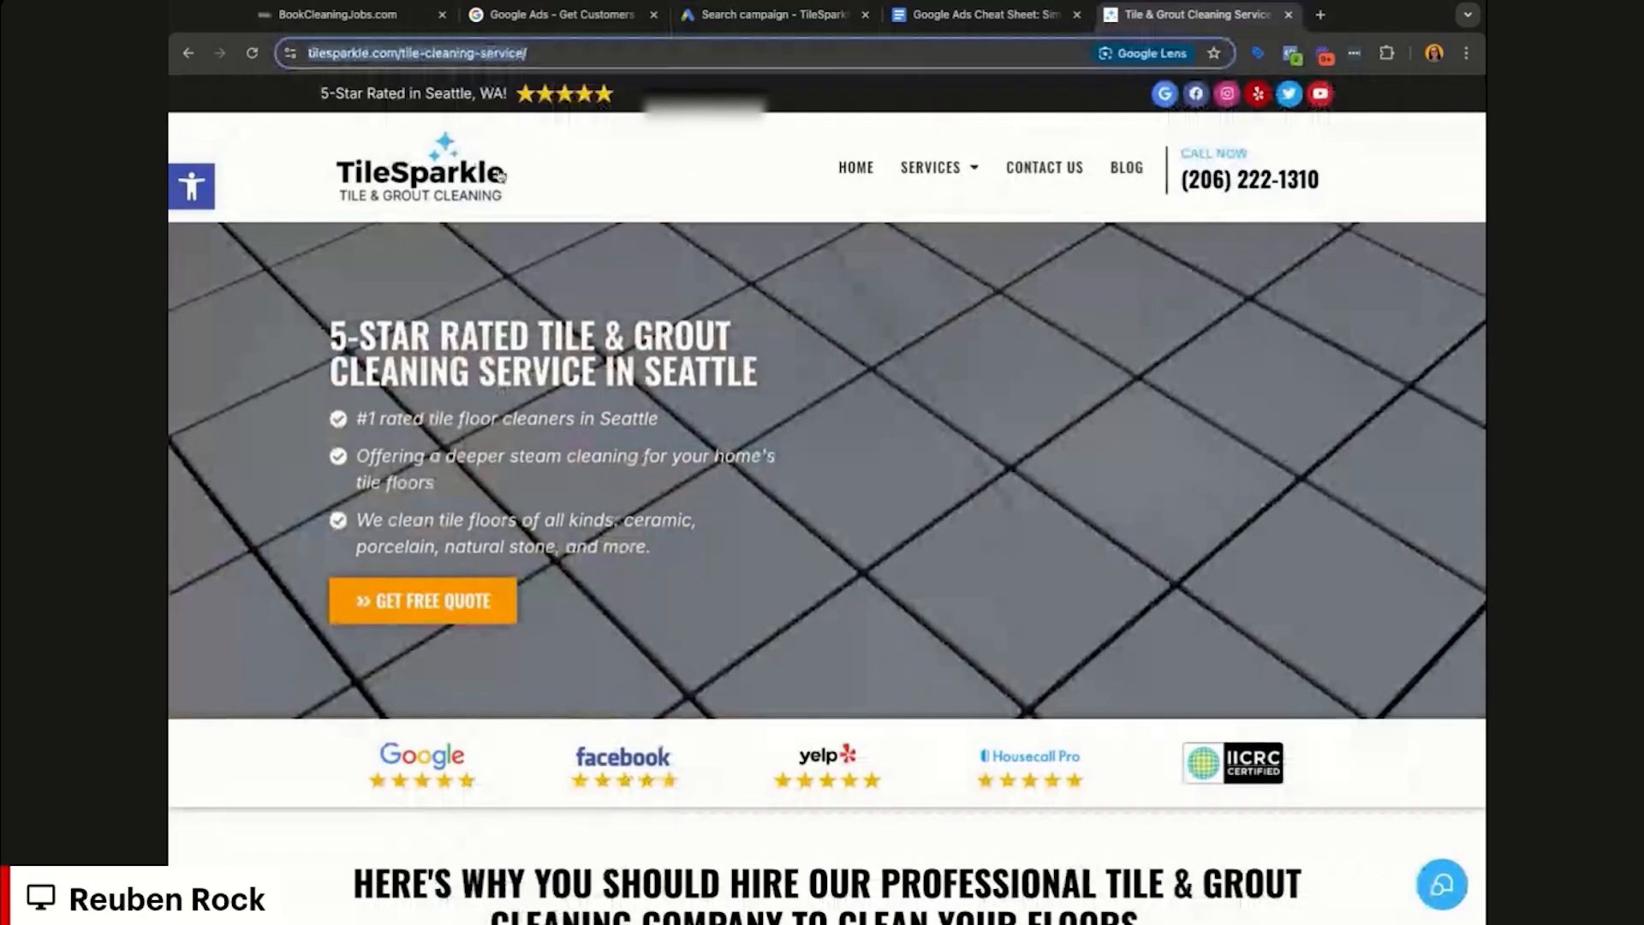
left_click(501, 175)
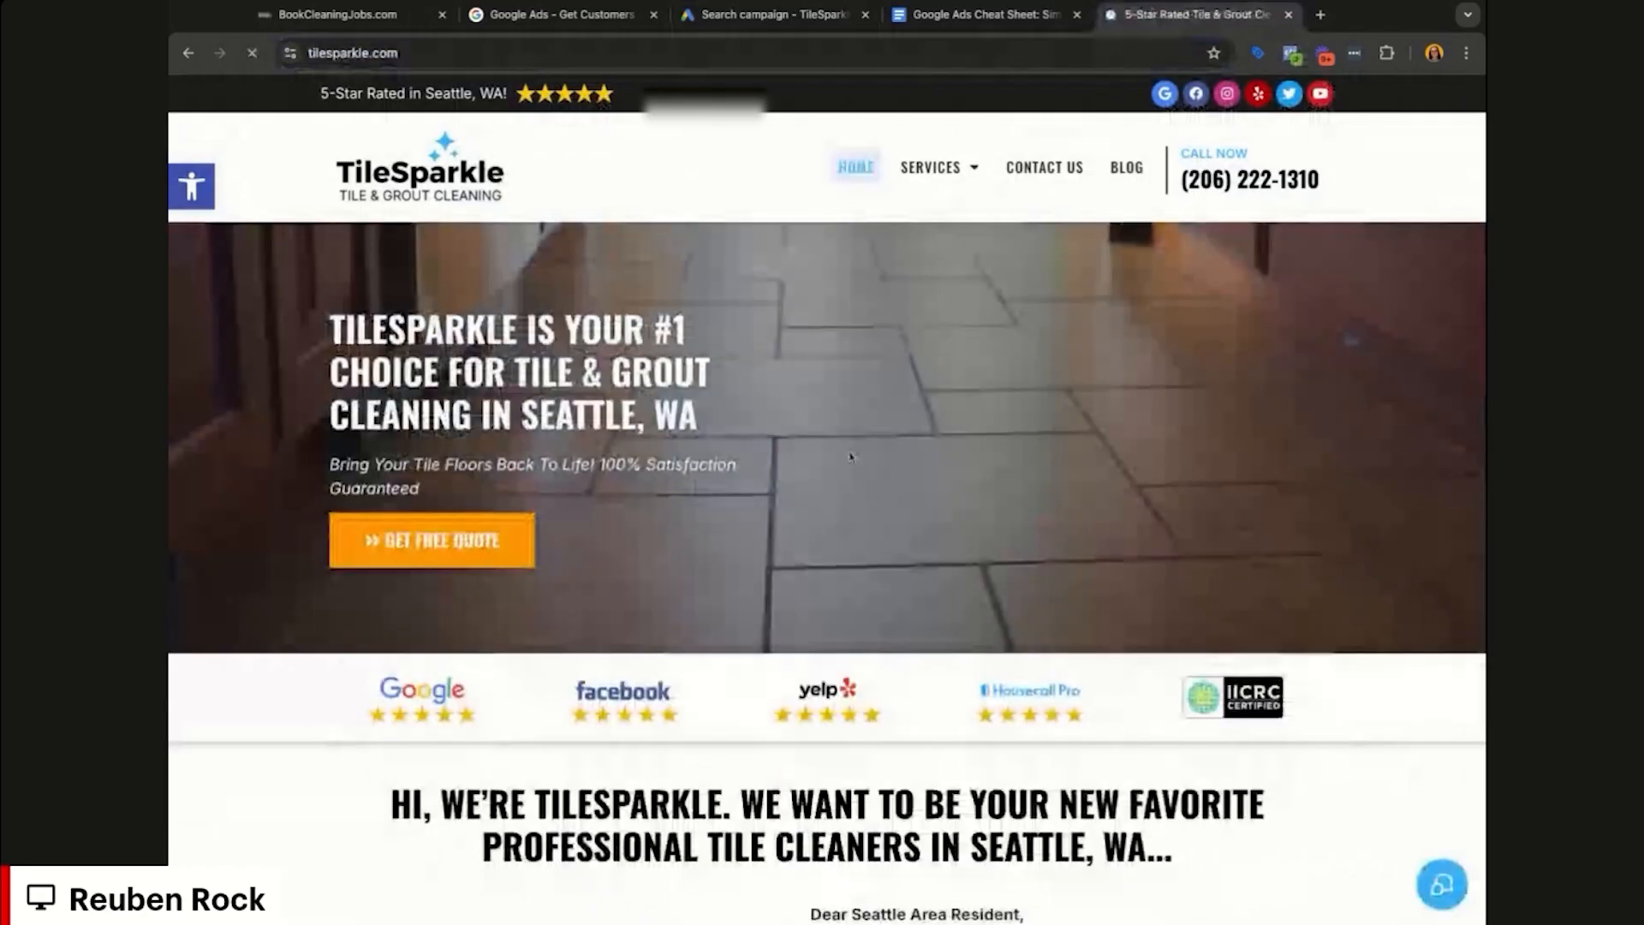
Step: Open Services > Residential to reach the tile-cleaning-service page and scroll through it
left_click_drag(644, 416, 471, 370)
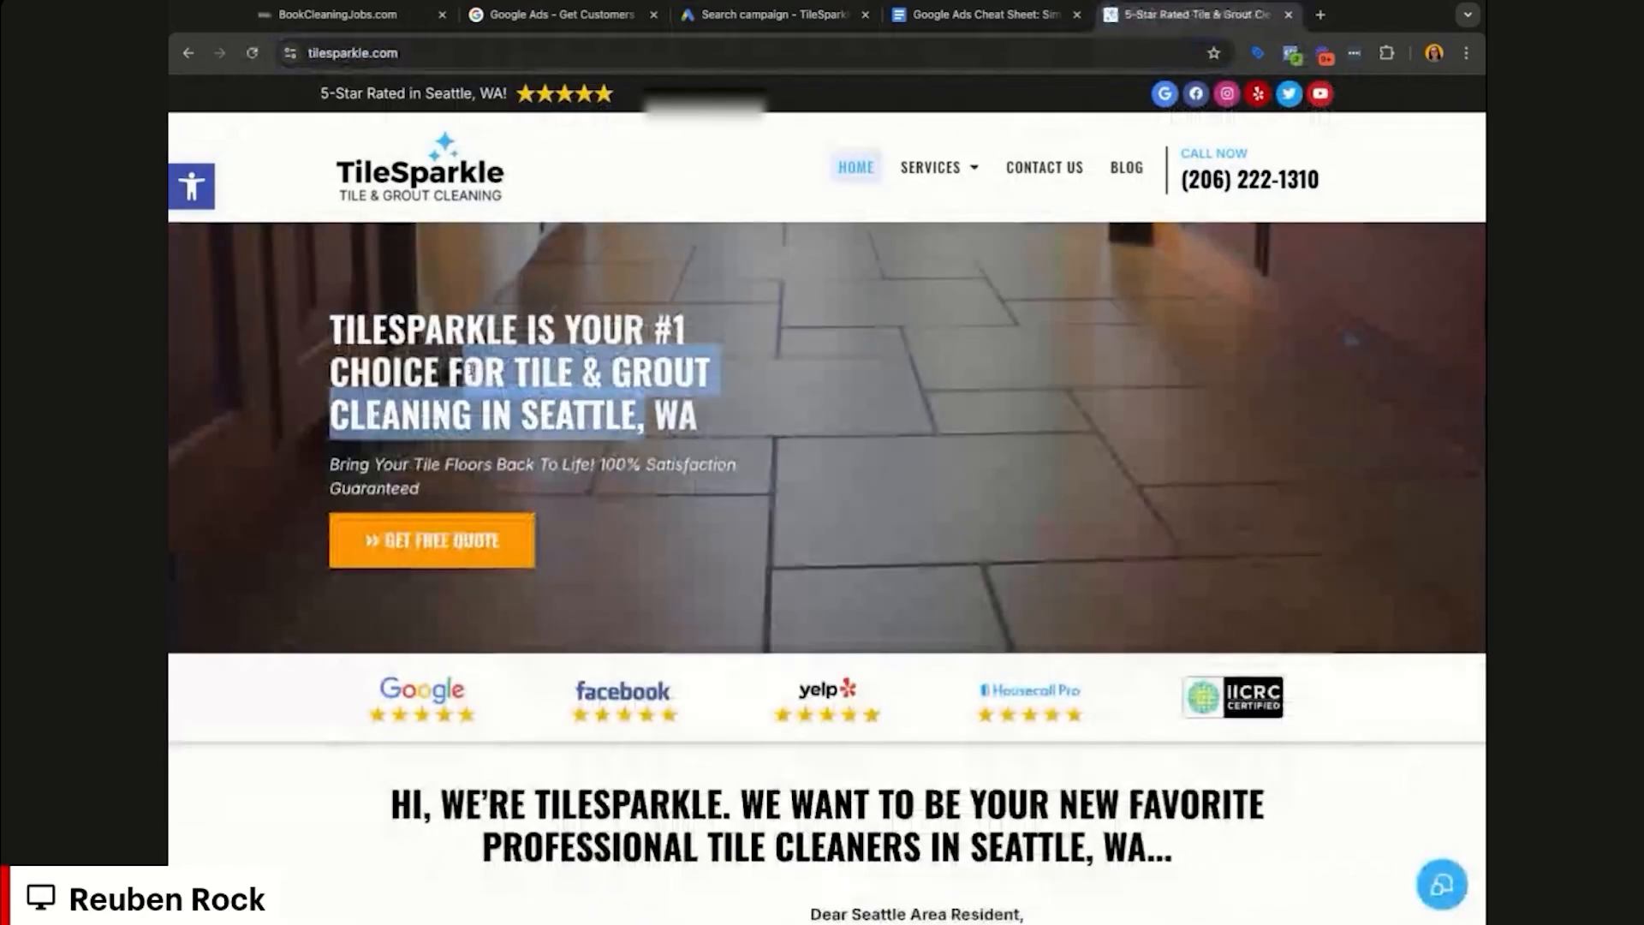
left_click(471, 370)
mouse_move(934, 167)
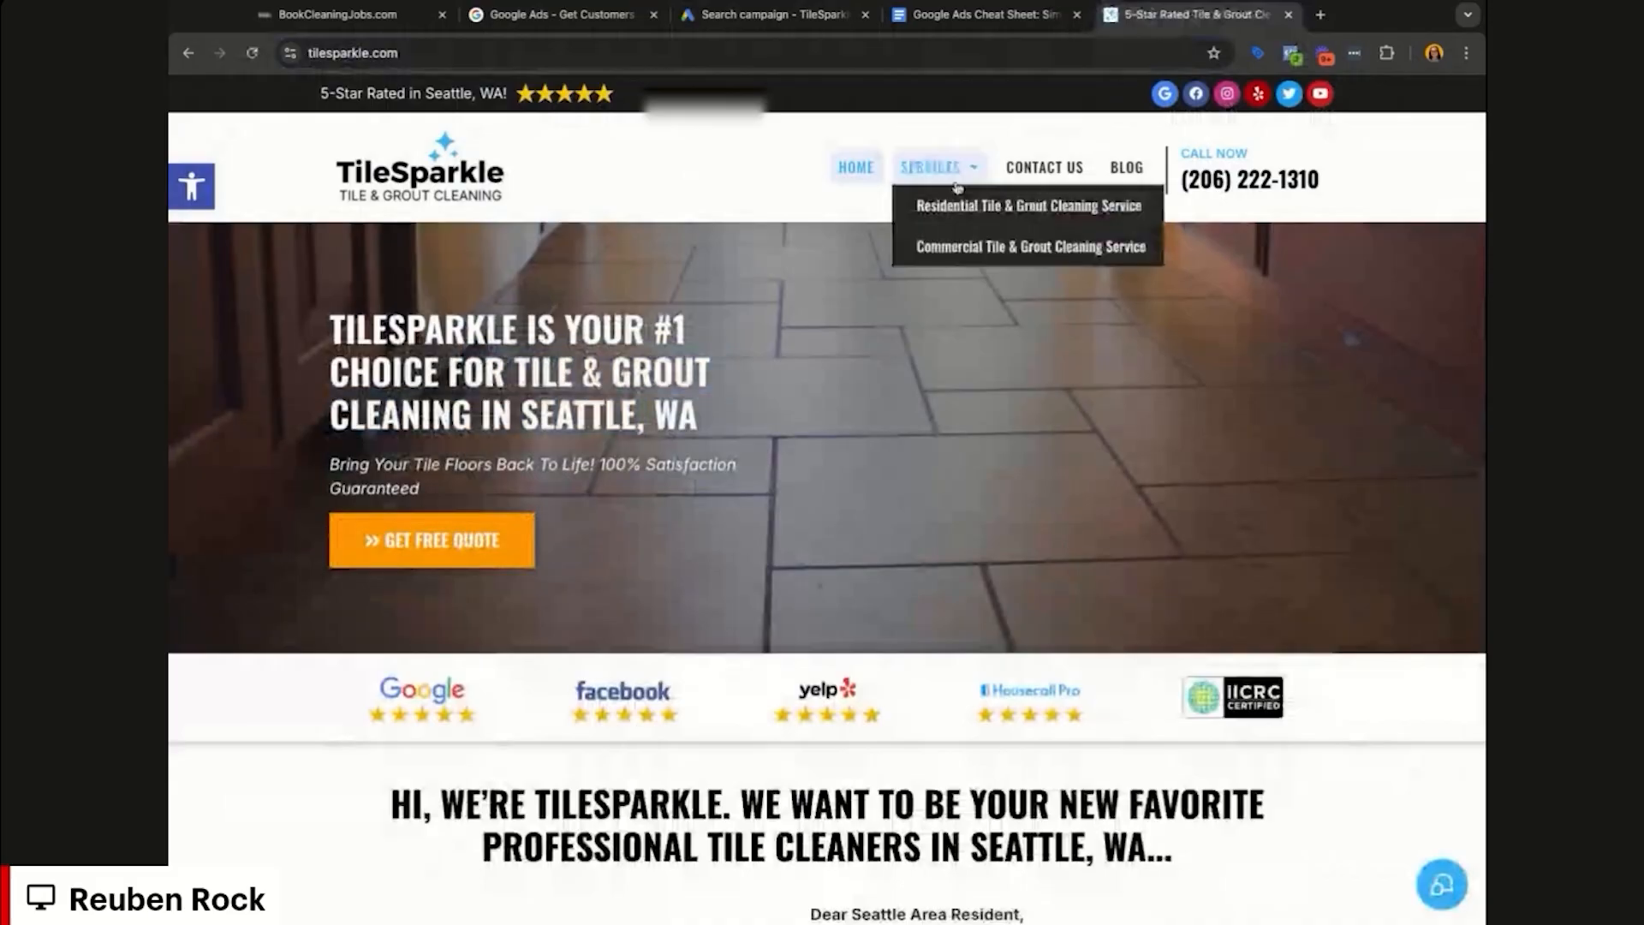
left_click(957, 213)
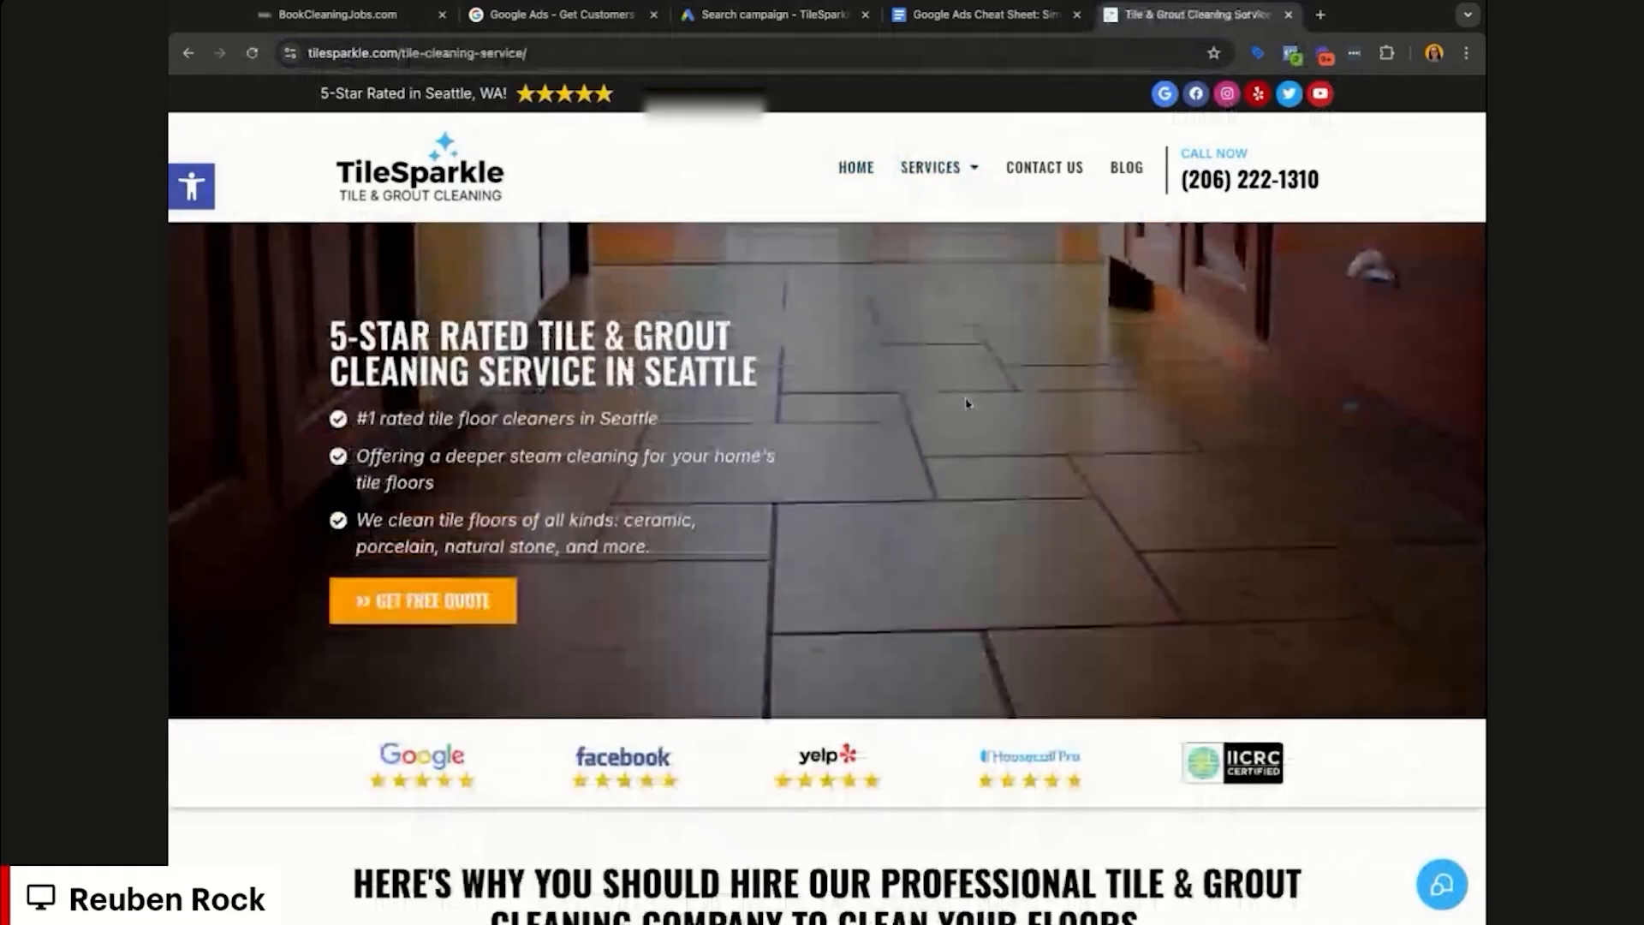
scroll(966, 403, "down", 4)
scroll(1325, 486, "down", 10)
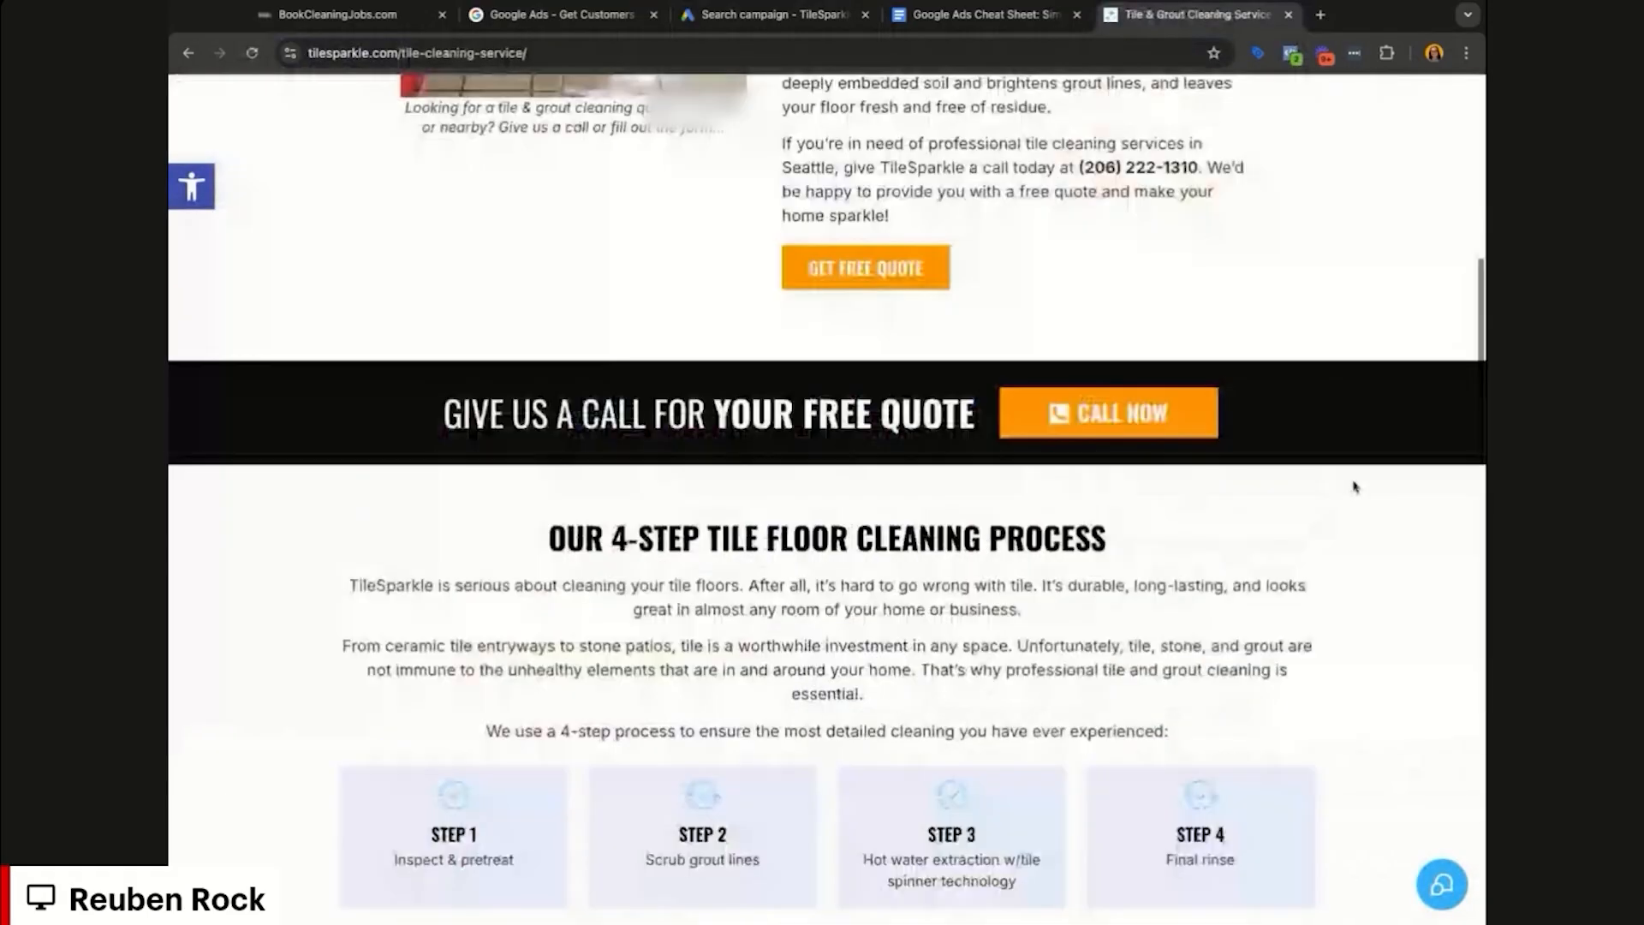
scroll(1354, 486, "down", 4)
scroll(1354, 486, "down", 6)
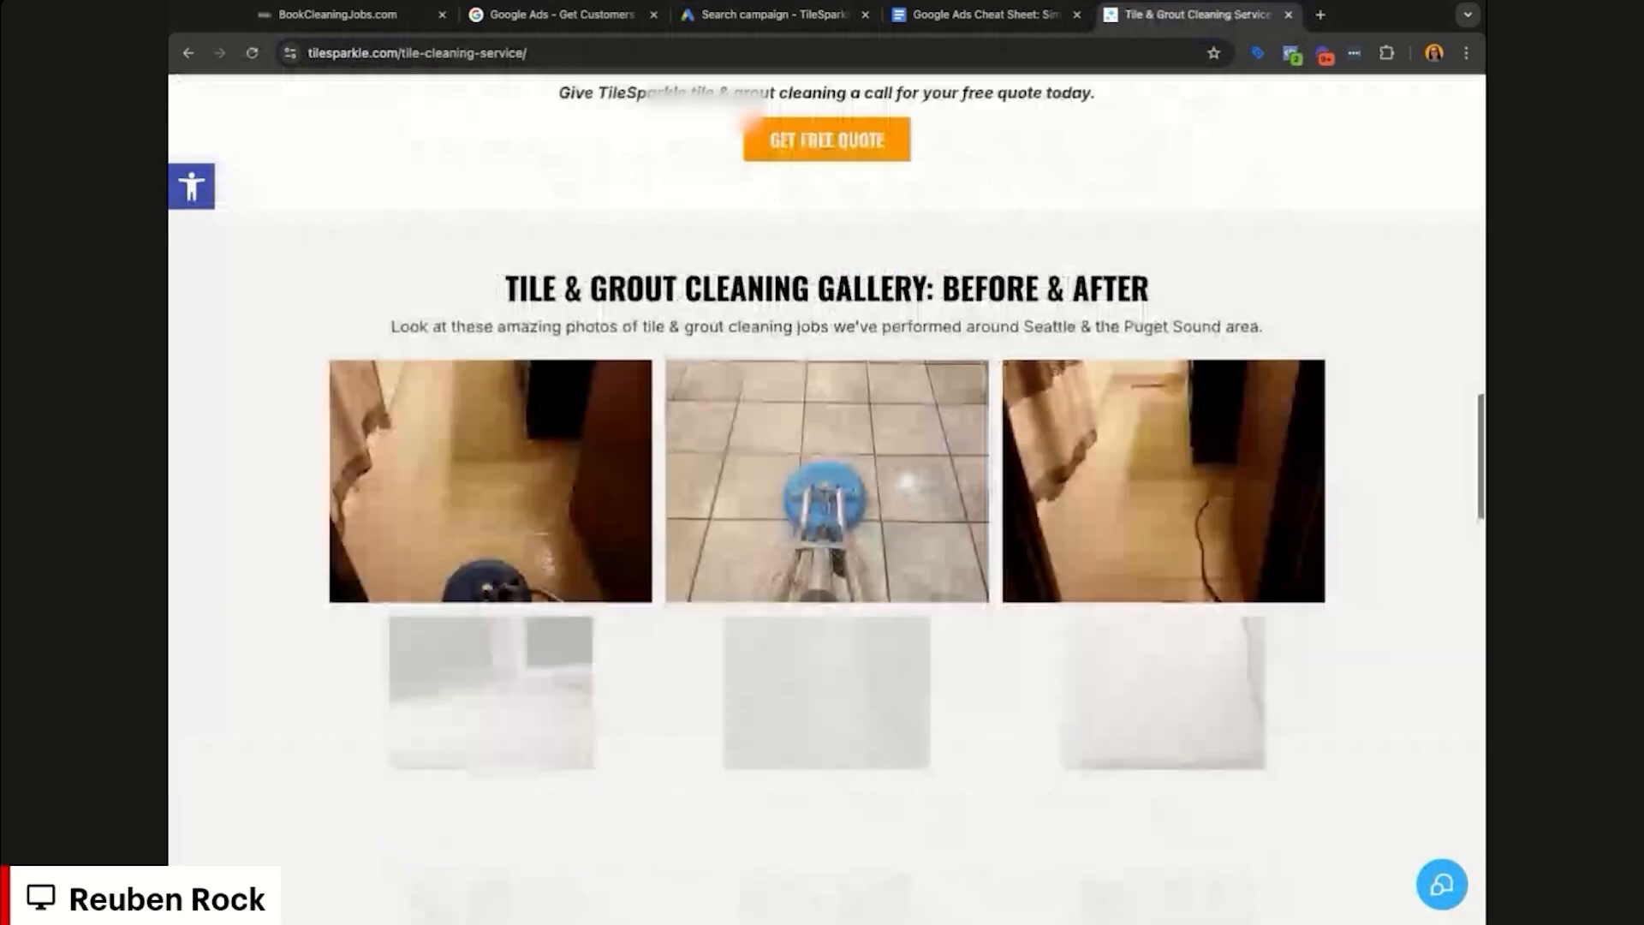
scroll(826, 496, "down", 12)
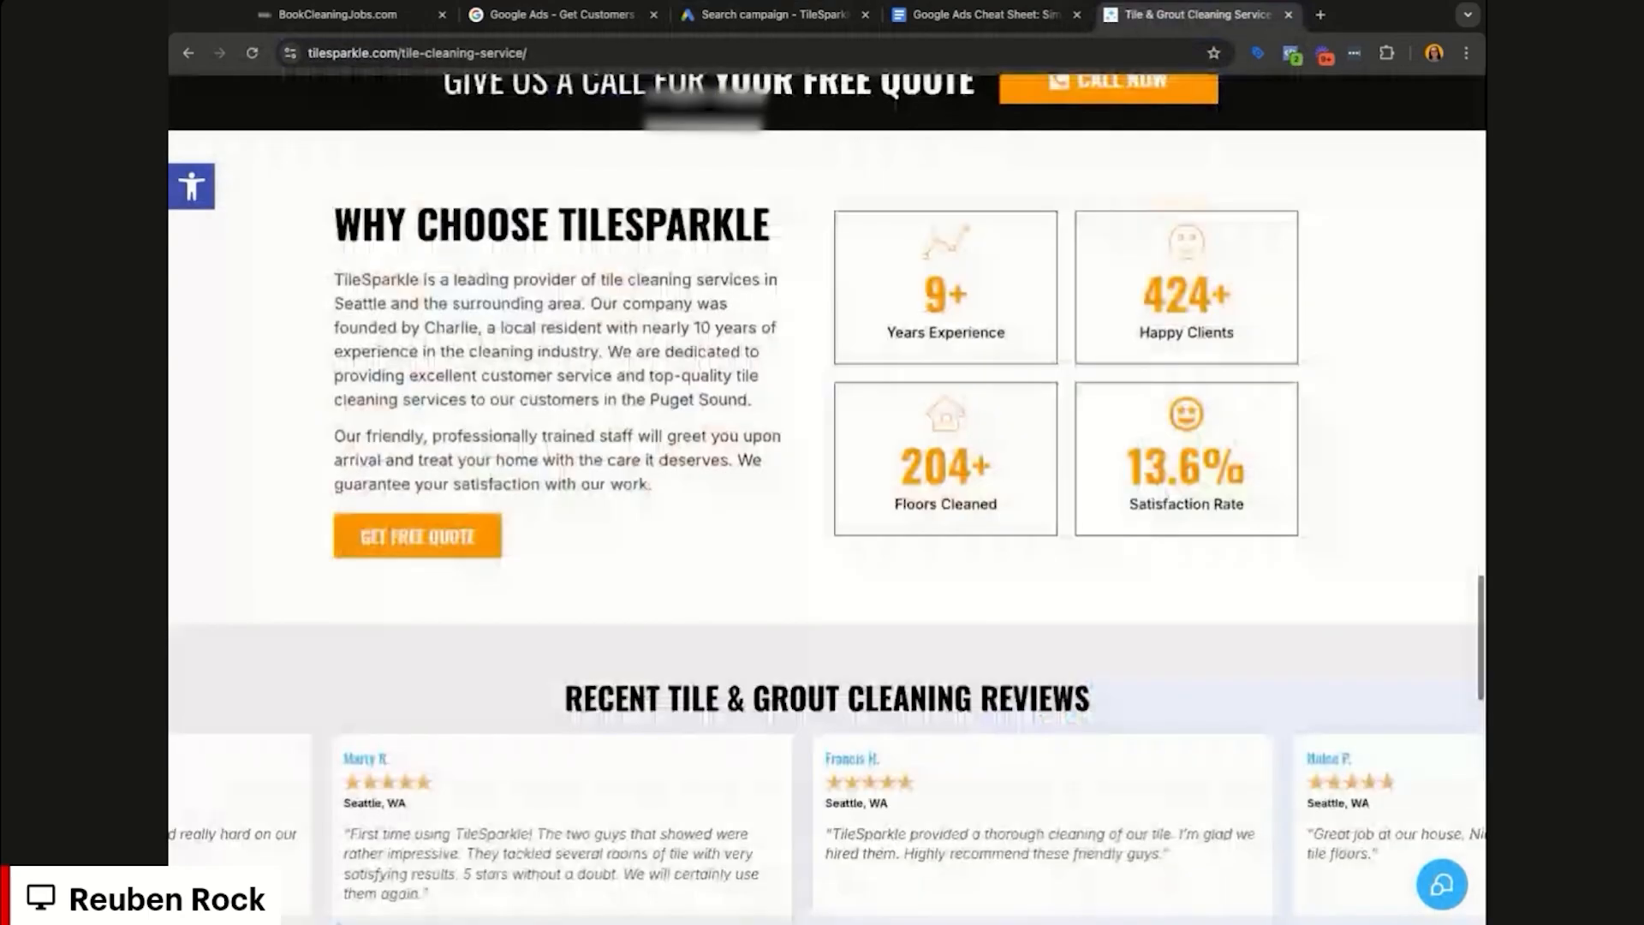
scroll(1319, 462, "up", 20)
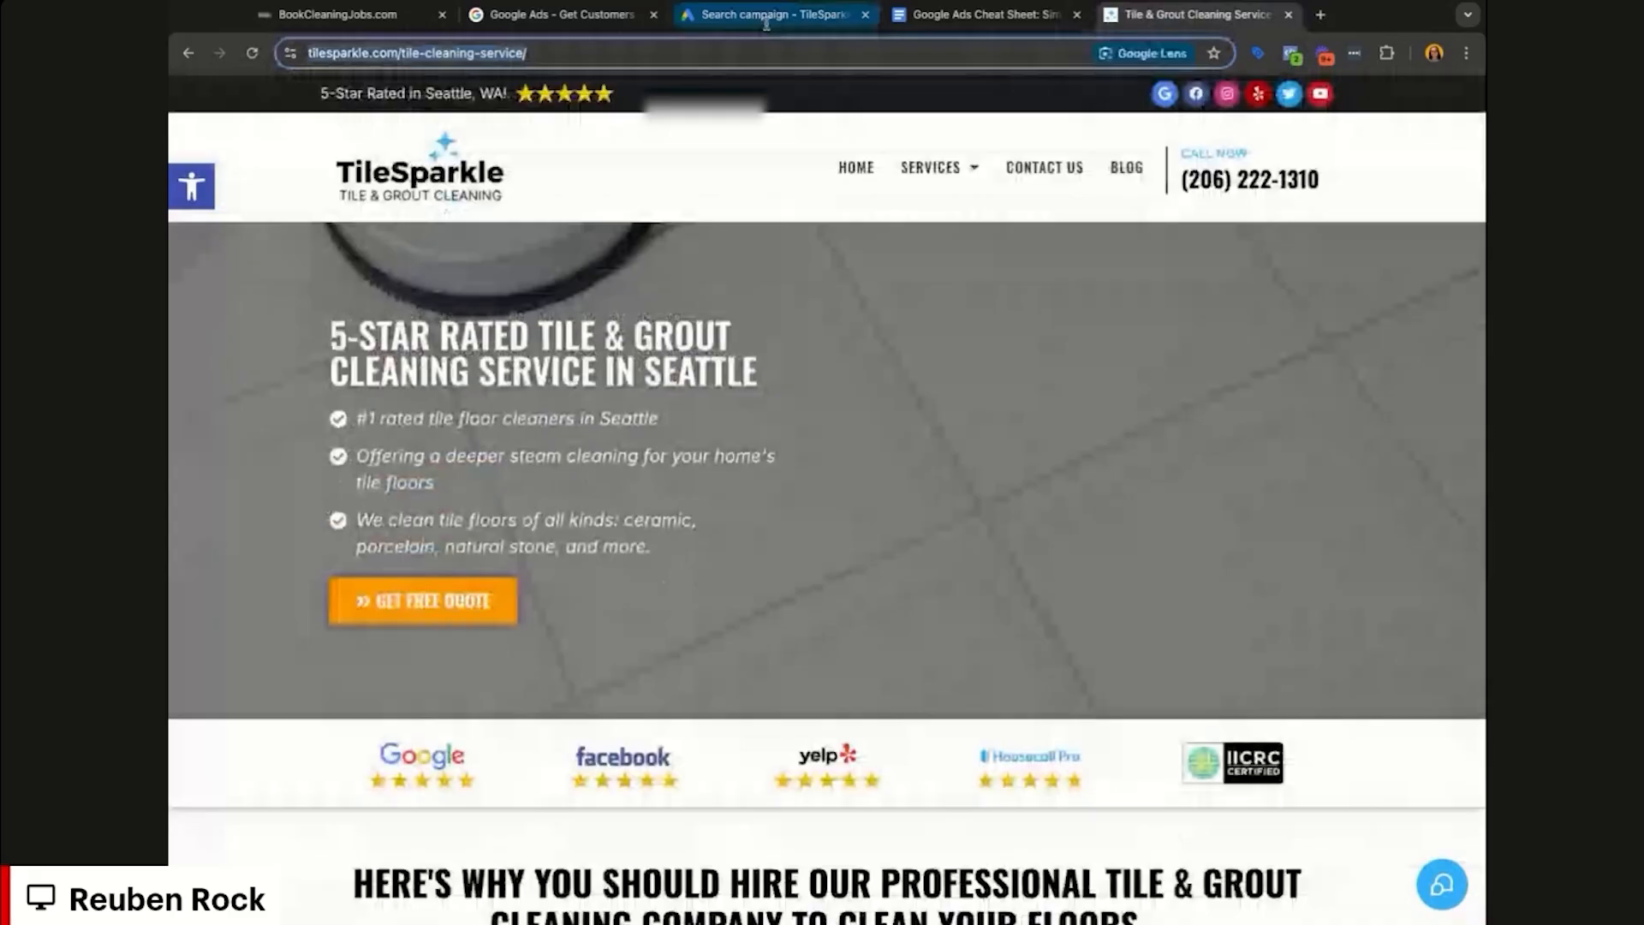
Step: Set the ad's Final URL to the TileSparkle tile-cleaning-service page
left_click(766, 17)
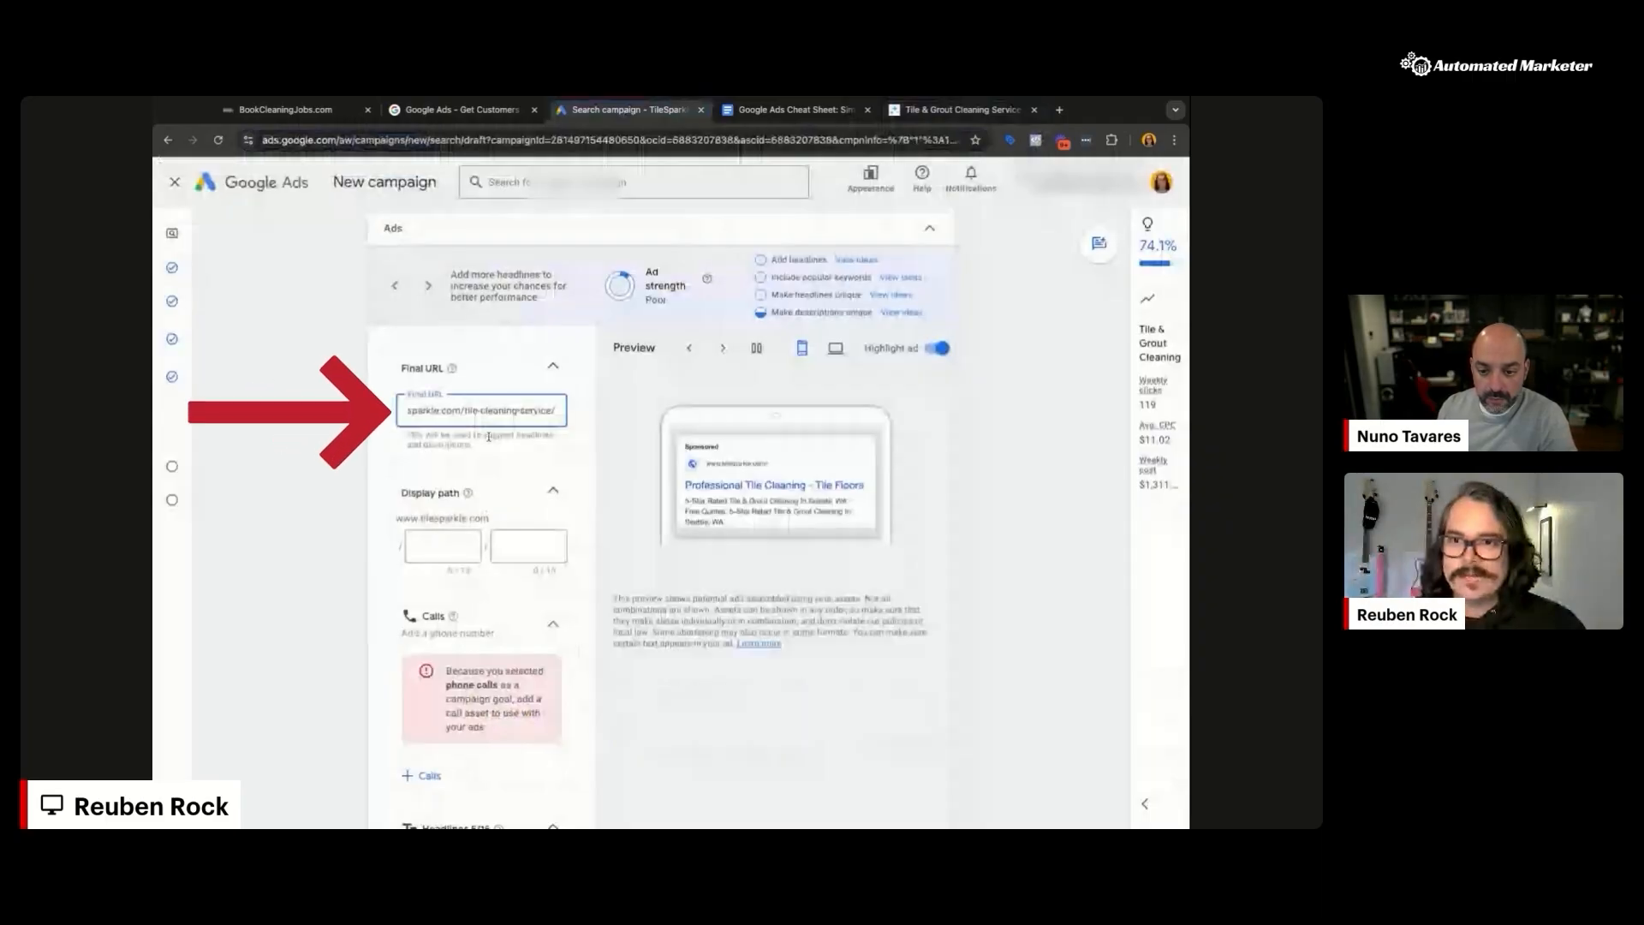
left_click(489, 437)
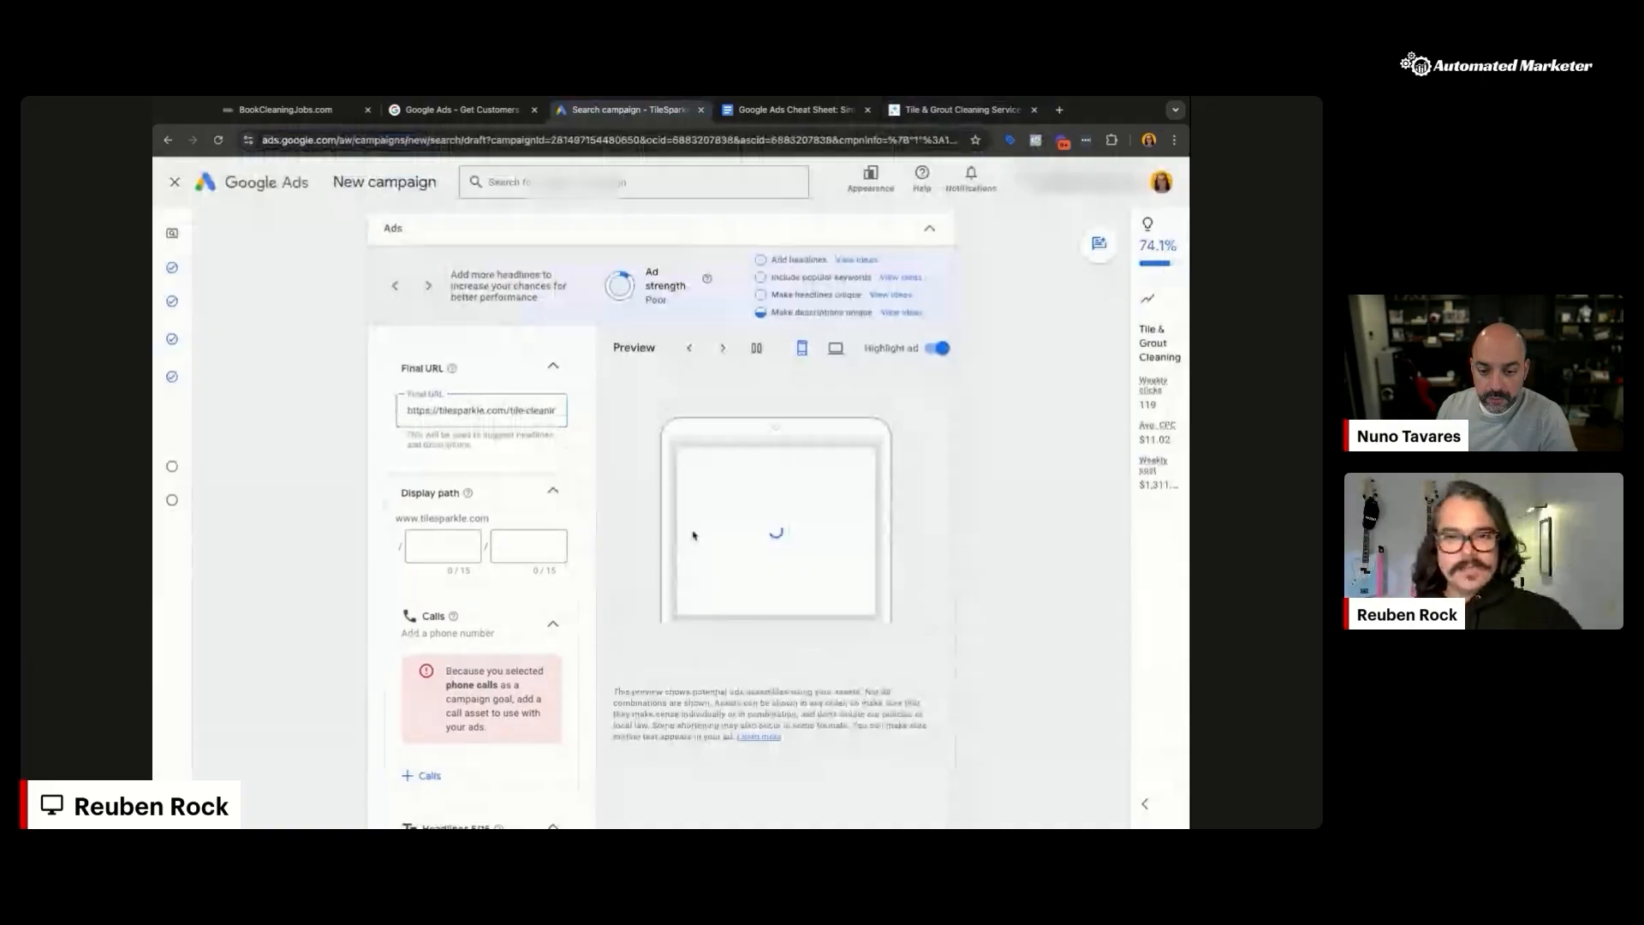
left_click(959, 110)
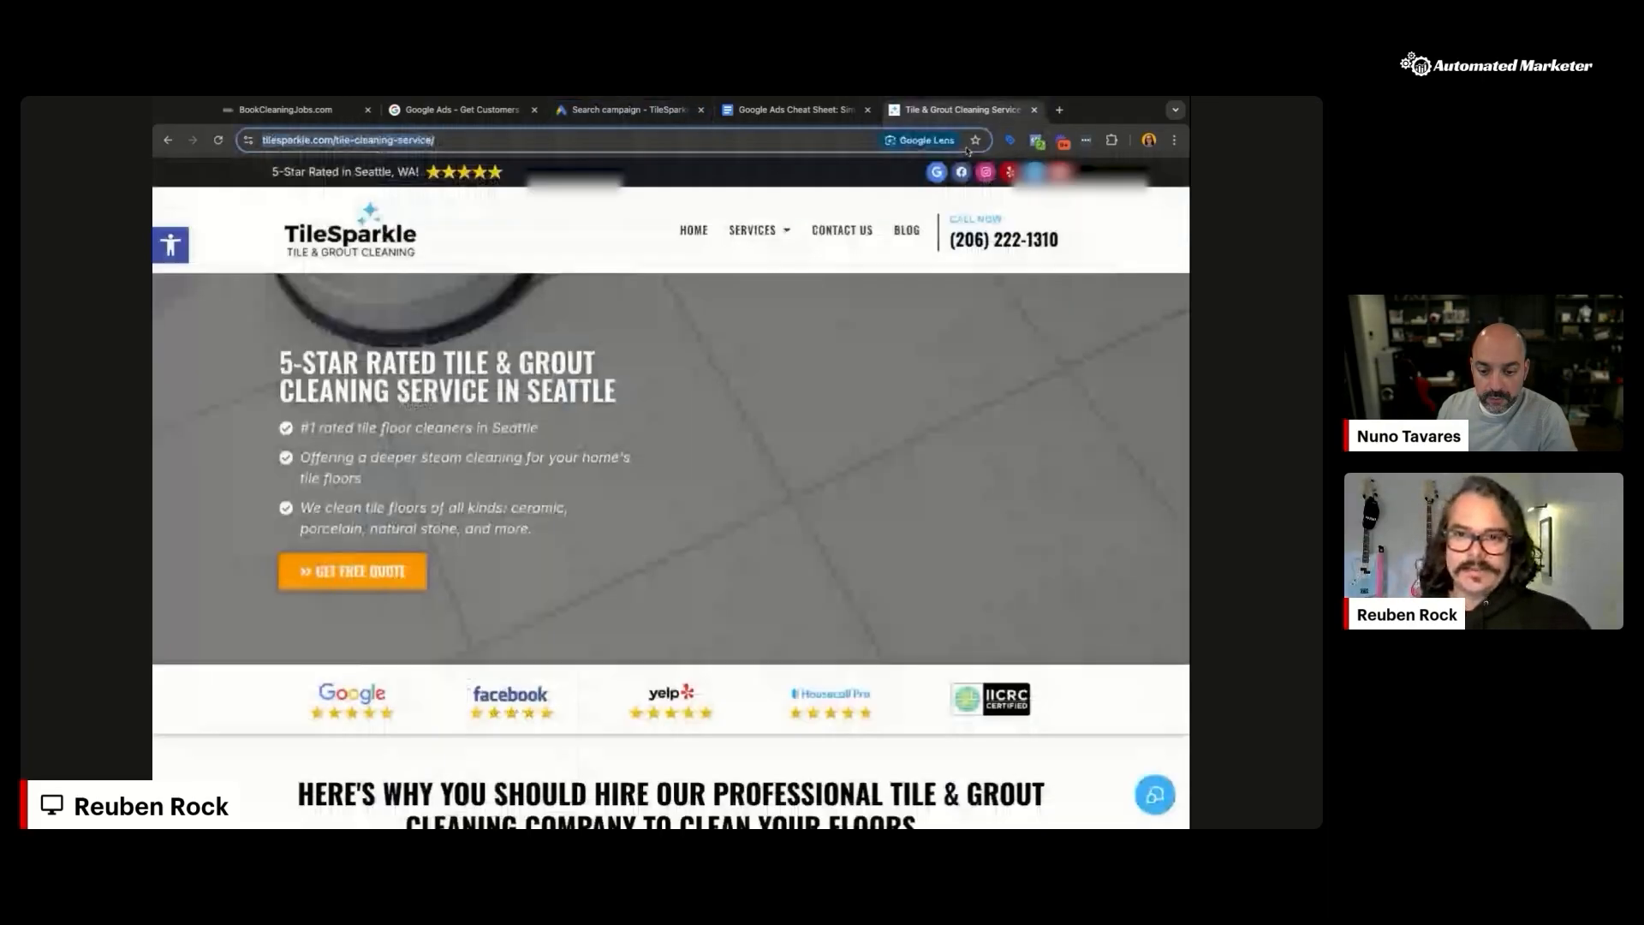
left_click(629, 109)
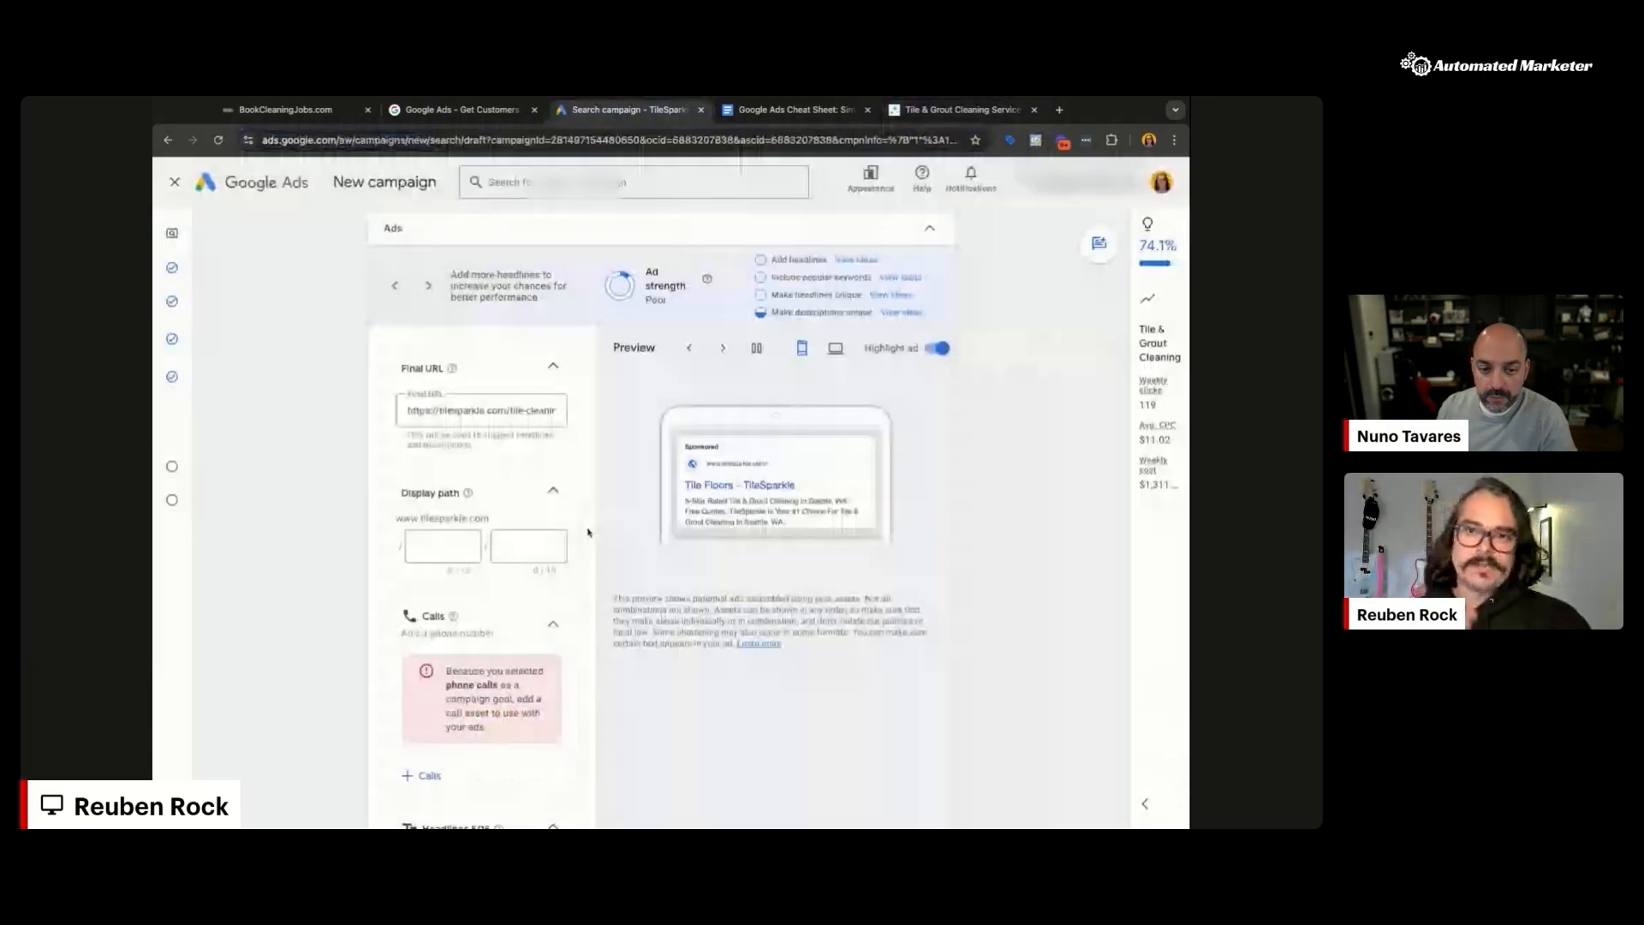
Step: Set the display path to free-quote and start adding a Calls asset
left_click(430, 536)
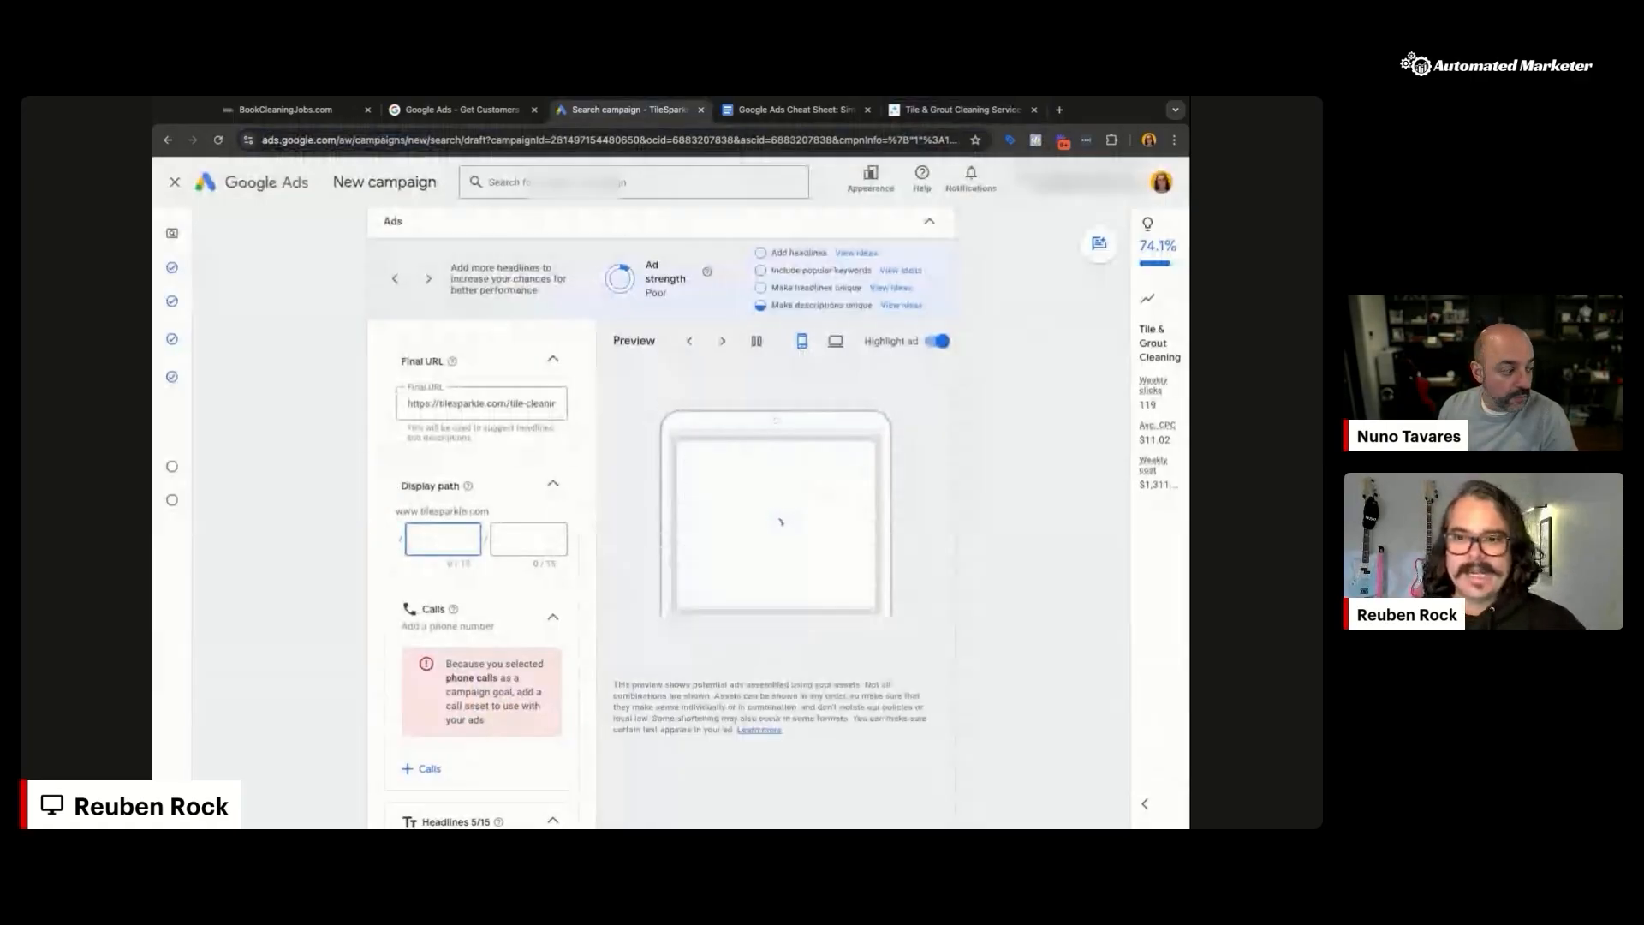
type("get")
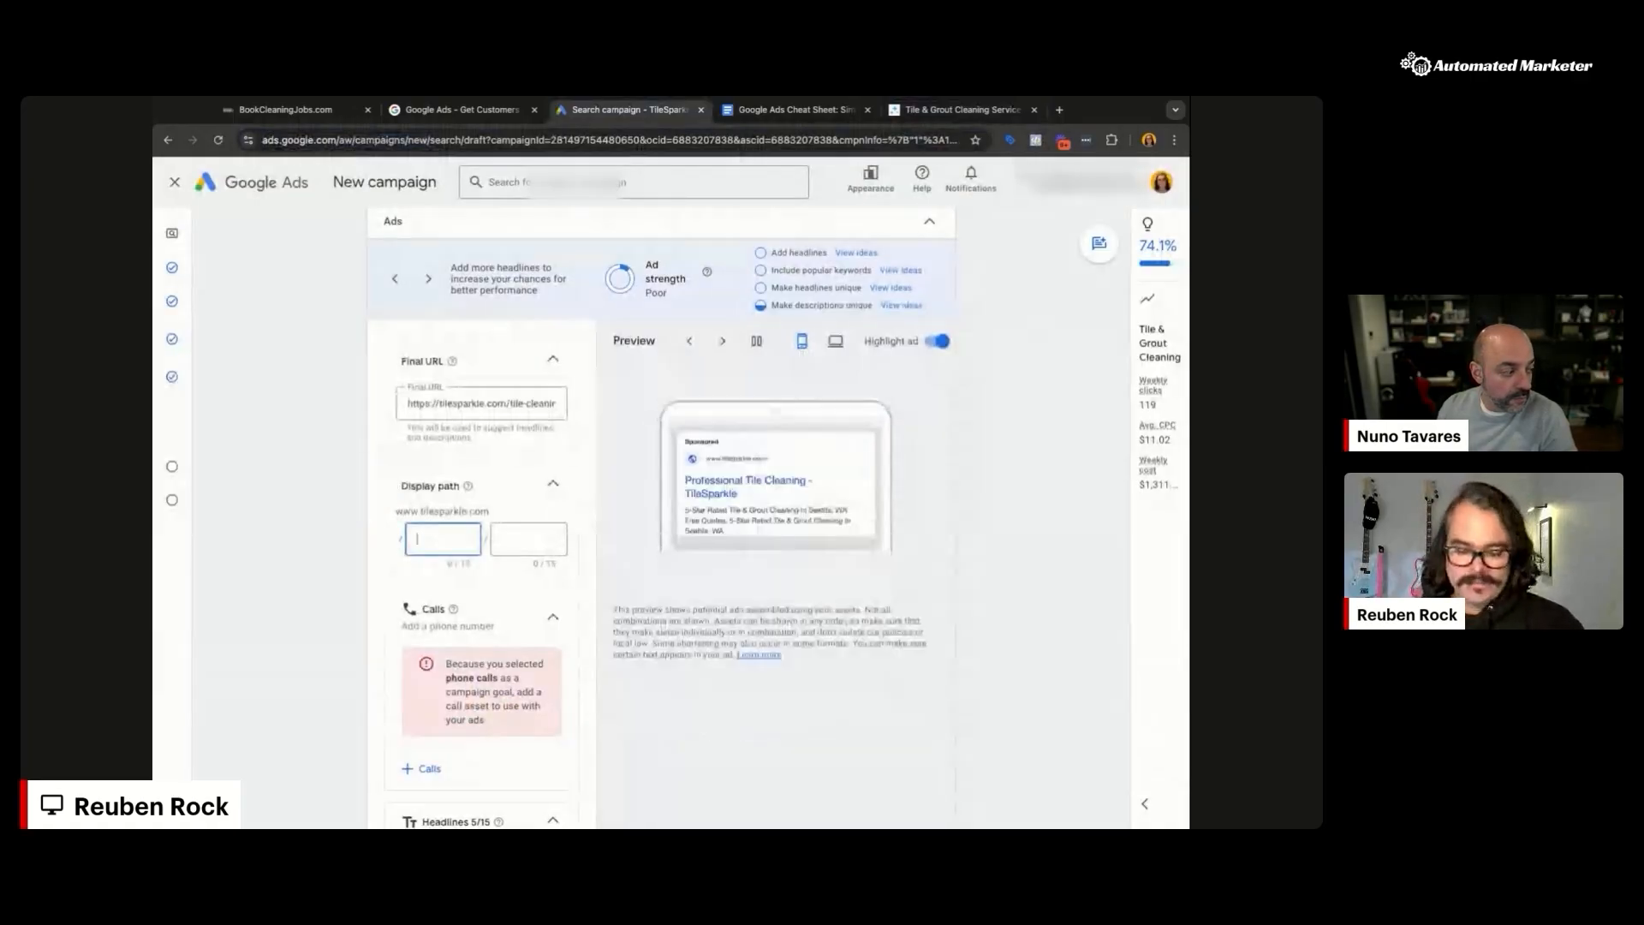
key("Tab")
type("quo")
key("BackSpace")
key("BackSpace")
key("BackSpace")
key("shift+Tab")
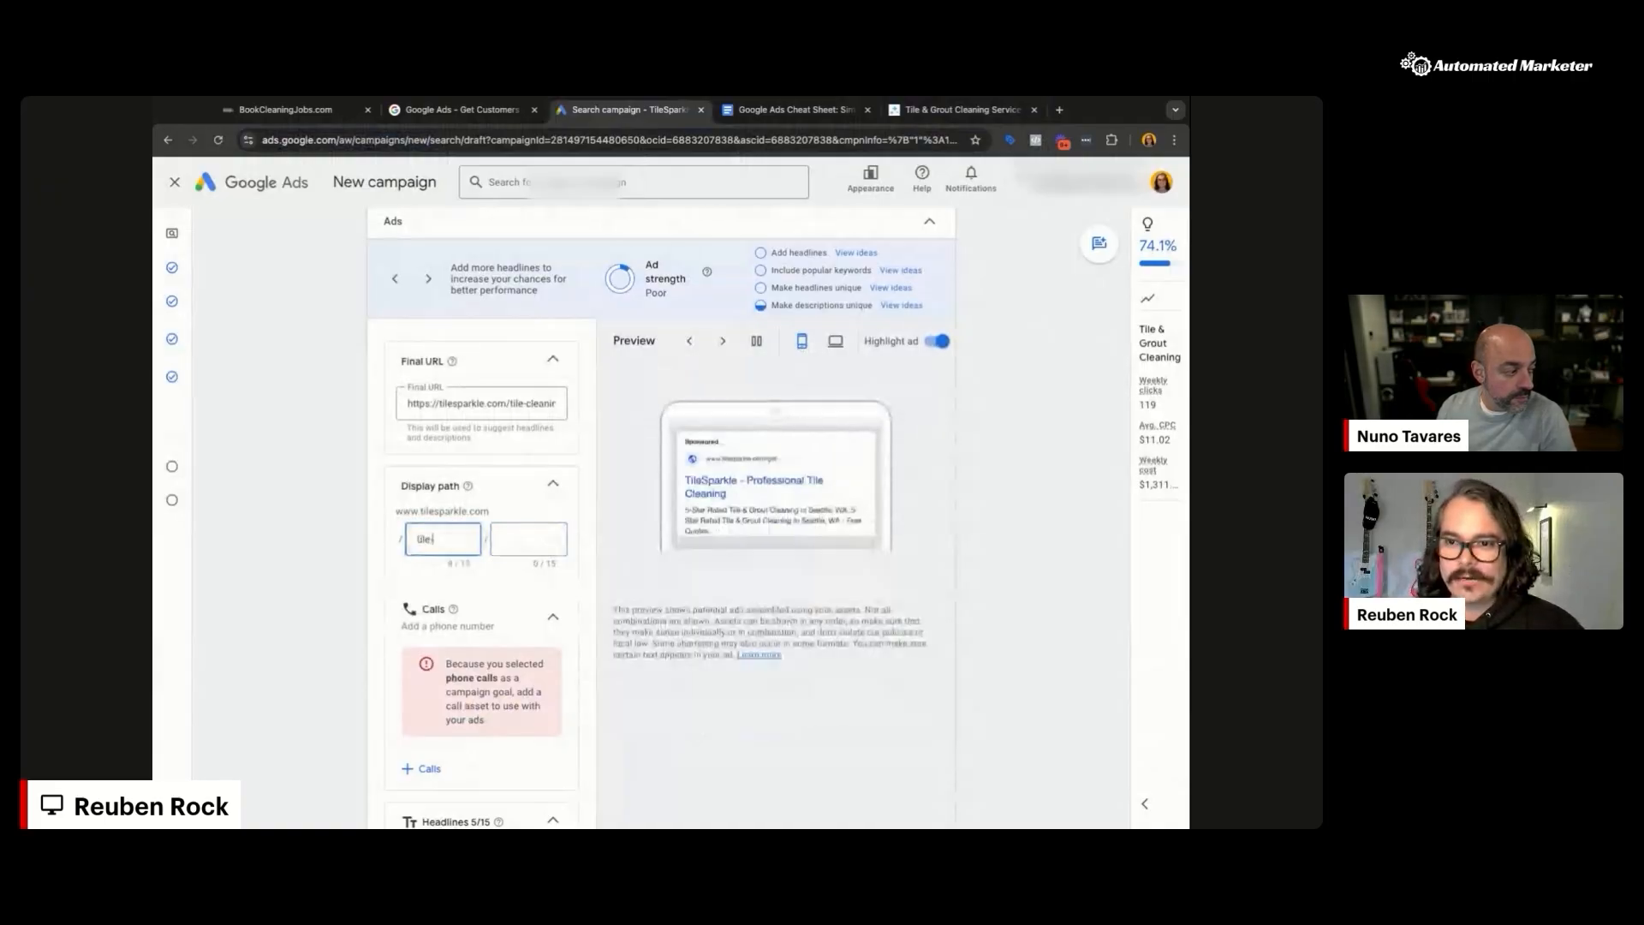
type("-clea")
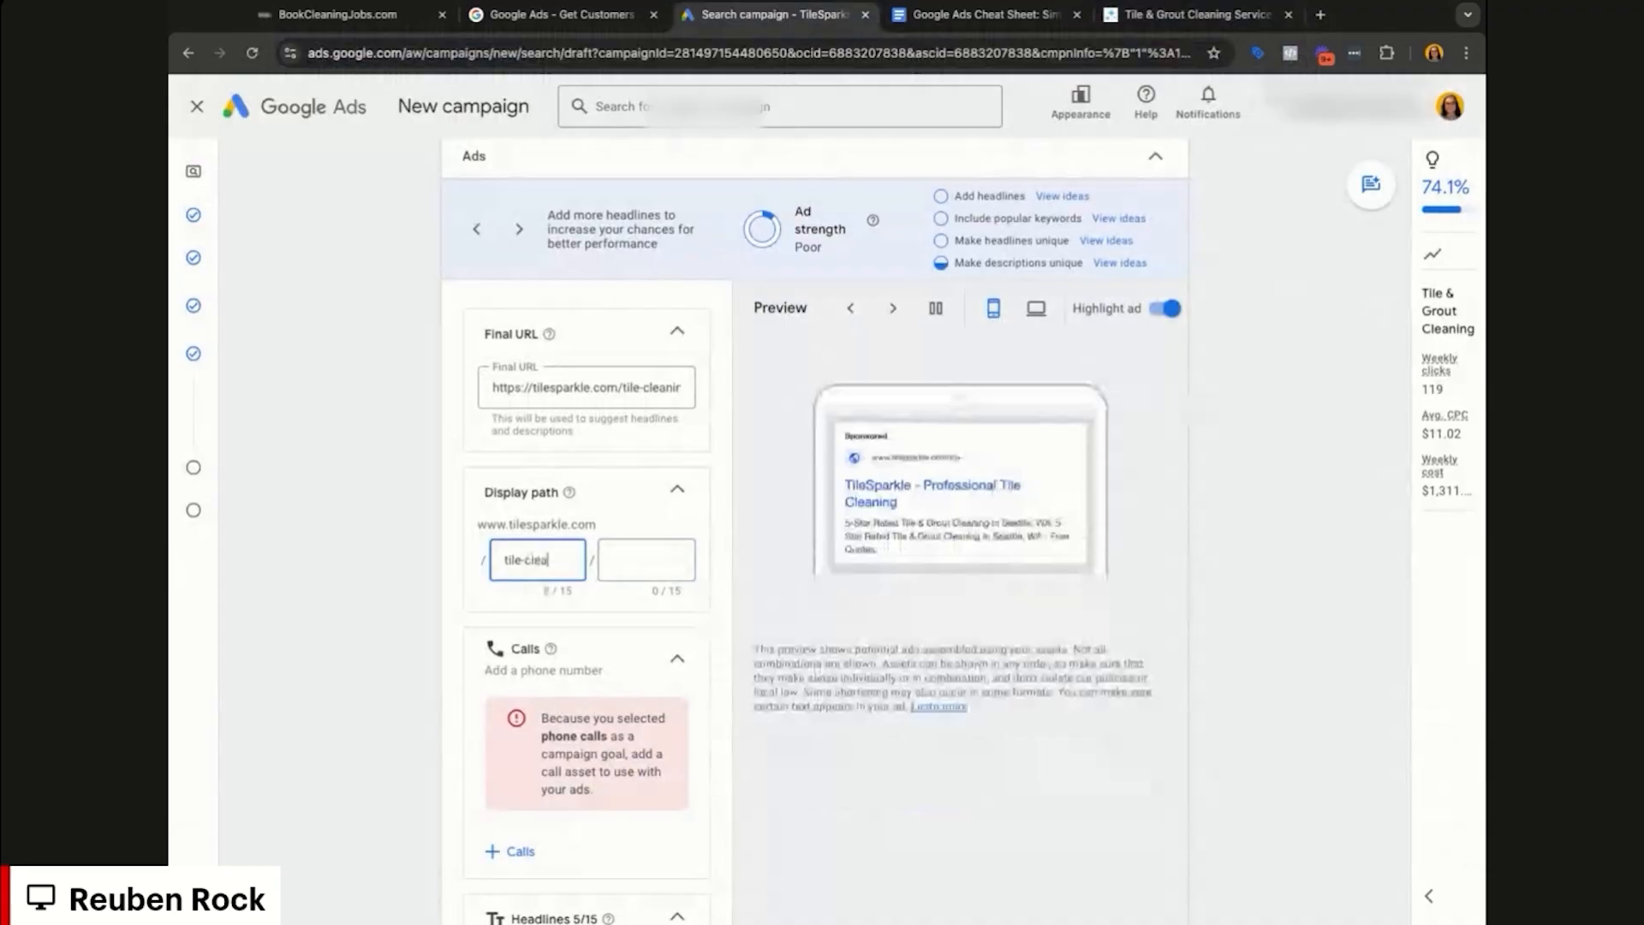
type("ning")
left_click(454, 588)
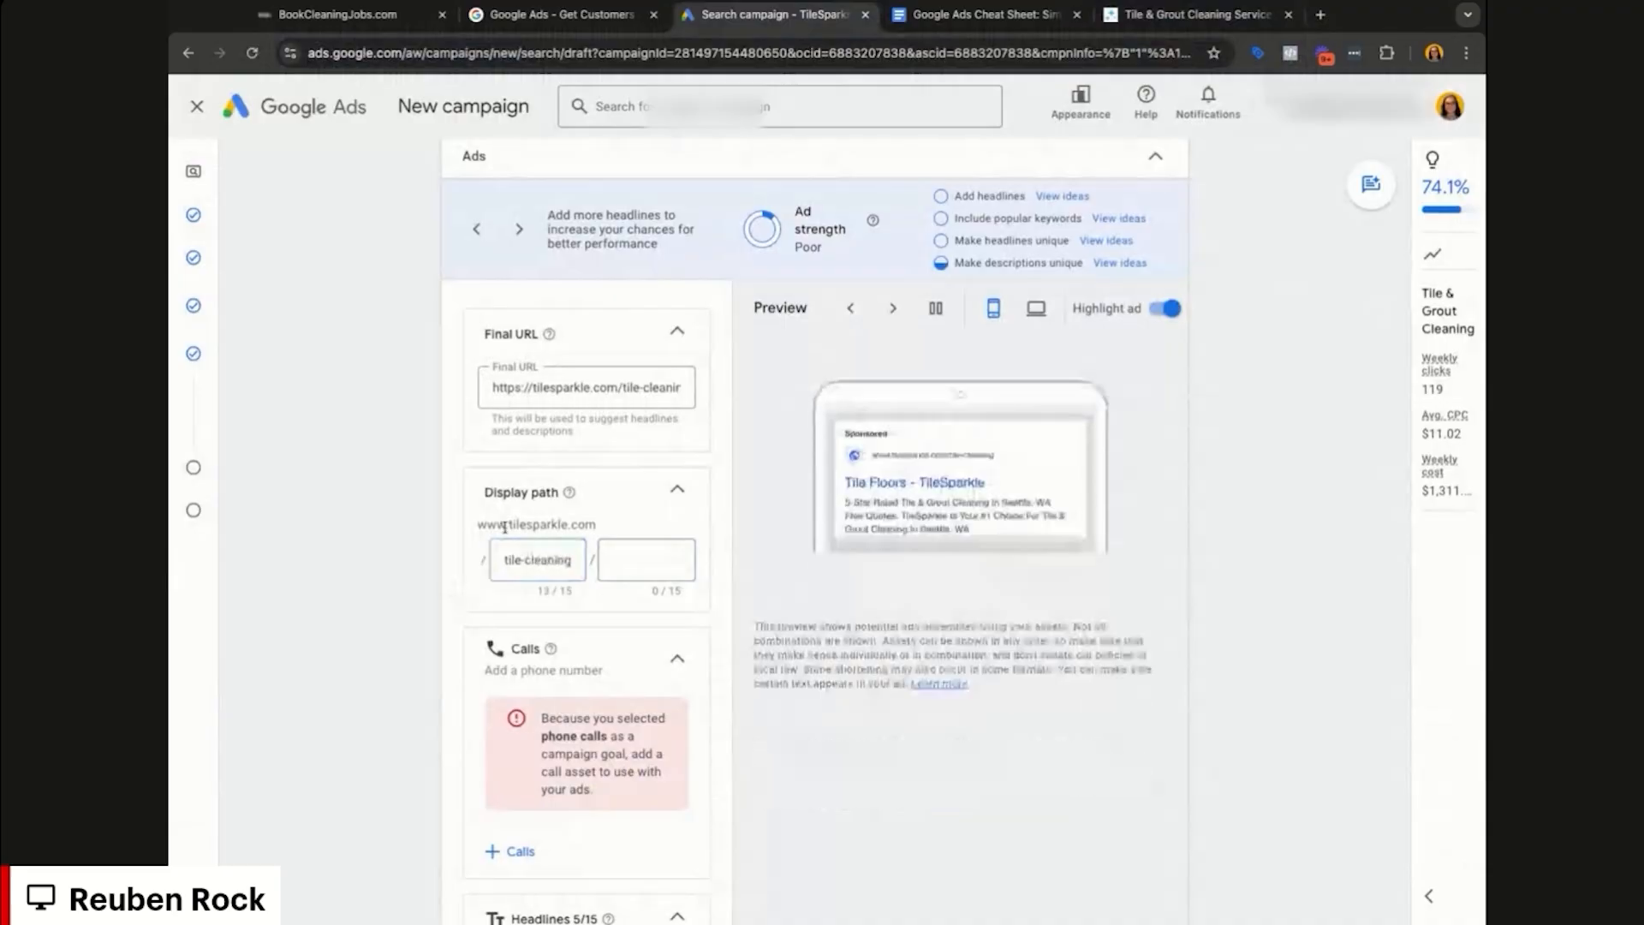
scroll(975, 456, "up", 1)
scroll(975, 455, "up", 5)
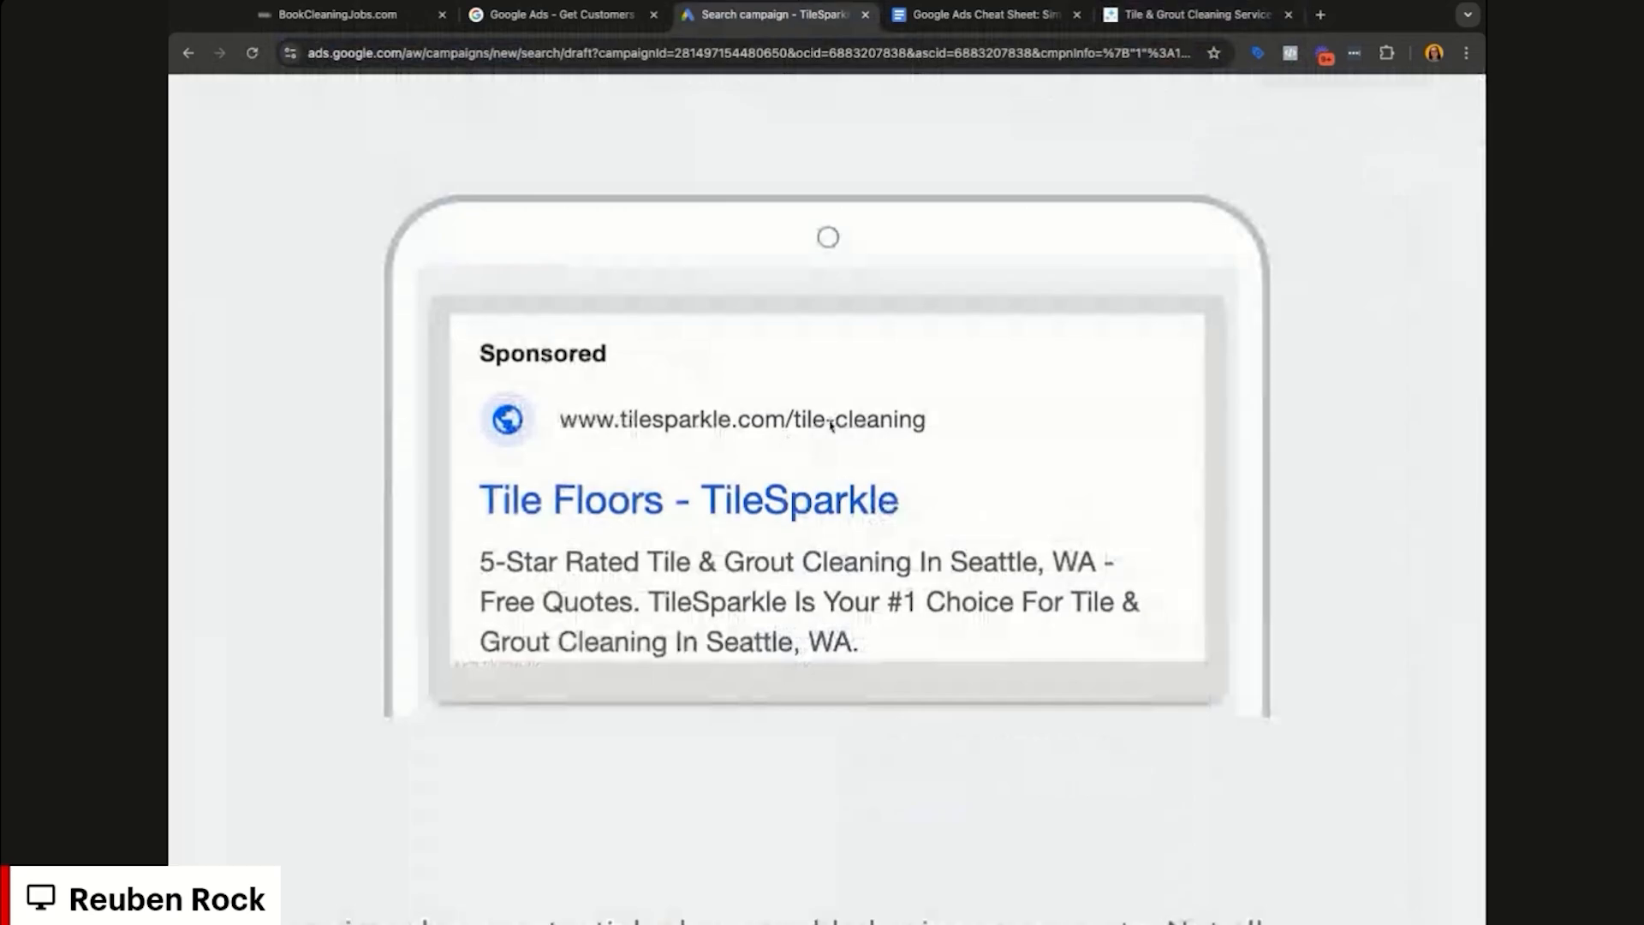
scroll(830, 426, "down", 1)
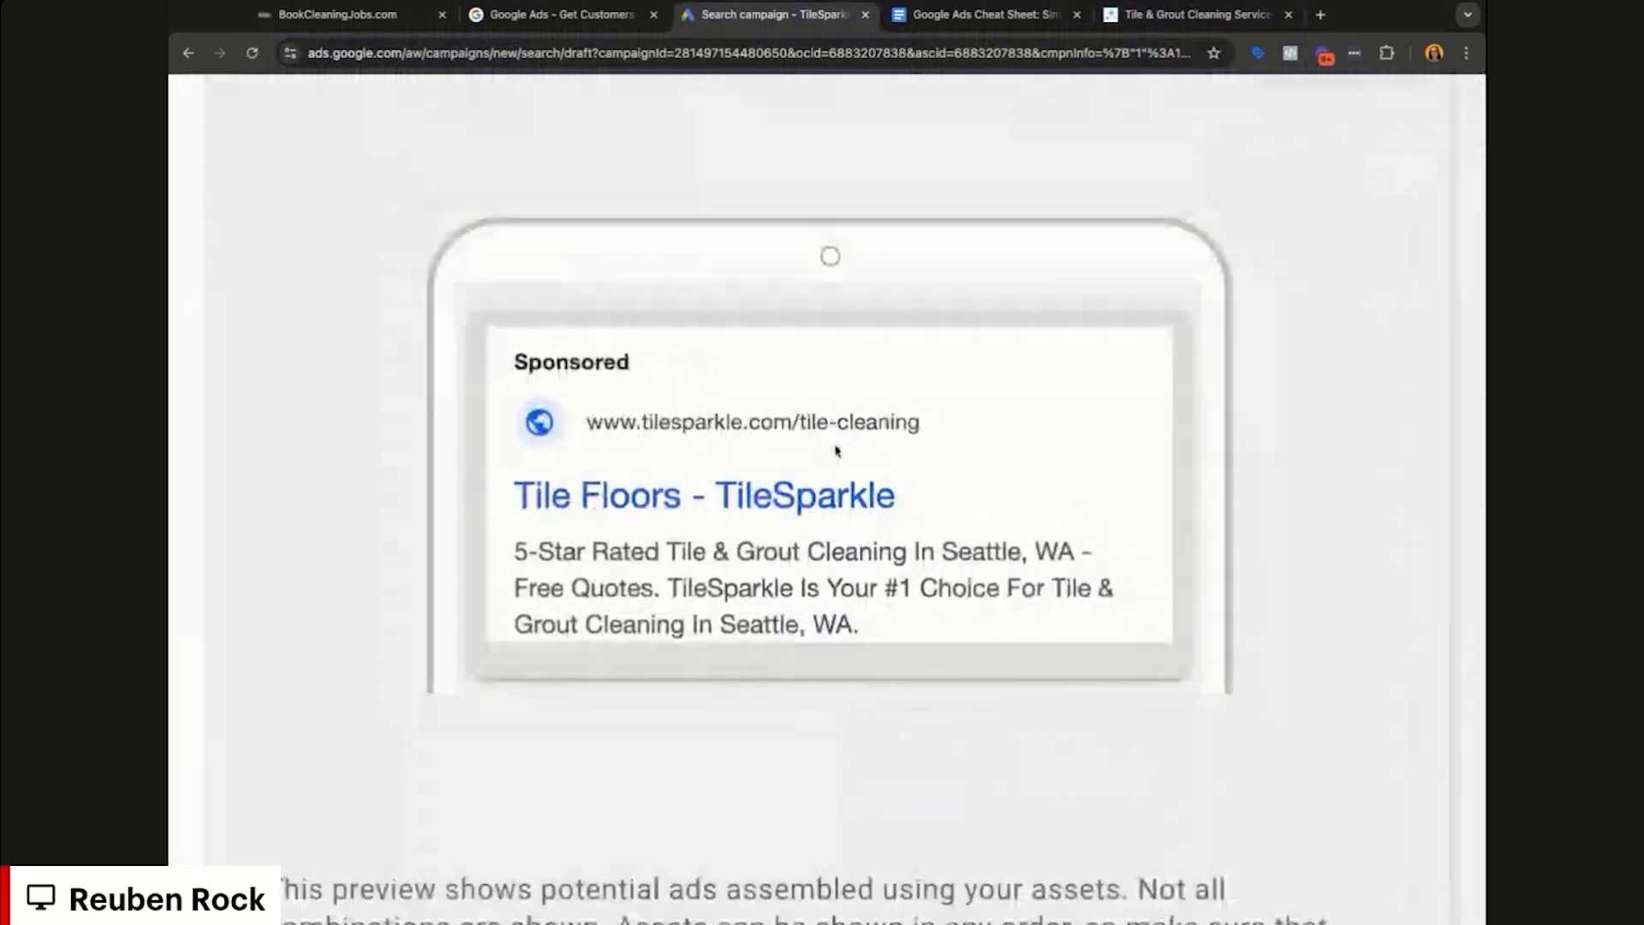
scroll(837, 450, "down", 5)
type("e-quote")
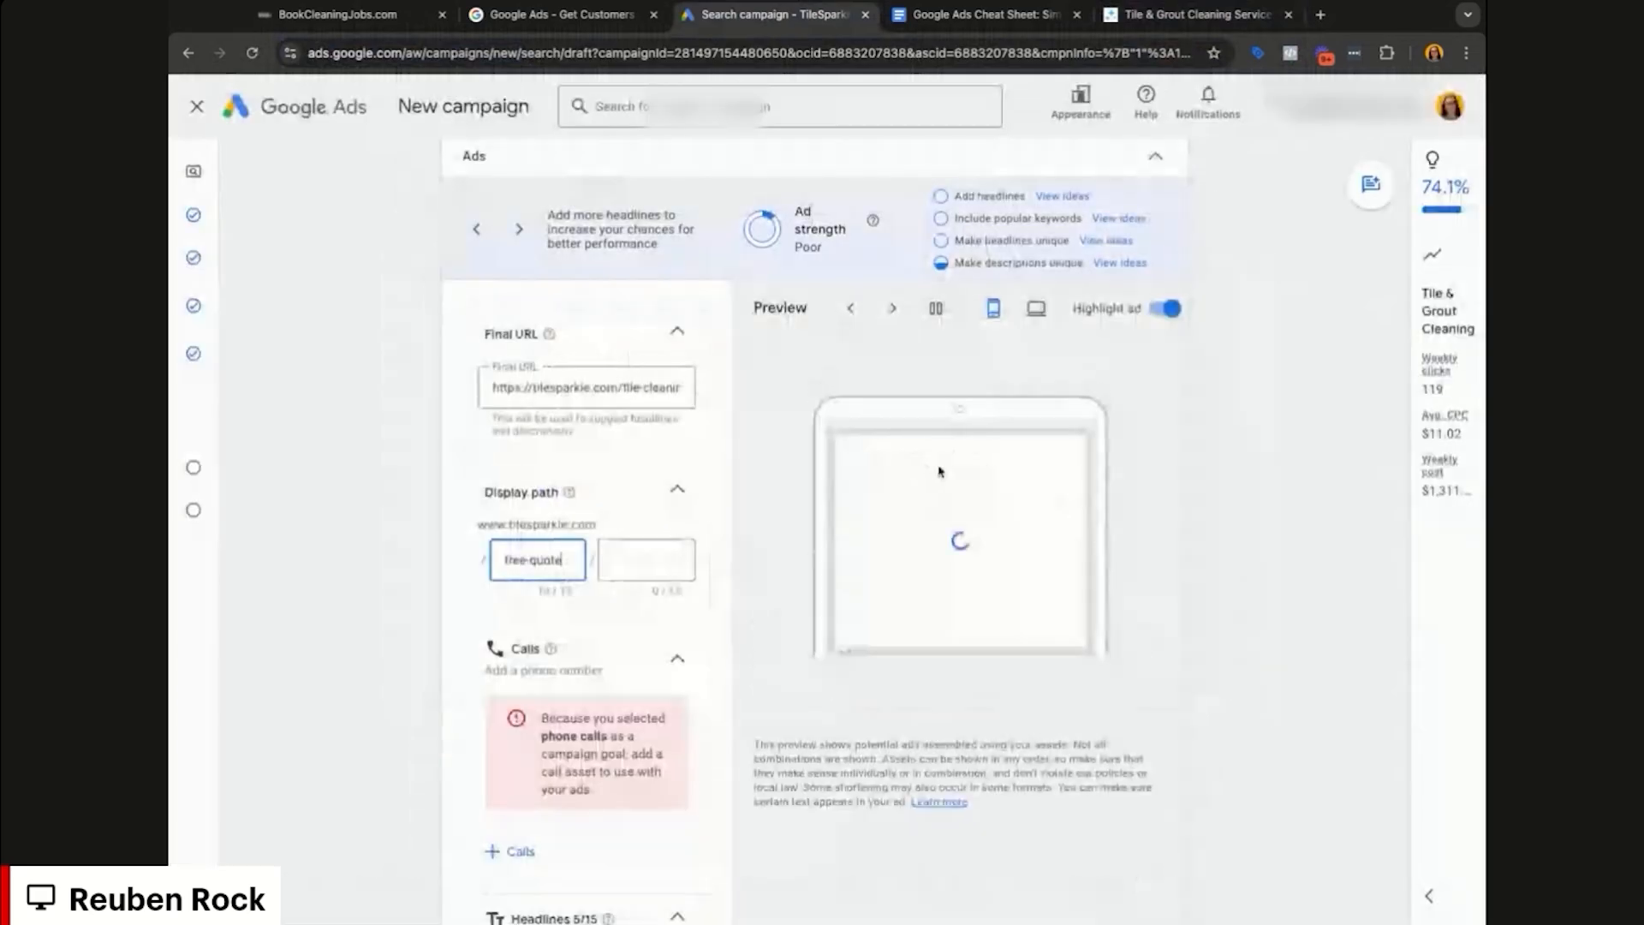
scroll(939, 470, "up", 5)
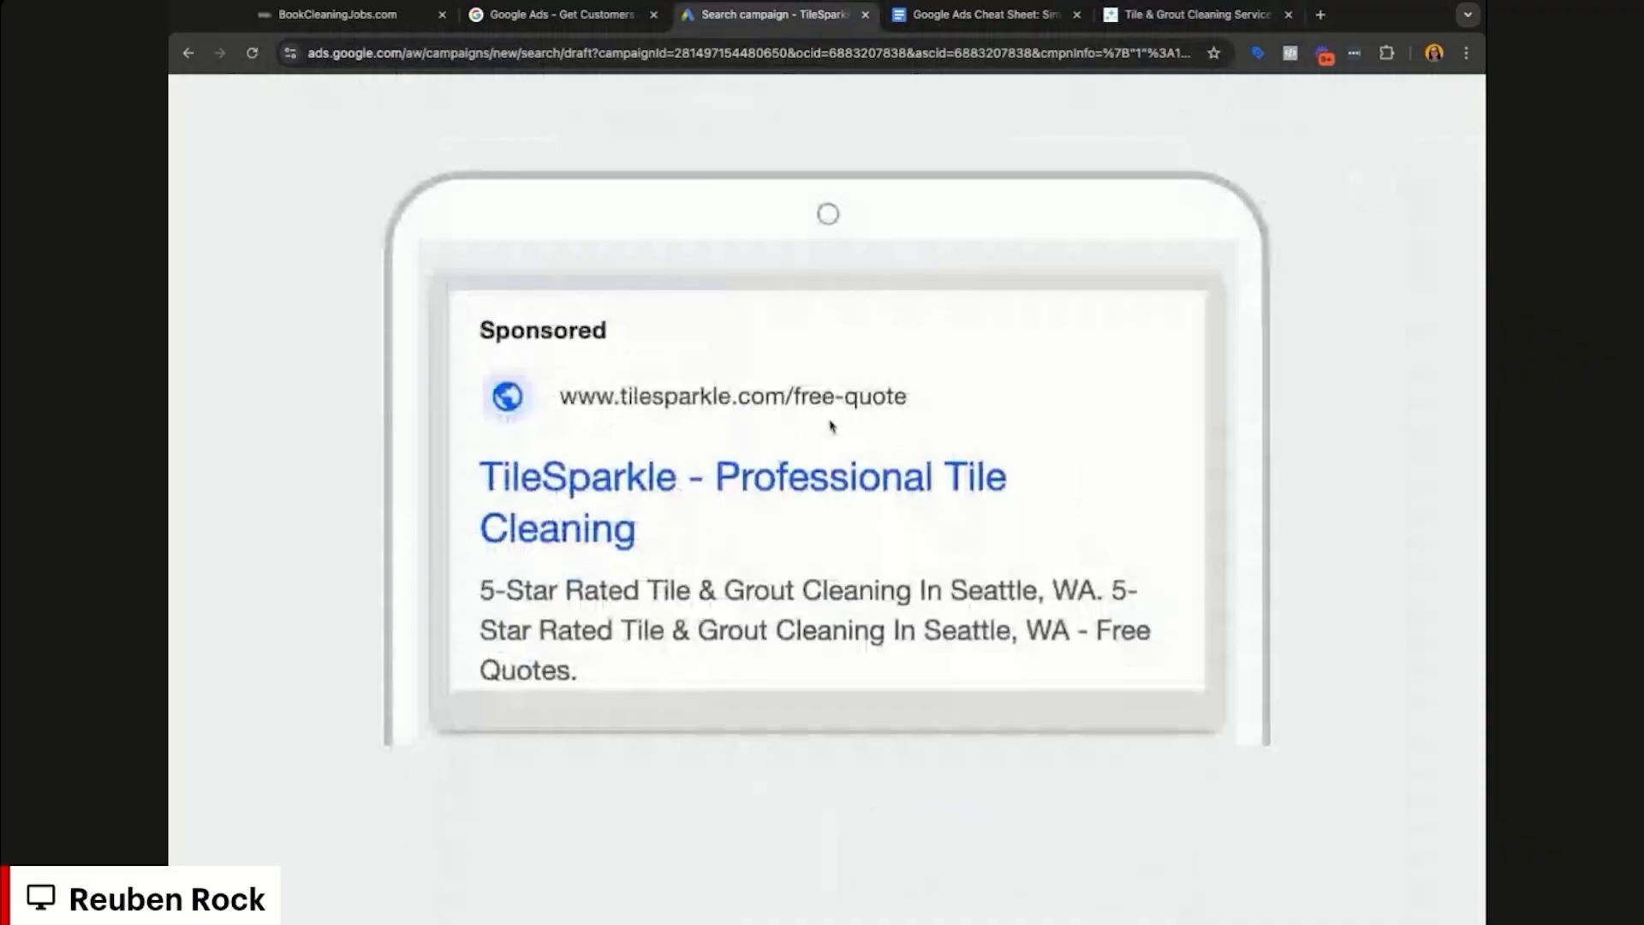
scroll(830, 426, "down", 5)
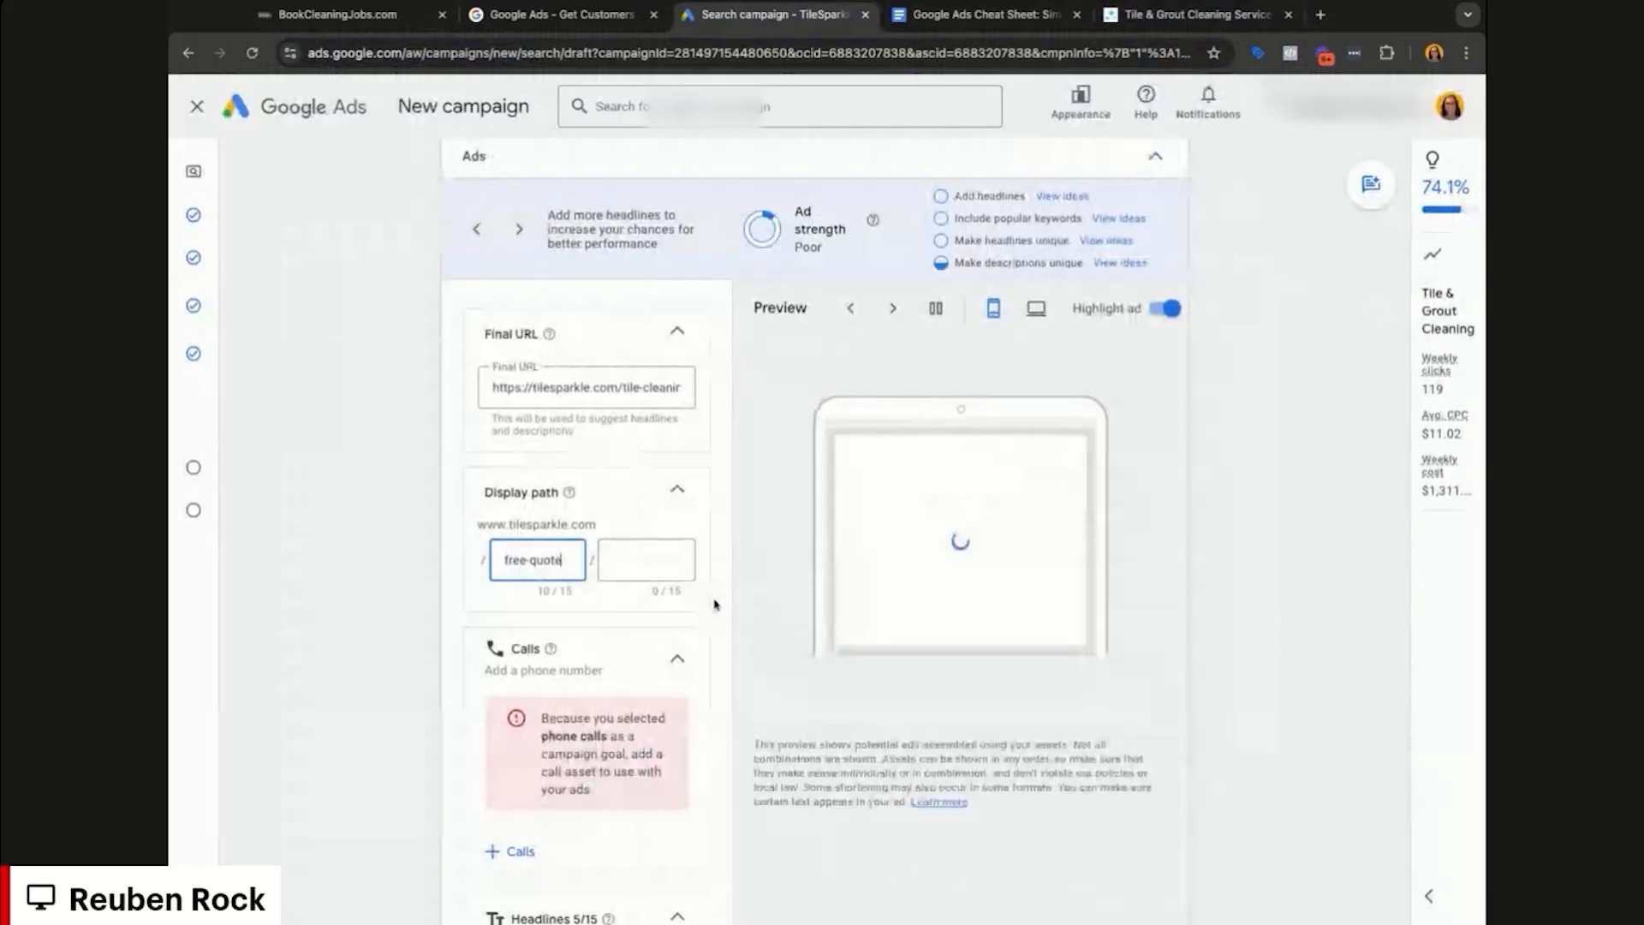
scroll(651, 625, "down", 2)
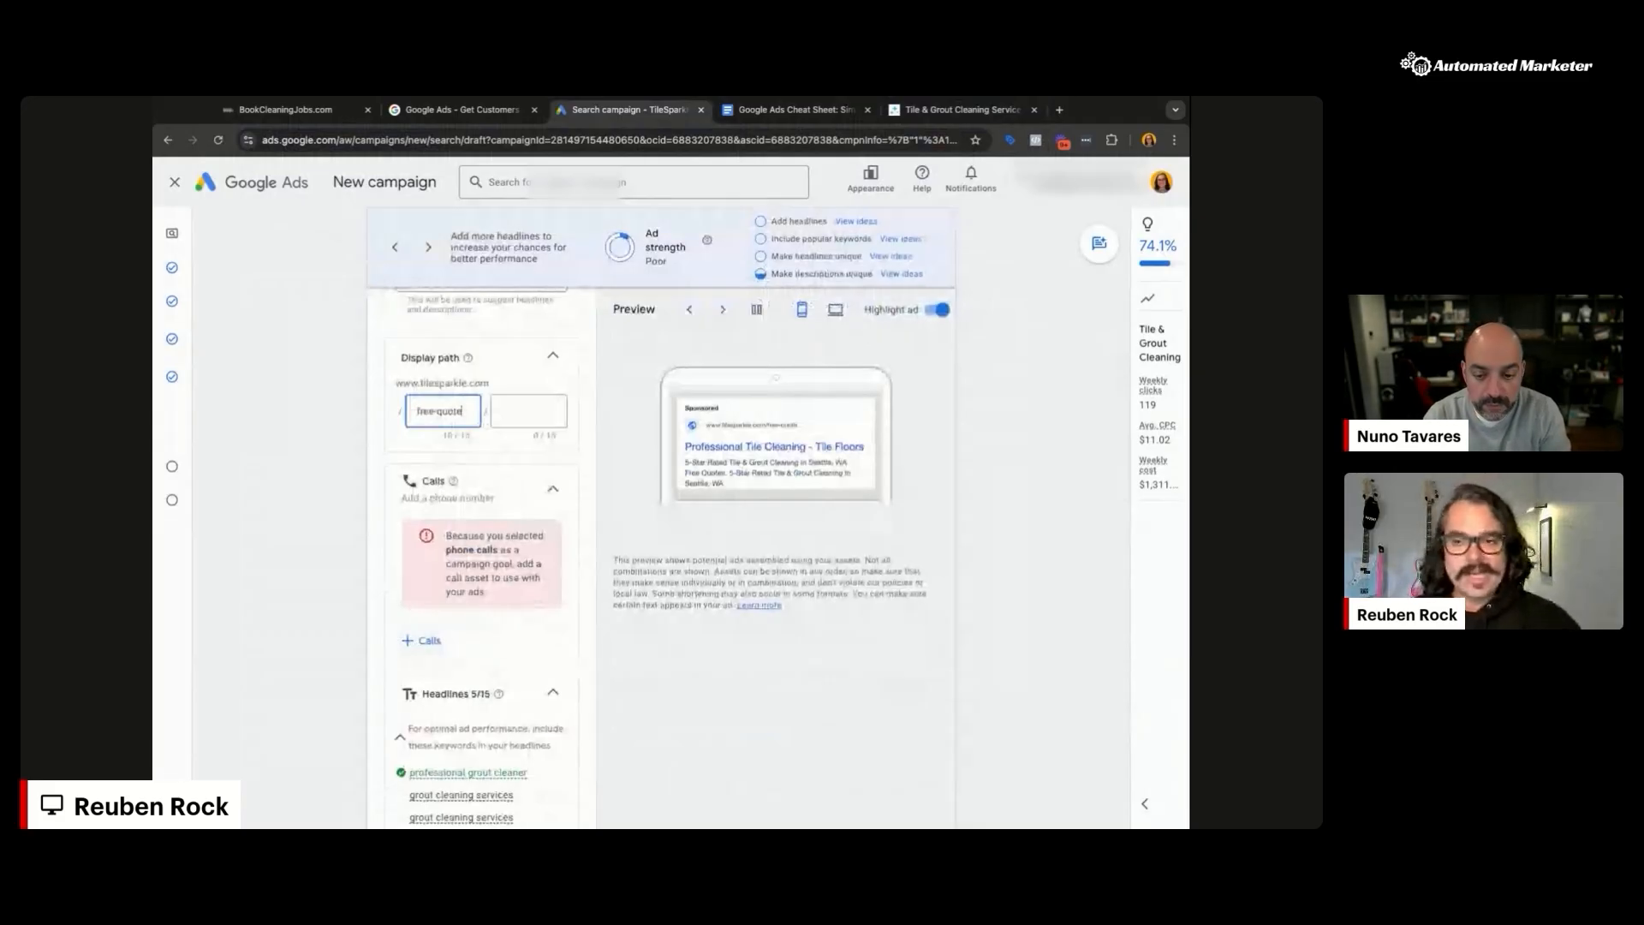
left_click(425, 642)
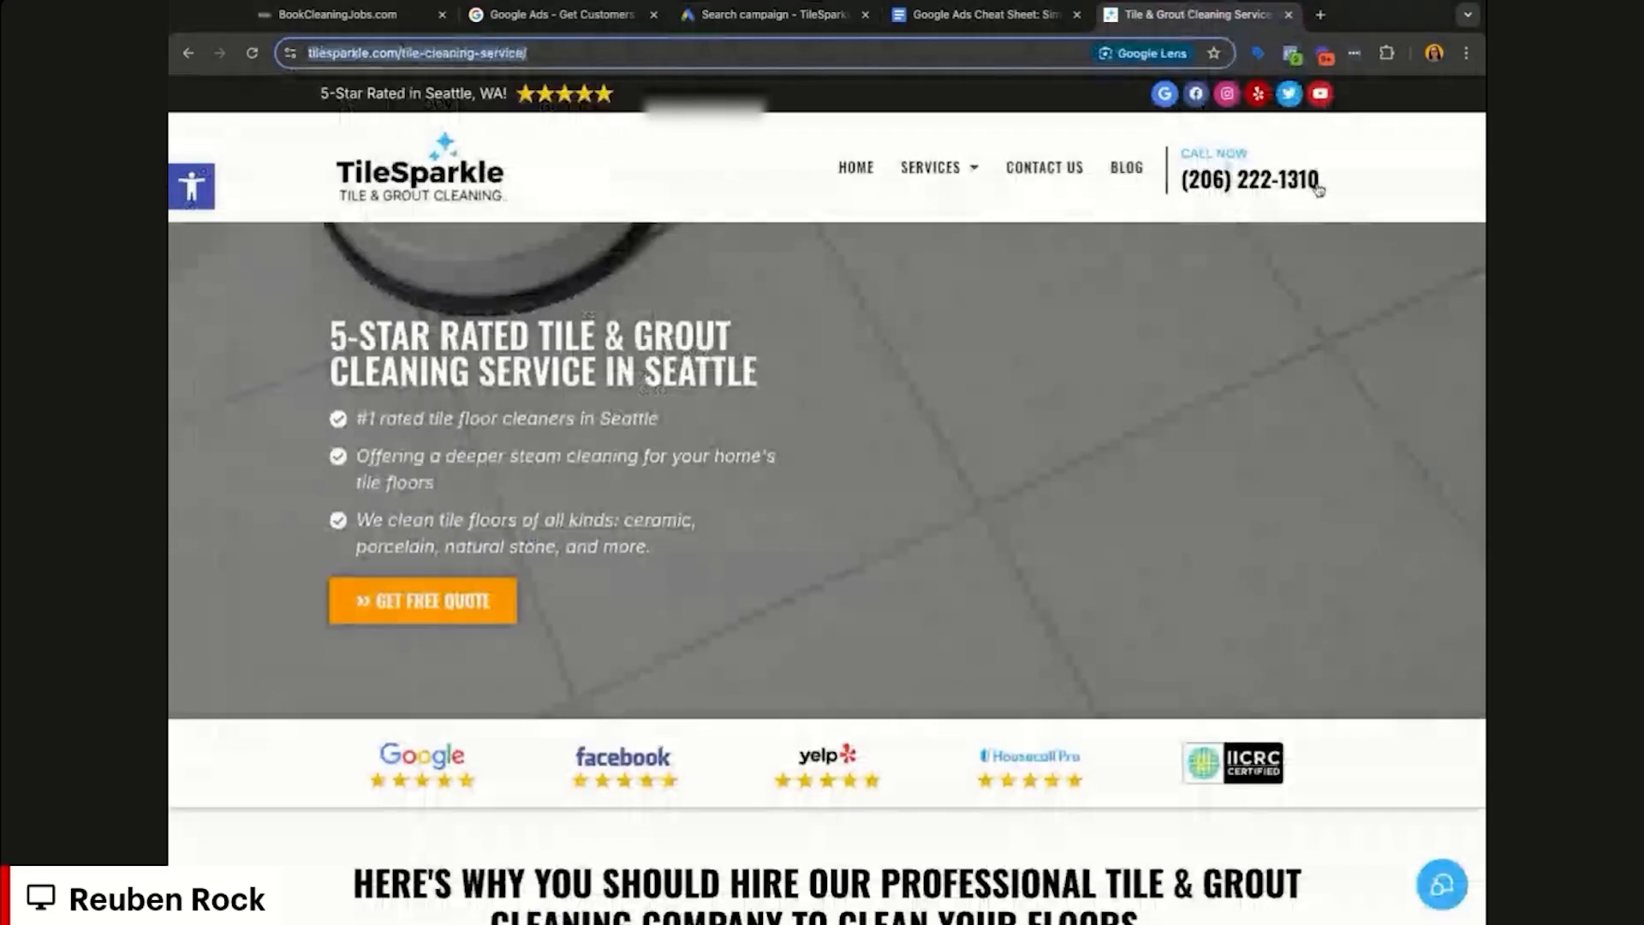
Step: Copy the business phone number from the TileSparkle site header
triple_click(1319, 189)
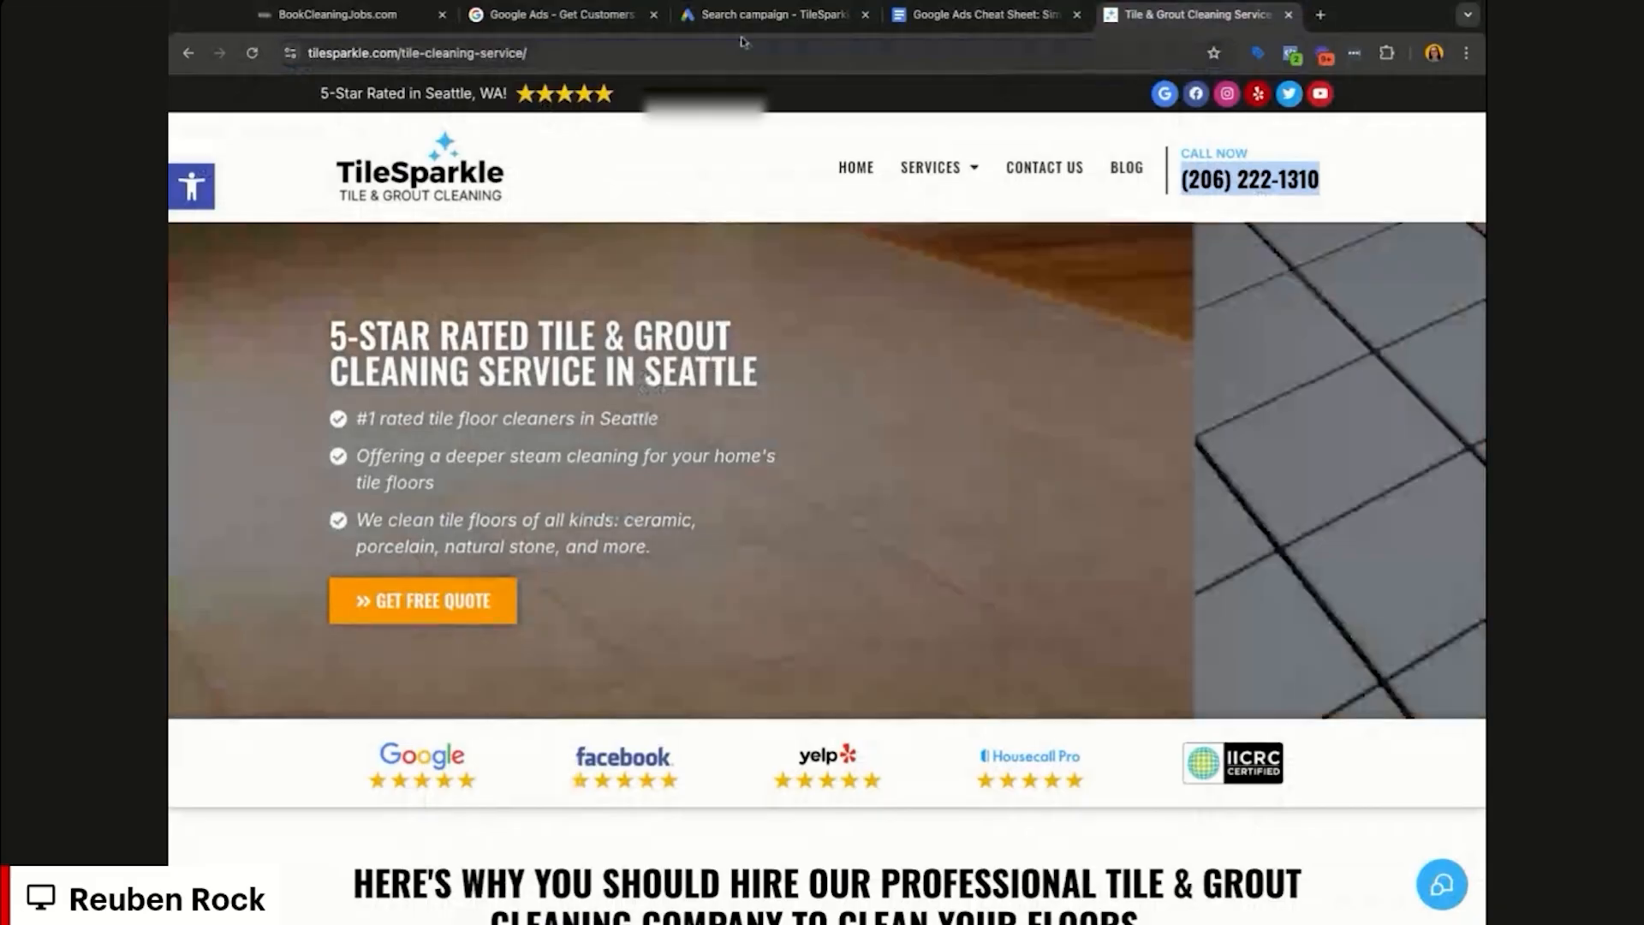
Step: Paste the TileSparkle business phone number into the call asset's phone field
left_click(738, 24)
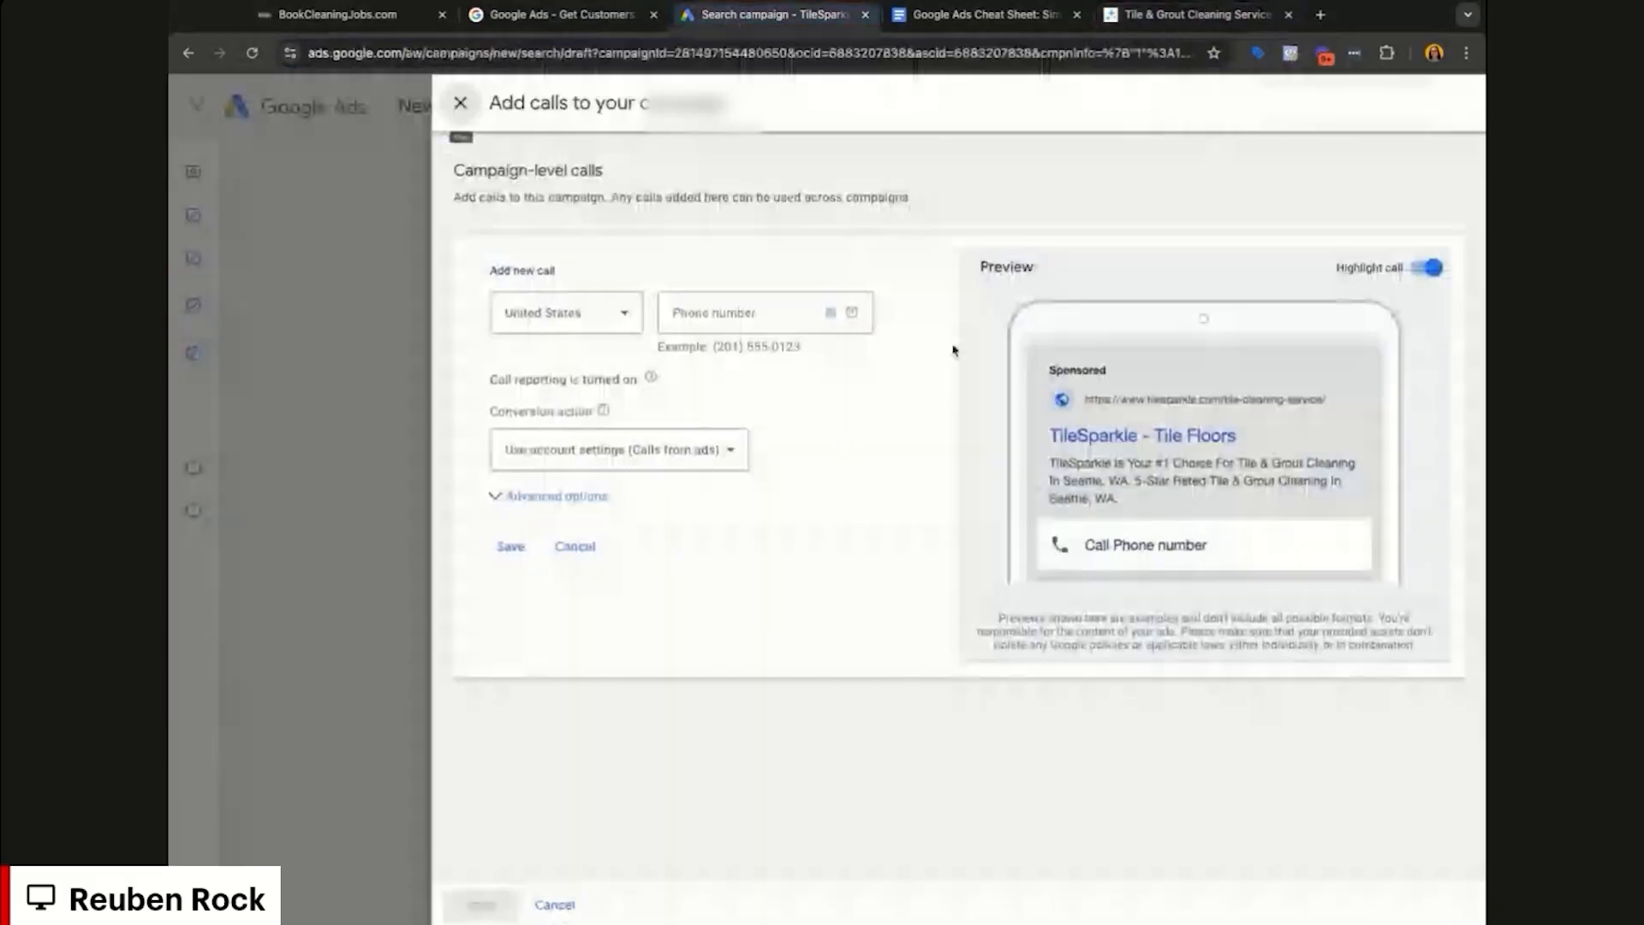
left_click(705, 315)
key("ctrl+v")
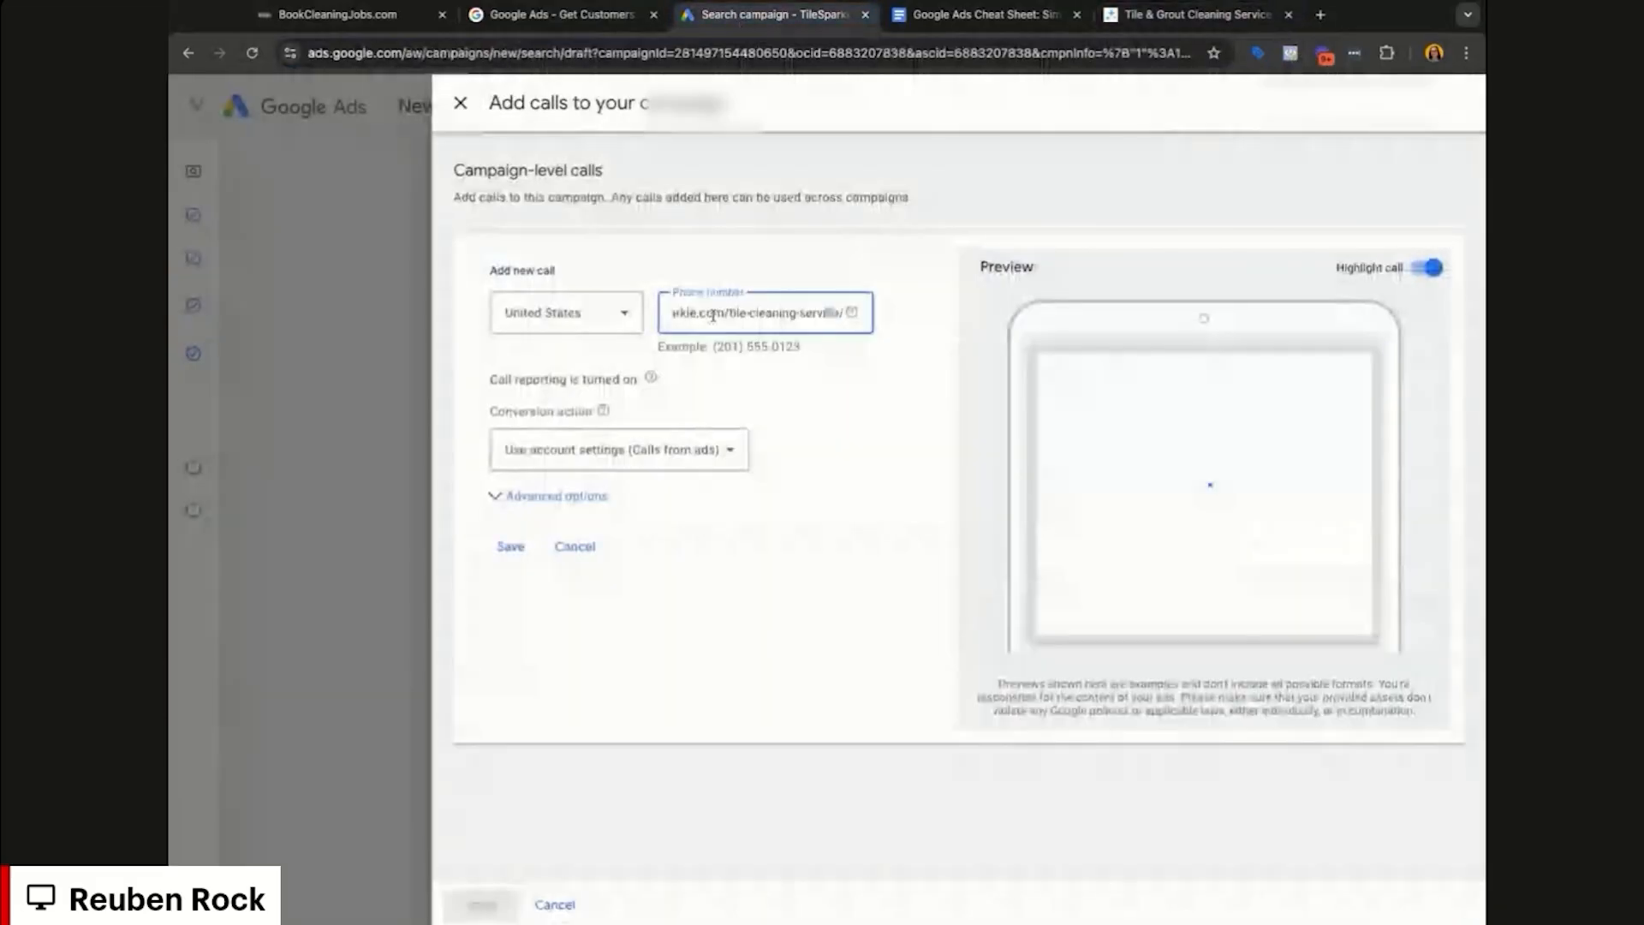
left_click(1274, 24)
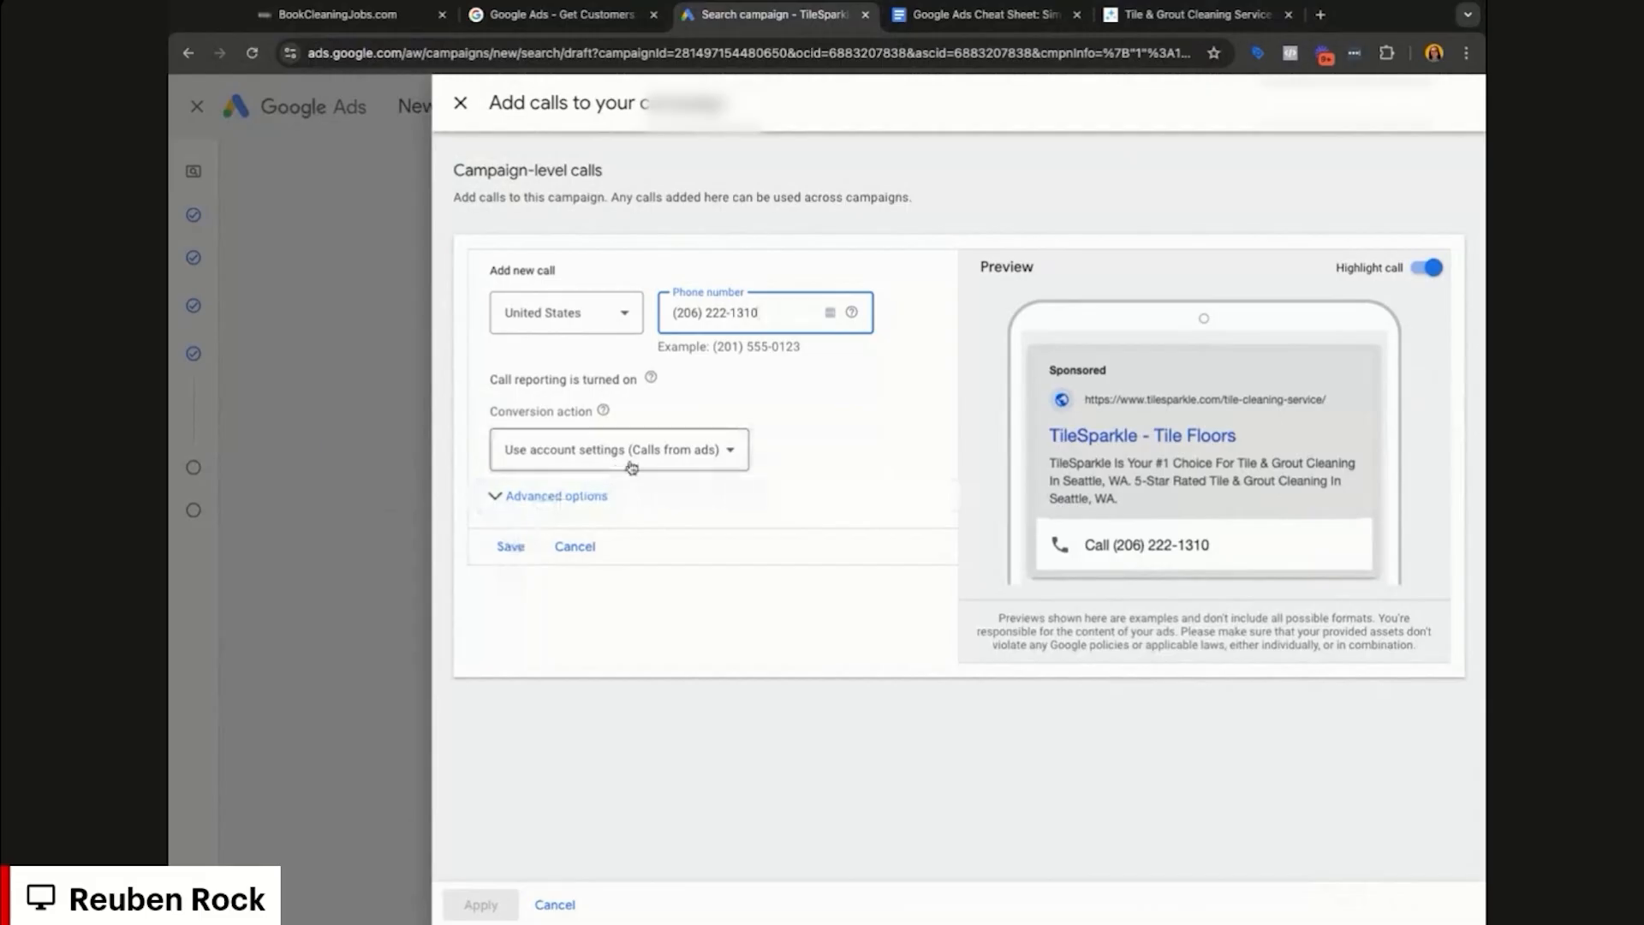
Step: Keep the account-default conversion action and set the call schedule's start and end times
left_click(687, 461)
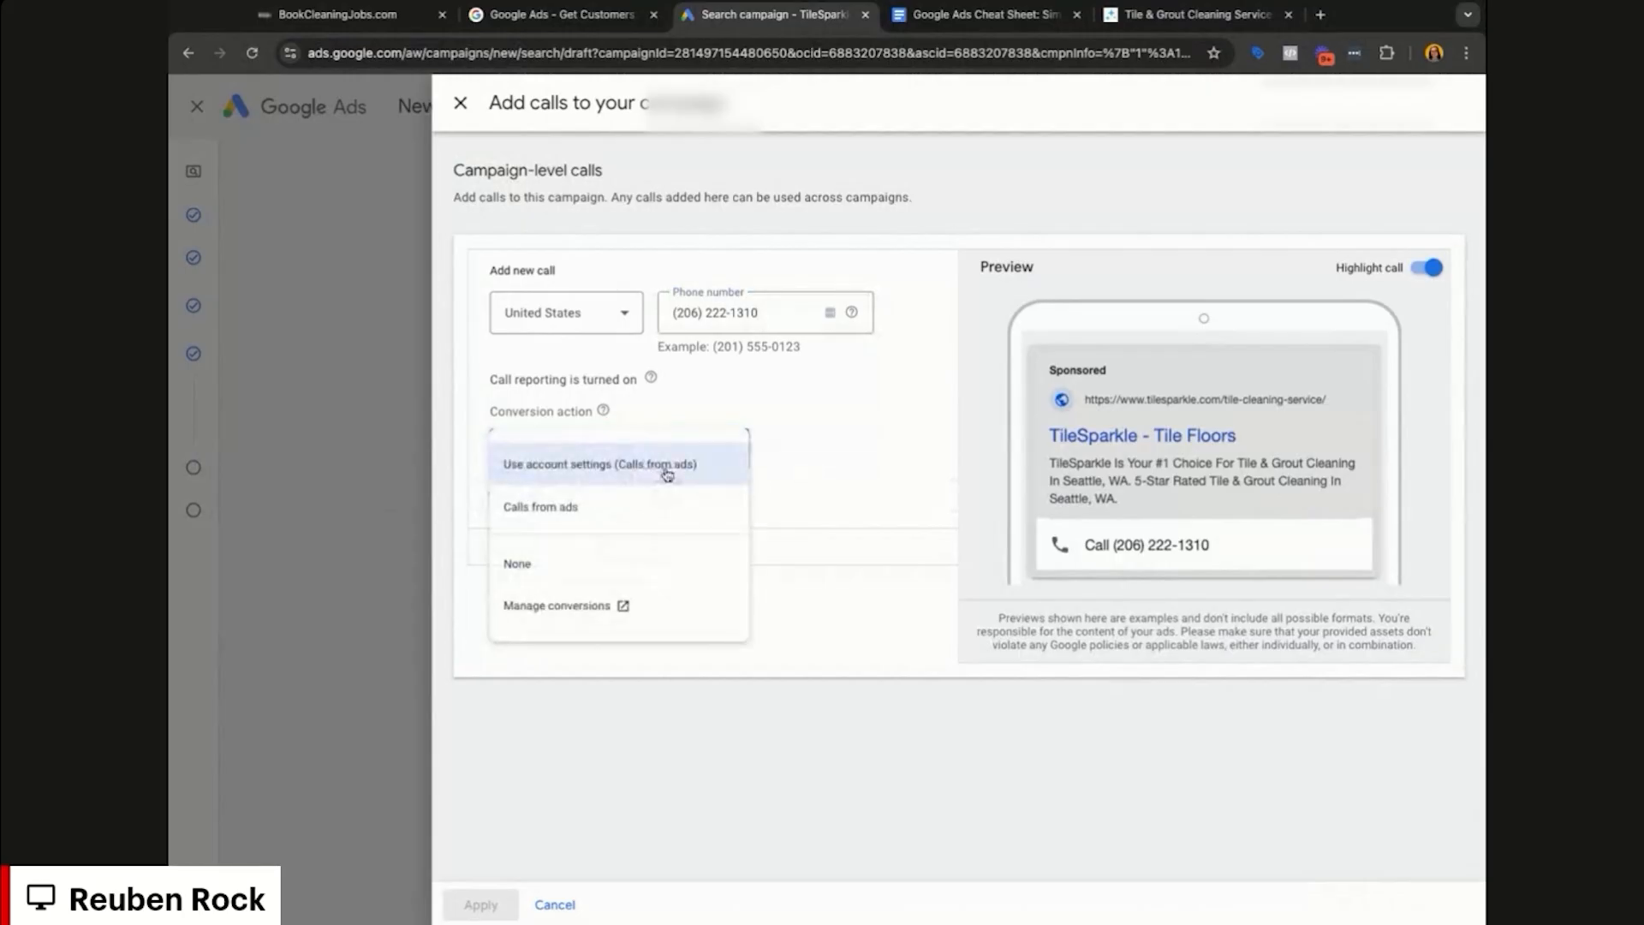
left_click(742, 466)
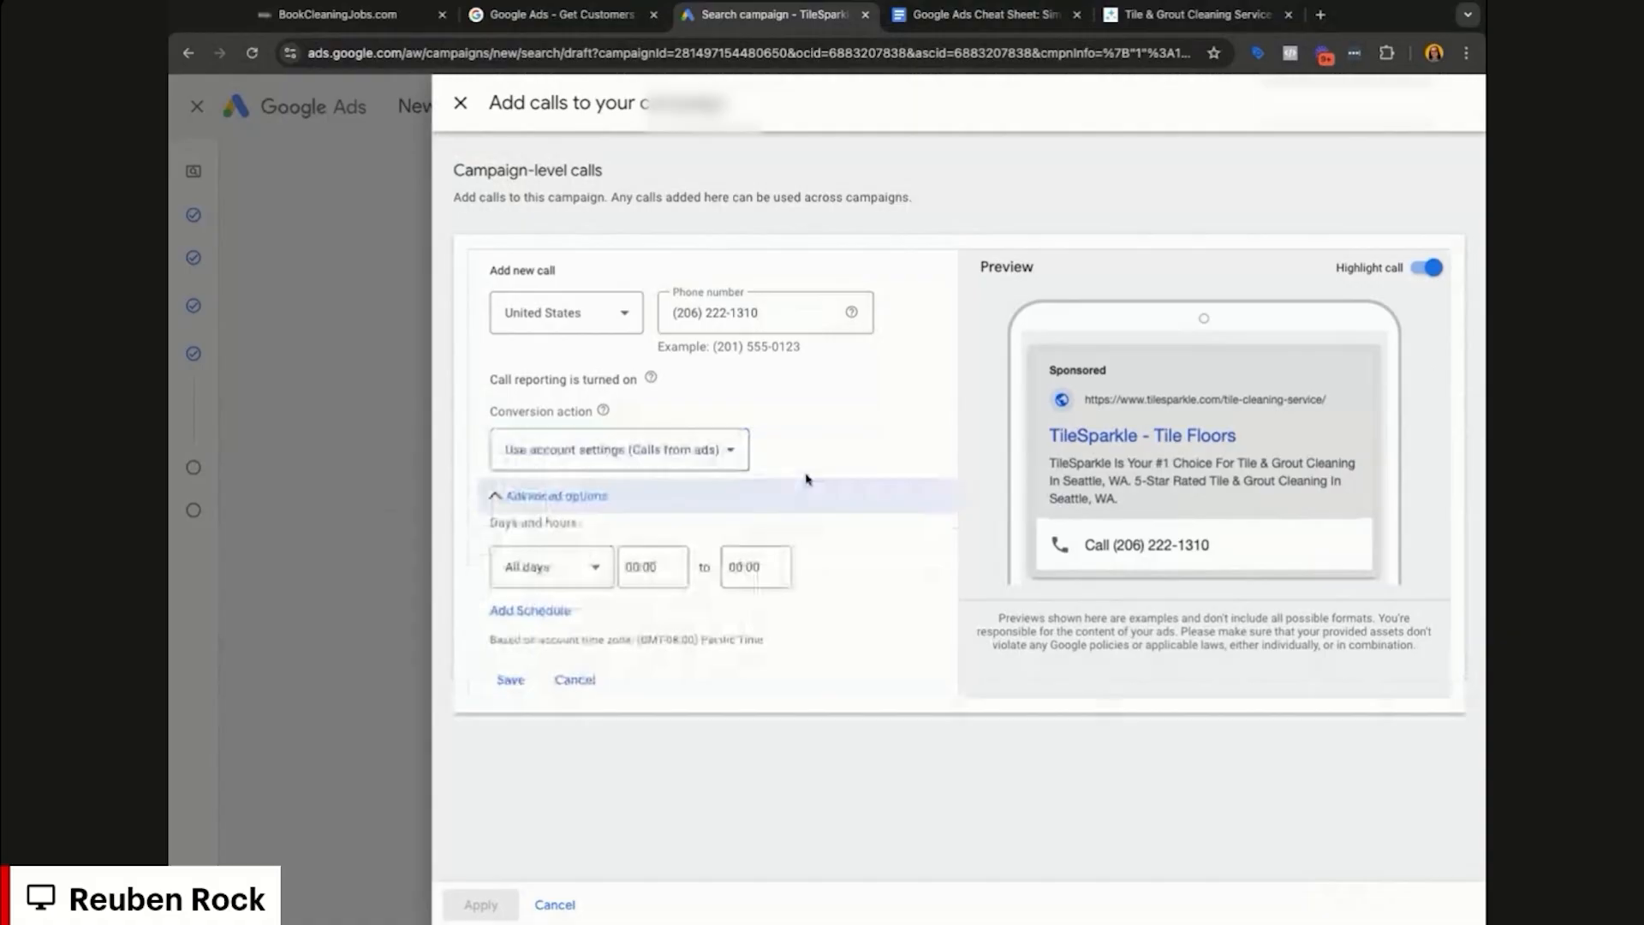
left_click(786, 490)
left_click(575, 502)
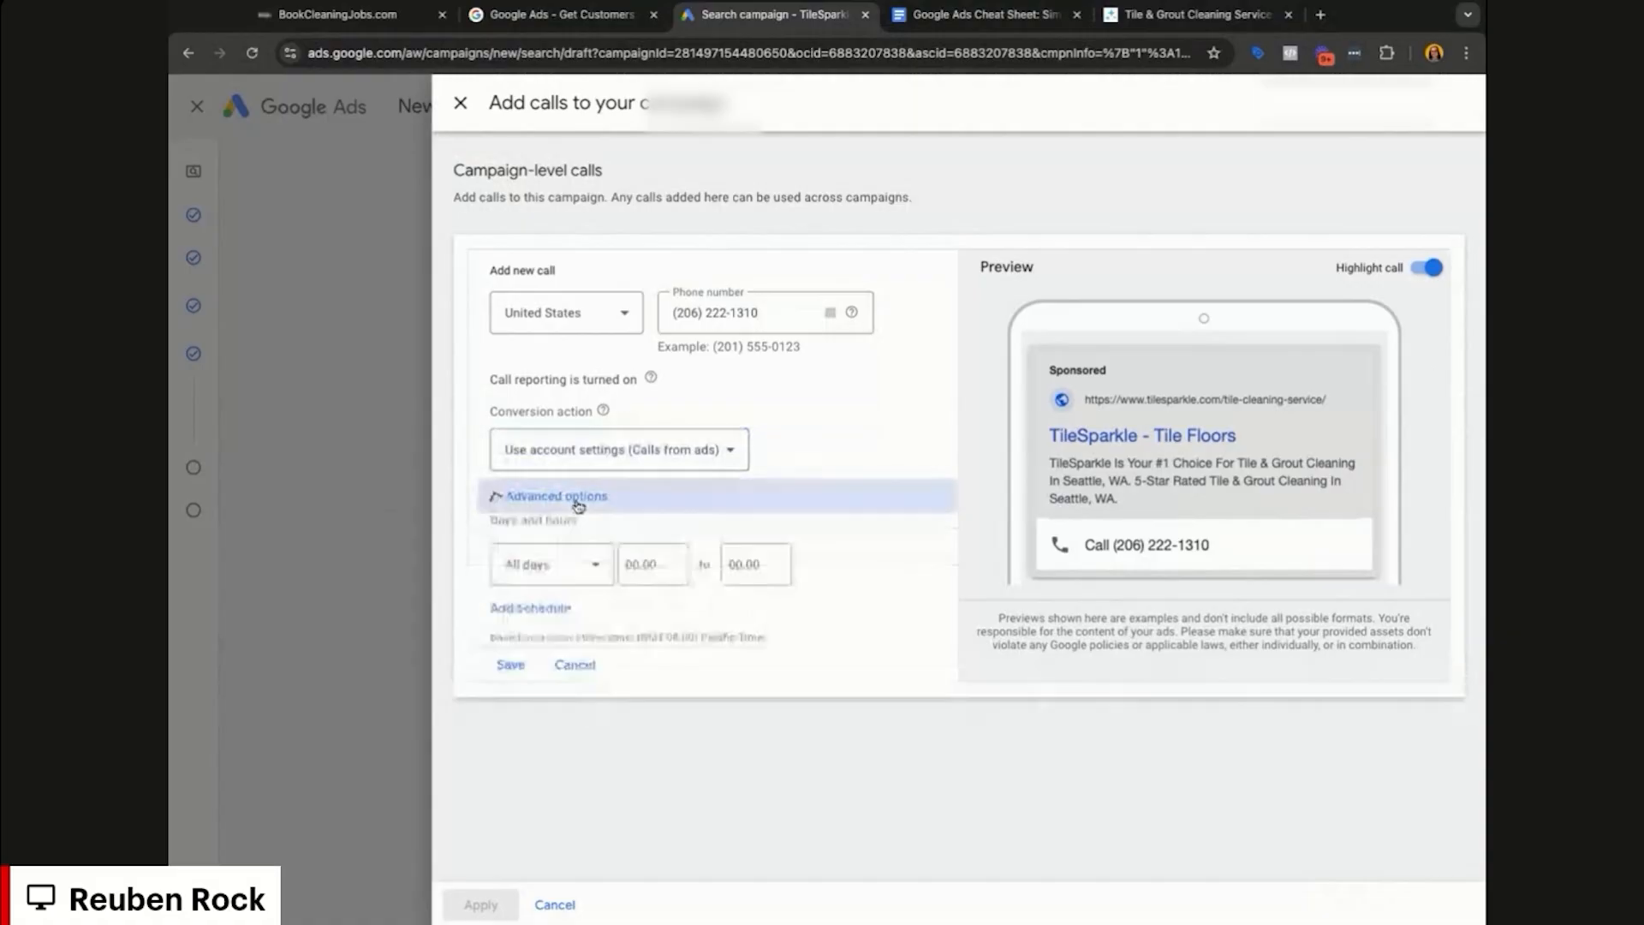
left_click(652, 570)
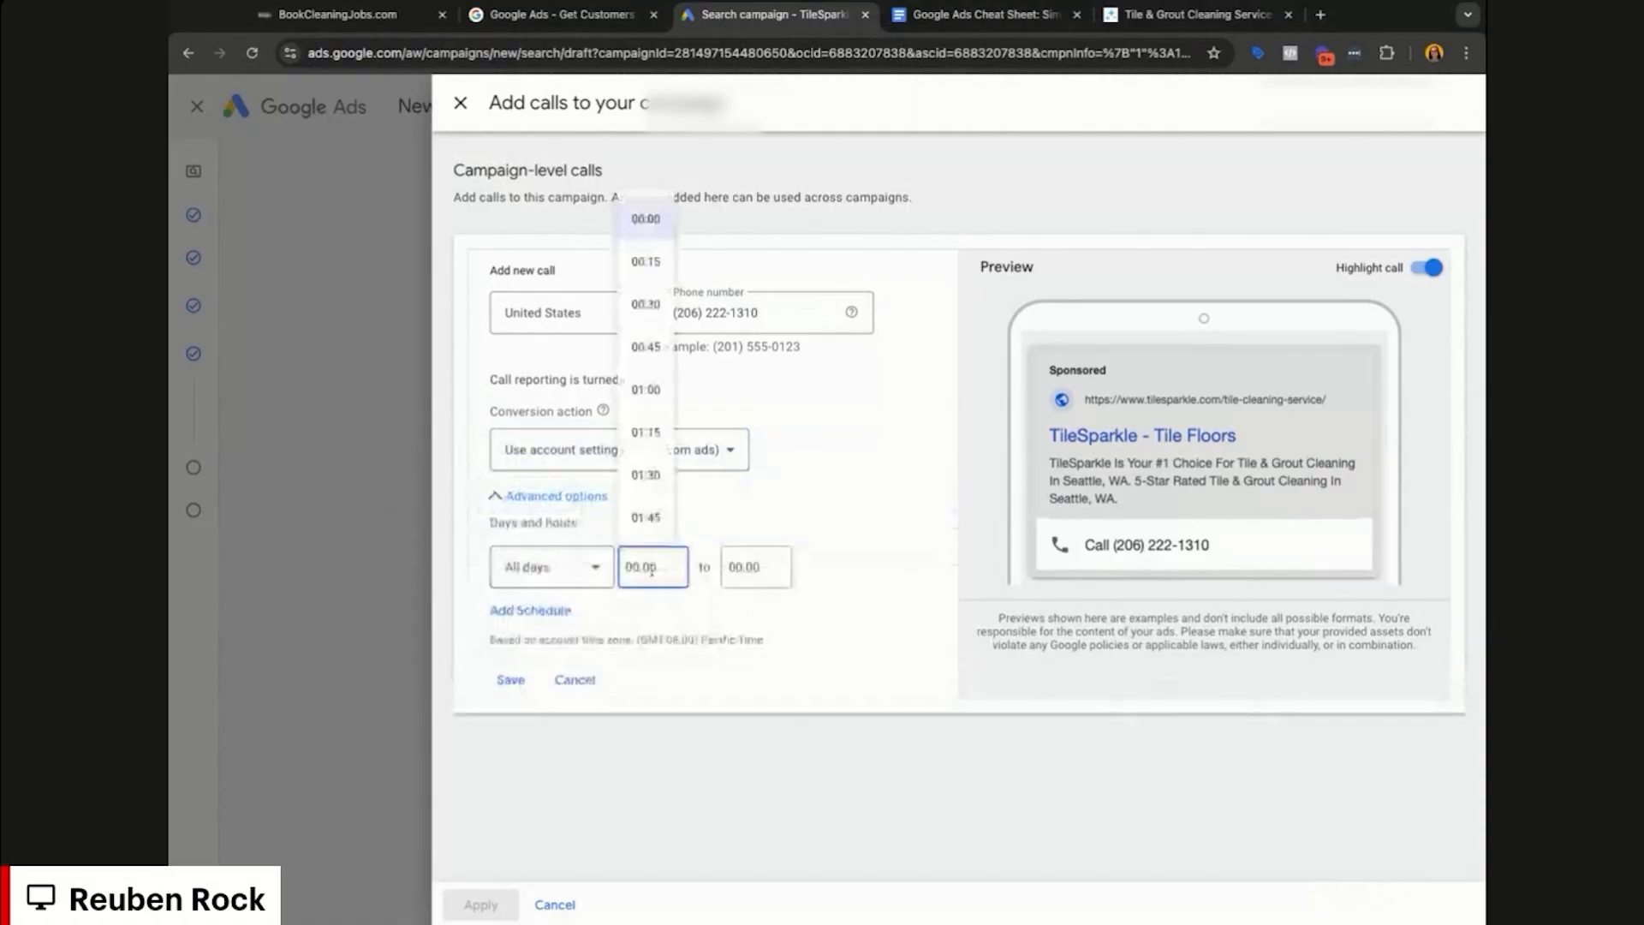
left_click(753, 568)
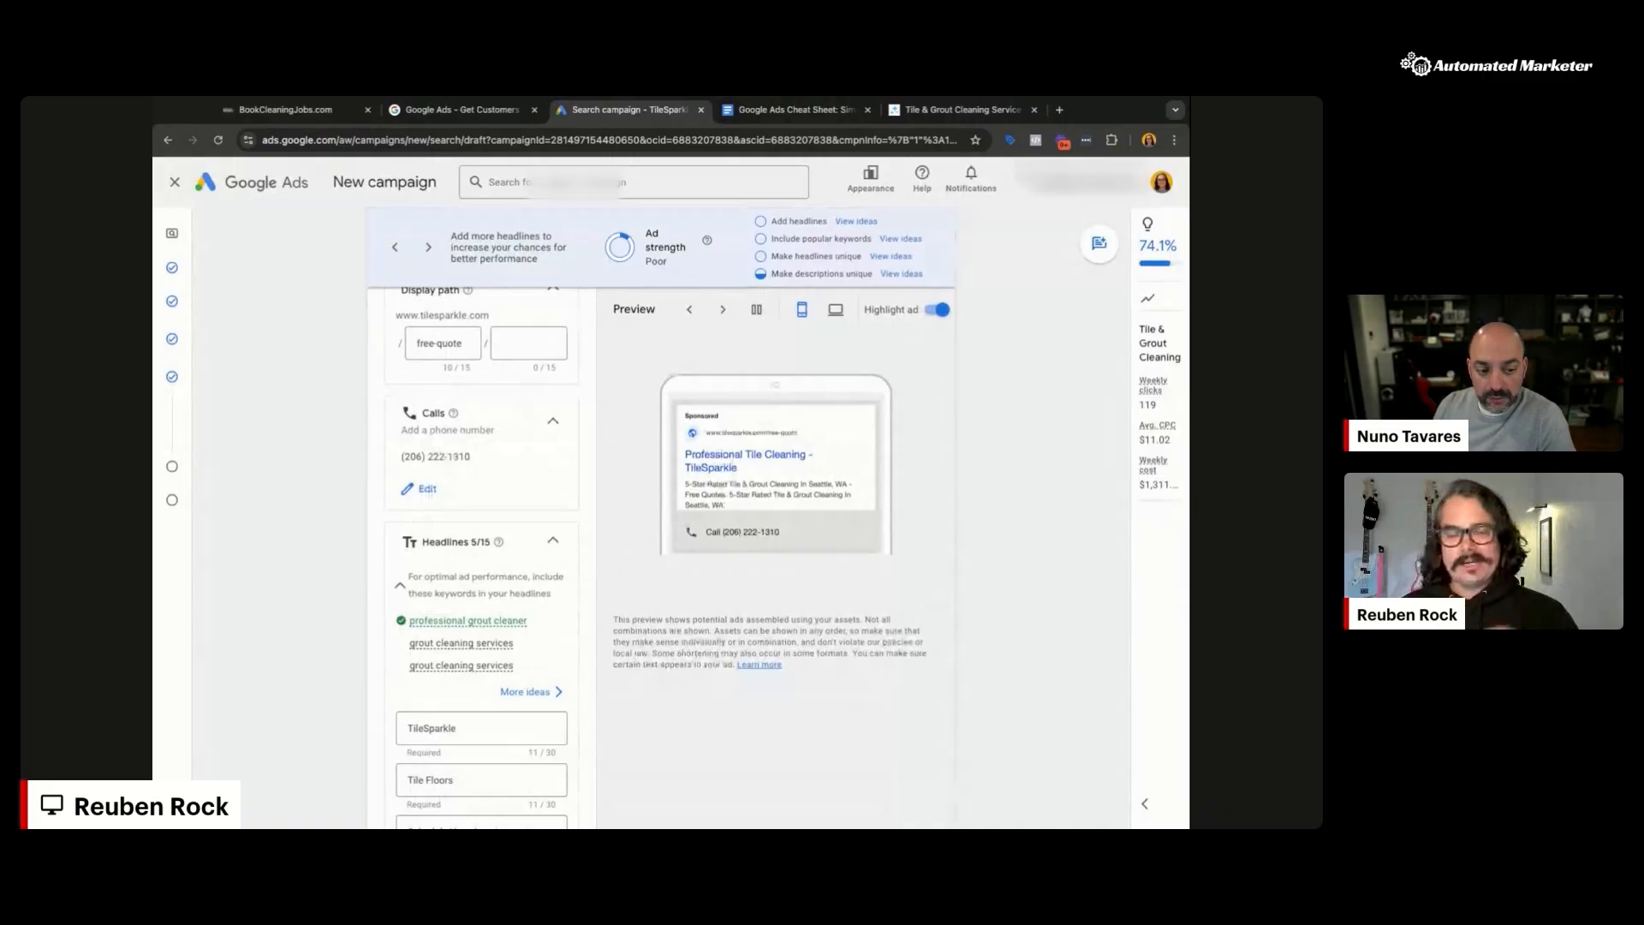
Step: Add six more empty headline slots until no more headlines can be added
scroll(718, 477, "down", 3)
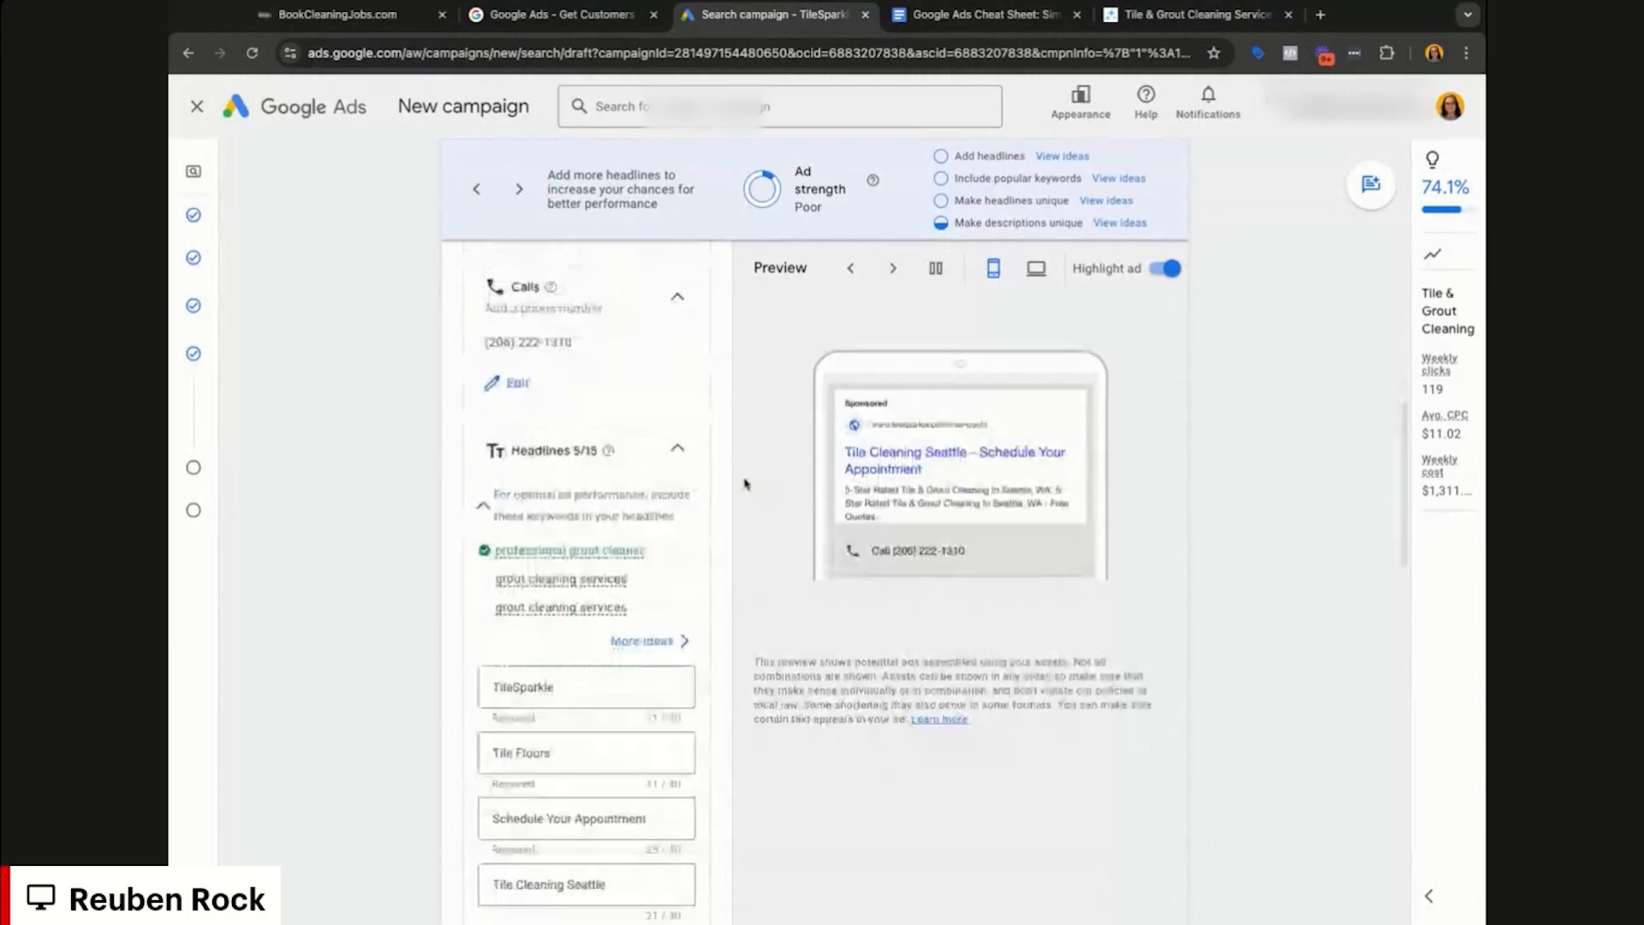
scroll(718, 477, "down", 2)
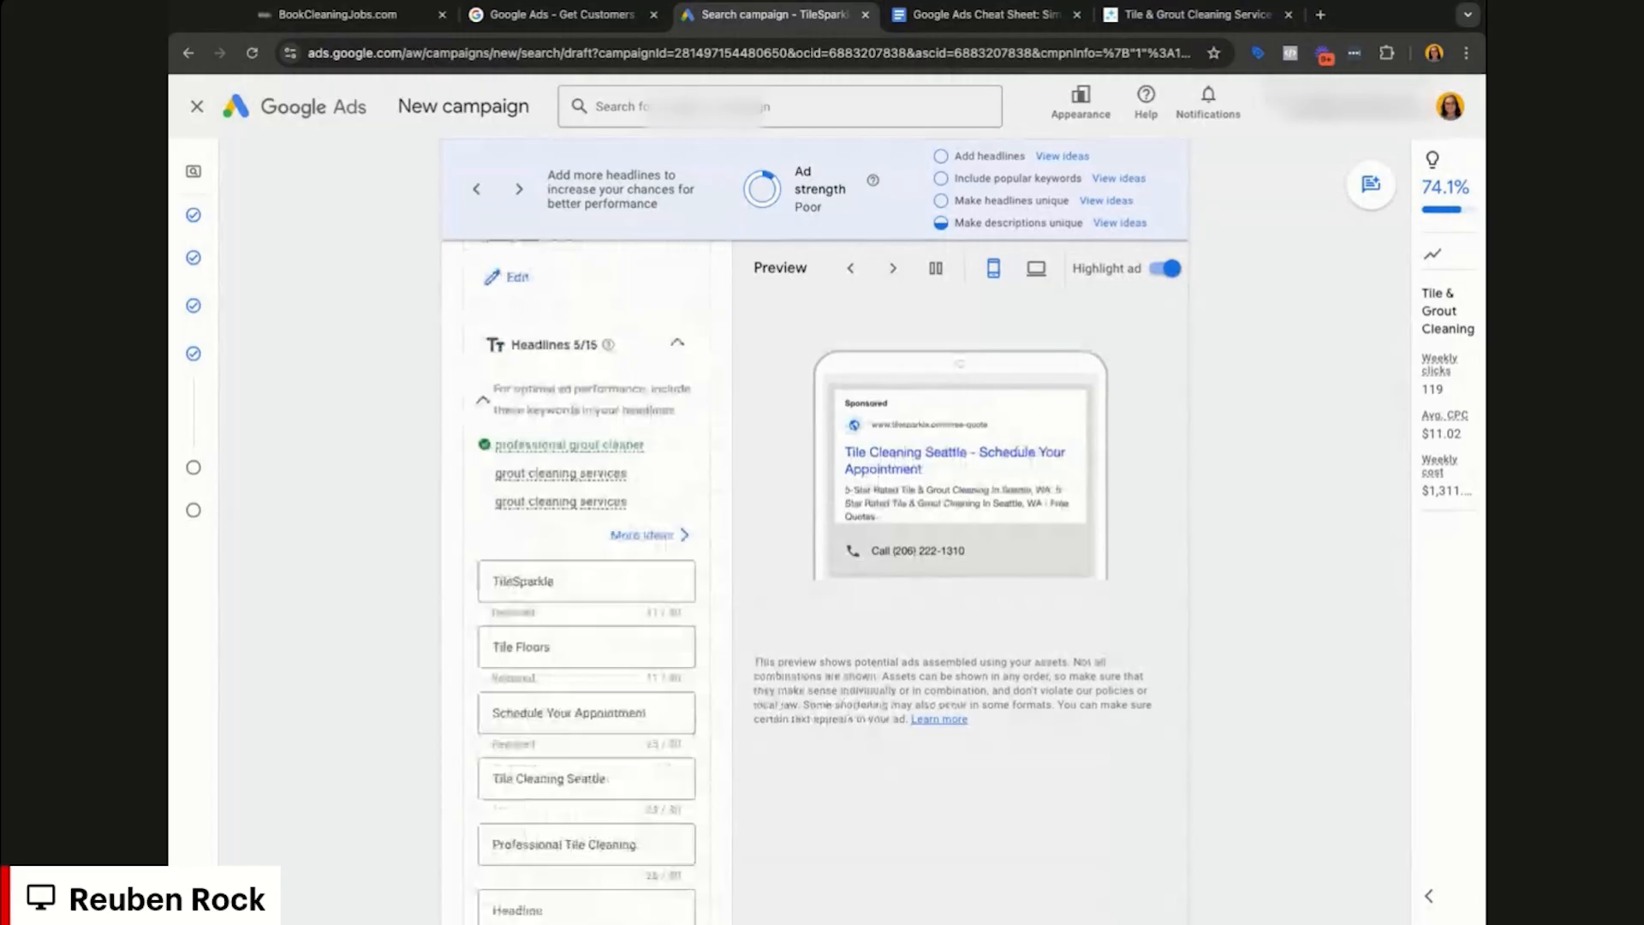
scroll(586, 582, "down", 2)
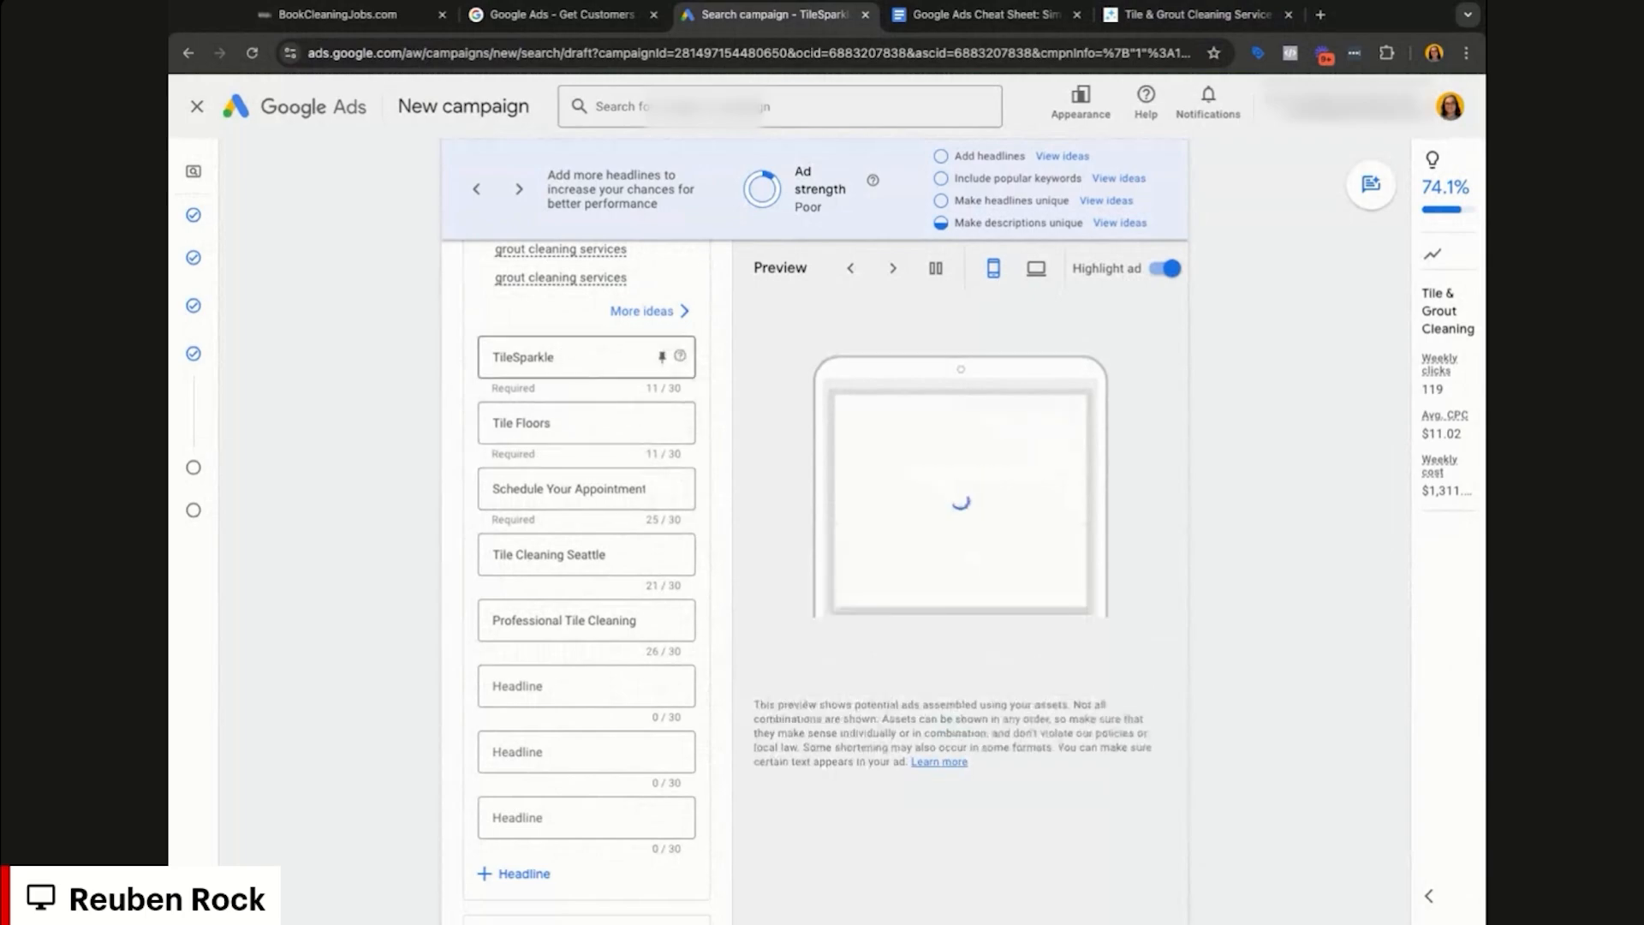
scroll(647, 399, "up", 2)
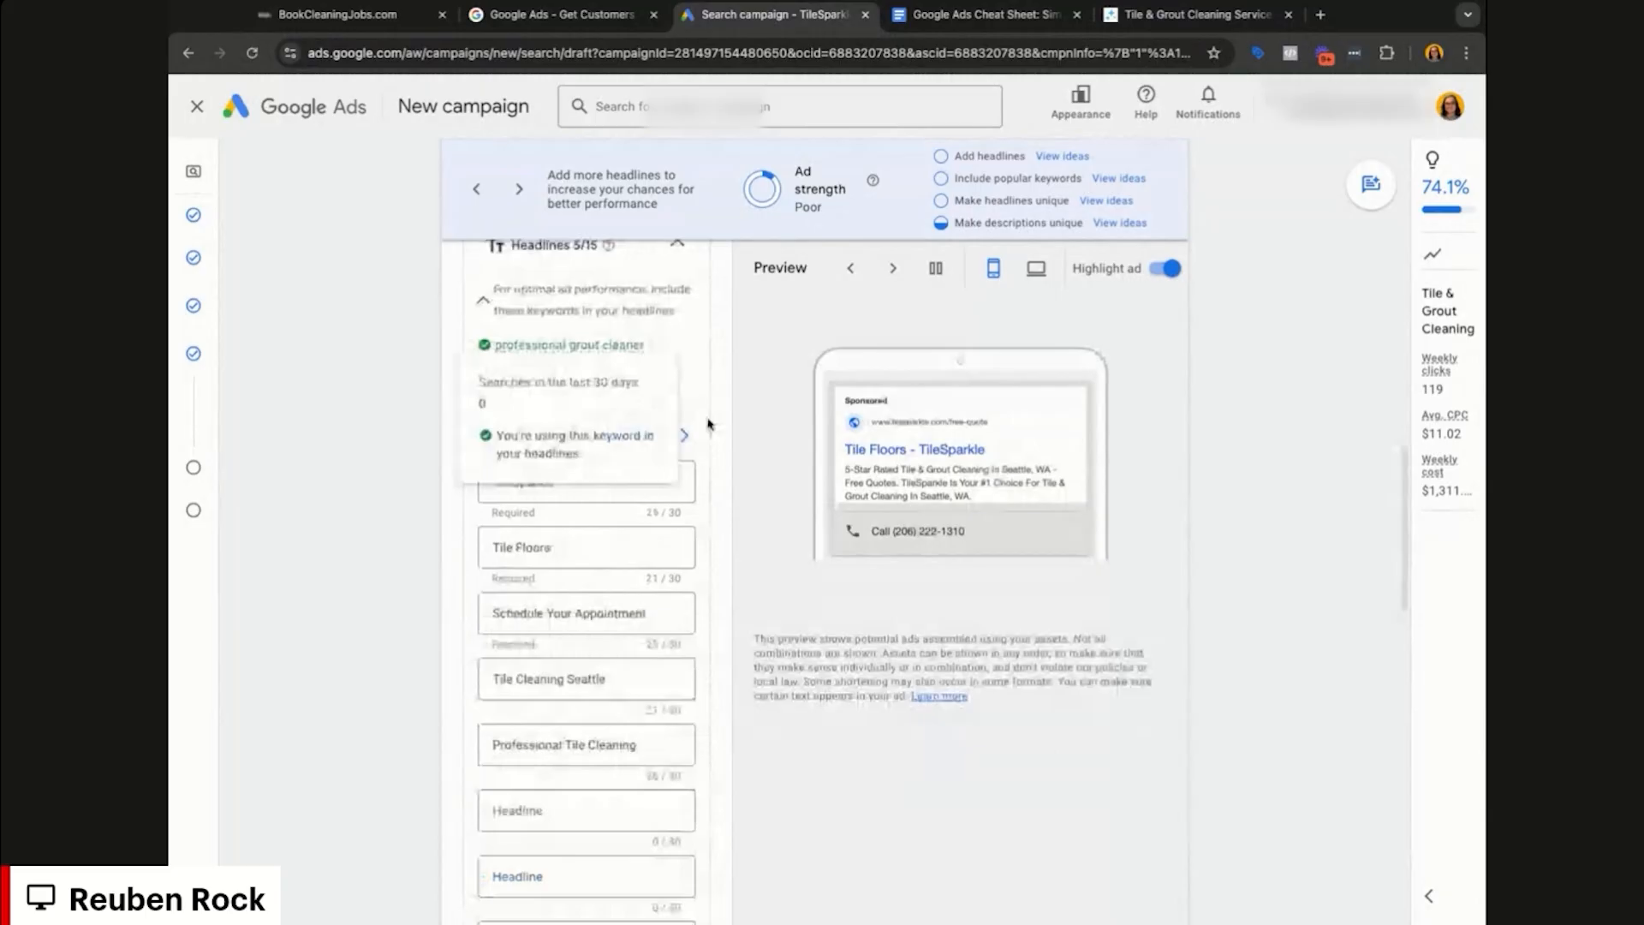
scroll(708, 424, "down", 4)
scroll(600, 531, "down", 1)
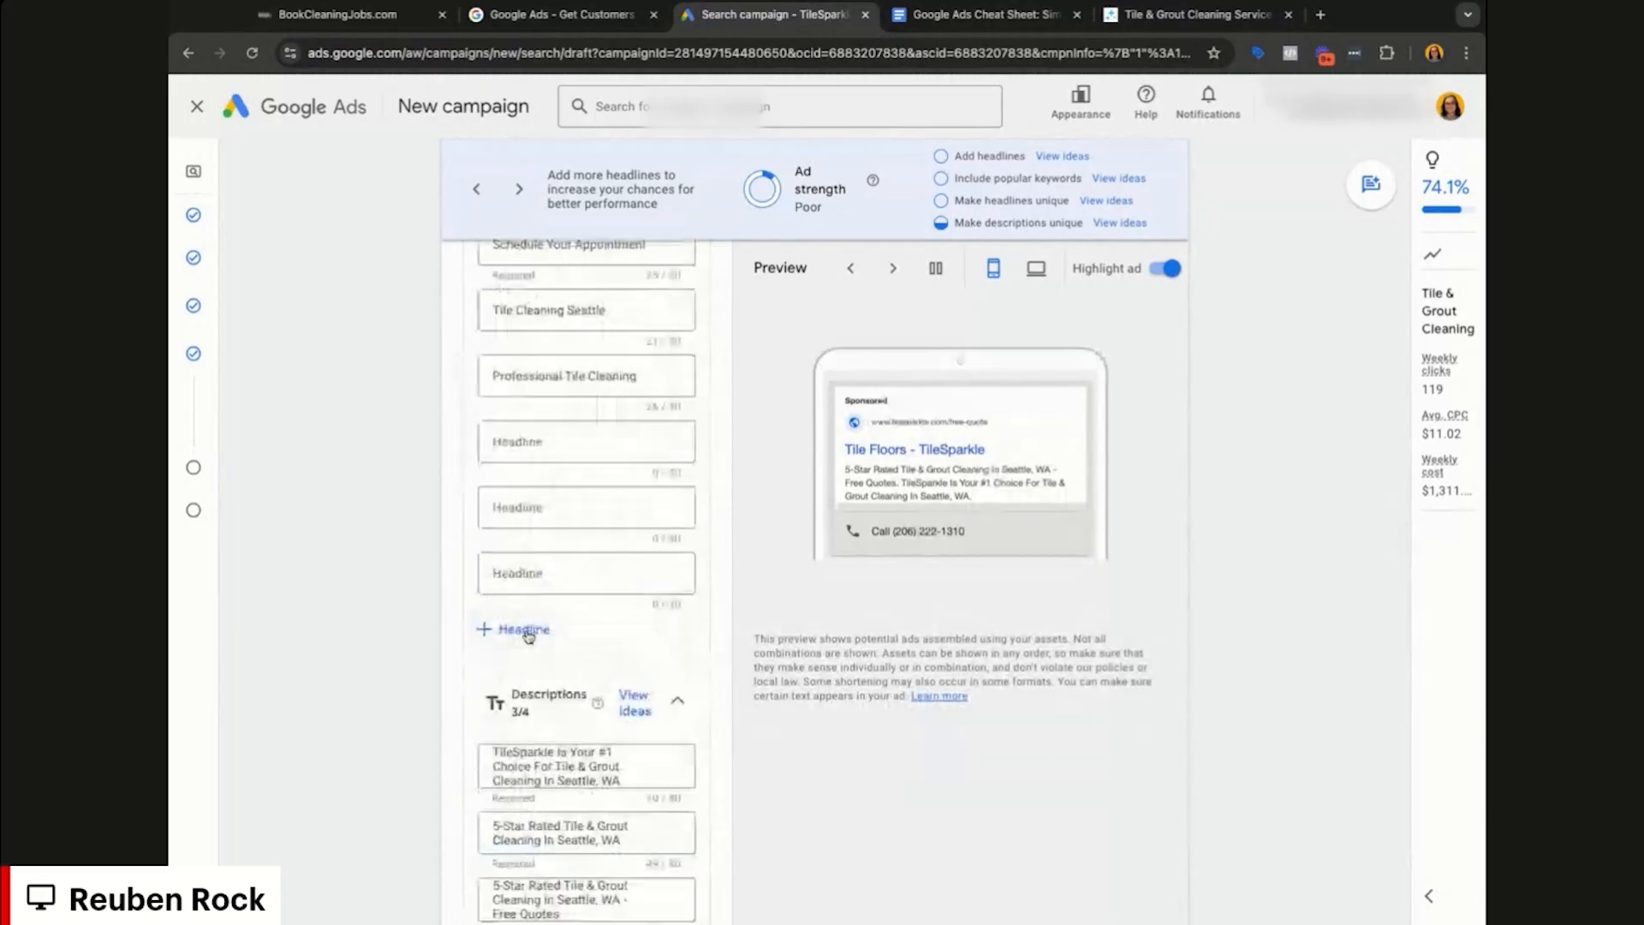
left_click(529, 635)
left_click(524, 700)
left_click(518, 767)
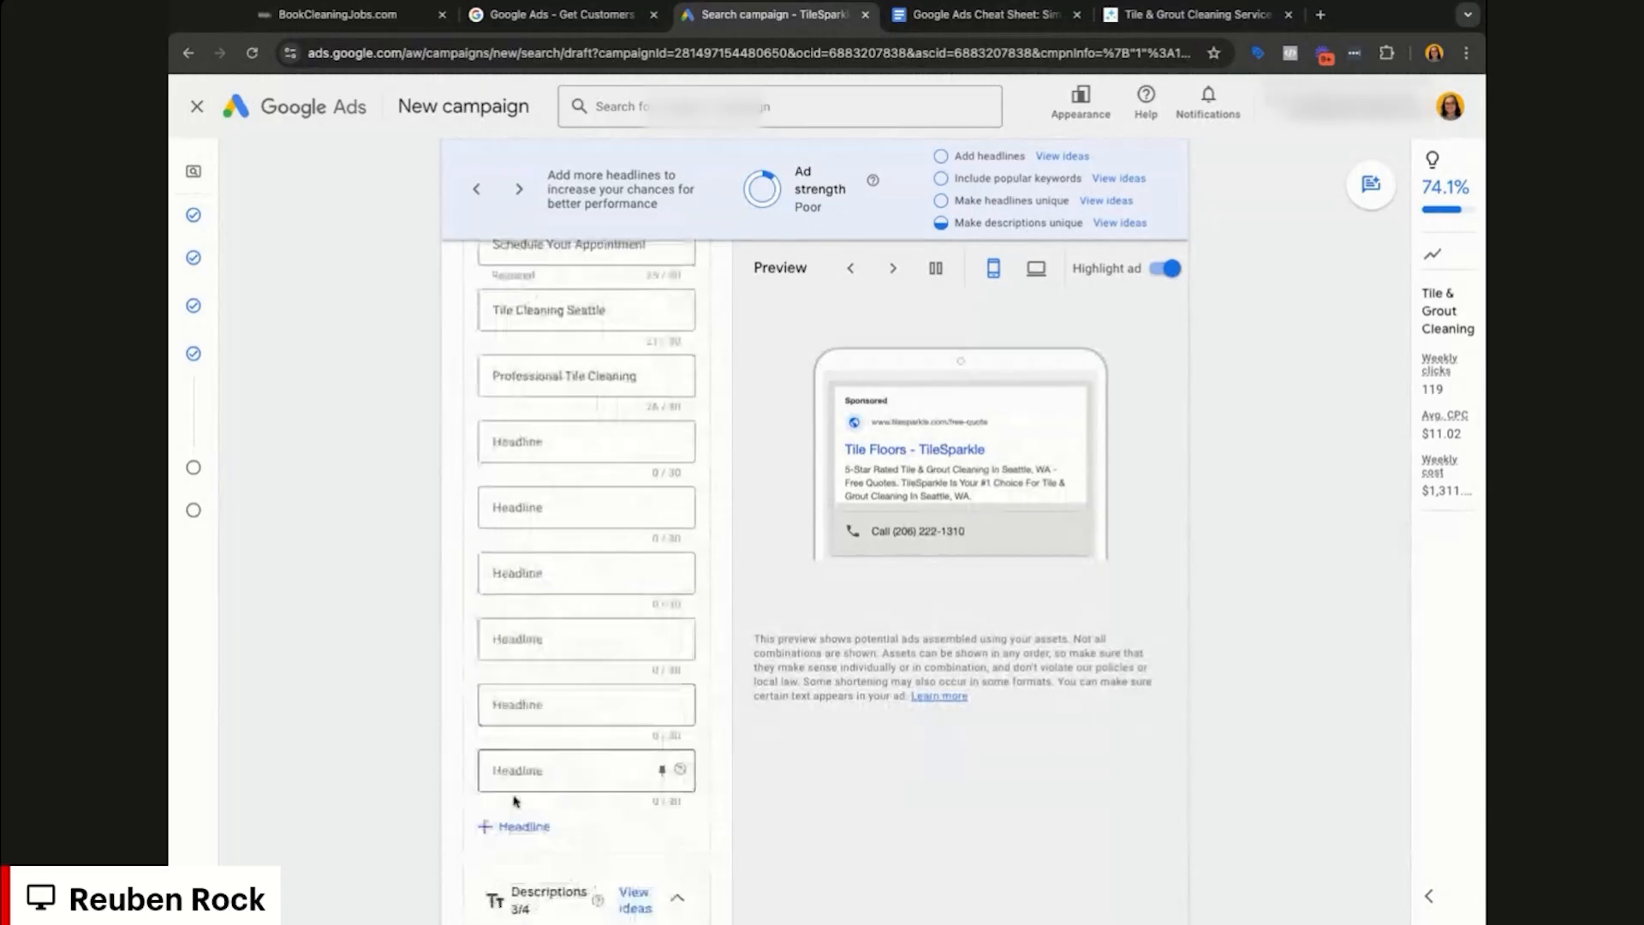
scroll(523, 685, "down", 2)
left_click(525, 668)
left_click(524, 720)
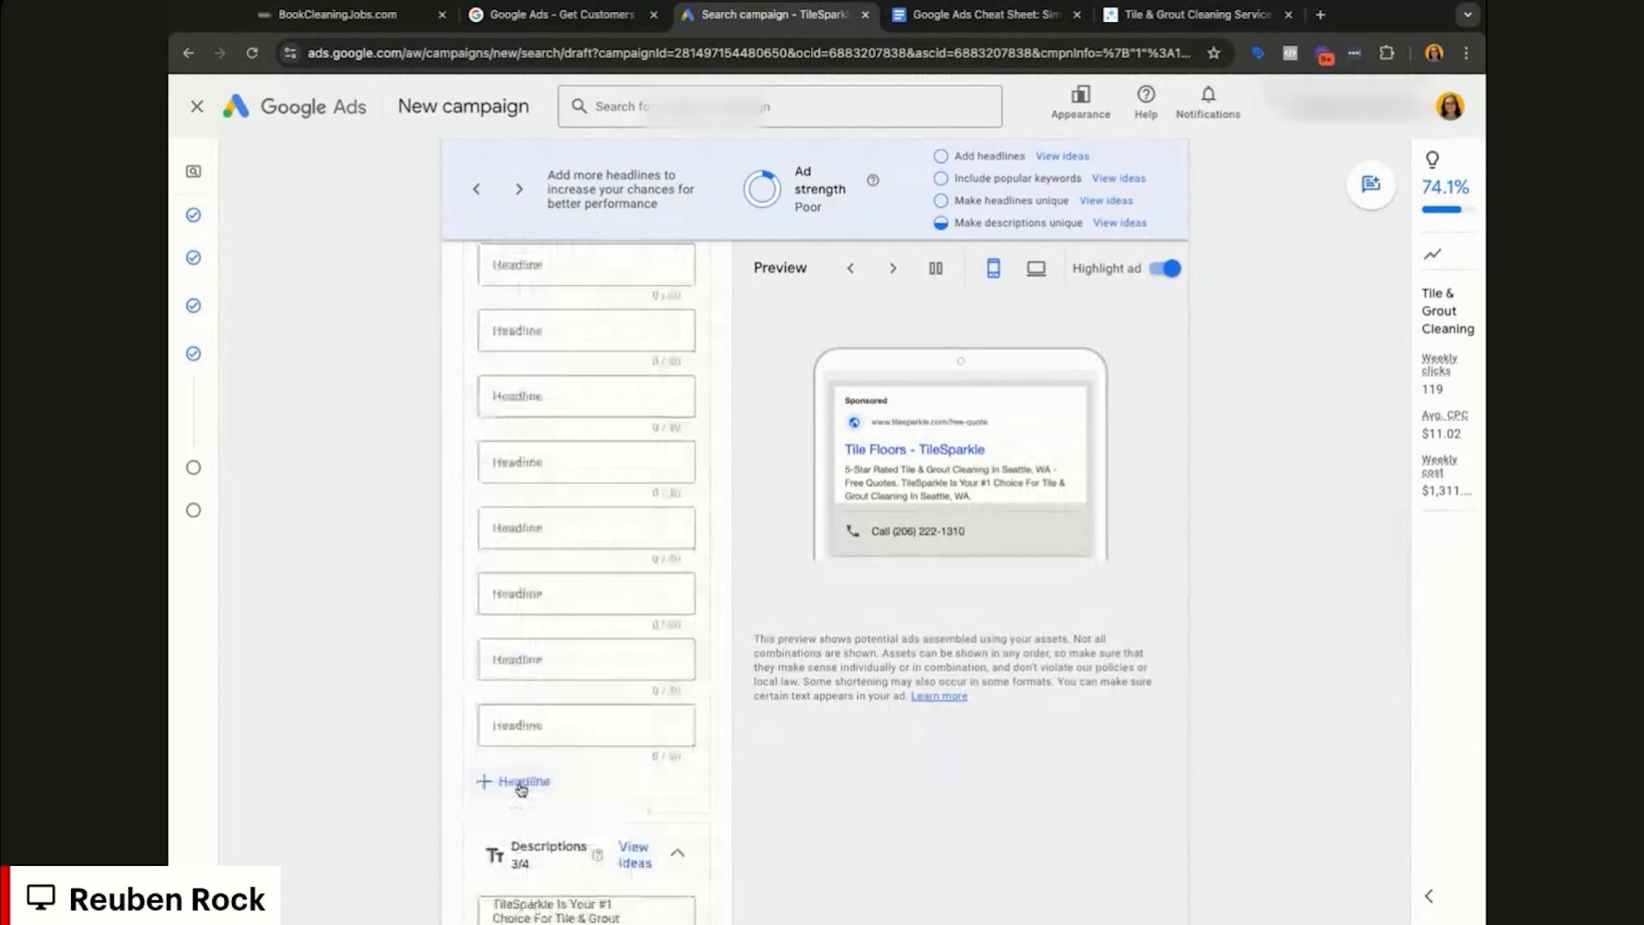
left_click(522, 783)
scroll(559, 819, "down", 3)
scroll(558, 819, "down", 1)
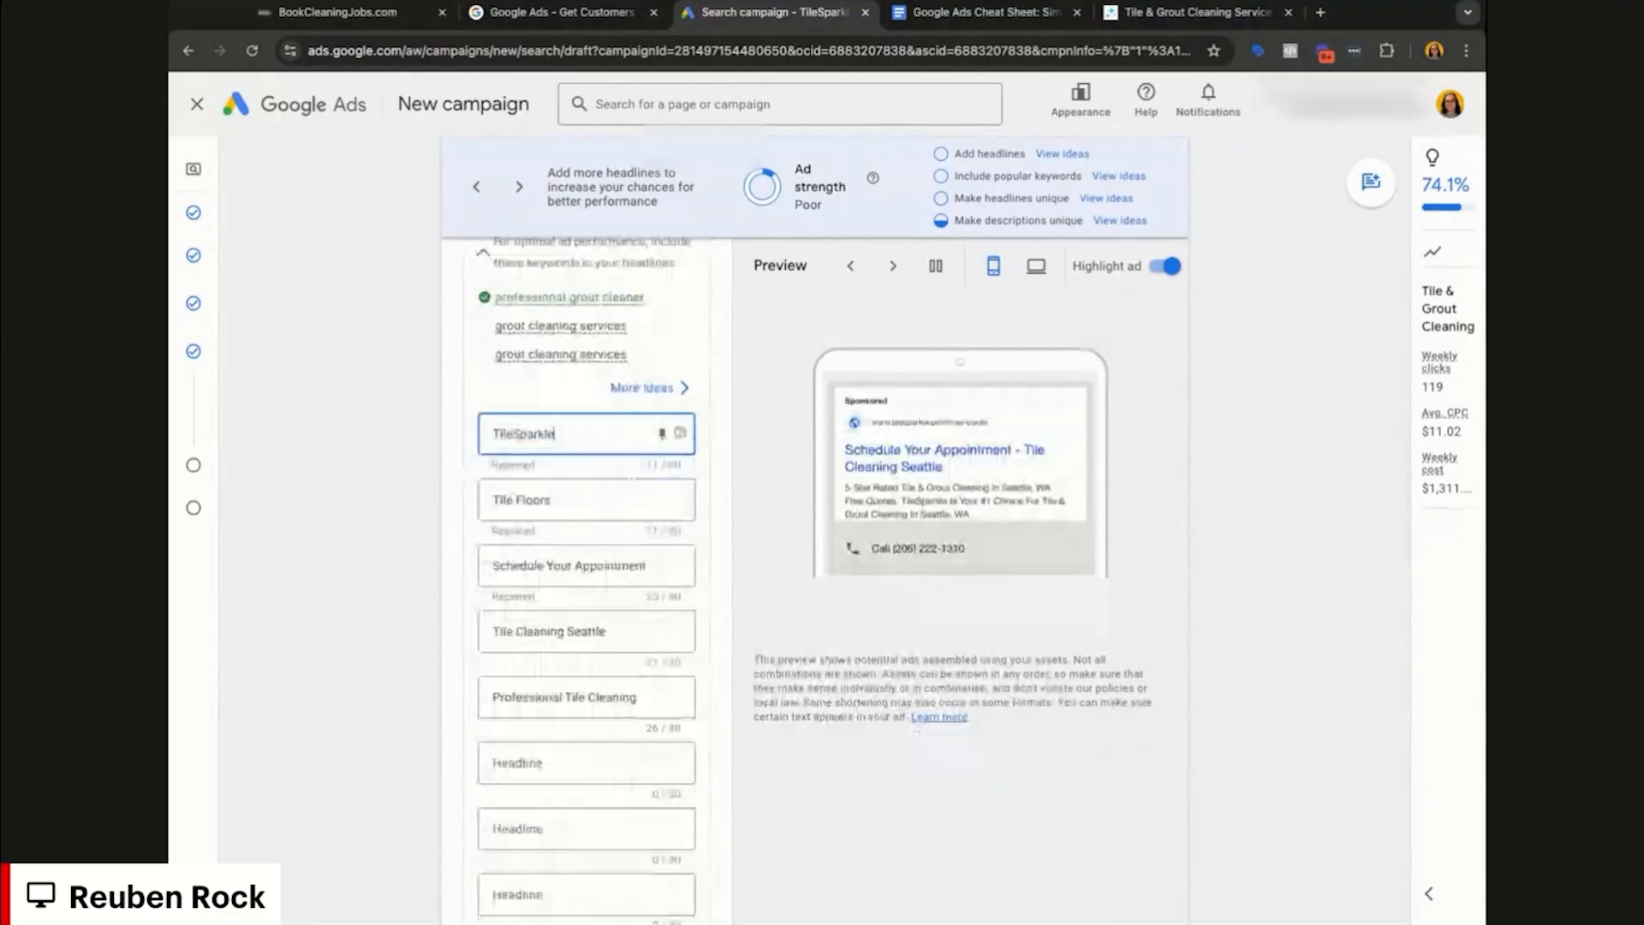
Step: Enter the headline 'Tile & Grout Cleaning in Seattle, WA'
type("Ti")
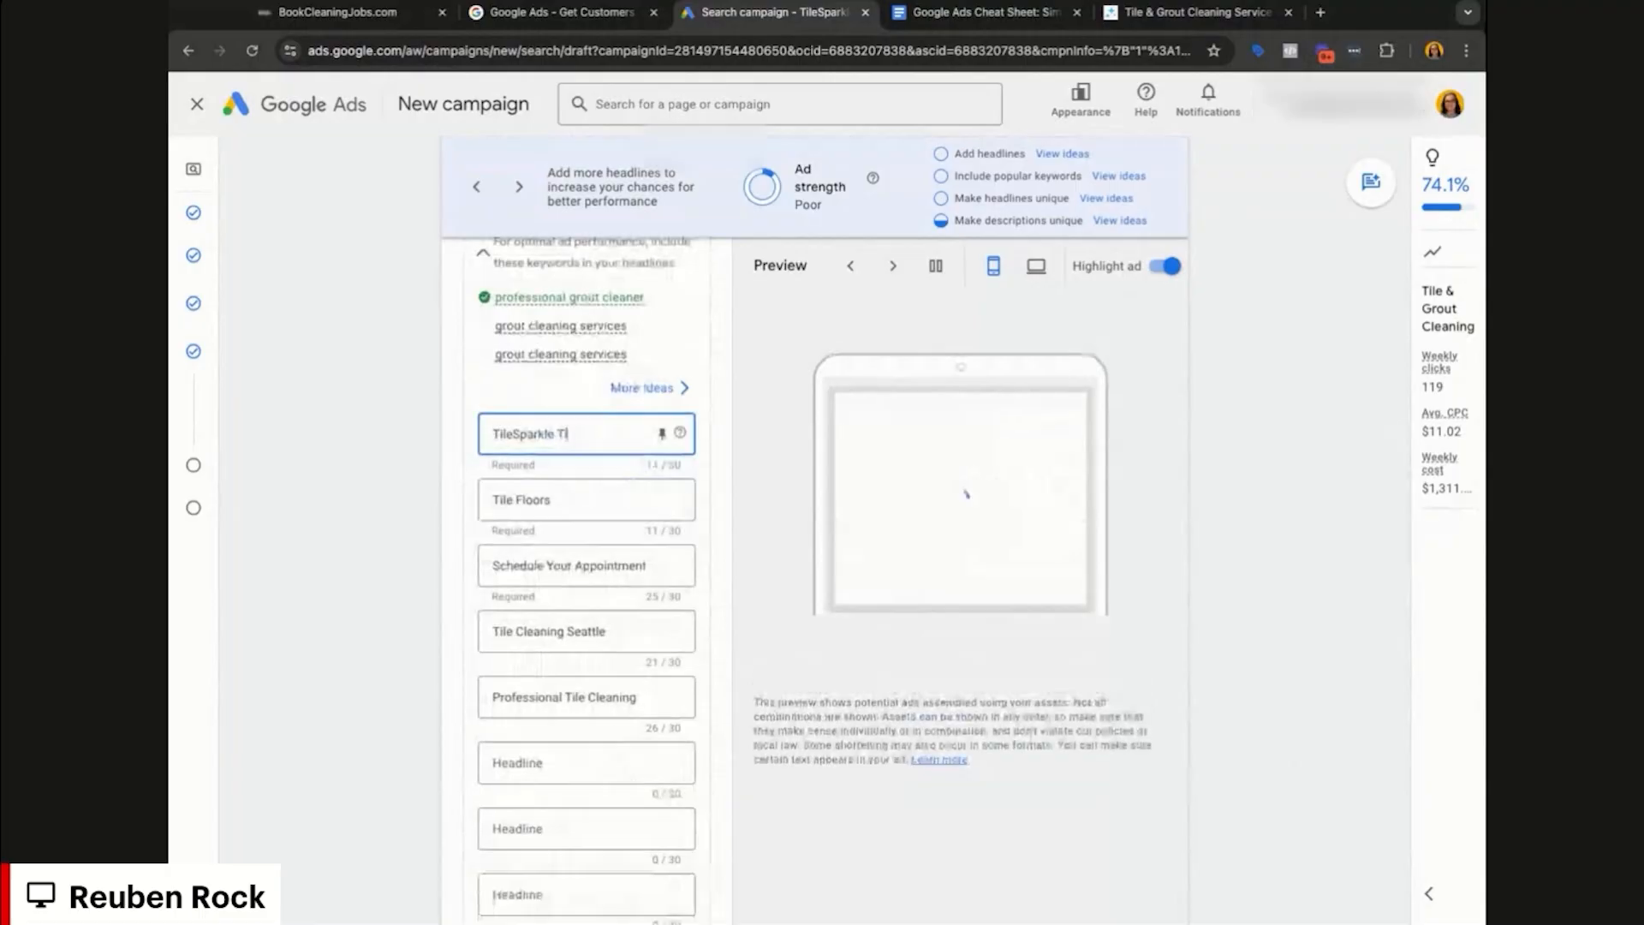
type("le & Grout Cleaning")
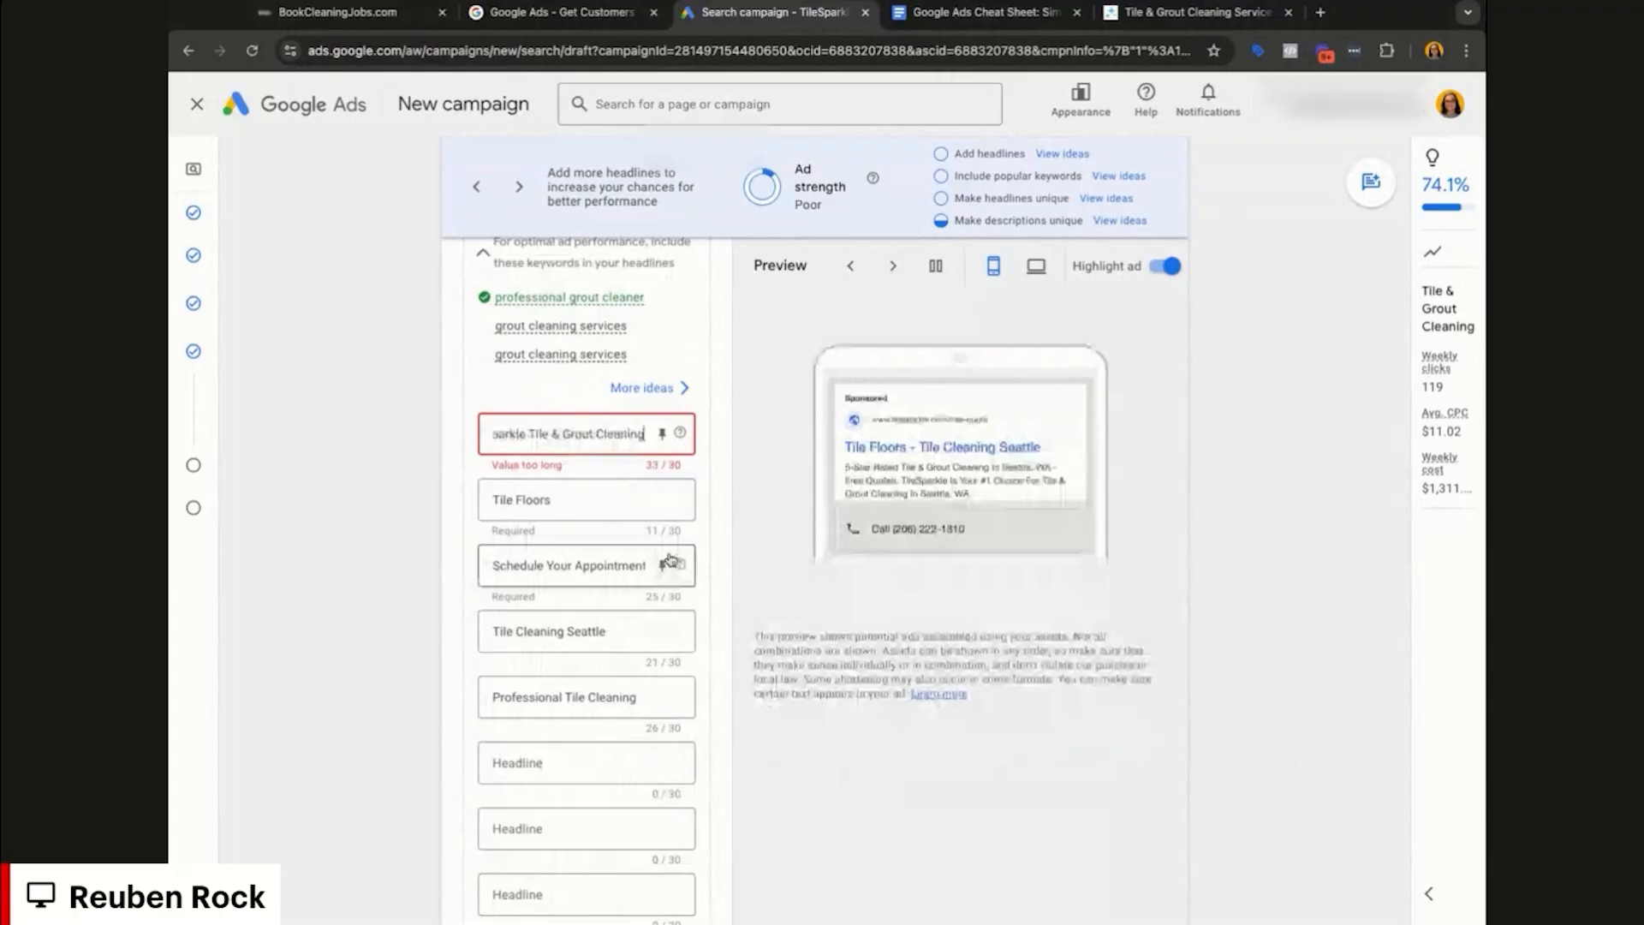
type(" in Seattle, WA")
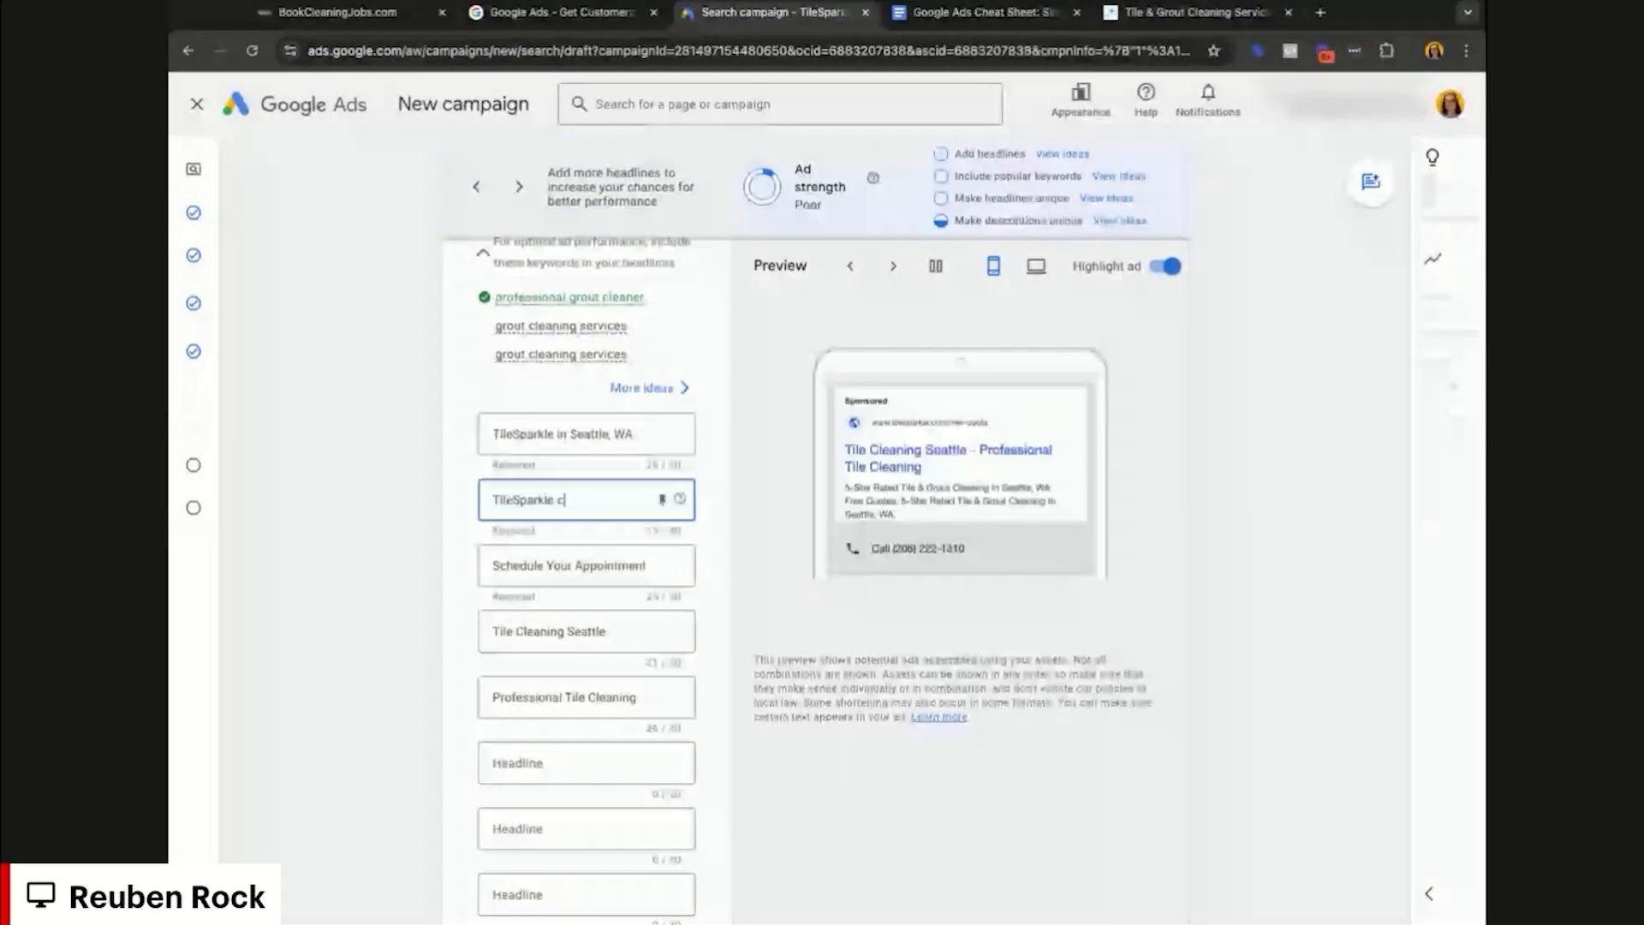
scroll(724, 481, "down", 1)
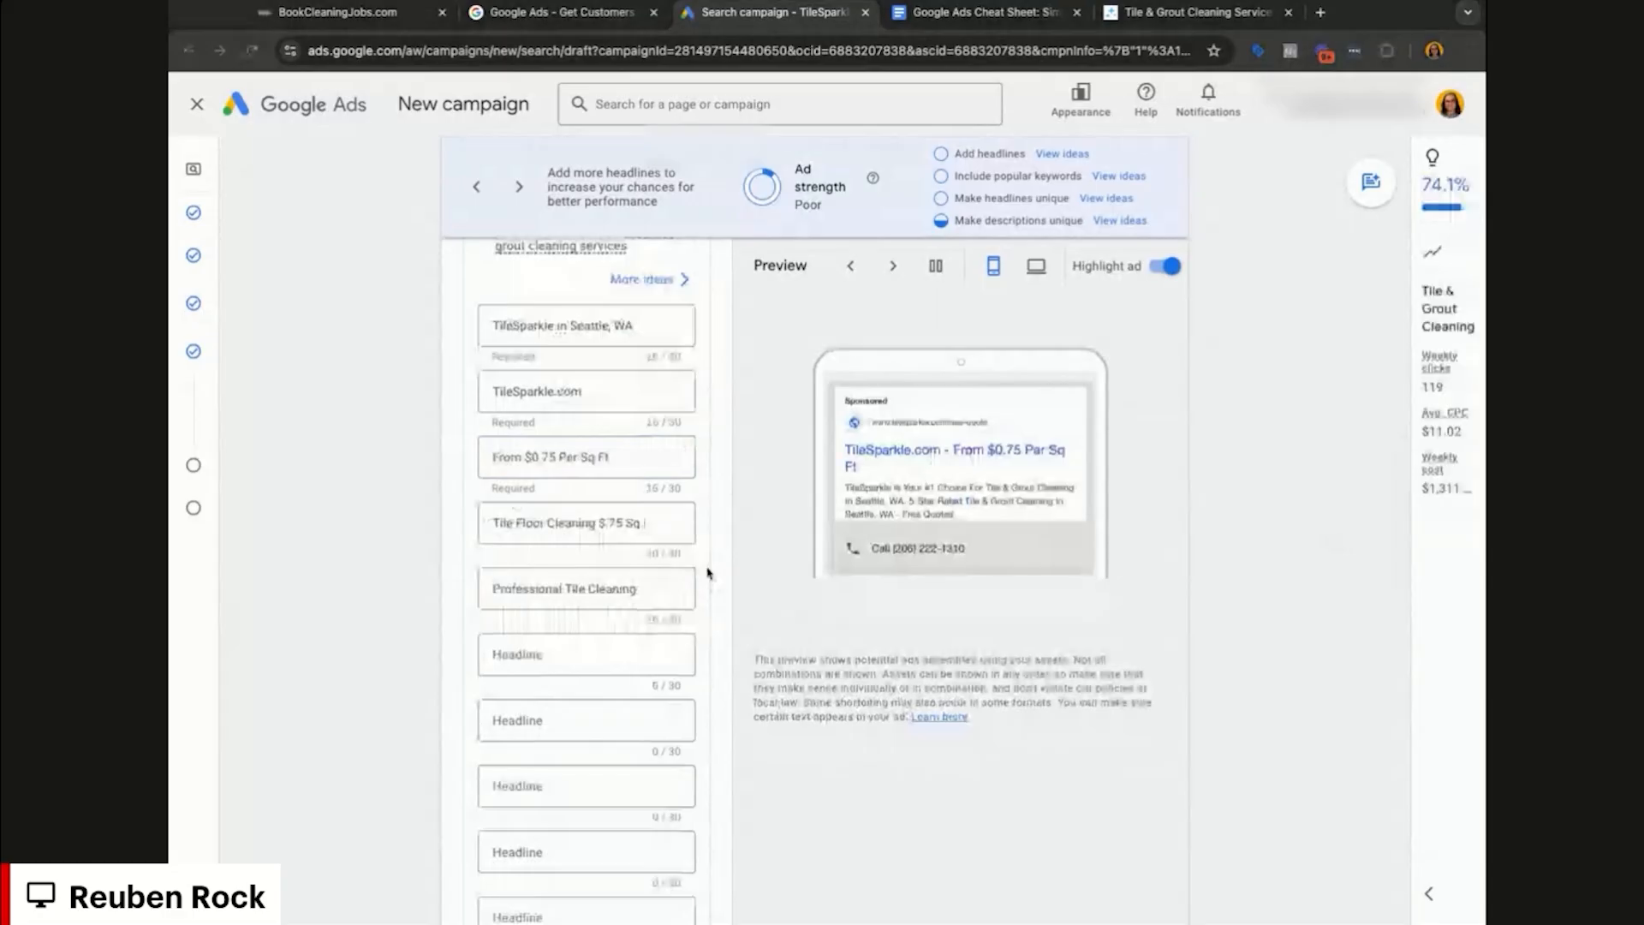
Step: Replace the 'Professional Tile Cleaning' headline and paste 'Expert Tile & Grout Cleaning' into an empty headline slot
left_click(553, 523)
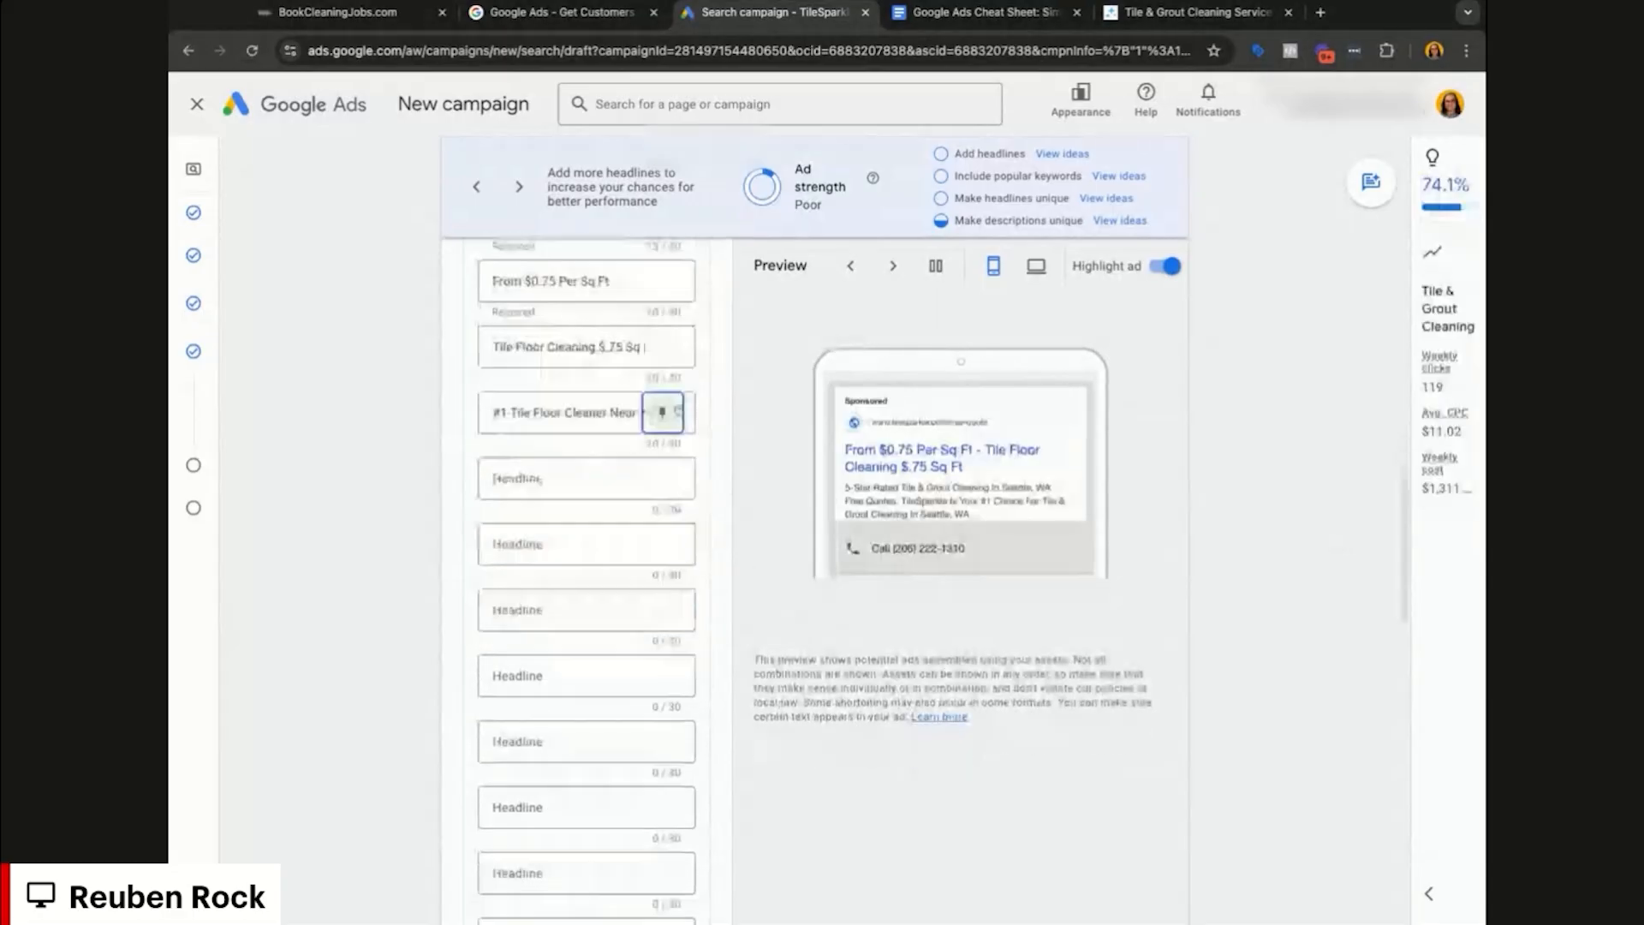
key("Tab")
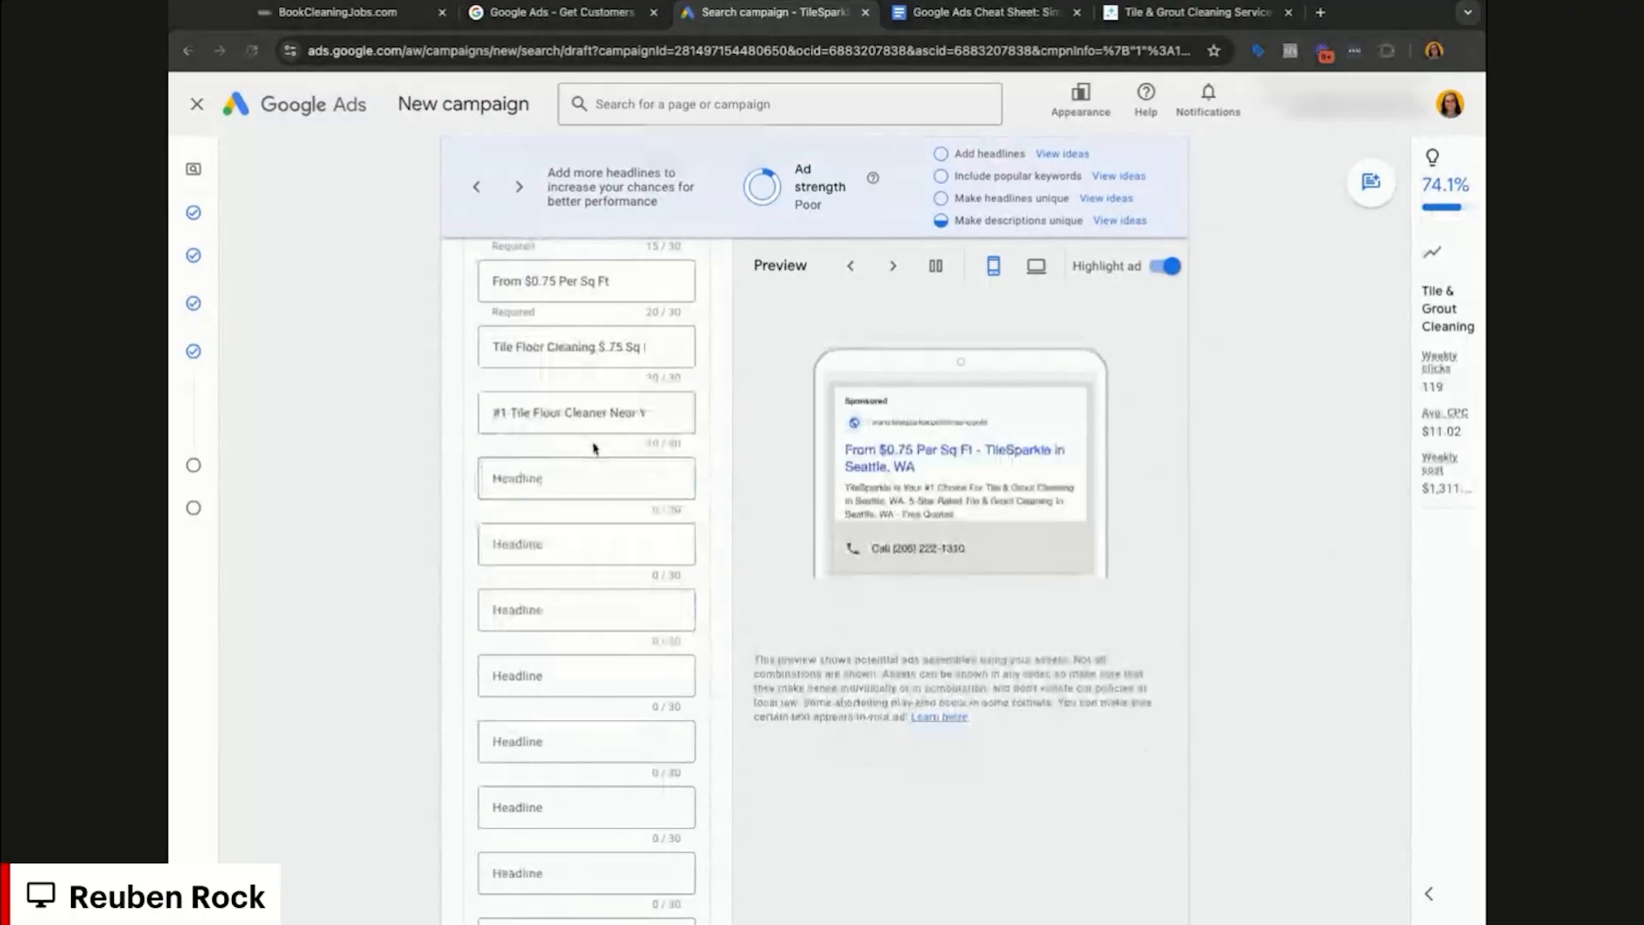
left_click(557, 476)
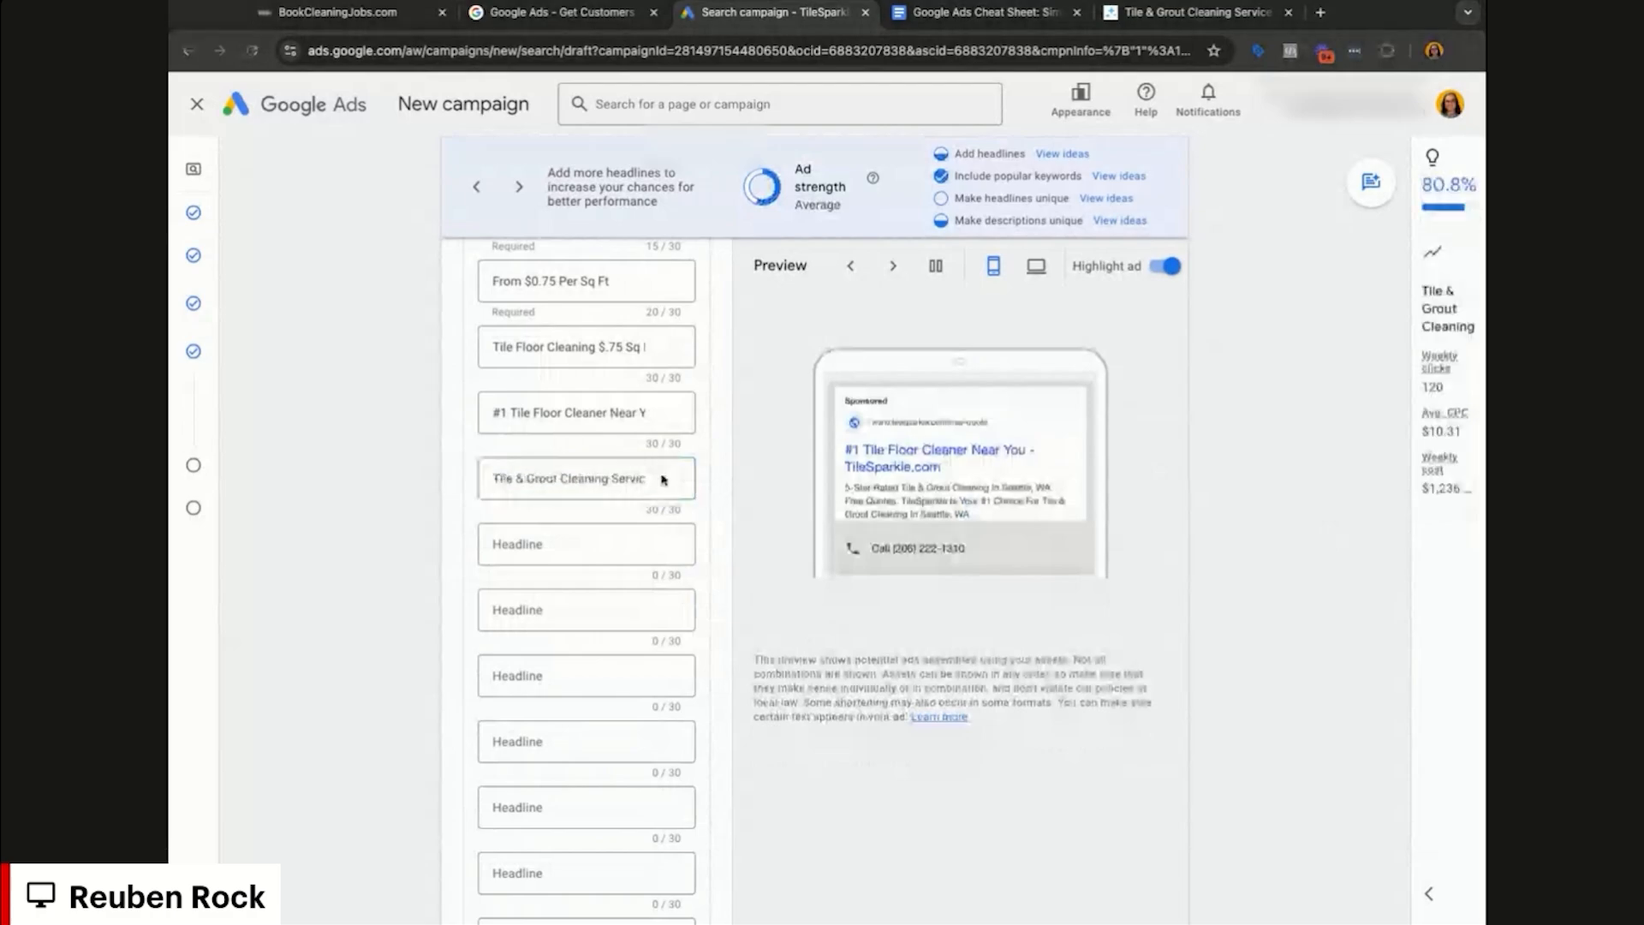
left_click(599, 544)
type("Expert Tile & Grout Cleaning")
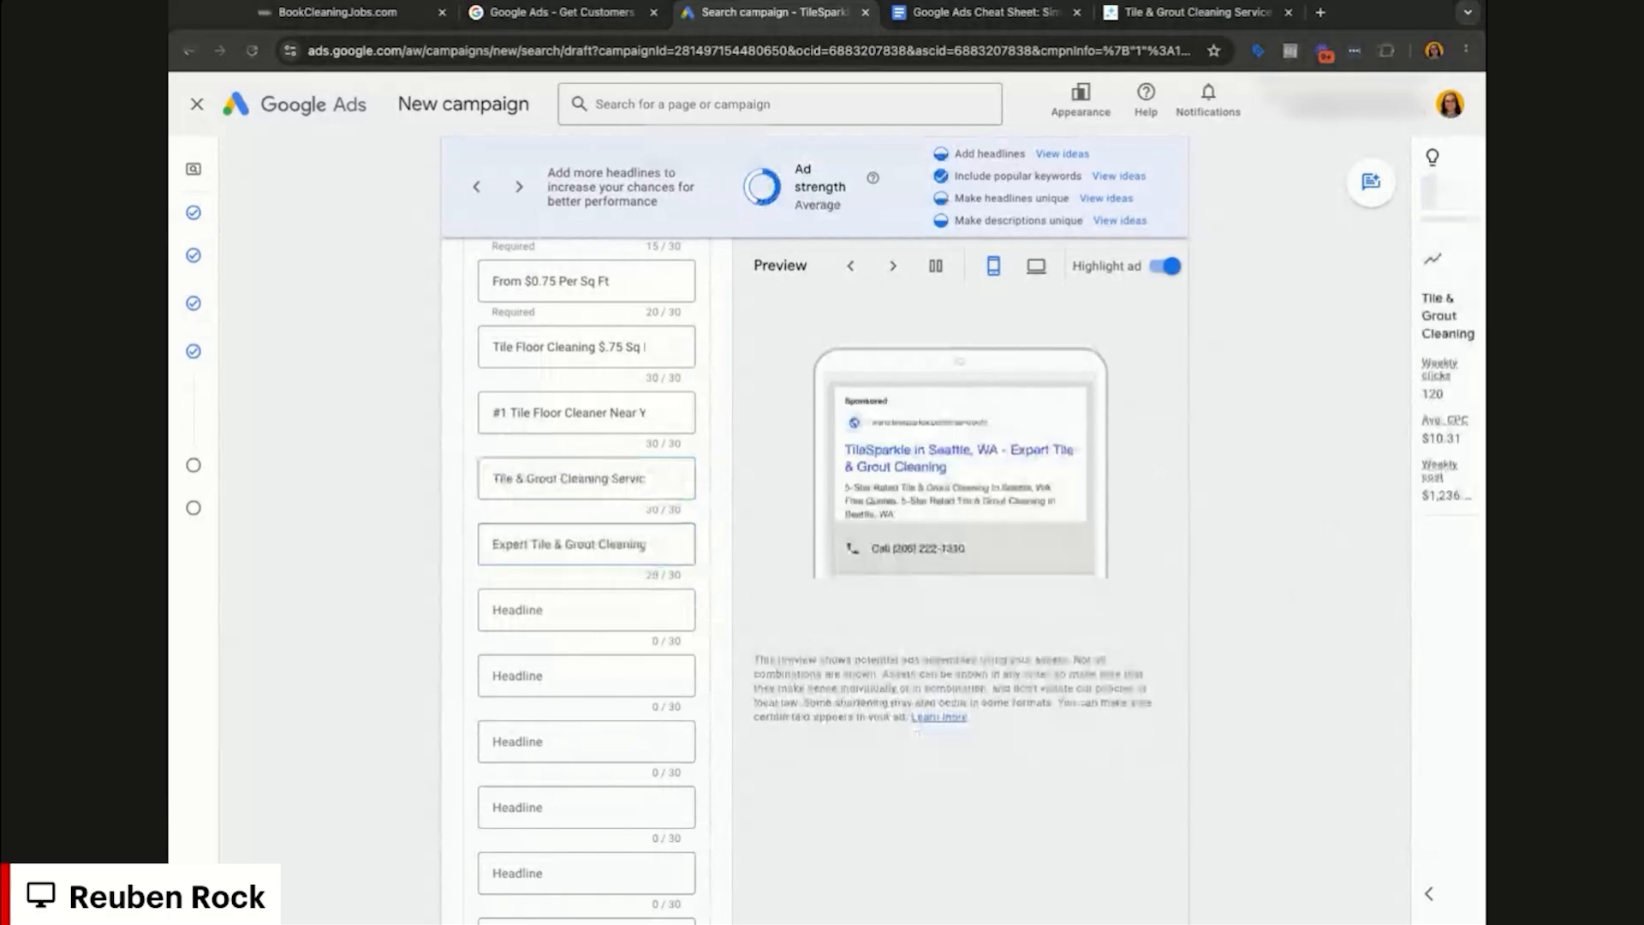
left_click(526, 610)
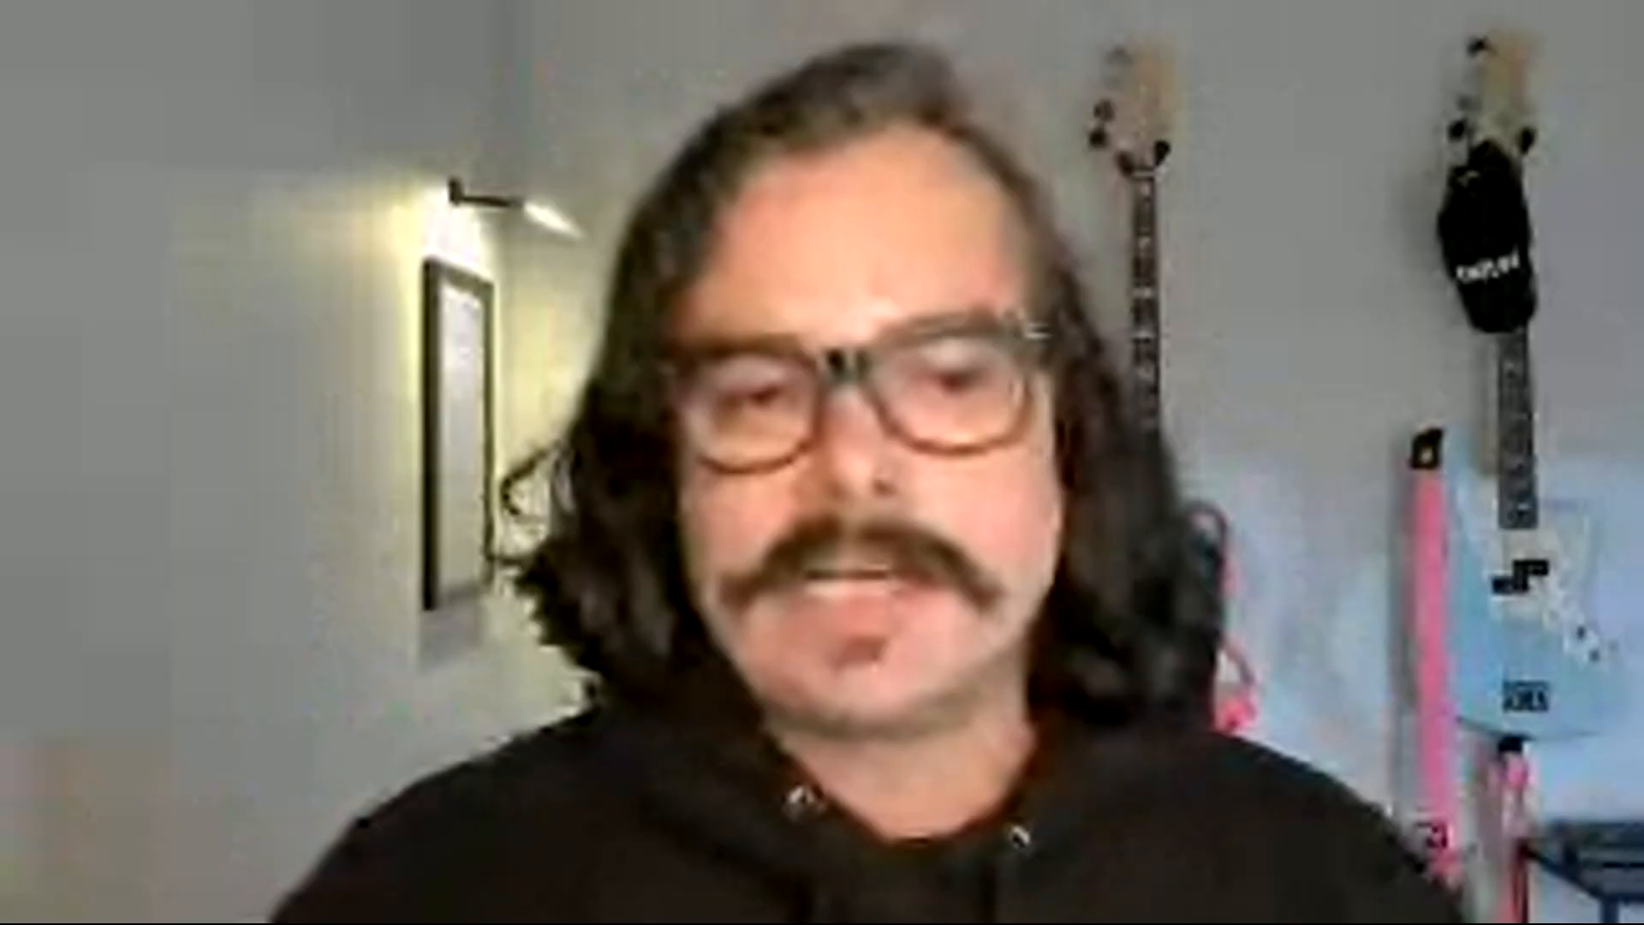
Step: Make the location-insertion headline read 'Serving {LOCATION(City):Seattle, WA}' with Seattle as default city
double_click(571, 752)
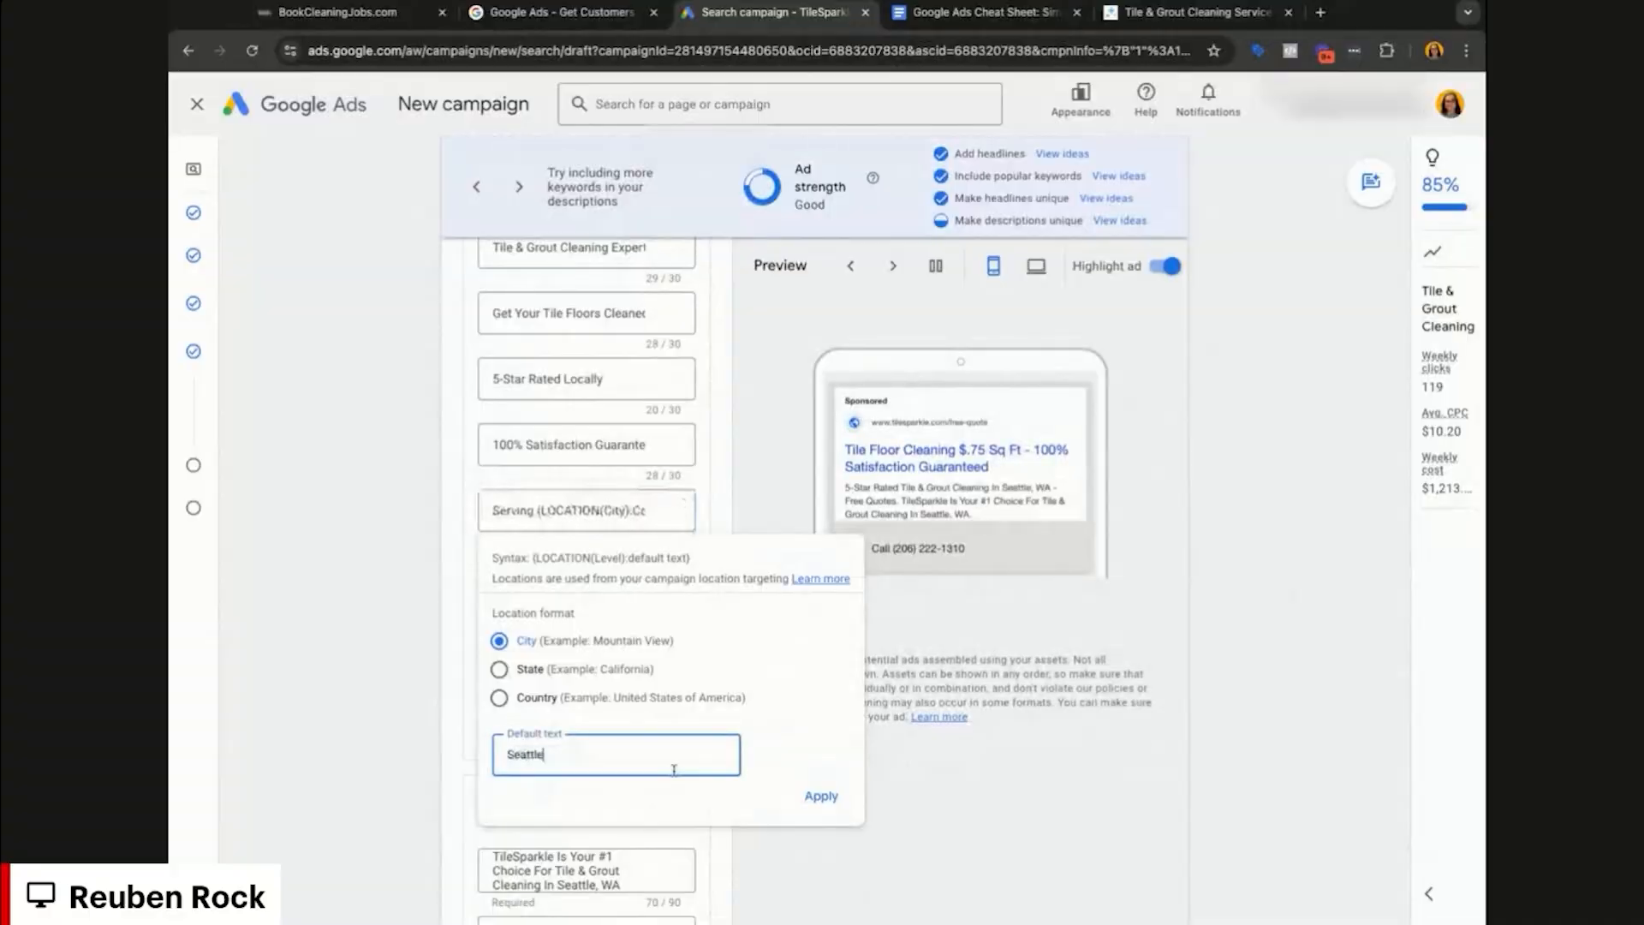
type("Seattle")
left_click(821, 796)
double_click(636, 511)
type("WA")
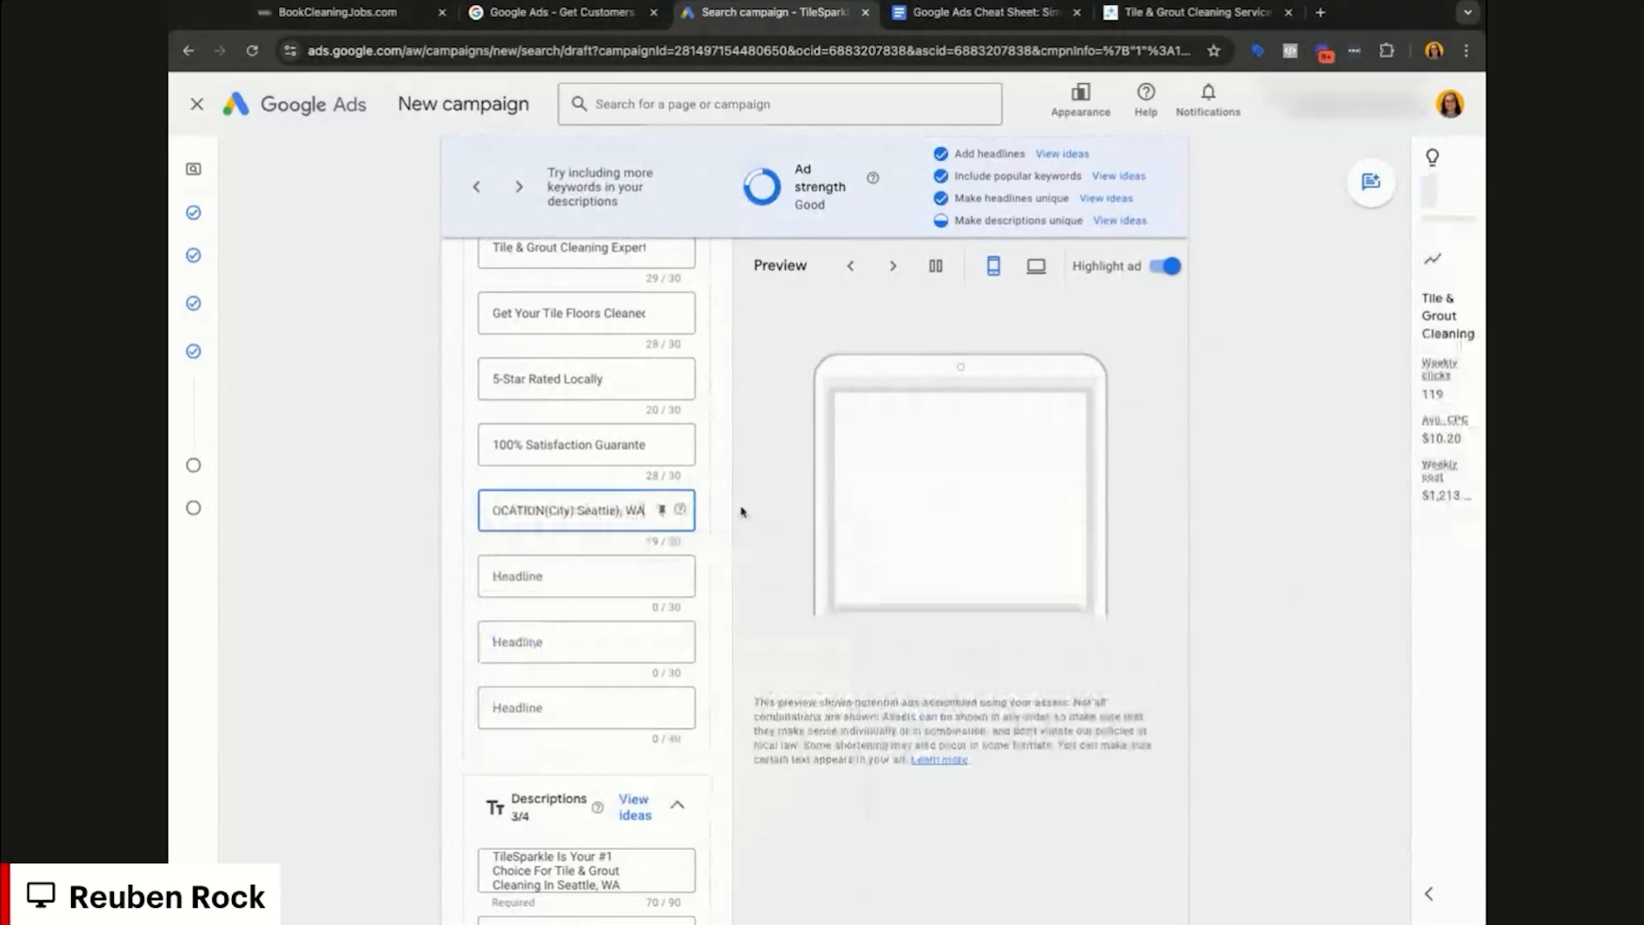
left_click(596, 489)
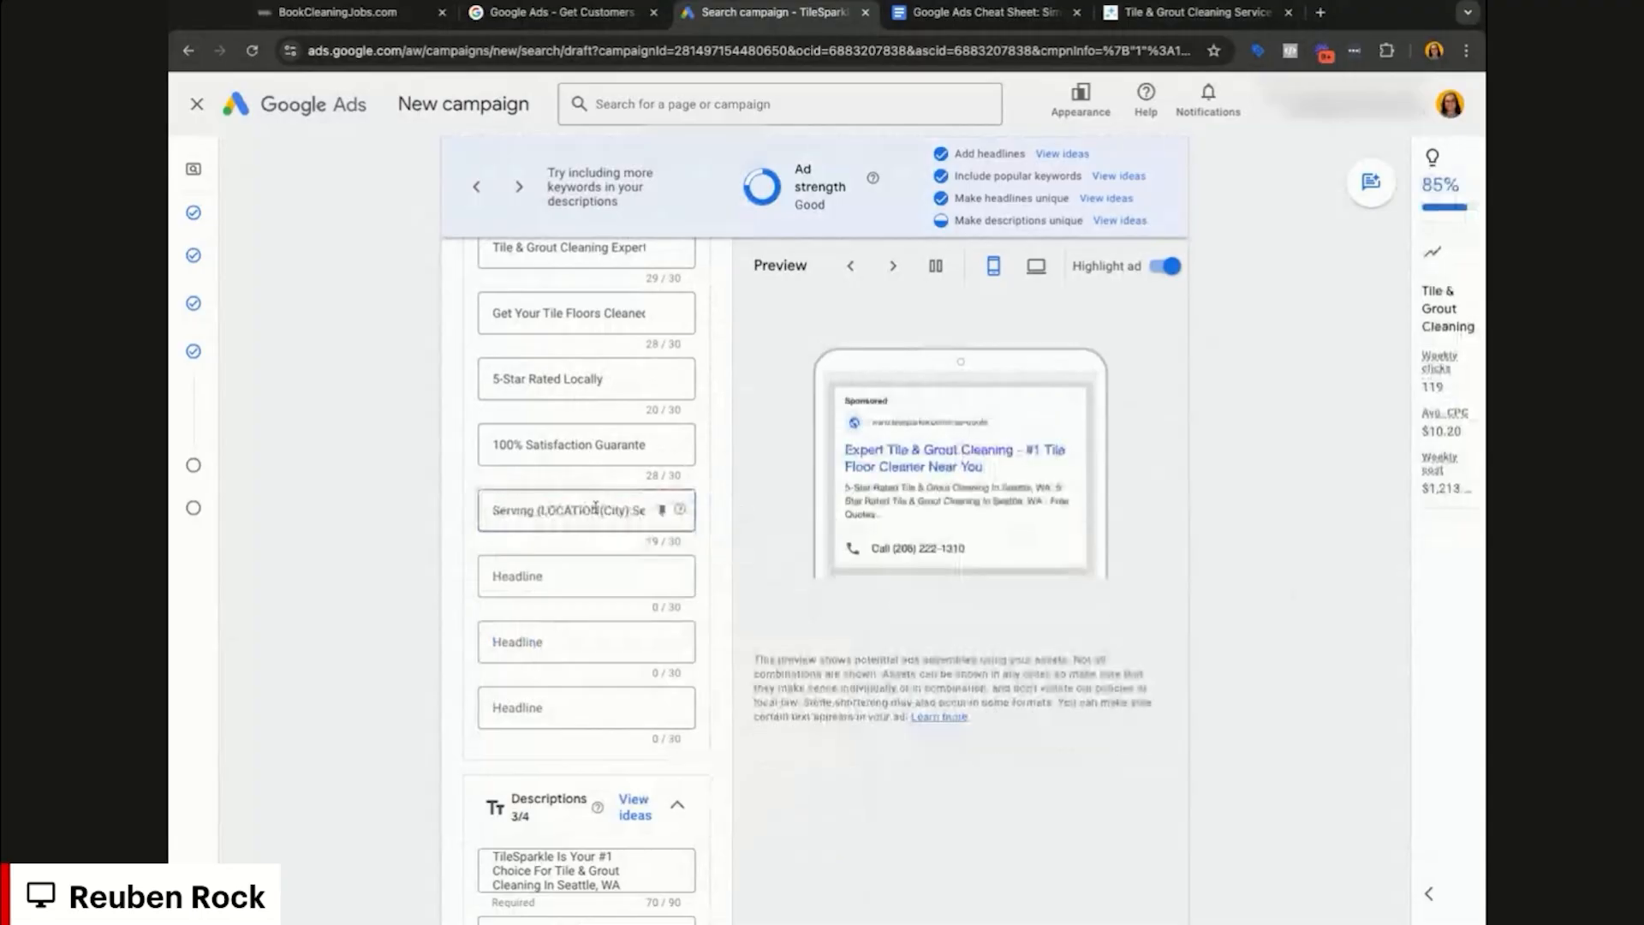
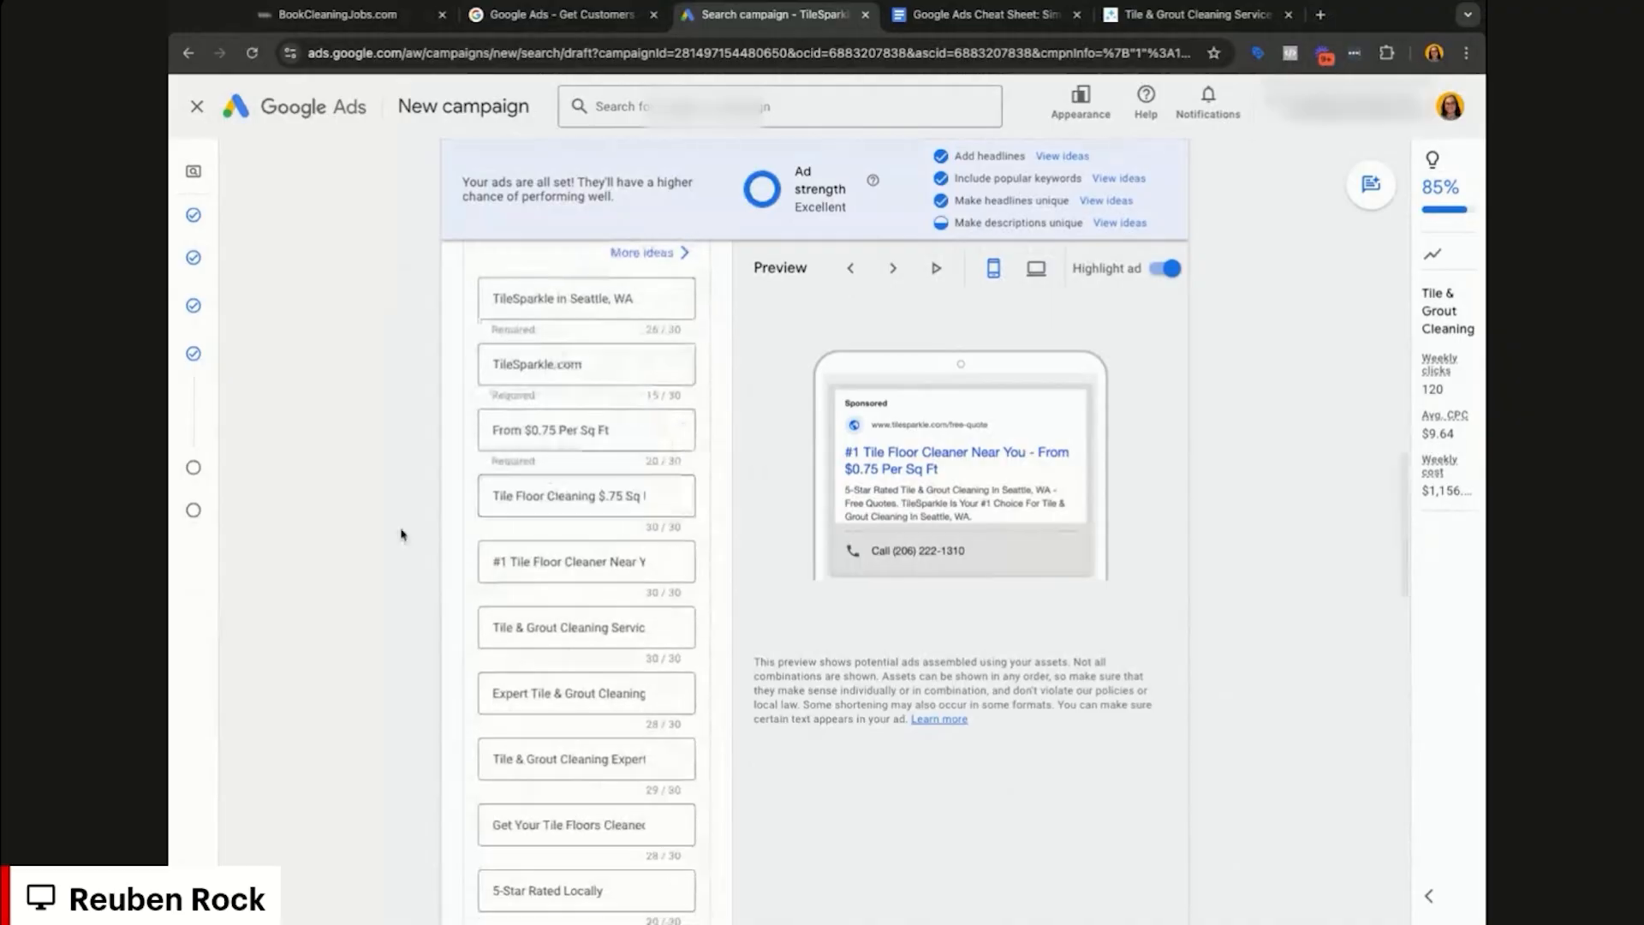
Step: Scroll through the completed headlines to check them and the Excellent ad strength rating
scroll(470, 453, "down", 3)
scroll(470, 452, "down", 1)
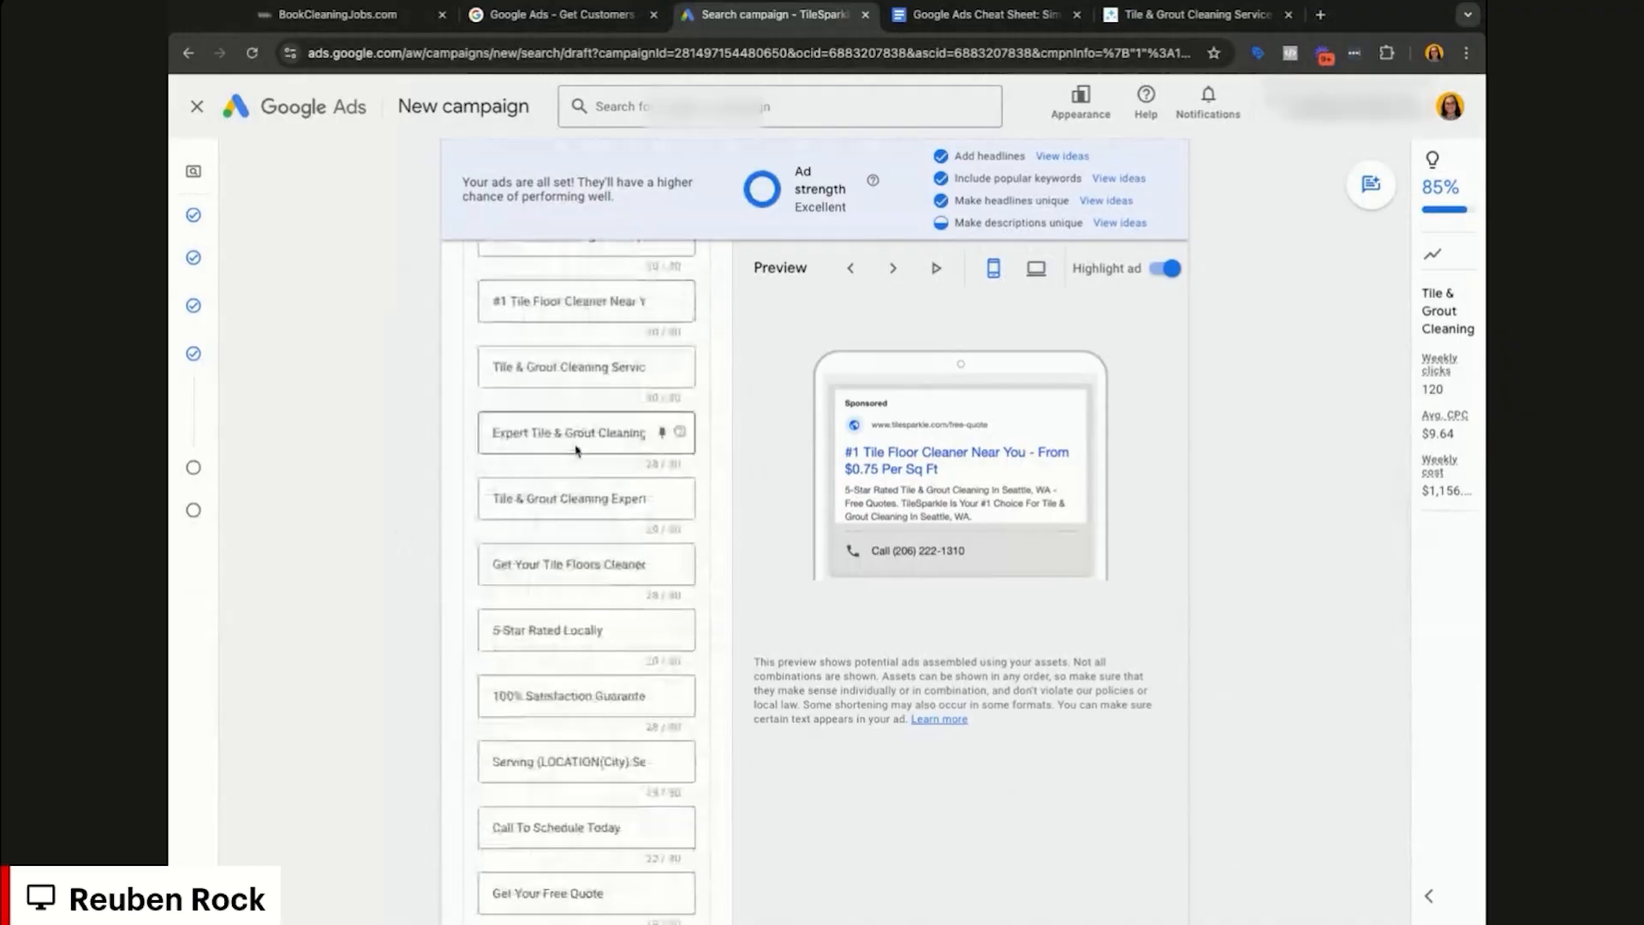
scroll(550, 611, "down", 1)
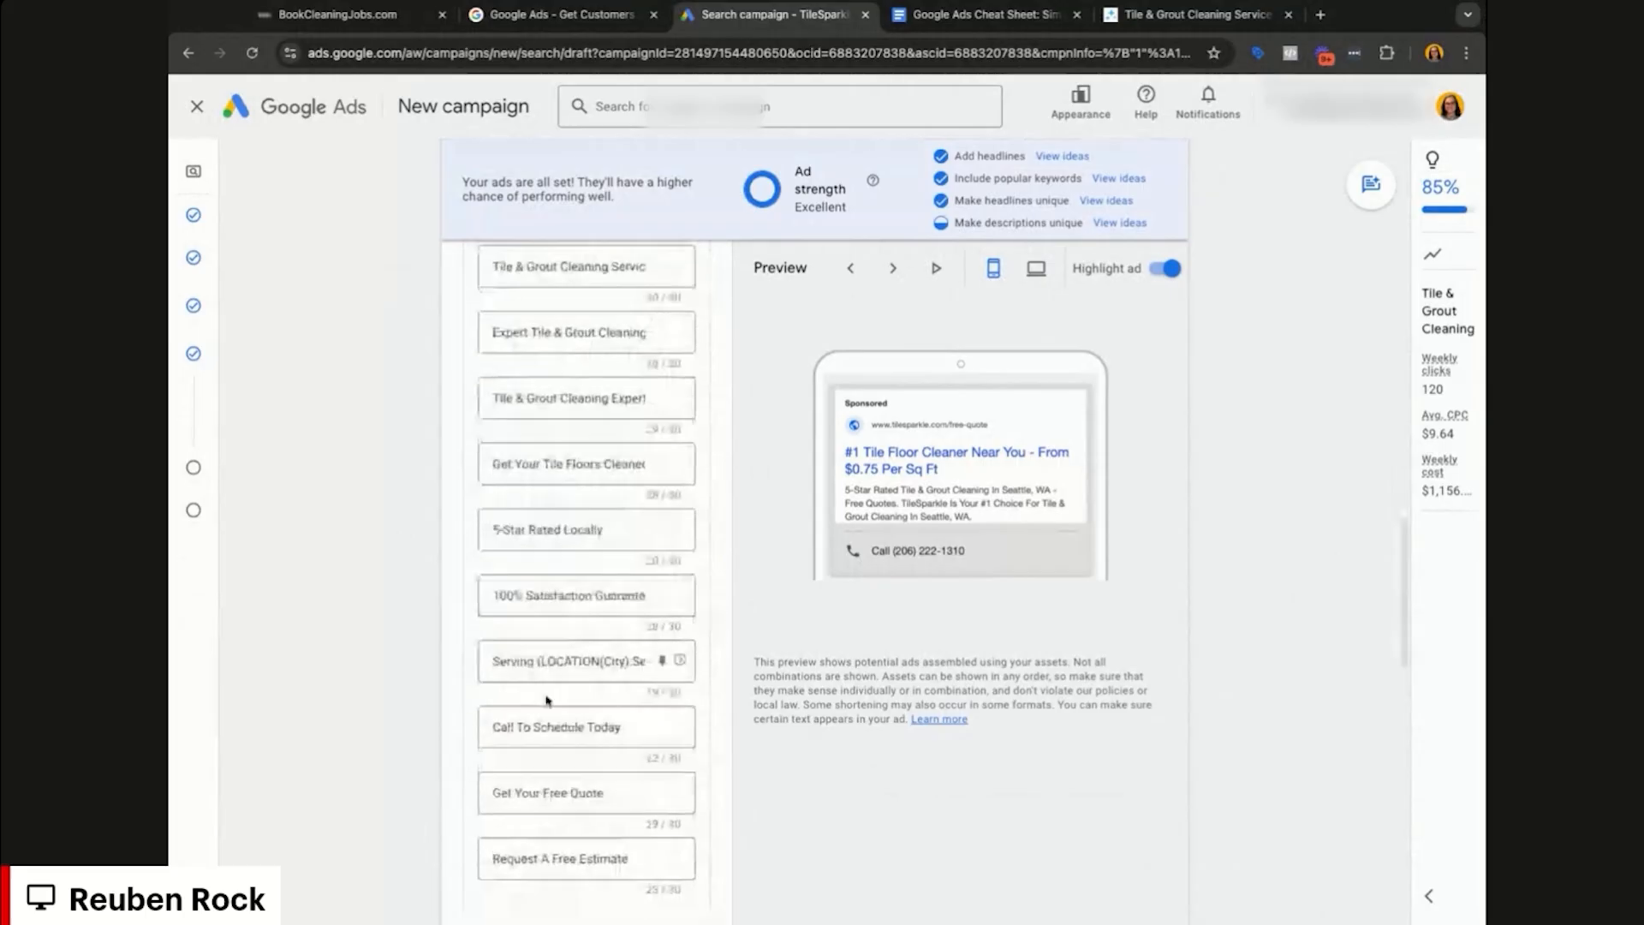
scroll(552, 695, "down", 1)
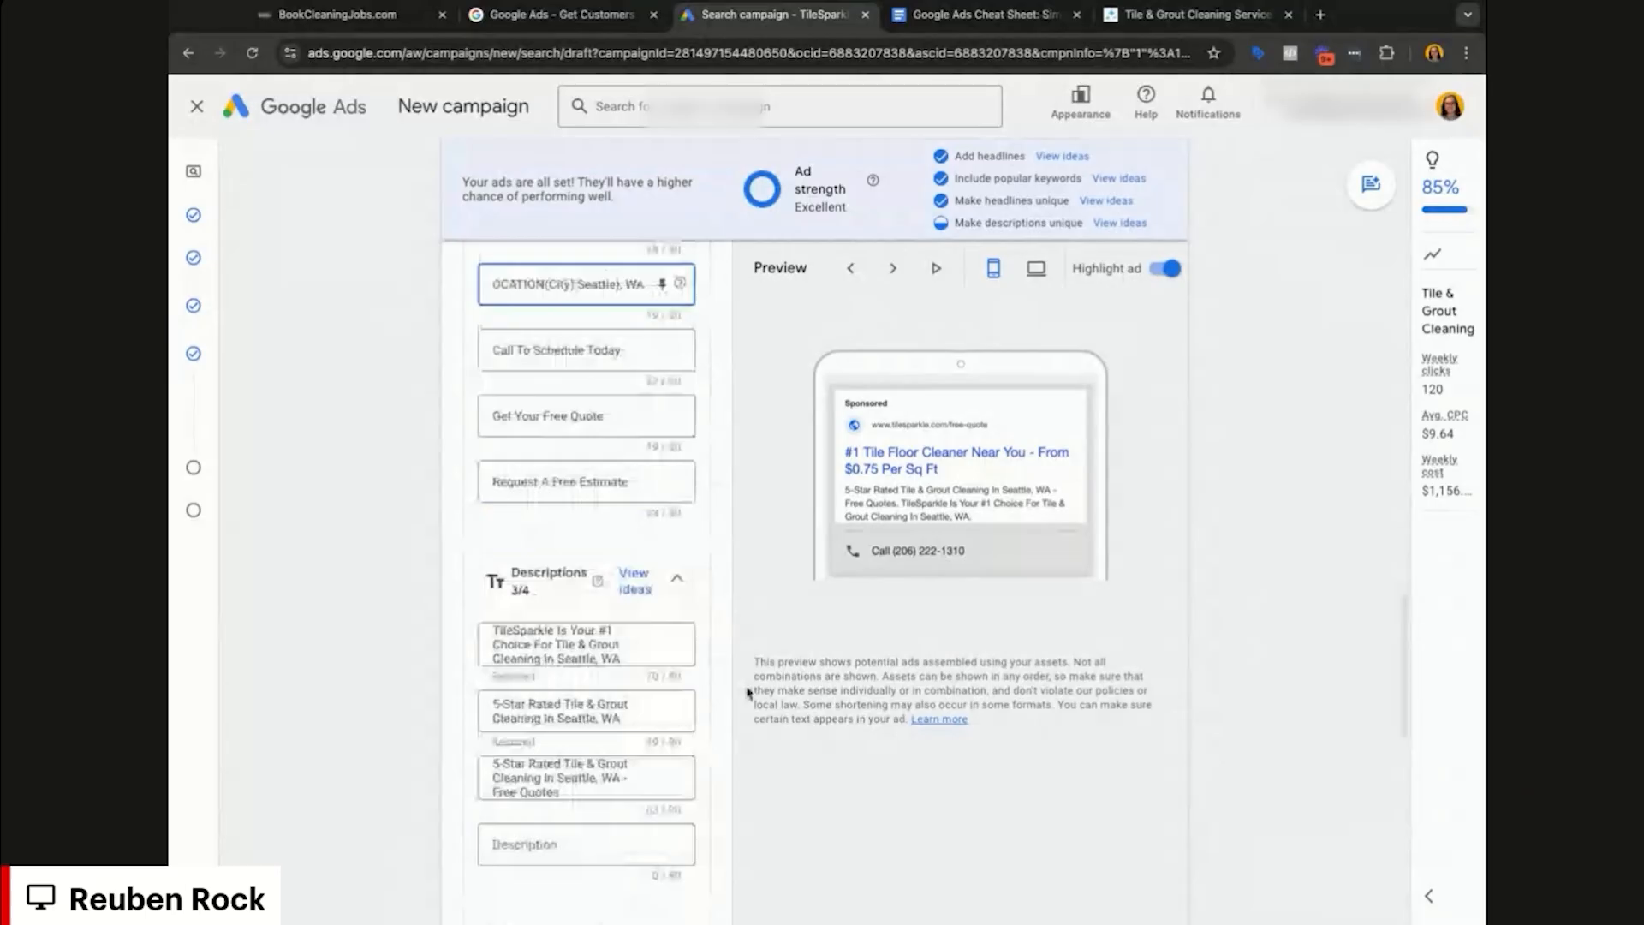
Step: Edit Description 1 to end with 'Call Now.' and paste a longer replacement Description 2
left_click(605, 605)
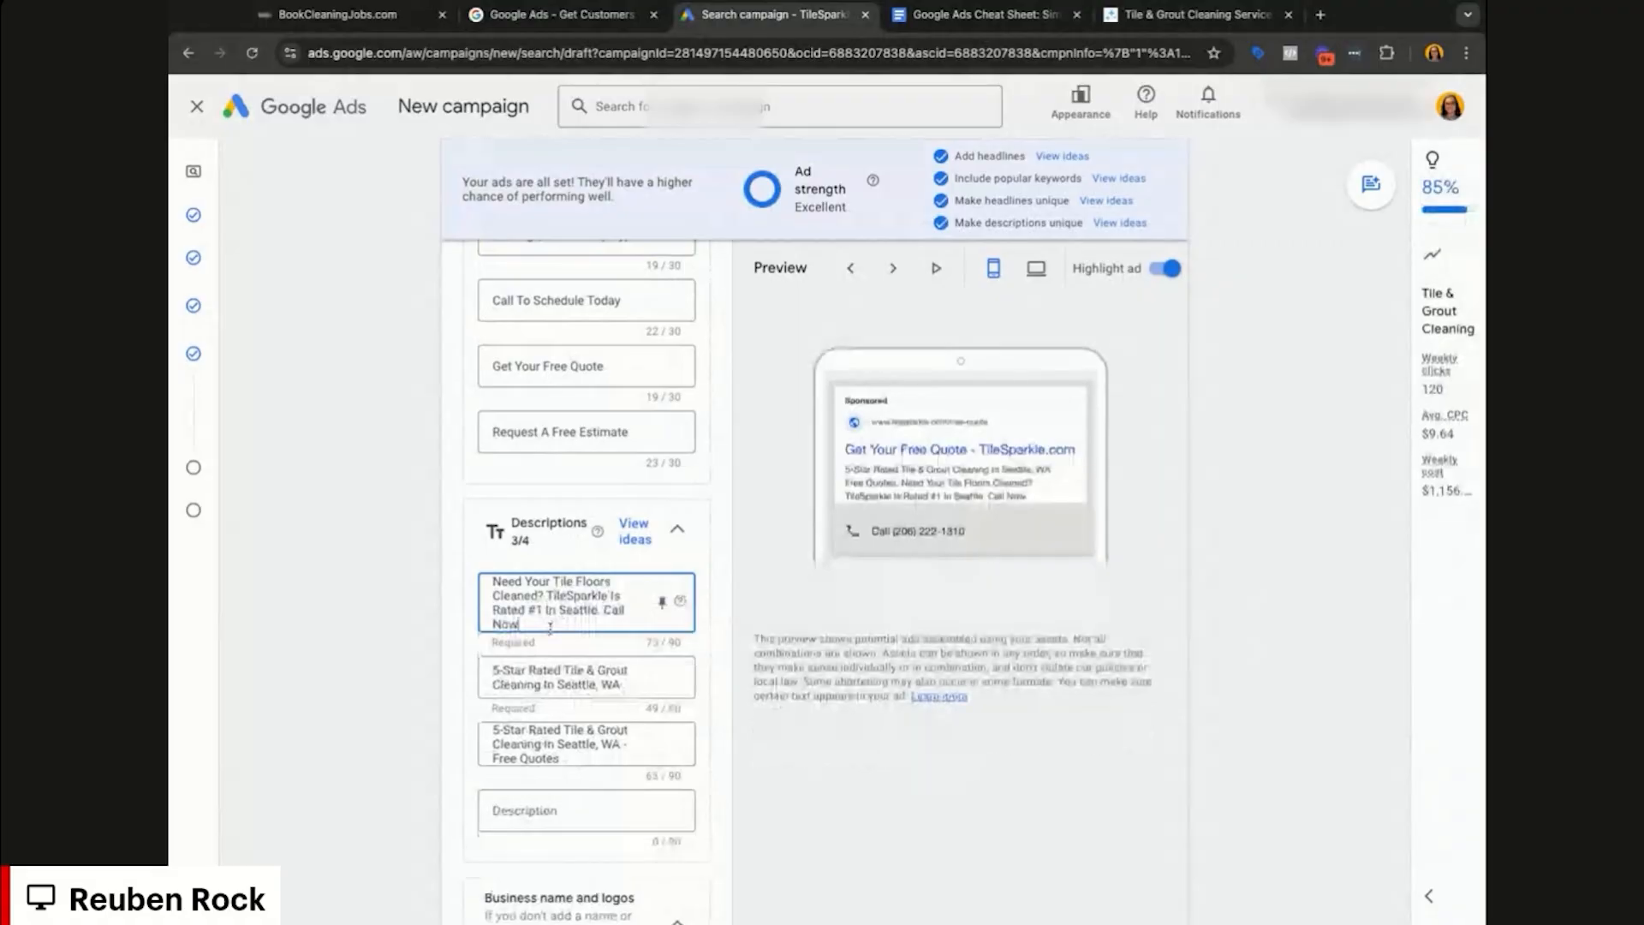
left_click_drag(586, 626, 603, 610)
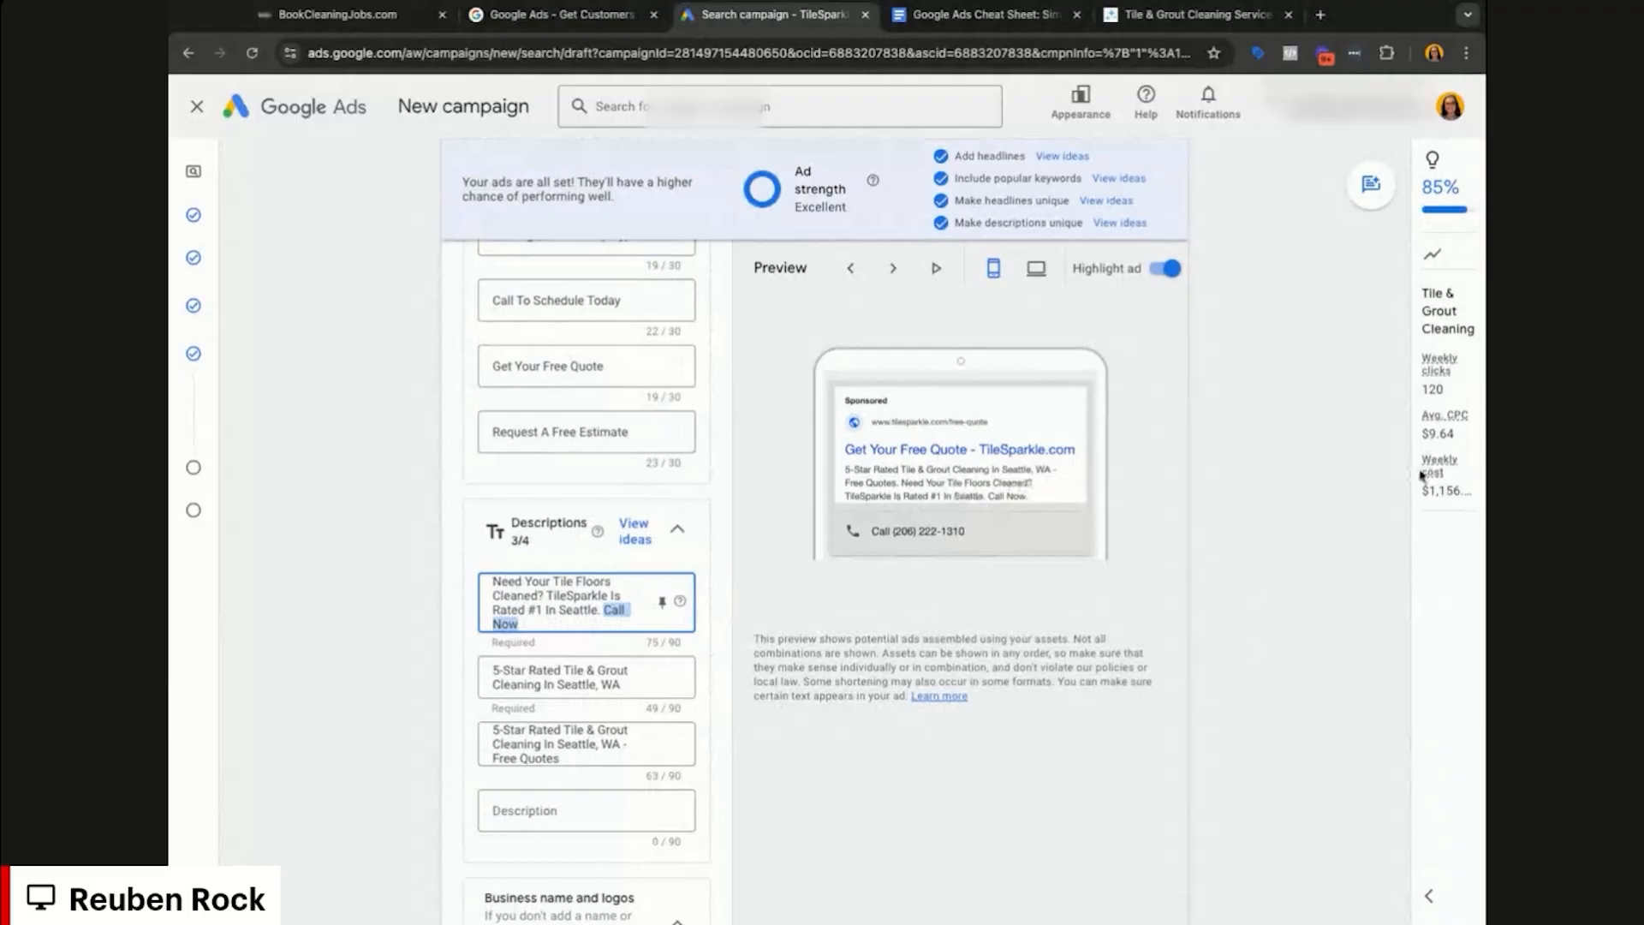
triple_click(641, 698)
type("5-Star Rated Locally. 100% Satisfaction Guaranteed. Schedule Your Cleaning Appointment")
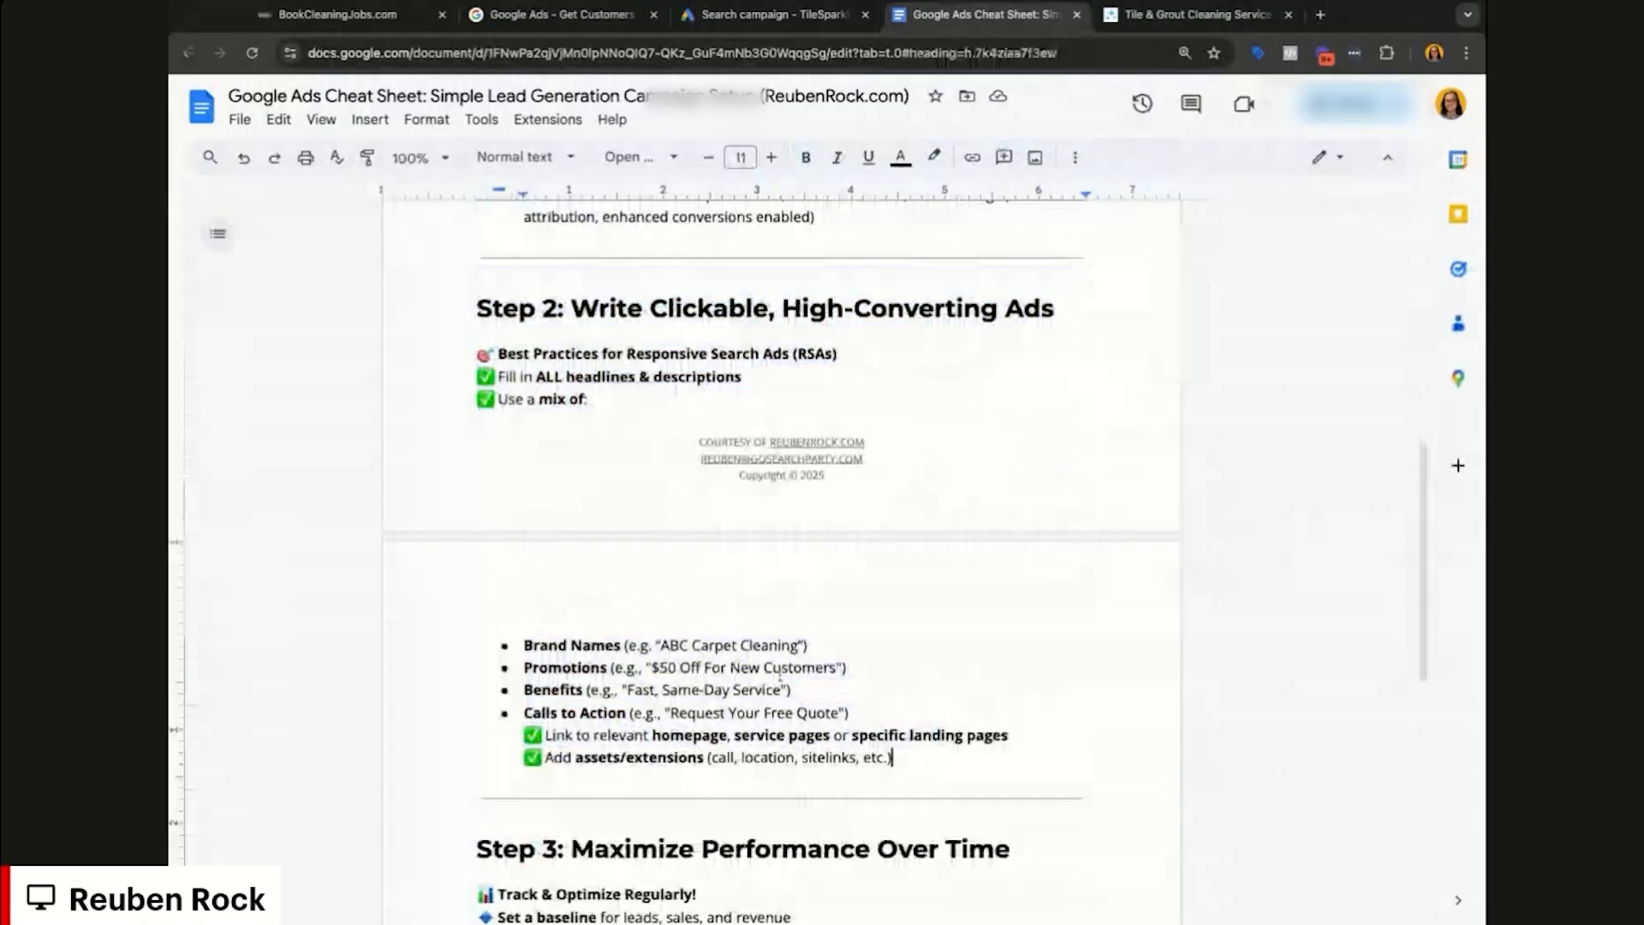
Step: Review the Promotions tip in Step 2 of the cheat sheet, then return to the TileSparkle campaign
double_click(566, 668)
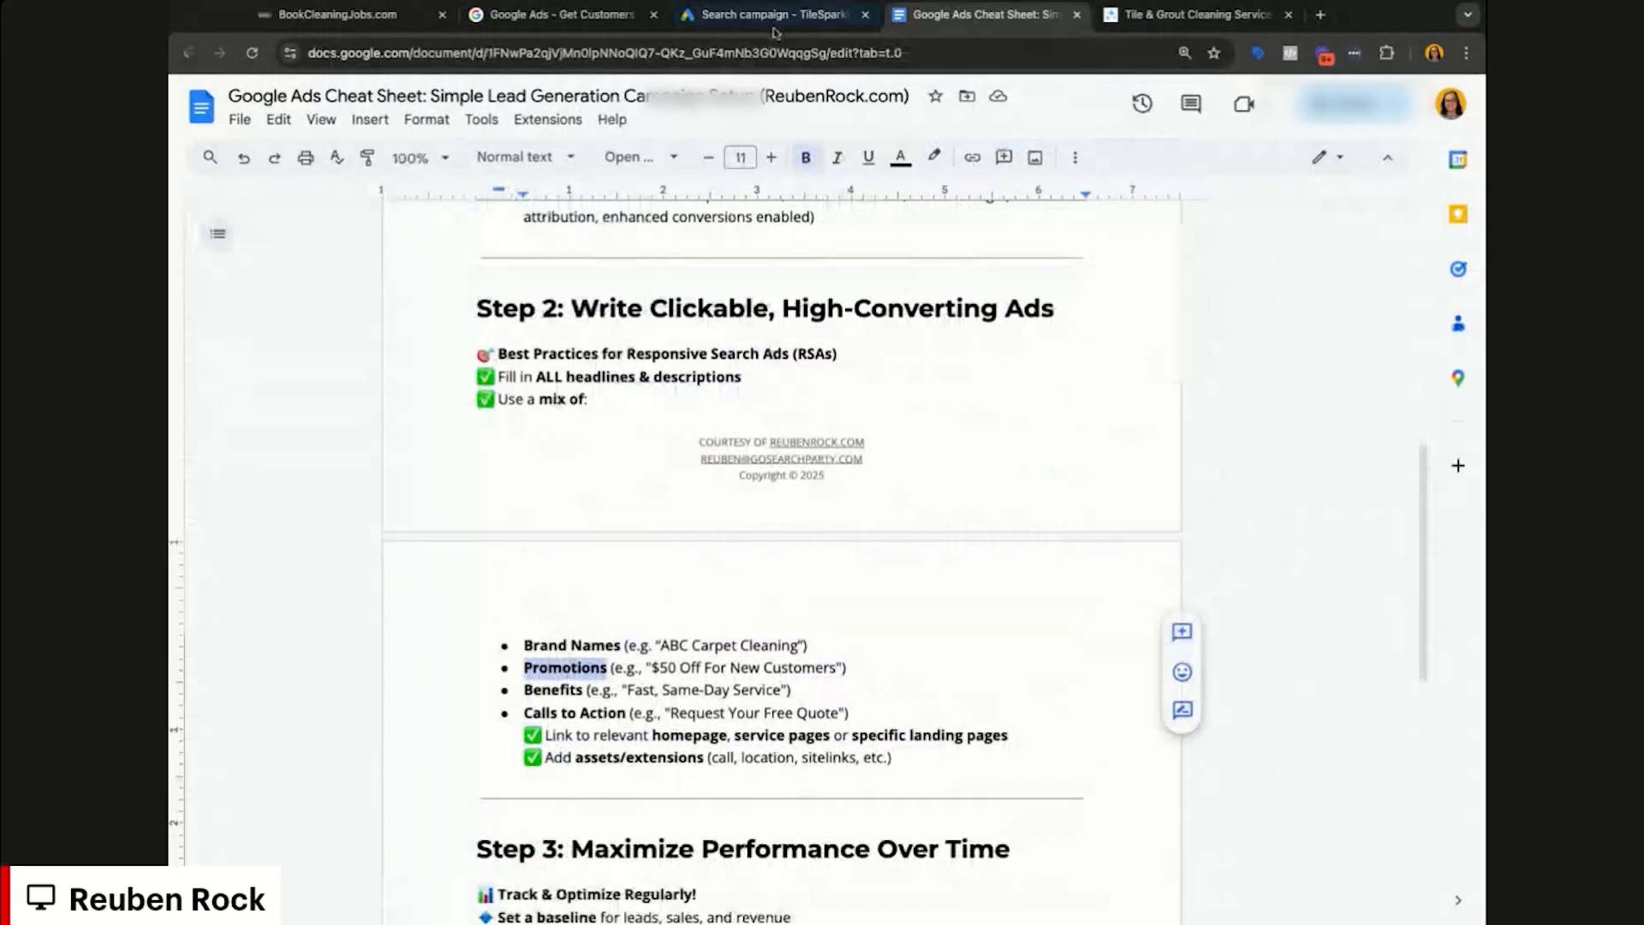
left_click(774, 15)
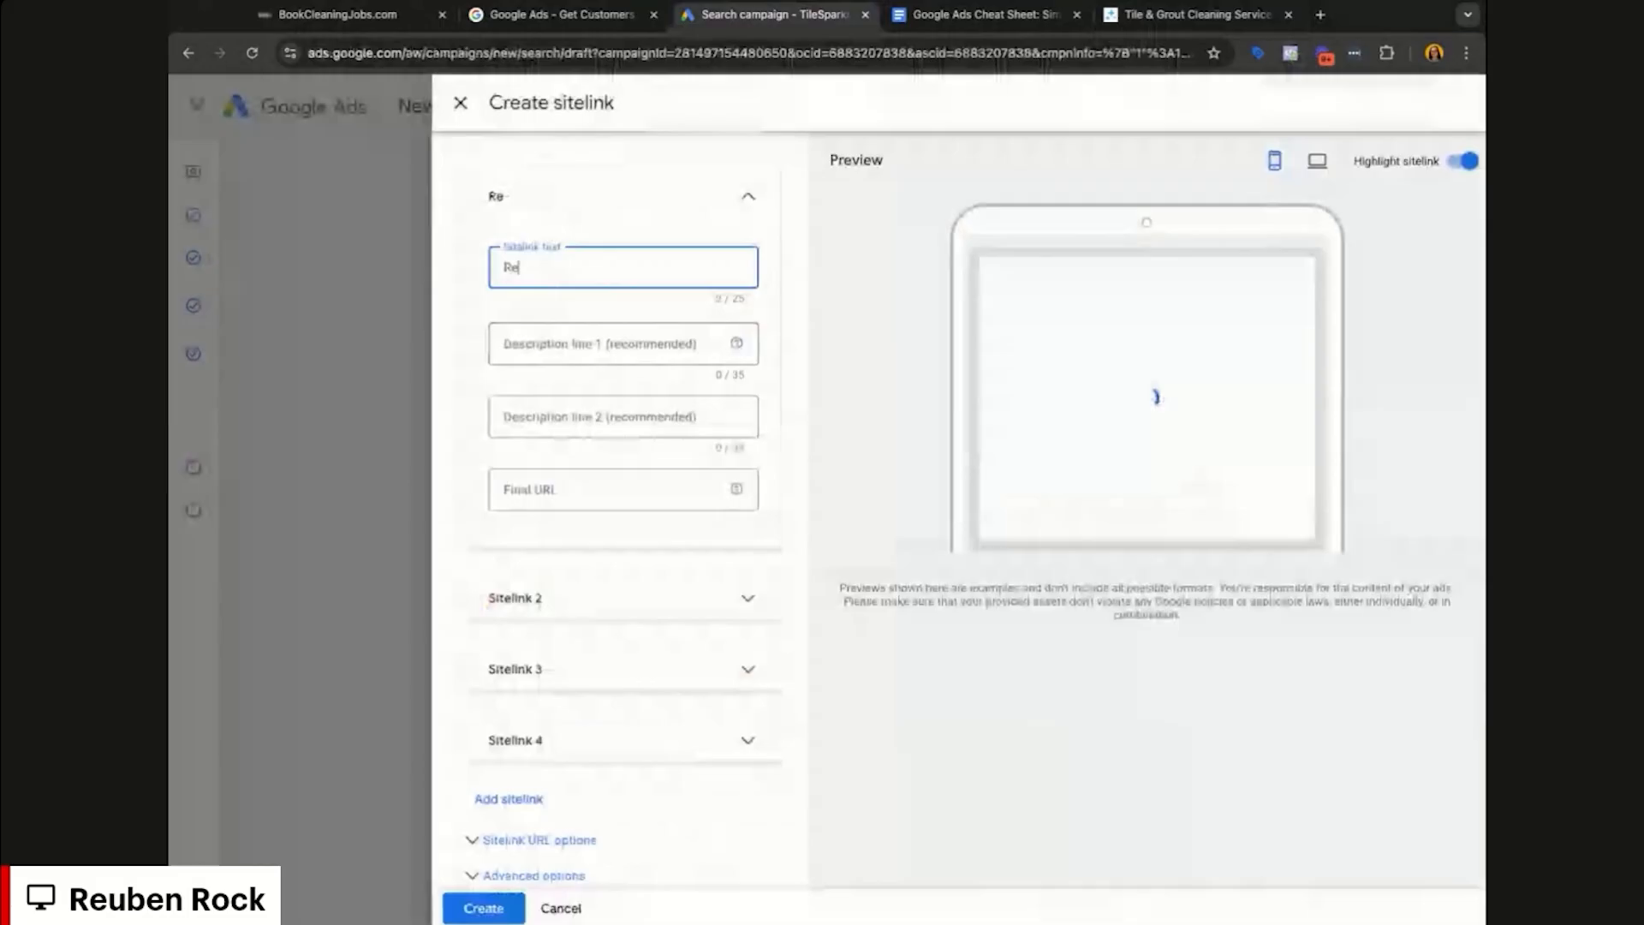
Step: Set Sitelink 1 text to 'Residential Service' and Sitelink 2 text to 'Commercial Services'
type("sident")
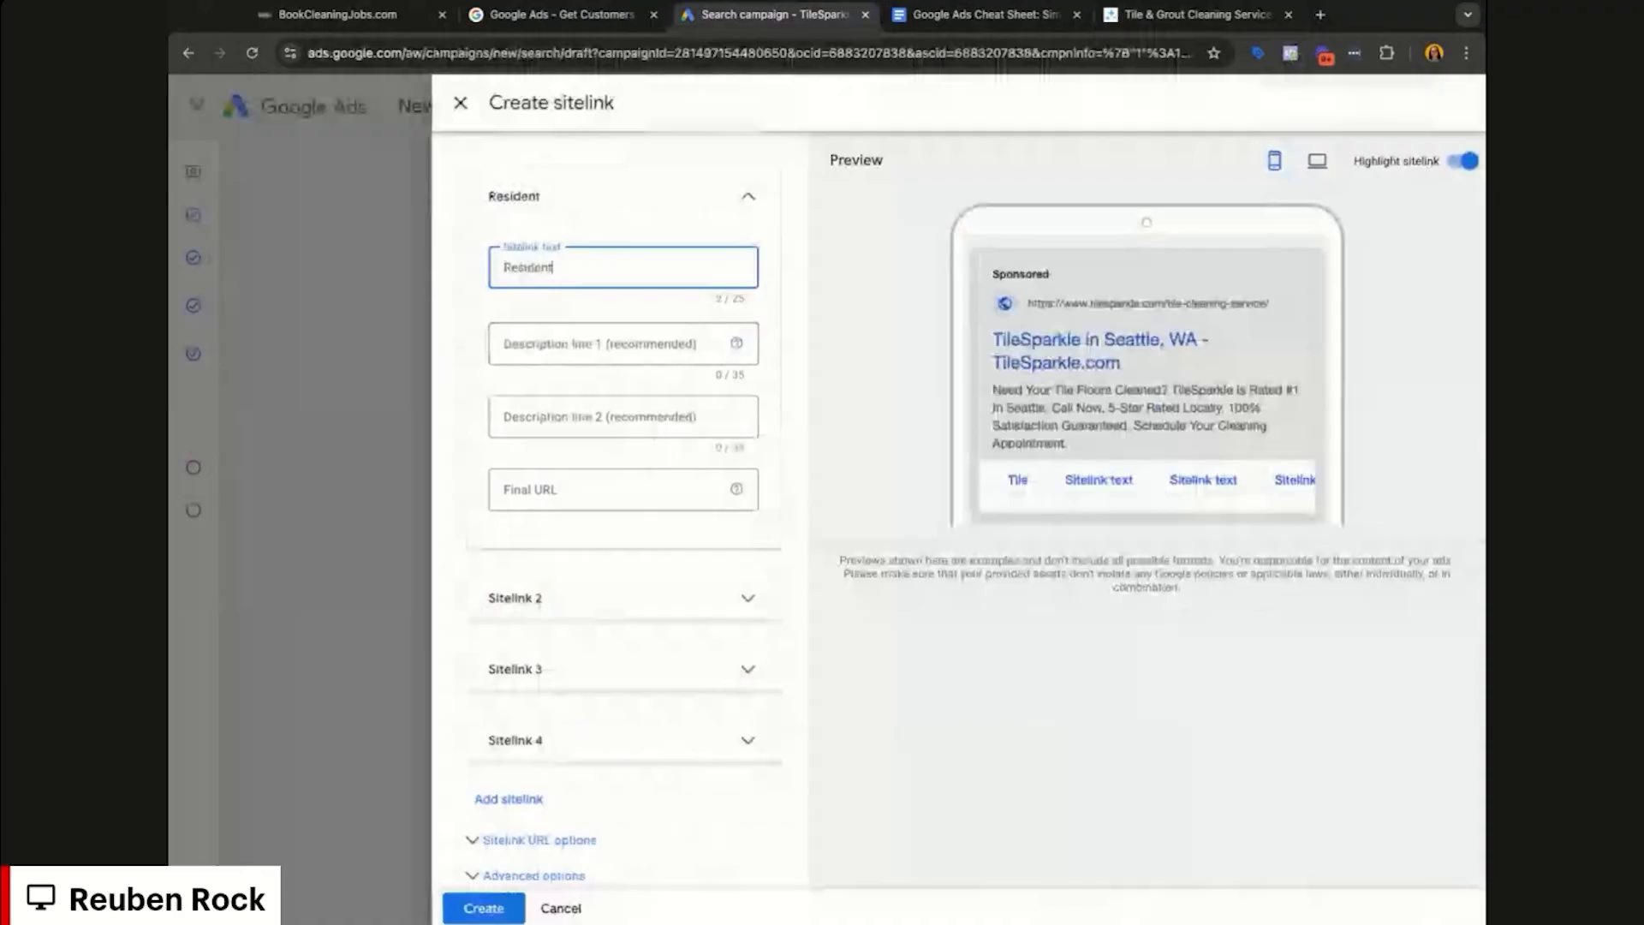
type("ial Service")
left_click(532, 597)
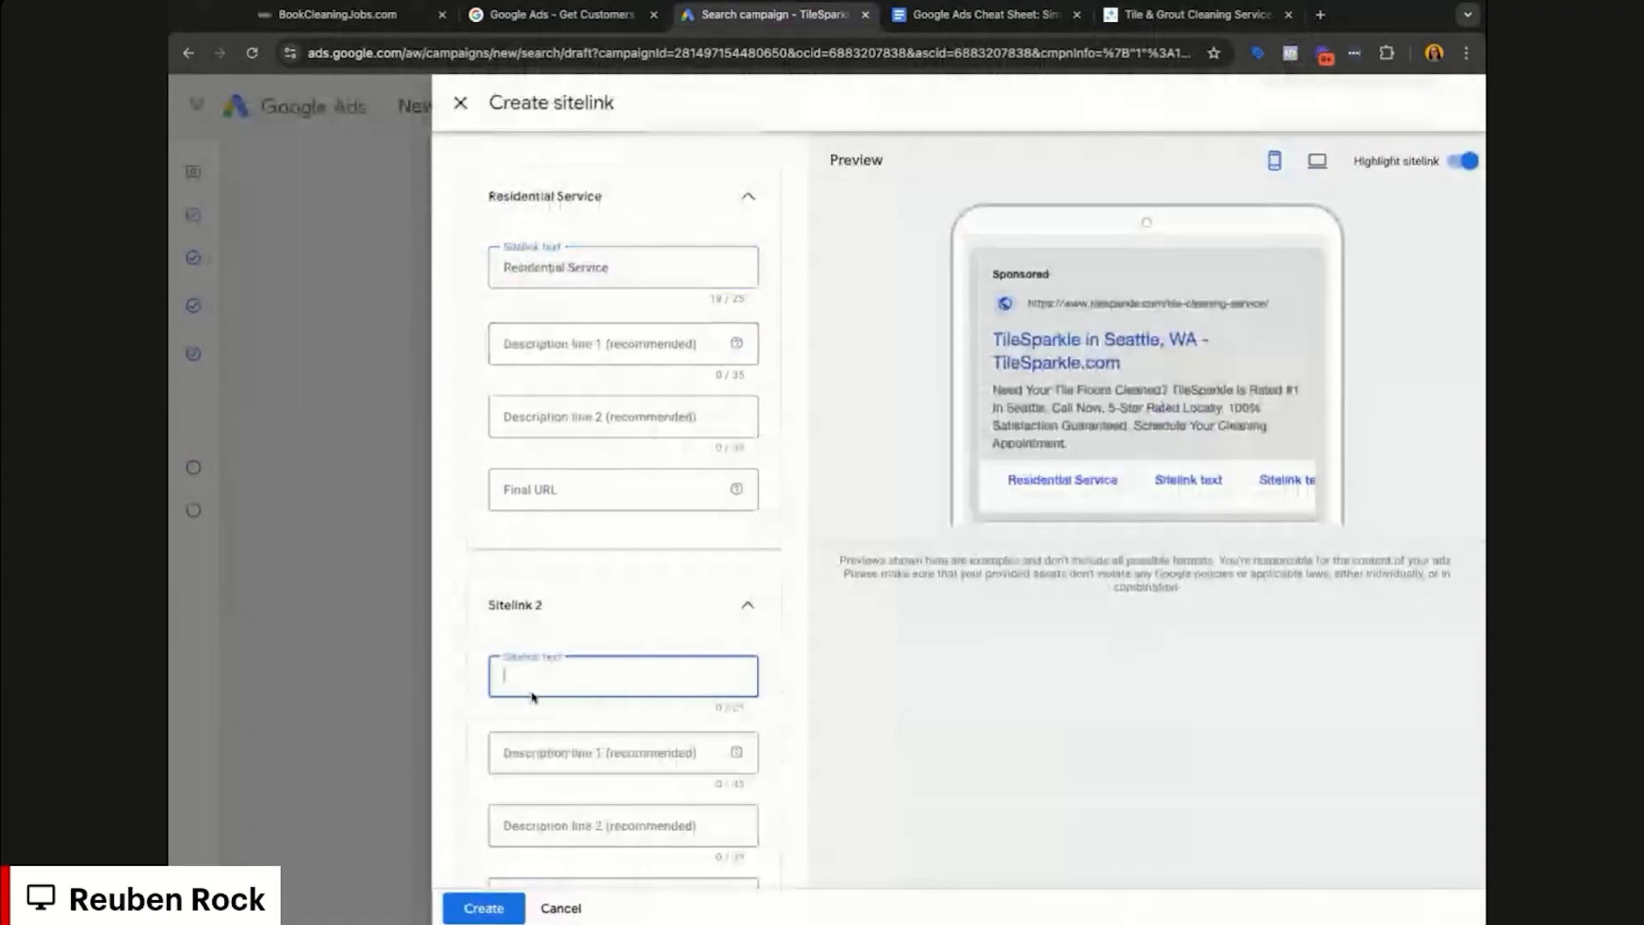
type("Commercial S")
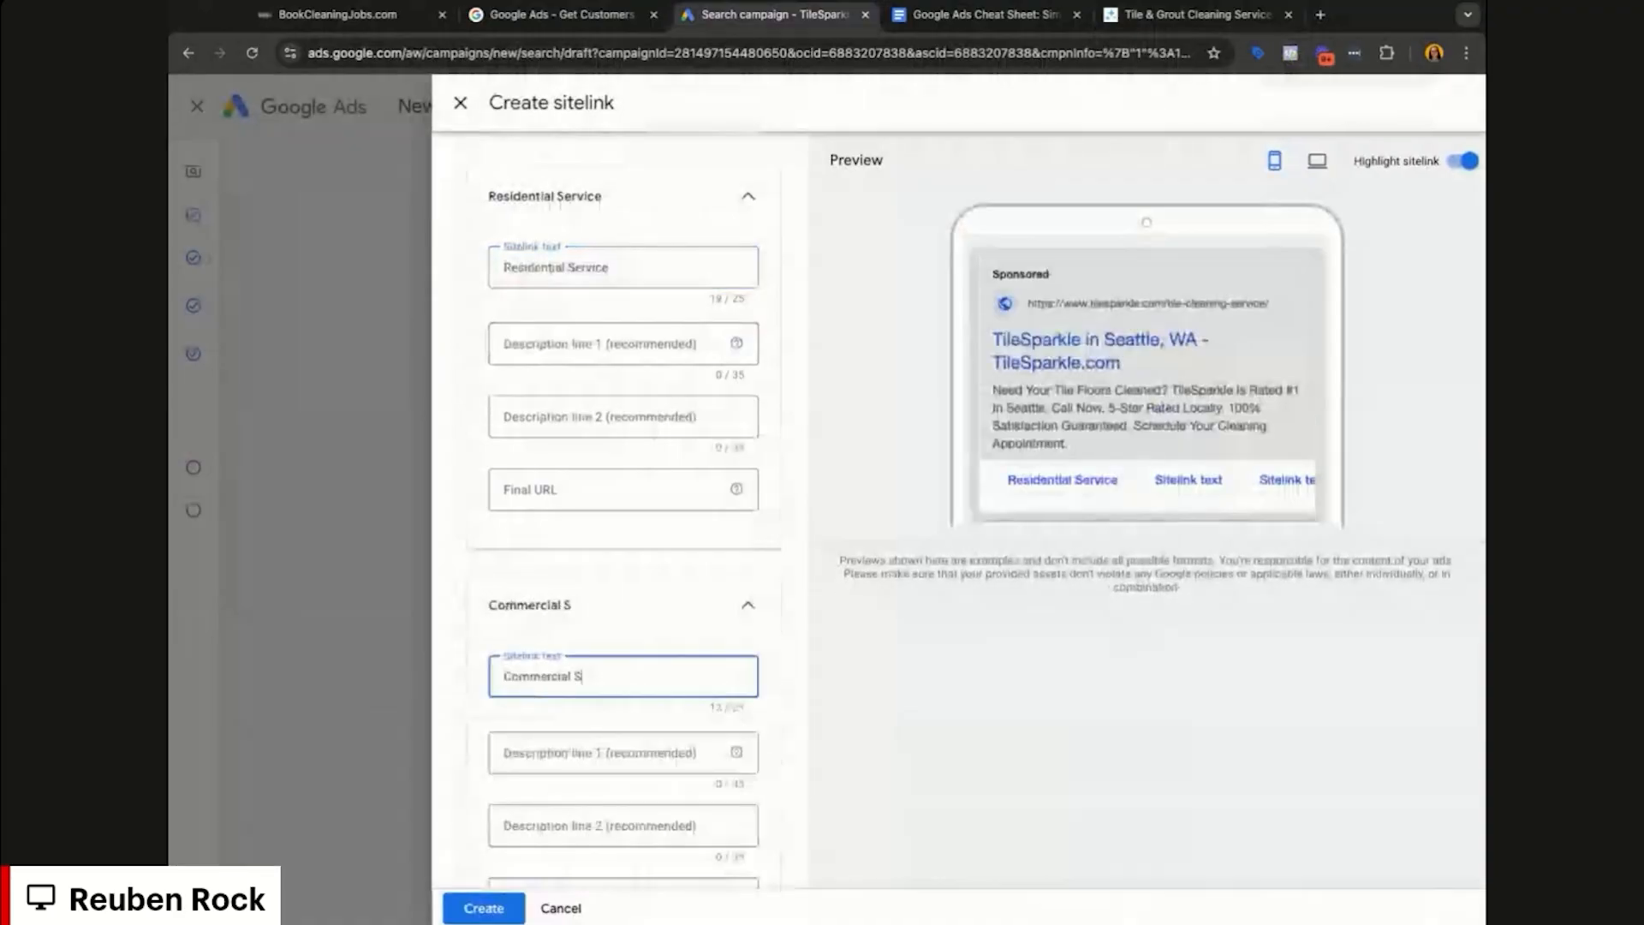
type("ervices")
scroll(1109, 431, "down", 1)
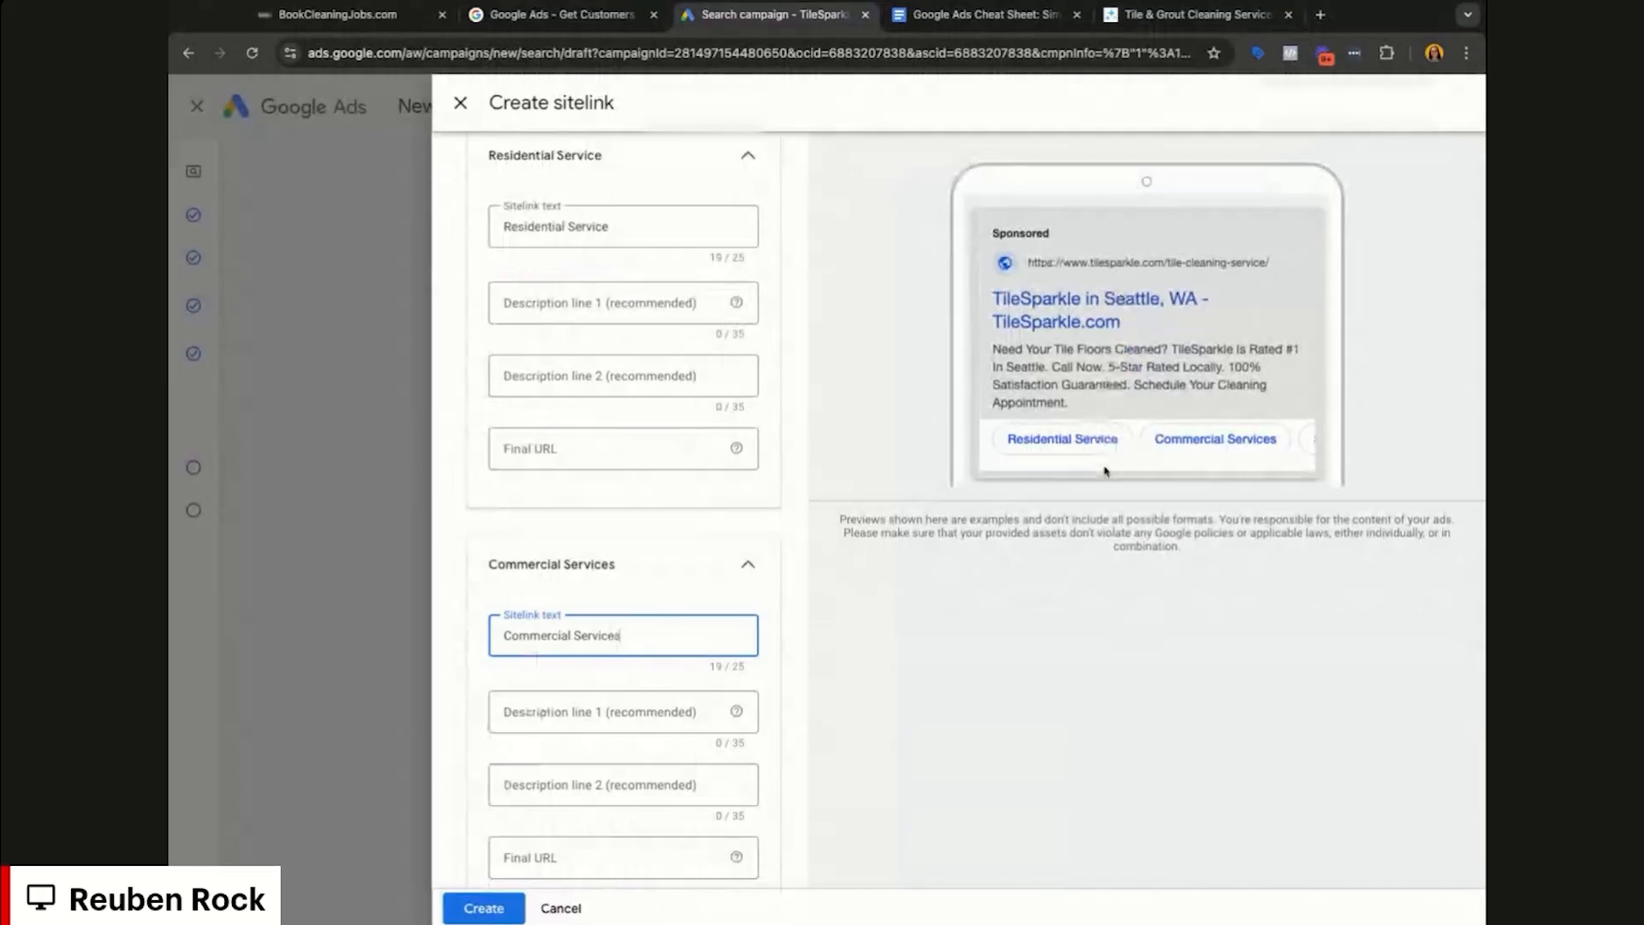
scroll(679, 588, "down", 3)
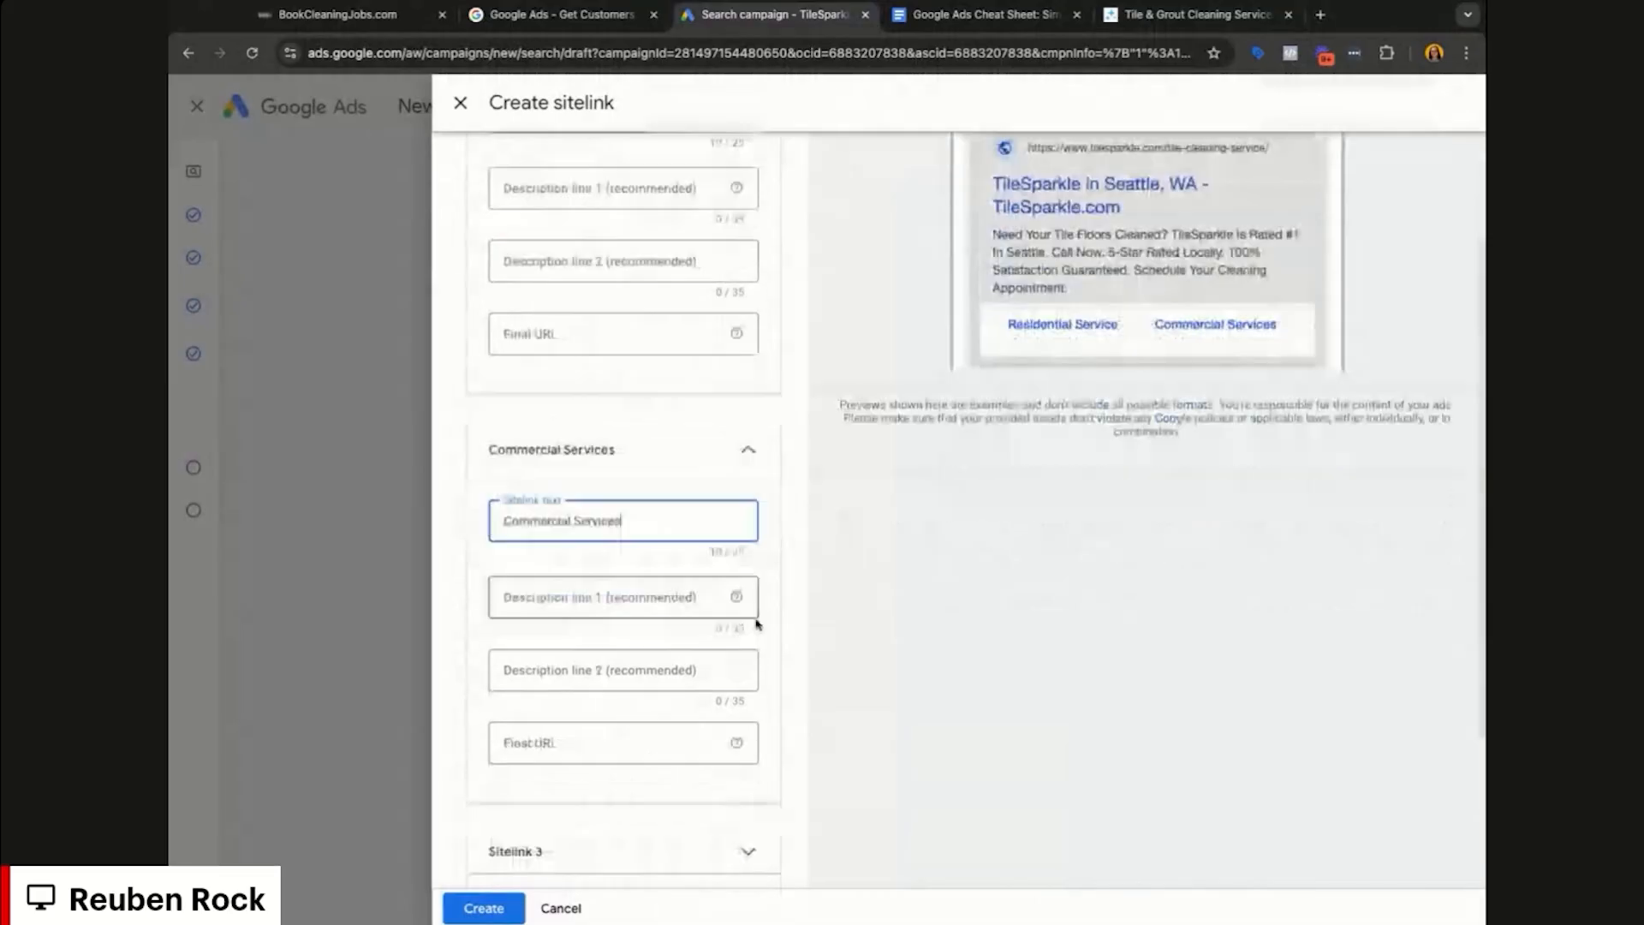
scroll(737, 646, "down", 1)
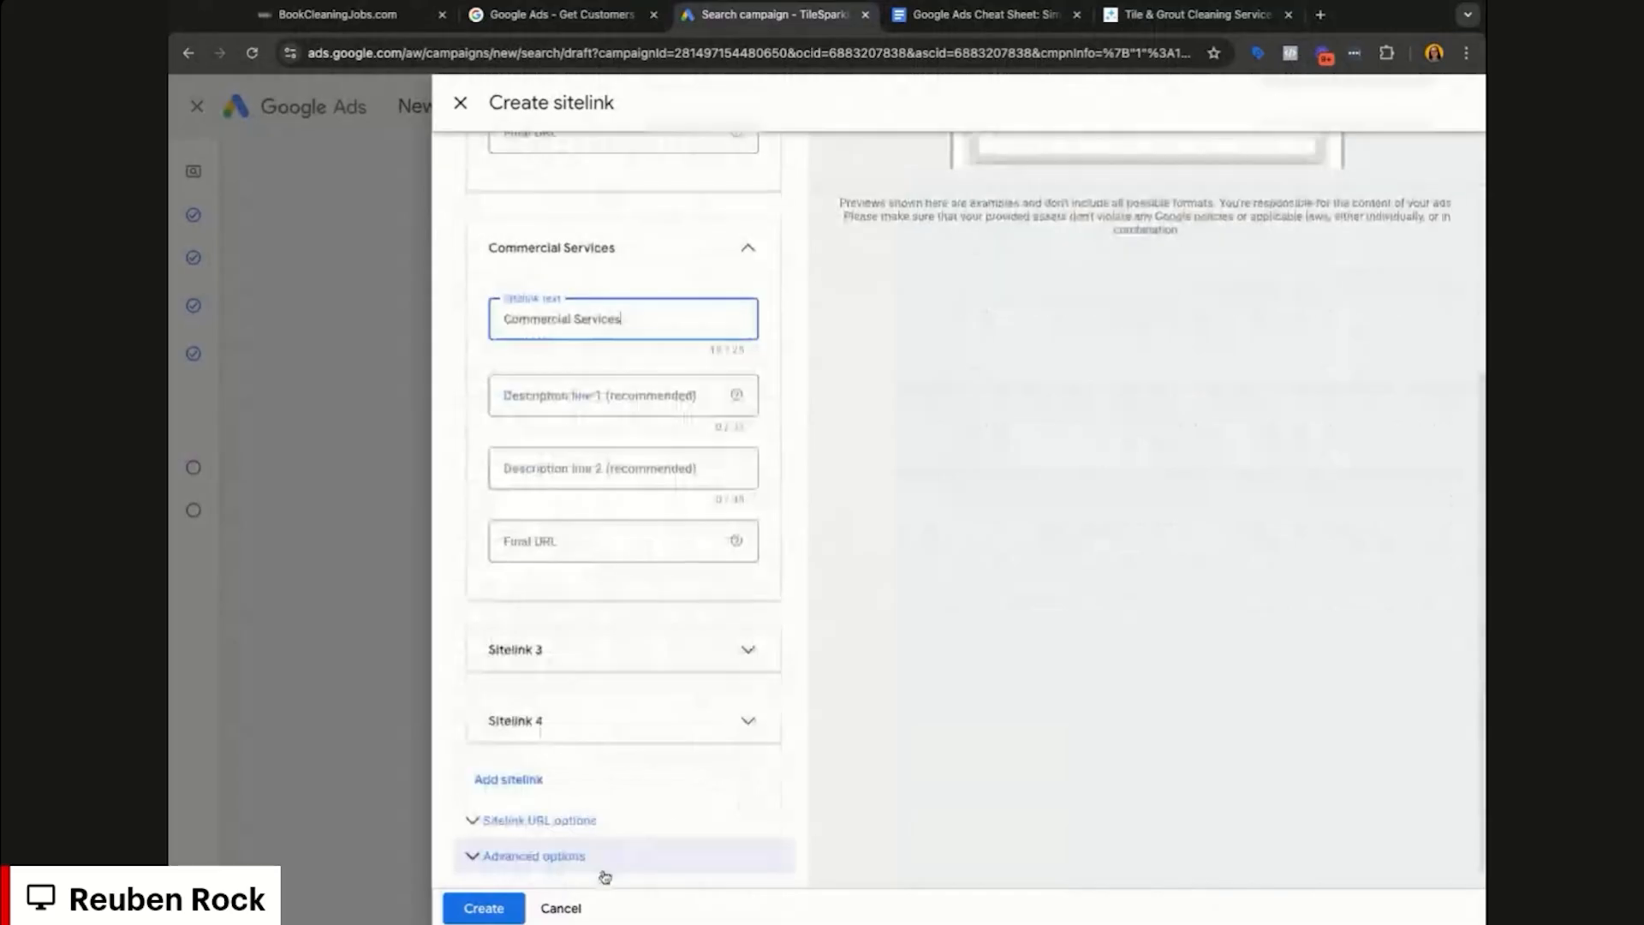
left_click(569, 906)
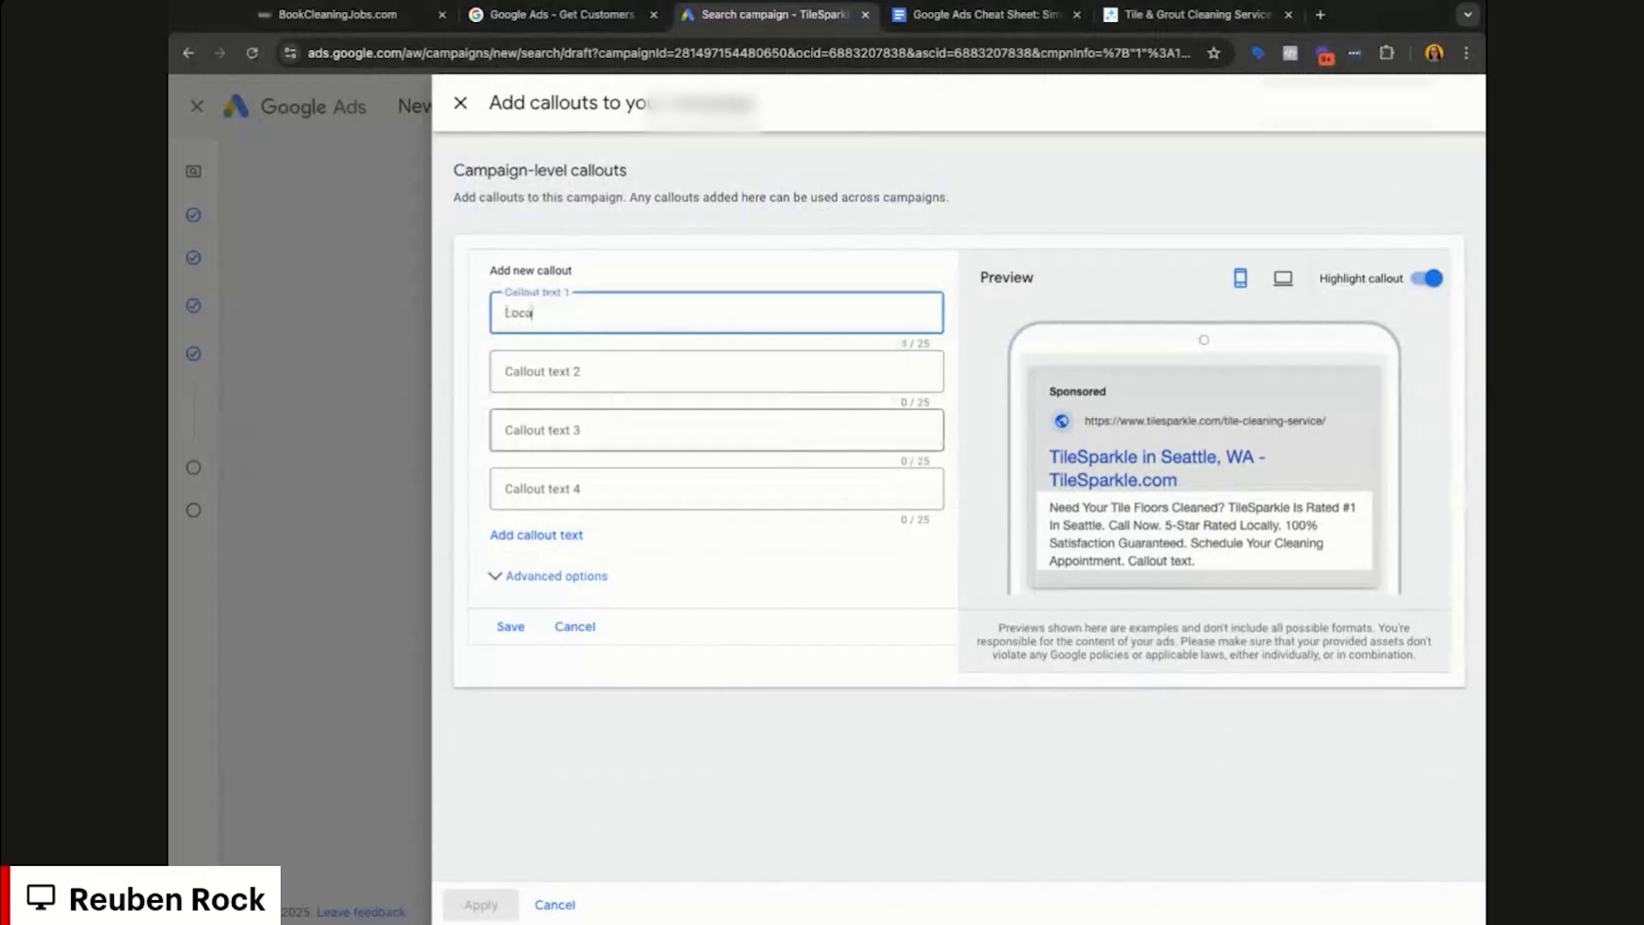
Step: Enter callouts 'Locally Owned & Operated' and '100% Satisfaction', trimming the second to fit
type("ned & Operated")
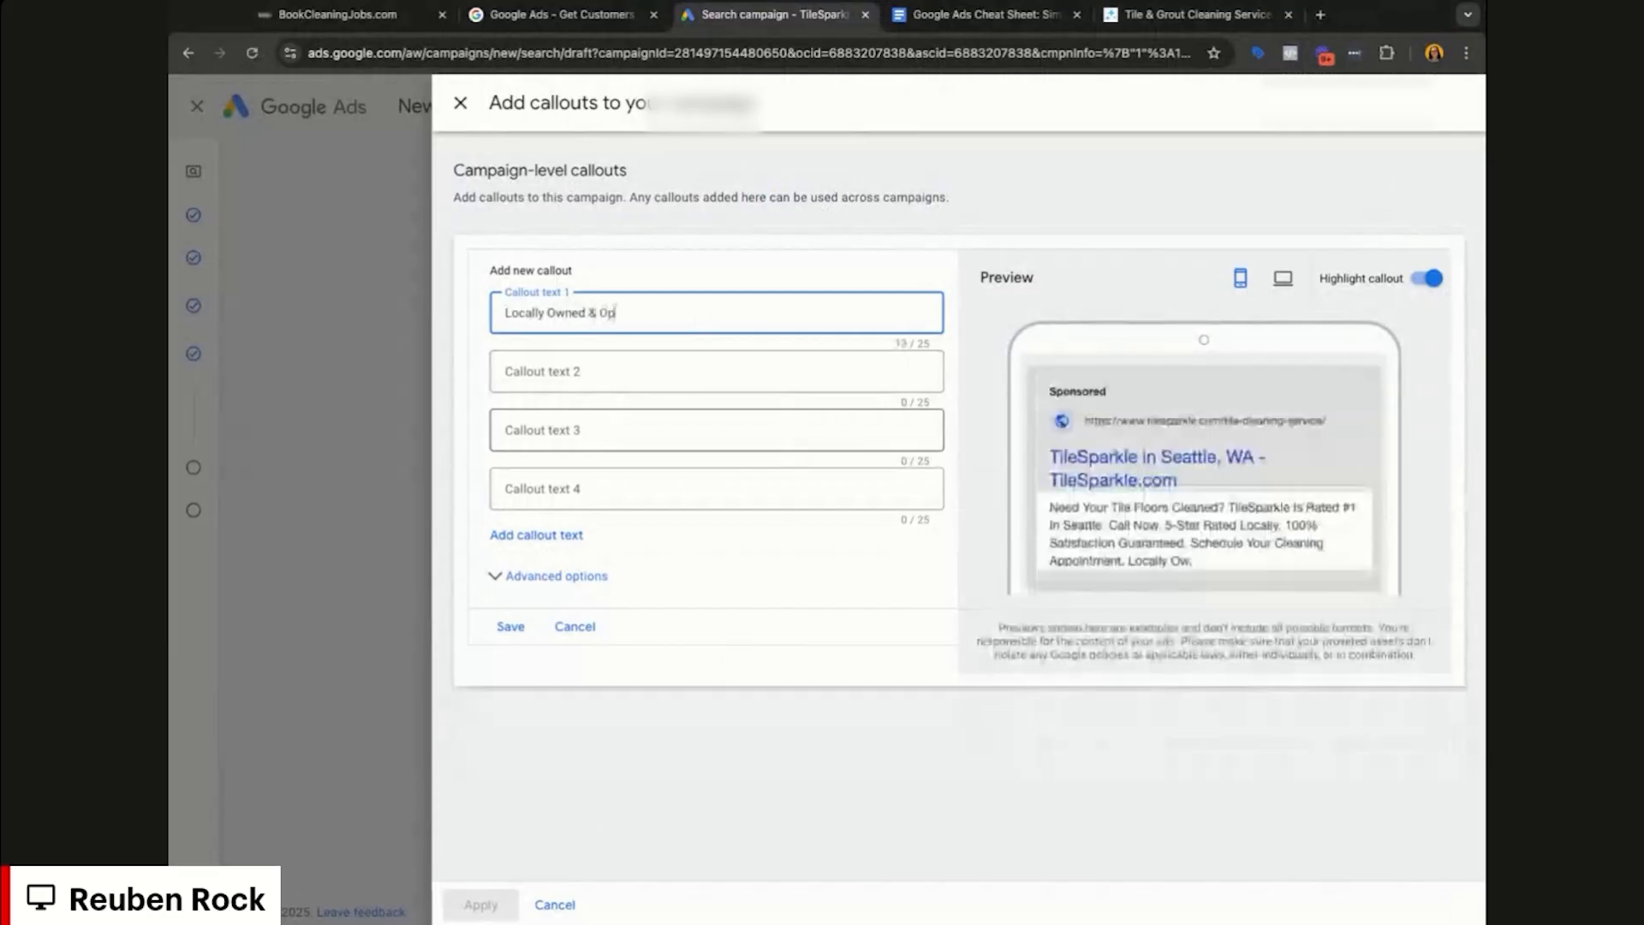
key("Tab")
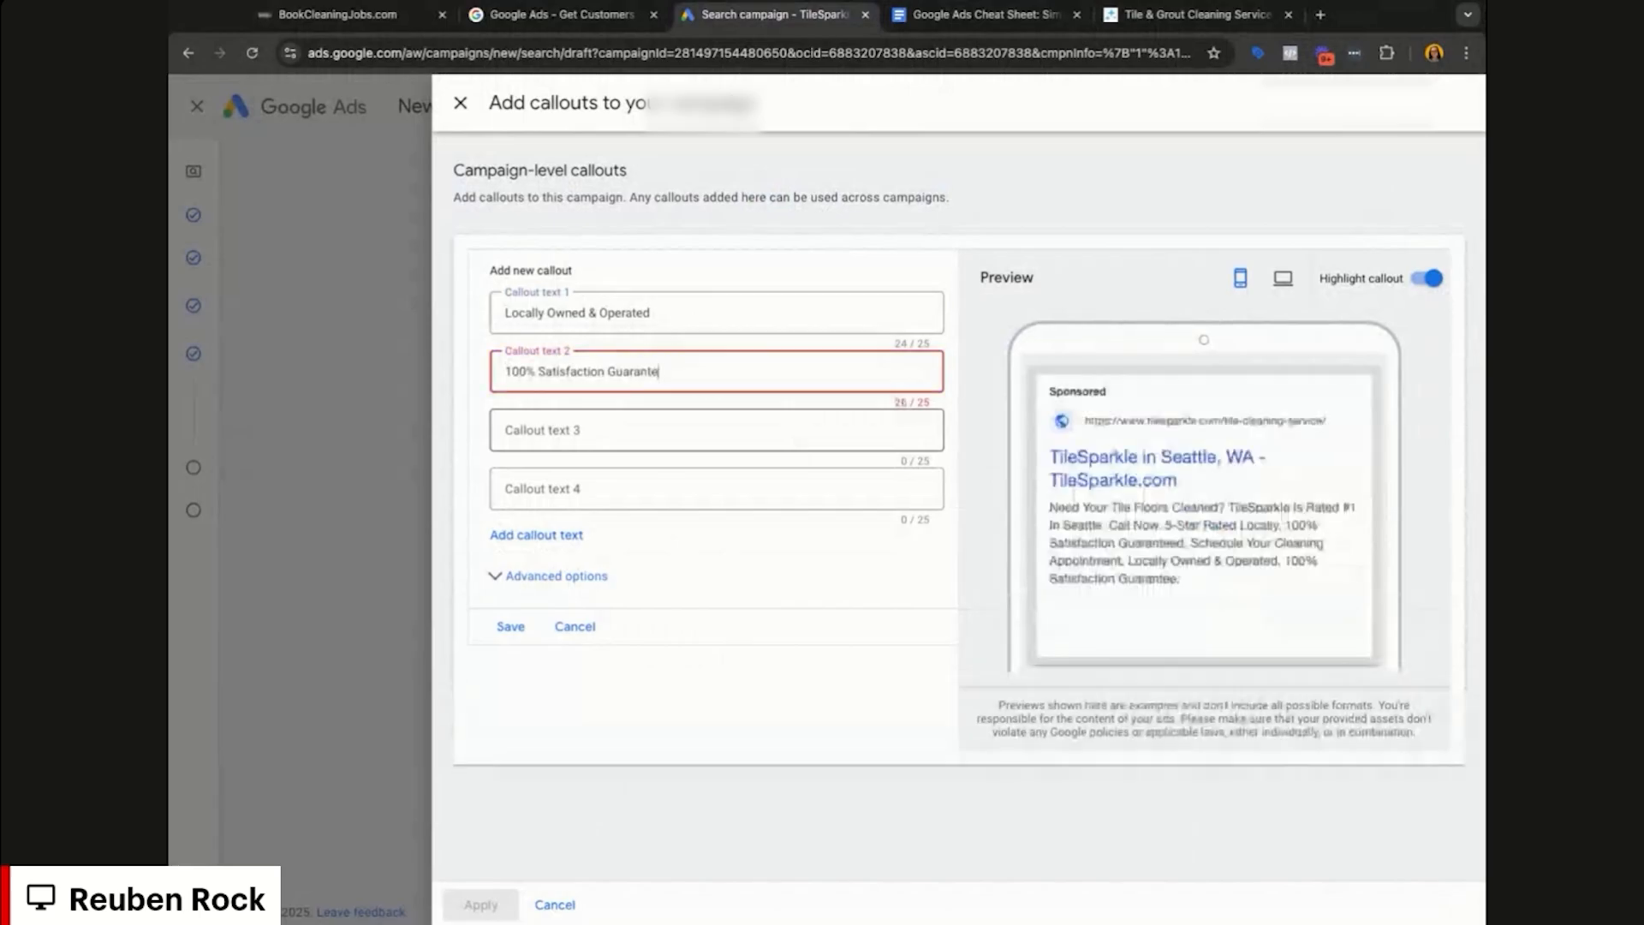
key("BackSpace")
key("BackSpace")
key("BackSpace")
key("BackSpace")
key("BackSpace")
key("BackSpace")
key("BackSpace")
key("BackSpace")
key("BackSpace")
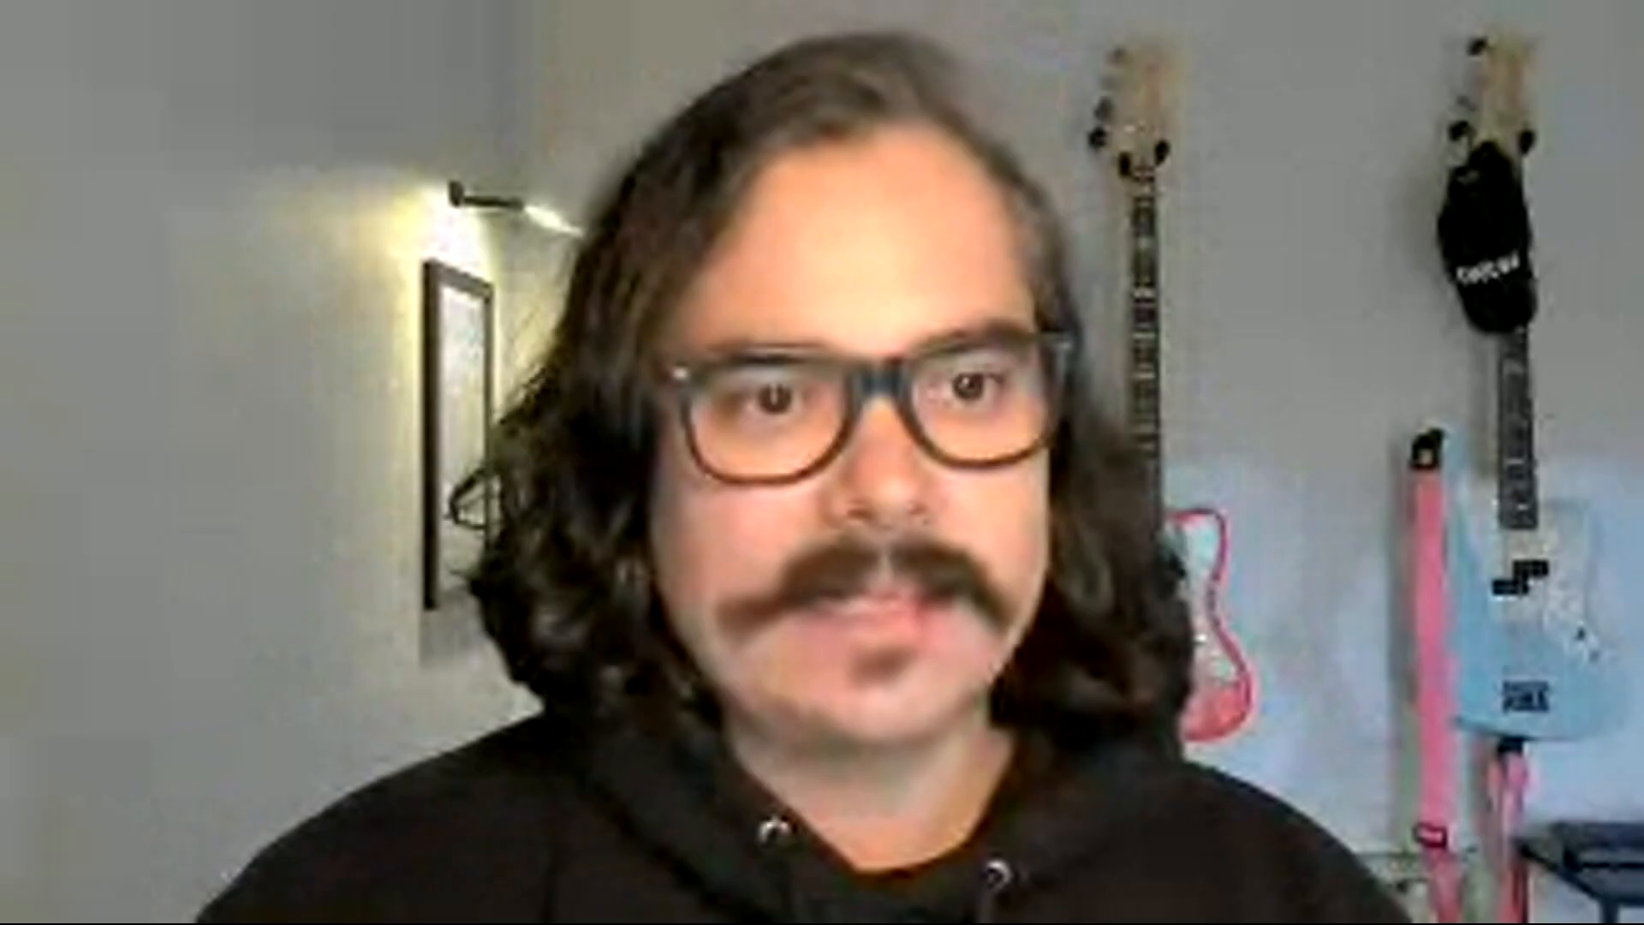
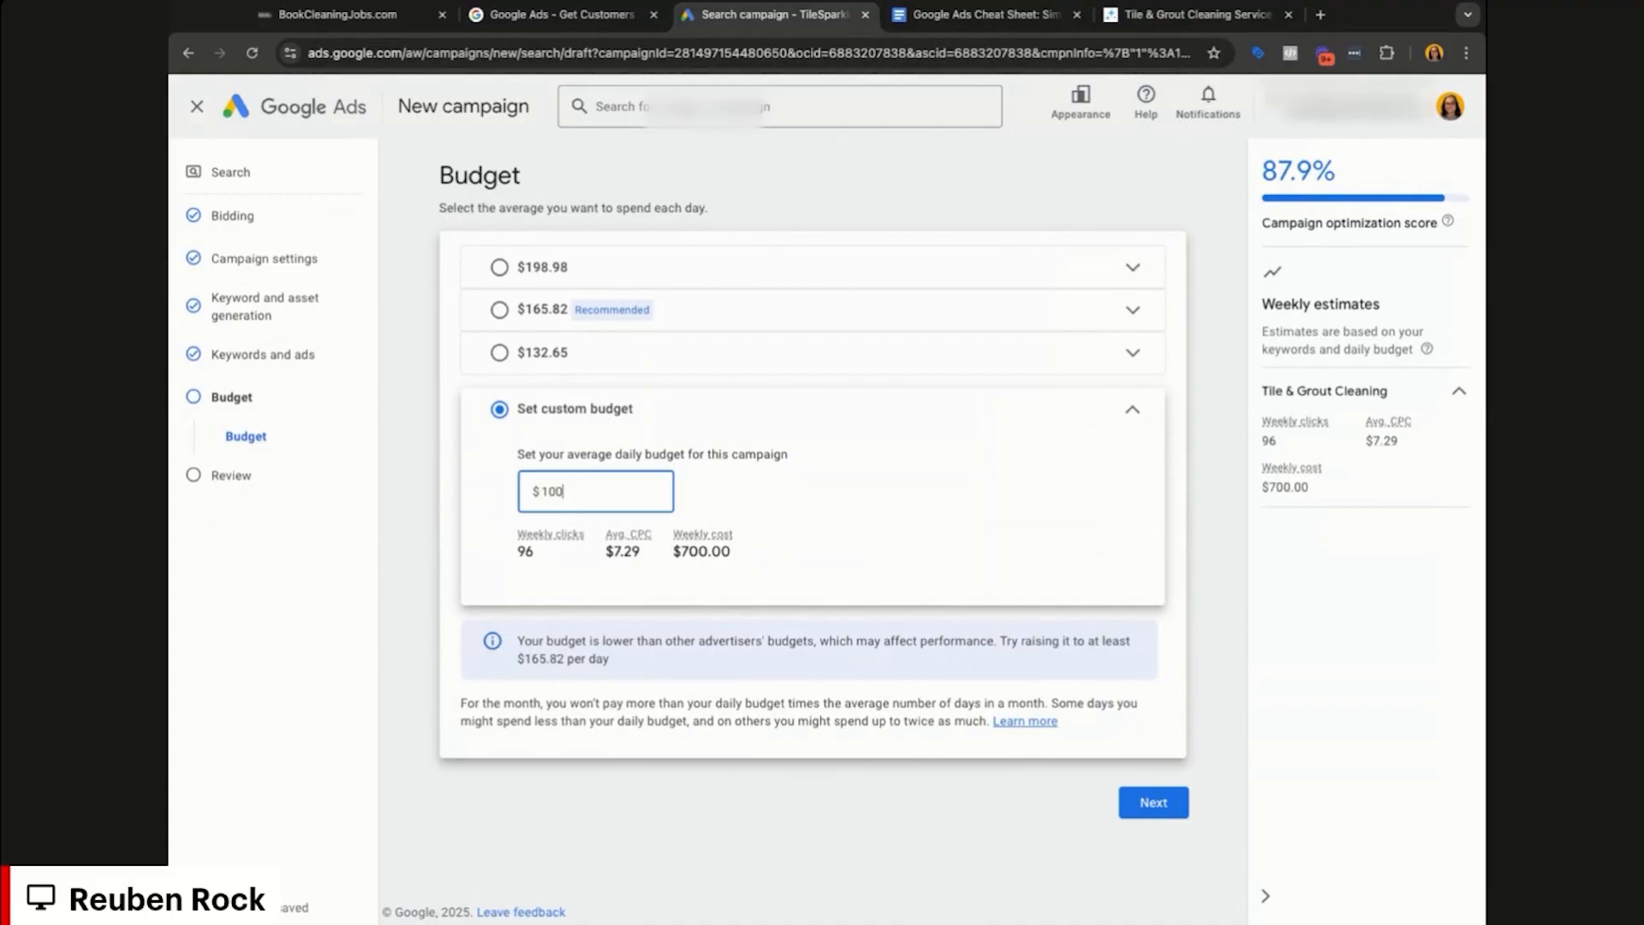
Step: Review the TileSparkle.com - Search (BCJ) campaign settings at $100.00/day, then publish it
left_click(1153, 804)
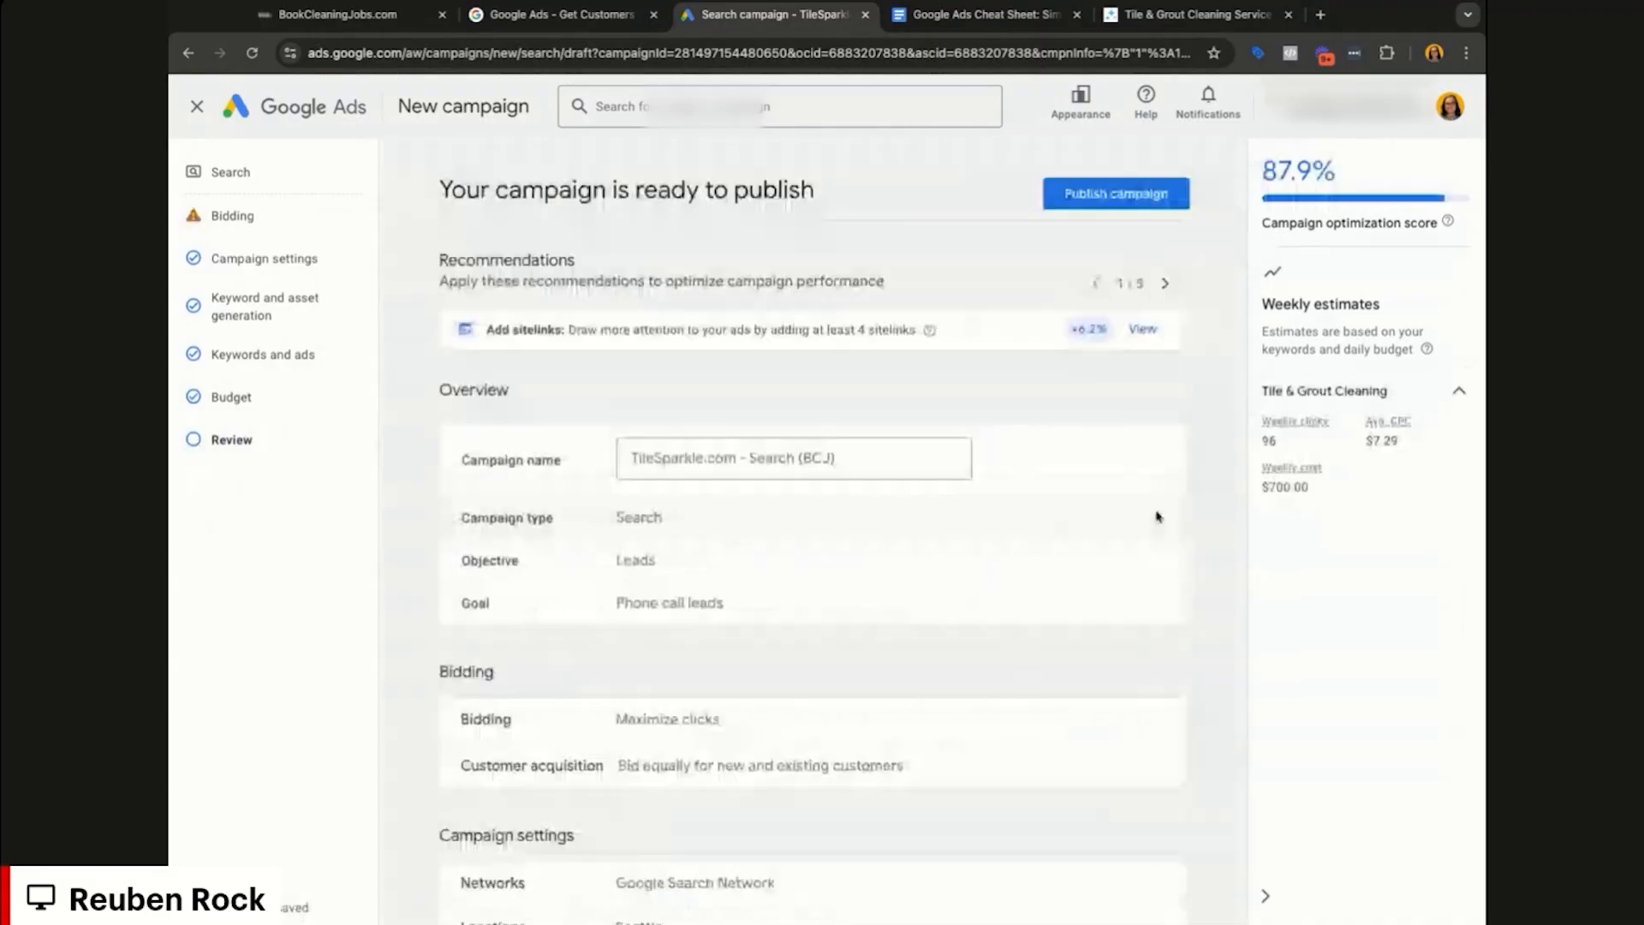
scroll(813, 557, "down", 1)
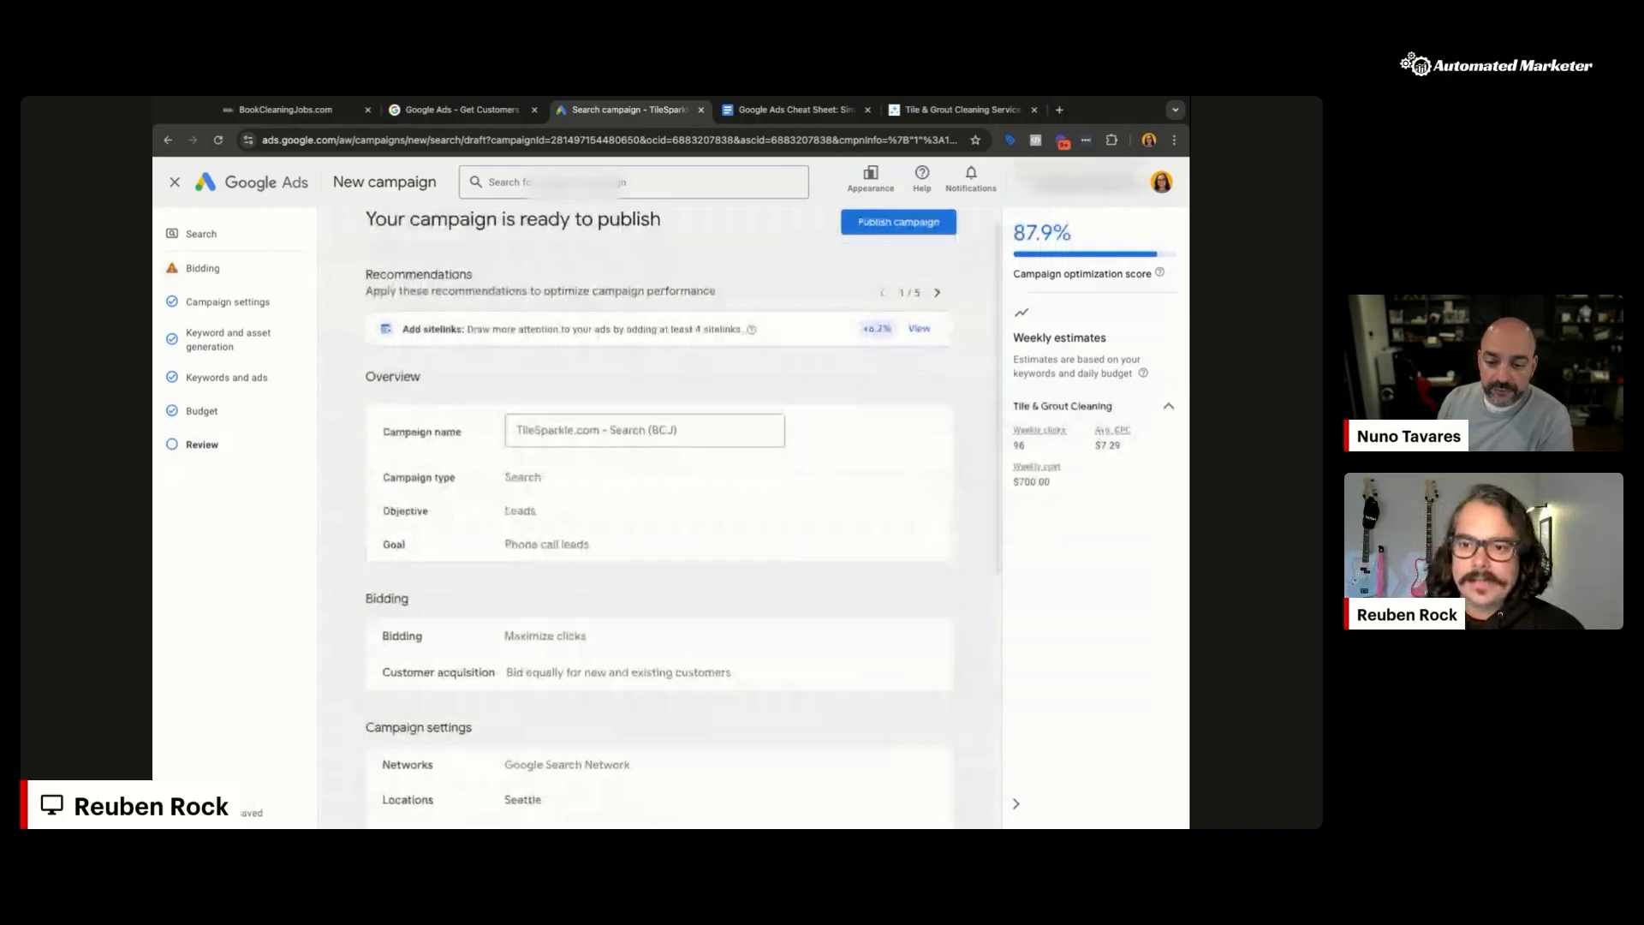
scroll(659, 514, "down", 1)
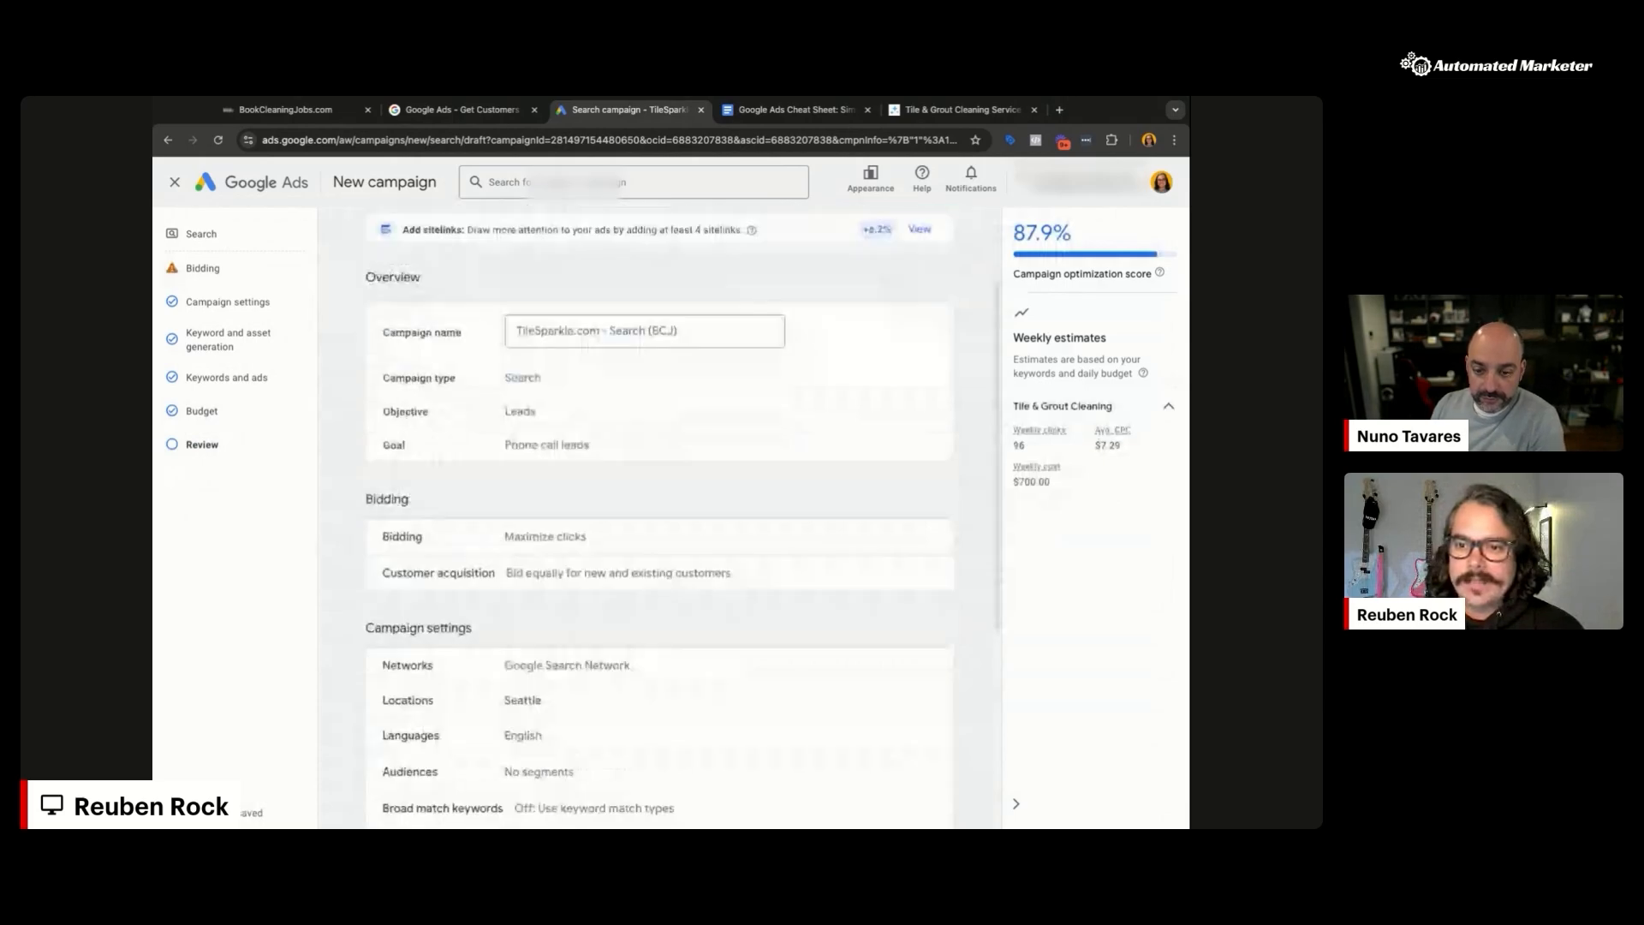
scroll(967, 533, "down", 4)
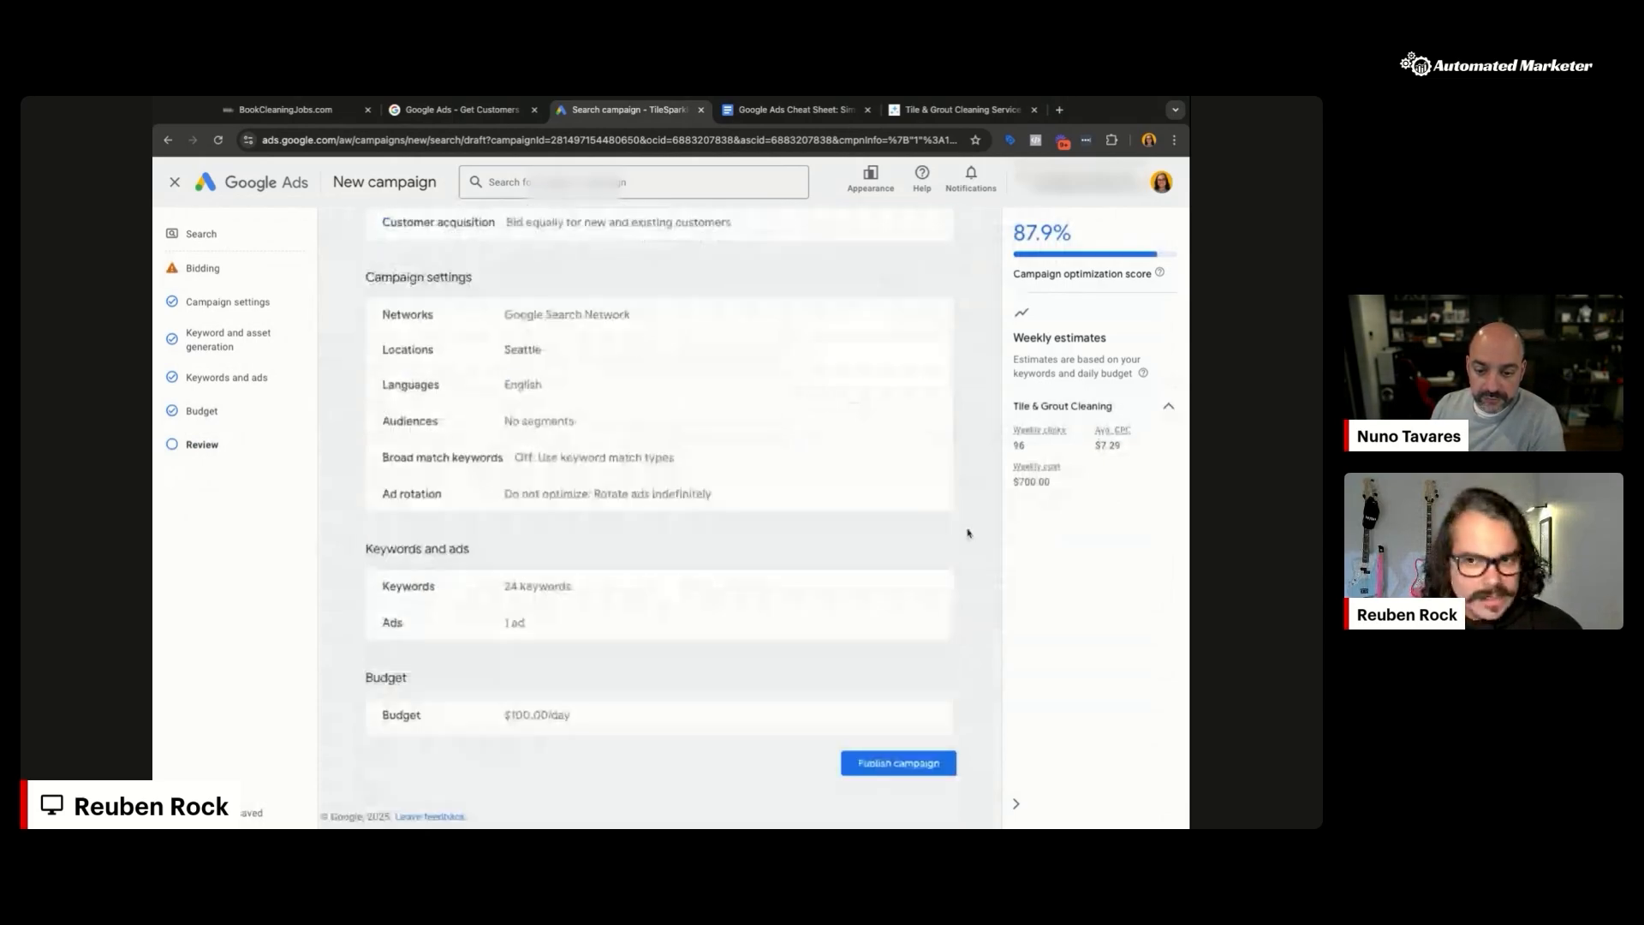
scroll(659, 513, "up", 6)
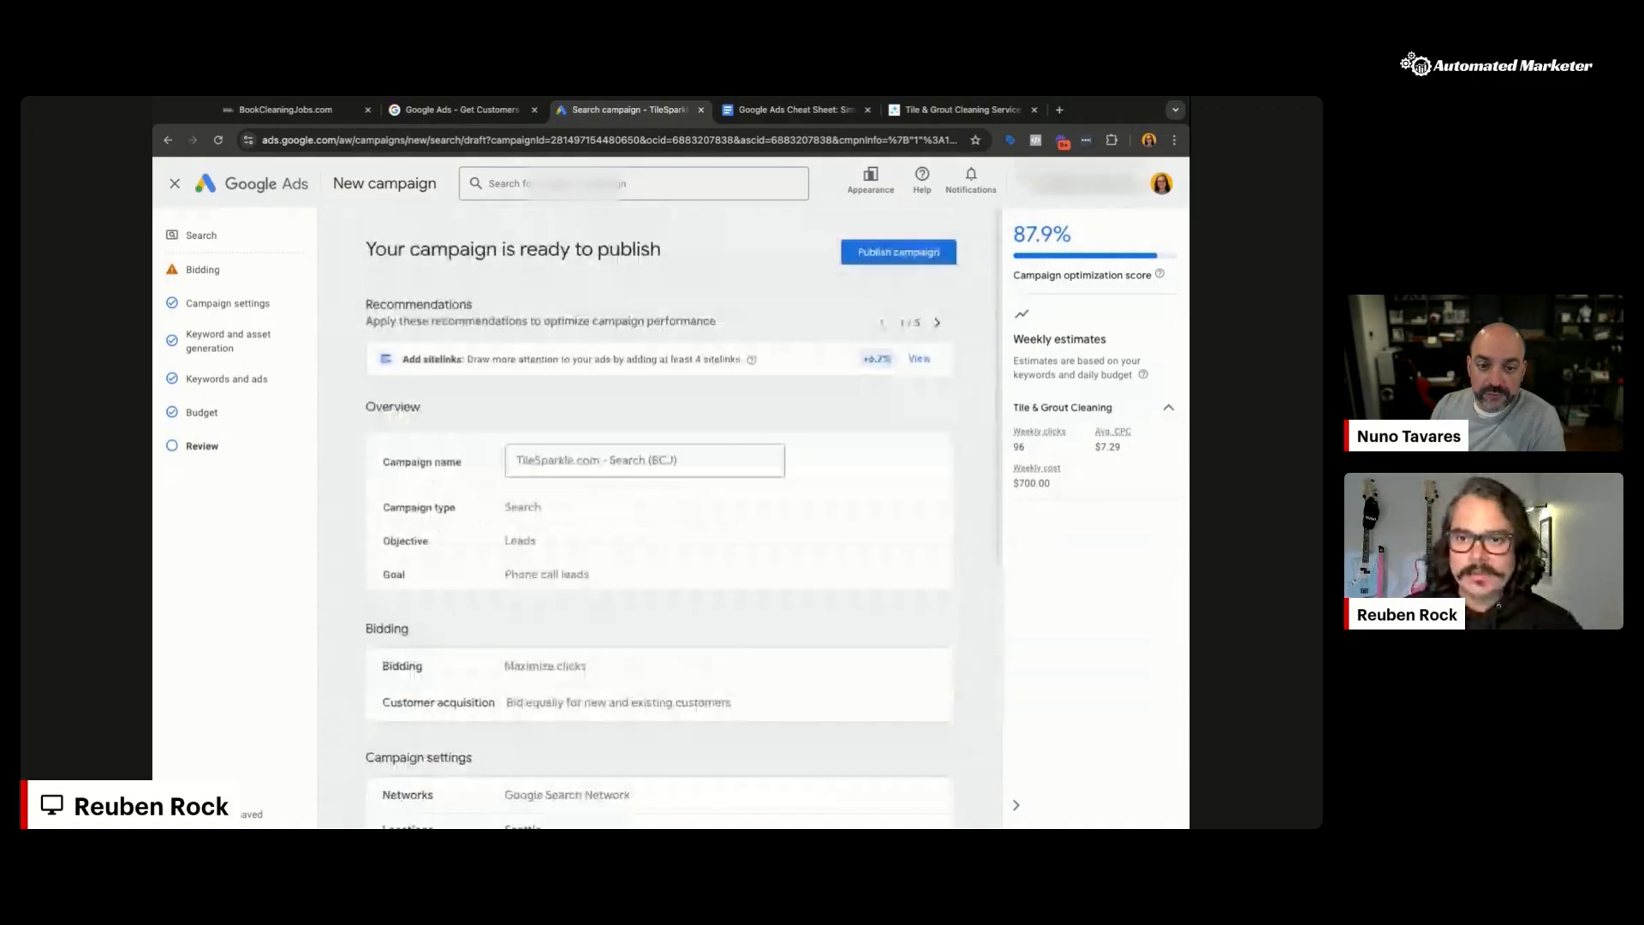
scroll(659, 513, "down", 3)
scroll(659, 514, "down", 3)
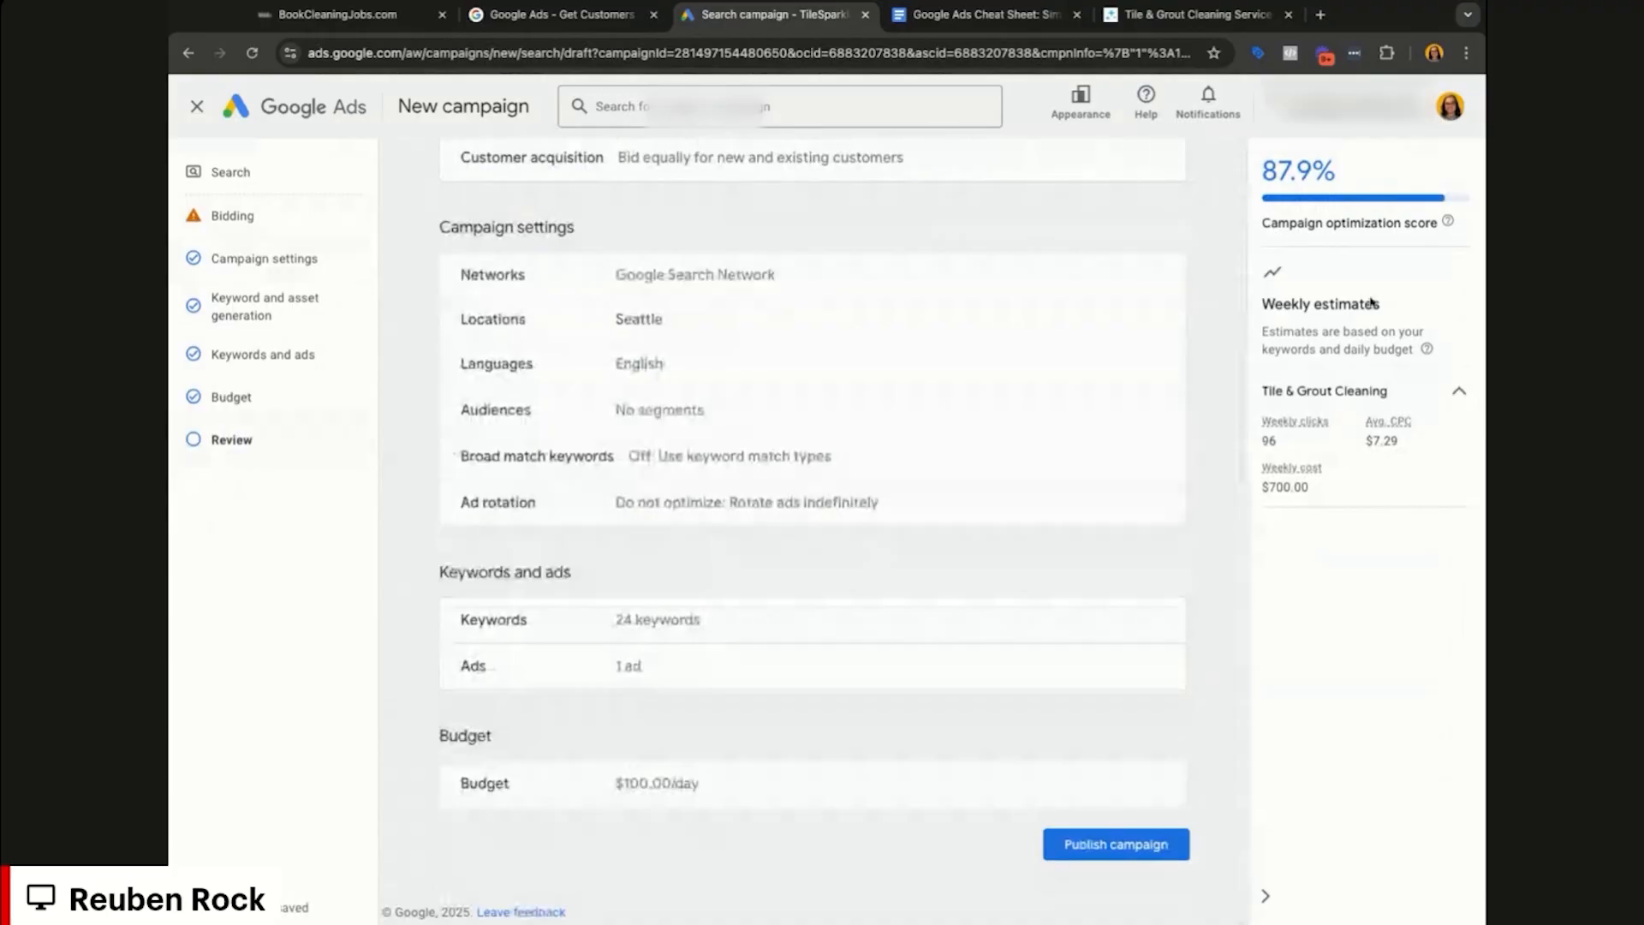
left_click(1116, 844)
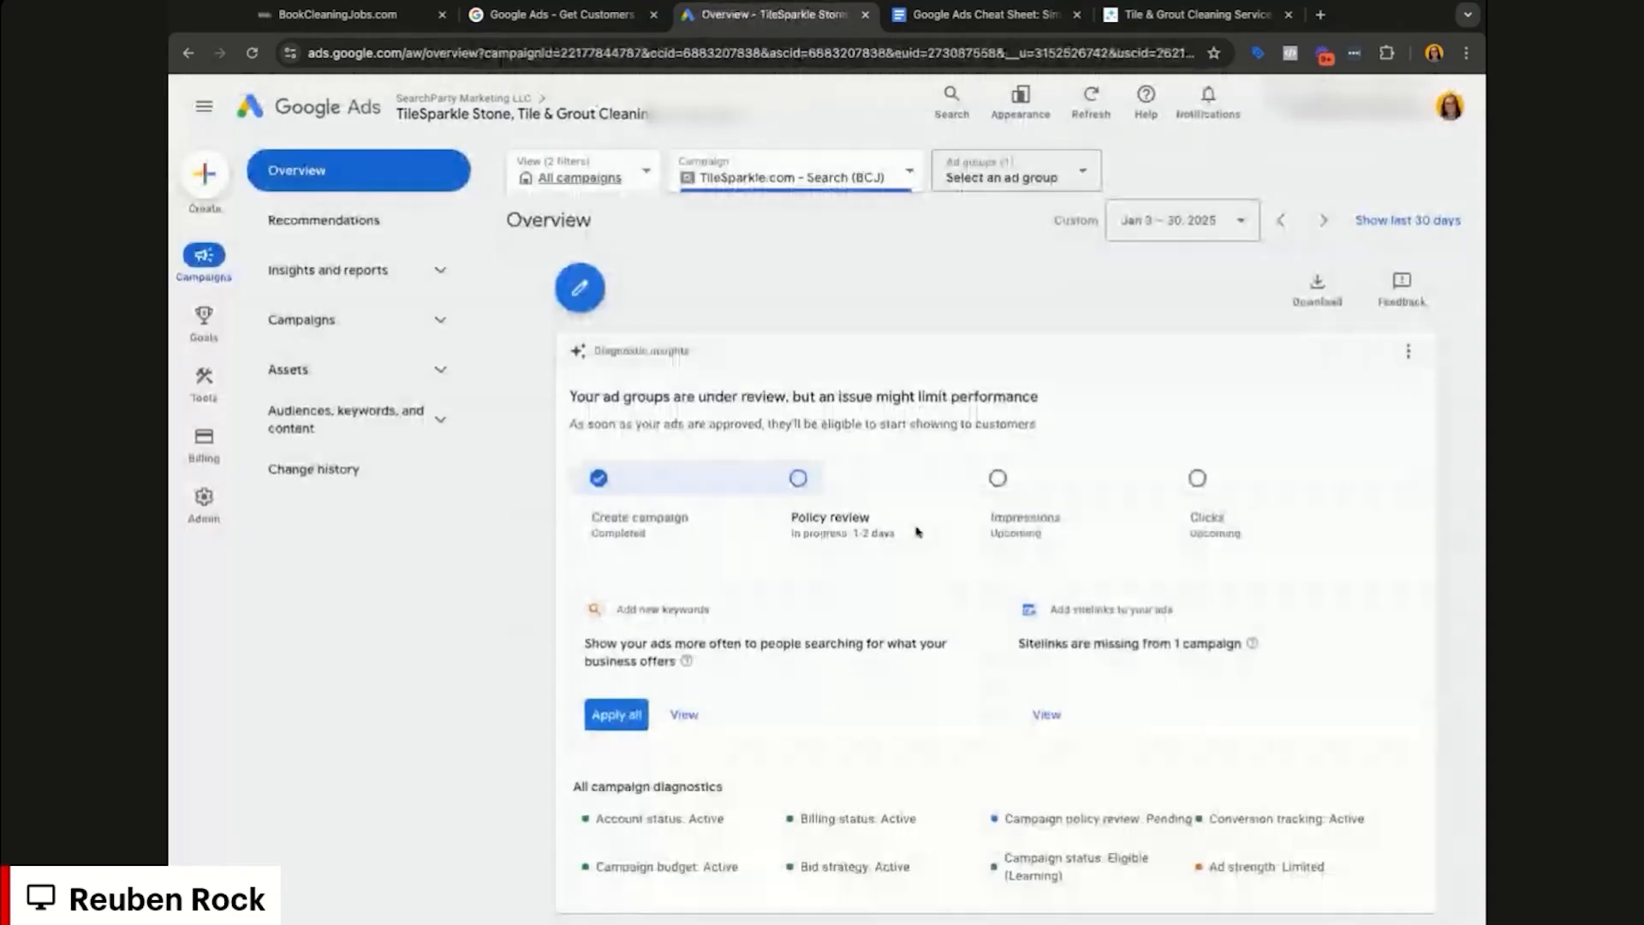
Step: Show the Campaigns list with TileSparkle.com - Search (BCJ) at $100.00/day, bid strategy learning
left_click_drag(915, 396, 588, 399)
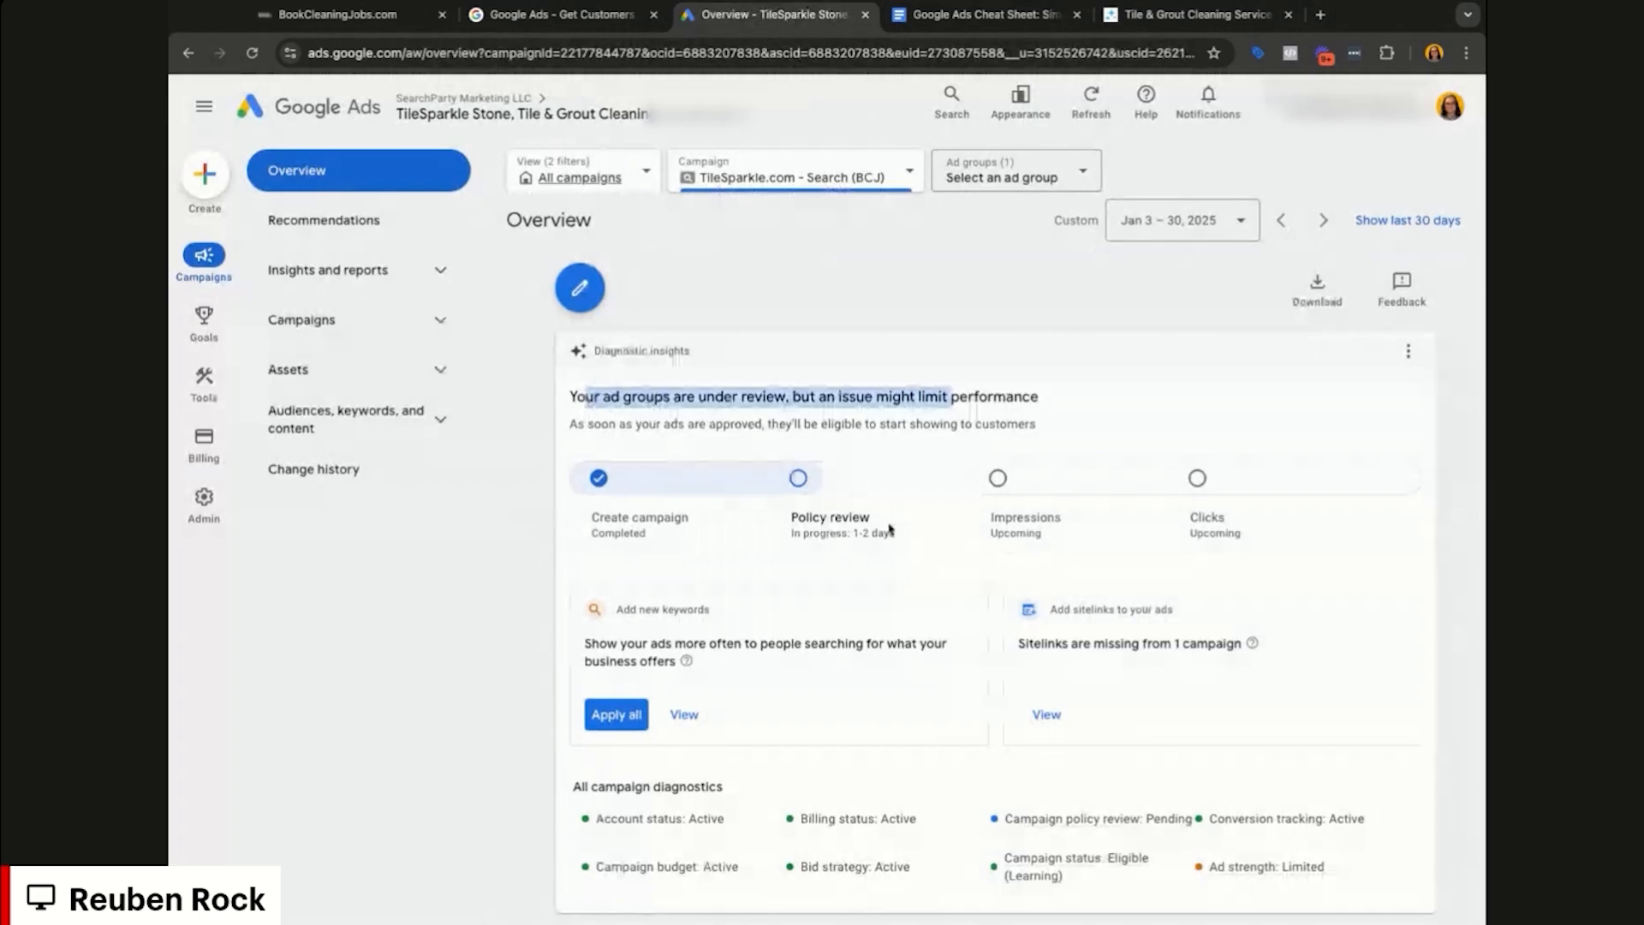
left_click(433, 322)
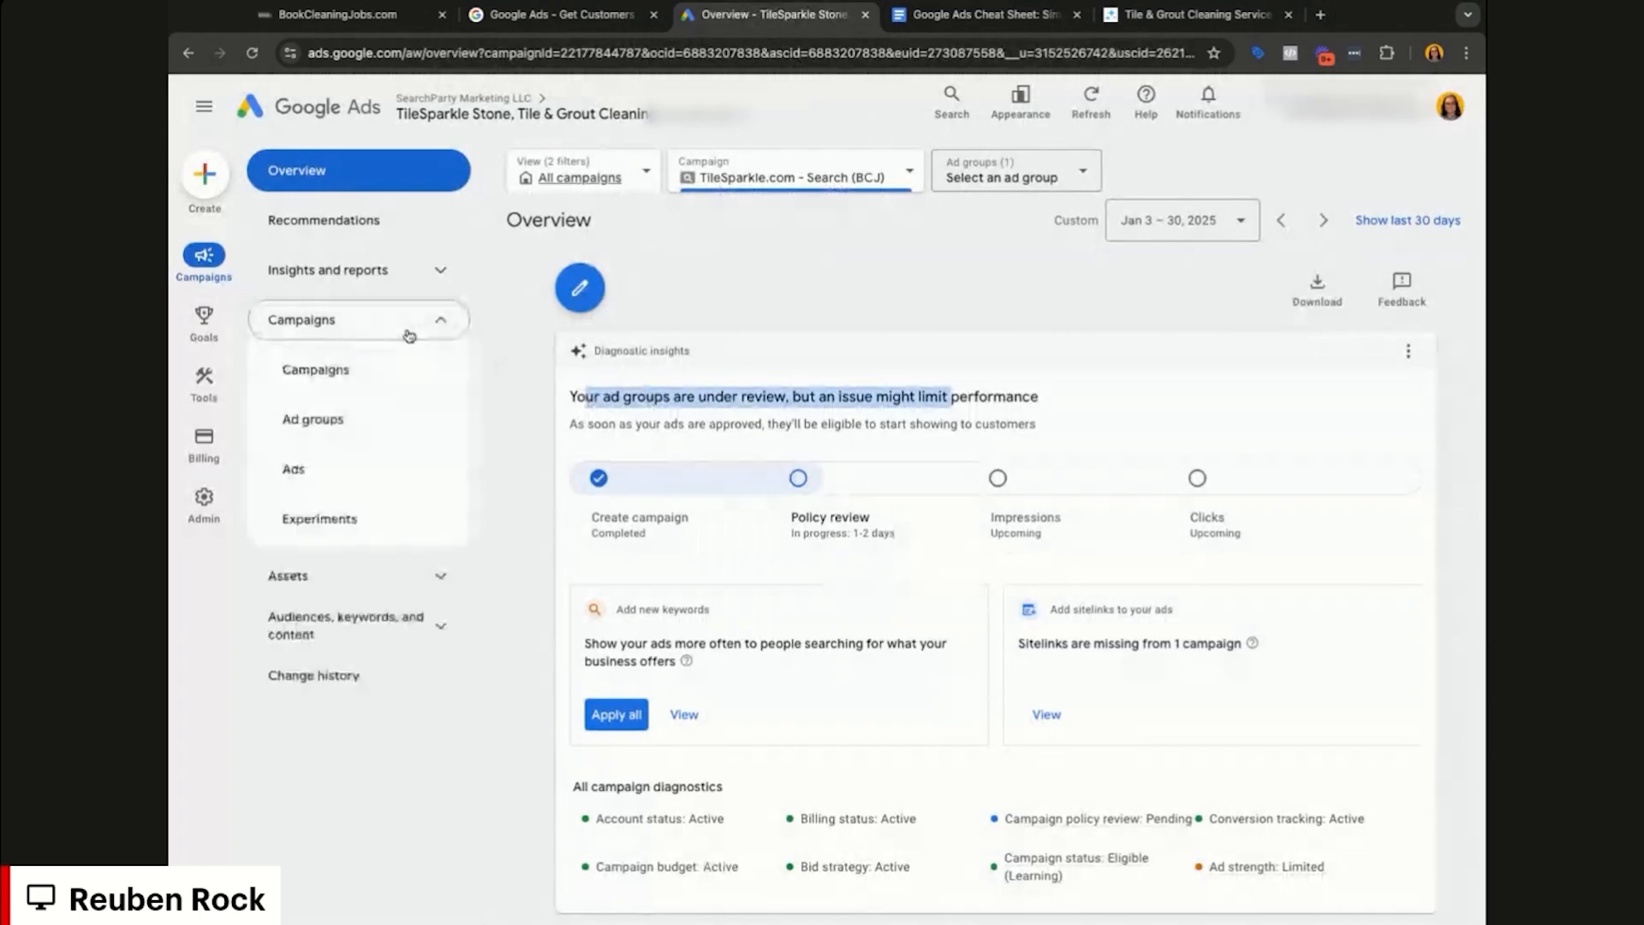
left_click(396, 369)
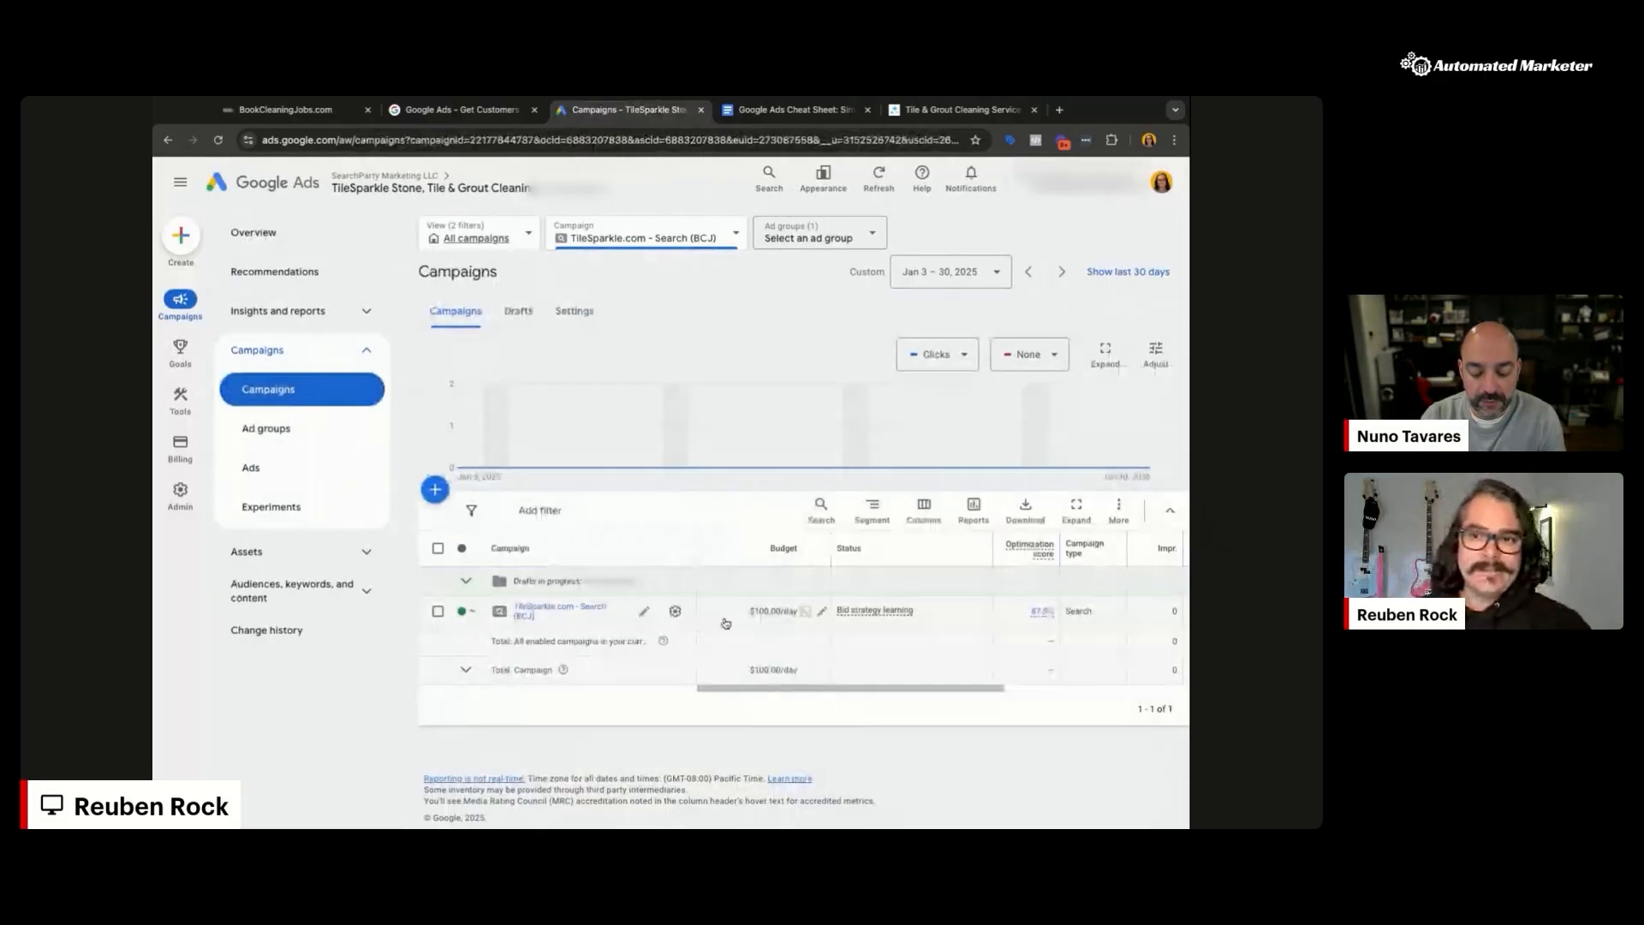
mouse_move(771, 620)
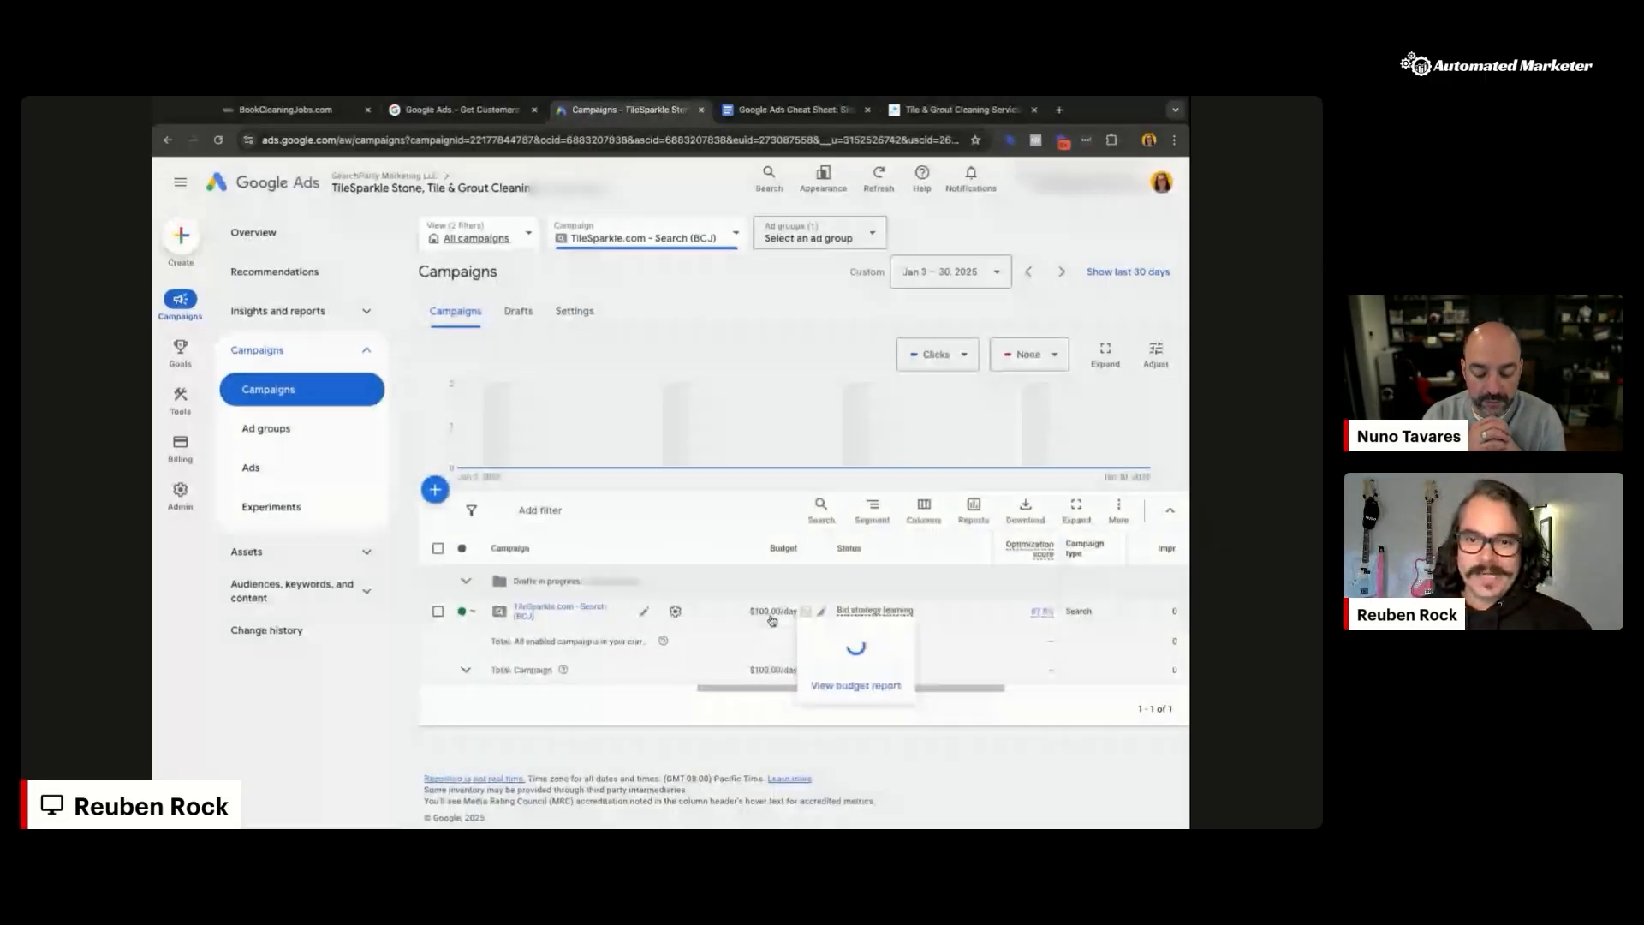
scroll(856, 638, "right", 1)
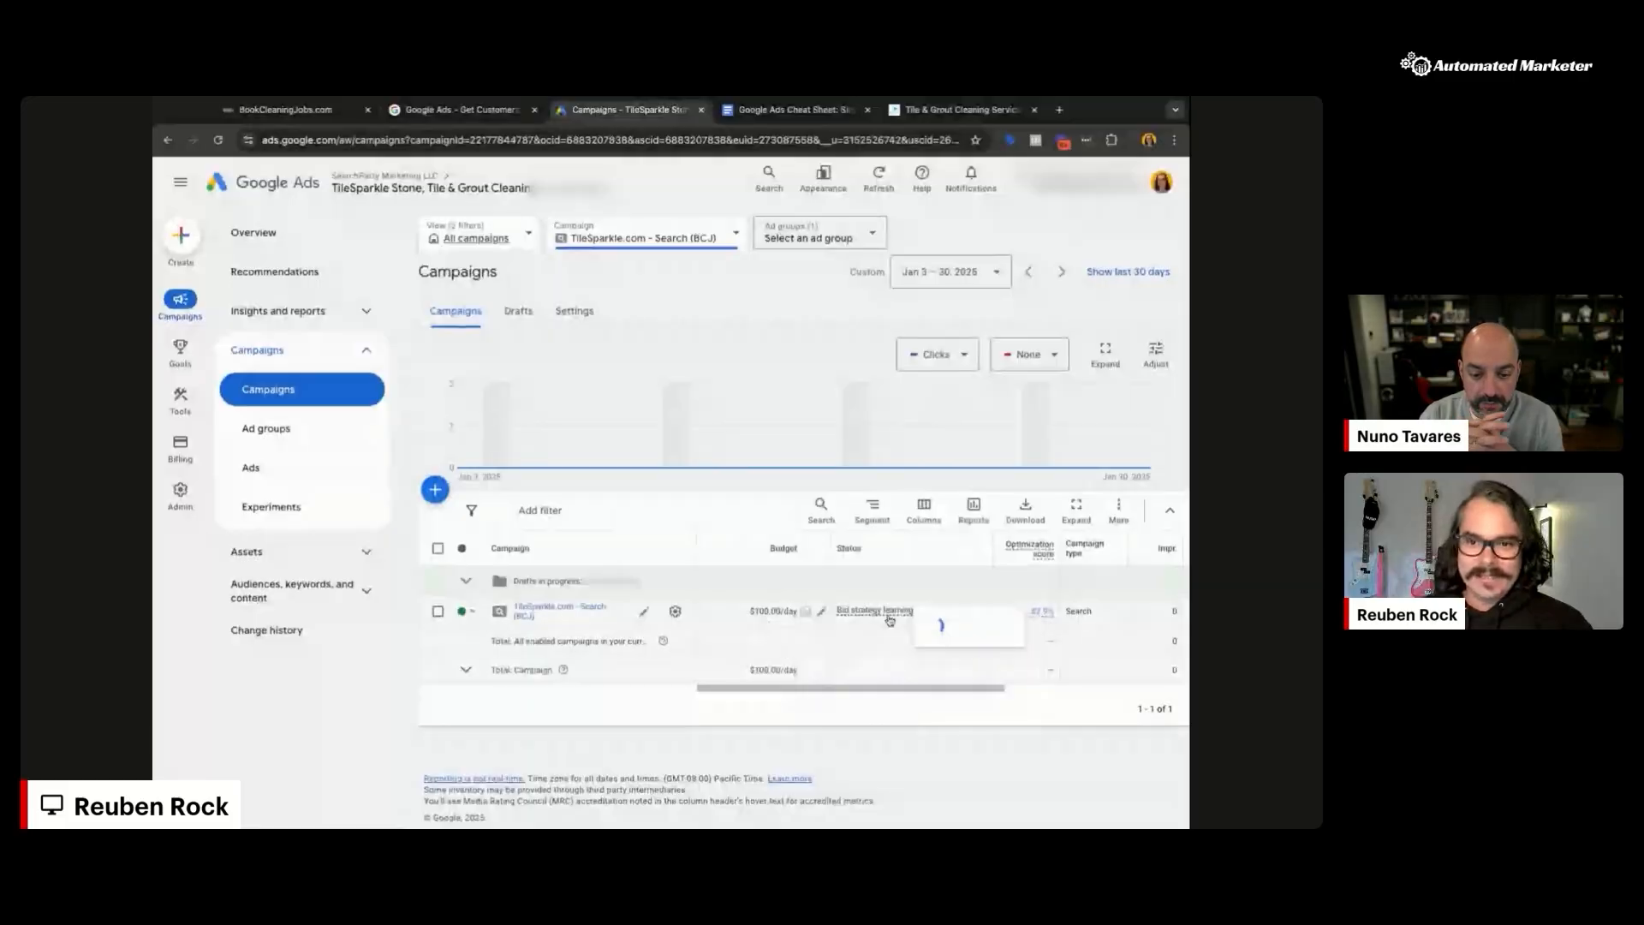
scroll(882, 650, "left", 1)
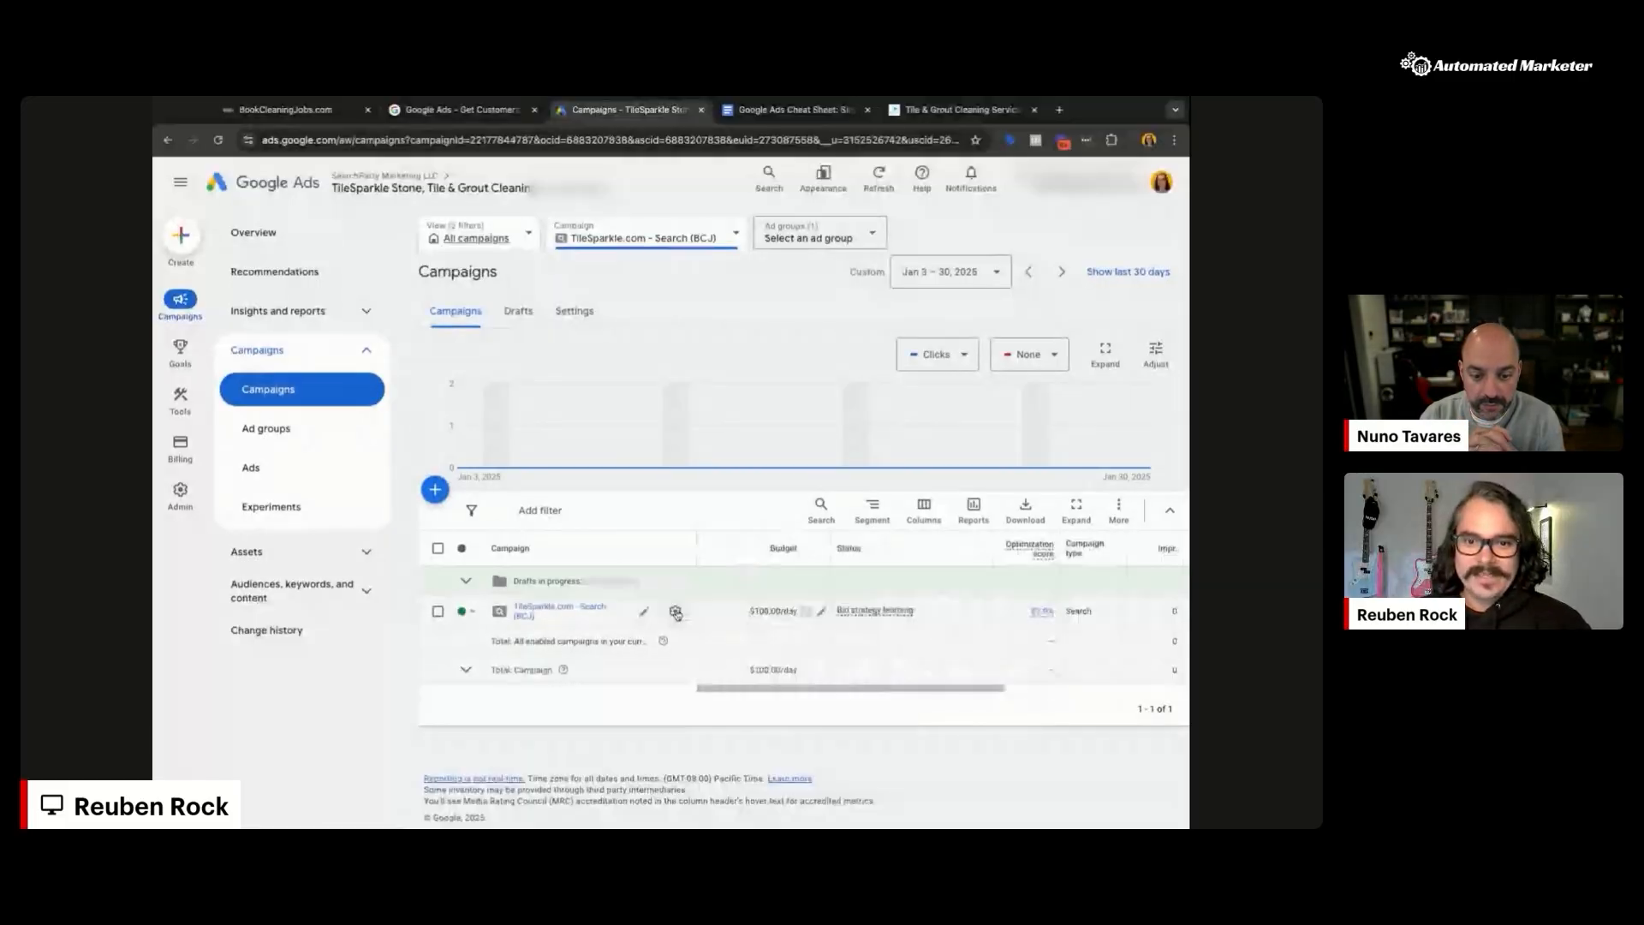
left_click(676, 612)
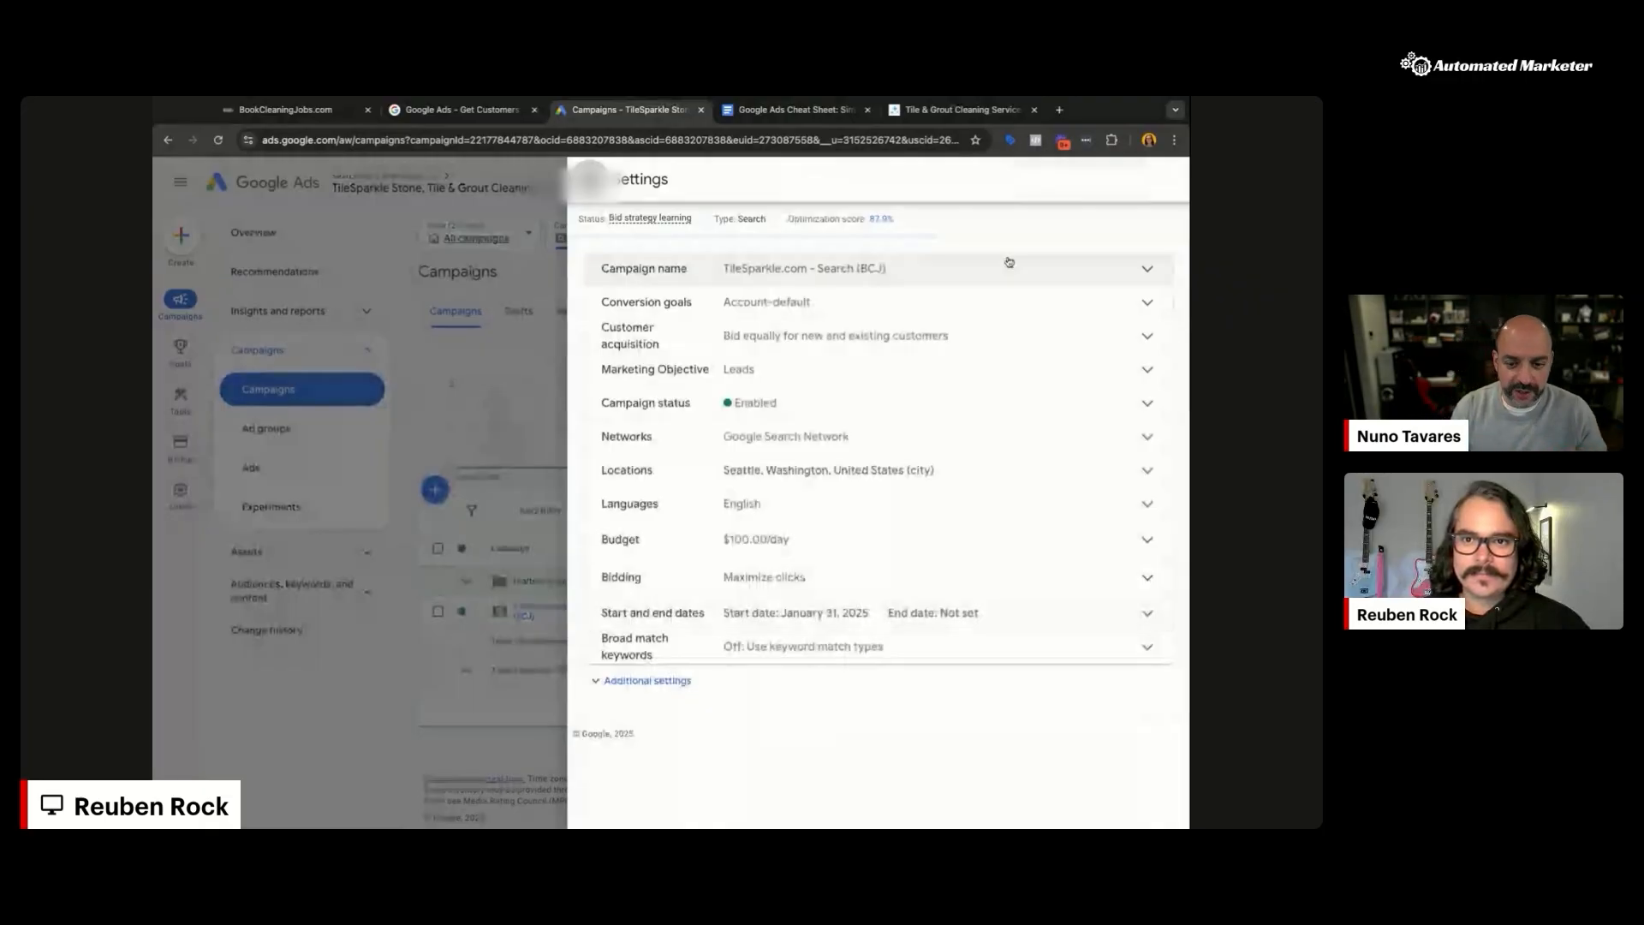
key("Escape")
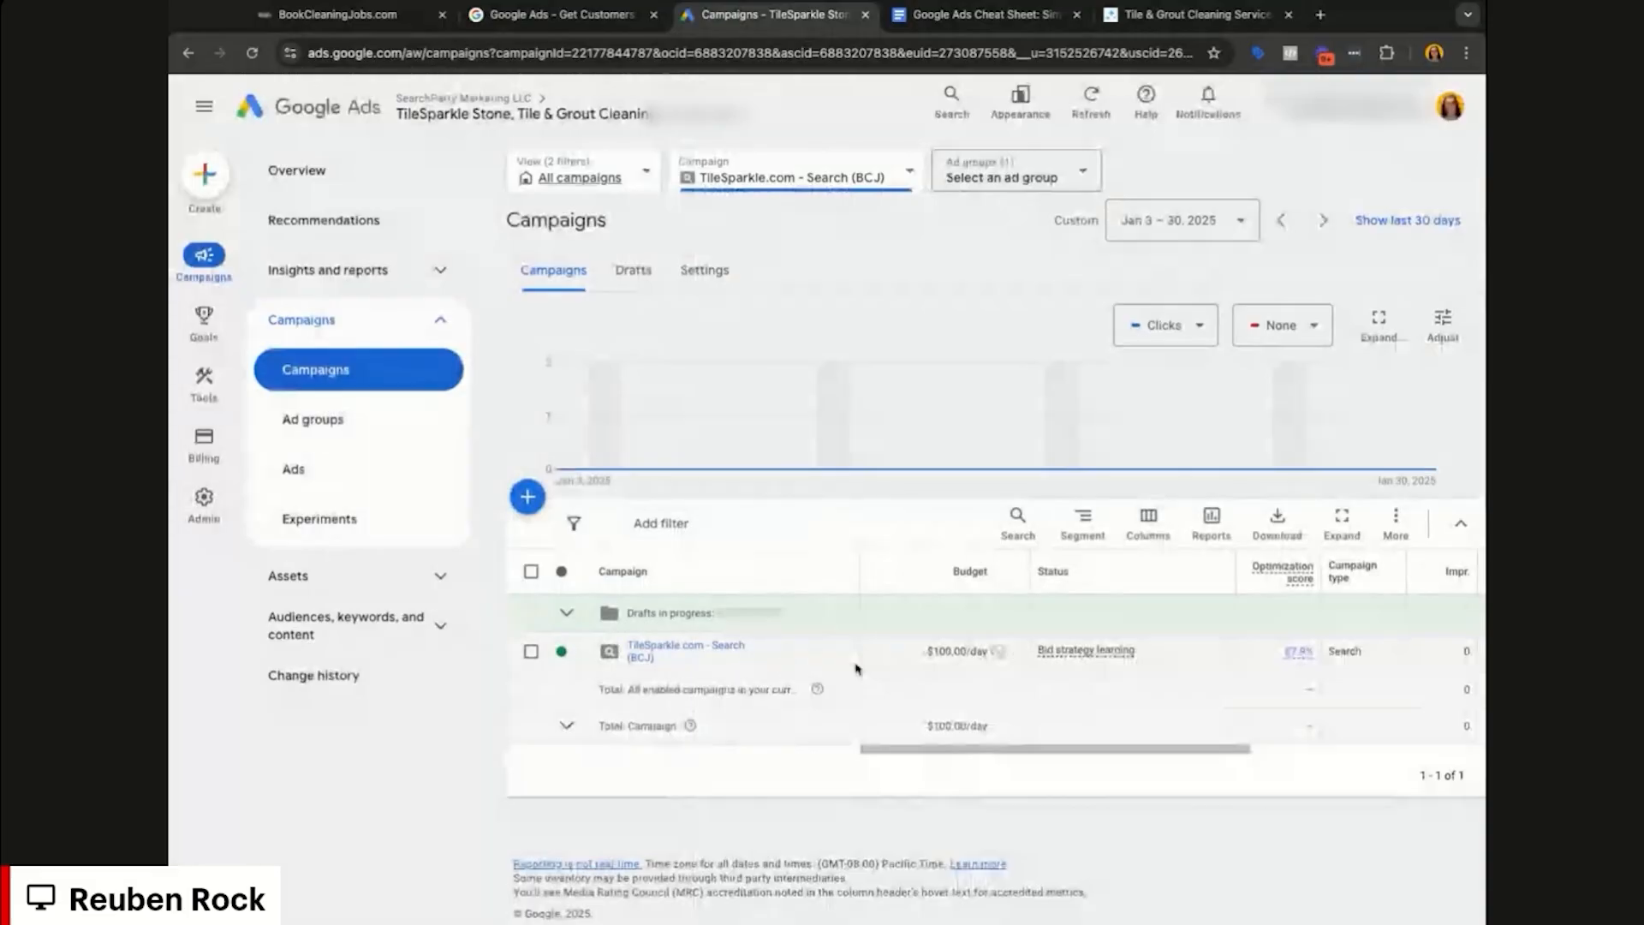
left_click(856, 659)
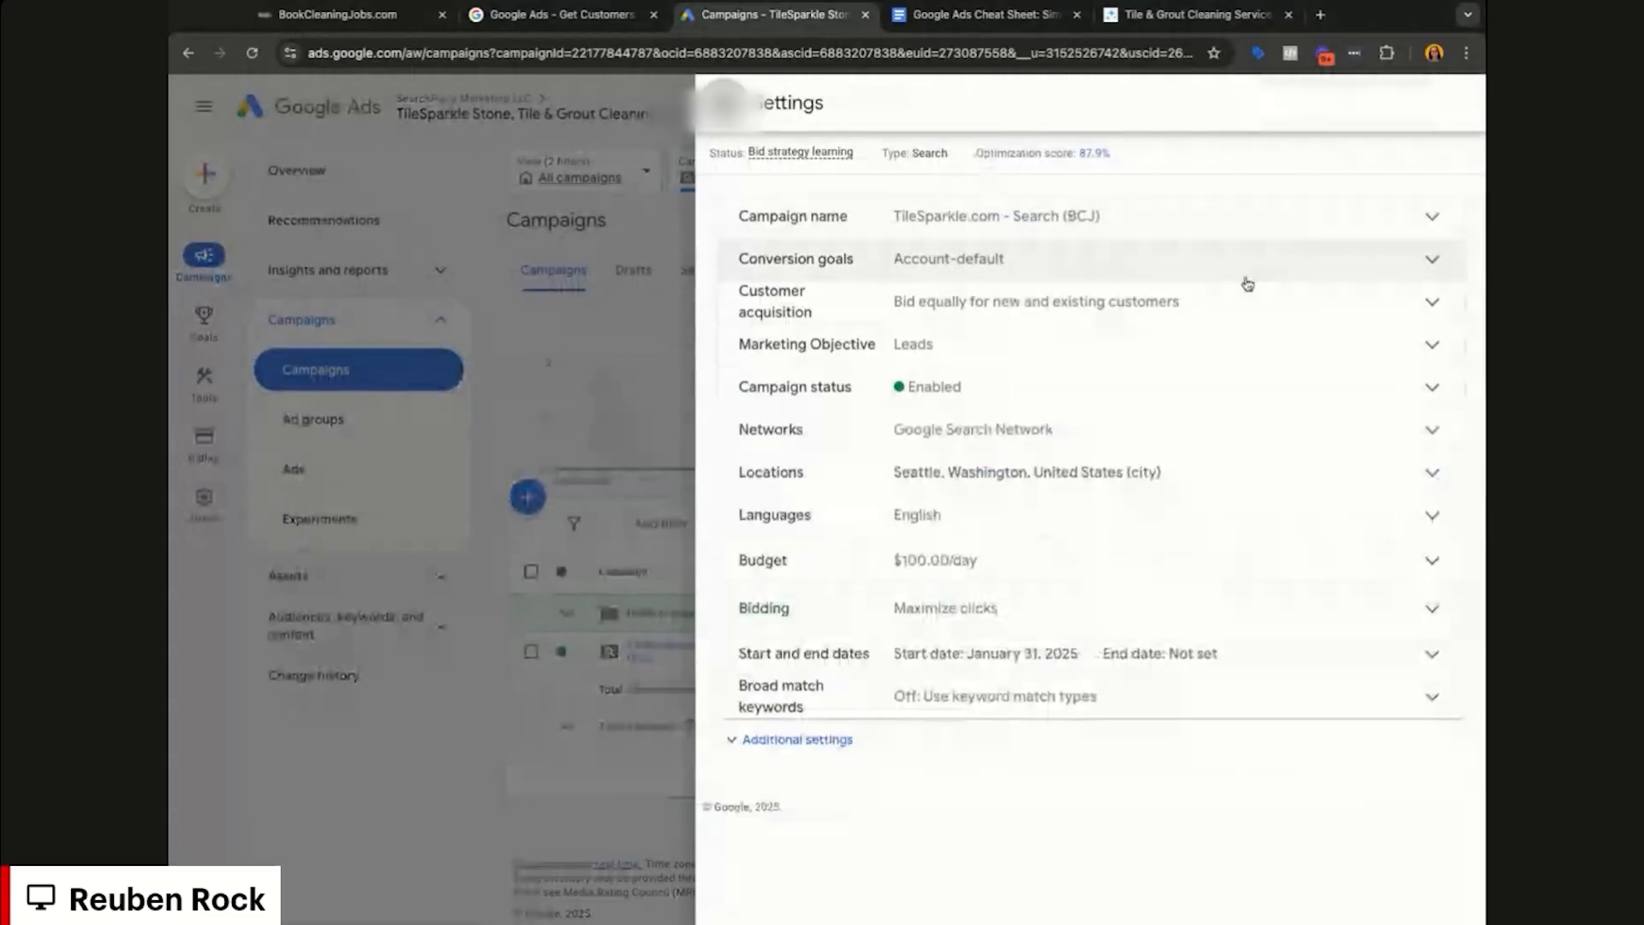
left_click(859, 735)
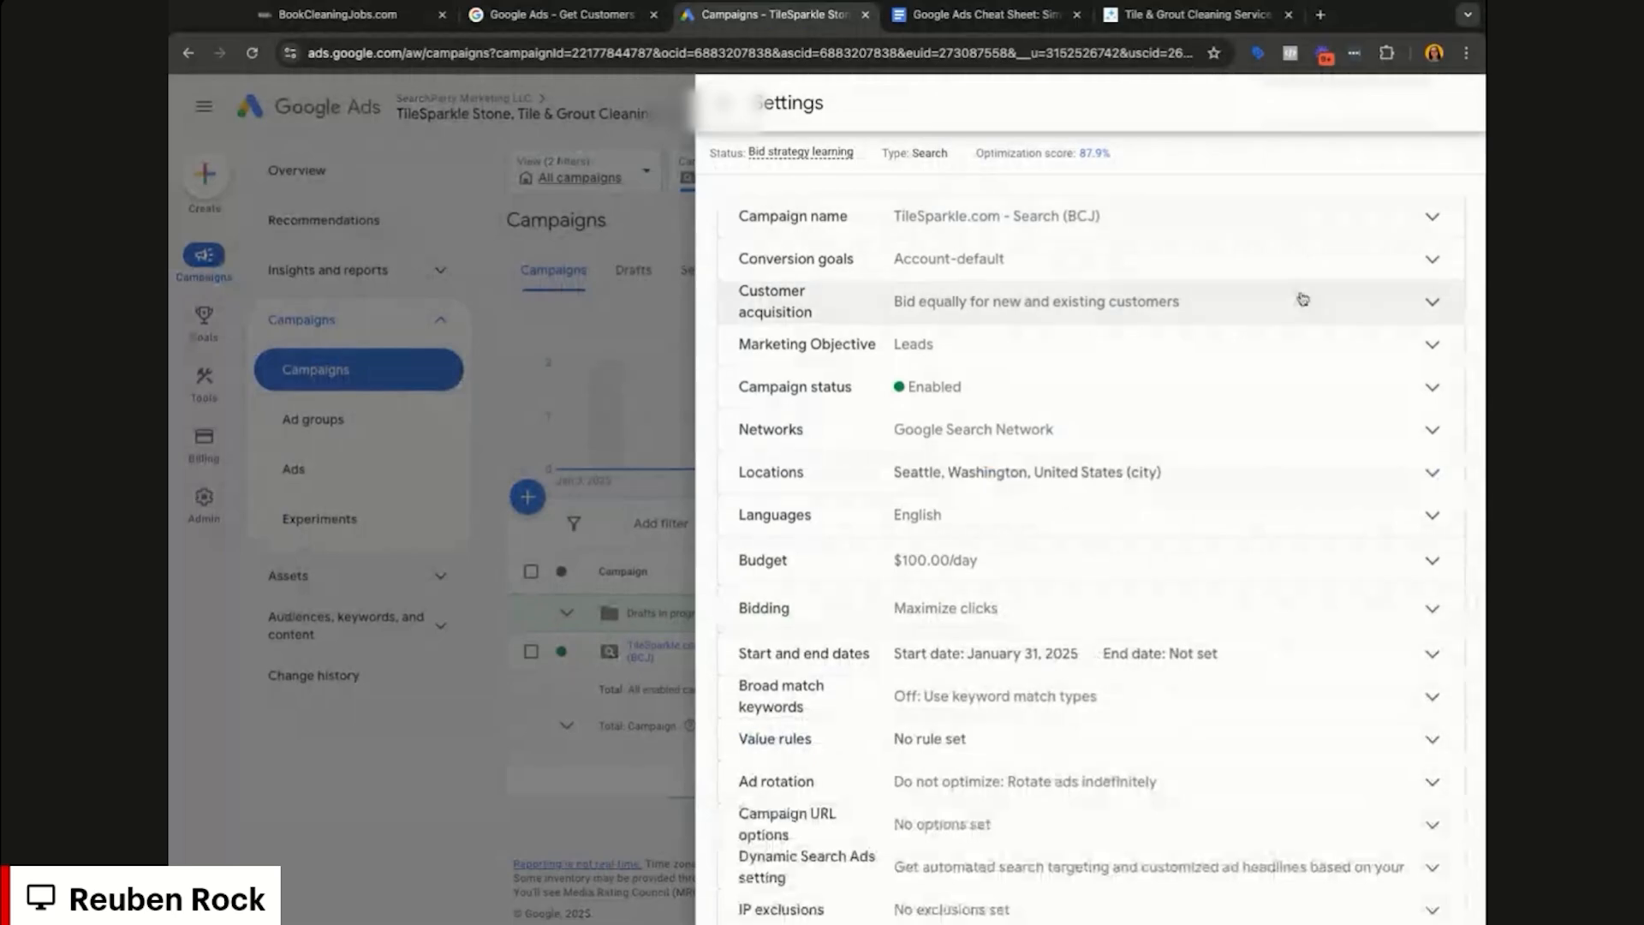
left_click(1310, 469)
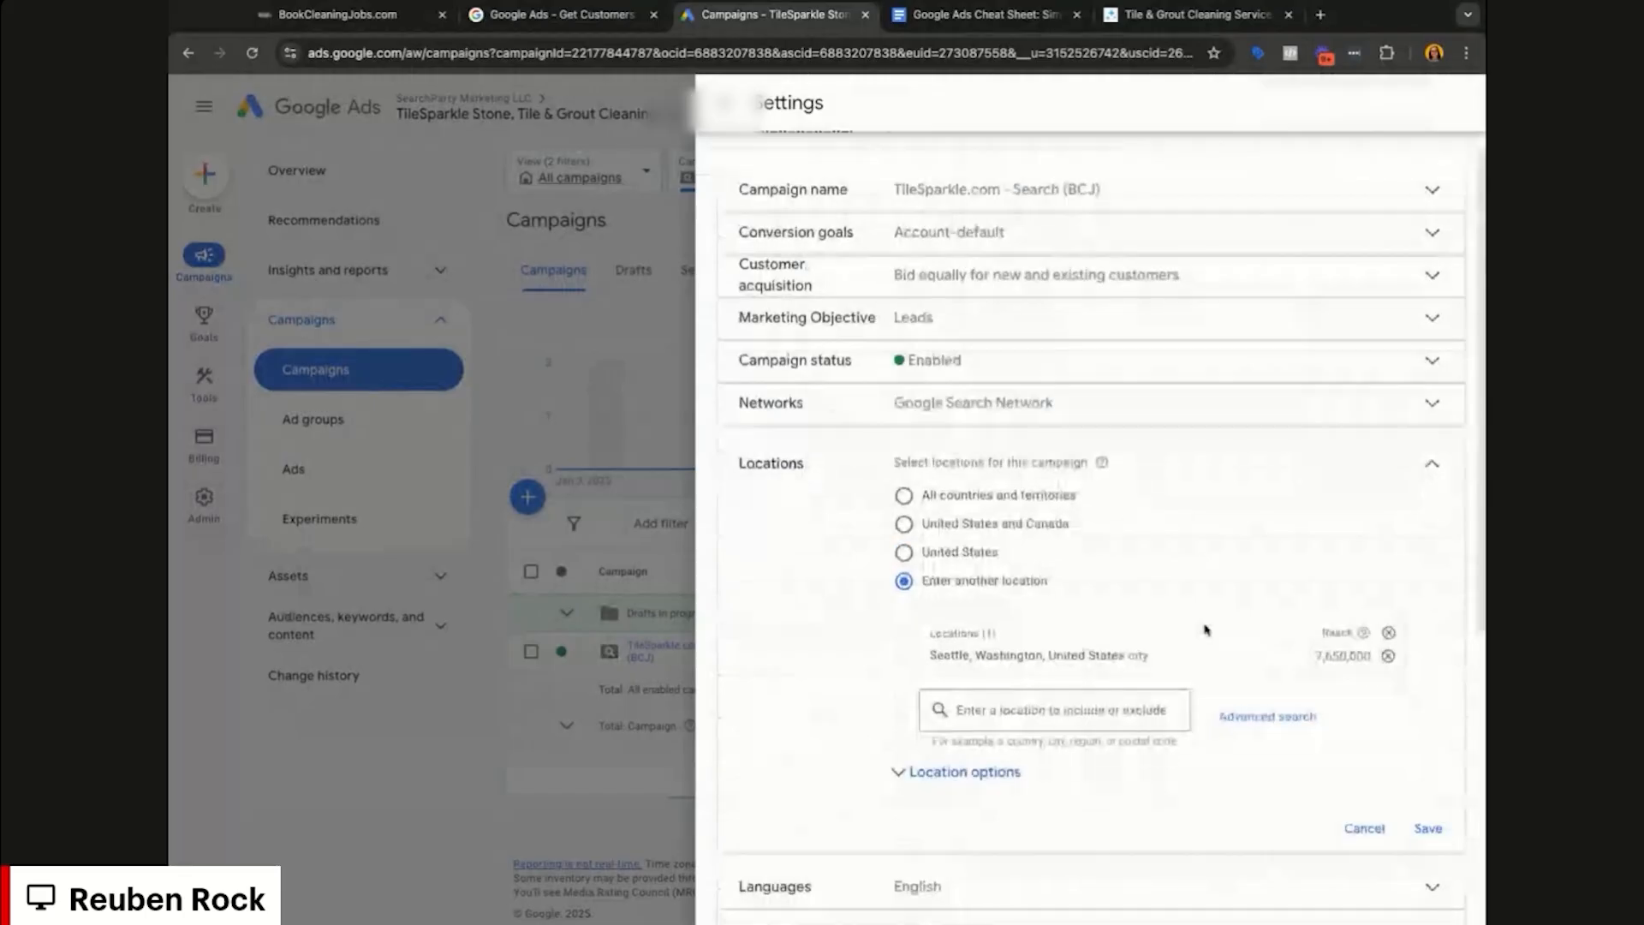
scroll(1373, 696, "down", 2)
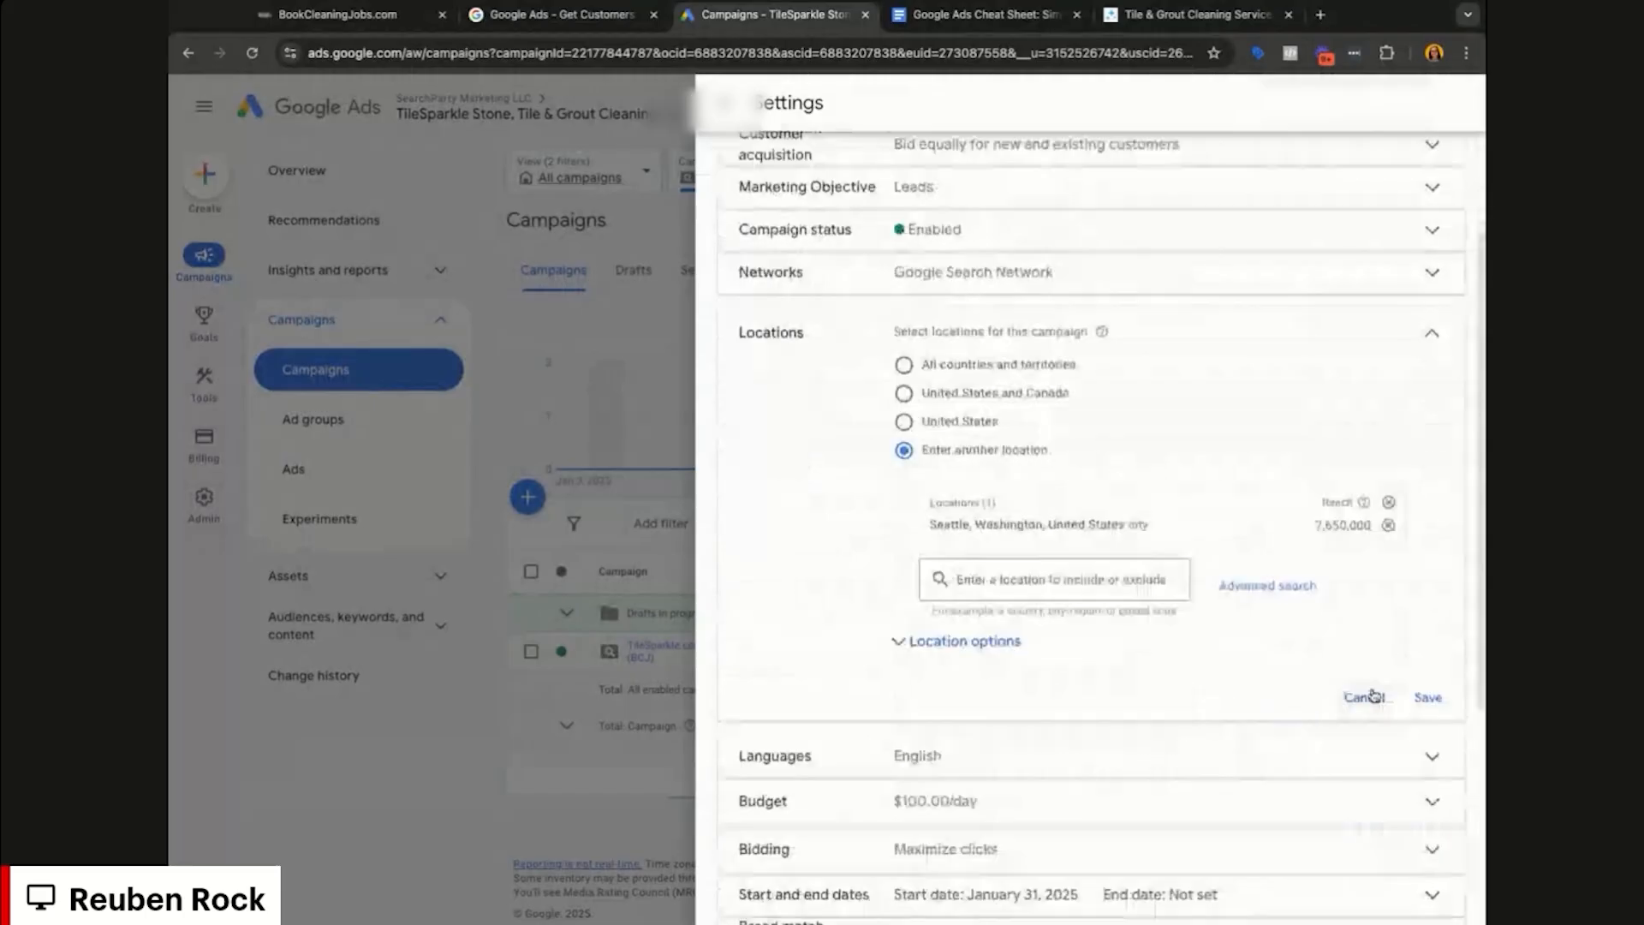
left_click(1373, 695)
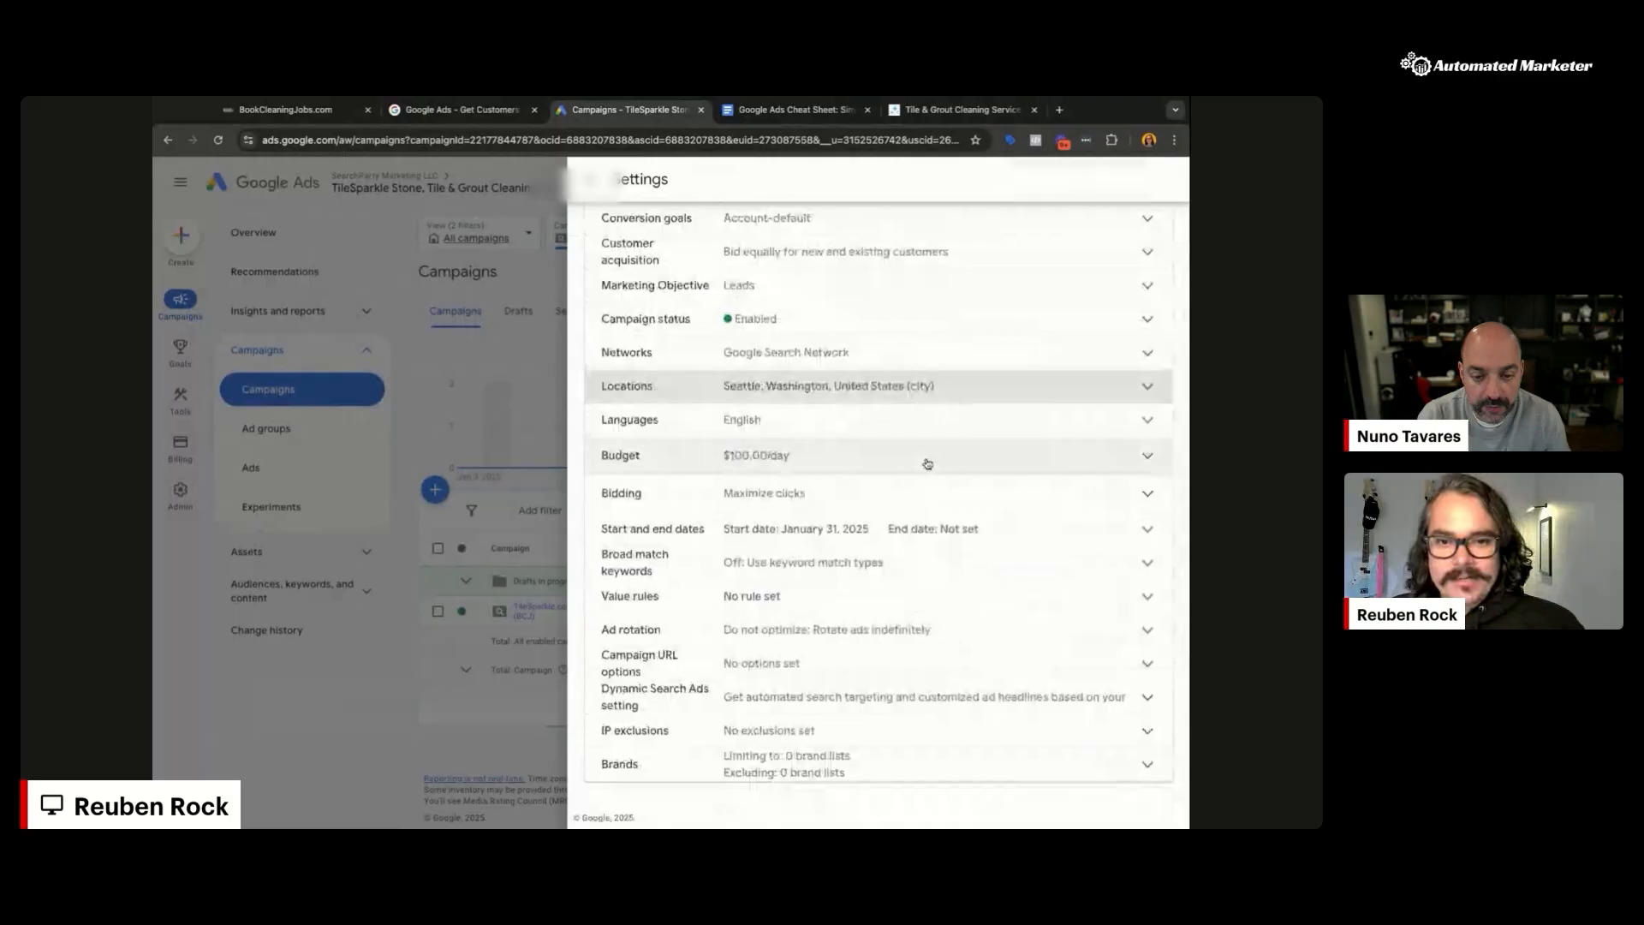
left_click(1149, 458)
left_click(940, 639)
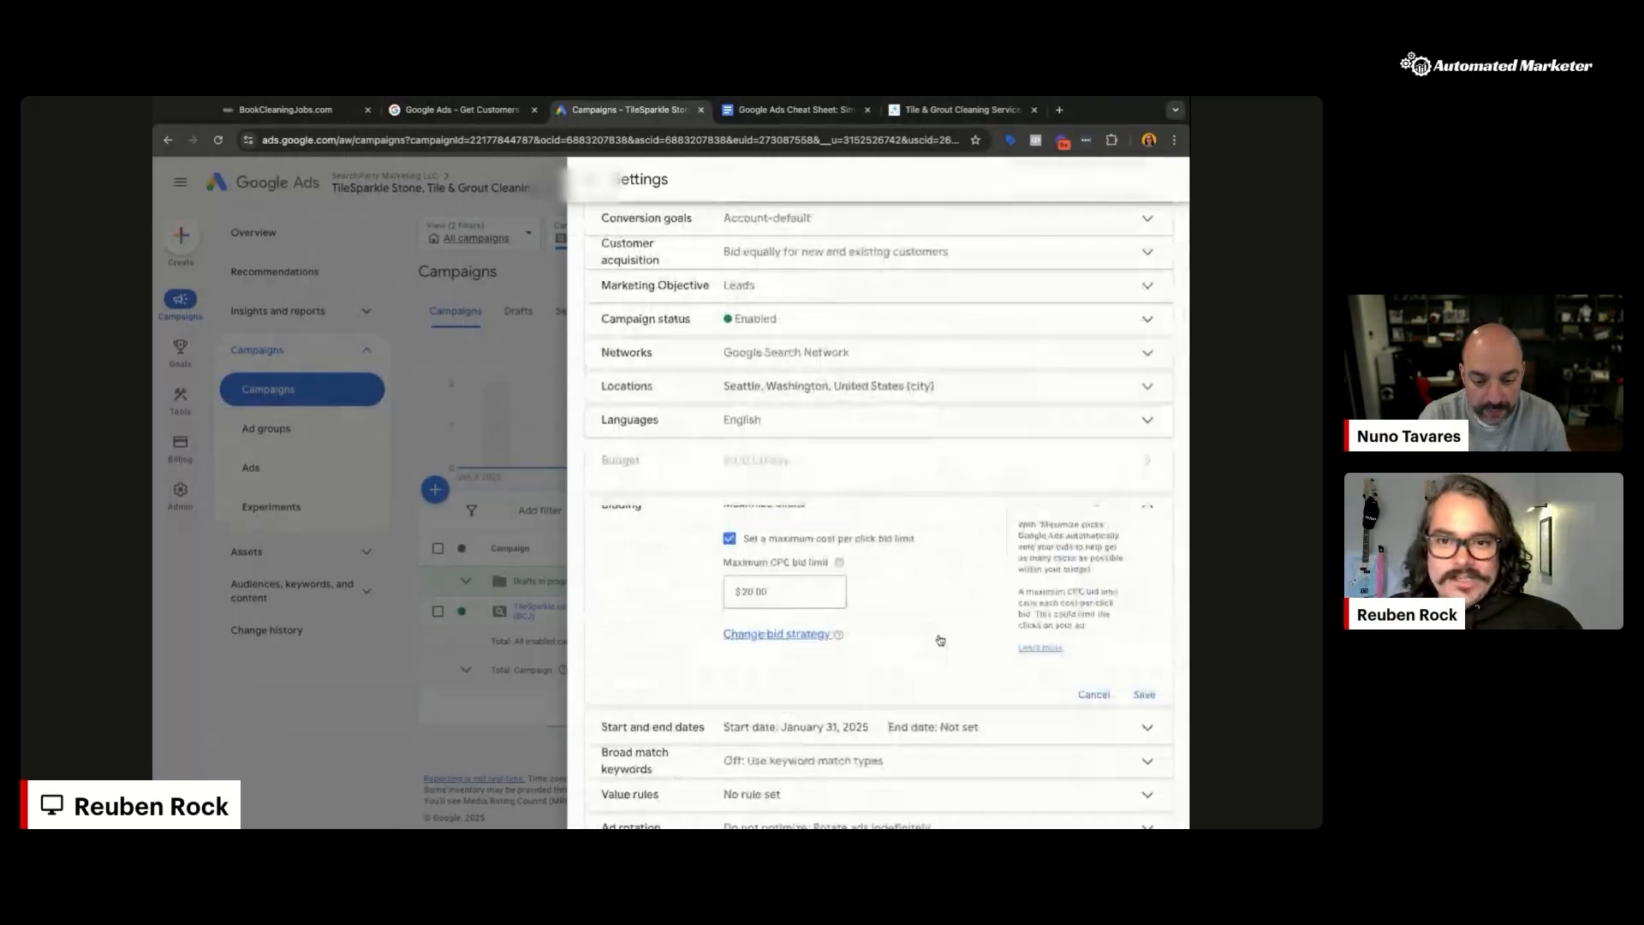
left_click(780, 636)
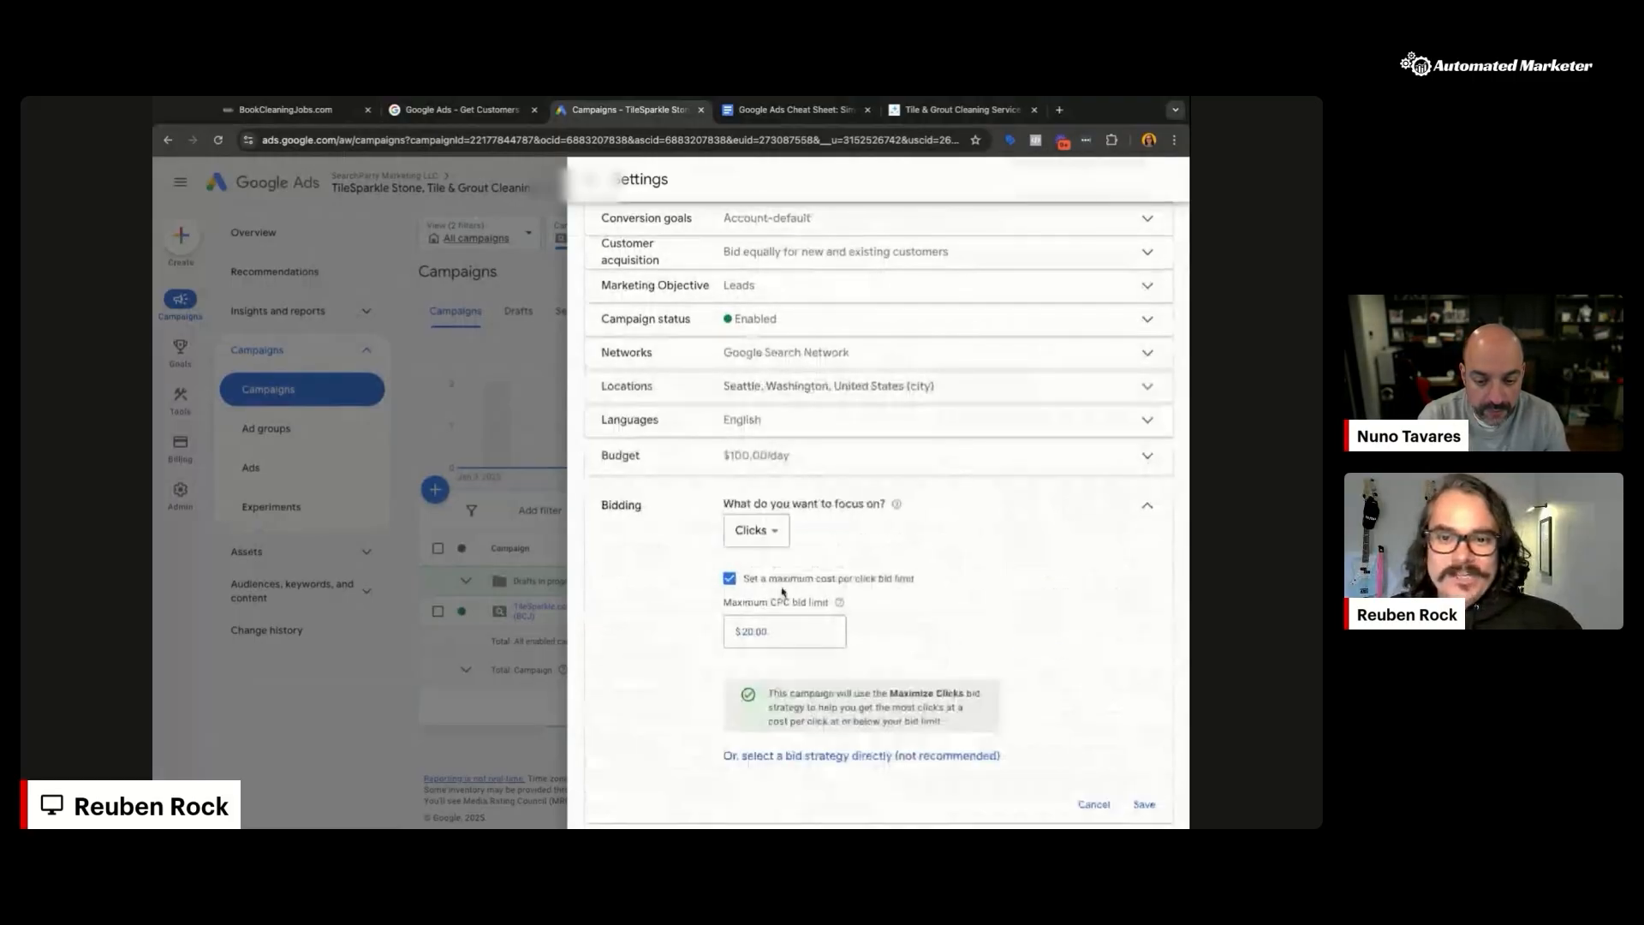
left_click(776, 534)
left_click(1106, 789)
left_click(1095, 804)
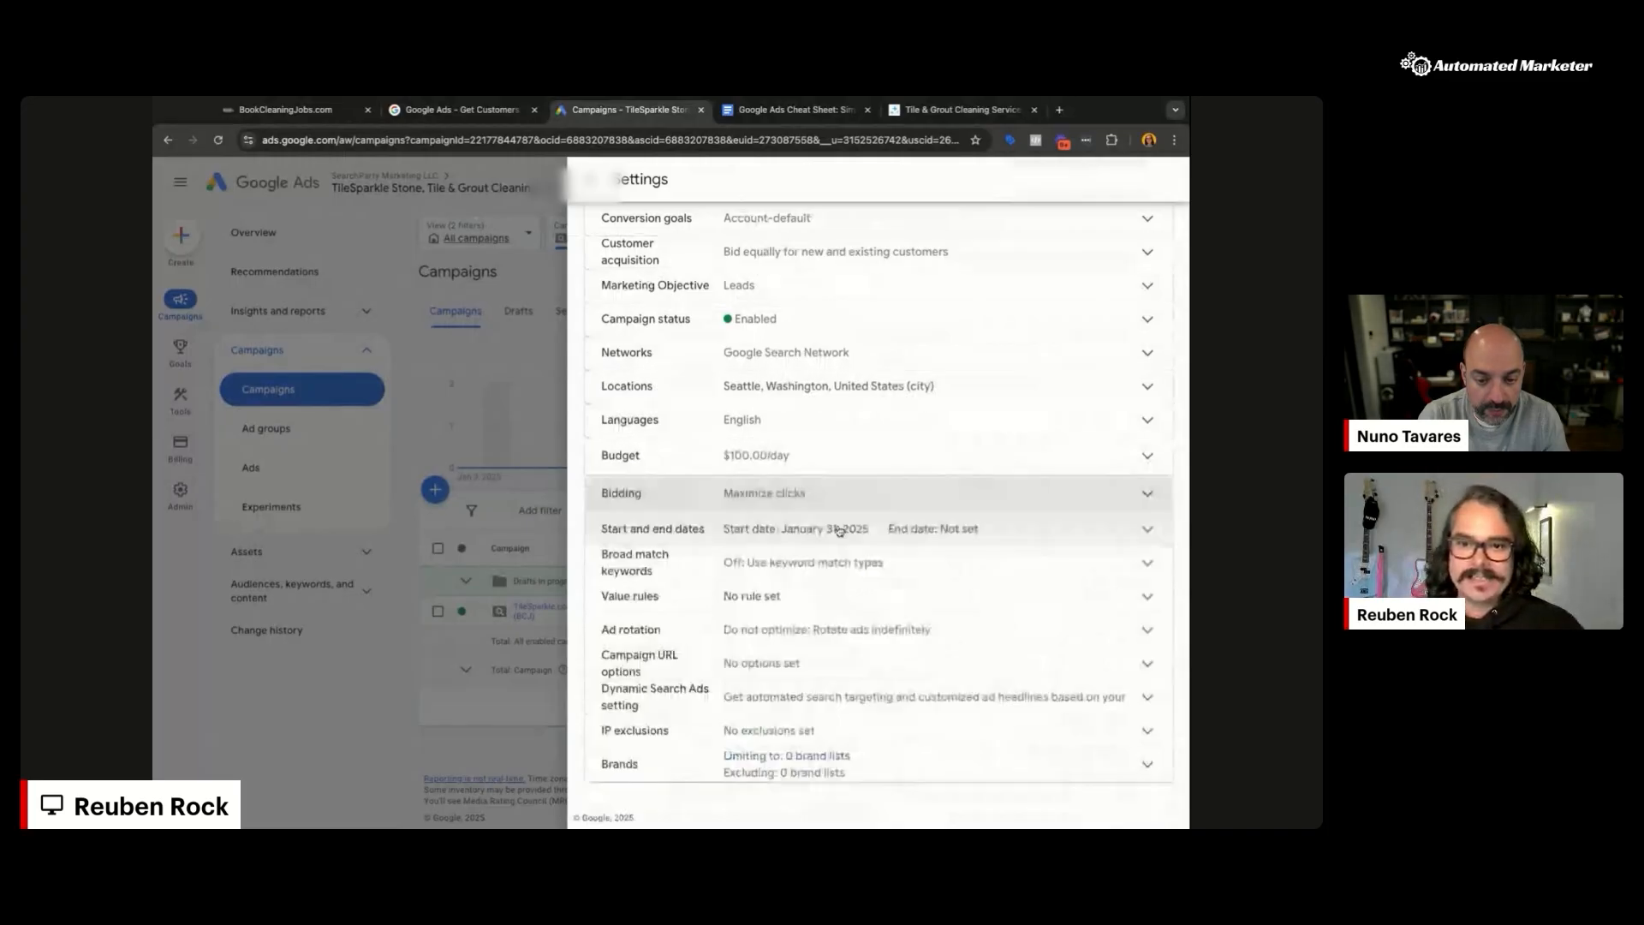
left_click(798, 498)
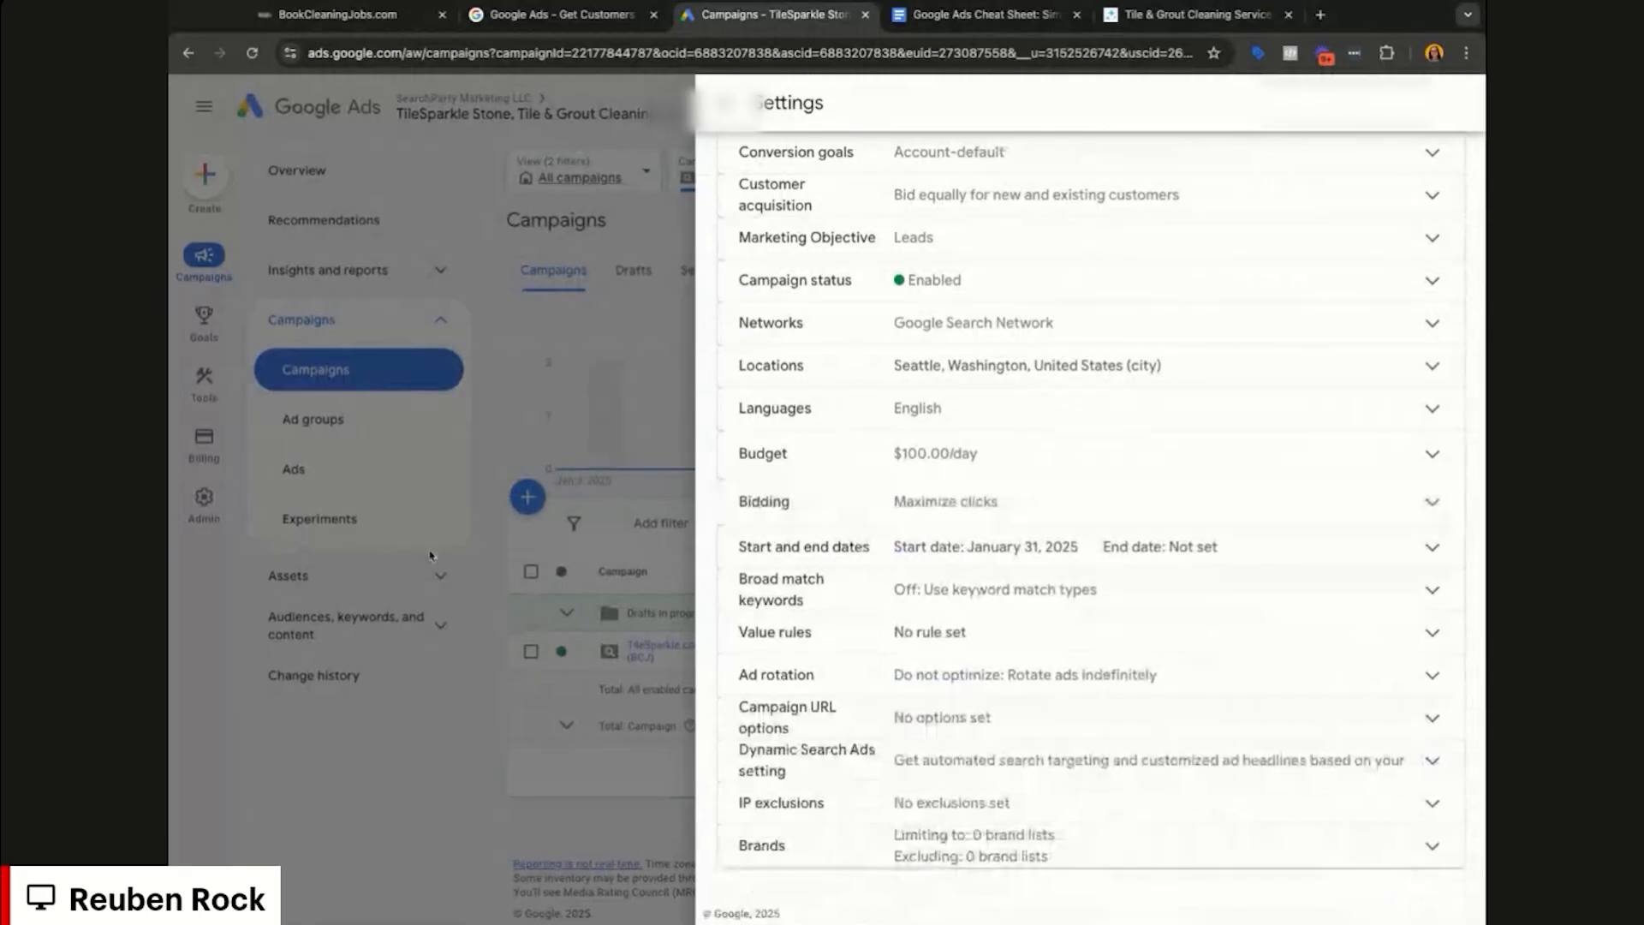
left_click(587, 758)
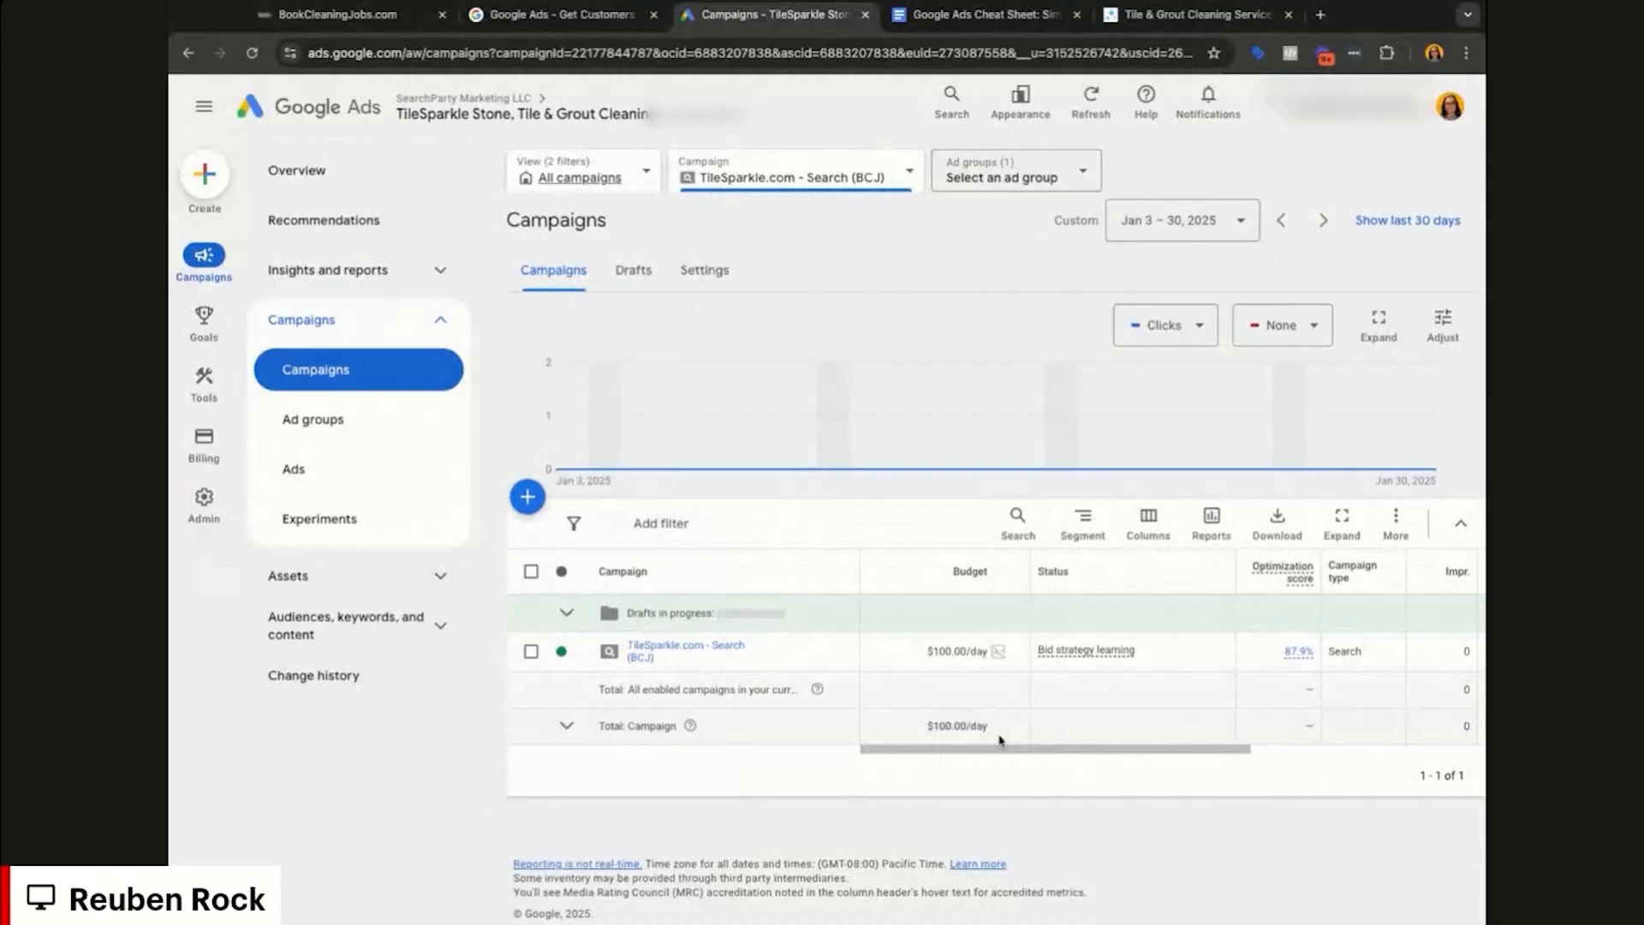
Step: Inspect the Tile & Grout Cleaning ad group's keywords and its responsive search ad's edit options
left_click(686, 646)
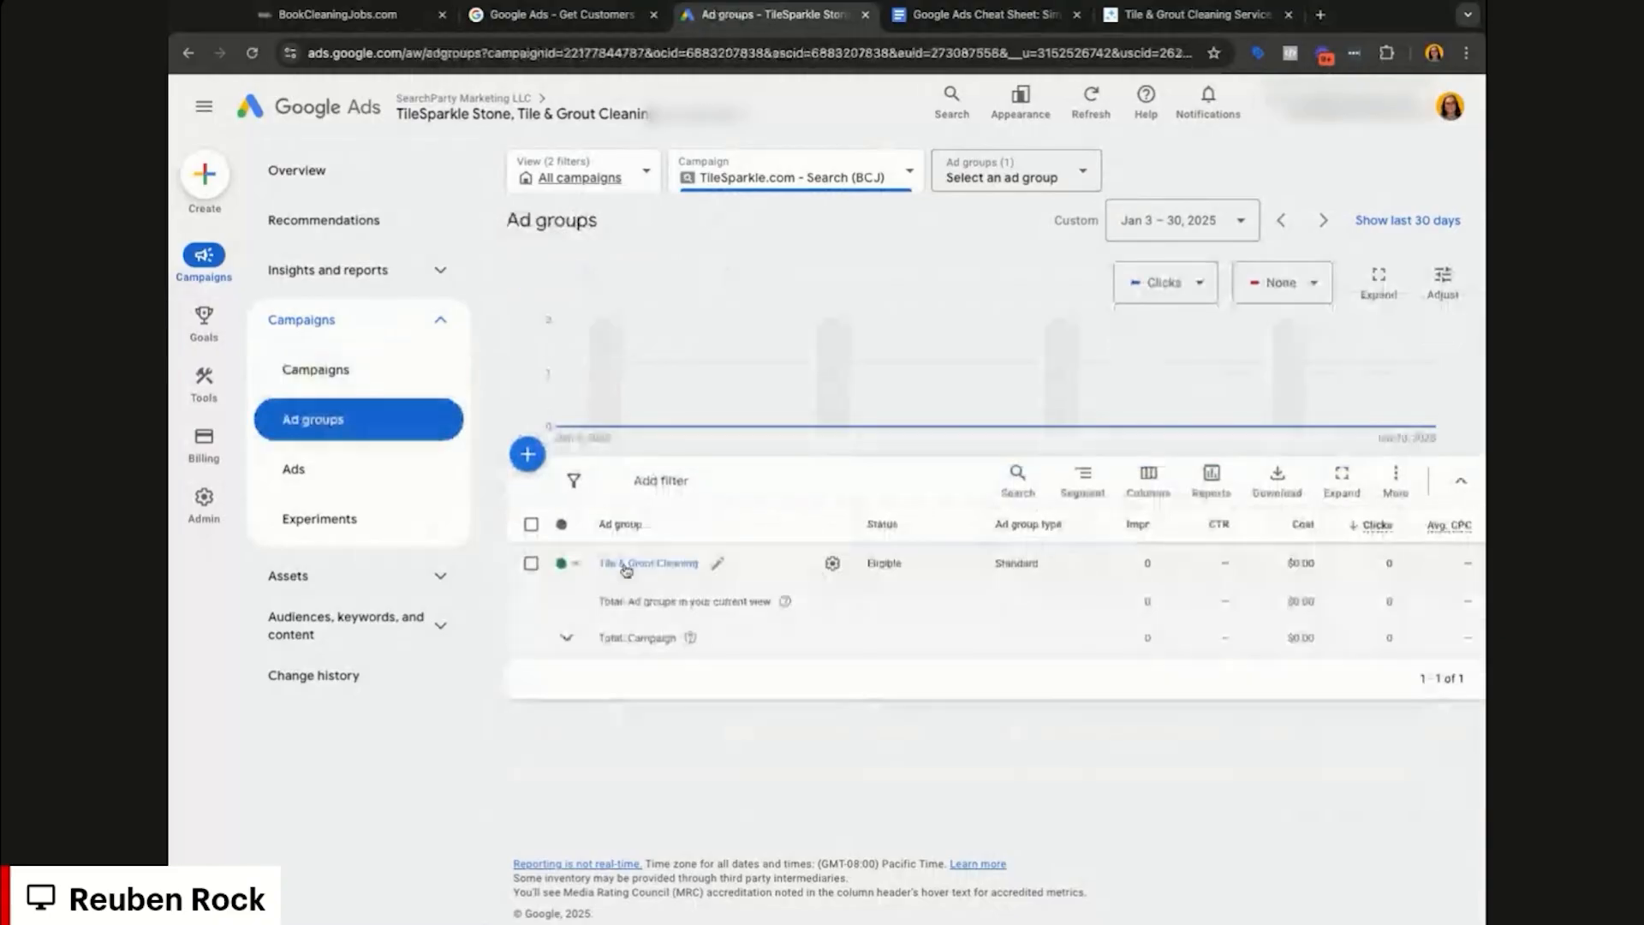
left_click(623, 565)
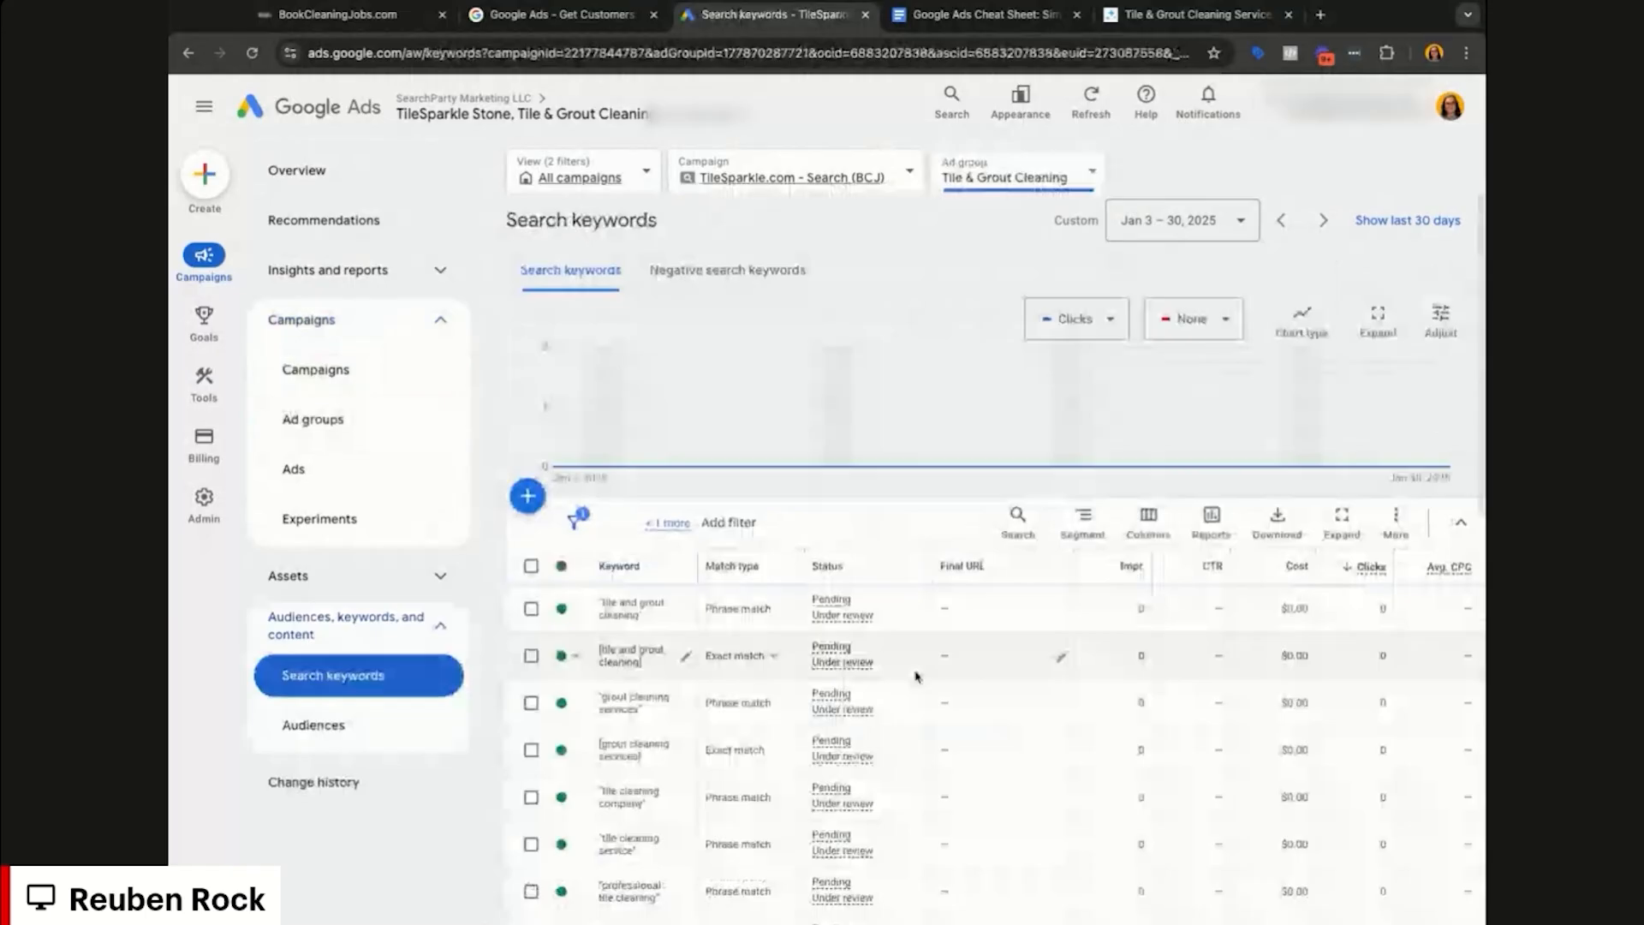
scroll(995, 641, "down", 3)
scroll(996, 641, "down", 3)
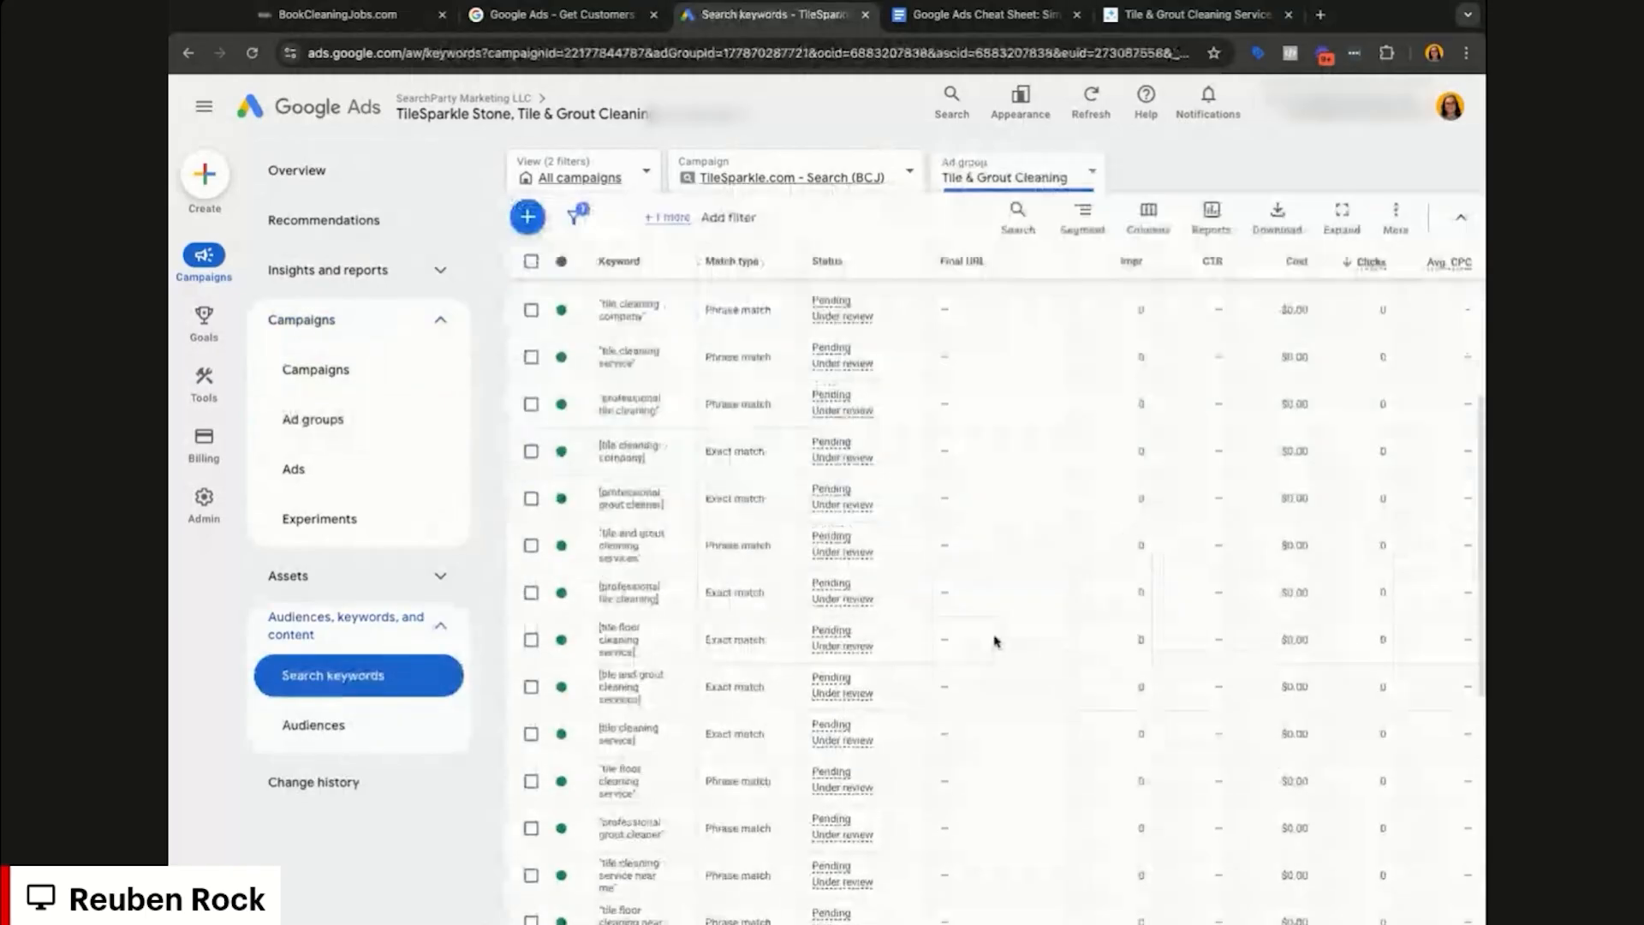
scroll(788, 592, "up", 6)
left_click(368, 473)
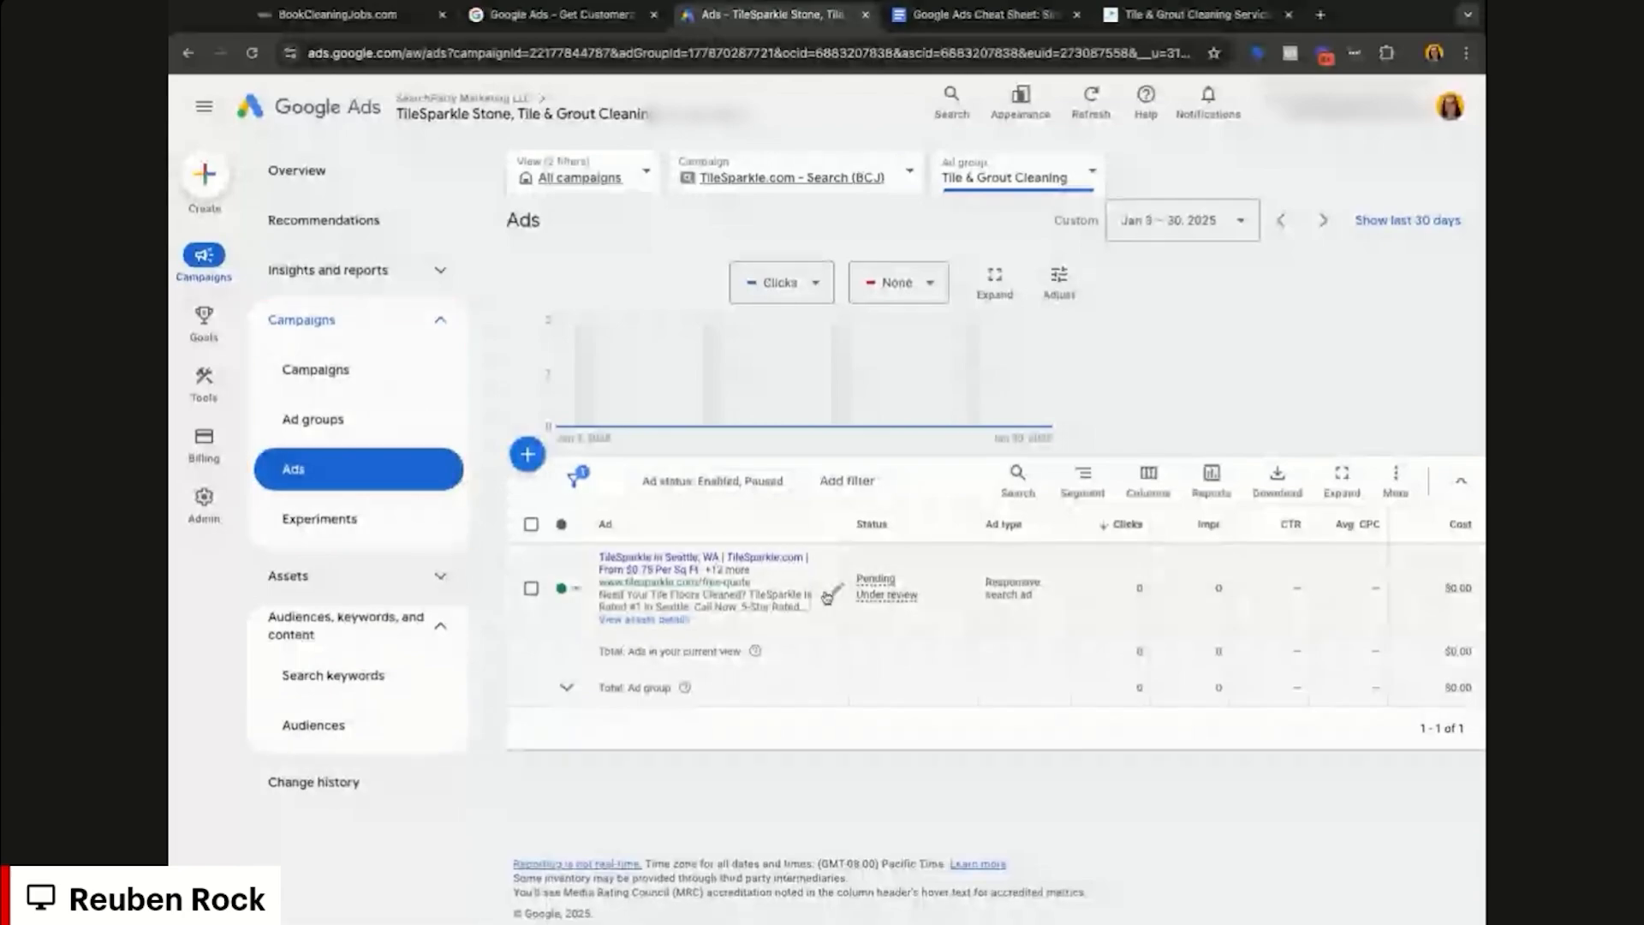
left_click(531, 587)
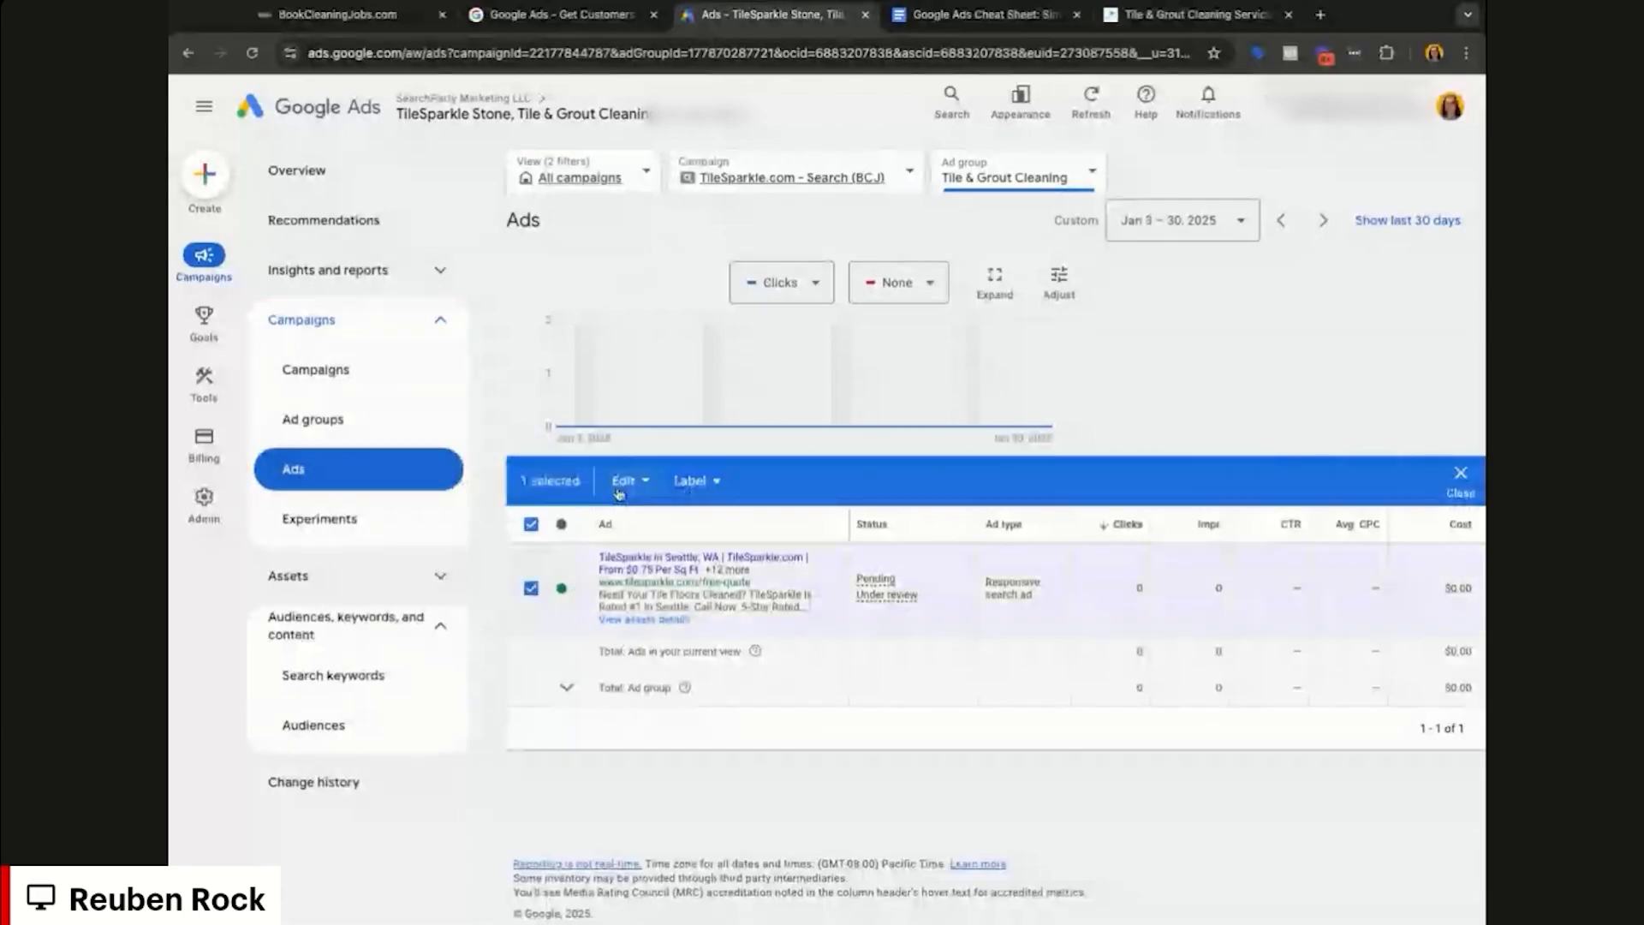
left_click(620, 485)
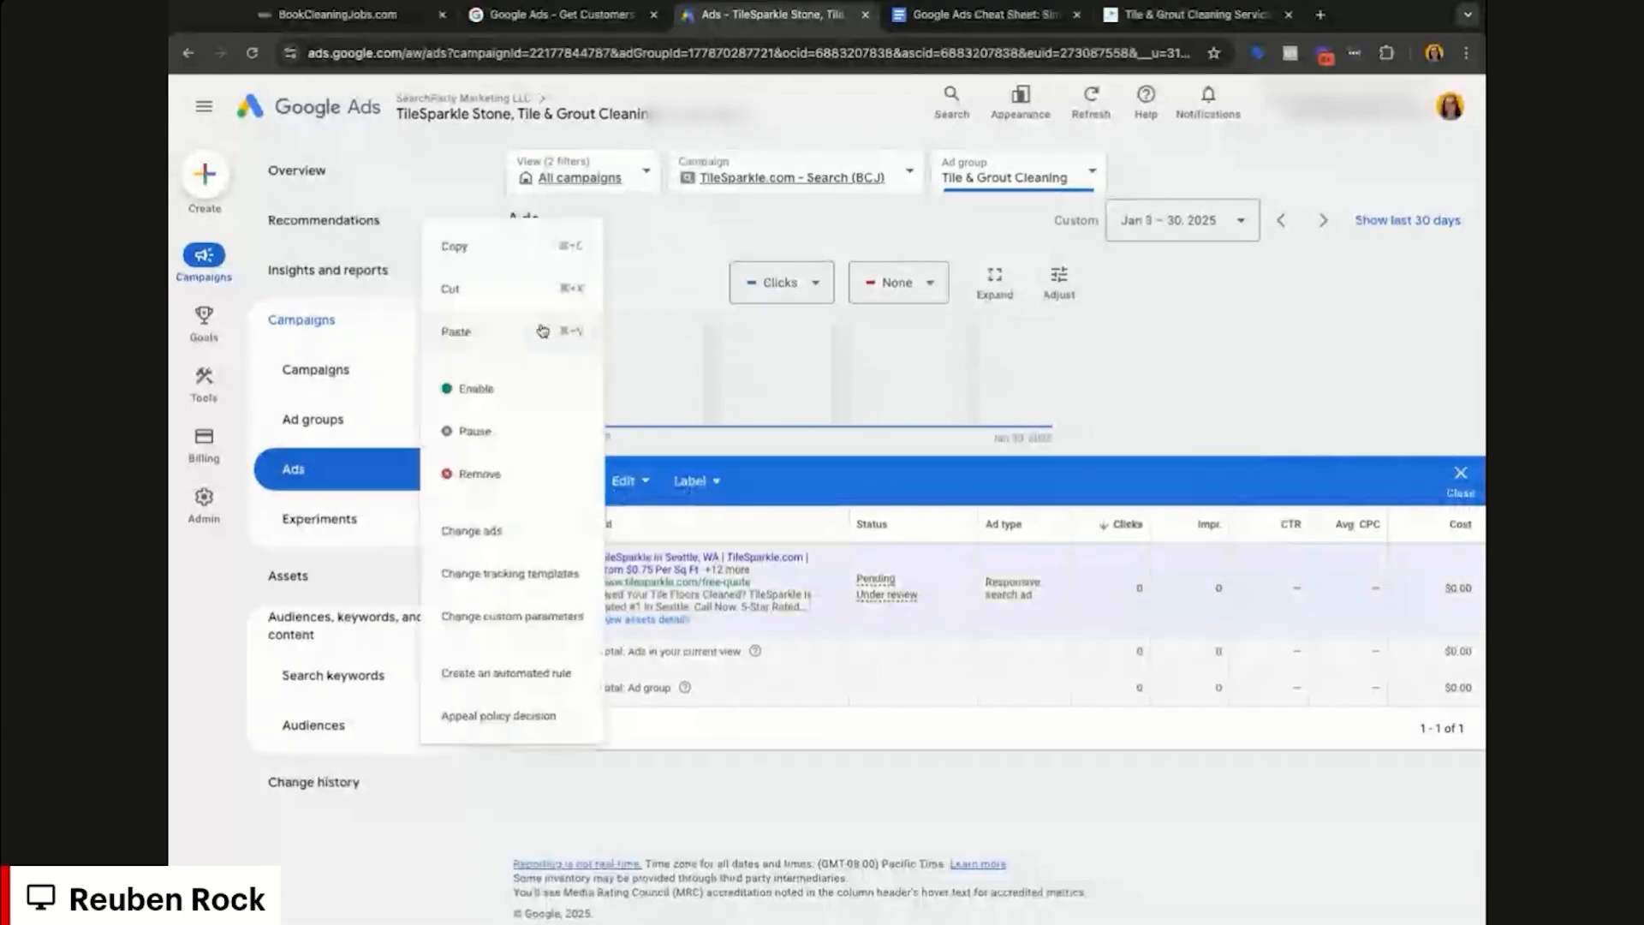
left_click(531, 588)
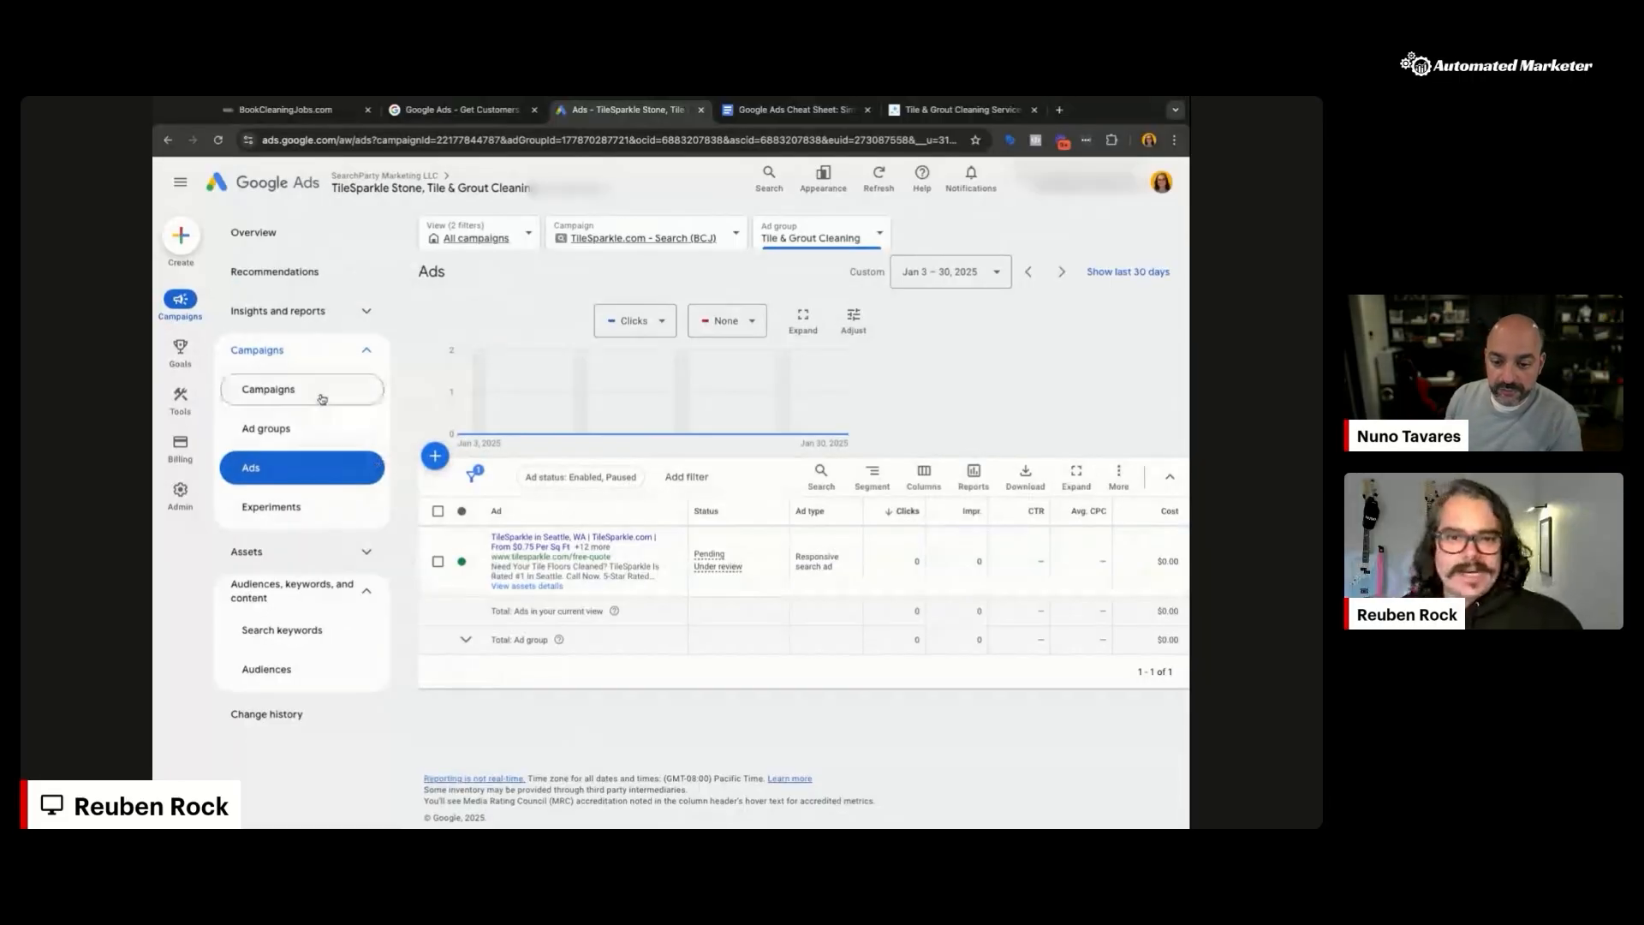
Step: Return to the campaigns overview, glance at the TileSparkle website, then go to Goals
left_click(323, 394)
scroll(869, 613, "right", 5)
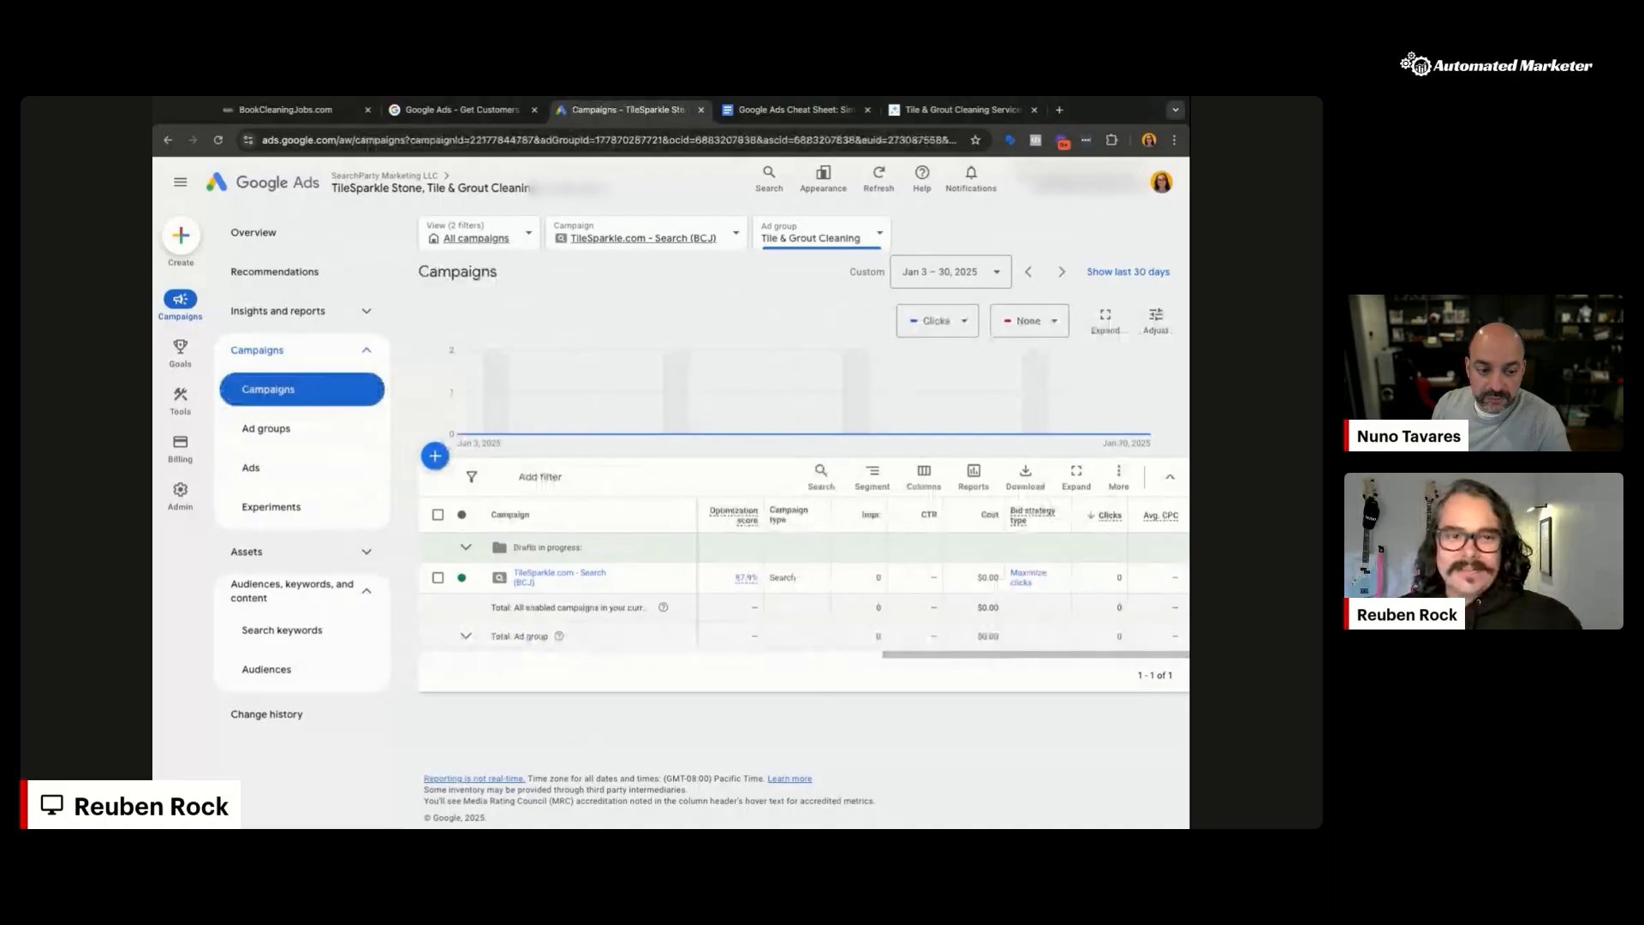
mouse_move(187, 362)
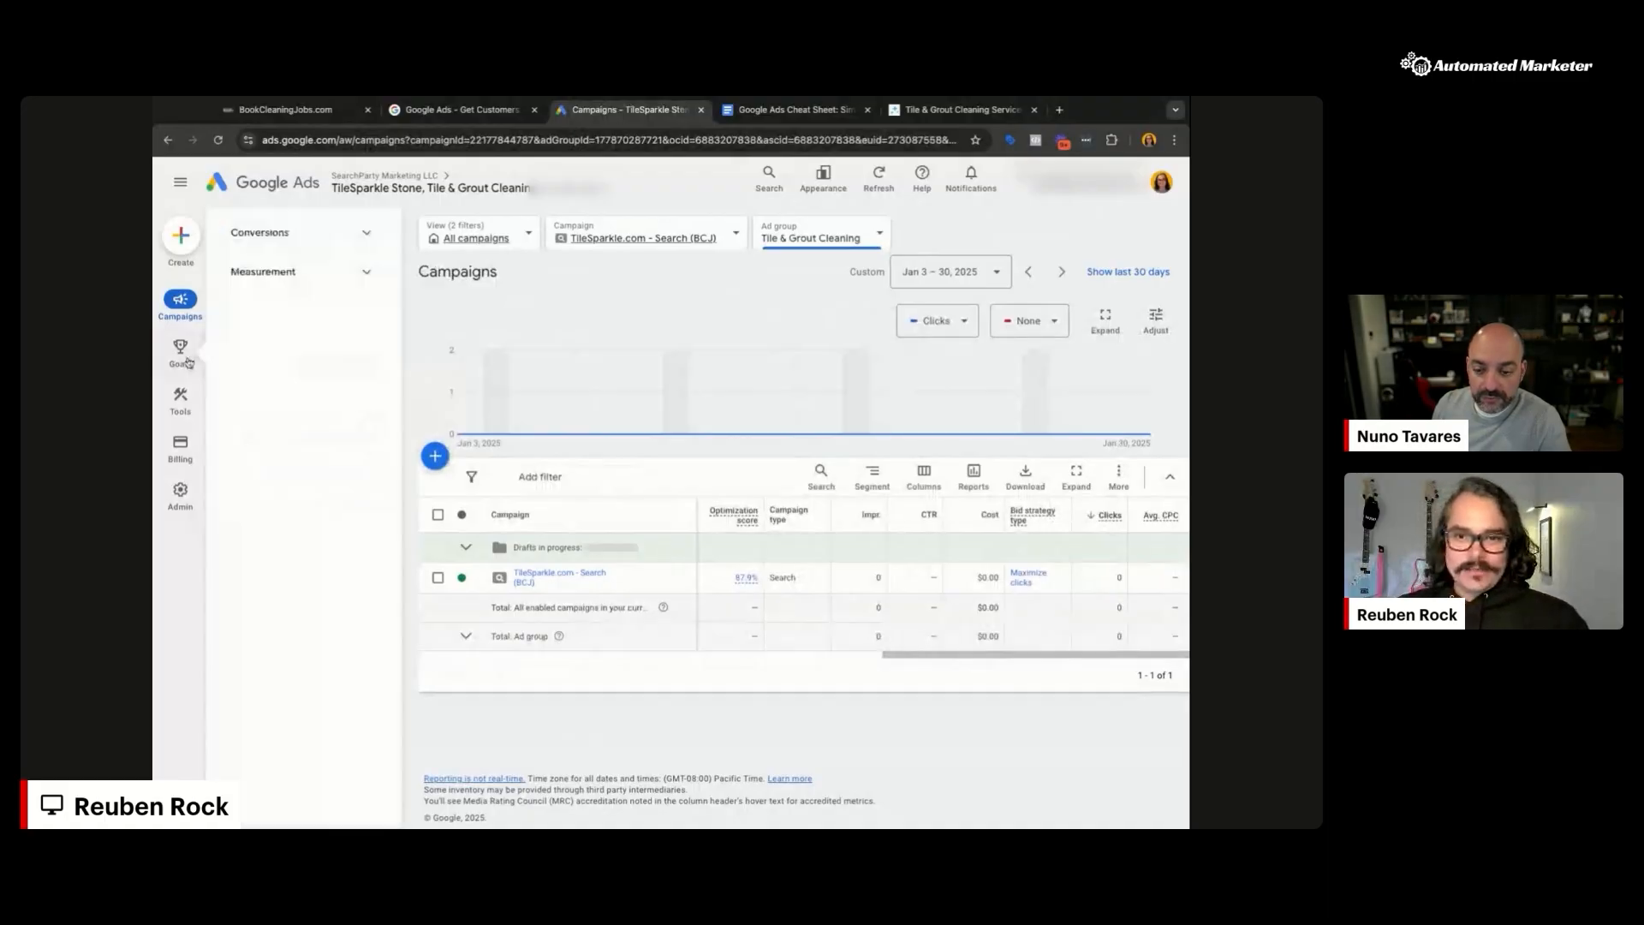
left_click(922, 113)
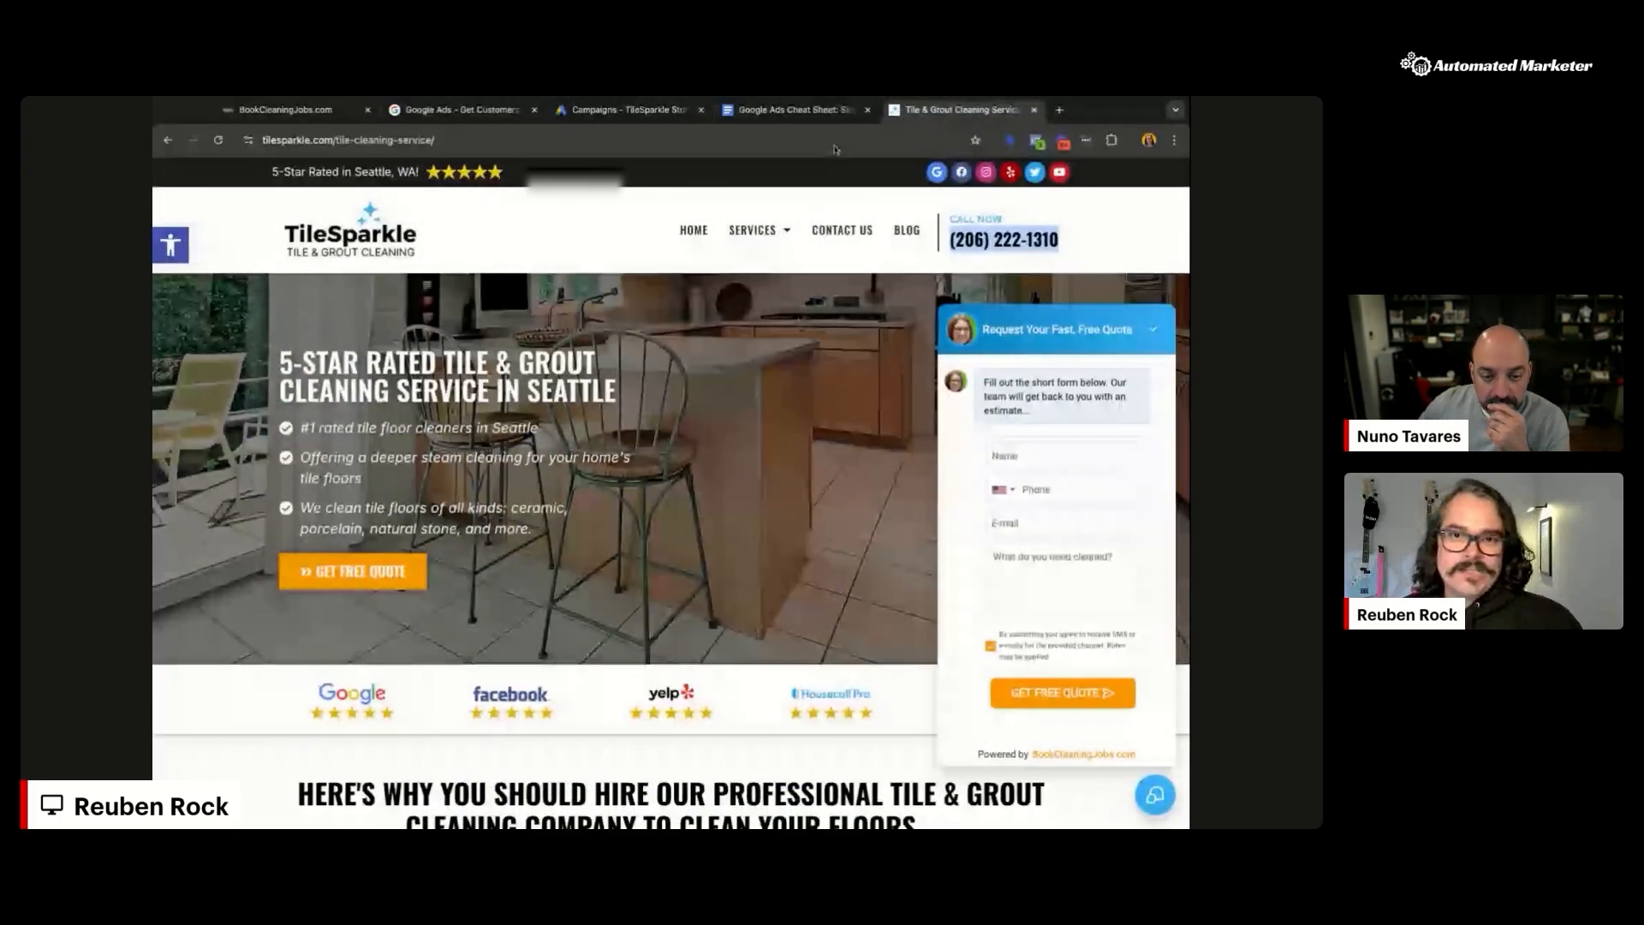
left_click(624, 109)
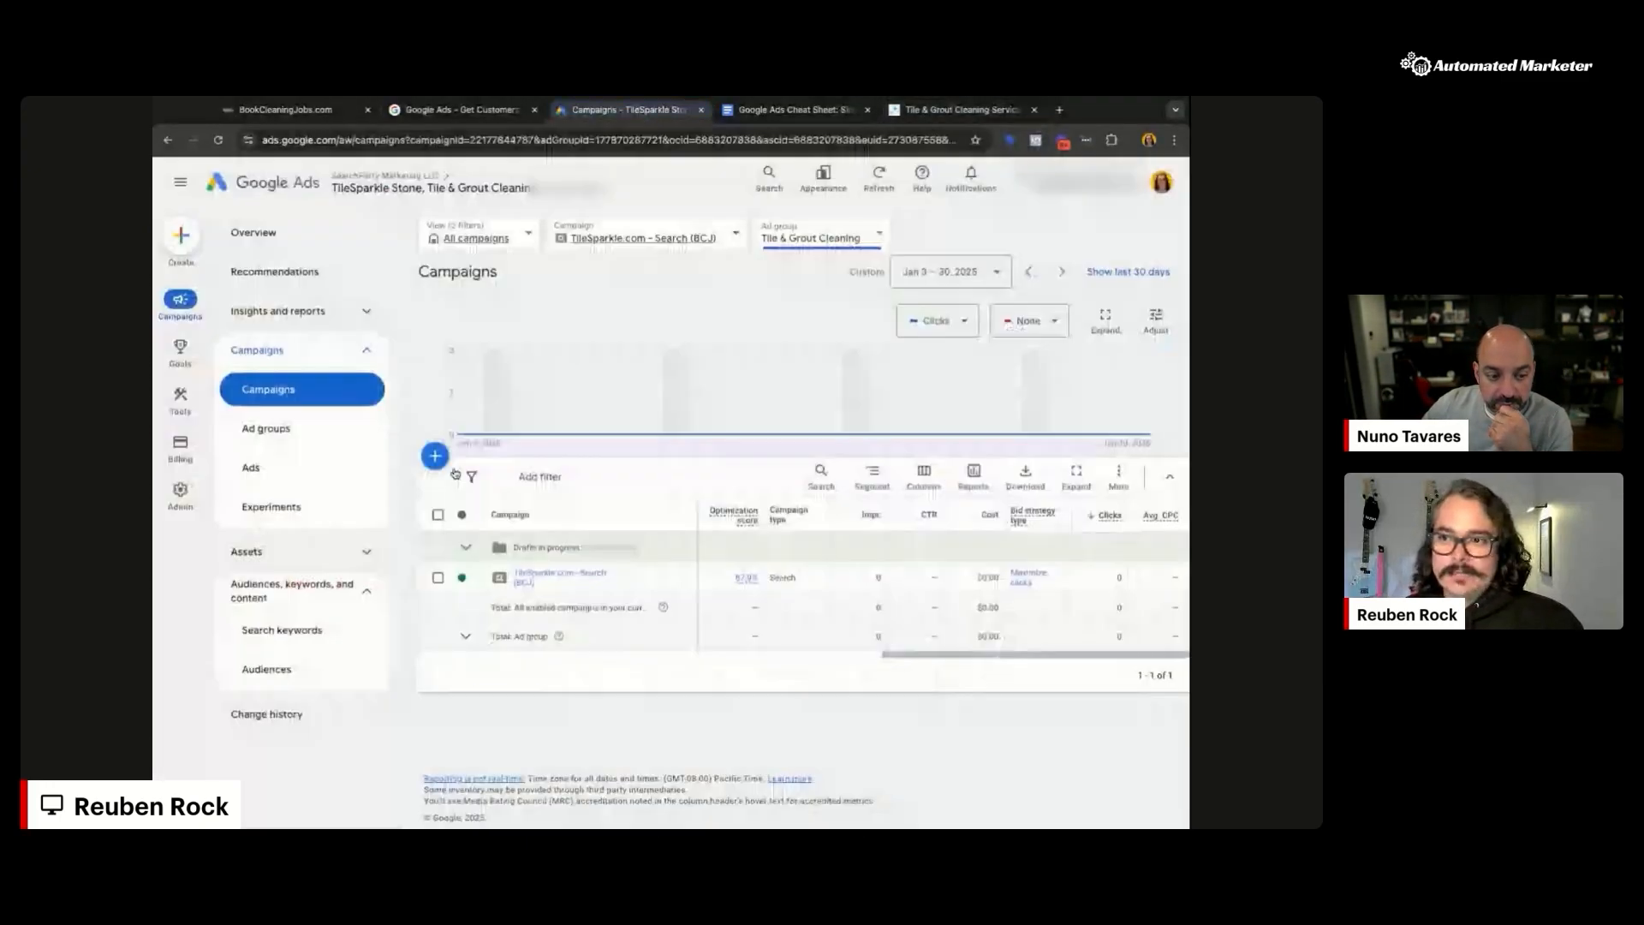
left_click(179, 348)
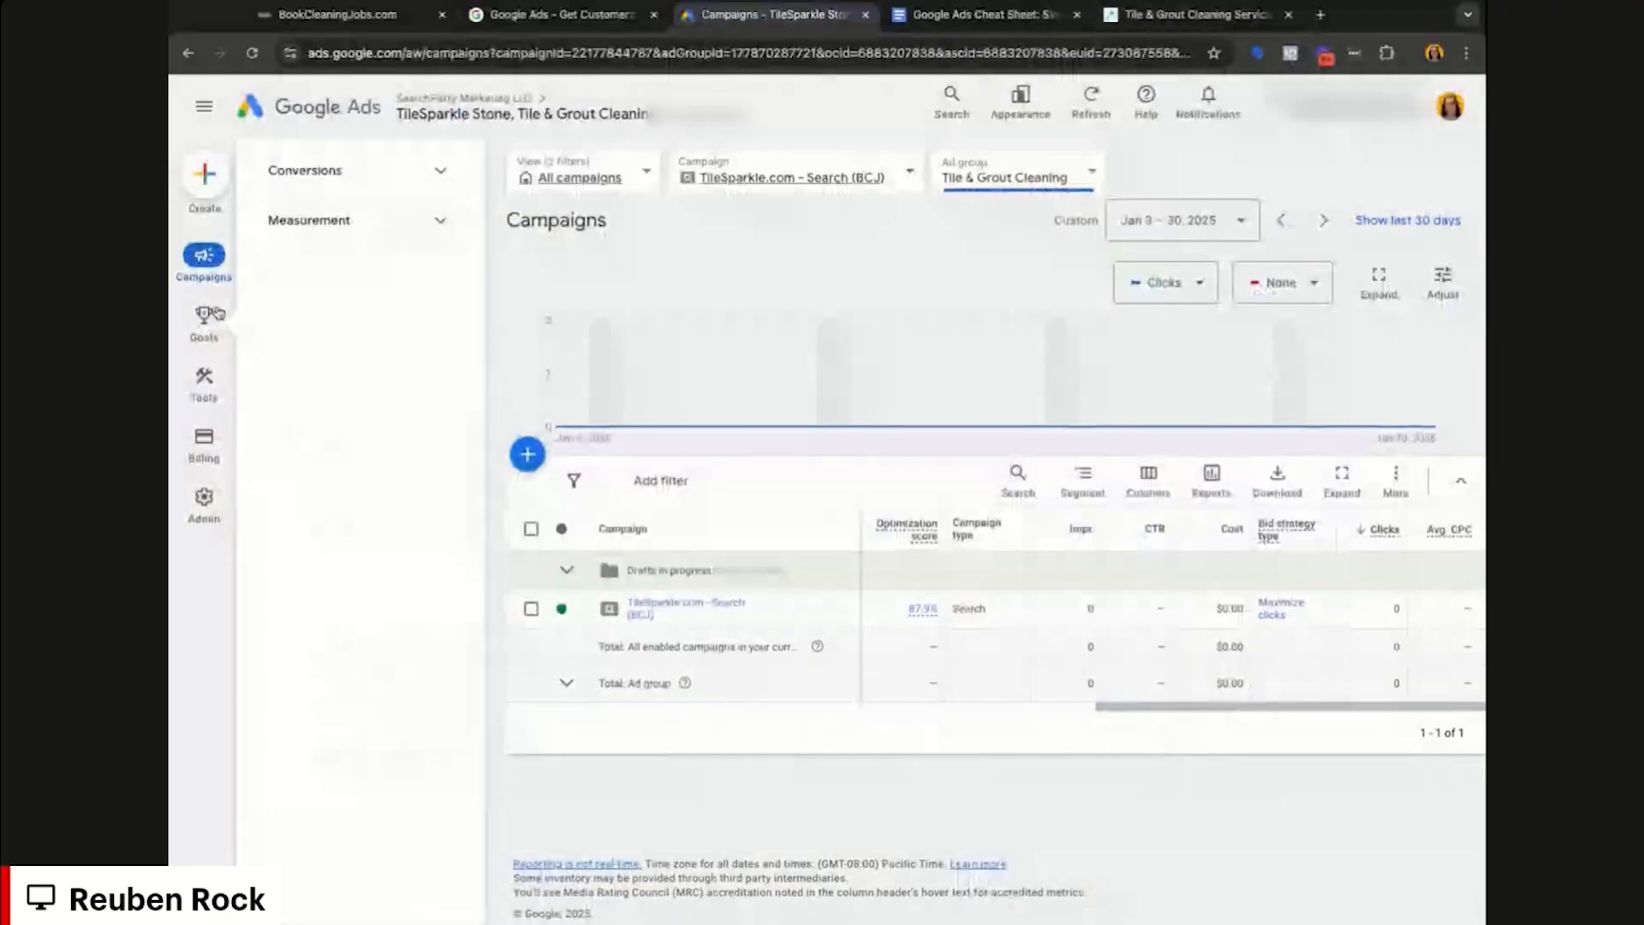
Step: Open Calls from ads from the Phone call lead table in the Conversions summary
left_click(343, 171)
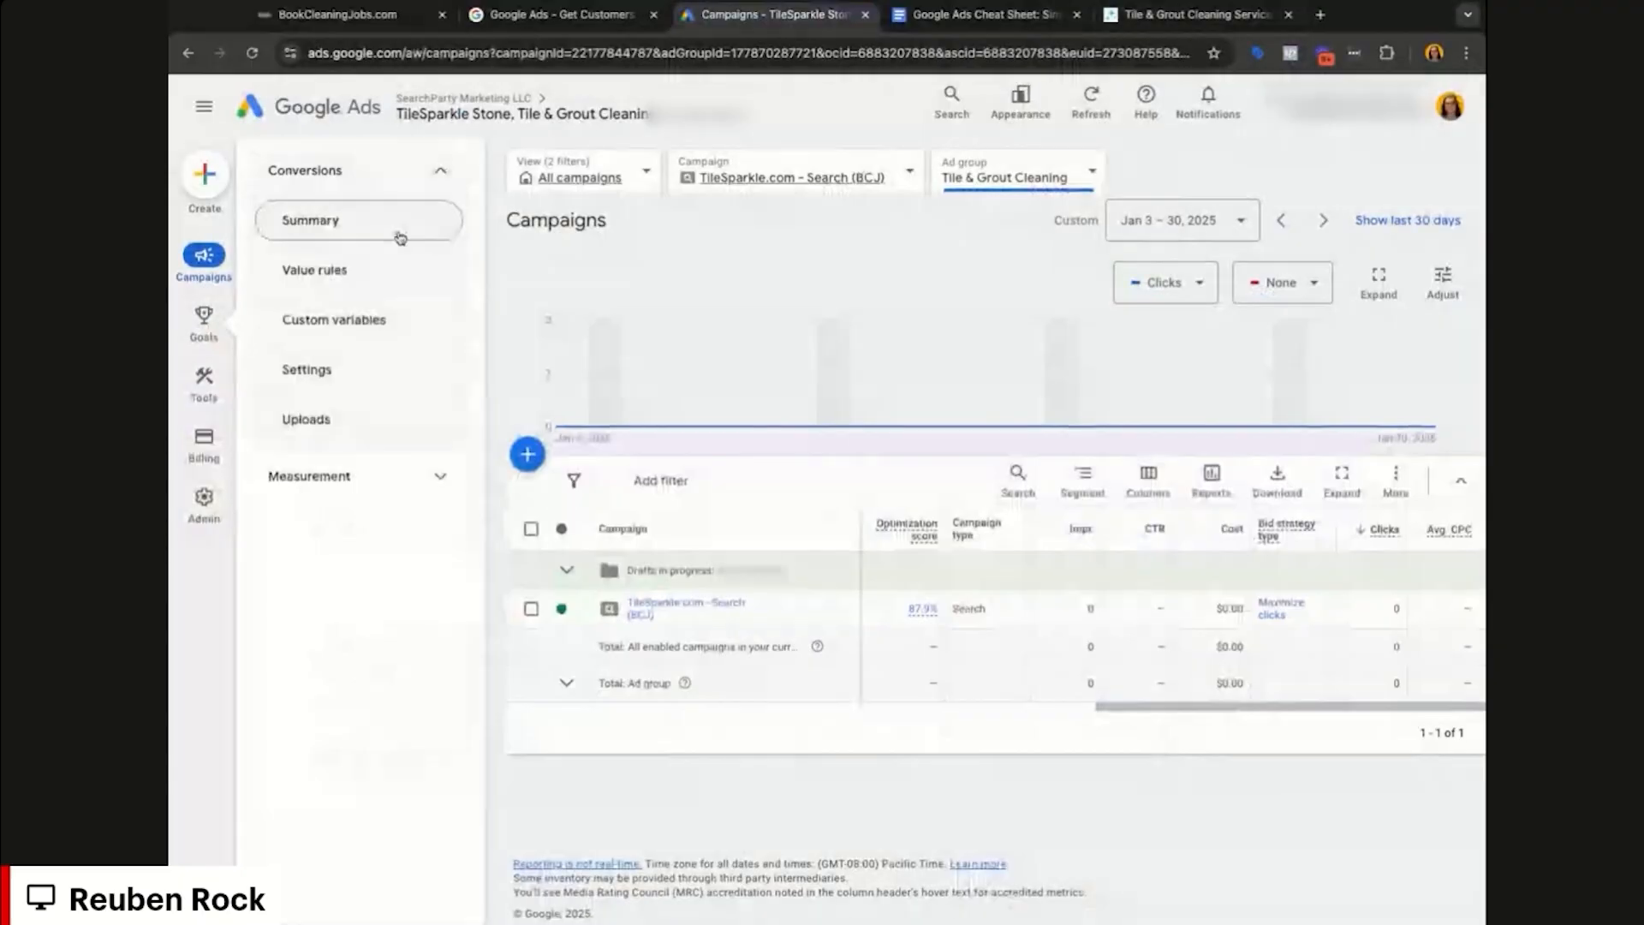
left_click(400, 238)
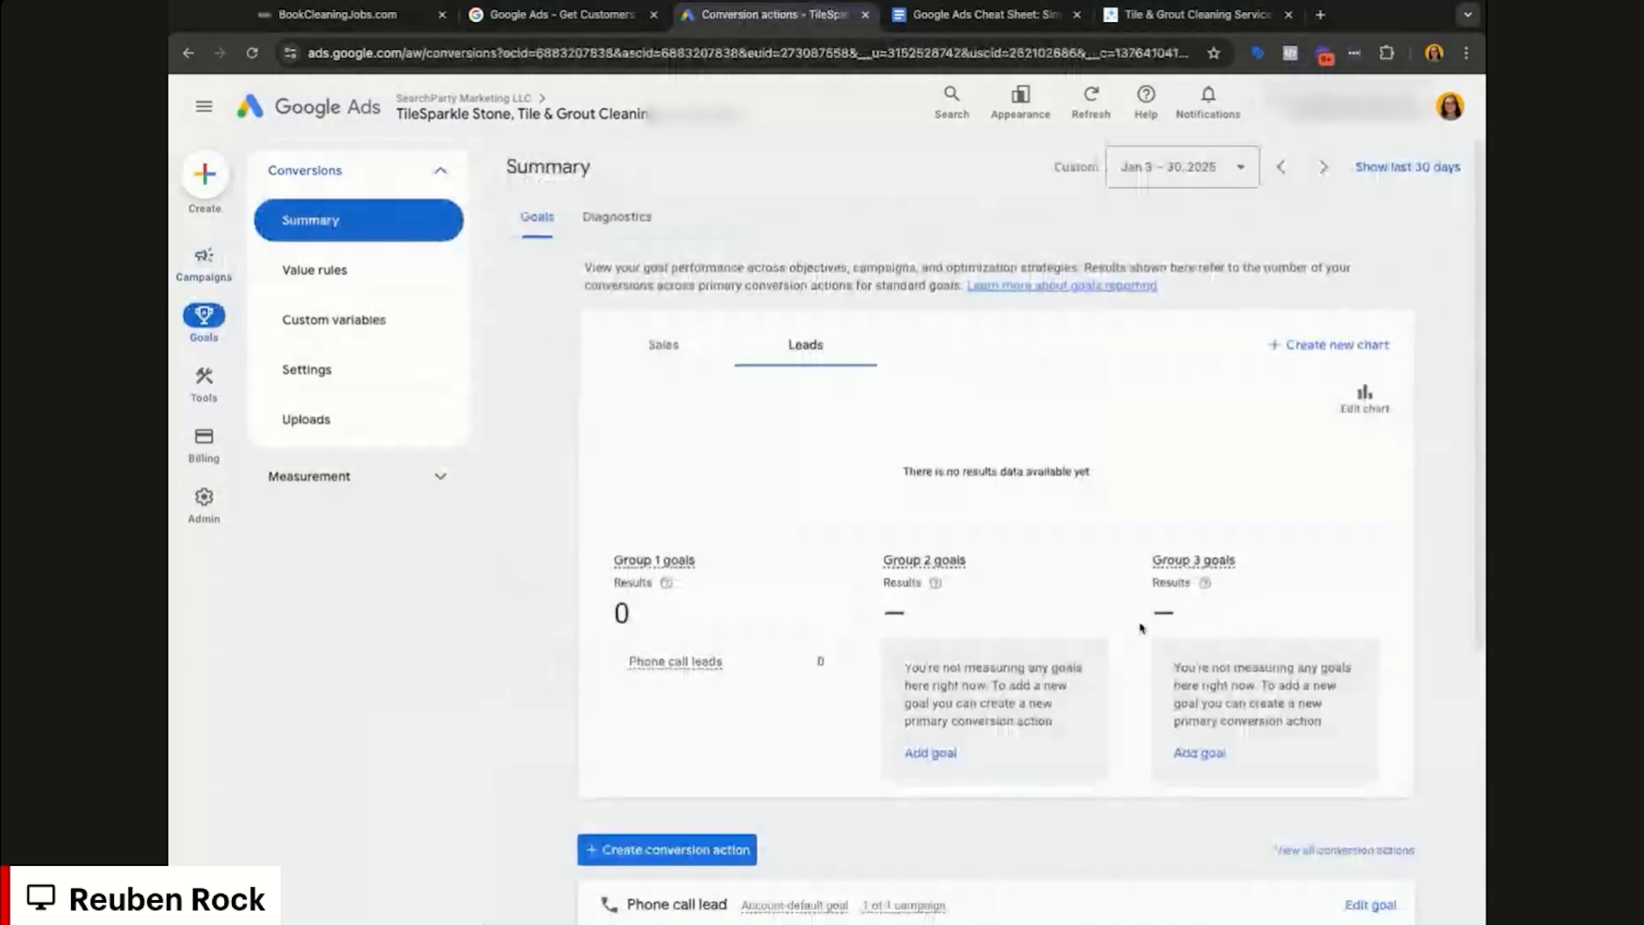
scroll(1141, 629, "down", 5)
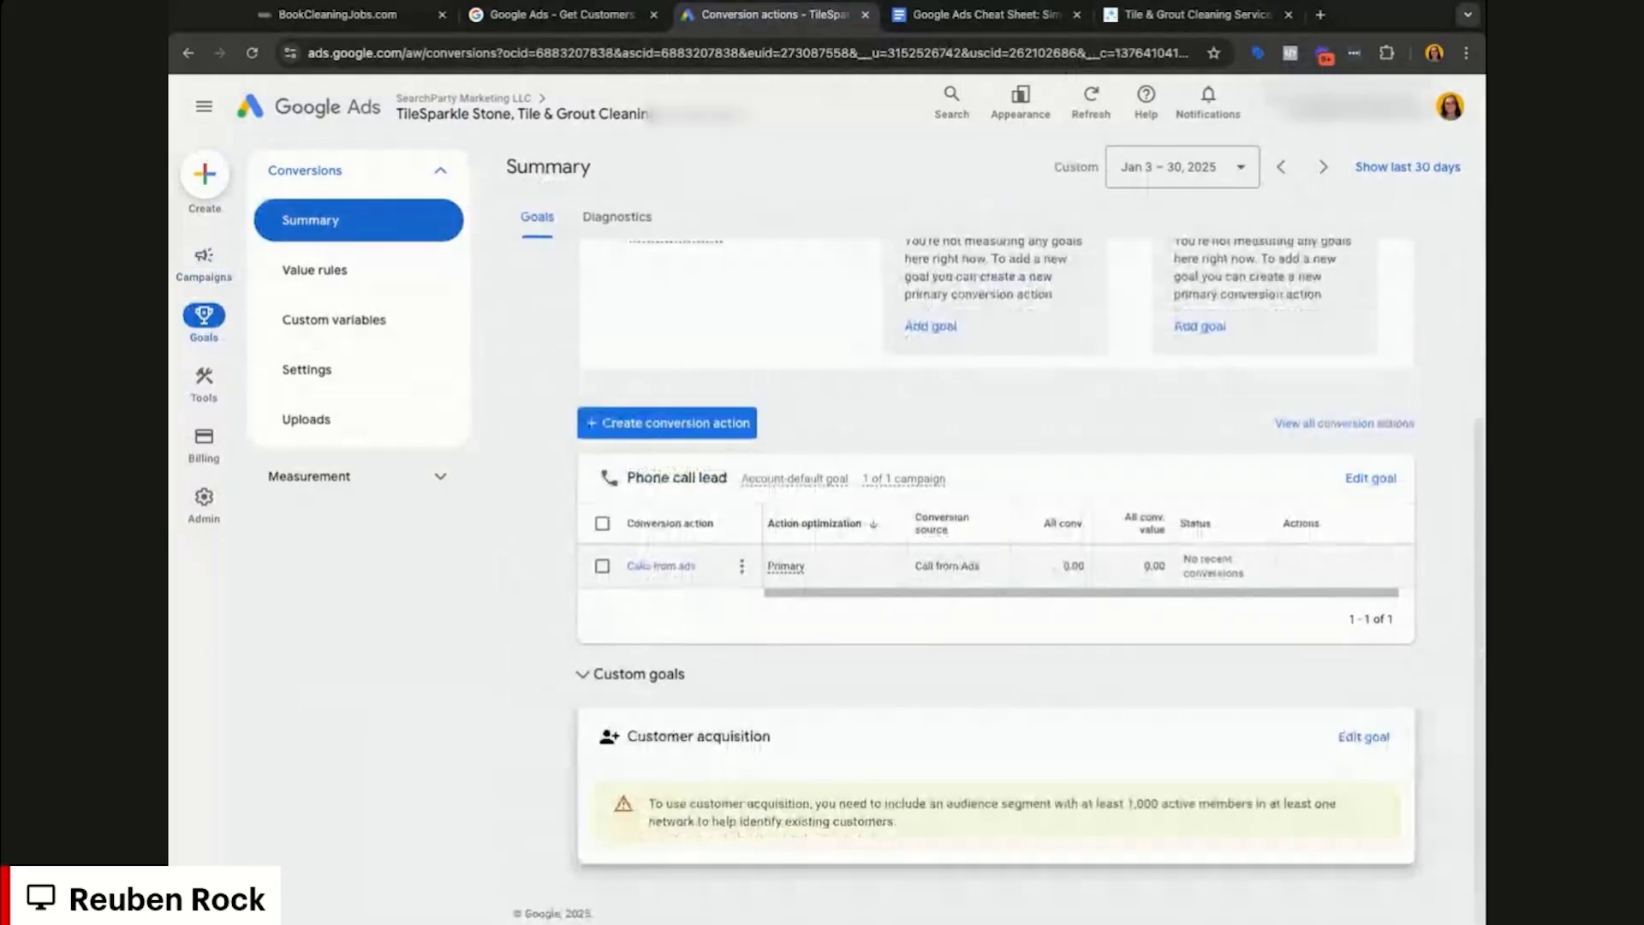
left_click(661, 566)
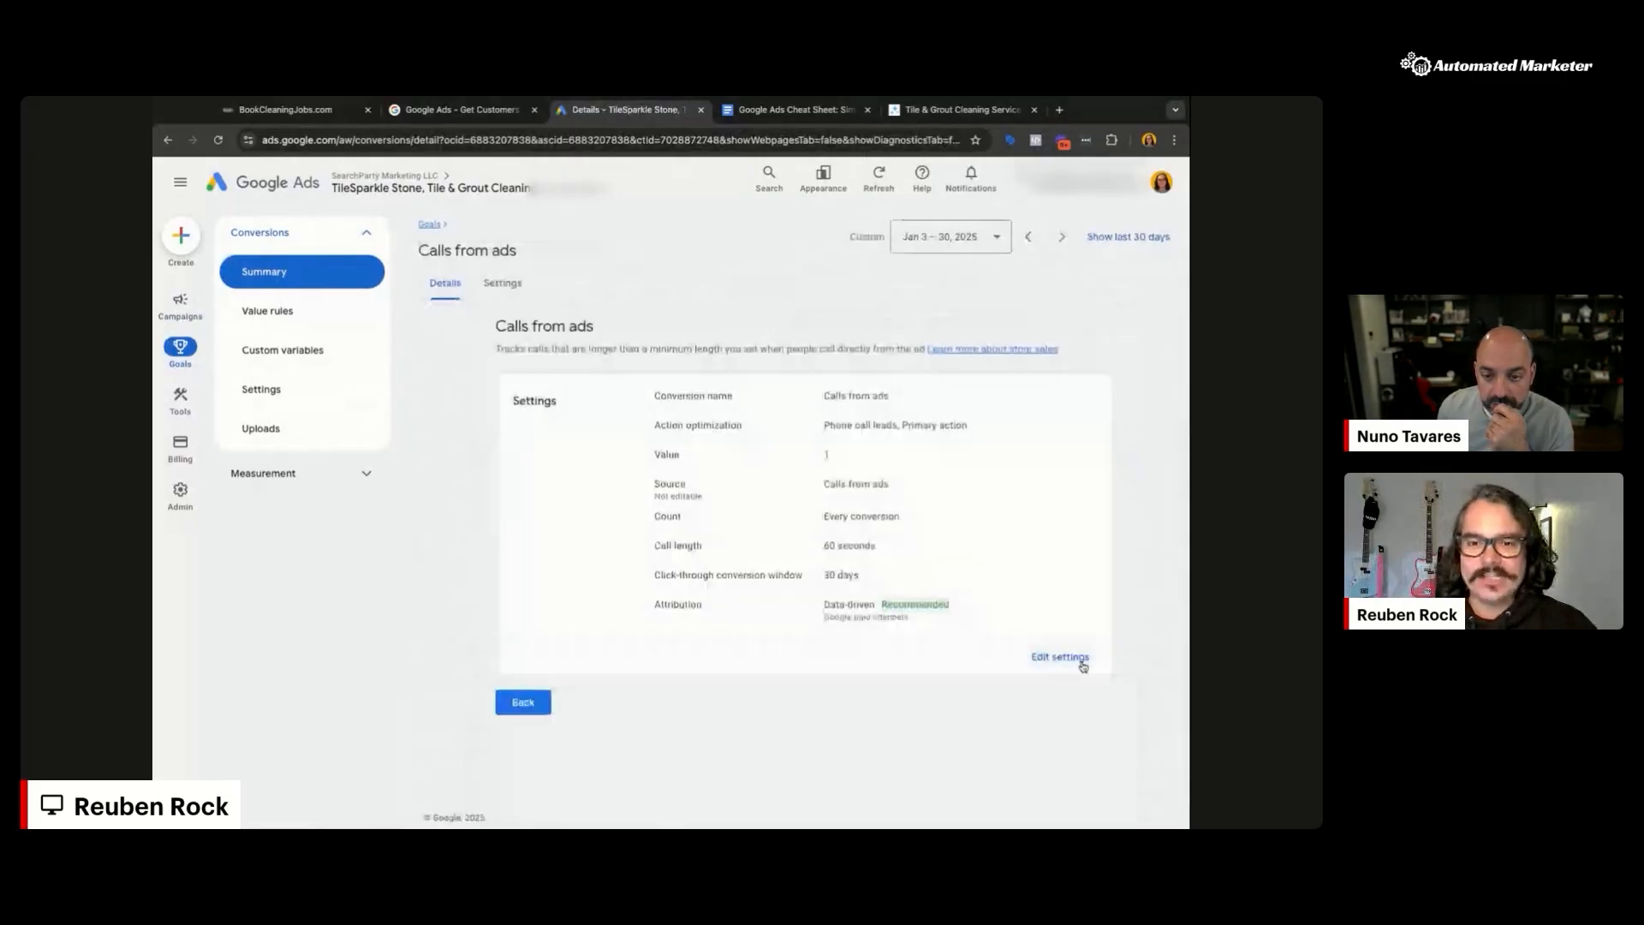
Step: Try a 120-second call length for Calls from ads, then restore 60 and cancel the edit
left_click(1083, 666)
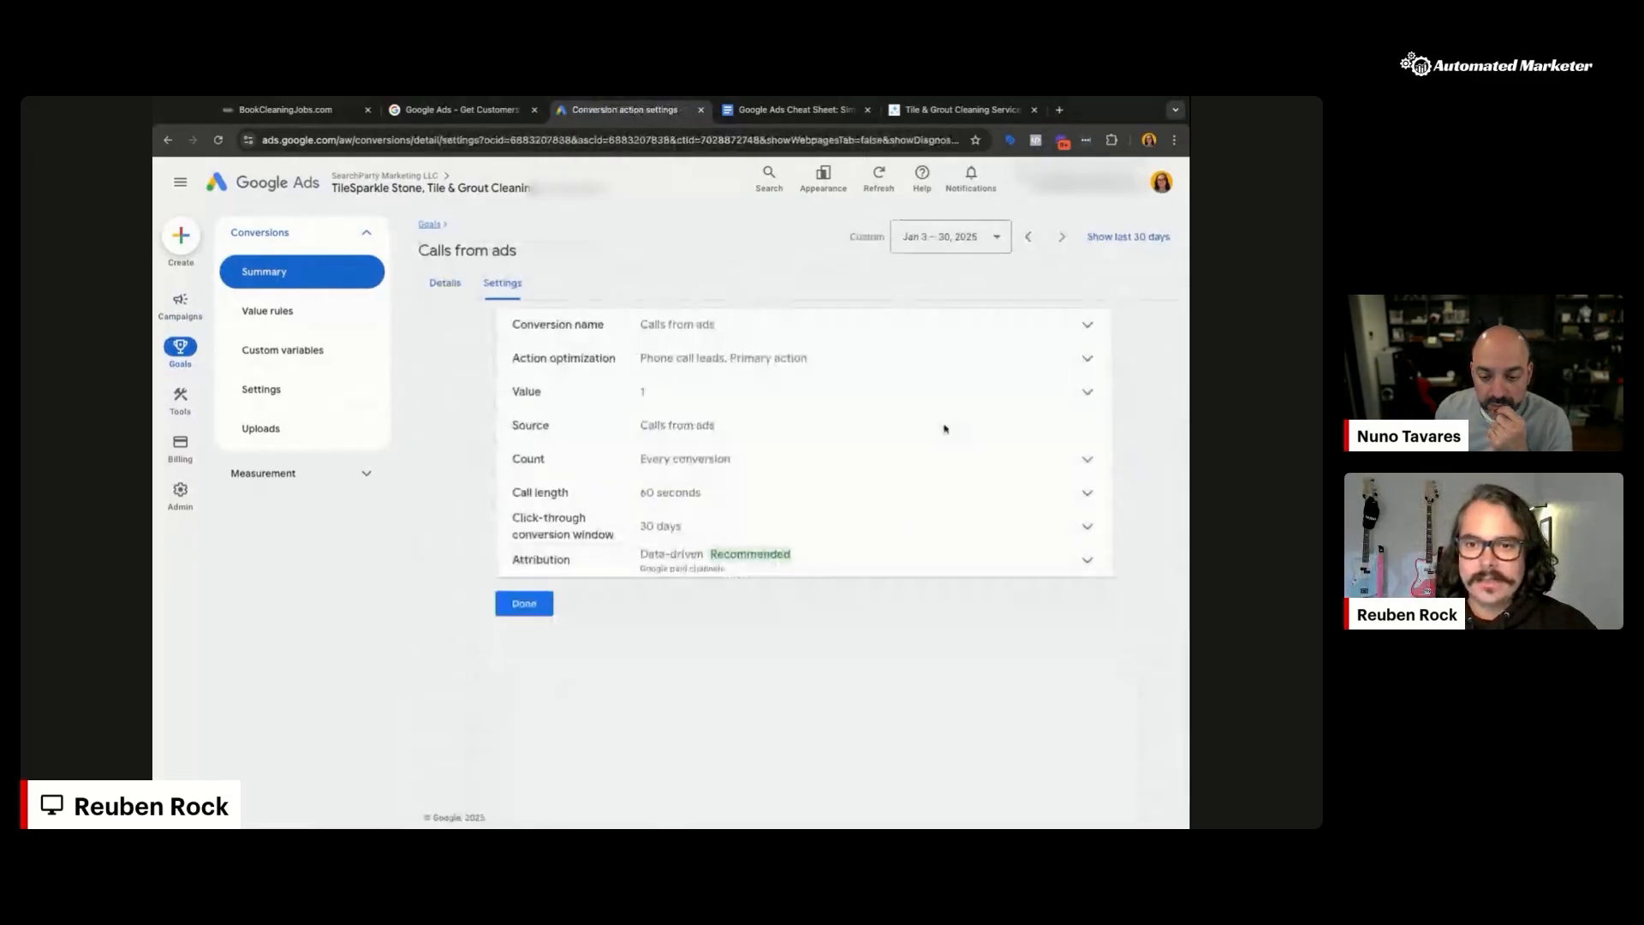
left_click(918, 498)
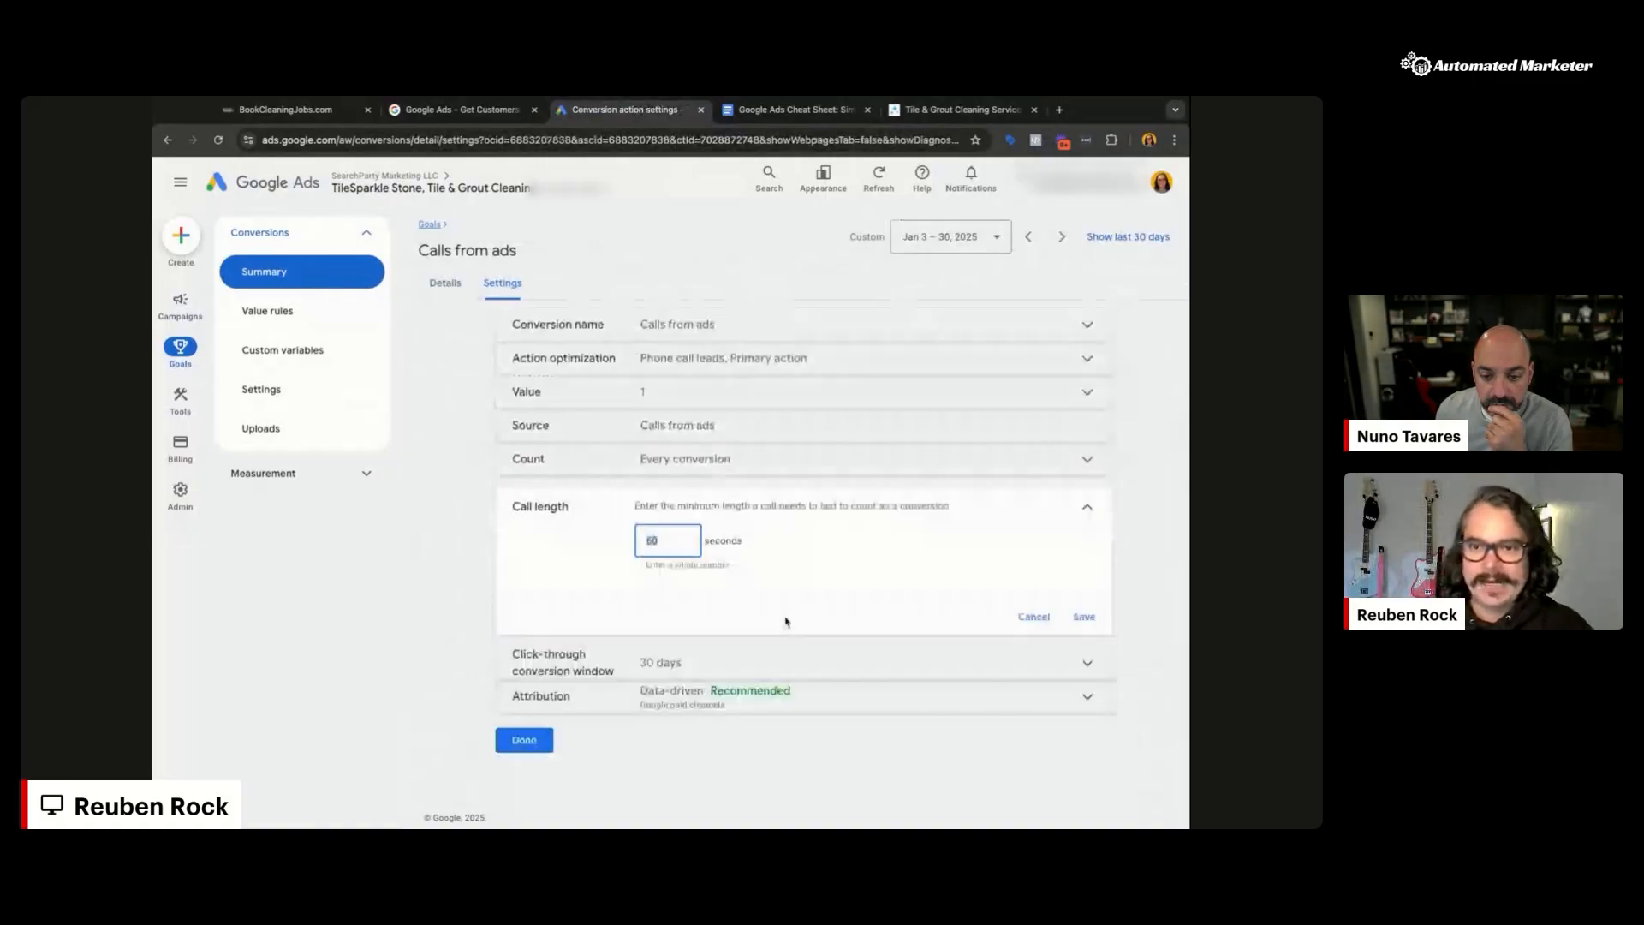
key("BackSpace")
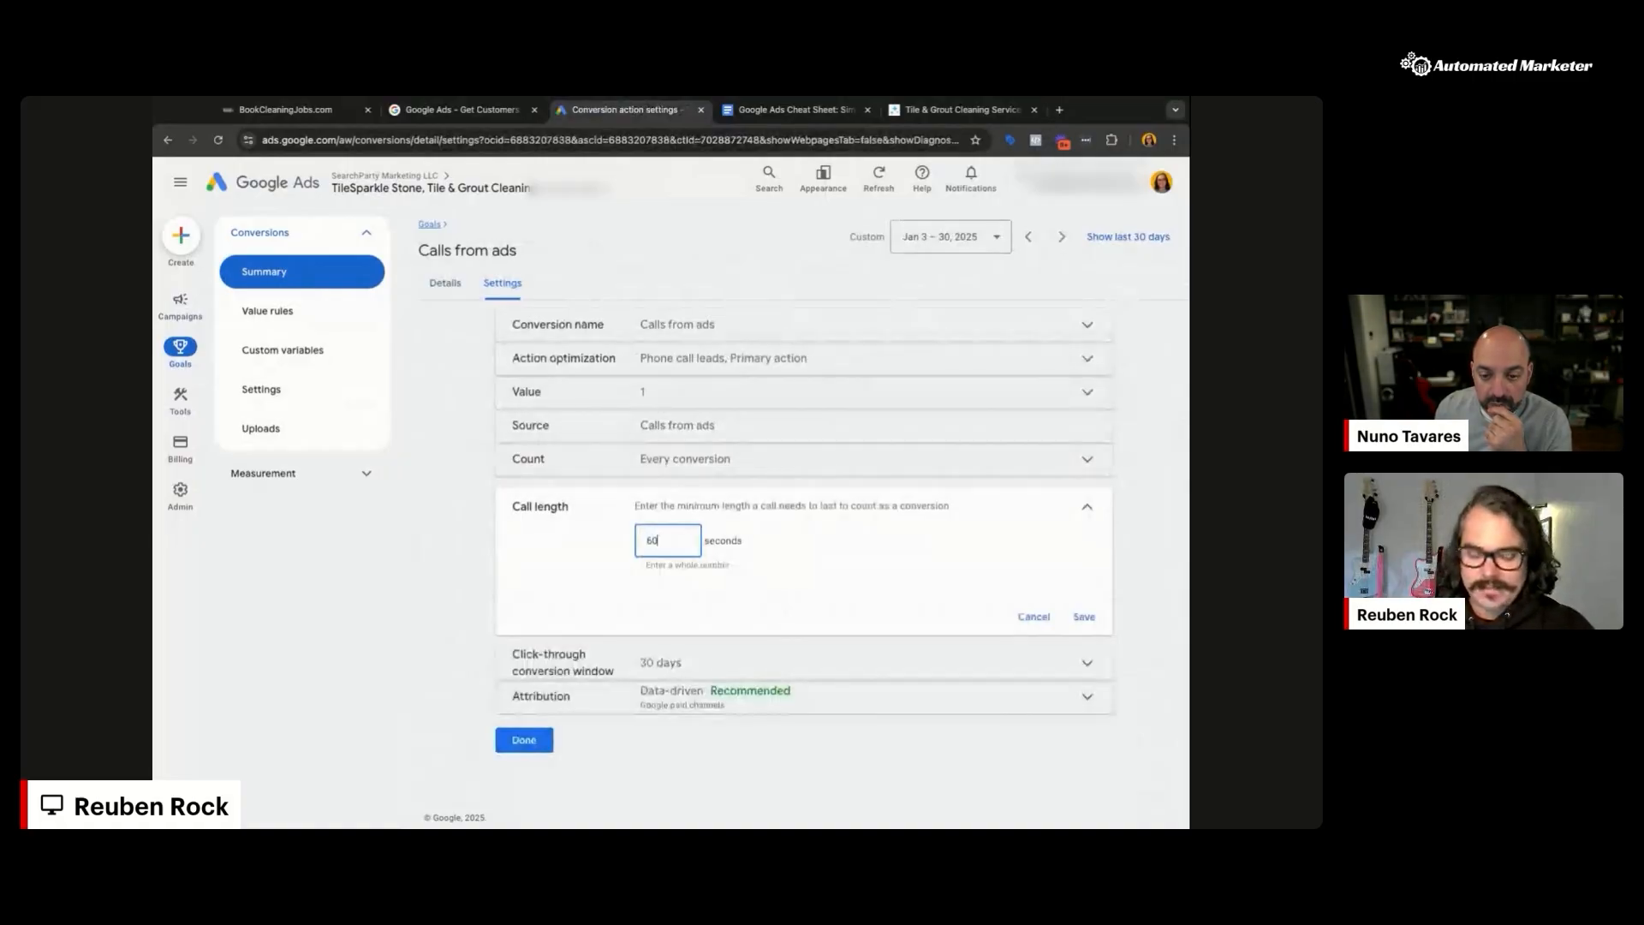
type("120")
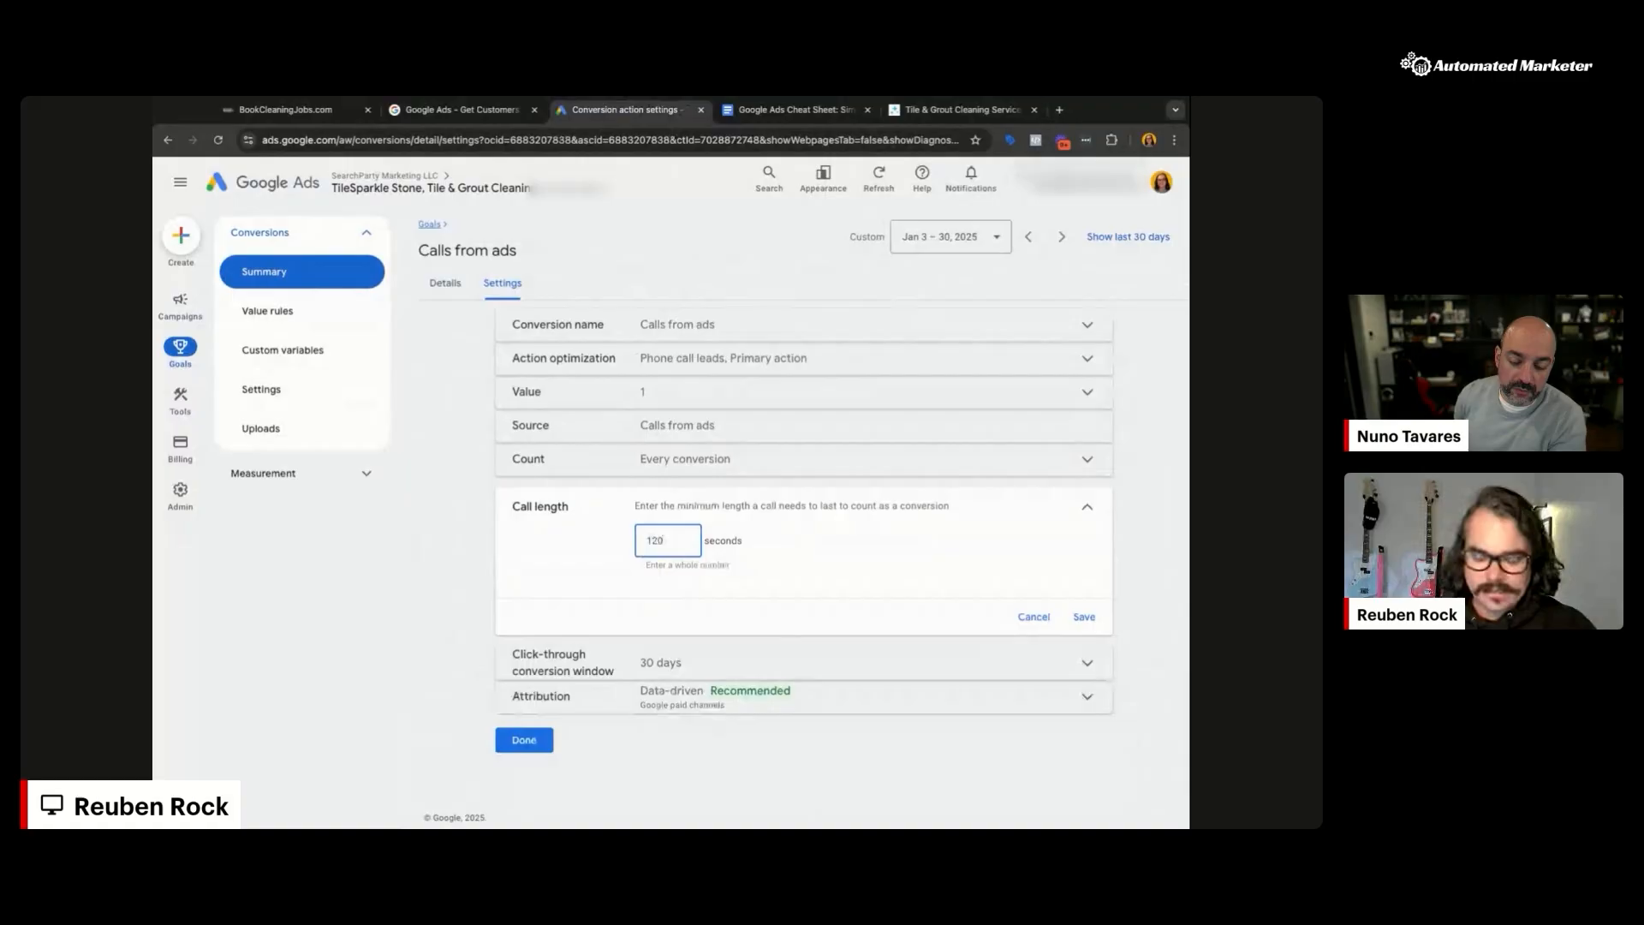
key("BackSpace")
key("BackSpace")
key("BackSpace")
type("60")
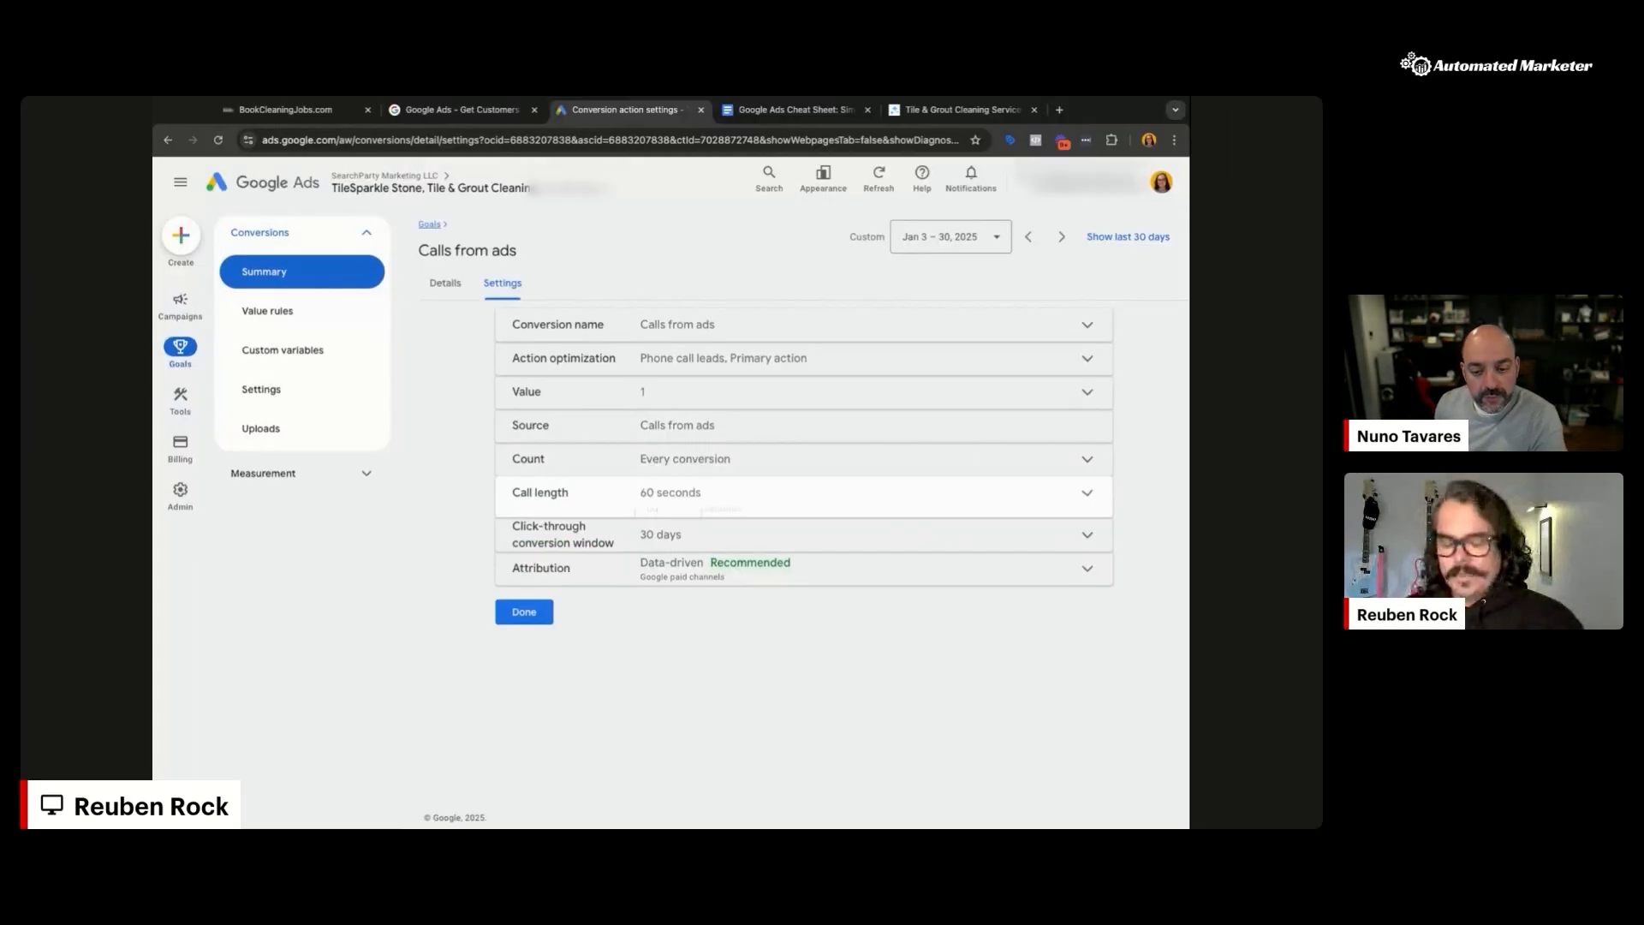
left_click(699, 492)
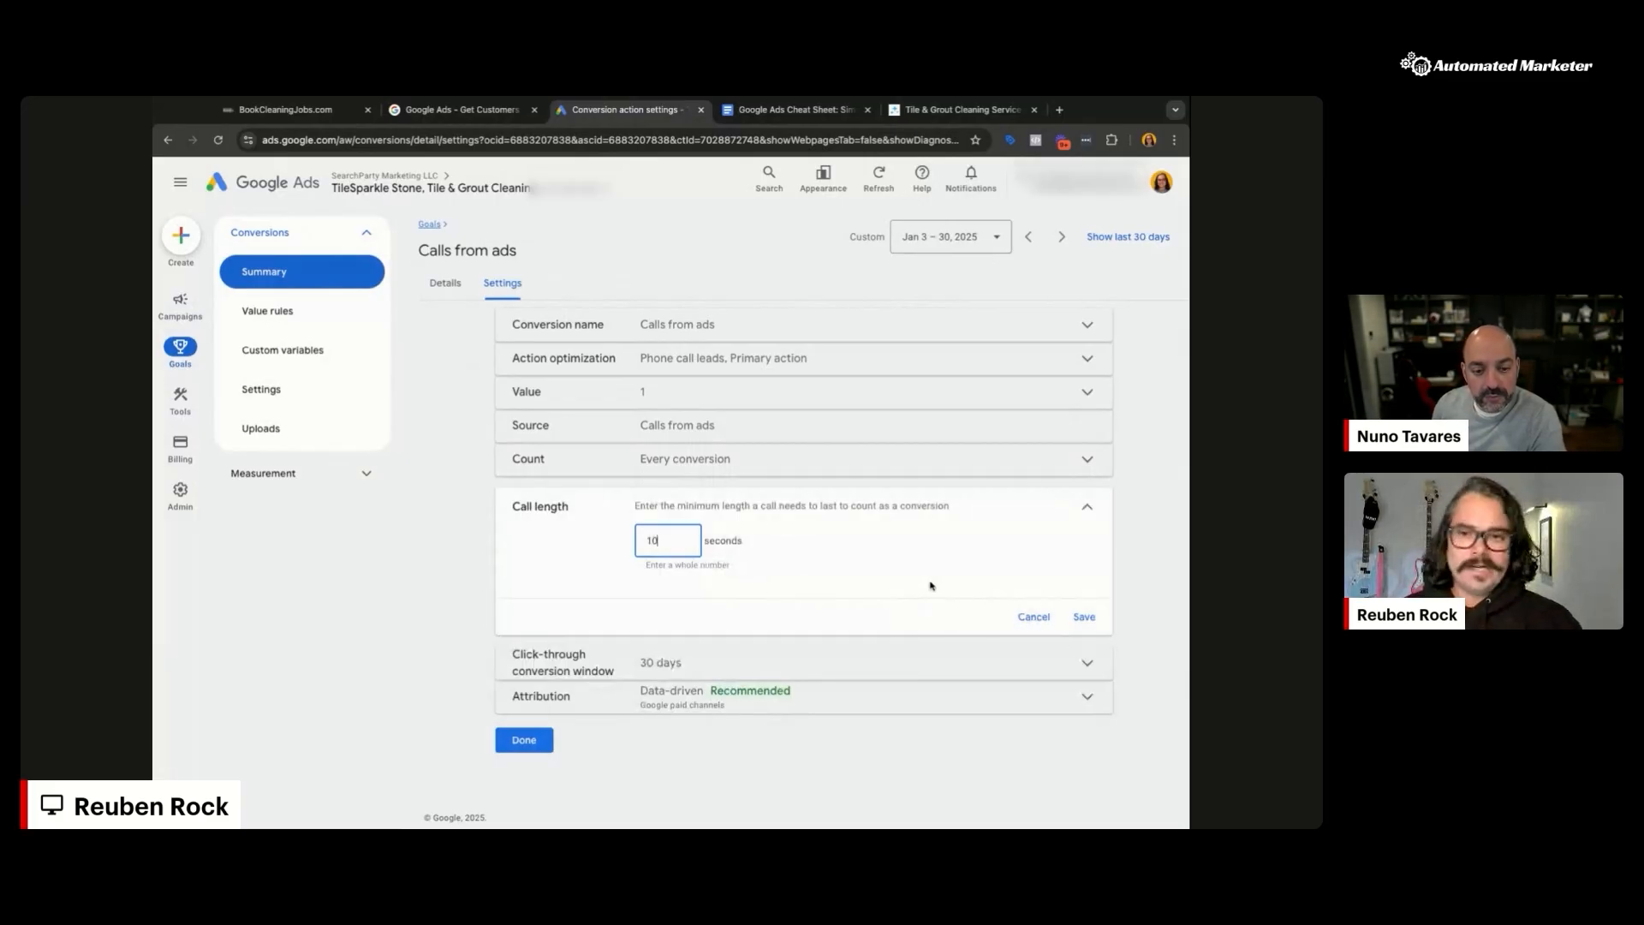
left_click(1032, 618)
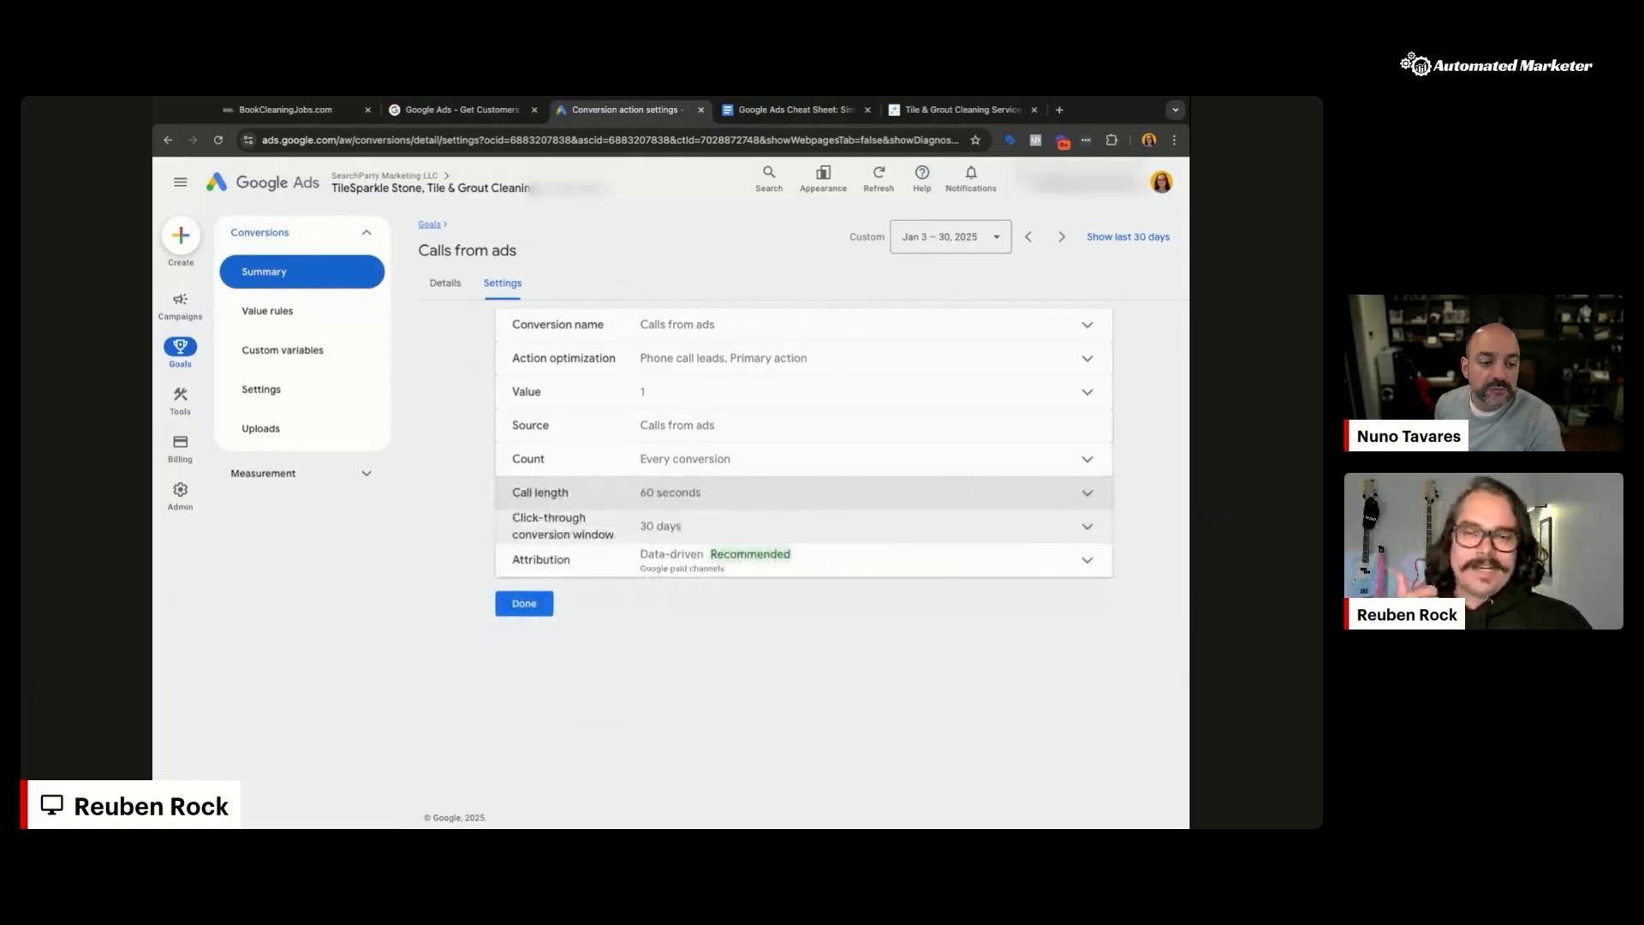
left_click(803, 526)
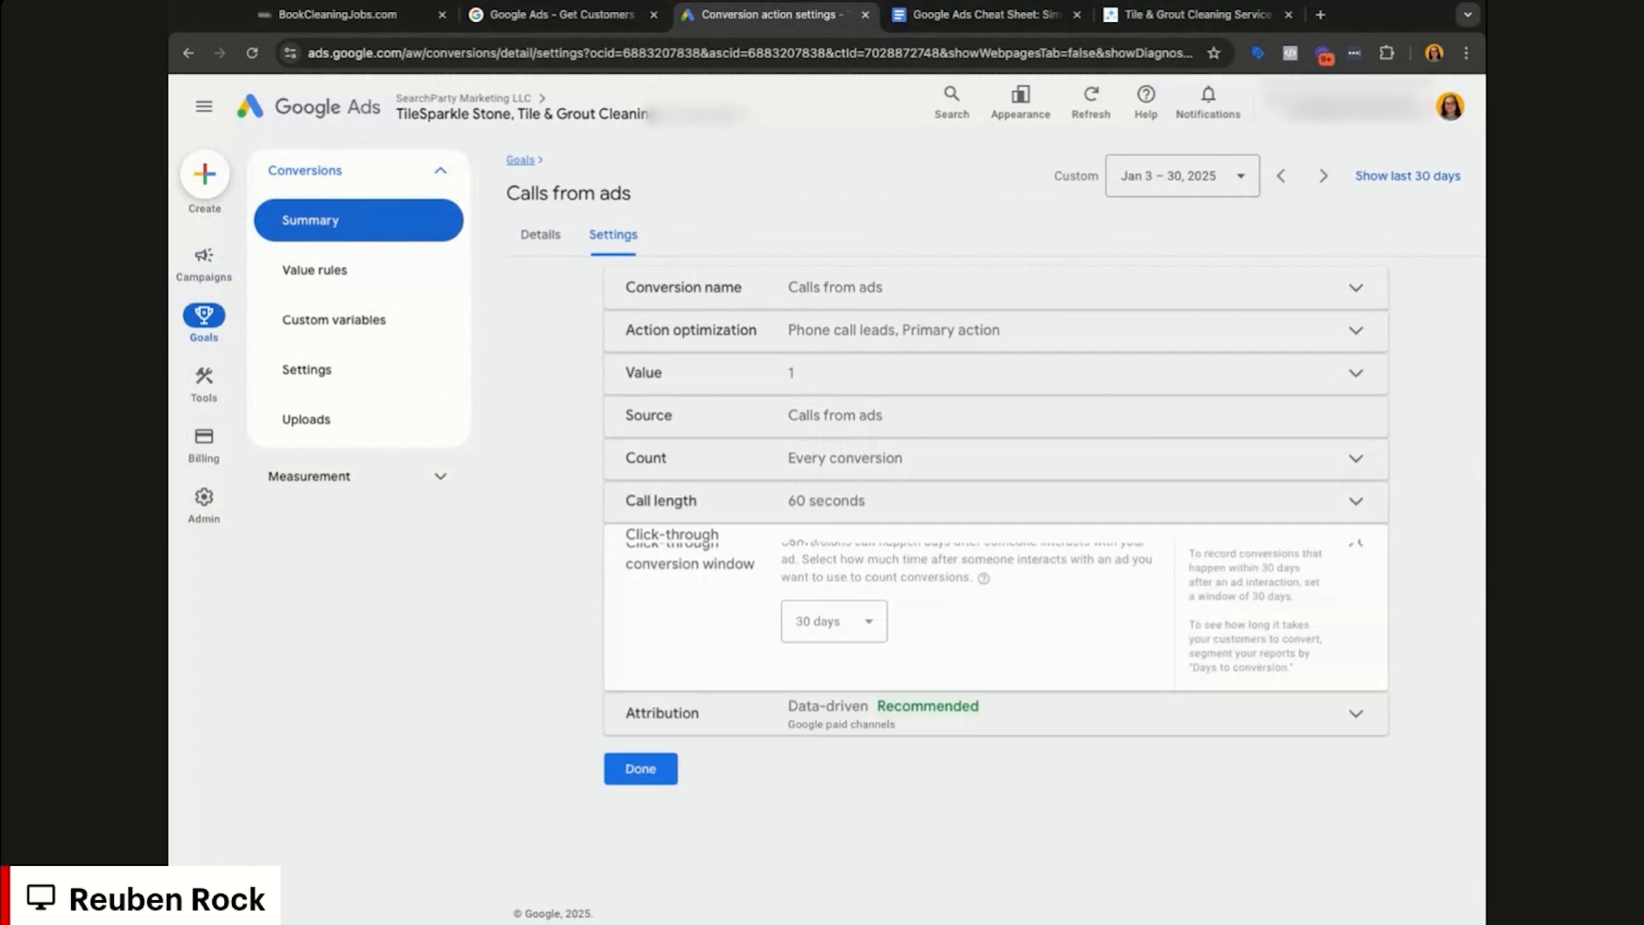
Step: Keep the 30-day click-through window and Data-driven attribution, and finish editing Calls from ads
left_click(855, 642)
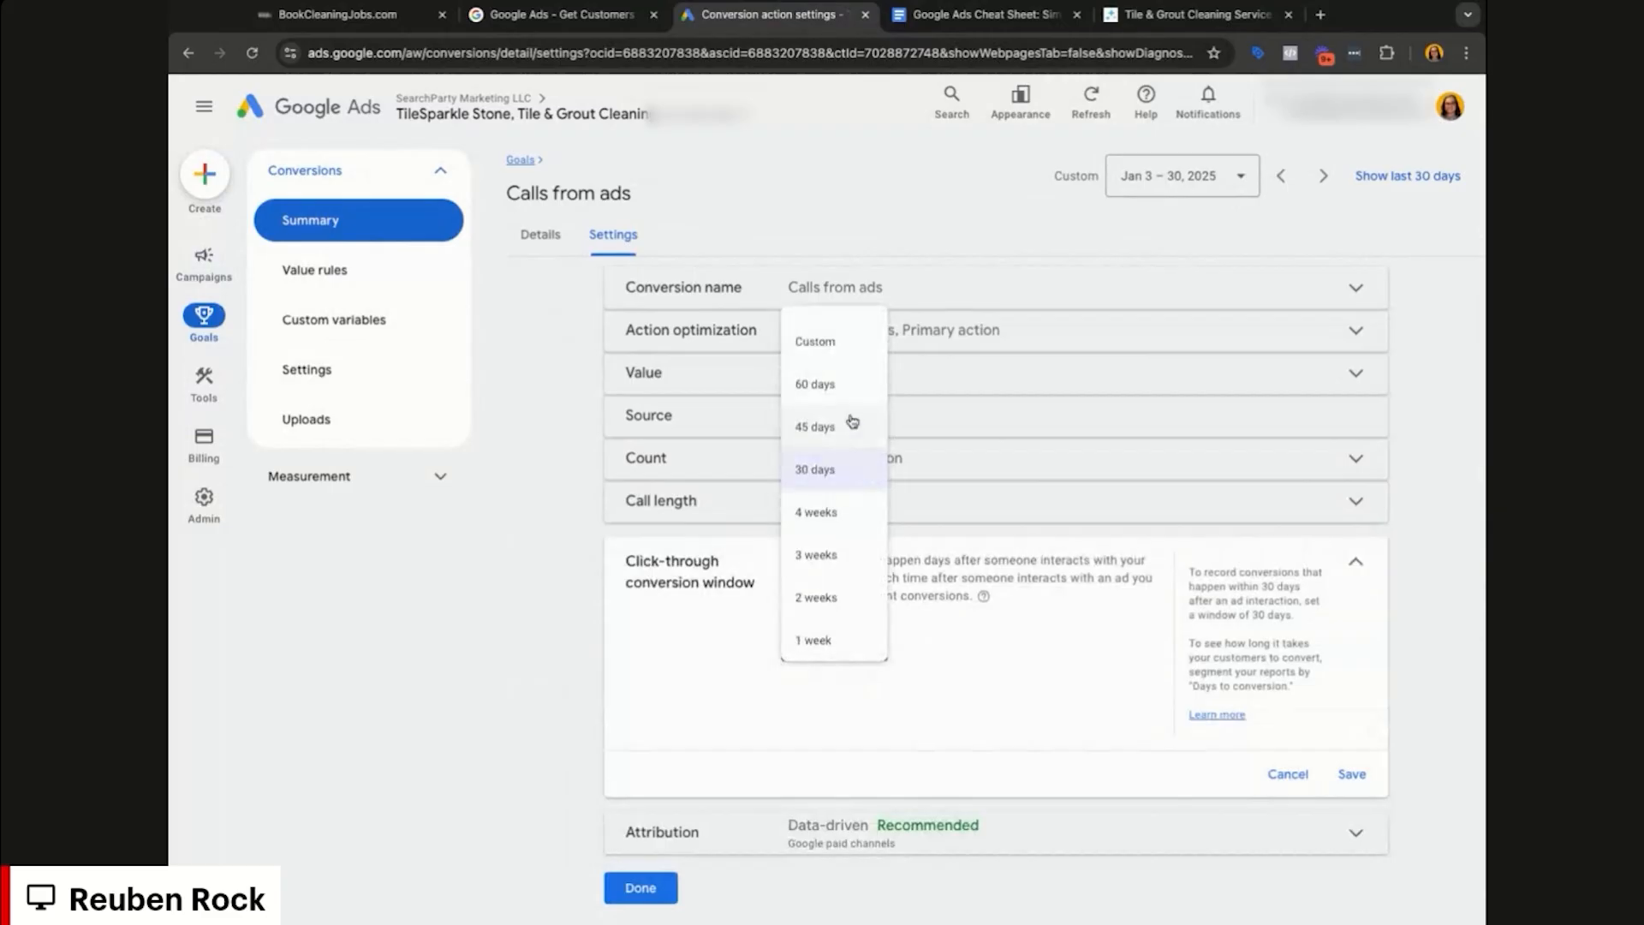
left_click(814, 469)
left_click(1288, 774)
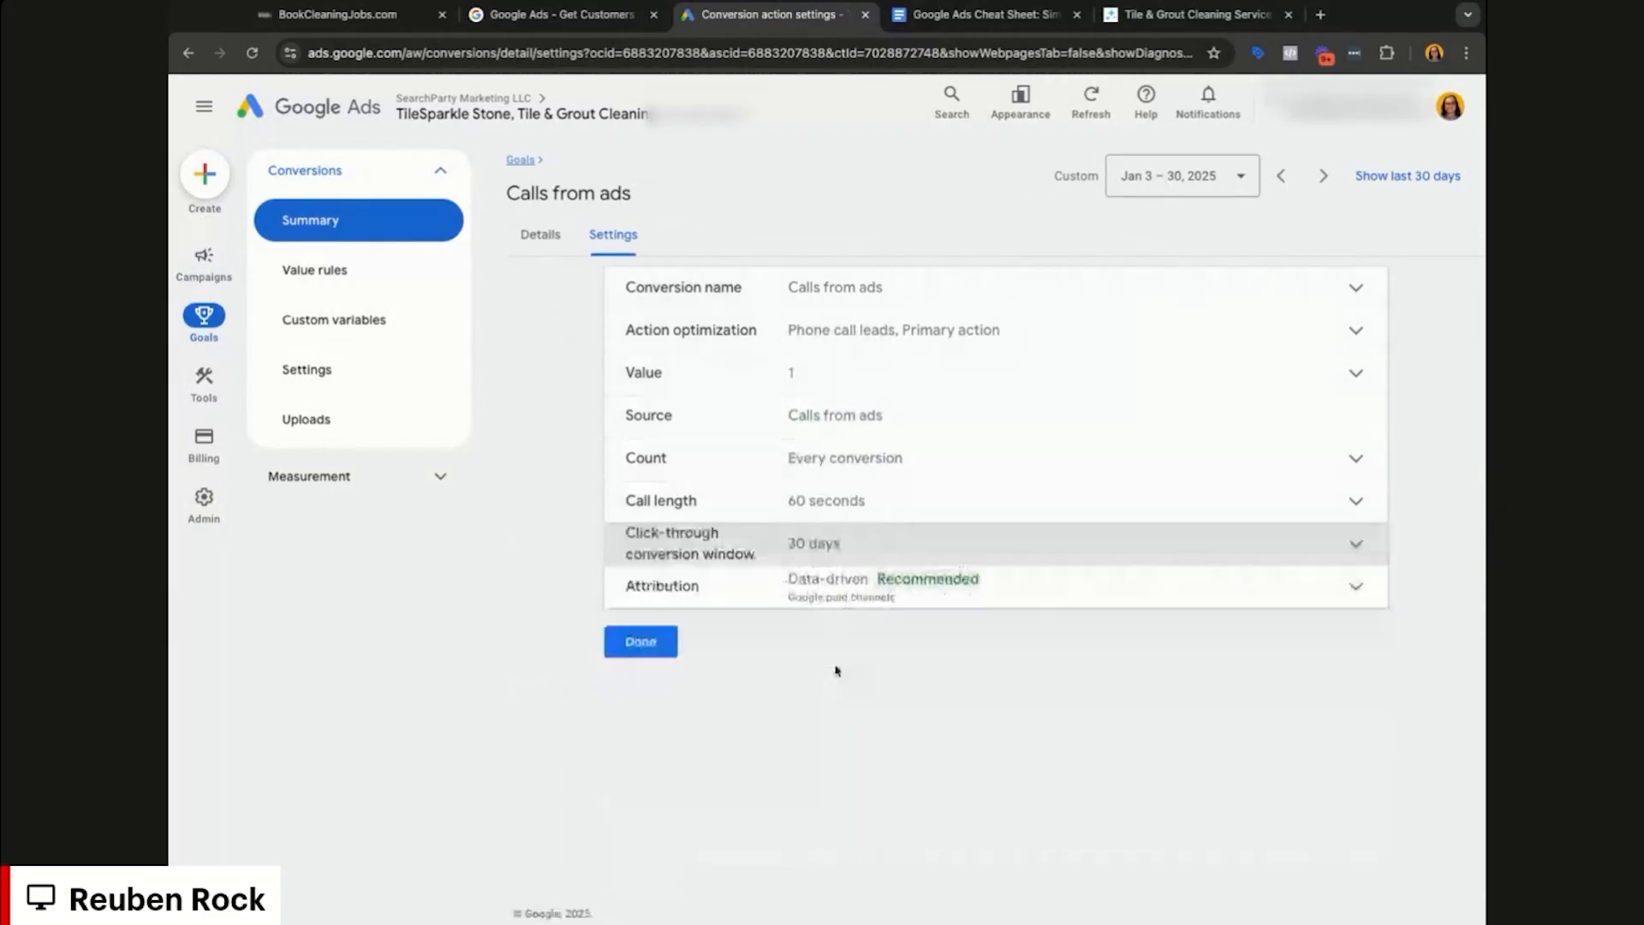
left_click(1123, 597)
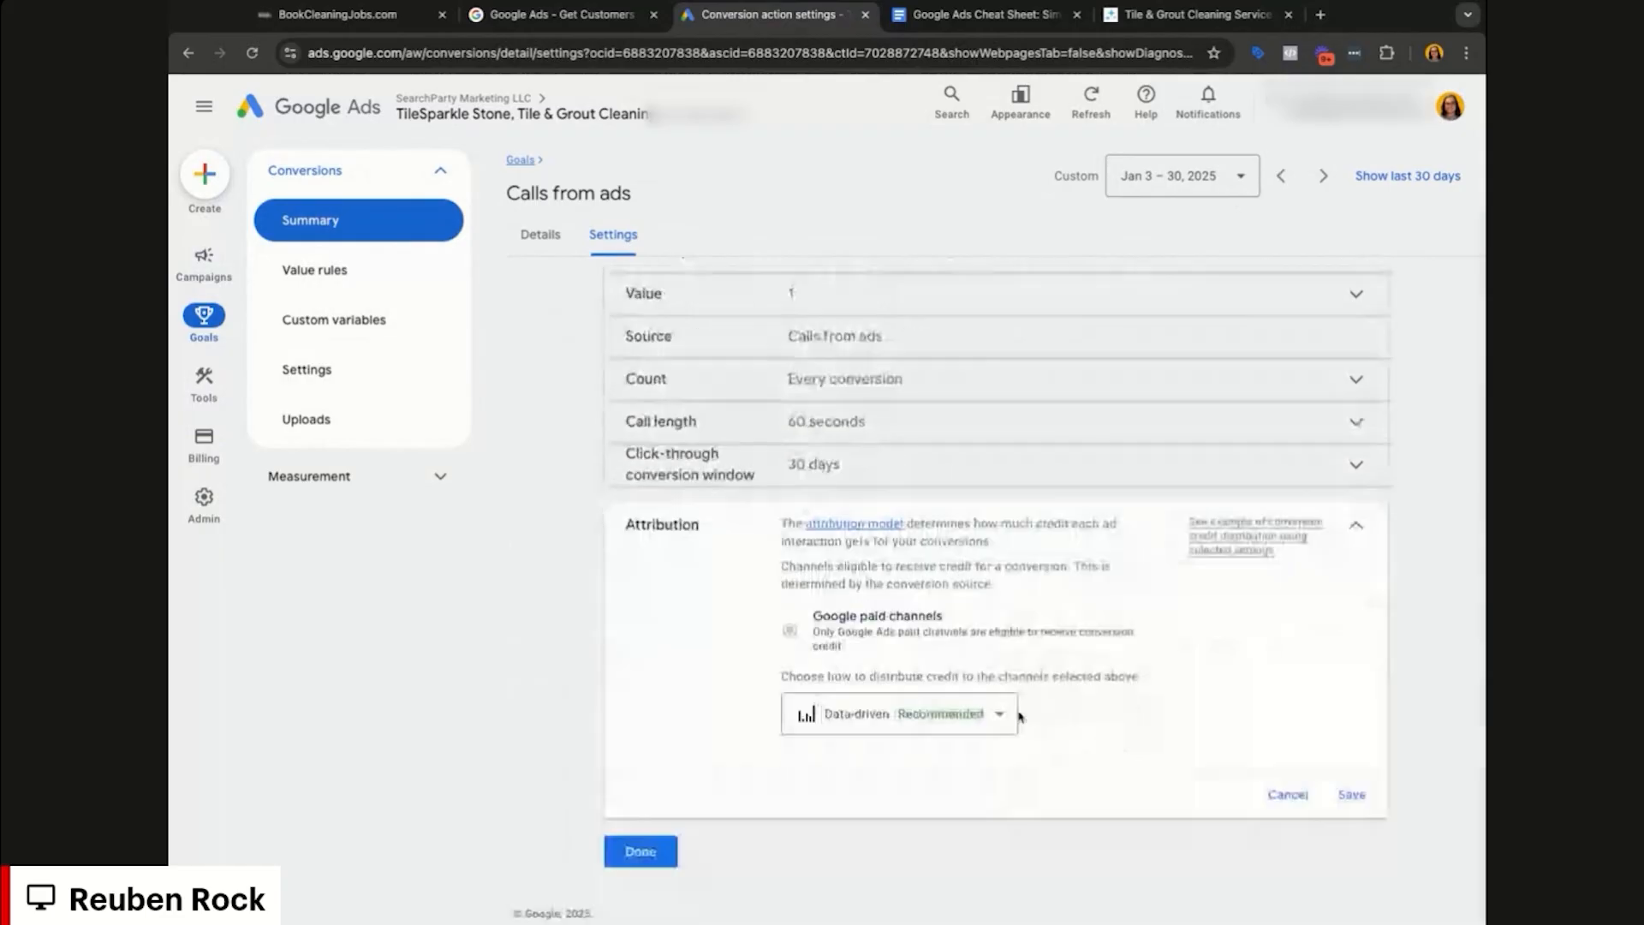
left_click(998, 714)
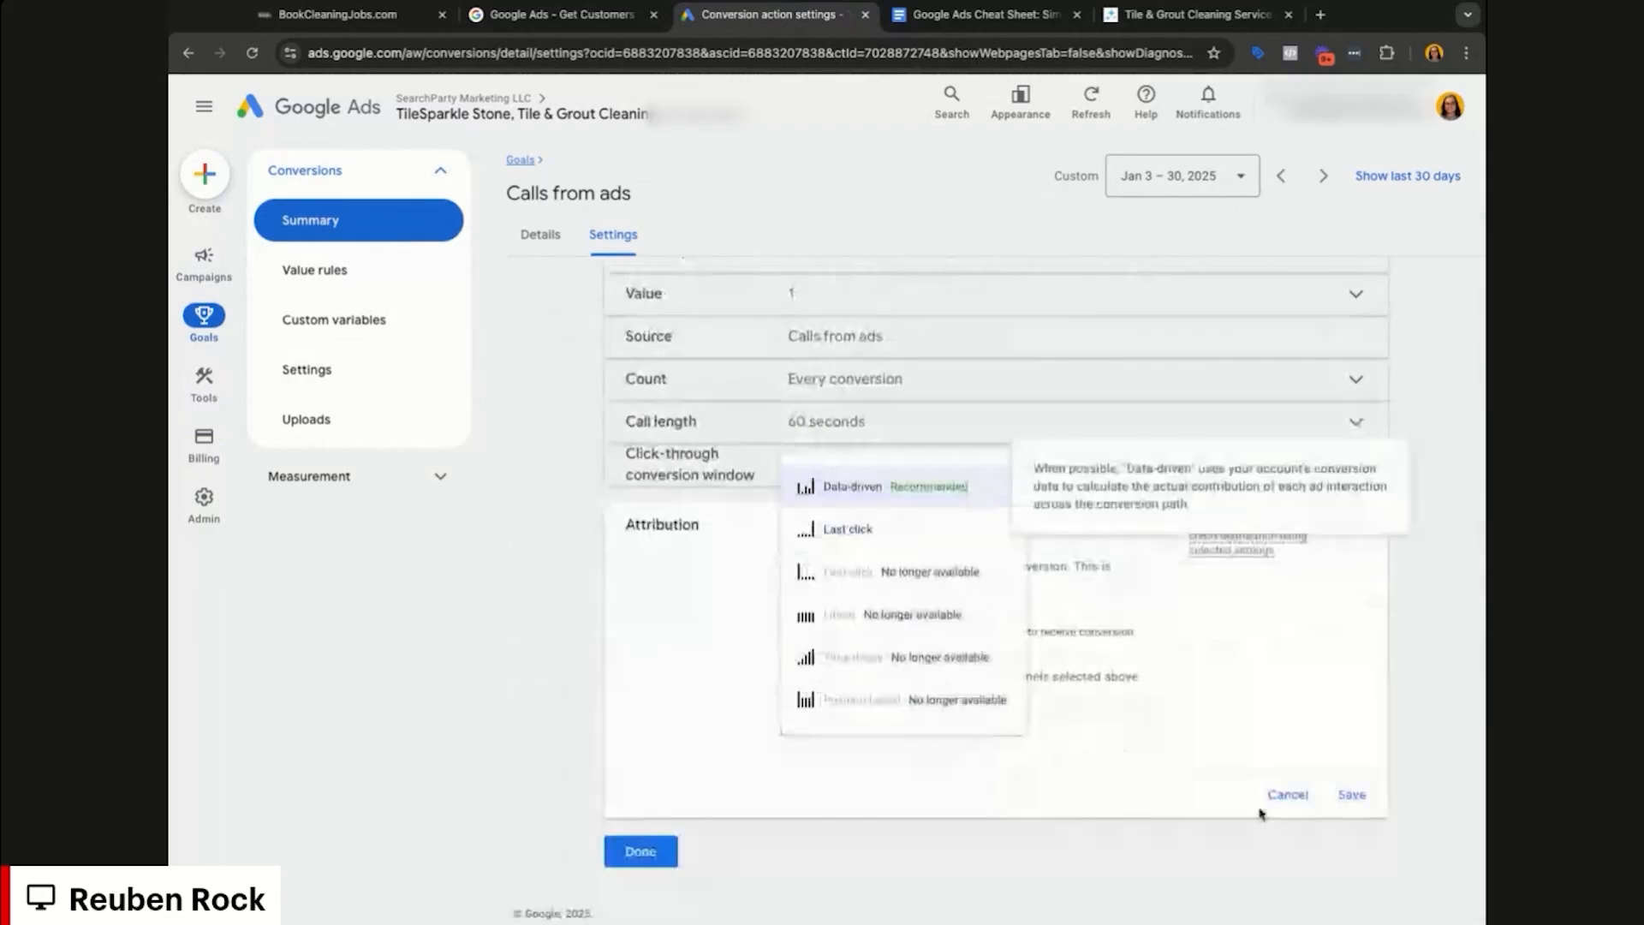
left_click(1275, 801)
left_click(650, 658)
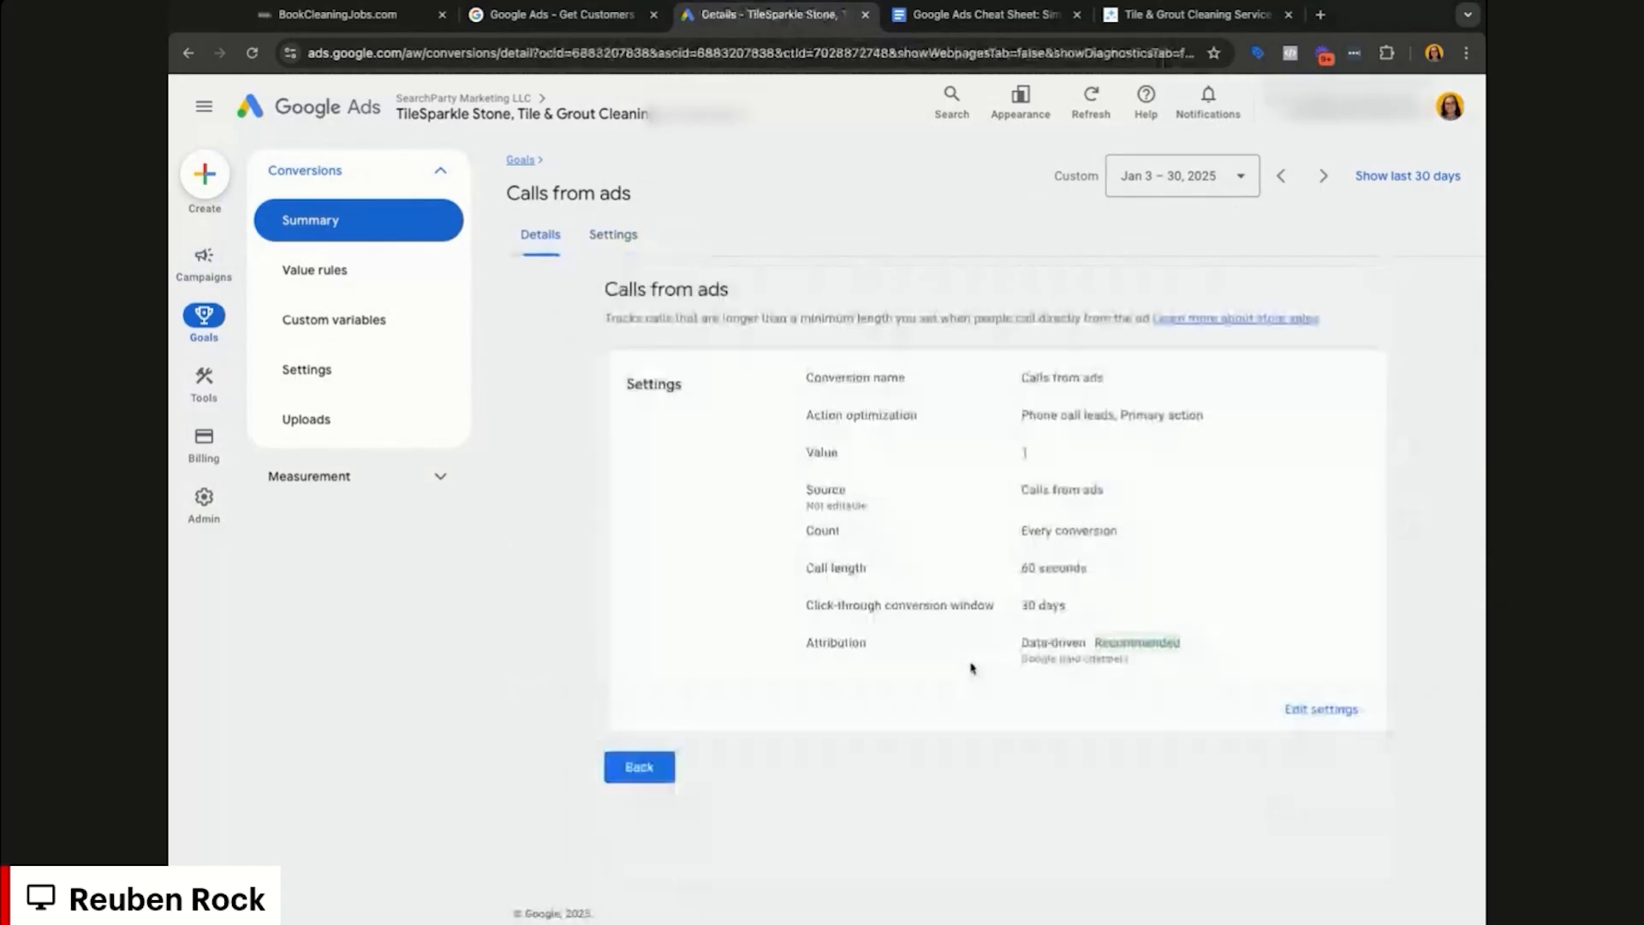
Step: Start a new conversion action from the Conversions summary, then view the TileSparkle website
left_click(642, 770)
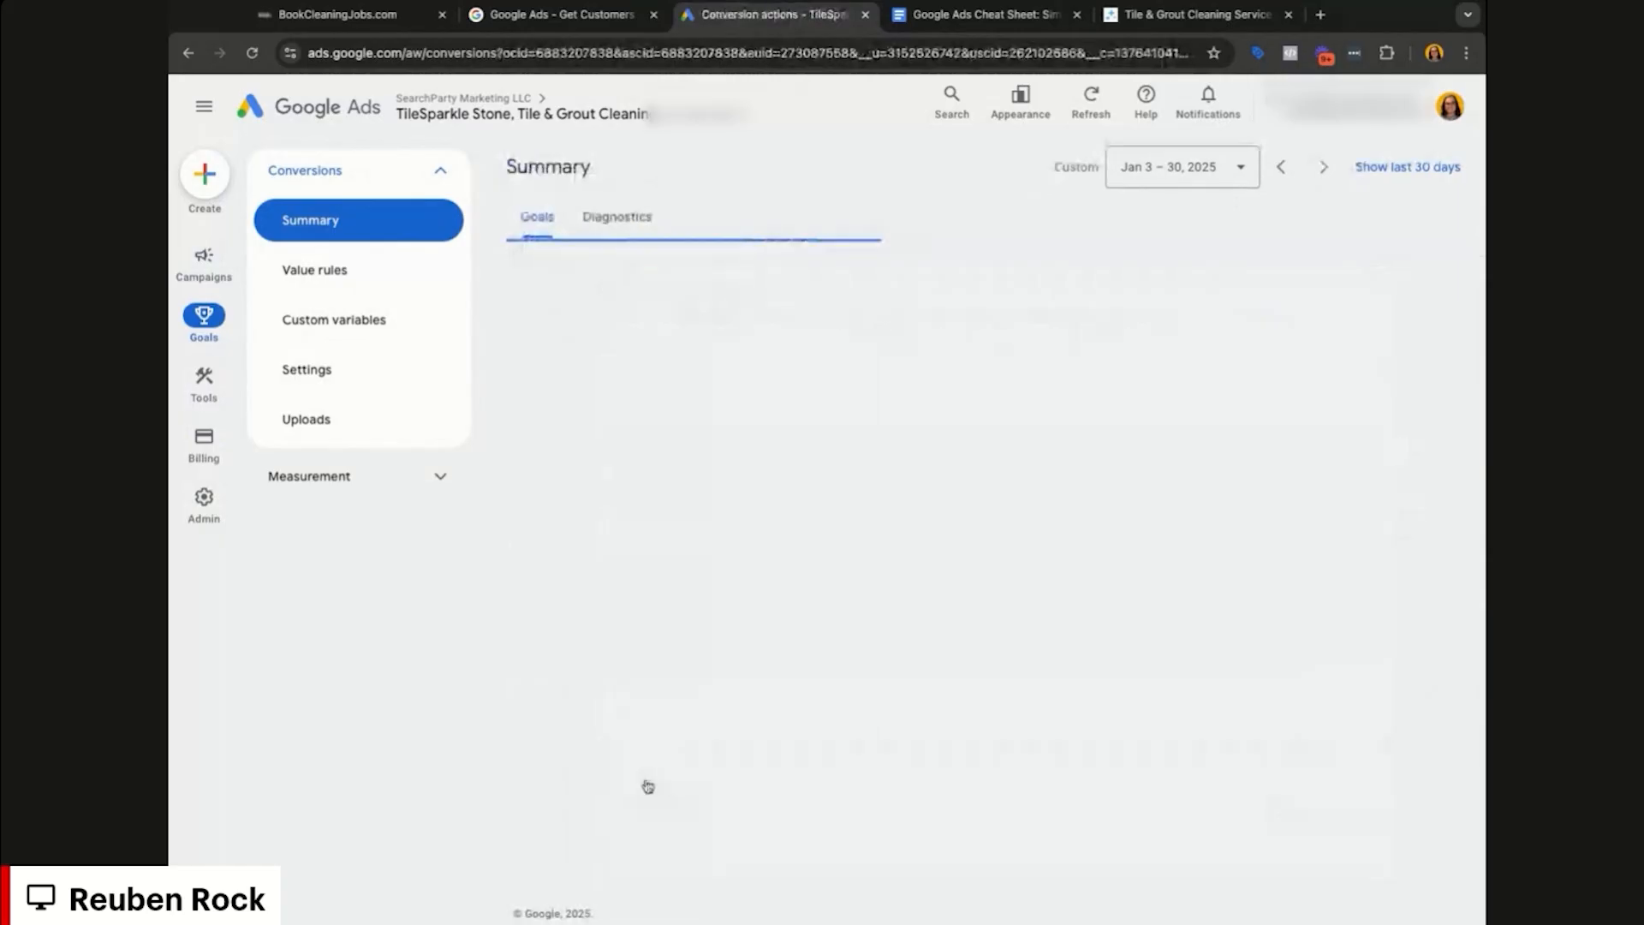
scroll(649, 786, "down", 1)
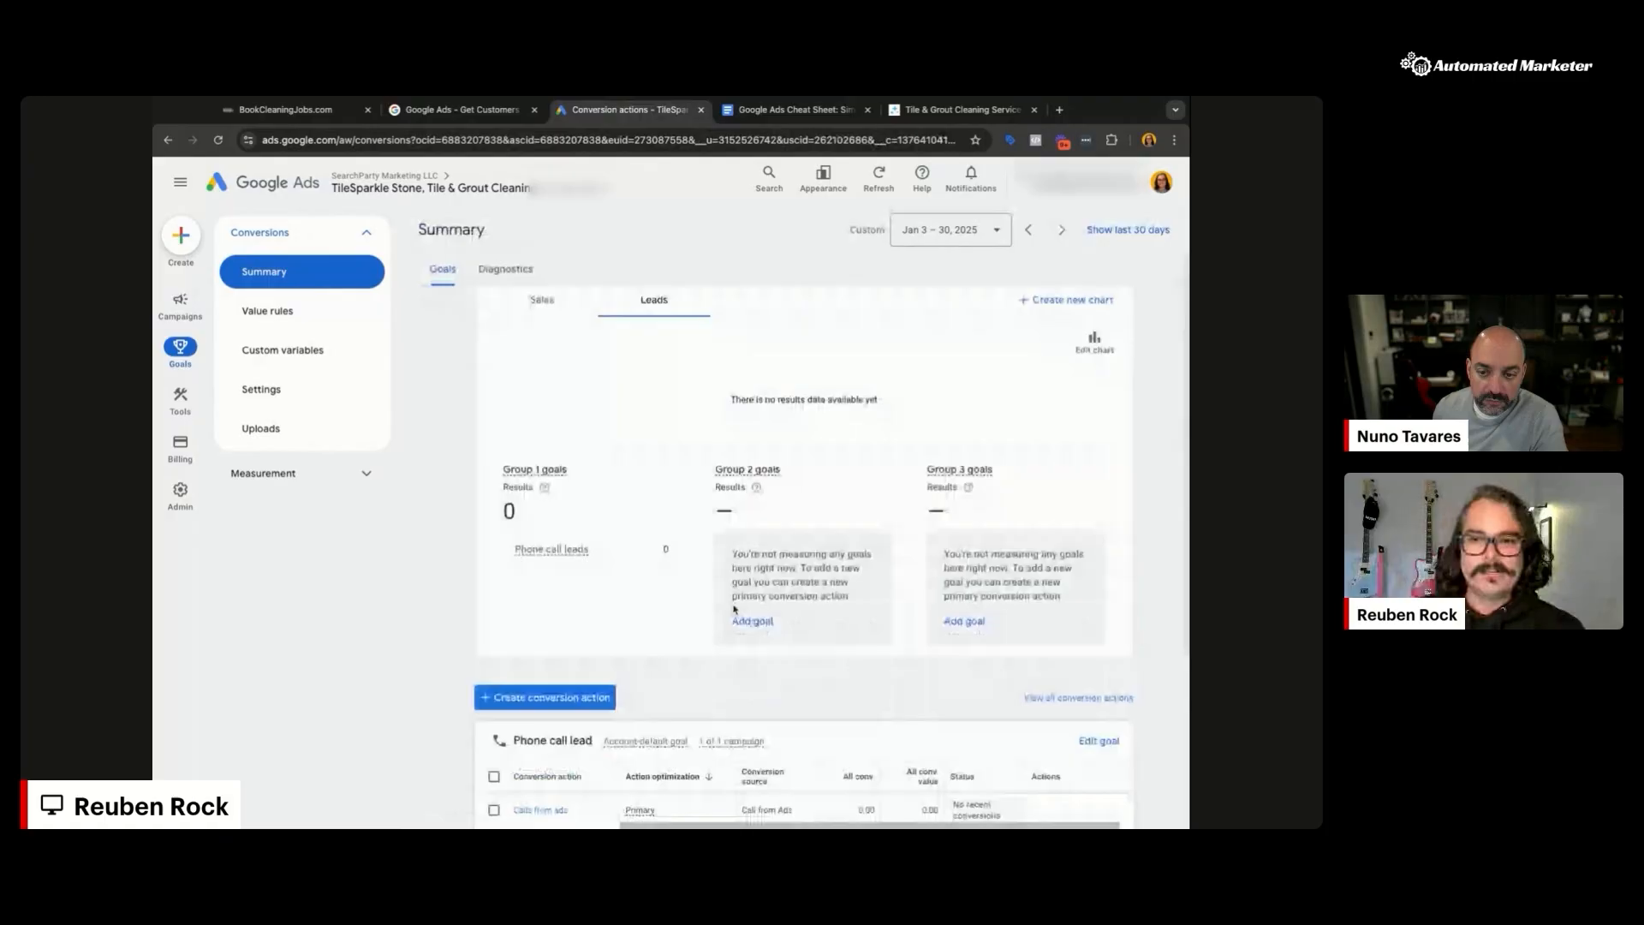
scroll(723, 618, "down", 2)
left_click(588, 580)
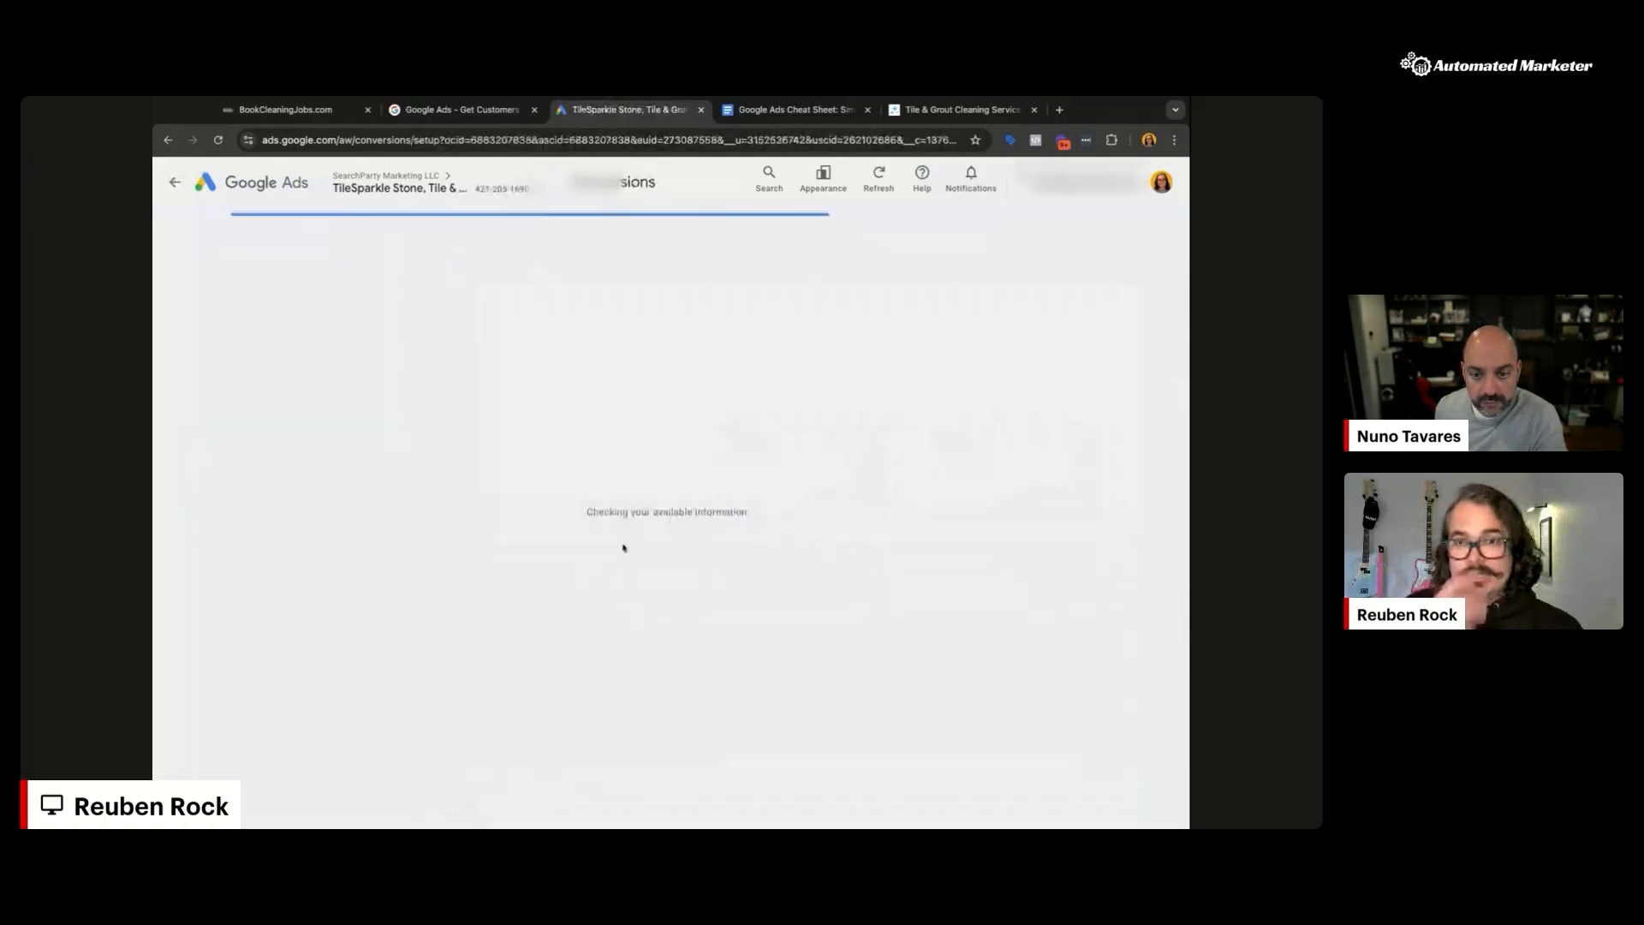
left_click(949, 116)
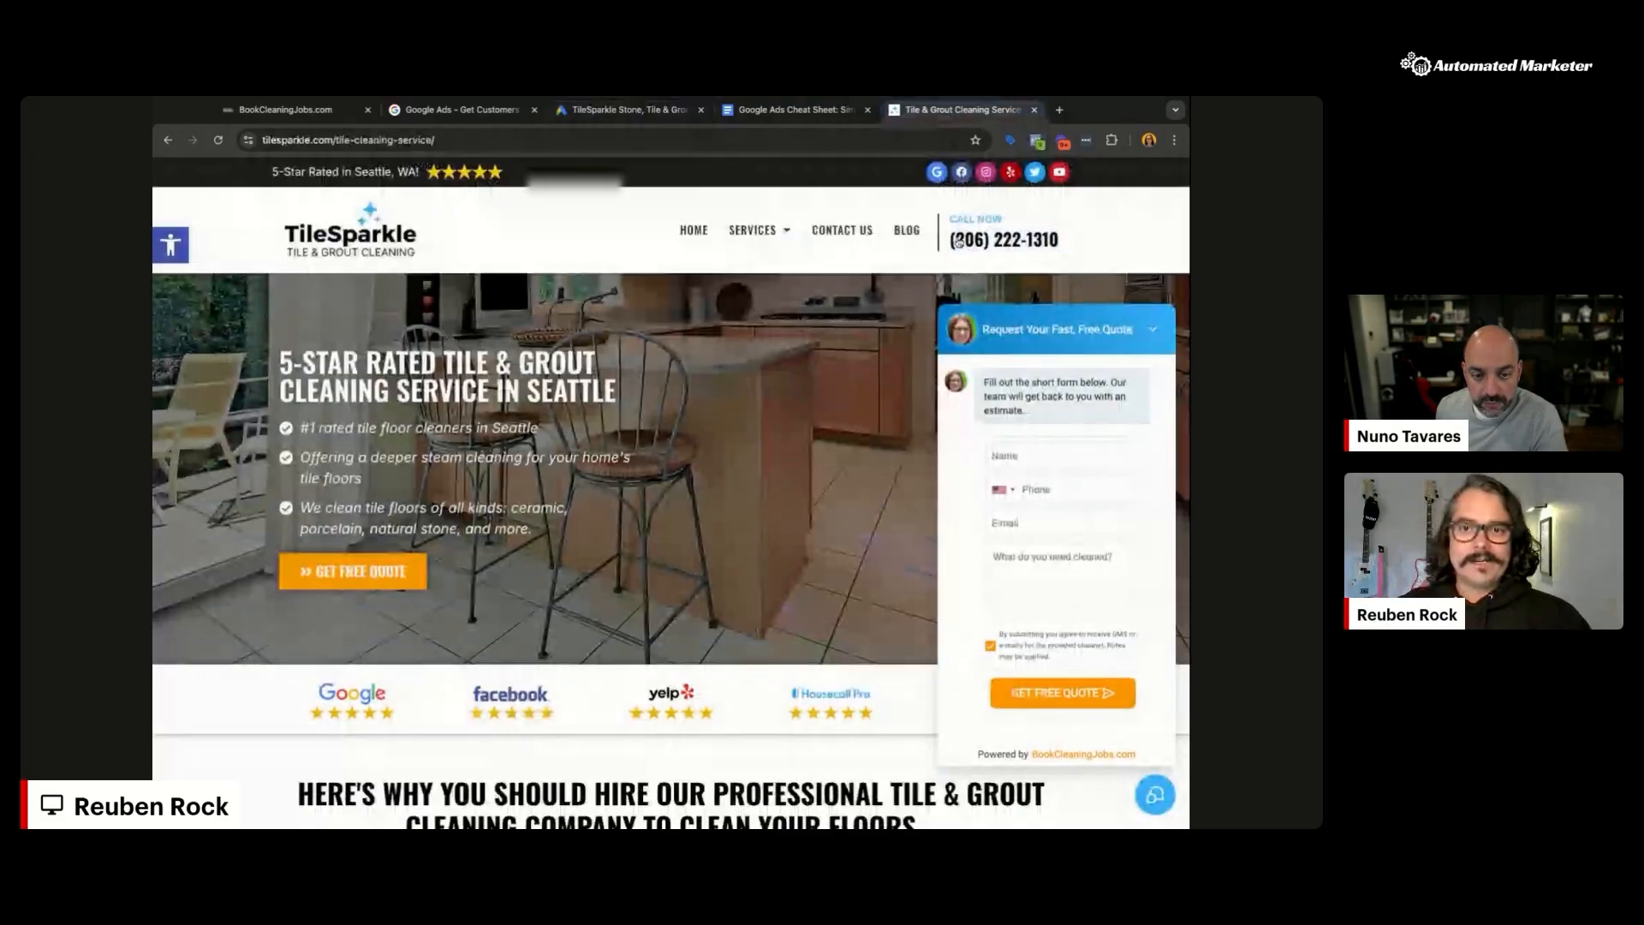
Step: Close the TileSparkle quote chat, scroll to the quote form, and return to Google Ads
left_click(1155, 796)
scroll(705, 602, "down", 10)
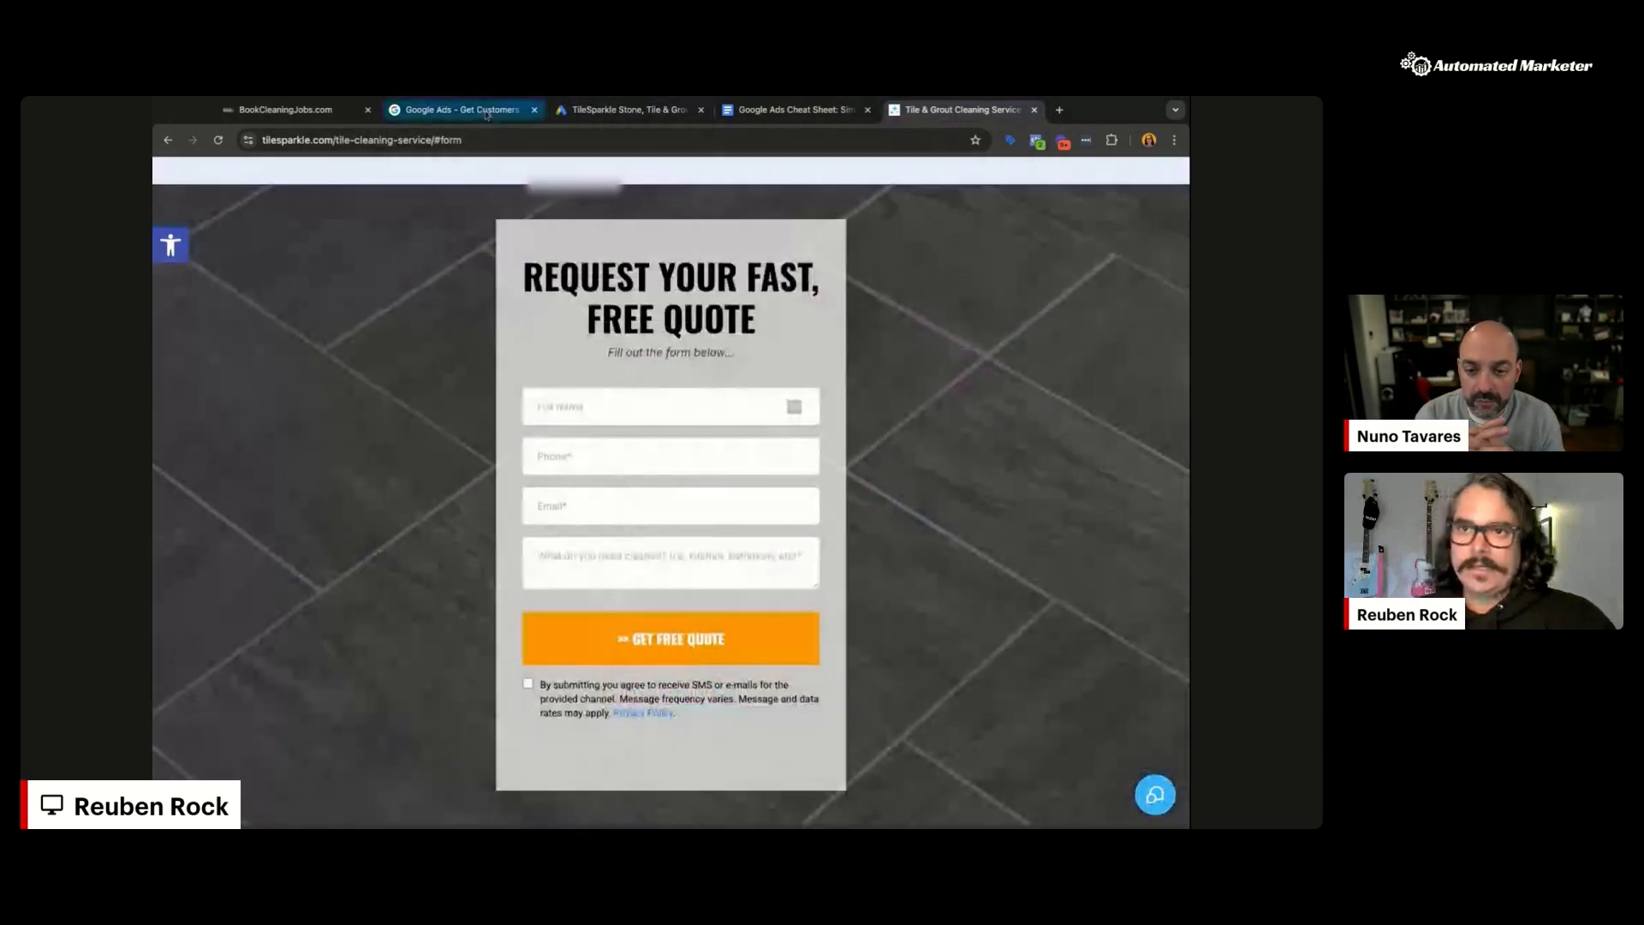
left_click(595, 118)
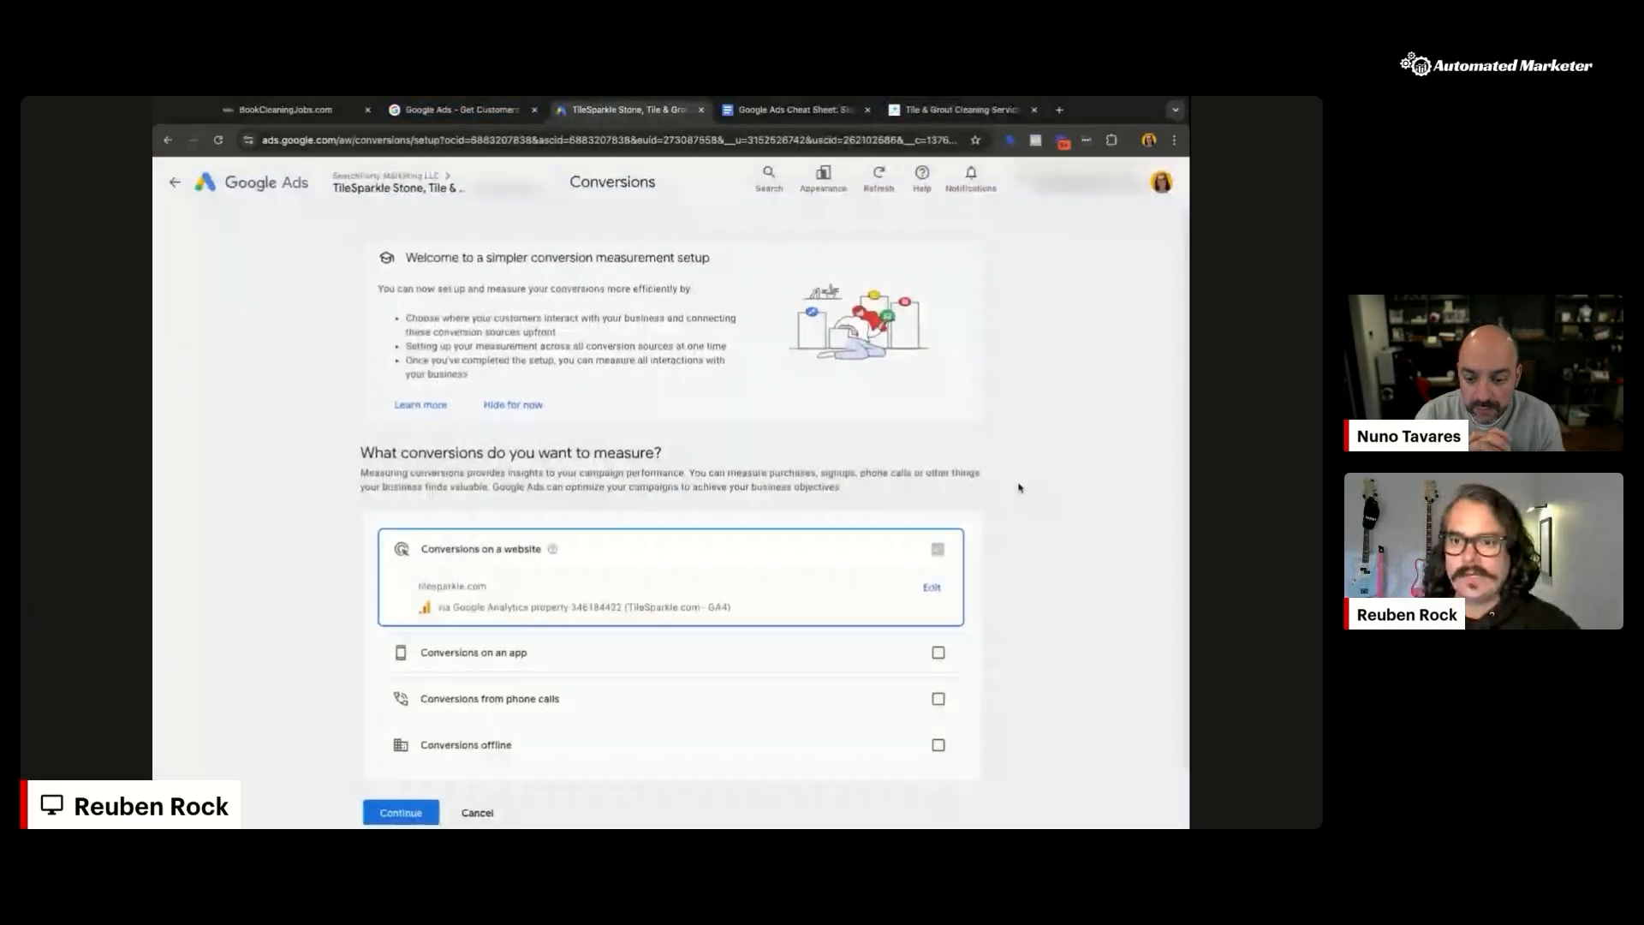
Step: Go back to the Conversions summary and begin creating a conversion action again
left_click(477, 813)
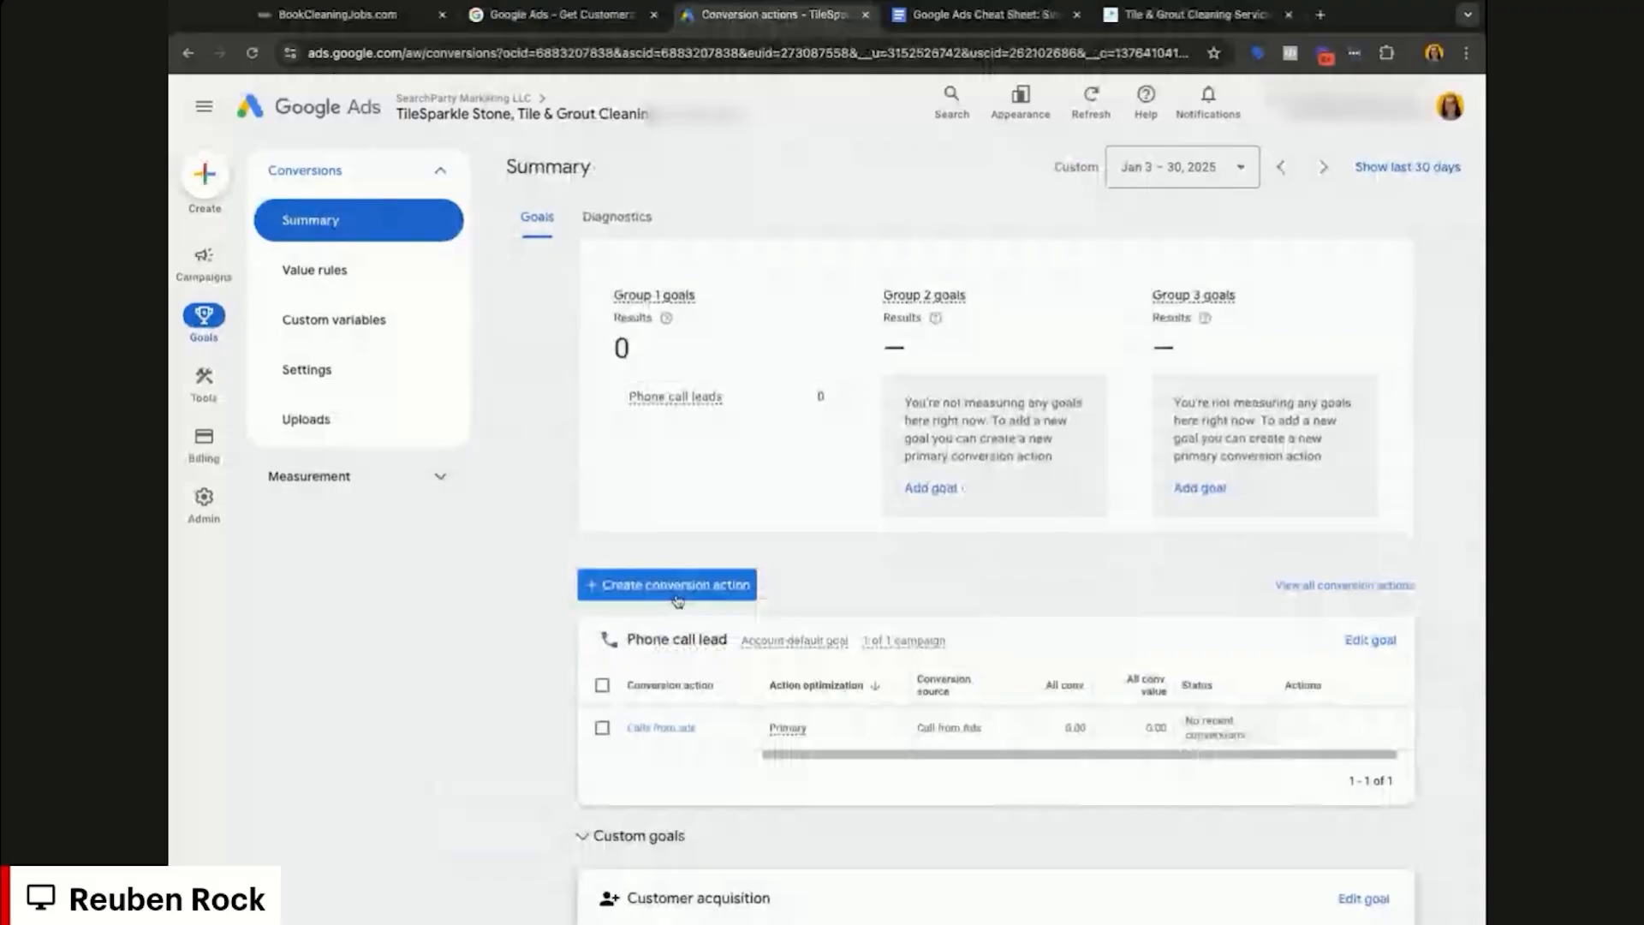
left_click(683, 589)
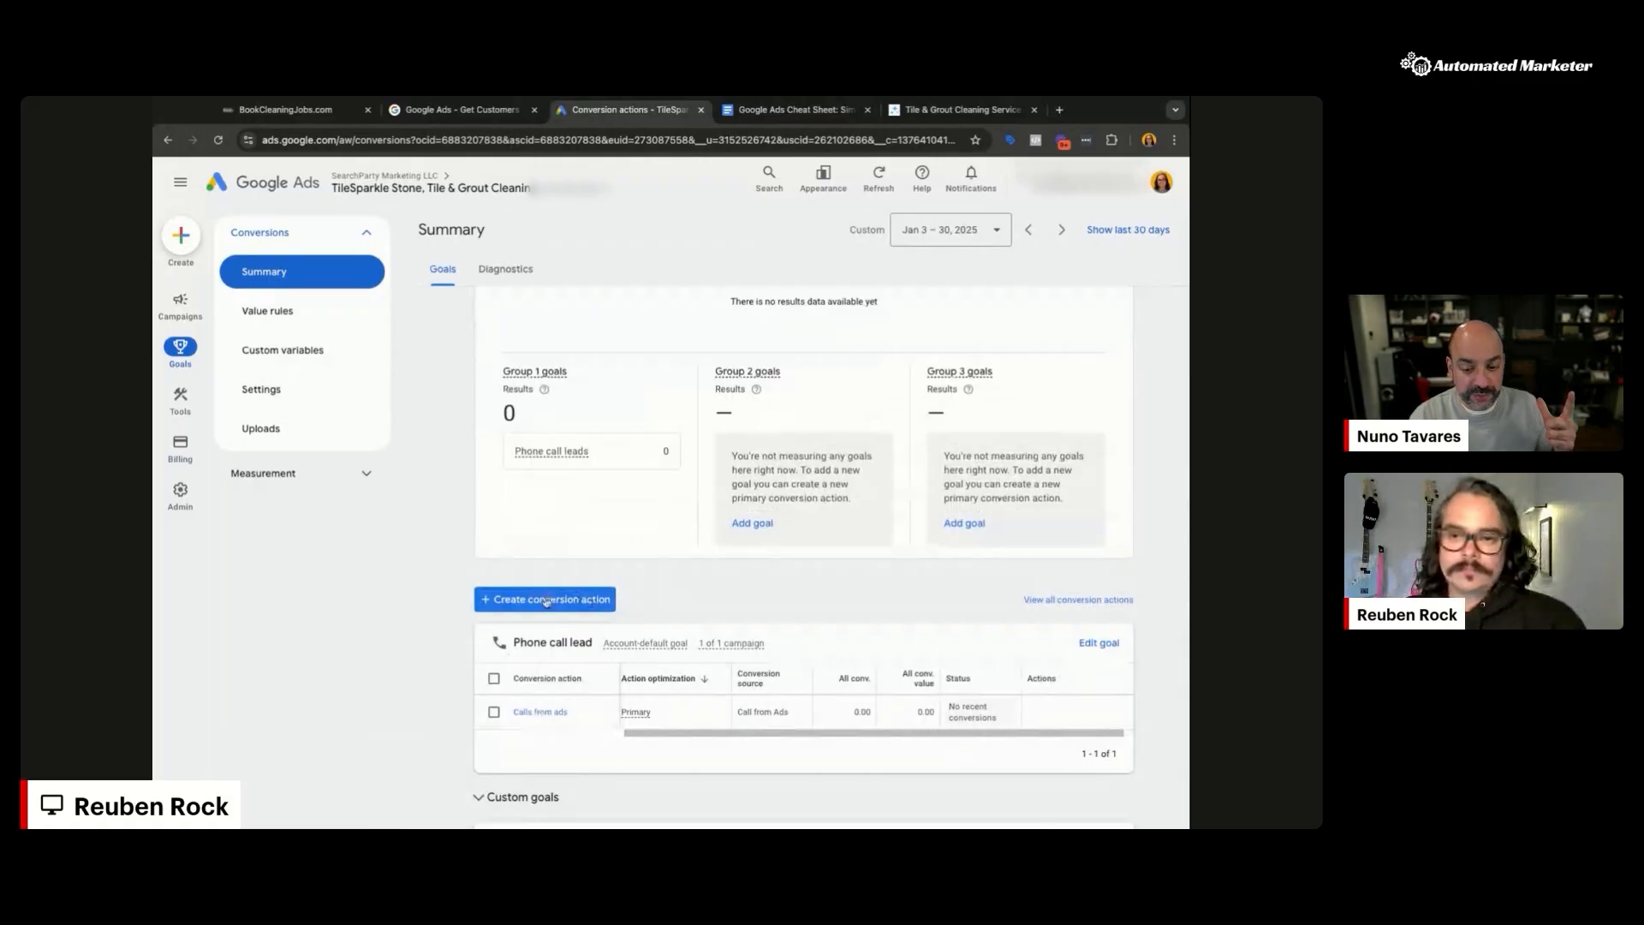
Step: Measure website and offline conversions (not phone calls), skipping the offline data source for later
left_click(546, 600)
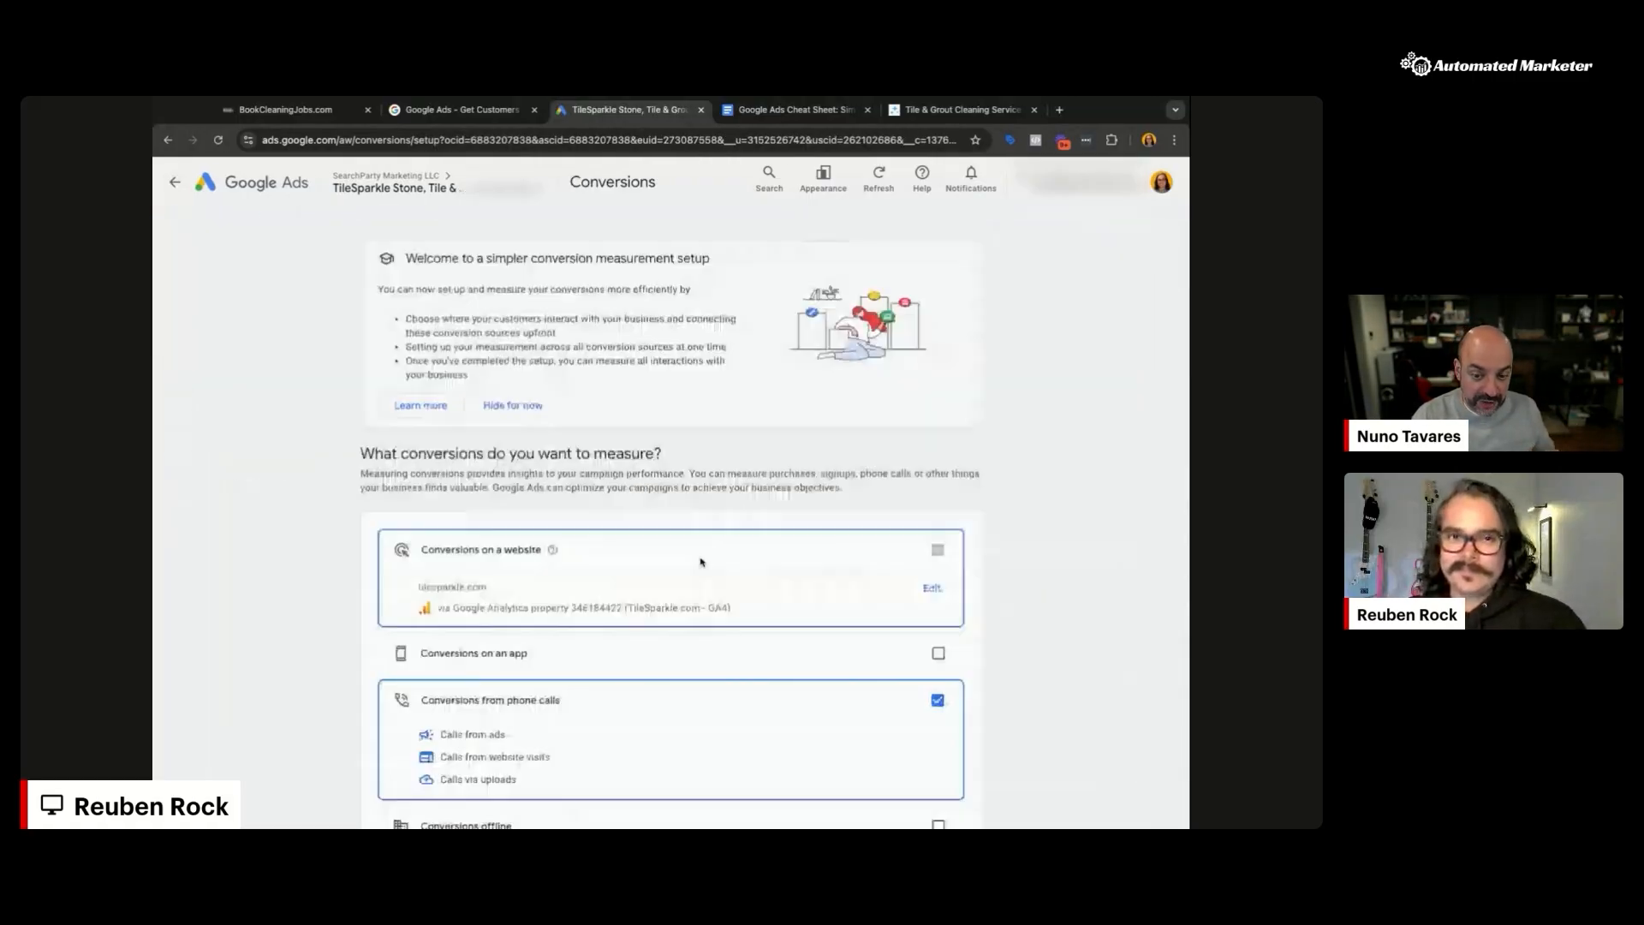
scroll(899, 582, "down", 2)
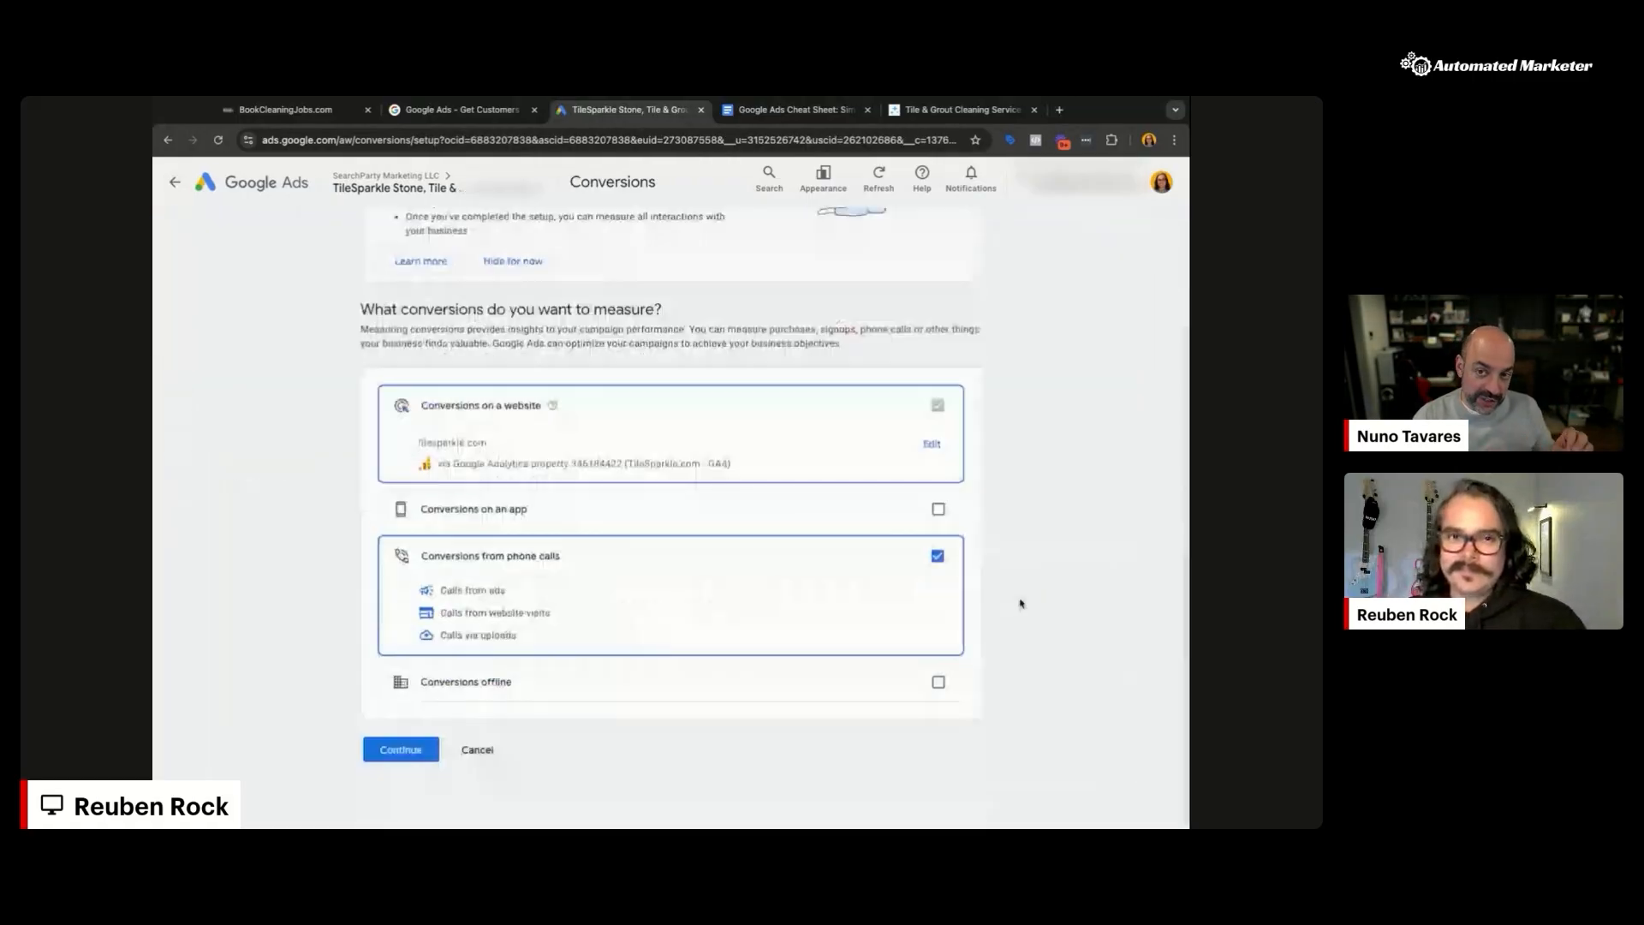
left_click(938, 683)
left_click(939, 682)
left_click(938, 556)
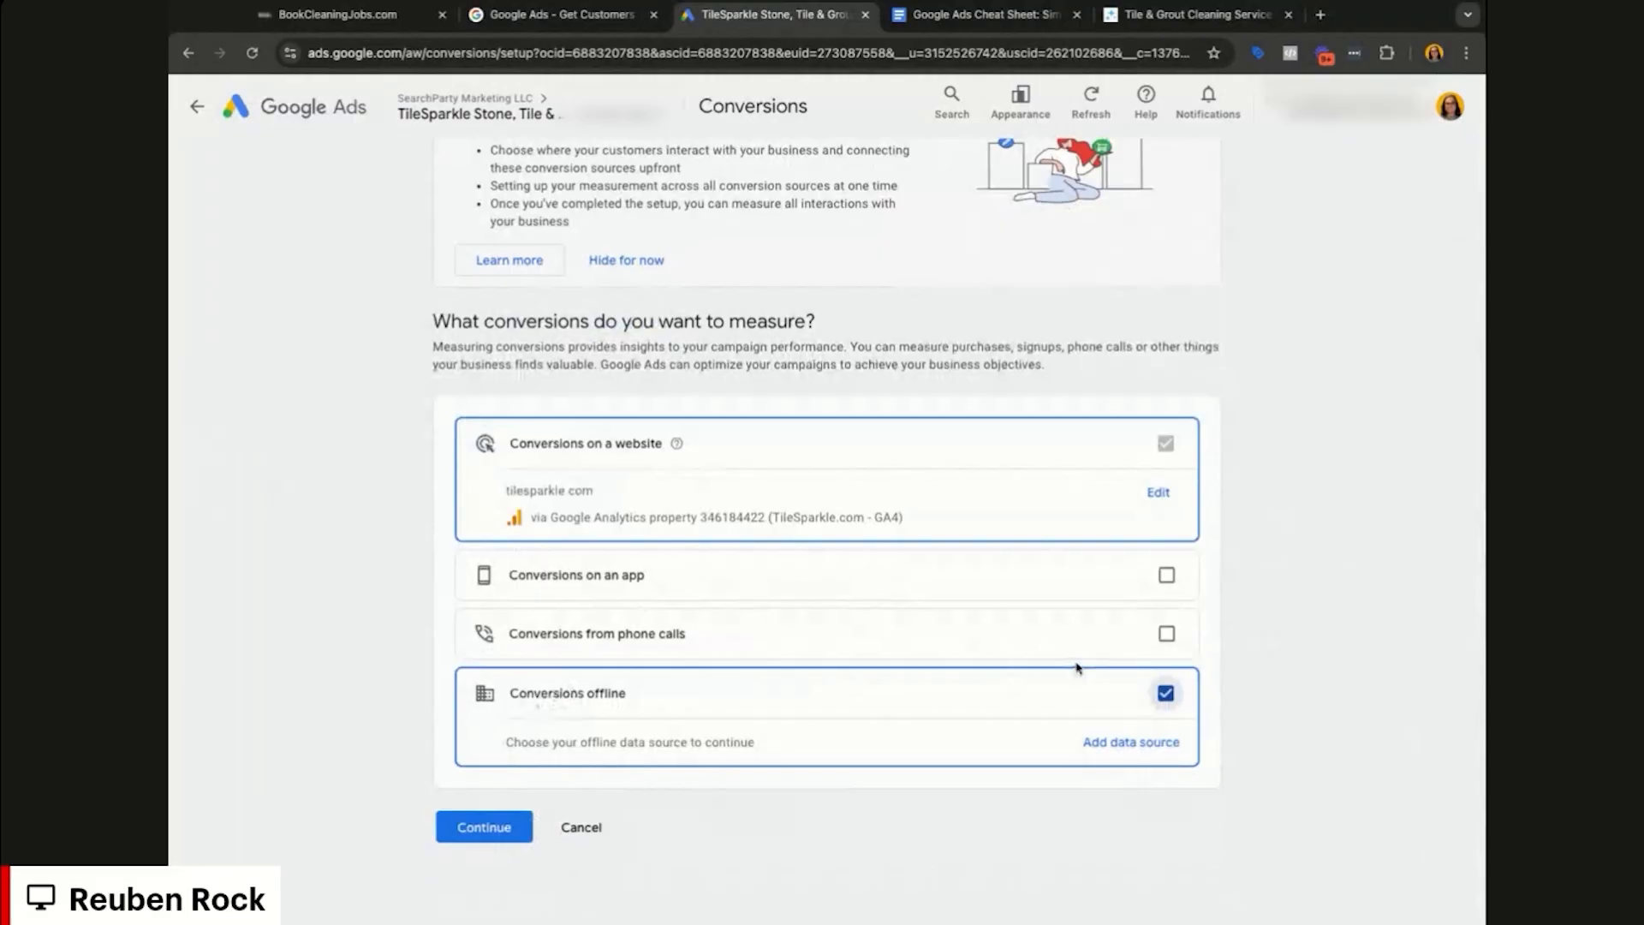
left_click(482, 824)
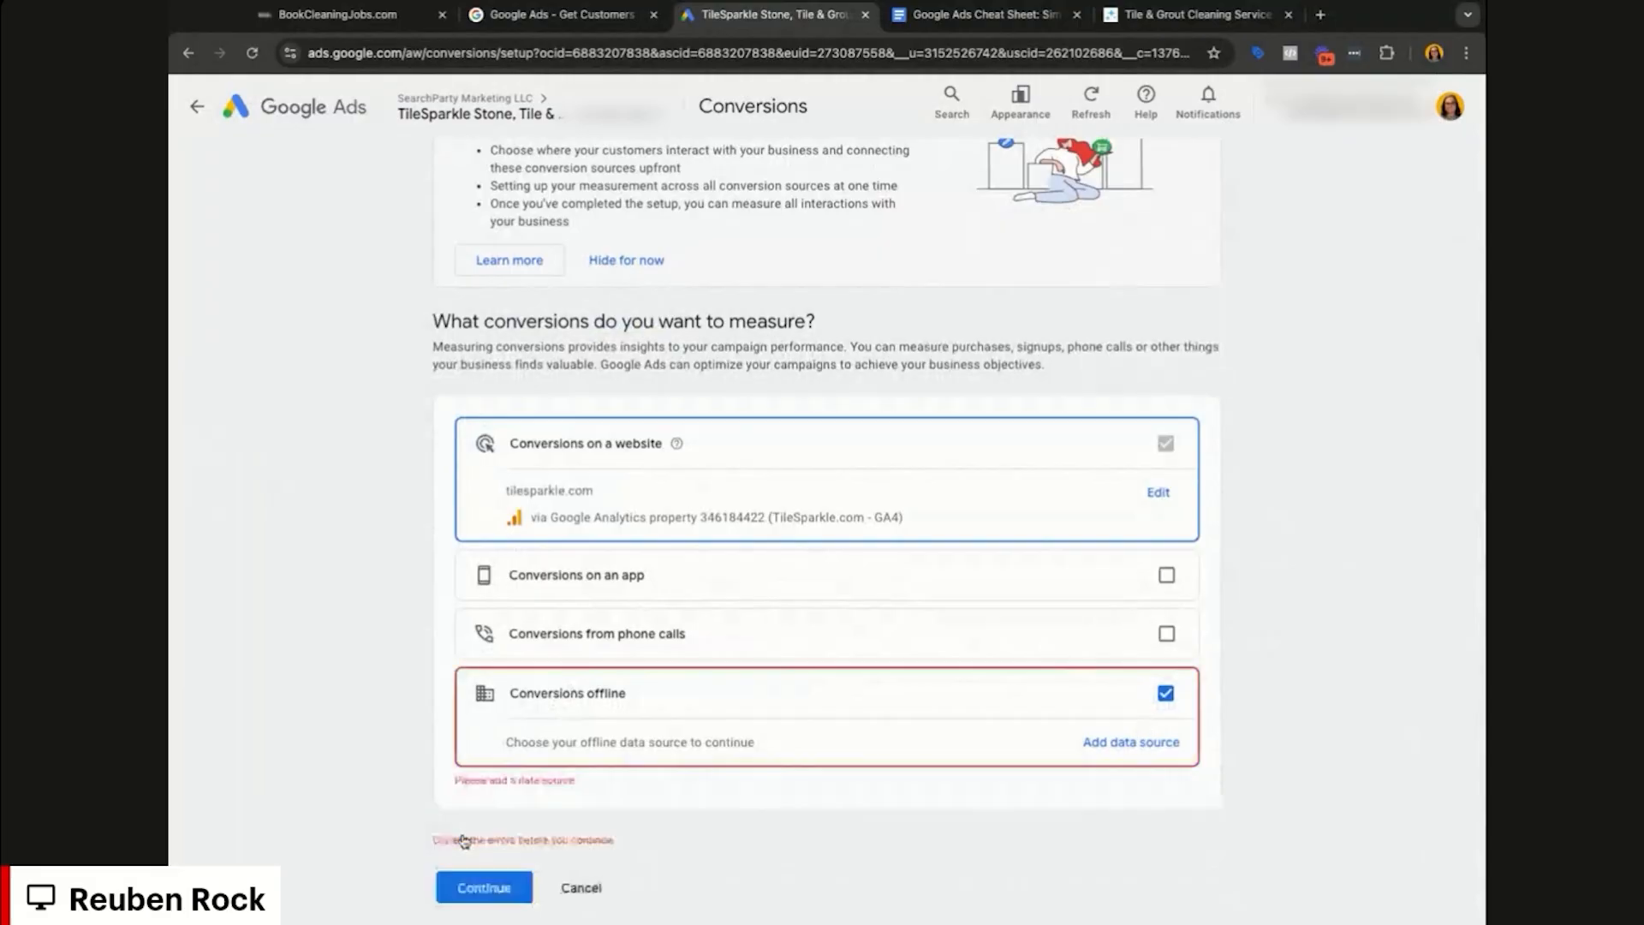
left_click(1131, 741)
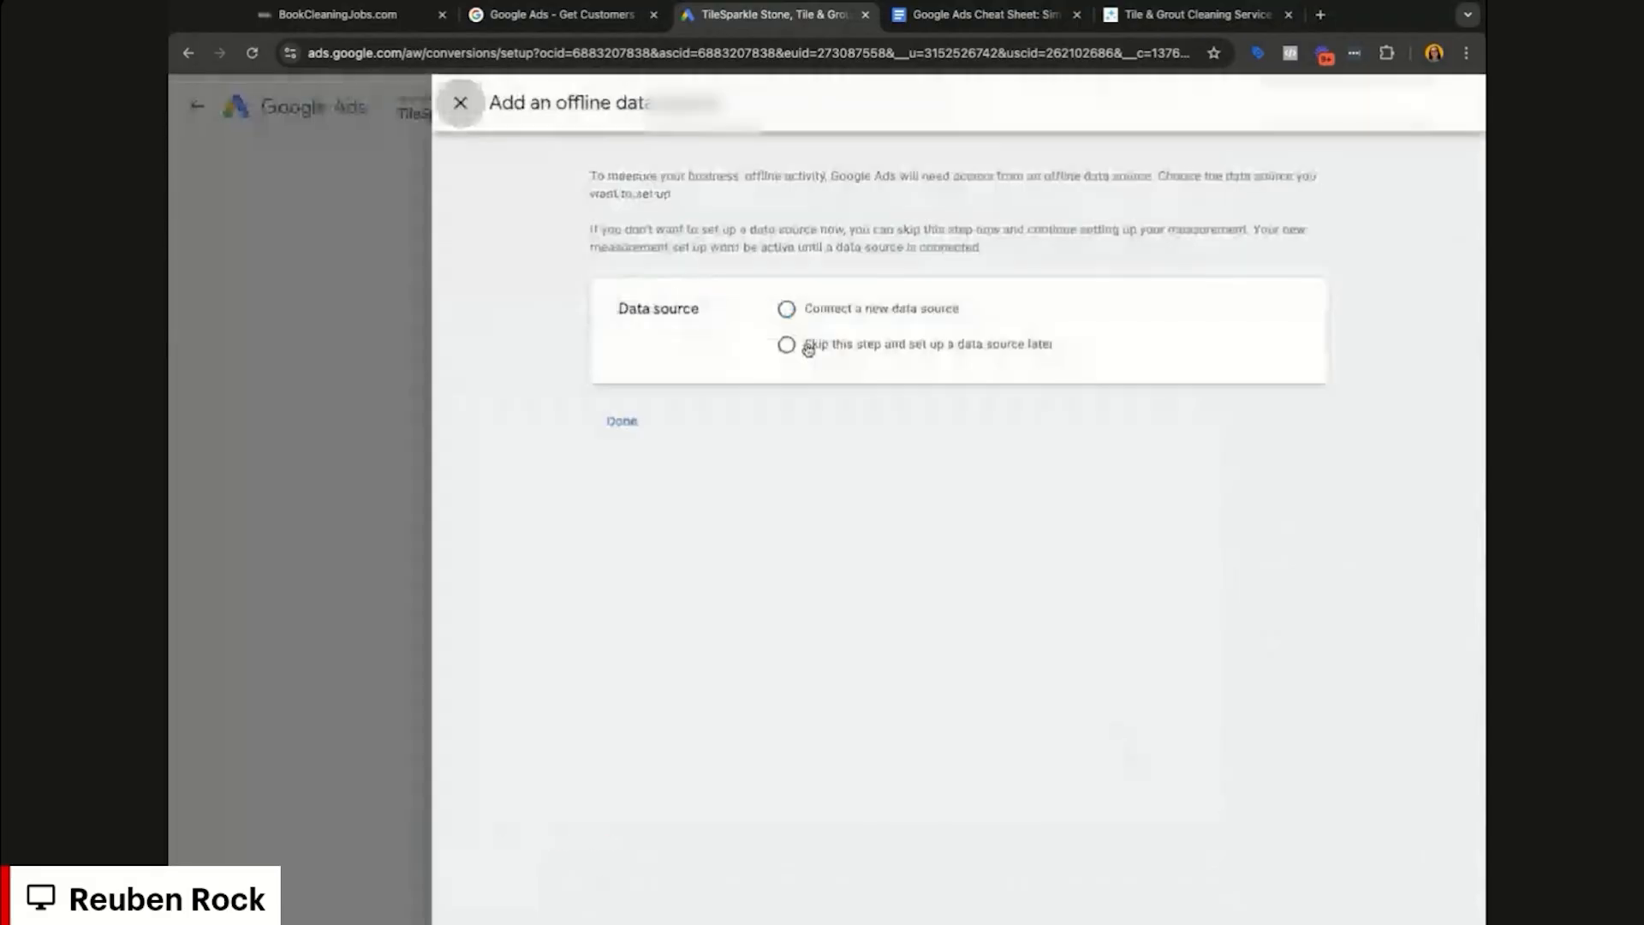
left_click(808, 347)
left_click(625, 456)
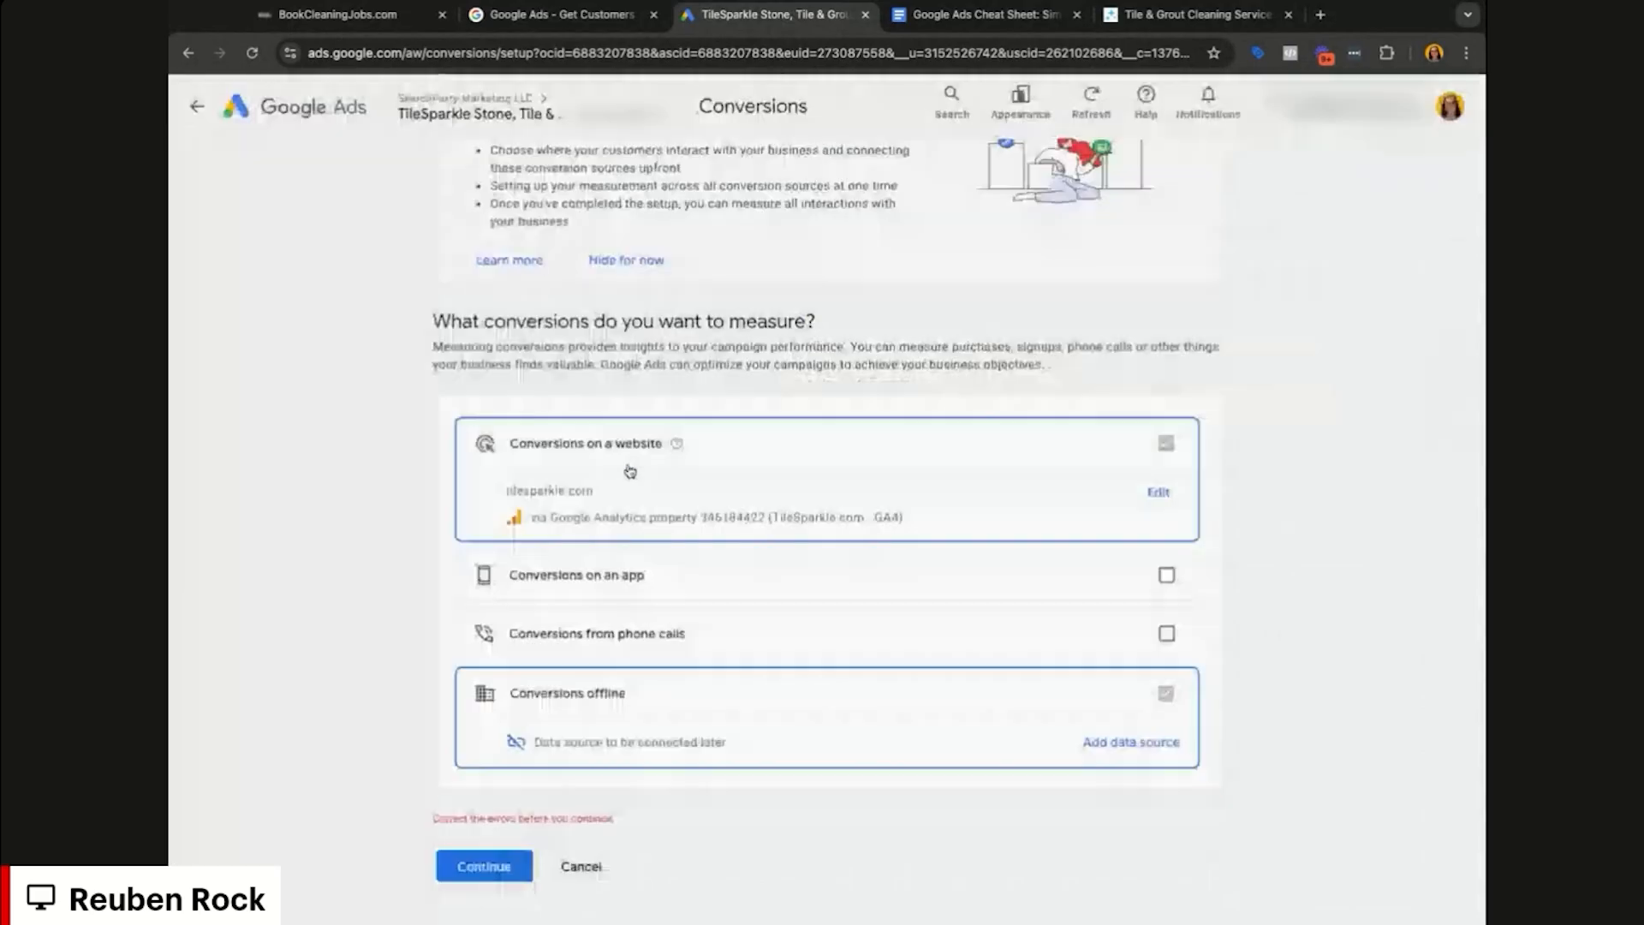
left_click(484, 866)
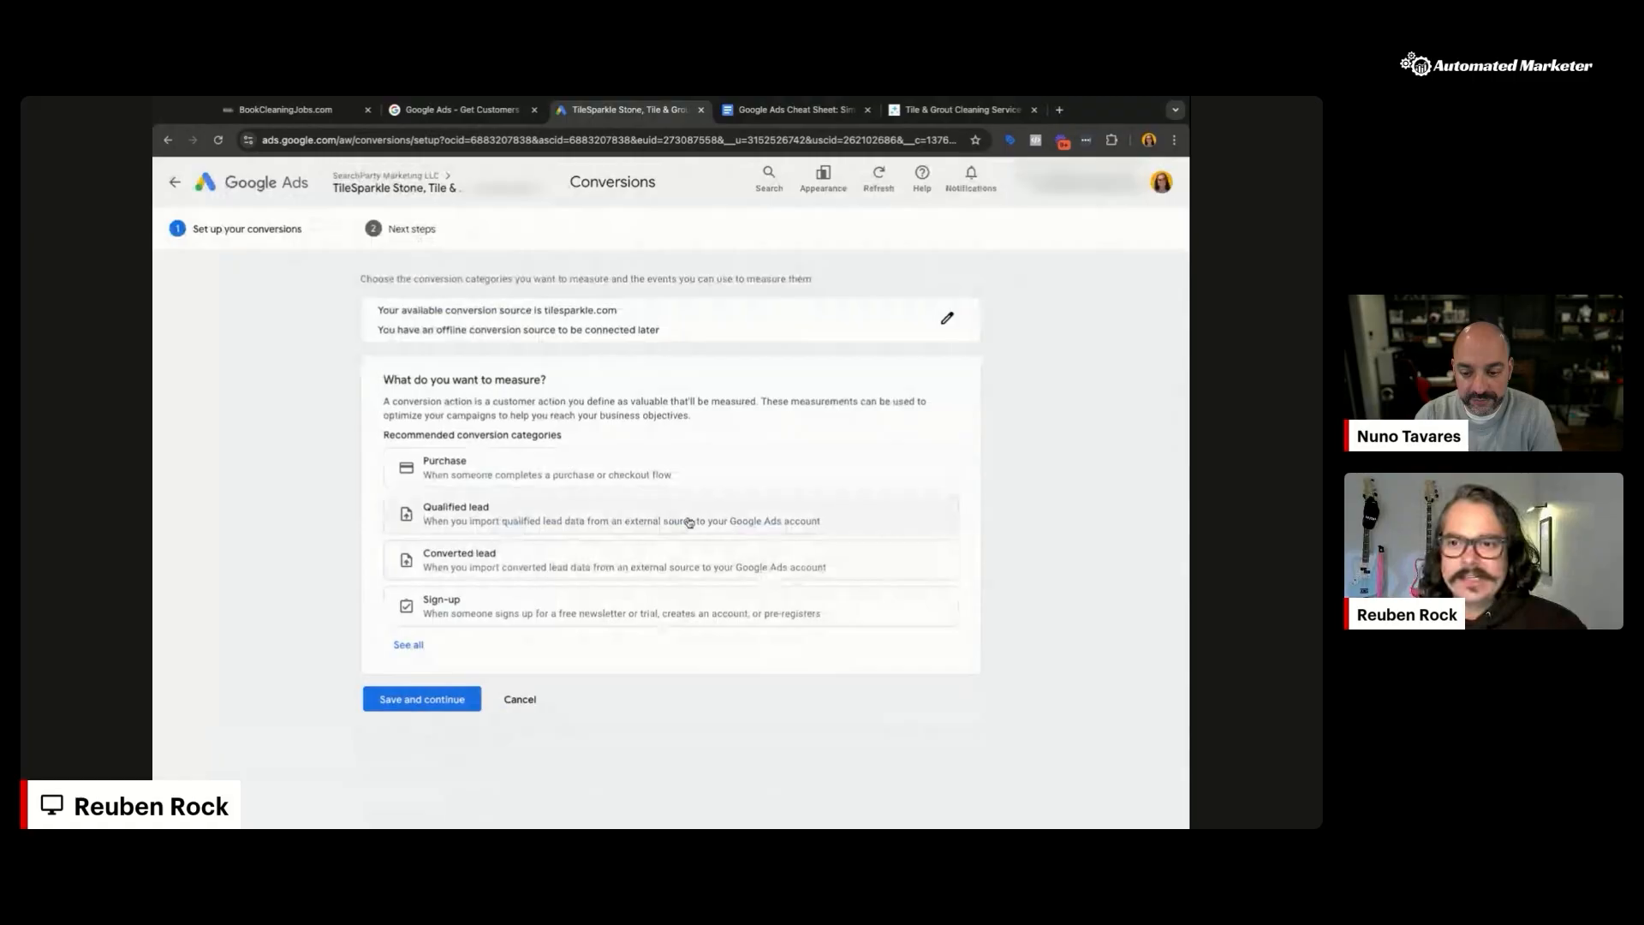
Step: Choose Qualified lead, add an Offline data sources (Upload) event, and open its settings
left_click(572, 519)
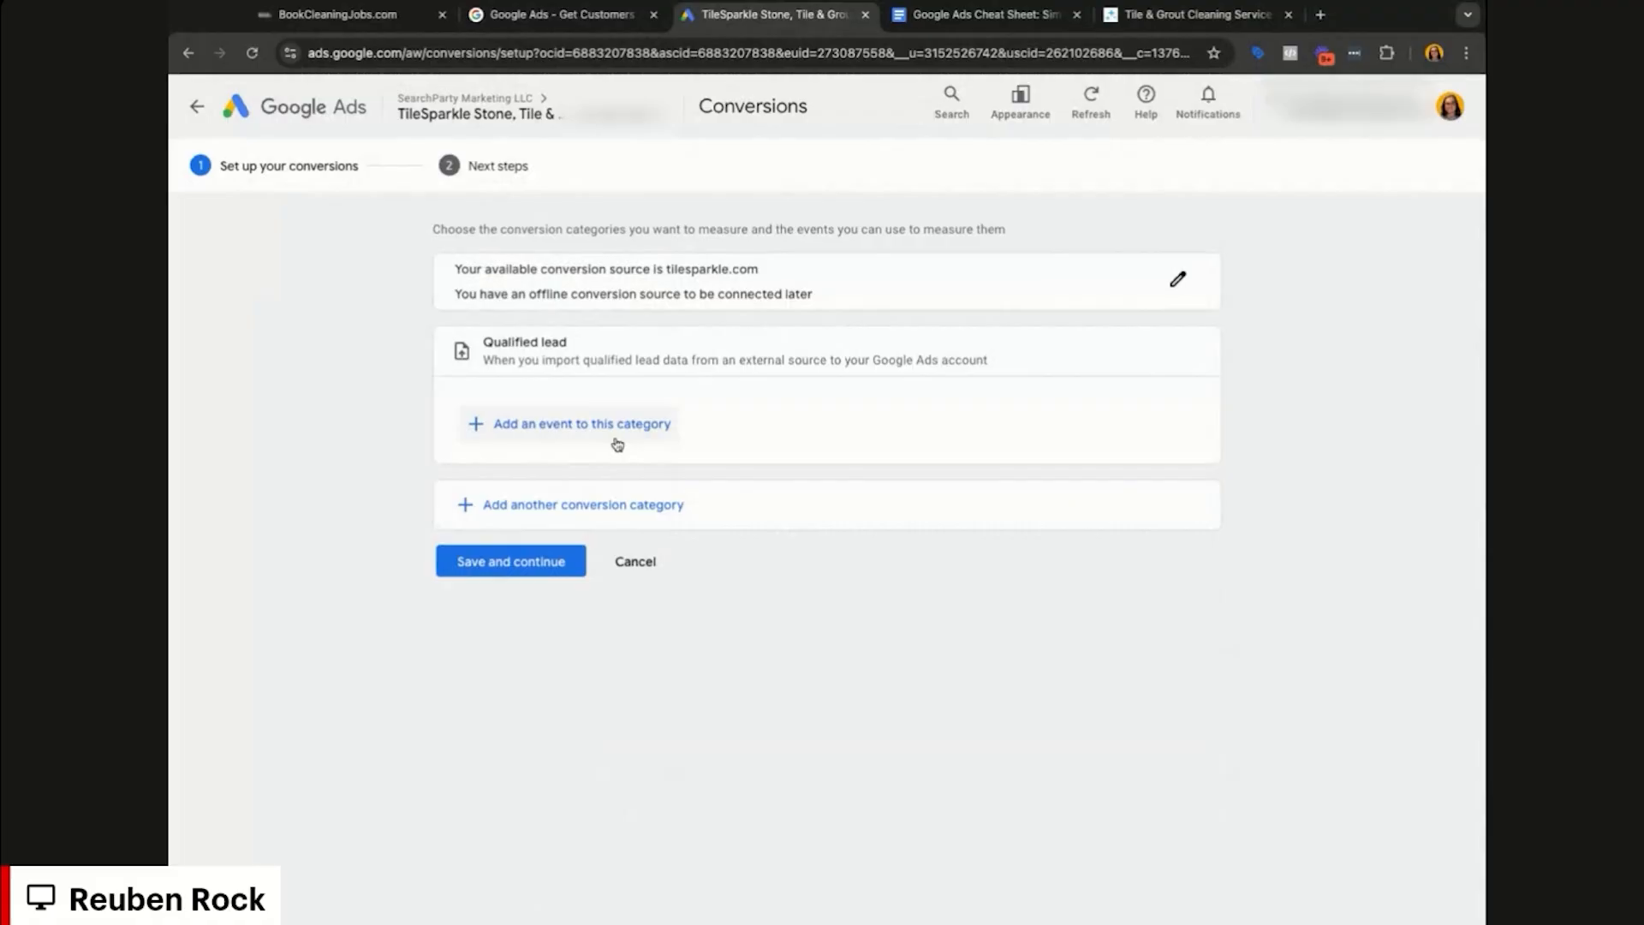
left_click(607, 428)
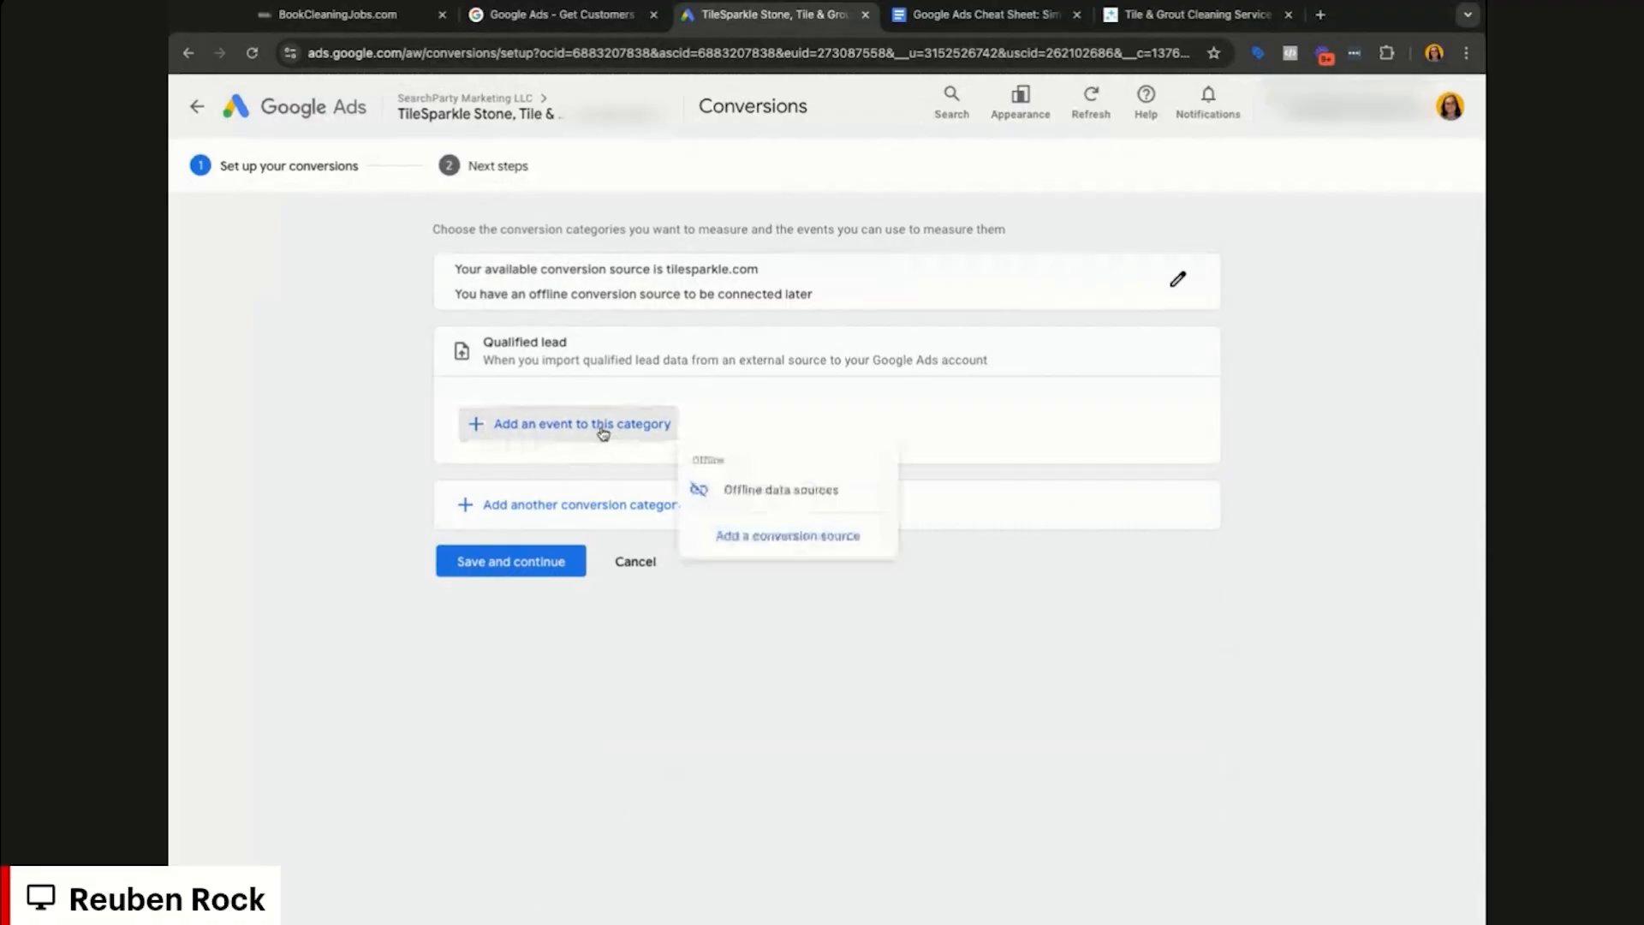
left_click(772, 499)
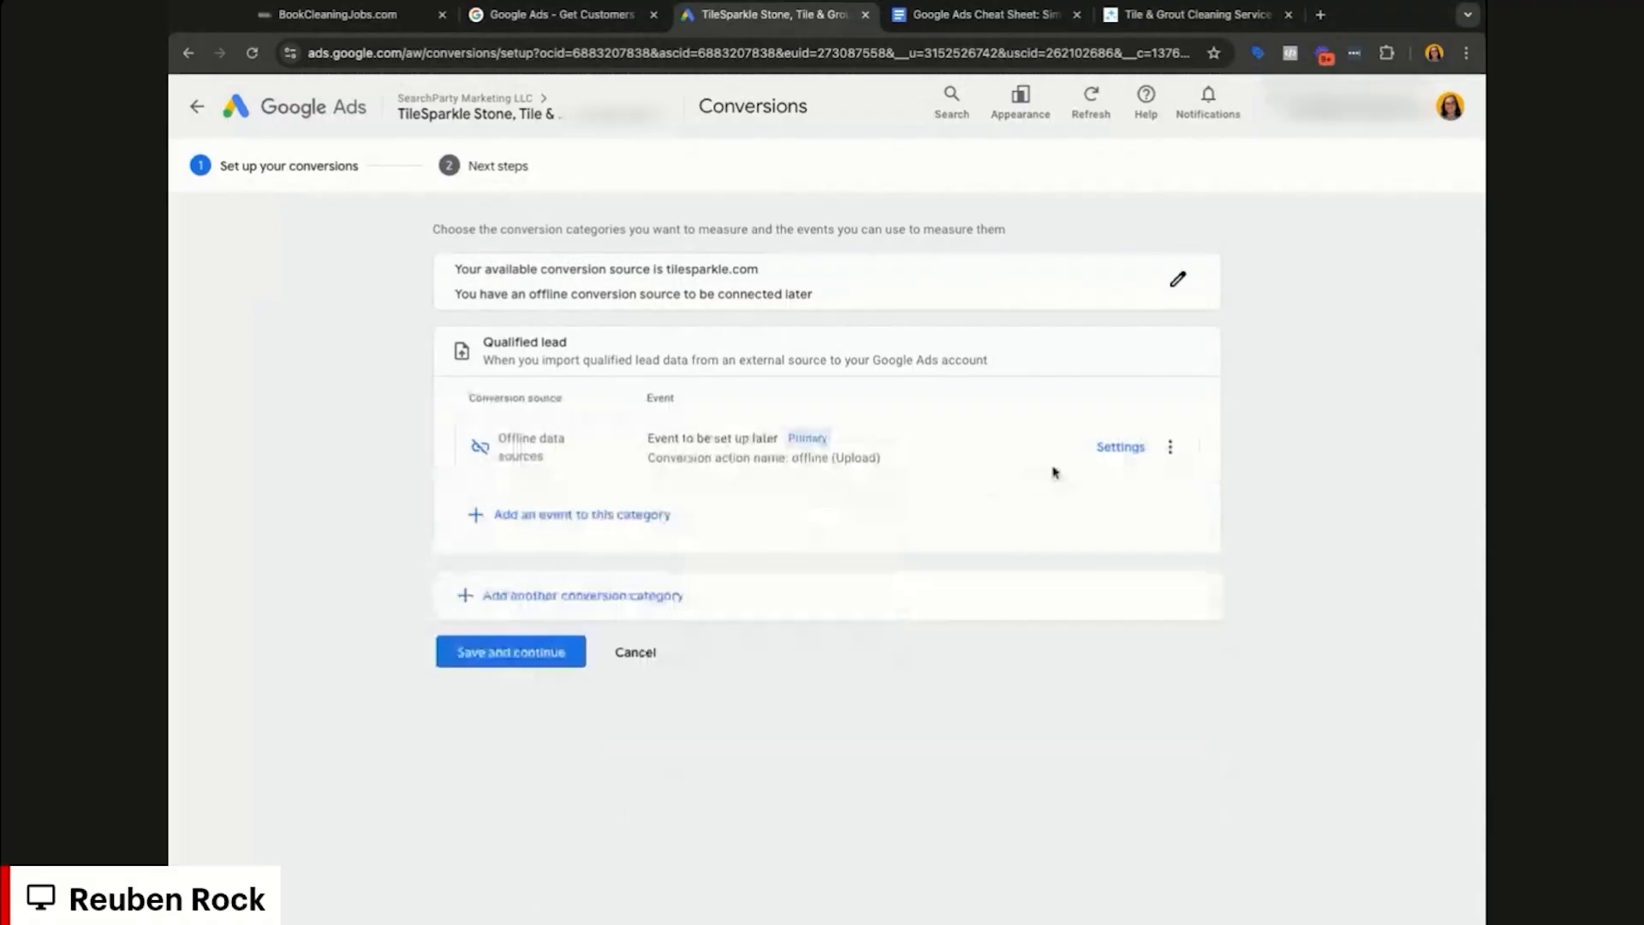
left_click(1125, 452)
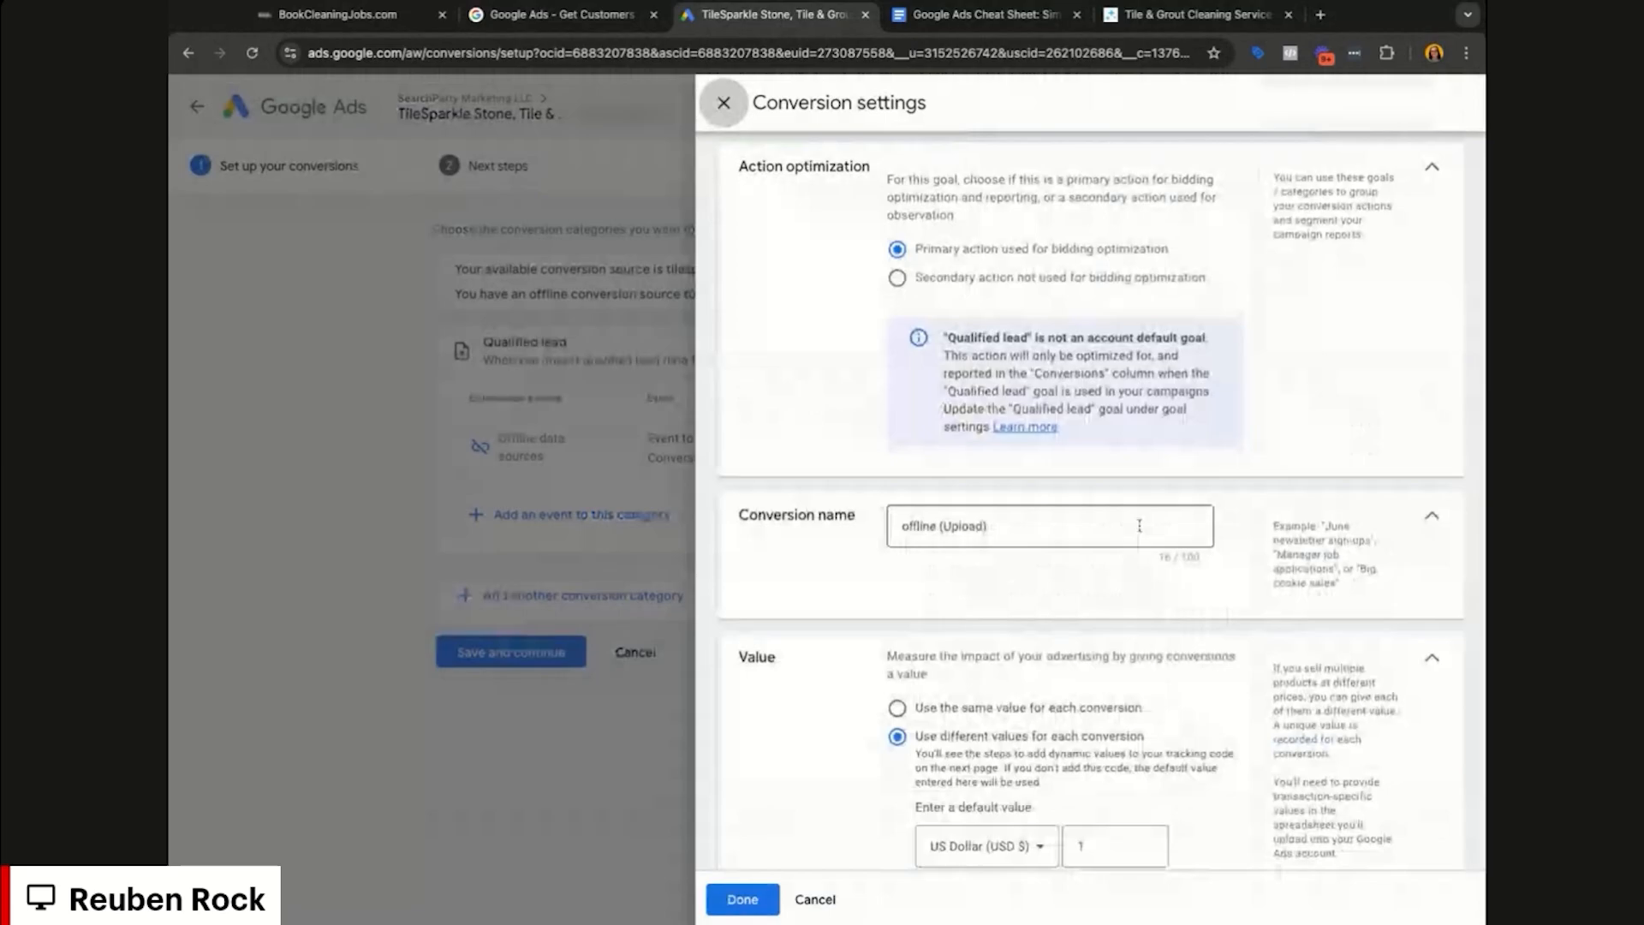
Step: Rename the conversion to 'Edad Form Submission (BCJ)' and give every conversion the same value, 001
triple_click(1136, 527)
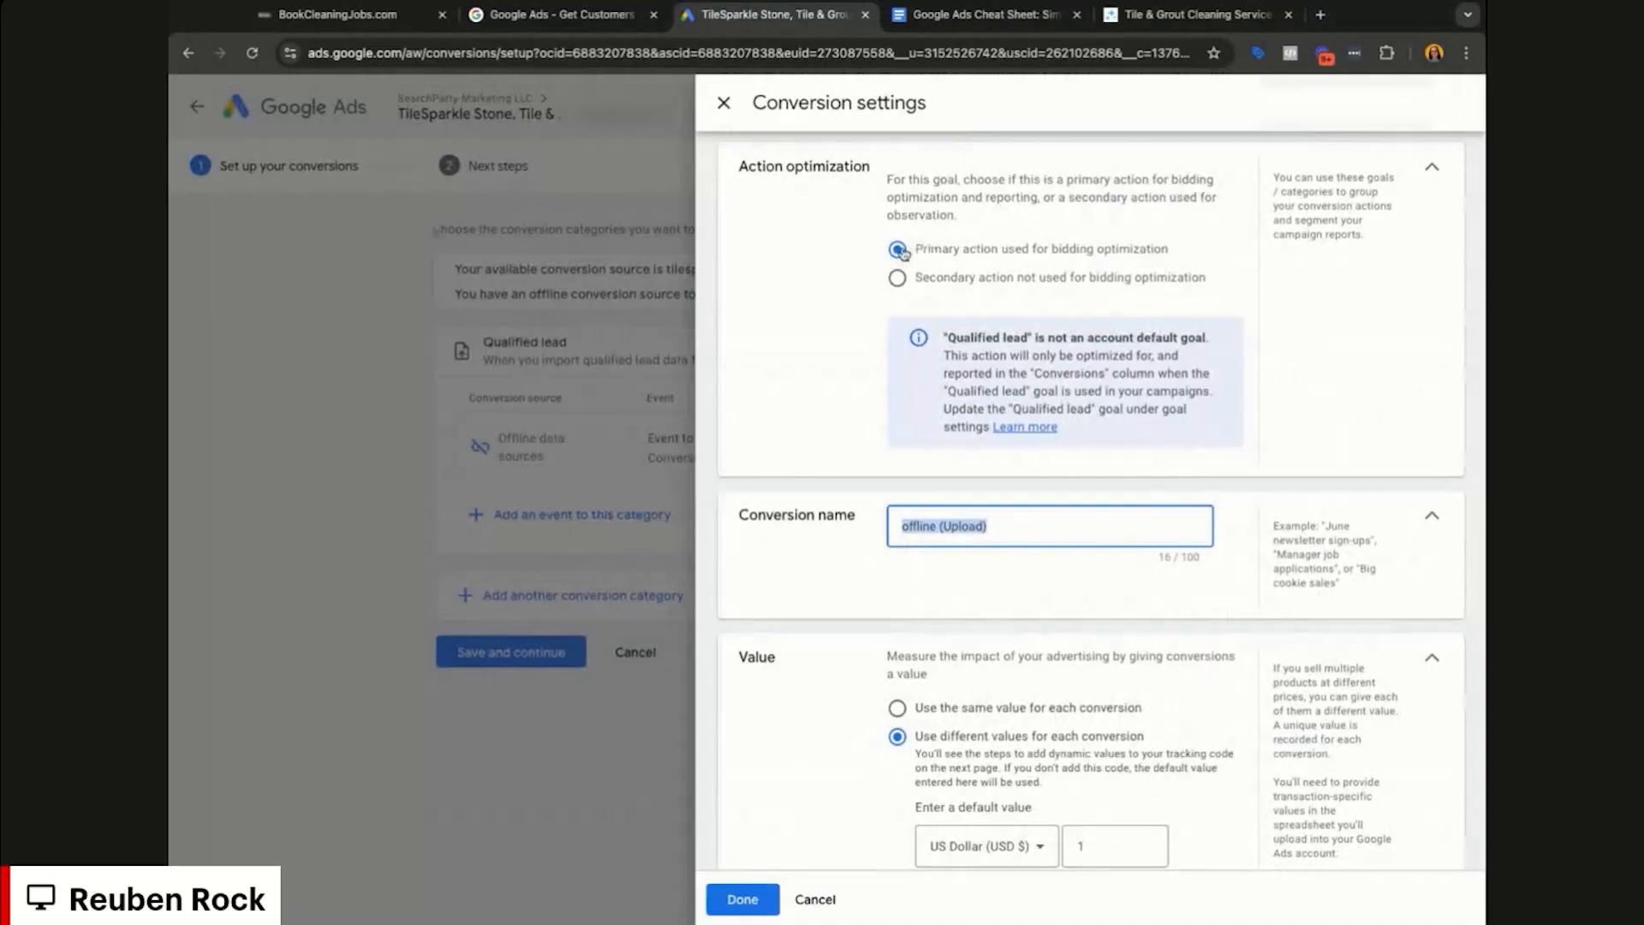
type("Ed")
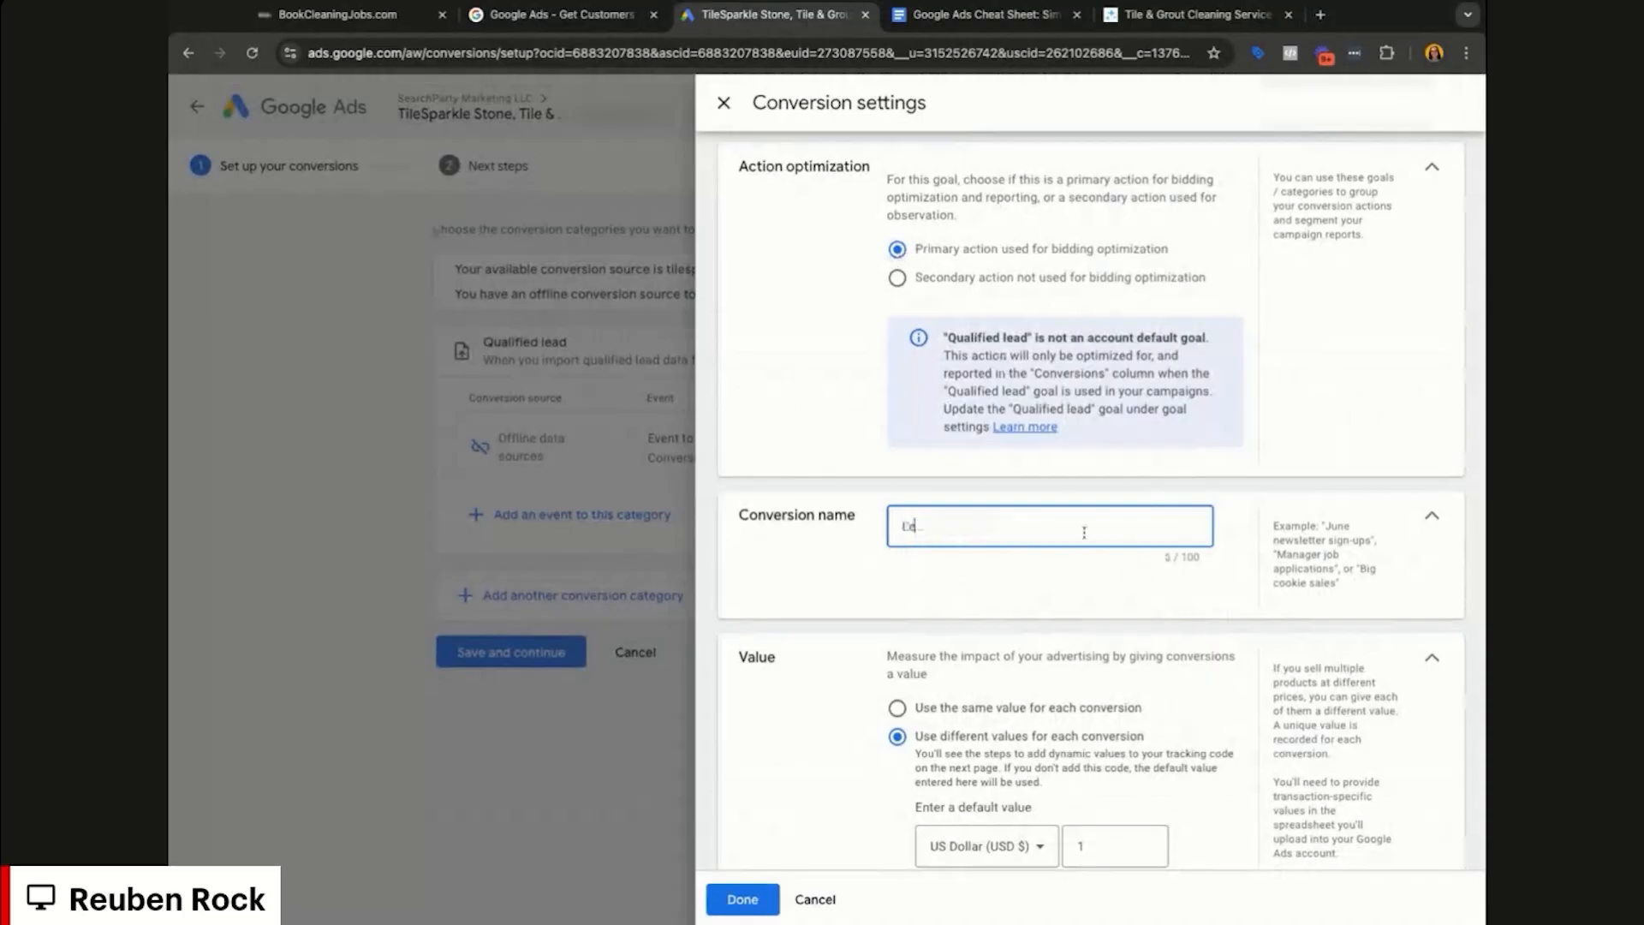
type("ad Form Submission (BCJ)")
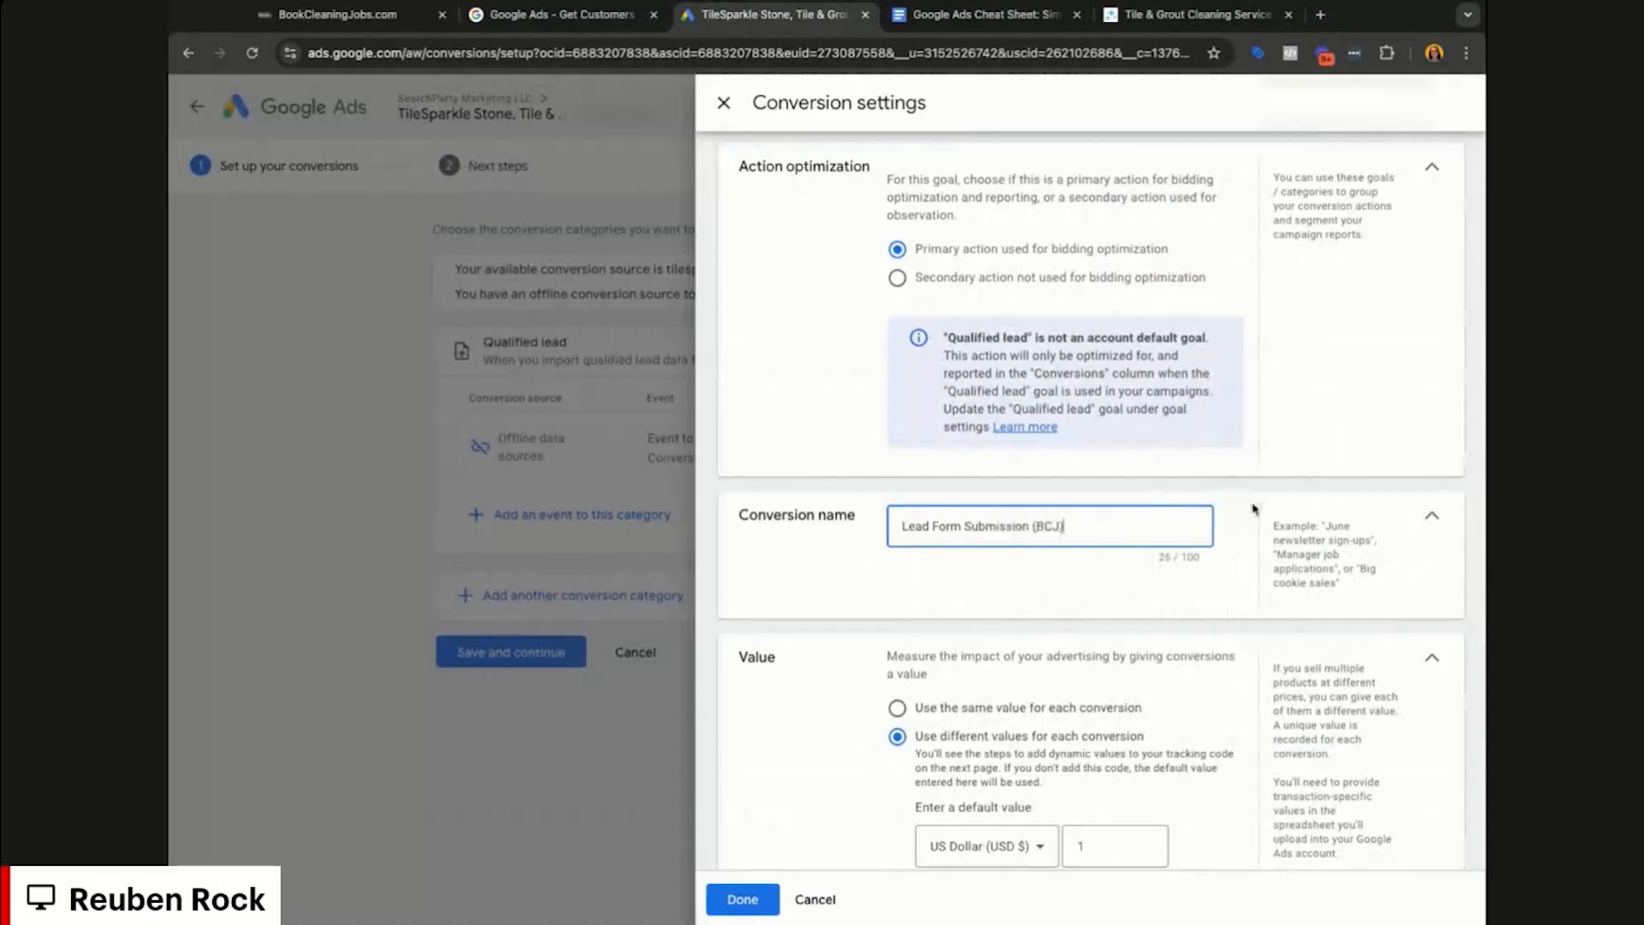
scroll(1199, 488, "down", 2)
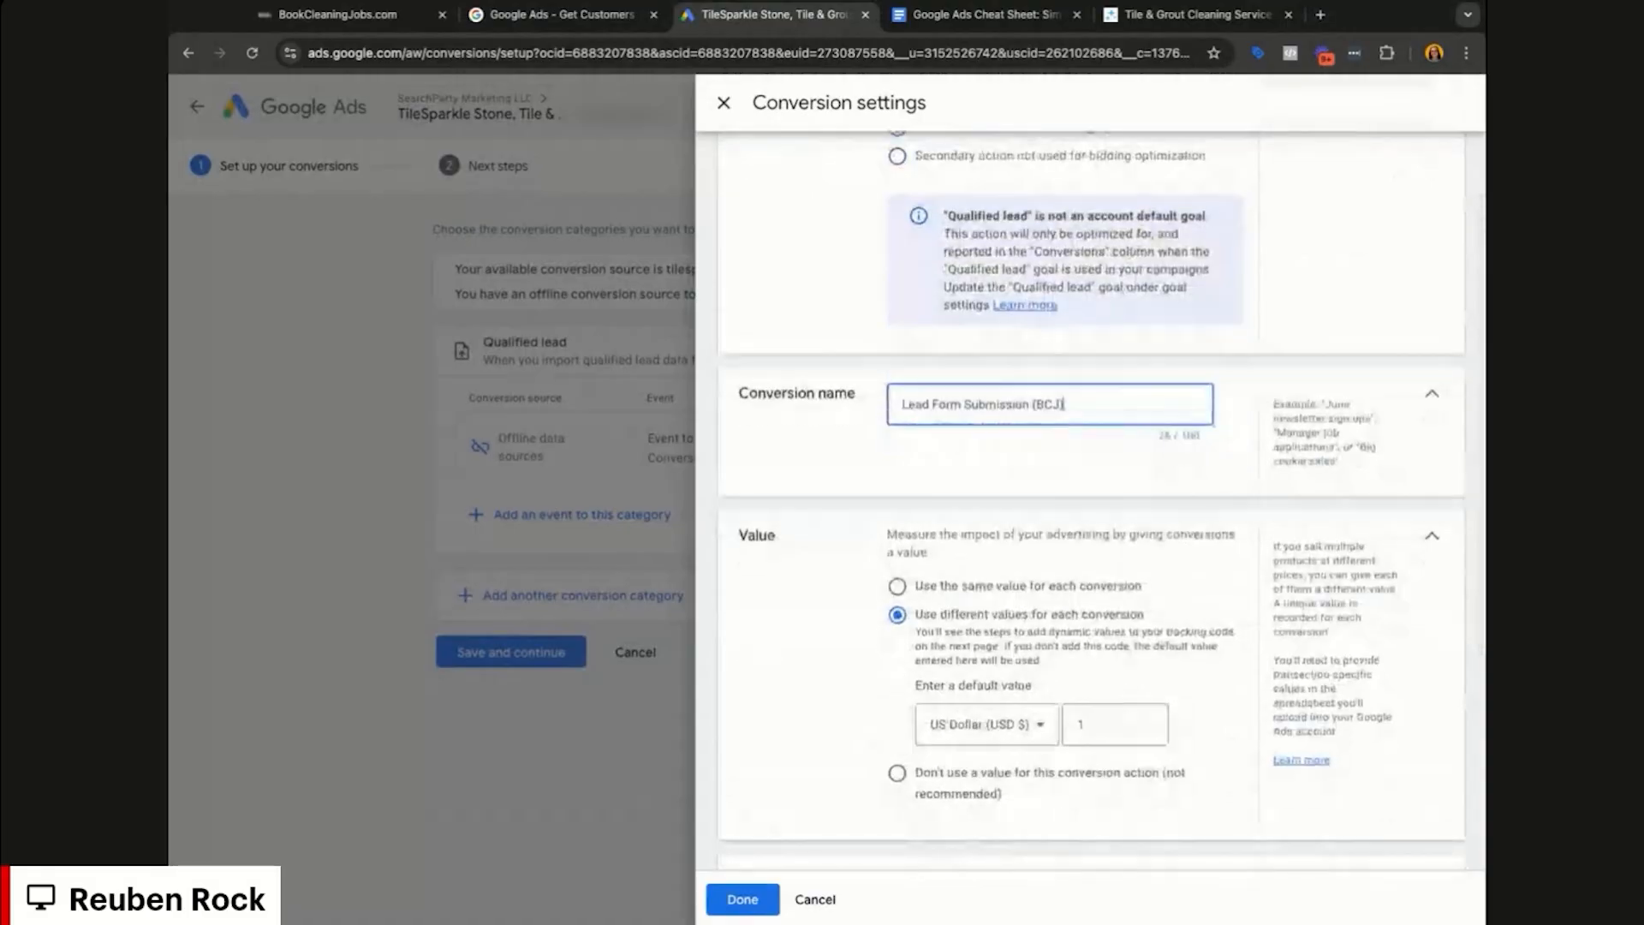
scroll(1189, 458, "down", 1)
scroll(955, 459, "down", 1)
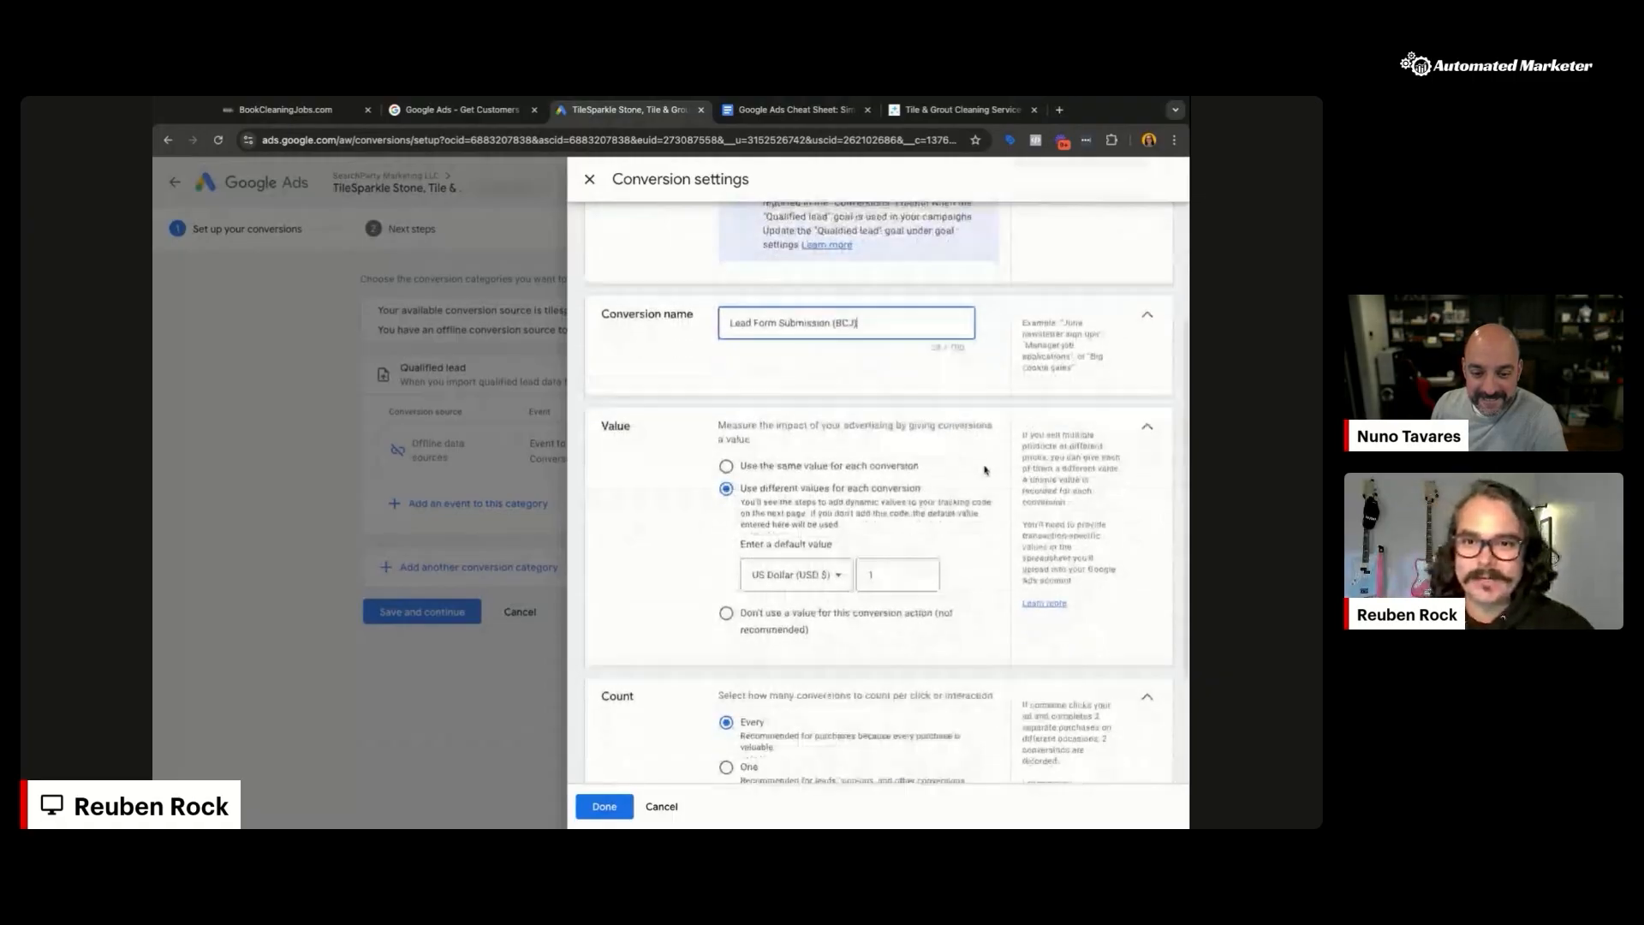
scroll(983, 477, "down", 1)
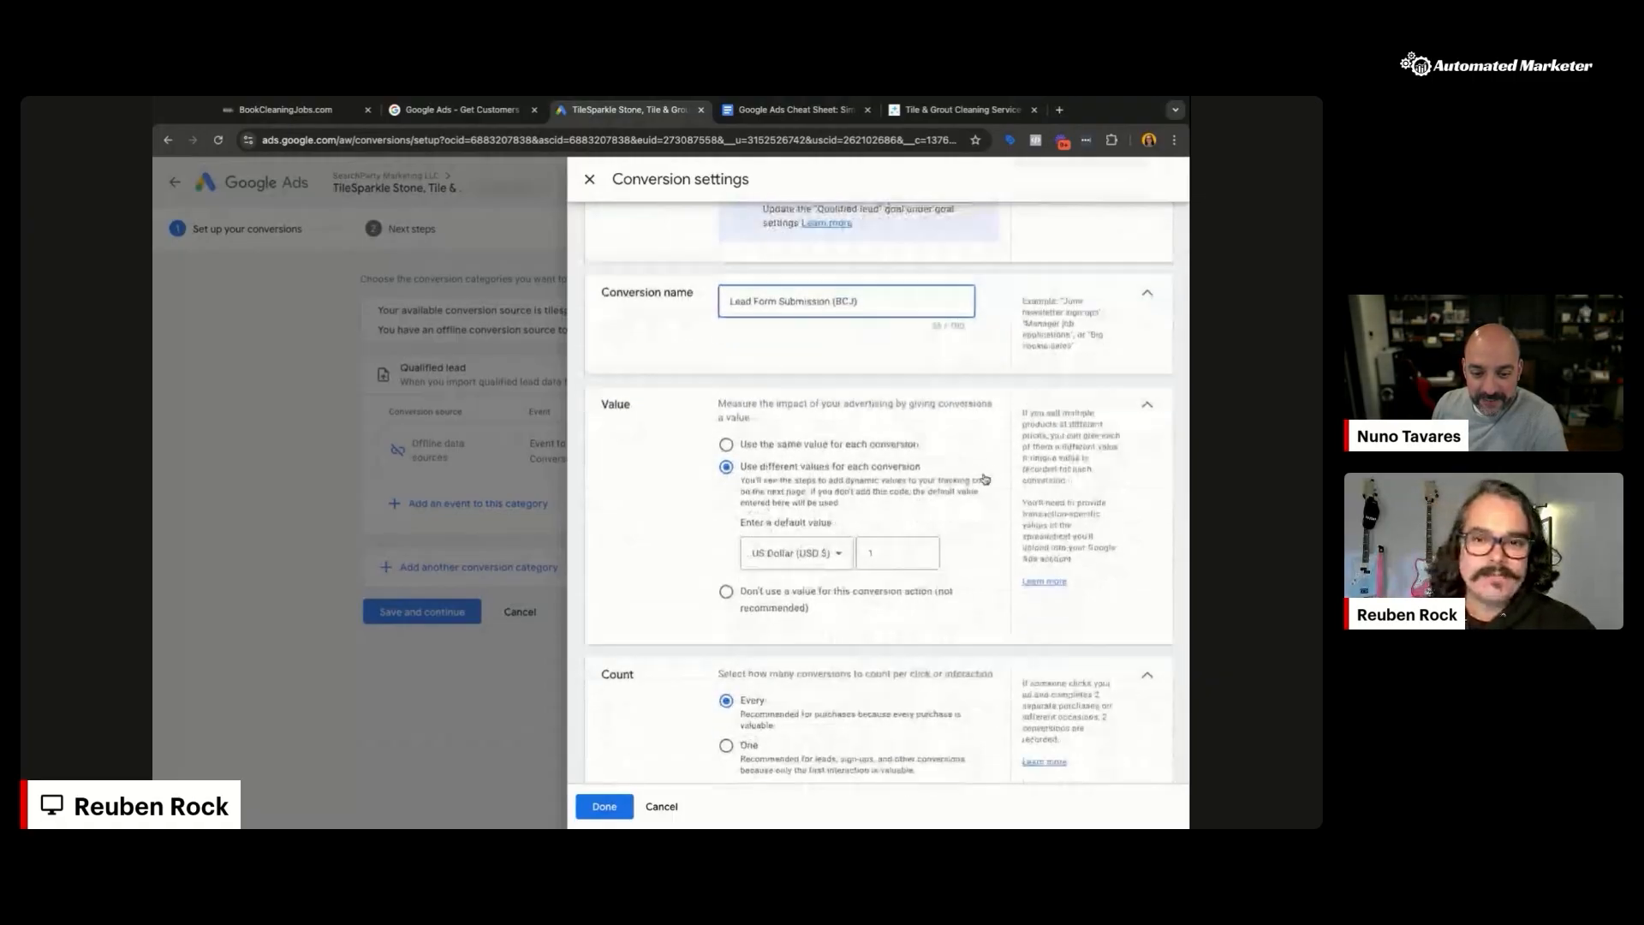
left_click(835, 446)
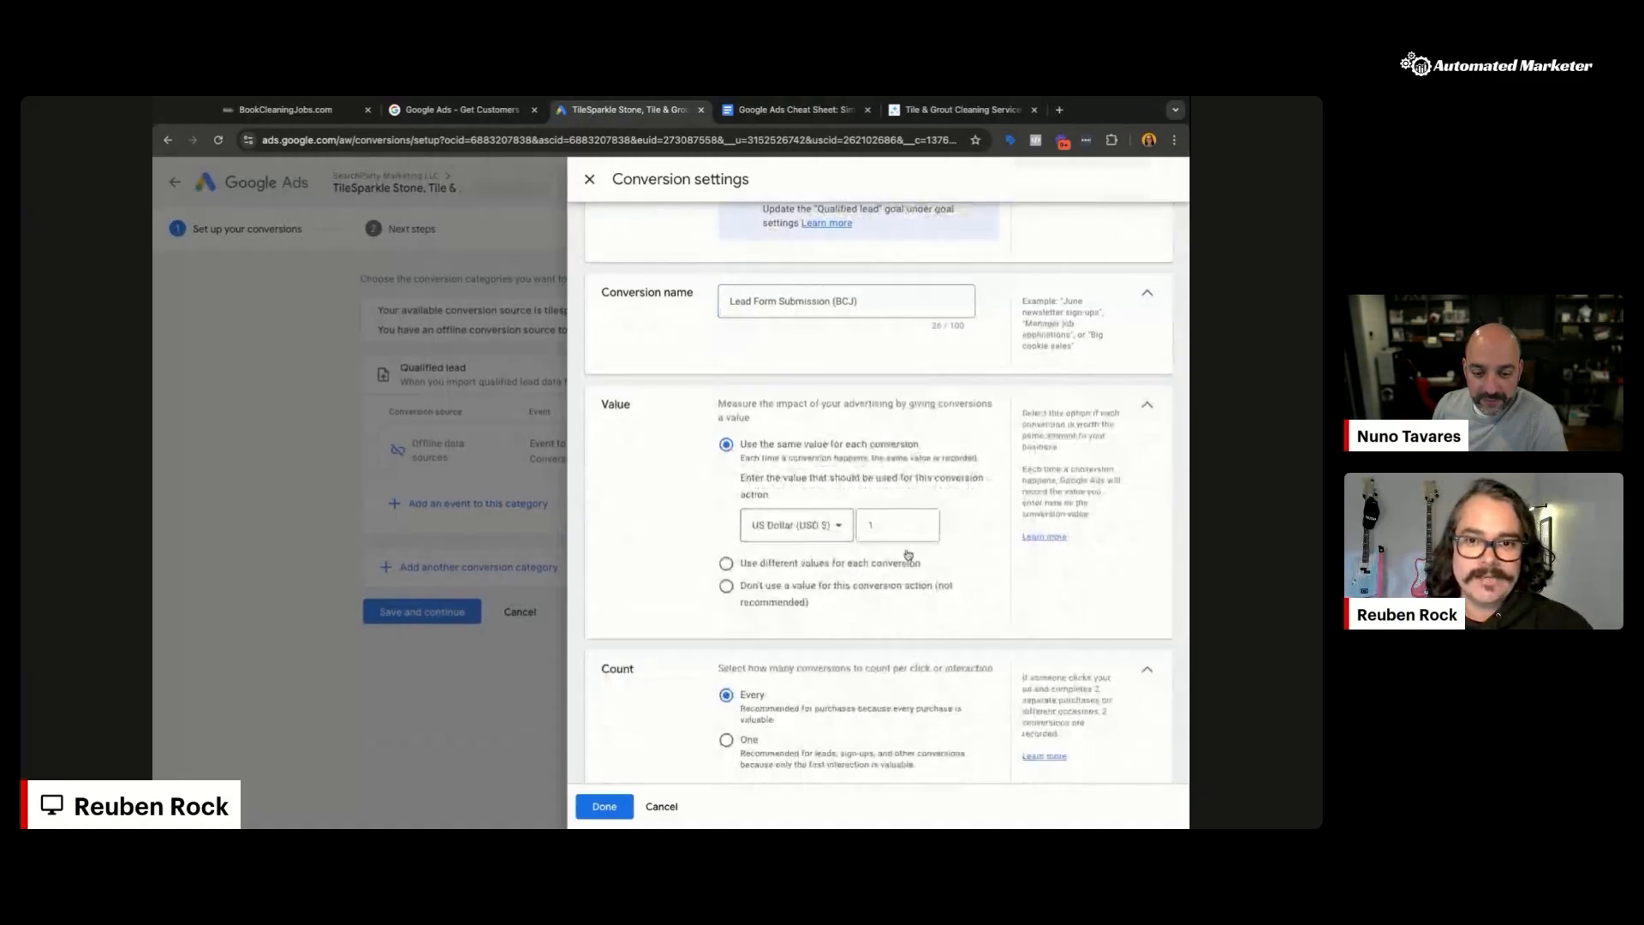
left_click(891, 529)
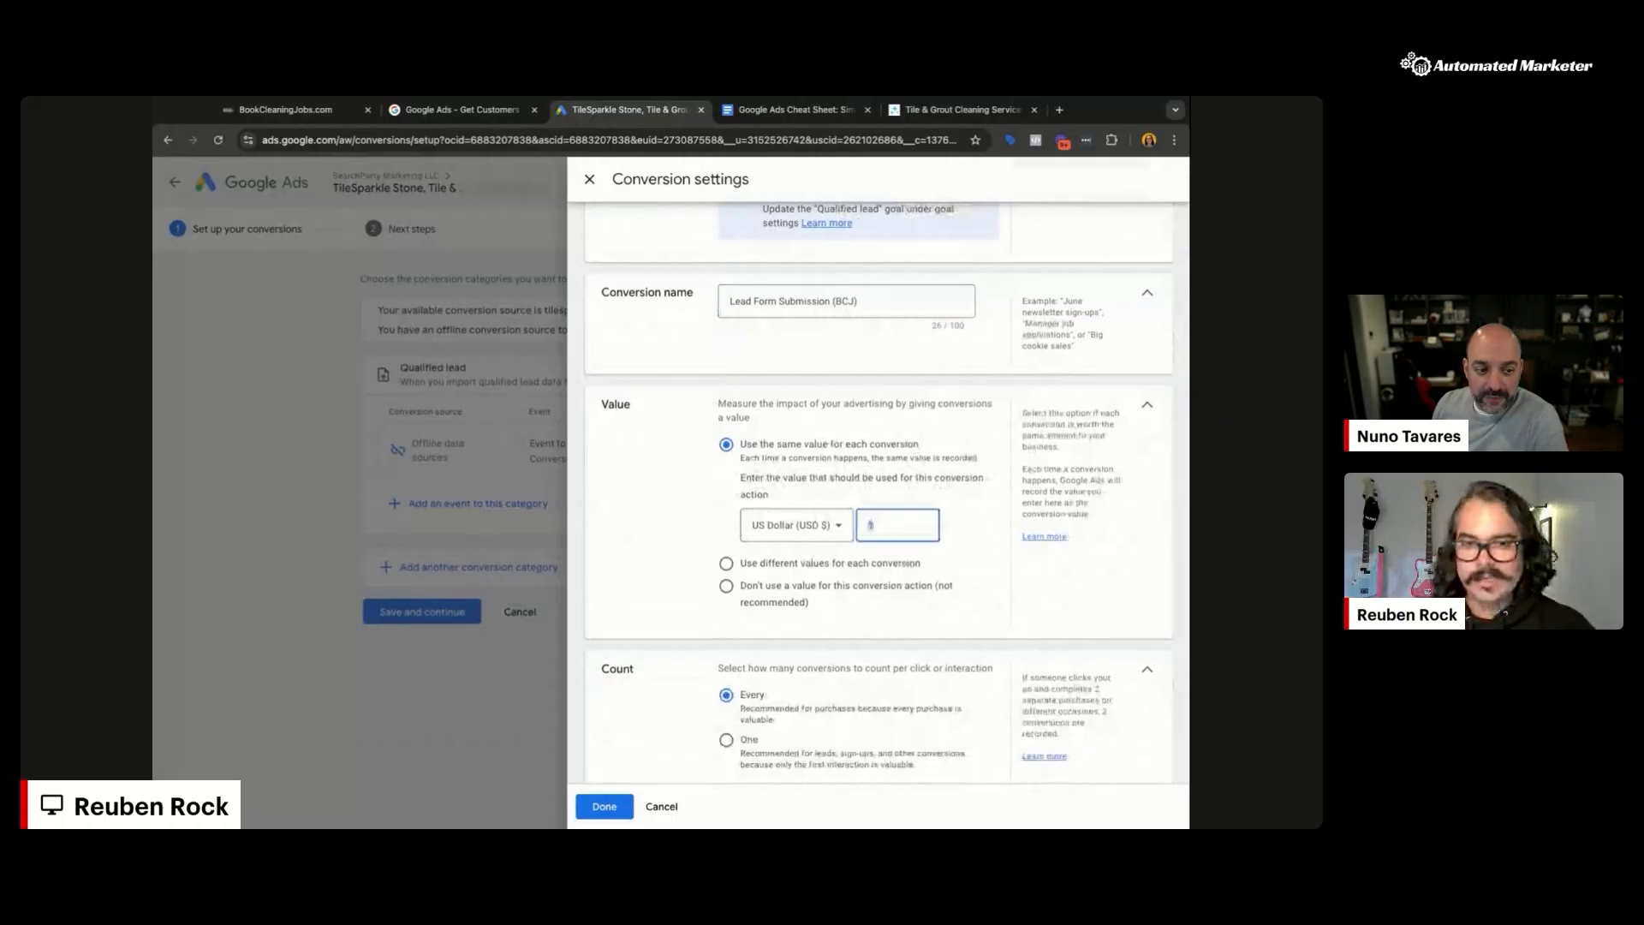
type("00")
type("1")
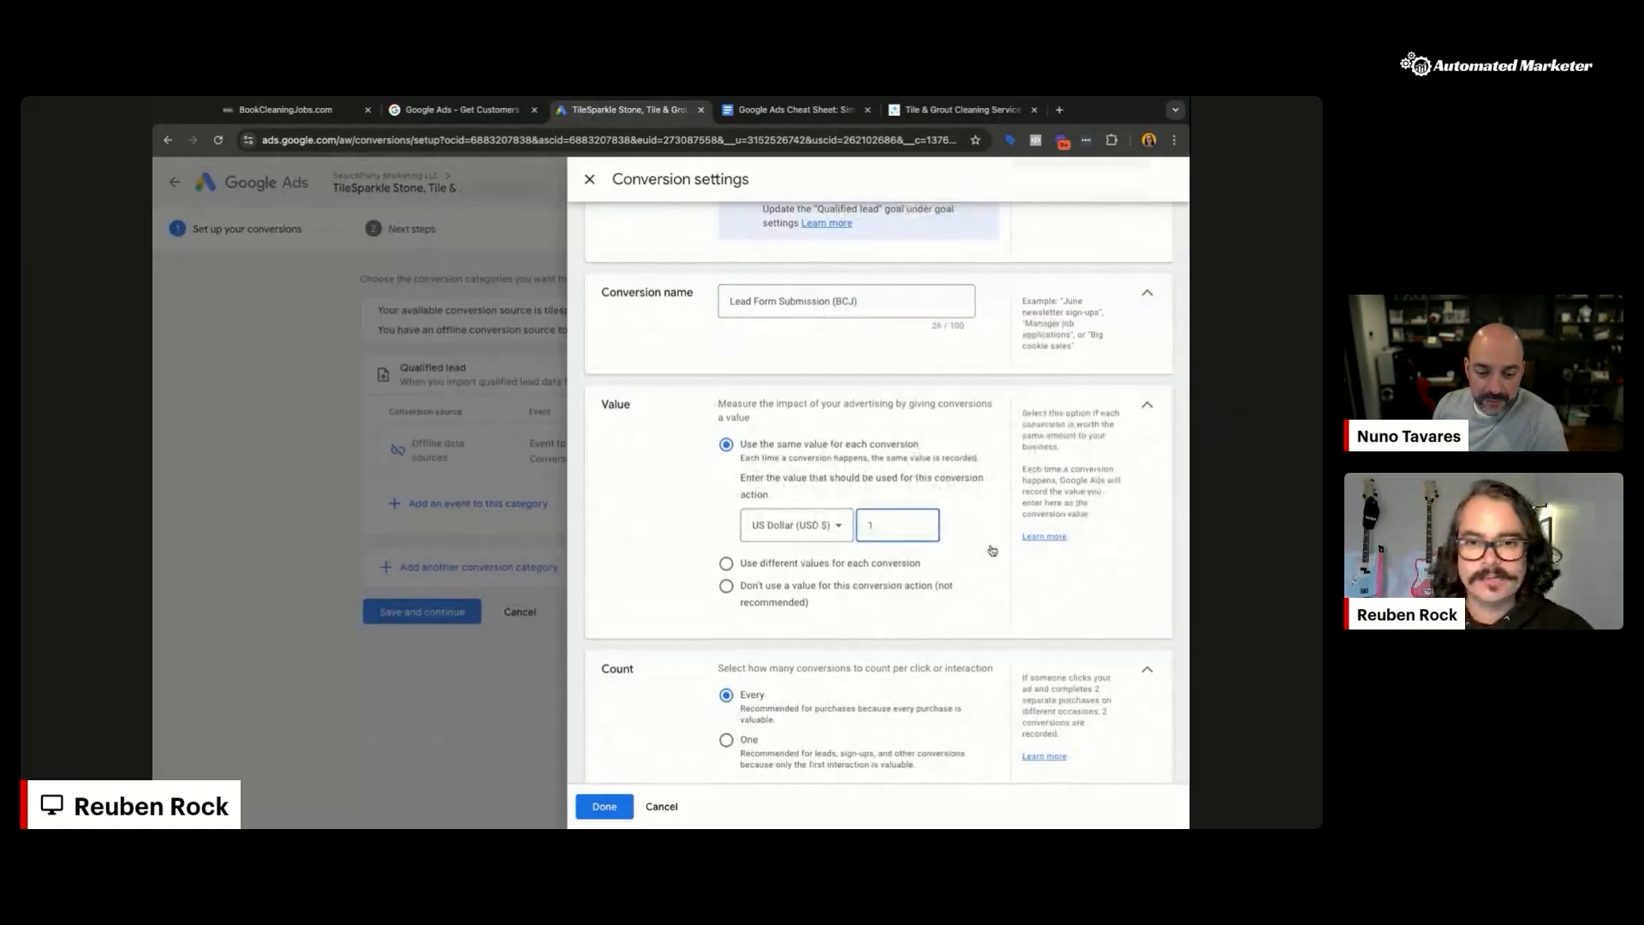
Step: Count one conversion per interaction and keep the click-through window at 90 days
scroll(997, 553, "down", 3)
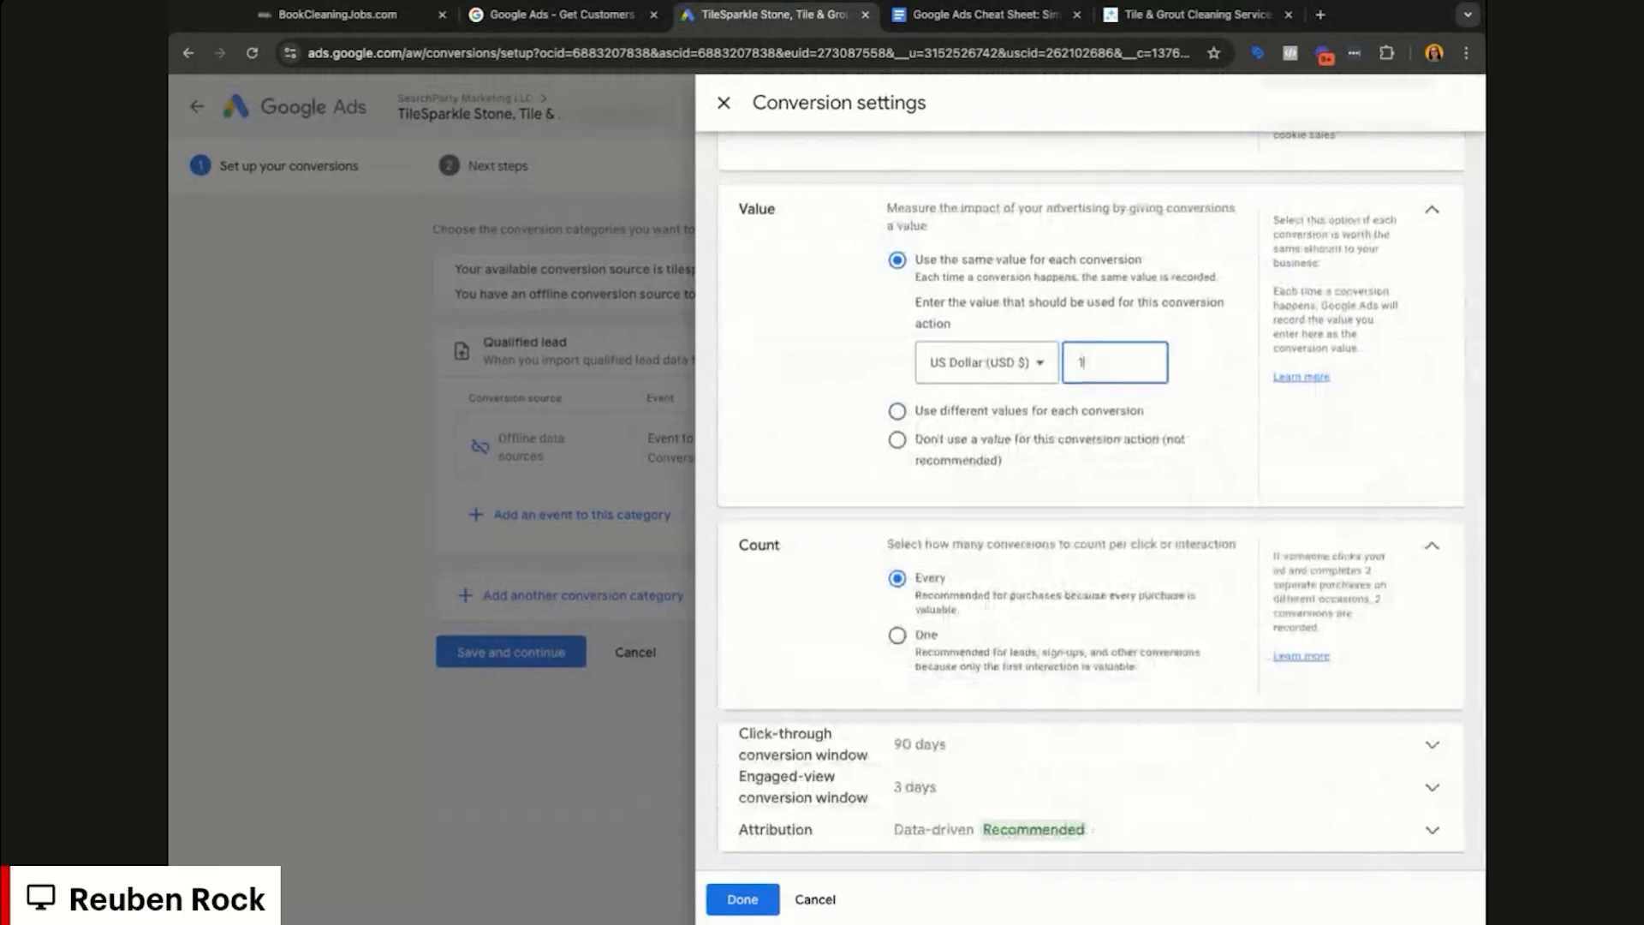
left_click(896, 635)
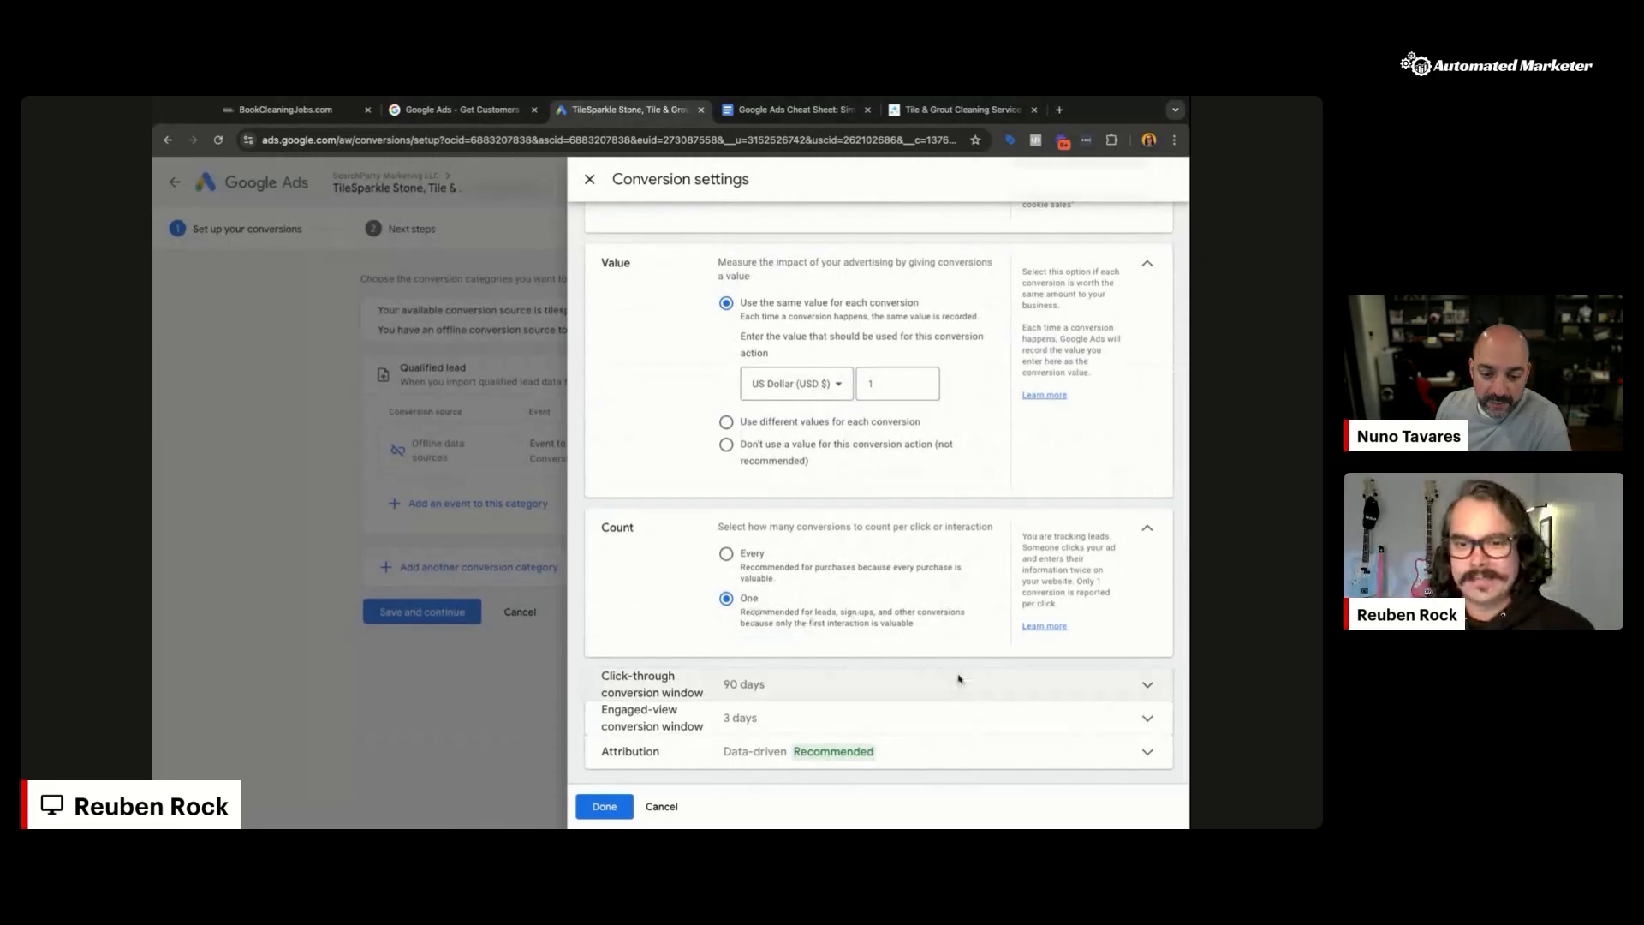
left_click(1213, 742)
scroll(950, 589, "down", 2)
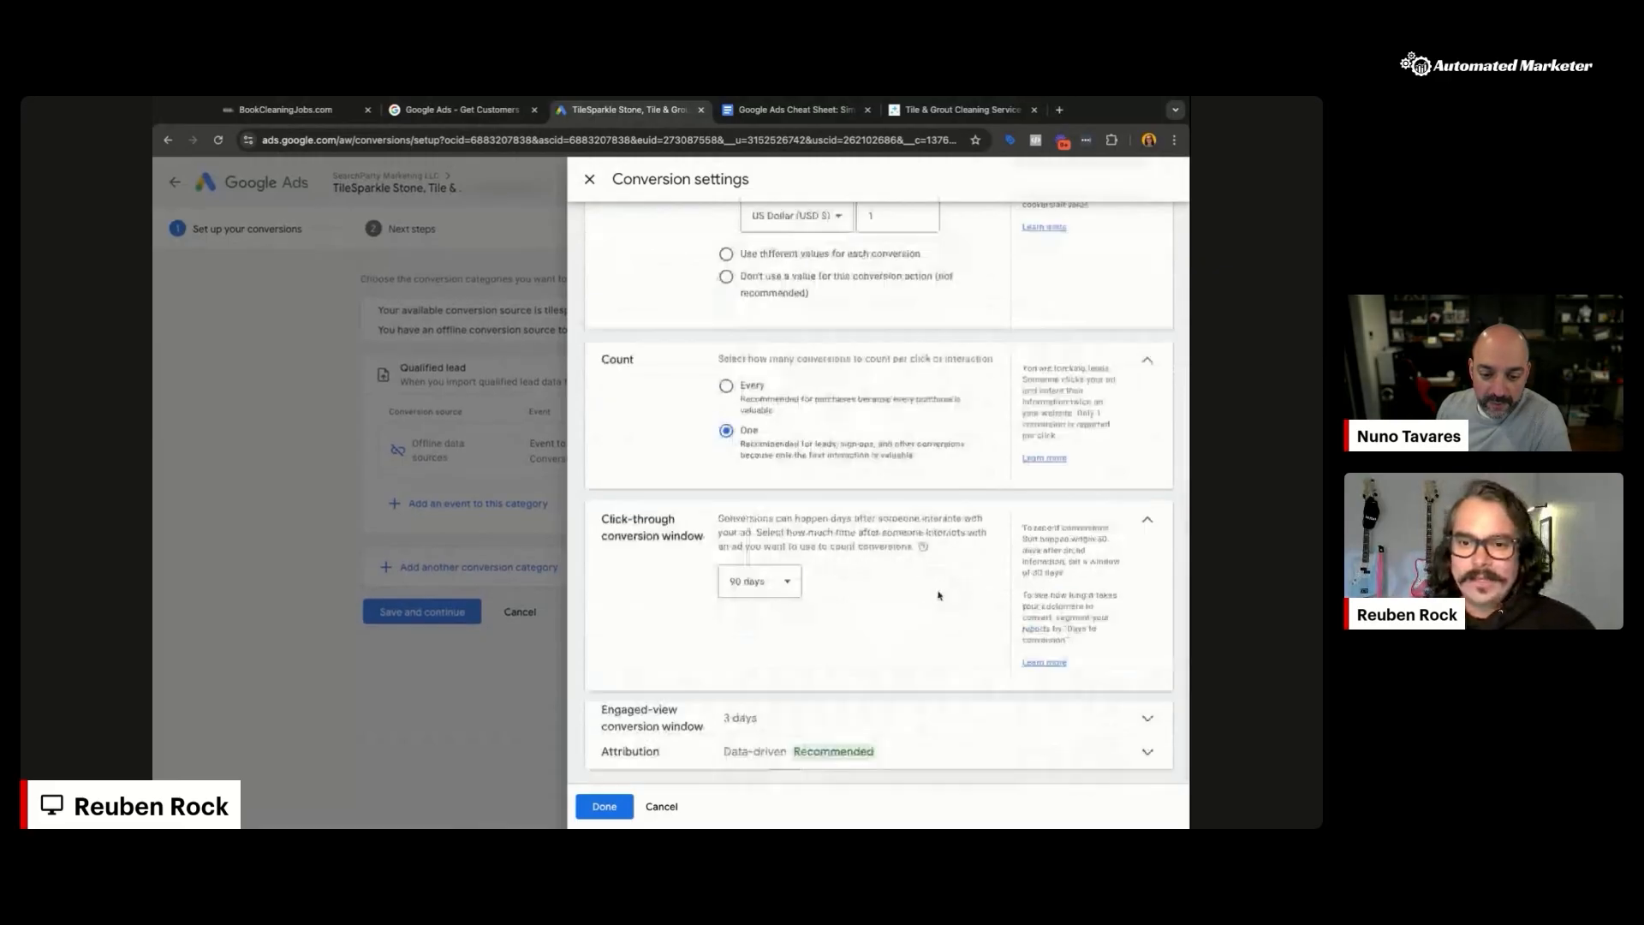
left_click(779, 581)
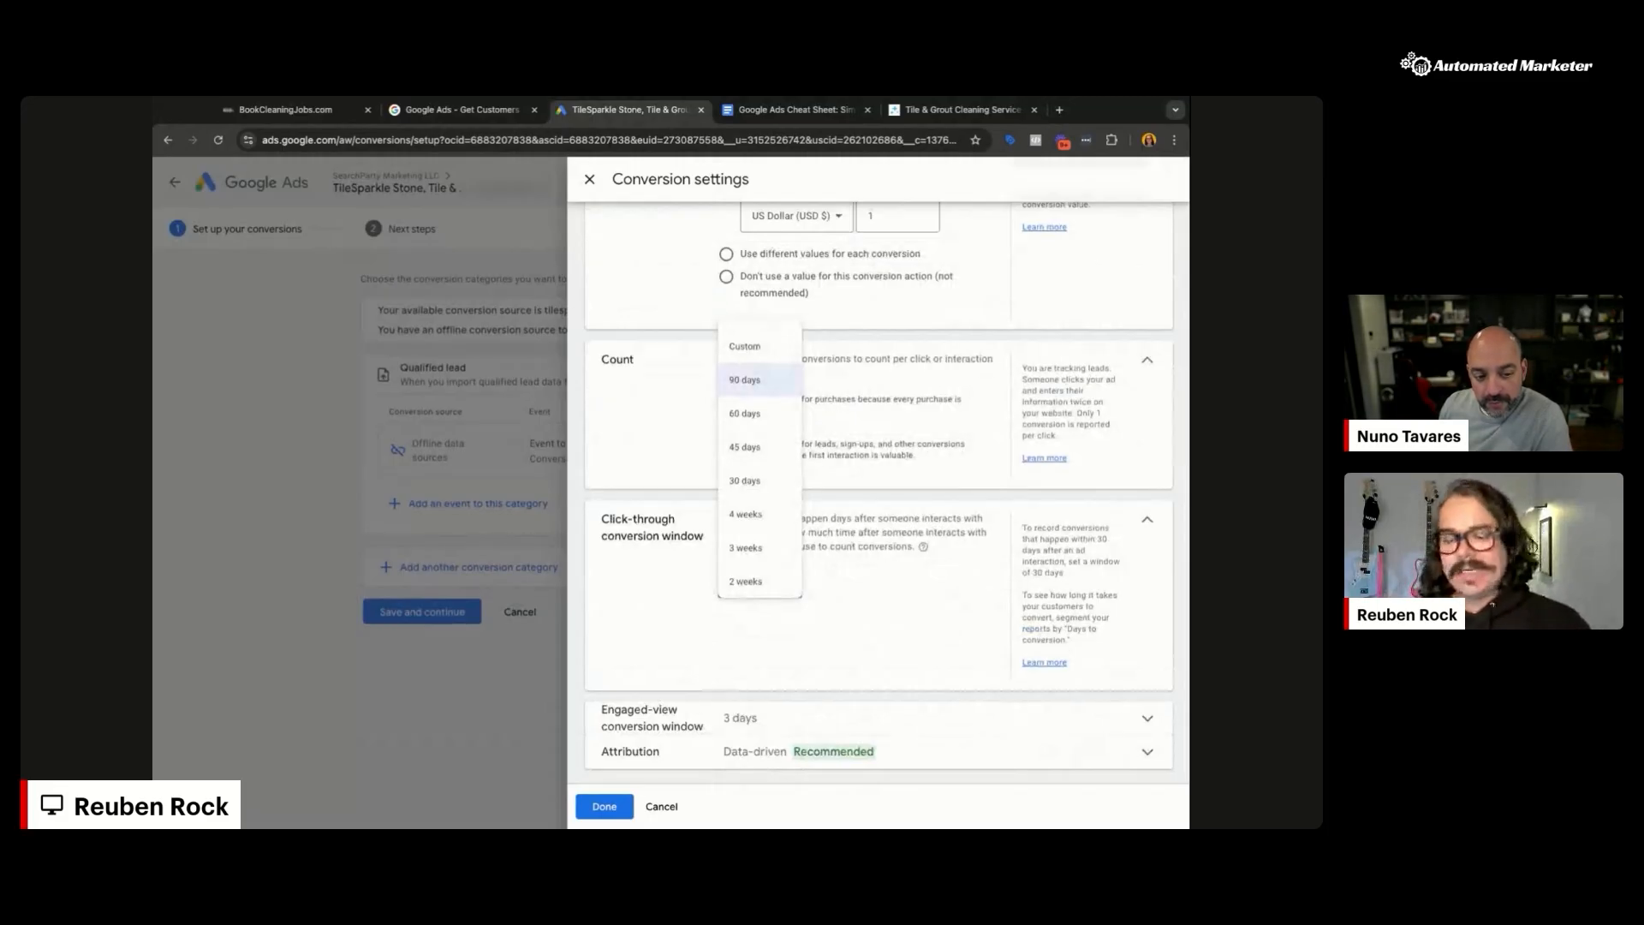
key("Escape")
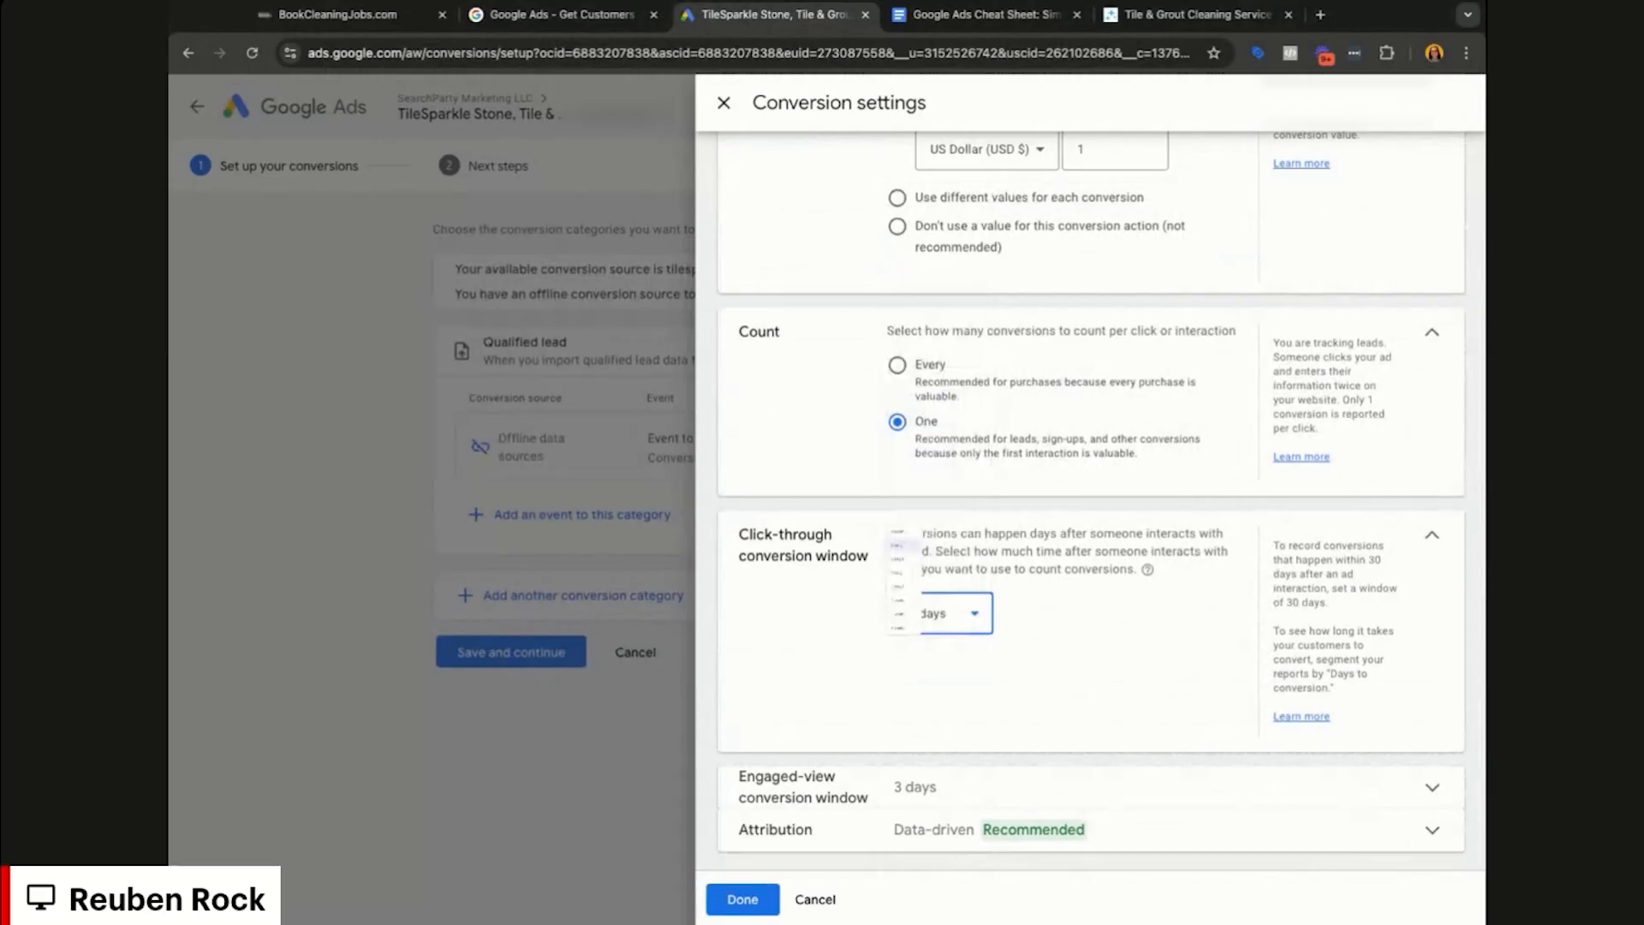
left_click(952, 613)
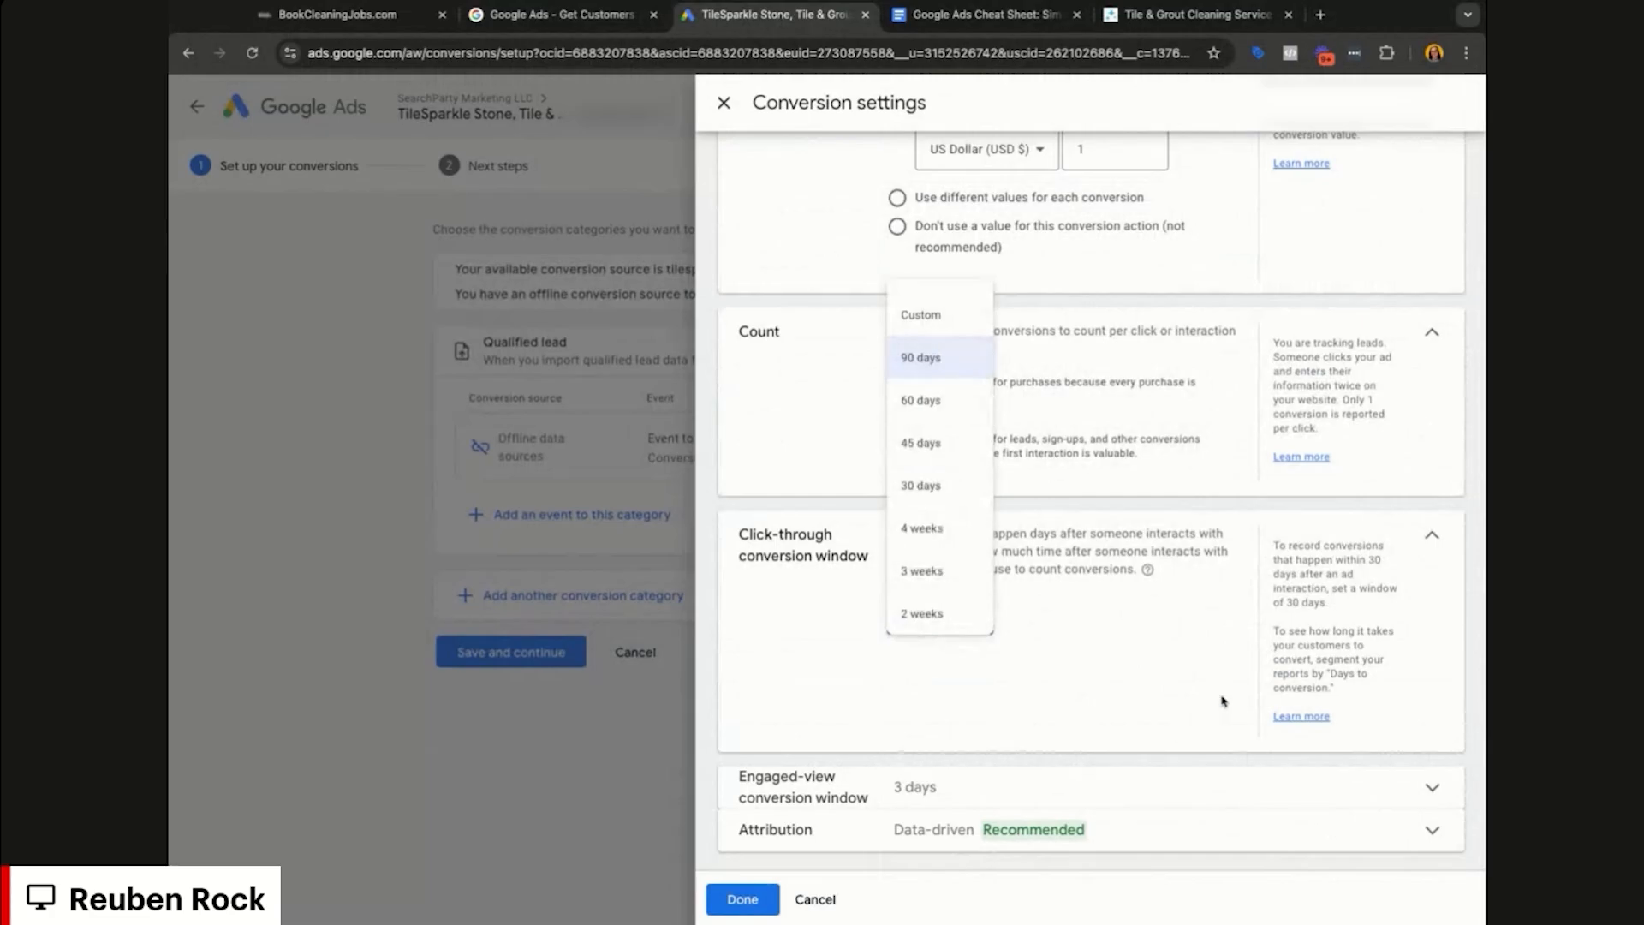
left_click(1220, 736)
Step: Set the engaged-view window to 30 days and show the Data-driven attribution options
left_click(1214, 784)
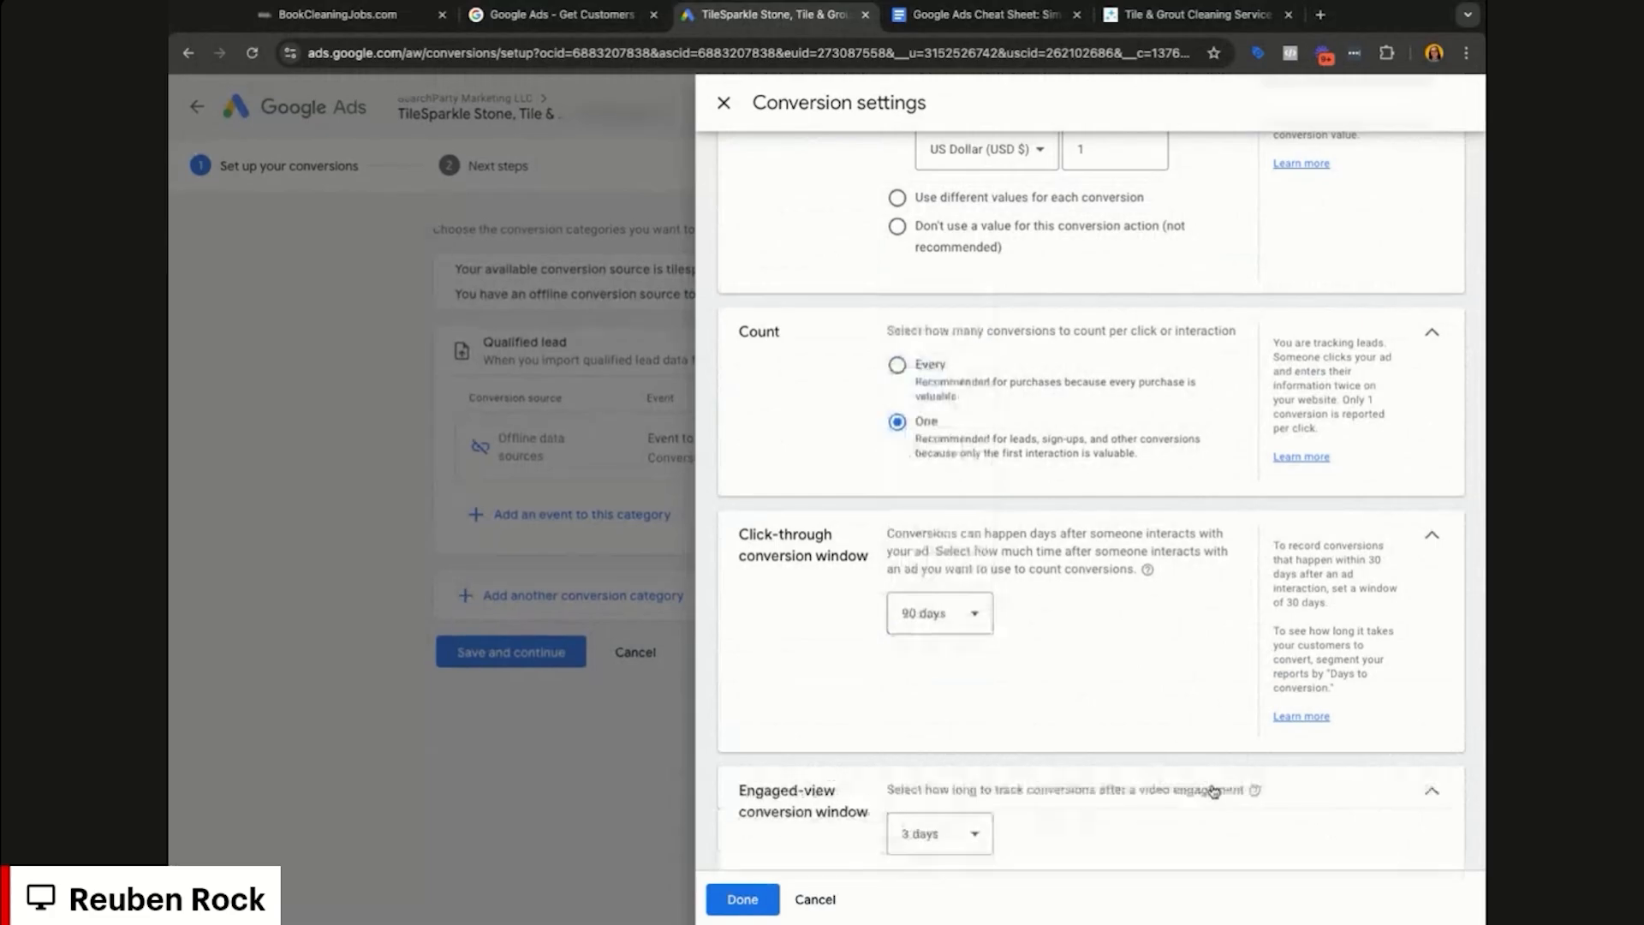
scroll(1199, 736, "down", 1)
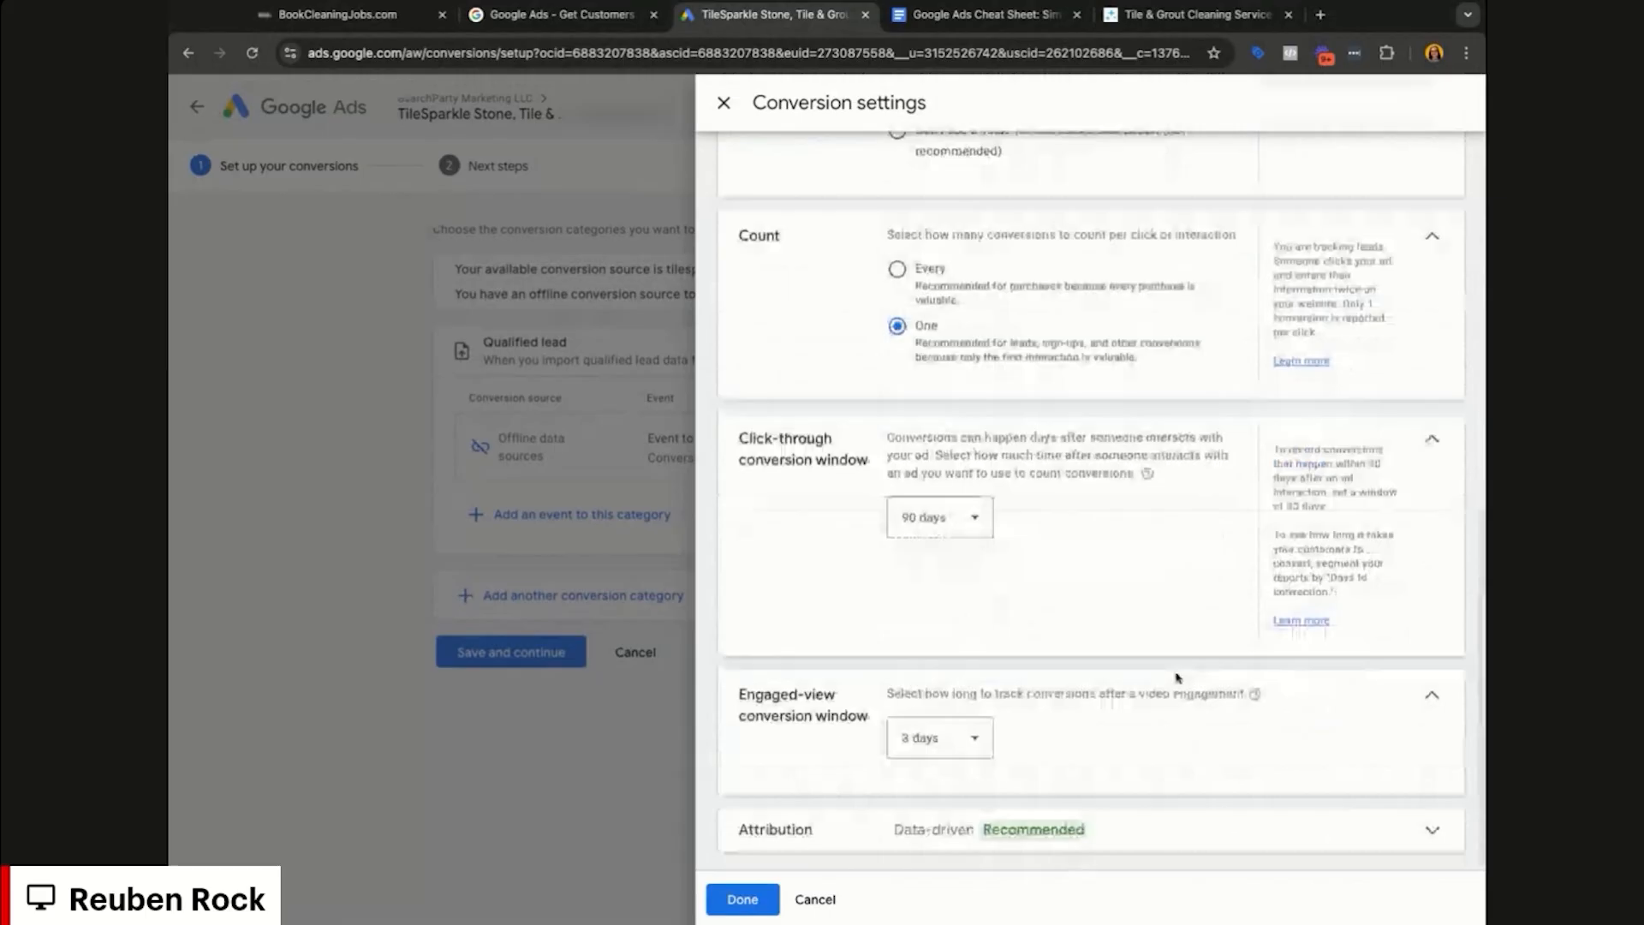
left_click(967, 738)
left_click(956, 560)
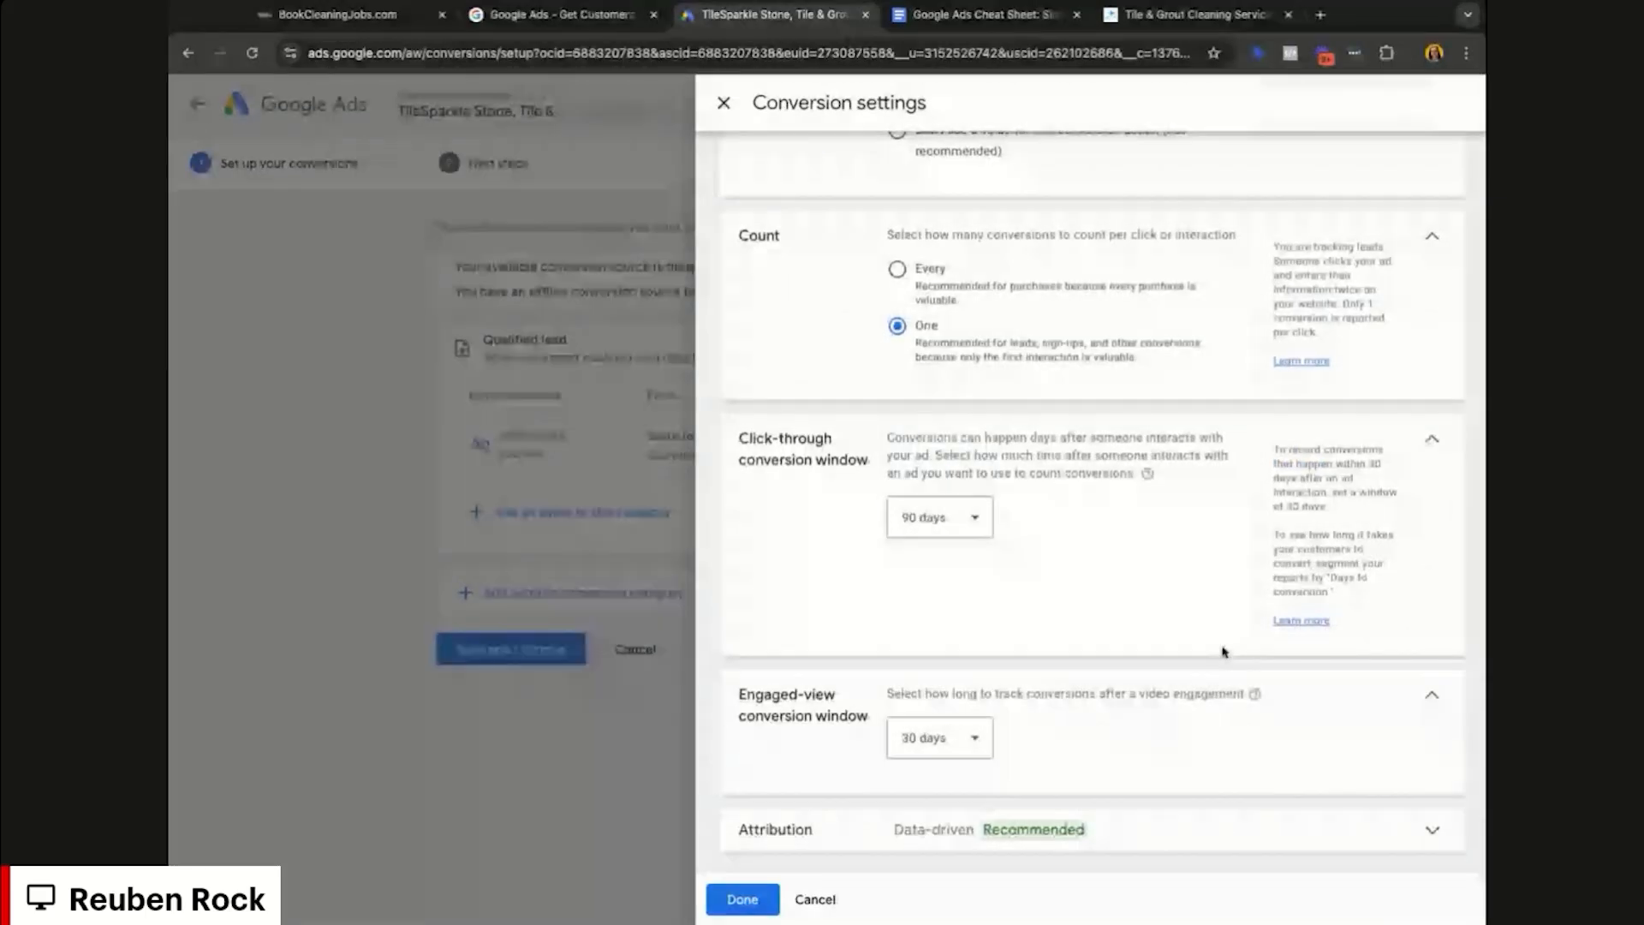
left_click(985, 737)
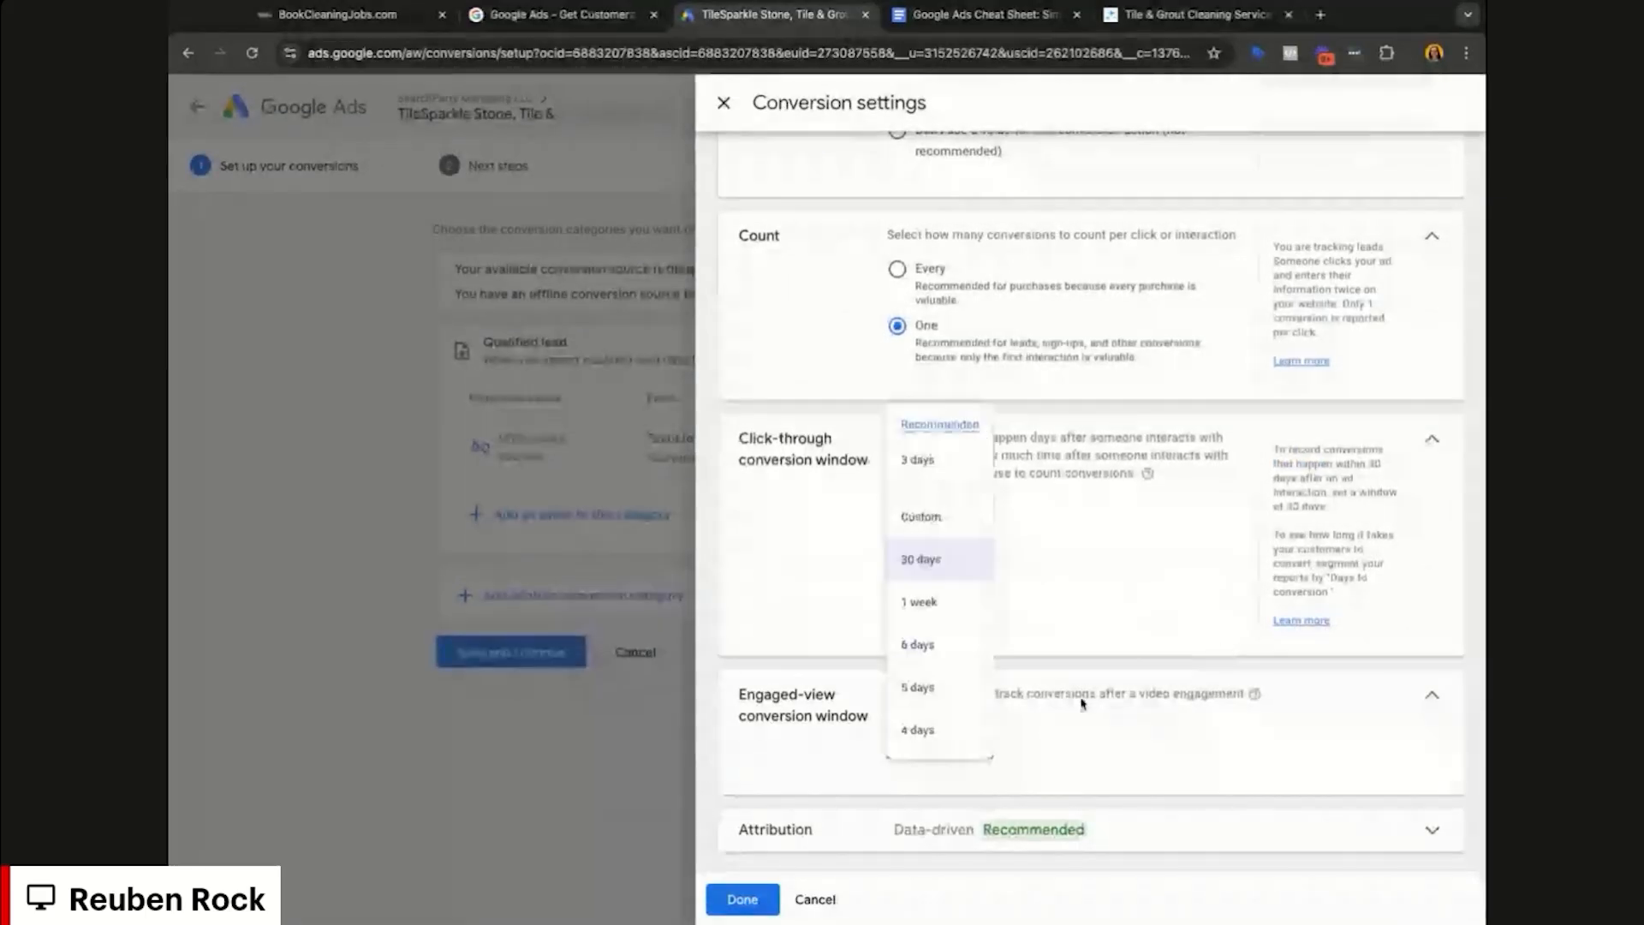
left_click(970, 566)
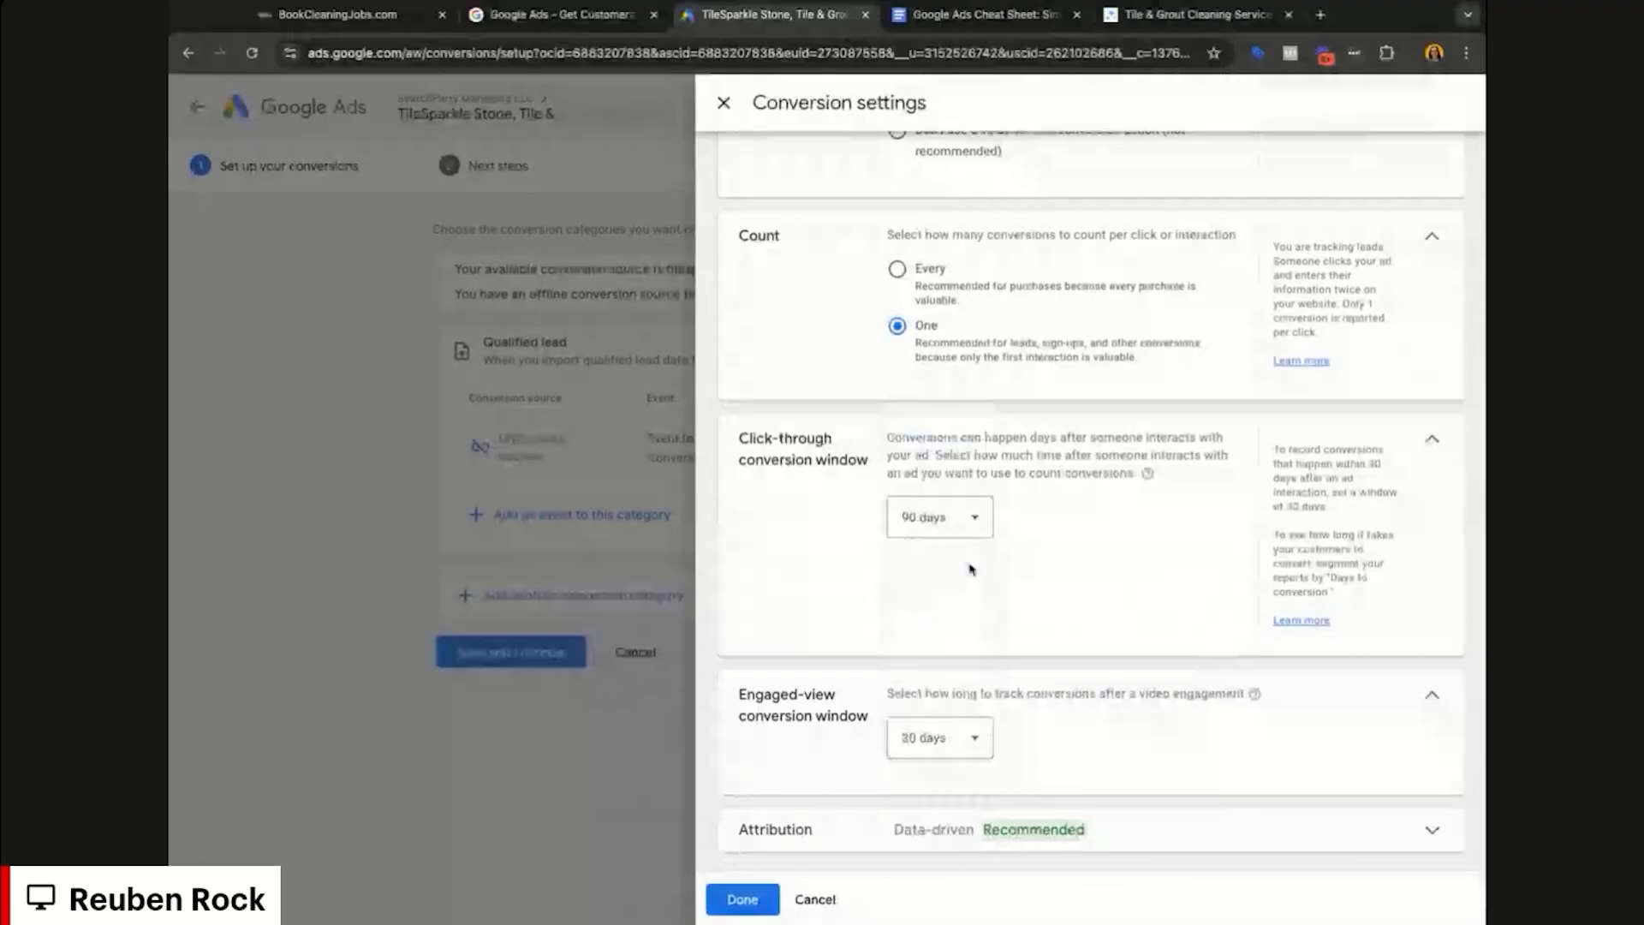
left_click(1207, 826)
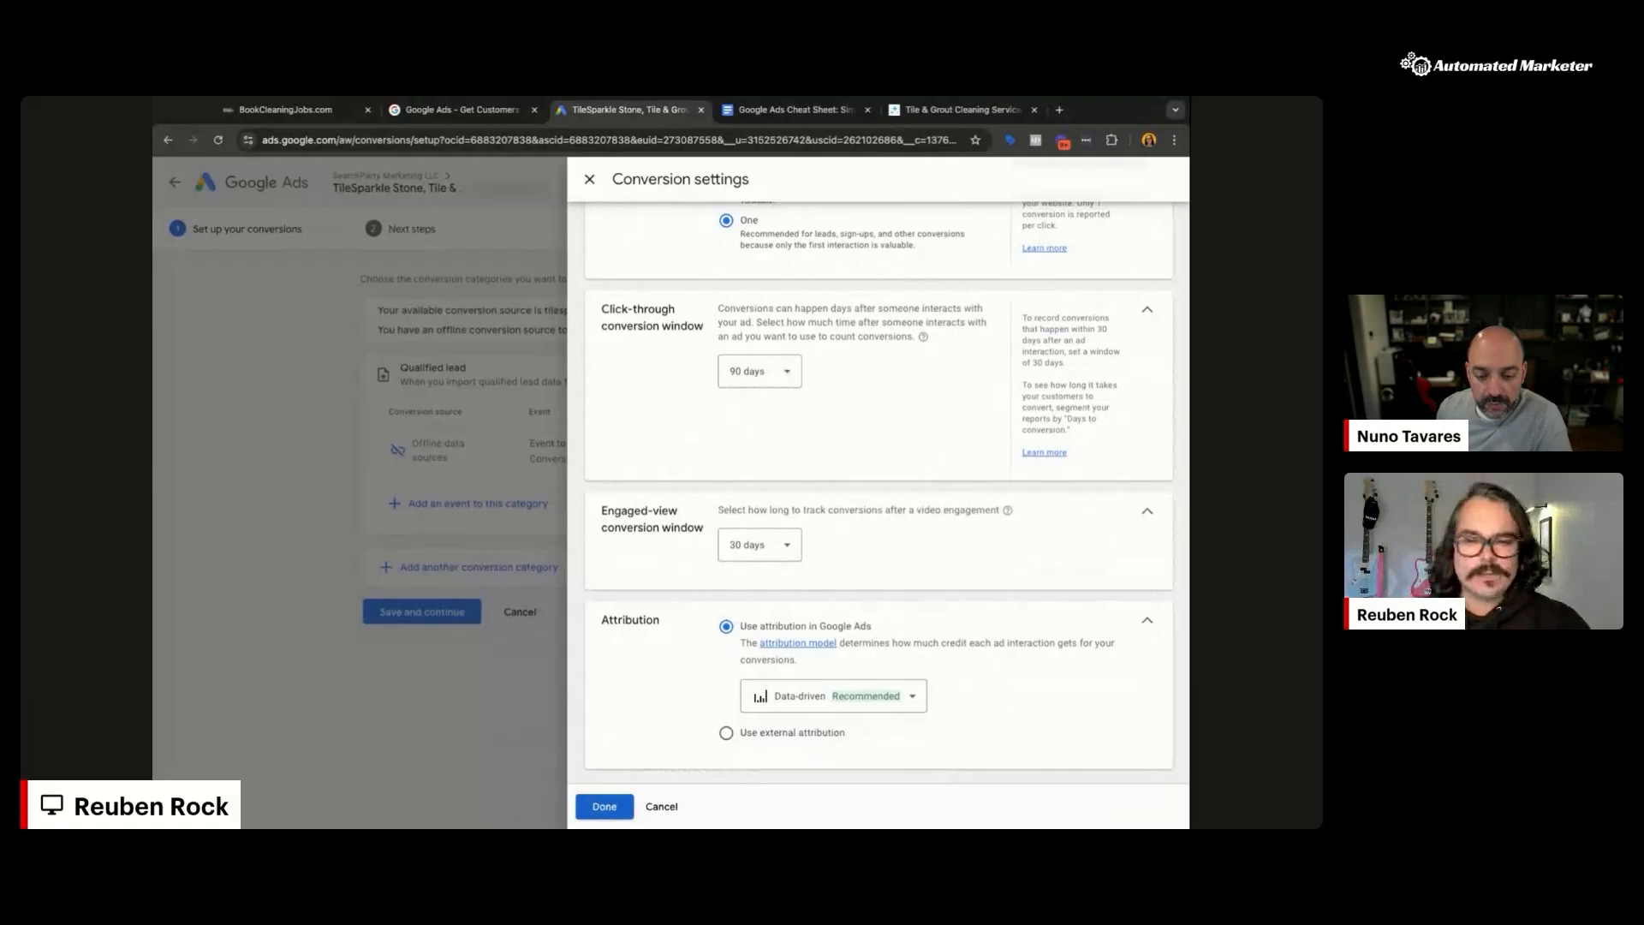
Step: Close the settings, then save and finish the Lead Form Submission (BCJ) conversion action
left_click(605, 806)
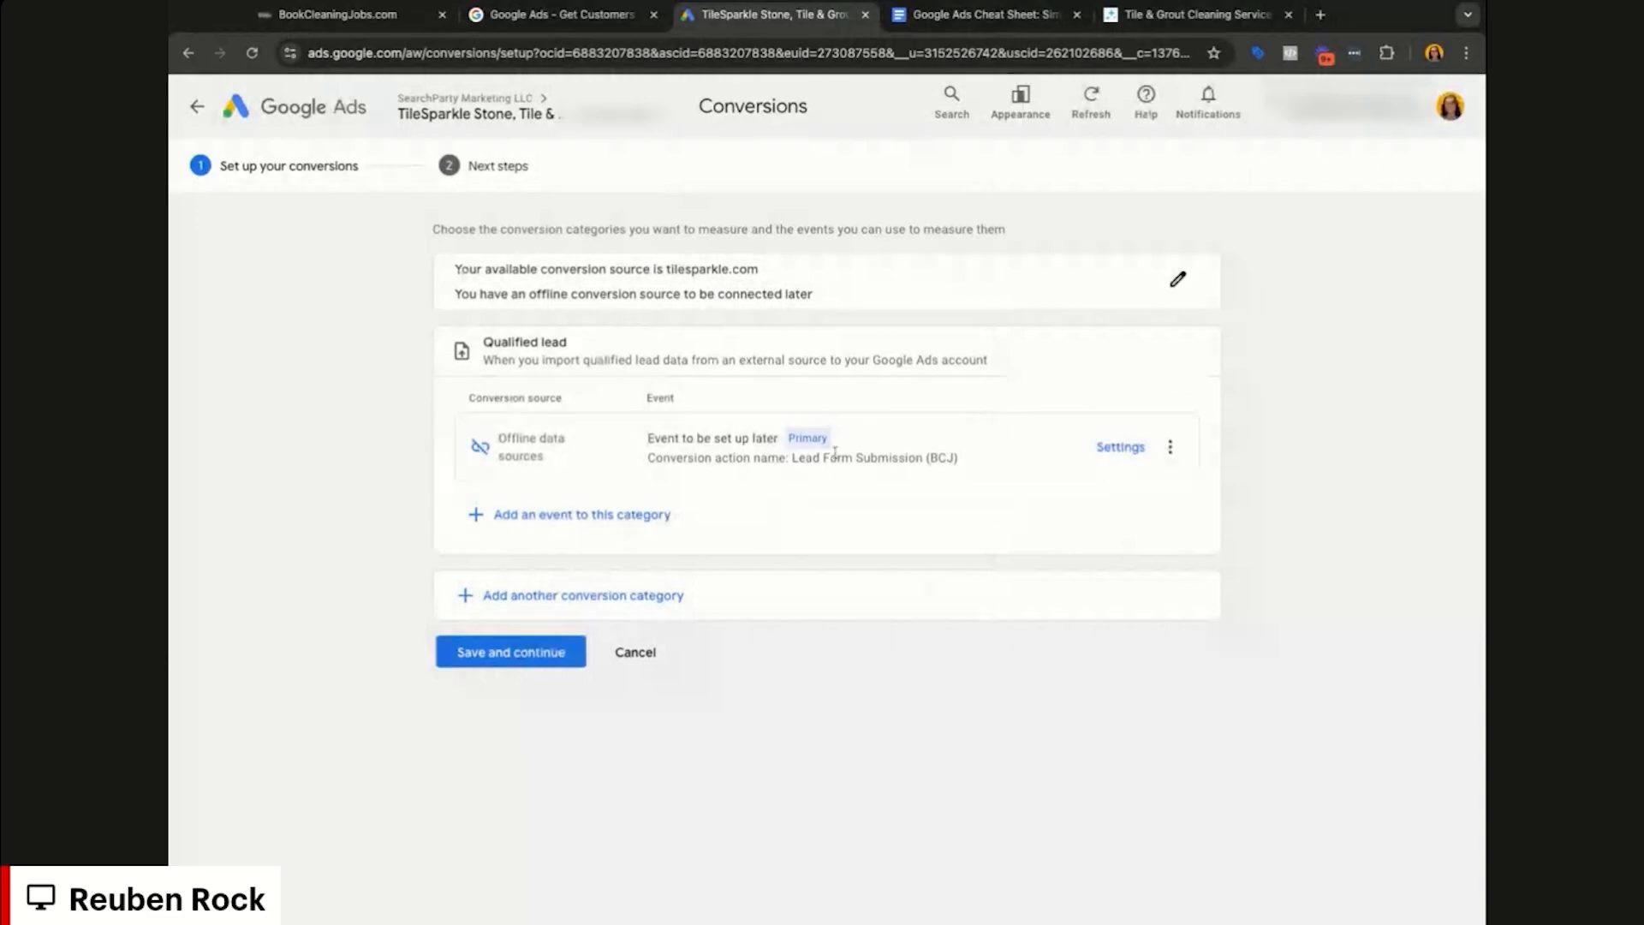
left_click_drag(791, 457, 971, 446)
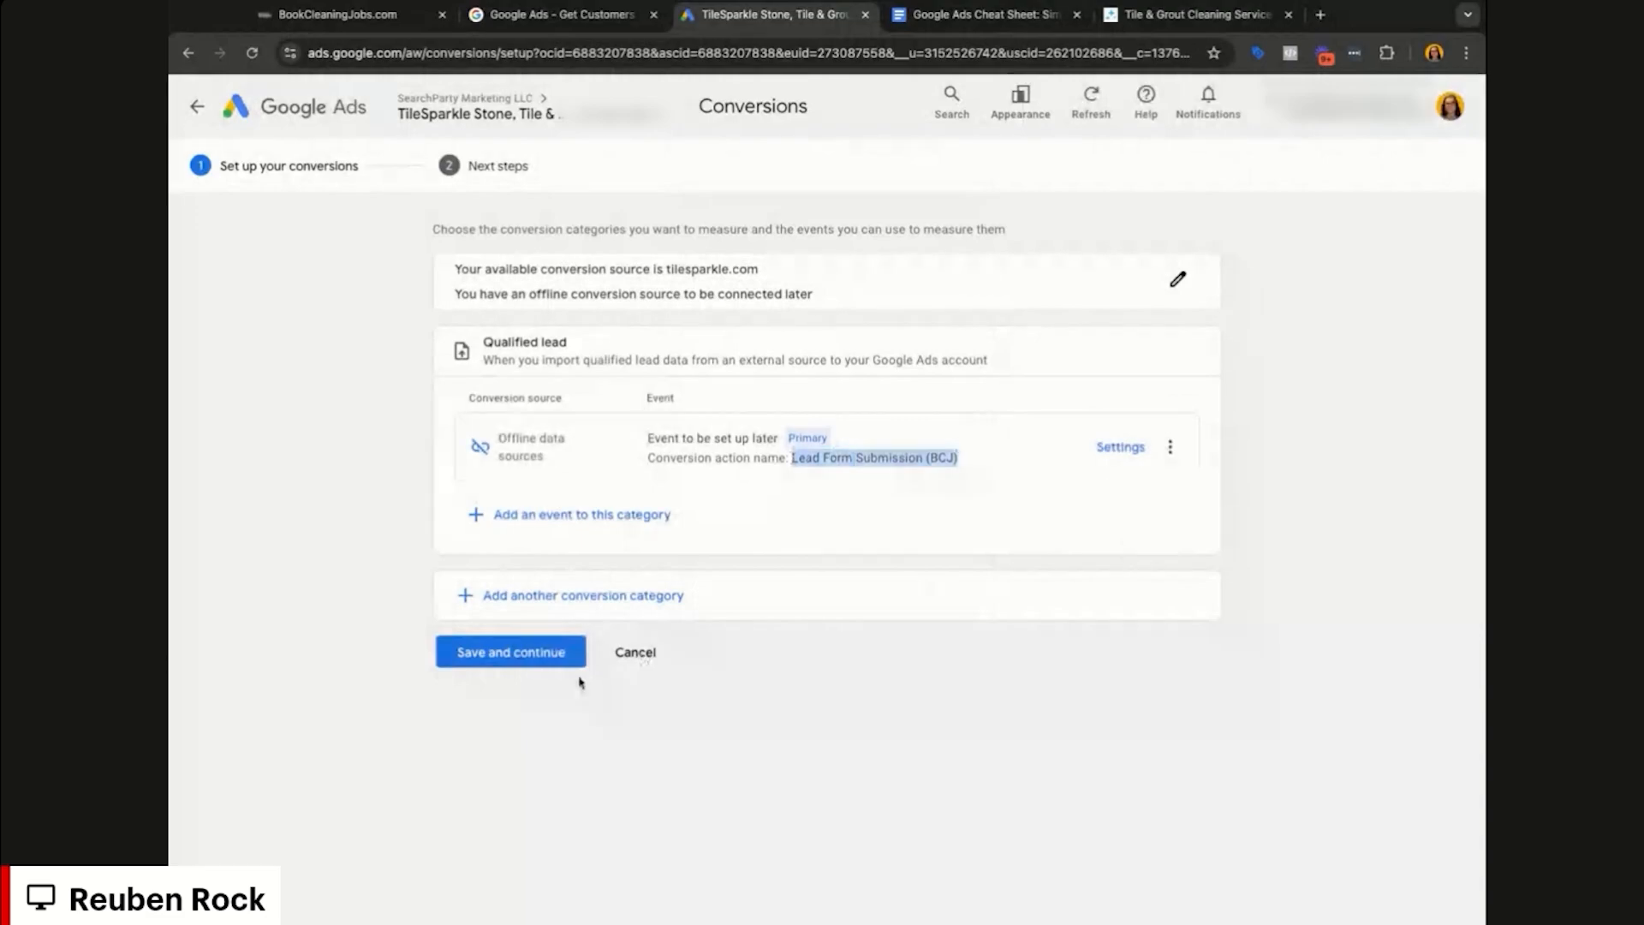
left_click(518, 656)
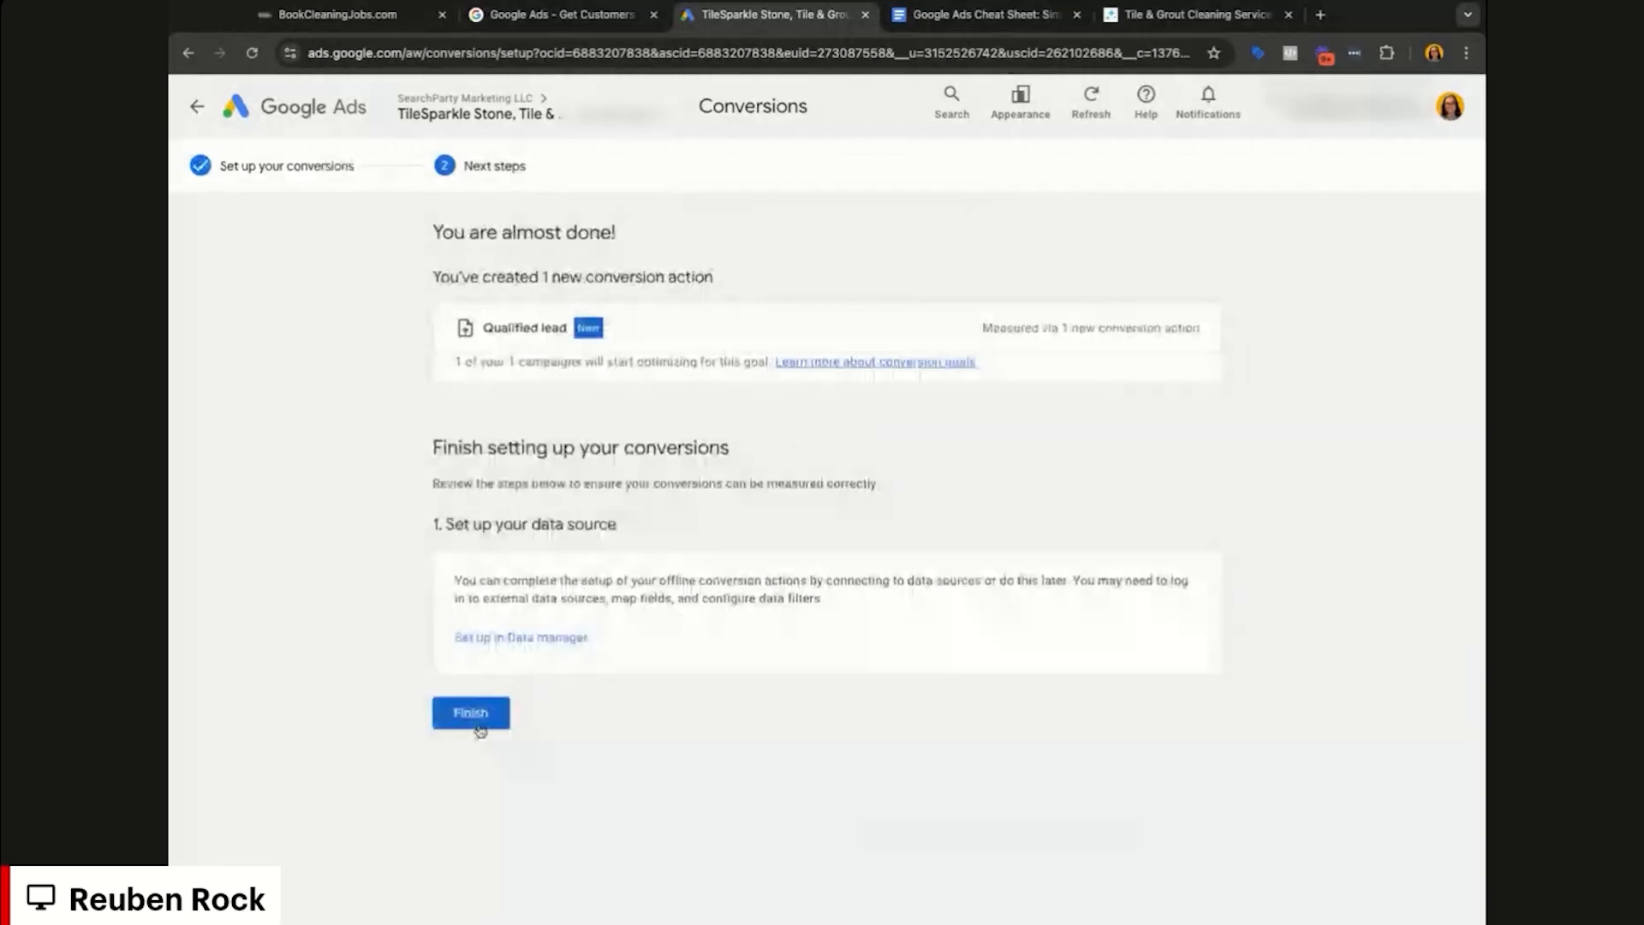
left_click(479, 724)
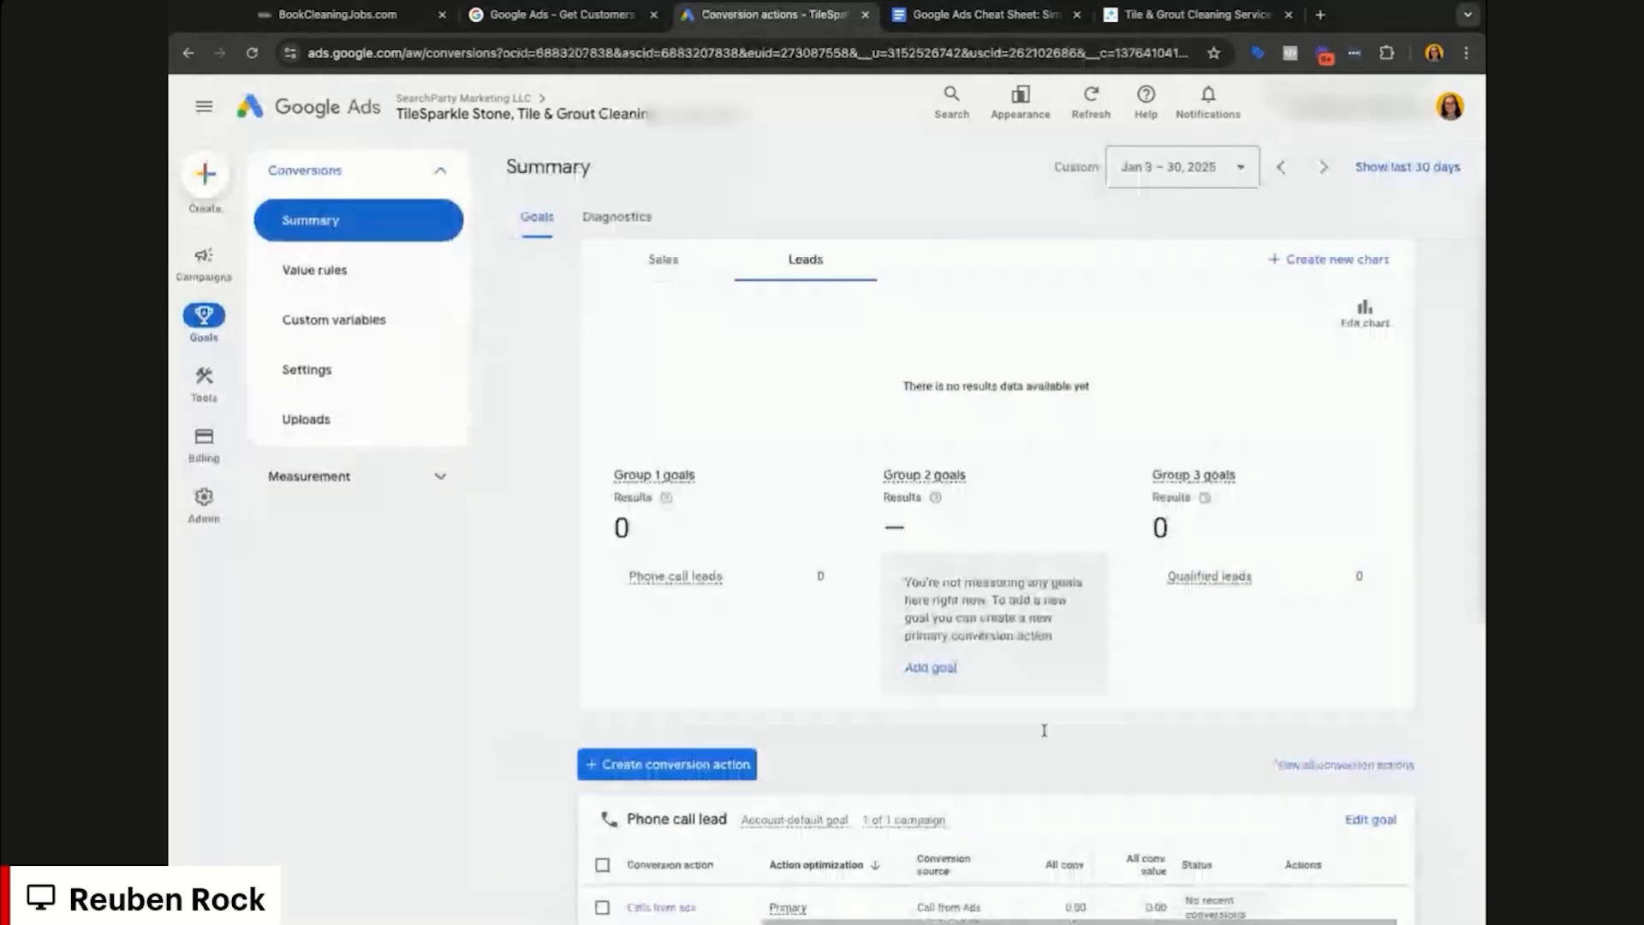
scroll(1044, 730, "down", 6)
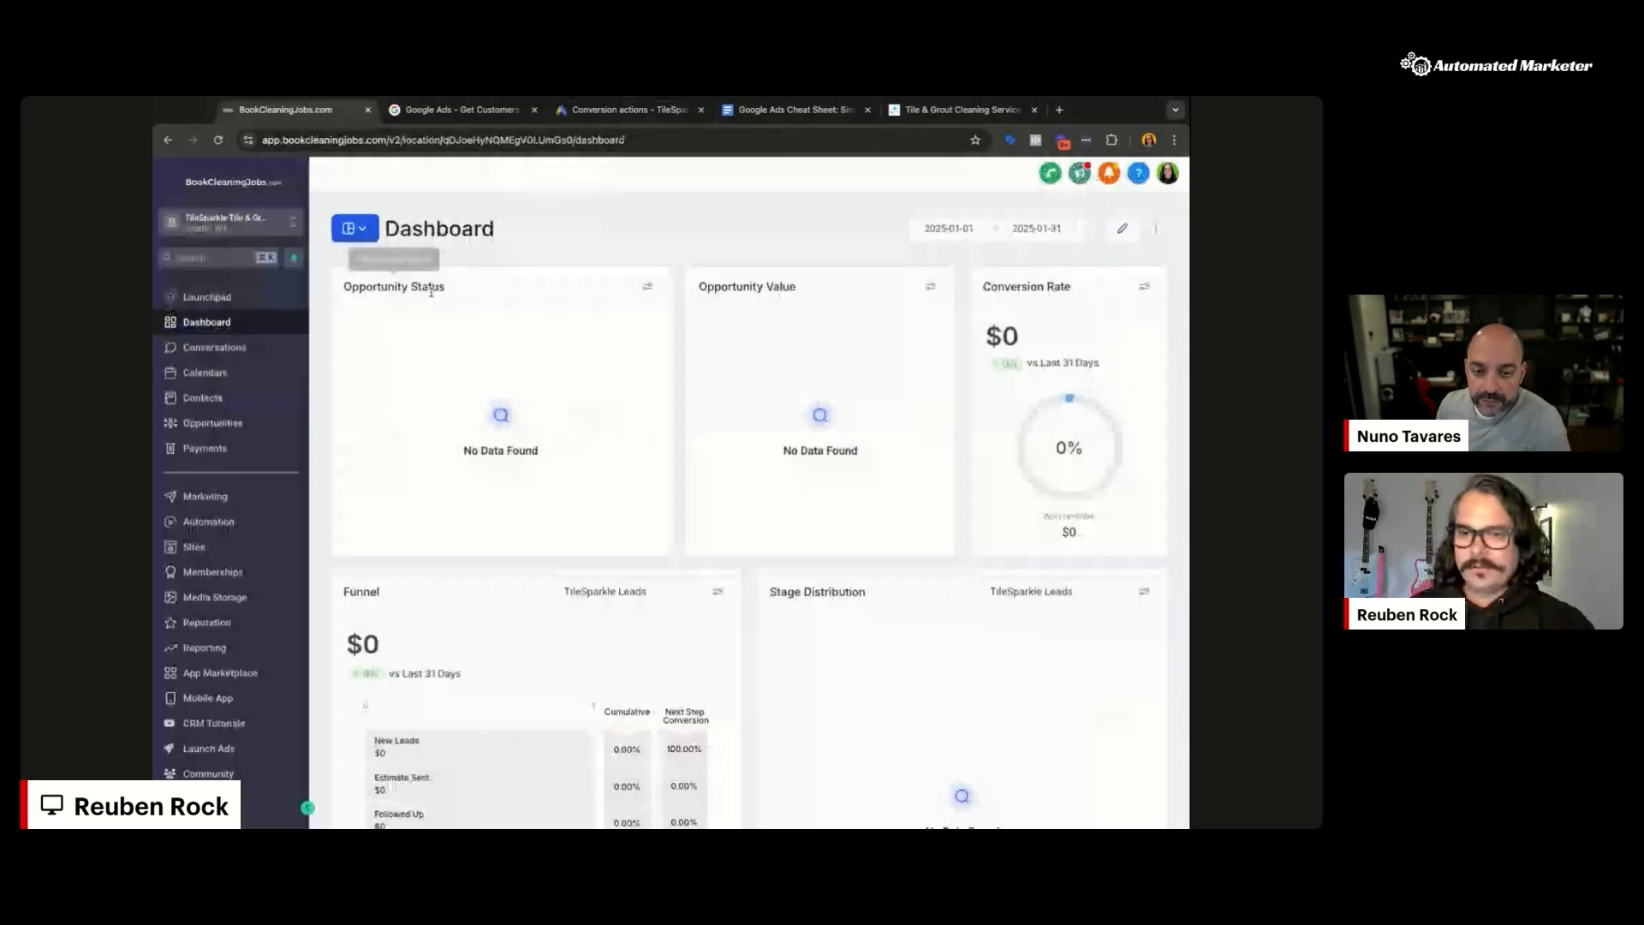
Step: In Settings > Integrations, choose the Adwords MCC Account ID on the Google card
left_click(262, 529)
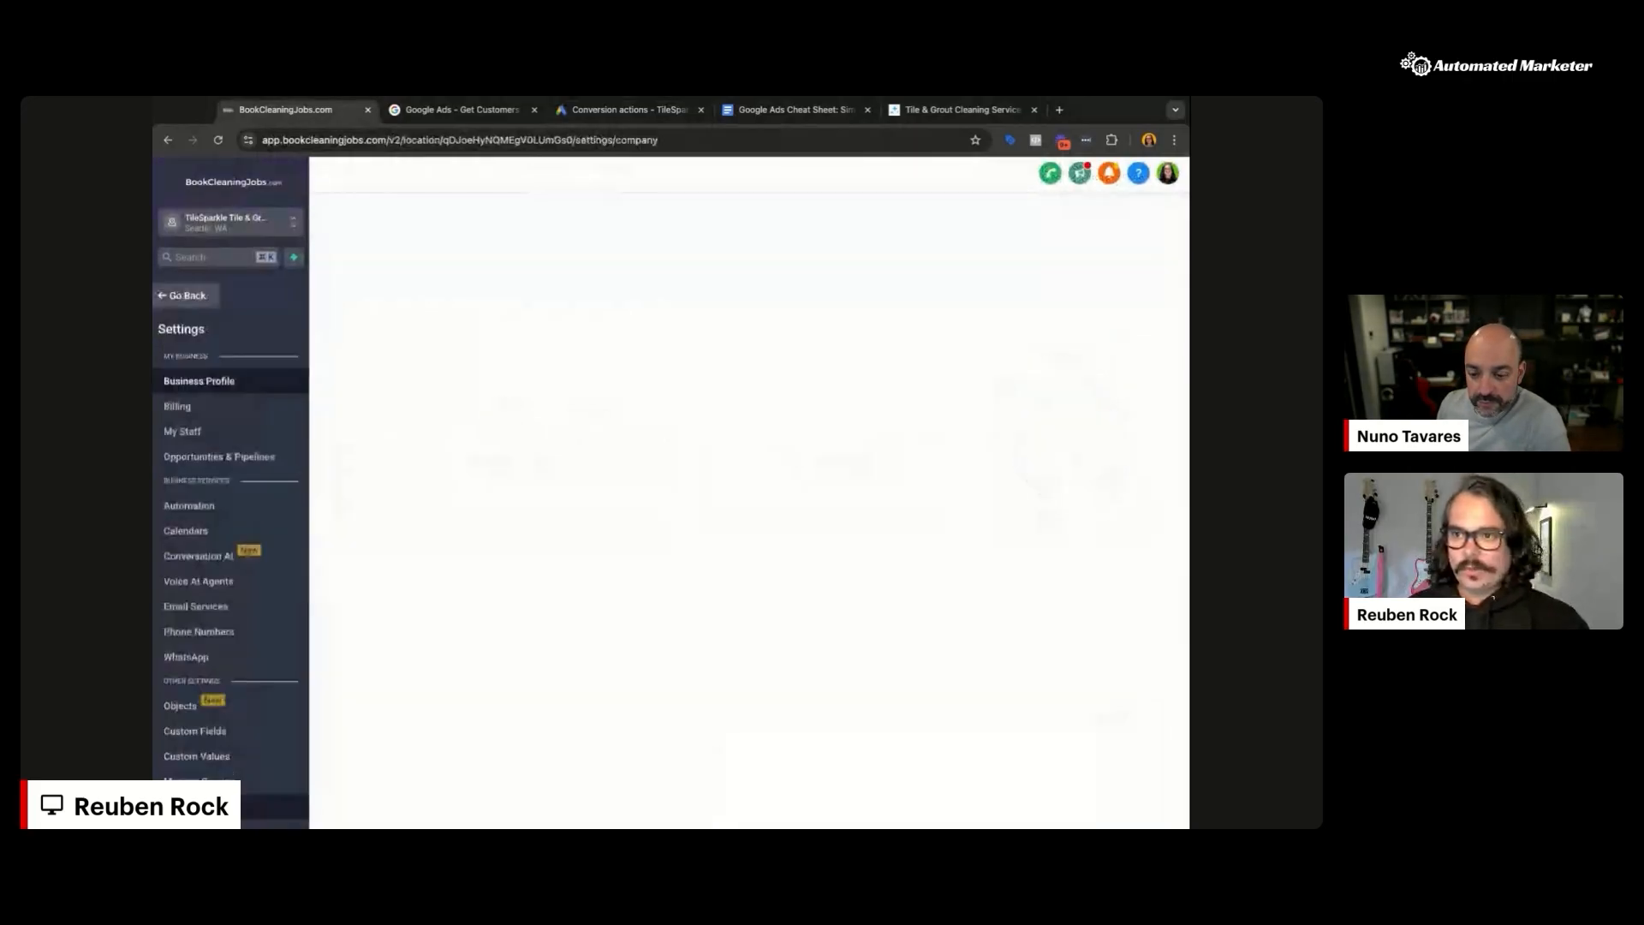
scroll(252, 582, "down", 5)
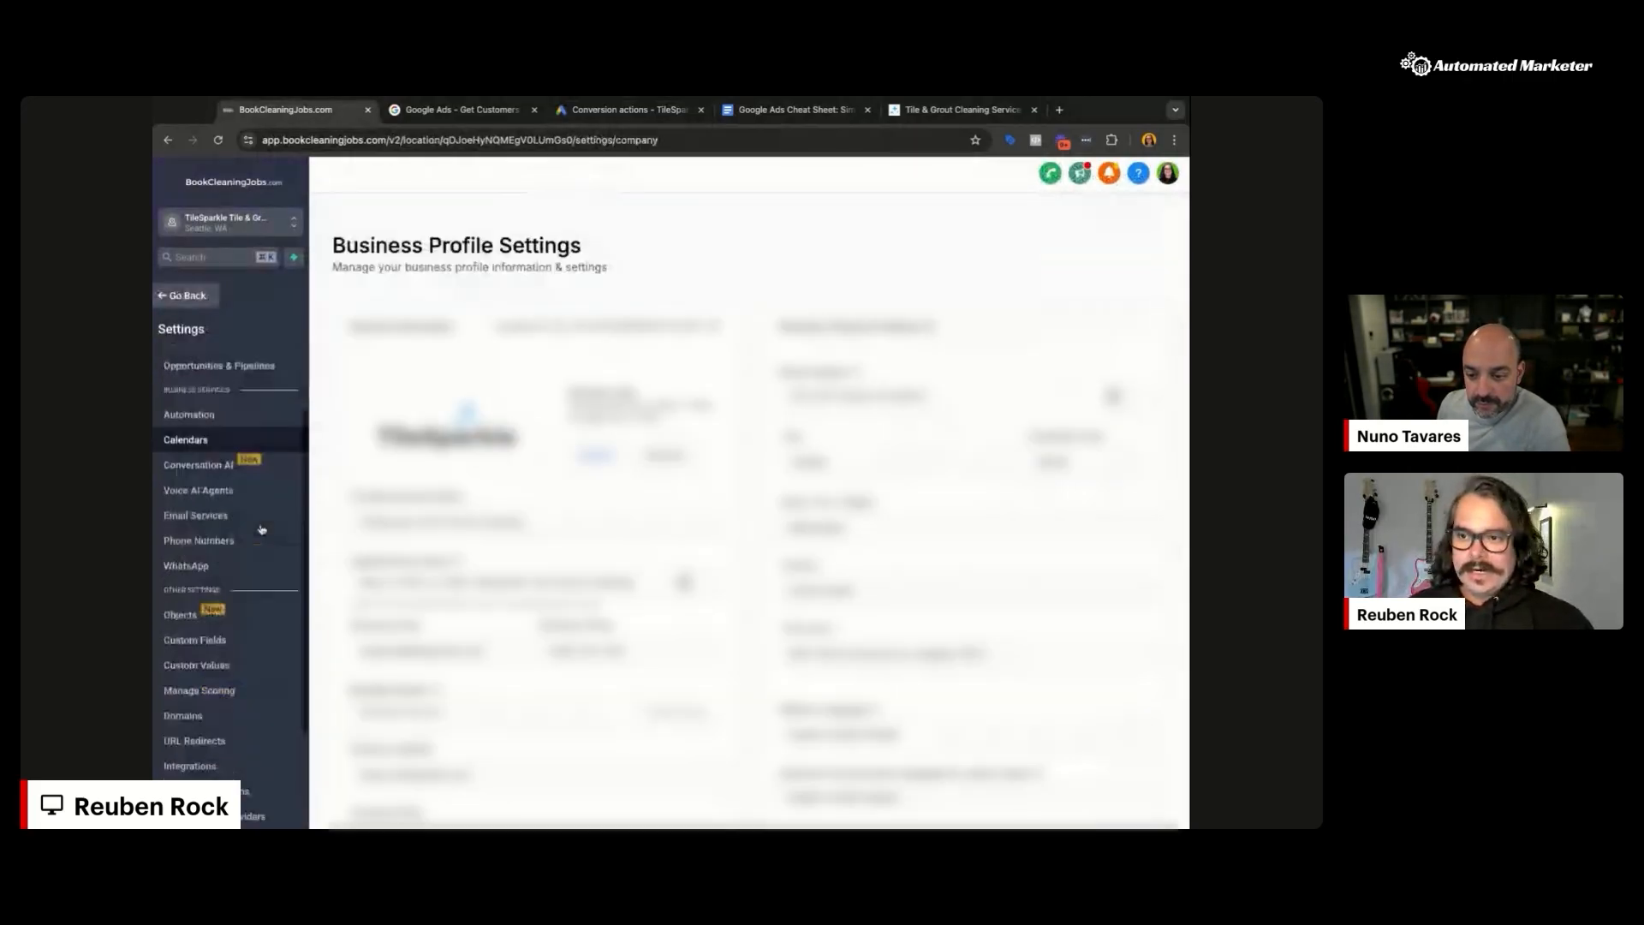
left_click(241, 632)
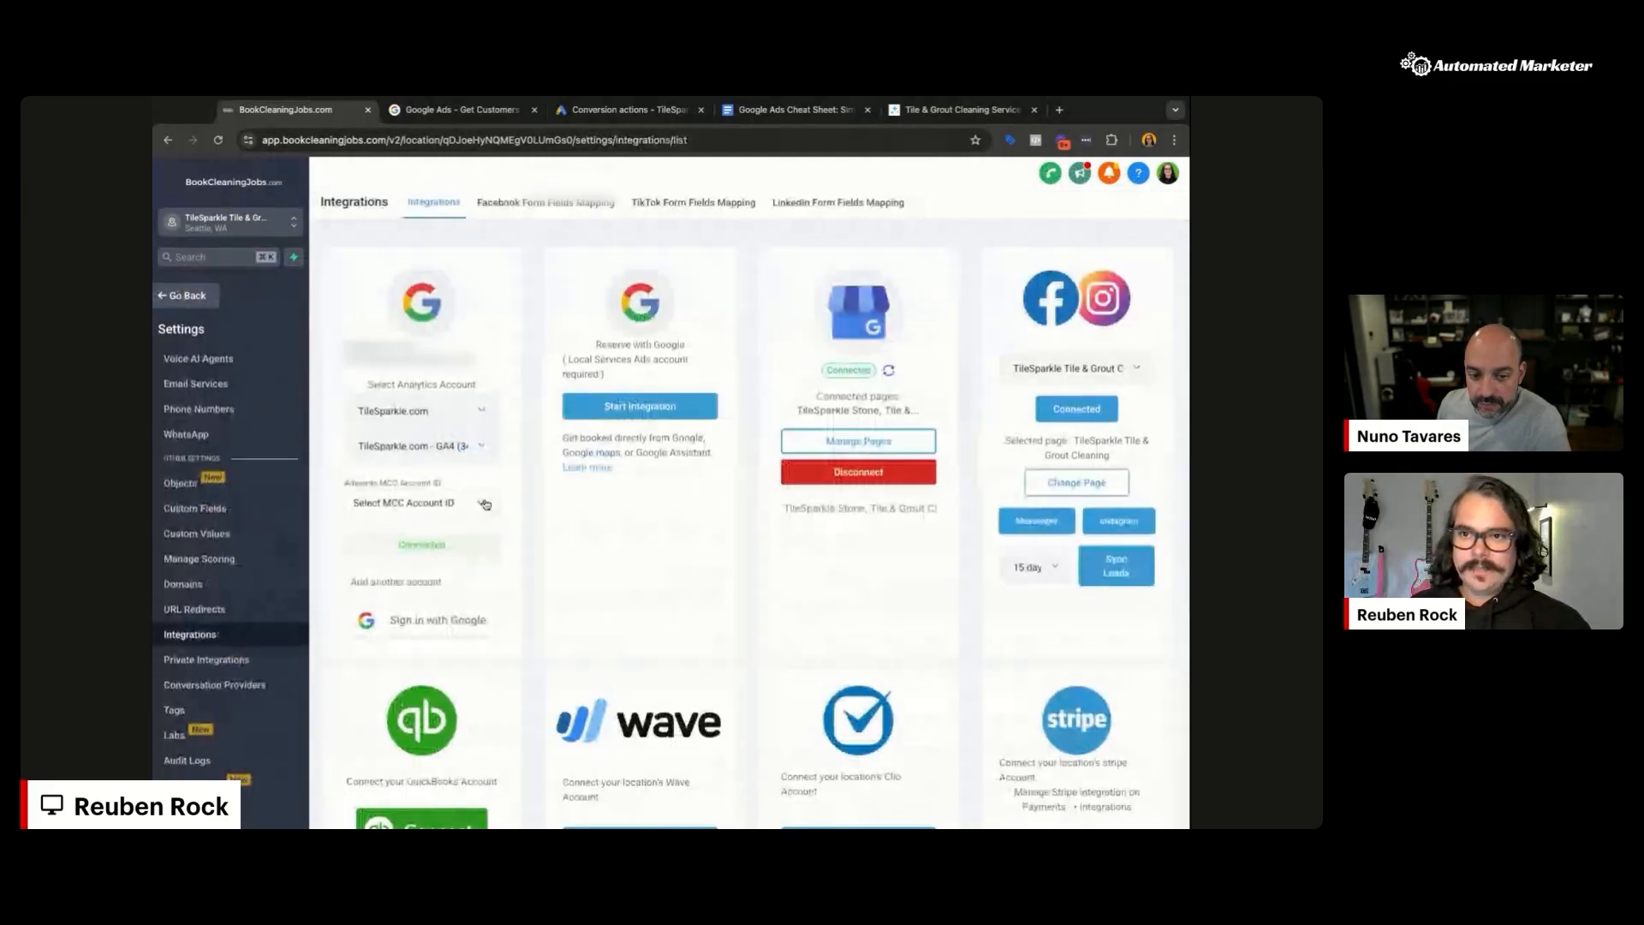
left_click(484, 504)
left_click(531, 476)
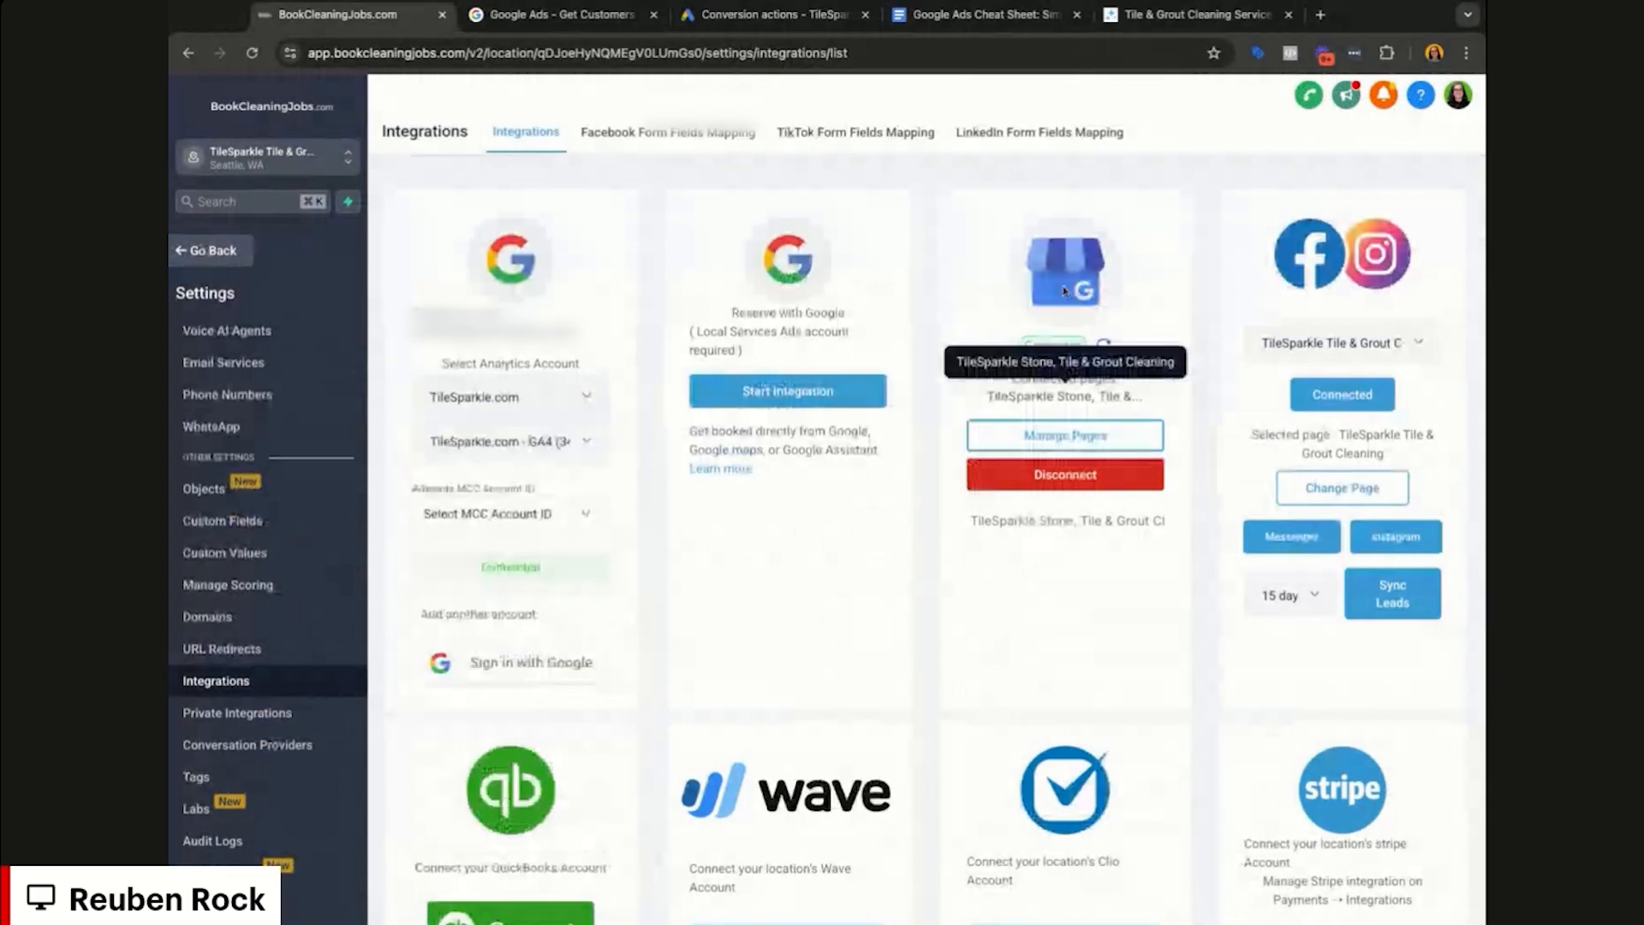
left_click(560, 508)
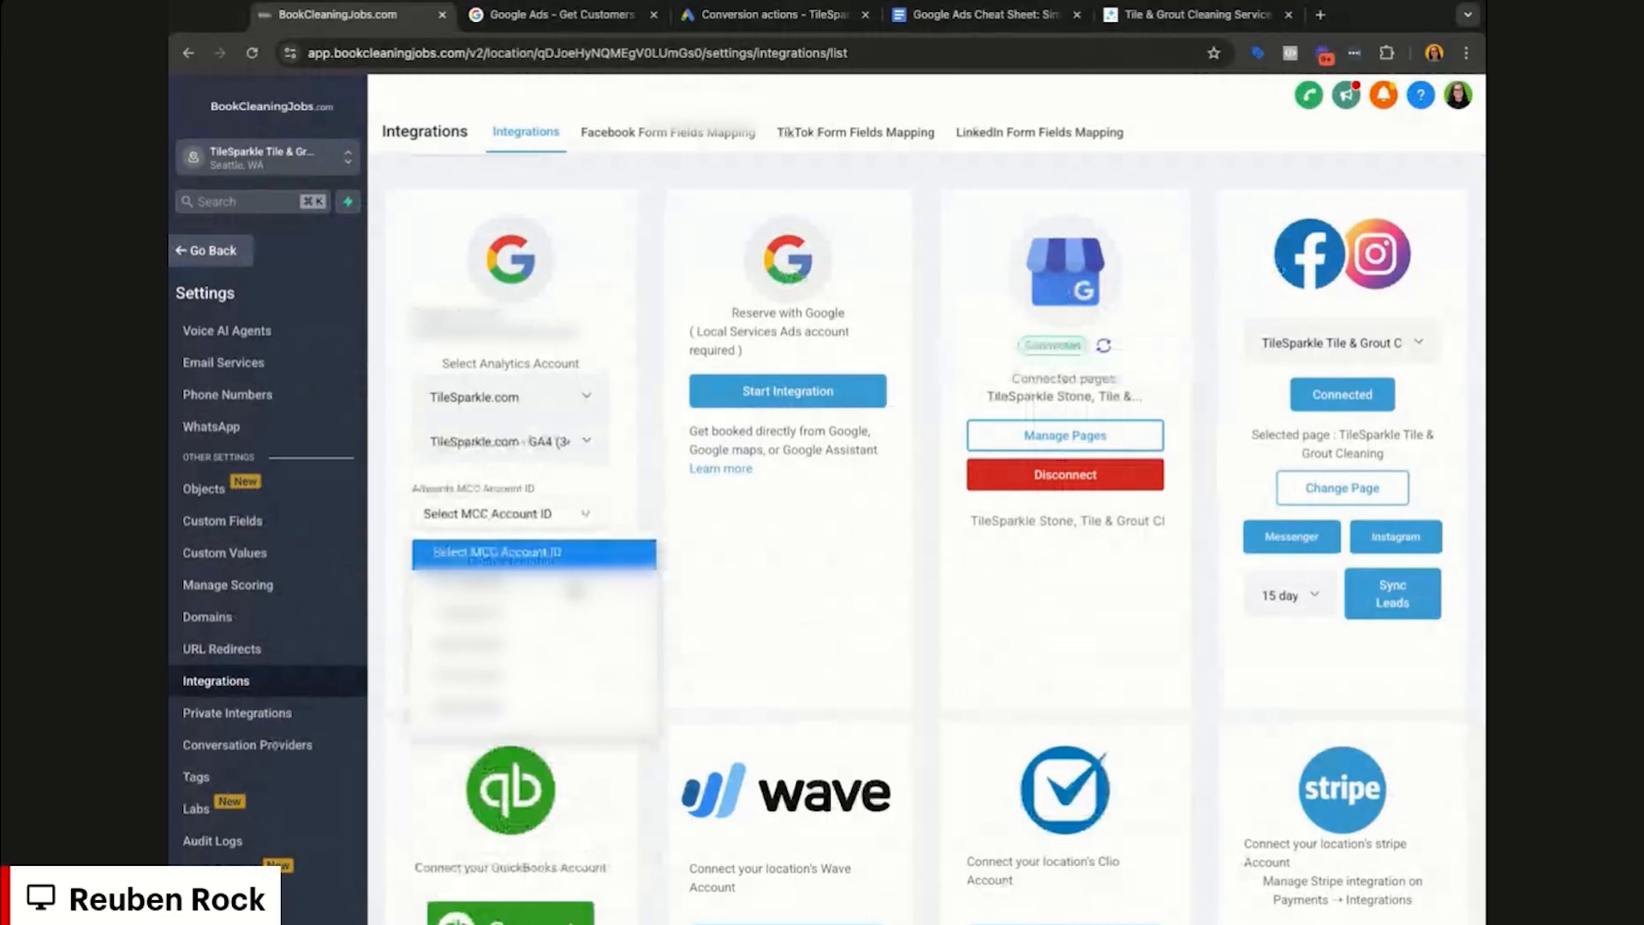
left_click(576, 589)
Step: Look up TileSparkle's account ID in Google Ads, select it as Client Account ID, and return to the dashboard
left_click(594, 583)
left_click(674, 523)
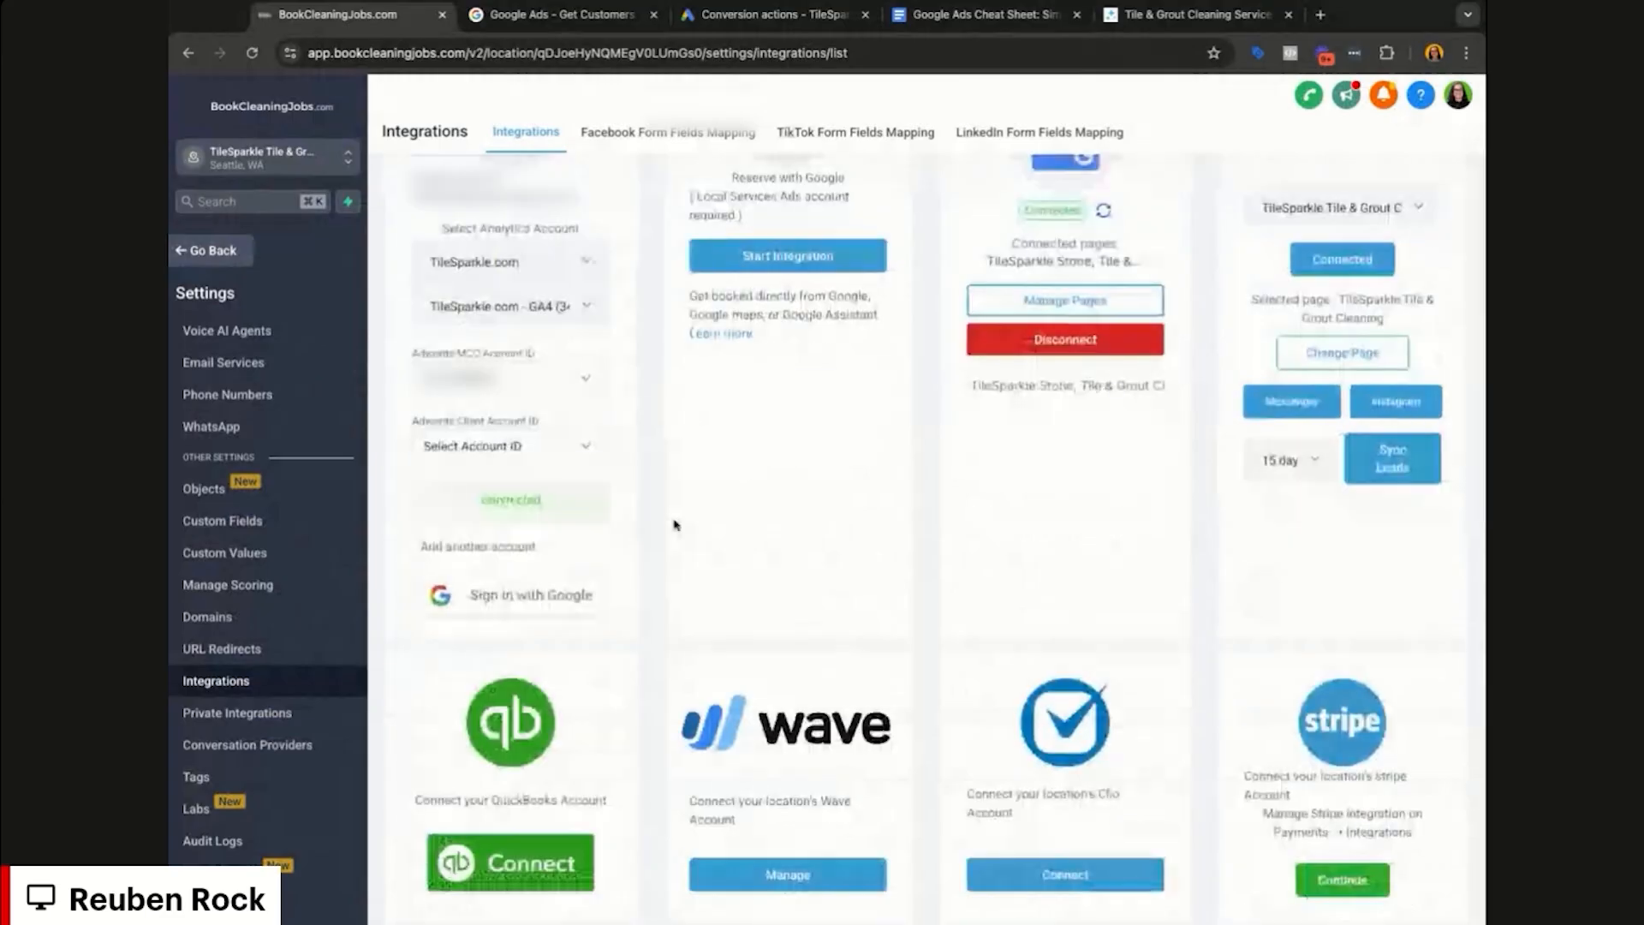
left_click(587, 449)
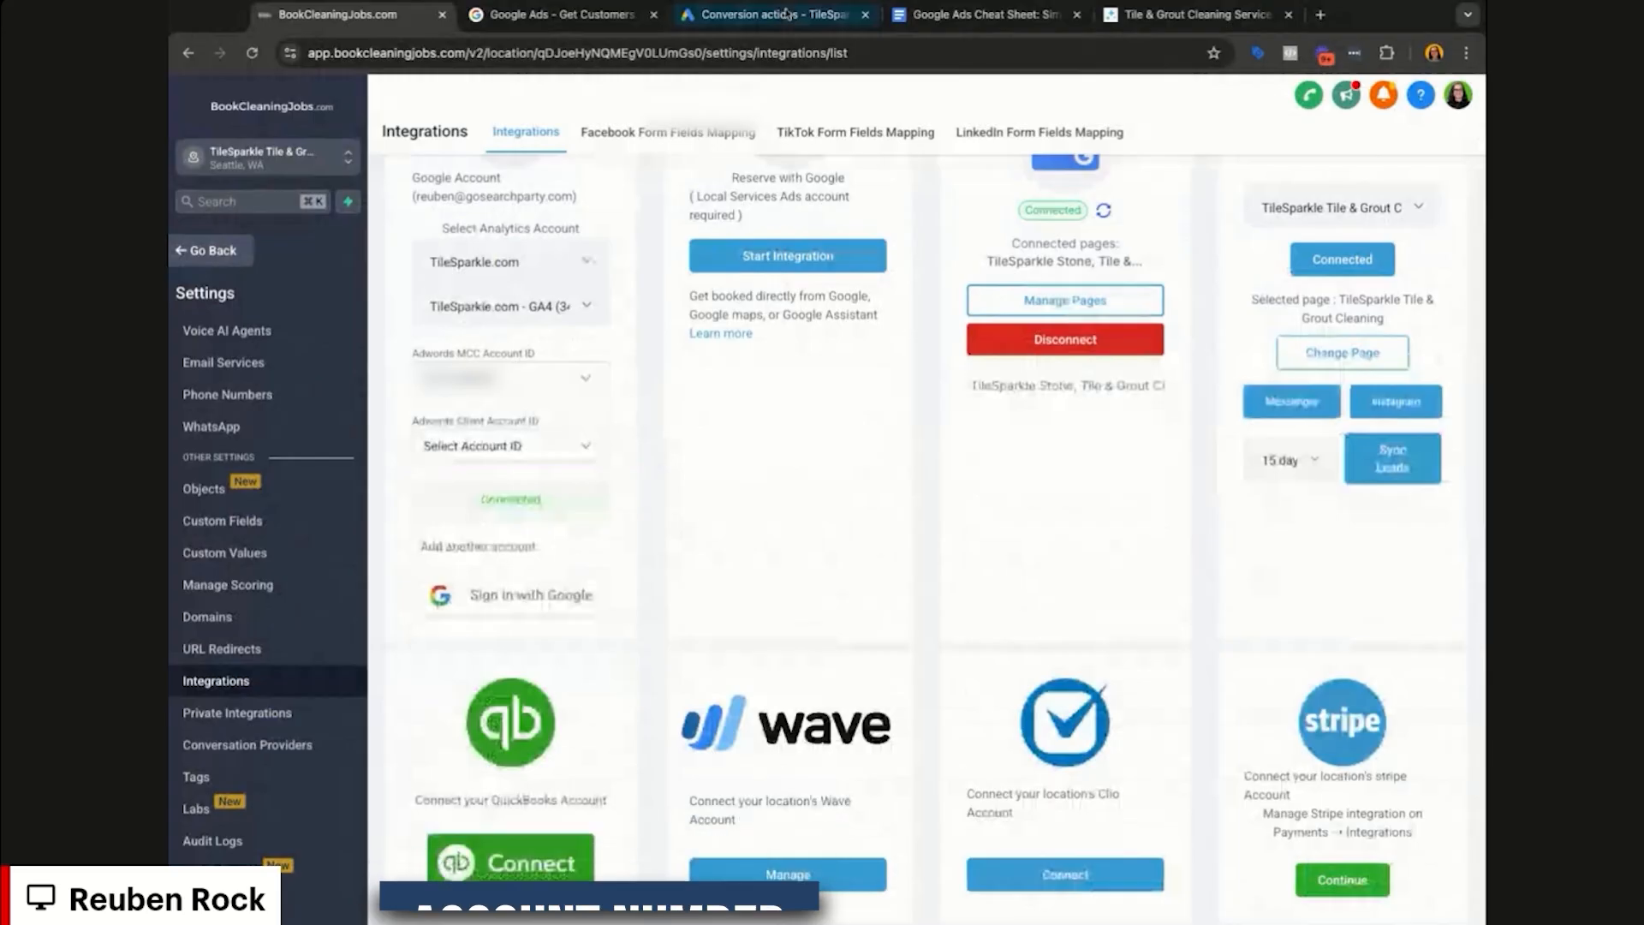
left_click(786, 13)
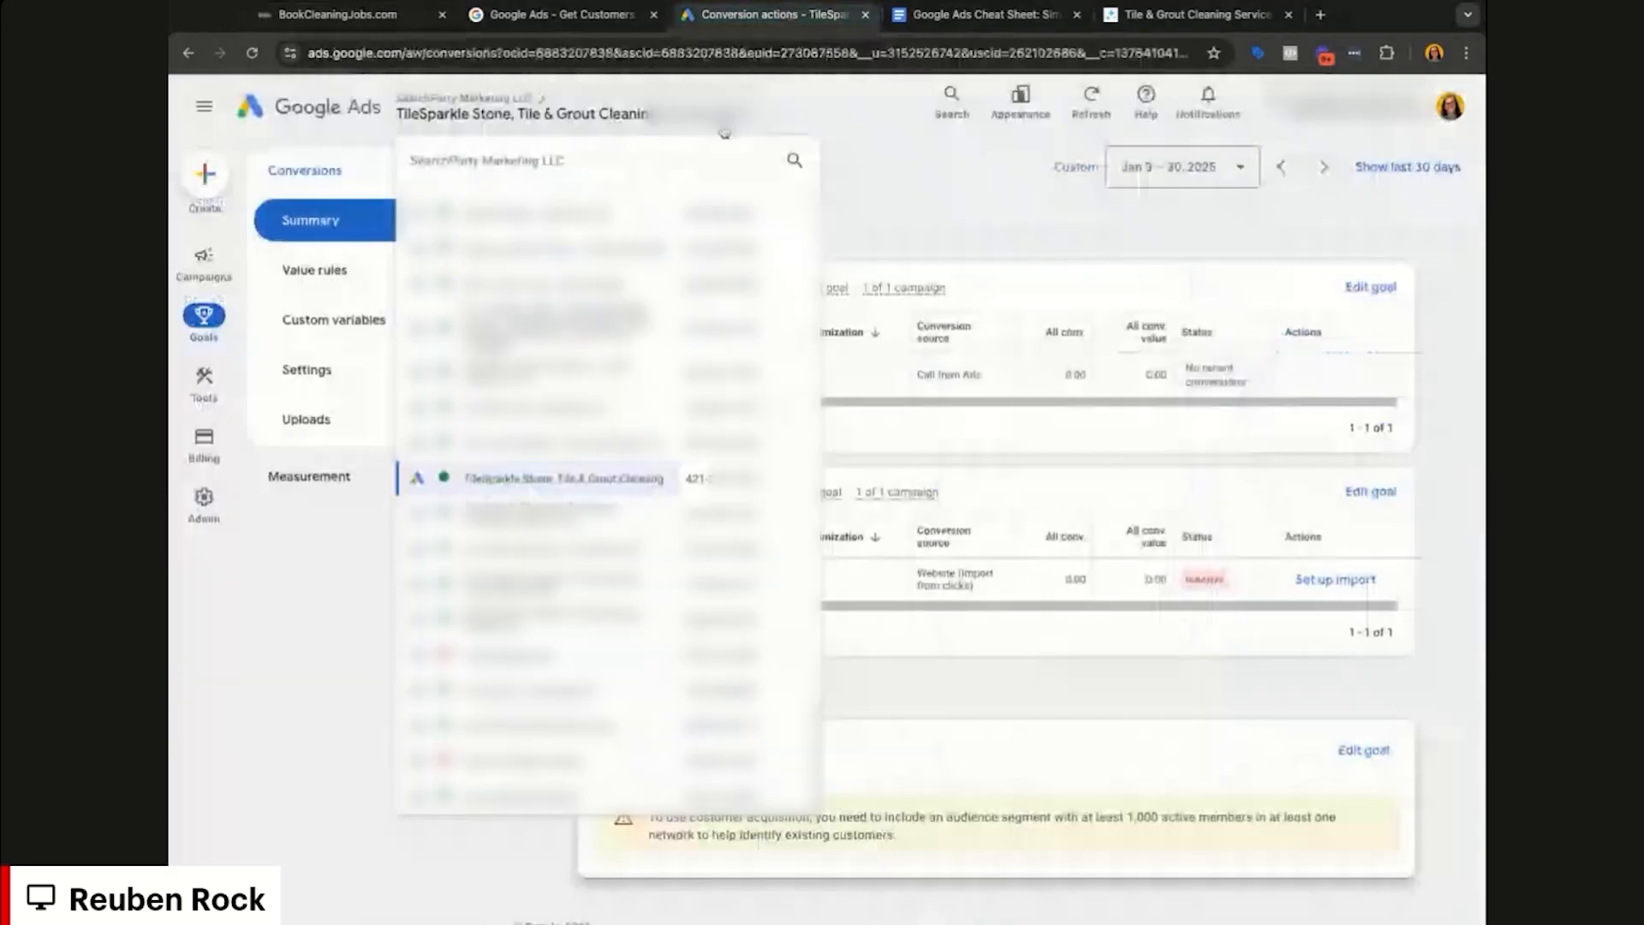
double_click(697, 481)
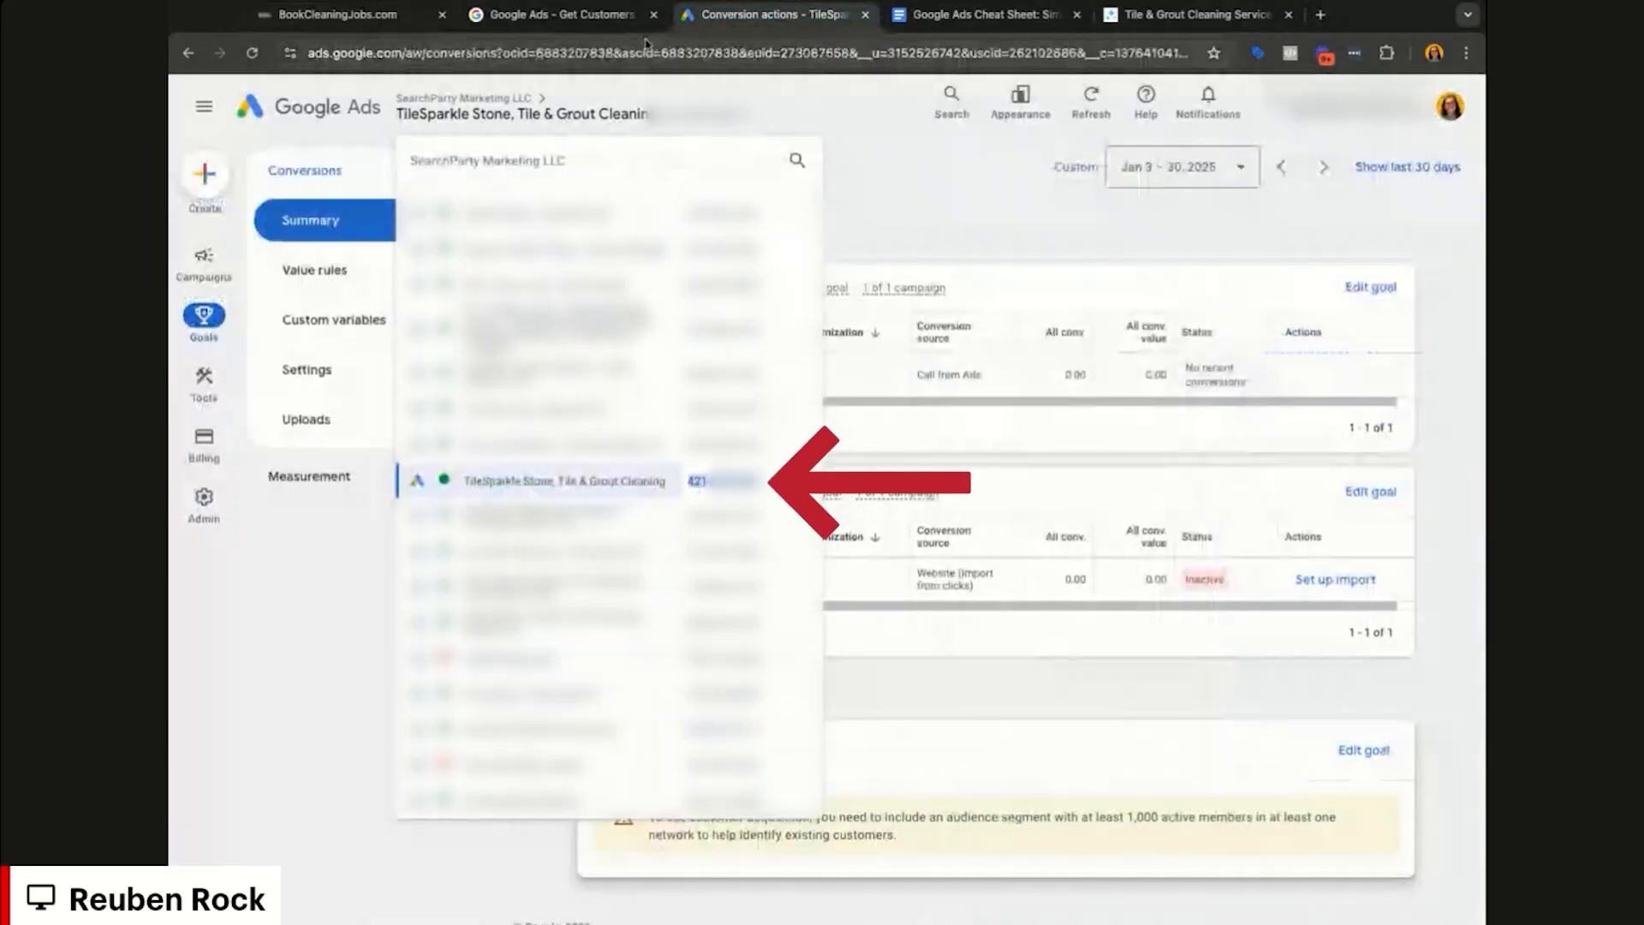
left_click(429, 24)
left_click(569, 454)
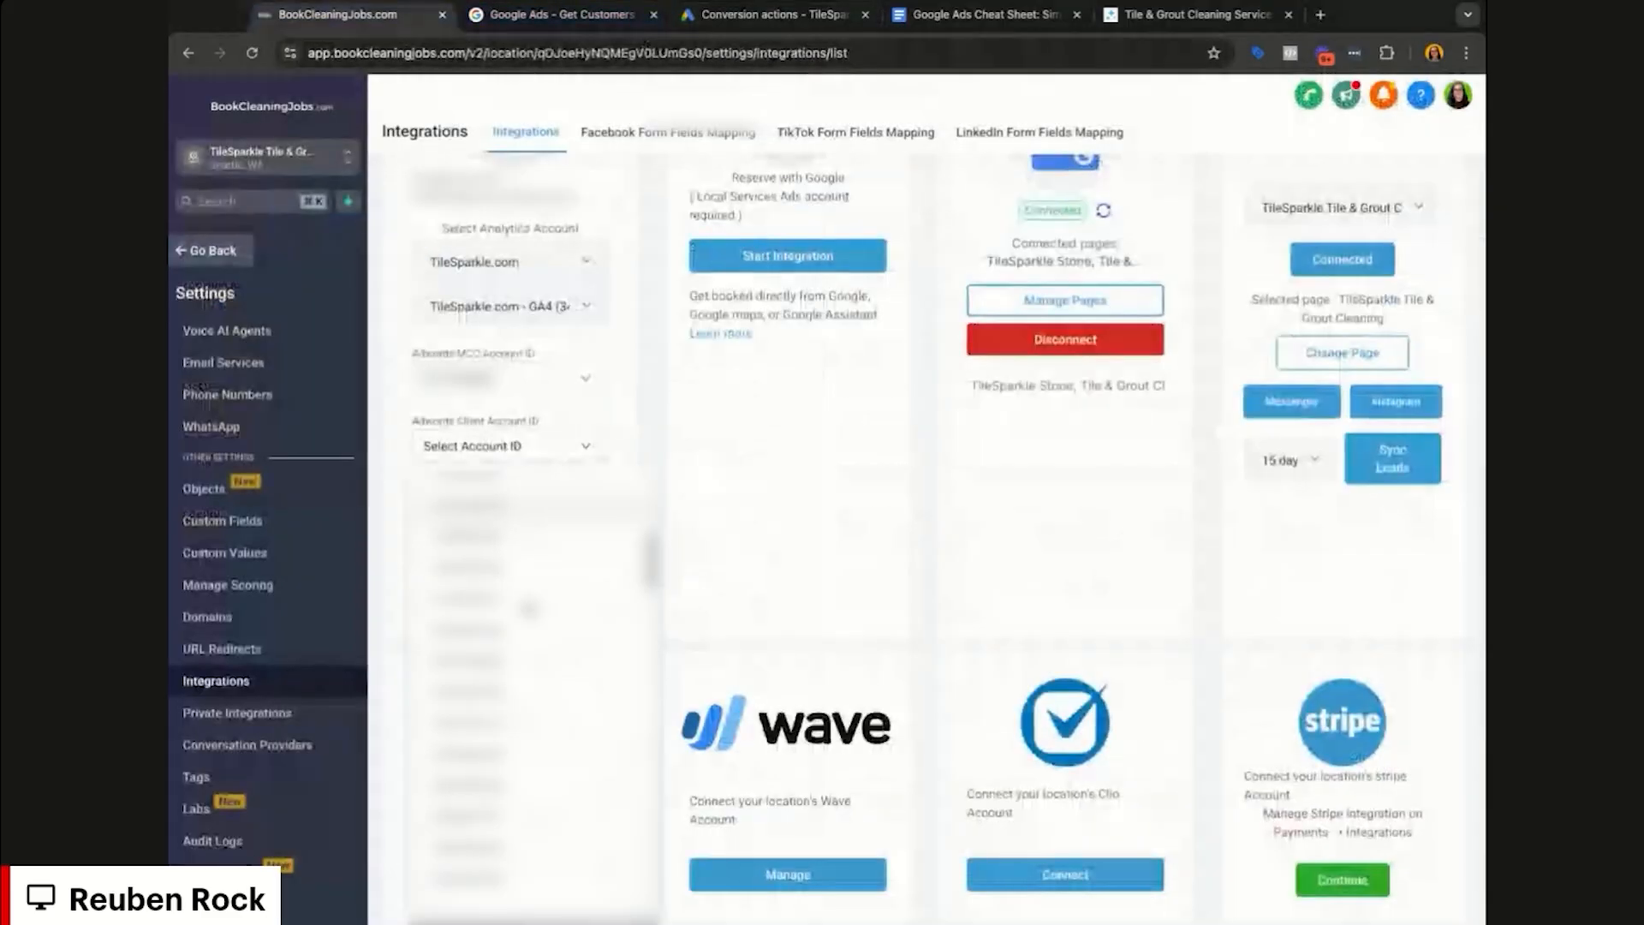
left_click(495, 632)
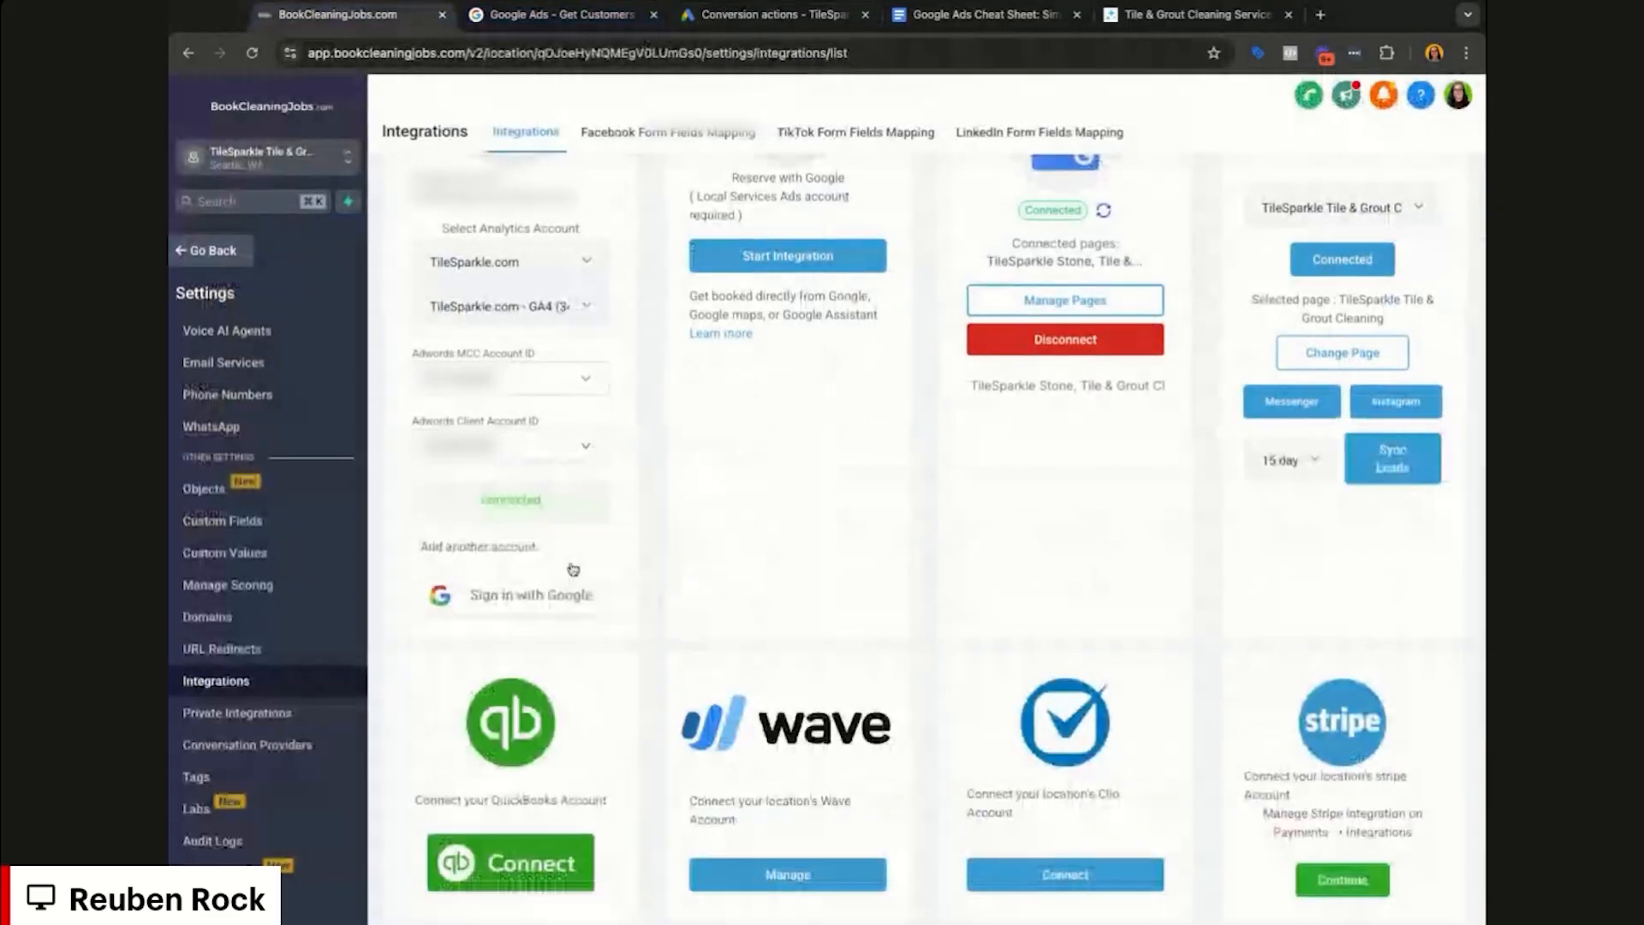
scroll(525, 500, "up", 2)
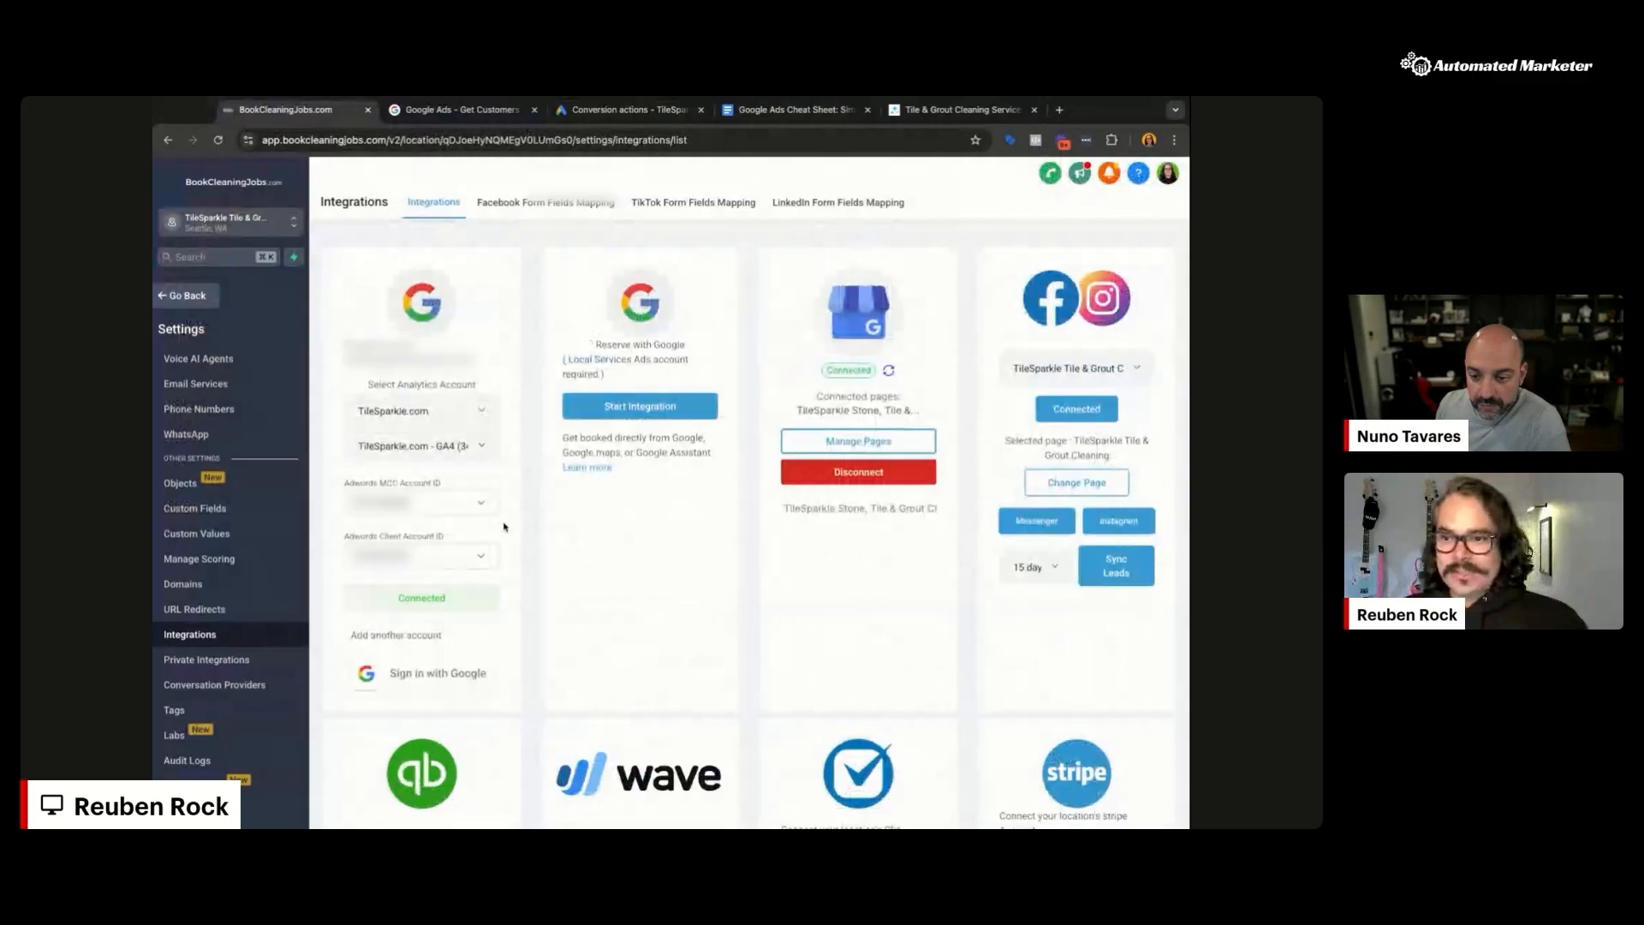
left_click(215, 304)
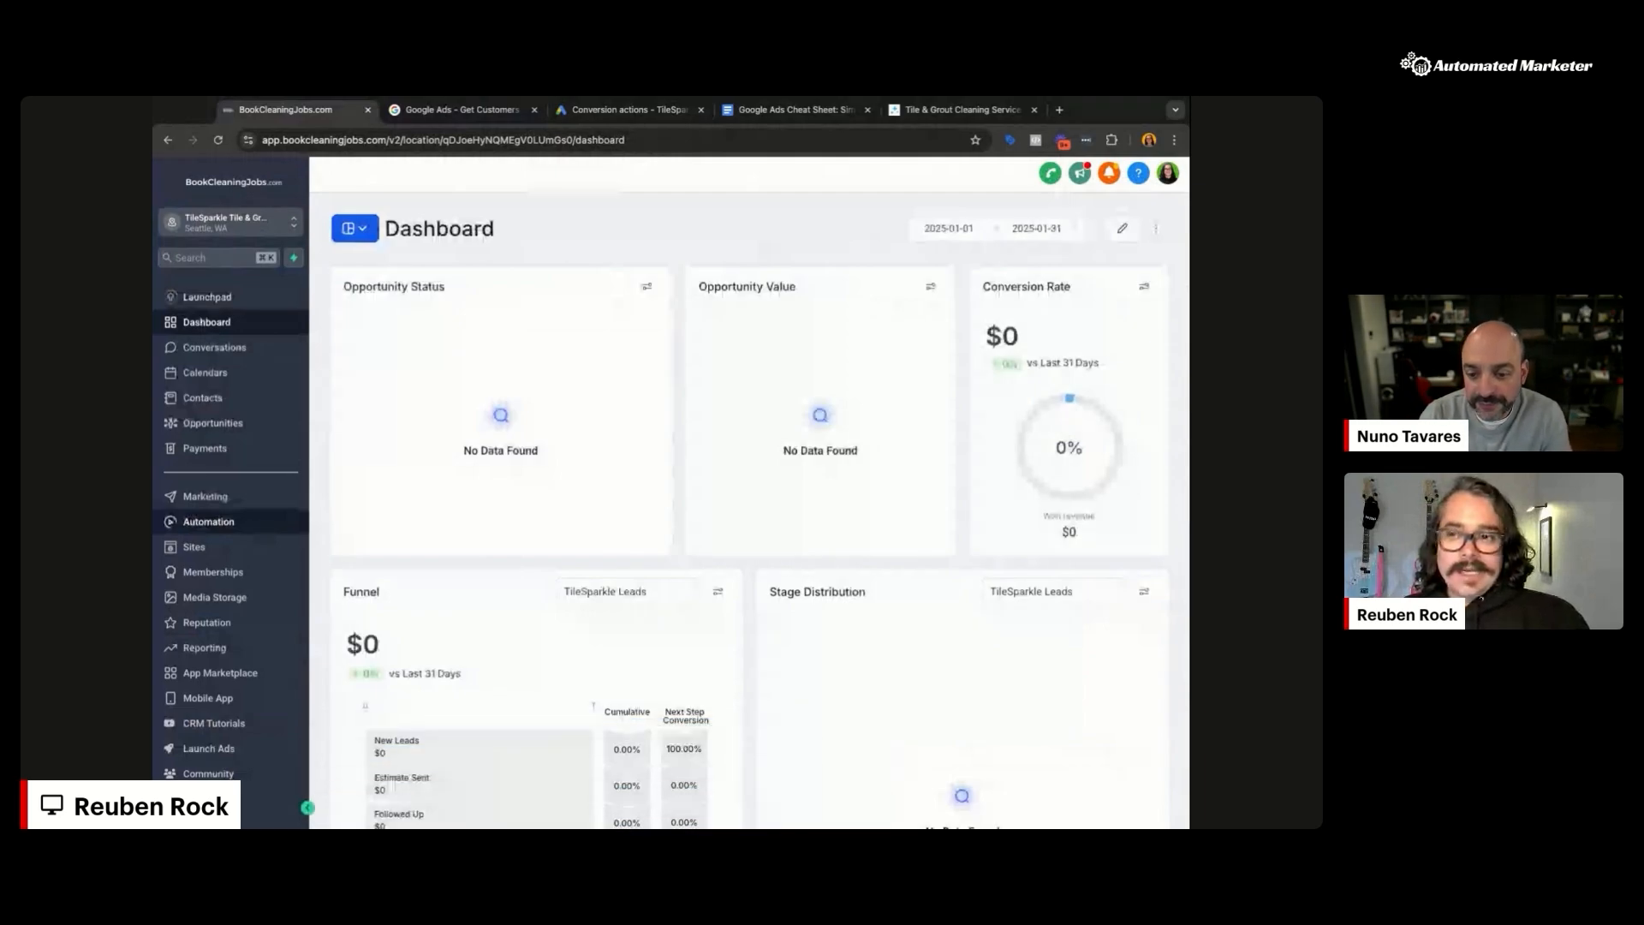
Step: Check the TileSparkle Lead Form under Sites > Forms, then return to the Automation workflow list
left_click(260, 524)
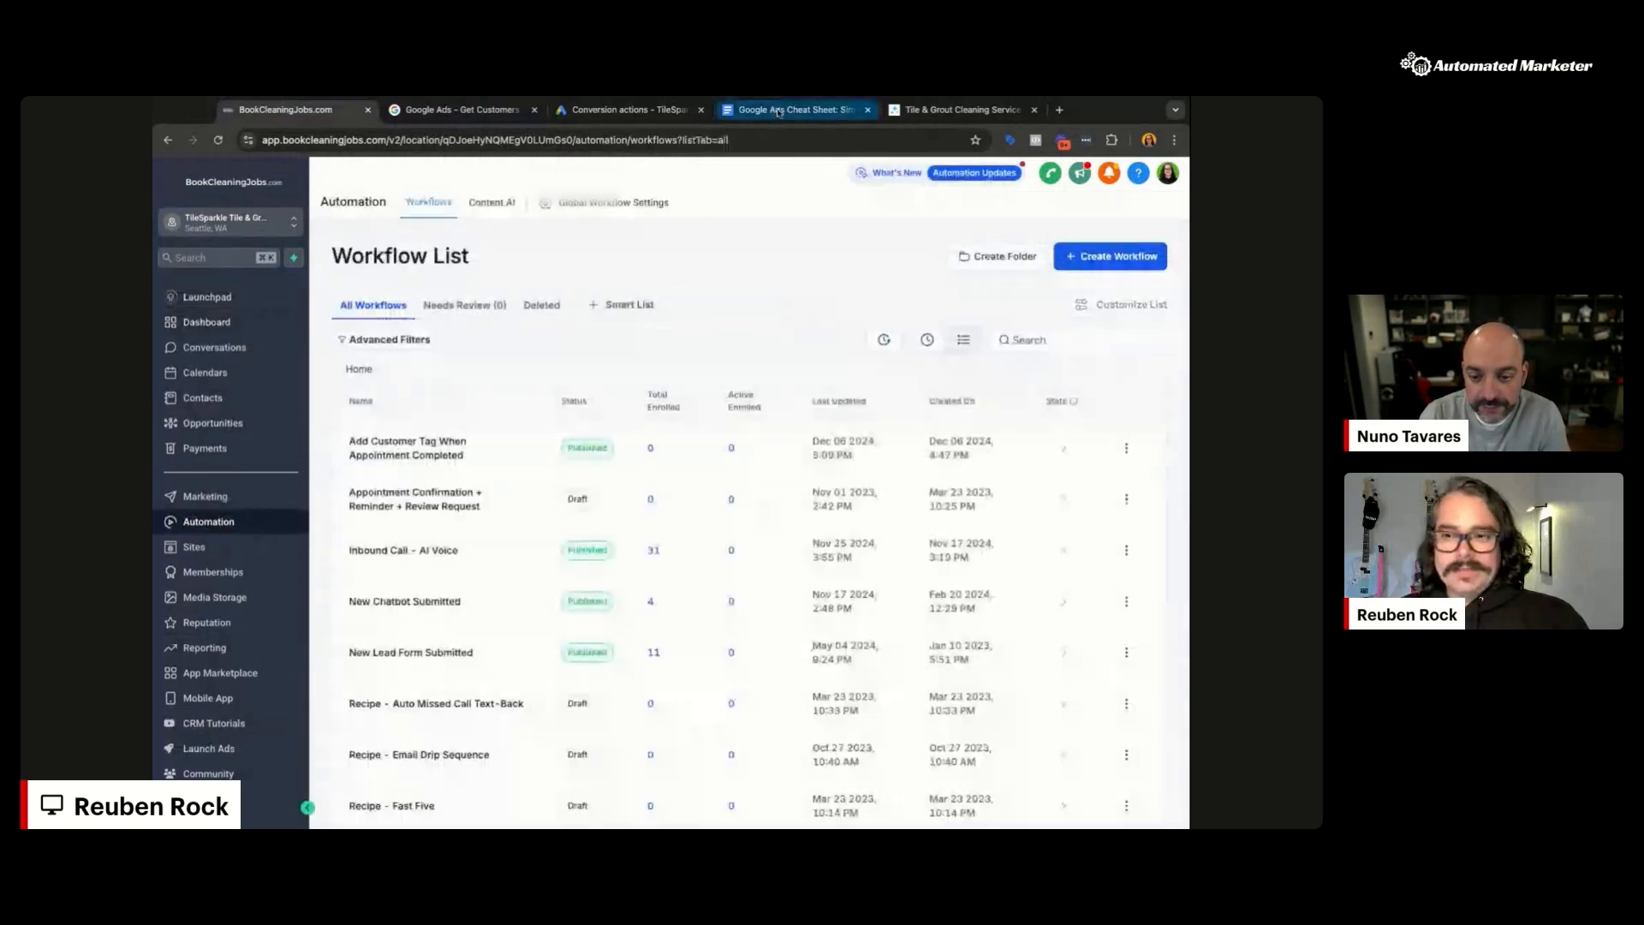
left_click(959, 110)
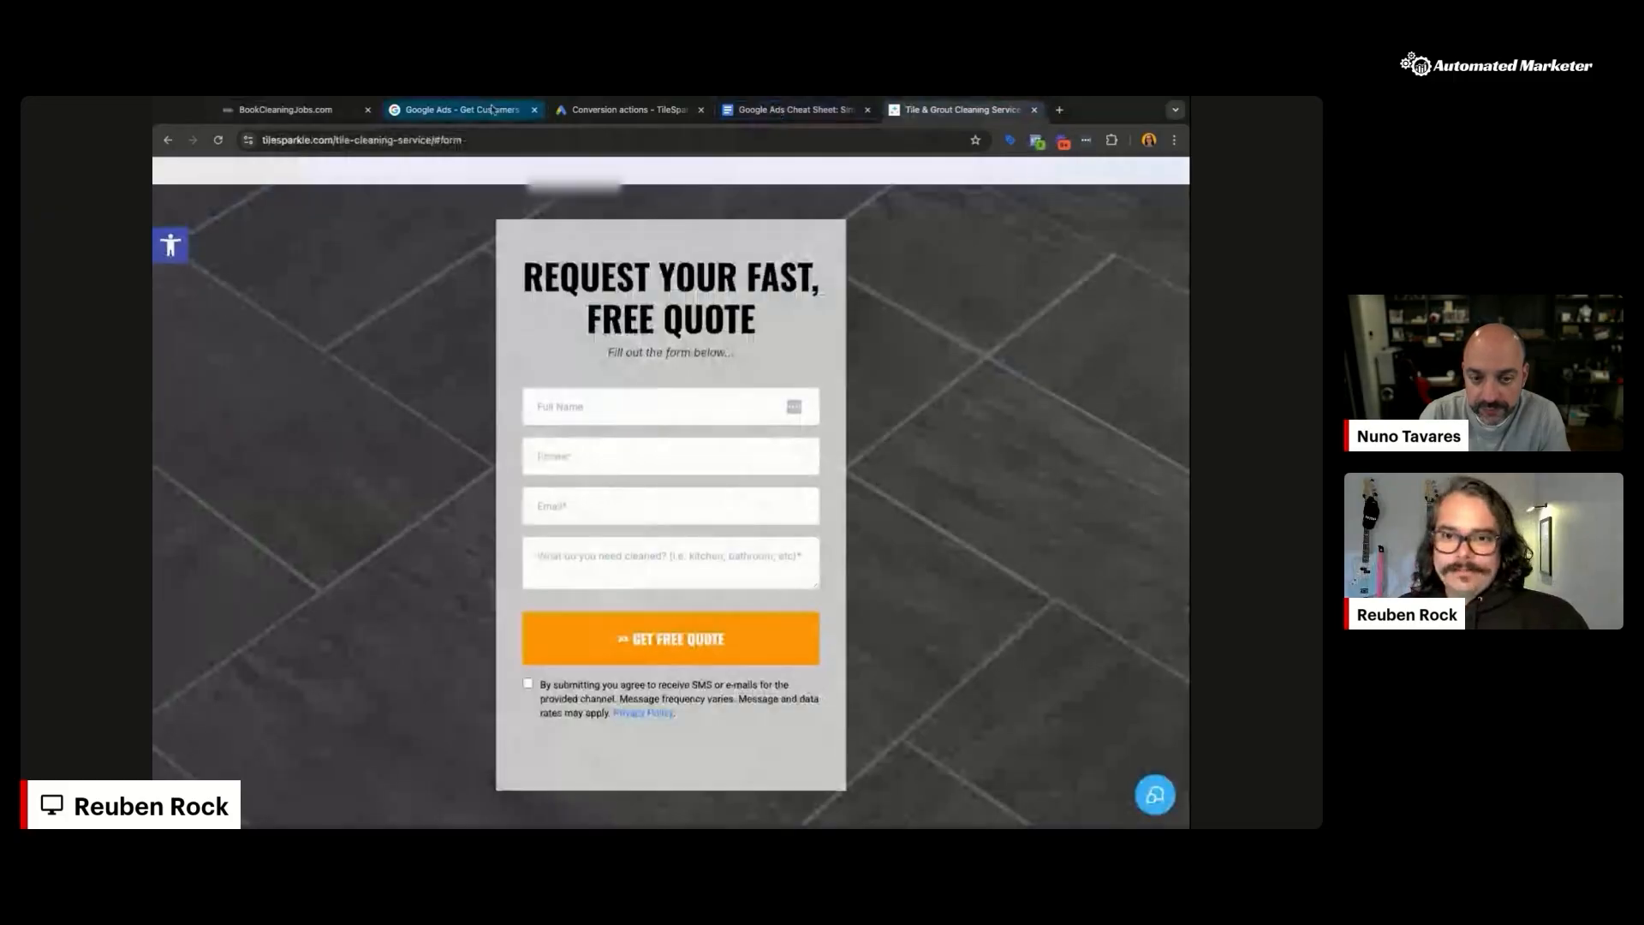
left_click(282, 109)
left_click(194, 546)
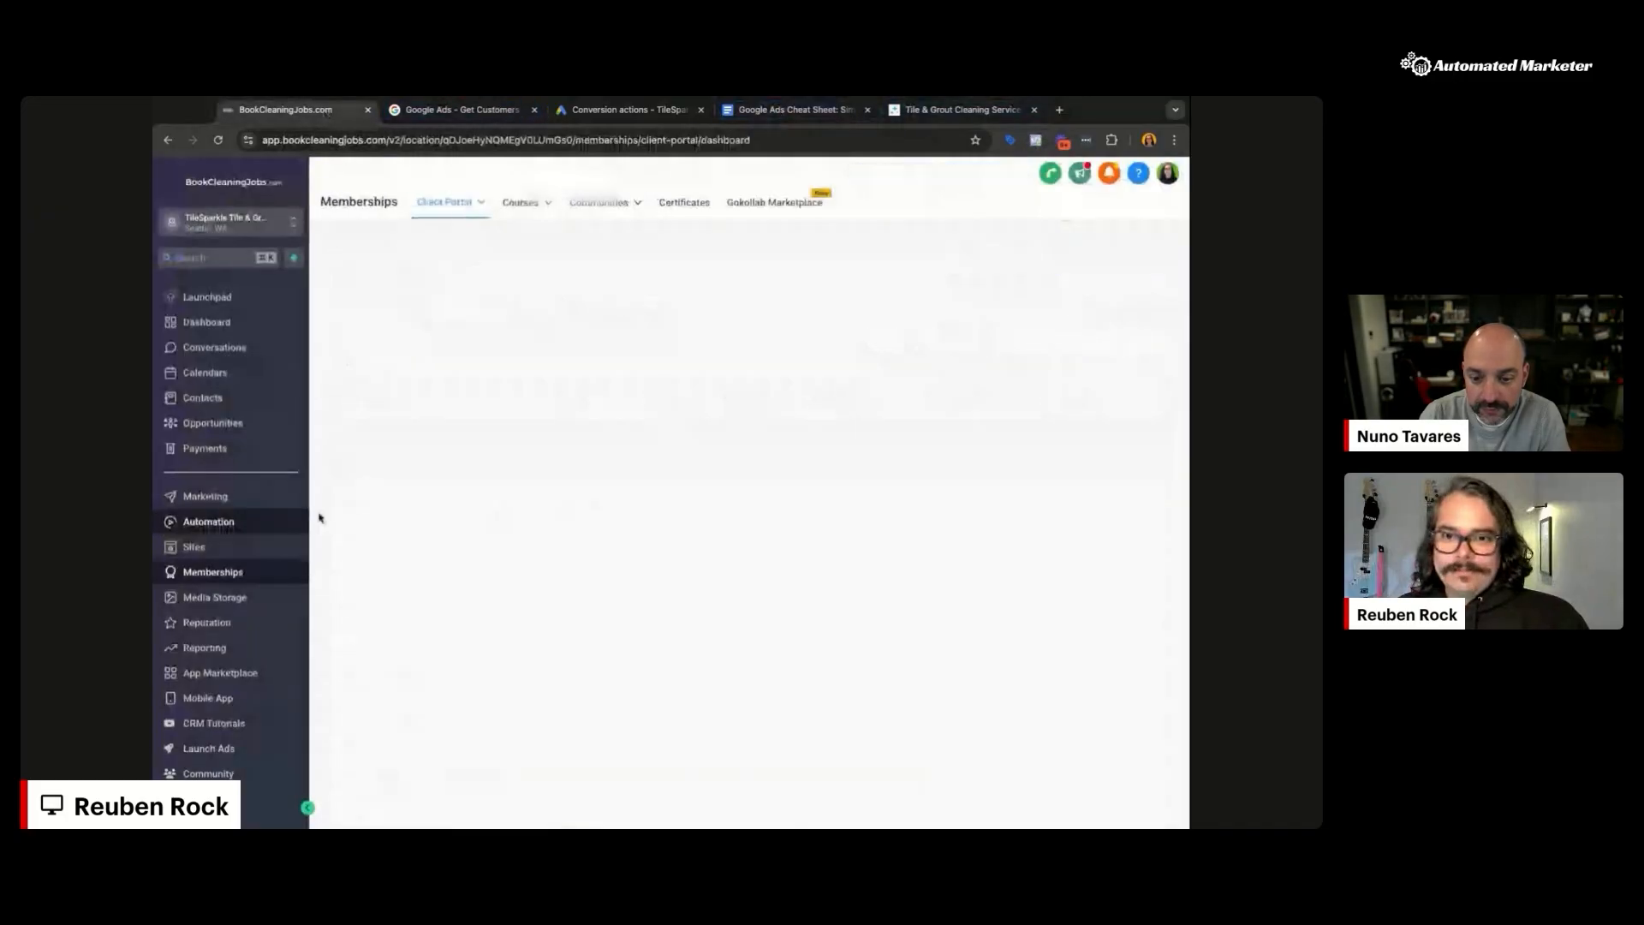
left_click(842, 202)
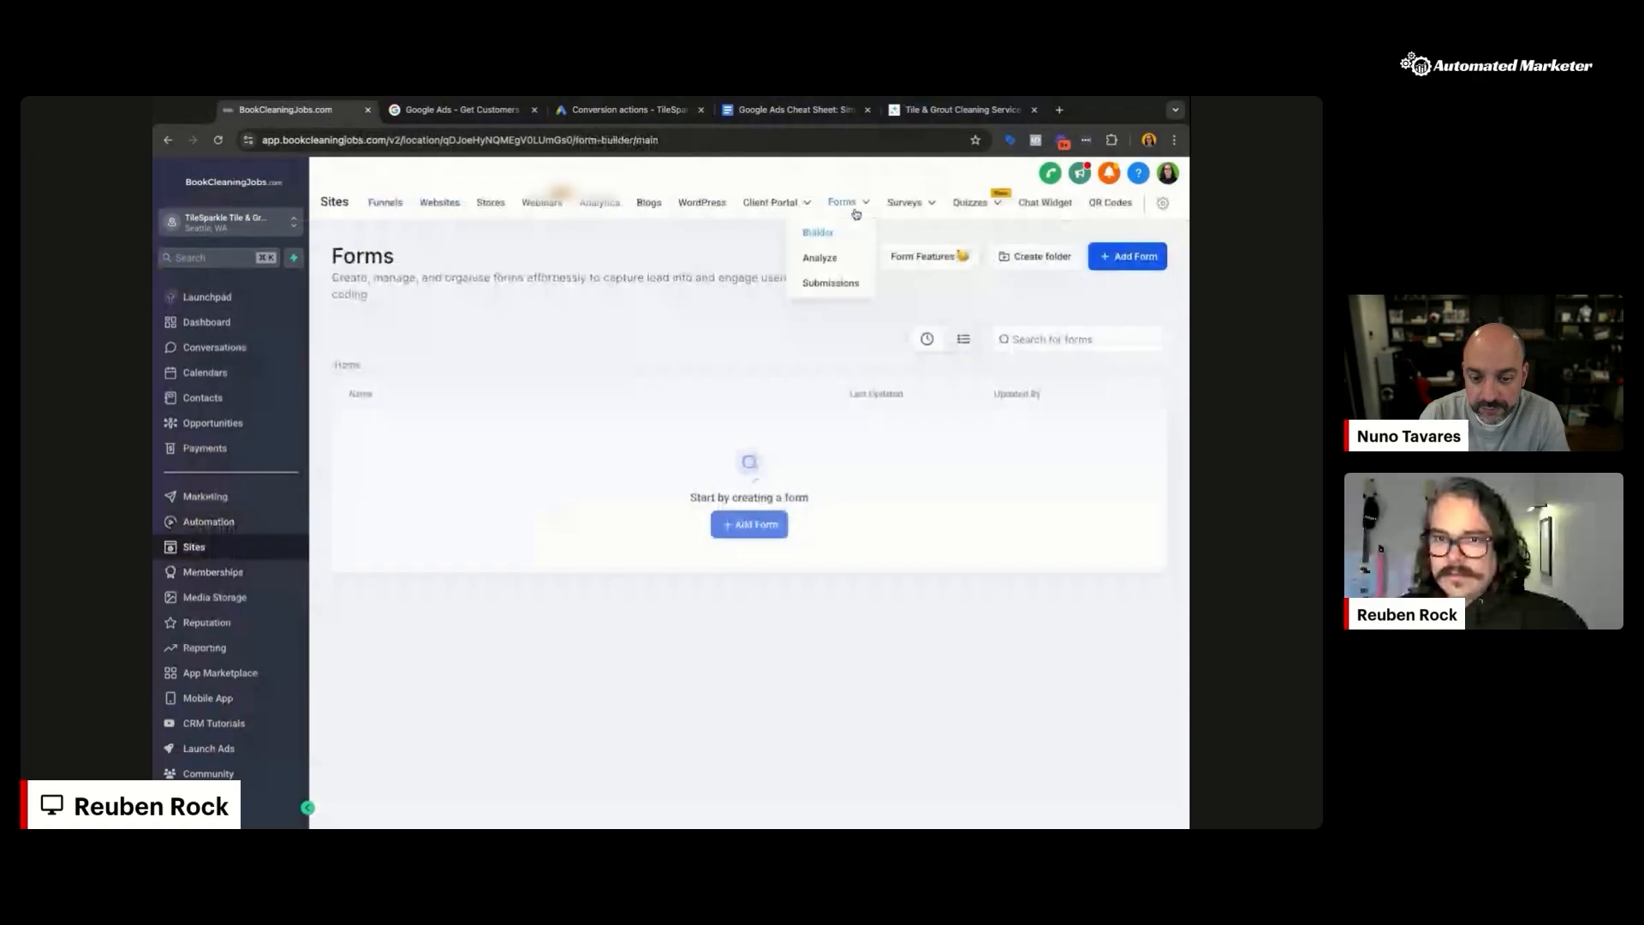
left_click(389, 529)
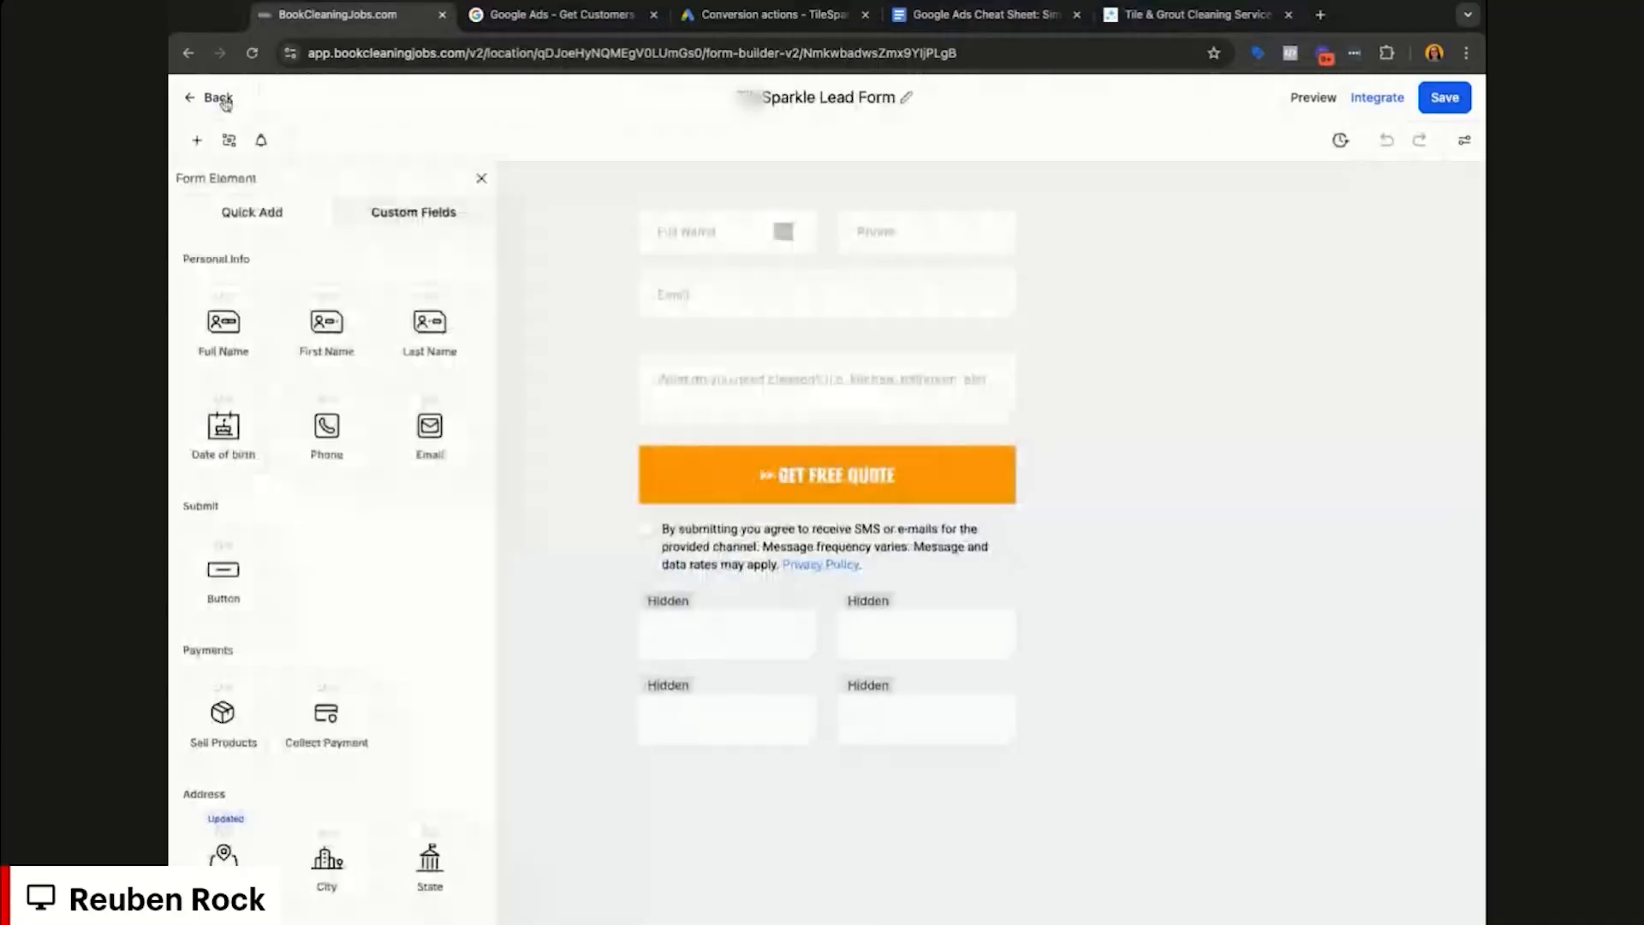
left_click(219, 98)
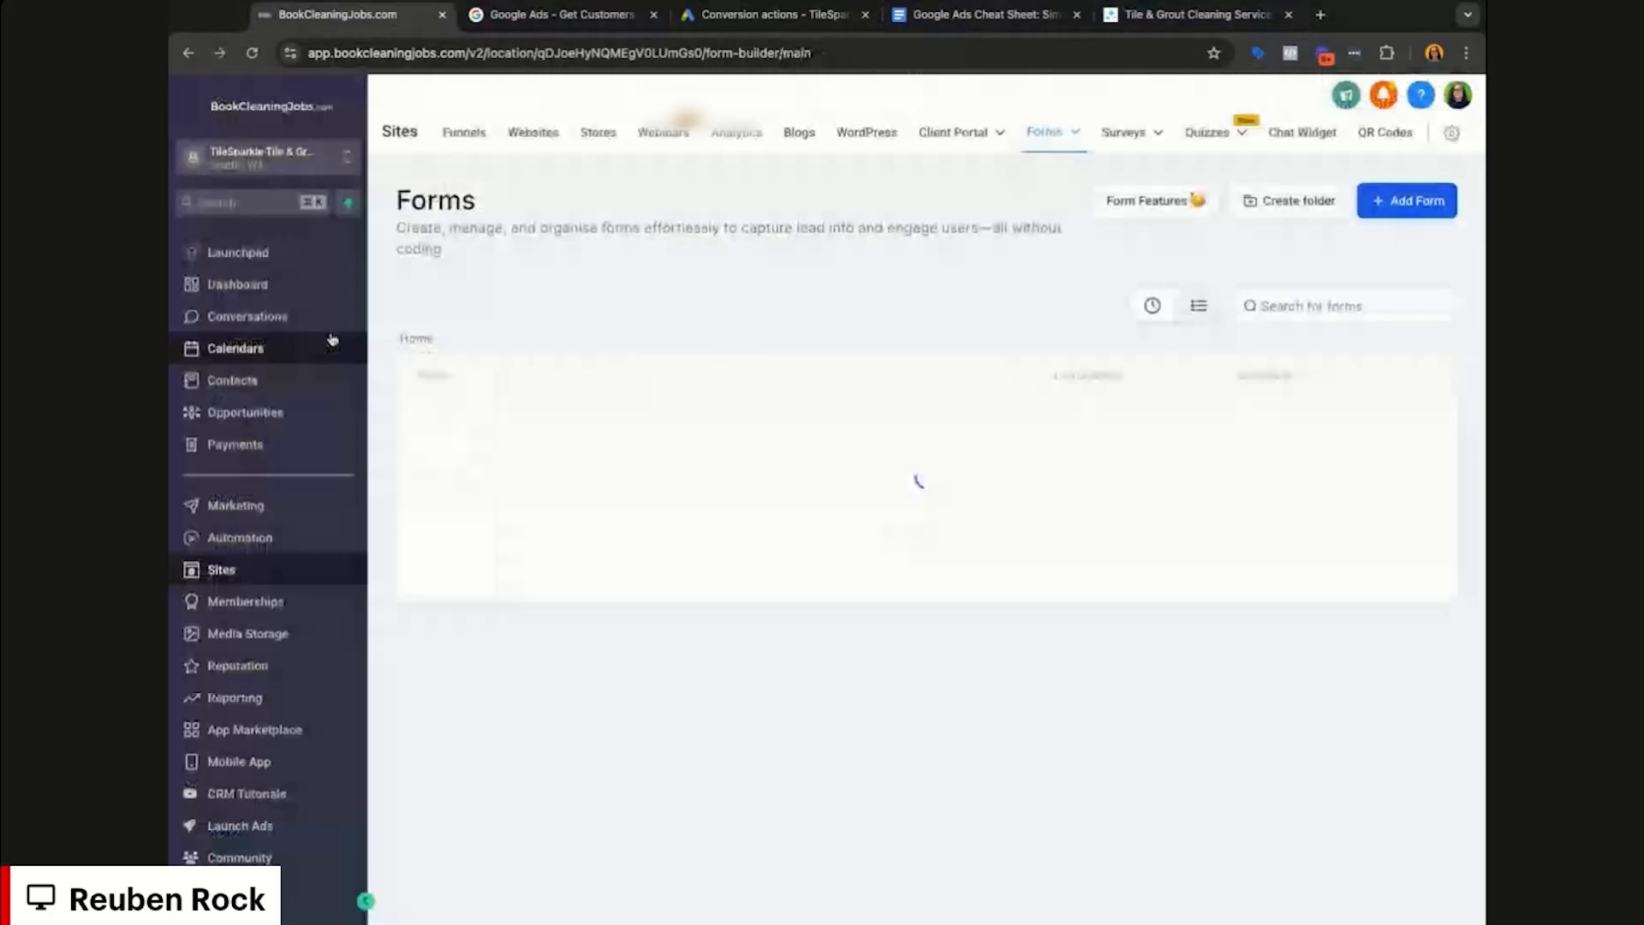
left_click(239, 537)
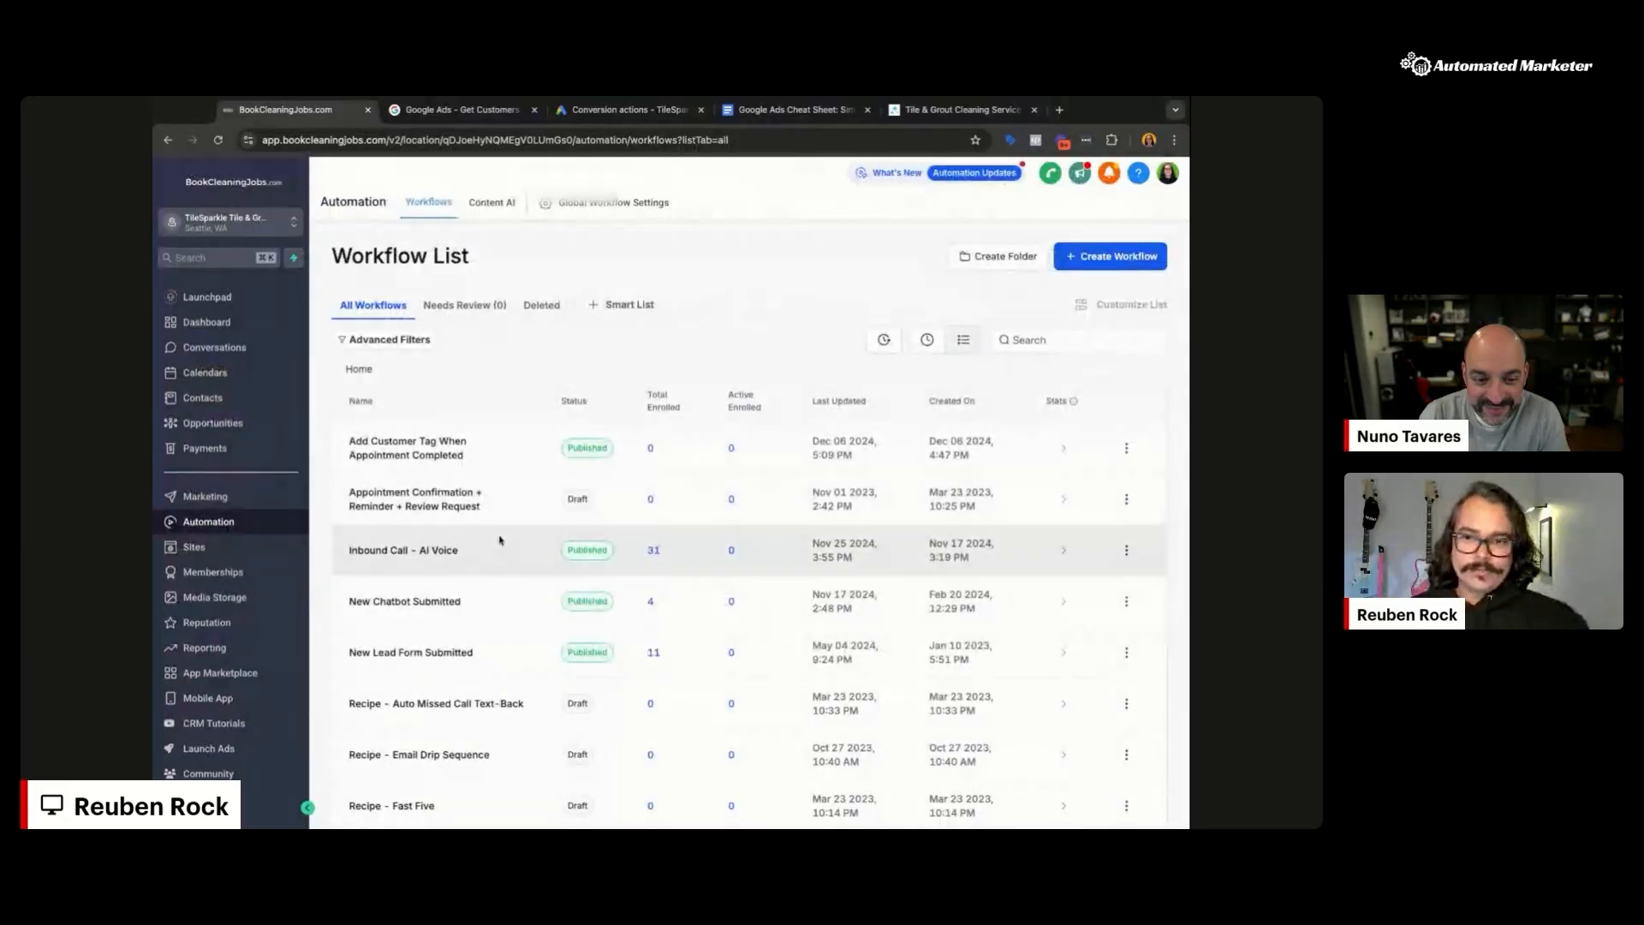
scroll(510, 544, "down", 2)
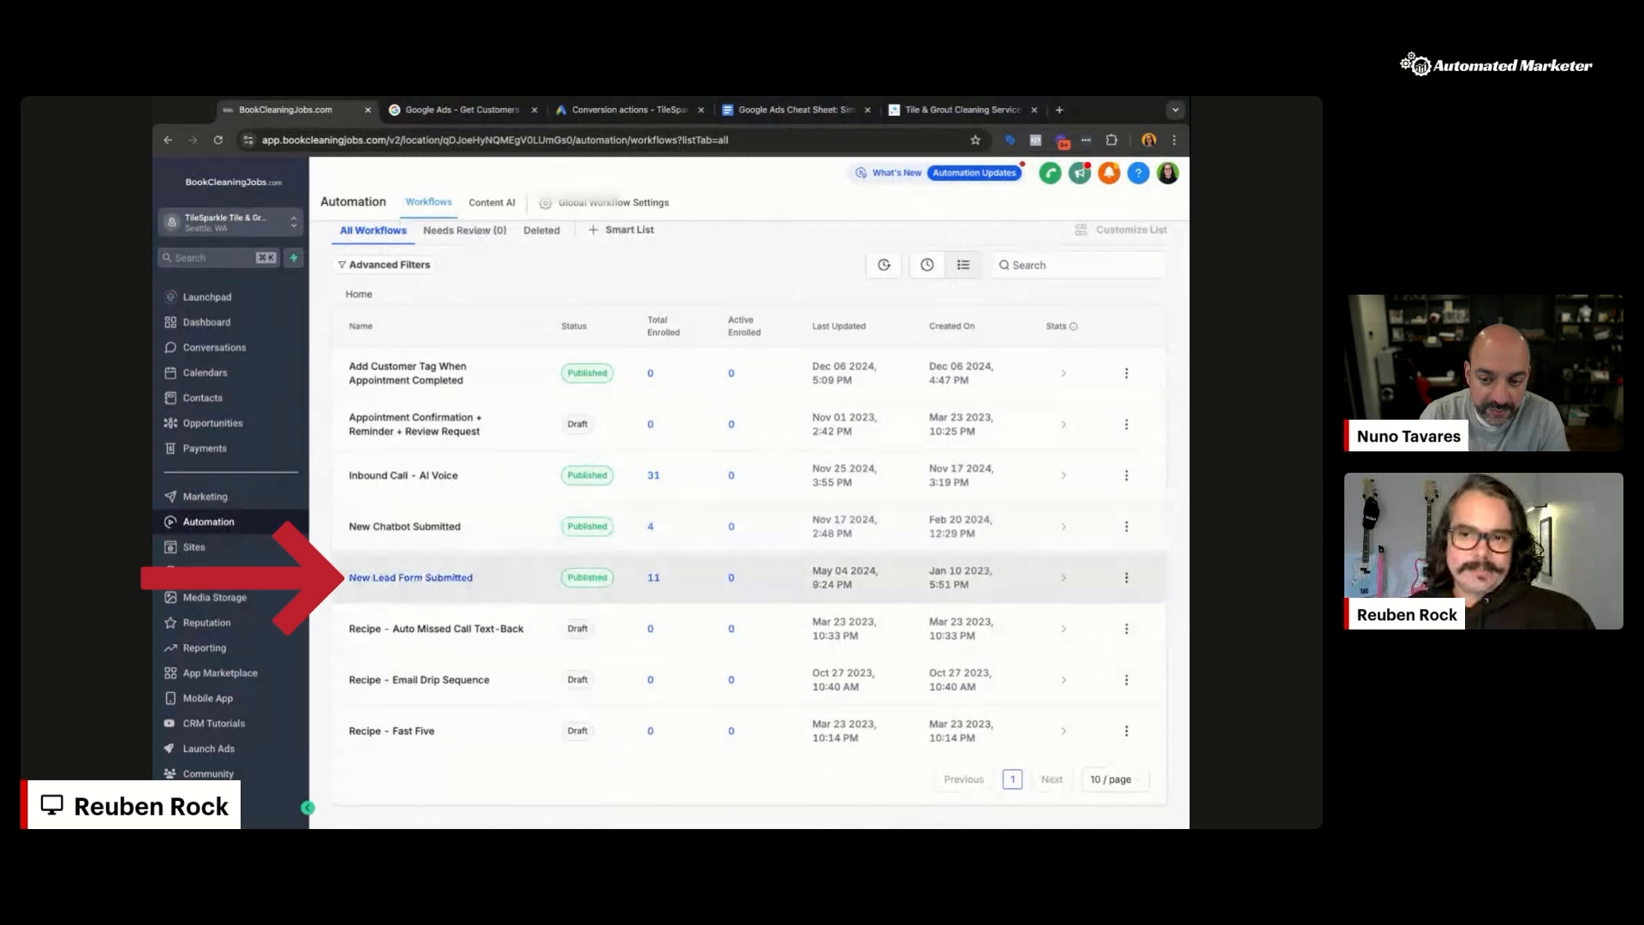
Step: Open New Lead Form Submitted and review its trigger's TileSparkle Lead Form filter, leaving it unchanged
left_click(484, 572)
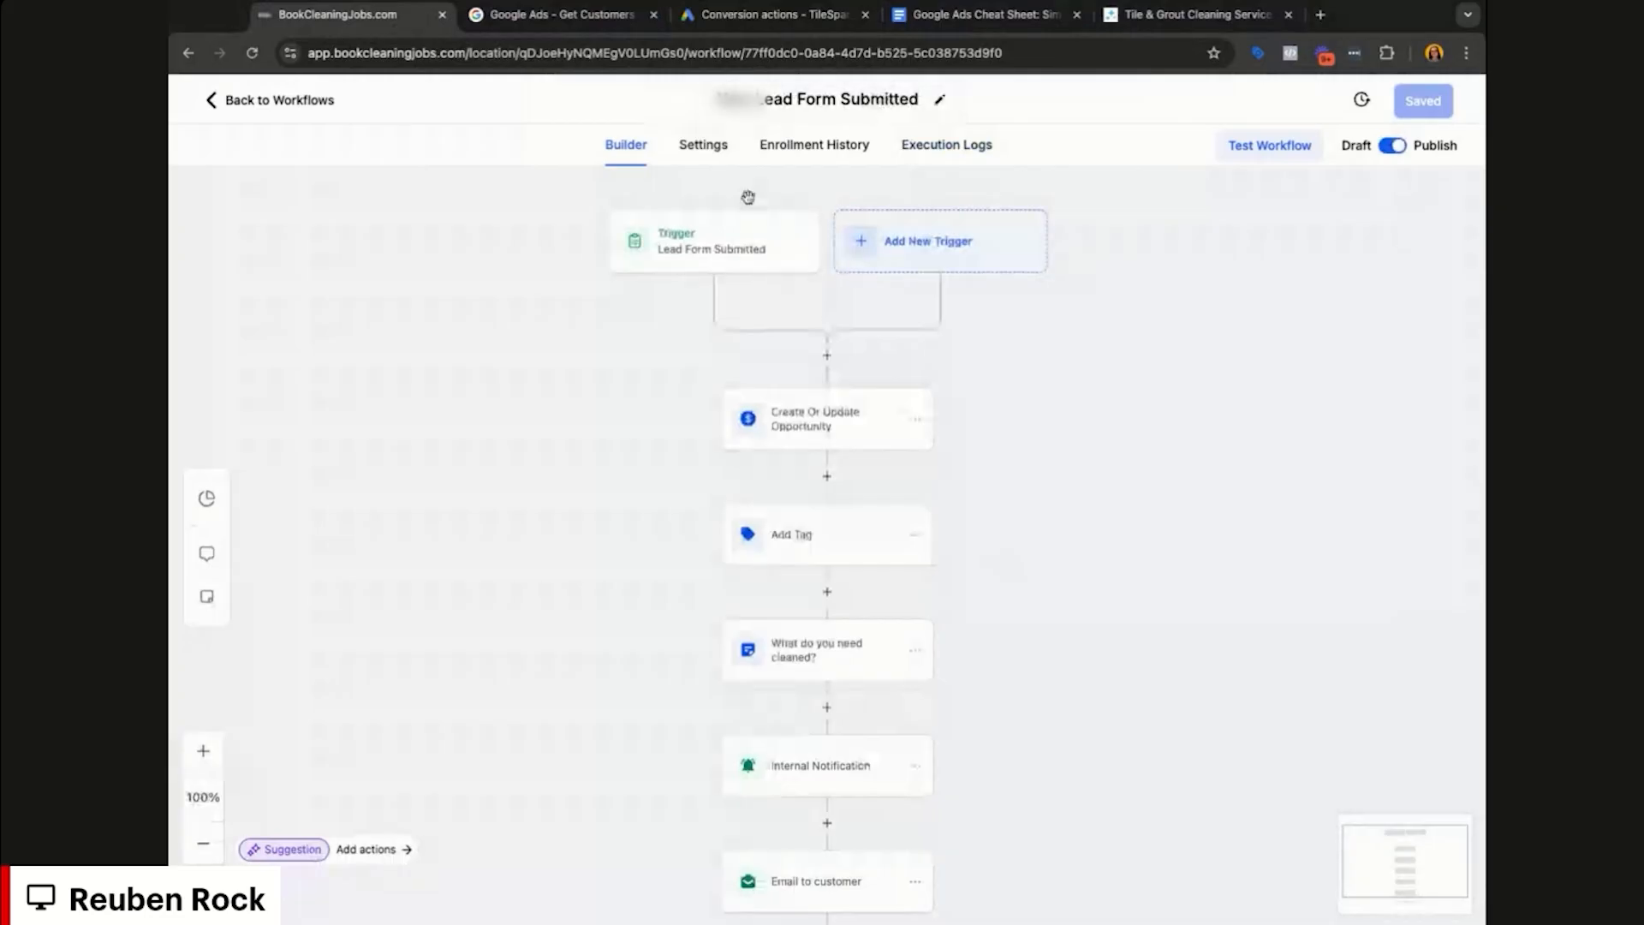
left_click(736, 236)
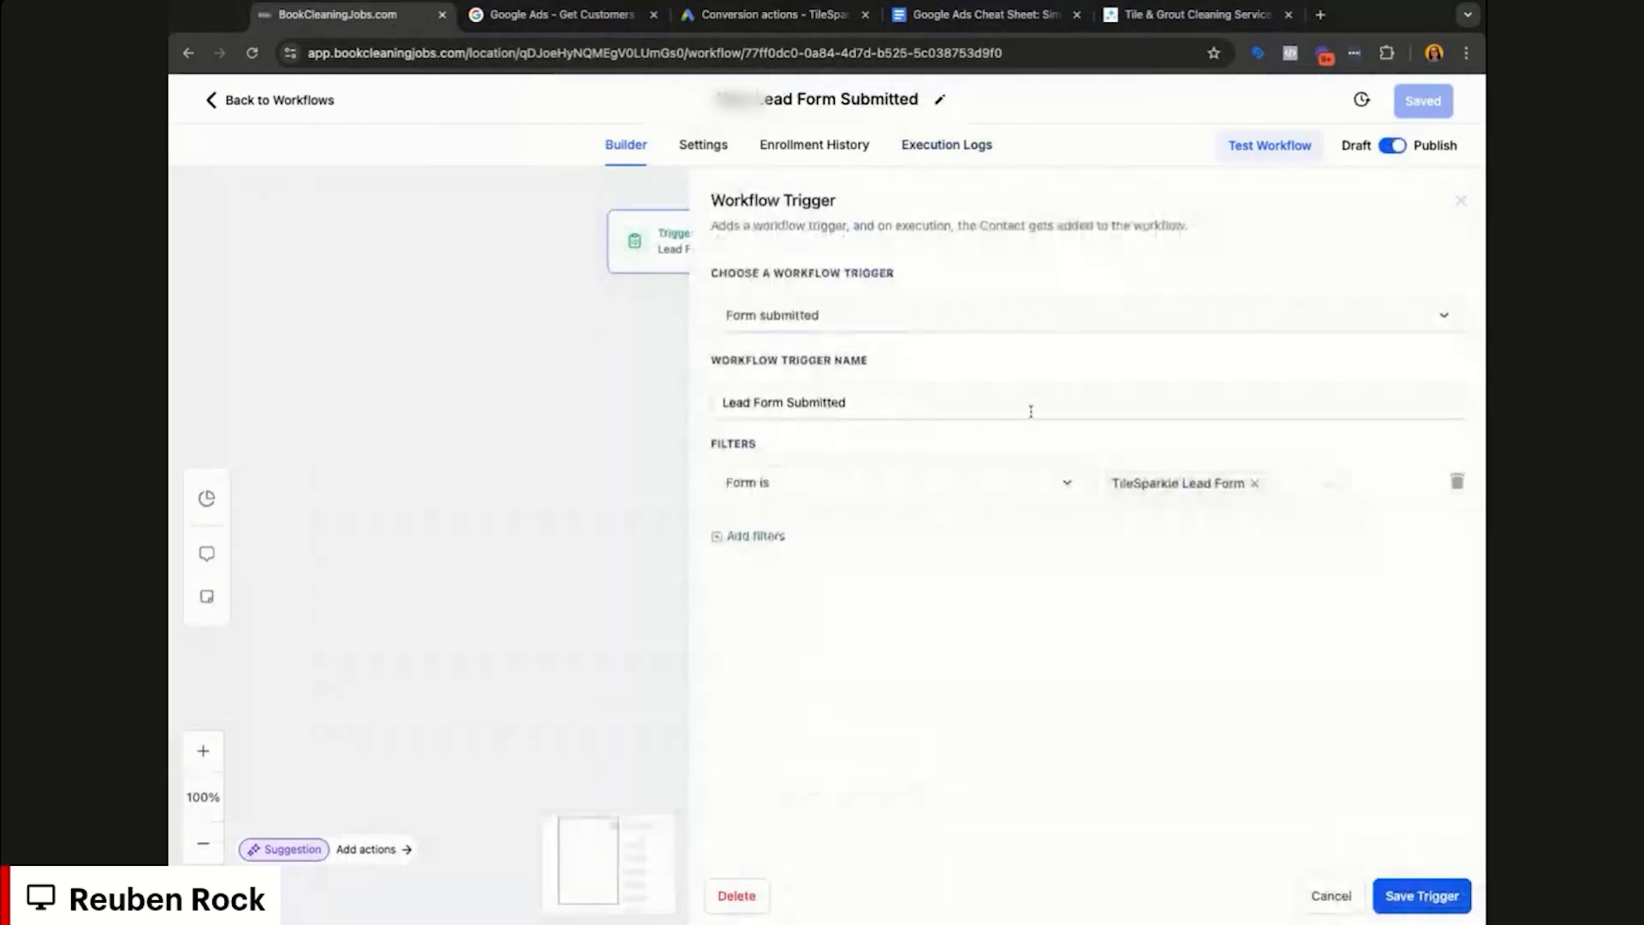
left_click(1060, 490)
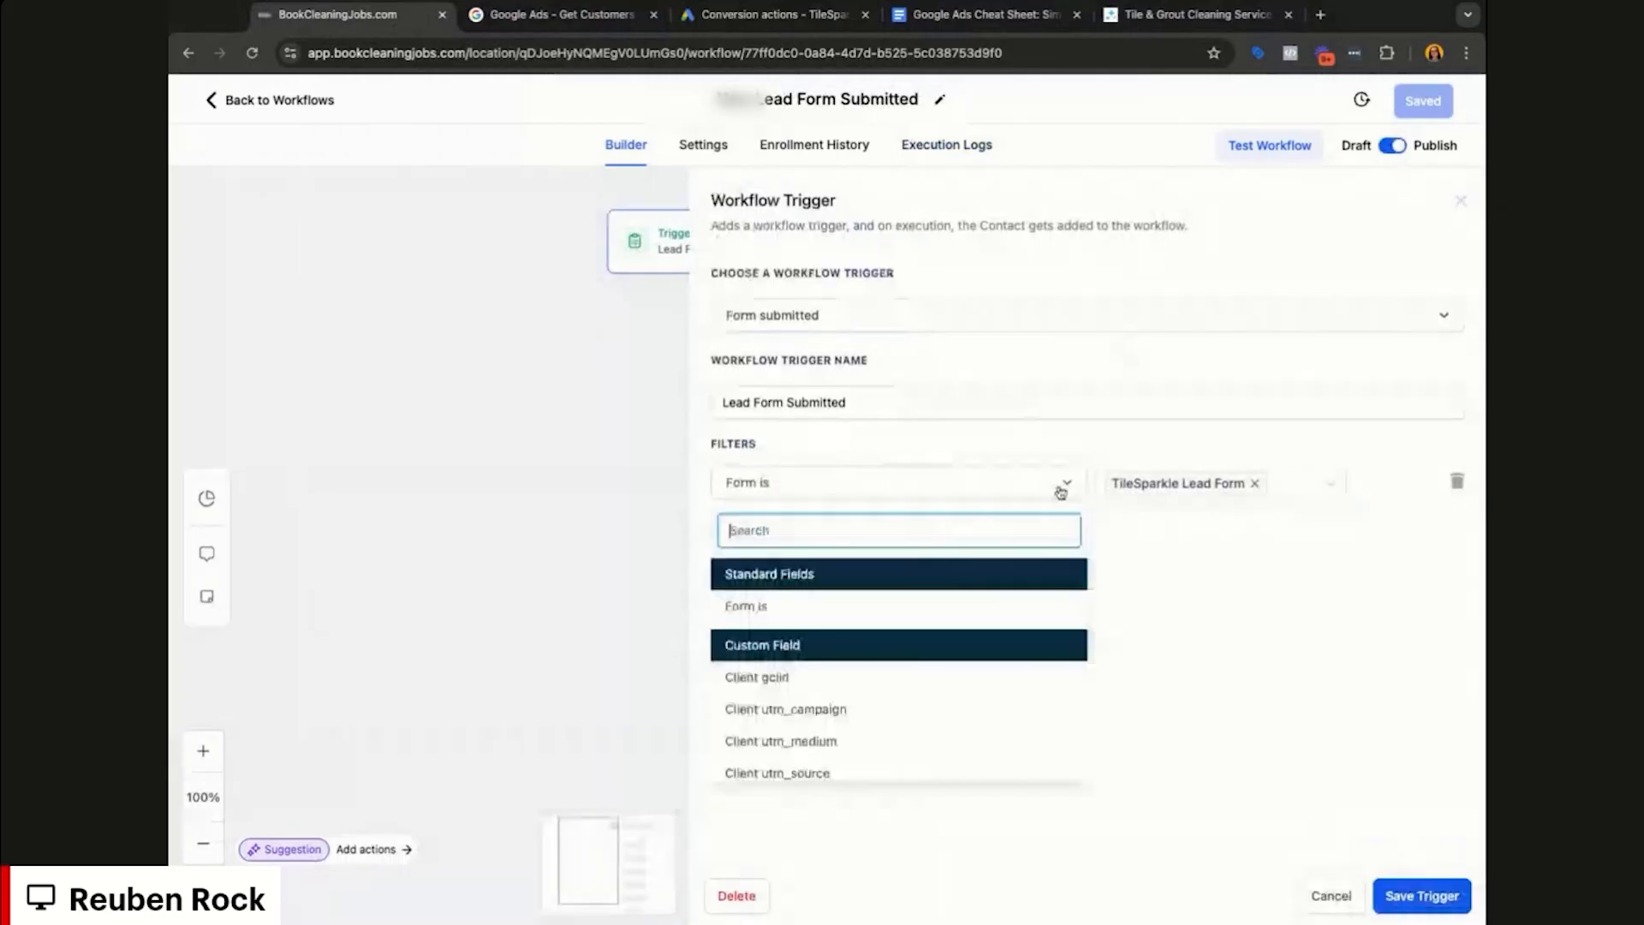
left_click(1329, 484)
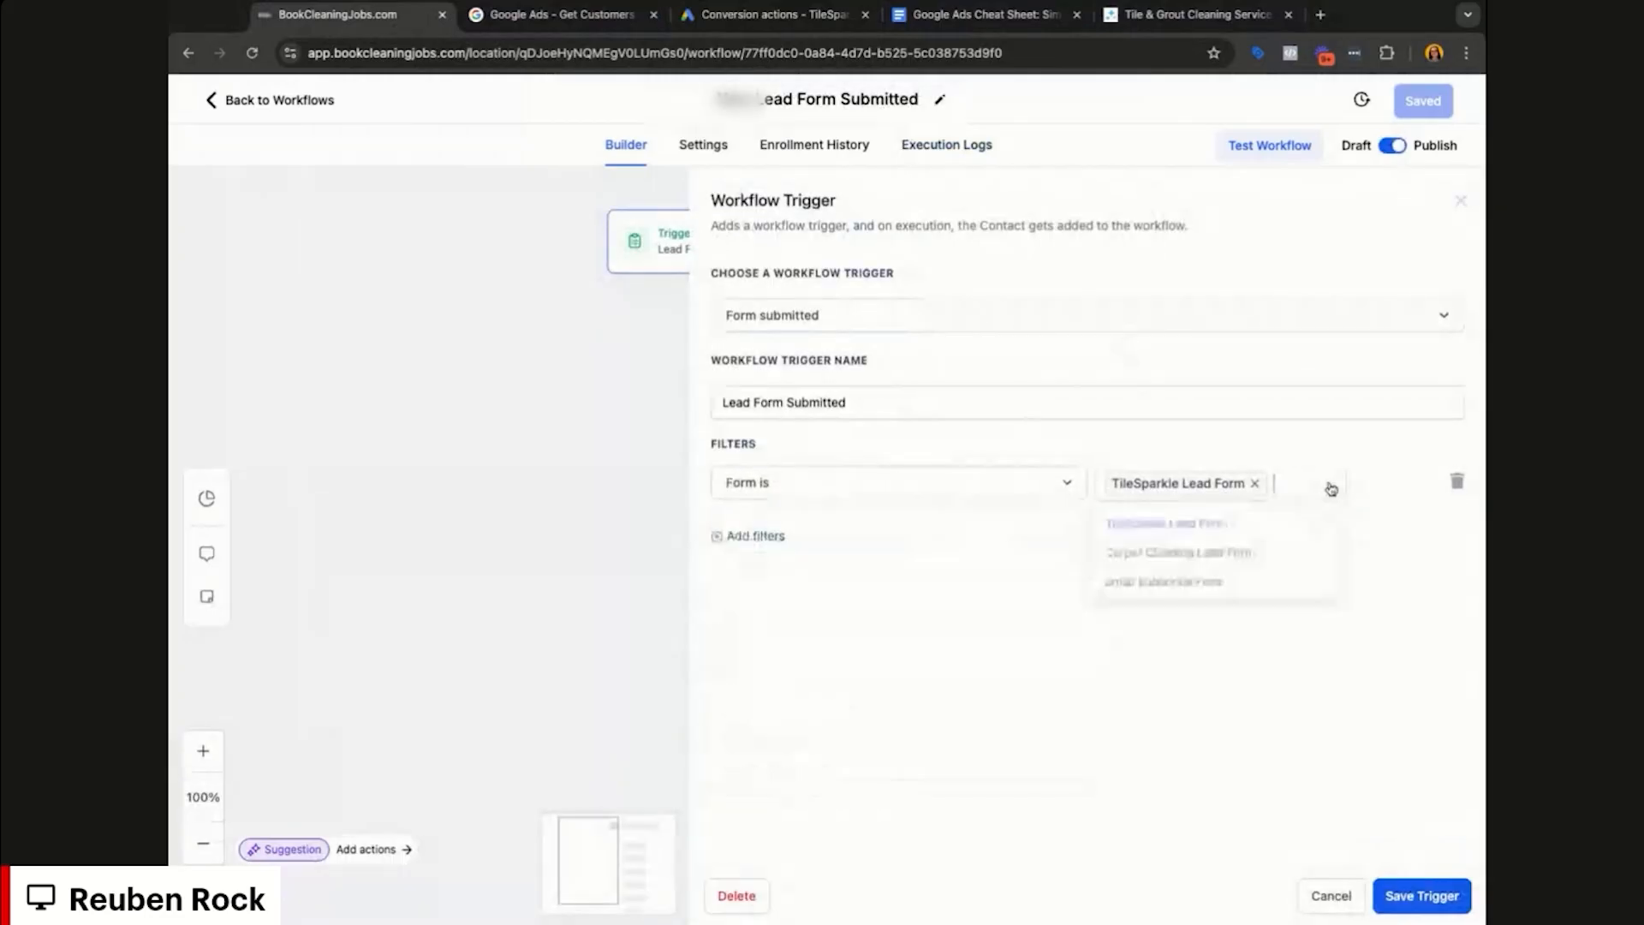
left_click(1046, 555)
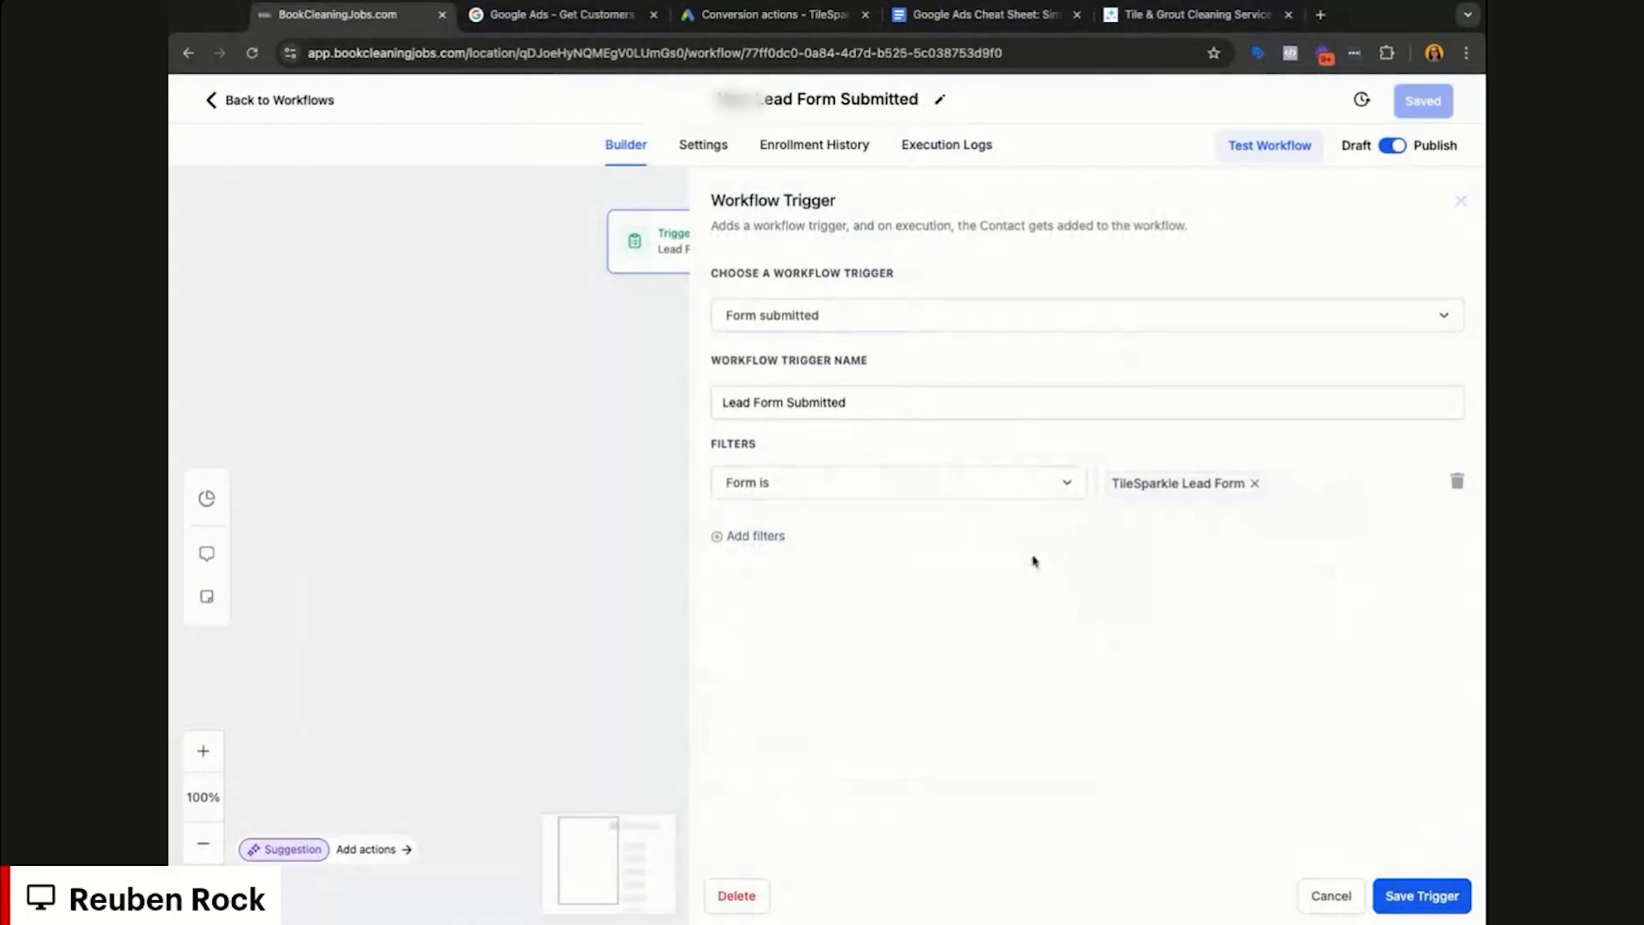
left_click(1326, 895)
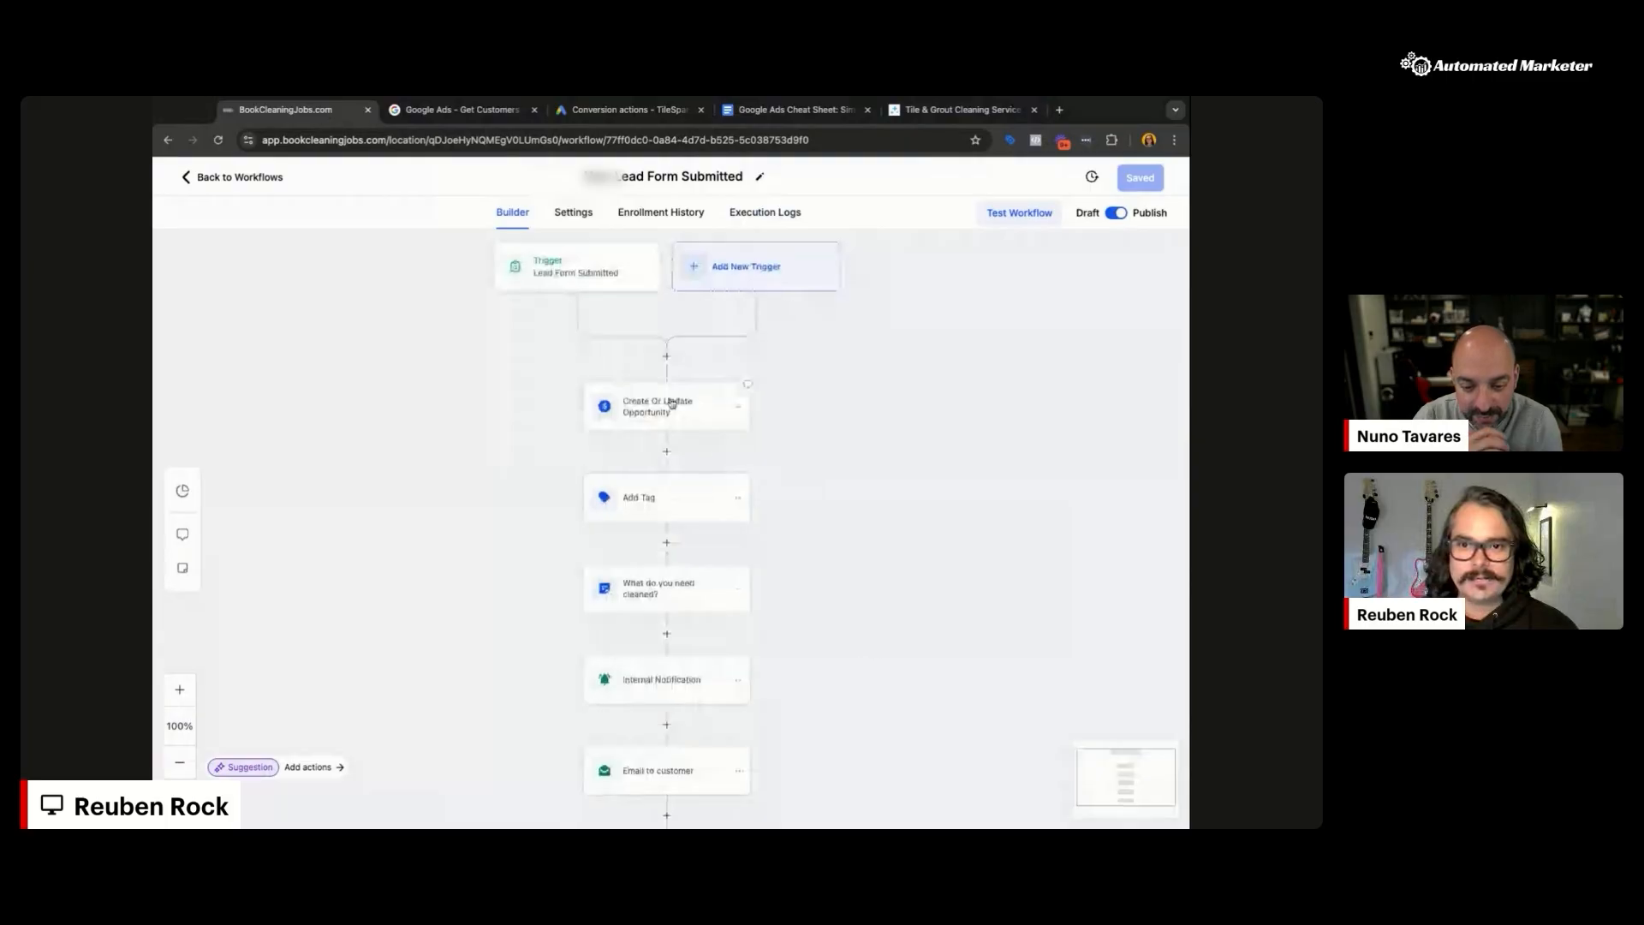
left_click(672, 403)
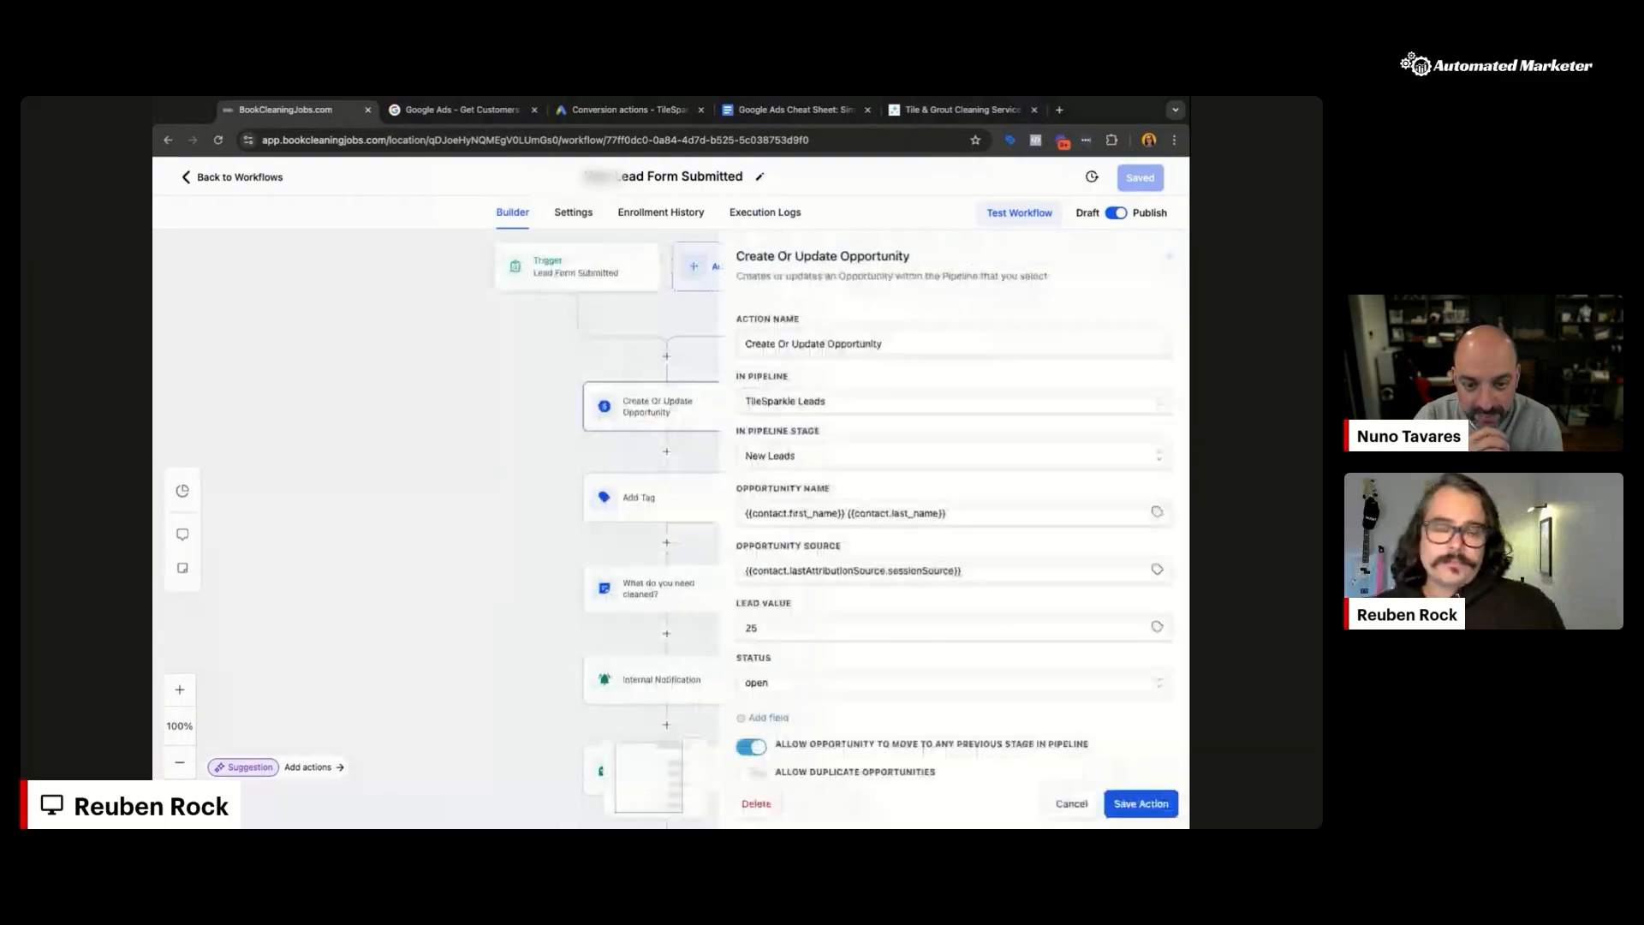
left_click(909, 409)
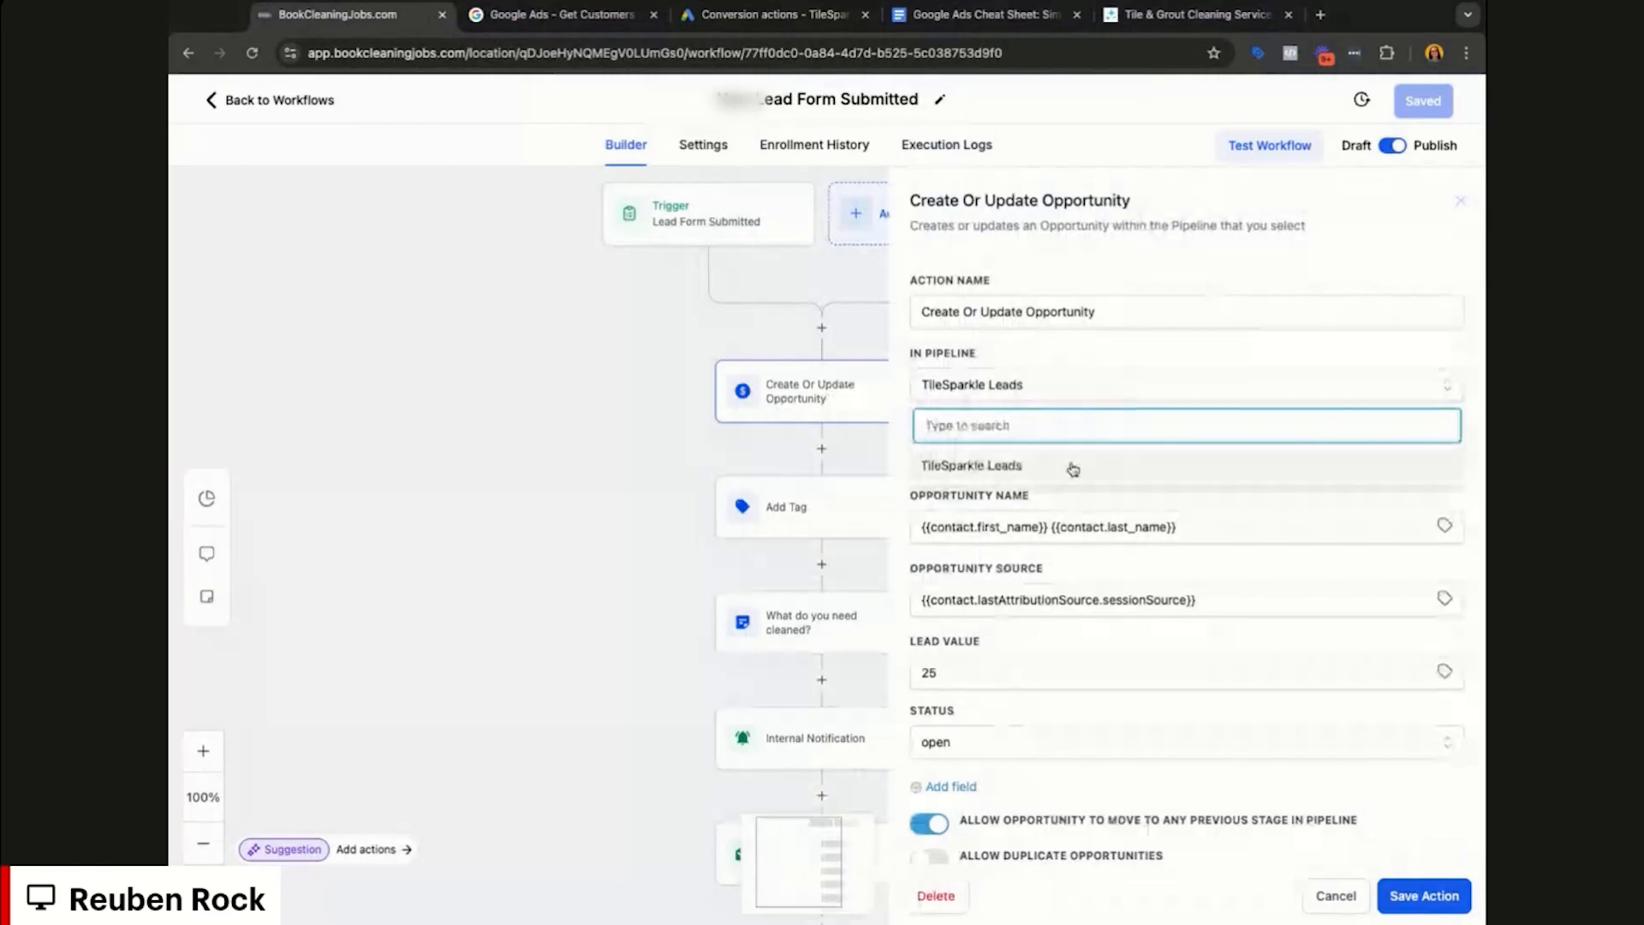
left_click(1072, 465)
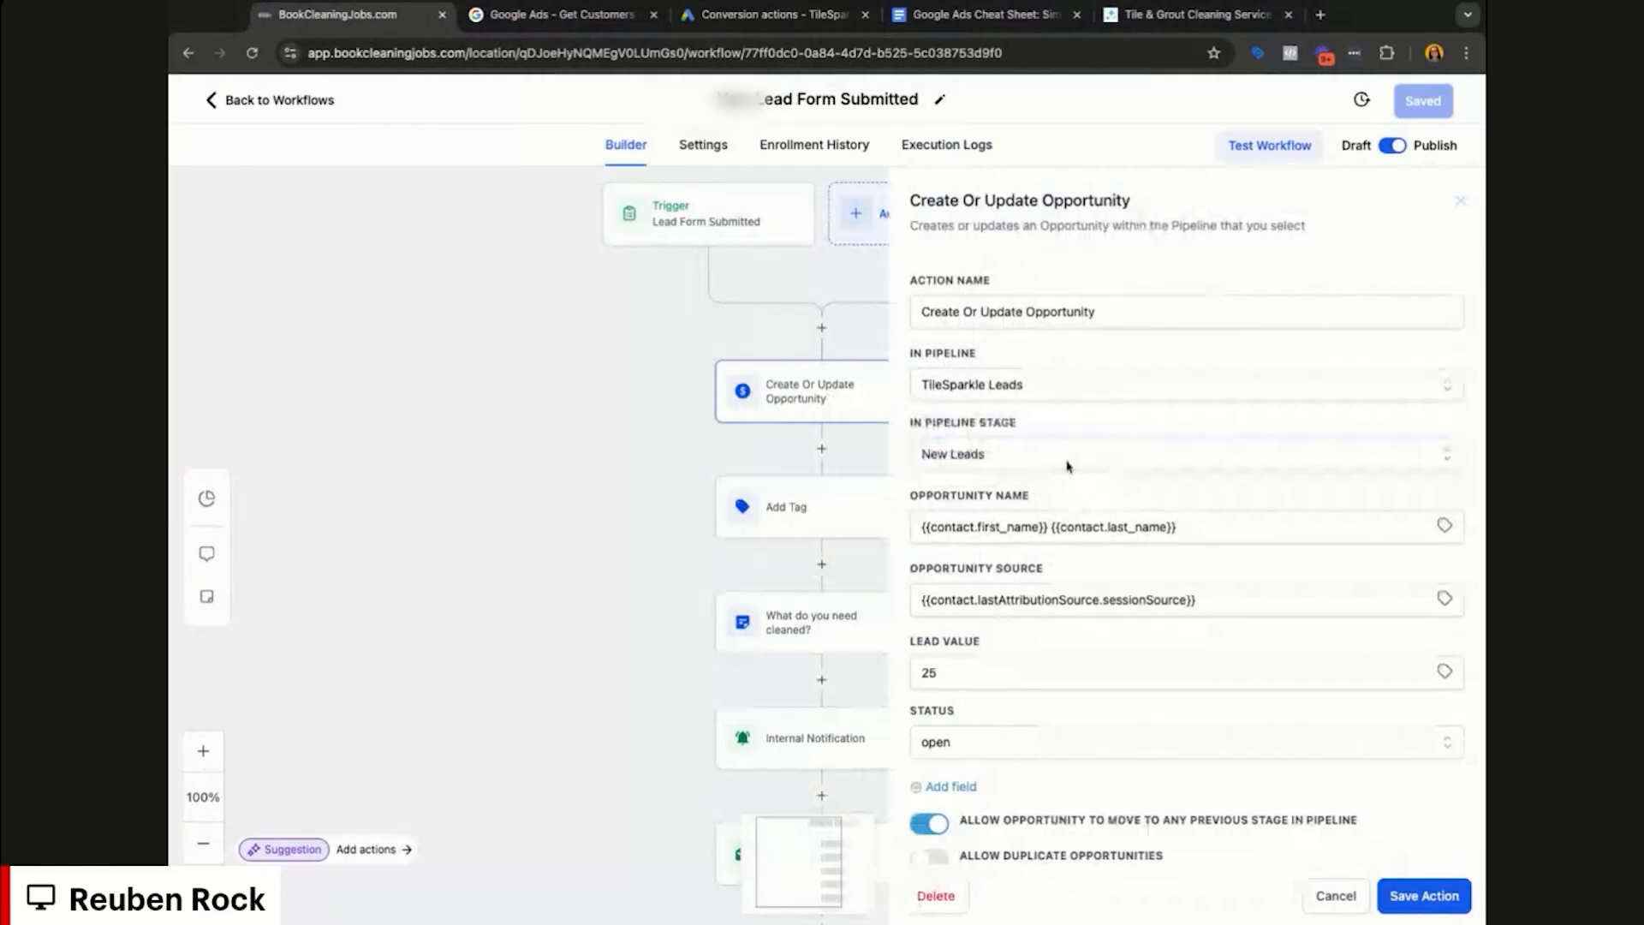
left_click(1069, 466)
left_click(1094, 434)
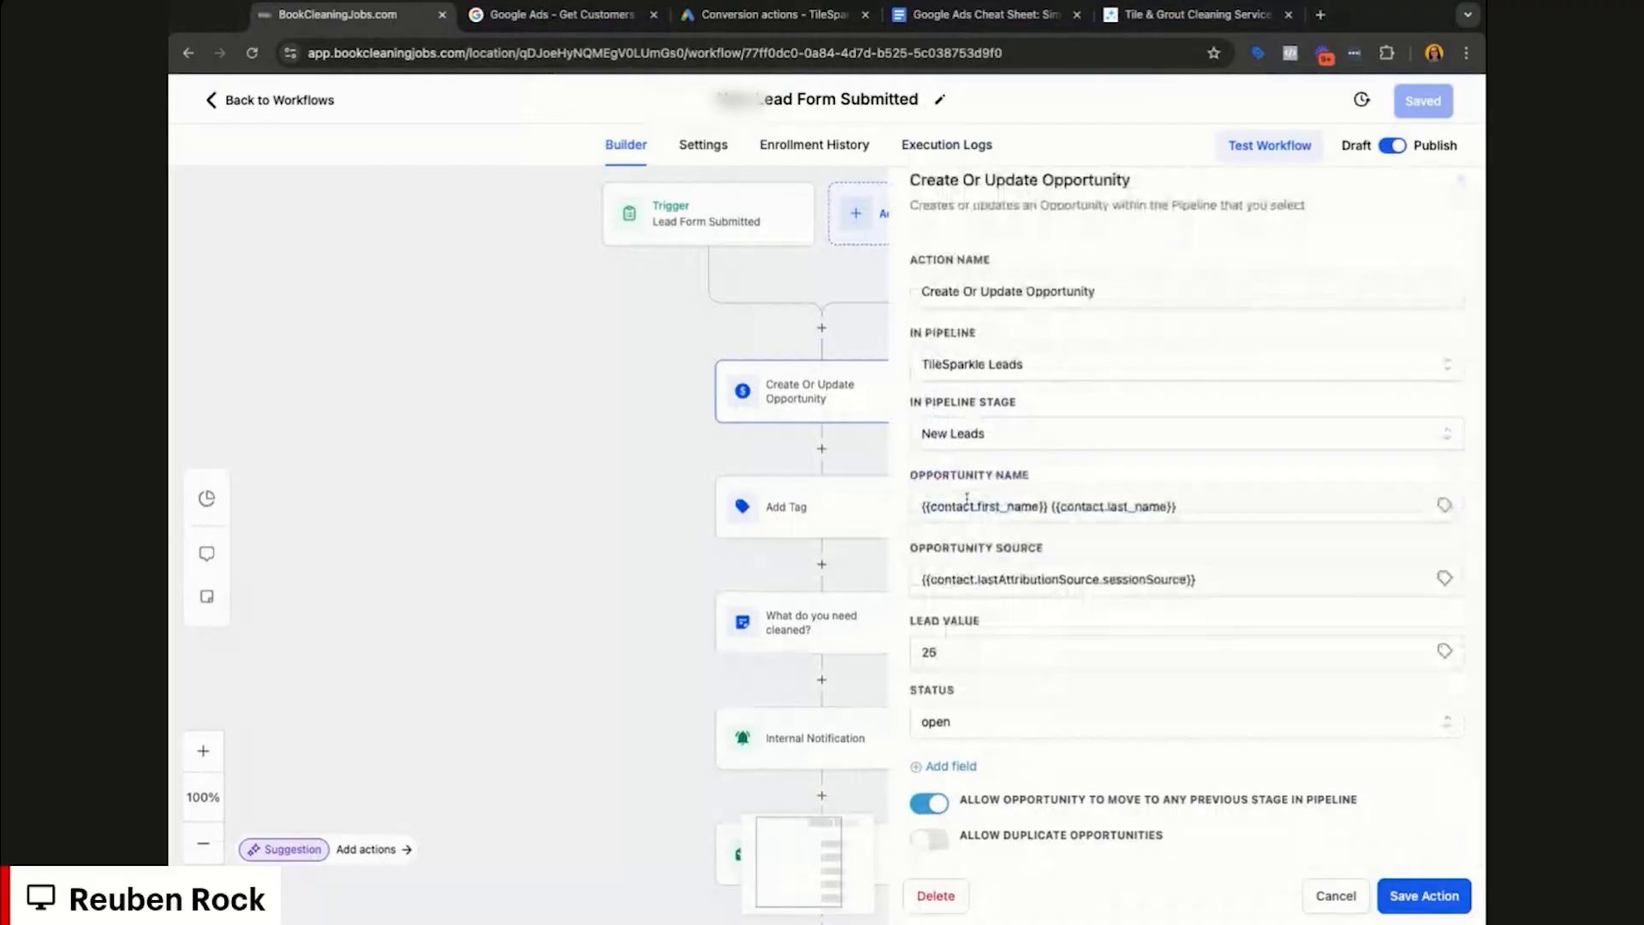
double_click(939, 509)
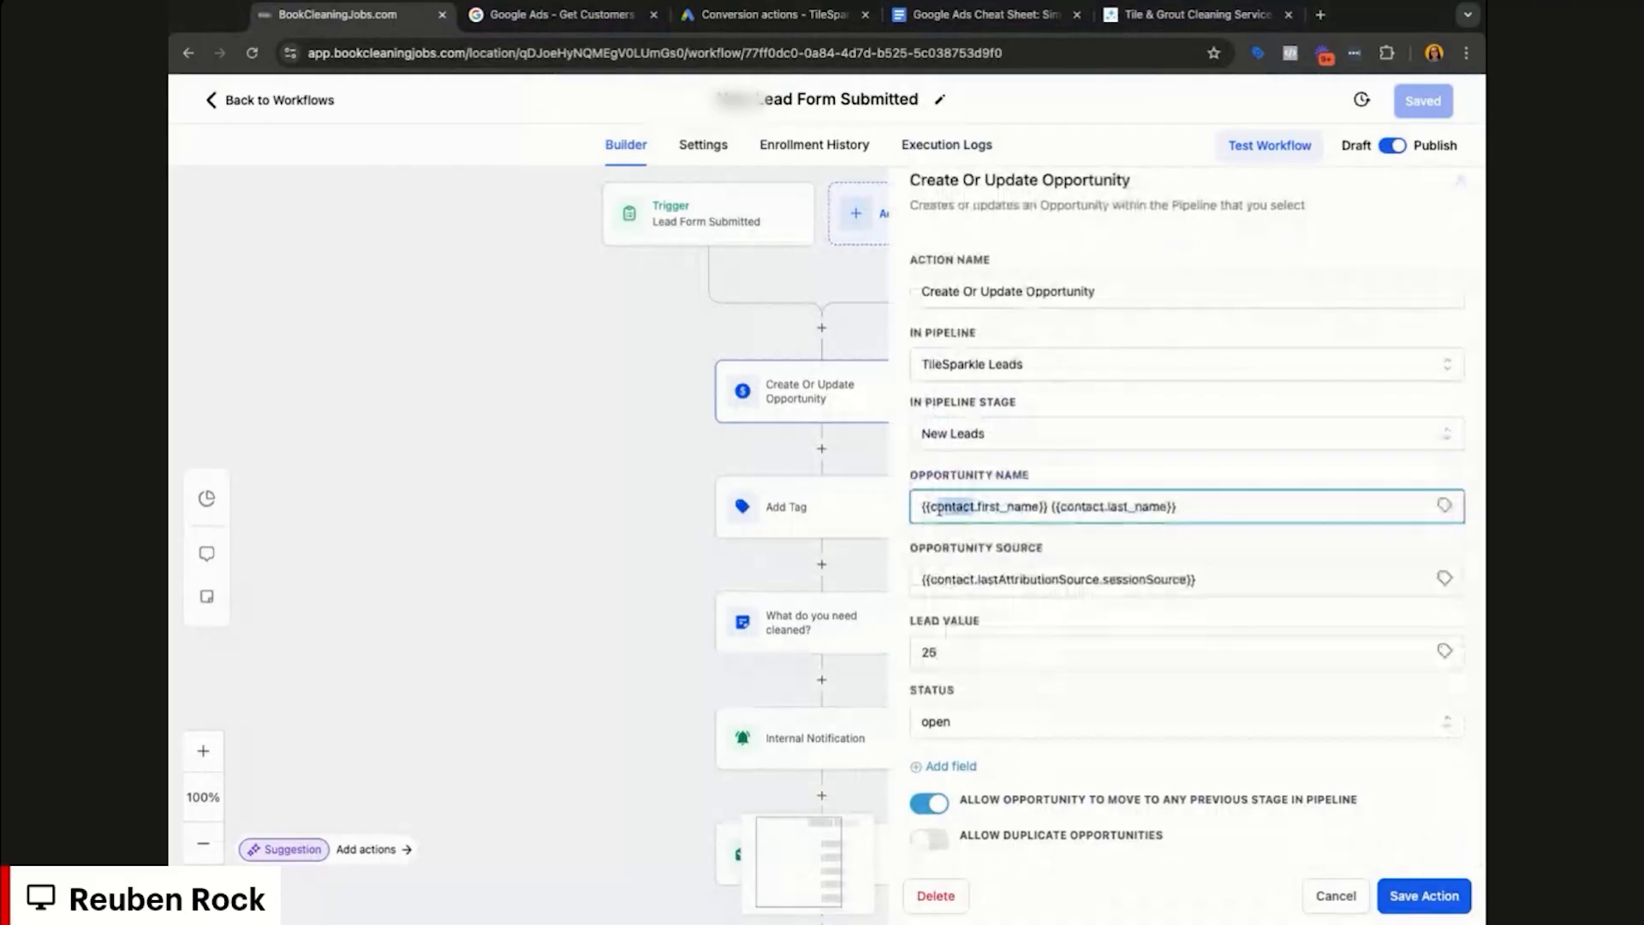
left_click_drag(939, 509, 1126, 509)
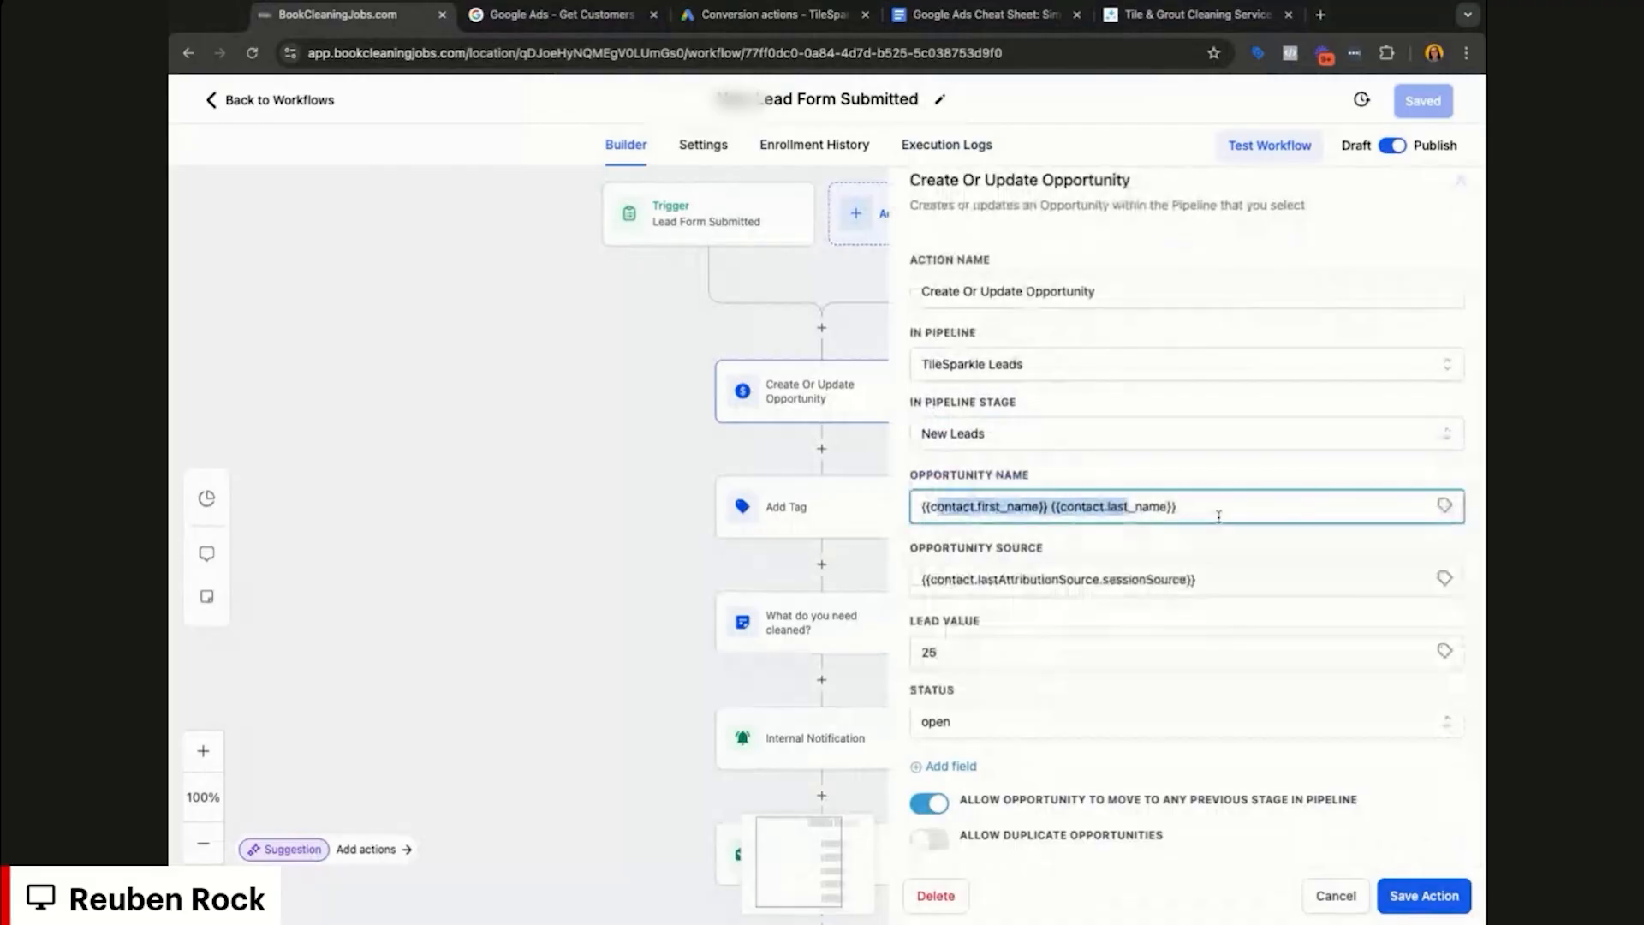
left_click(1213, 579)
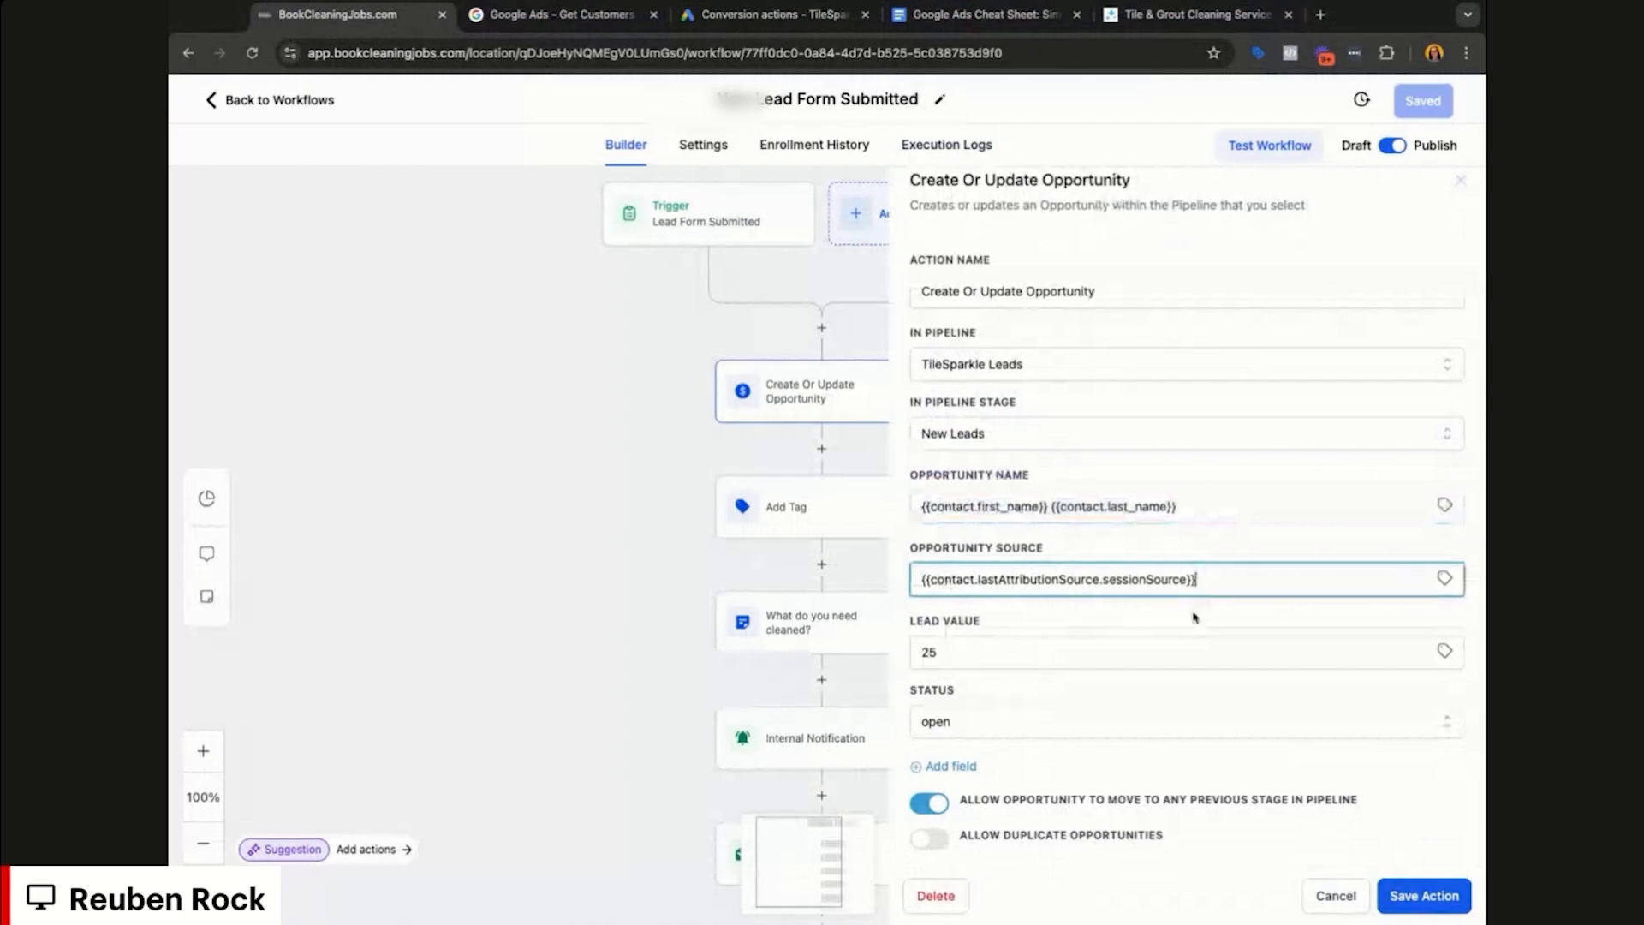
double_click(1055, 648)
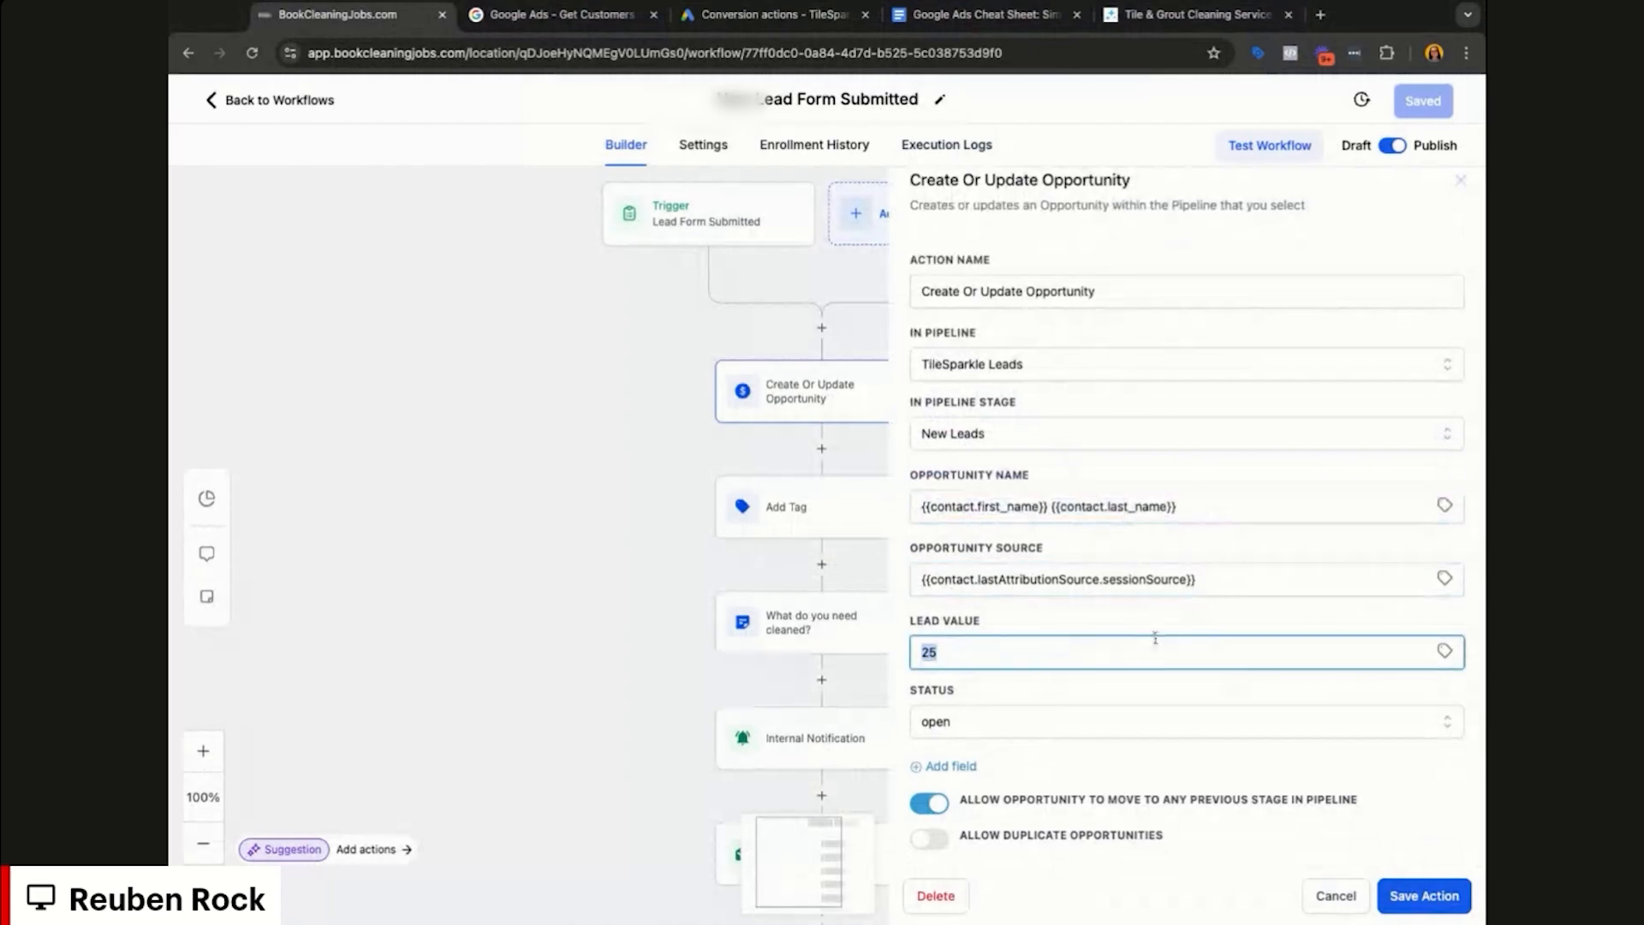
left_click(1173, 616)
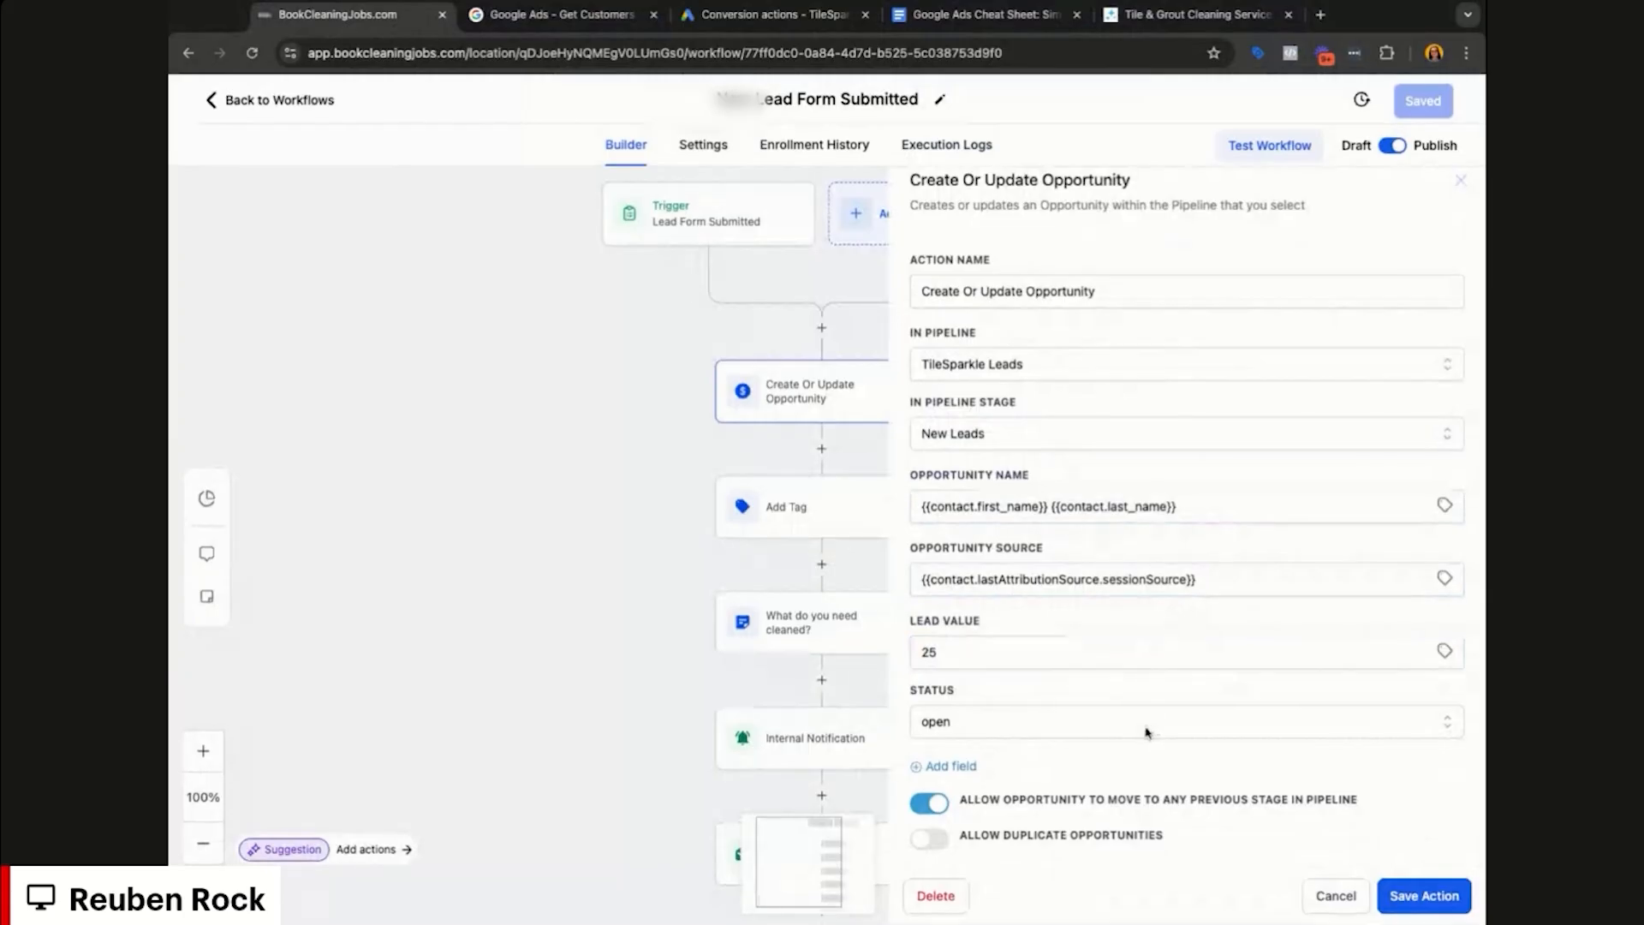
left_click(1331, 896)
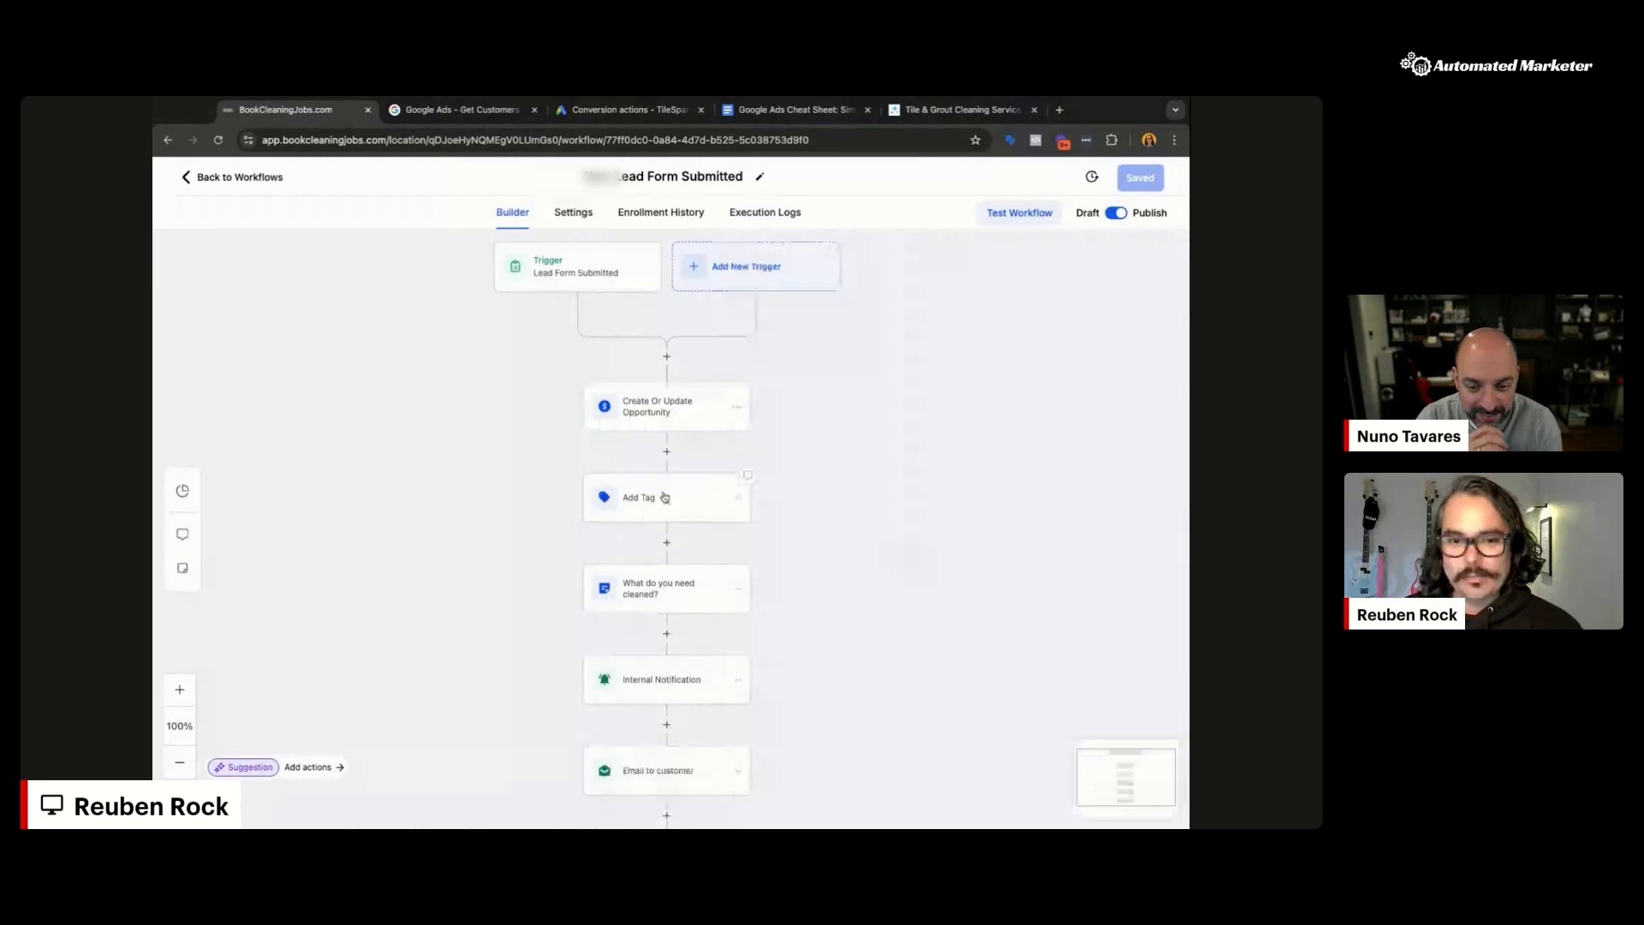
left_click(804, 504)
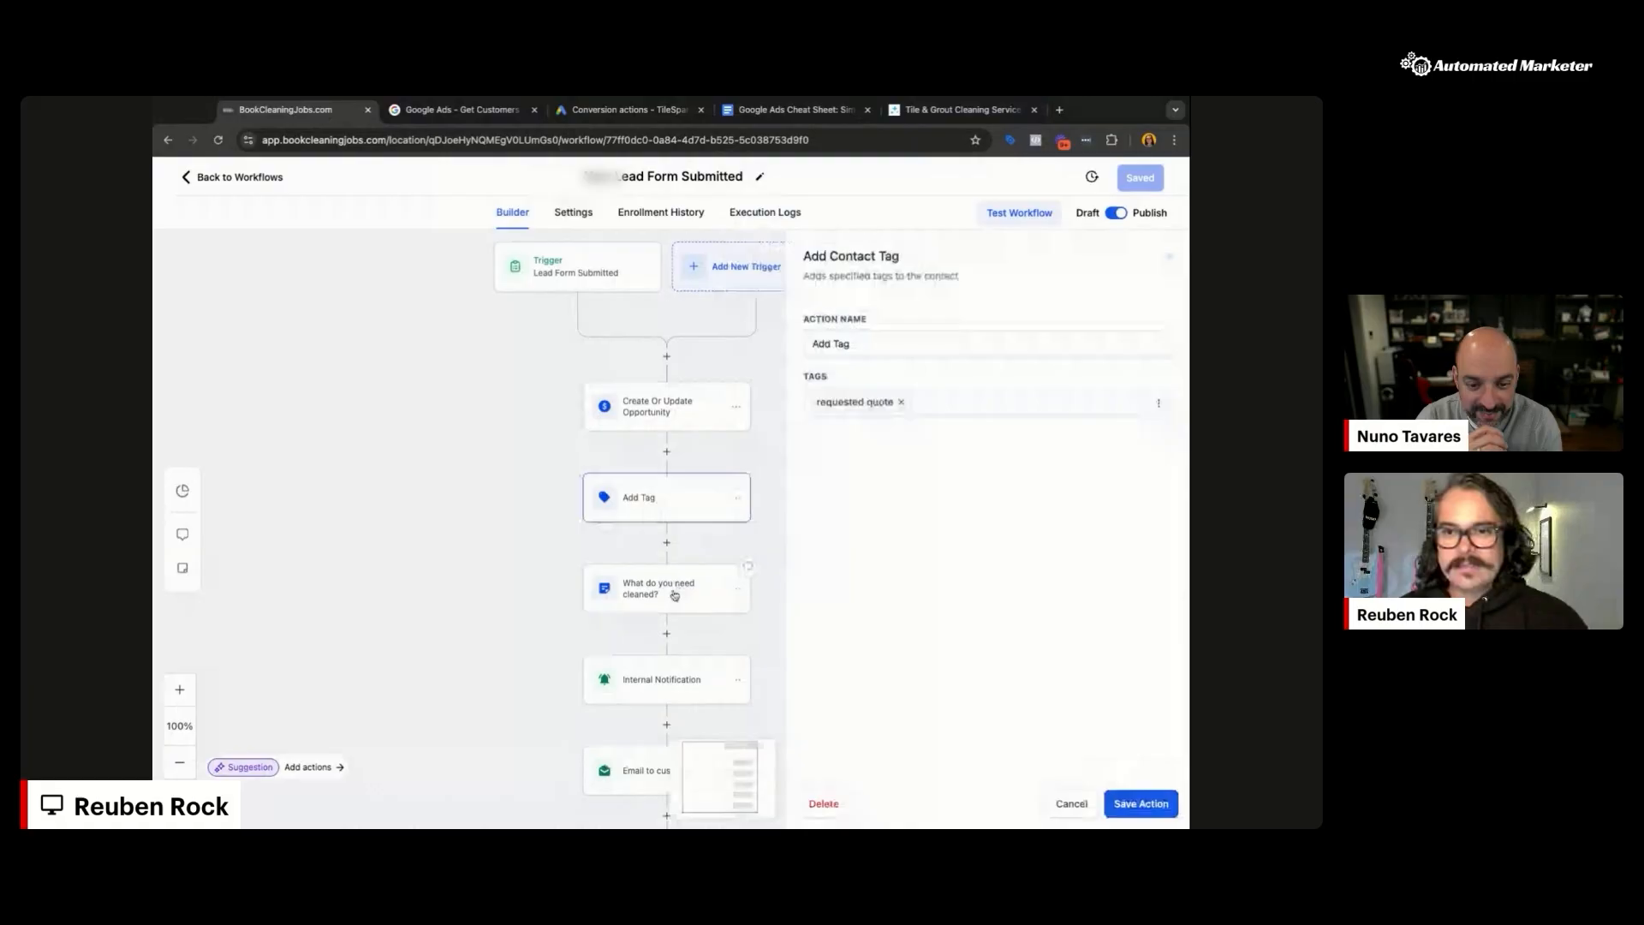
left_click(675, 592)
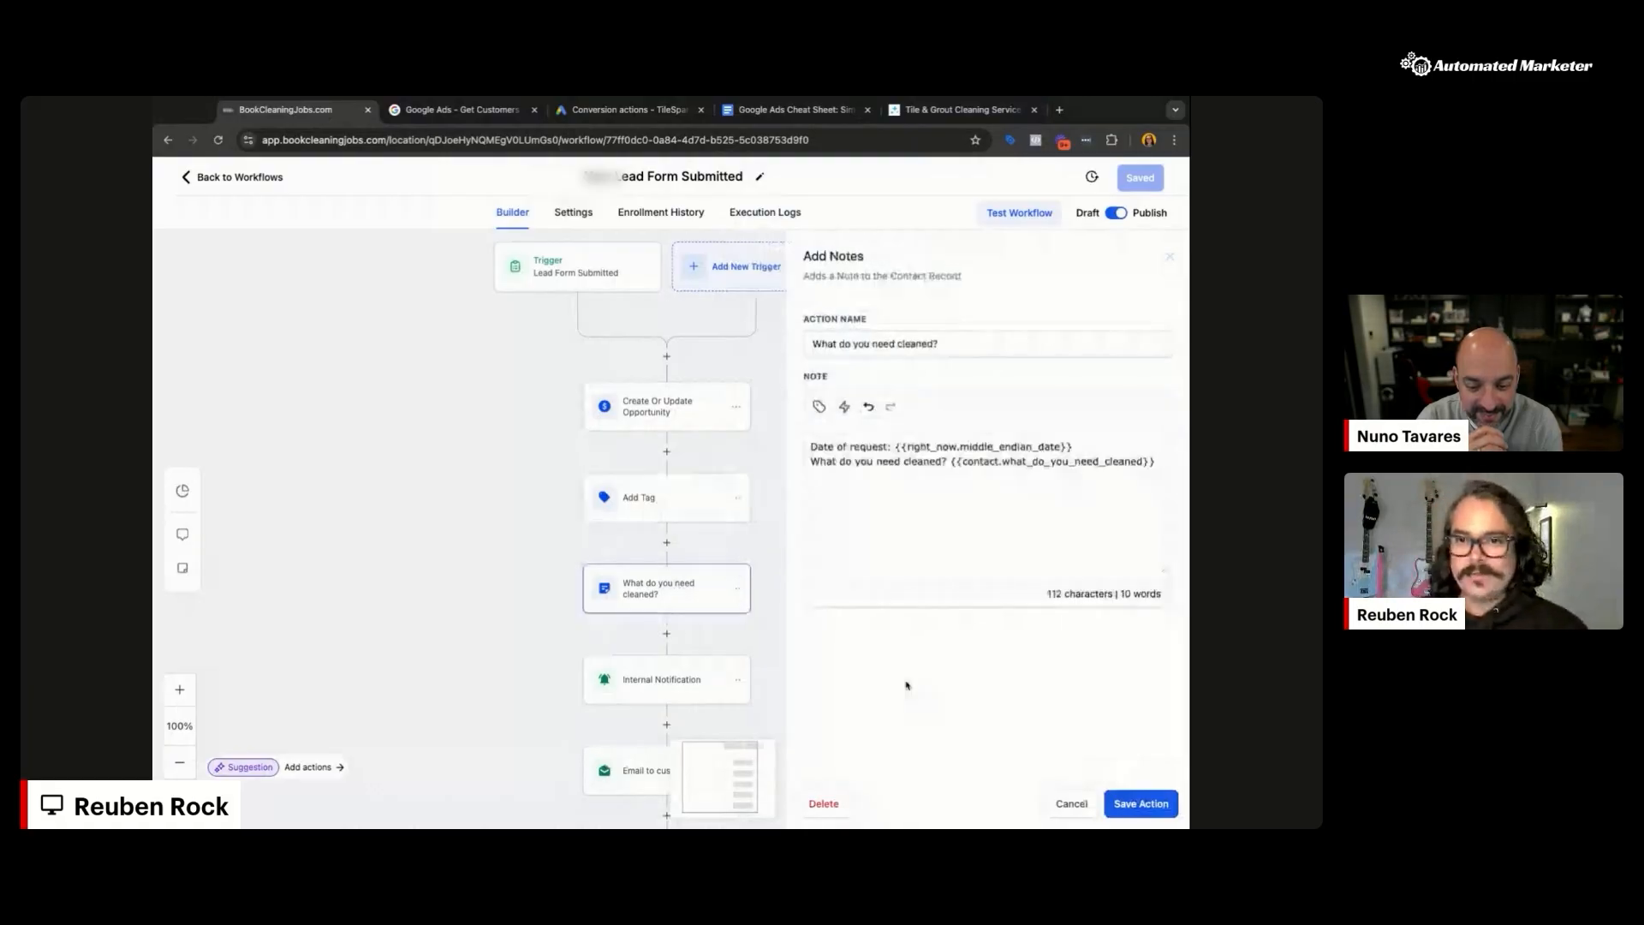
left_click(1077, 807)
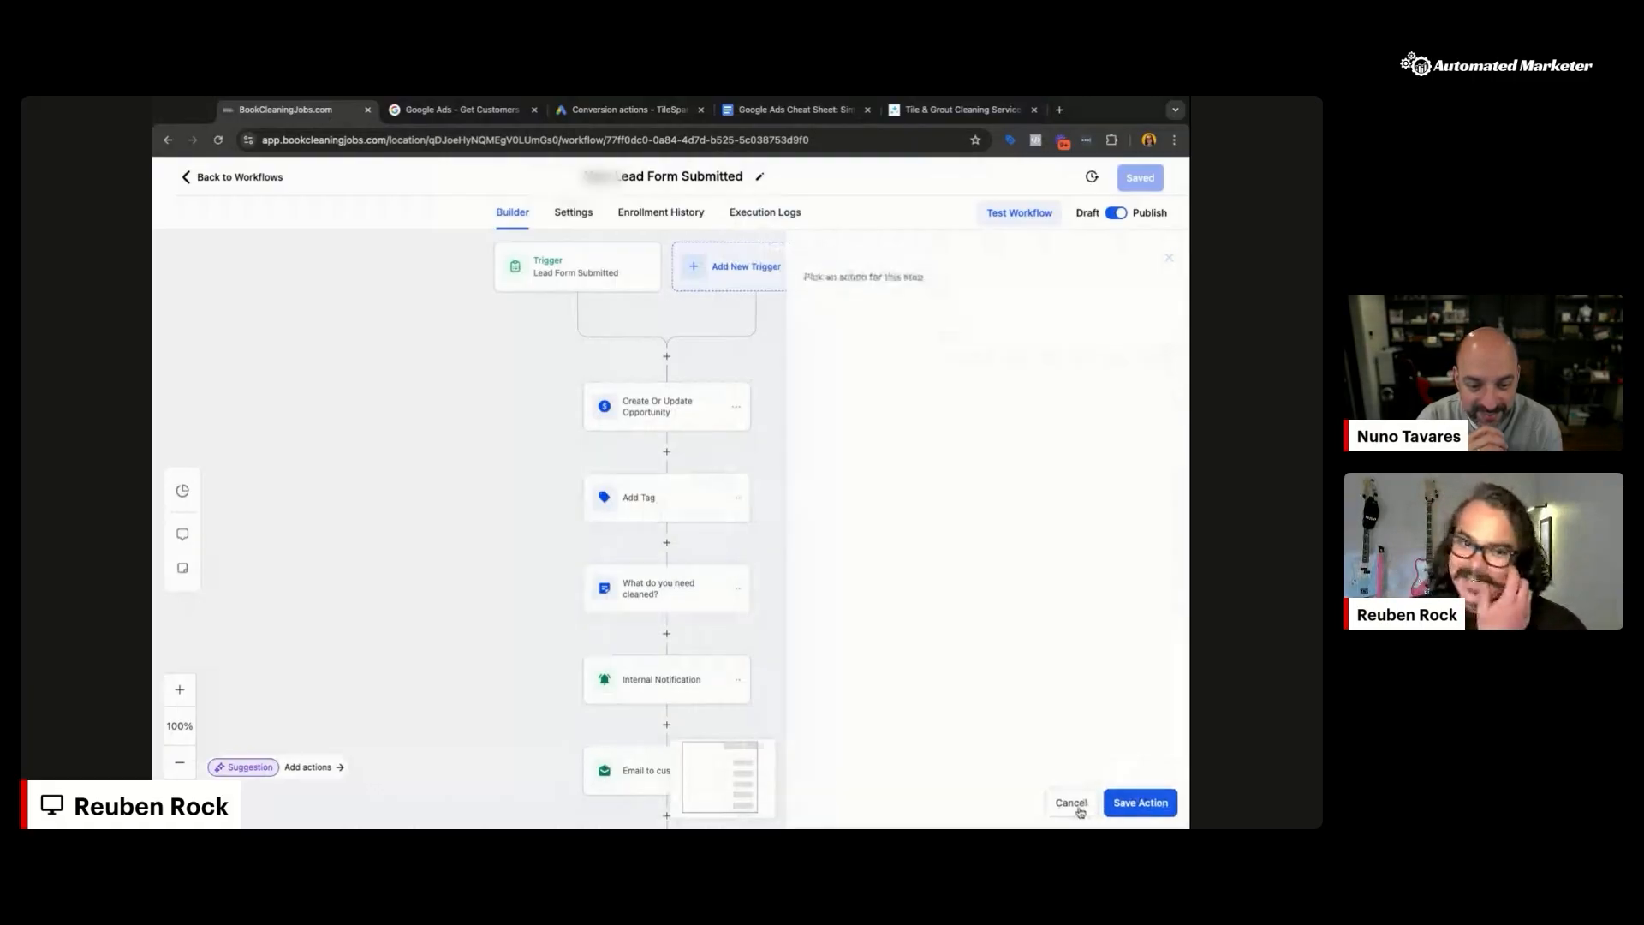
scroll(889, 595, "down", 3)
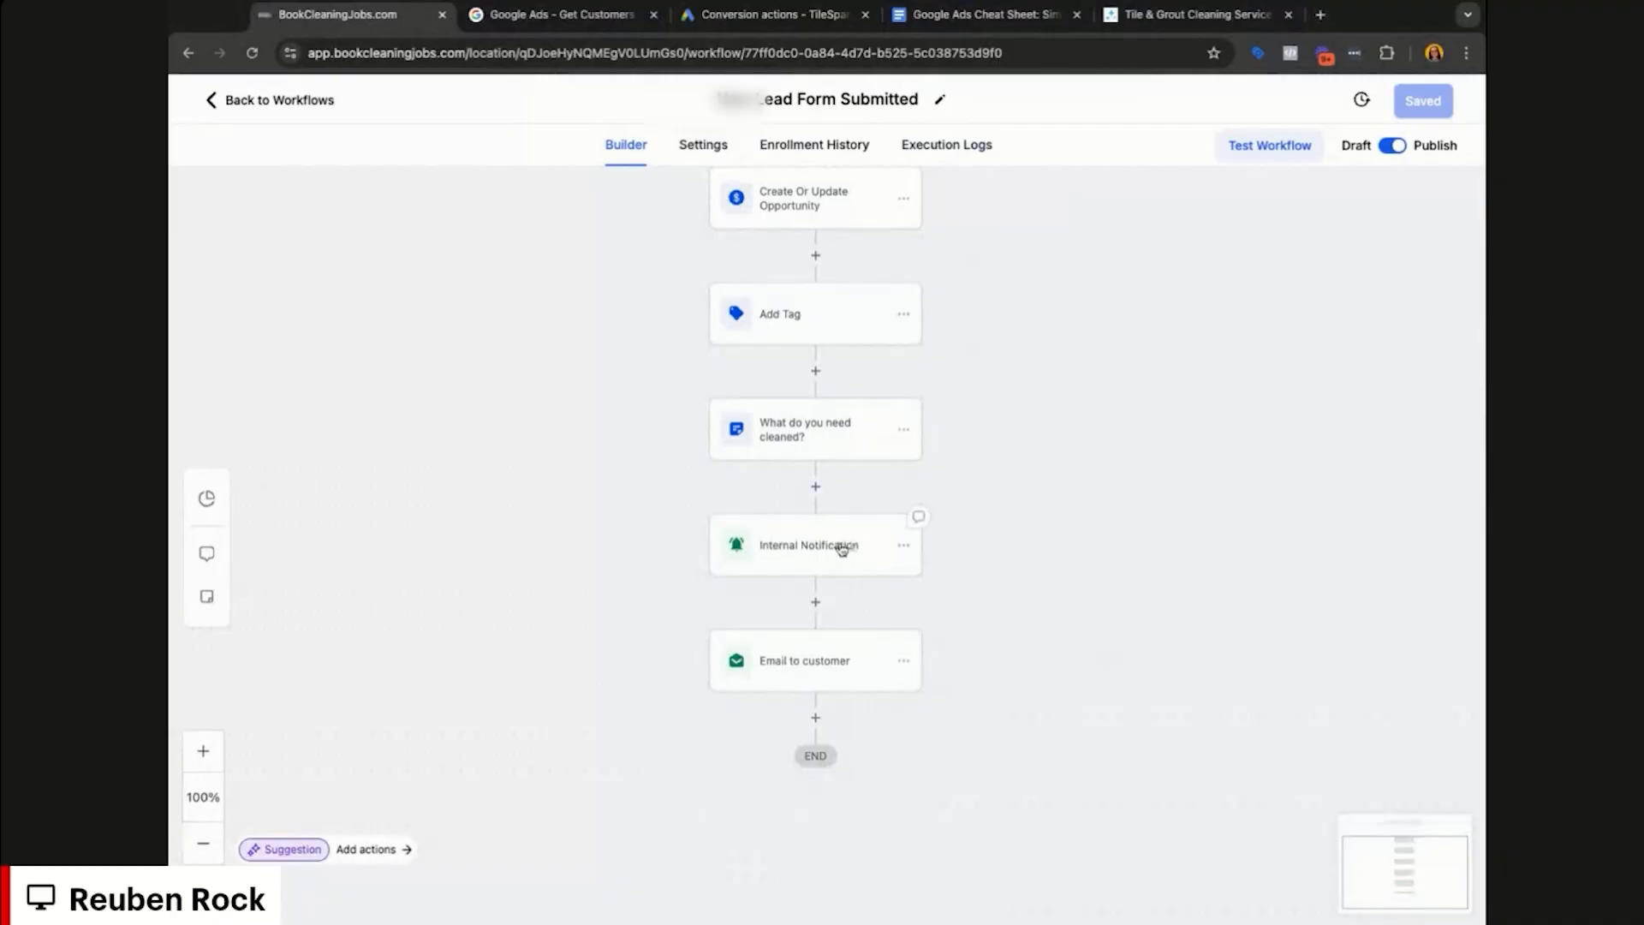
left_click(843, 549)
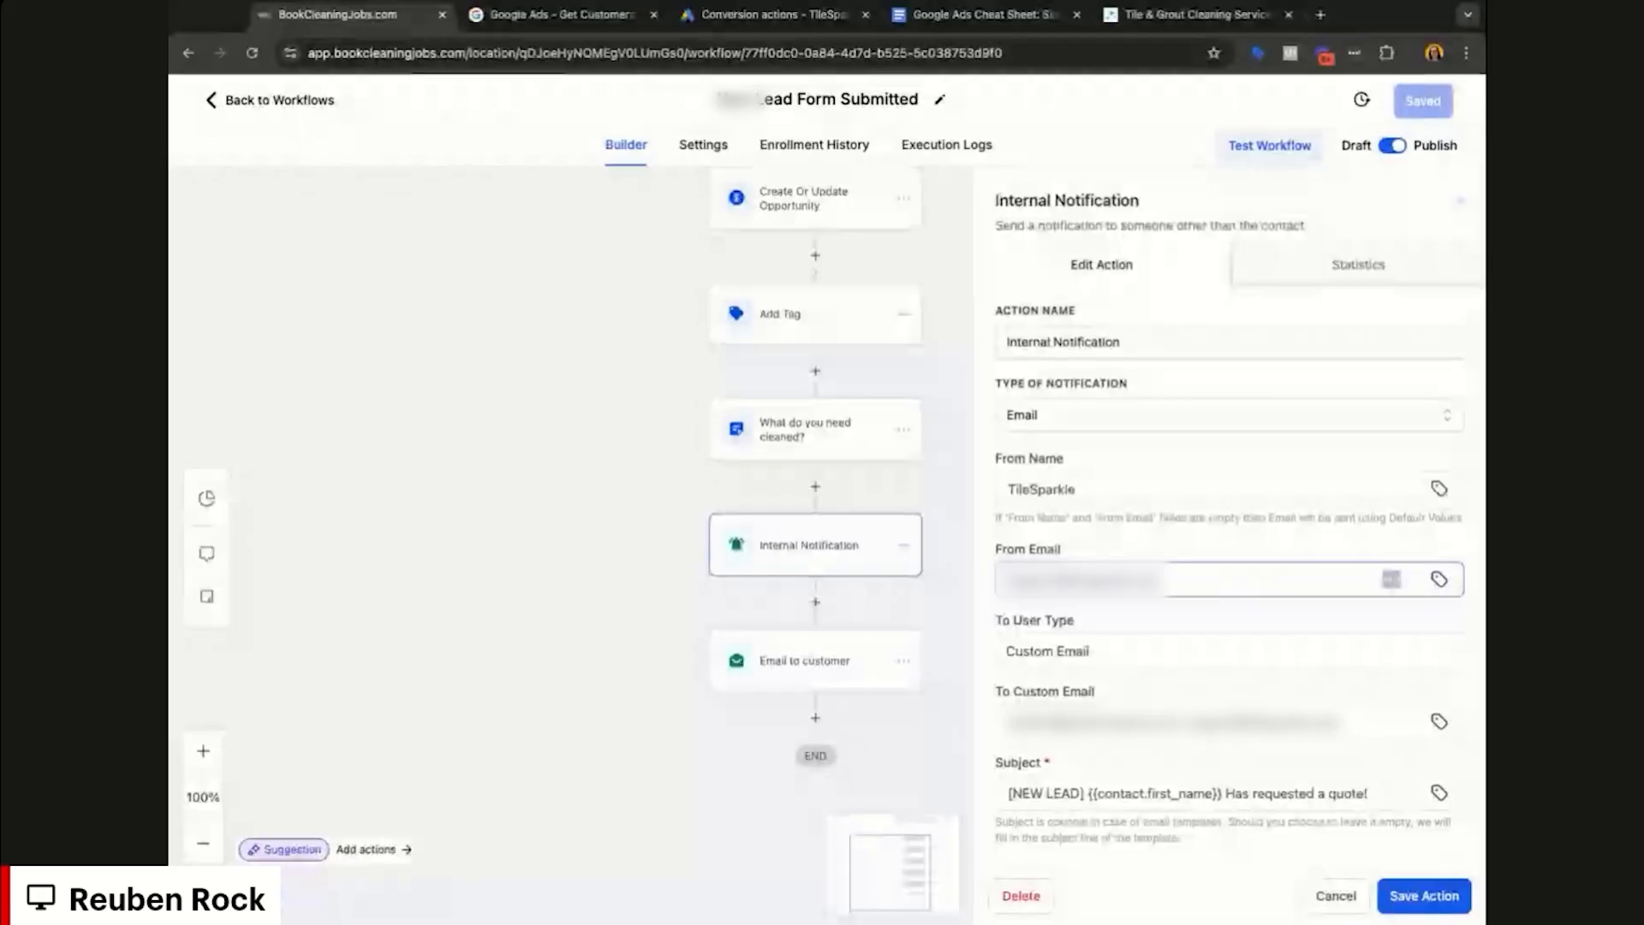
scroll(1229, 548, "down", 1)
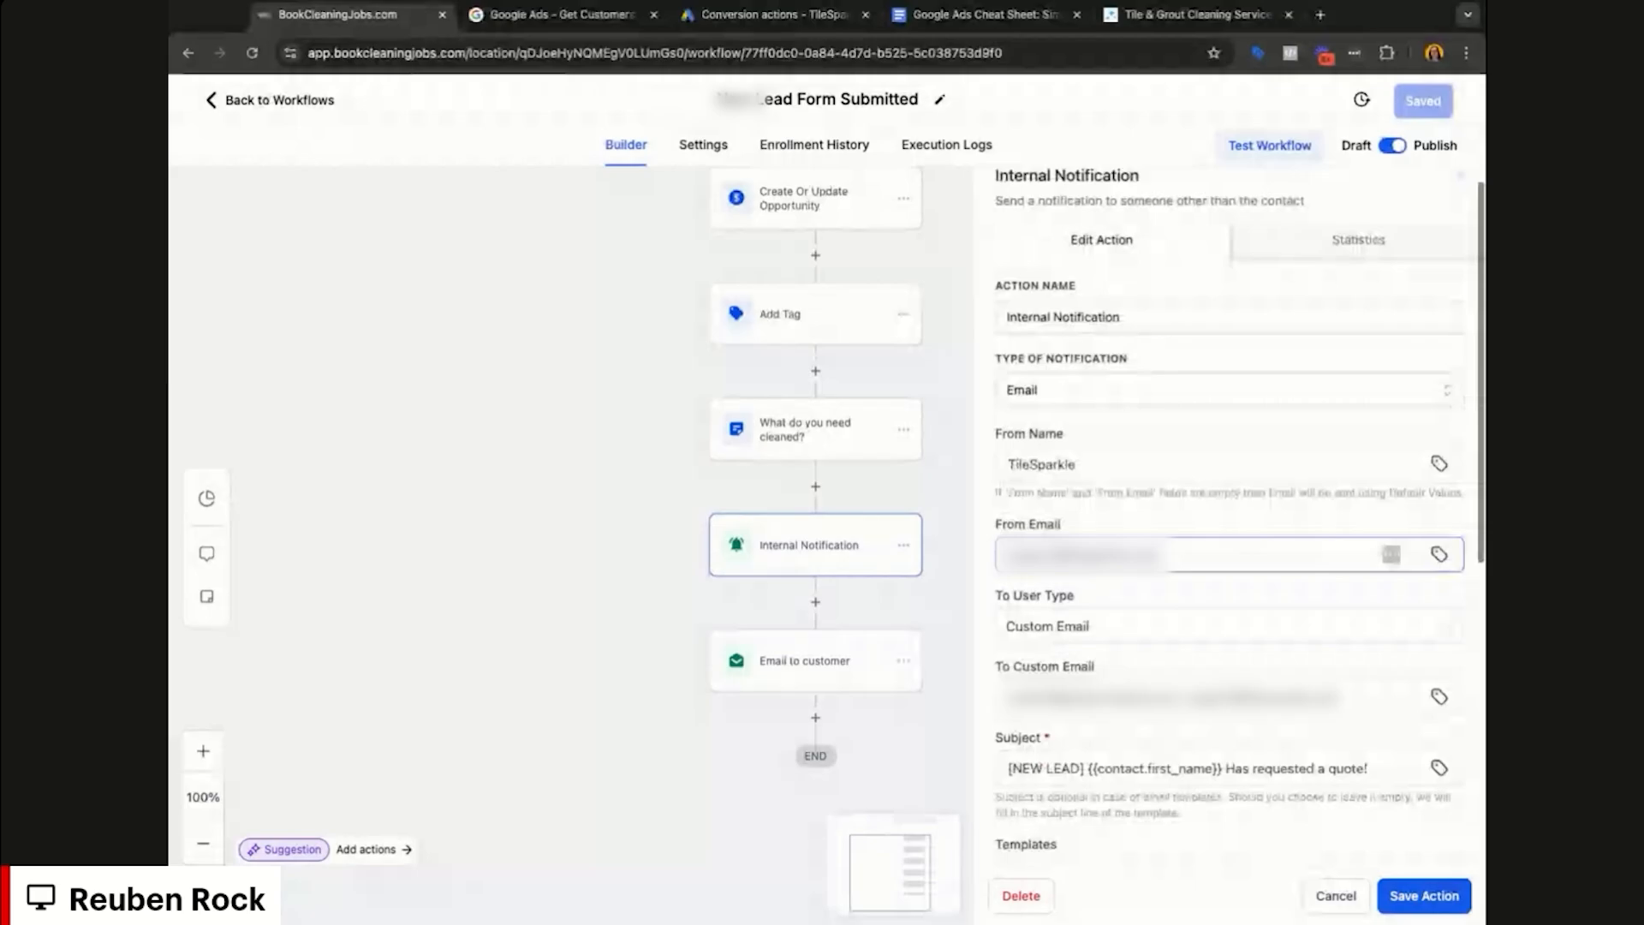
scroll(1228, 548, "down", 3)
scroll(1229, 548, "up", 4)
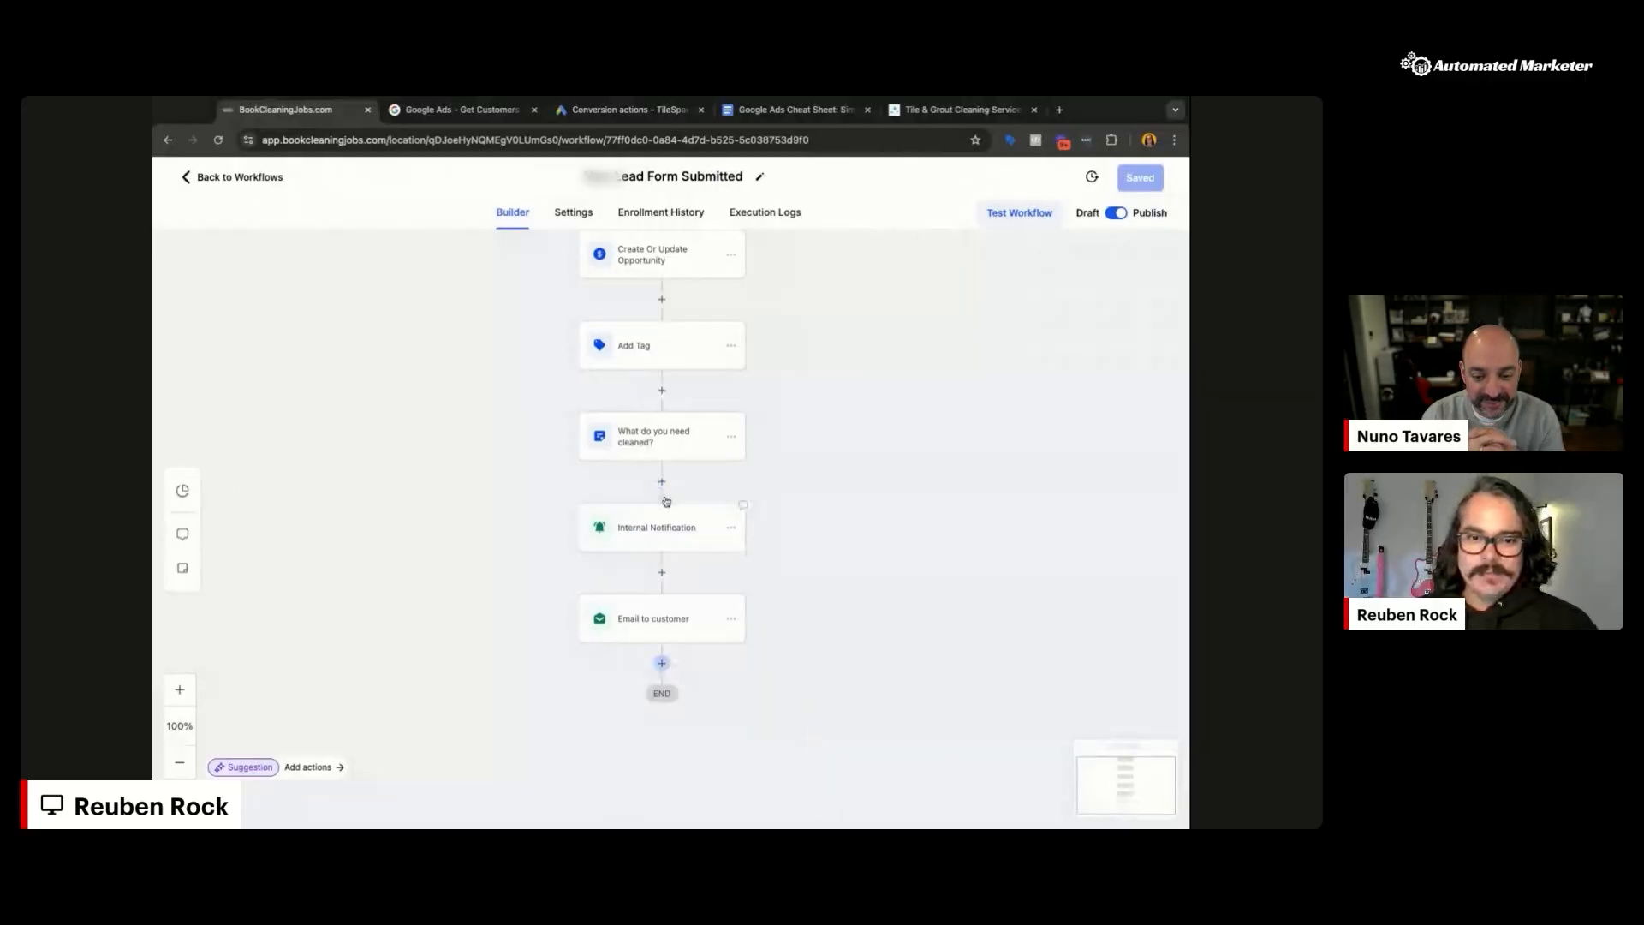
Step: After the notes step, add an Add To Google AdWords action firing Lead Form Submission (BCJ)
left_click(662, 482)
type("goo")
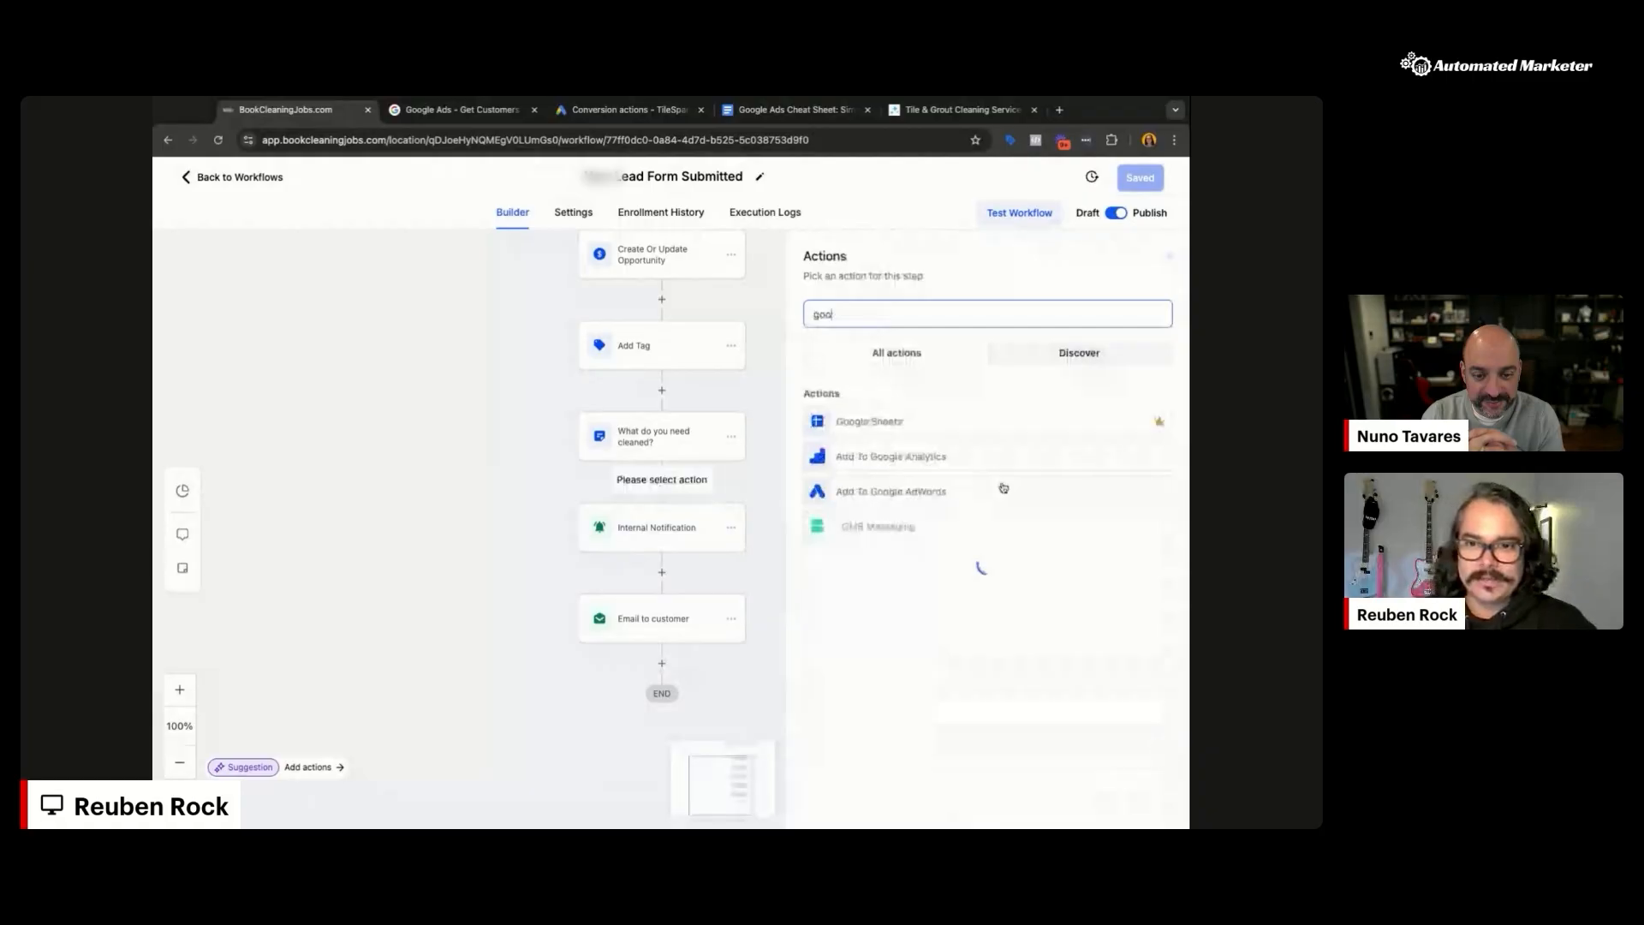
type("gle")
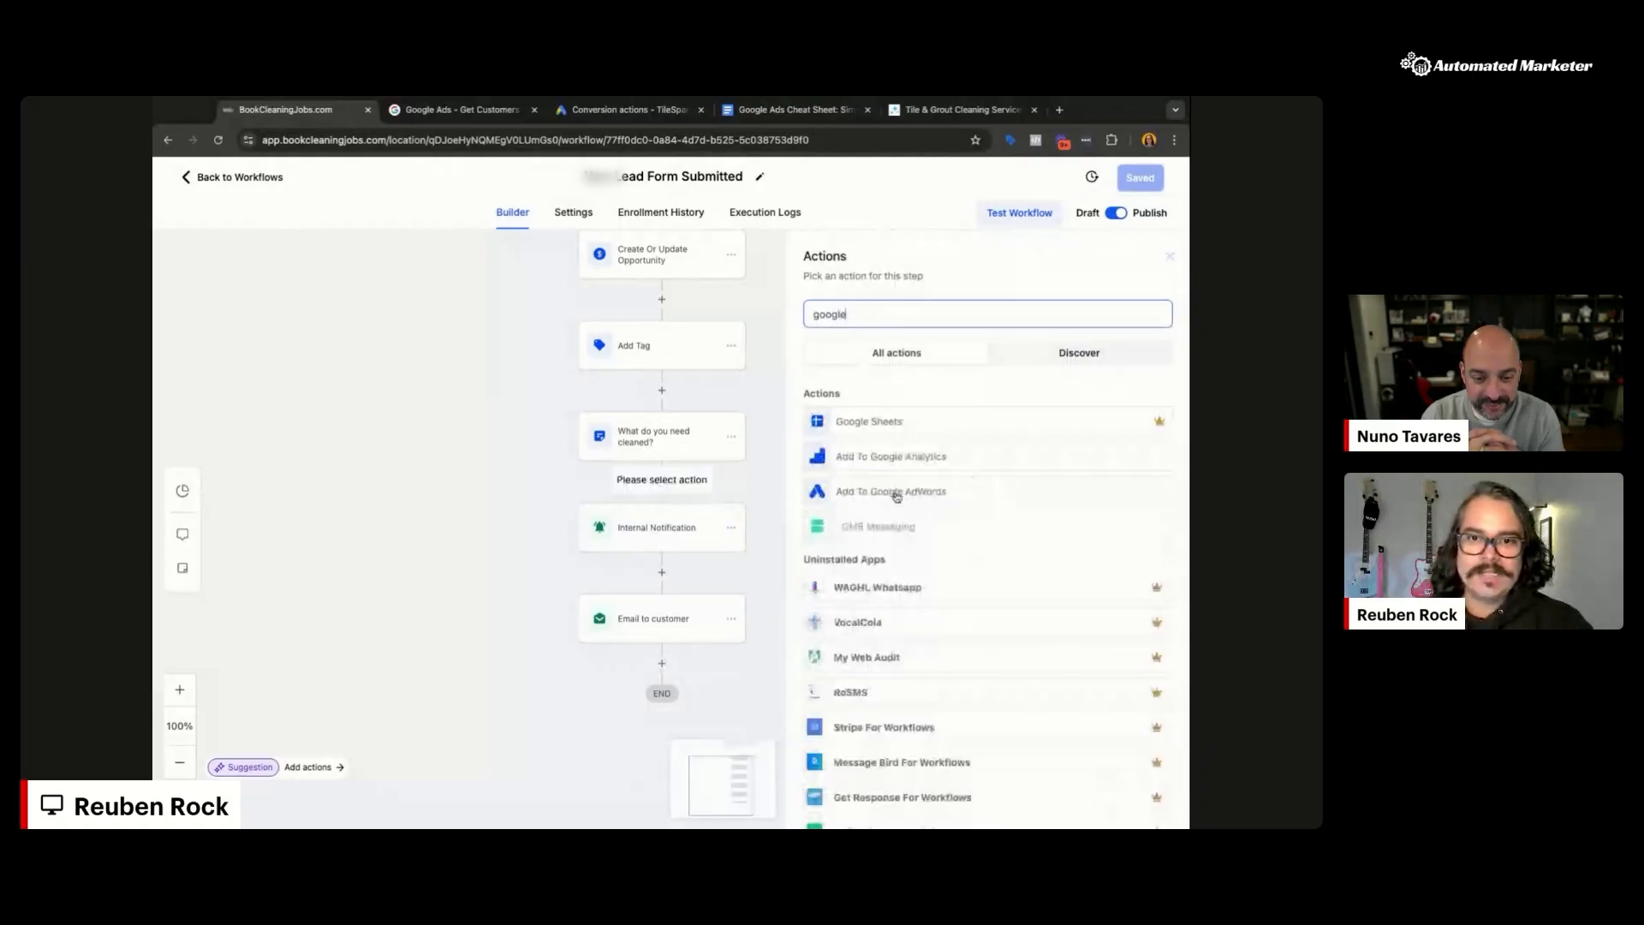
left_click(896, 493)
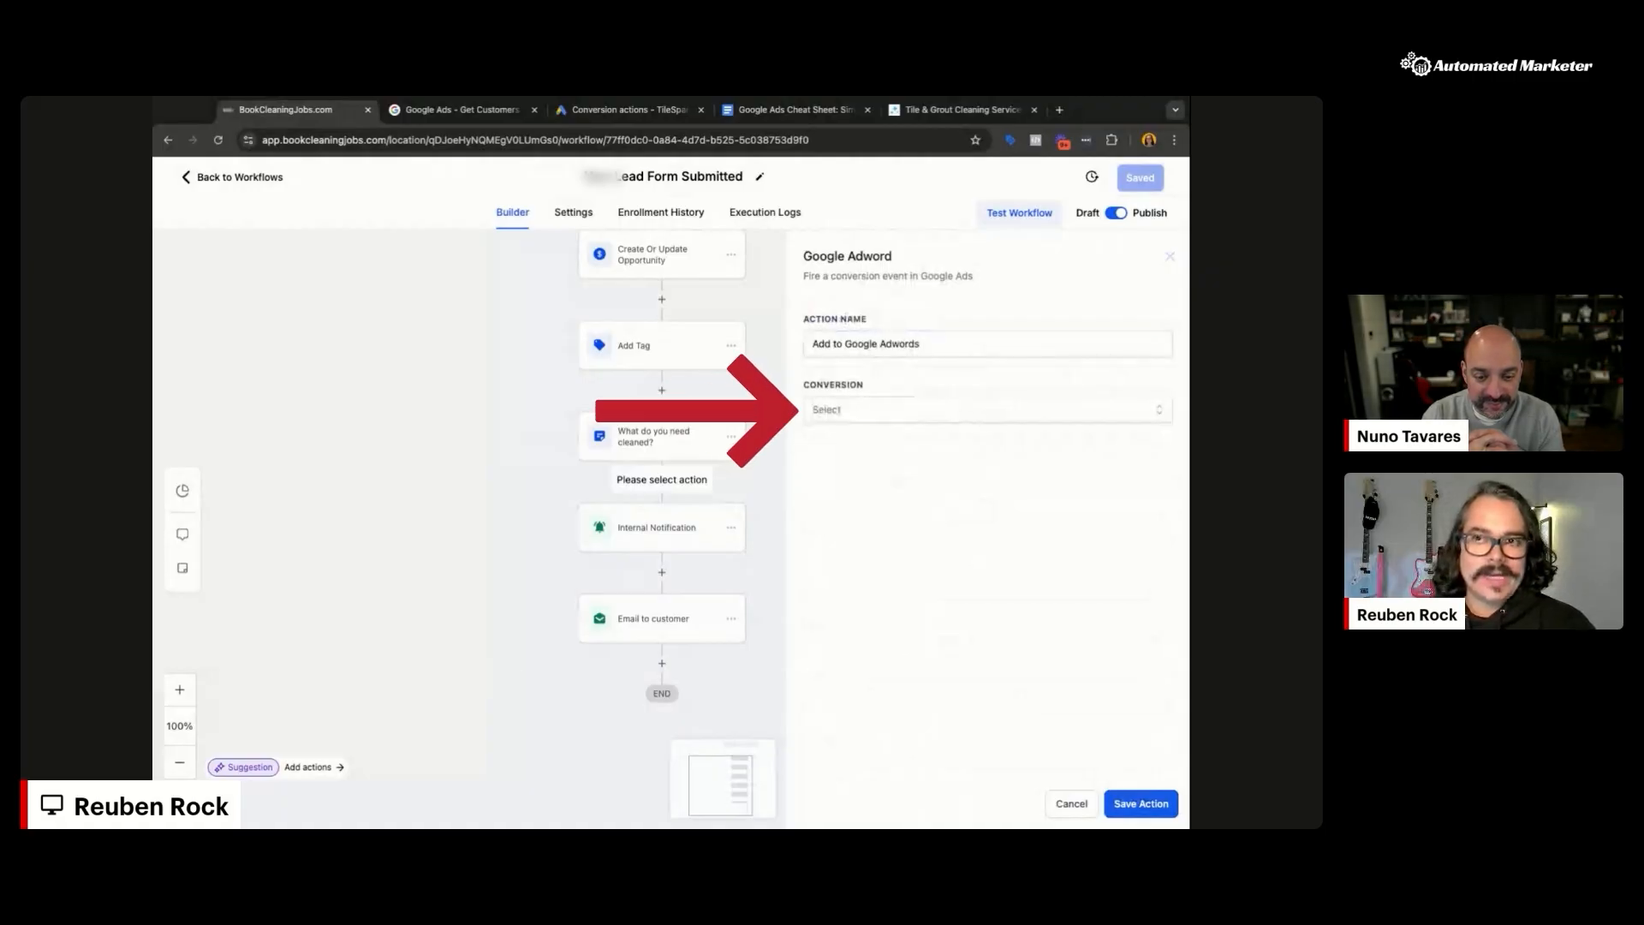
left_click(942, 409)
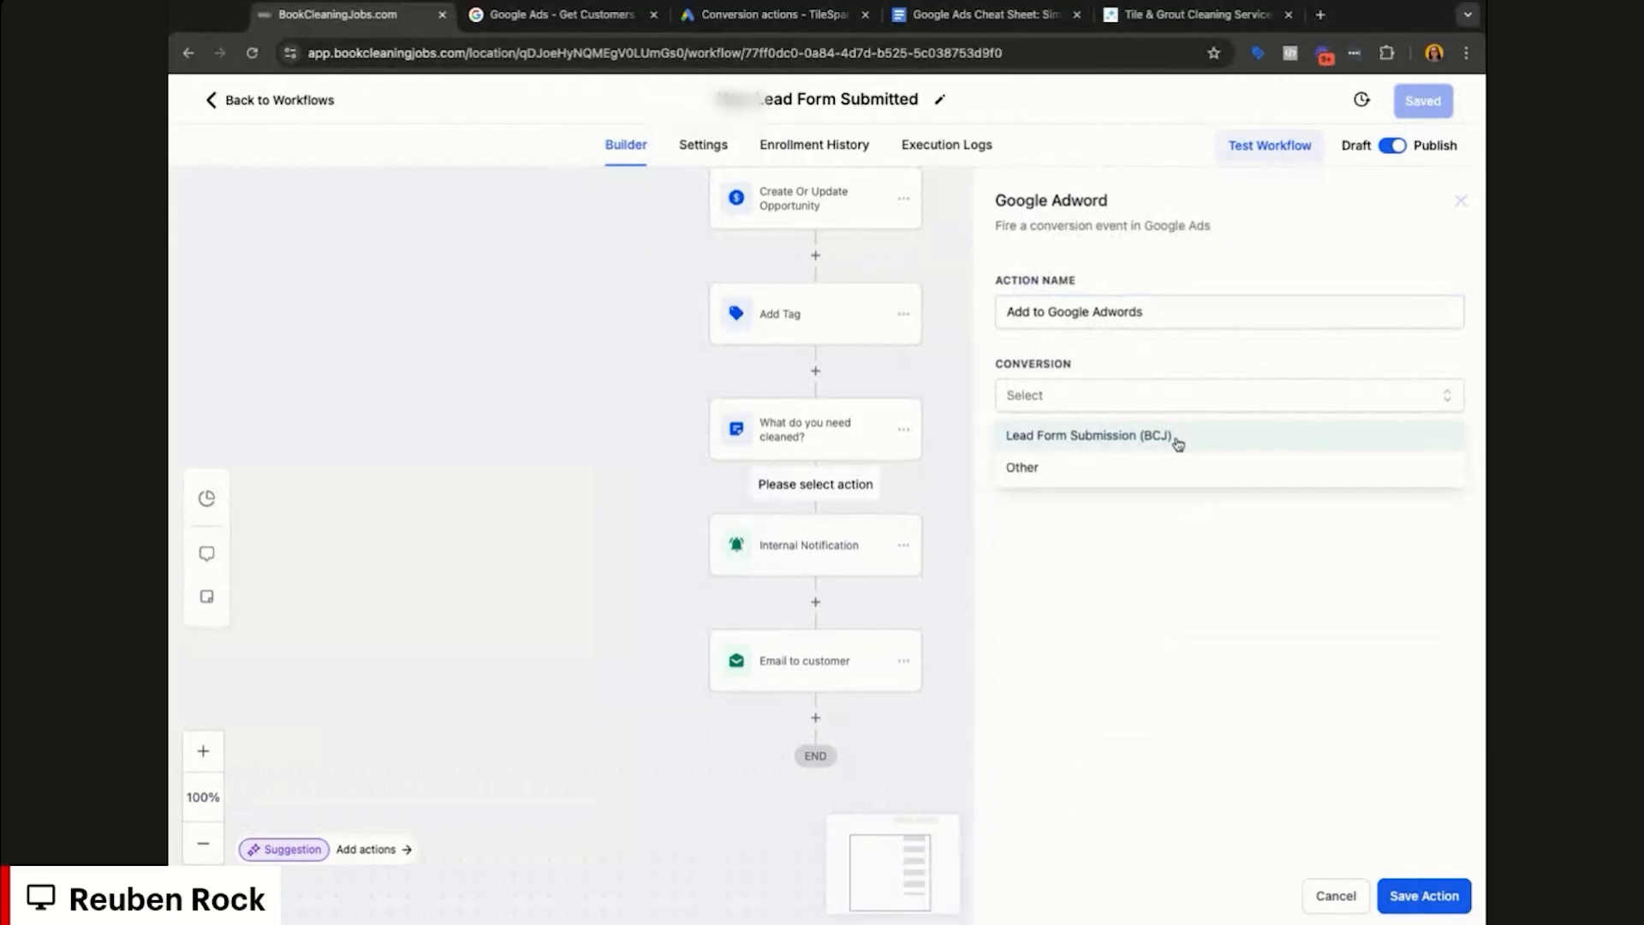
left_click(1087, 435)
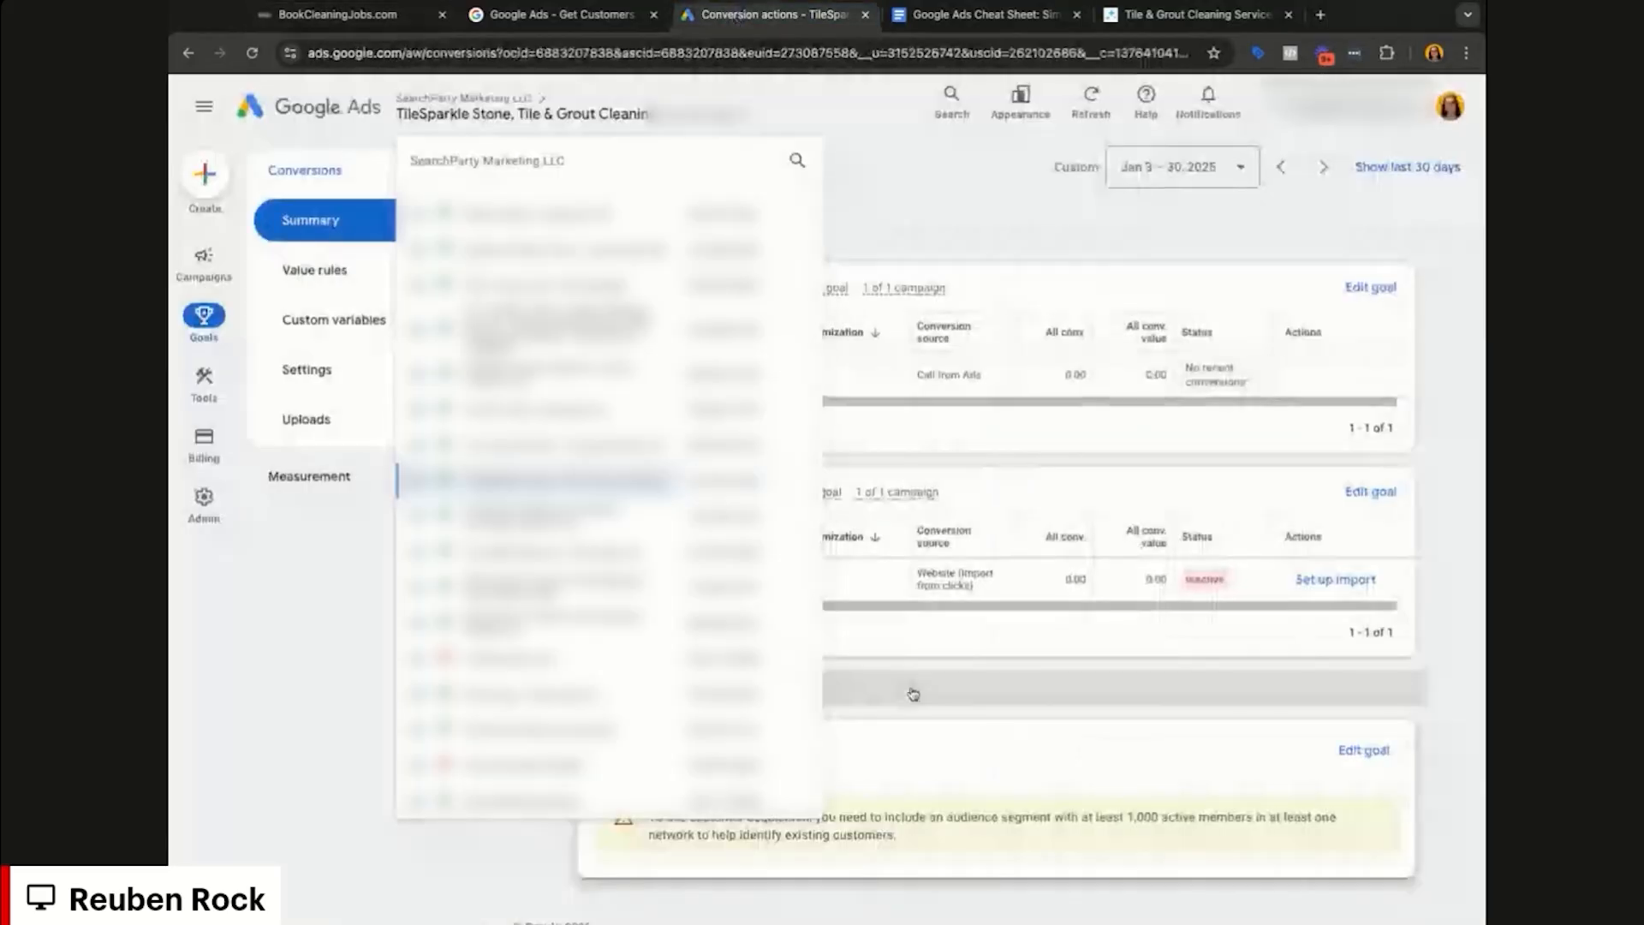
scroll(689, 608, "up", 5)
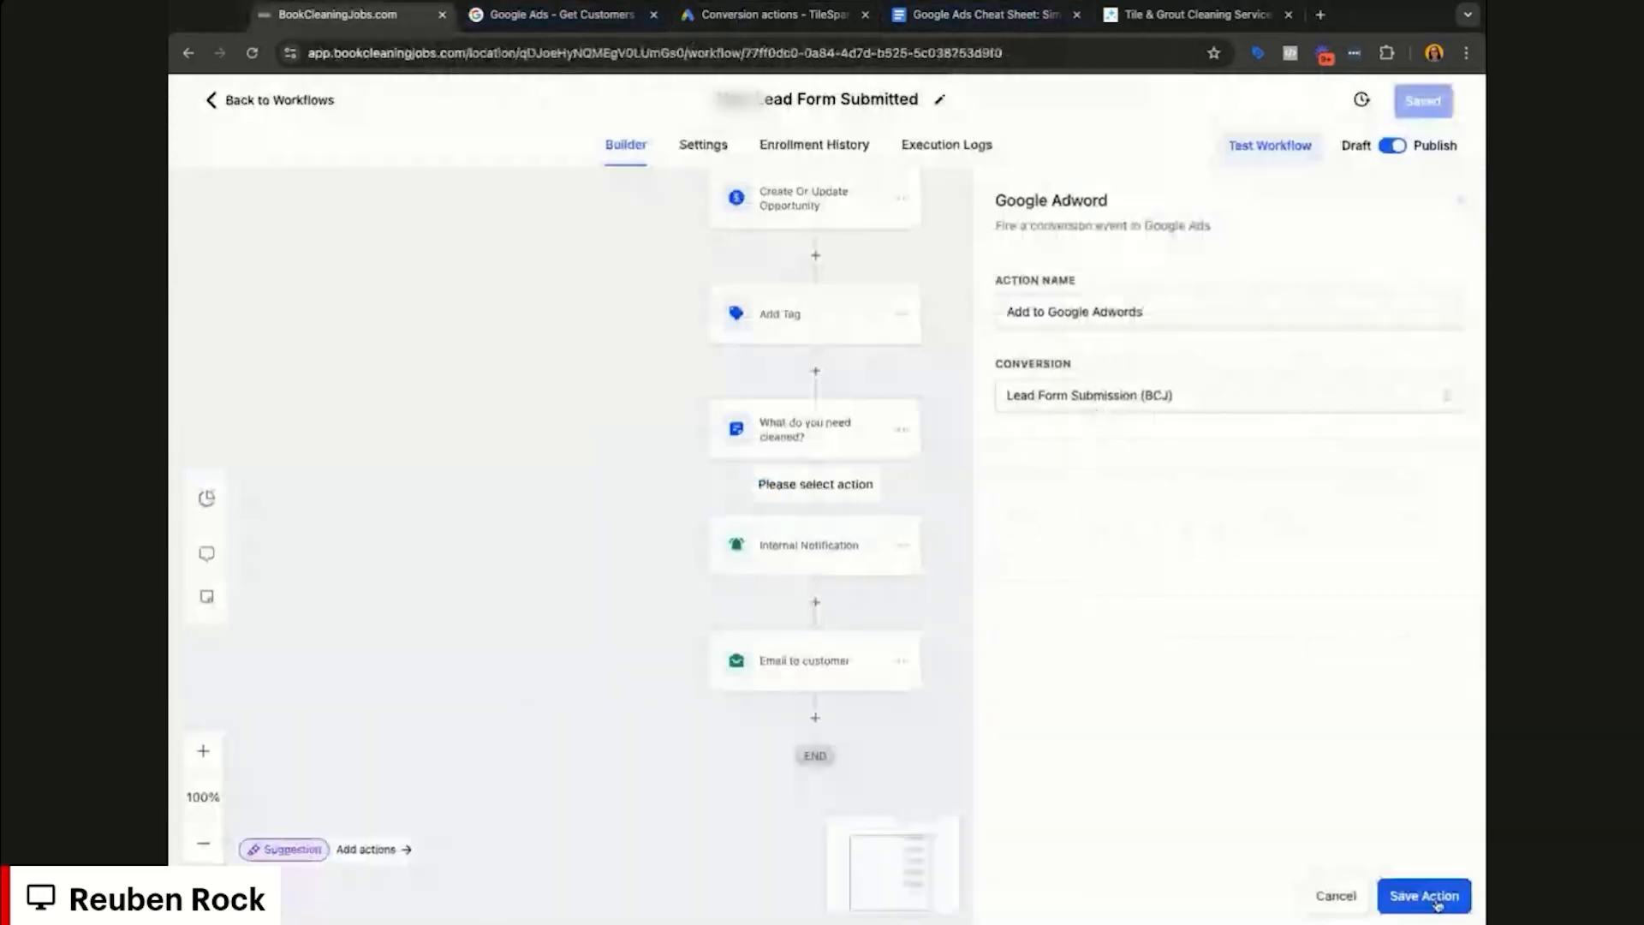
left_click(1424, 895)
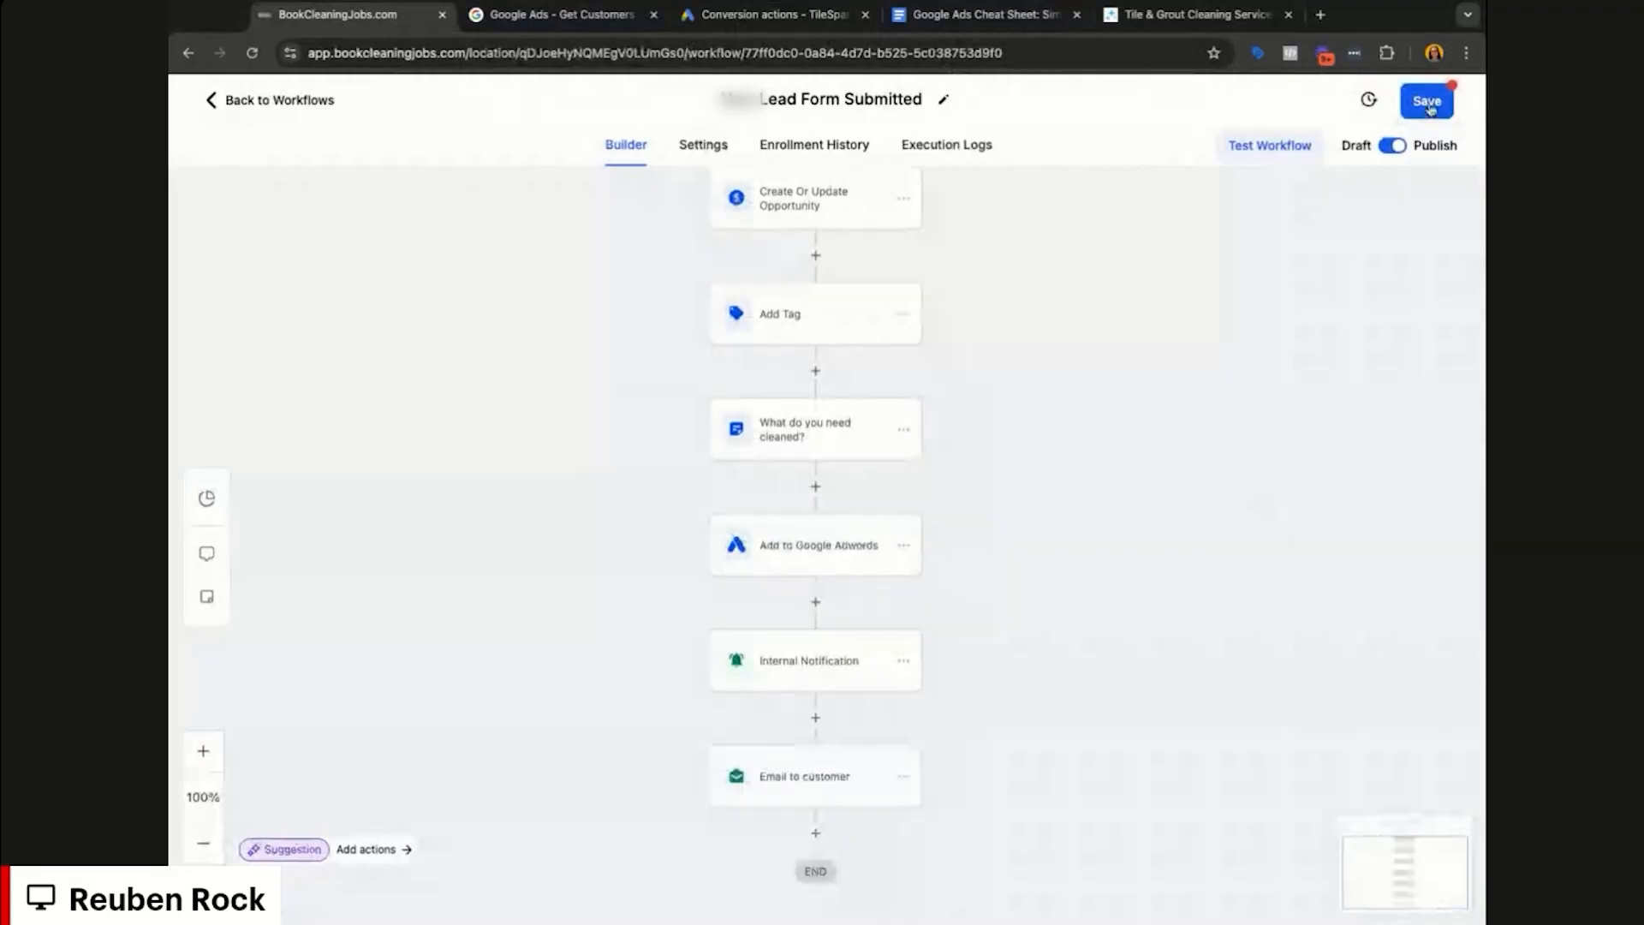
Step: Save the workflow and reopen the Add to Google Adwords step to verify its conversion
left_click(1428, 105)
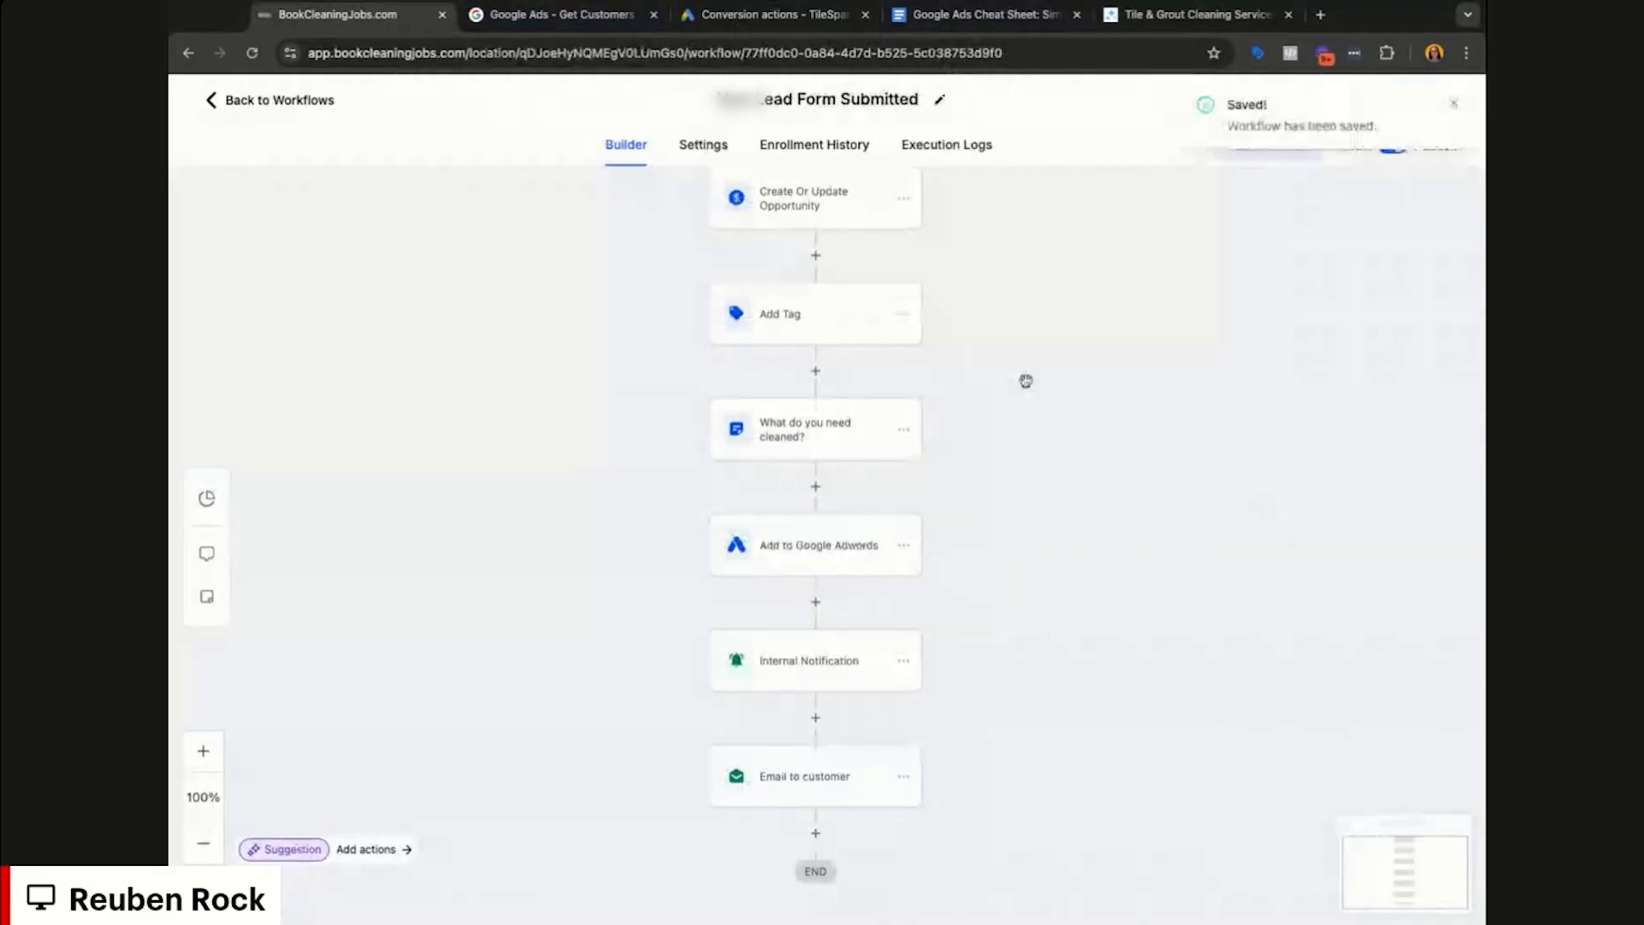
scroll(1025, 380, "up", 3)
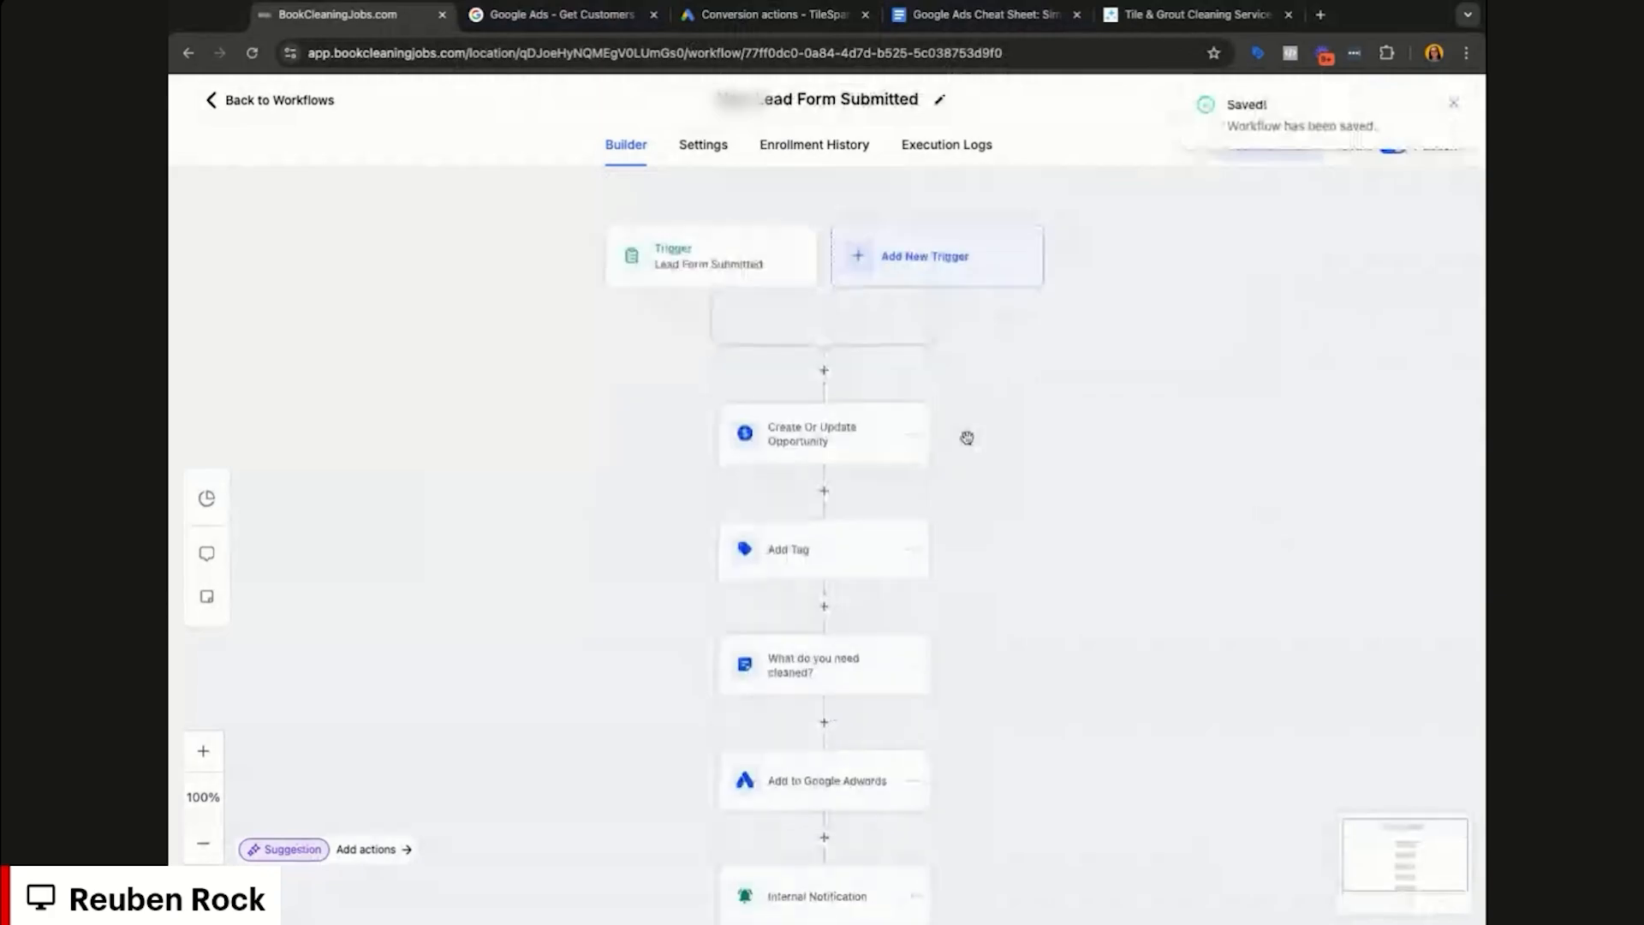
scroll(967, 438, "down", 2)
scroll(867, 638, "down", 1)
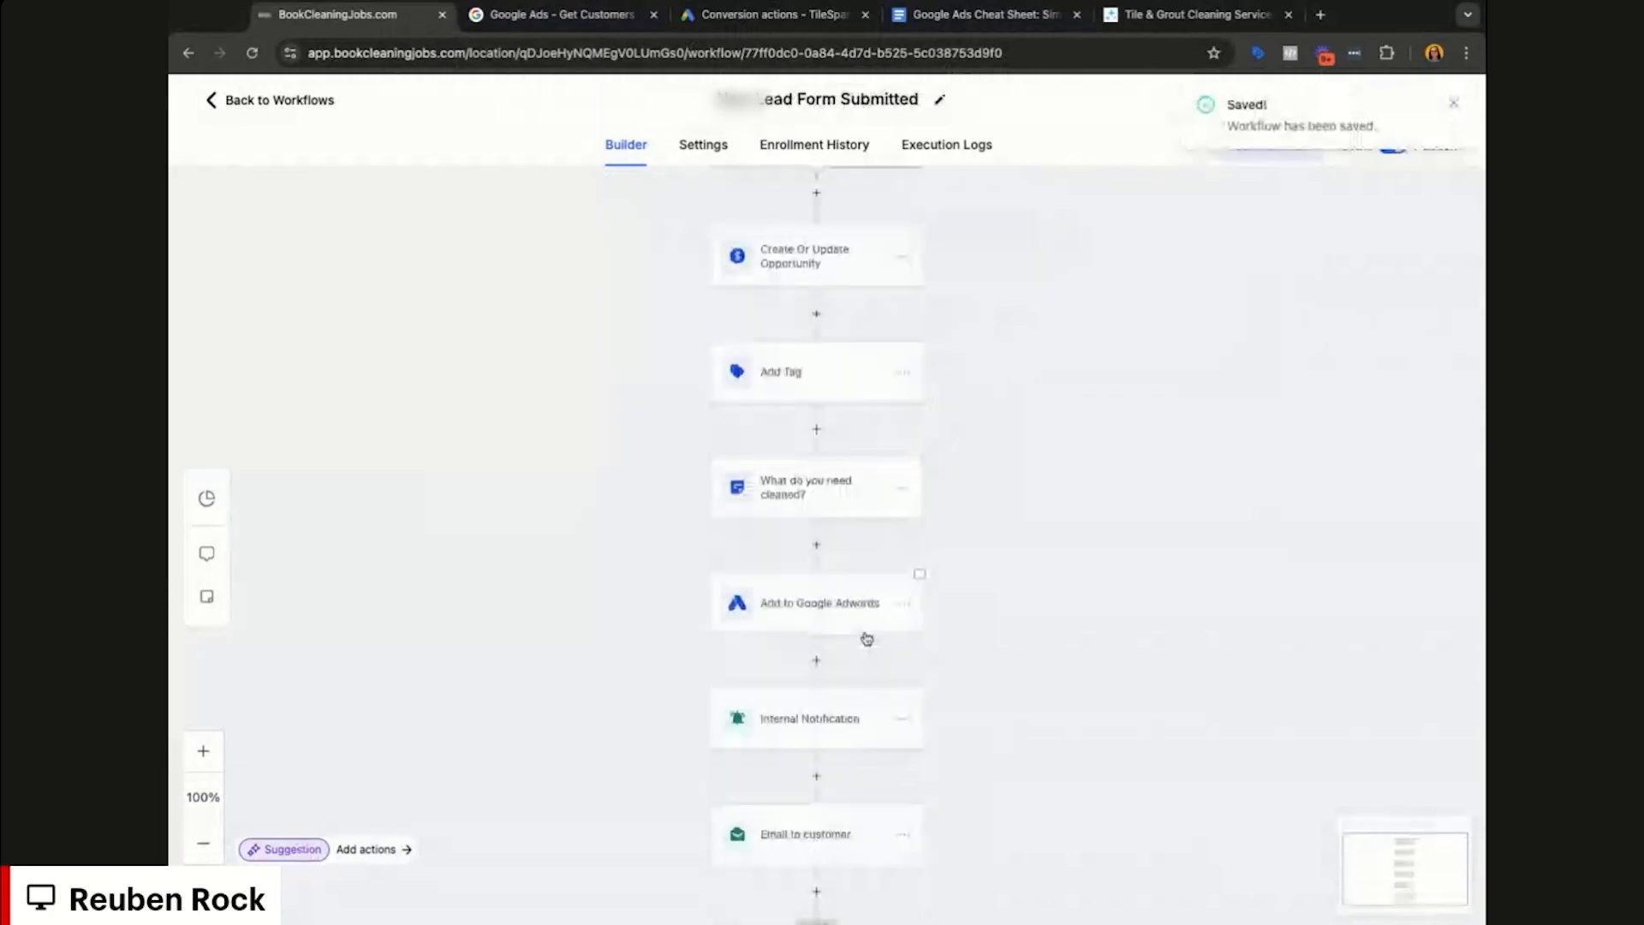
left_click(866, 639)
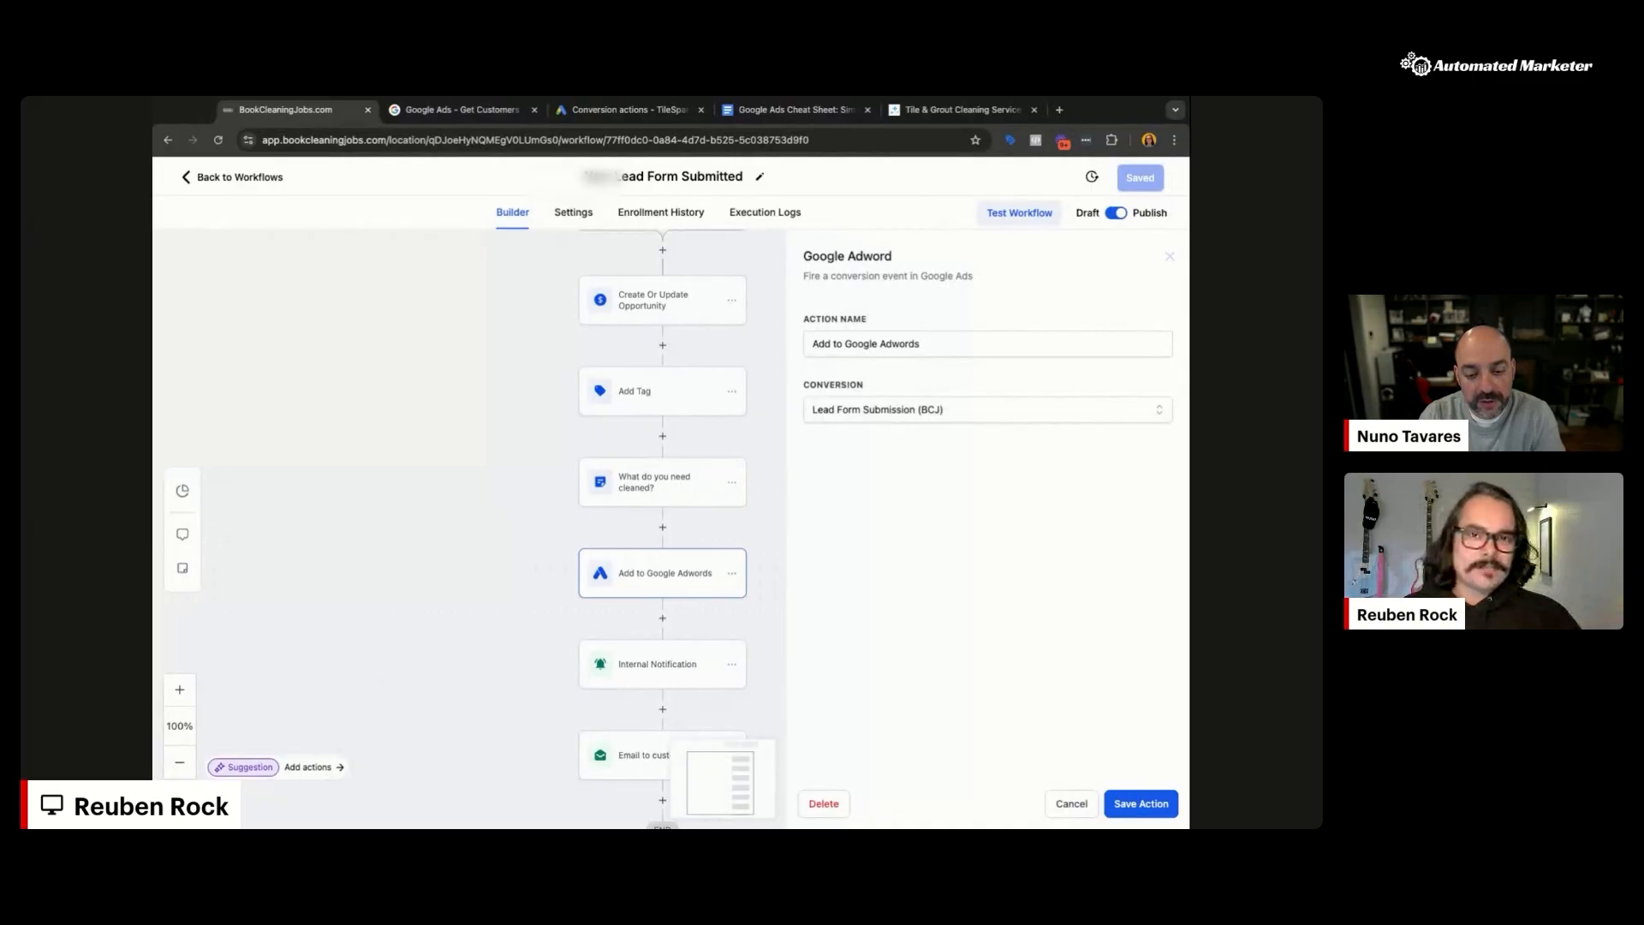
Step: Review the Google Ads conversions summary showing the Phone call leads and Qualified leads goals
left_click(628, 111)
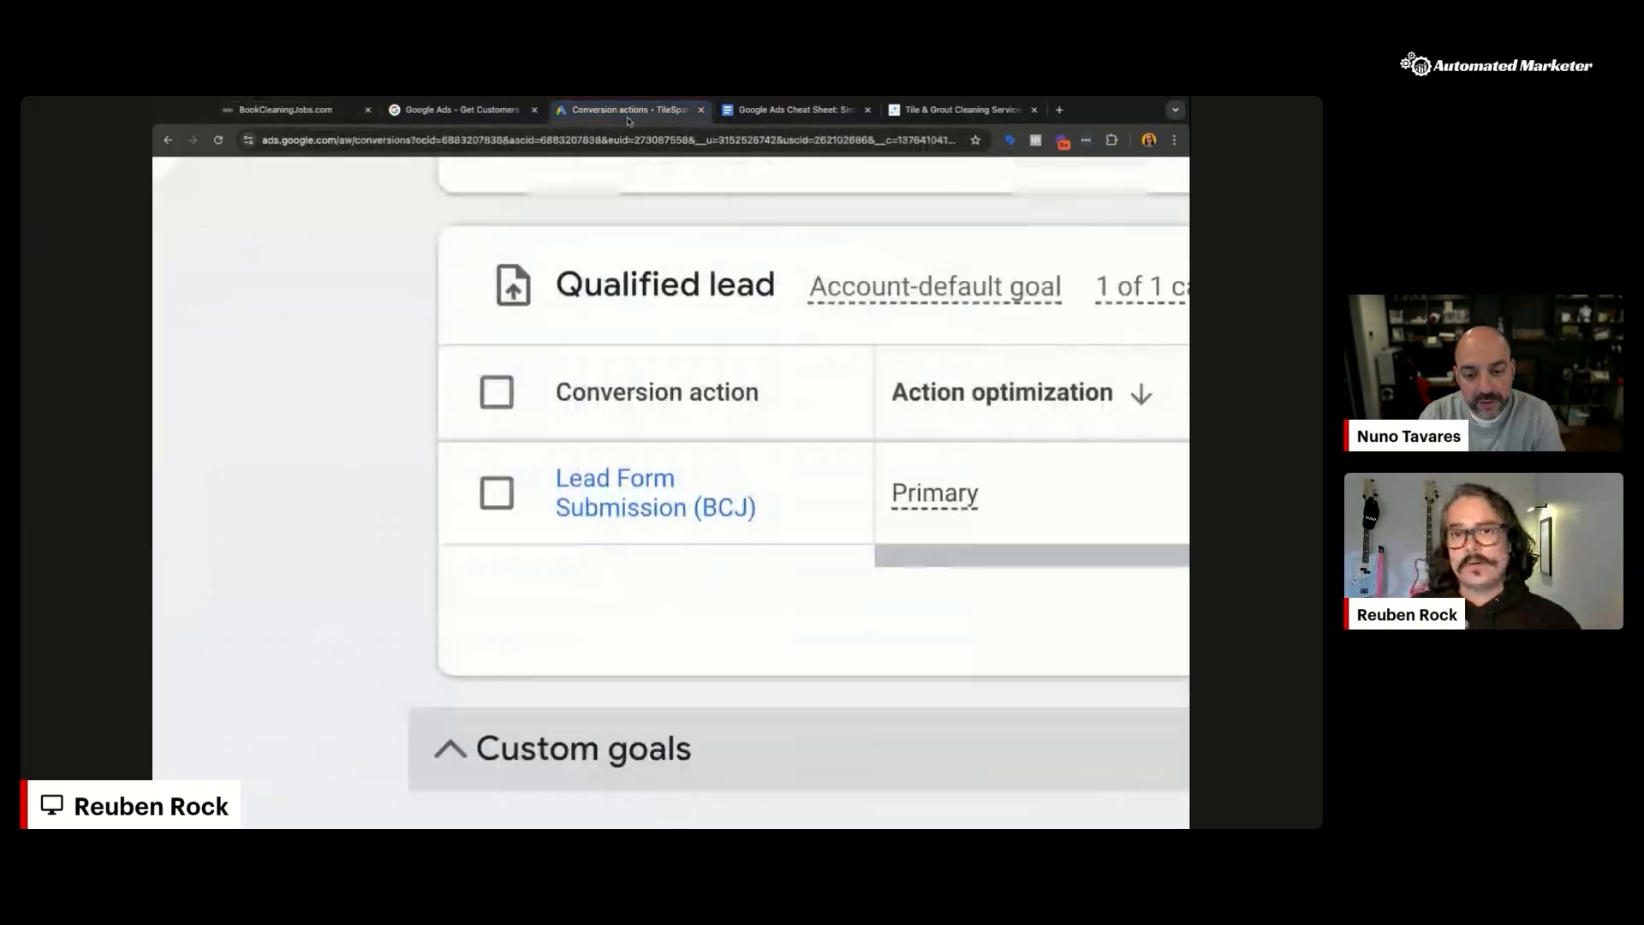
scroll(731, 564, "down", 5)
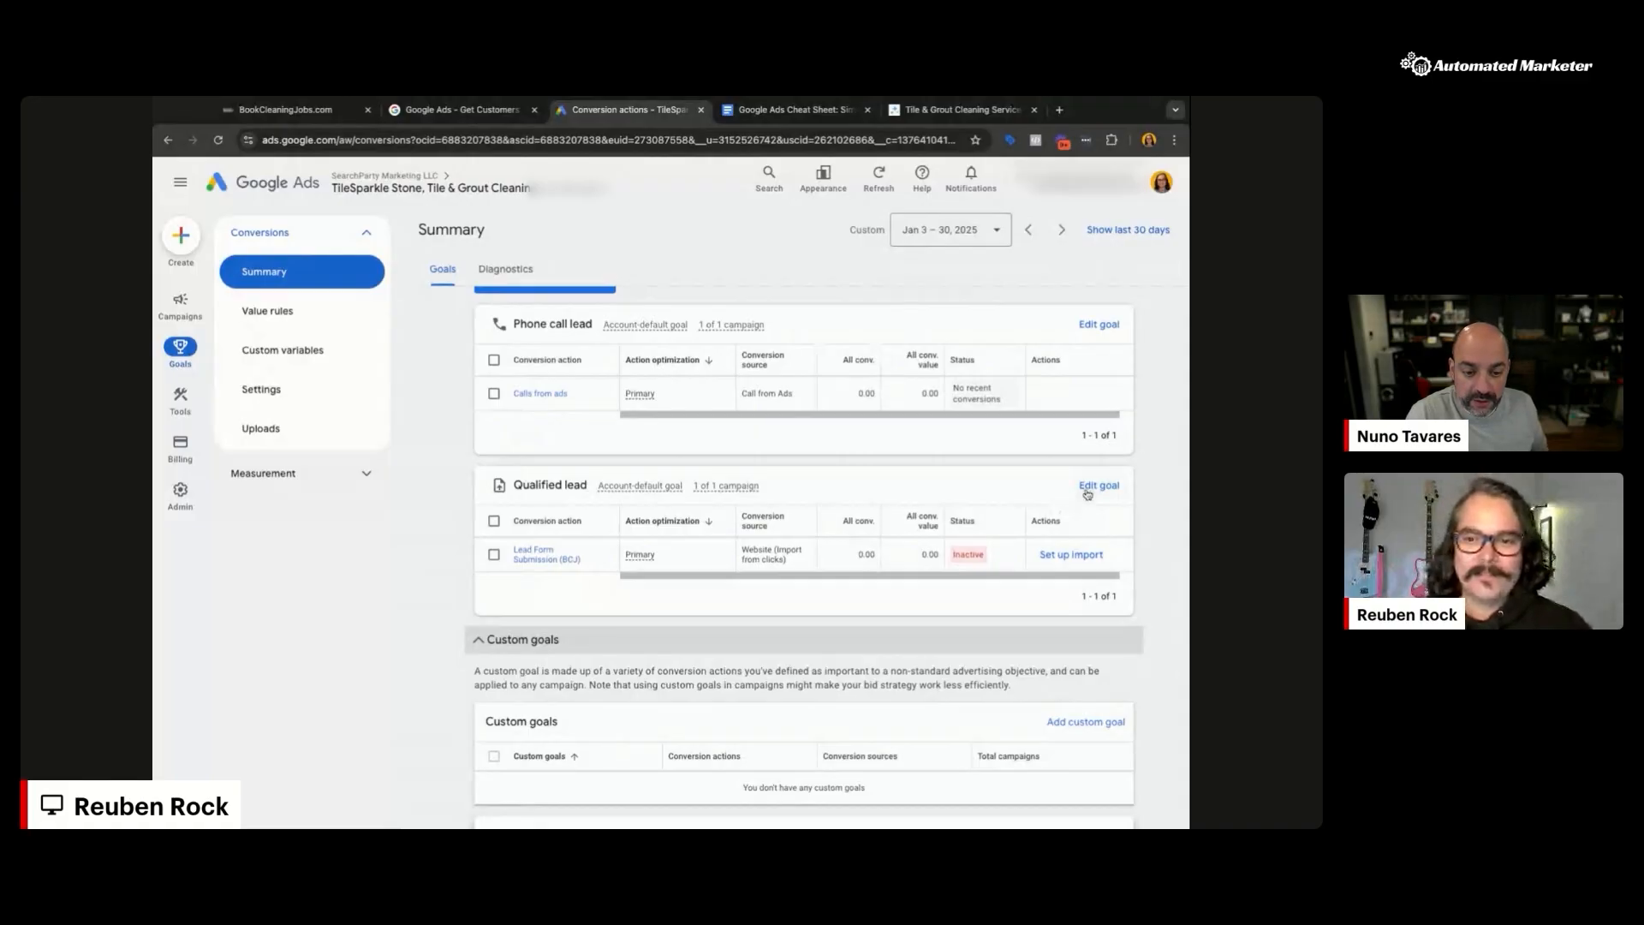
scroll(942, 531, "up", 4)
Step: Start a new conversion action with an Offline data source event under Qualified lead
left_click(566, 651)
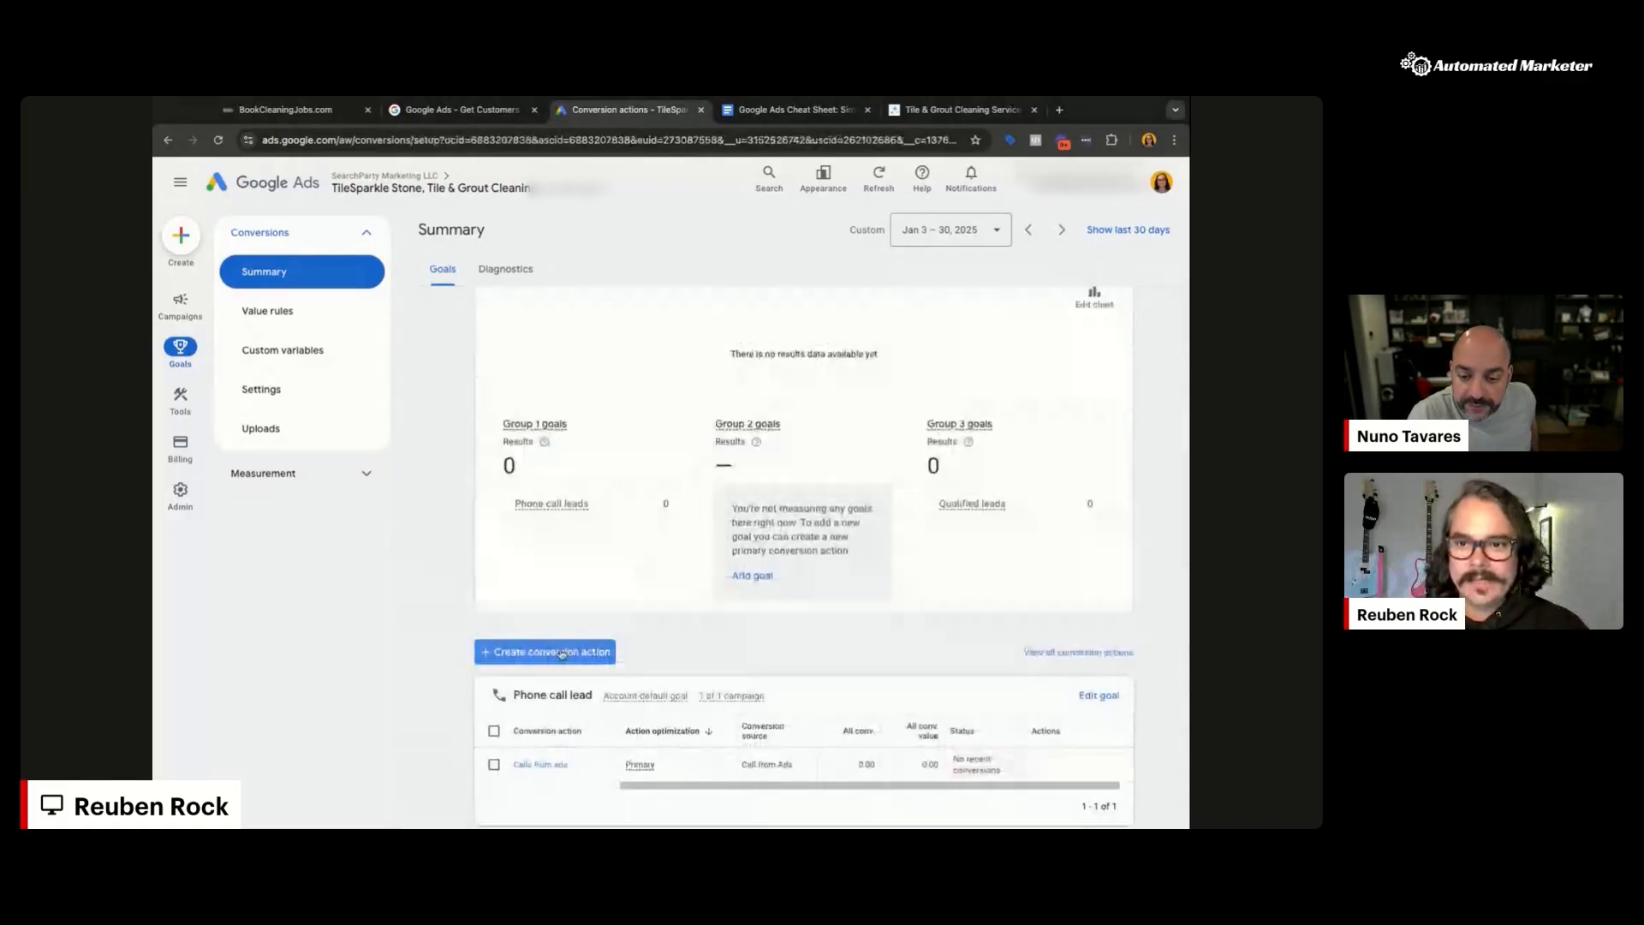
scroll(877, 493, "down", 2)
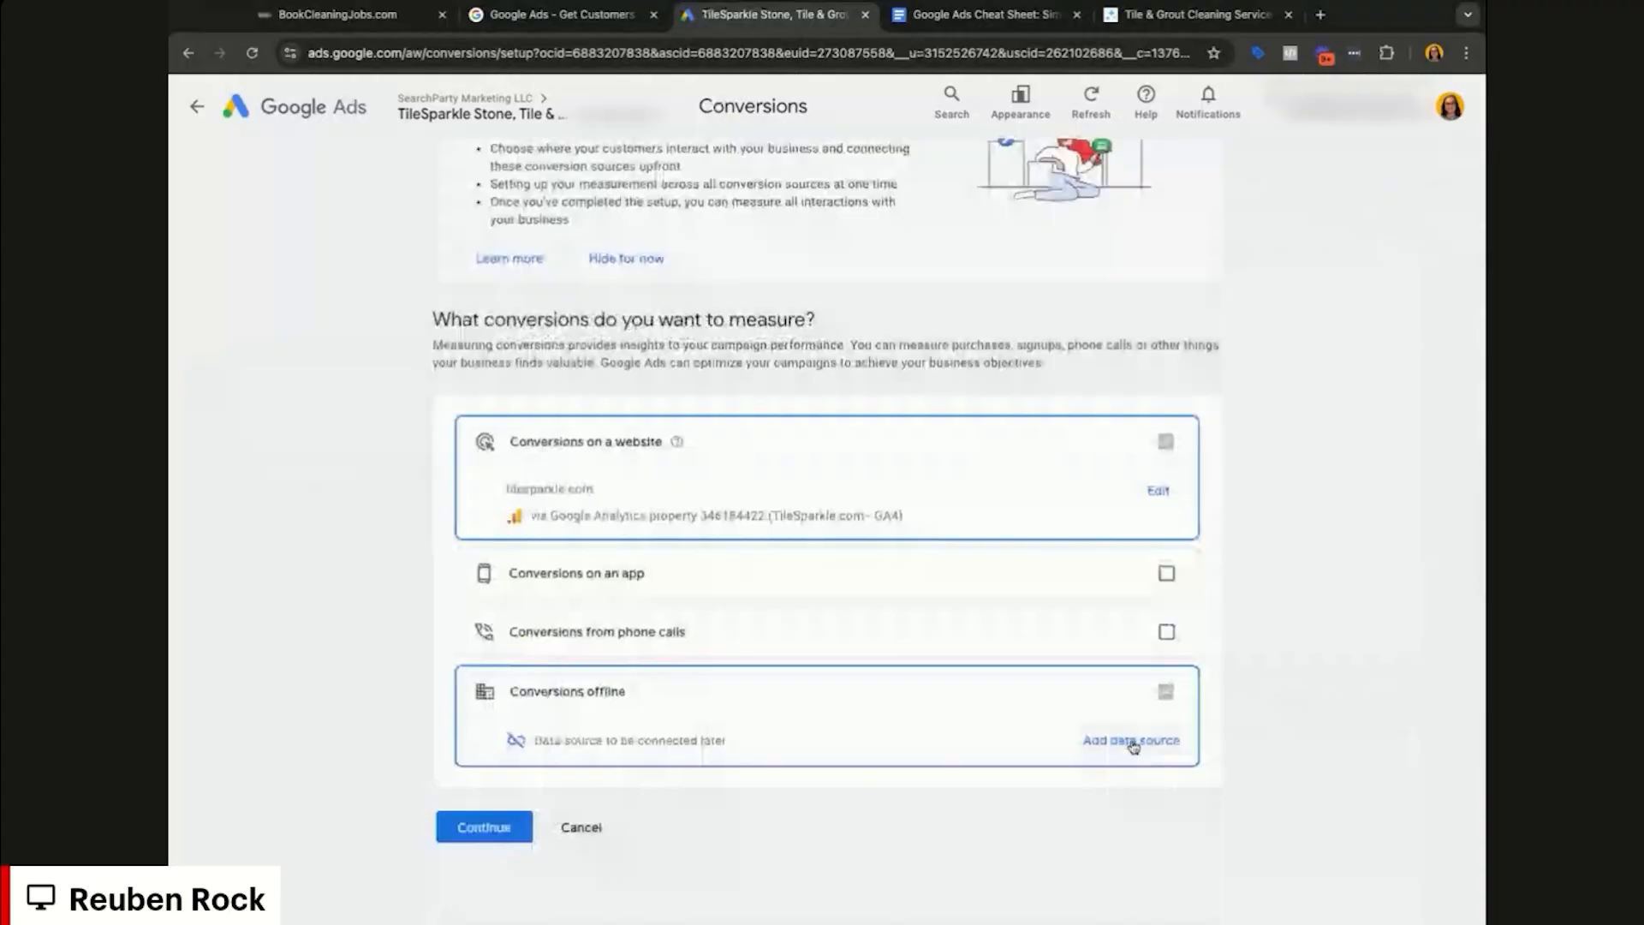
left_click(485, 827)
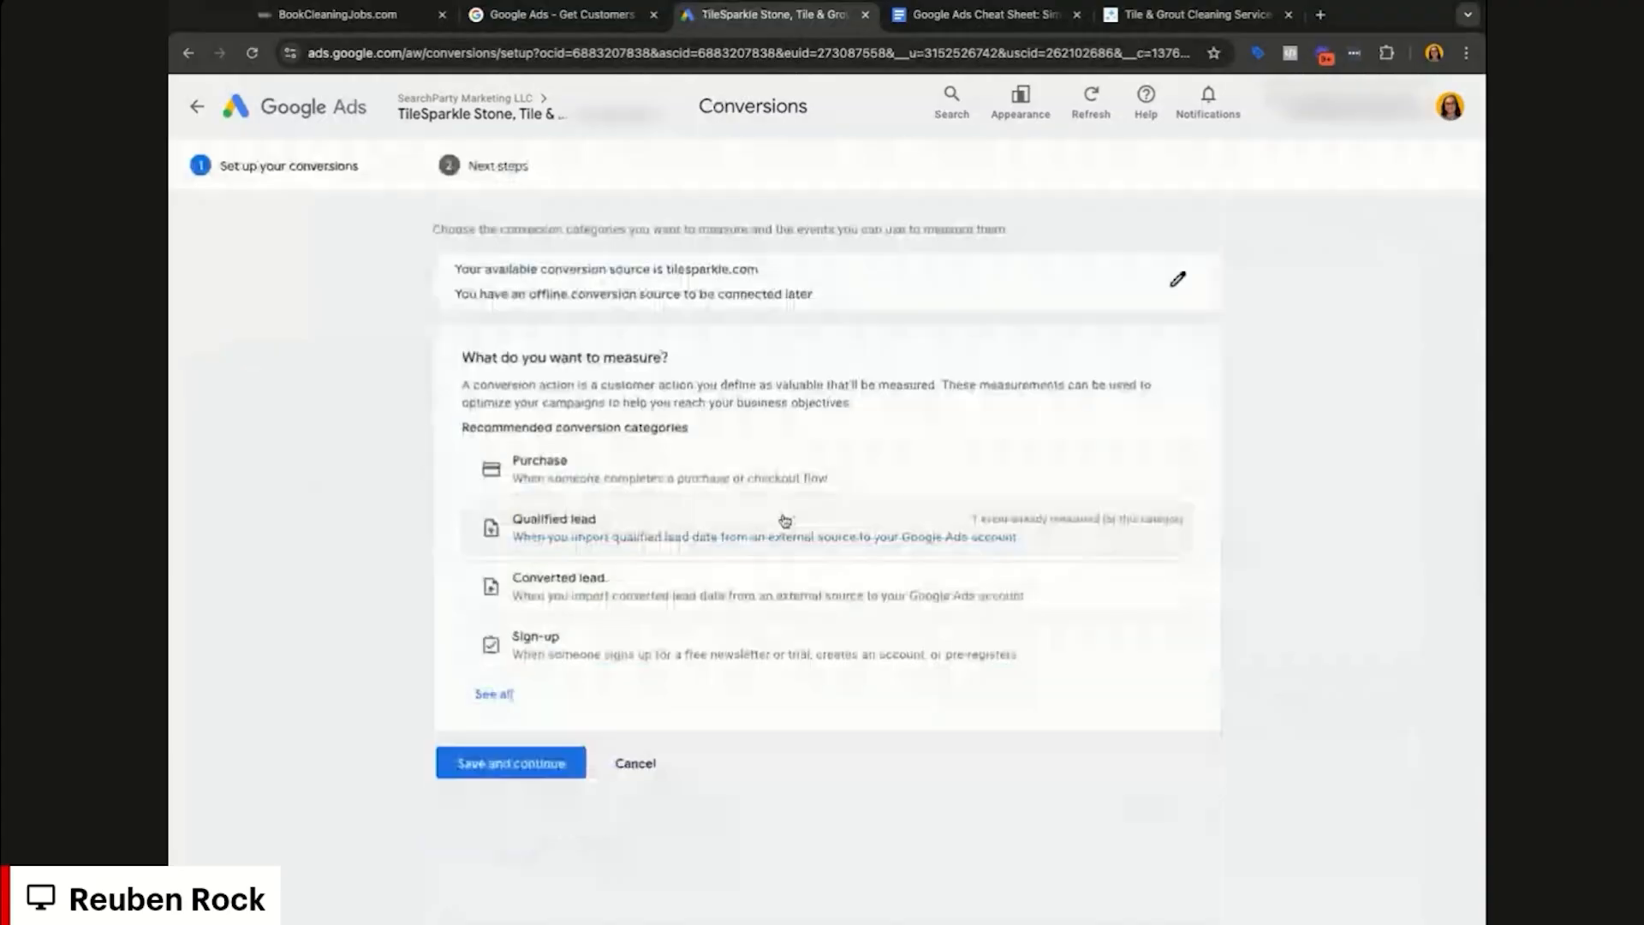
left_click(665, 532)
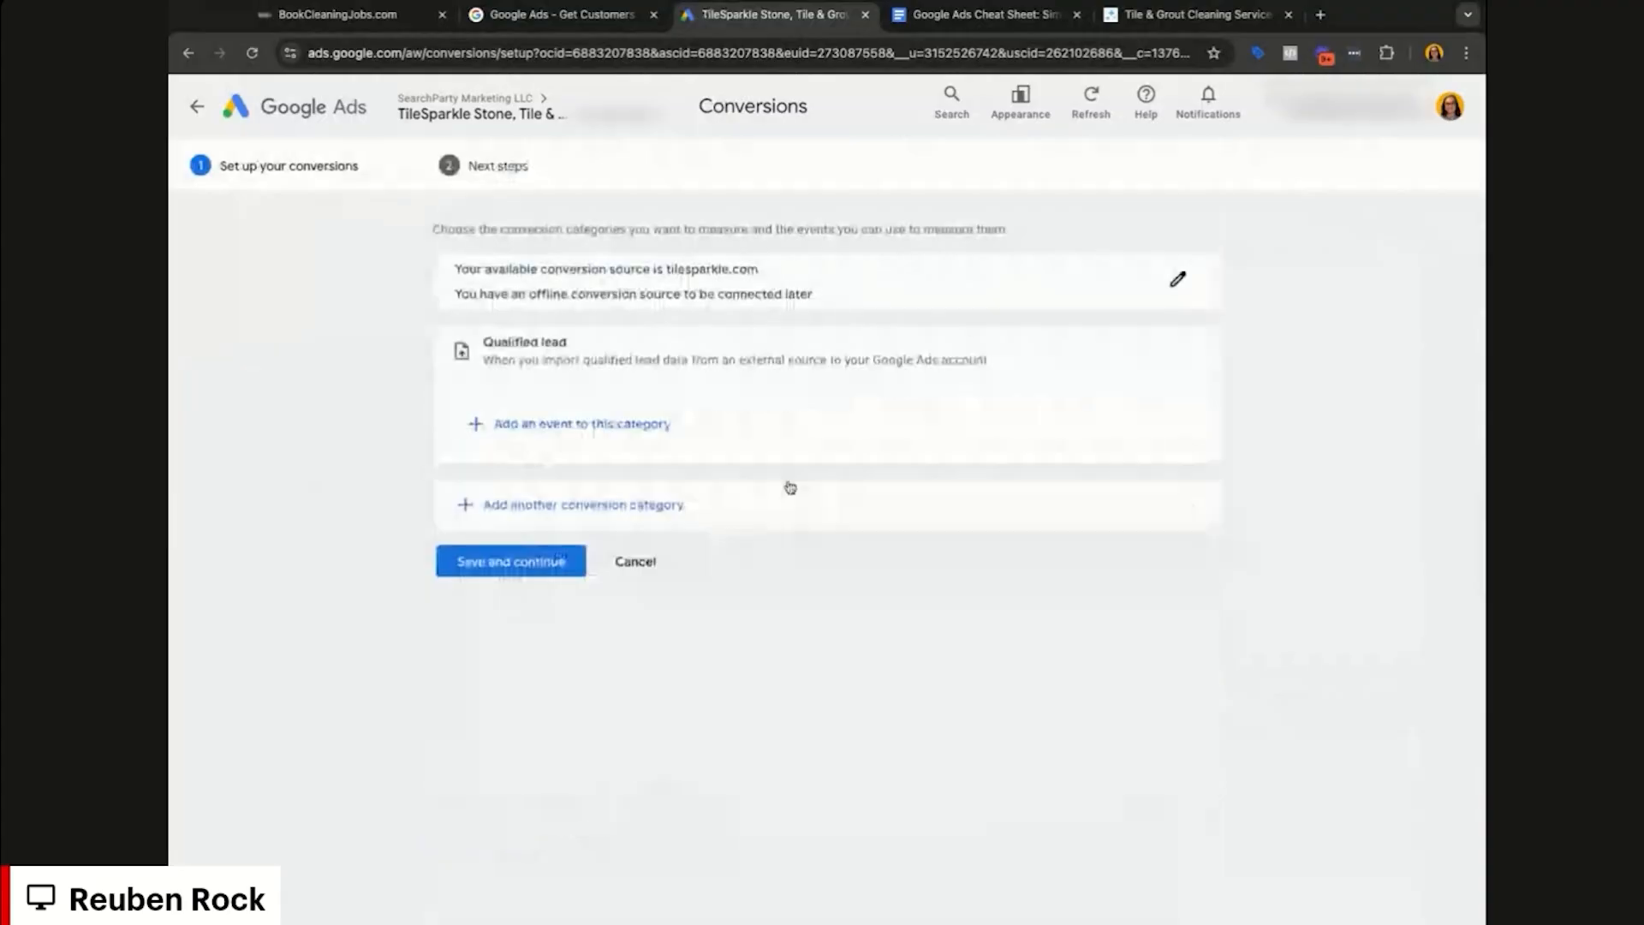
left_click(569, 425)
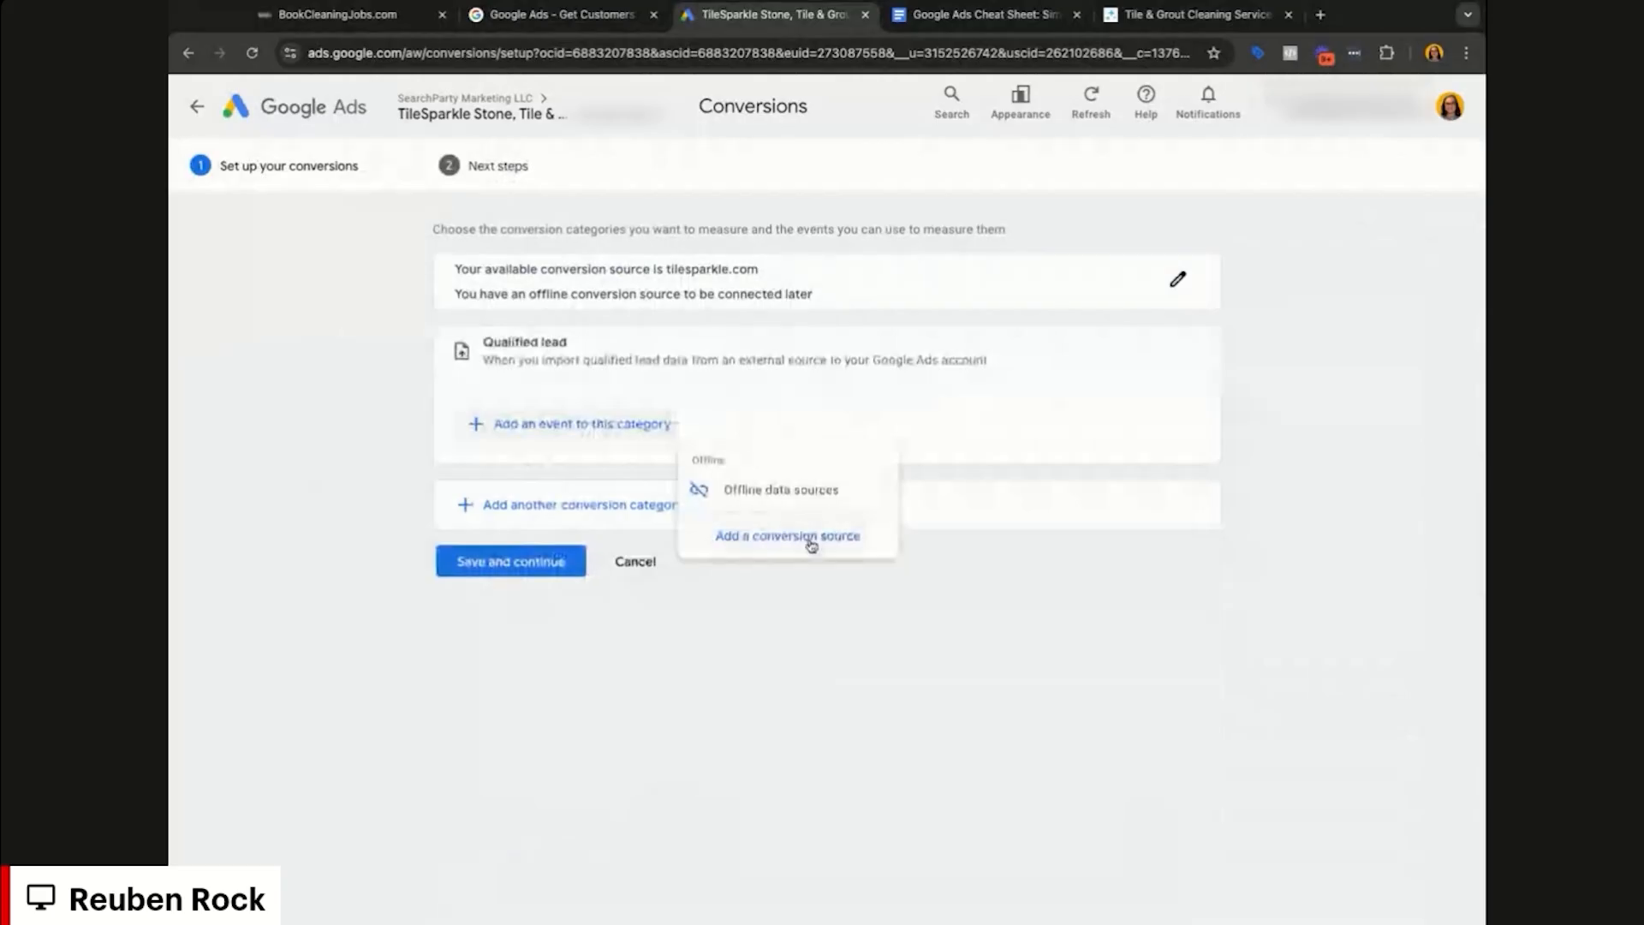
left_click(822, 500)
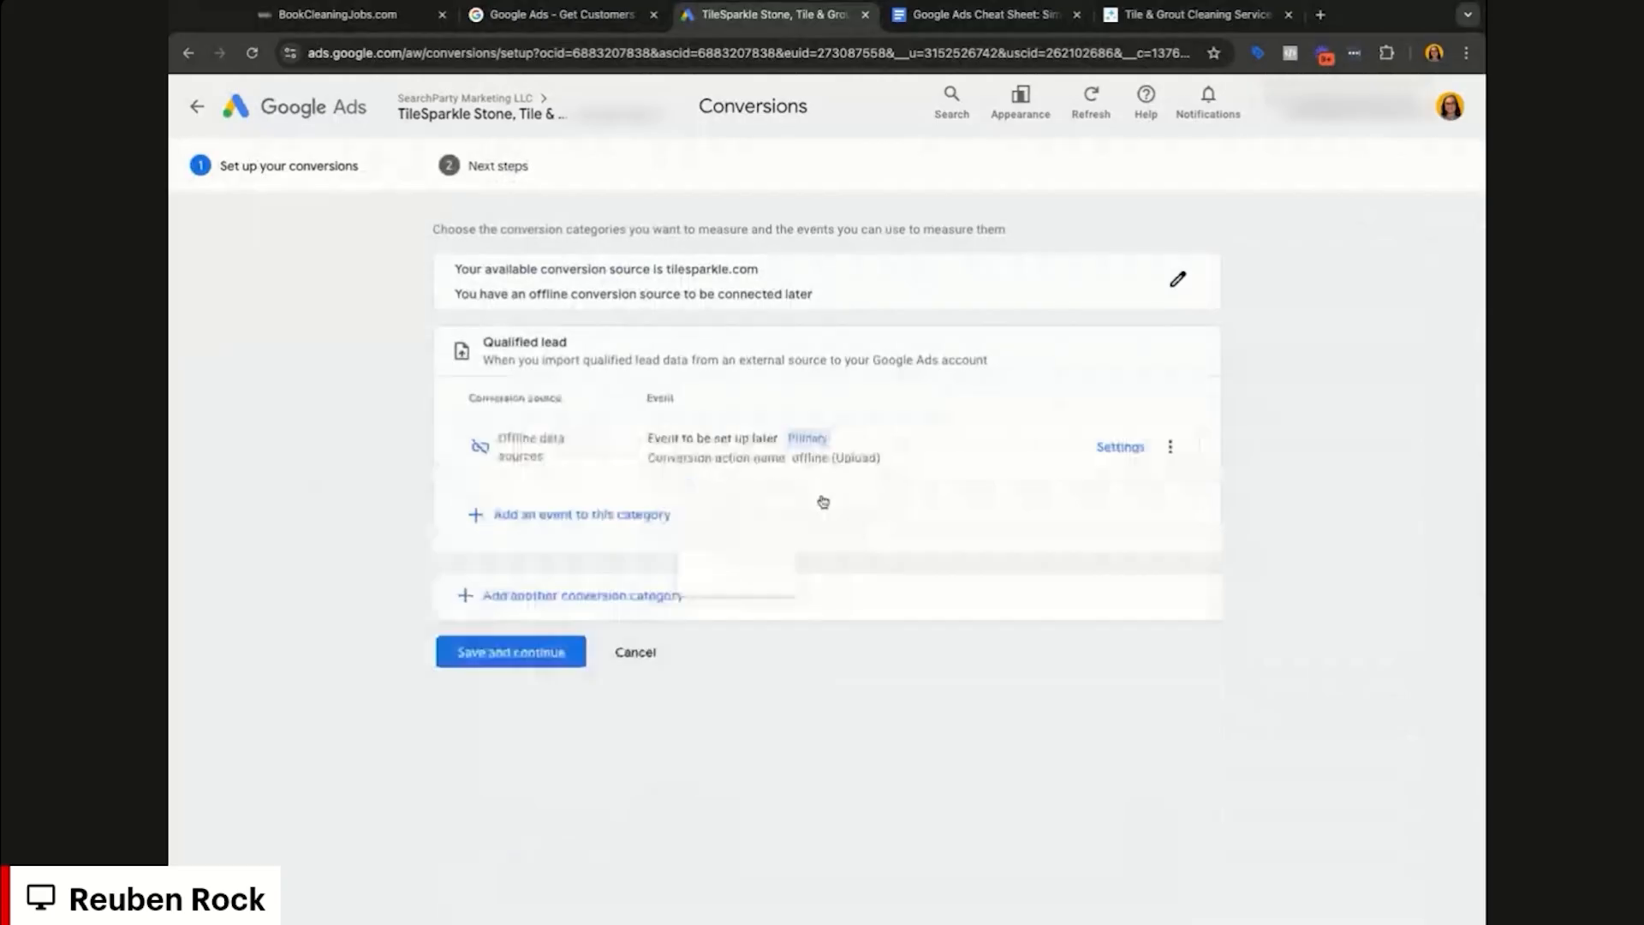
left_click(1118, 446)
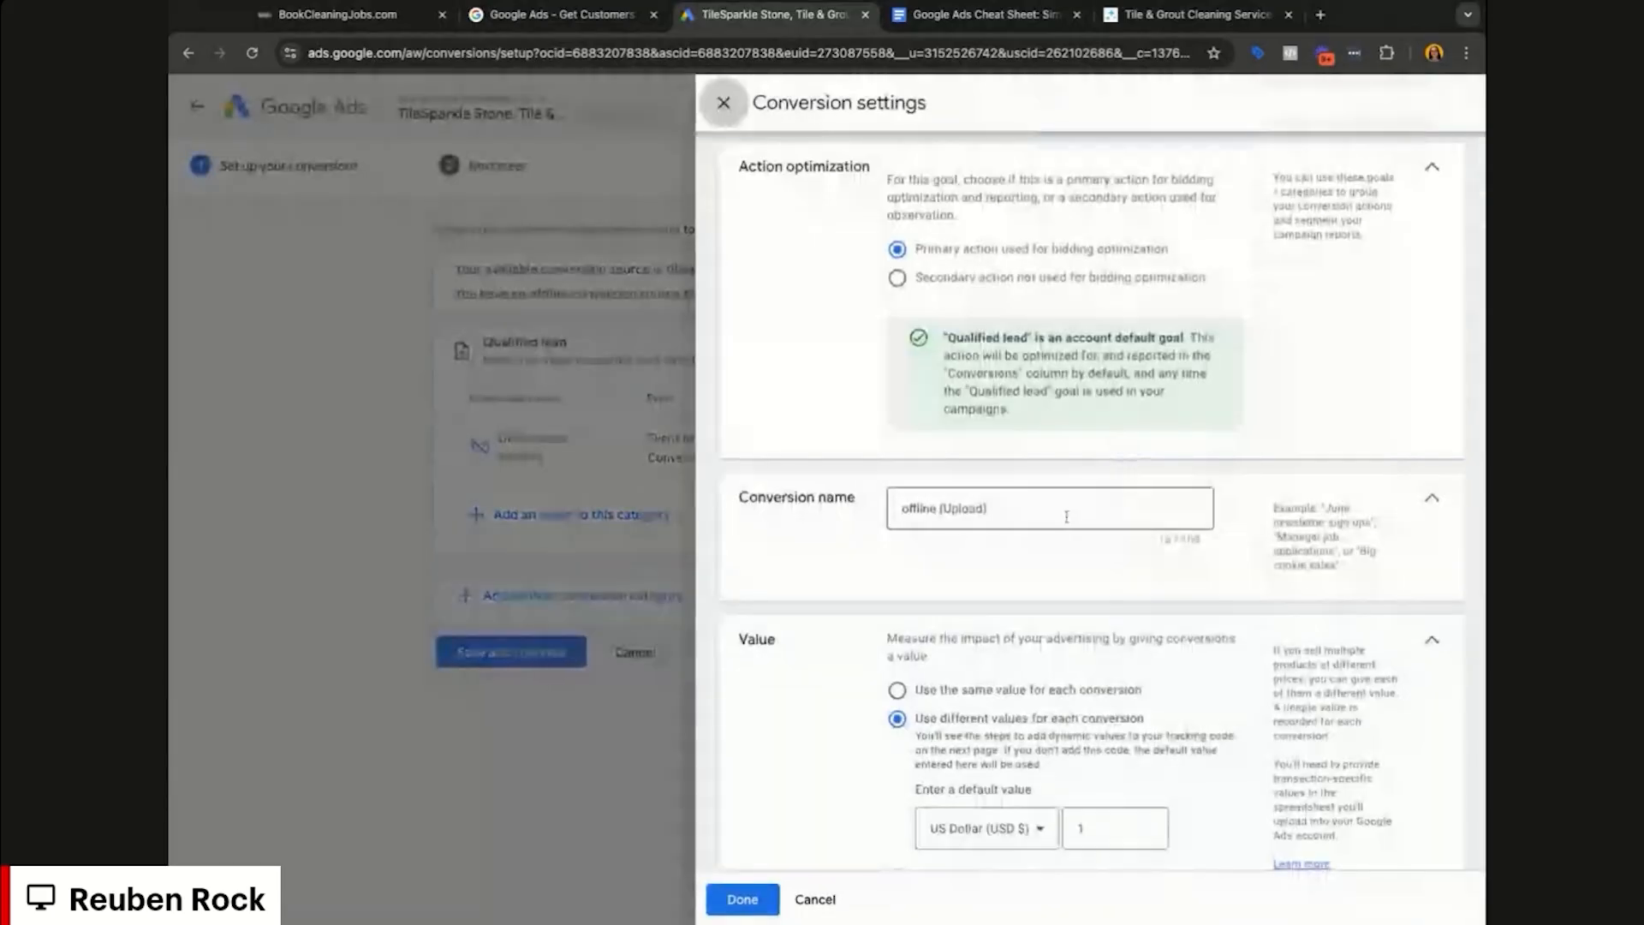
Step: Name it 'Chat Lead (BCJ)', use the same value of 1 each, and count one per interaction
left_click(1039, 509)
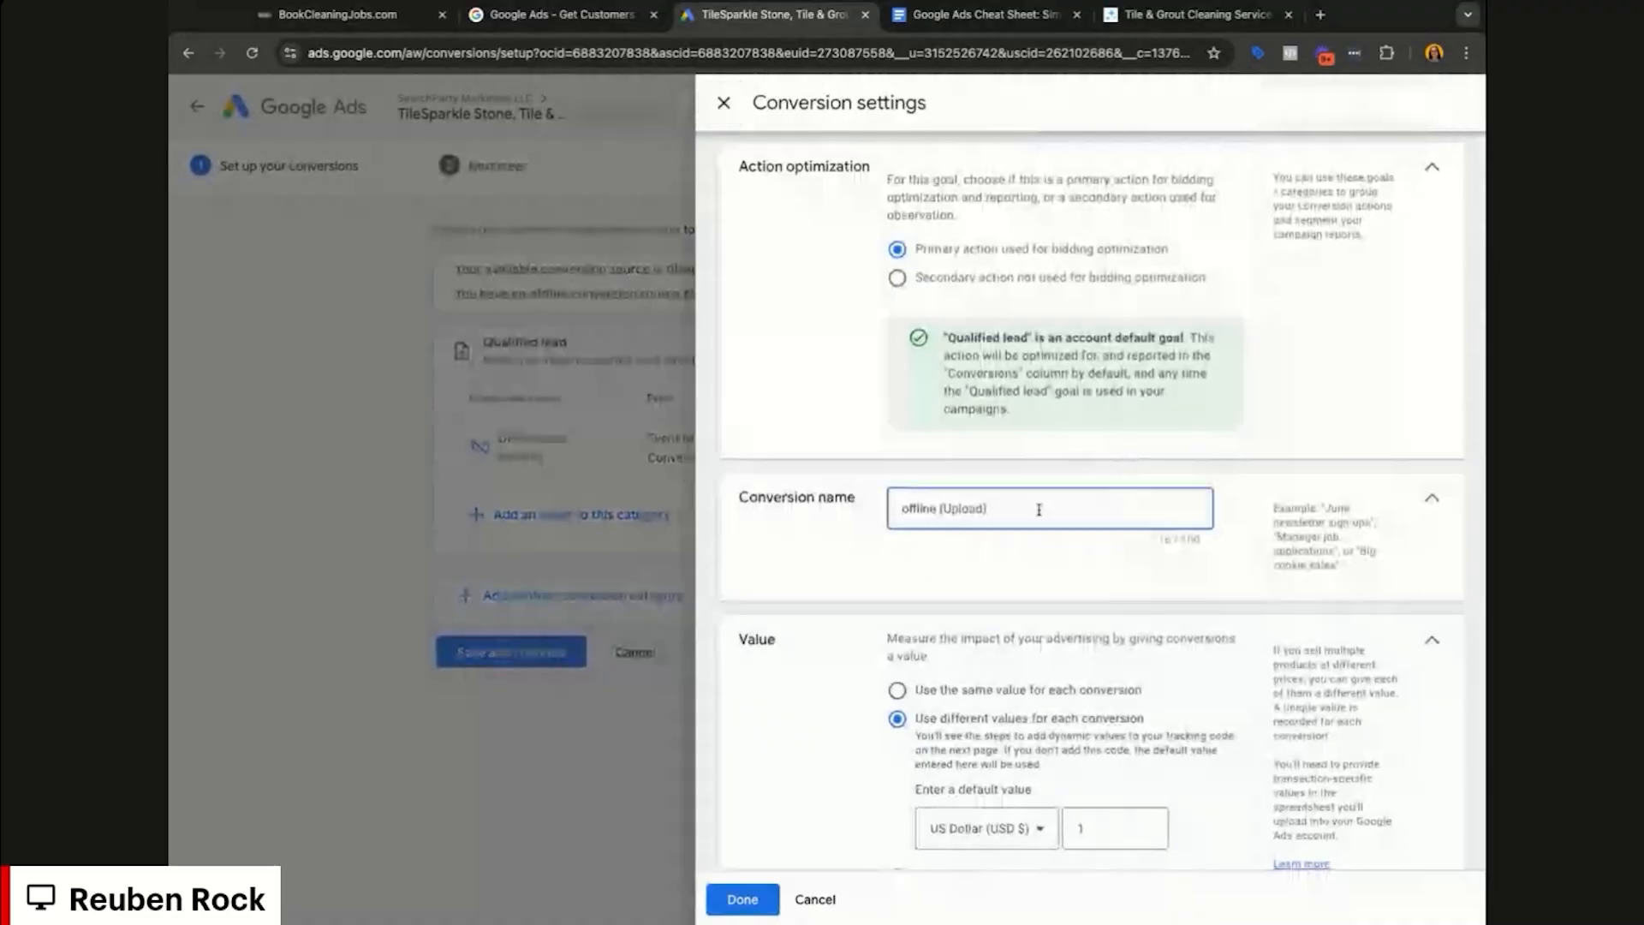
key("ctrl+a")
type("Chat Lead (BCJ)")
scroll(1088, 514, "down", 3)
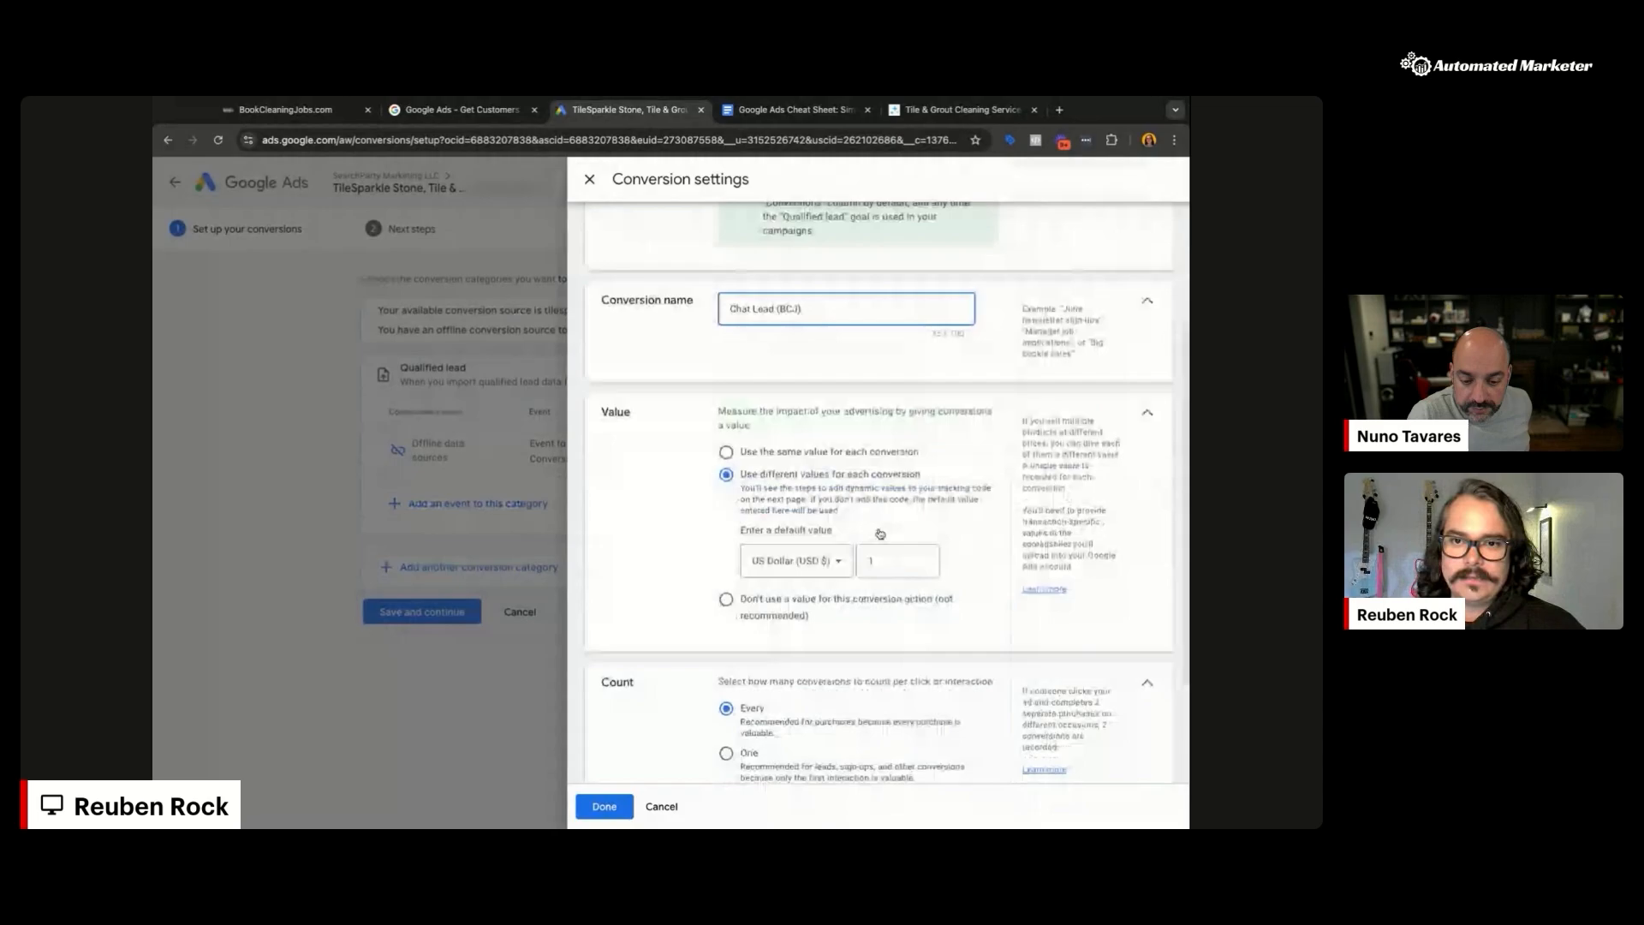
left_click(1051, 445)
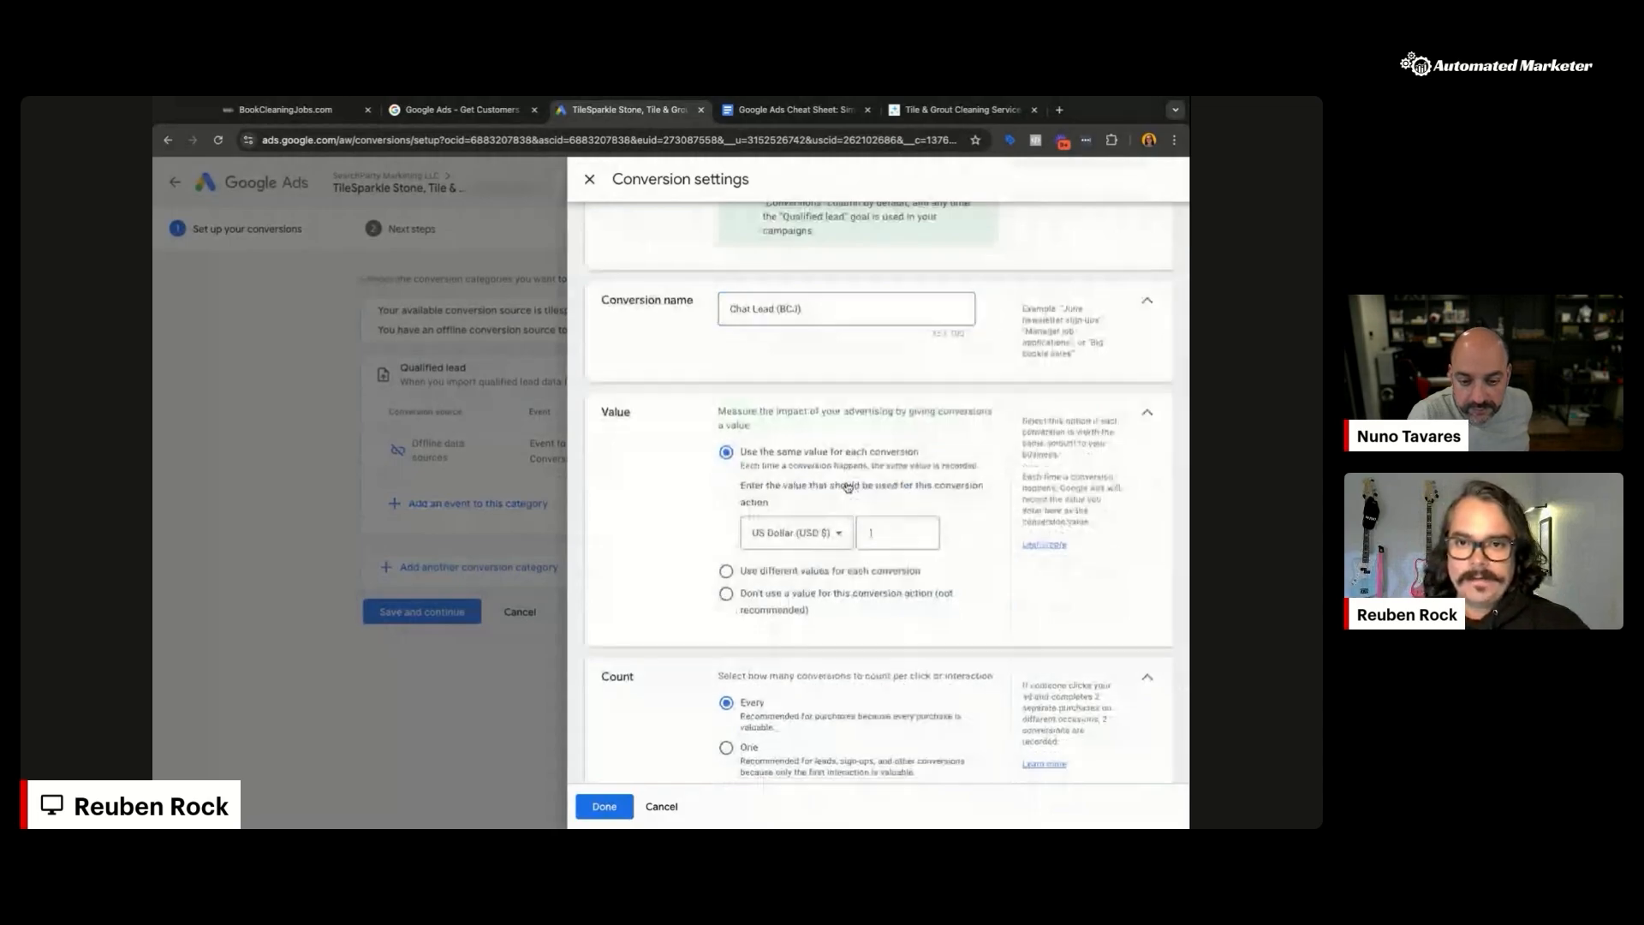
left_click(933, 539)
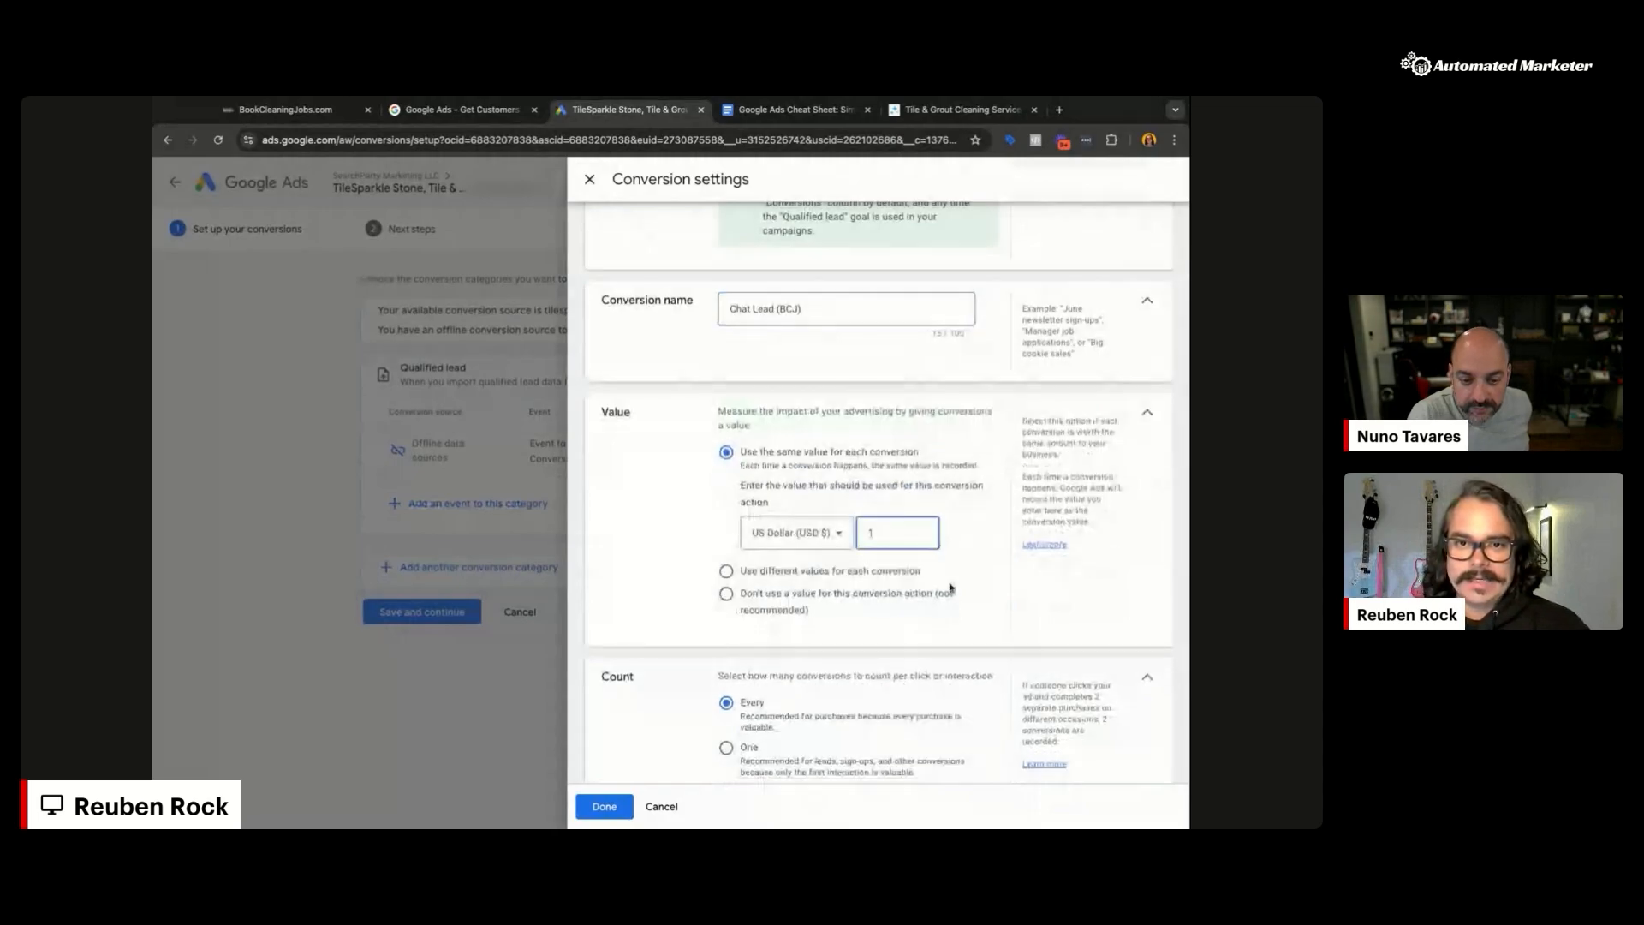
scroll(727, 609, "down", 2)
left_click(726, 599)
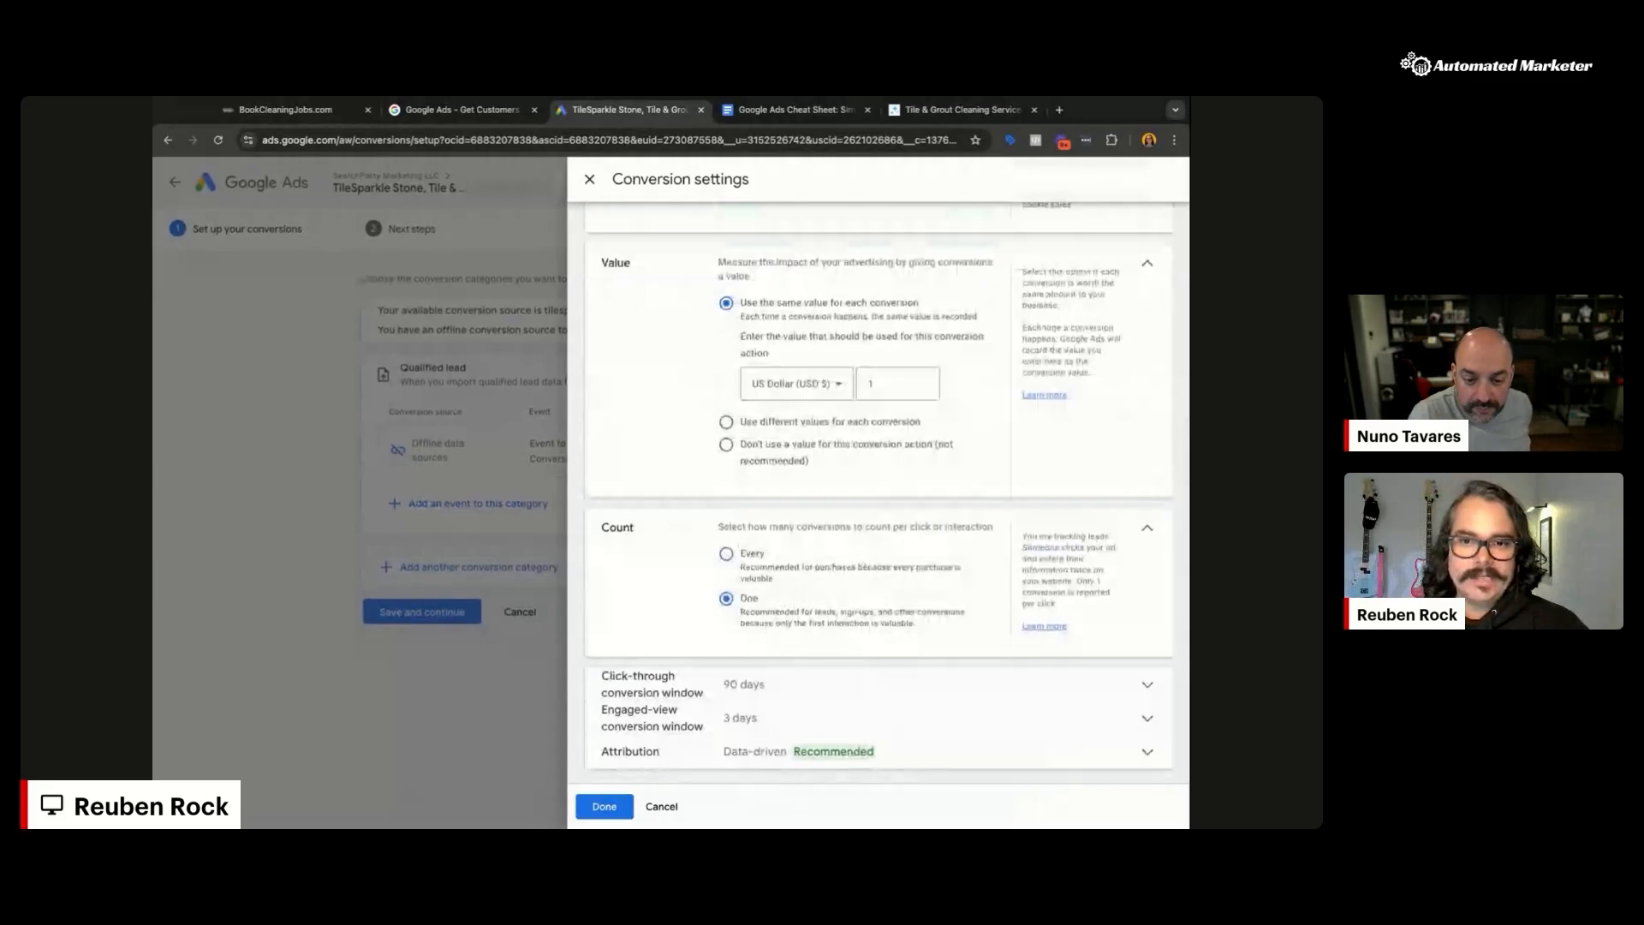
Step: Set the engaged-view window to 30 days, then save and finish the conversion action
left_click(1019, 681)
scroll(954, 570, "down", 2)
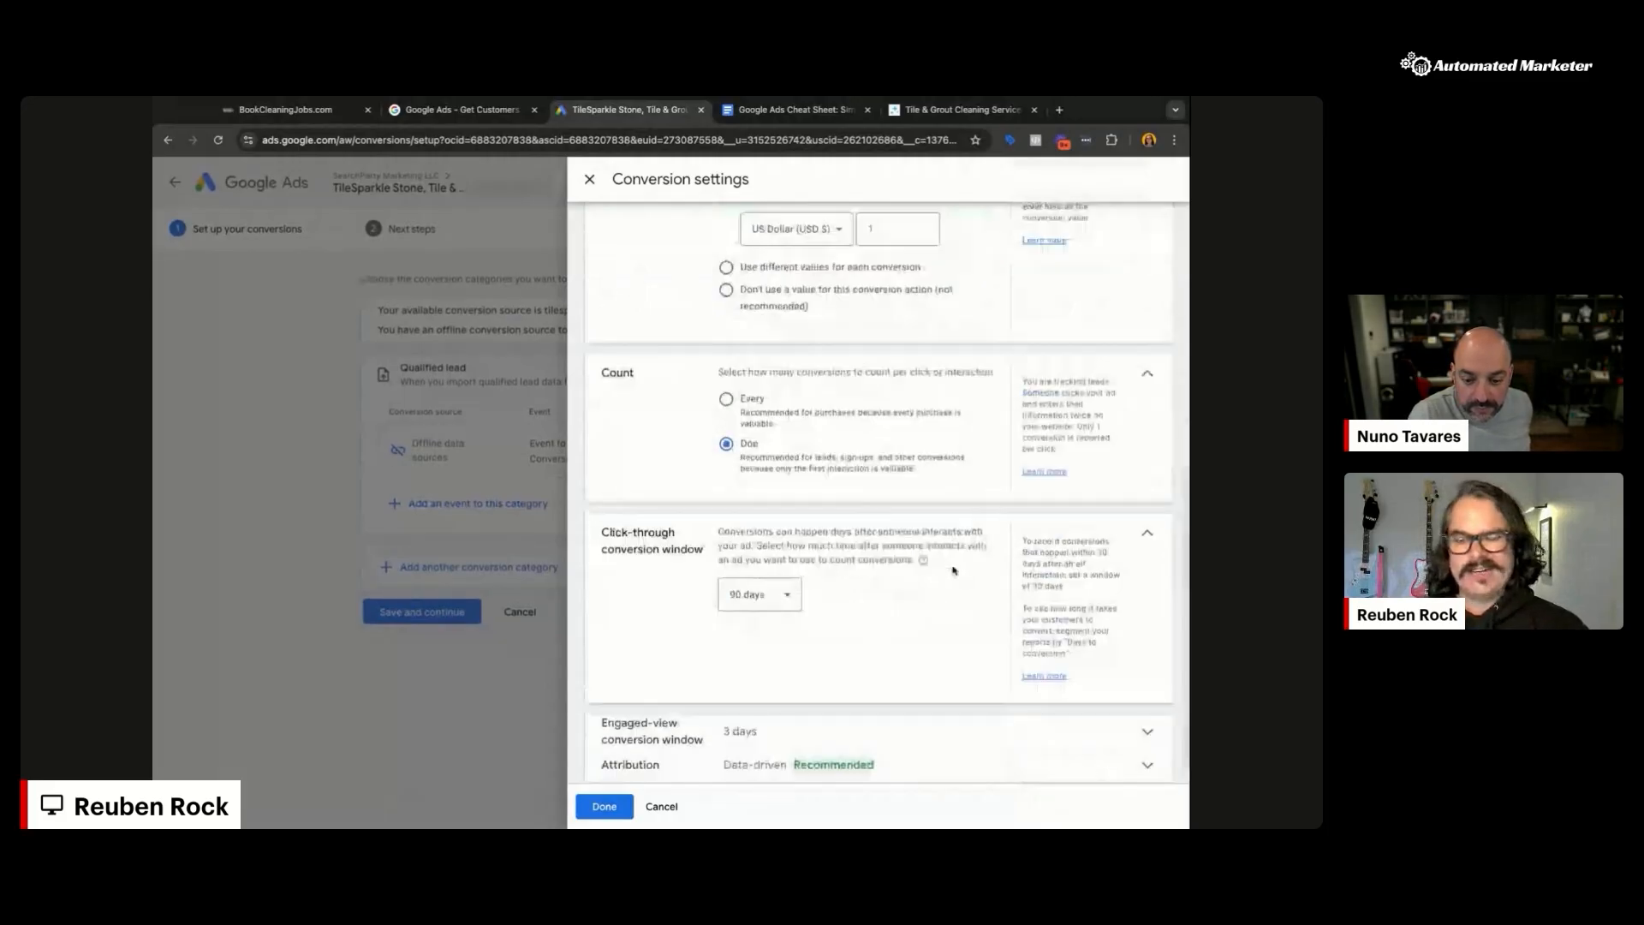
left_click(763, 745)
left_click(759, 752)
left_click(742, 633)
scroll(763, 628, "down", 1)
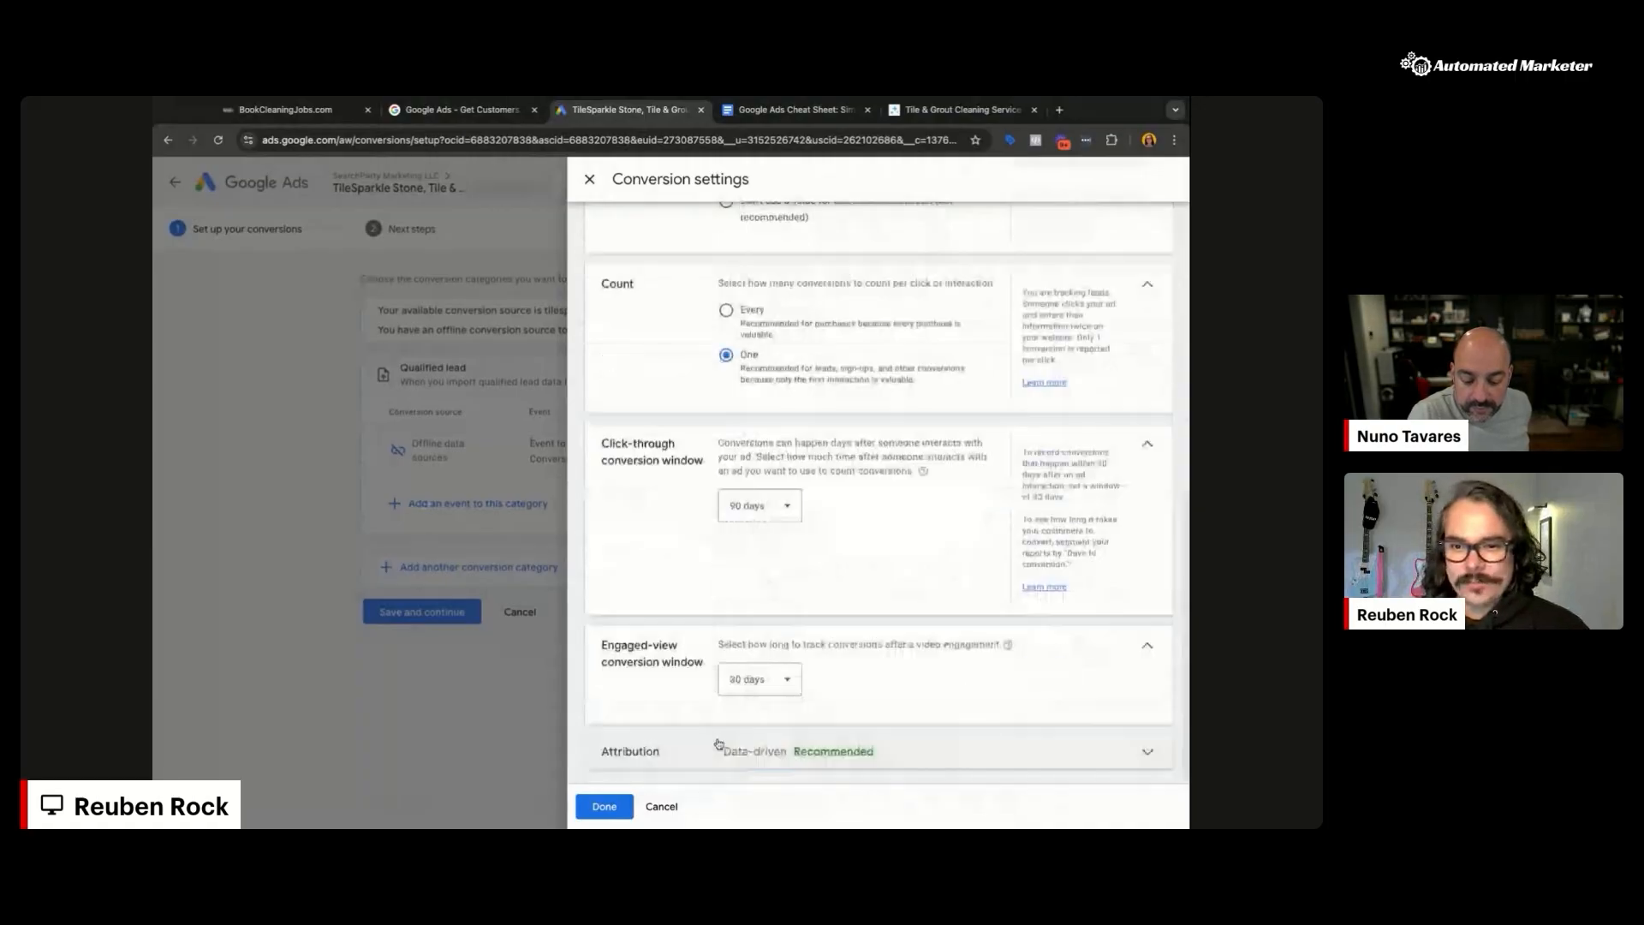
left_click(605, 806)
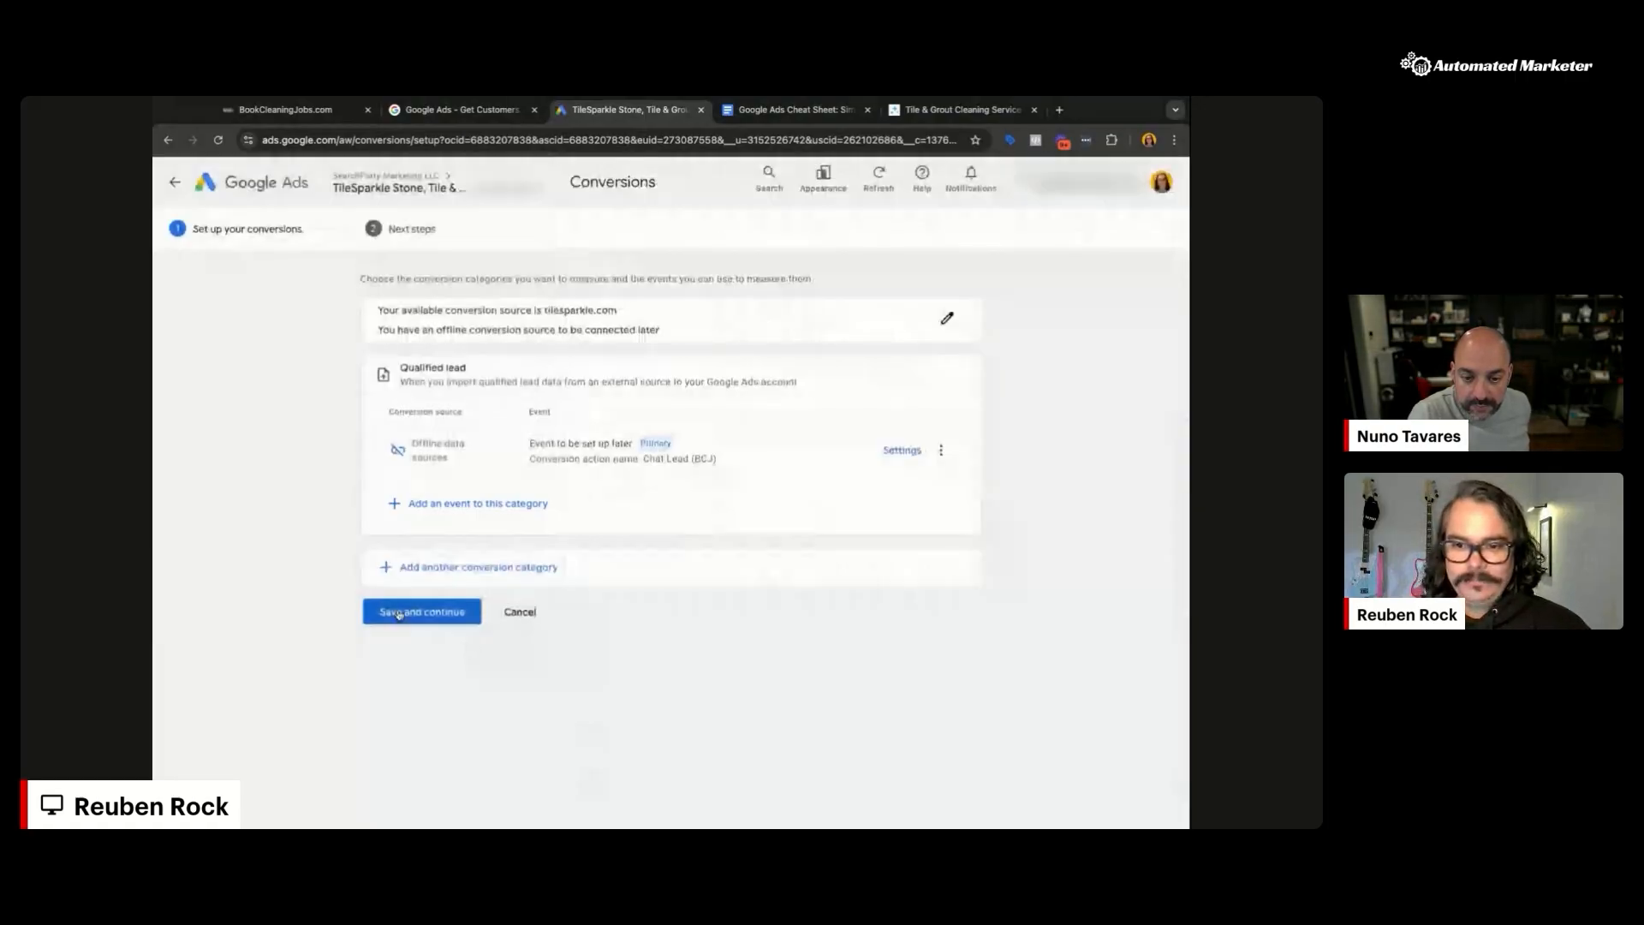
left_click(454, 613)
left_click(391, 659)
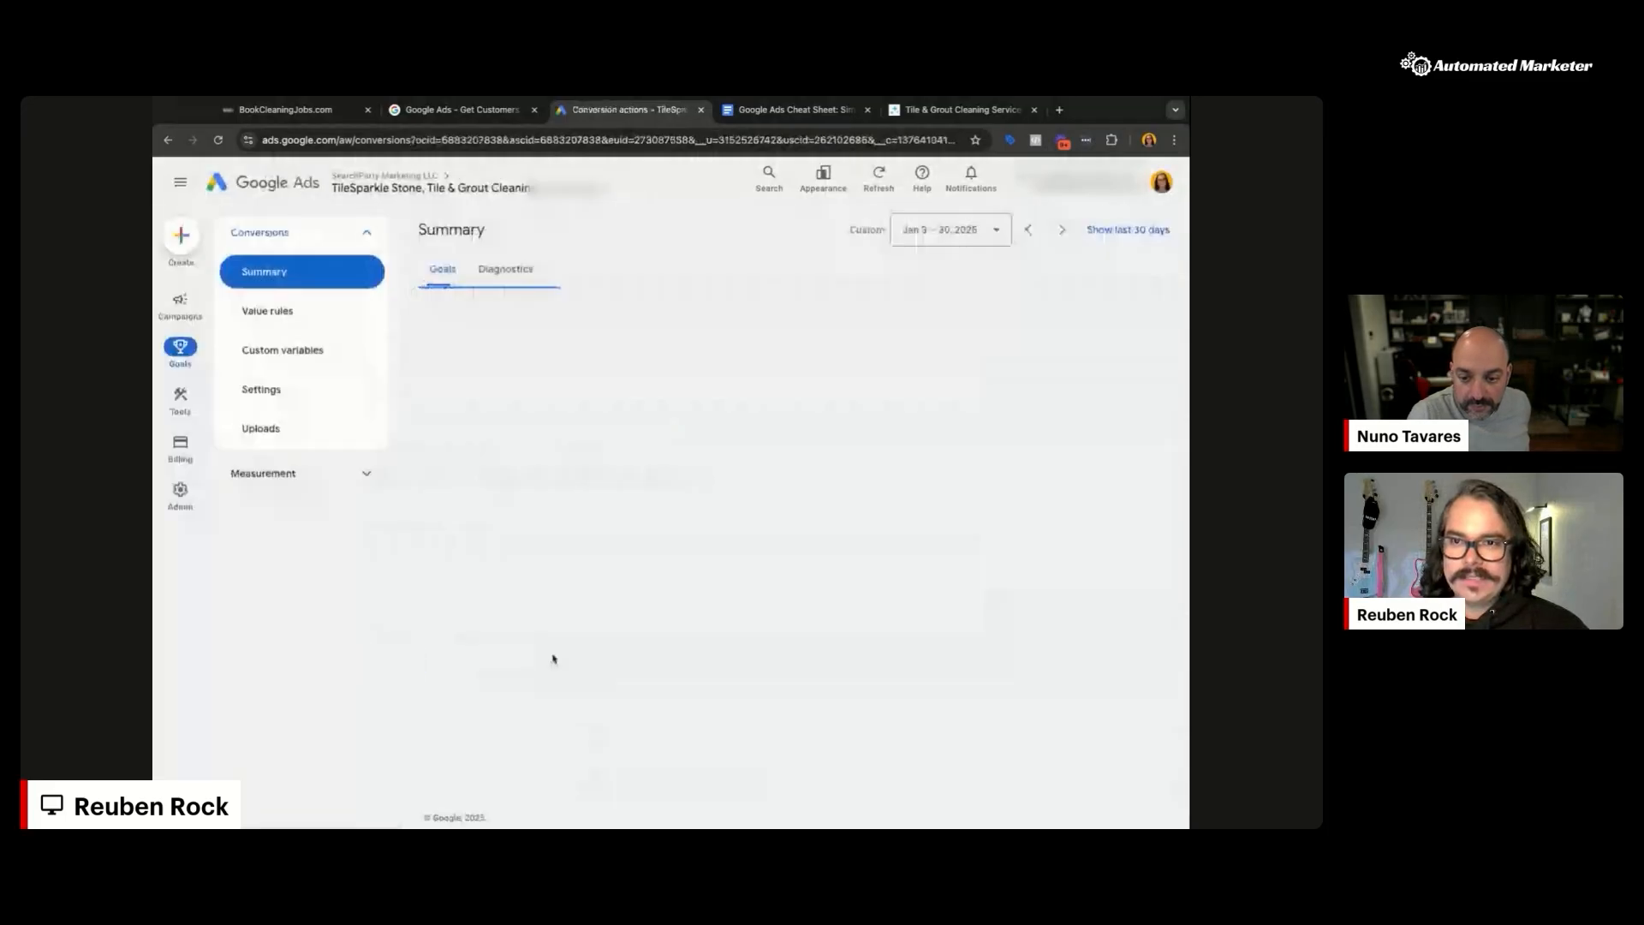
Step: From the workflow list, open New Chatbot Submitted and its trigger settings
scroll(553, 659, "down", 1)
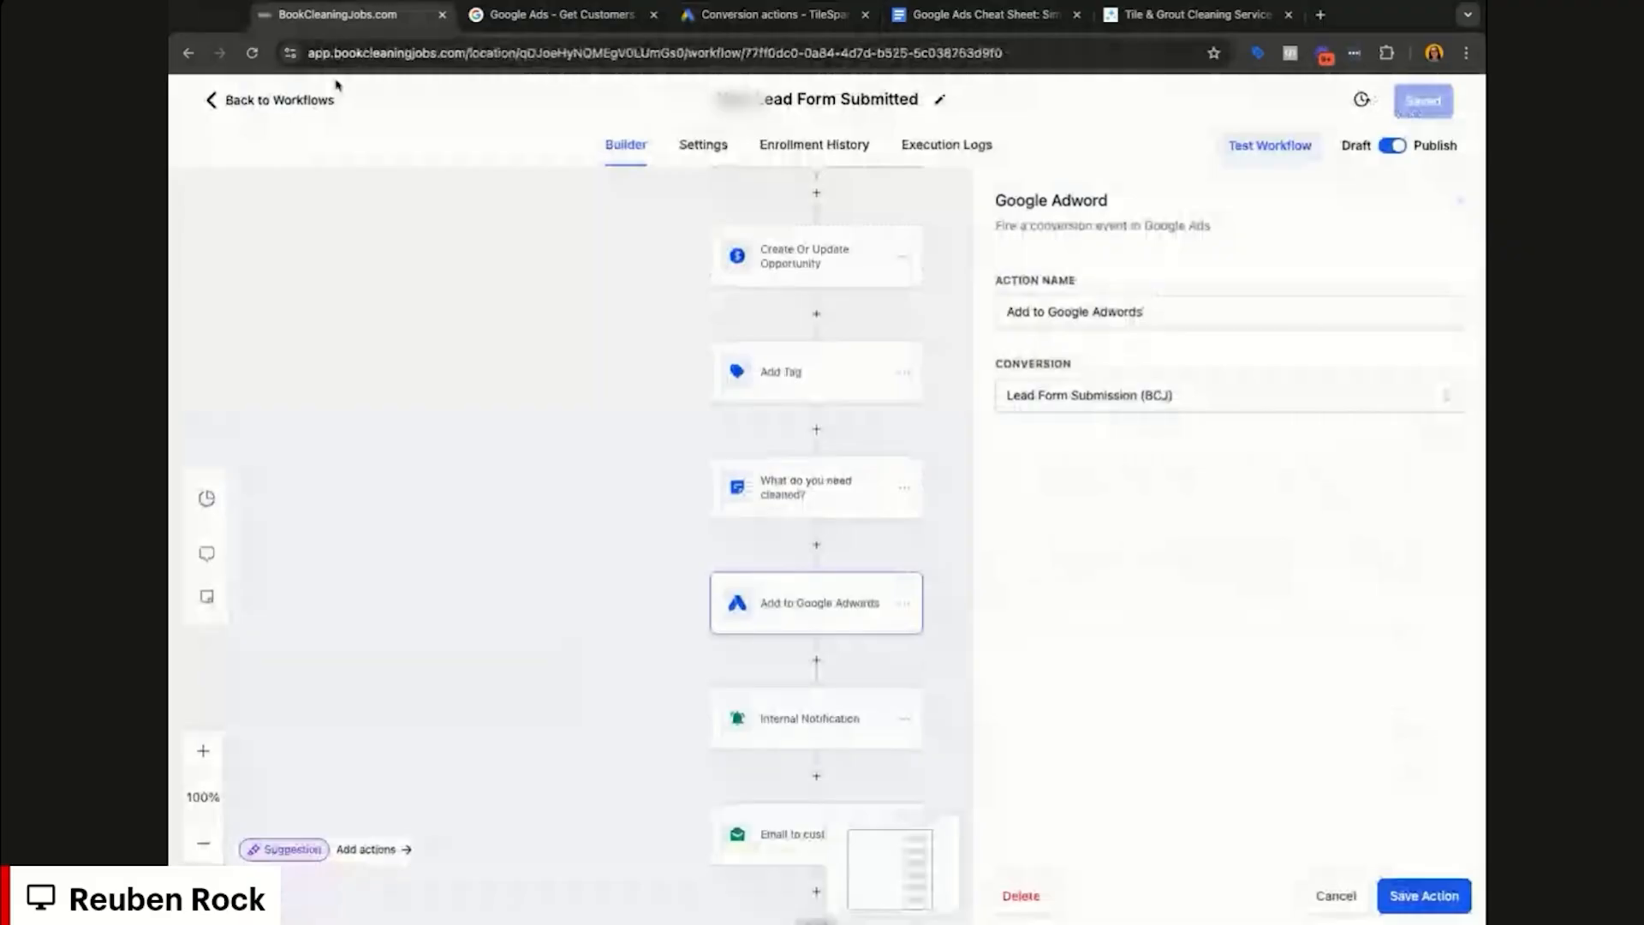
left_click(332, 98)
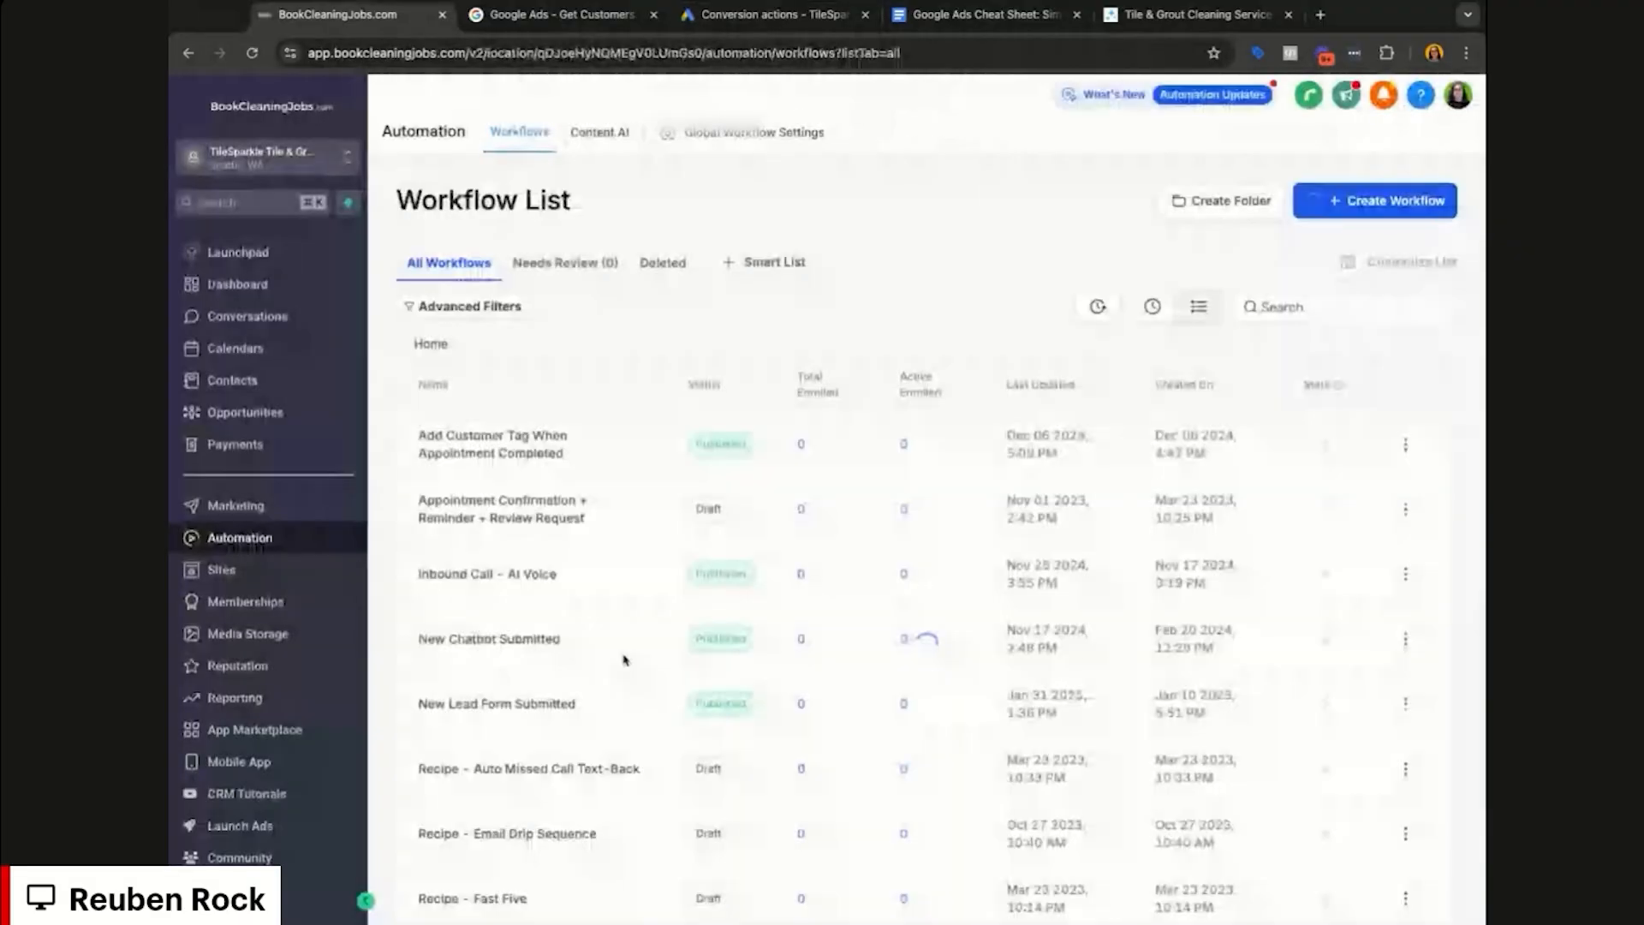
left_click(516, 647)
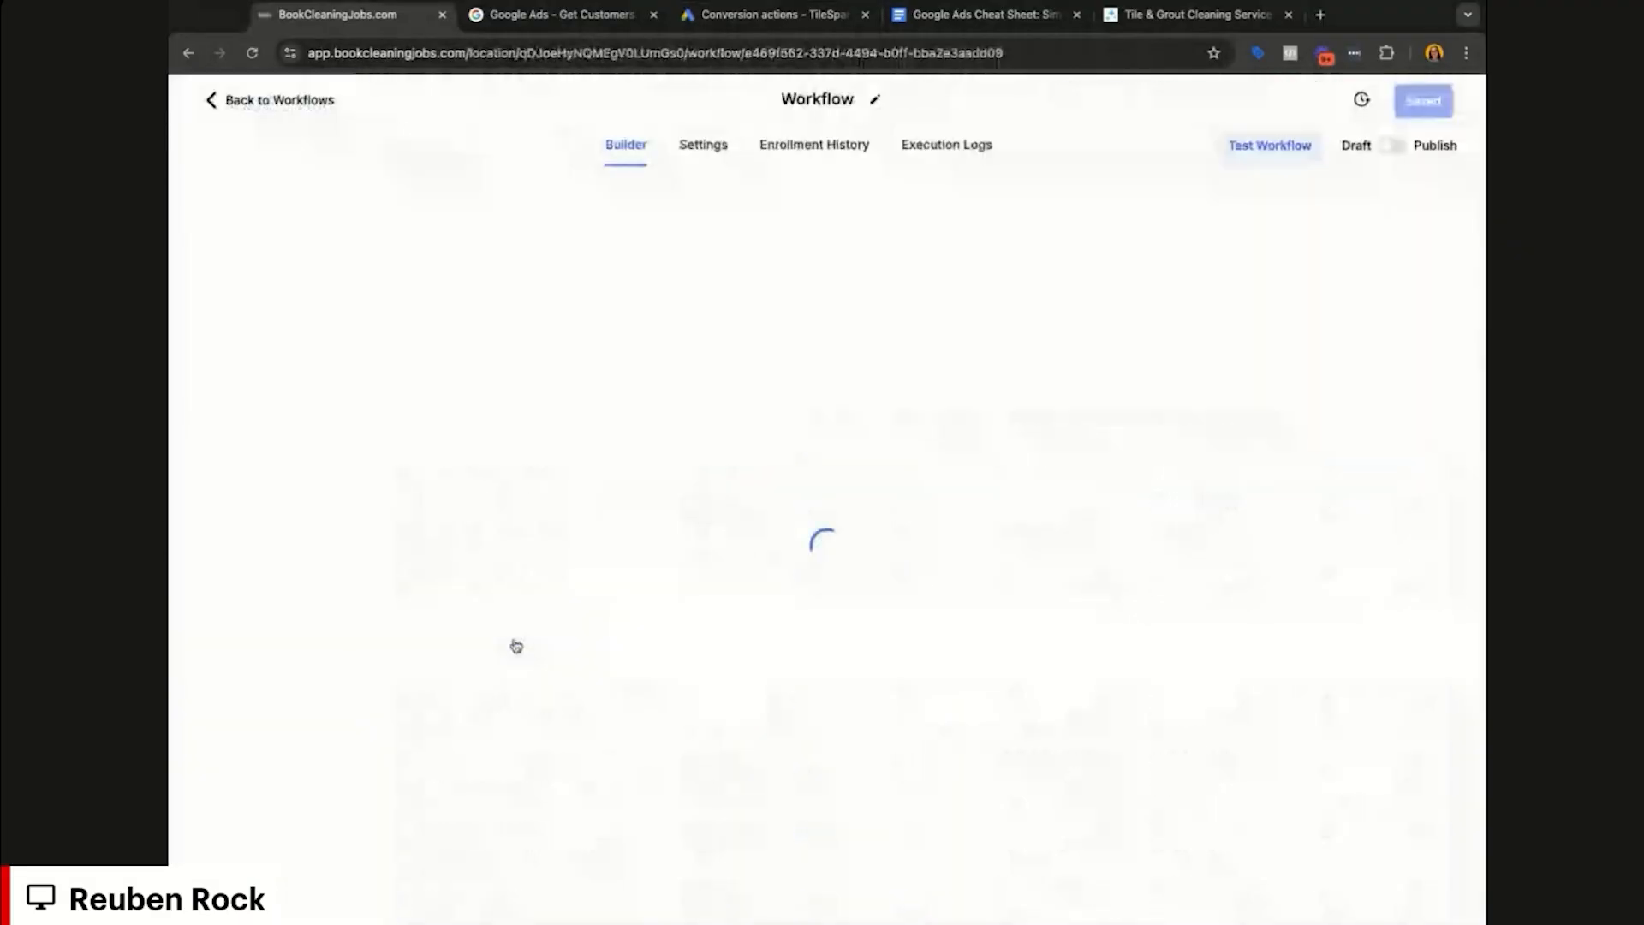
left_click(693, 269)
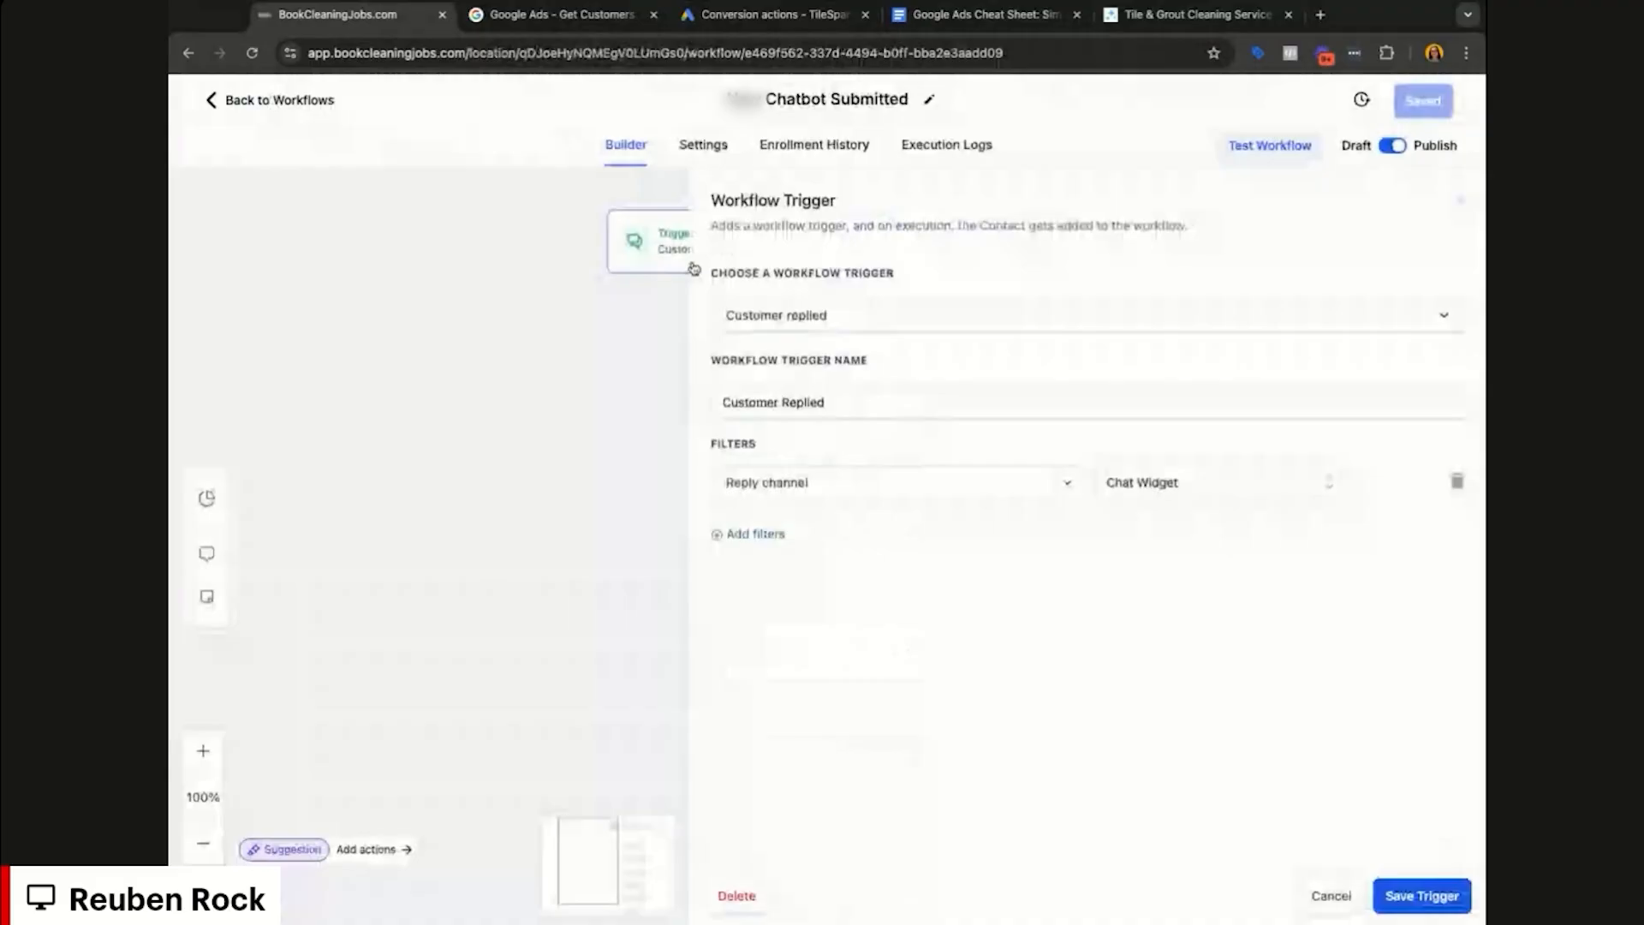
Step: Review the Customer replied trigger's Reply channel filter set to Chat Widget, then view the opportunity step
left_click(1025, 332)
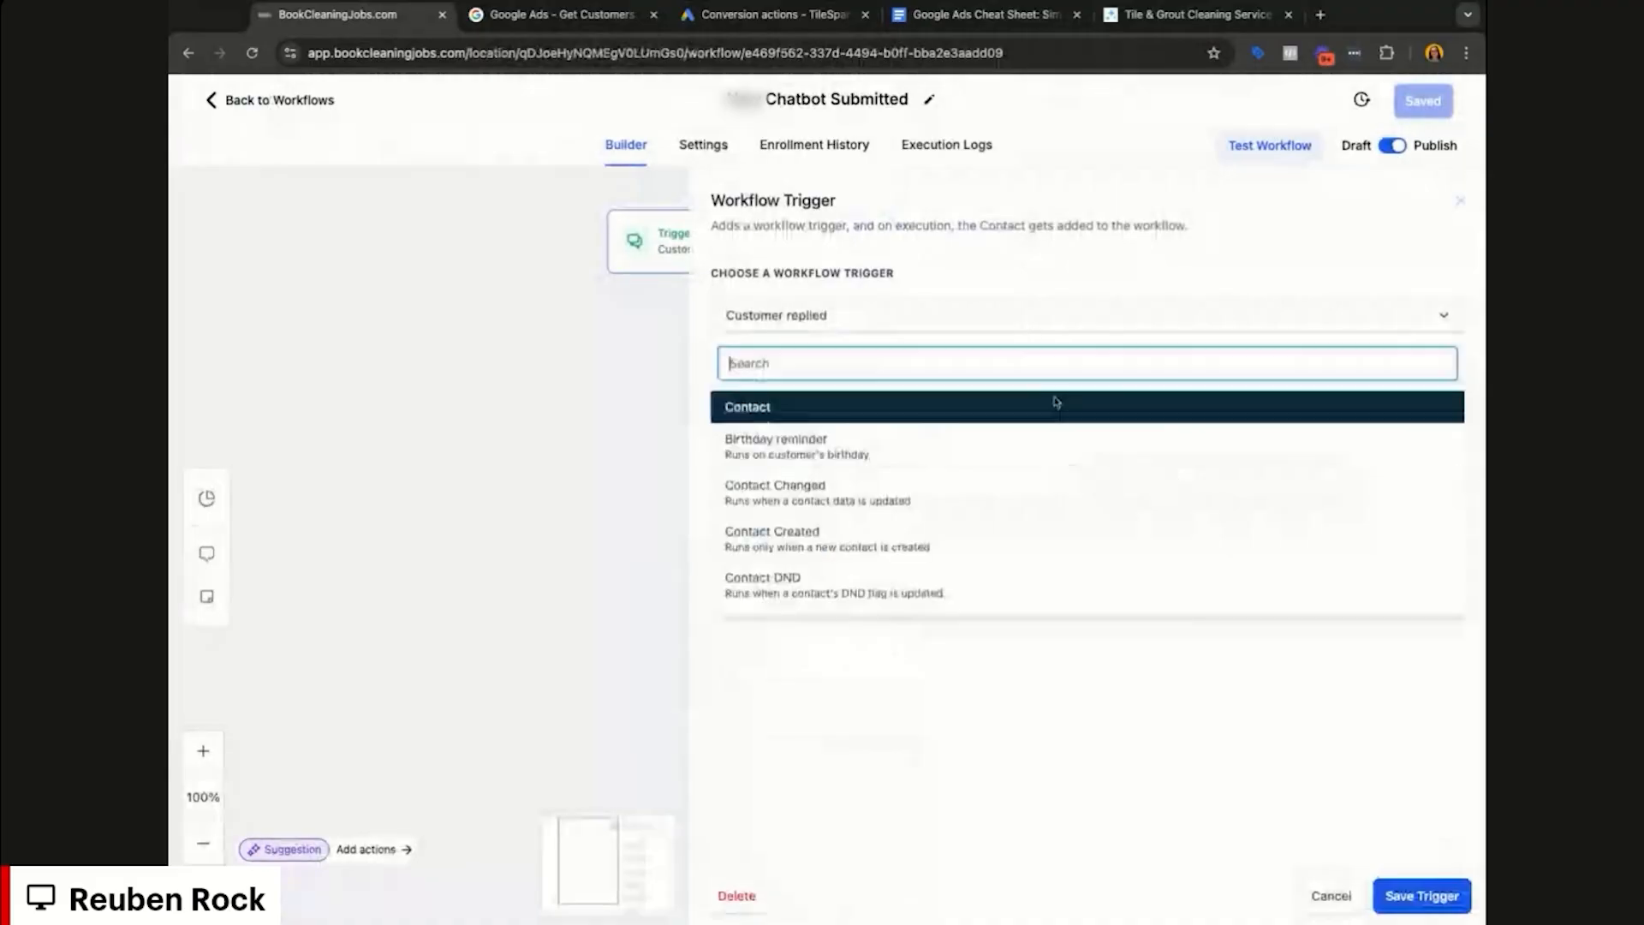
left_click(1056, 401)
left_click(830, 483)
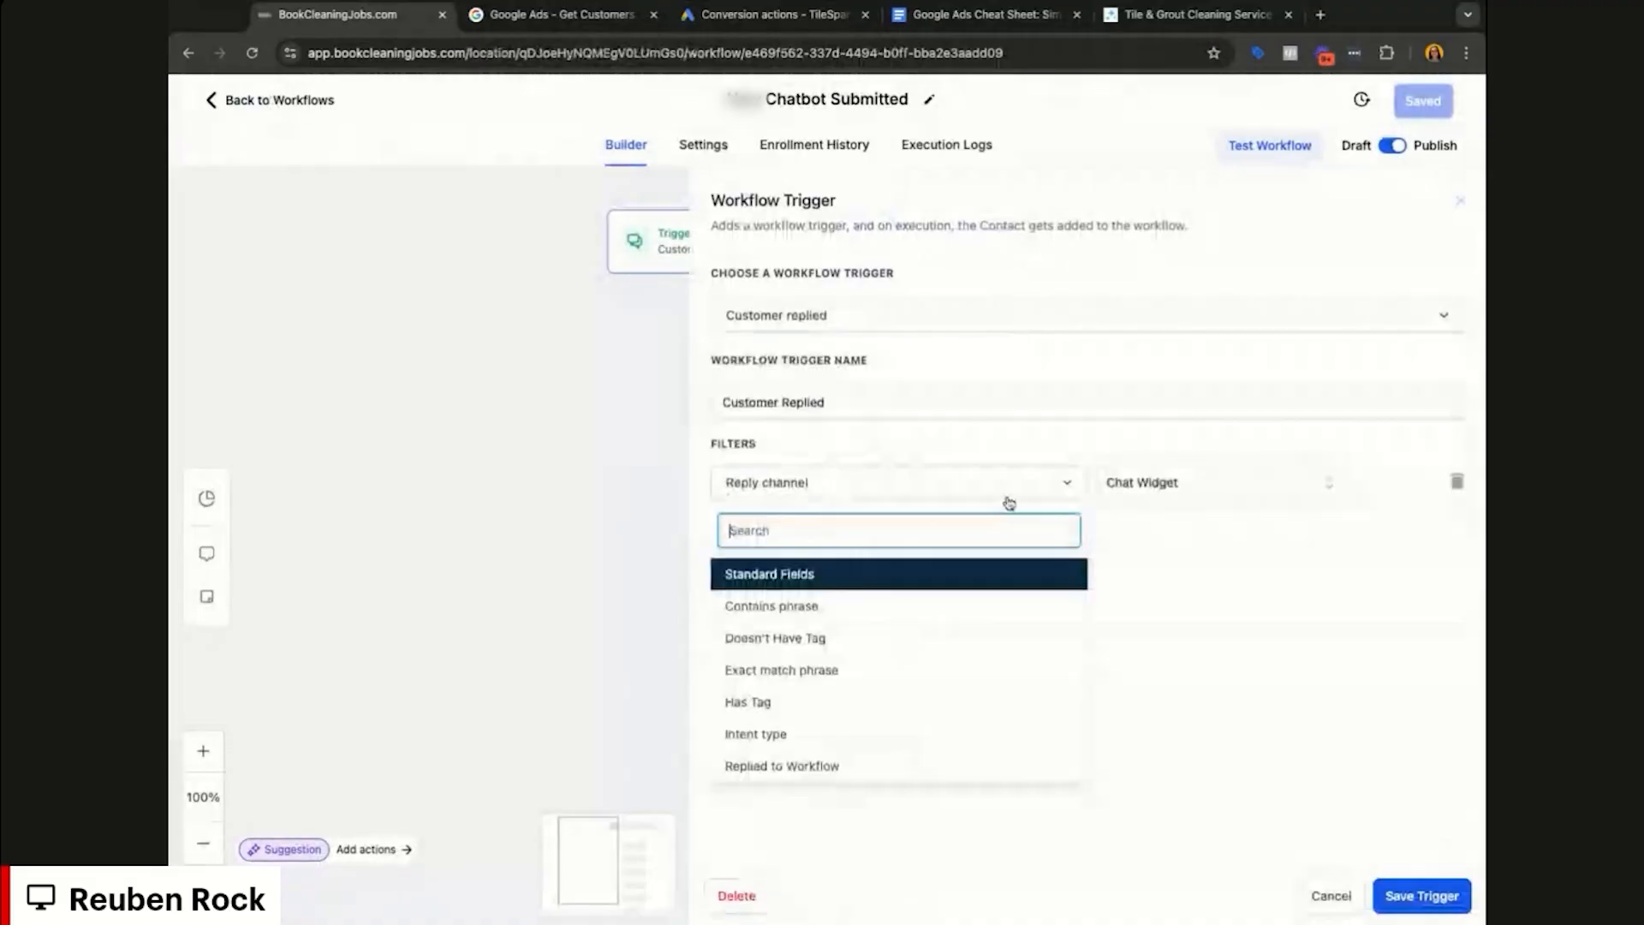
left_click(1171, 484)
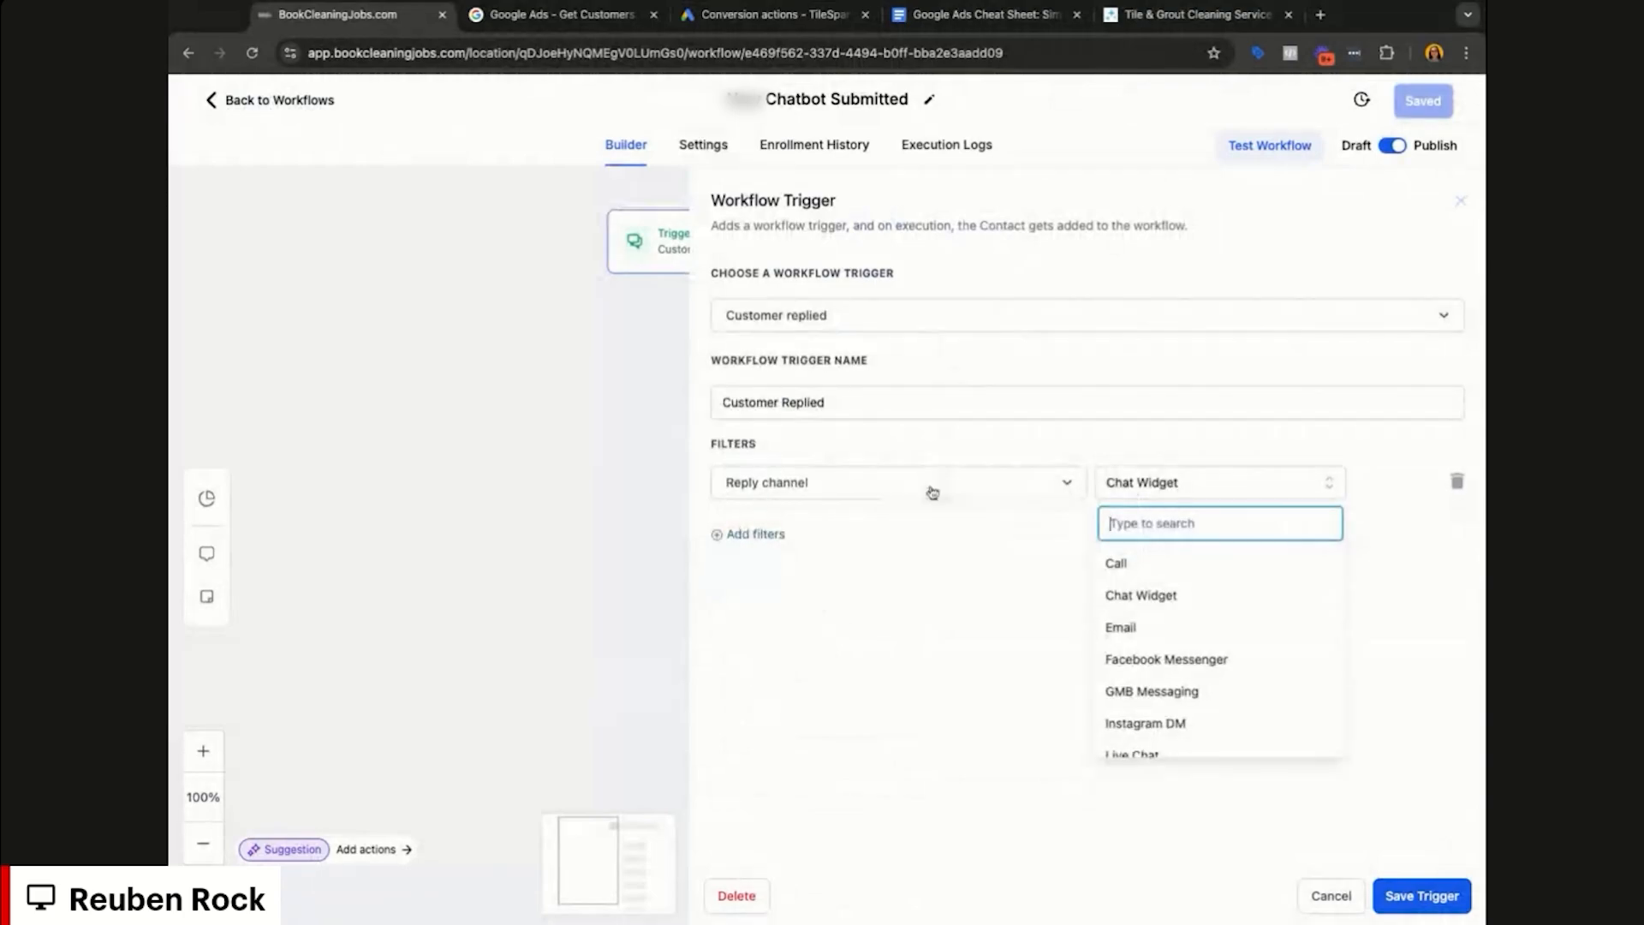
left_click(935, 491)
left_click(1199, 487)
left_click(1209, 488)
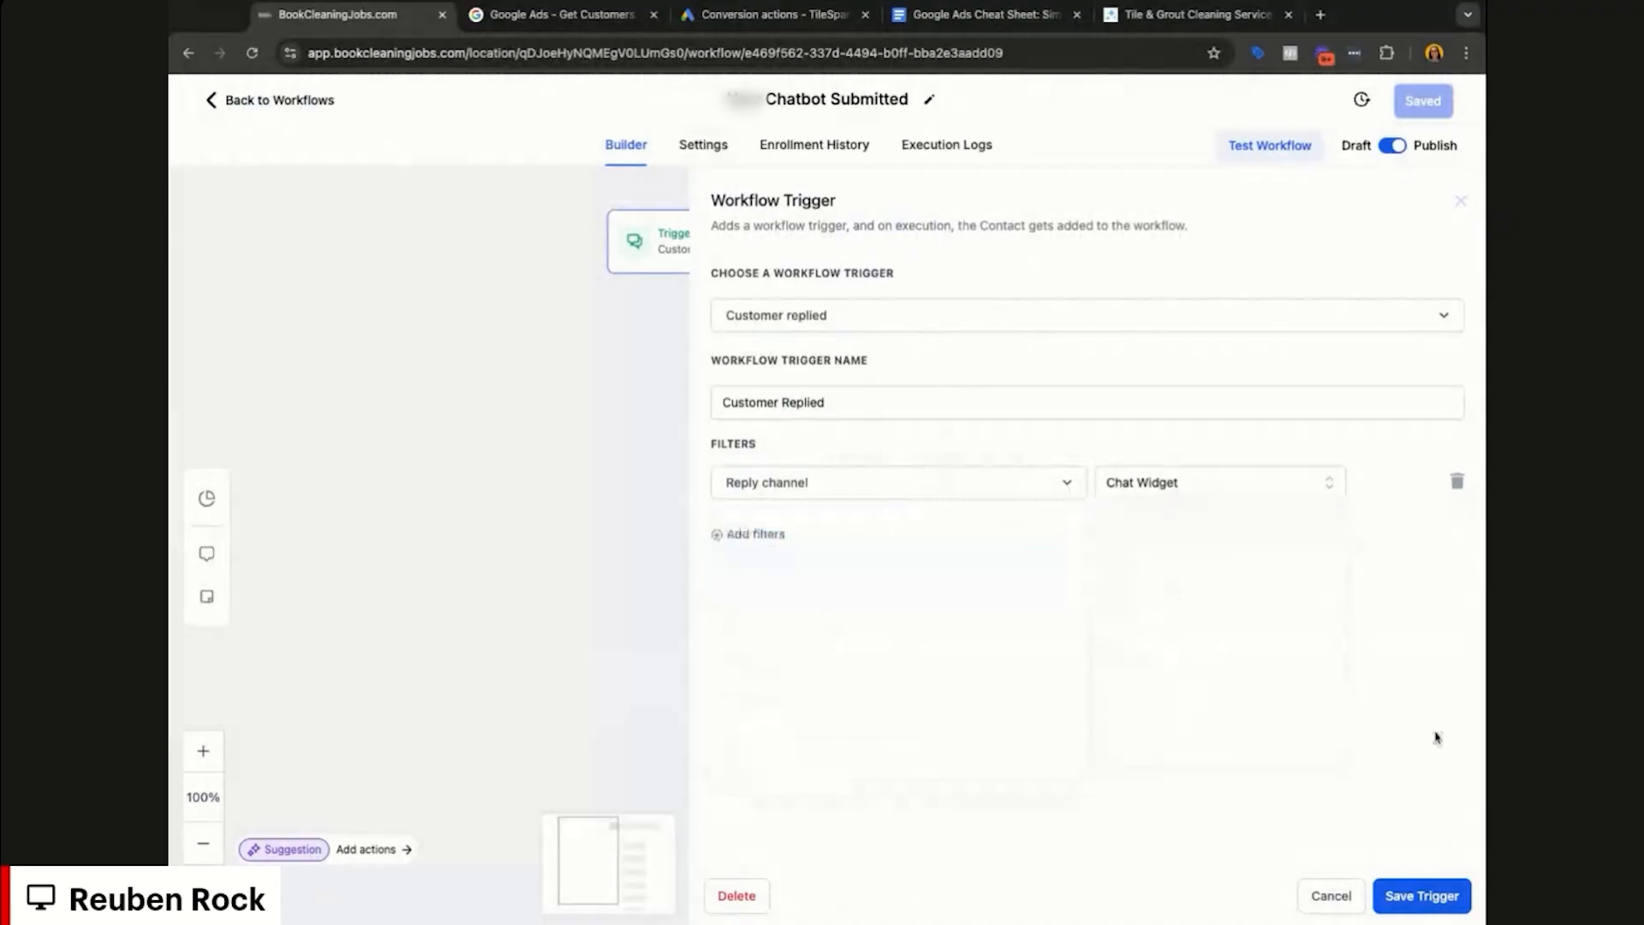
left_click(1331, 895)
left_click(805, 418)
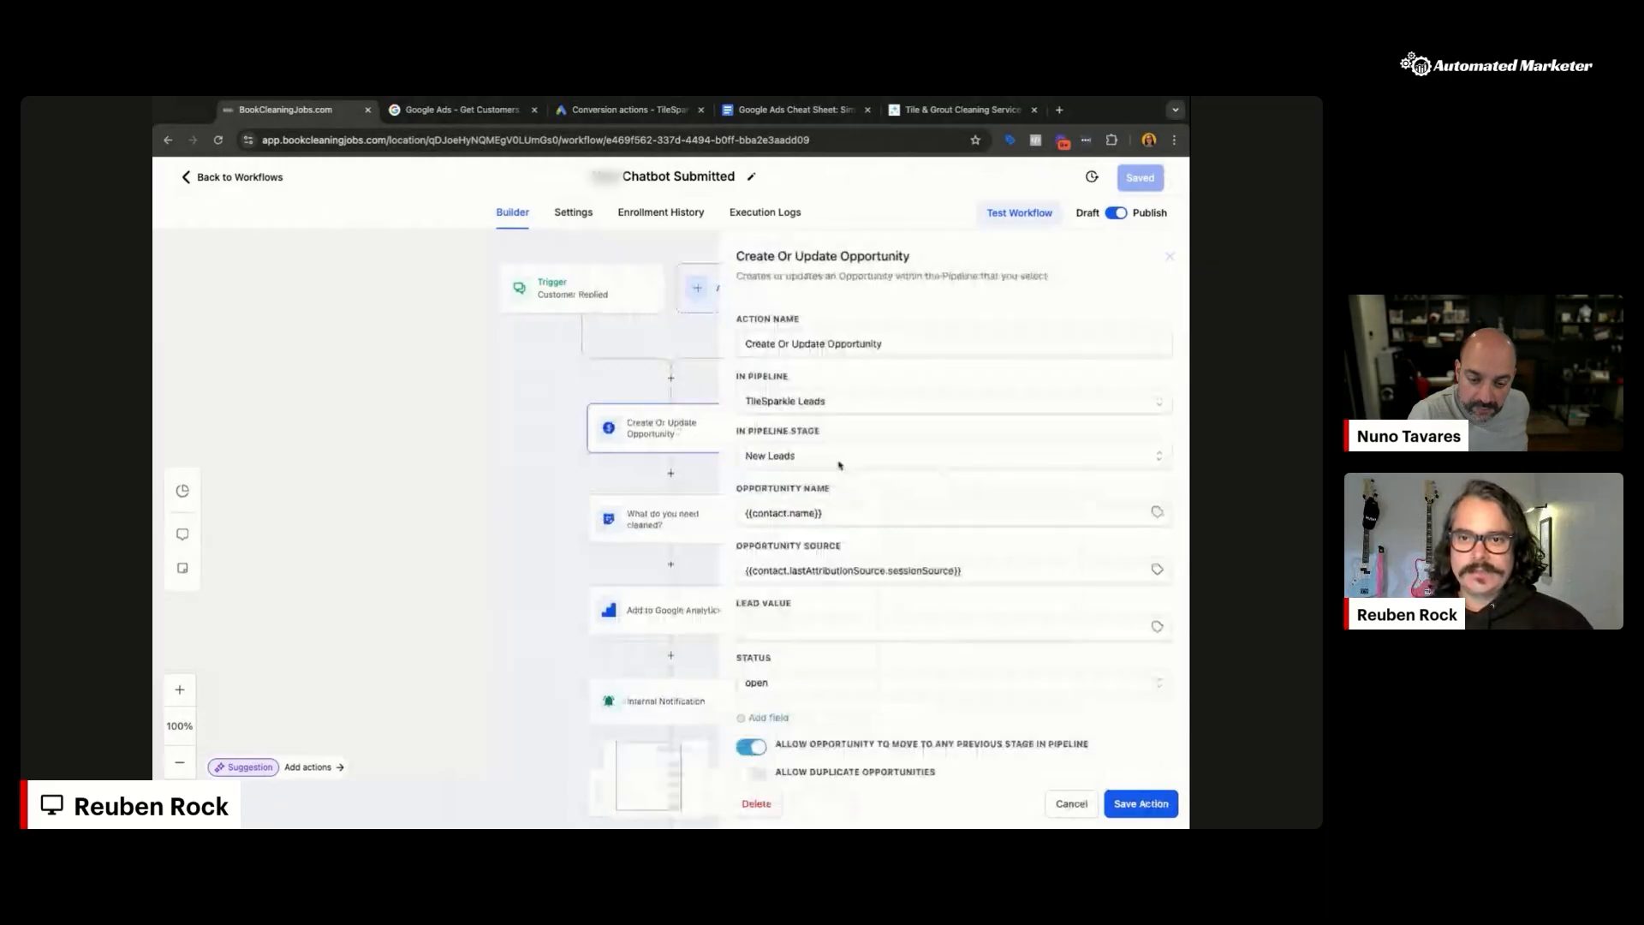
Step: Add an Add To Google AdWords step firing Chat Lead (BCJ) after Add to Google Analytics, save, and return to the list
scroll(838, 467, "down", 1)
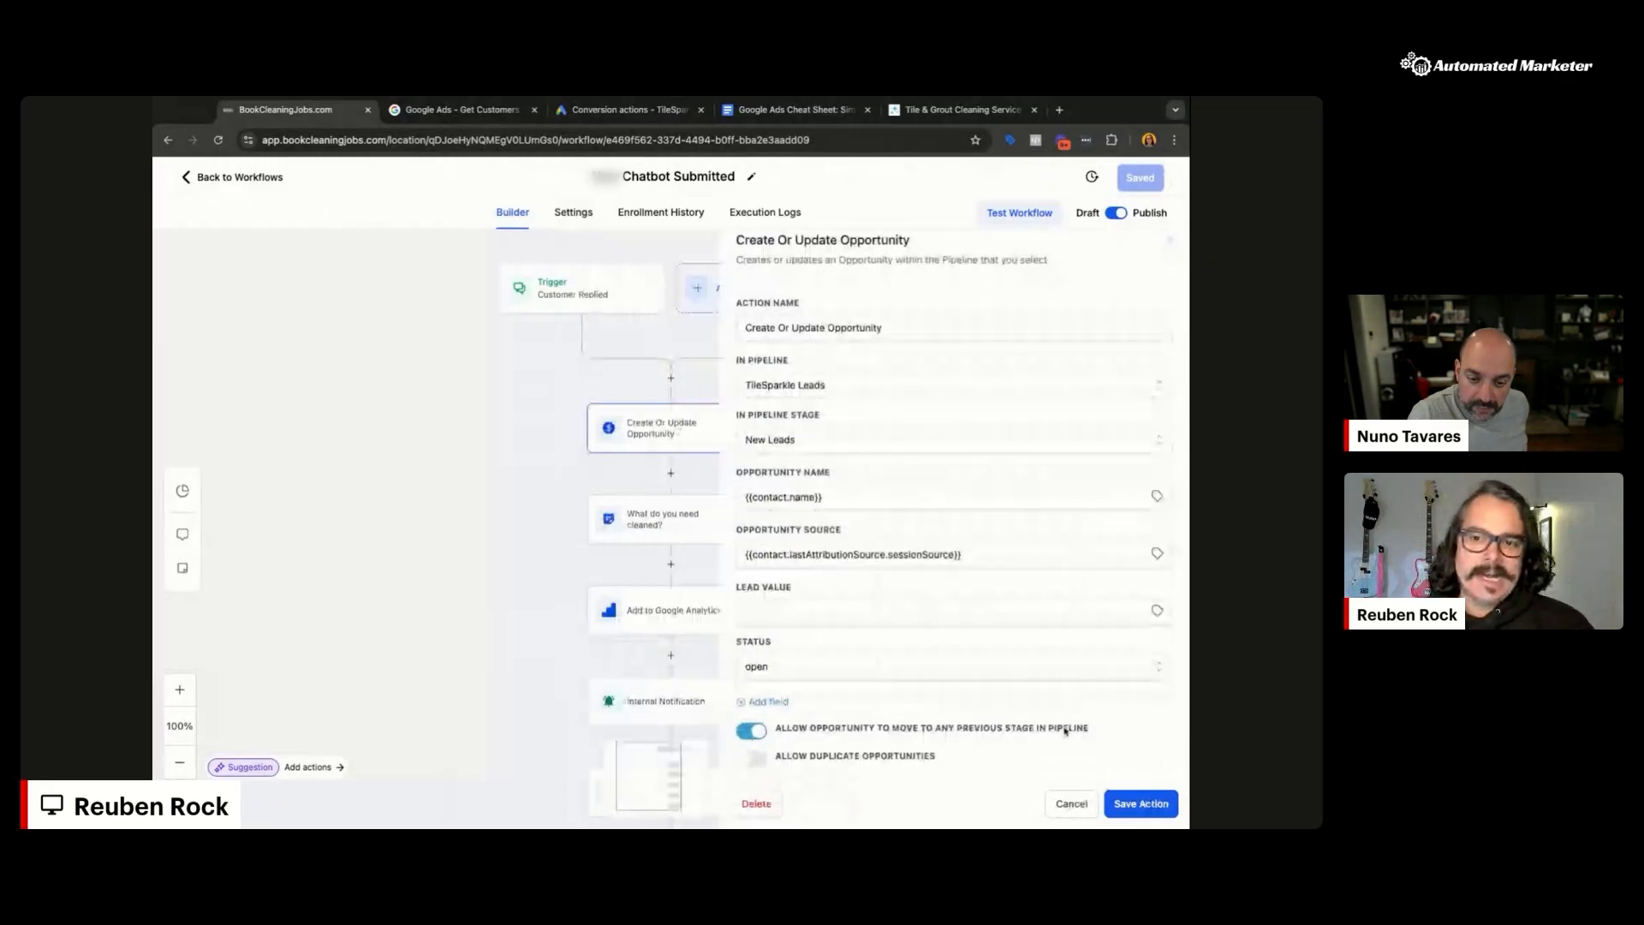
left_click(1063, 805)
scroll(668, 517, "down", 2)
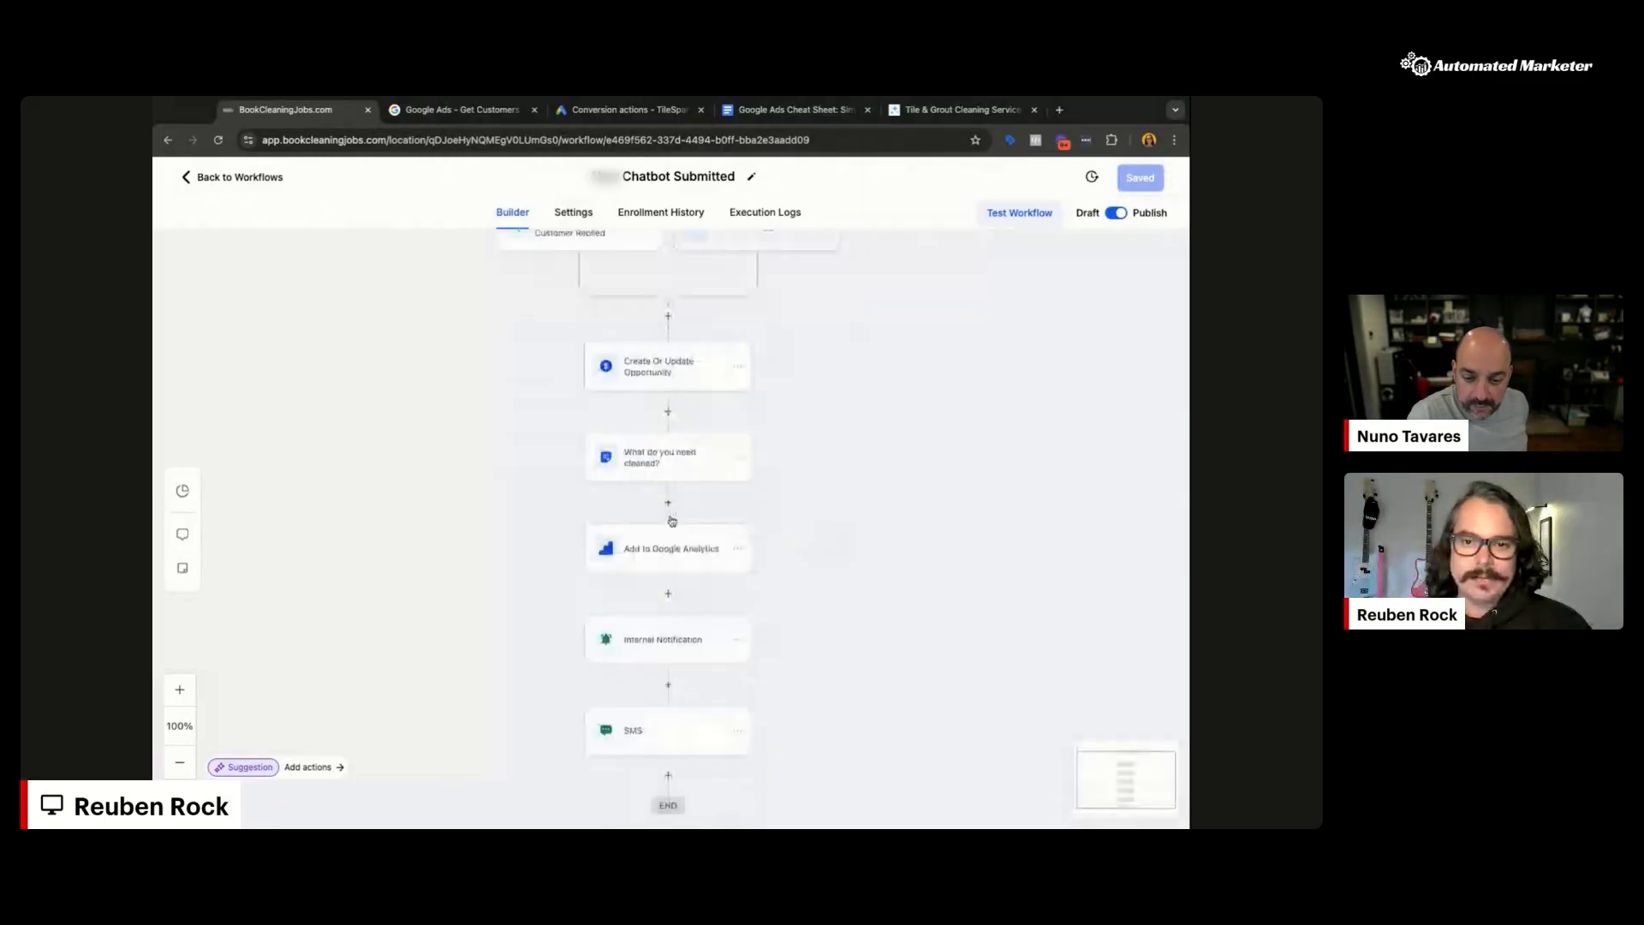
scroll(700, 515, "down", 1)
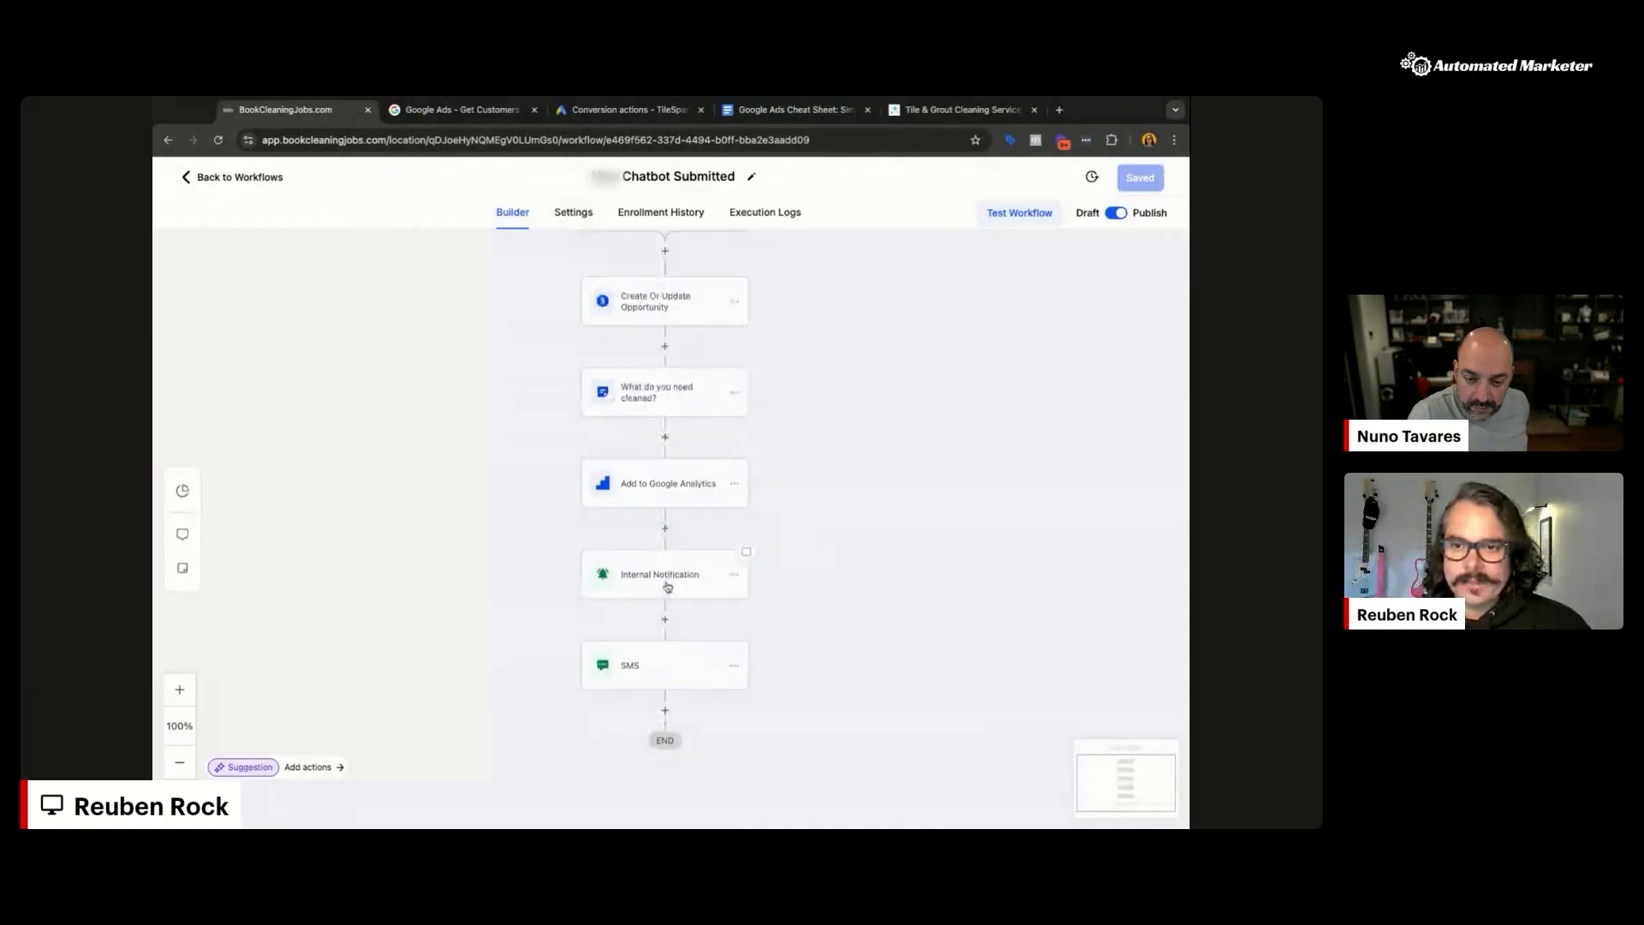
left_click(664, 529)
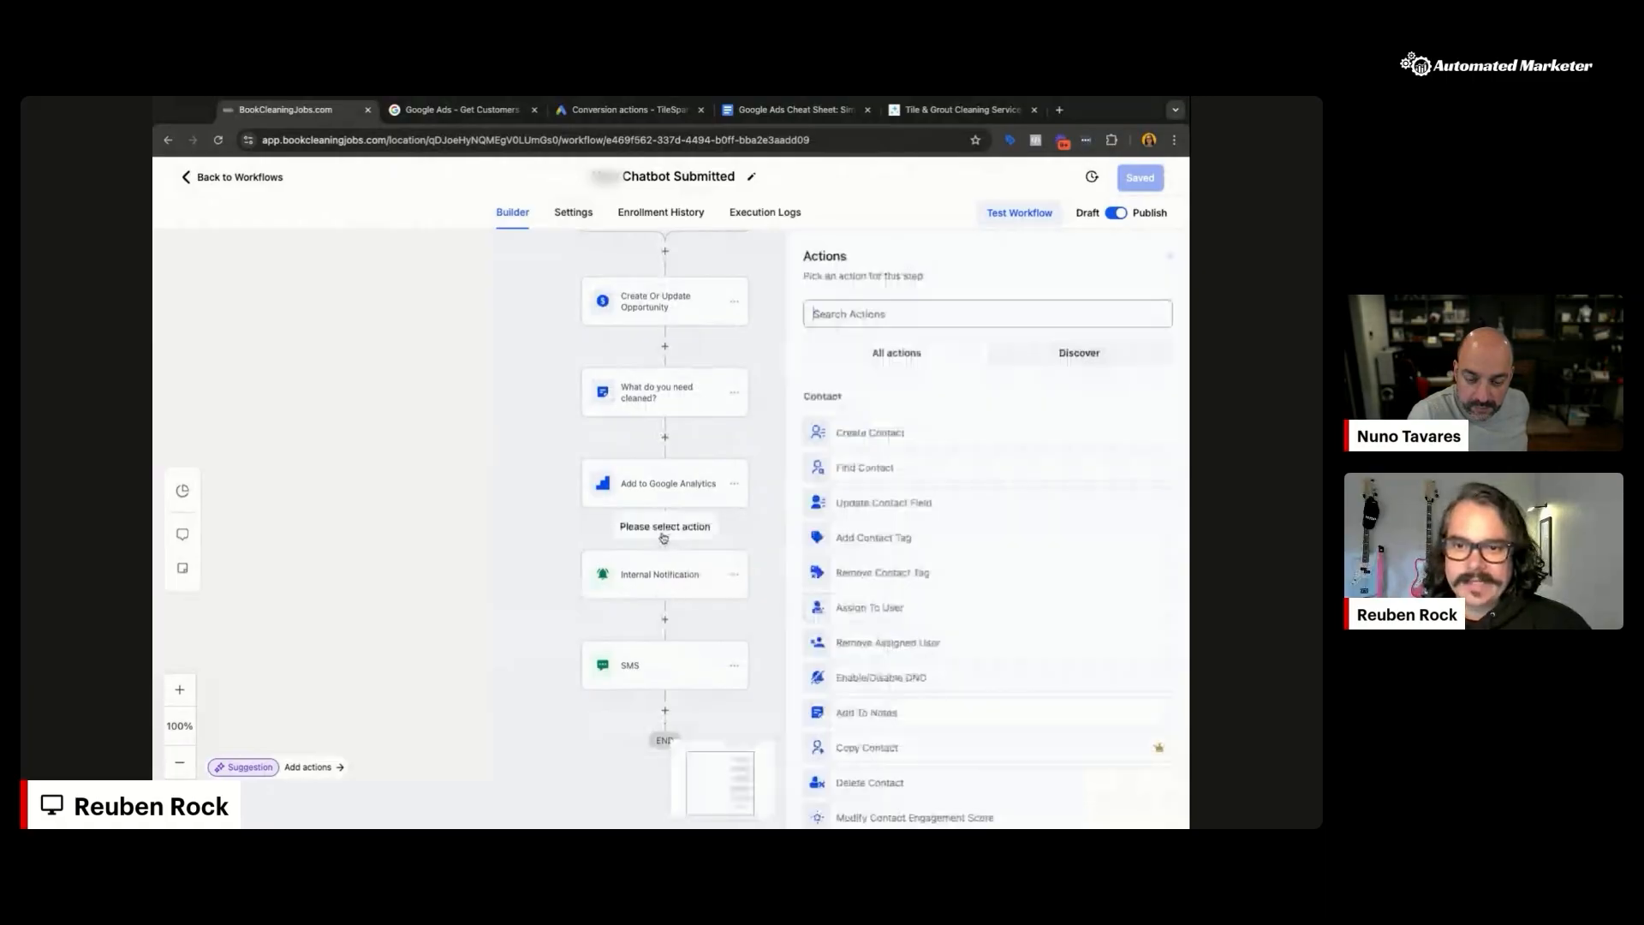
type("adw")
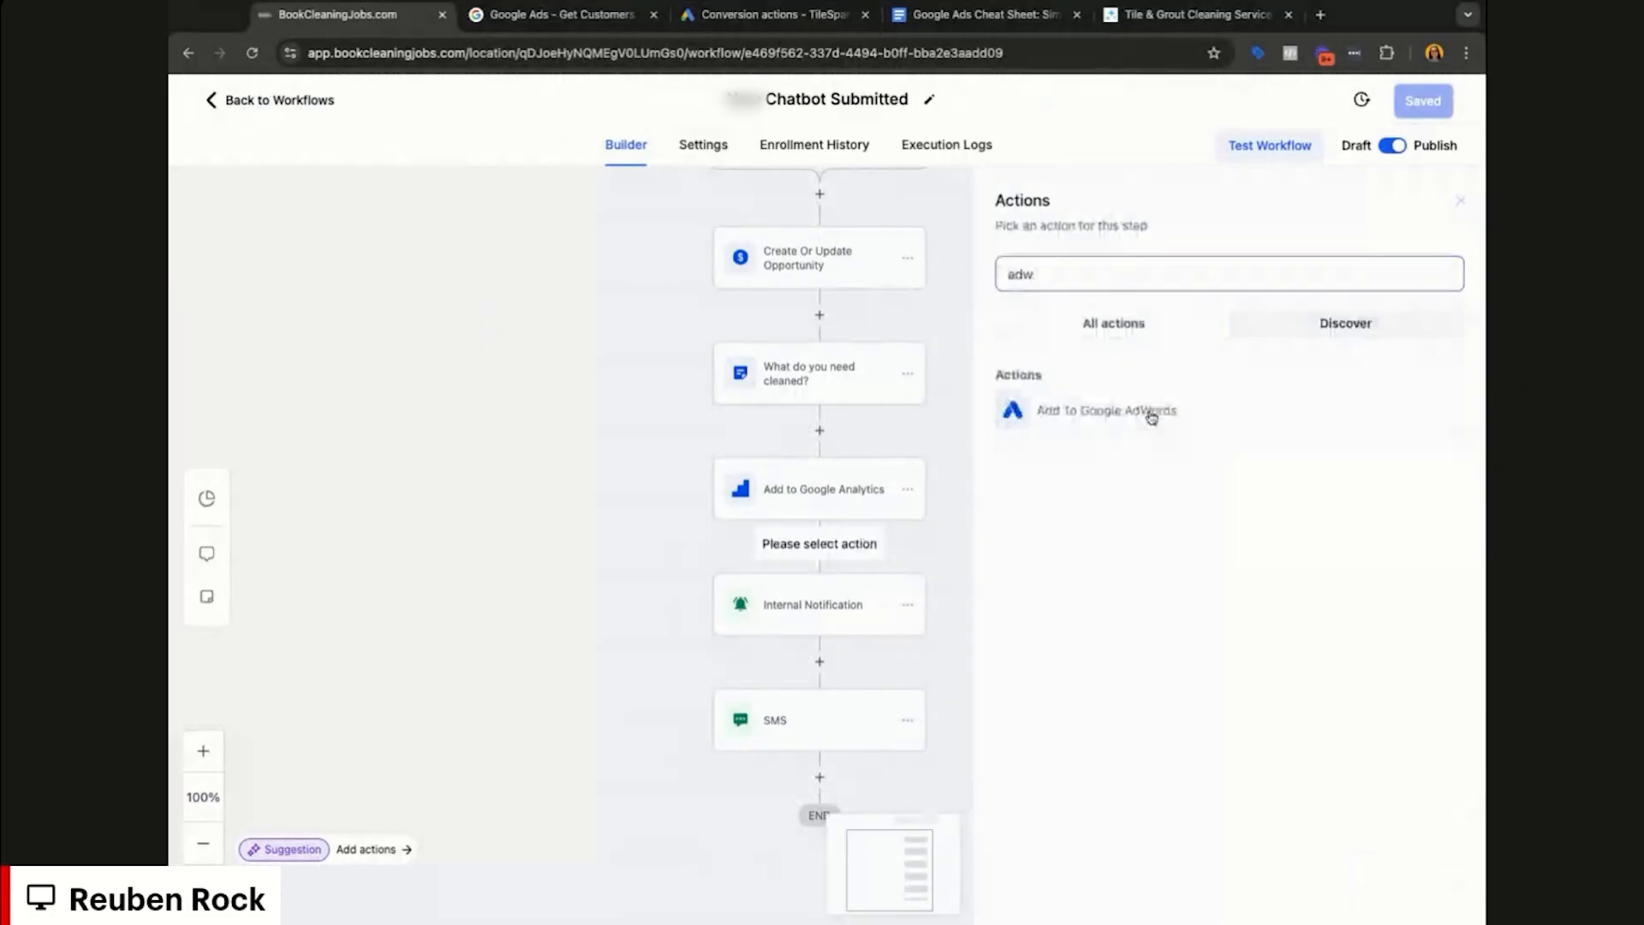
left_click(1150, 413)
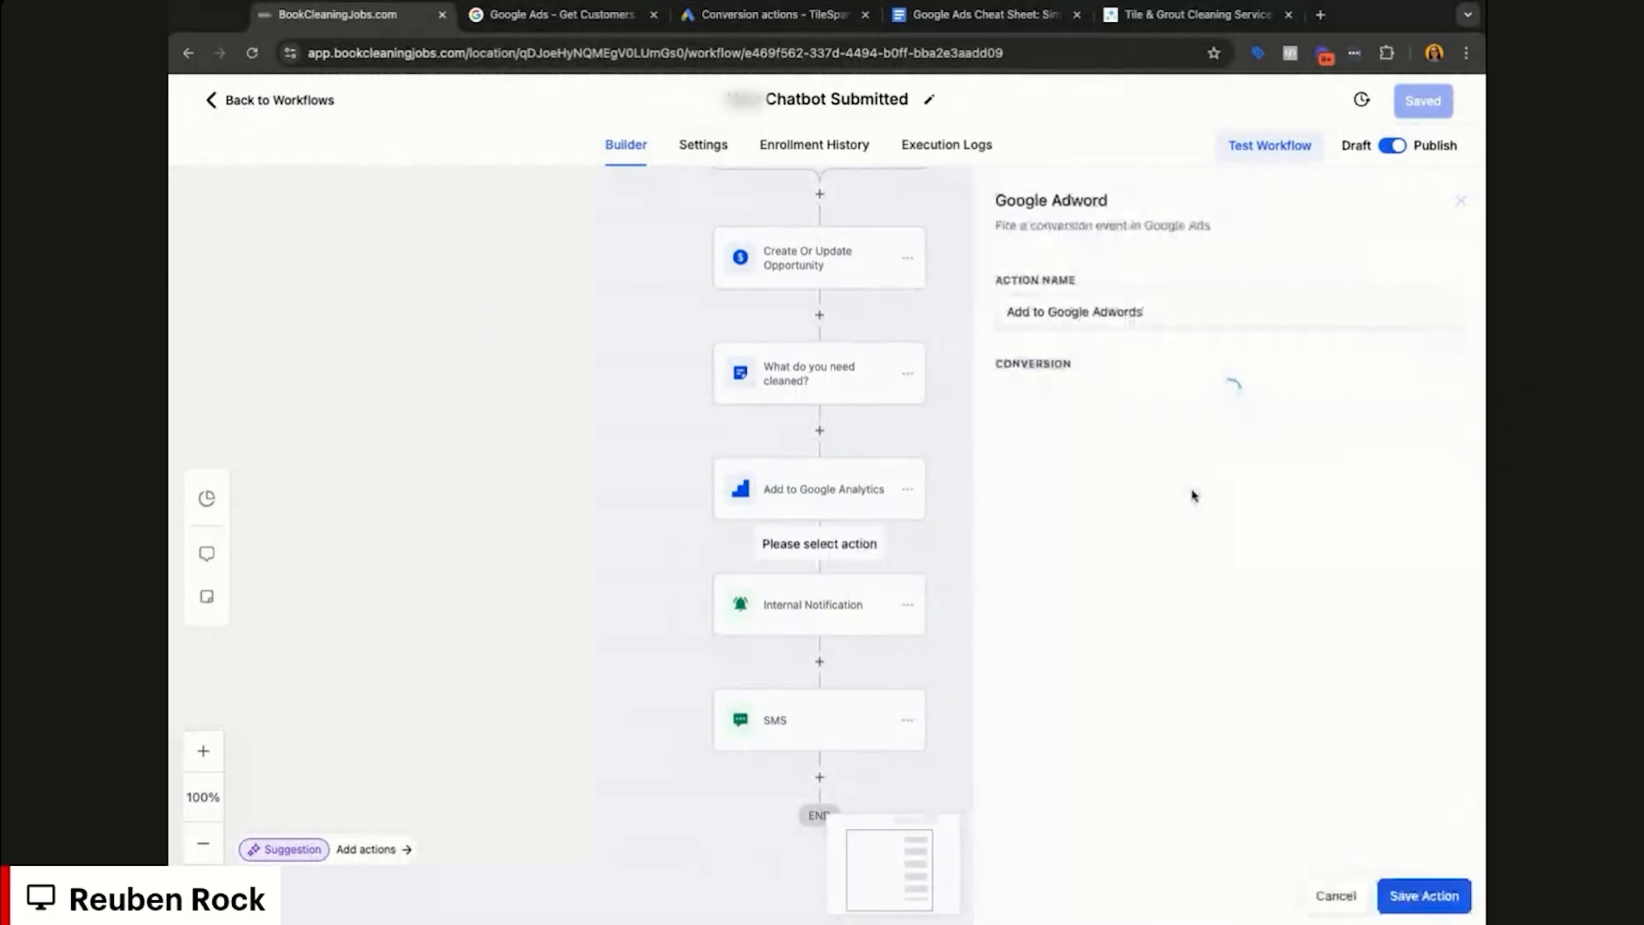
left_click(1312, 410)
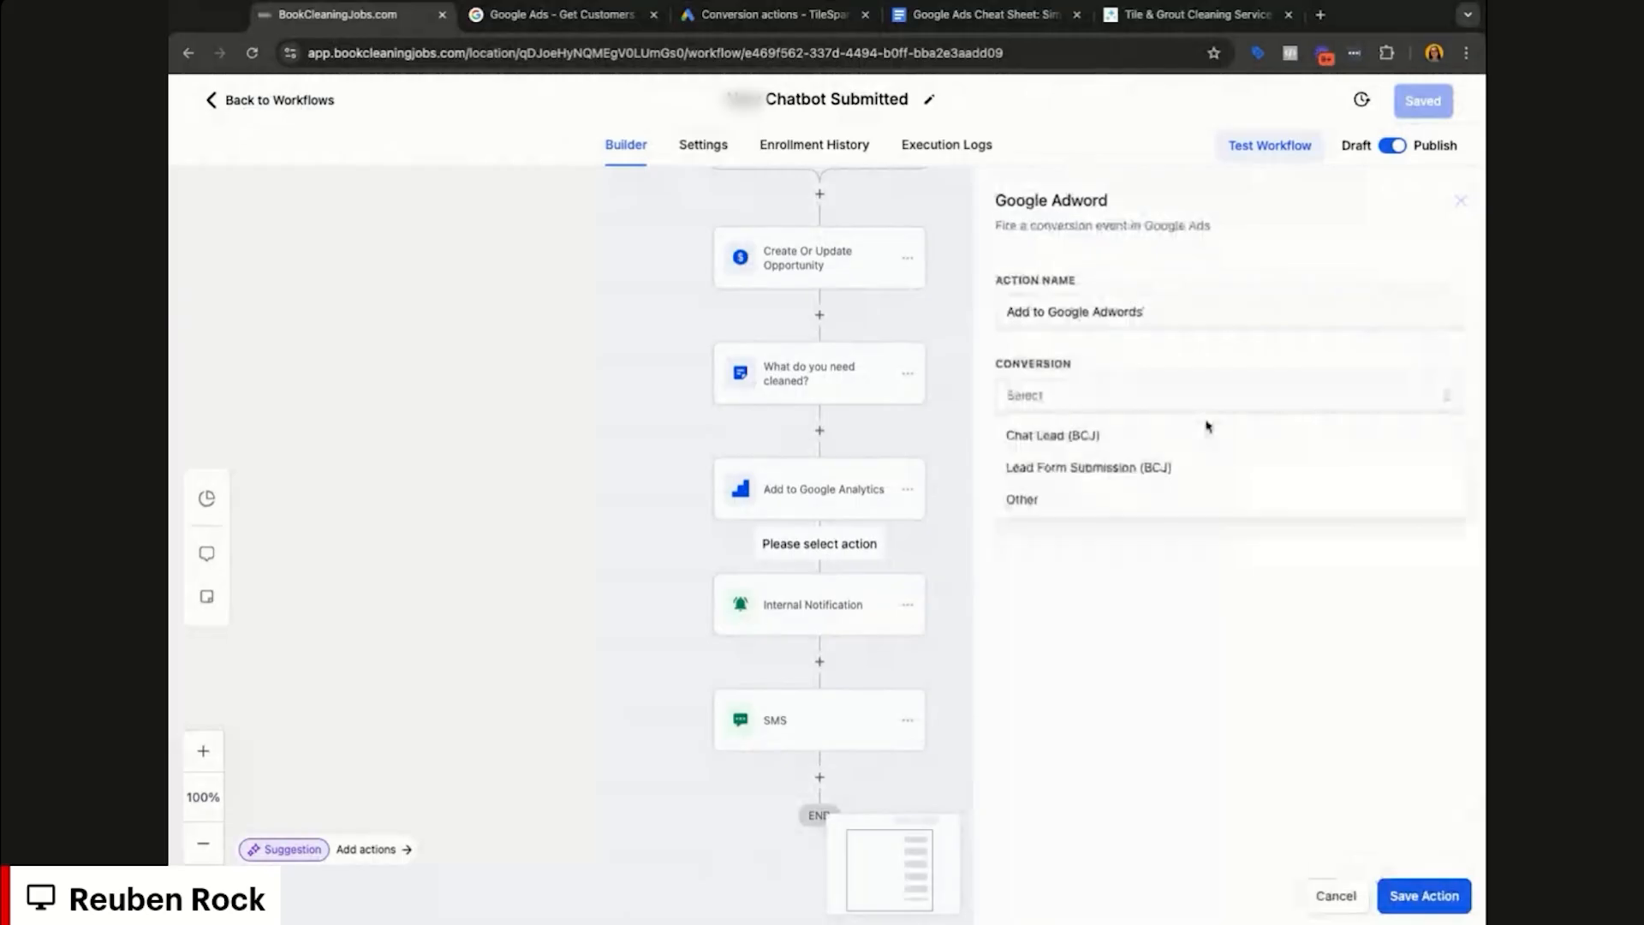
left_click(1092, 446)
left_click(1420, 896)
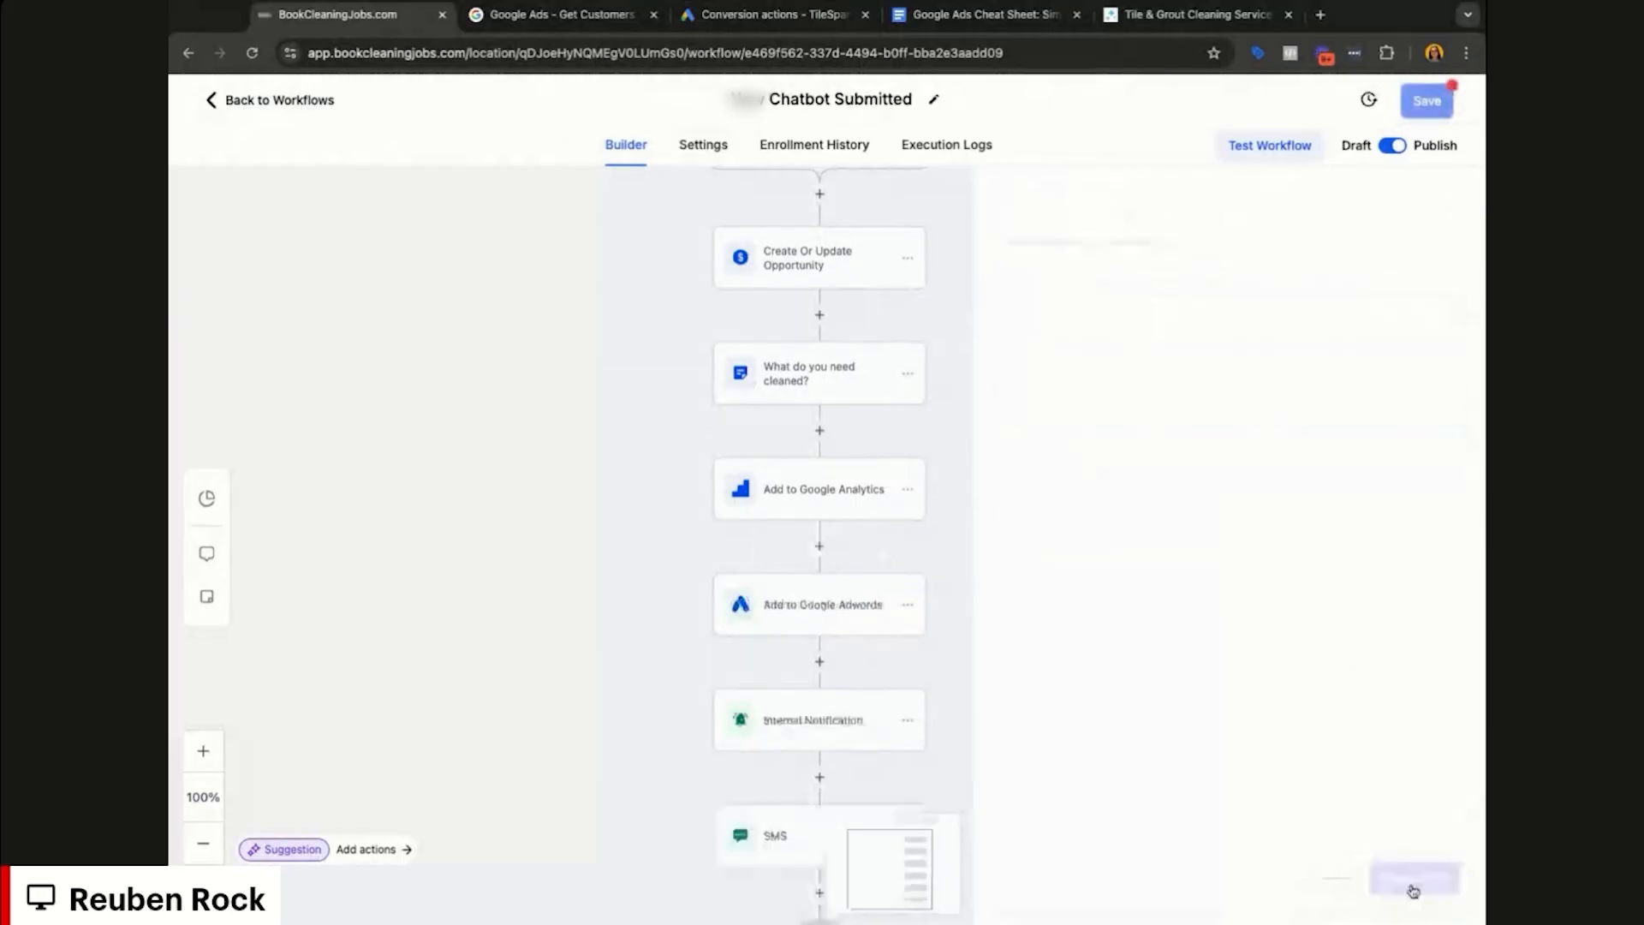
left_click(1437, 108)
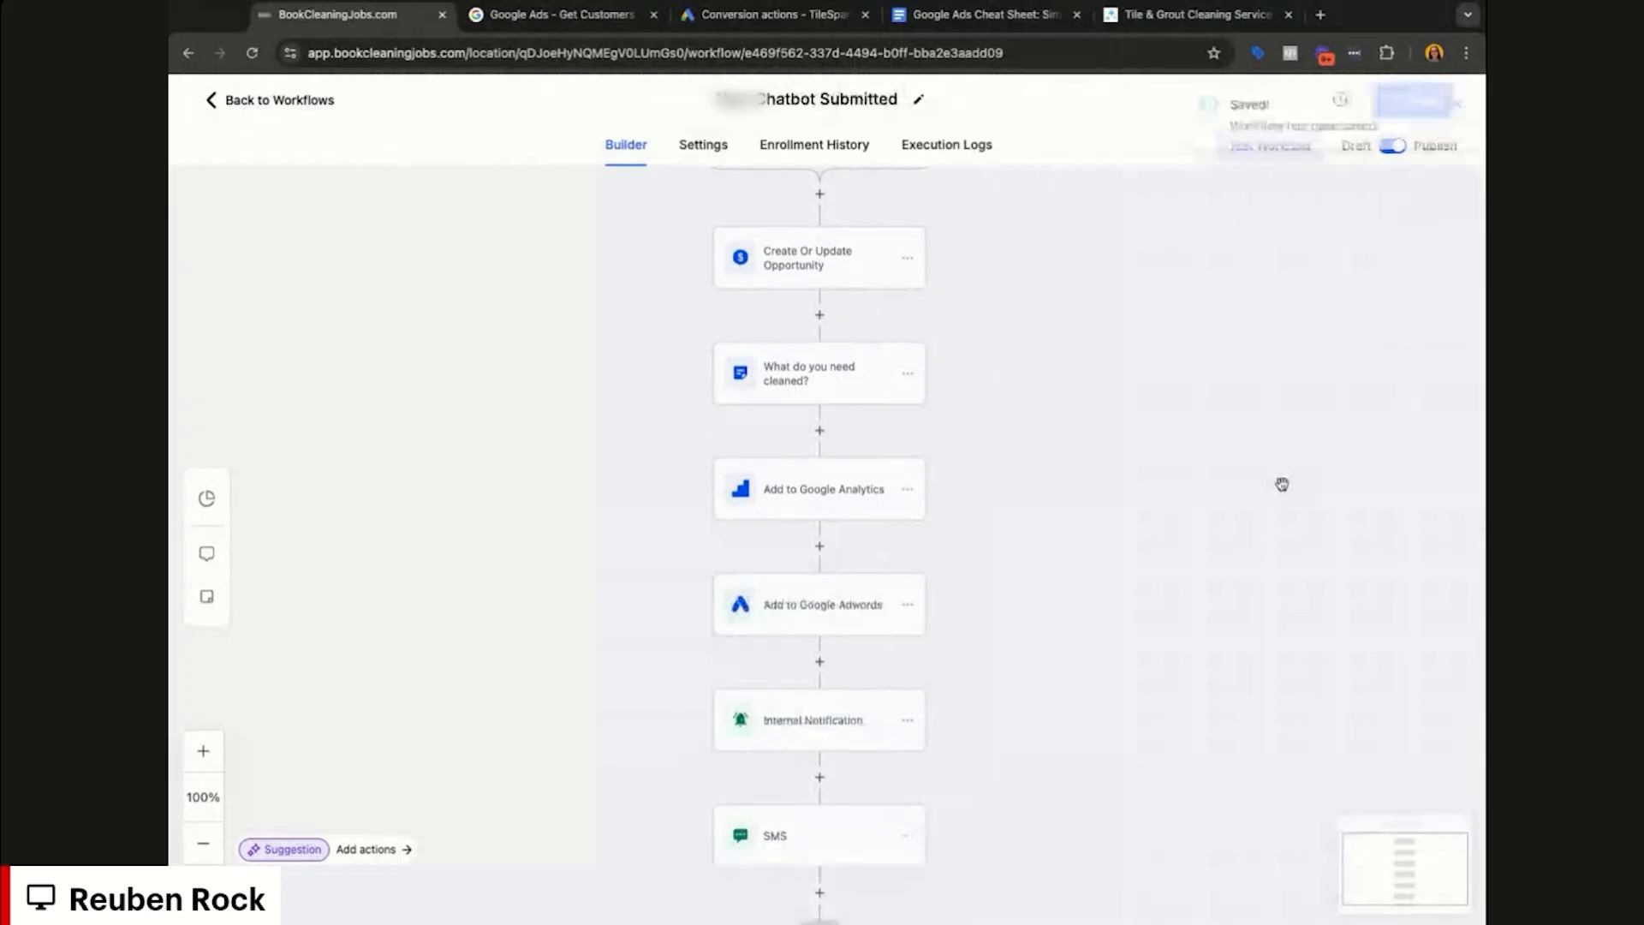
left_click(249, 104)
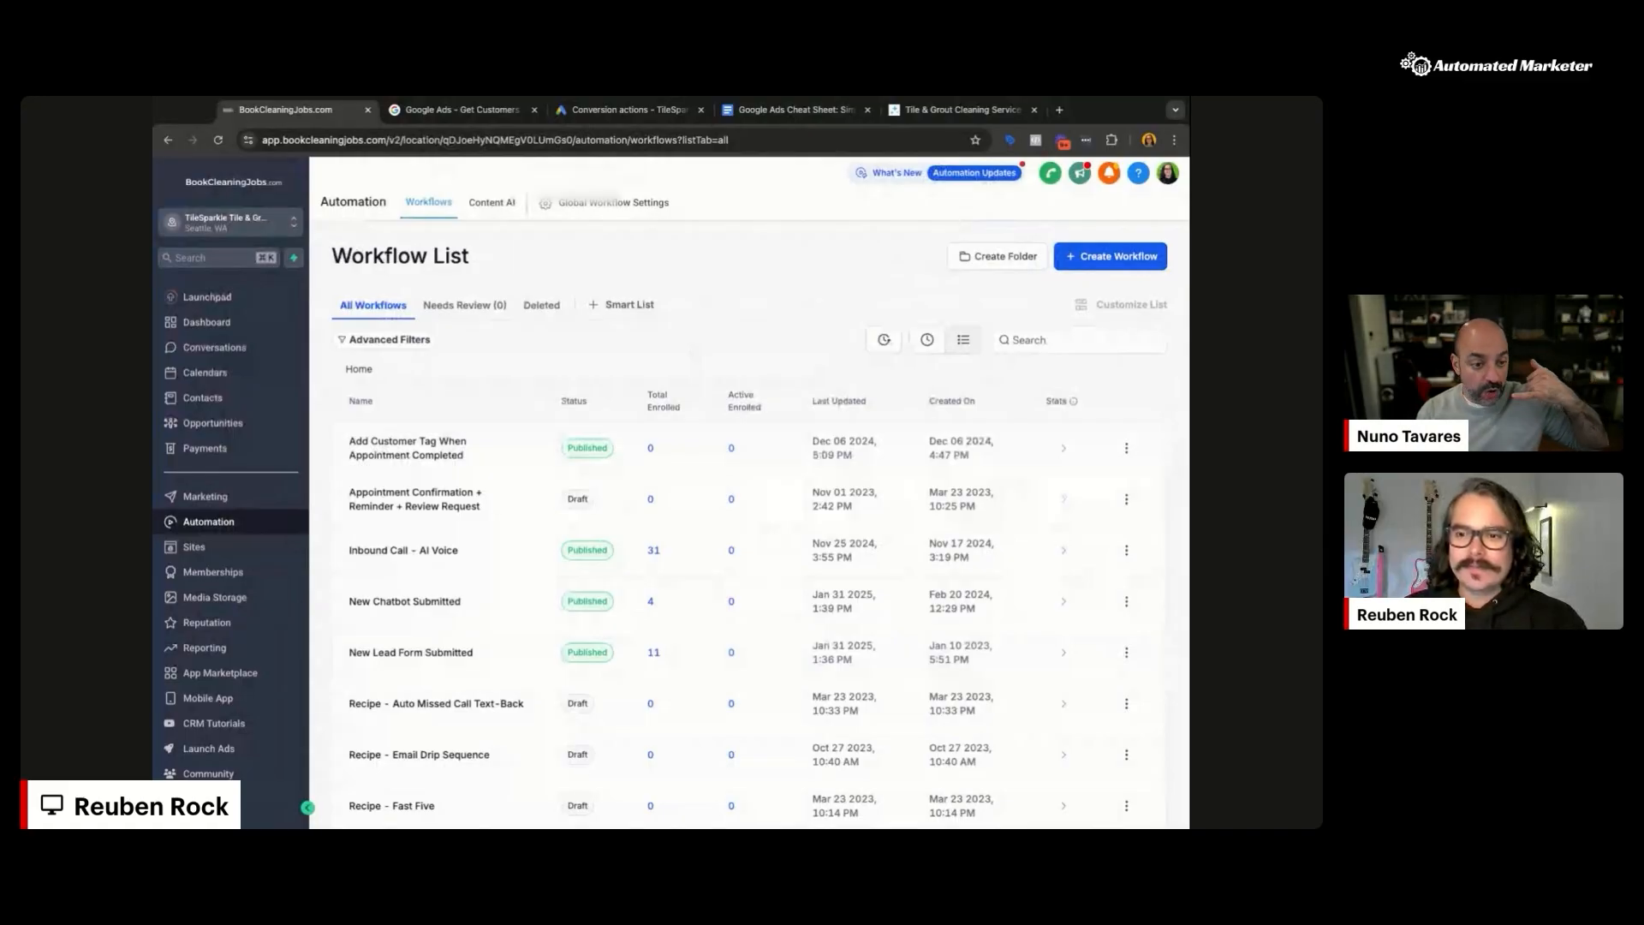
Step: List the Tile & Grout Cleaning ad group's ads, with TileSparkle pending review, then open a blank tab
left_click(625, 110)
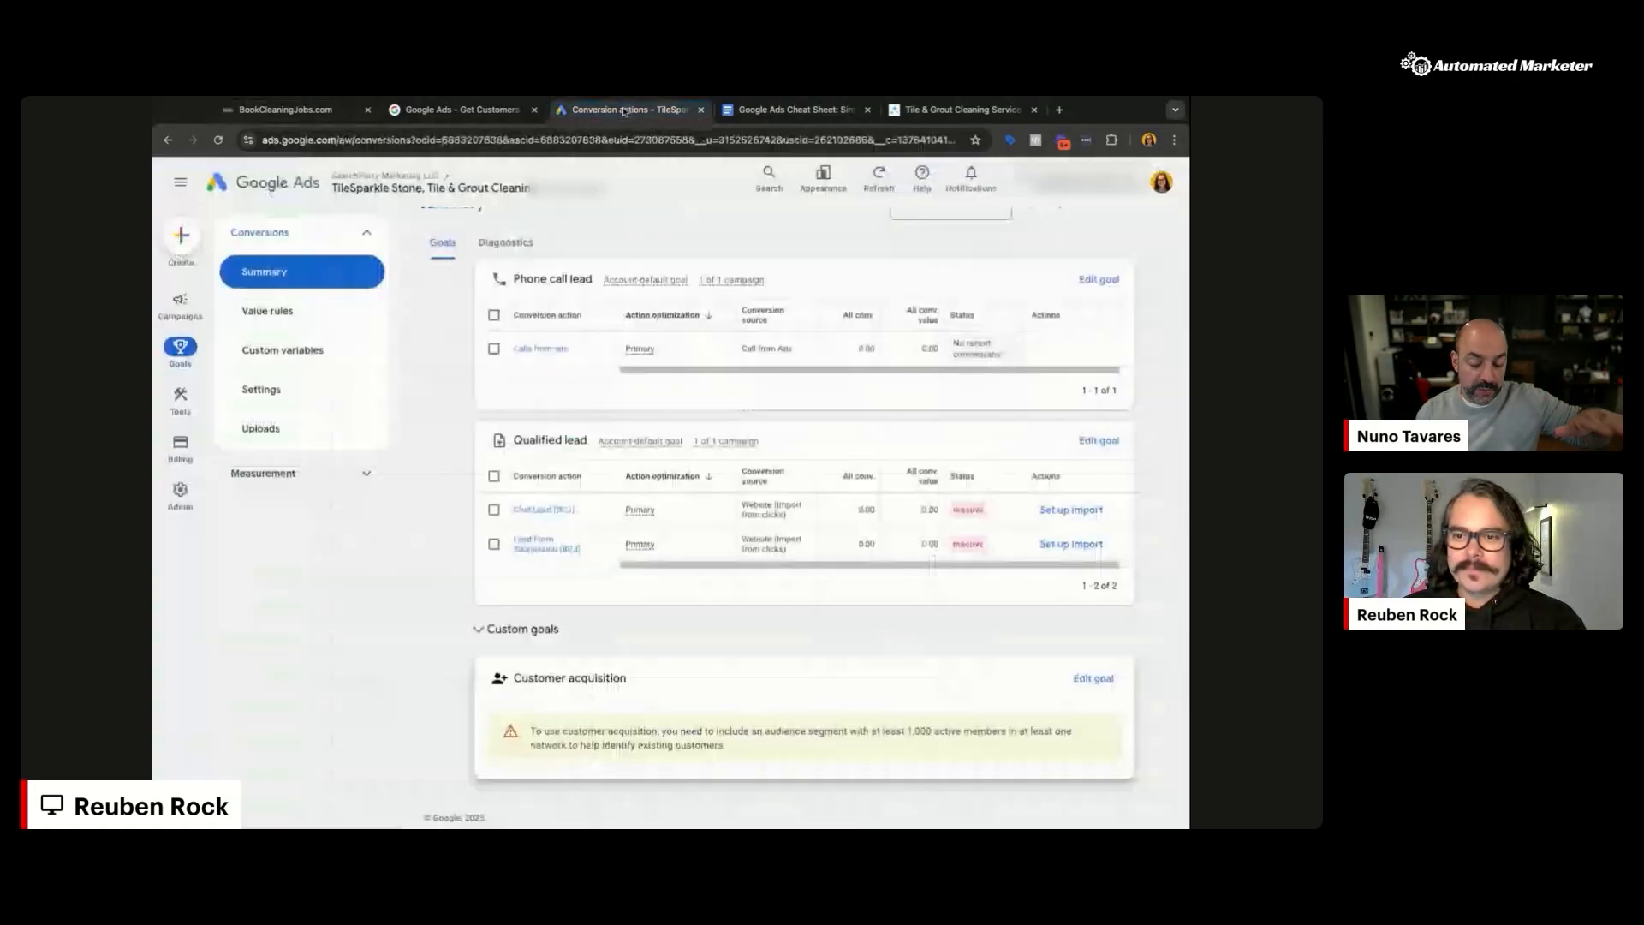
left_click(180, 304)
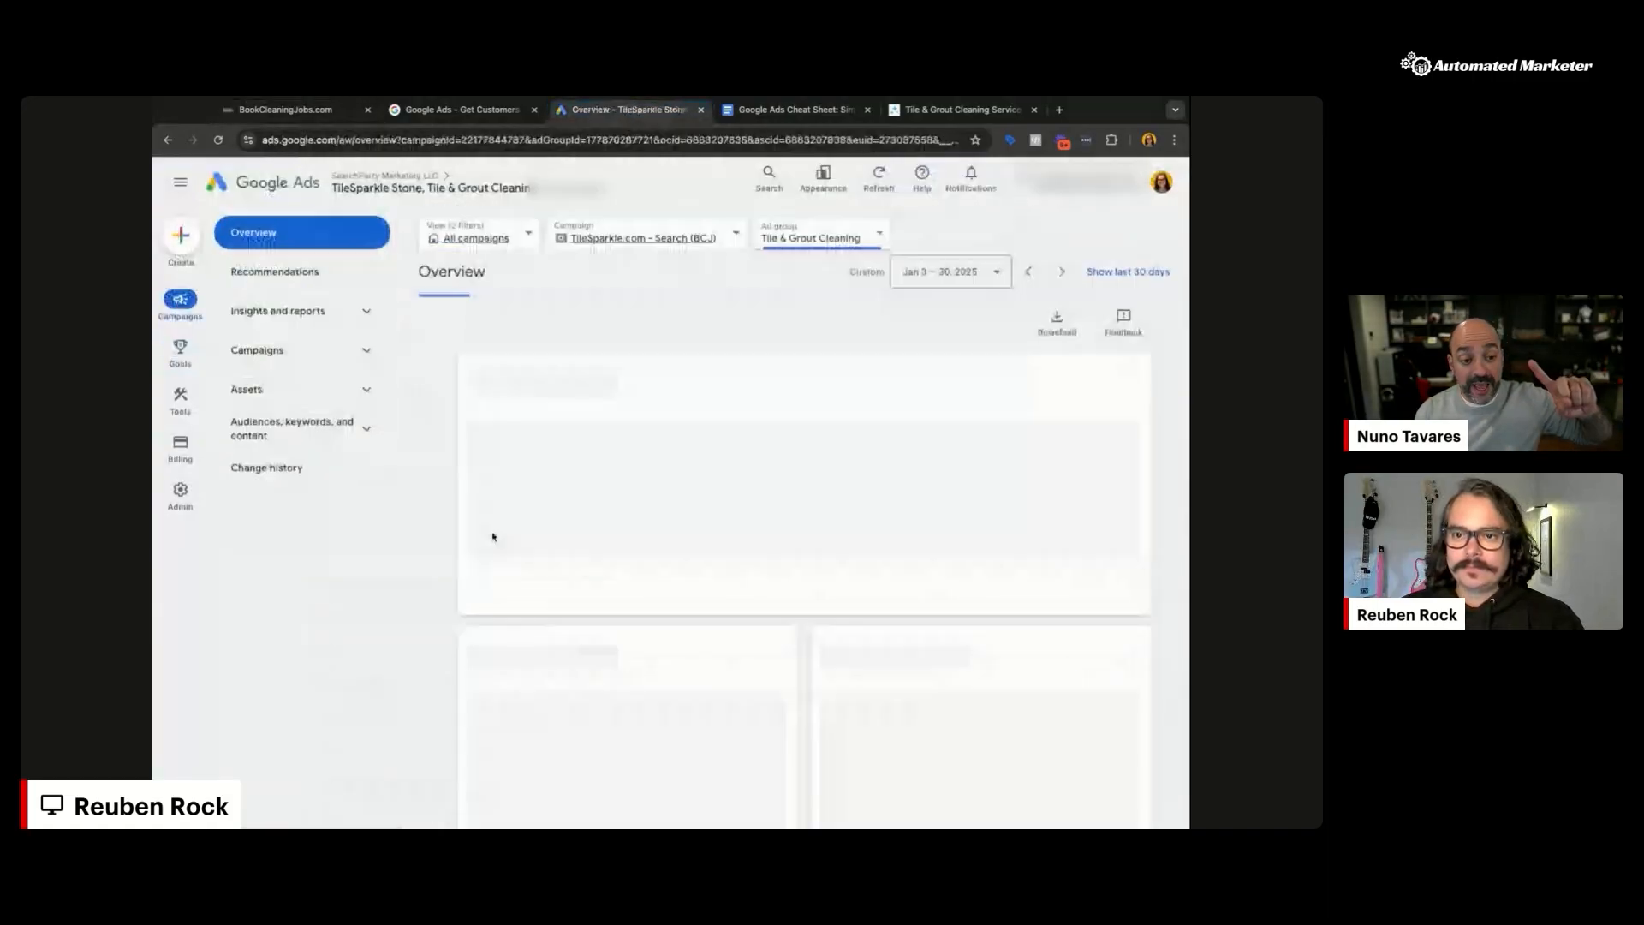
left_click(313, 355)
left_click(328, 468)
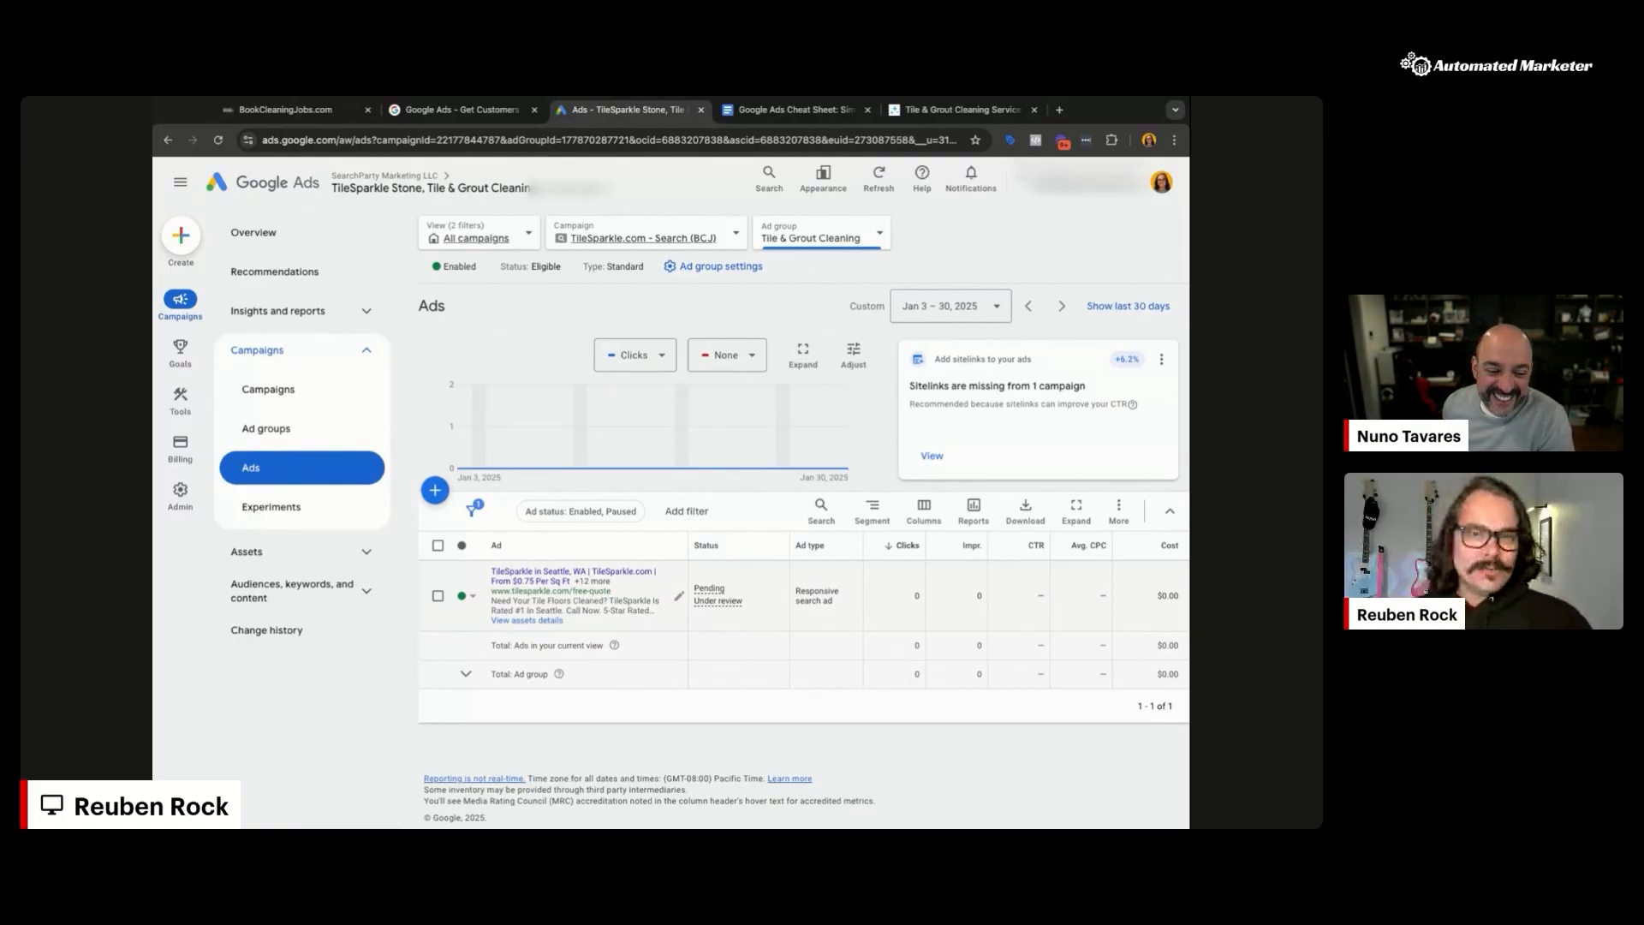
key("super+t")
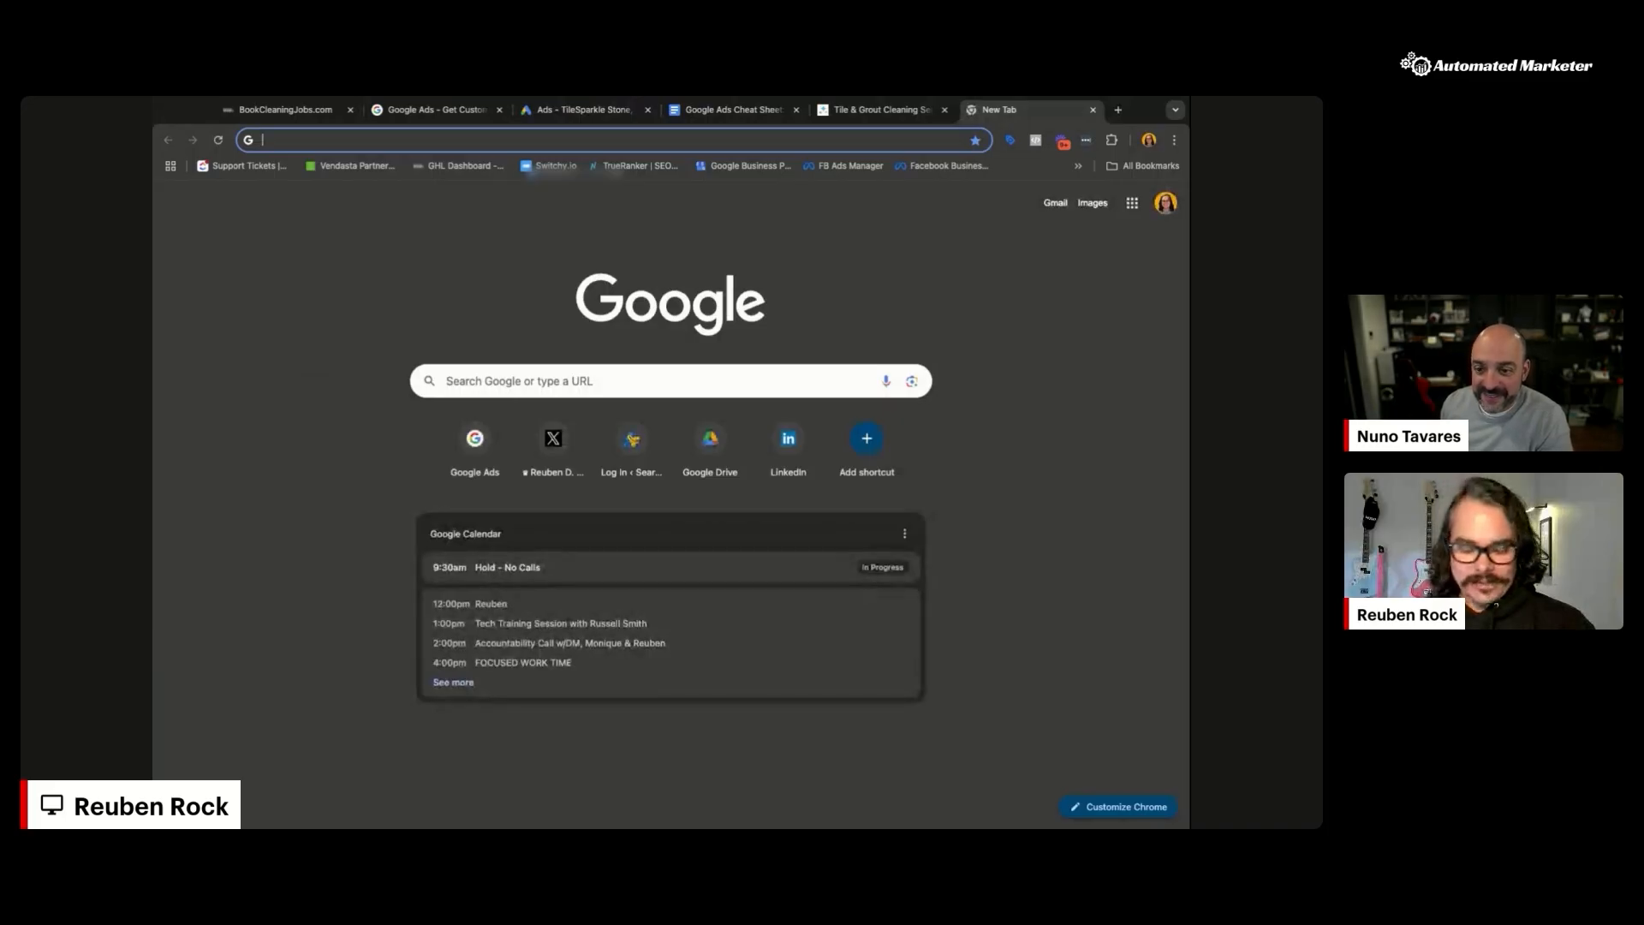
Step: Search Google for 'google ads reporting gohighlevel' and open HighLevel's Google Ad Reporting article
type("google")
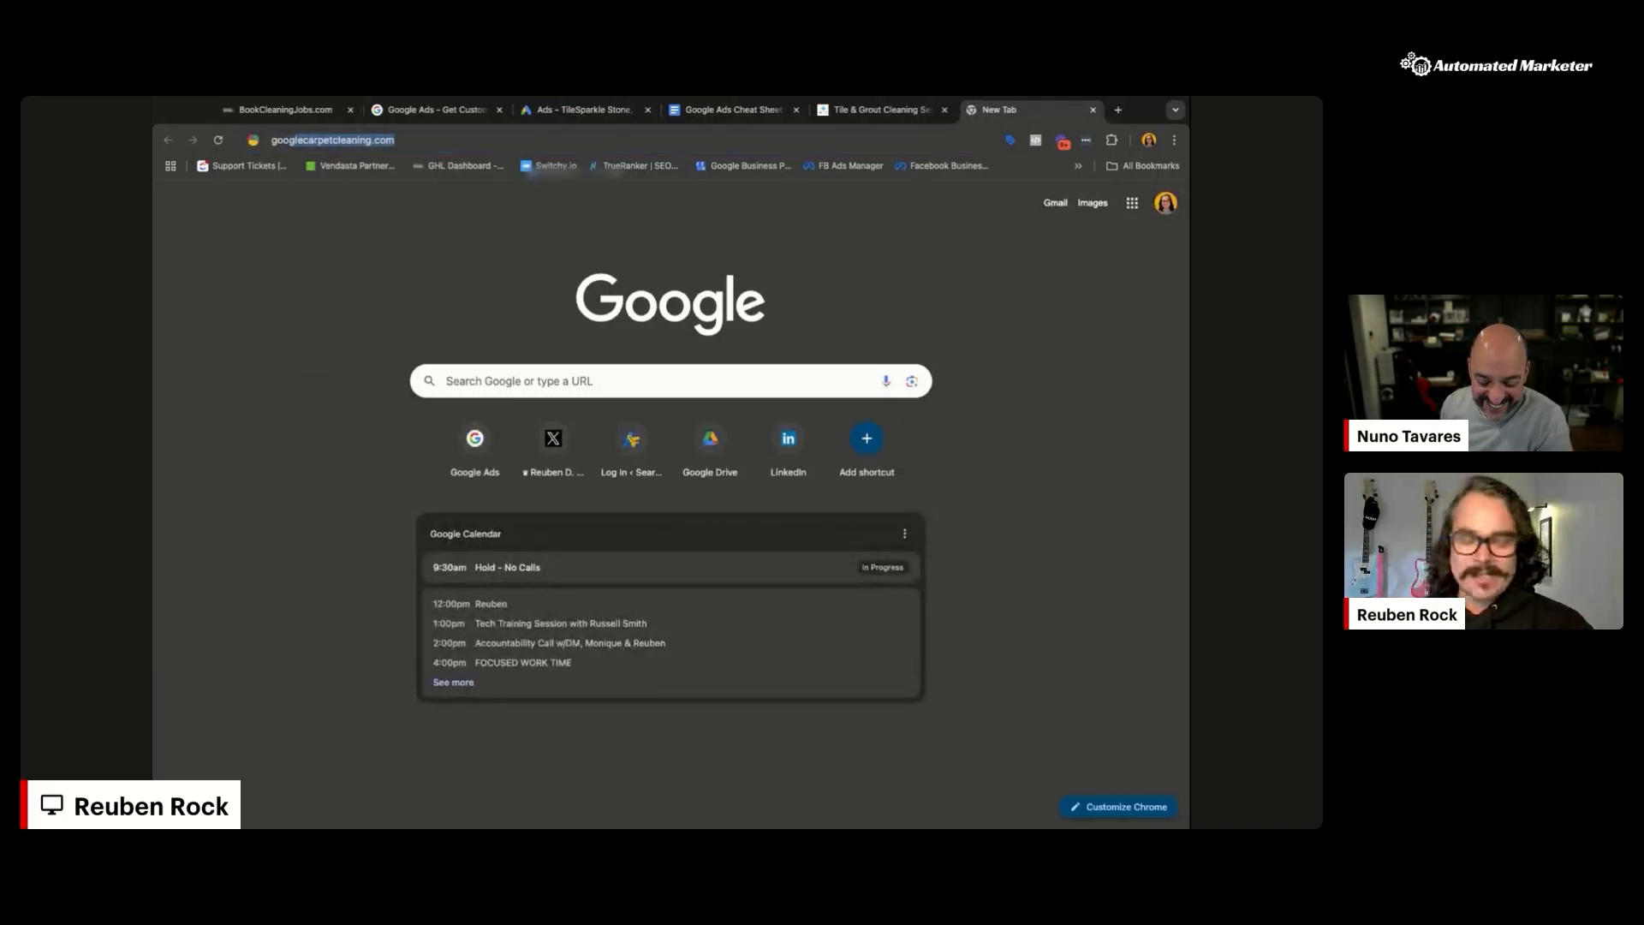
type(" ads ")
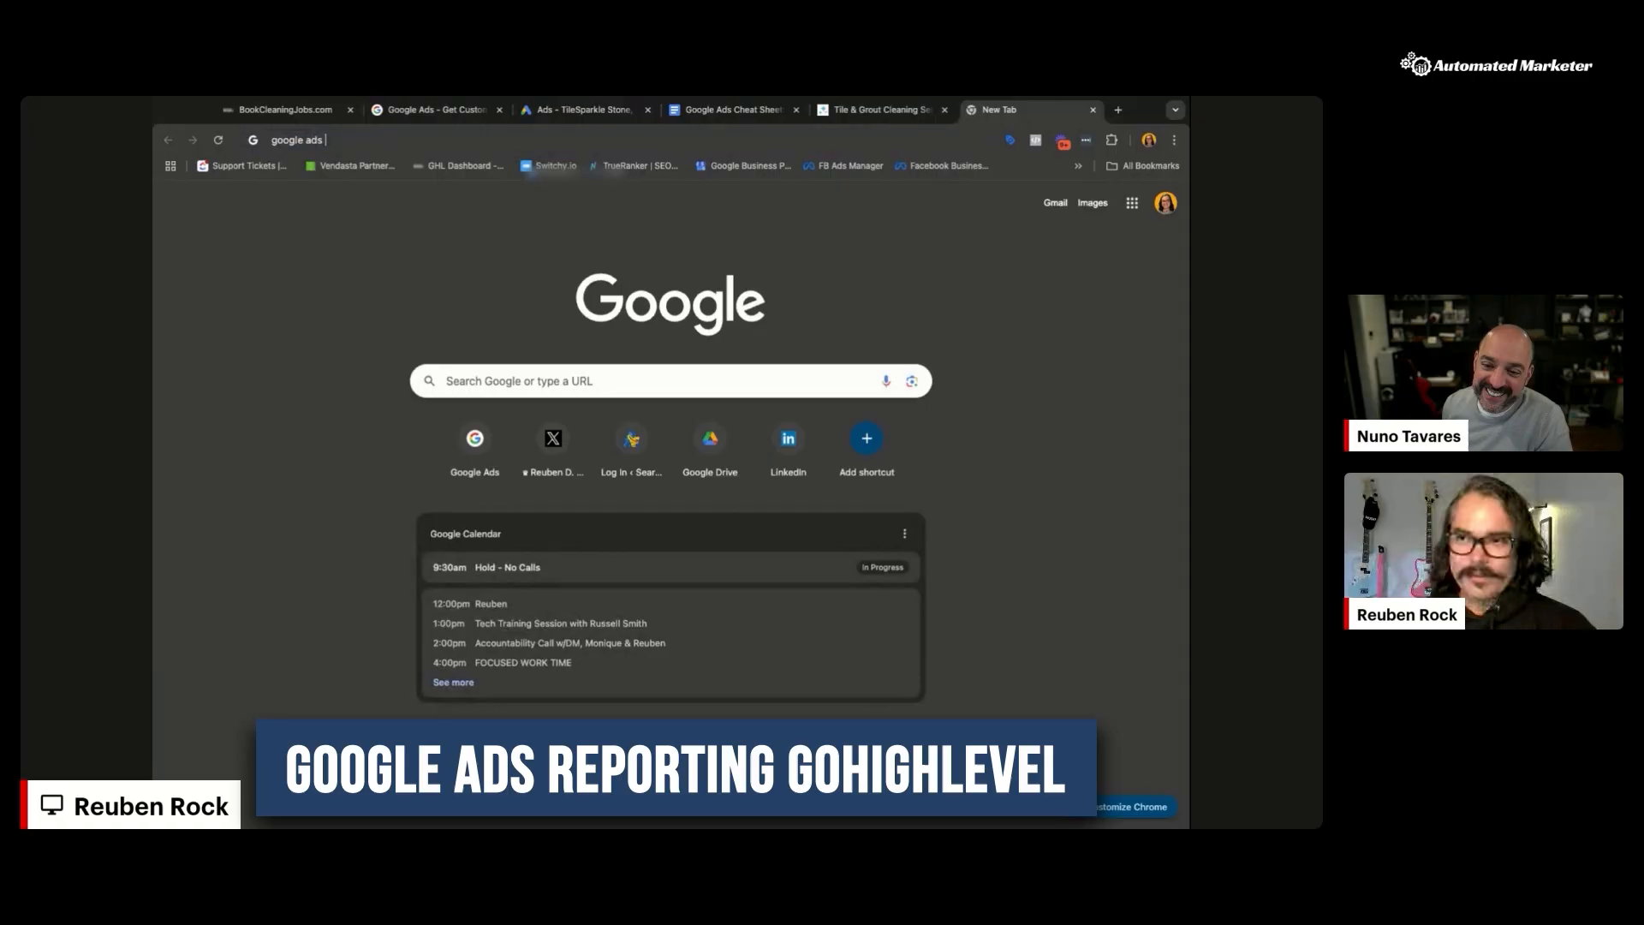
type("reporting gohighlevel")
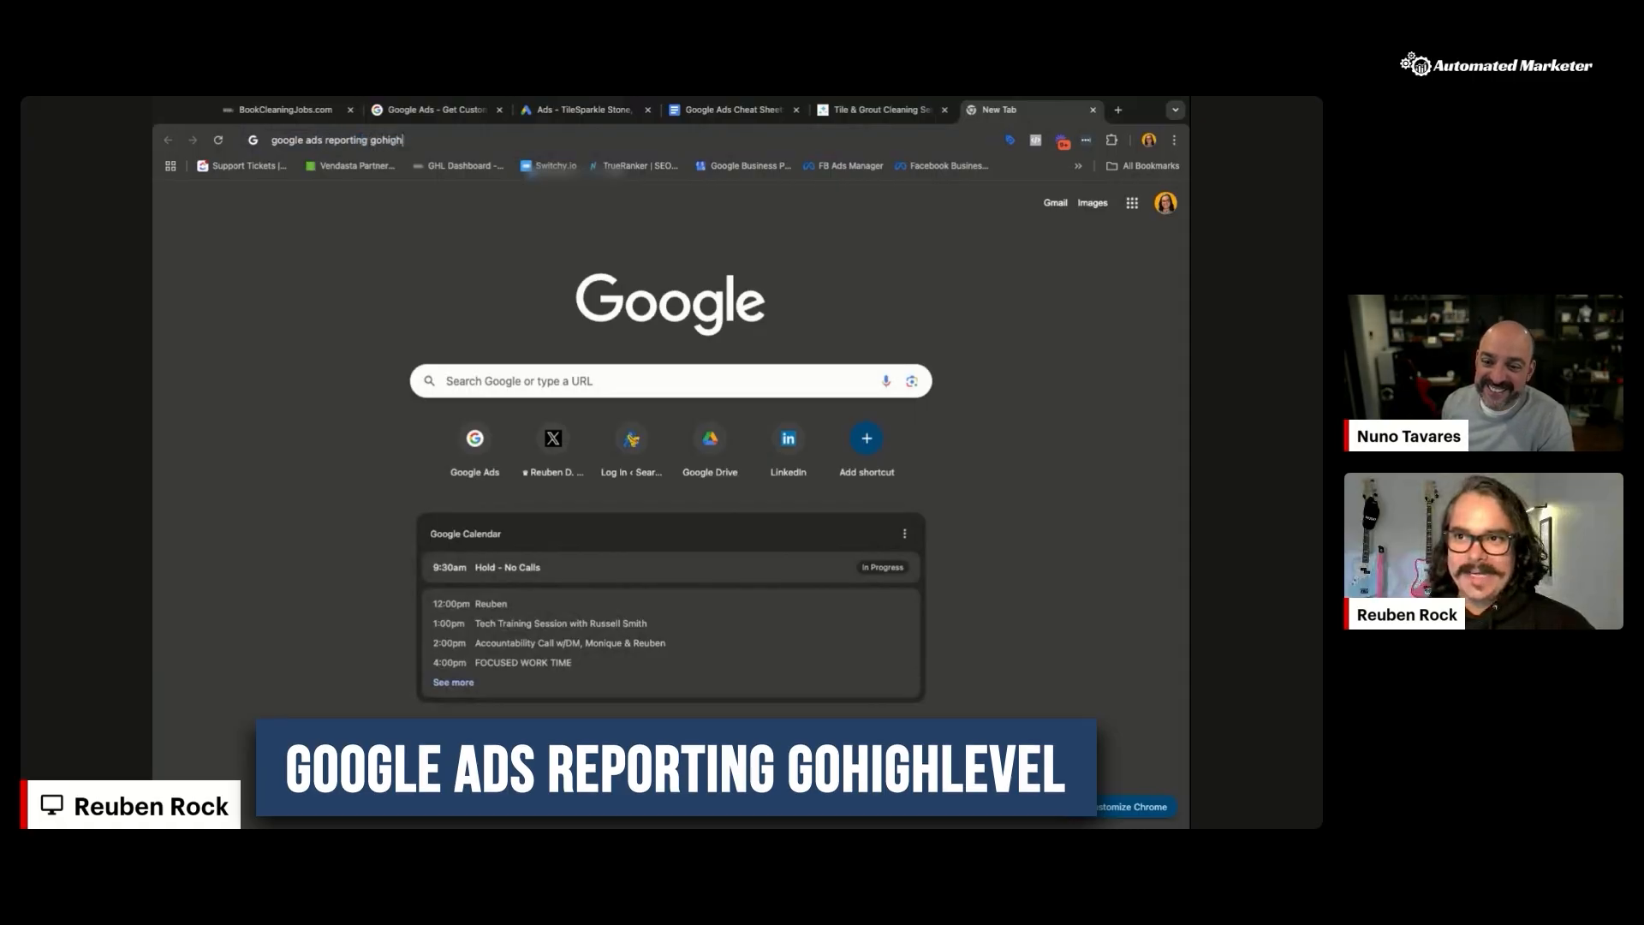
key("Return")
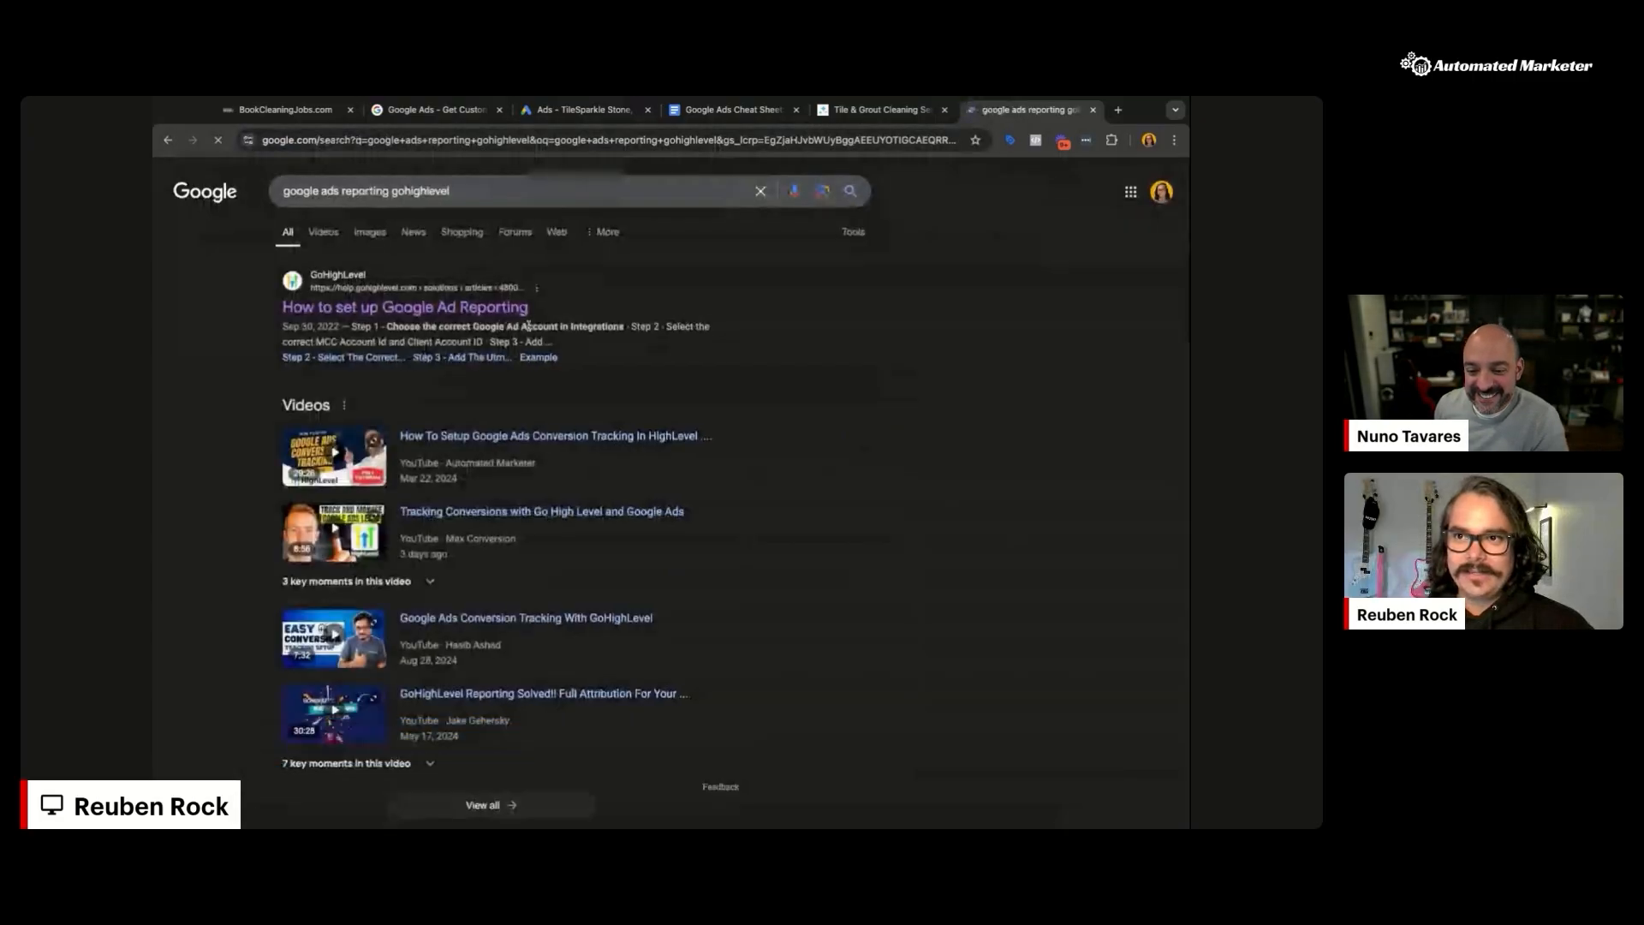
left_click(373, 308)
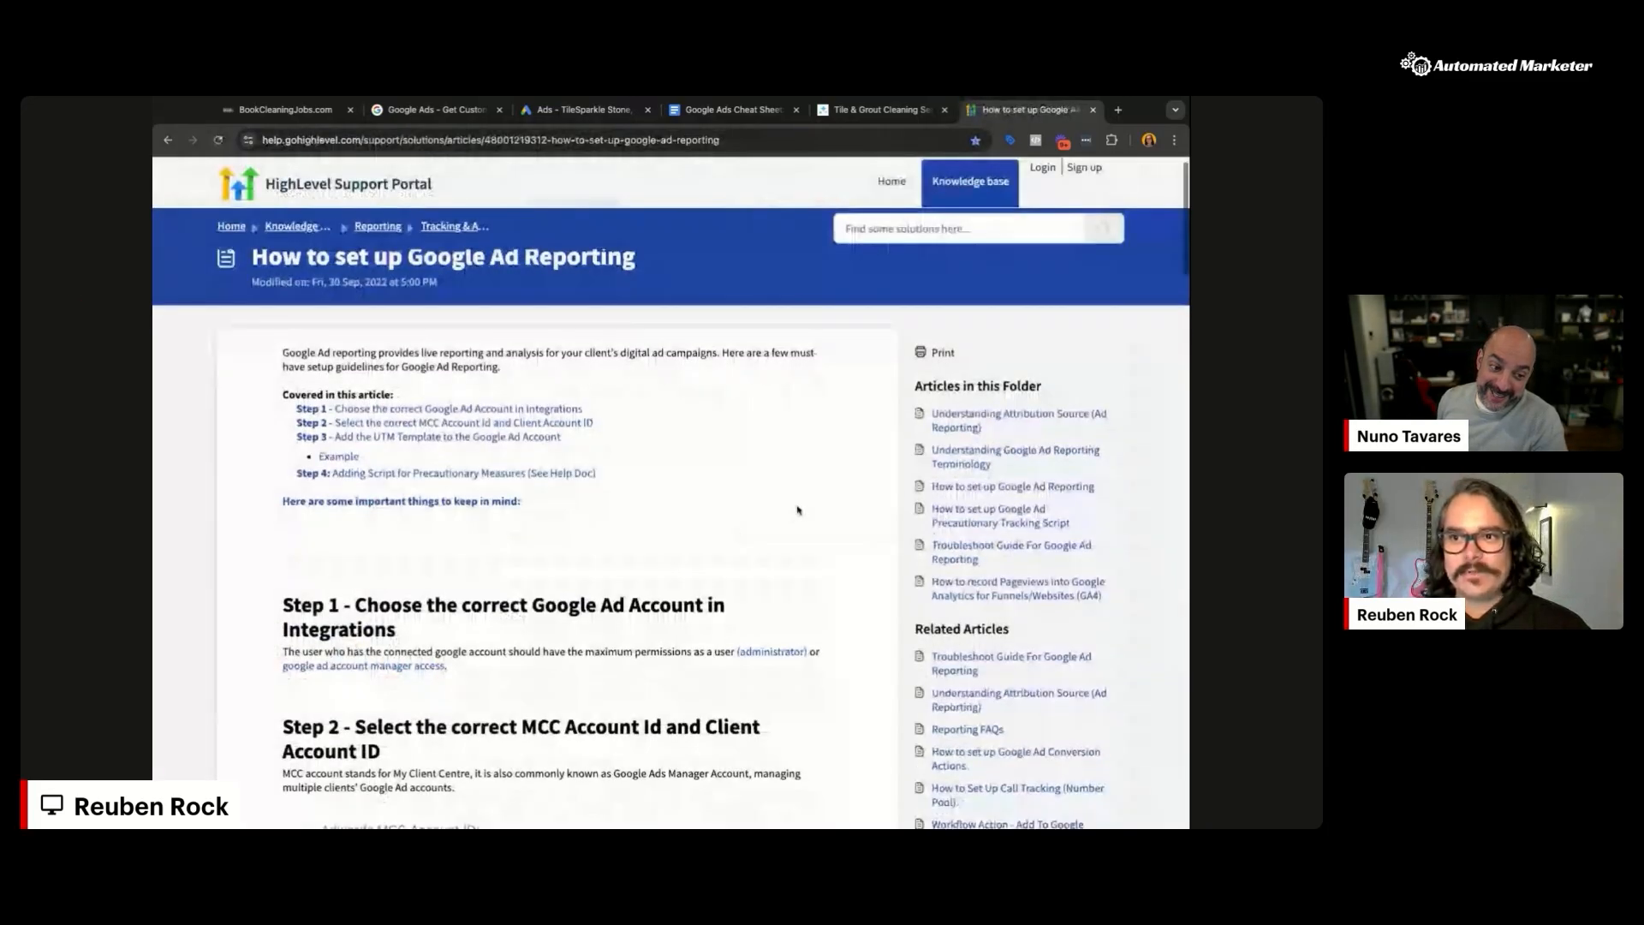
Step: Select the article's UTM tracking template text and return to the Google Ads tab
scroll(797, 510, "down", 1)
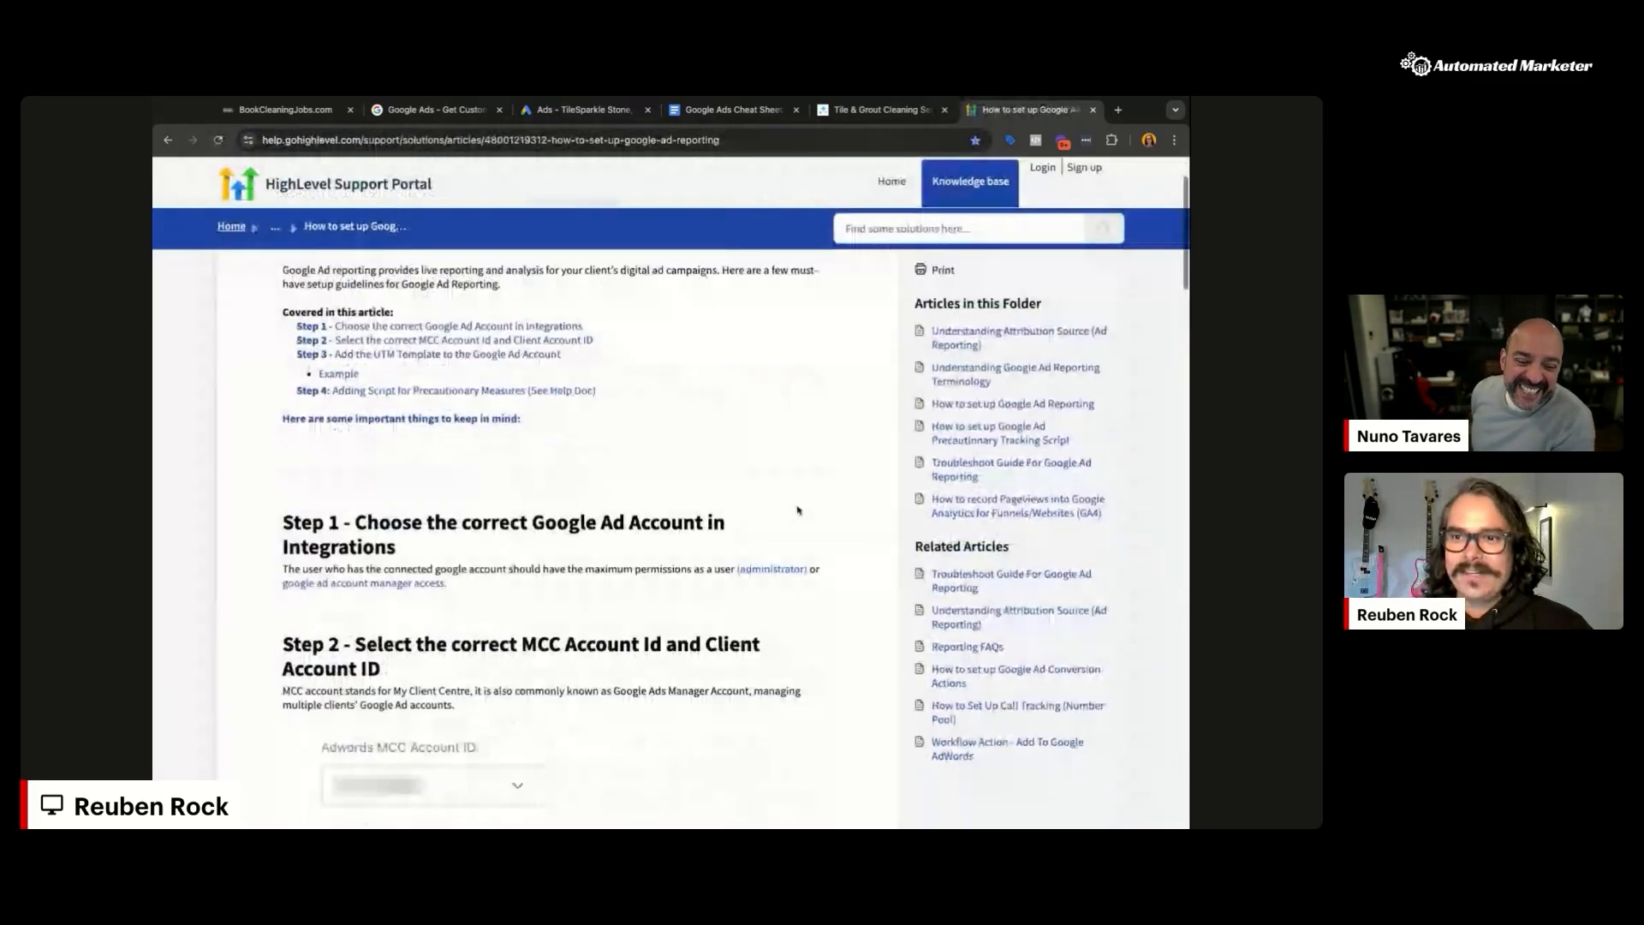
scroll(797, 510, "down", 1)
scroll(818, 507, "down", 2)
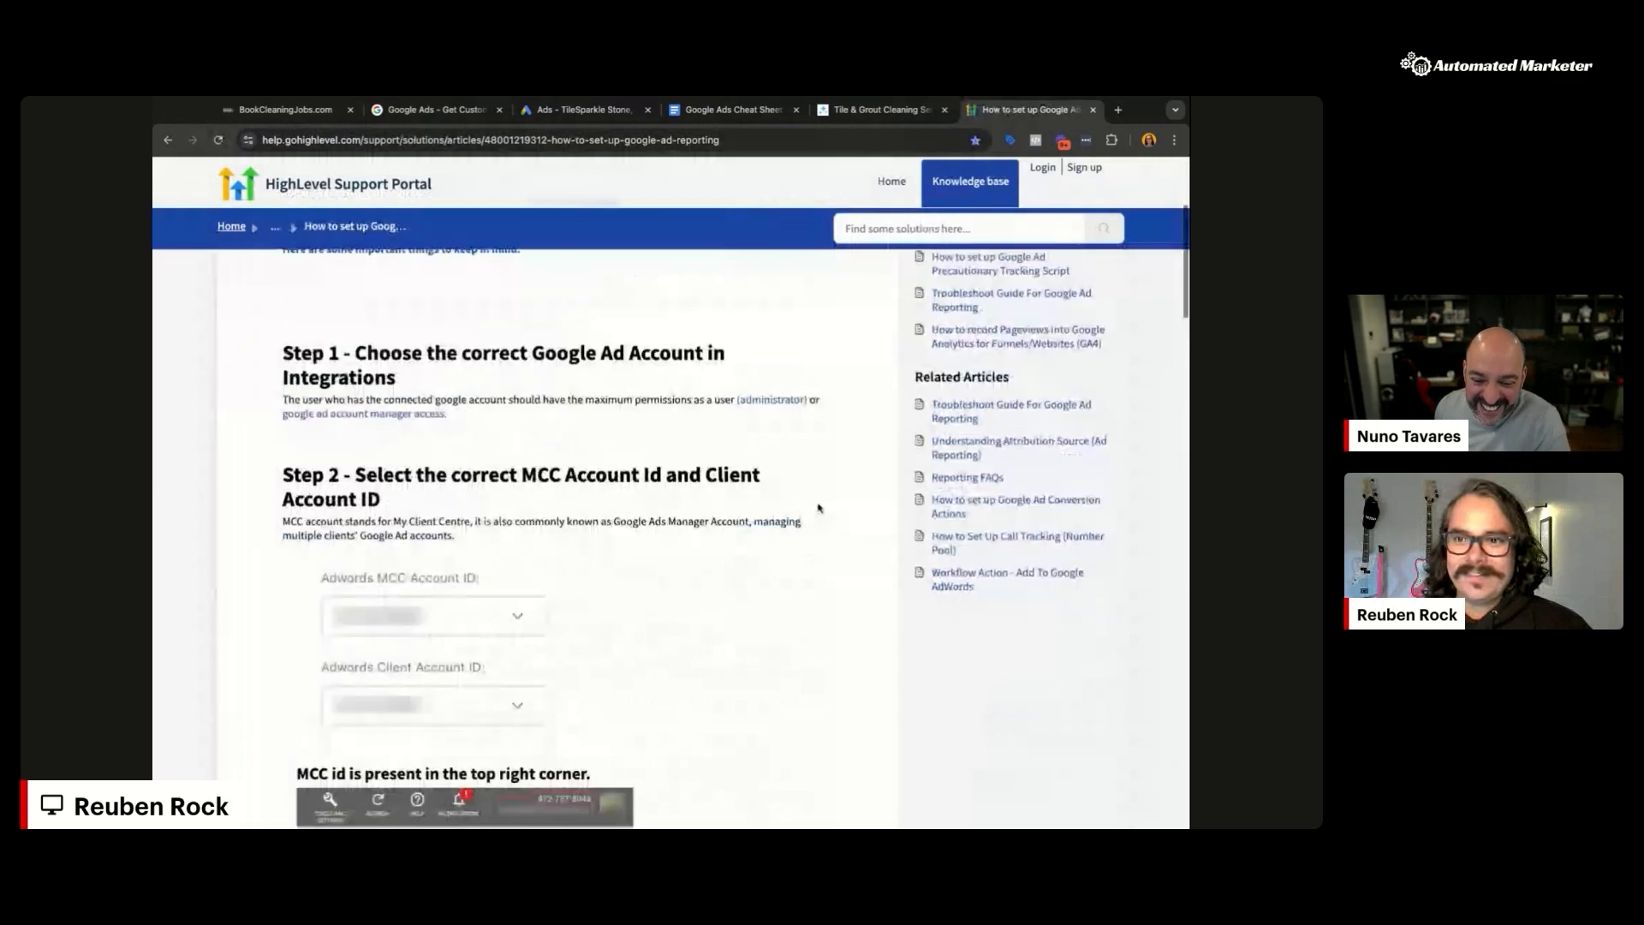
scroll(818, 508, "down", 1)
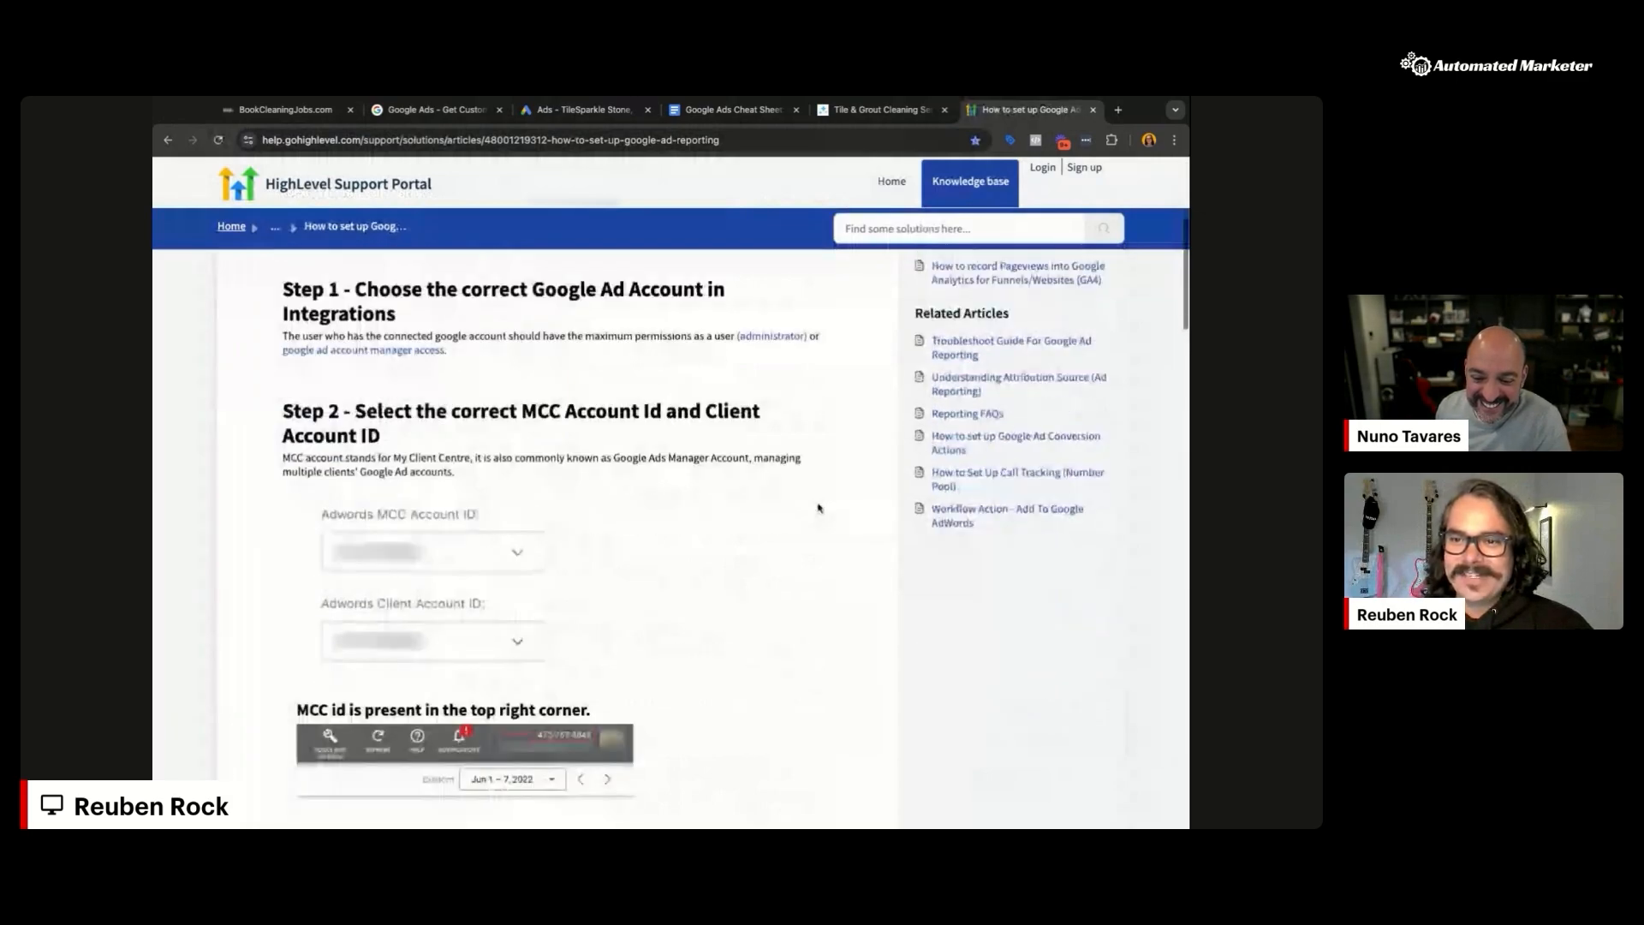
scroll(819, 508, "down", 1)
scroll(401, 302, "up", 1)
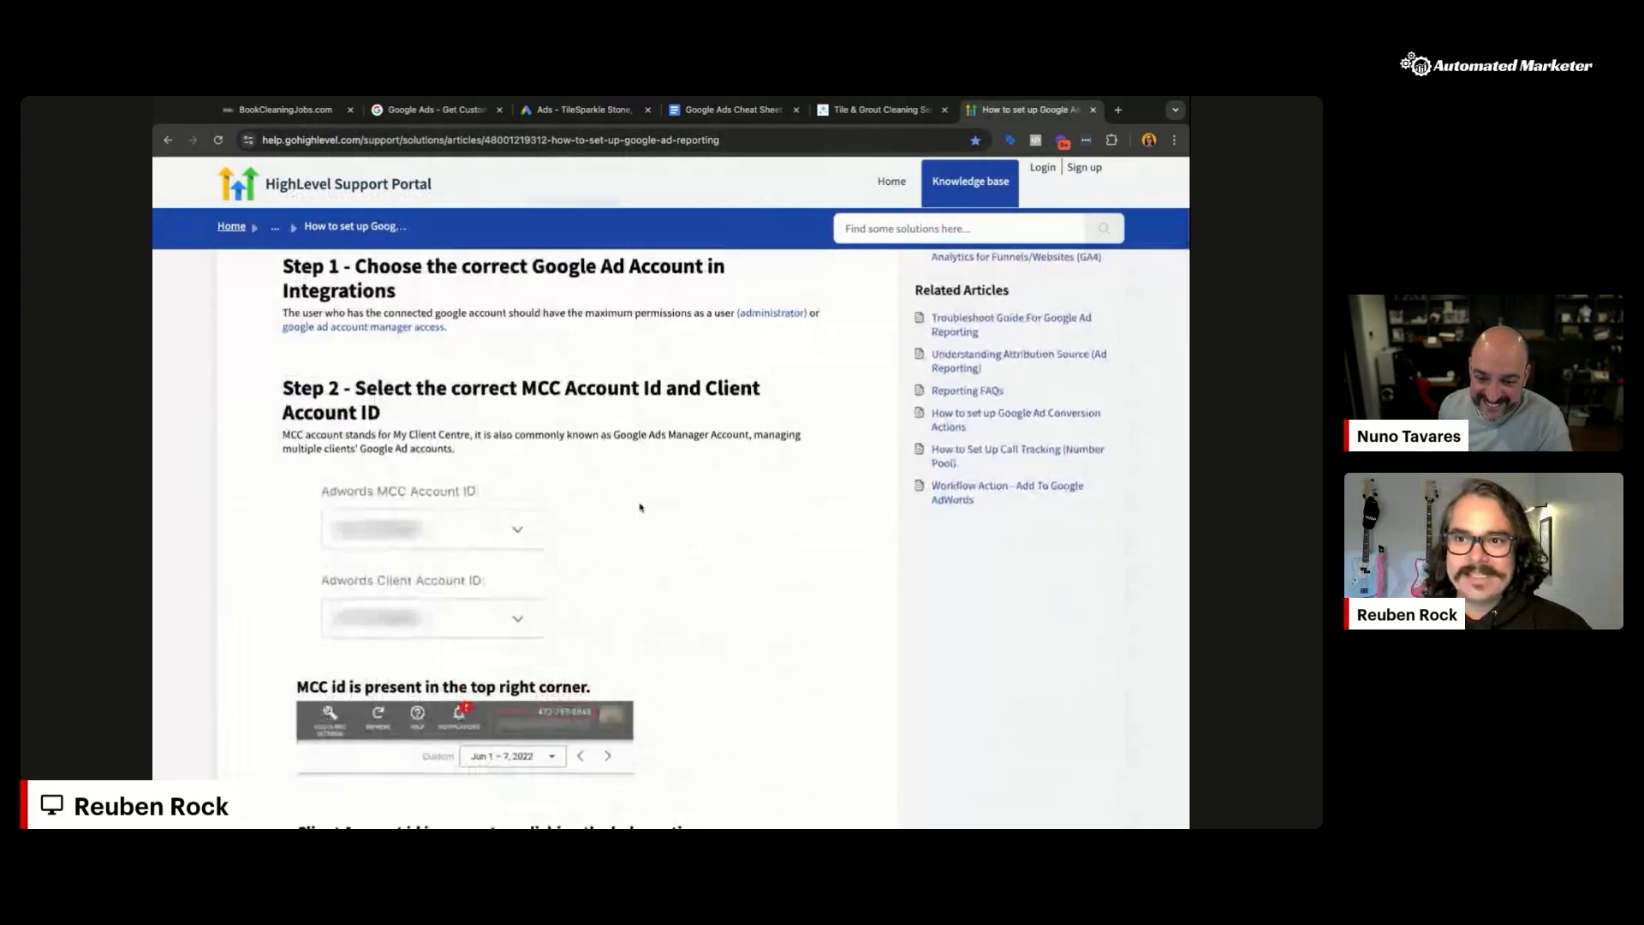
scroll(722, 513, "down", 5)
scroll(723, 514, "down", 5)
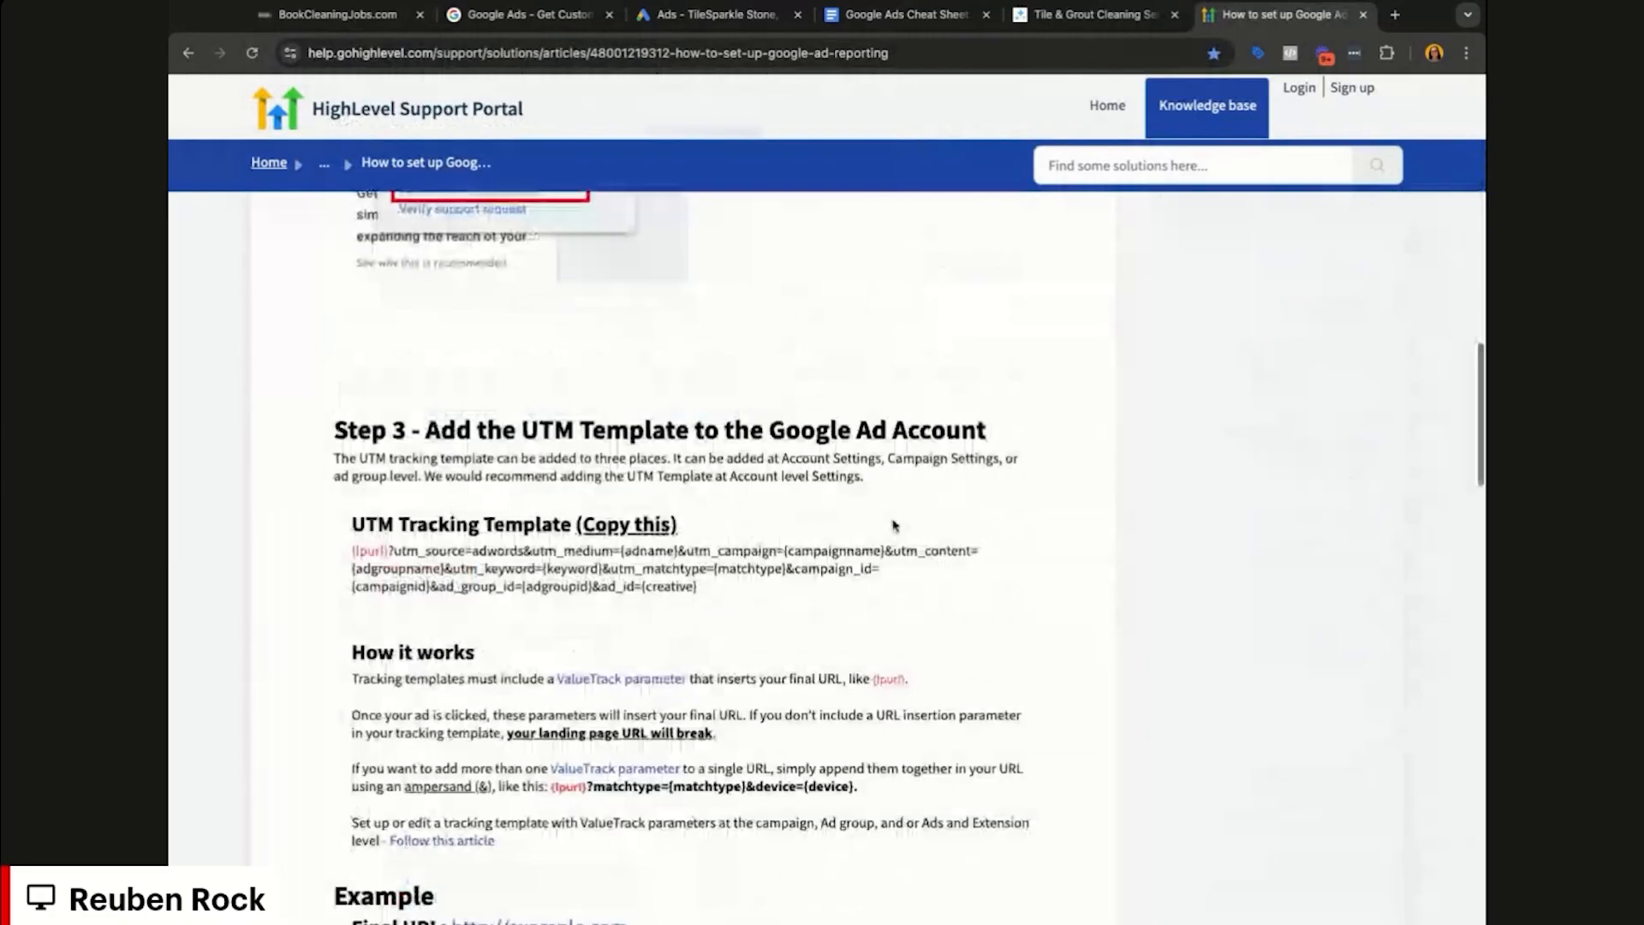
scroll(893, 526, "down", 2)
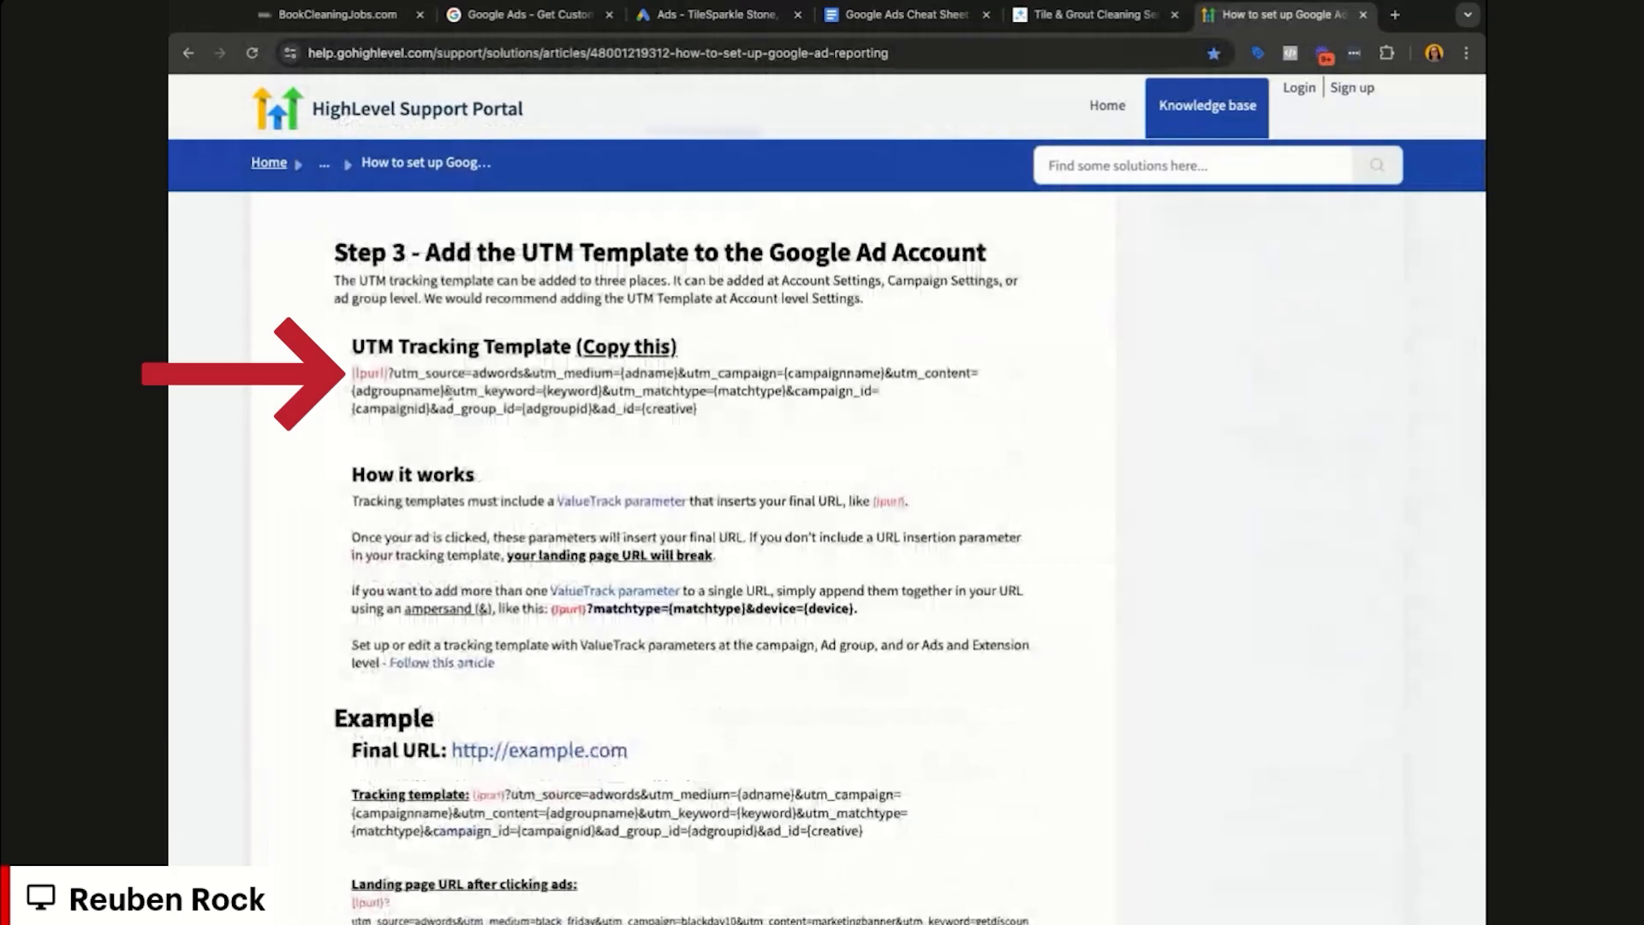
triple_click(447, 390)
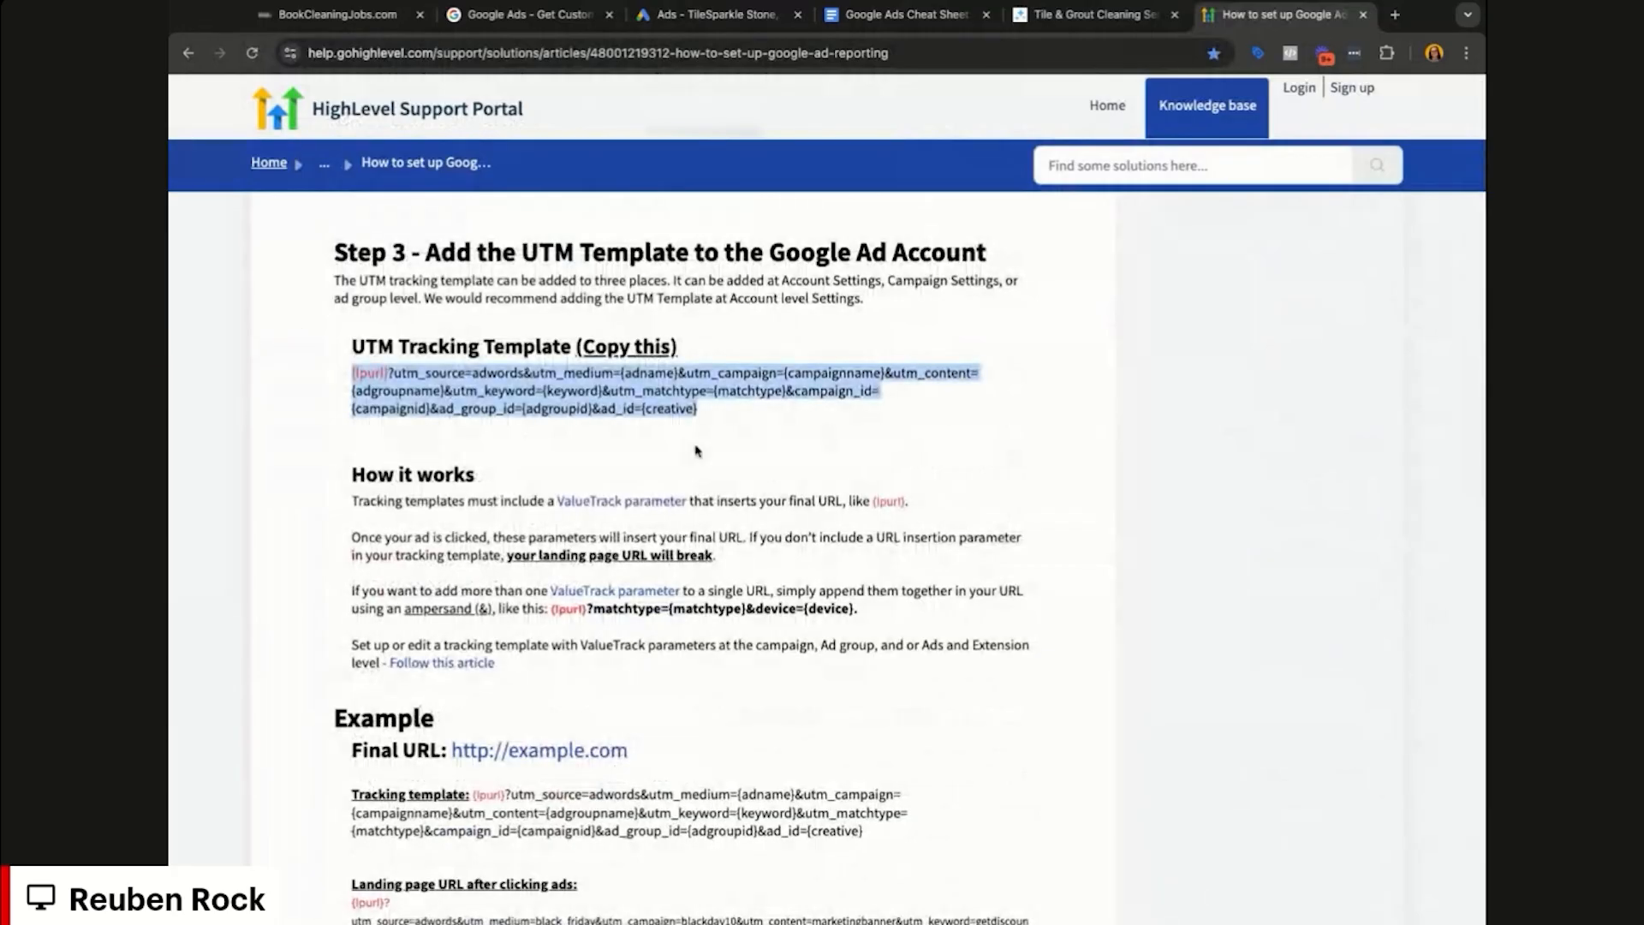
scroll(837, 588, "down", 2)
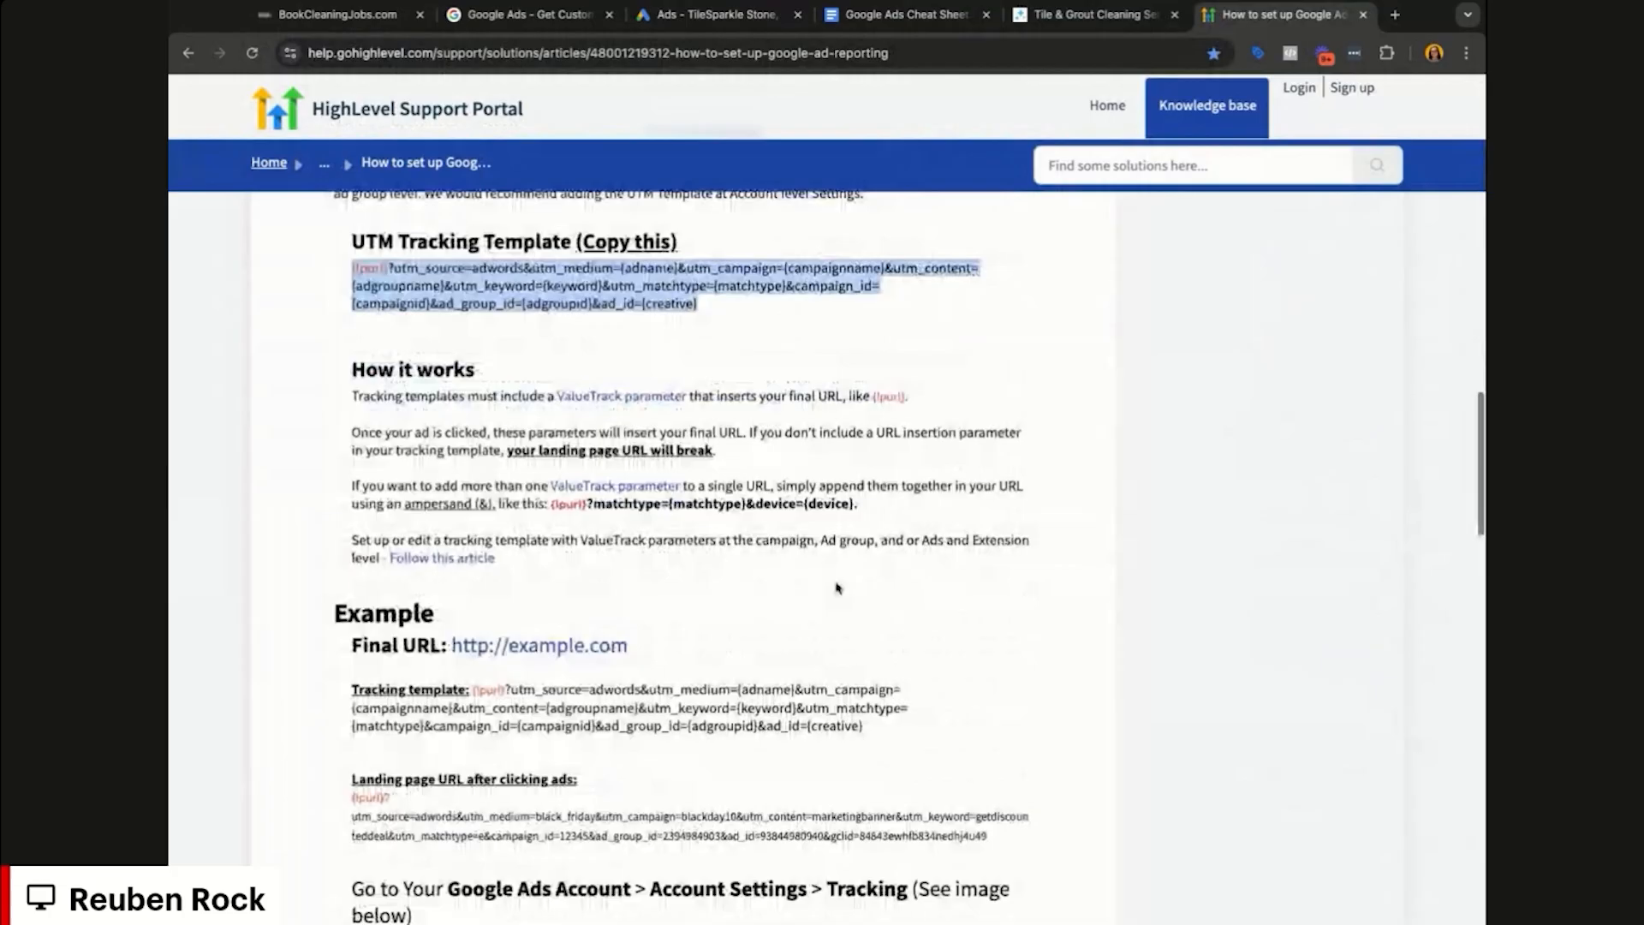
left_click(703, 12)
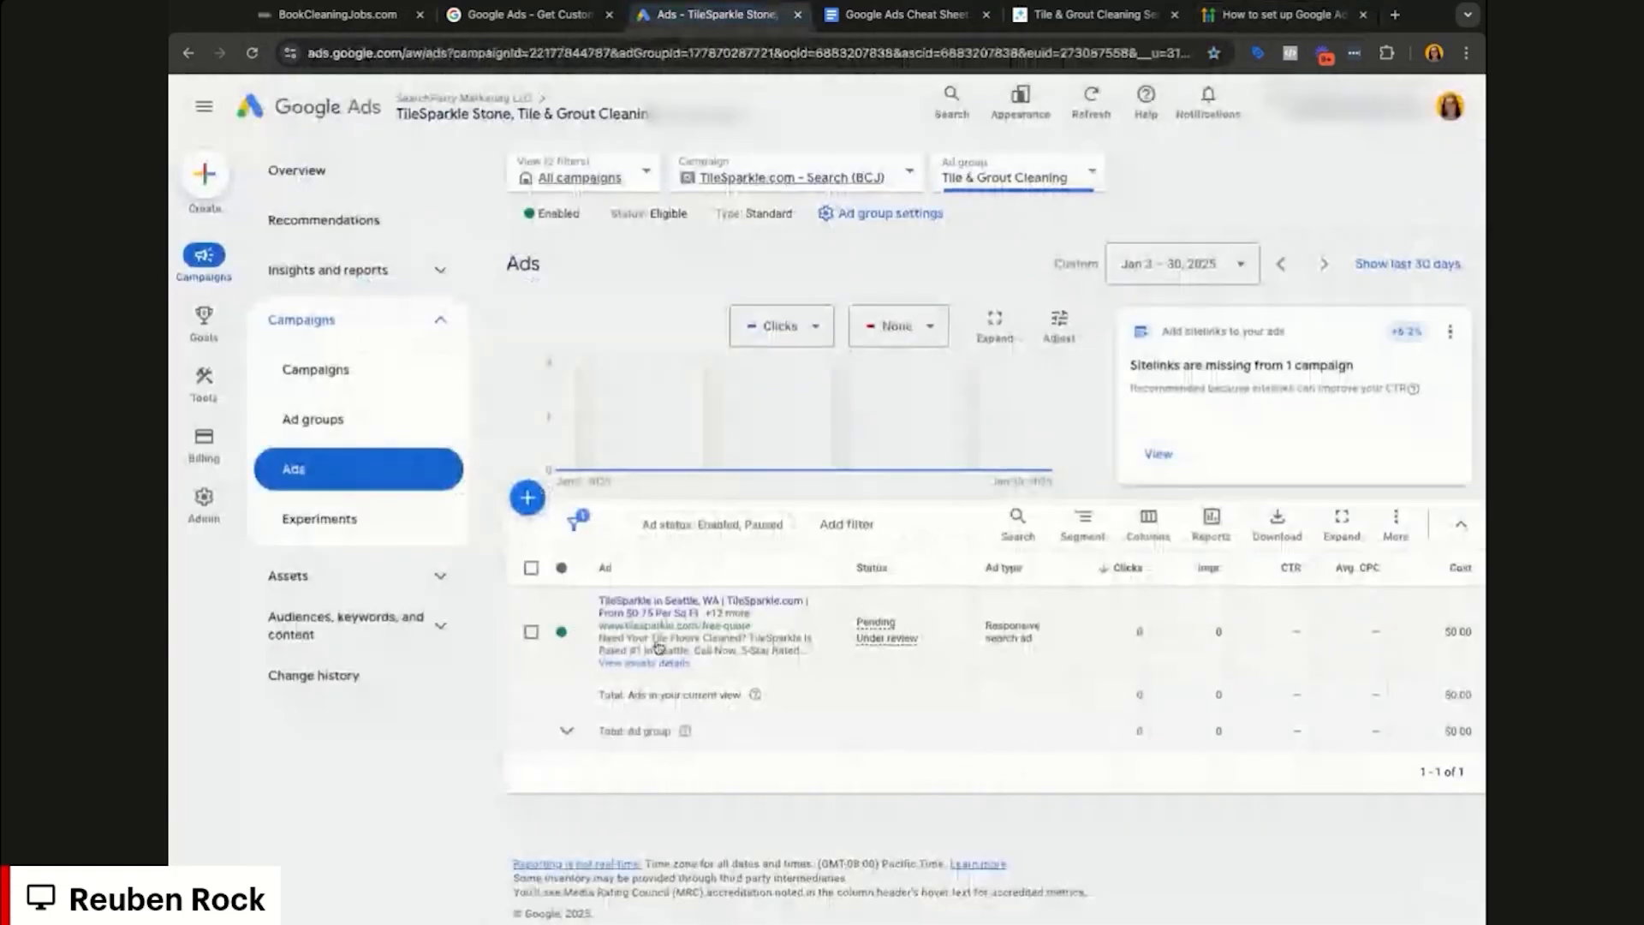
Step: Paste the {lpurl}?utm_source=adwords UTM string as the account tracking template and test it
mouse_move(204, 496)
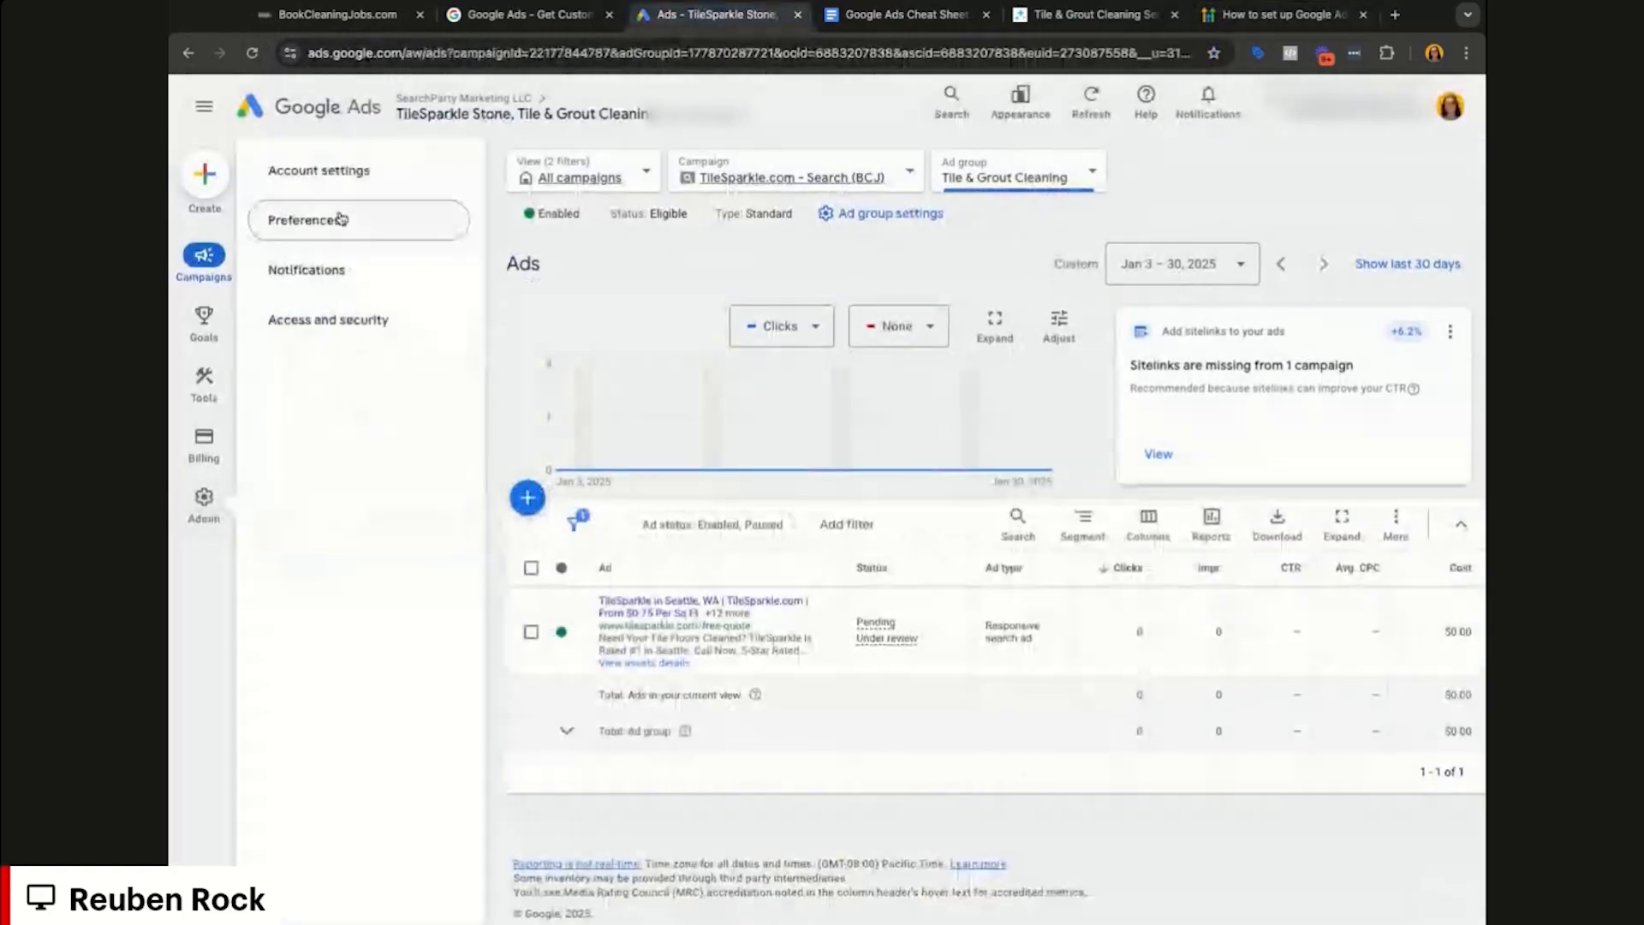
left_click(344, 178)
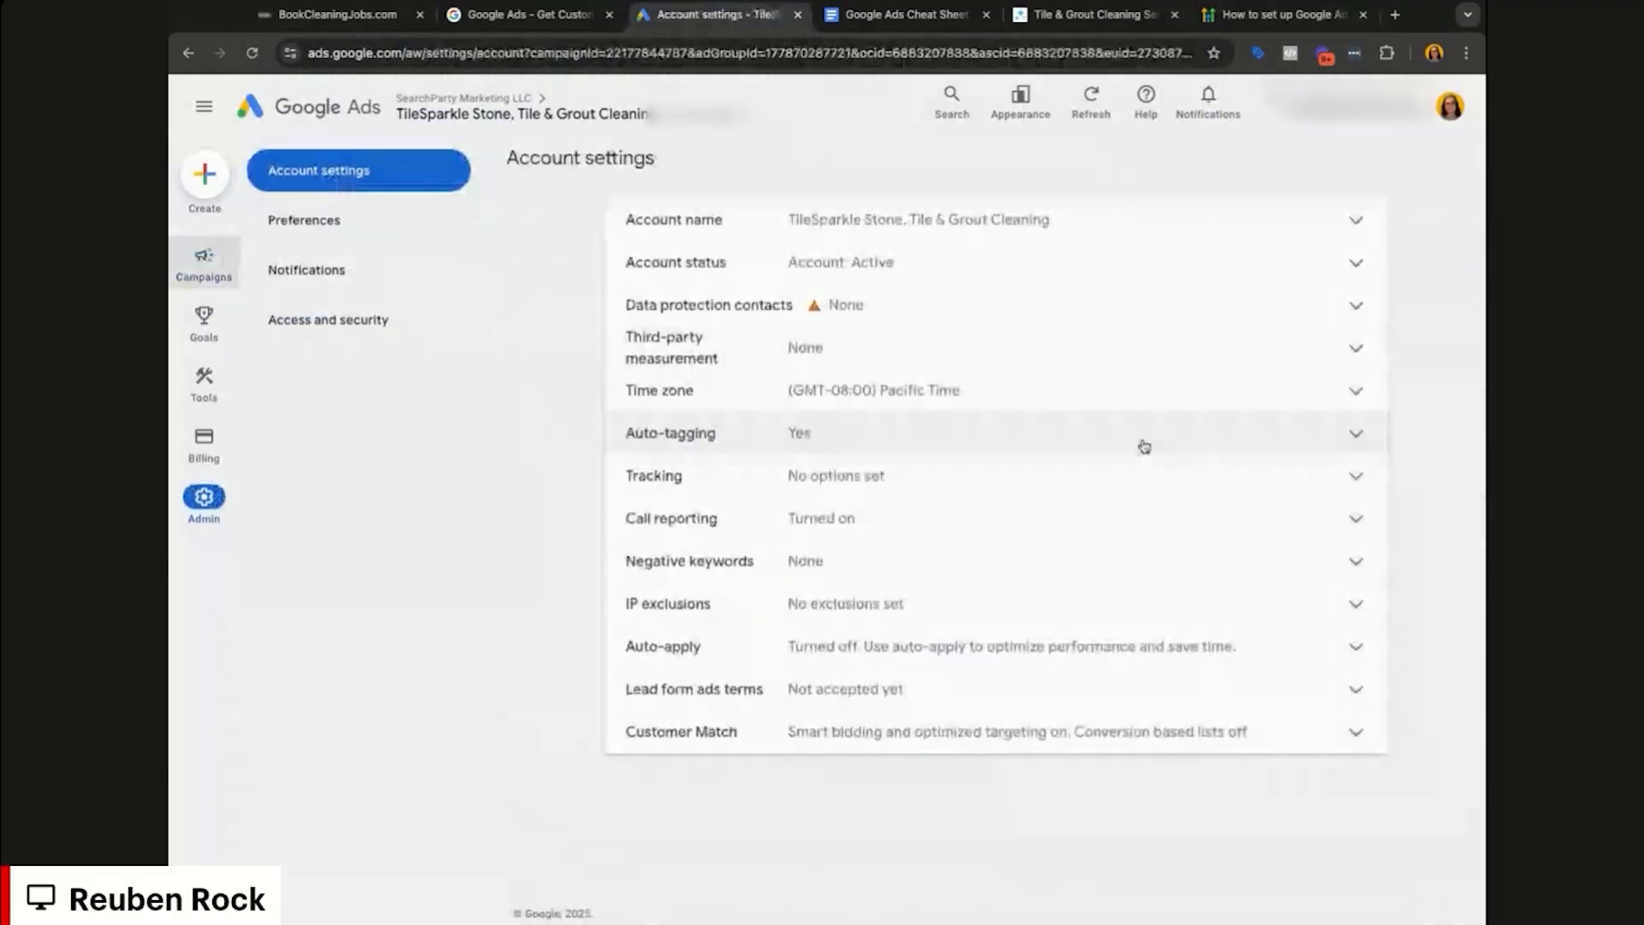
left_click(1113, 474)
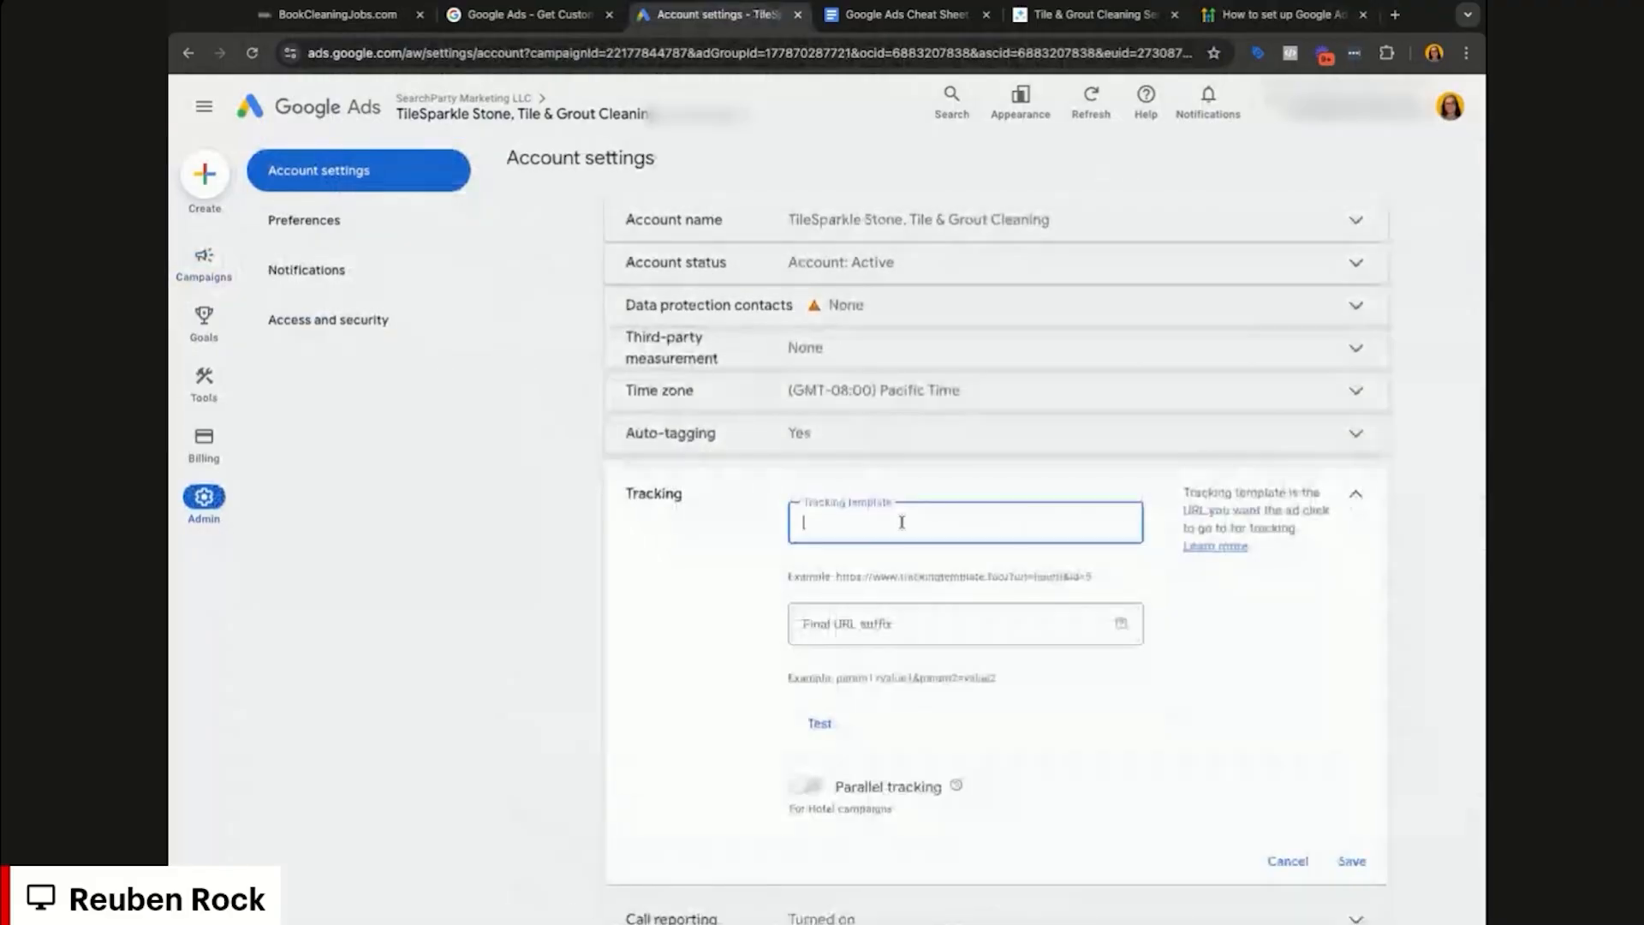
key("ctrl+v")
left_click(820, 722)
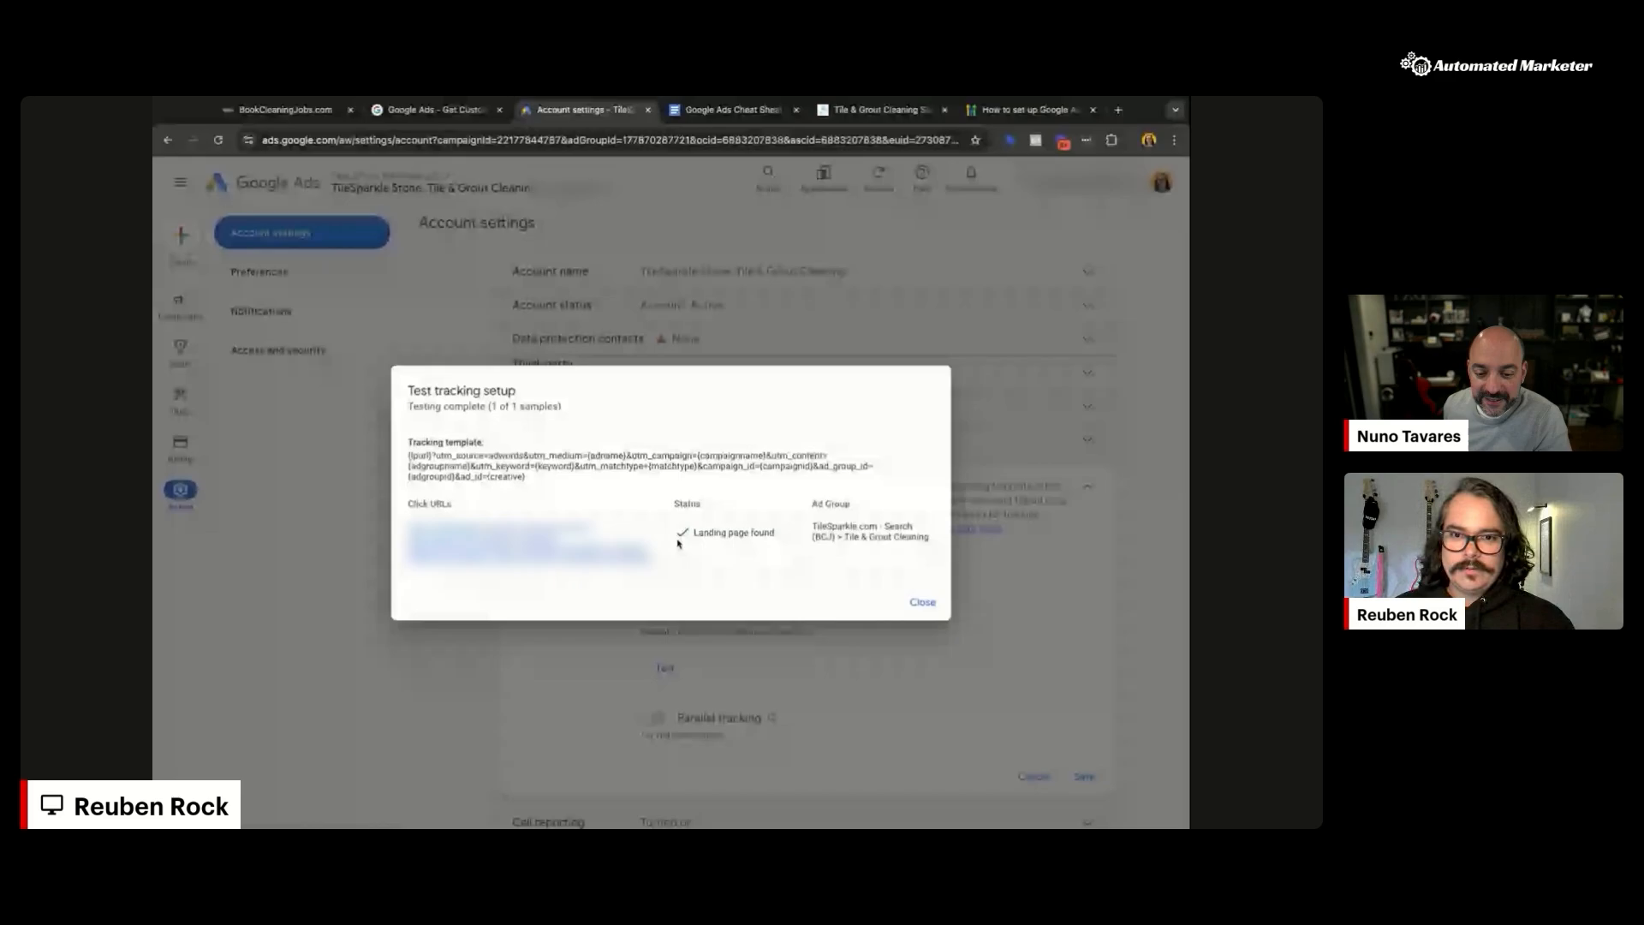
left_click(922, 602)
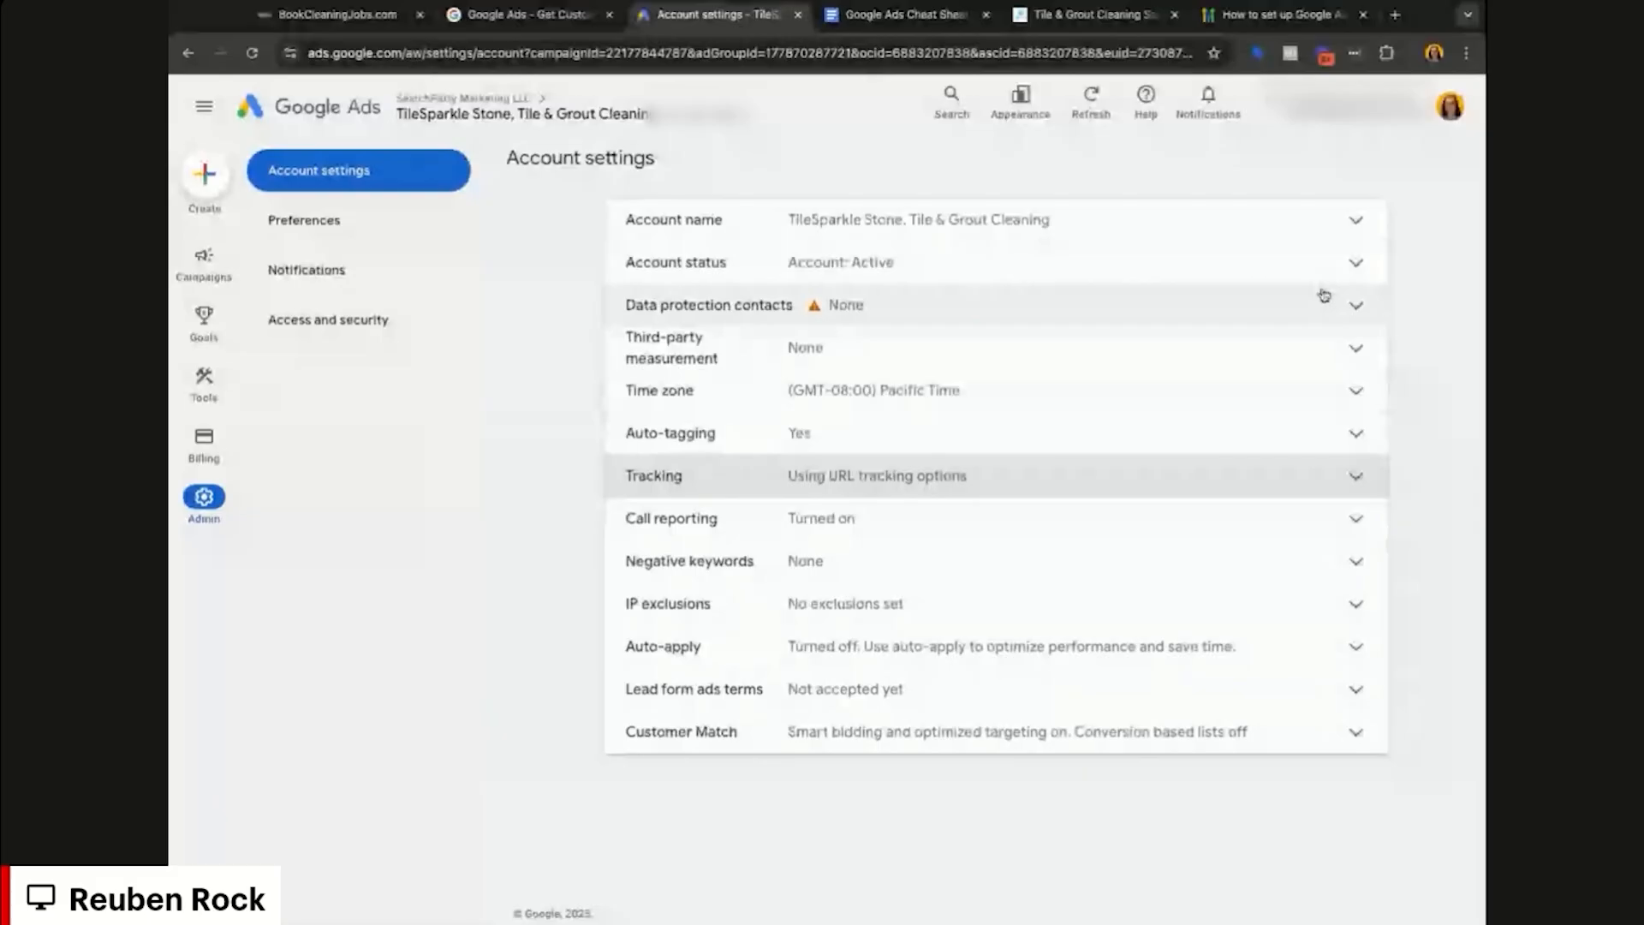
Step: Review the auto-tagging setting and the saved tracking template in account settings
left_click(1246, 435)
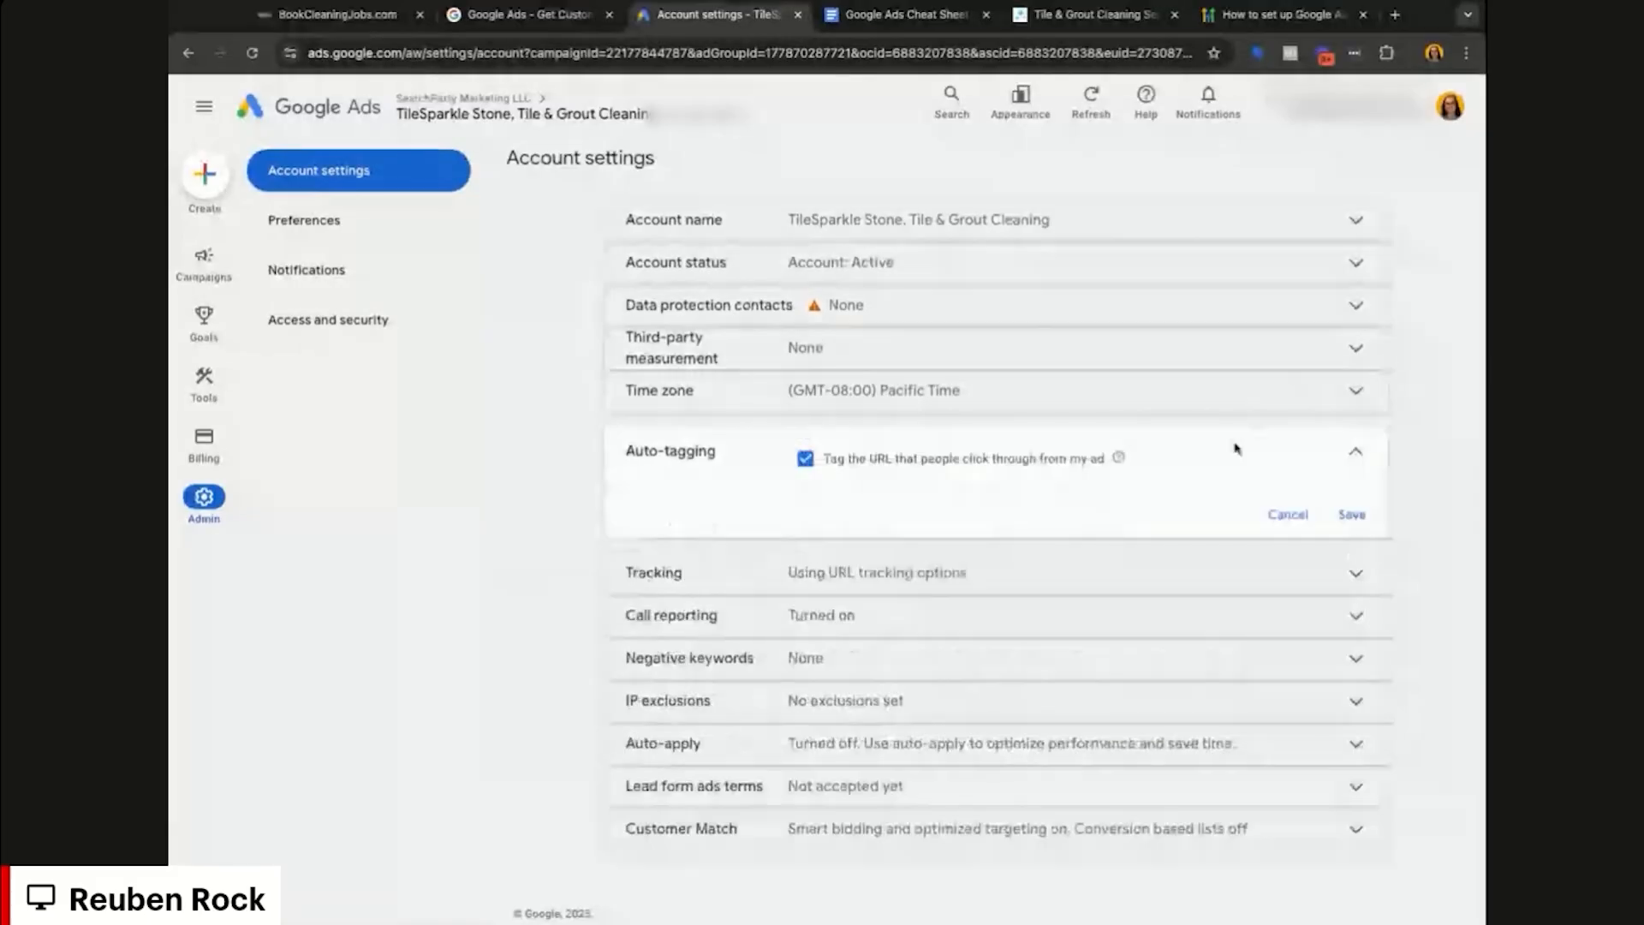
left_click(1148, 568)
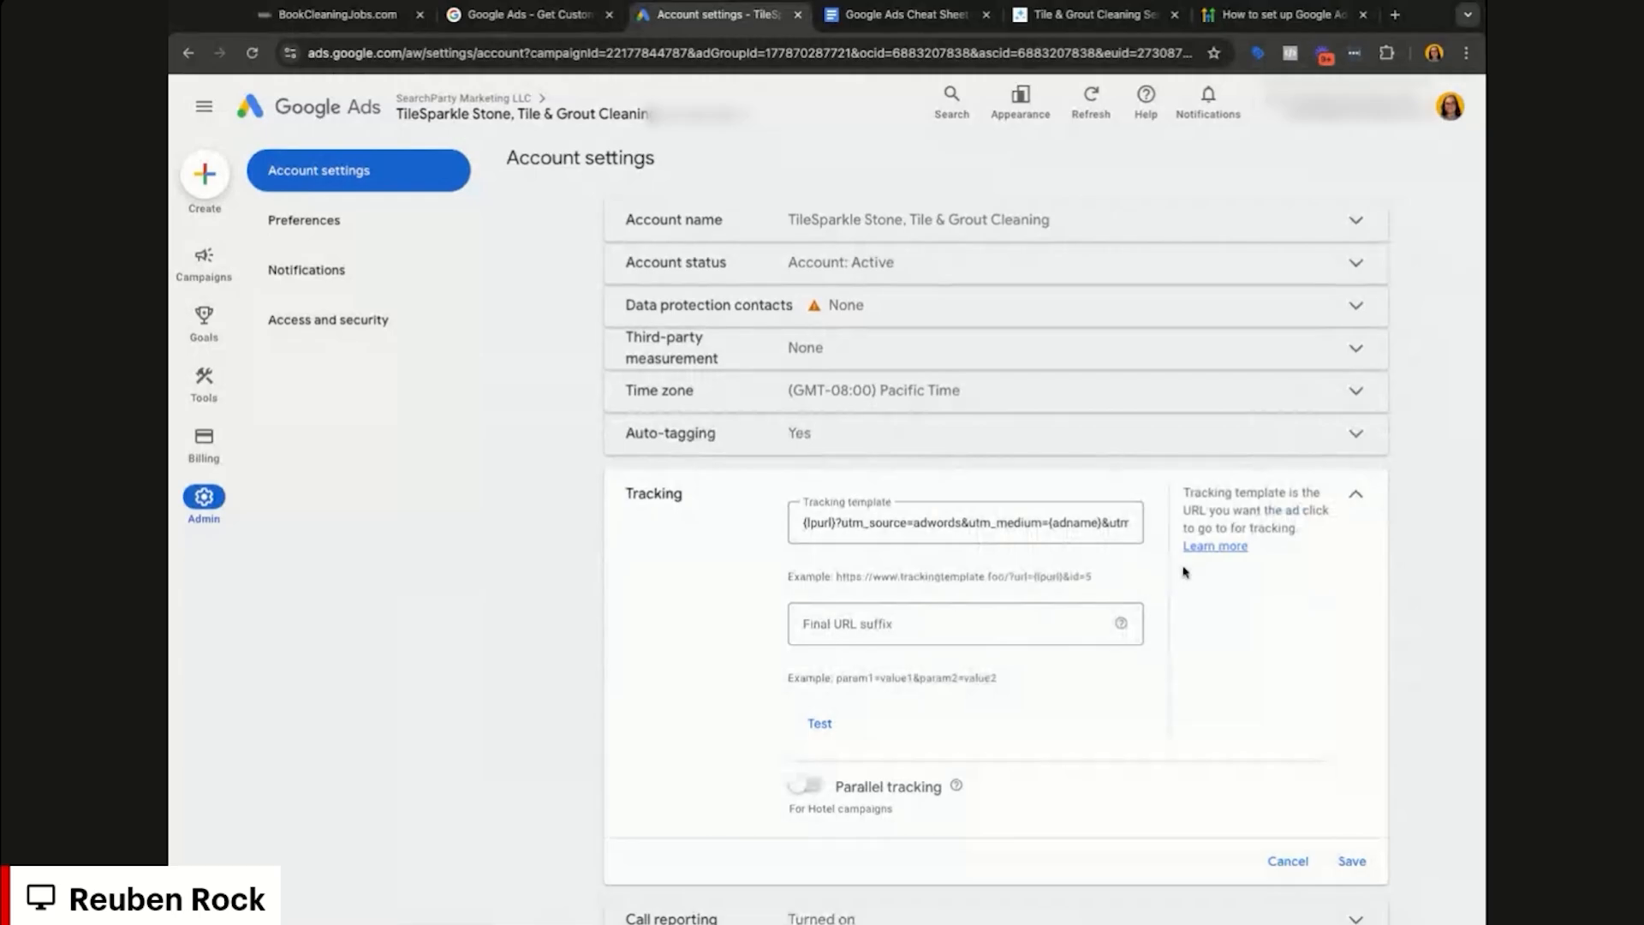
scroll(1162, 569, "down", 2)
Step: Turn on saving call recordings, accept the calls terms, keep analytics call data off, and save
left_click(1284, 664)
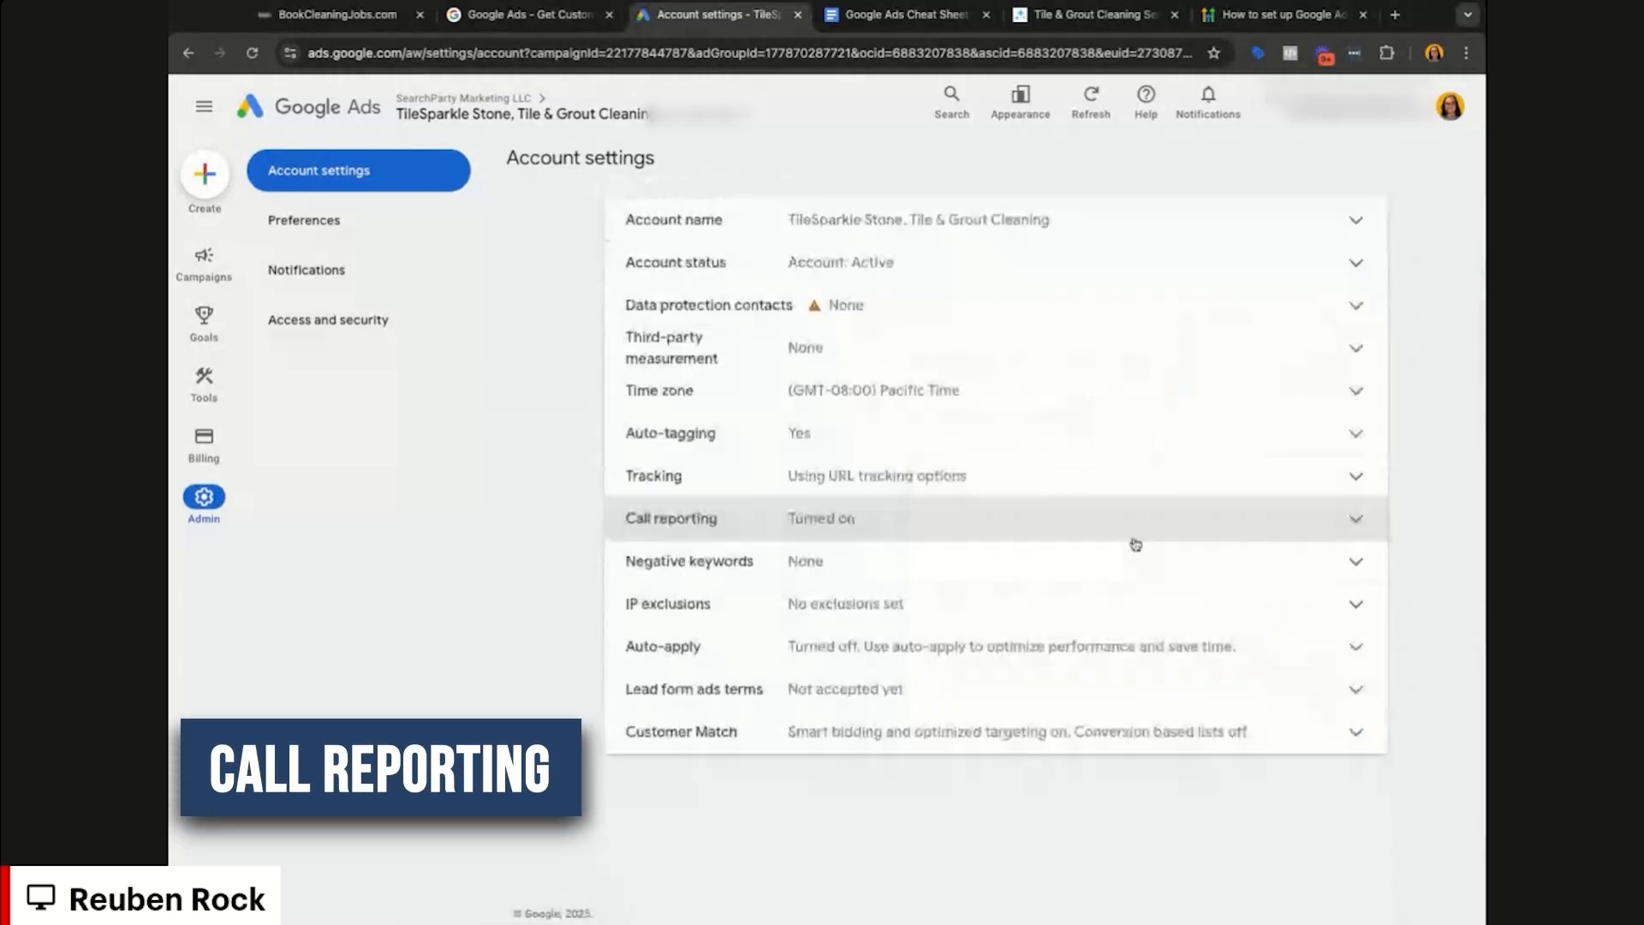
left_click(1133, 537)
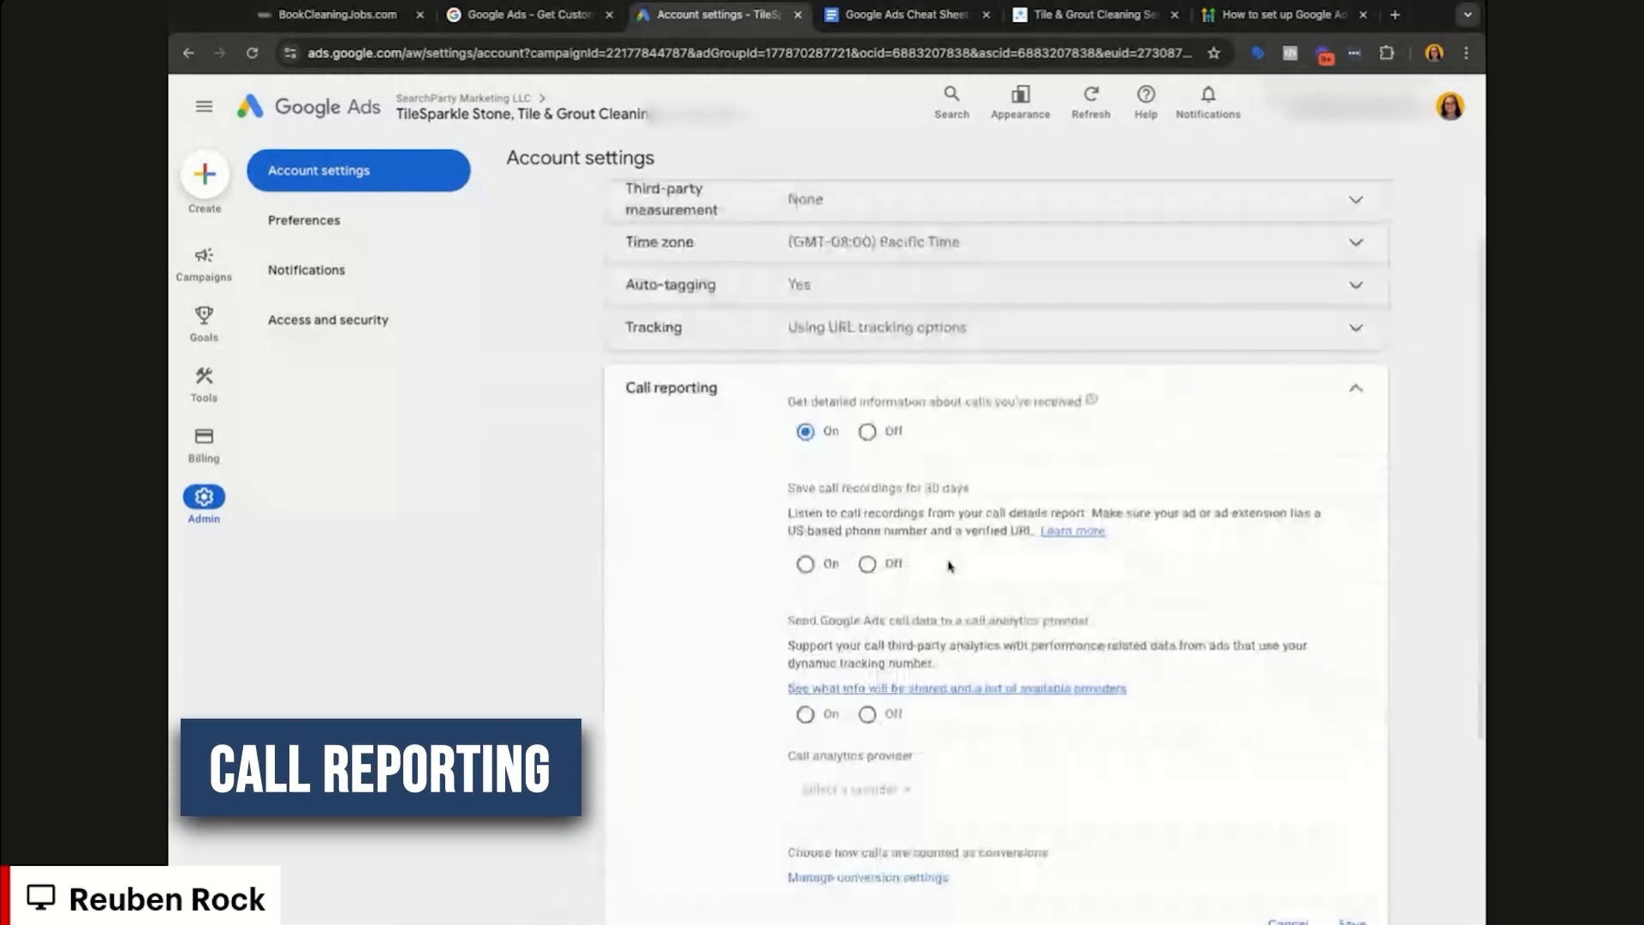
left_click(803, 565)
left_click(1101, 761)
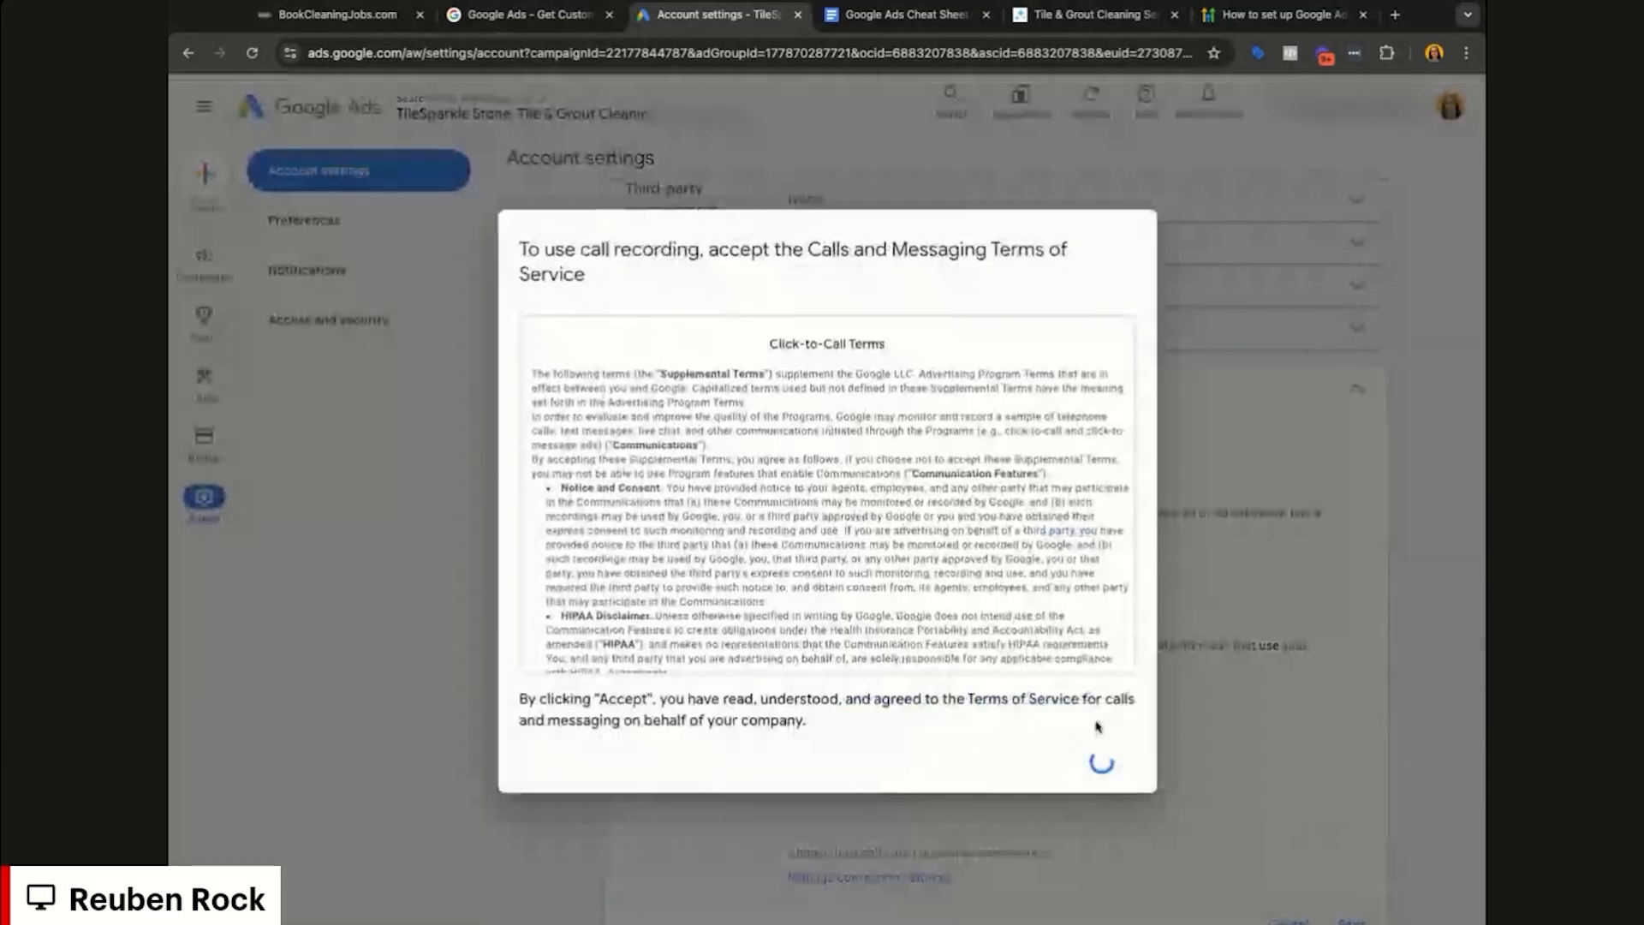
scroll(1186, 655, "down", 2)
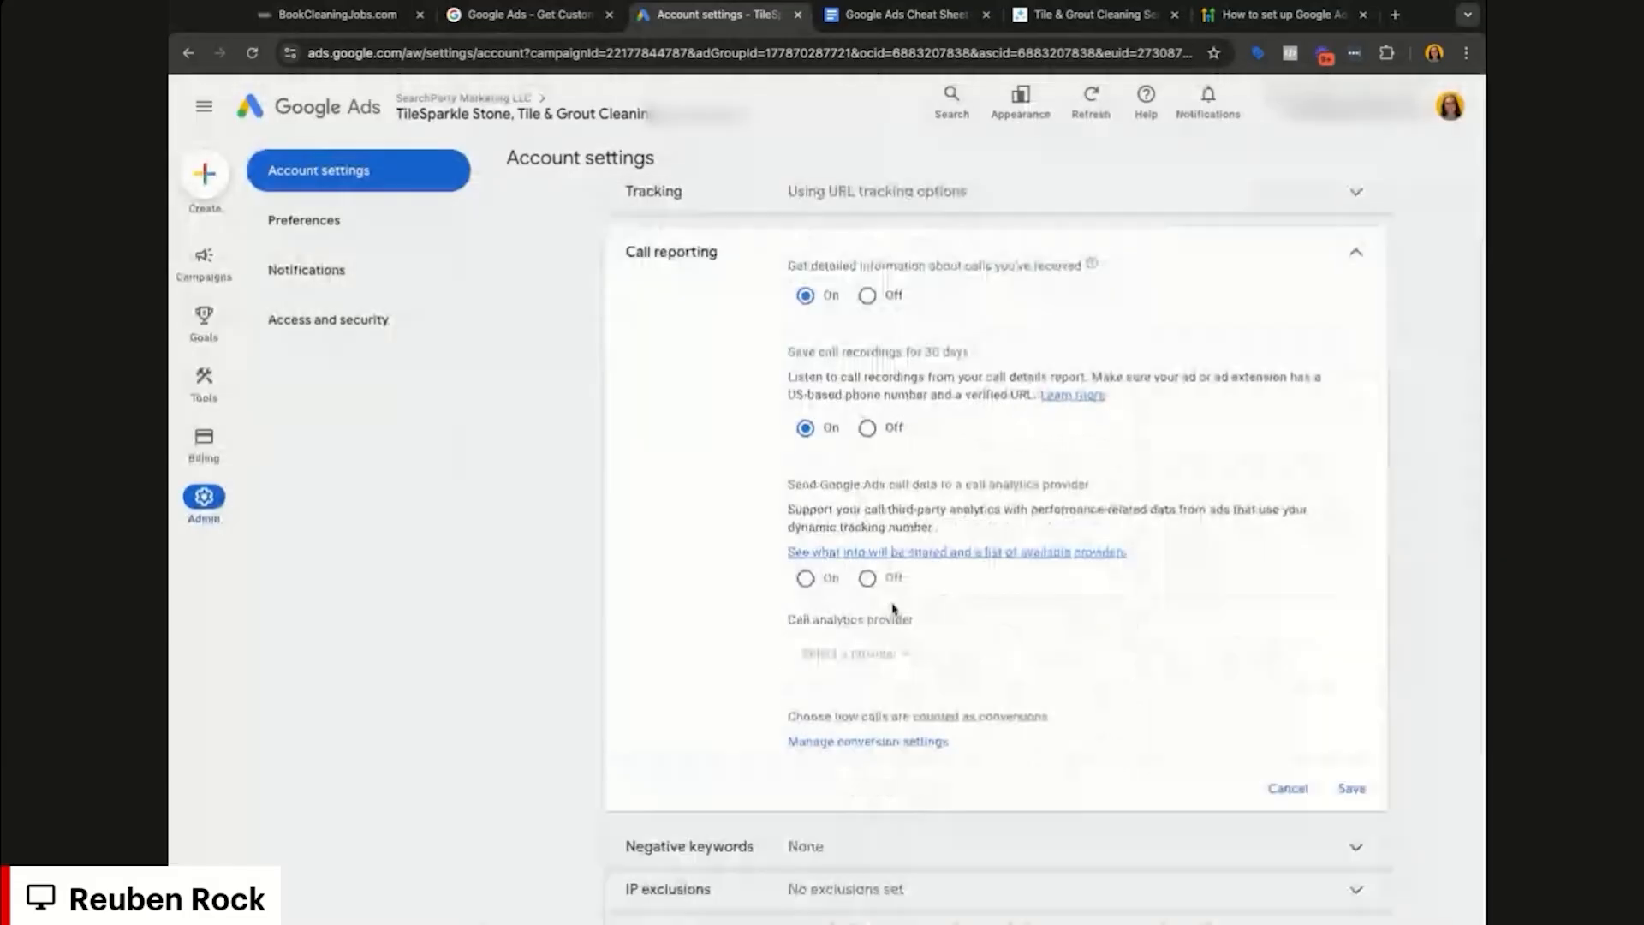
left_click(867, 578)
left_click(1350, 785)
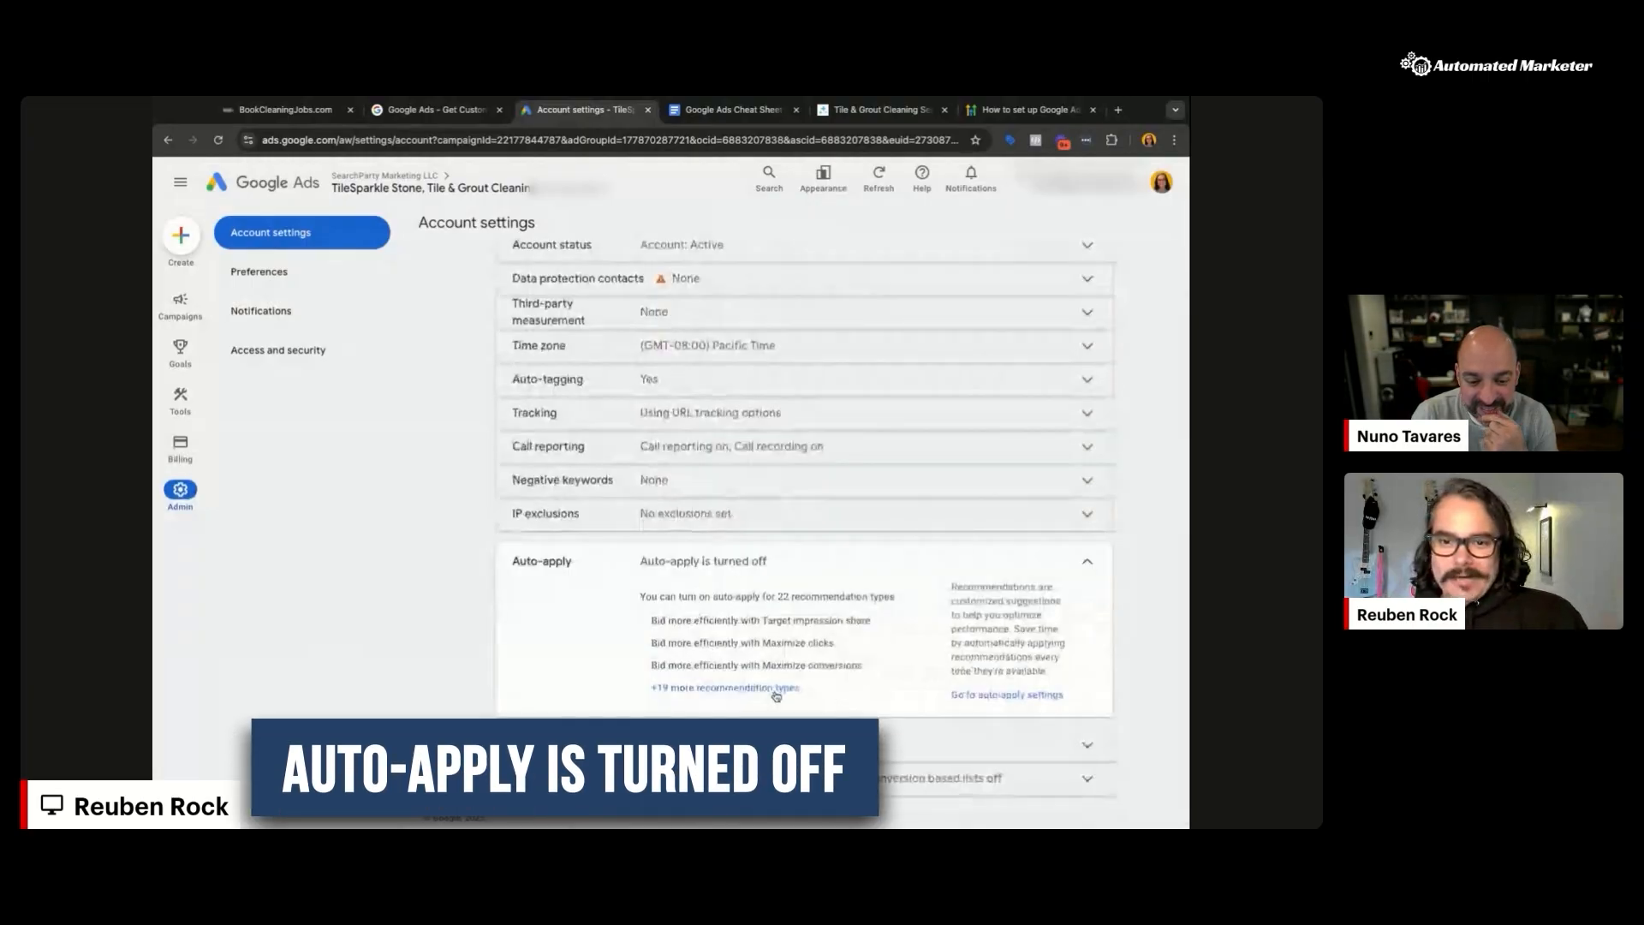
Step: Accept the lead form ads terms for the company and save them
left_click(718, 744)
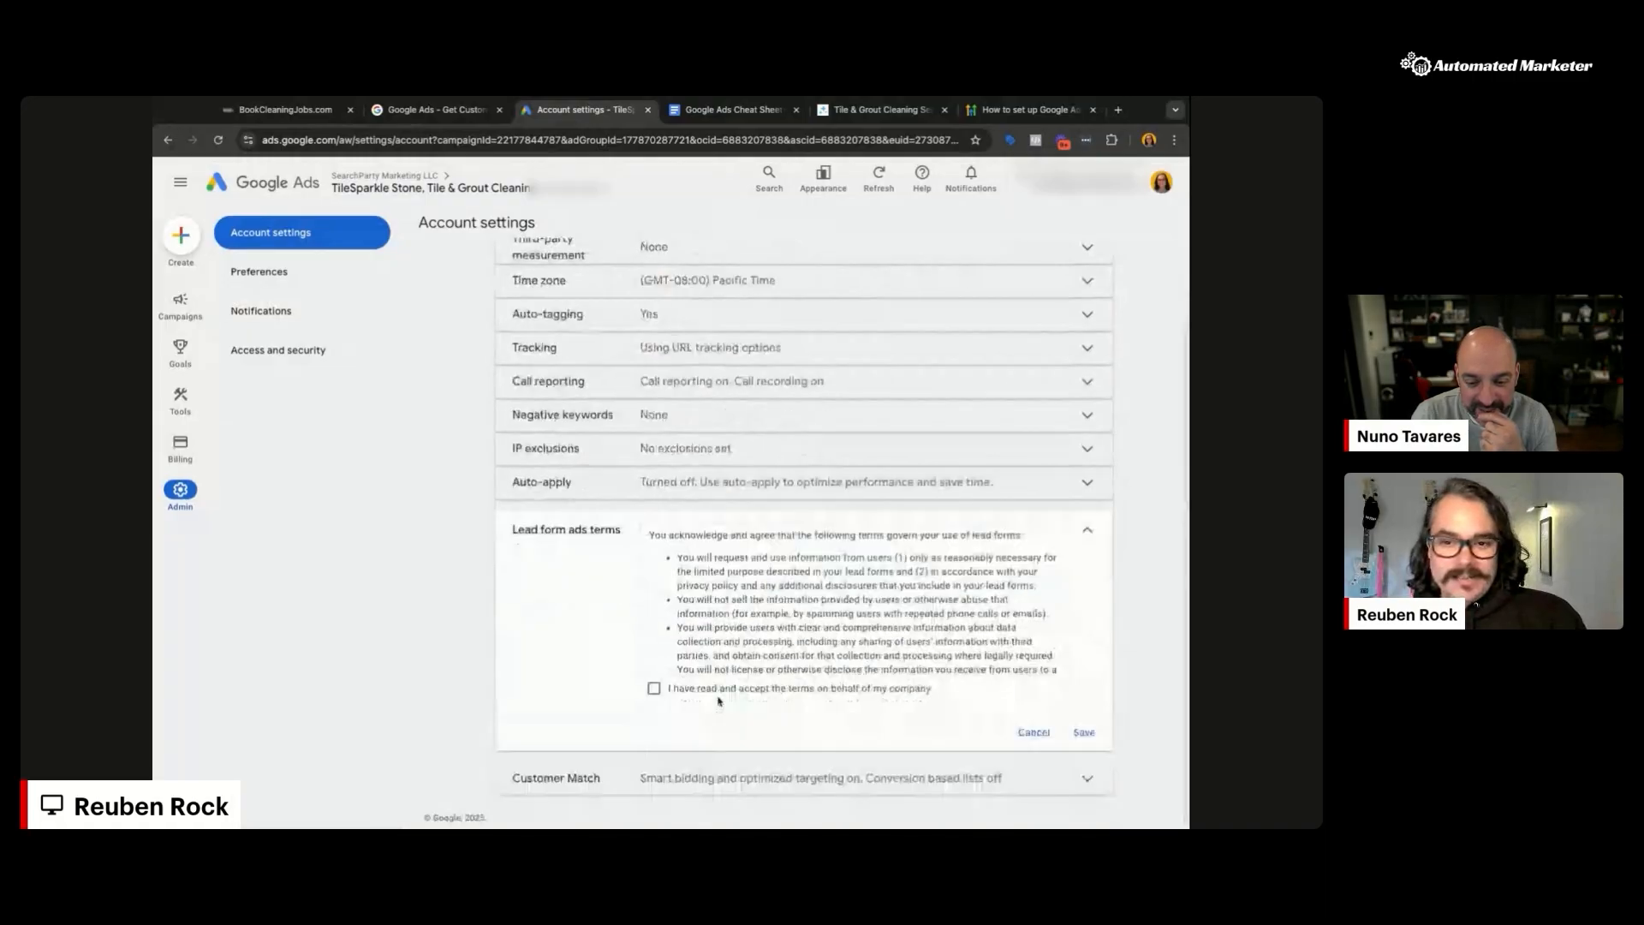
left_click(654, 687)
left_click(1084, 732)
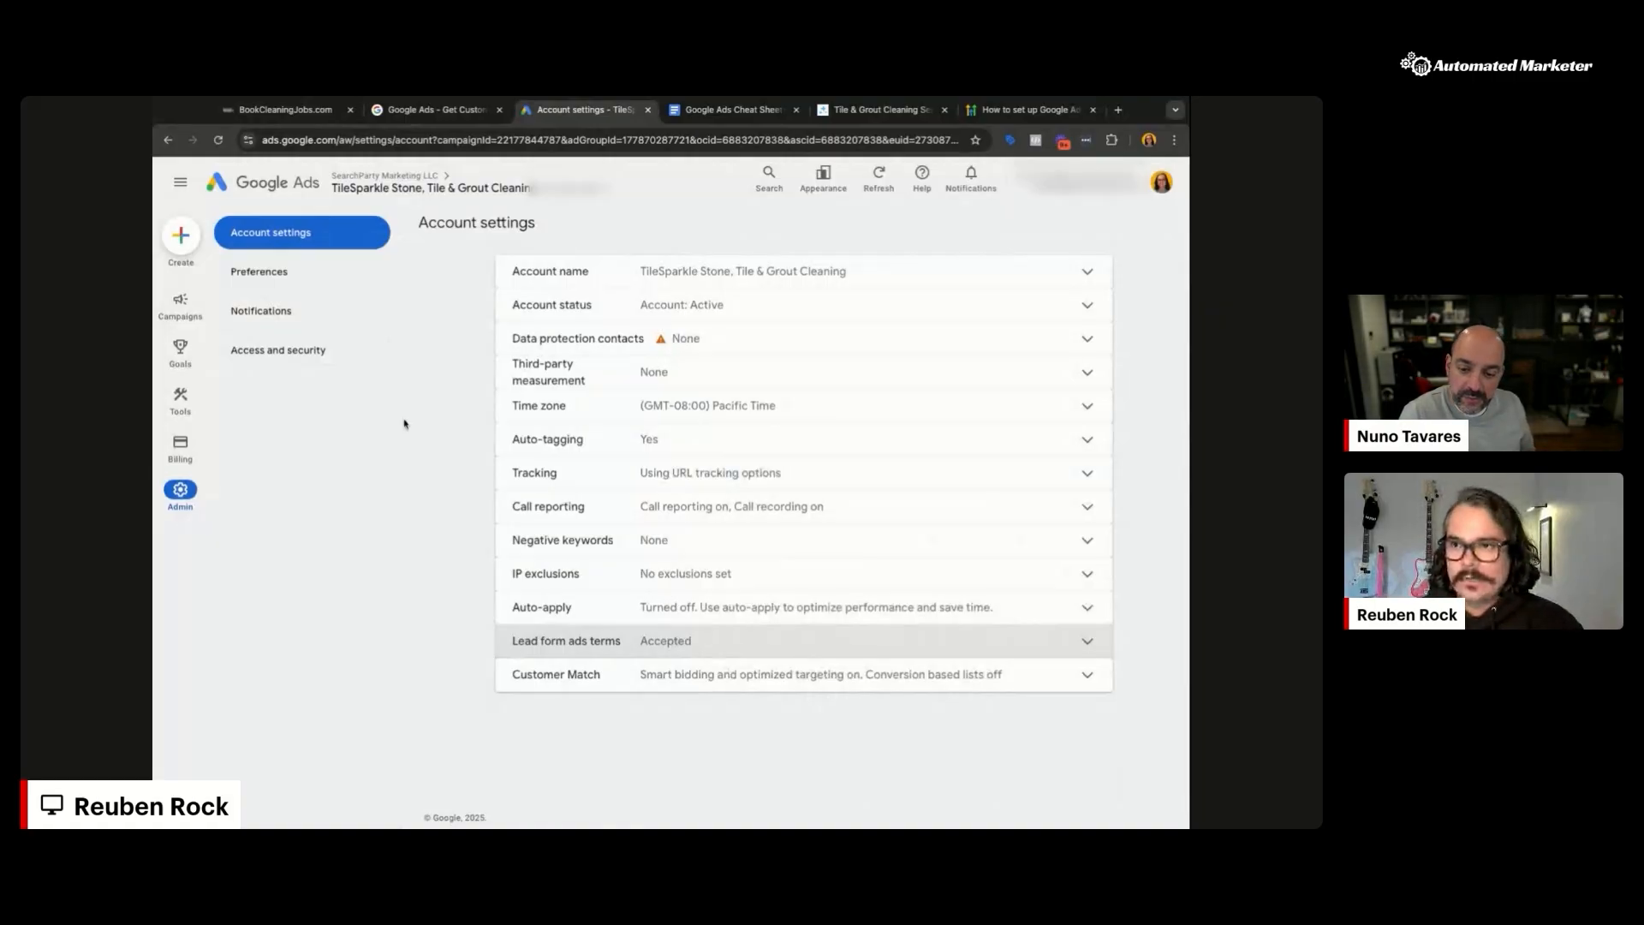
Step: Inspect the Google tag configuration and its additional settings in Data manager
mouse_move(180, 398)
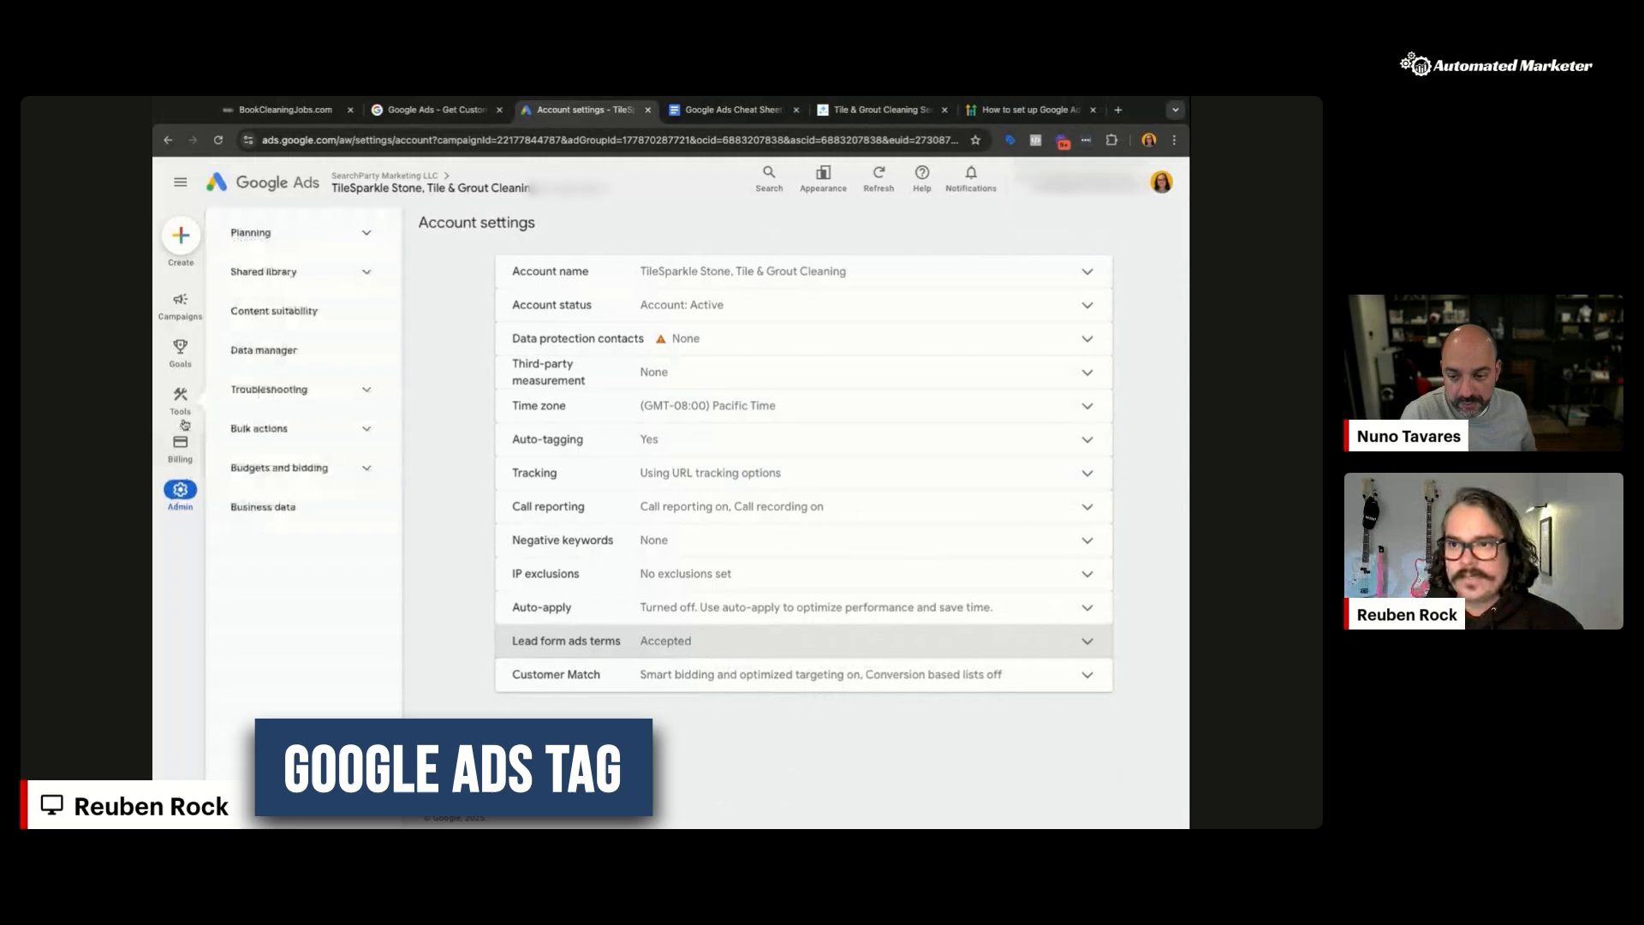
left_click(289, 358)
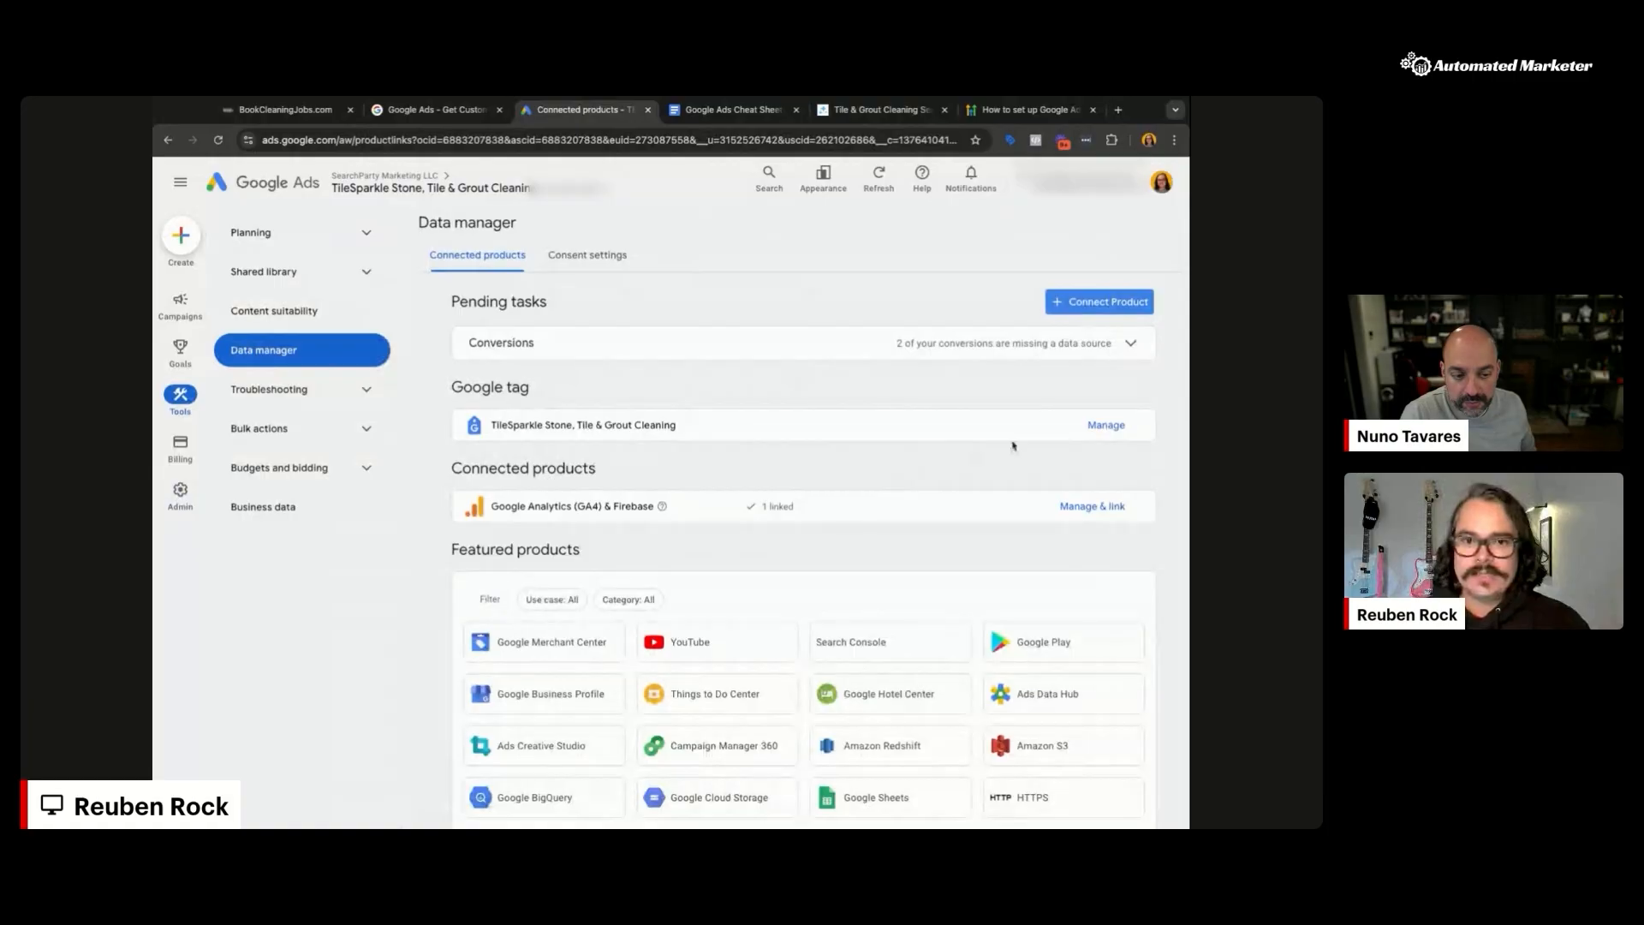
left_click(1107, 426)
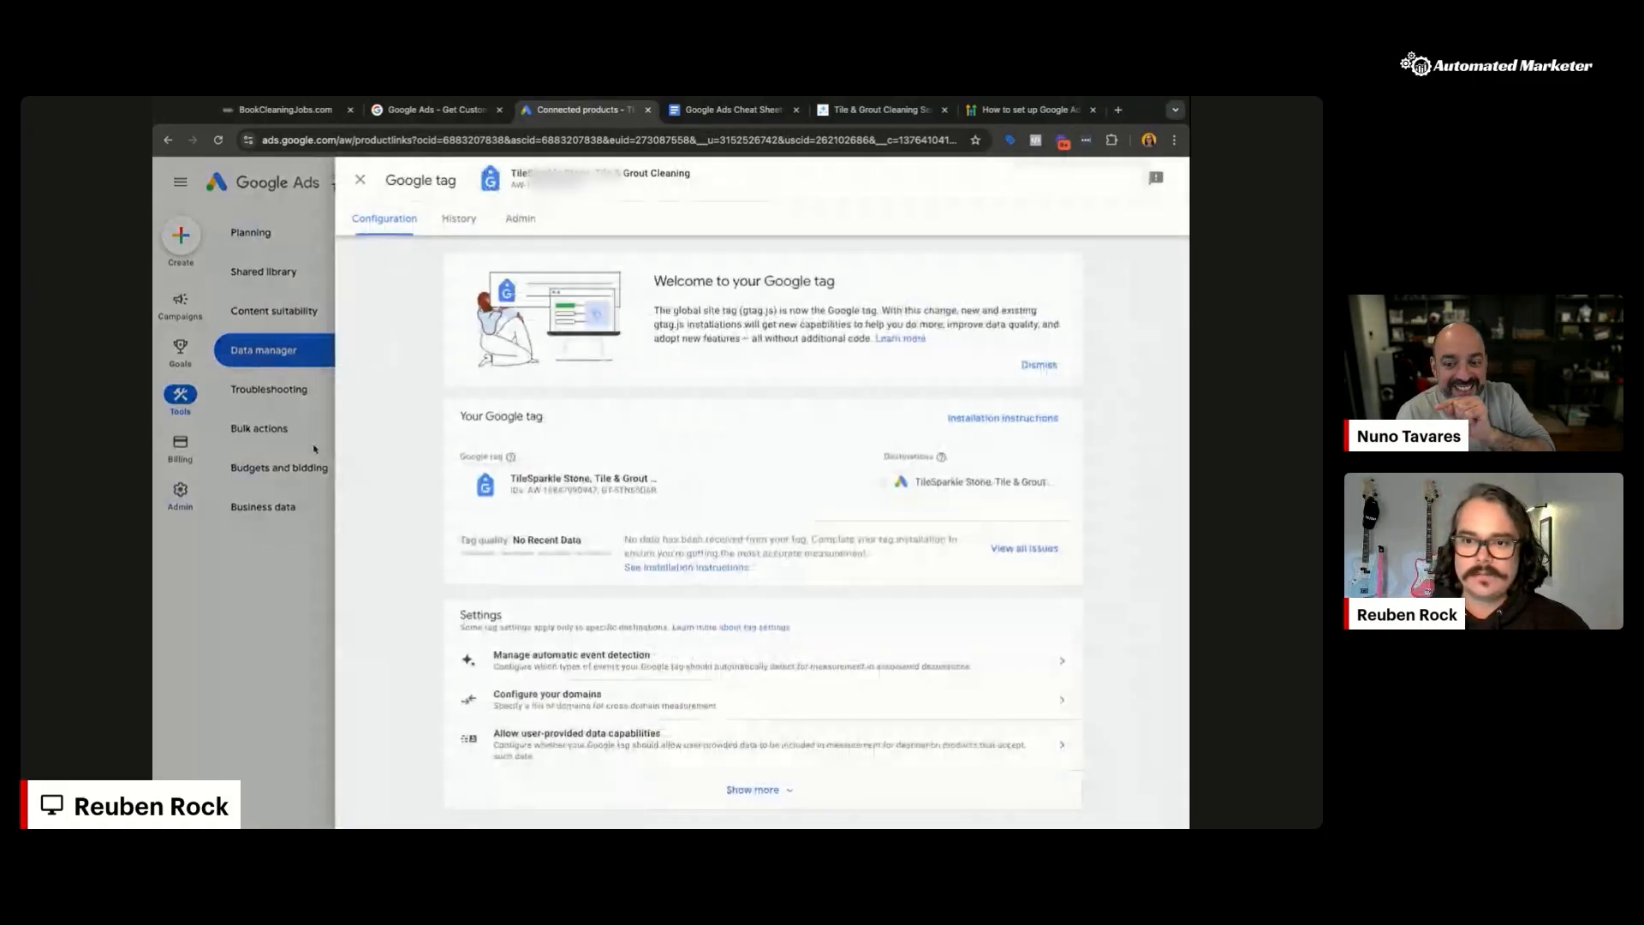
left_click(751, 780)
scroll(942, 568, "down", 1)
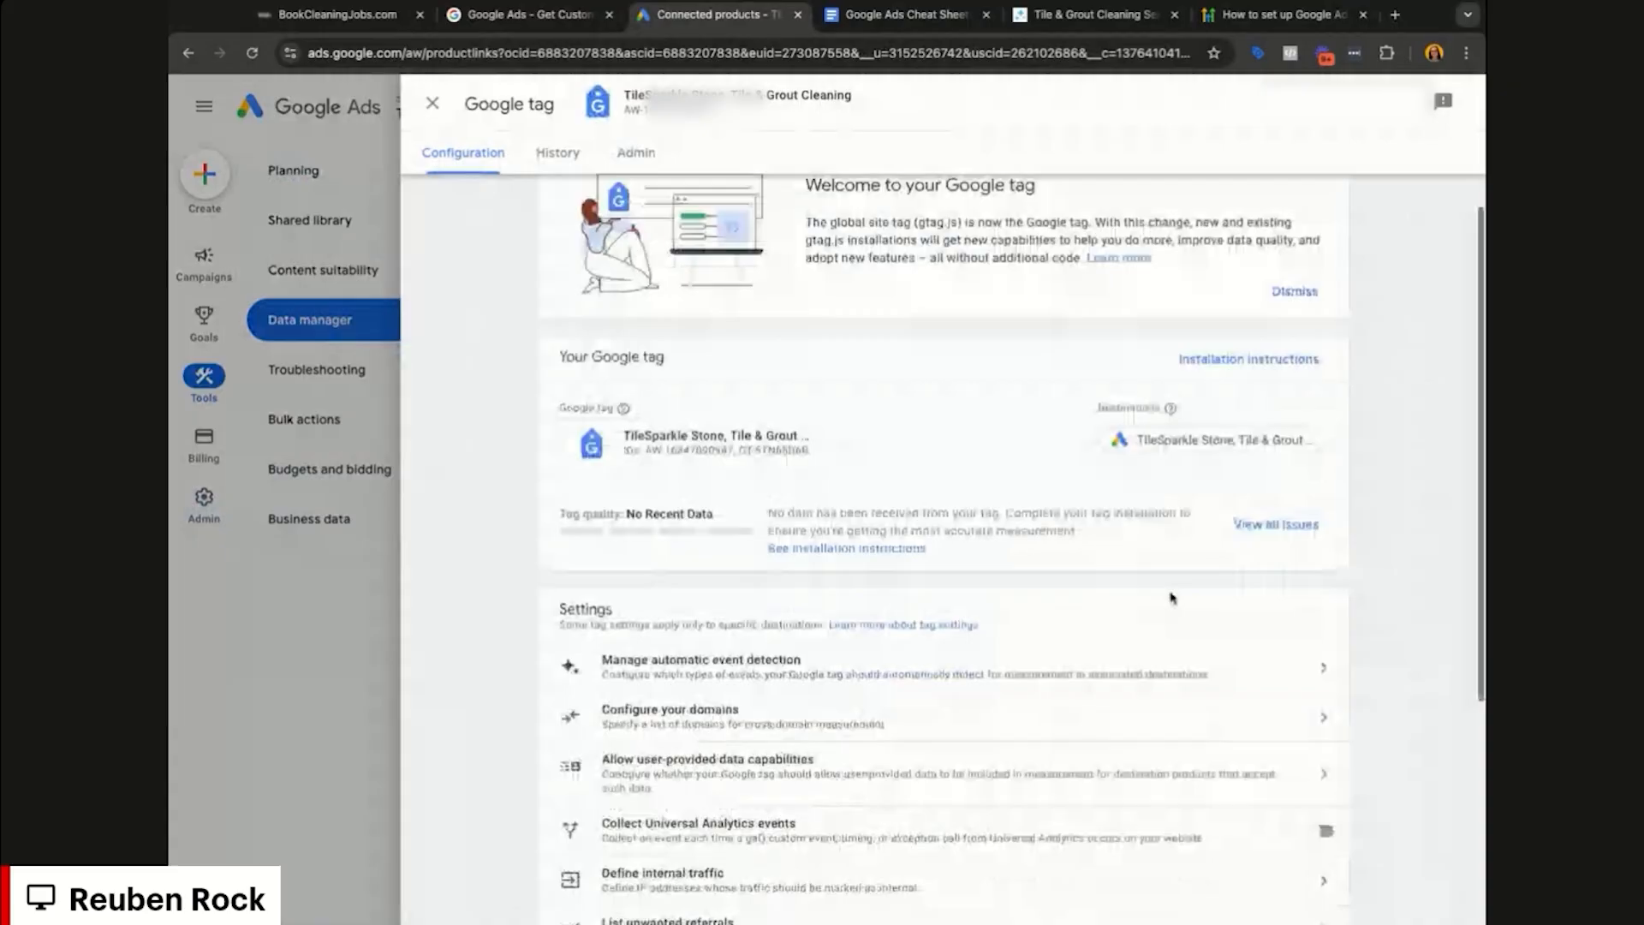
scroll(942, 568, "up", 1)
left_click(231, 448)
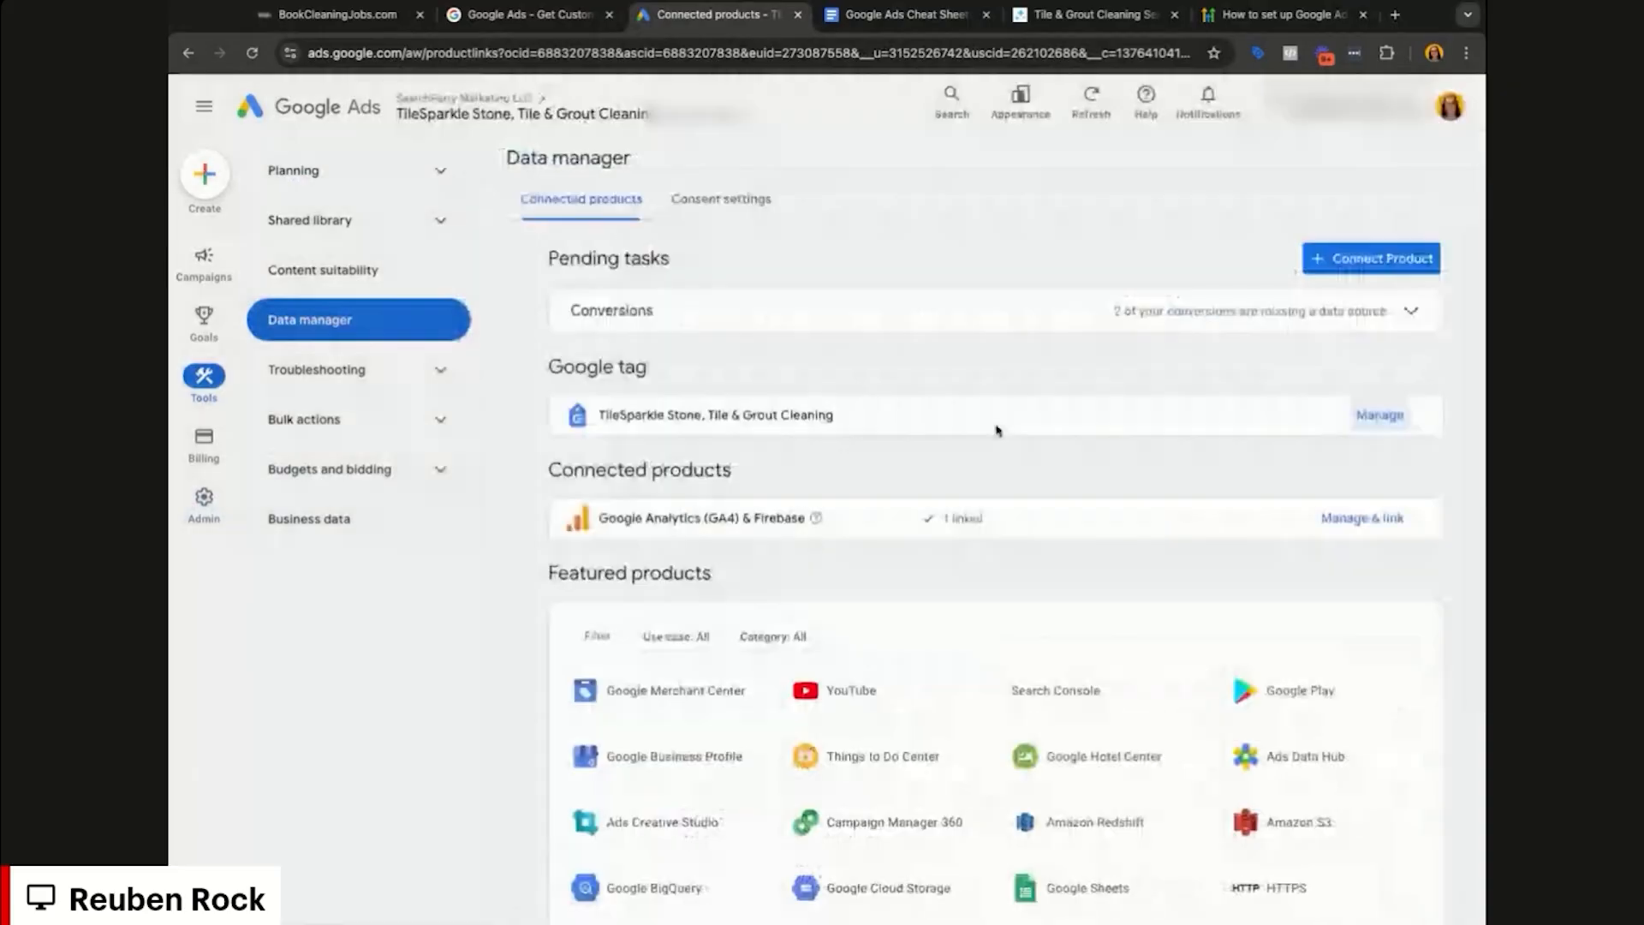
left_click(1378, 417)
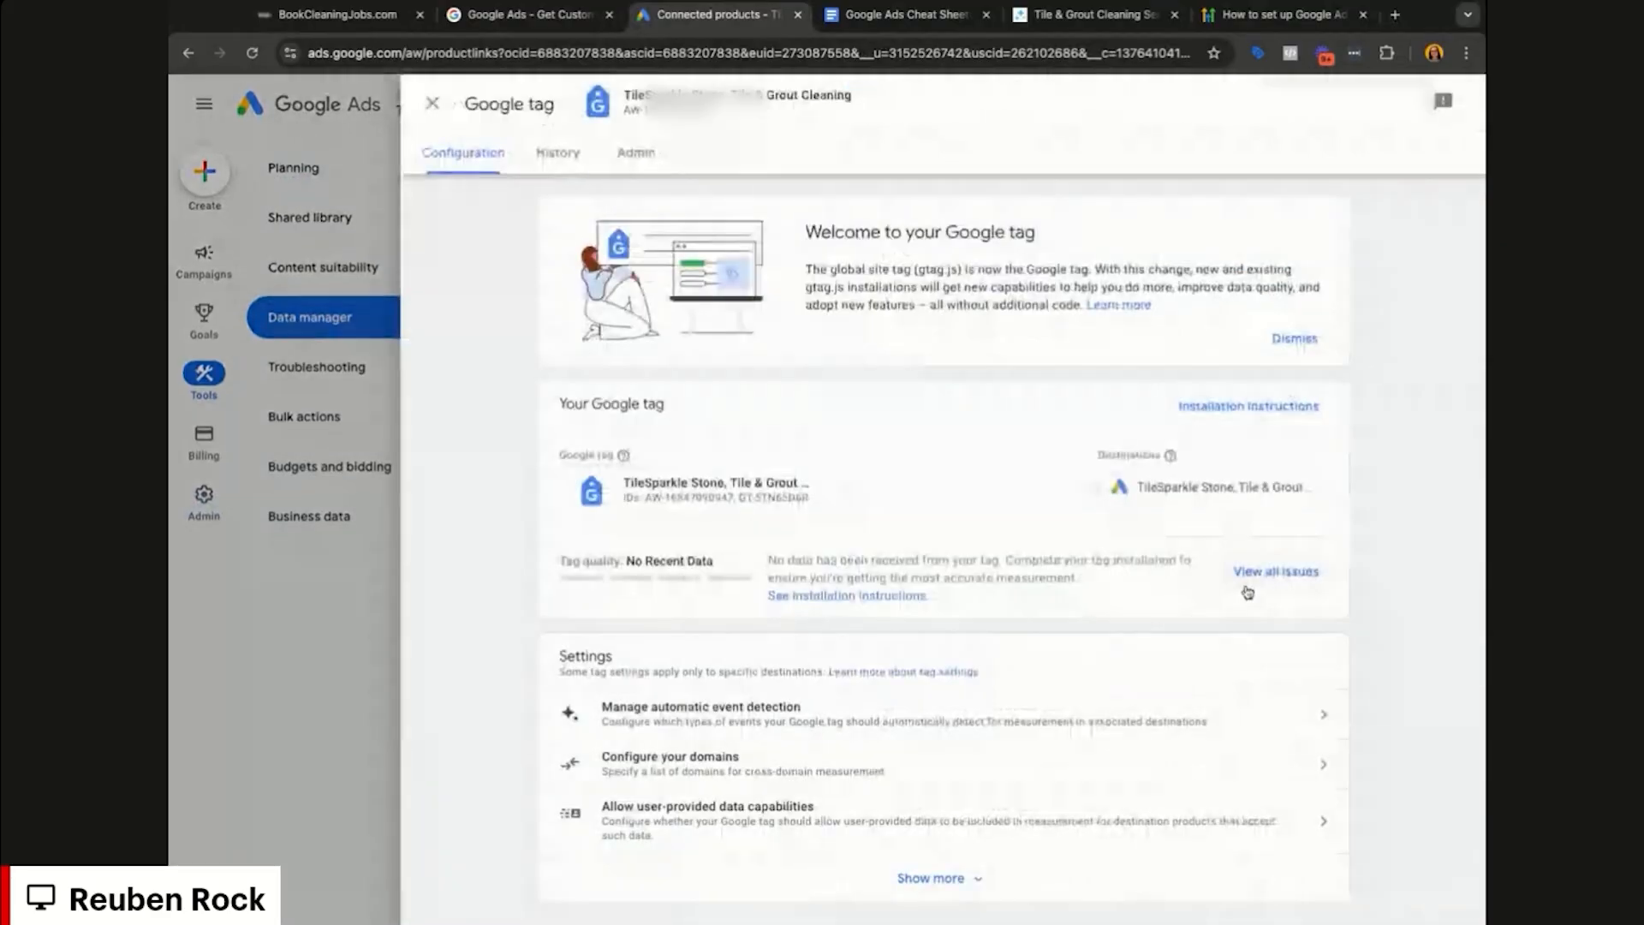
left_click(271, 484)
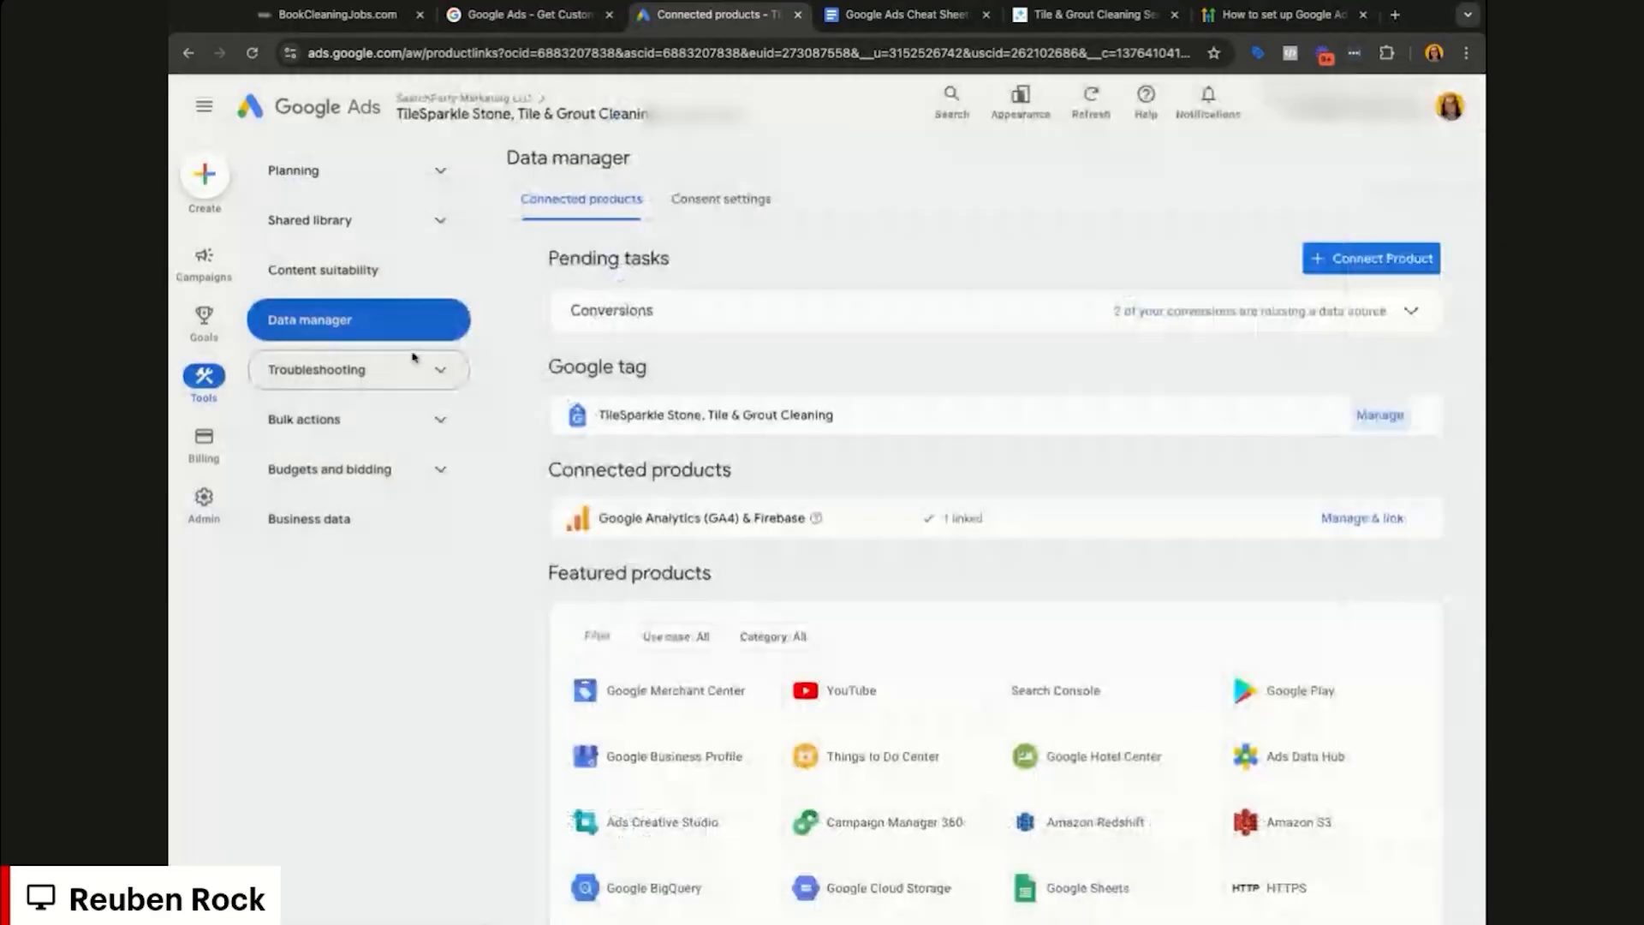
Step: Start setting up the Google Ads tag from Audience manager's data sources
left_click(391, 224)
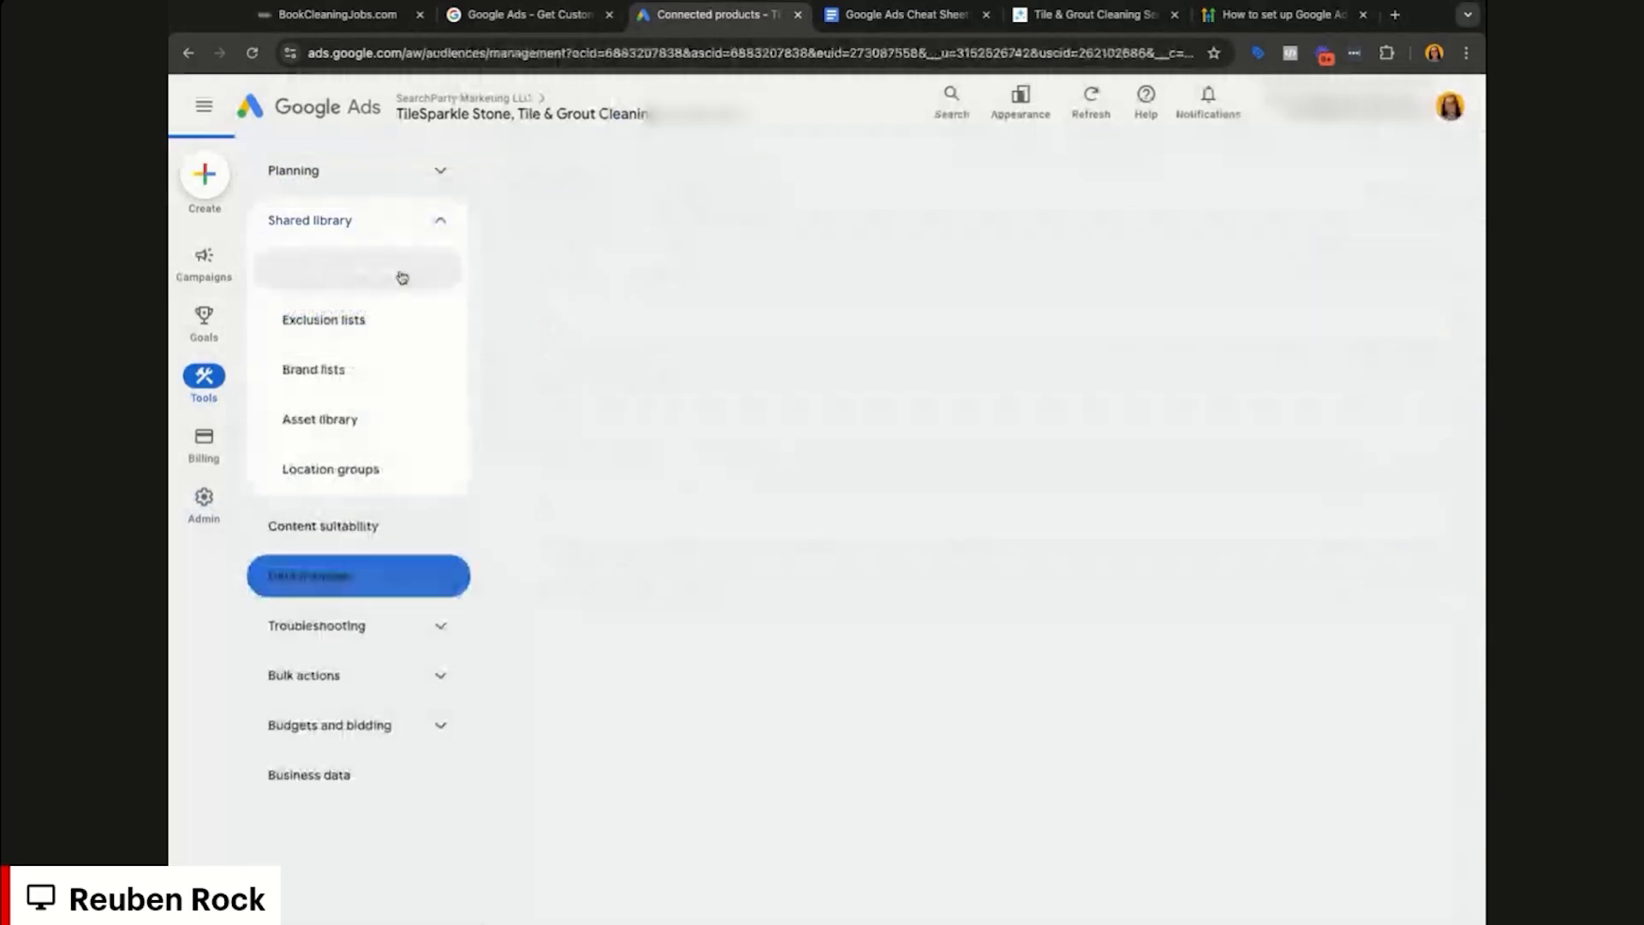
left_click(398, 272)
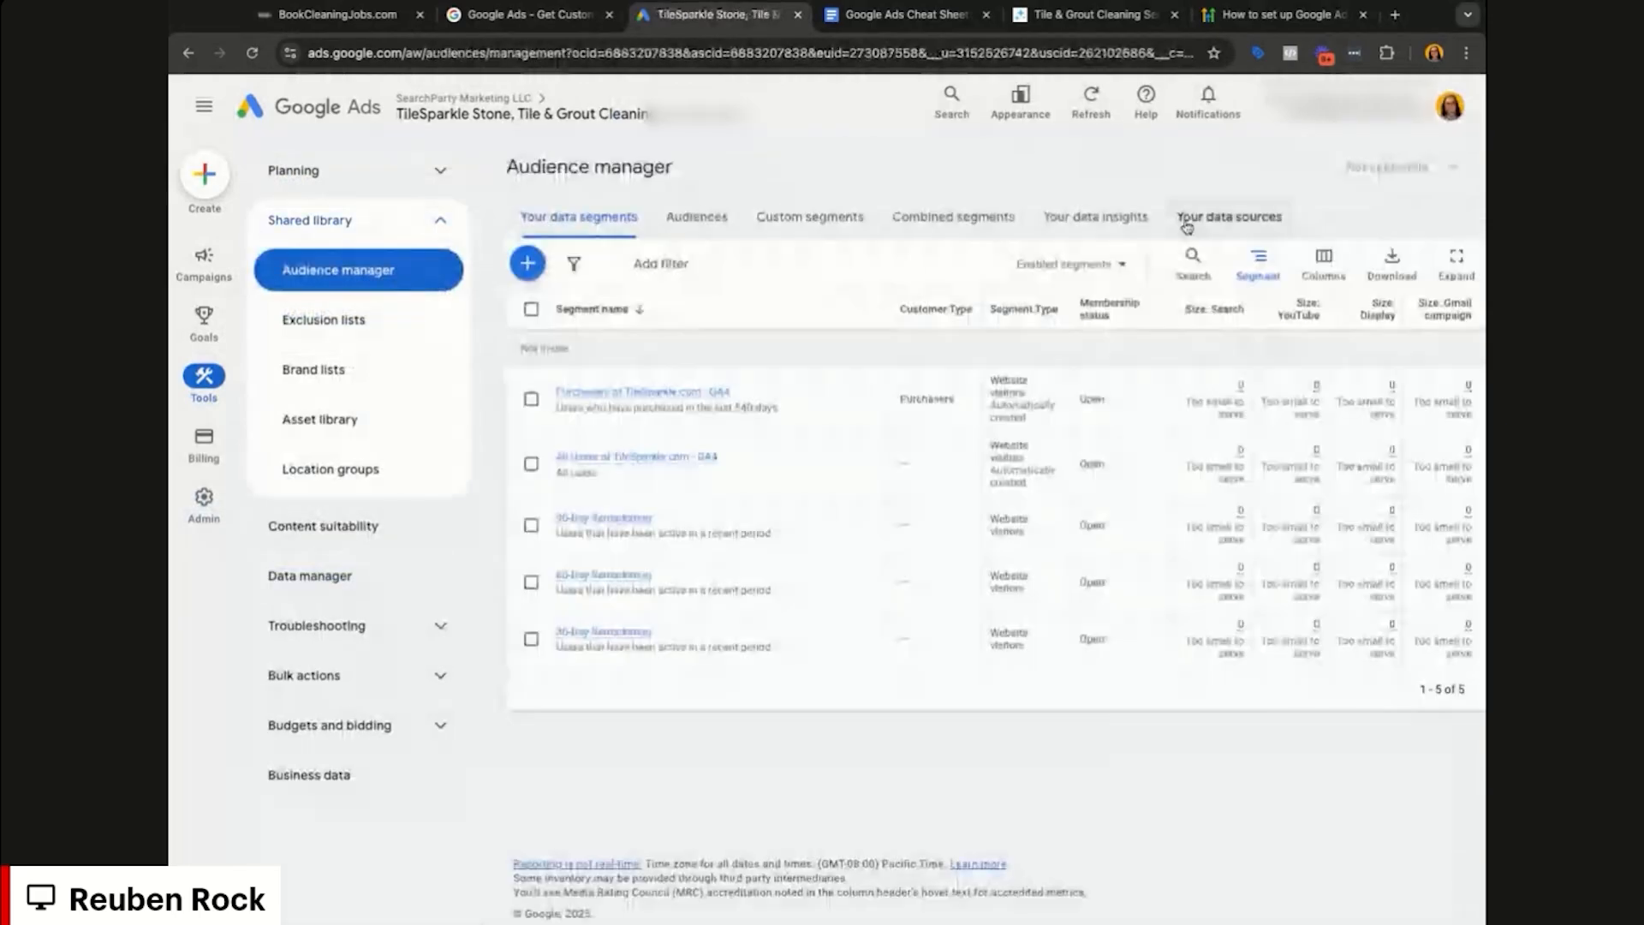
left_click(1187, 225)
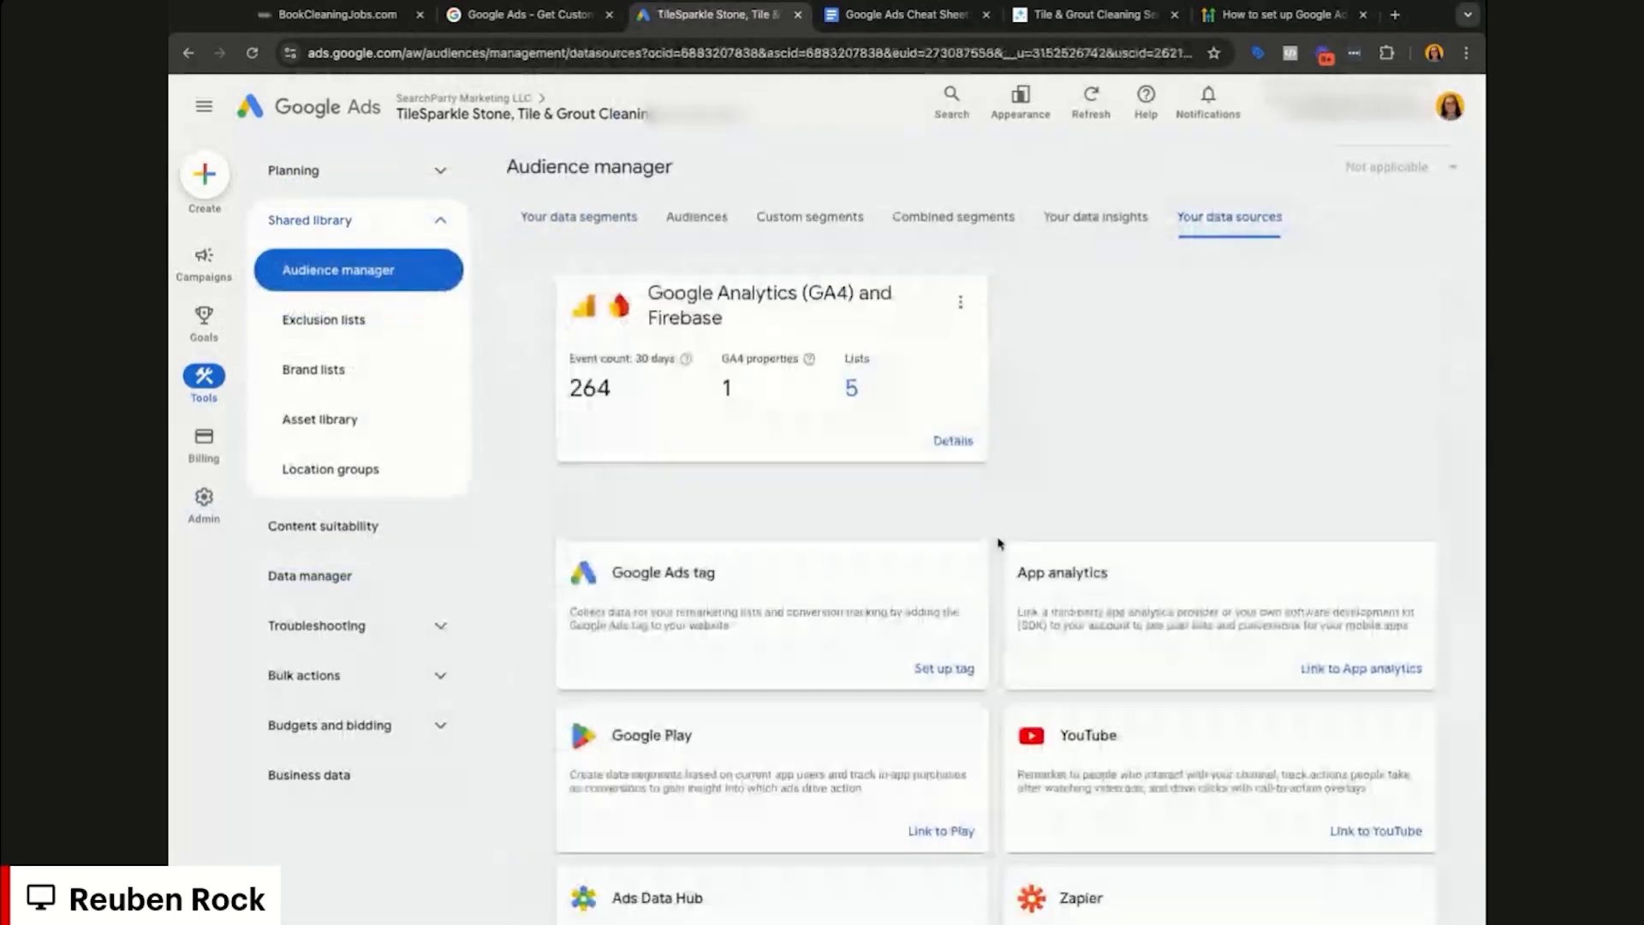
triple_click(623, 575)
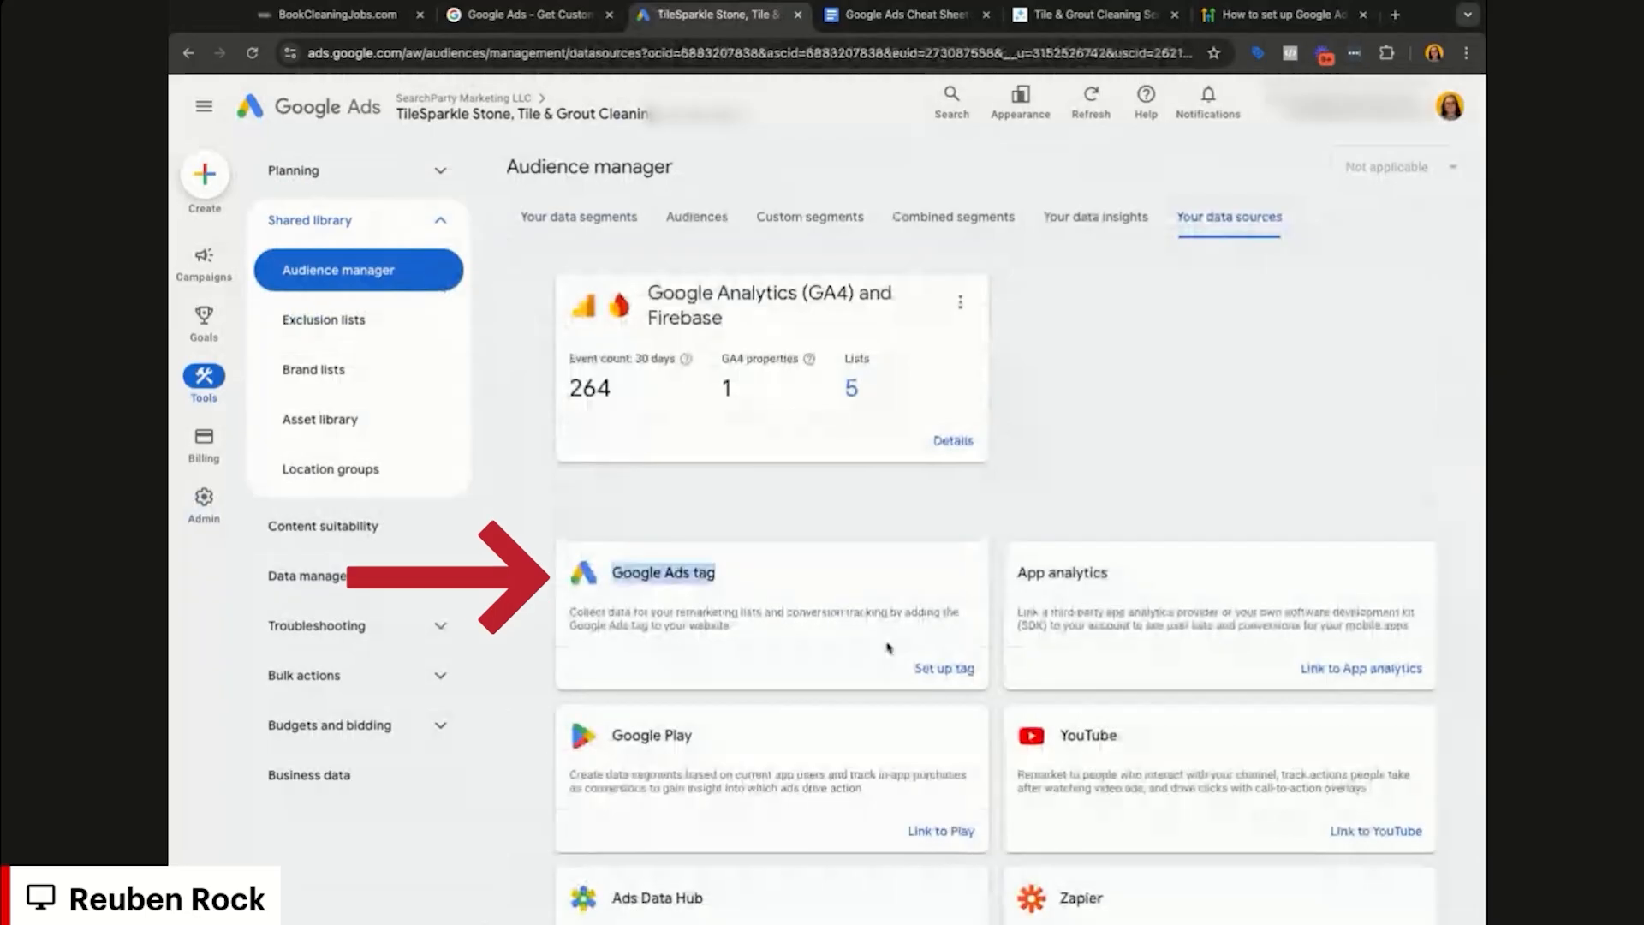
left_click(945, 668)
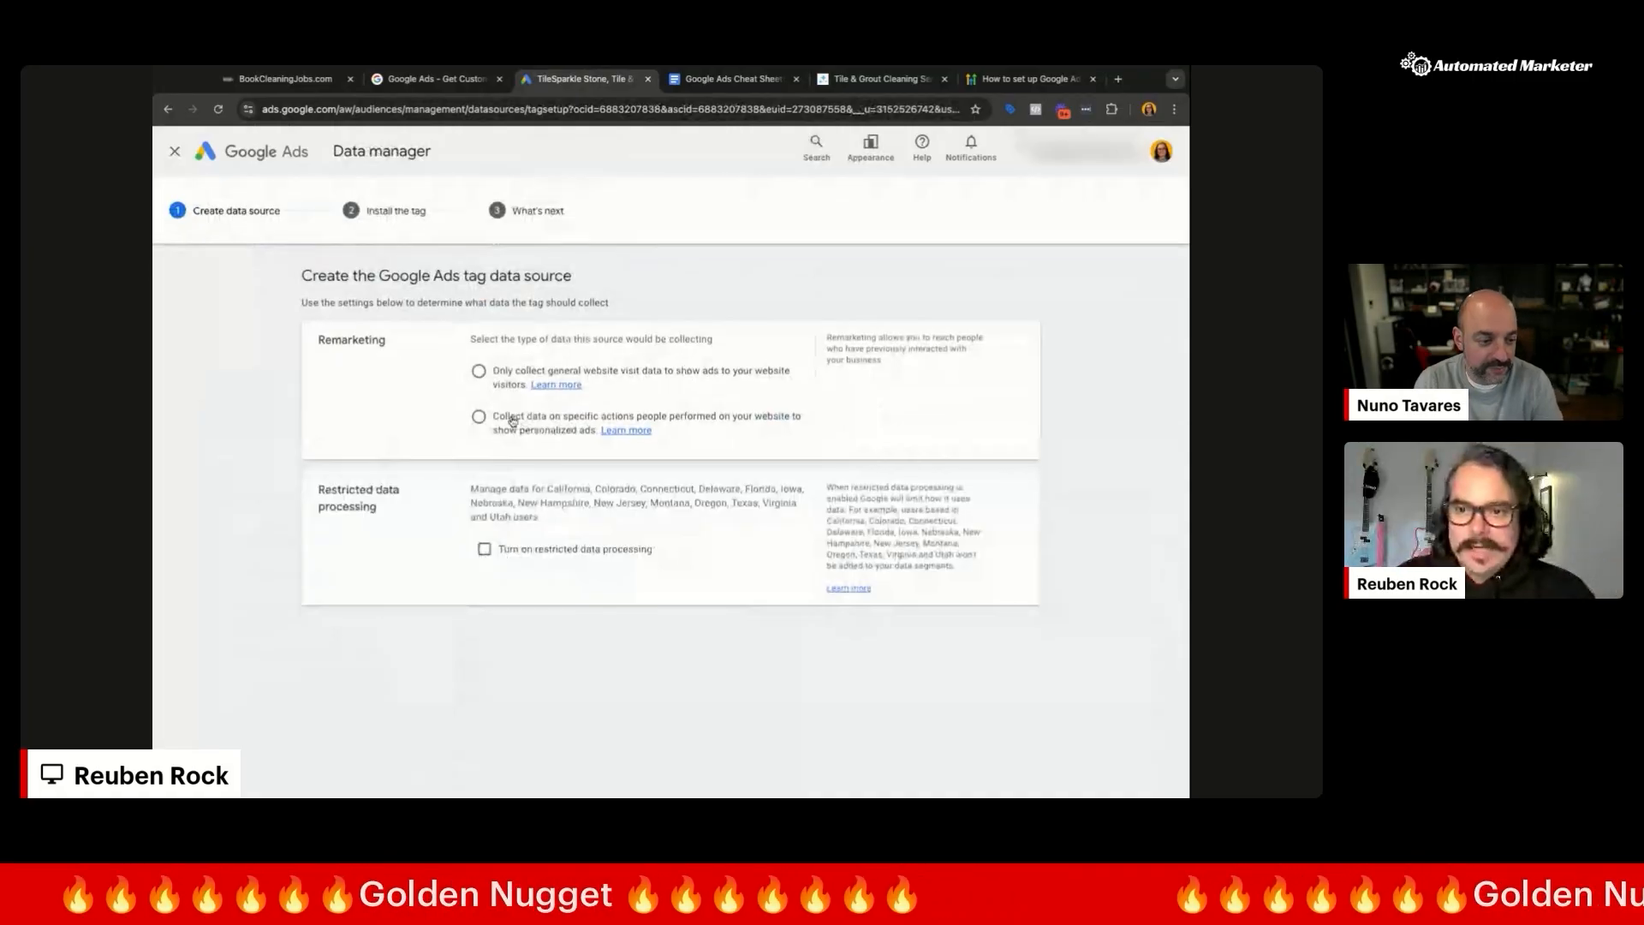
Step: Set the Google Ads tag to collect only general website visits, save, and choose self-install to get the code
left_click(512, 419)
left_click(479, 372)
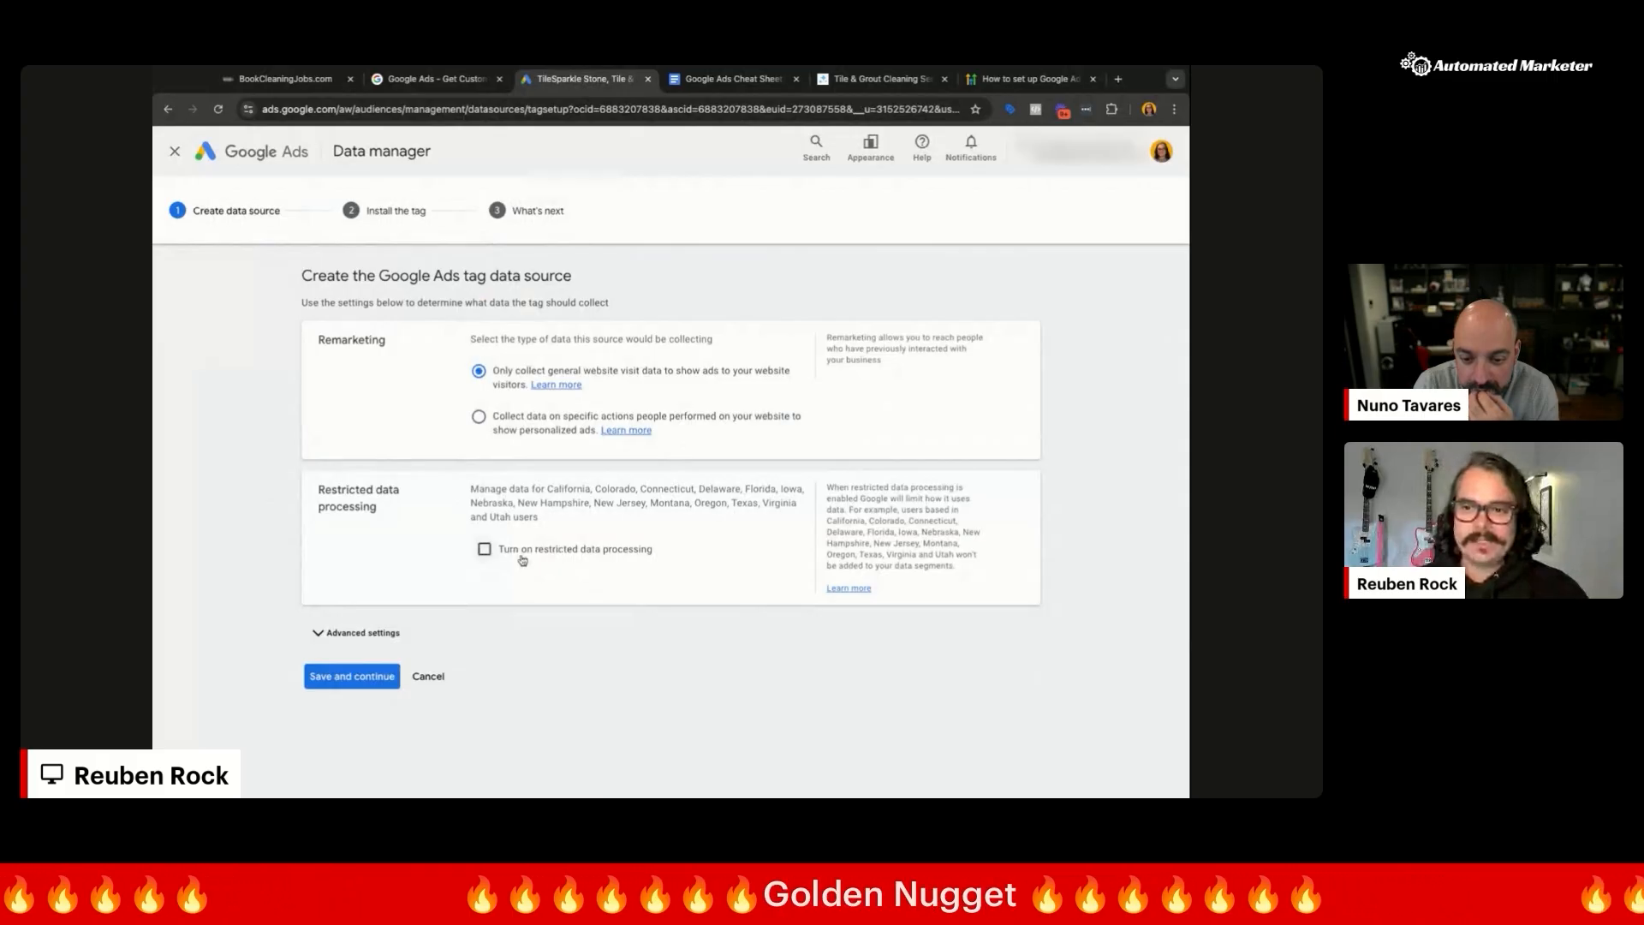
left_click(363, 637)
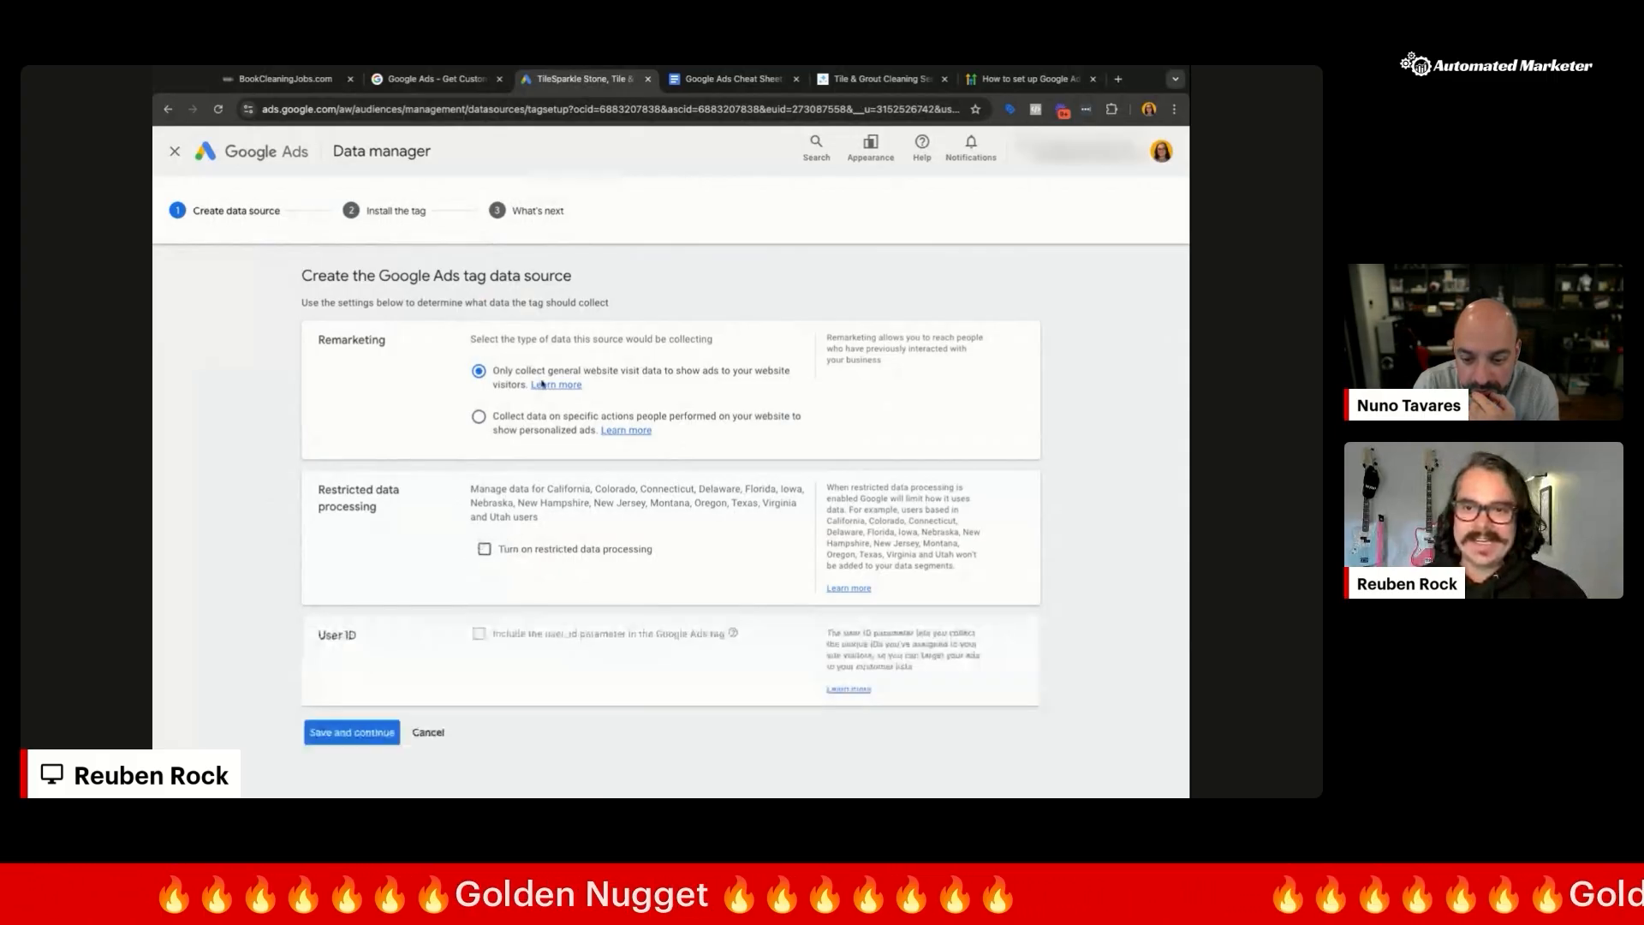
left_click(345, 734)
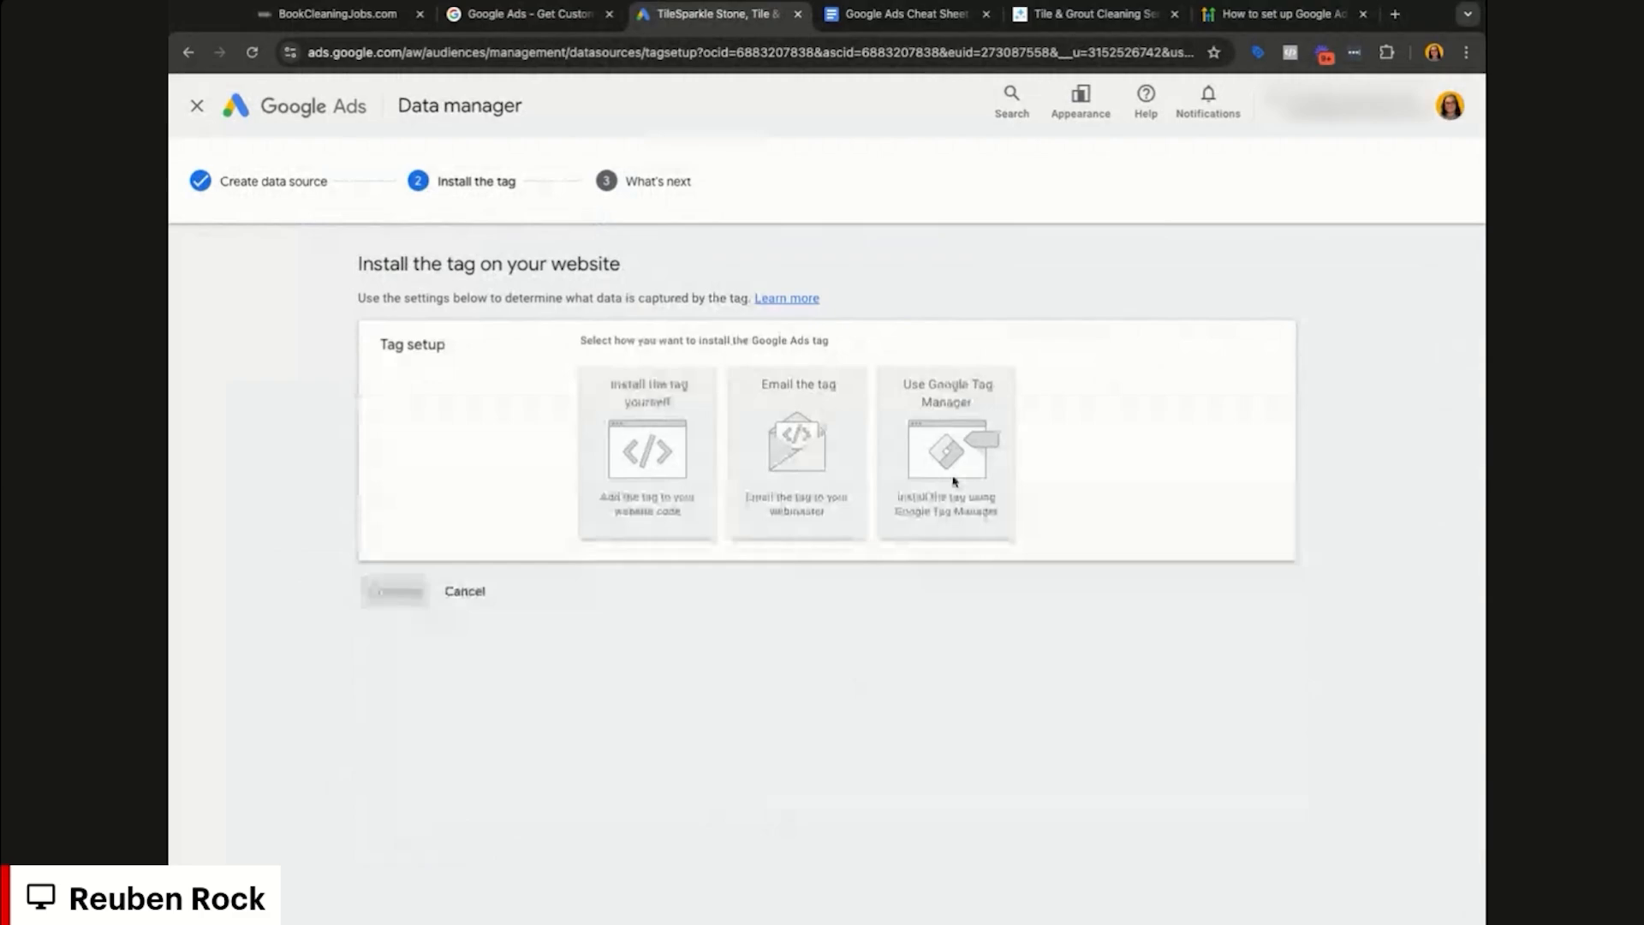
left_click(641, 468)
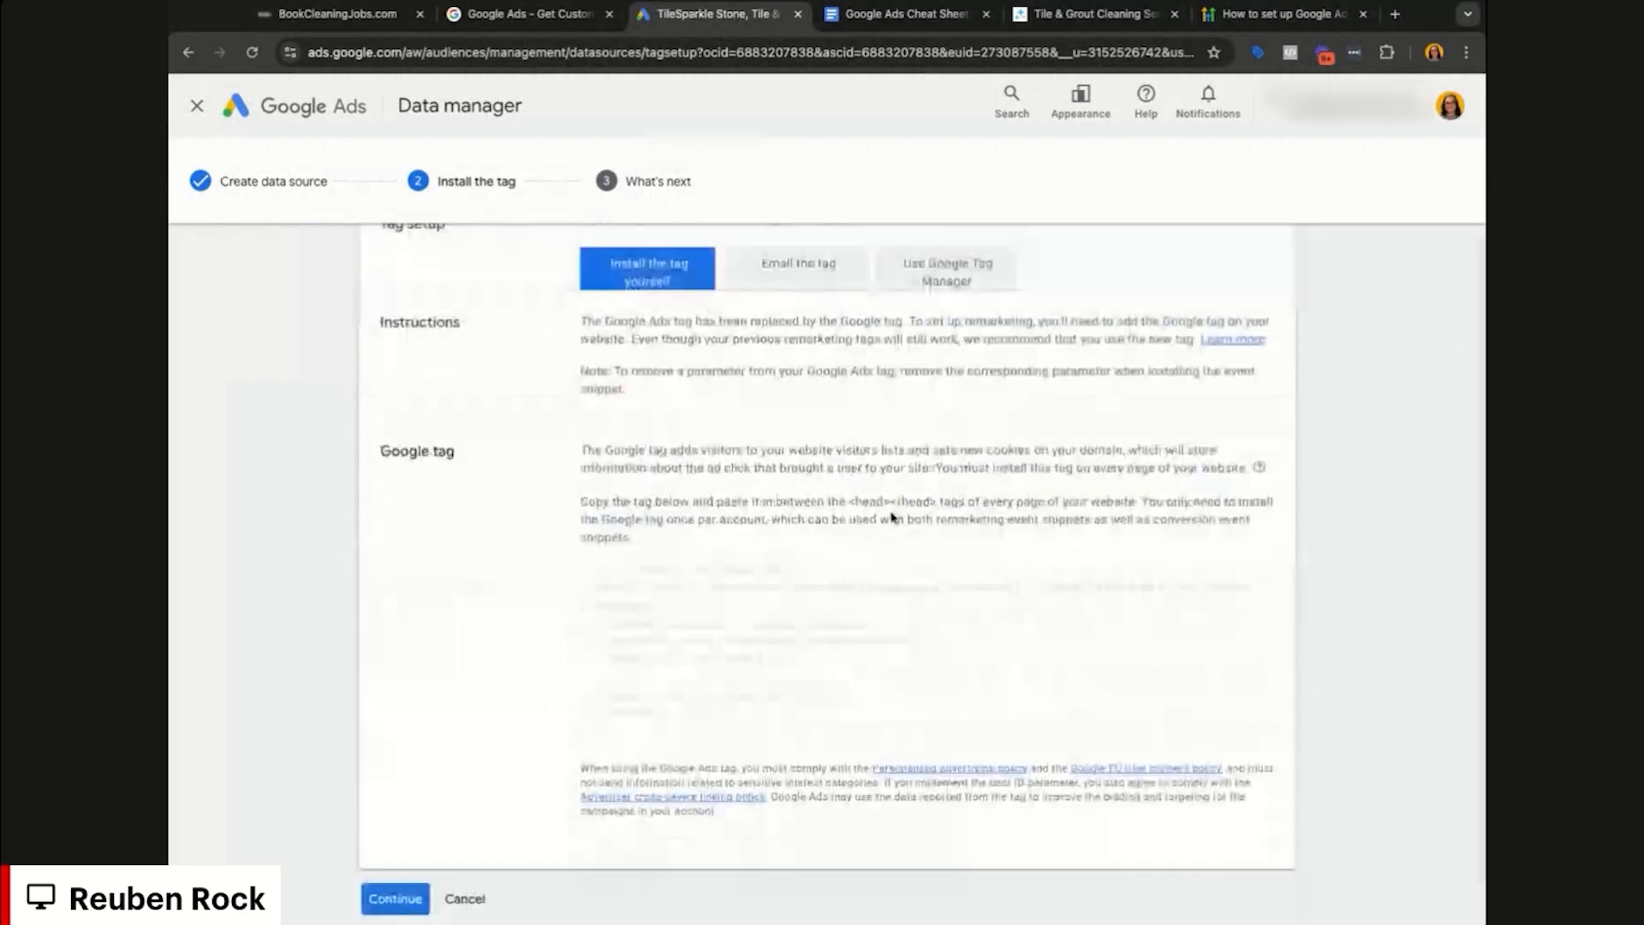
left_click(600, 578)
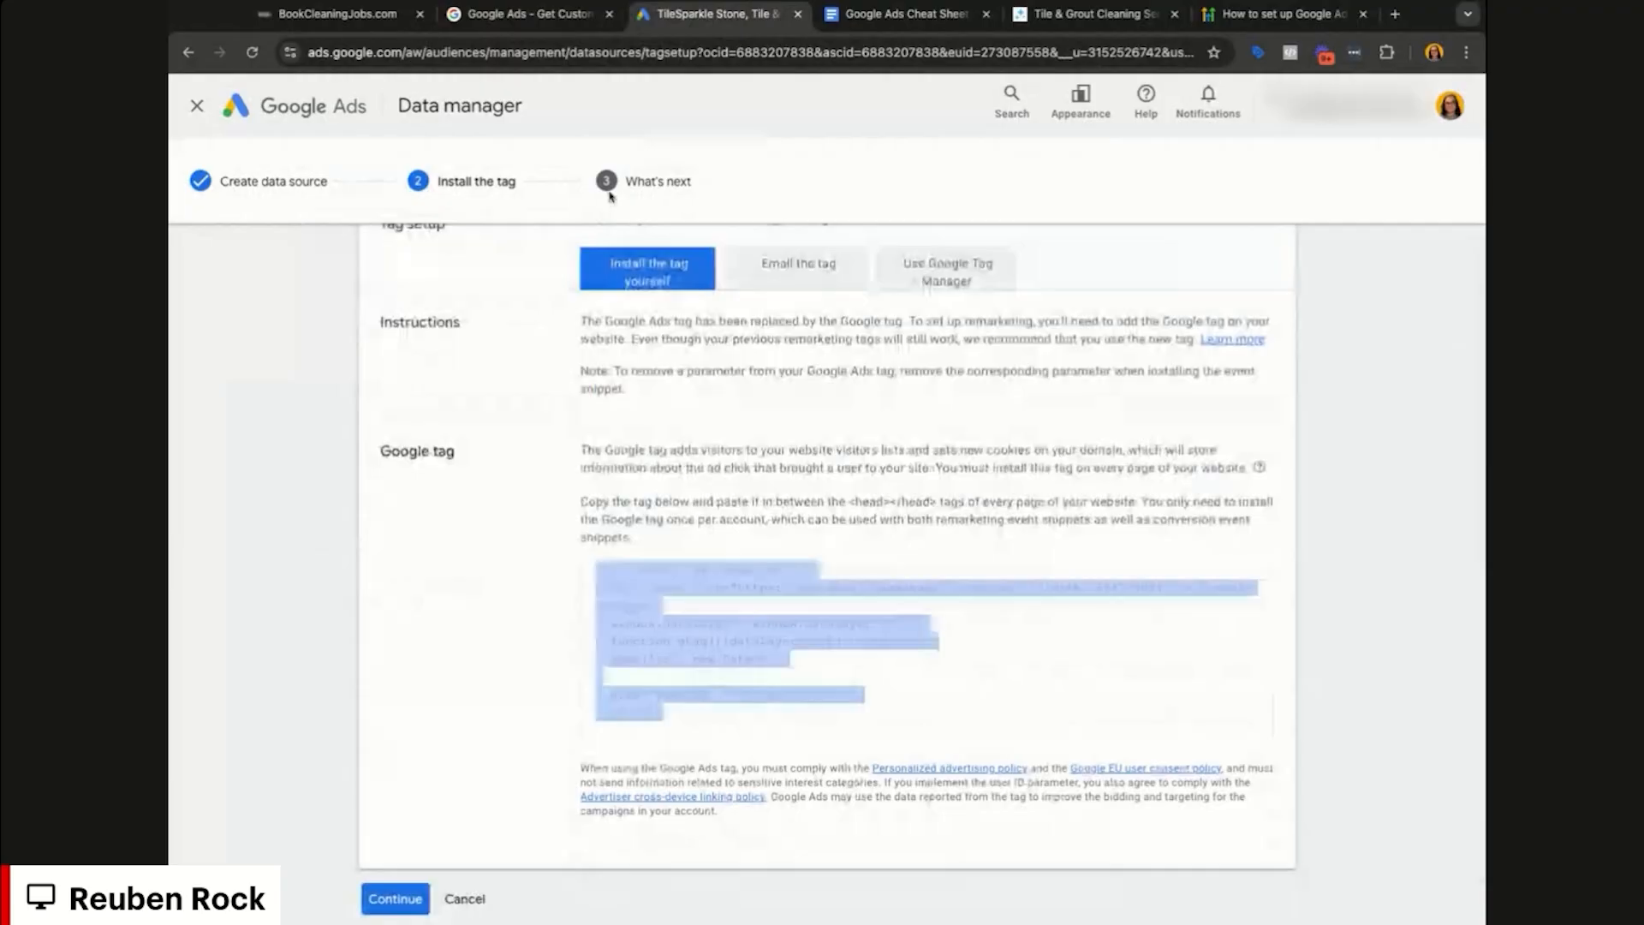
Step: In HighLevel, open the ABC Carpet Cleaning funnel's Settings and focus the empty Head tracking code field
left_click(334, 13)
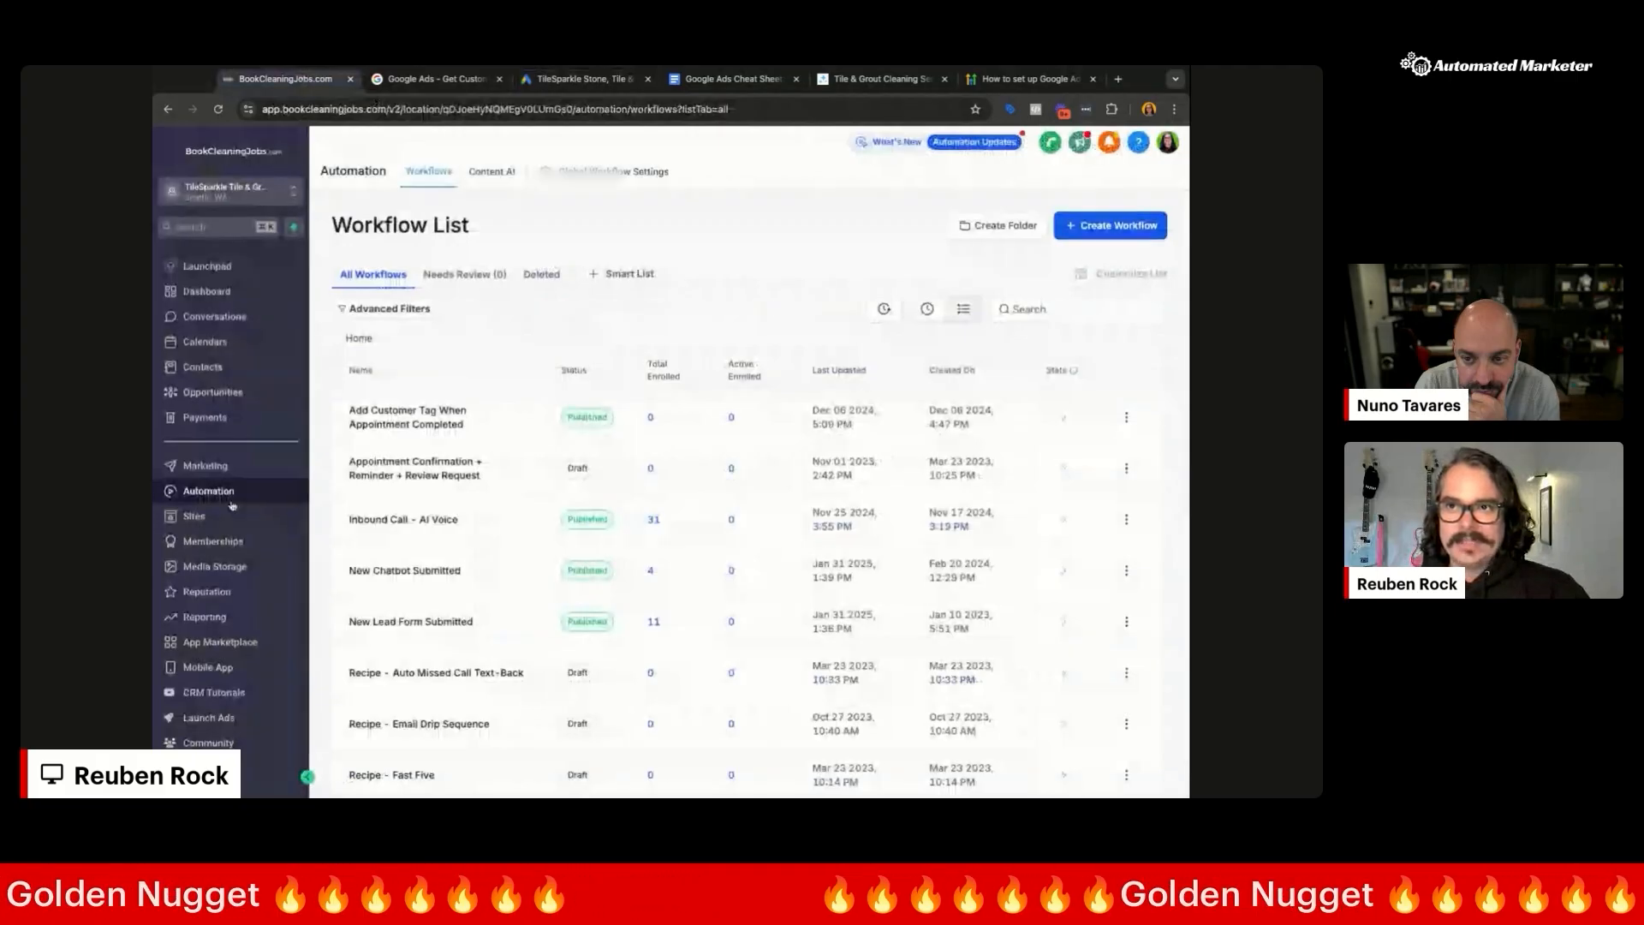
left_click(230, 515)
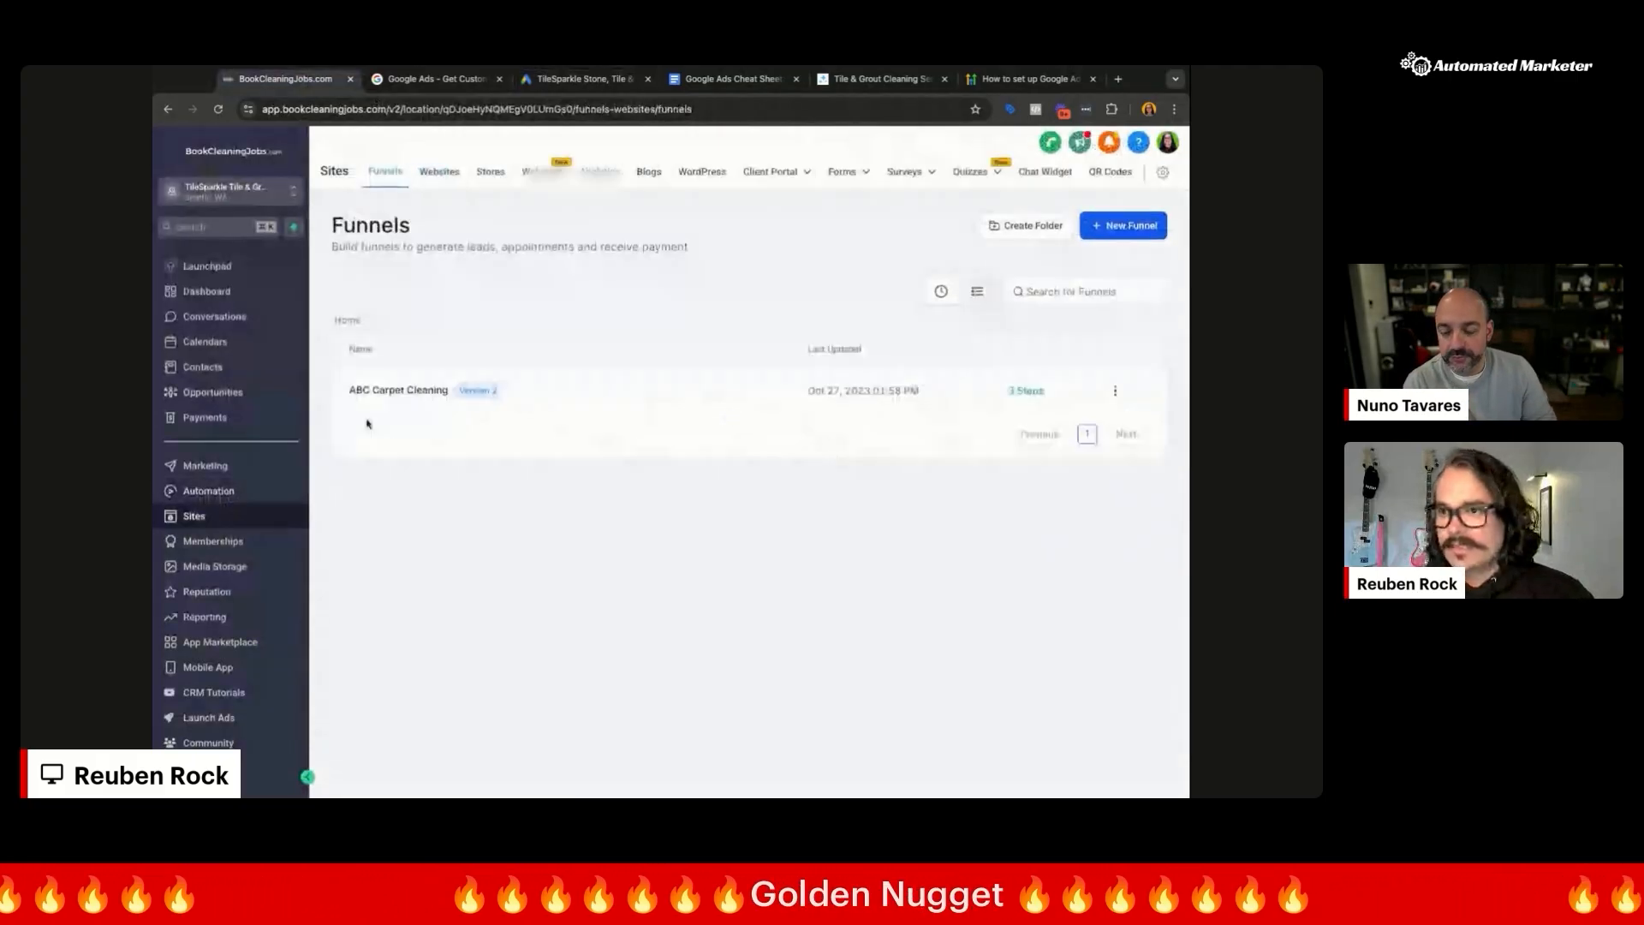
left_click(399, 390)
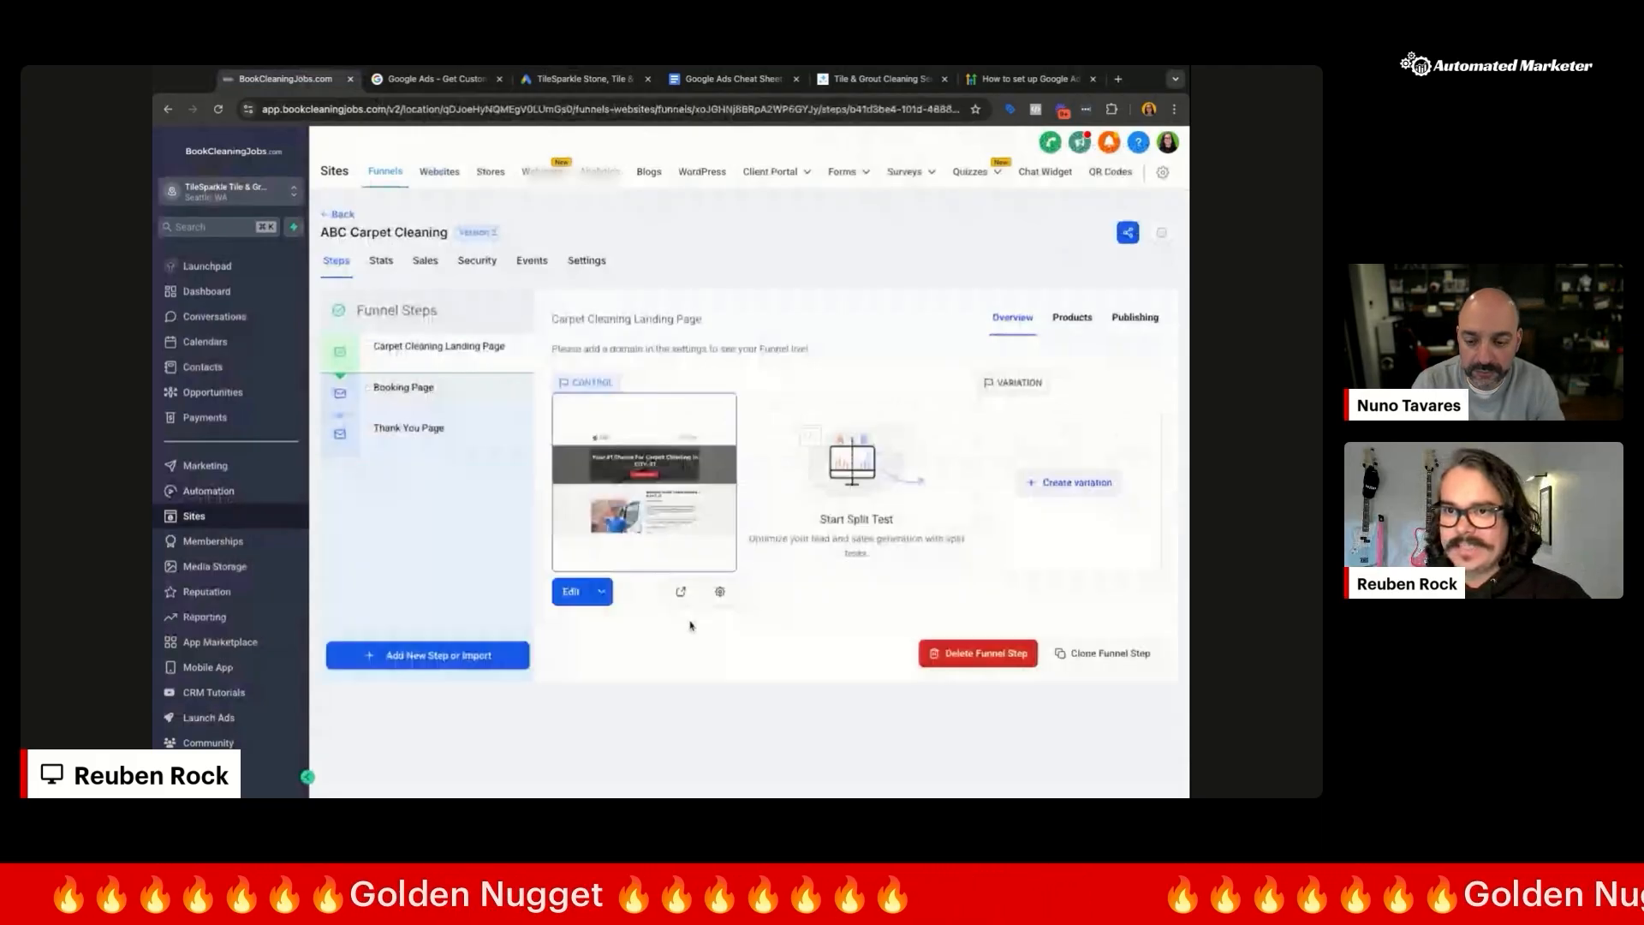
left_click(587, 261)
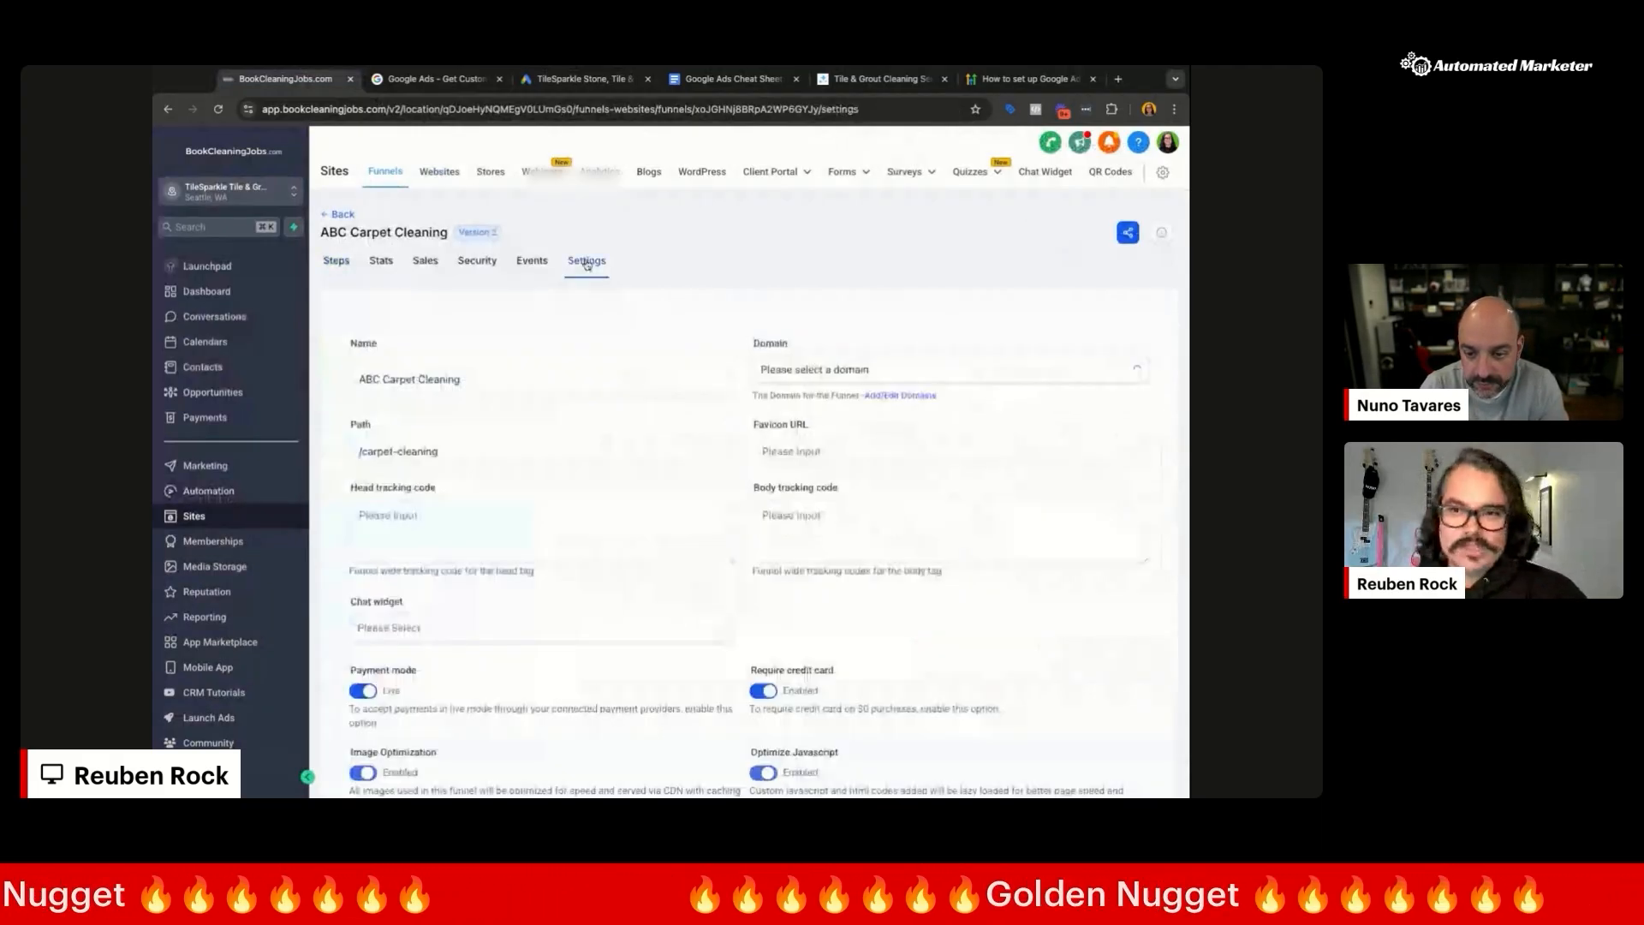
left_click(429, 524)
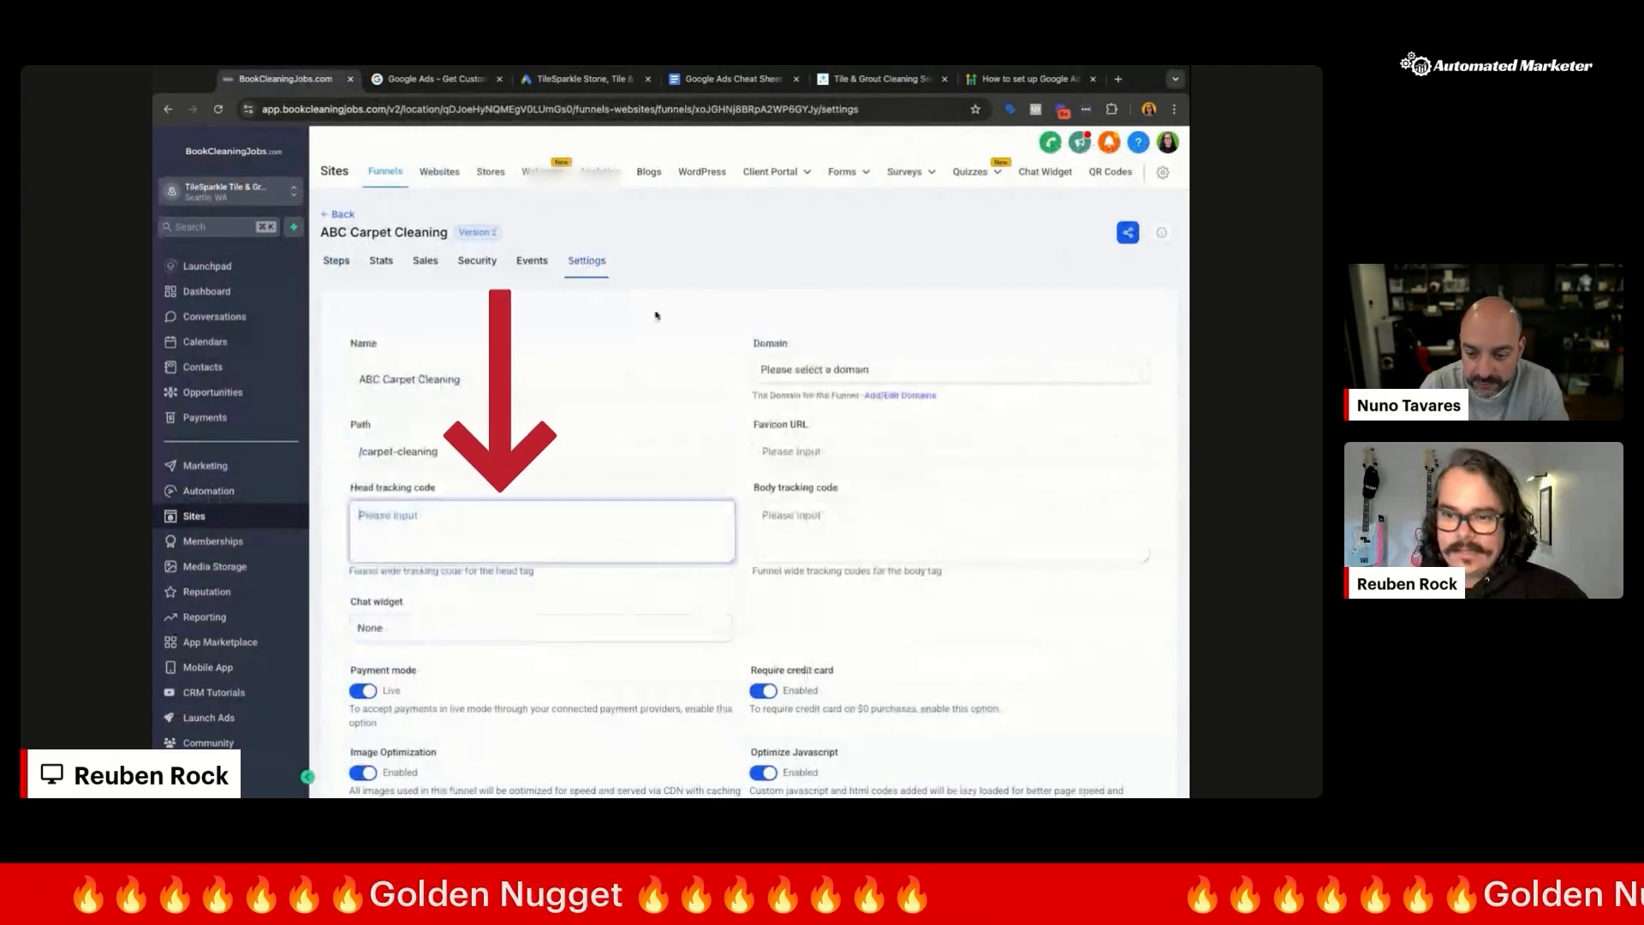
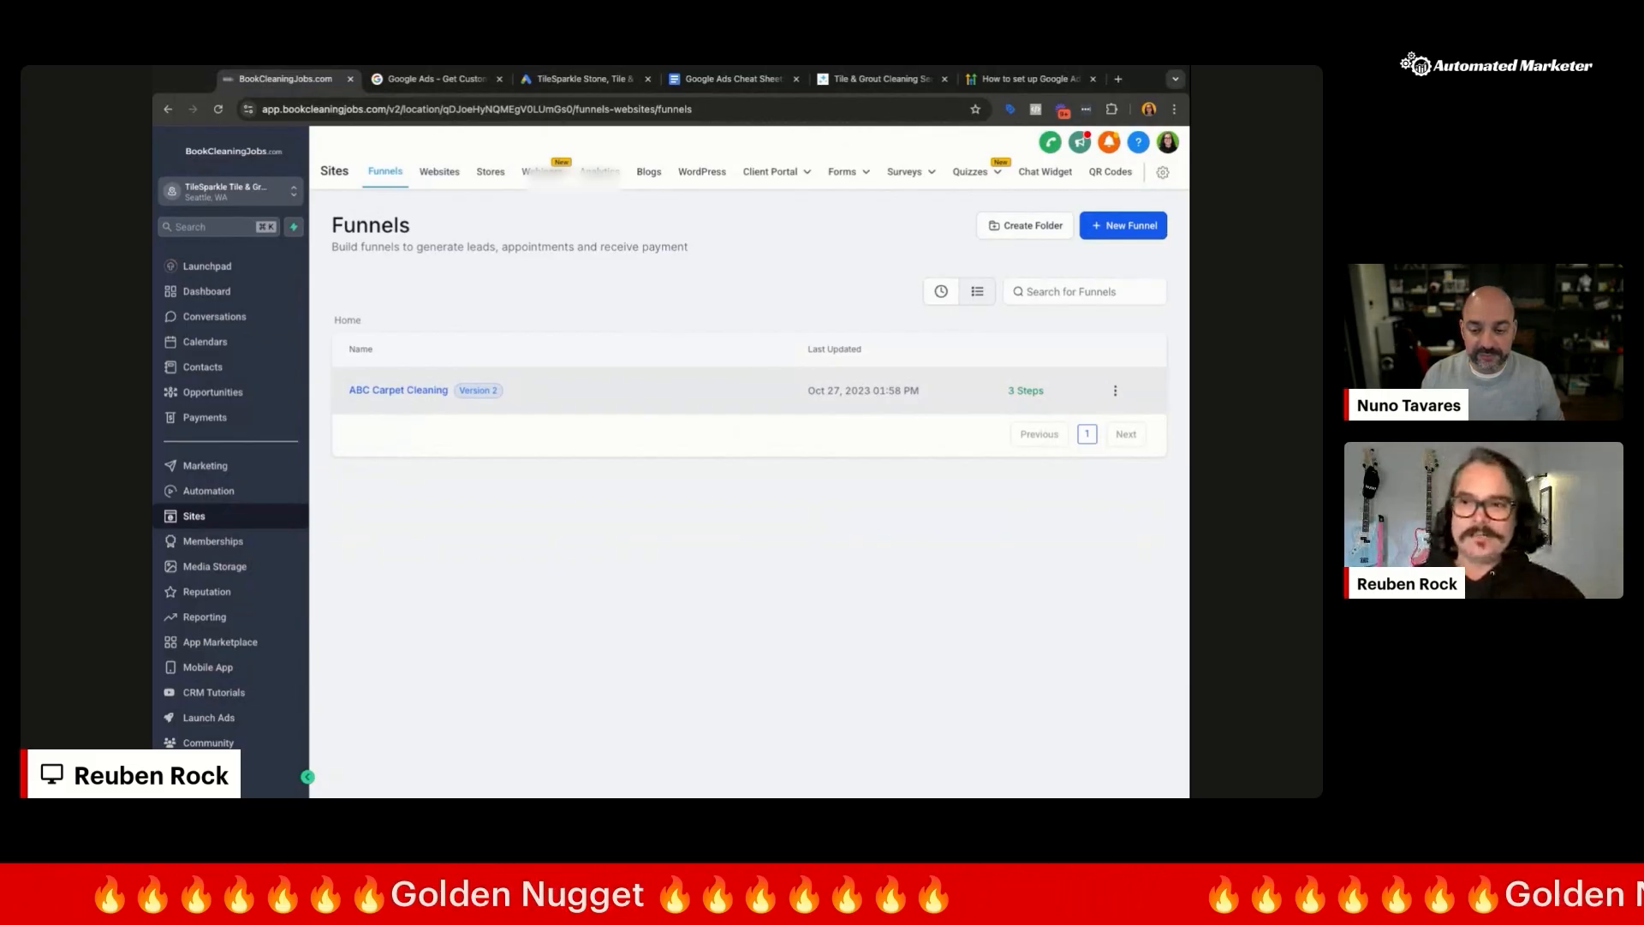
Step: Open the ABC Carpet Cleaning funnel's Settings and select the head and body tracking code fields
left_click(543, 390)
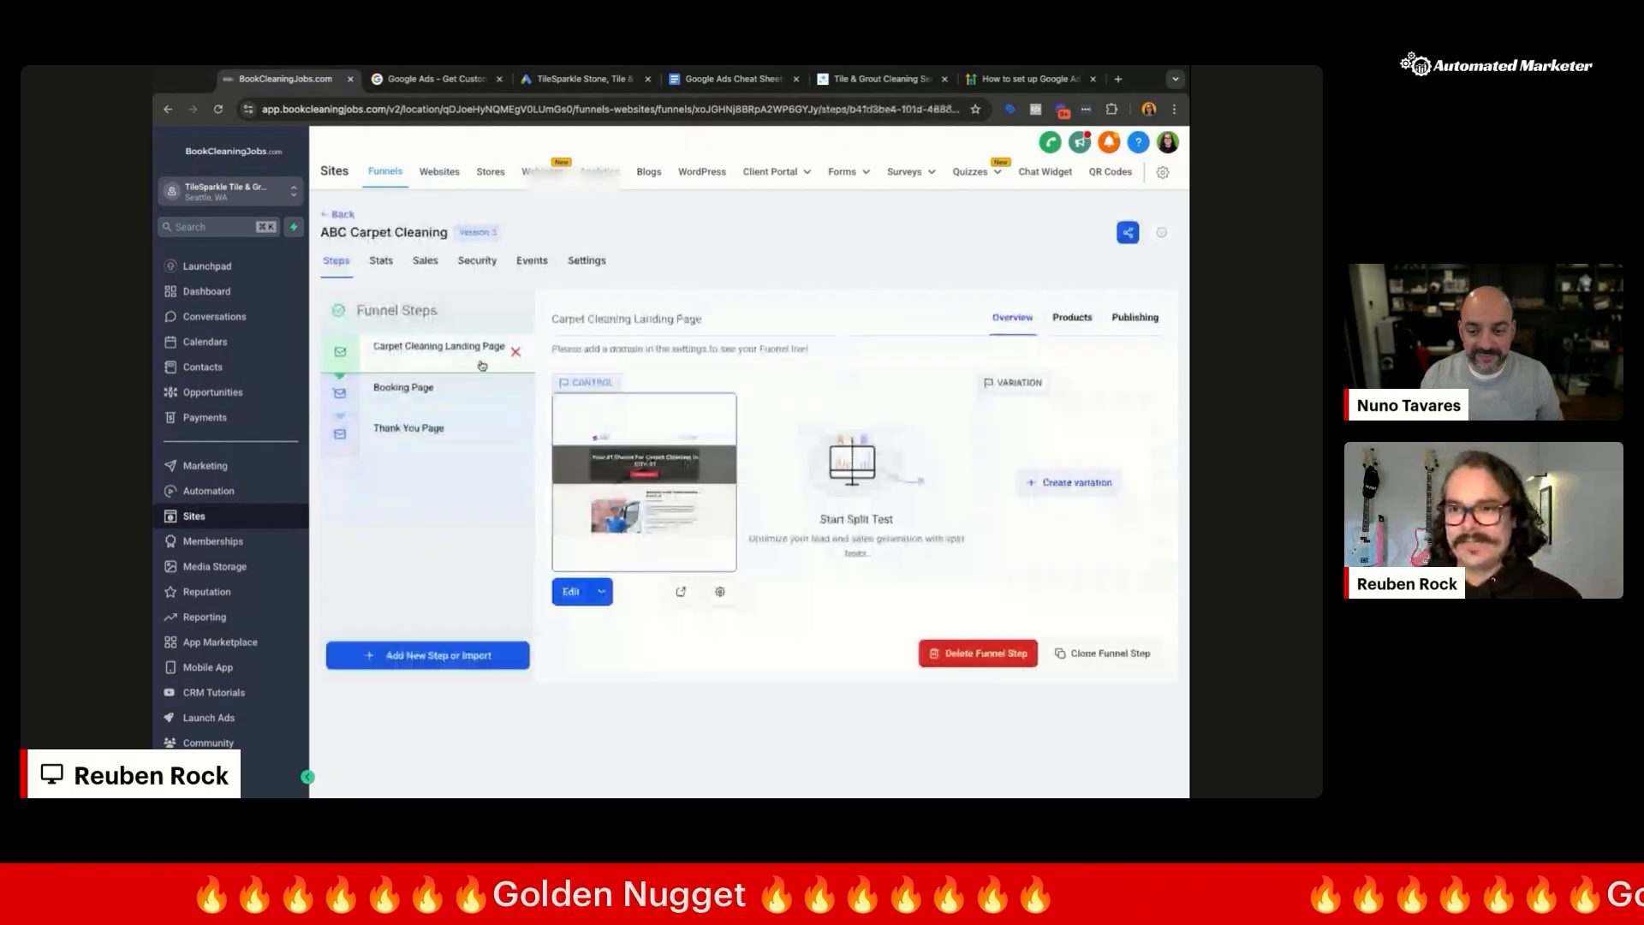
left_click(586, 261)
left_click(551, 550)
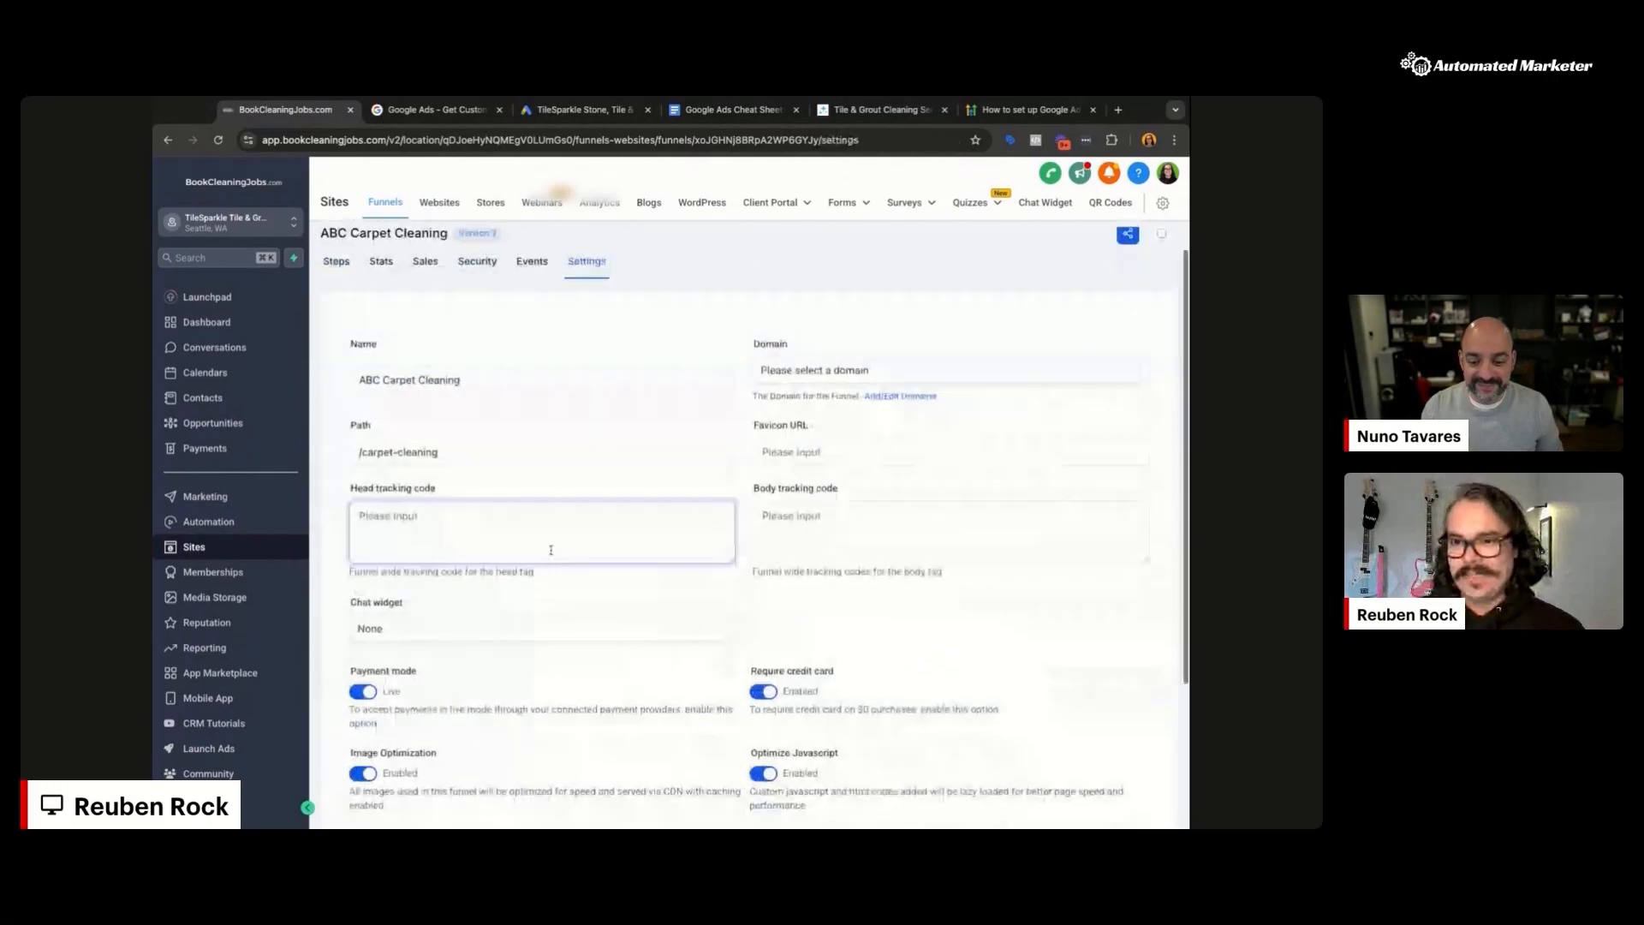
left_click(840, 532)
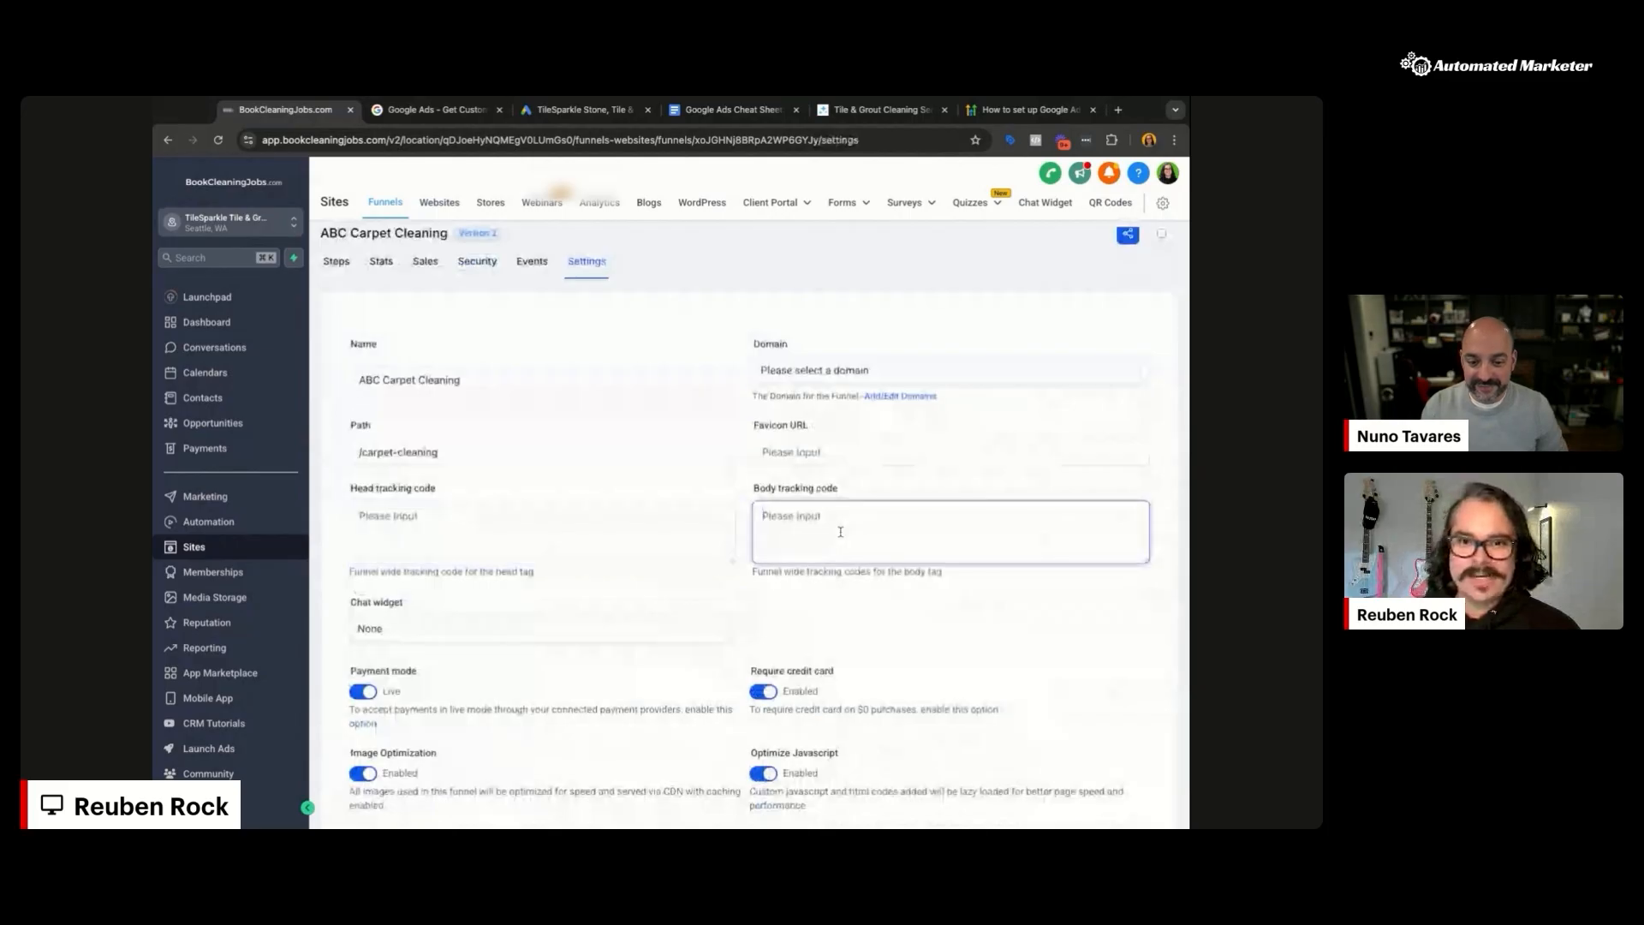
Step: Load tagmanager.google.com in a new browser tab
key("ctrl+t")
type("tagmanager.google.com")
key("Return")
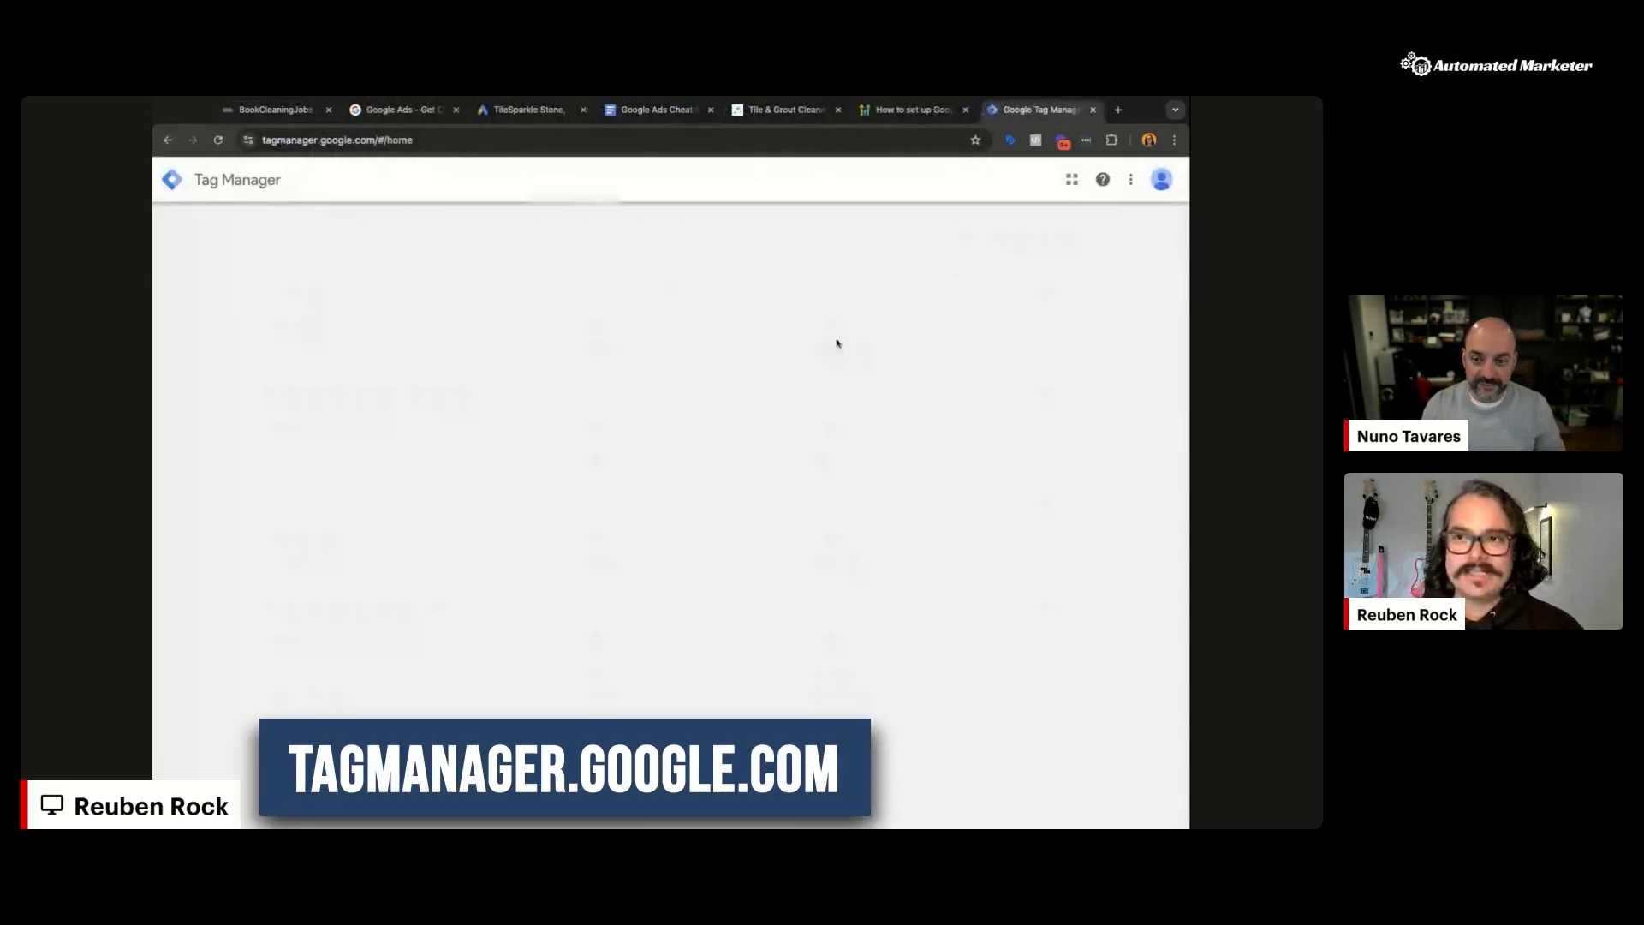
Step: Copy the TileSparkle.com container's head install snippet from Admin, then return to the HighLevel tab
left_click(962, 238)
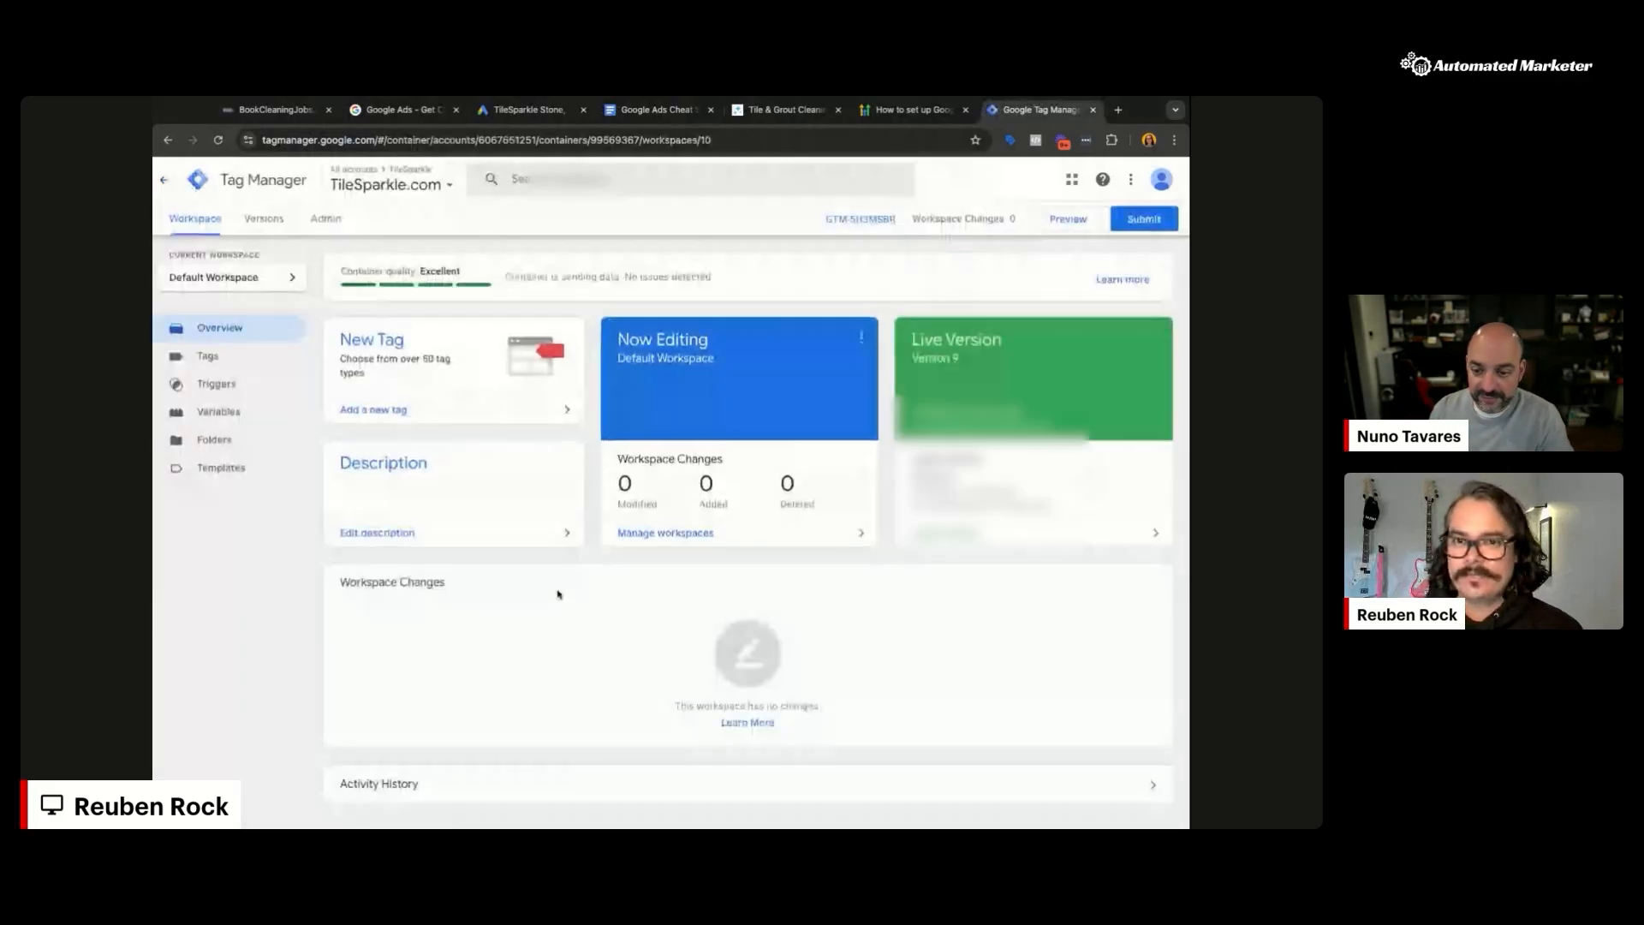
left_click(326, 221)
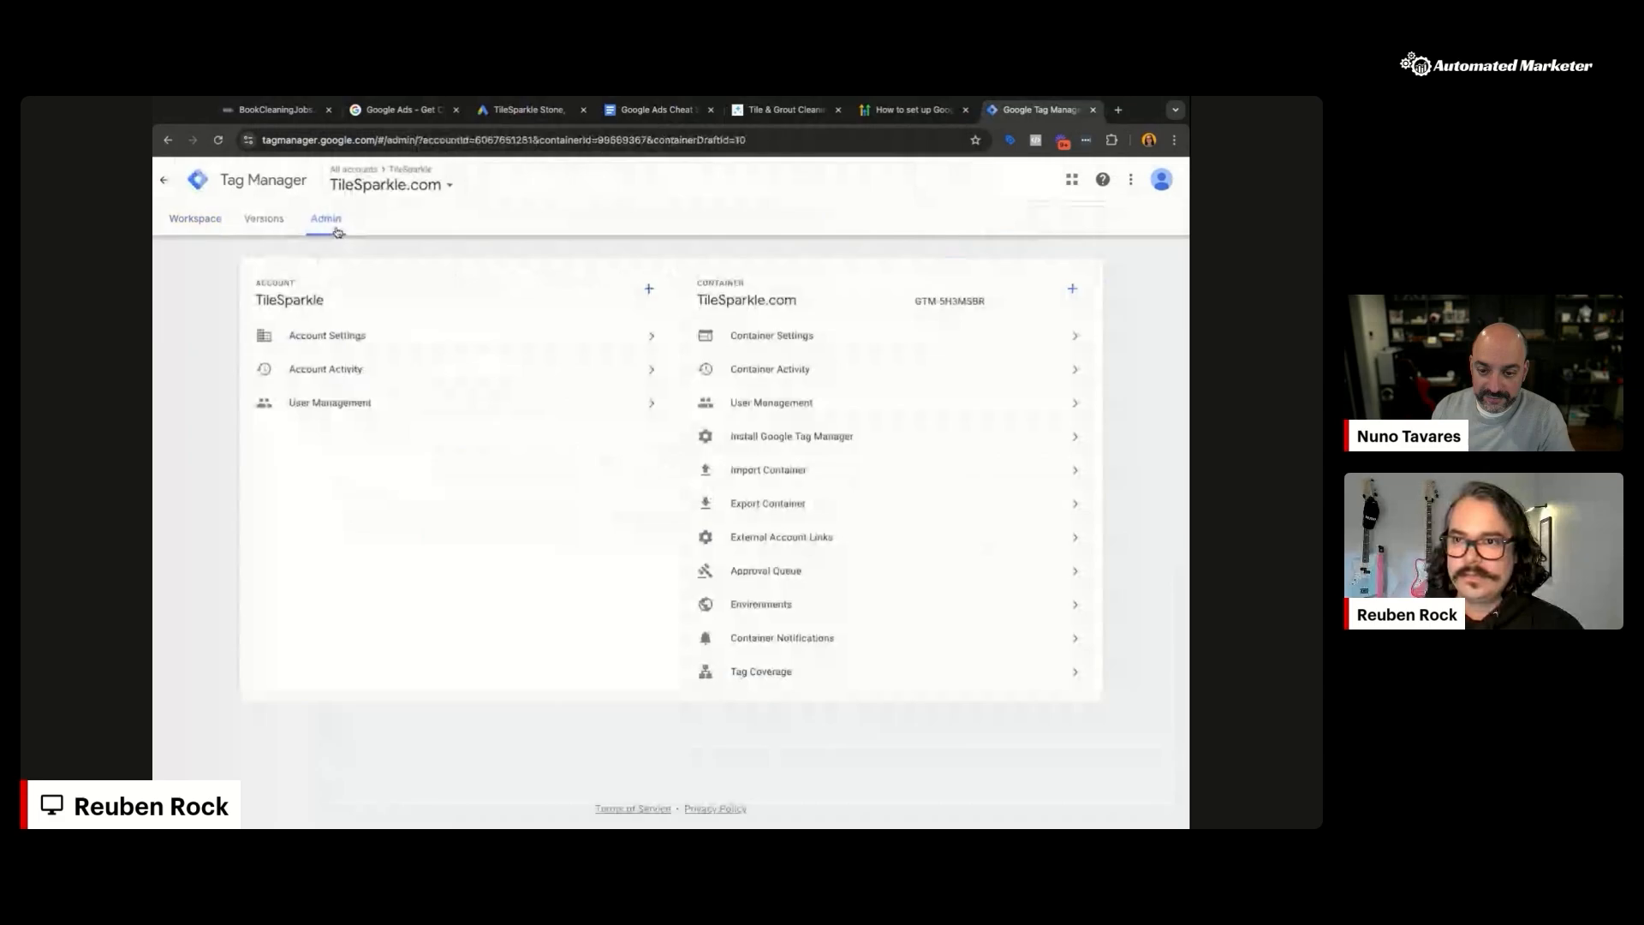
left_click(791, 440)
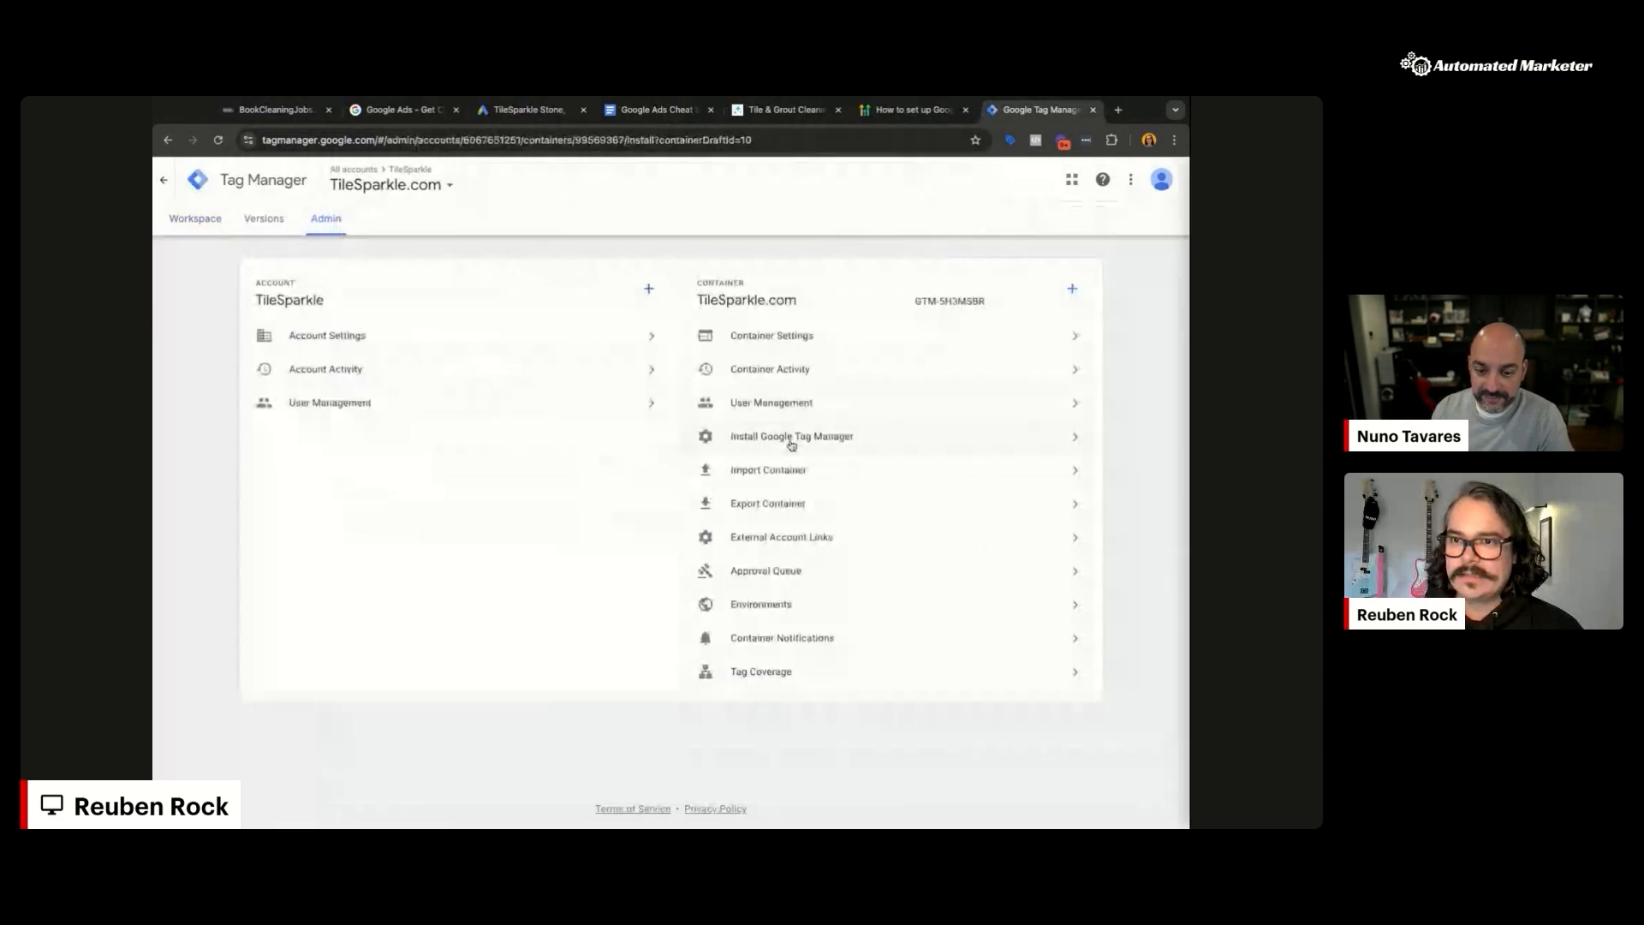
left_click(950, 327)
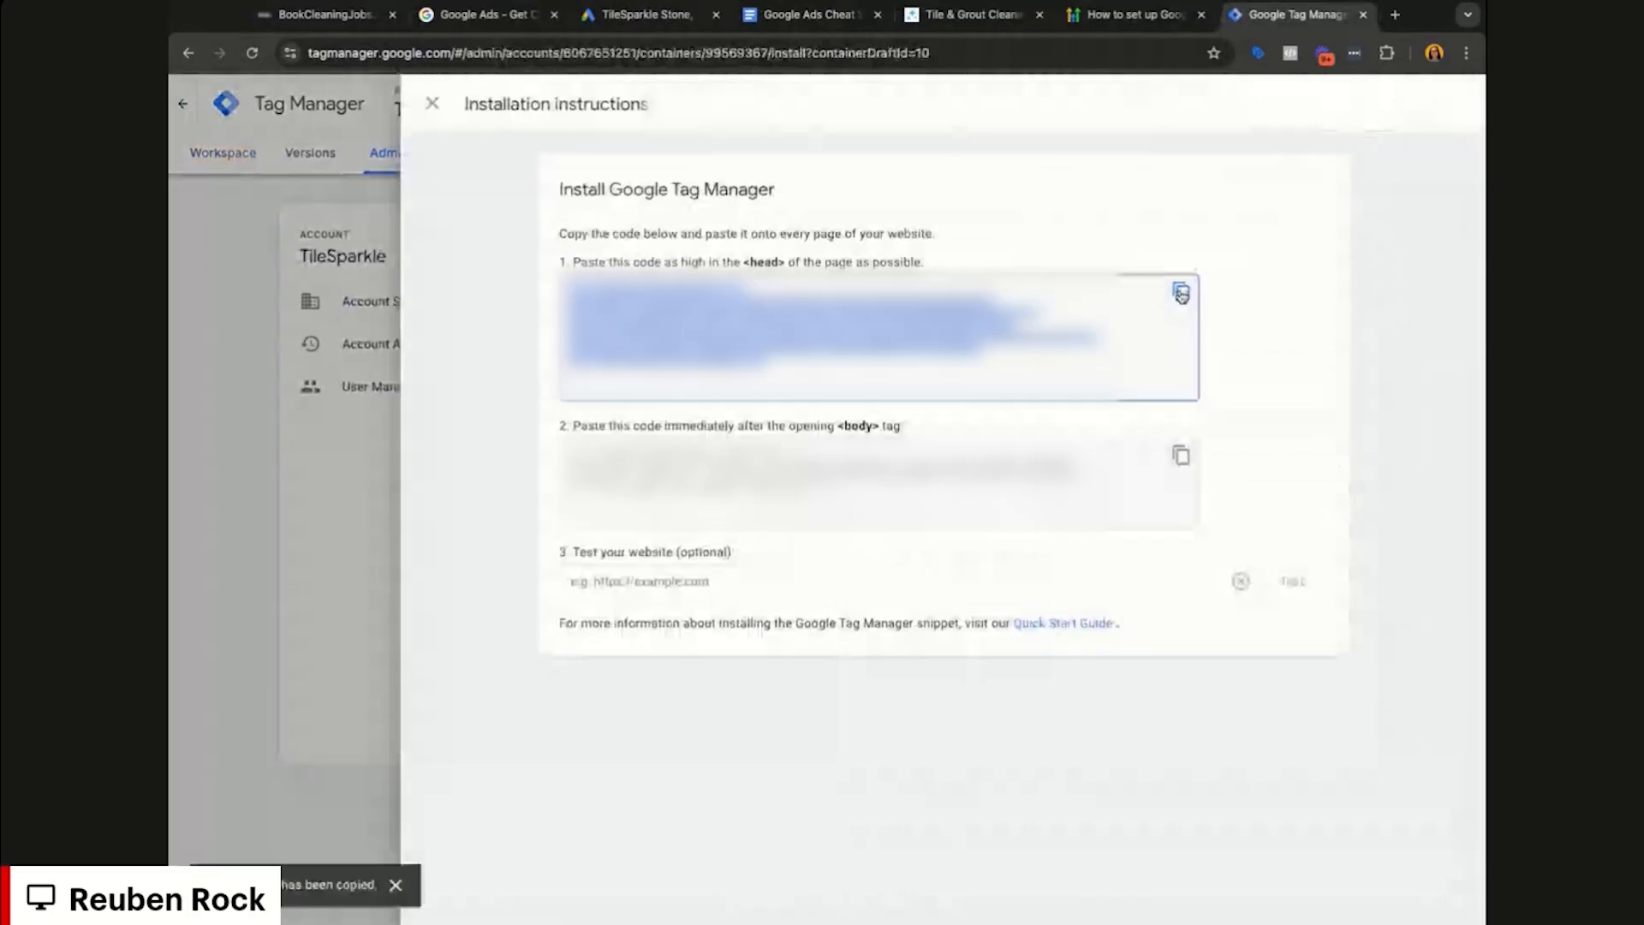
key("ctrl+1")
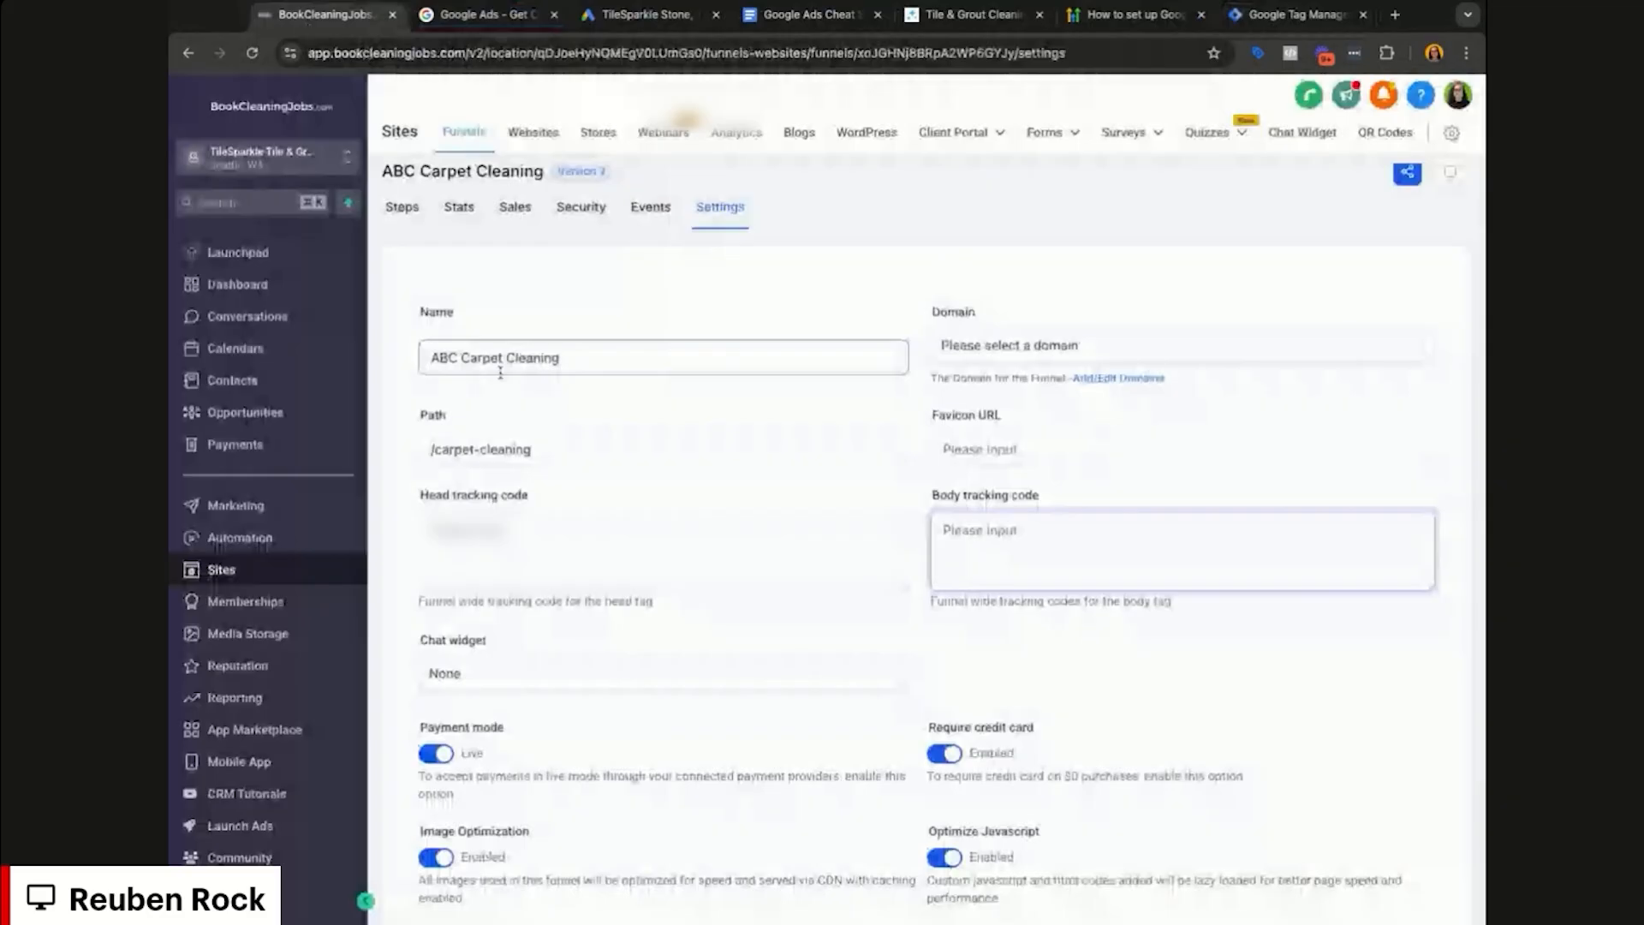
Step: Paste the Tag Manager head and body snippets into the funnel's Head and Body tracking code fields
left_click(497, 530)
key("ctrl+v")
key("ctrl+7")
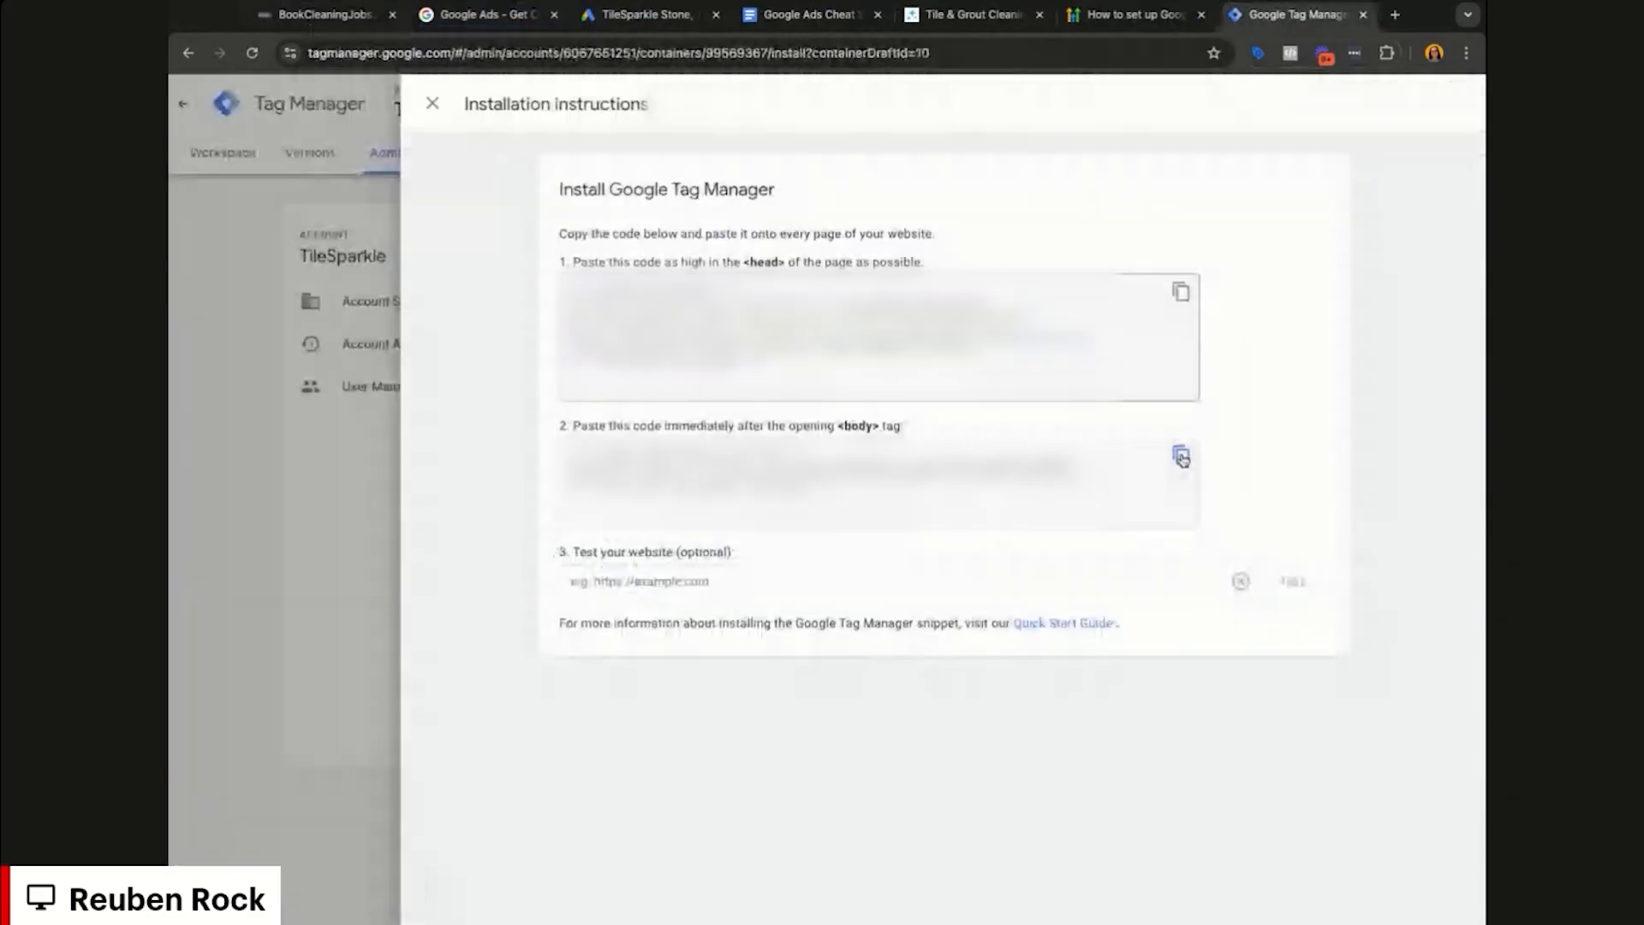
left_click(1181, 458)
left_click(342, 26)
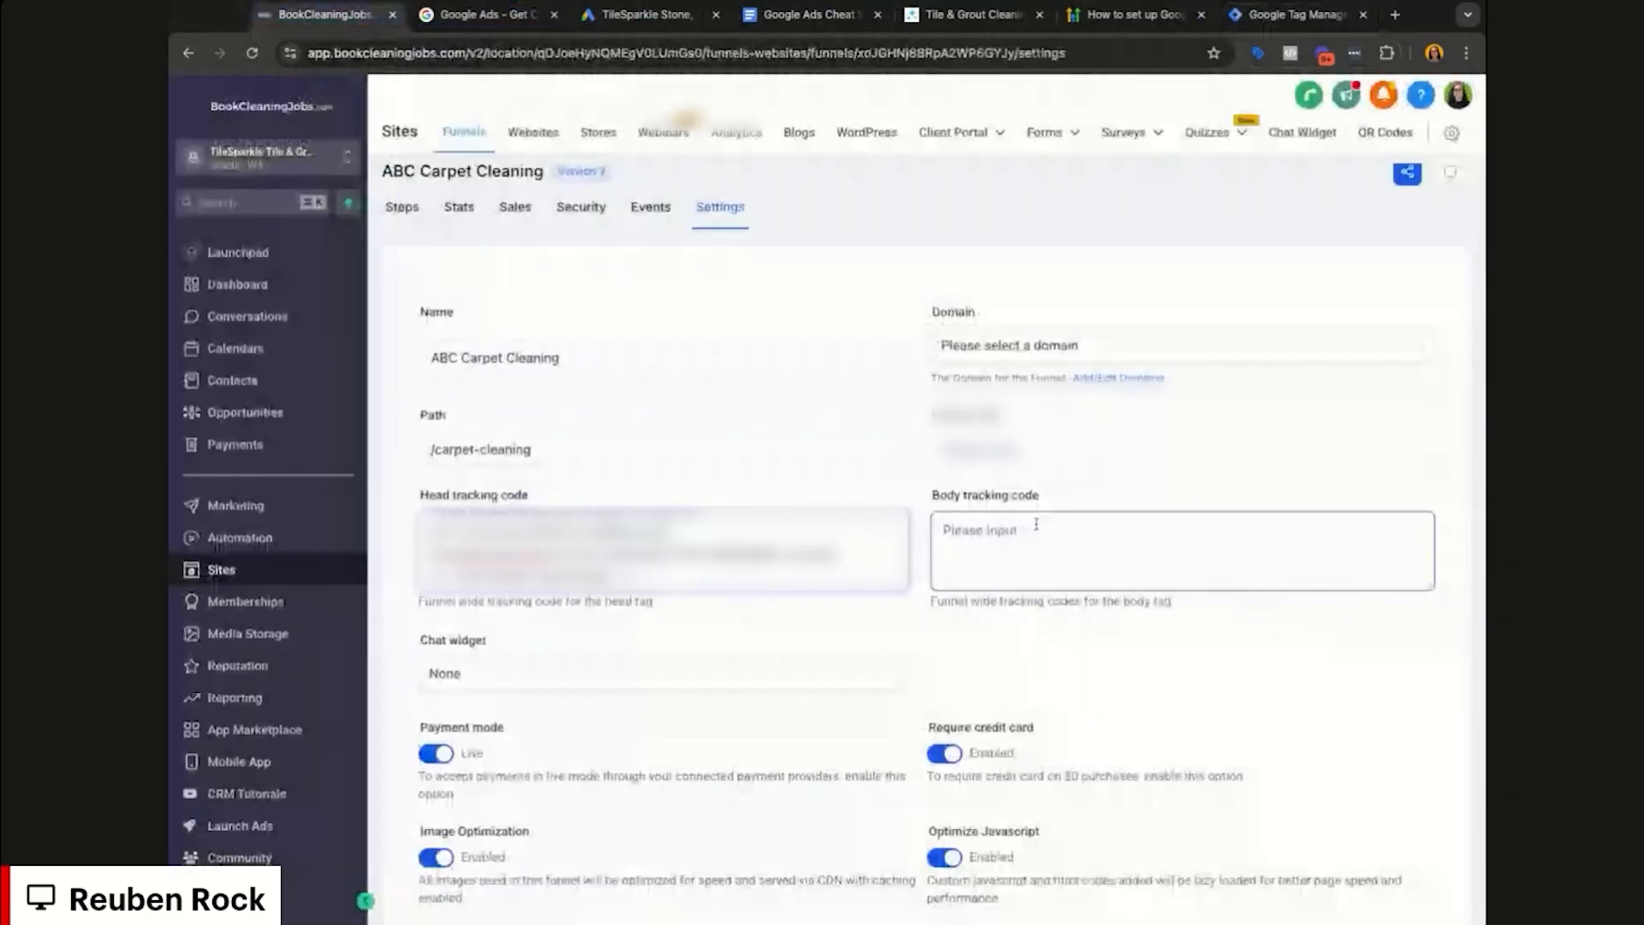
left_click(1036, 524)
key("ctrl+v")
Step: Save the funnel settings and reopen them to confirm the tracking code was kept
scroll(1405, 652, "down", 2)
scroll(1405, 652, "down", 1)
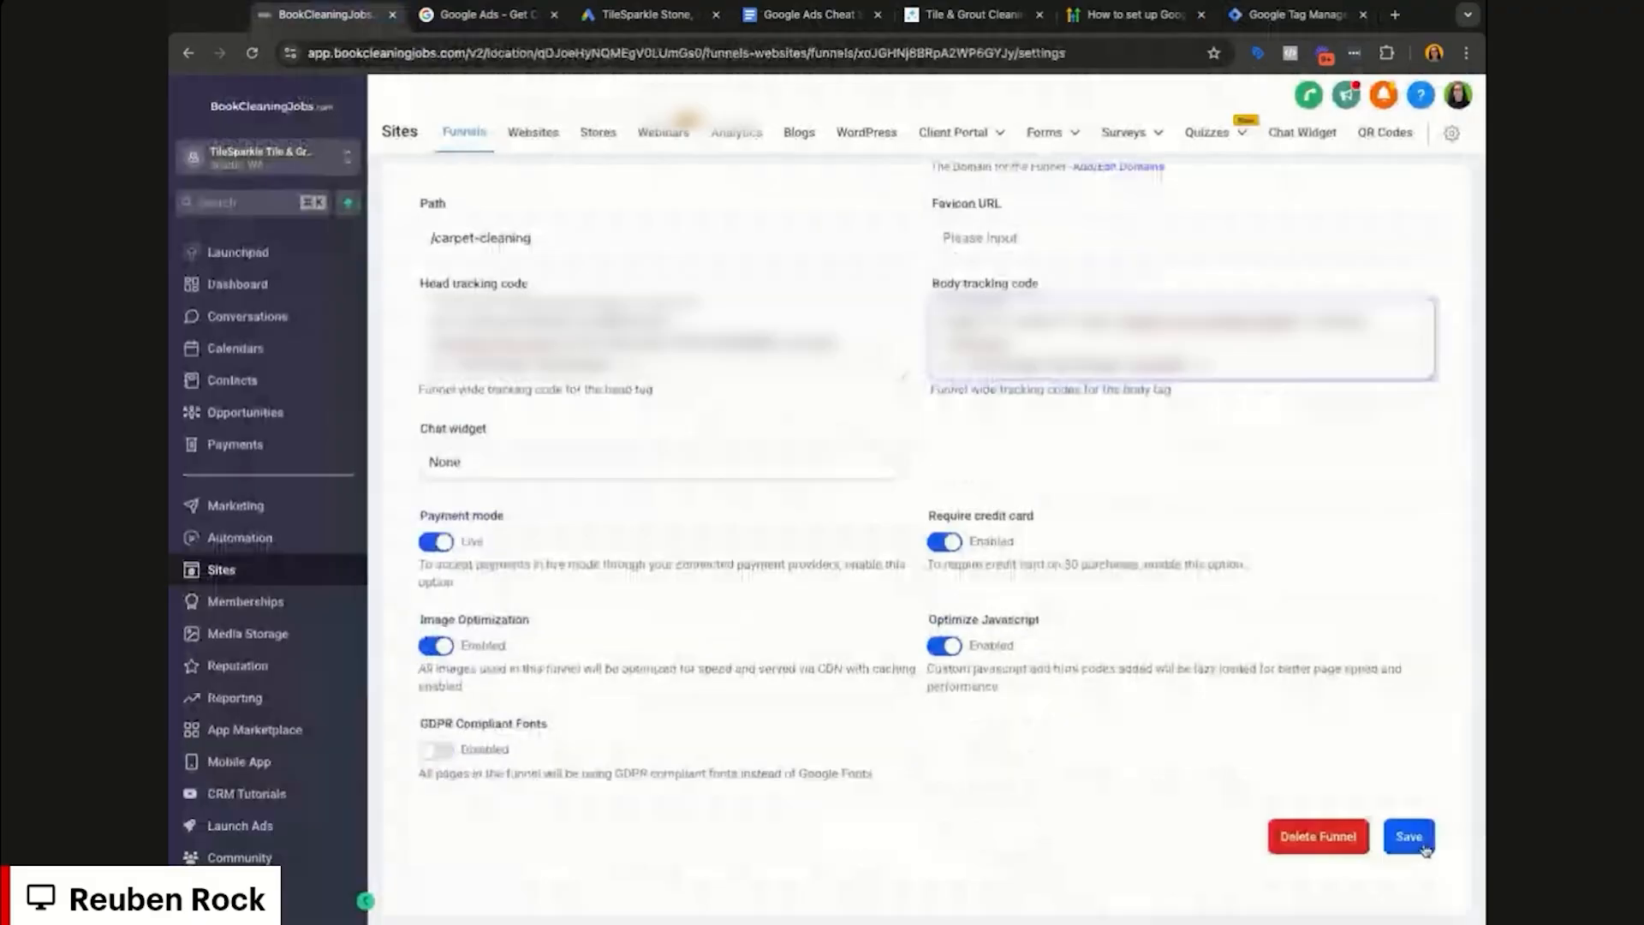
left_click(1424, 849)
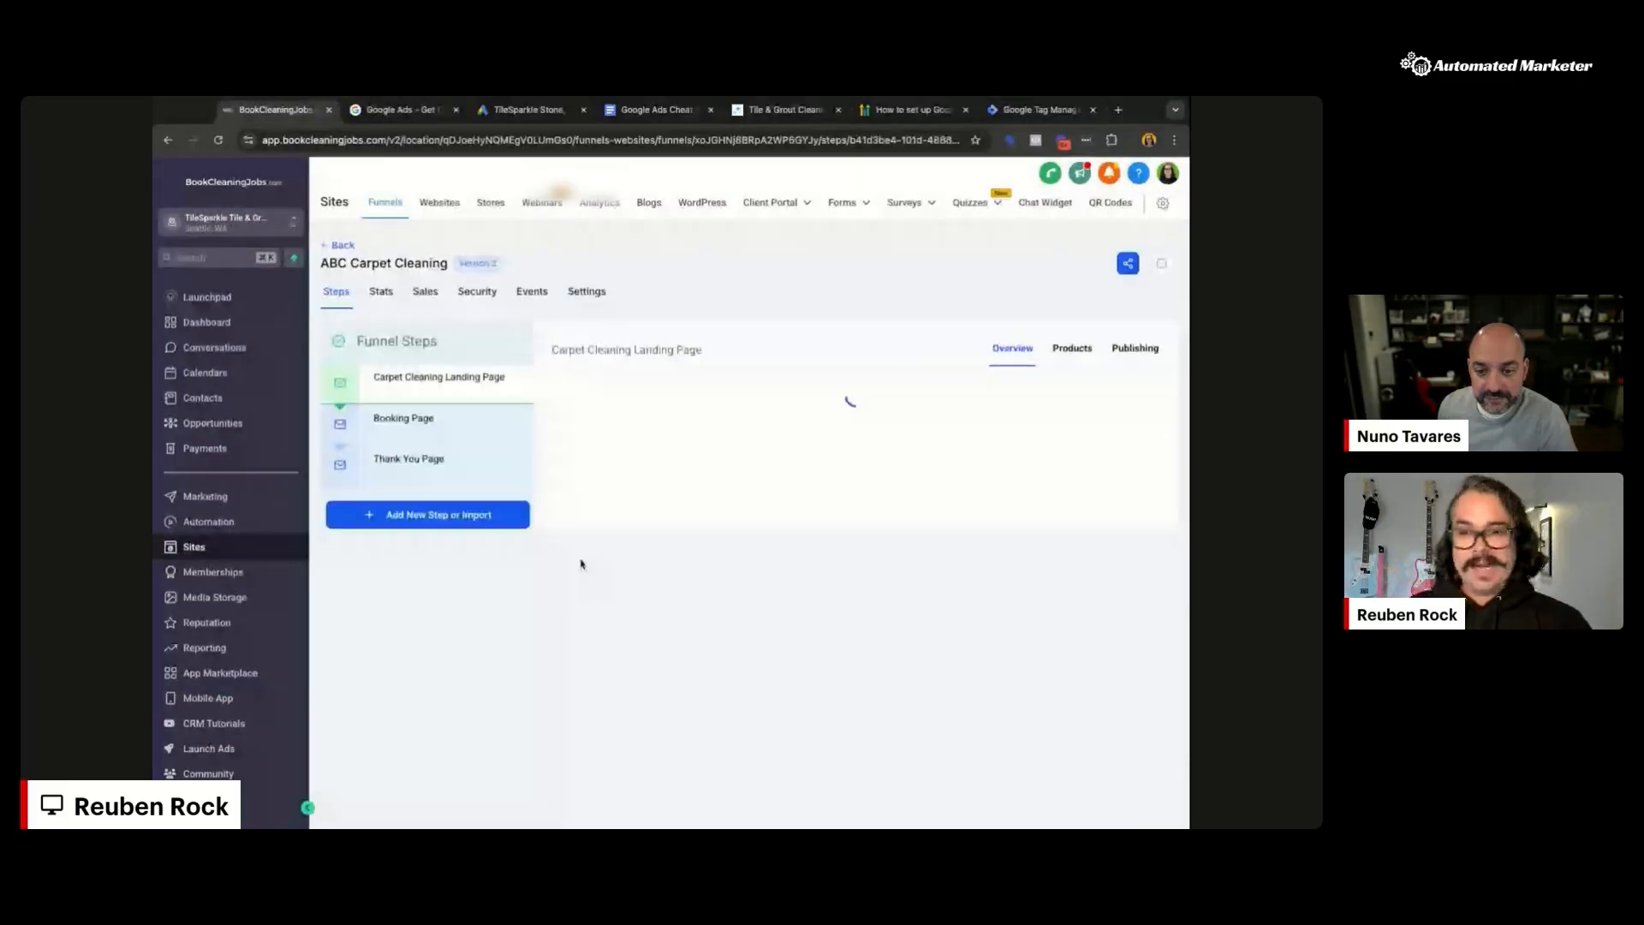
left_click(587, 291)
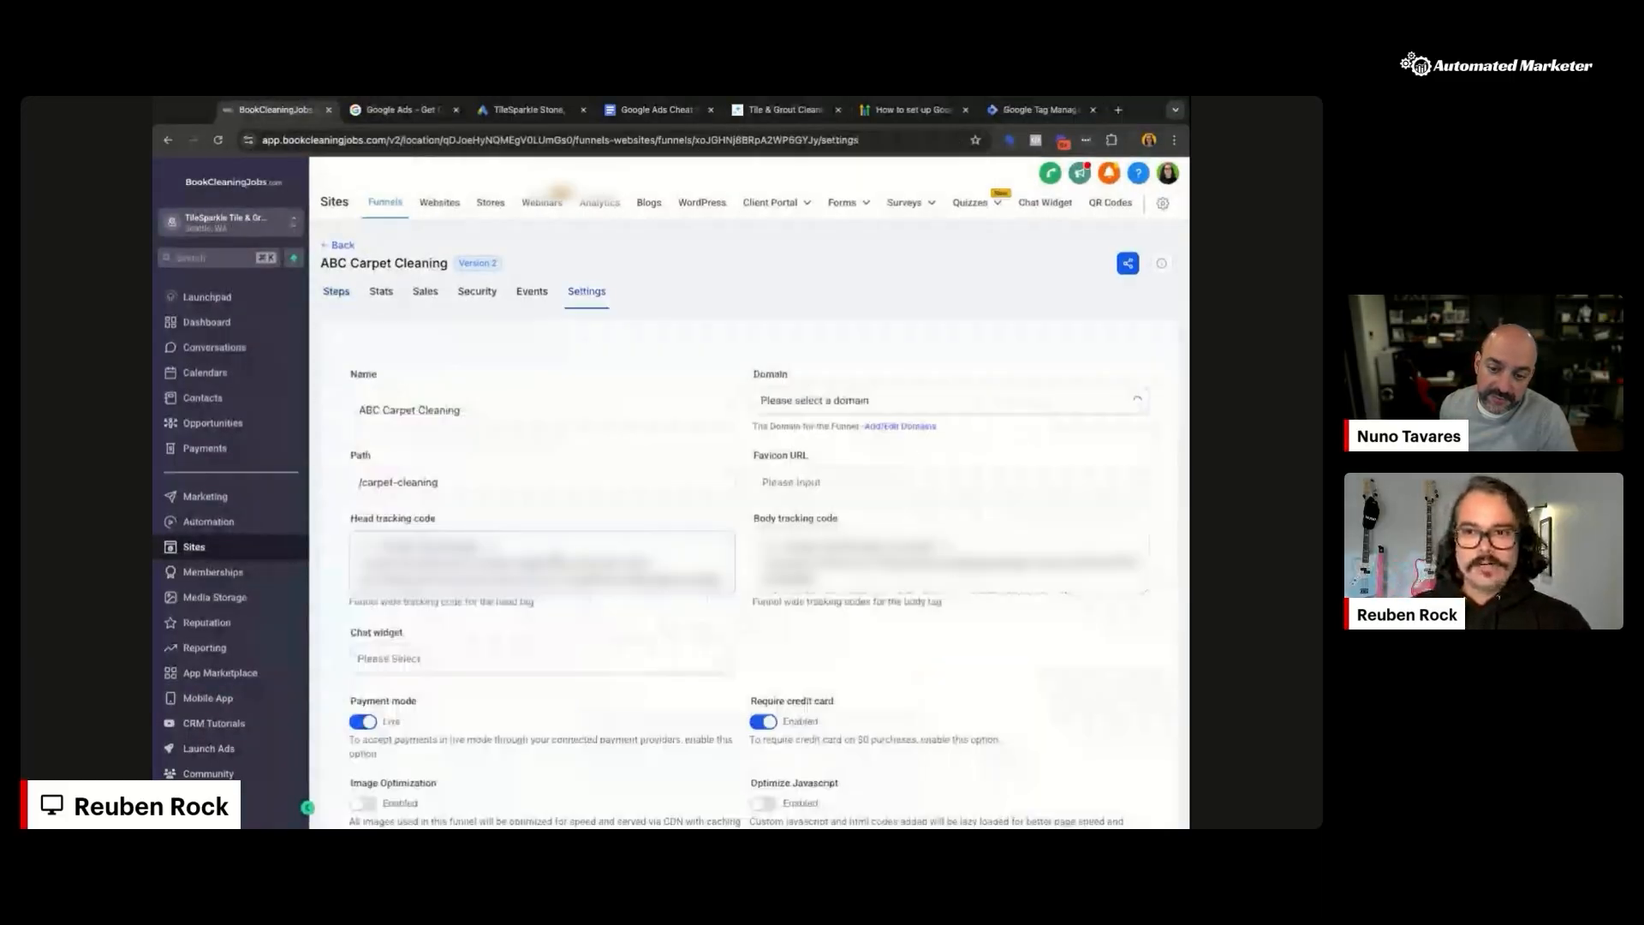
key("Tab")
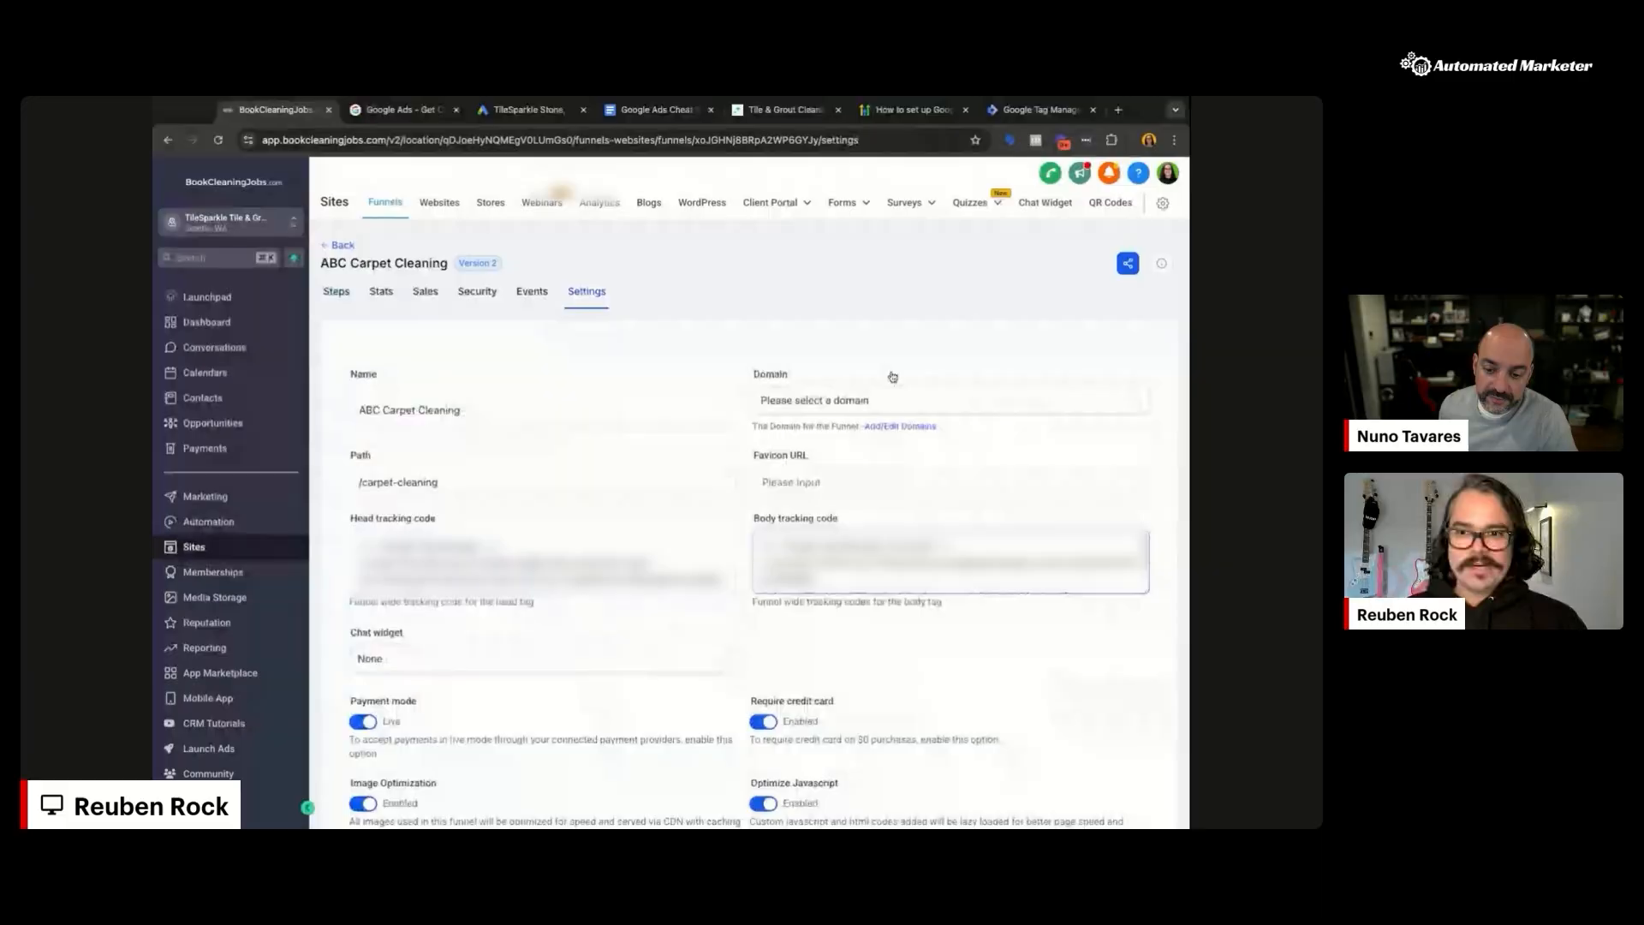
Step: Close Tag Manager's installation instructions and return to the container's workspace overview
left_click(1037, 108)
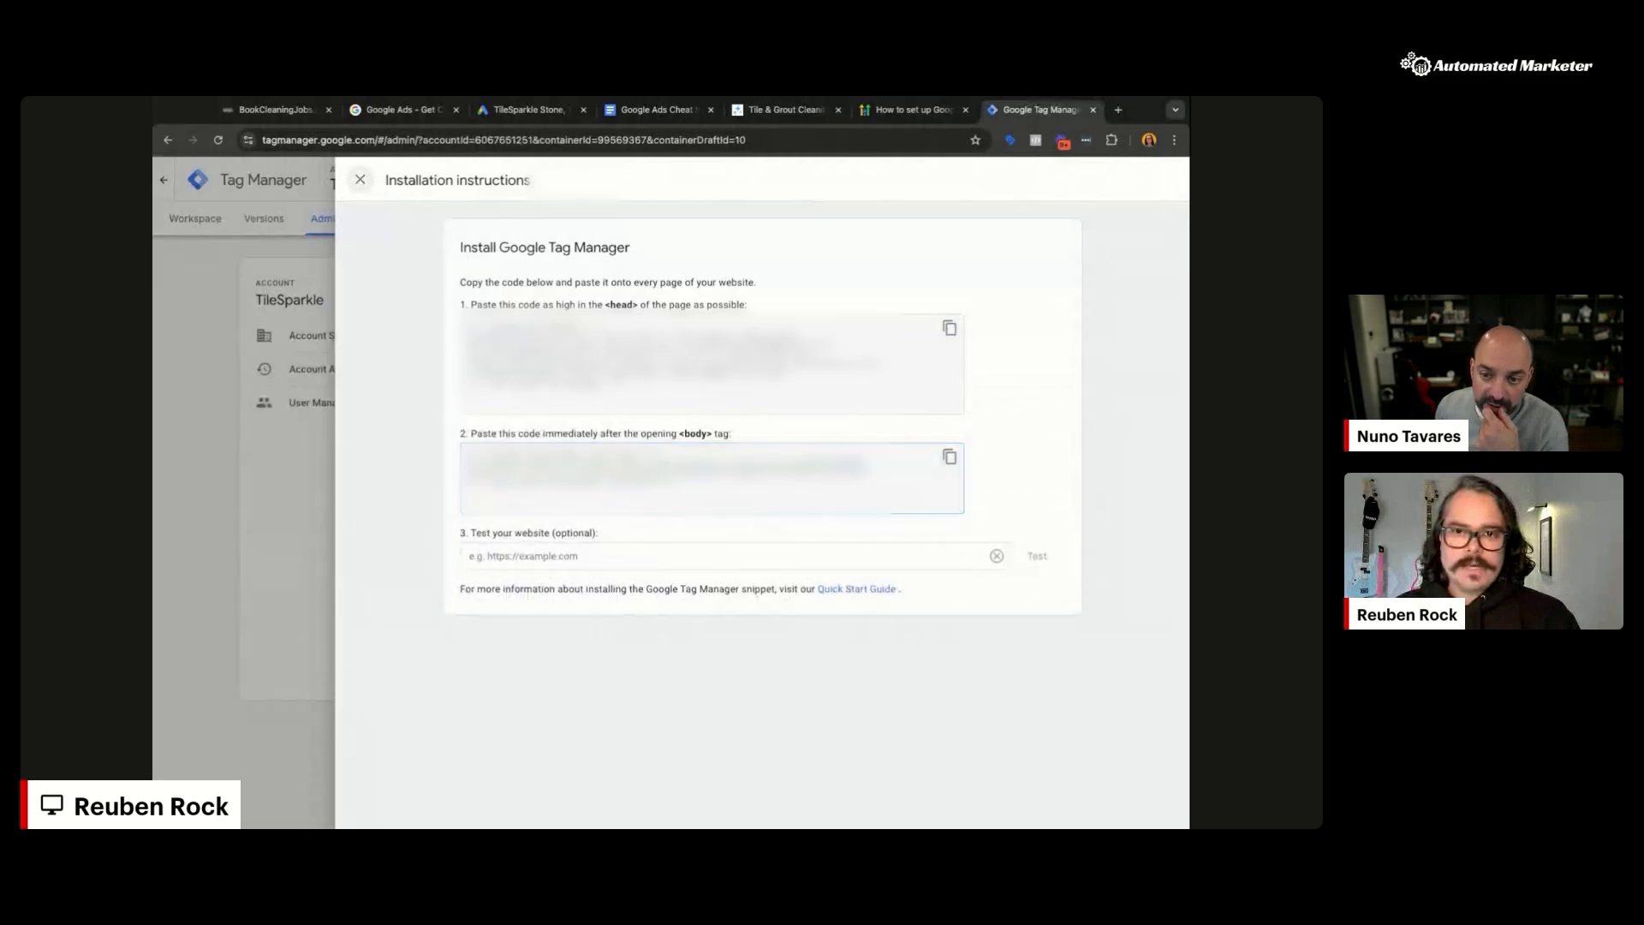
left_click(360, 179)
left_click(195, 220)
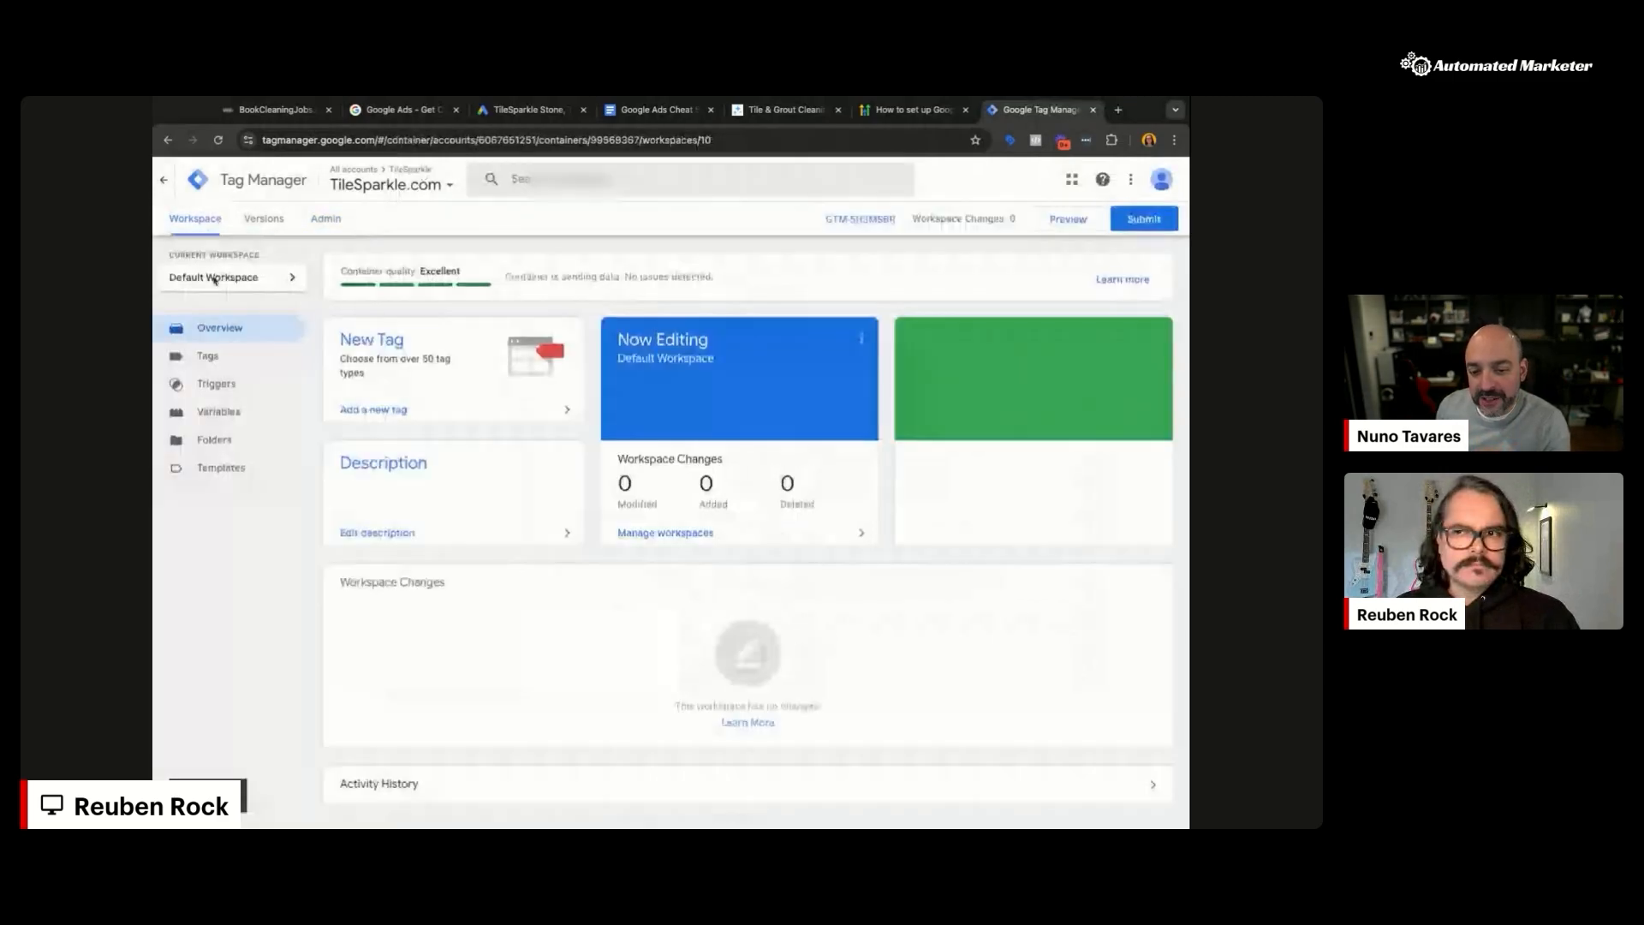
left_click(392, 111)
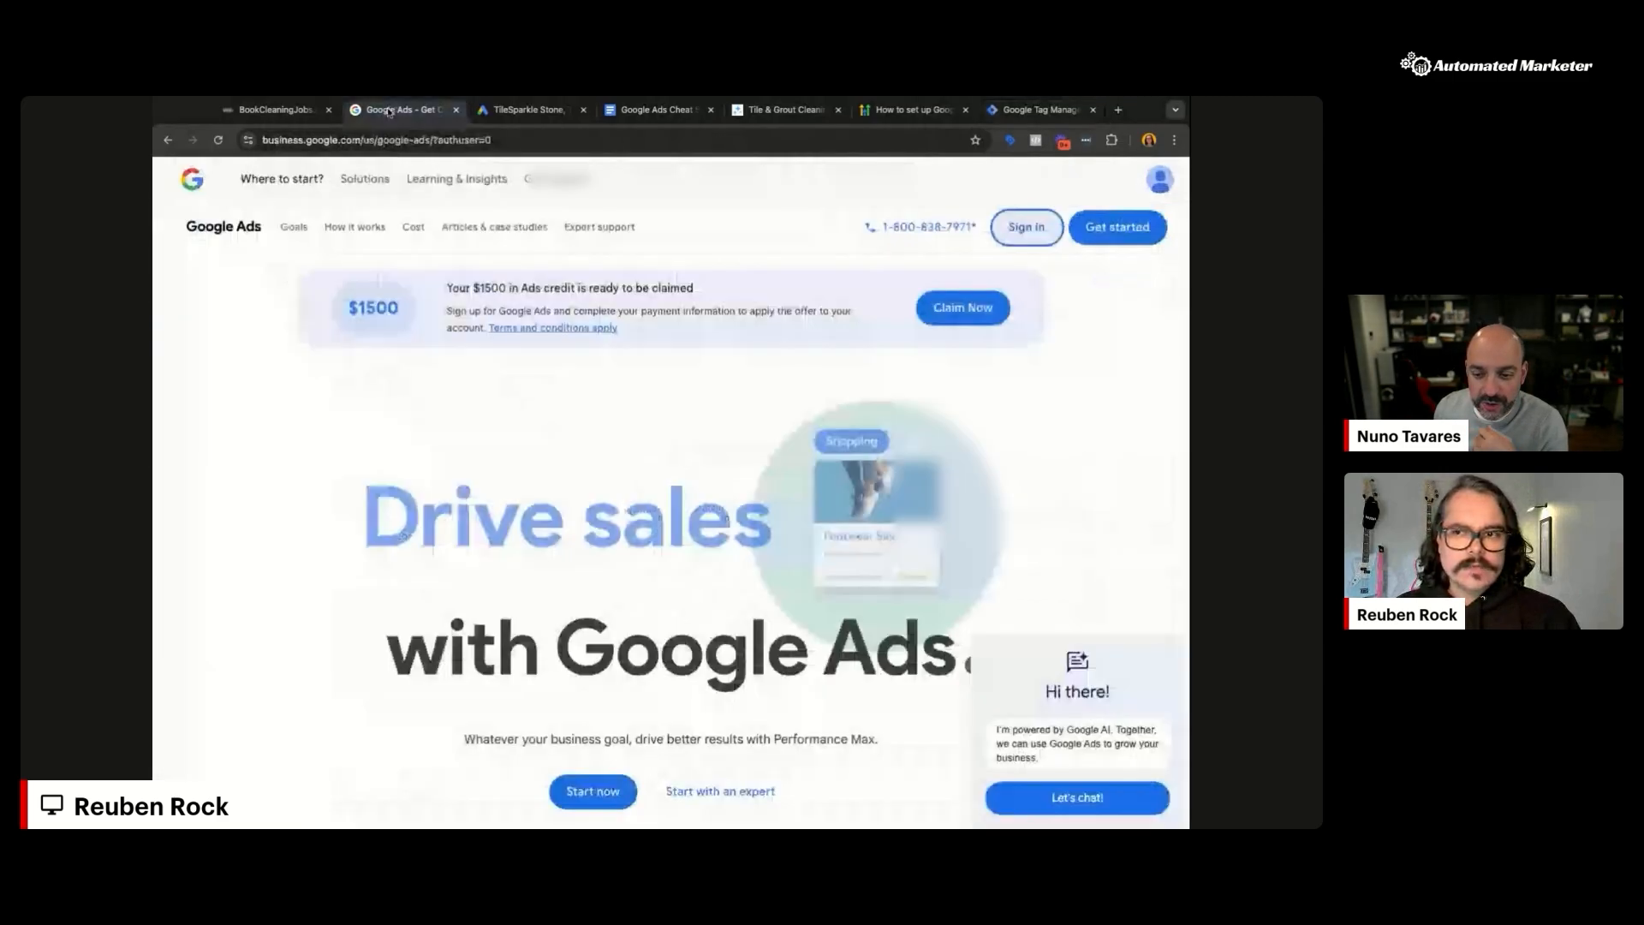
Step: In the TileSparkle Google Ads account, finish setting up the audience data source
left_click(497, 111)
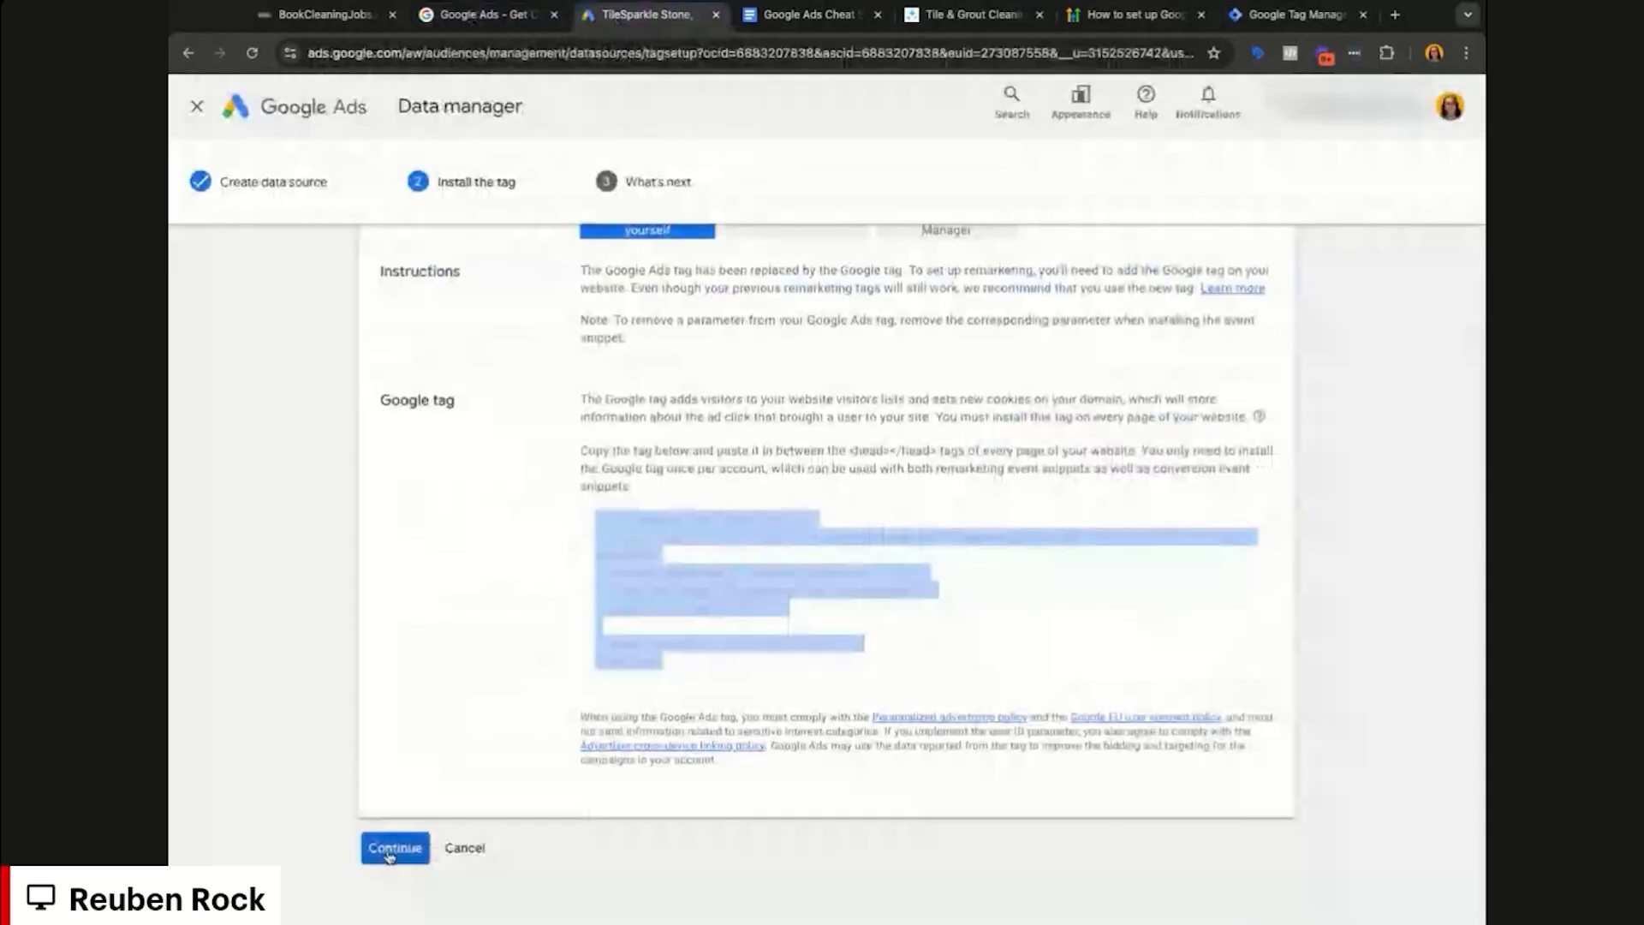
left_click(387, 852)
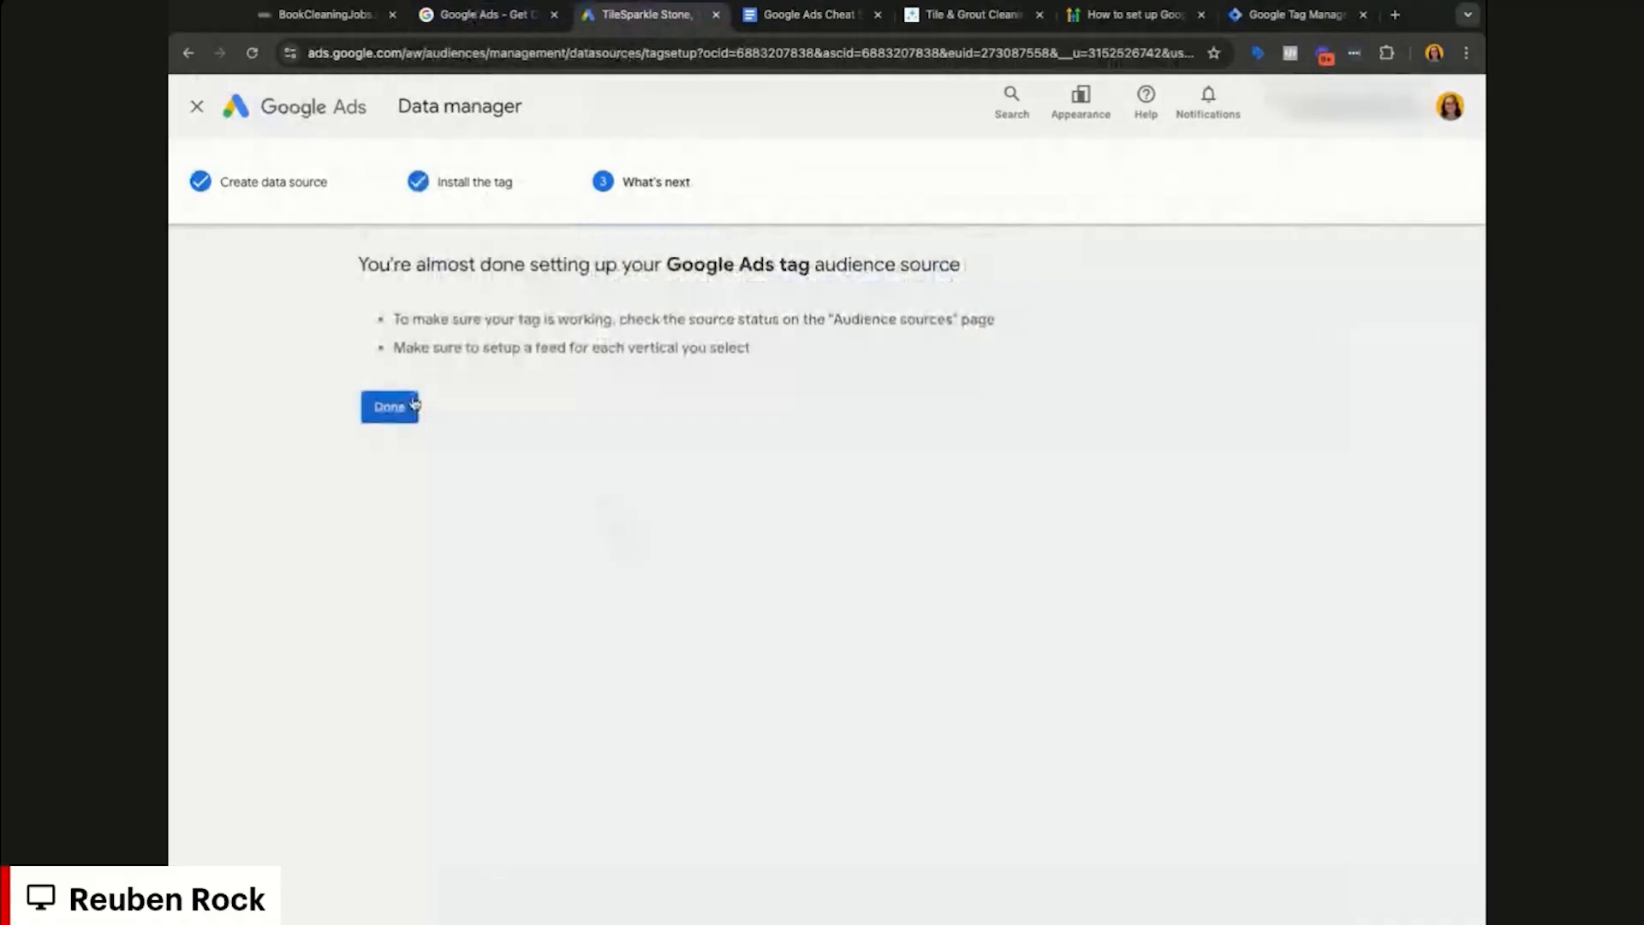
left_click(414, 404)
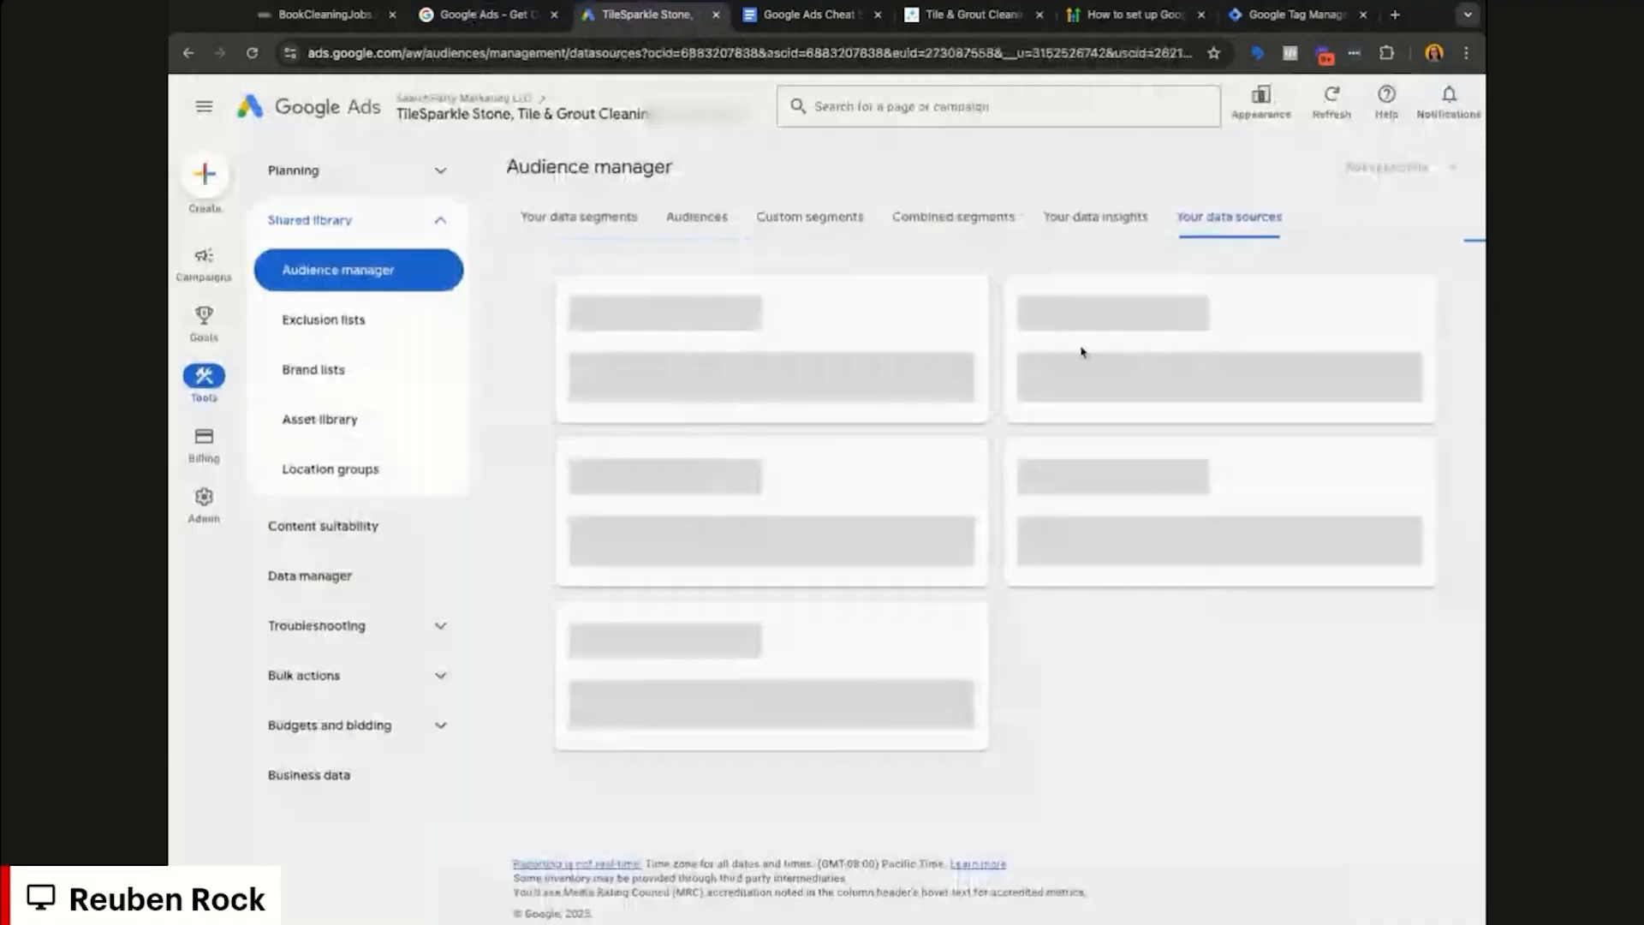
Step: Open the Google Ads tag details and compare the Tag Manager and self-install setup instructions
left_click(956, 439)
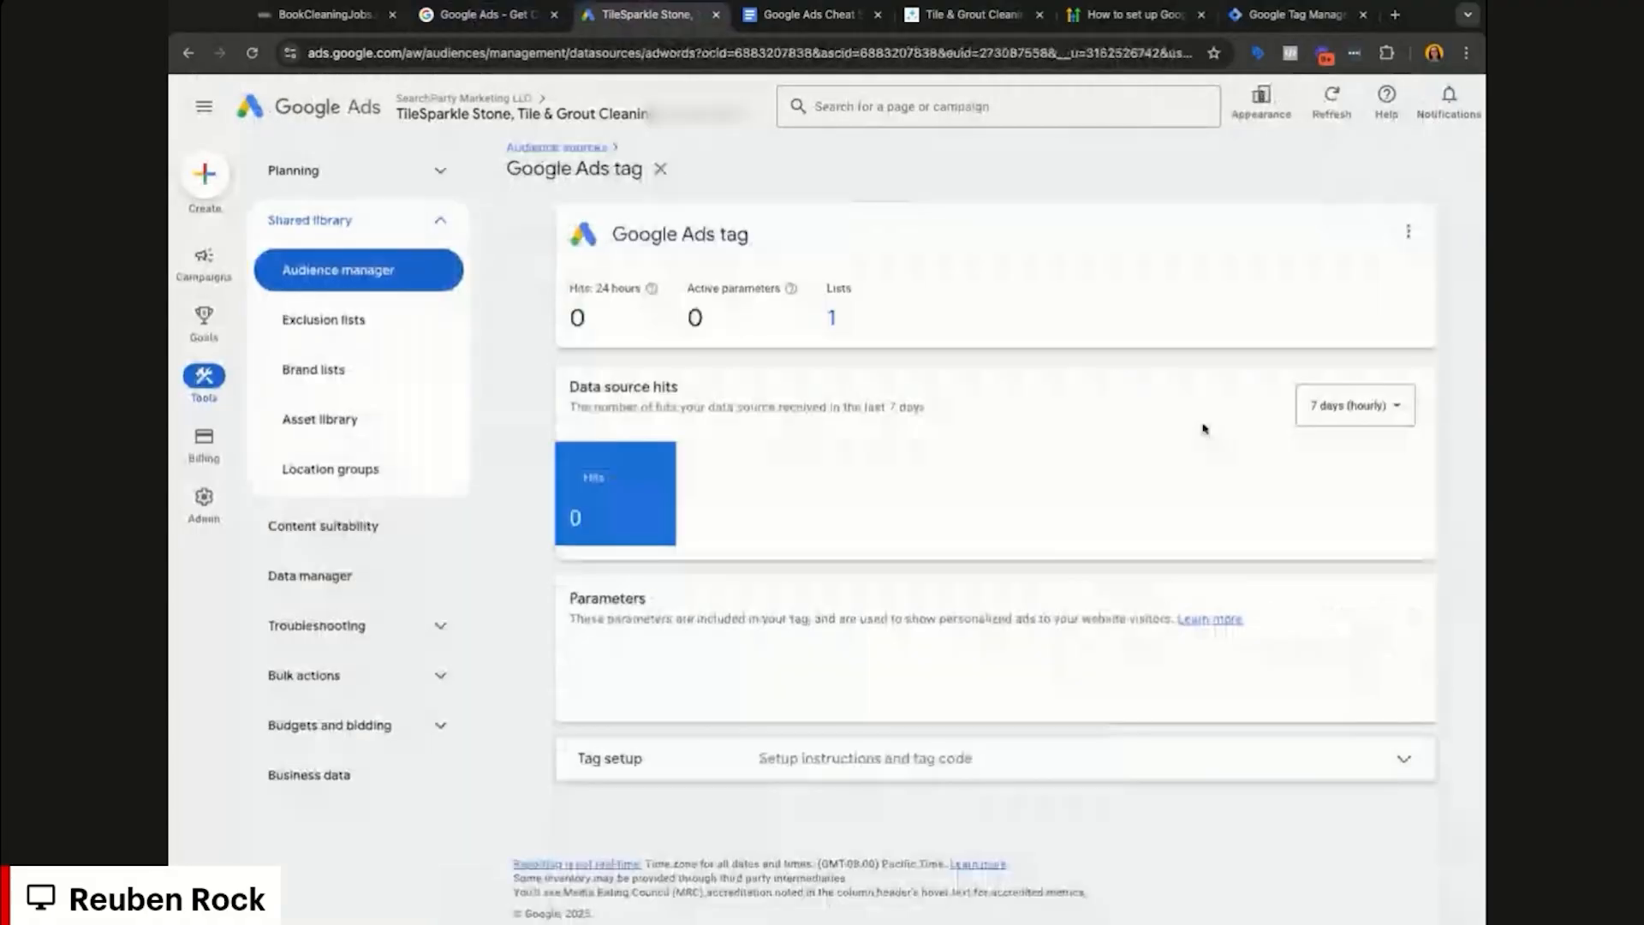
scroll(1170, 849, "down", 2)
left_click(1170, 798)
scroll(1170, 798, "down", 2)
left_click(1096, 670)
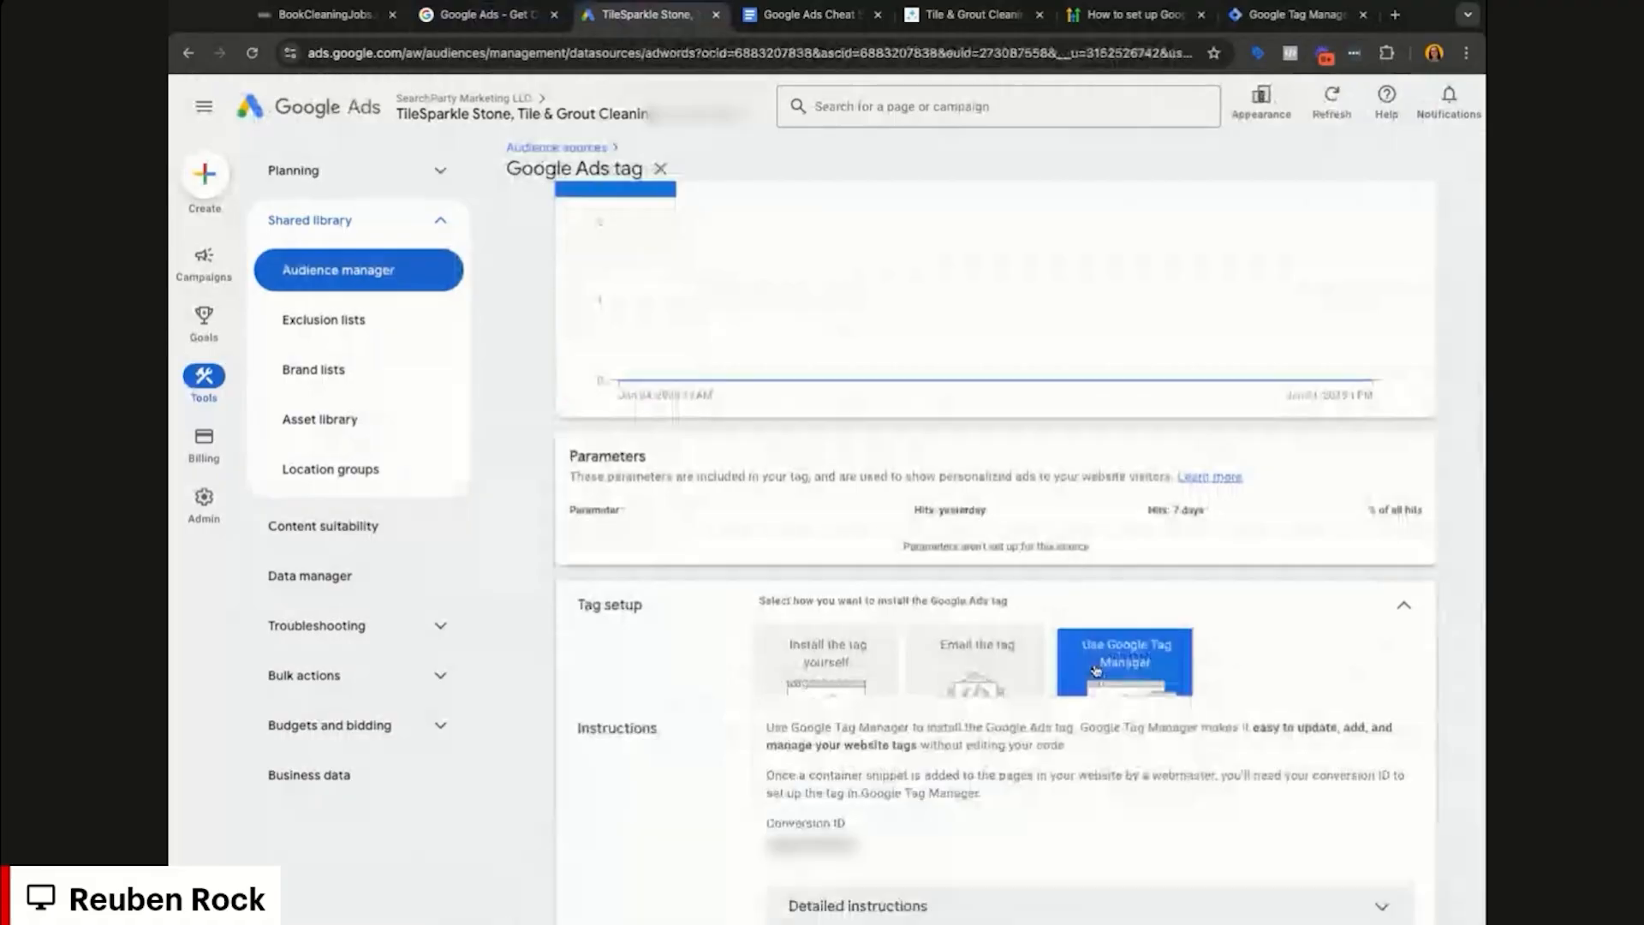
scroll(1045, 512, "down", 2)
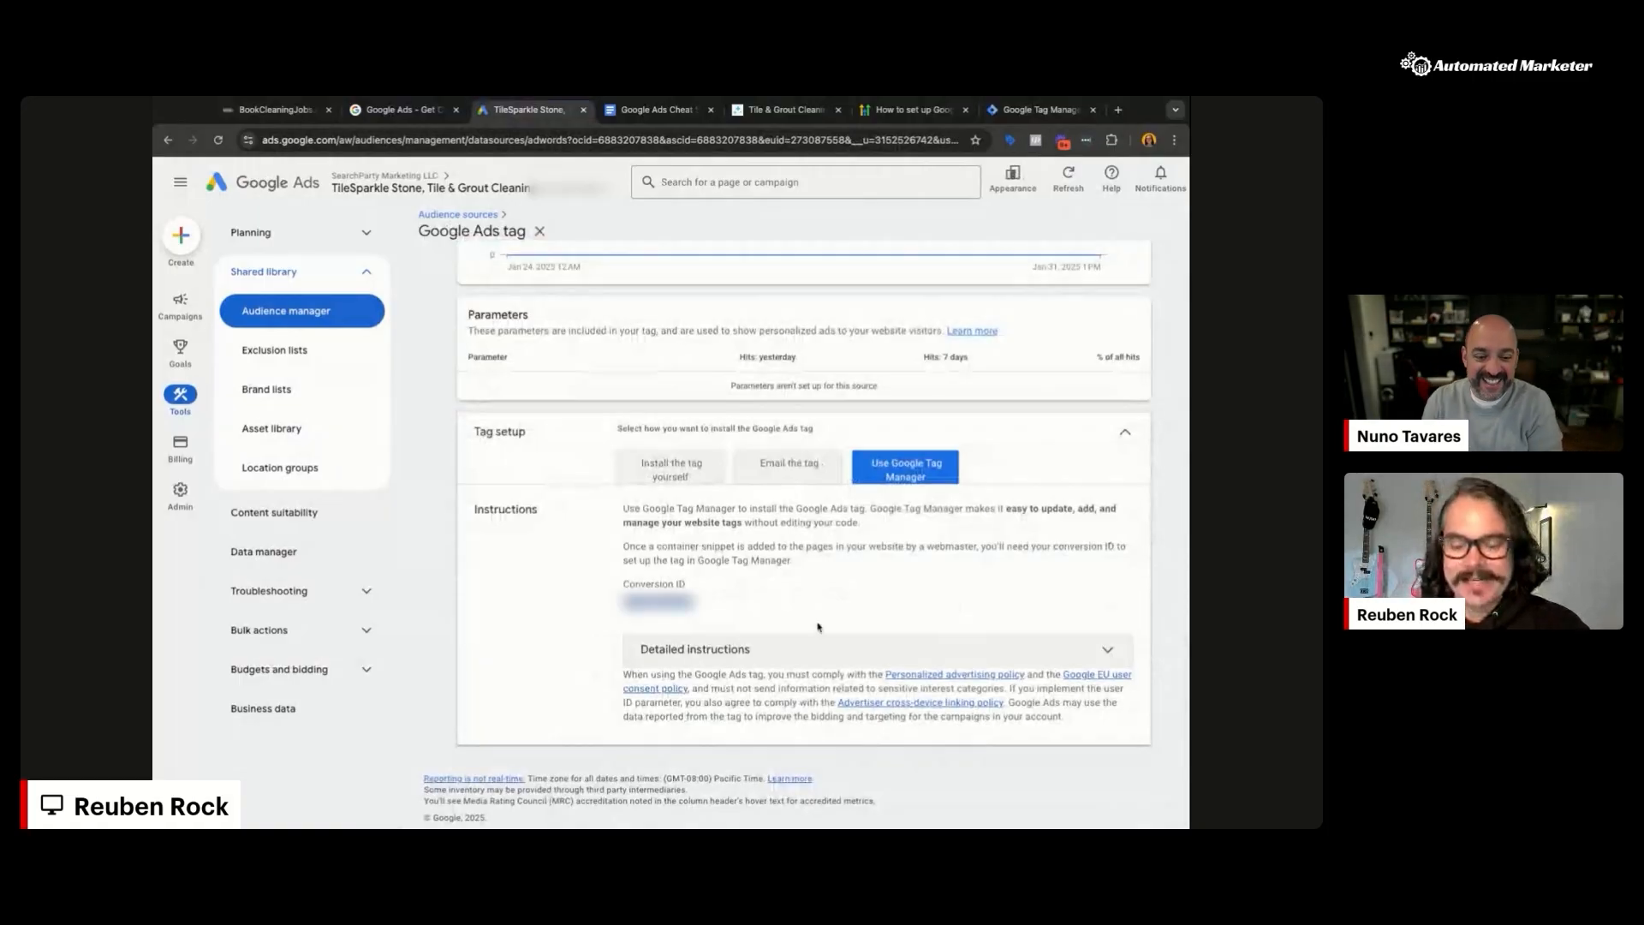
left_click(671, 469)
scroll(790, 641, "down", 2)
scroll(790, 641, "down", 1)
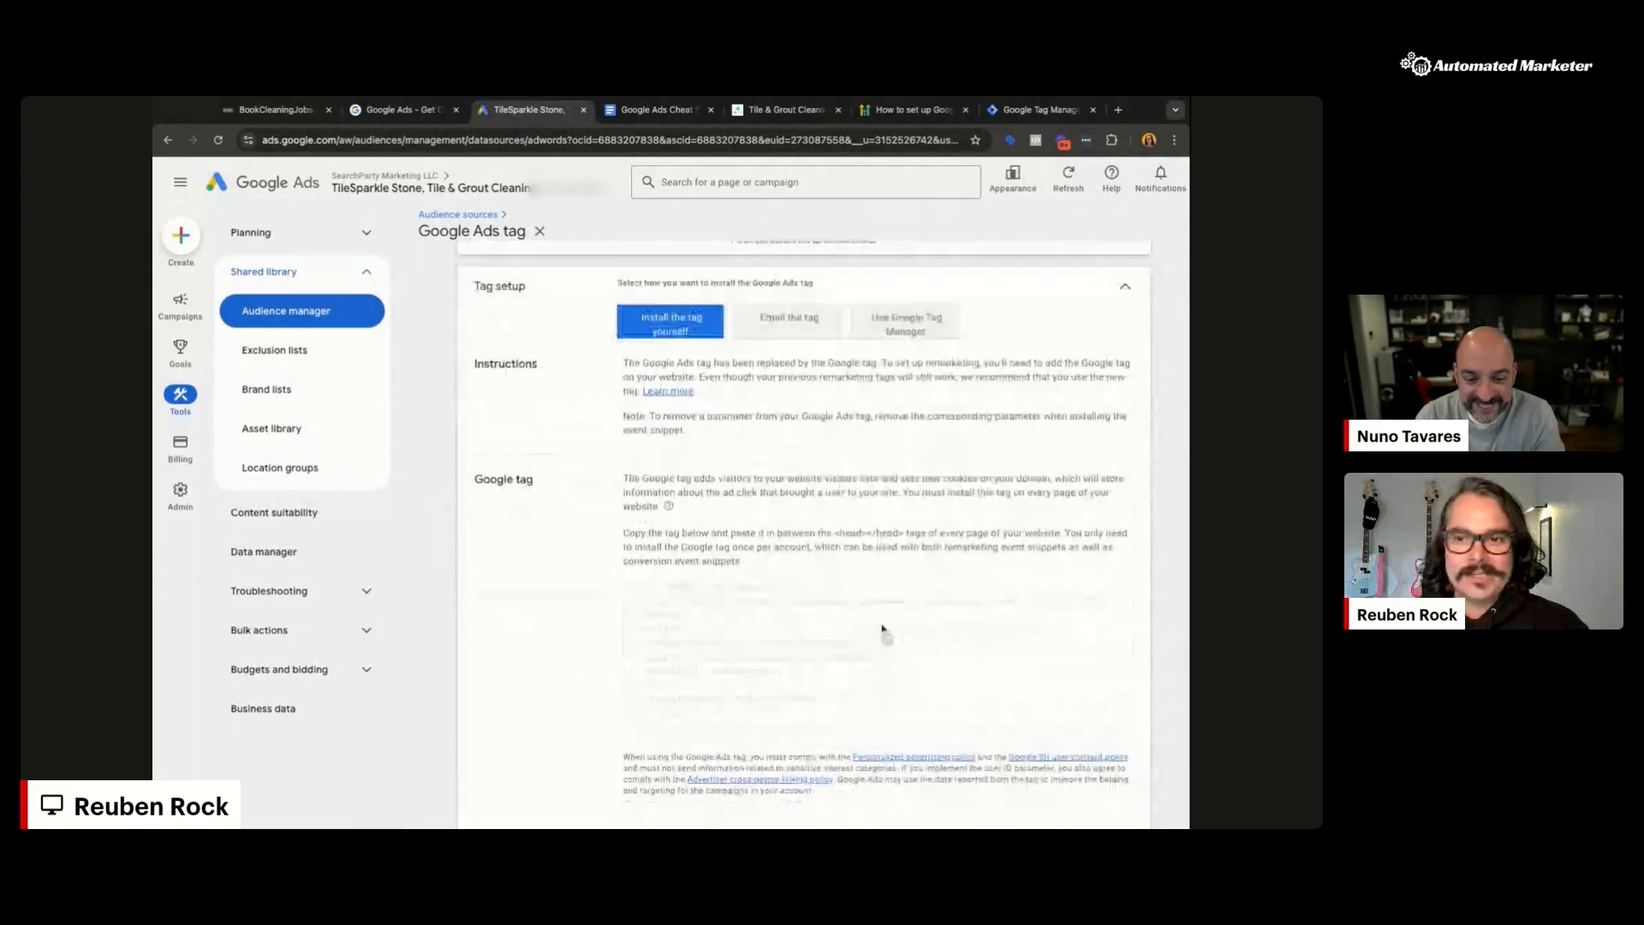
Step: Glance at the funnel settings tab, then bring the Use Google Tag Manager instructions back up
key("ctrl+shift+Tab")
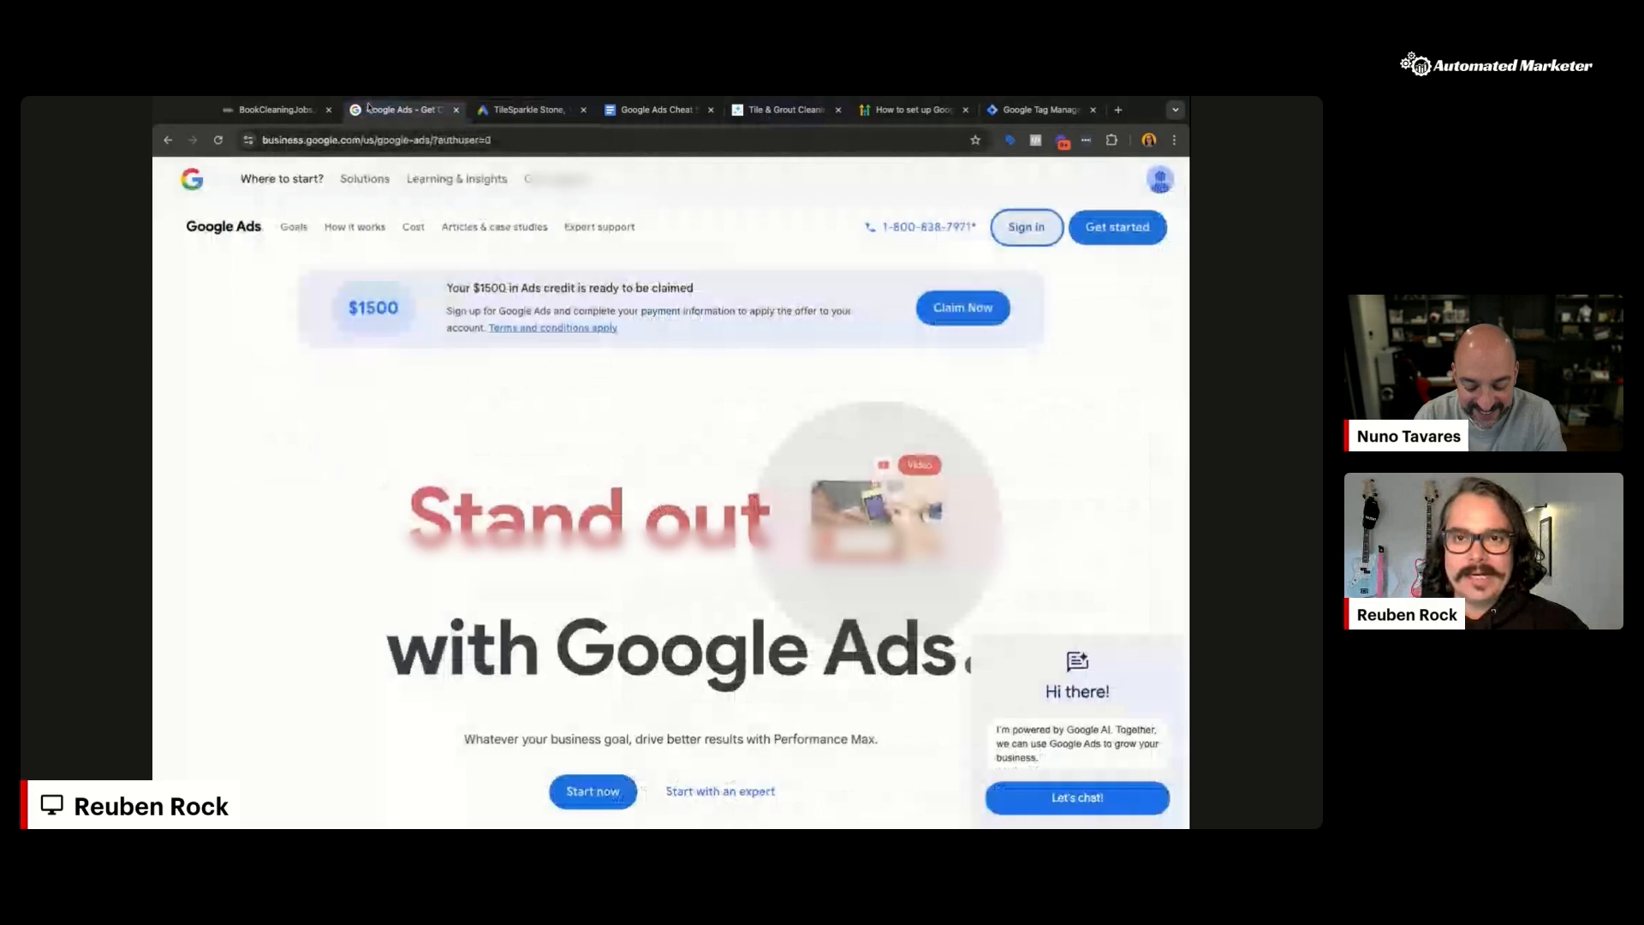
key("ctrl+shift+Tab")
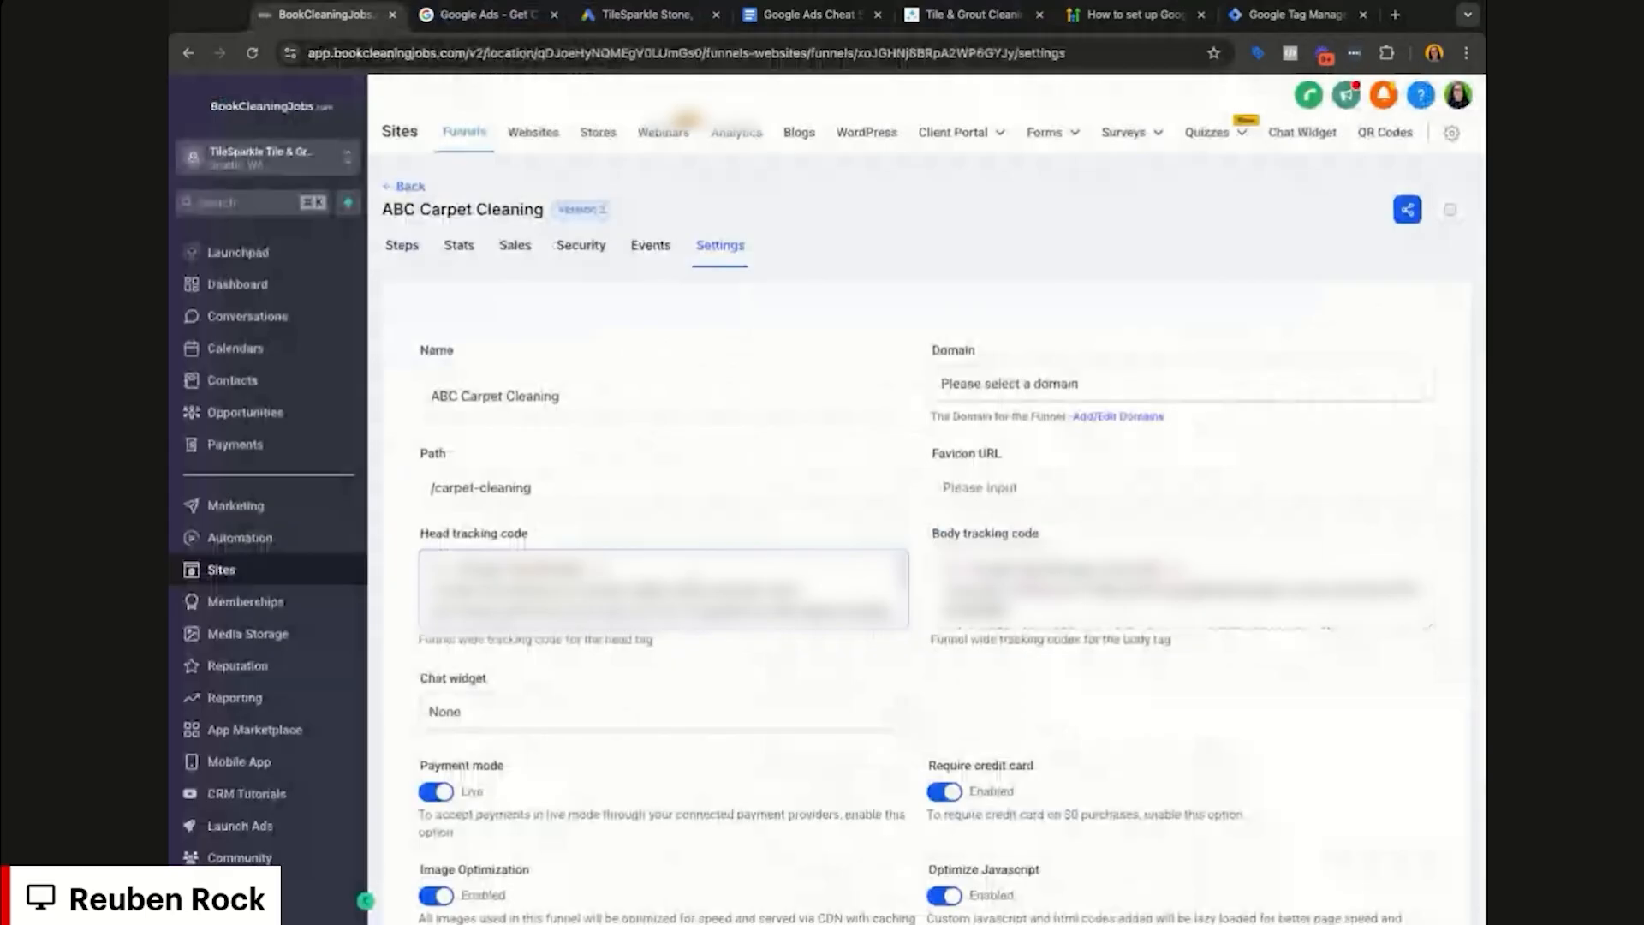
left_click(677, 16)
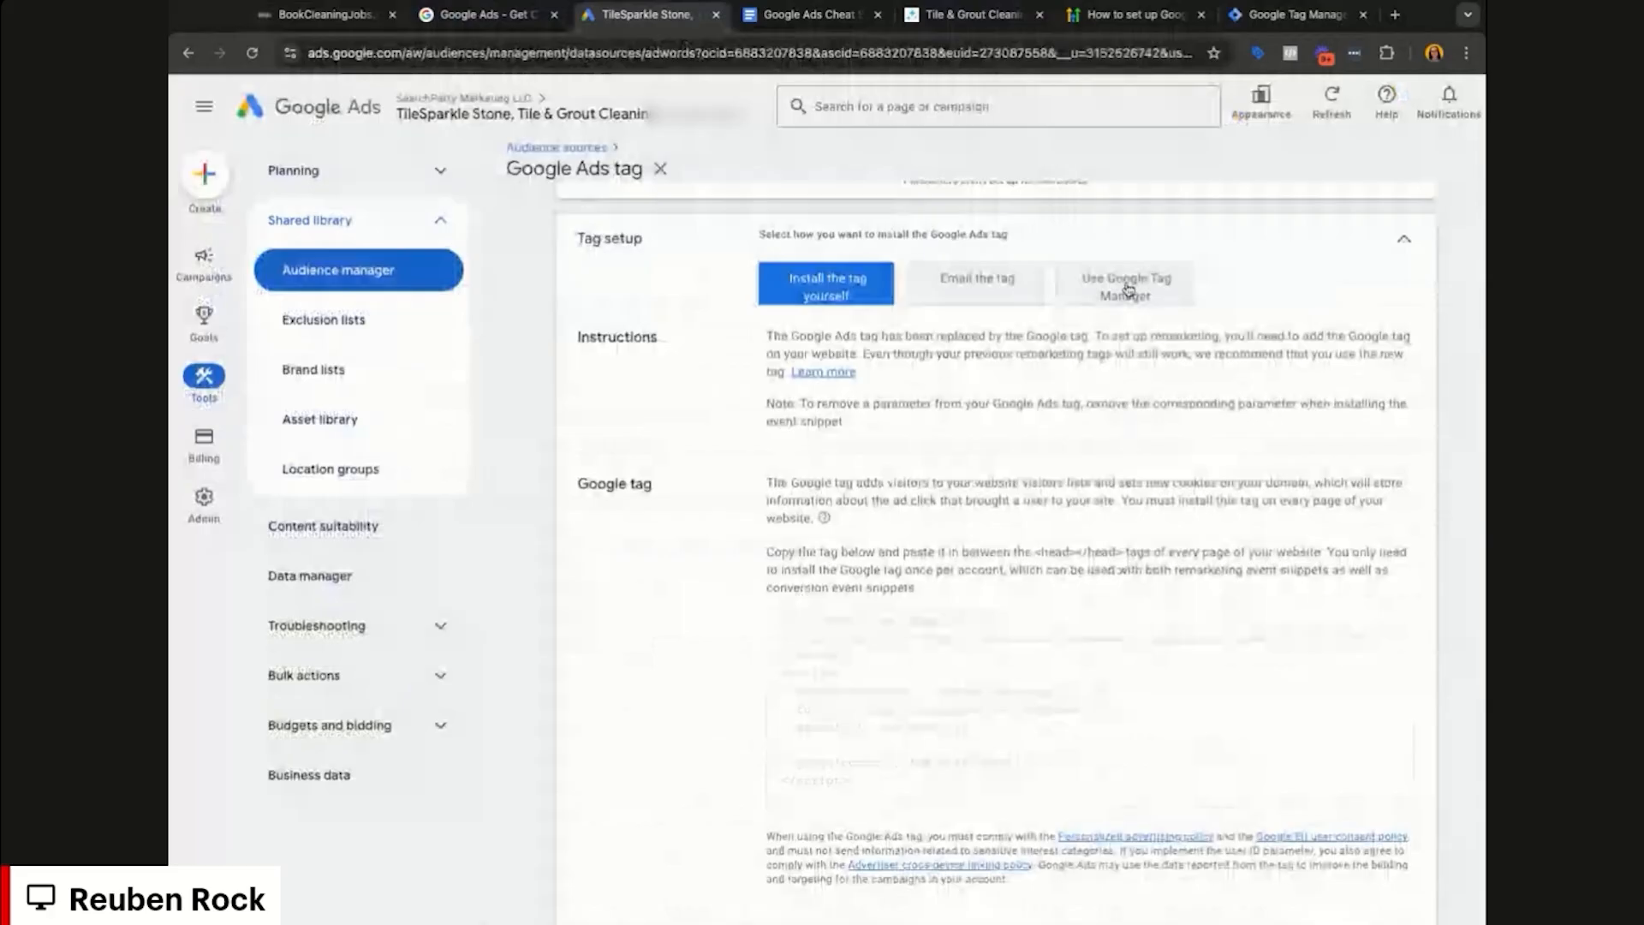
left_click(1160, 284)
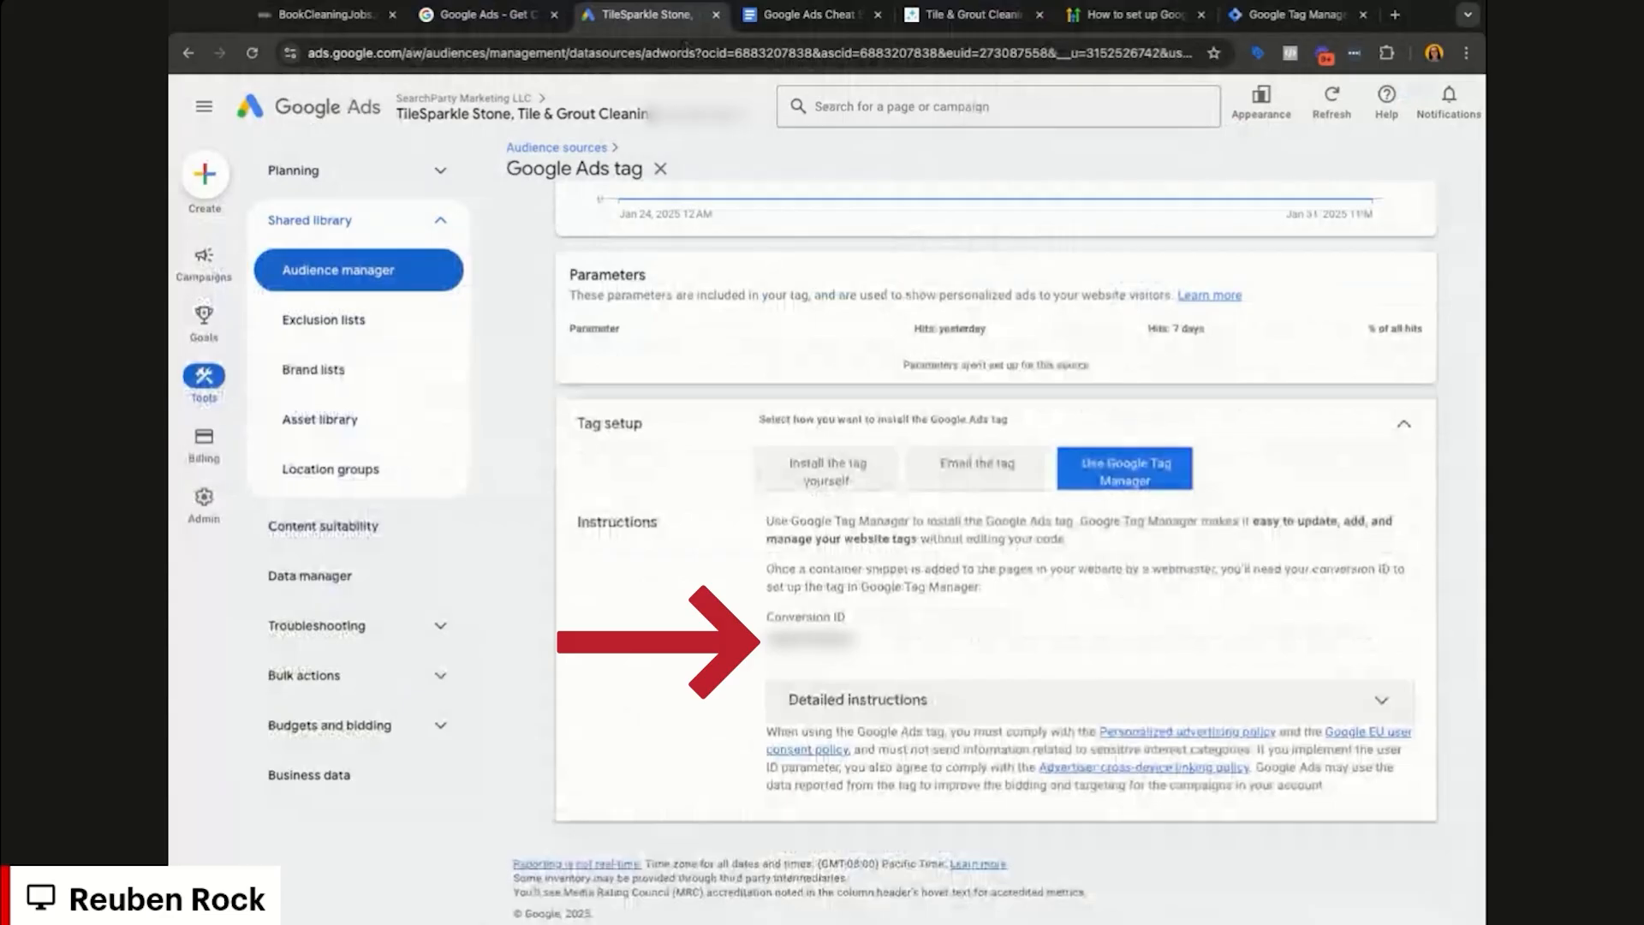
left_click(1294, 16)
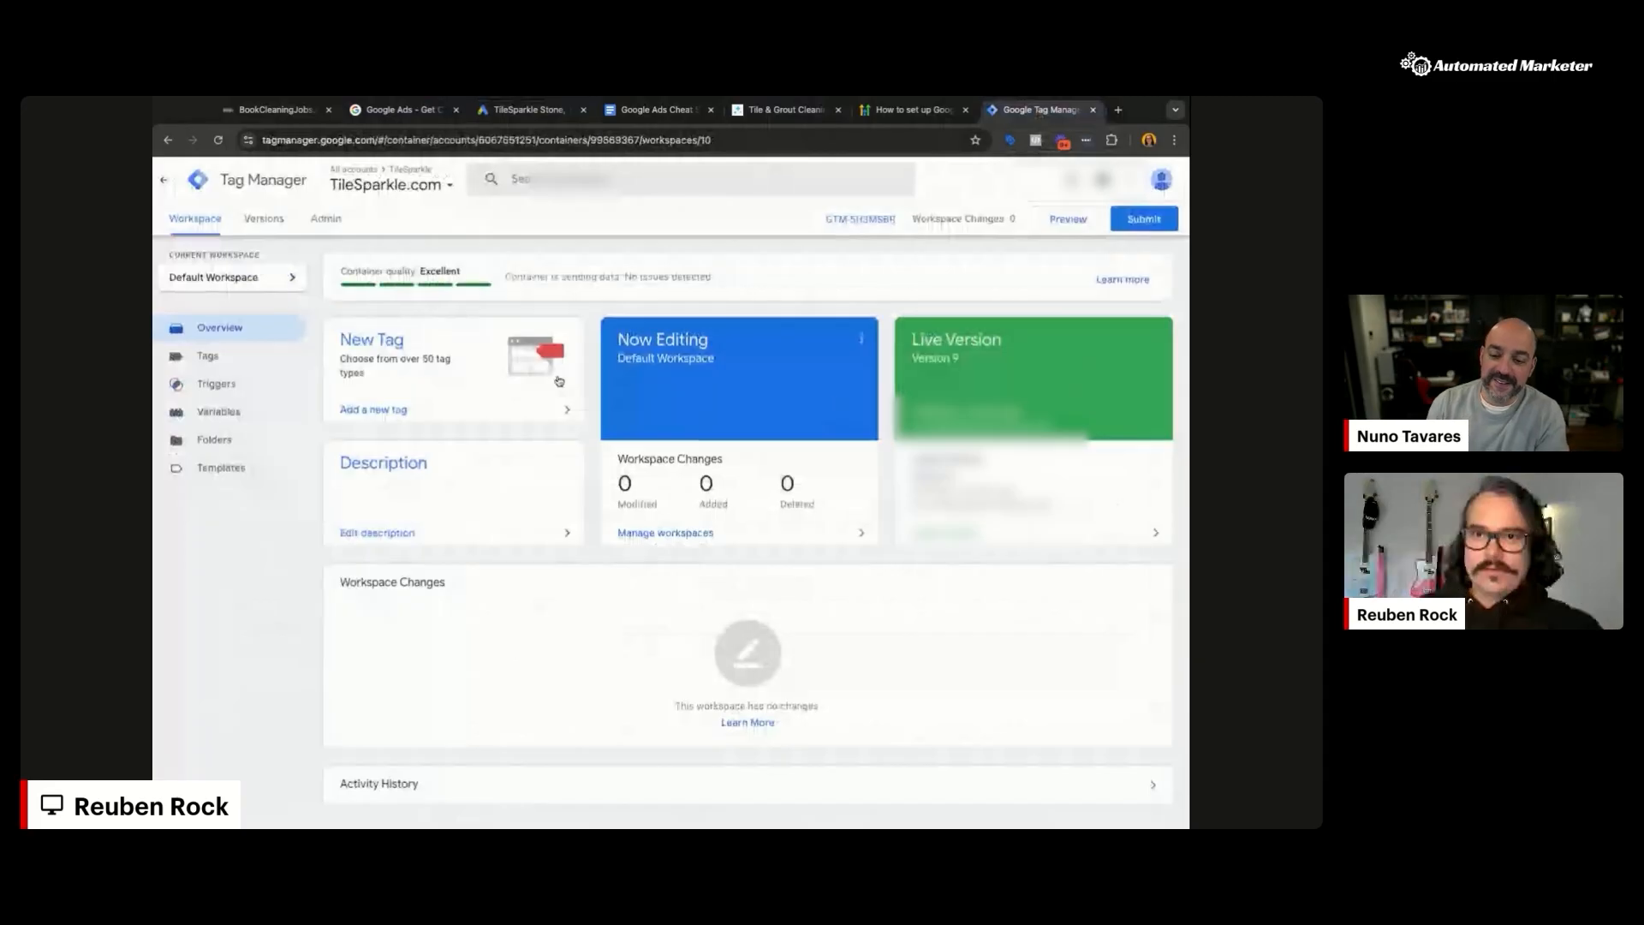
Step: Create a Google Ads Remarketing tag with the pasted Conversion ID, firing on All Pages
left_click(247, 359)
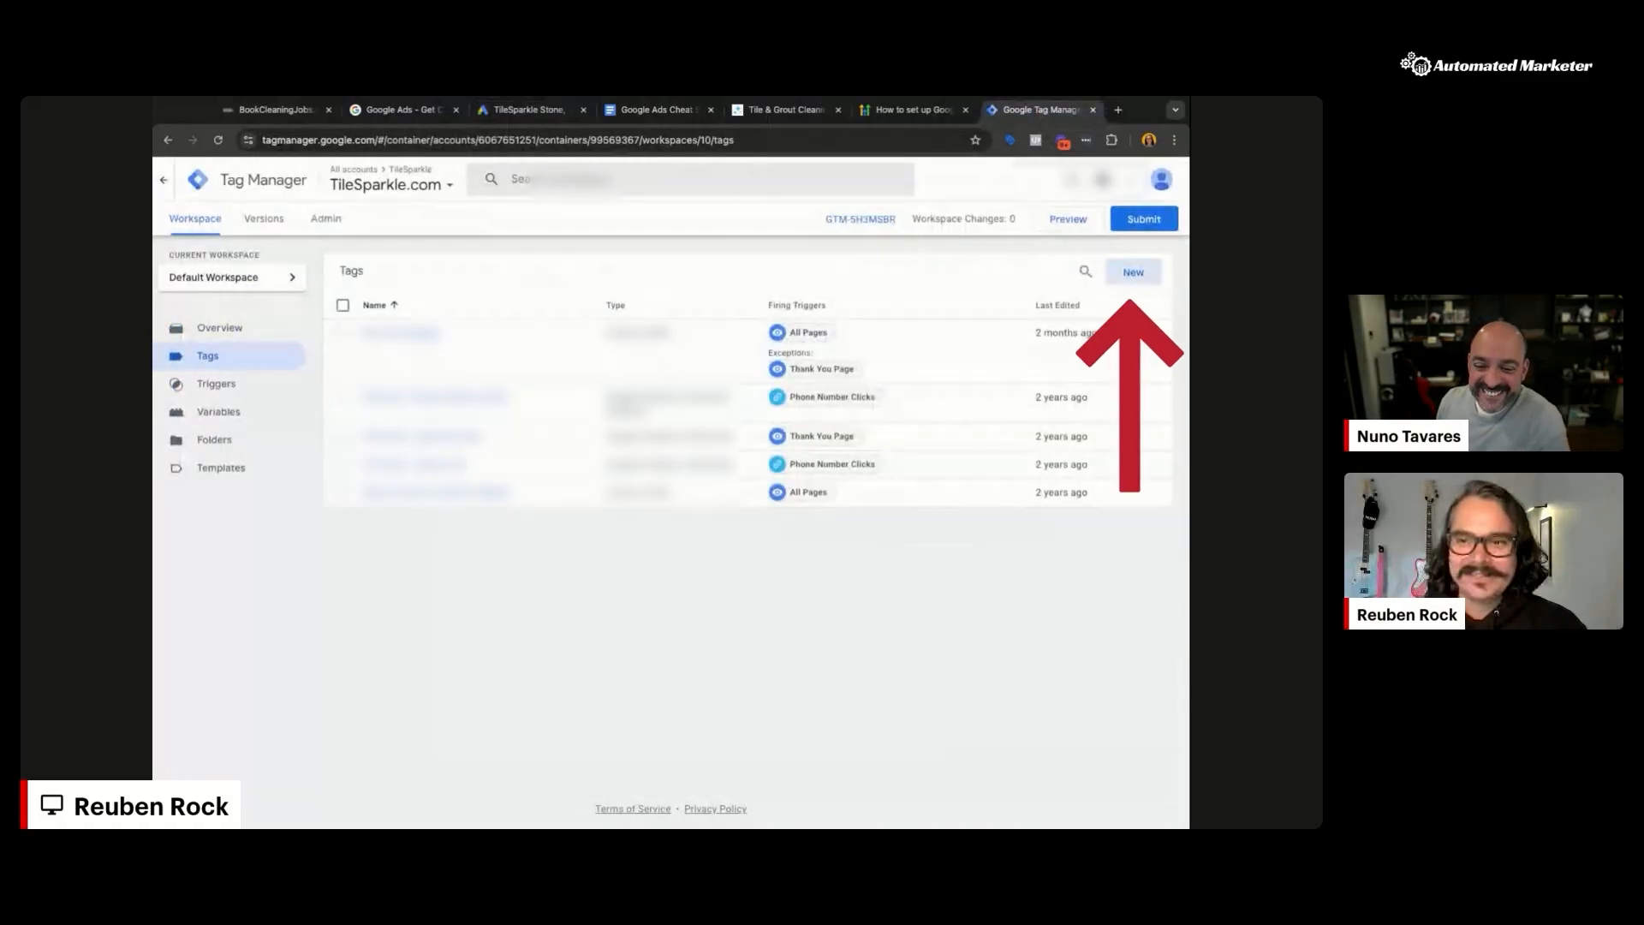
left_click(1131, 273)
left_click(816, 324)
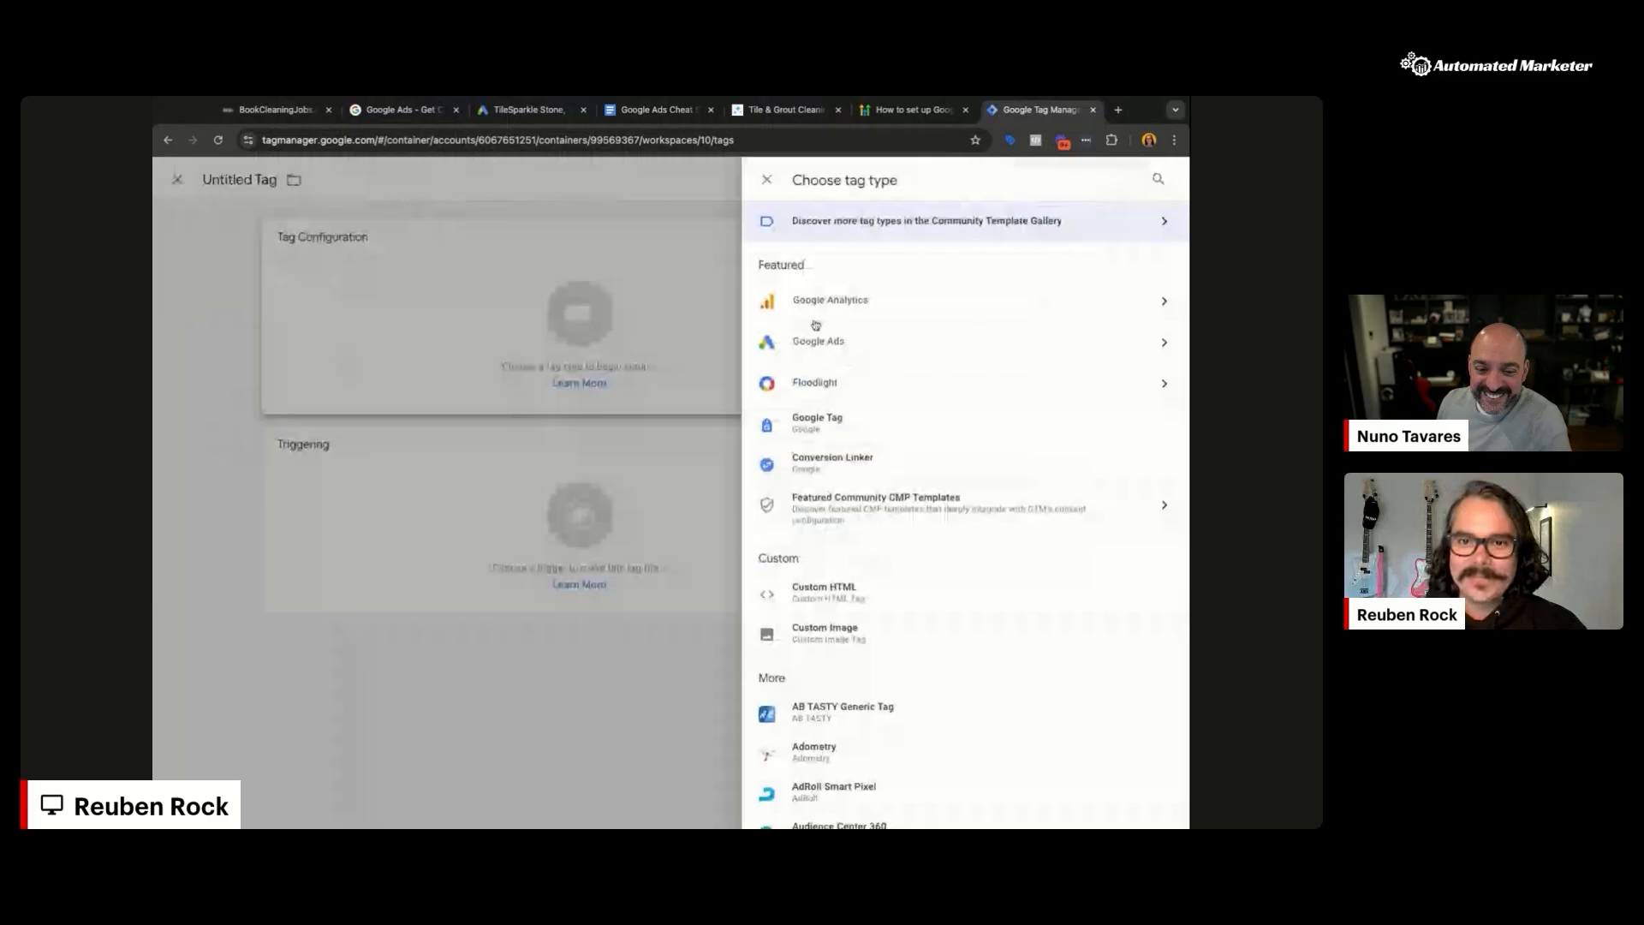
left_click(818, 341)
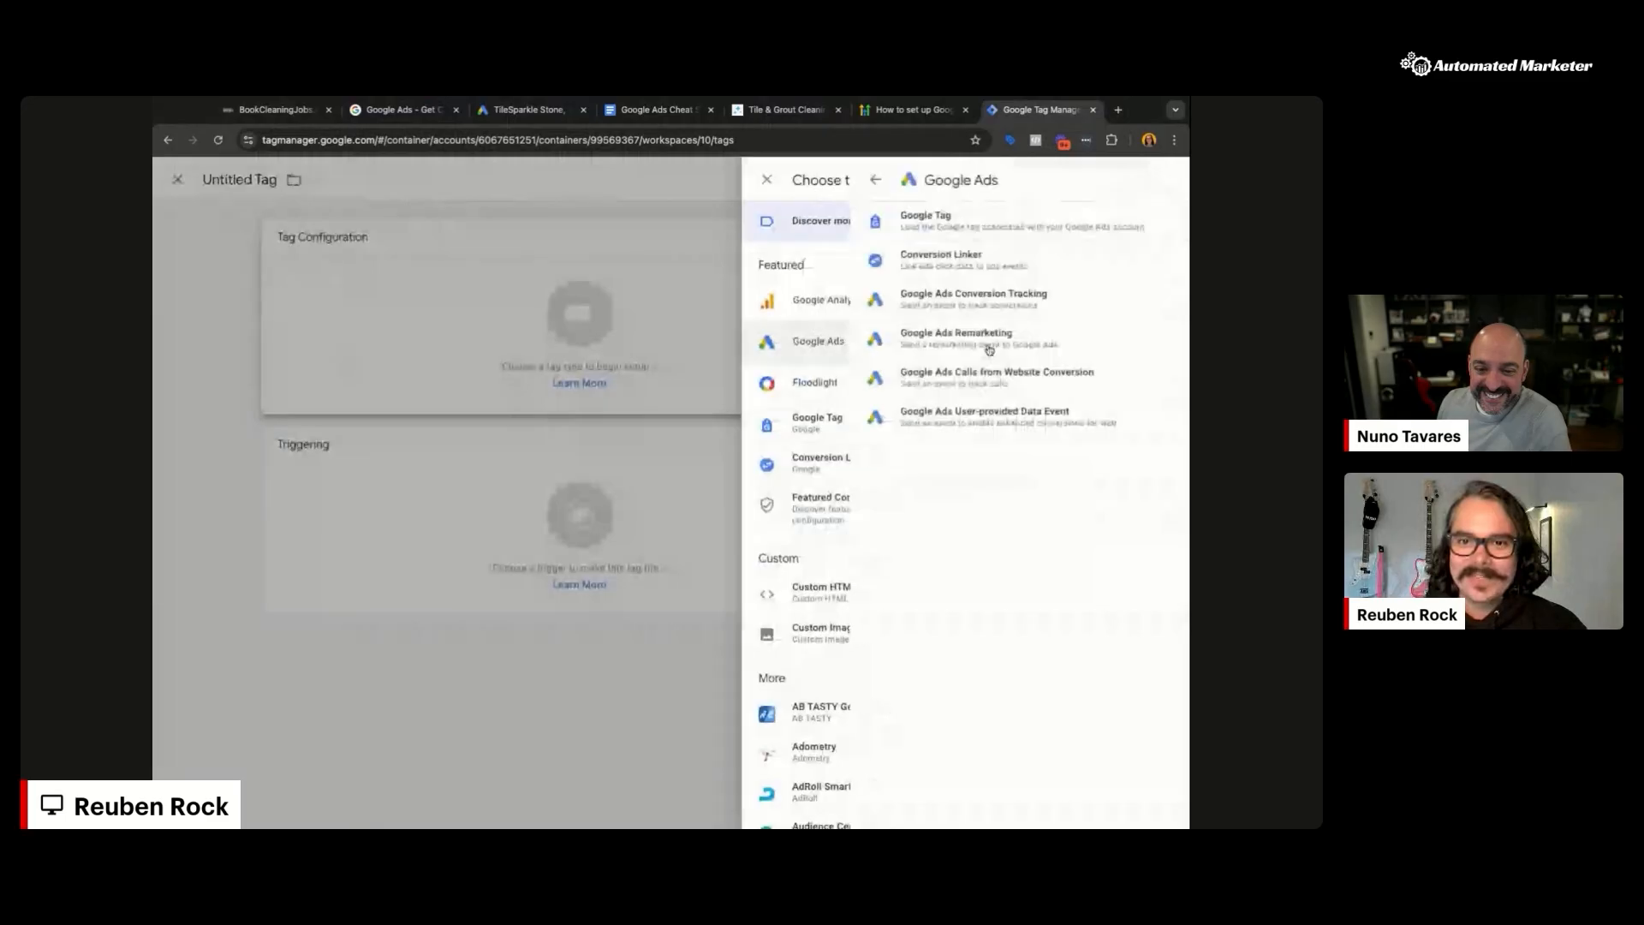
left_click(918, 343)
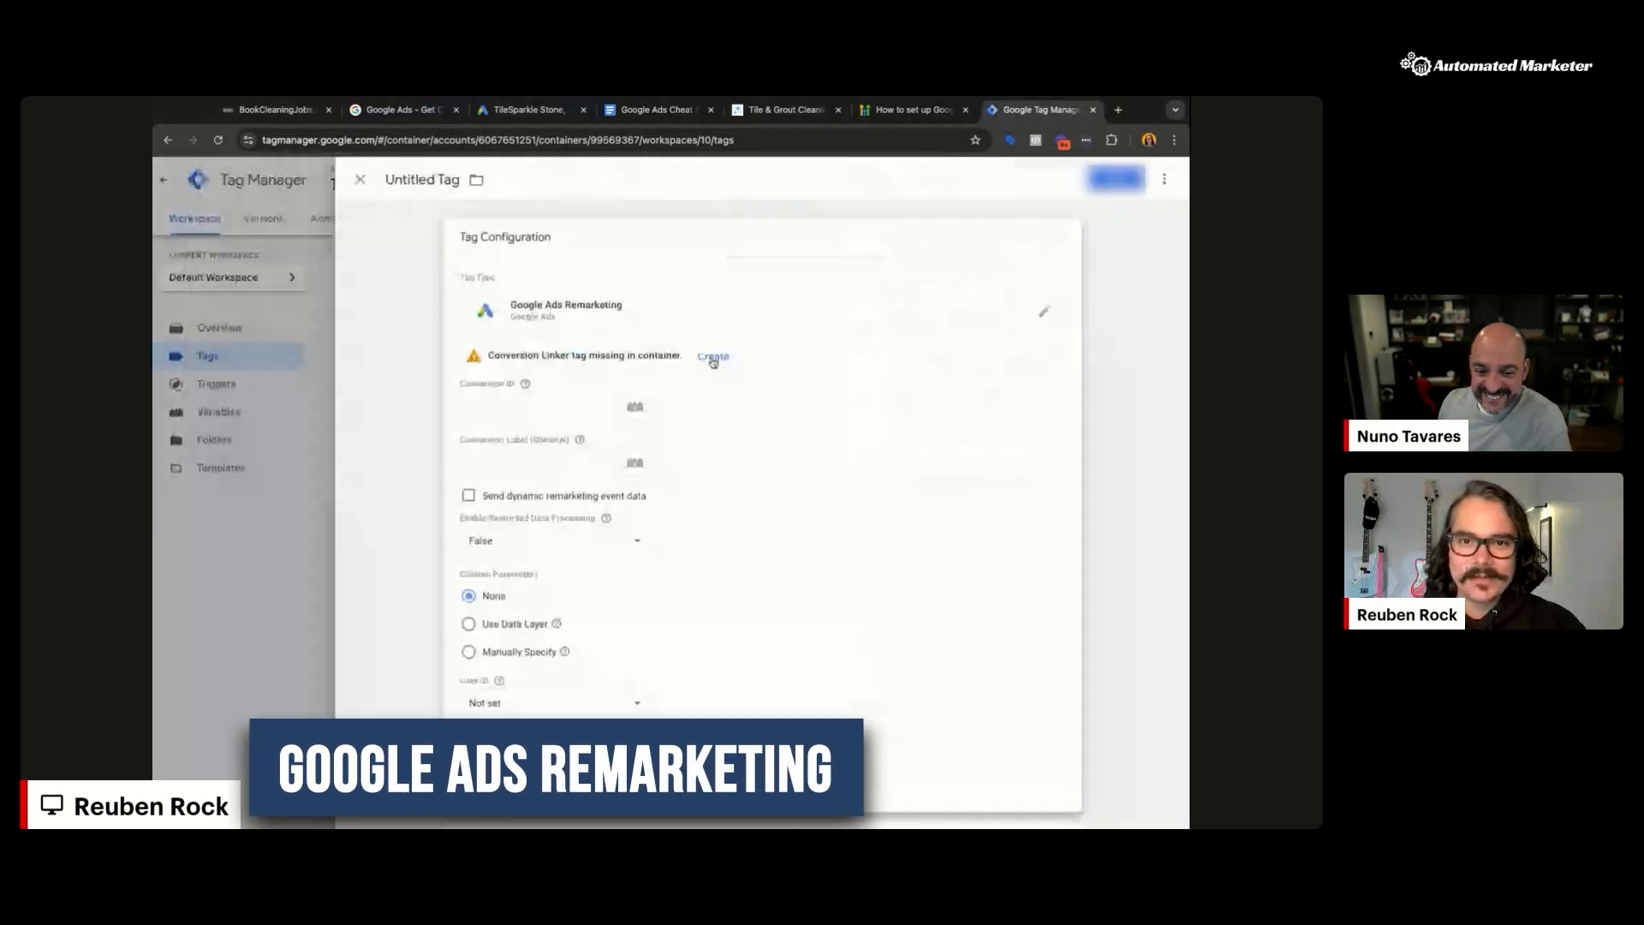
left_click(520, 406)
key("super+v")
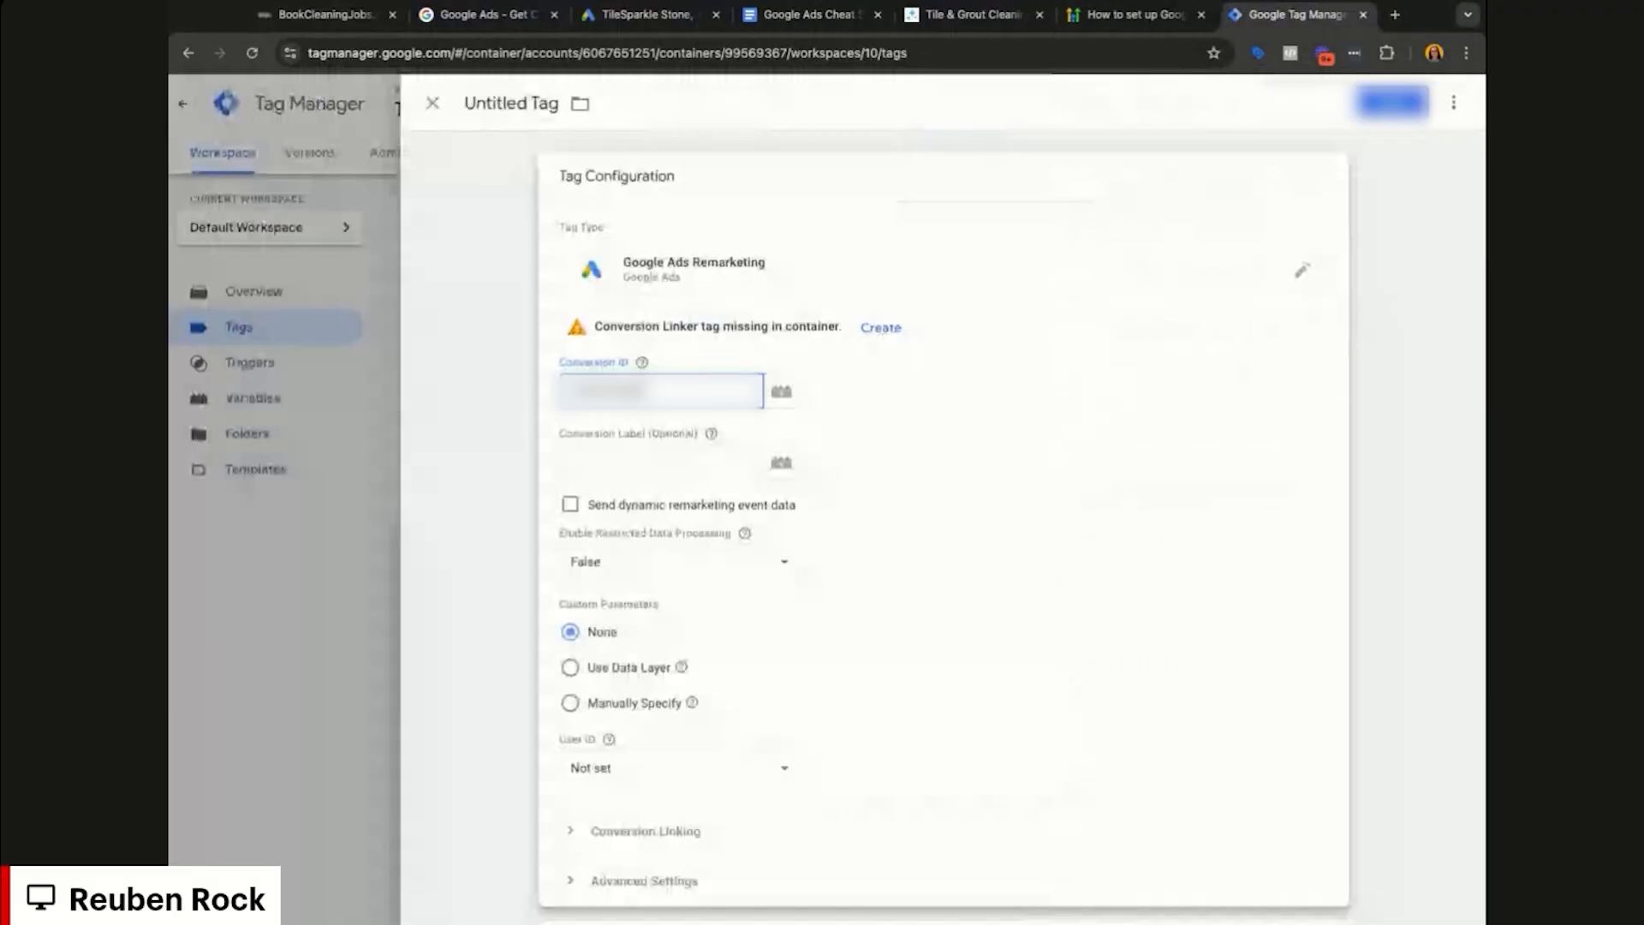
scroll(879, 423, "down", 4)
left_click(840, 730)
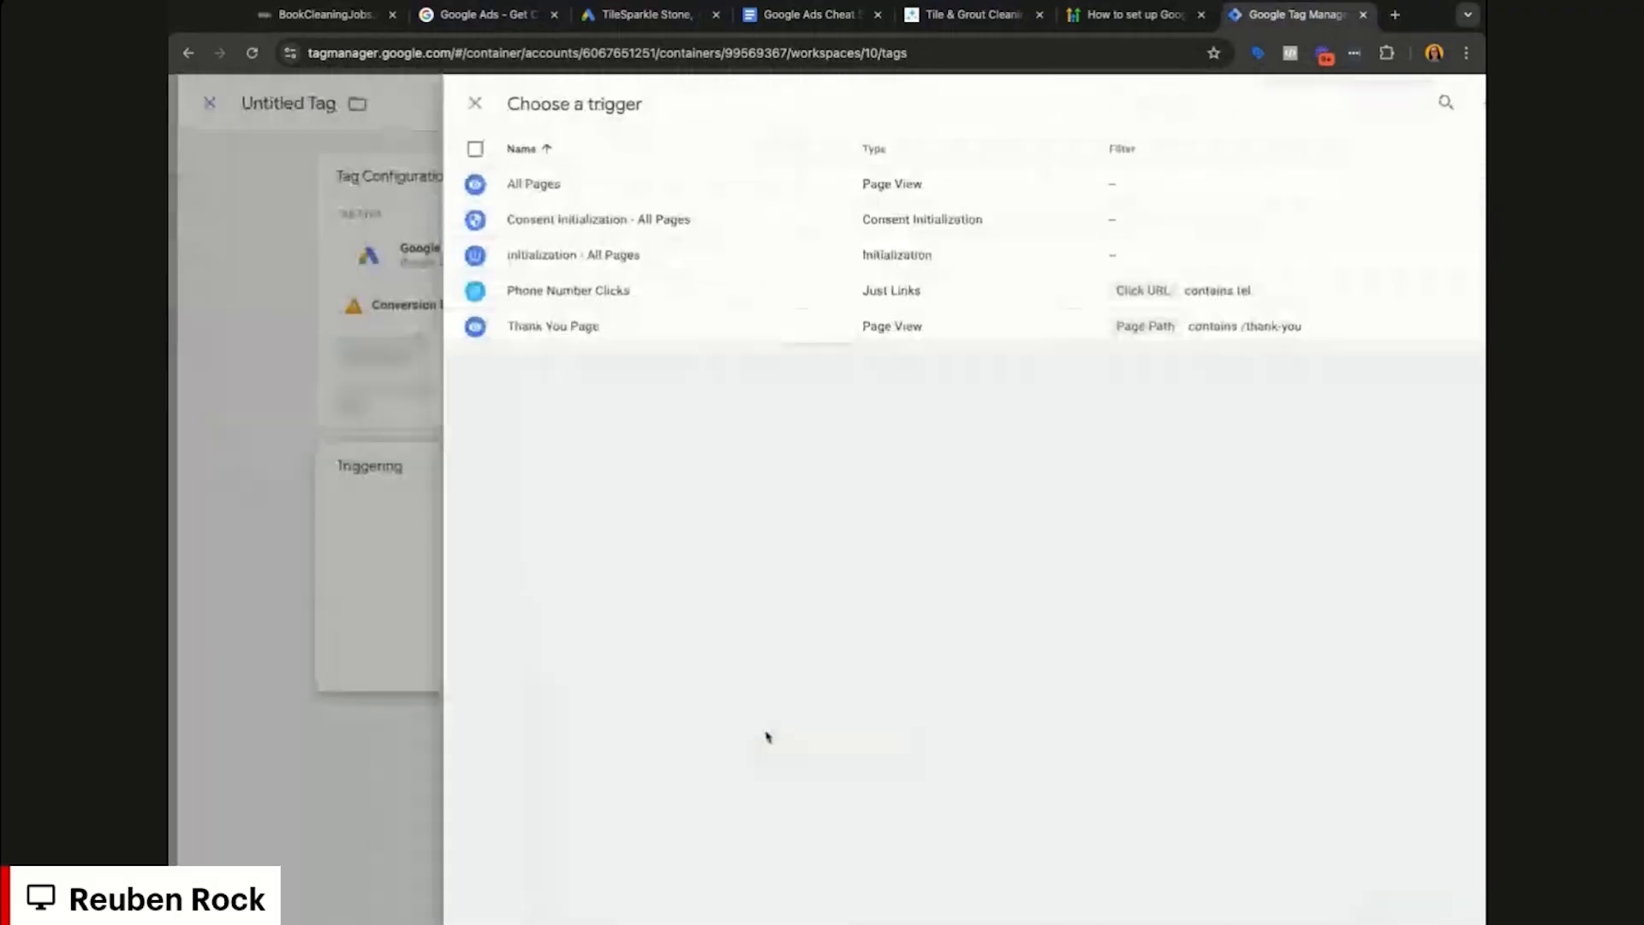
left_click(706, 192)
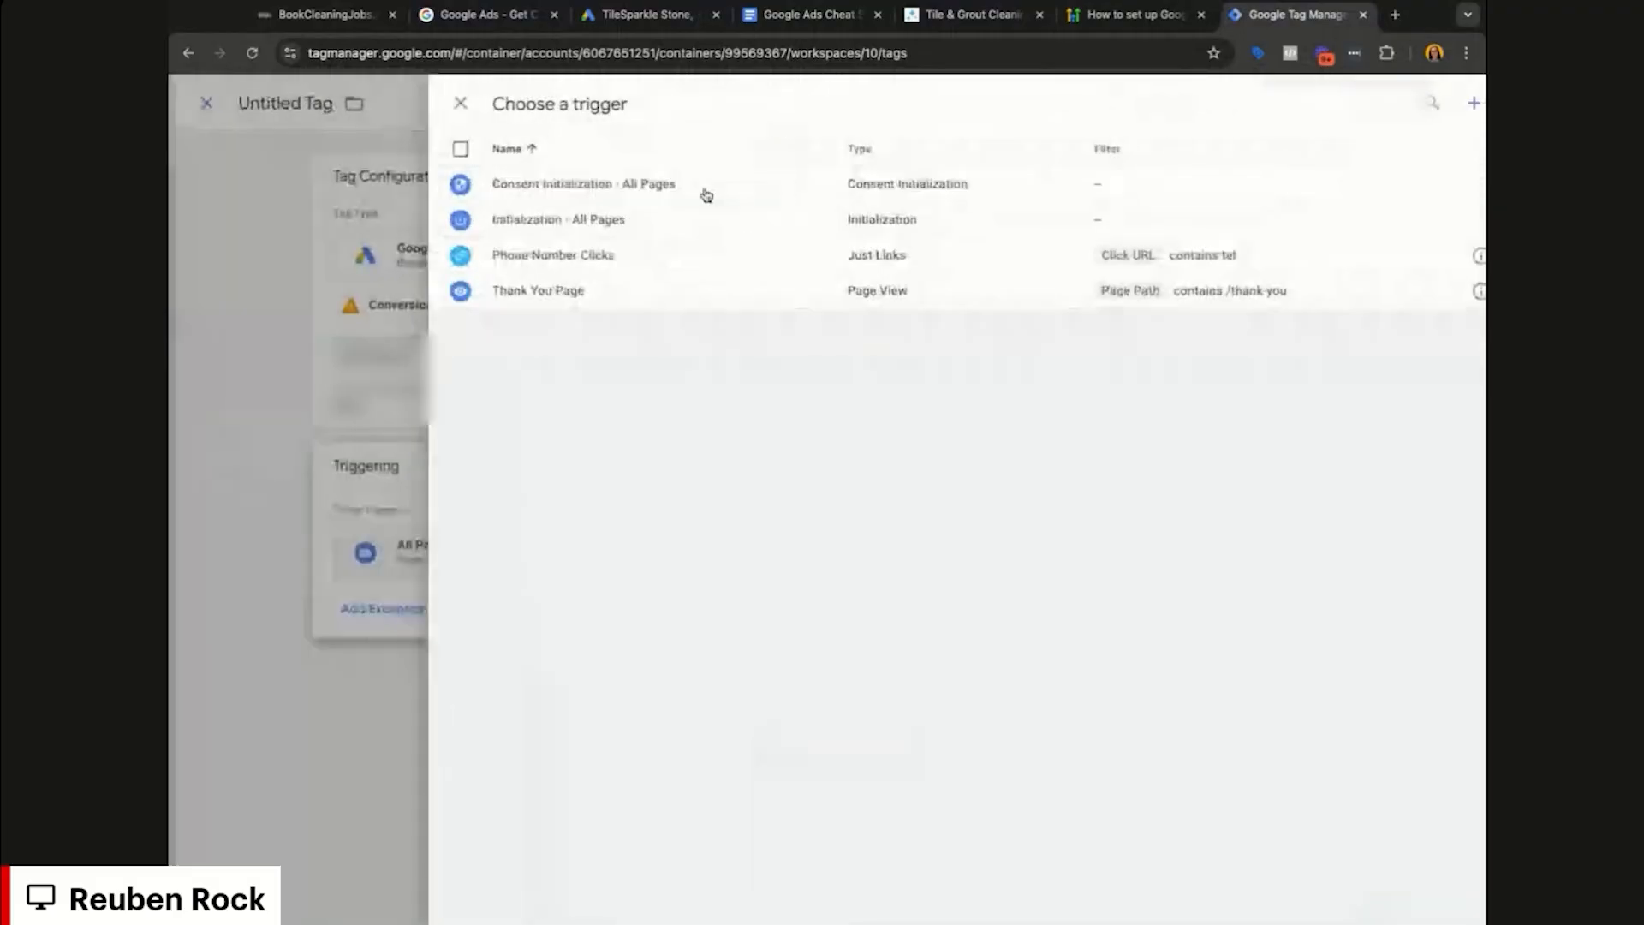
Step: Name the tag 'Google A…', save it, and begin submitting the workspace changes
left_click(519, 106)
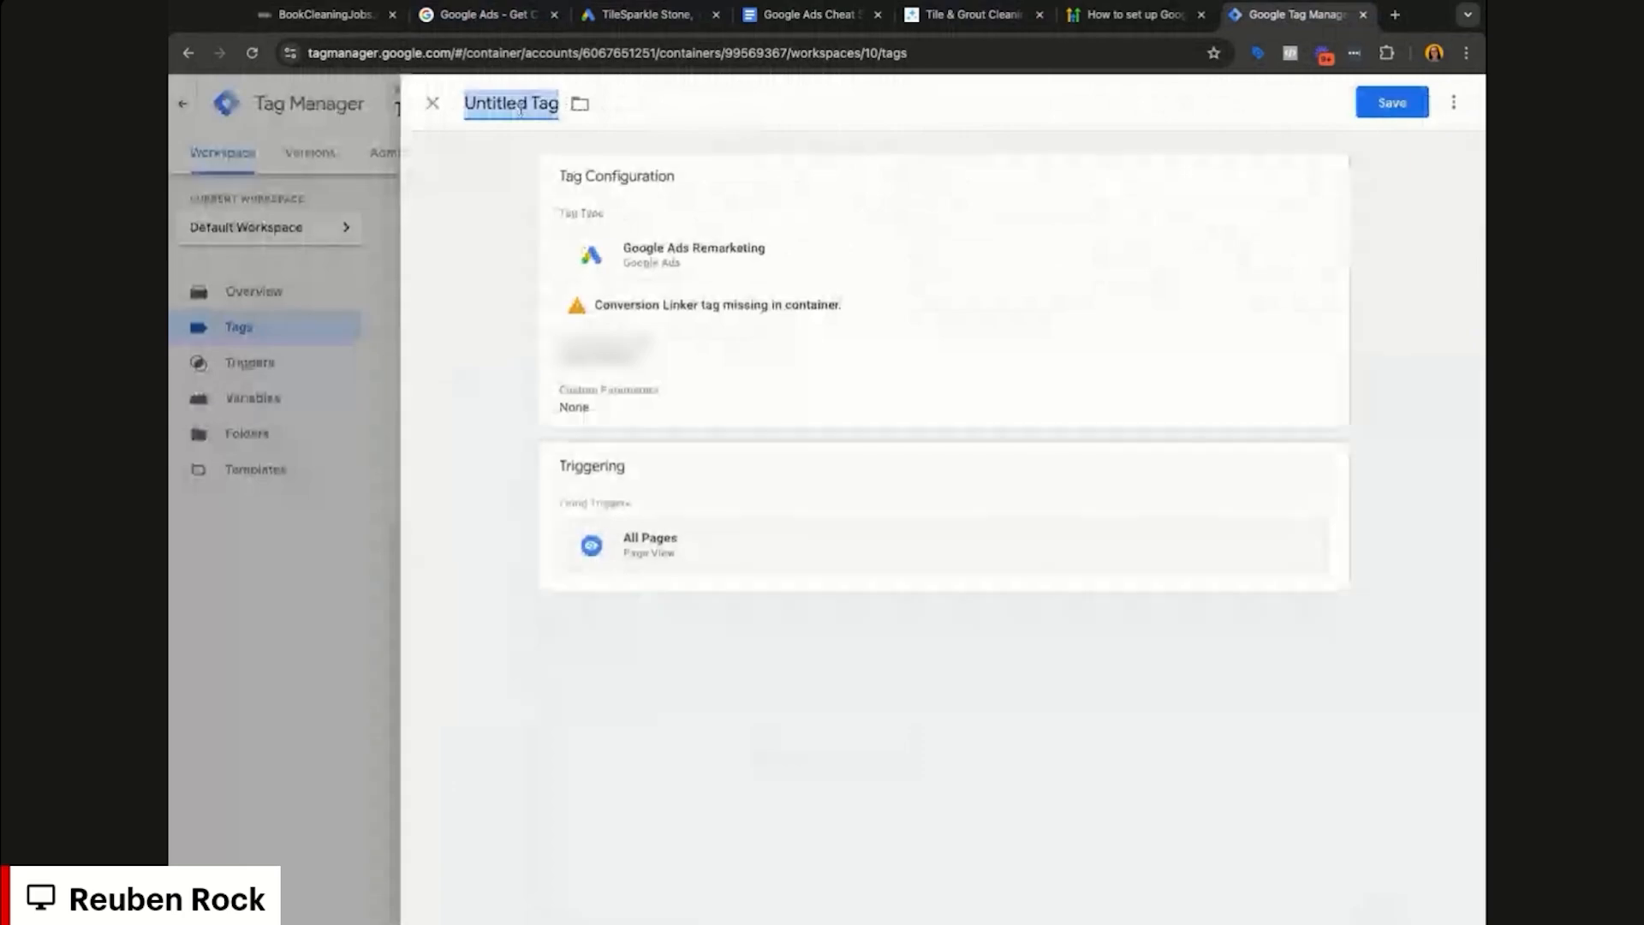
type("Google Ads Remarketin")
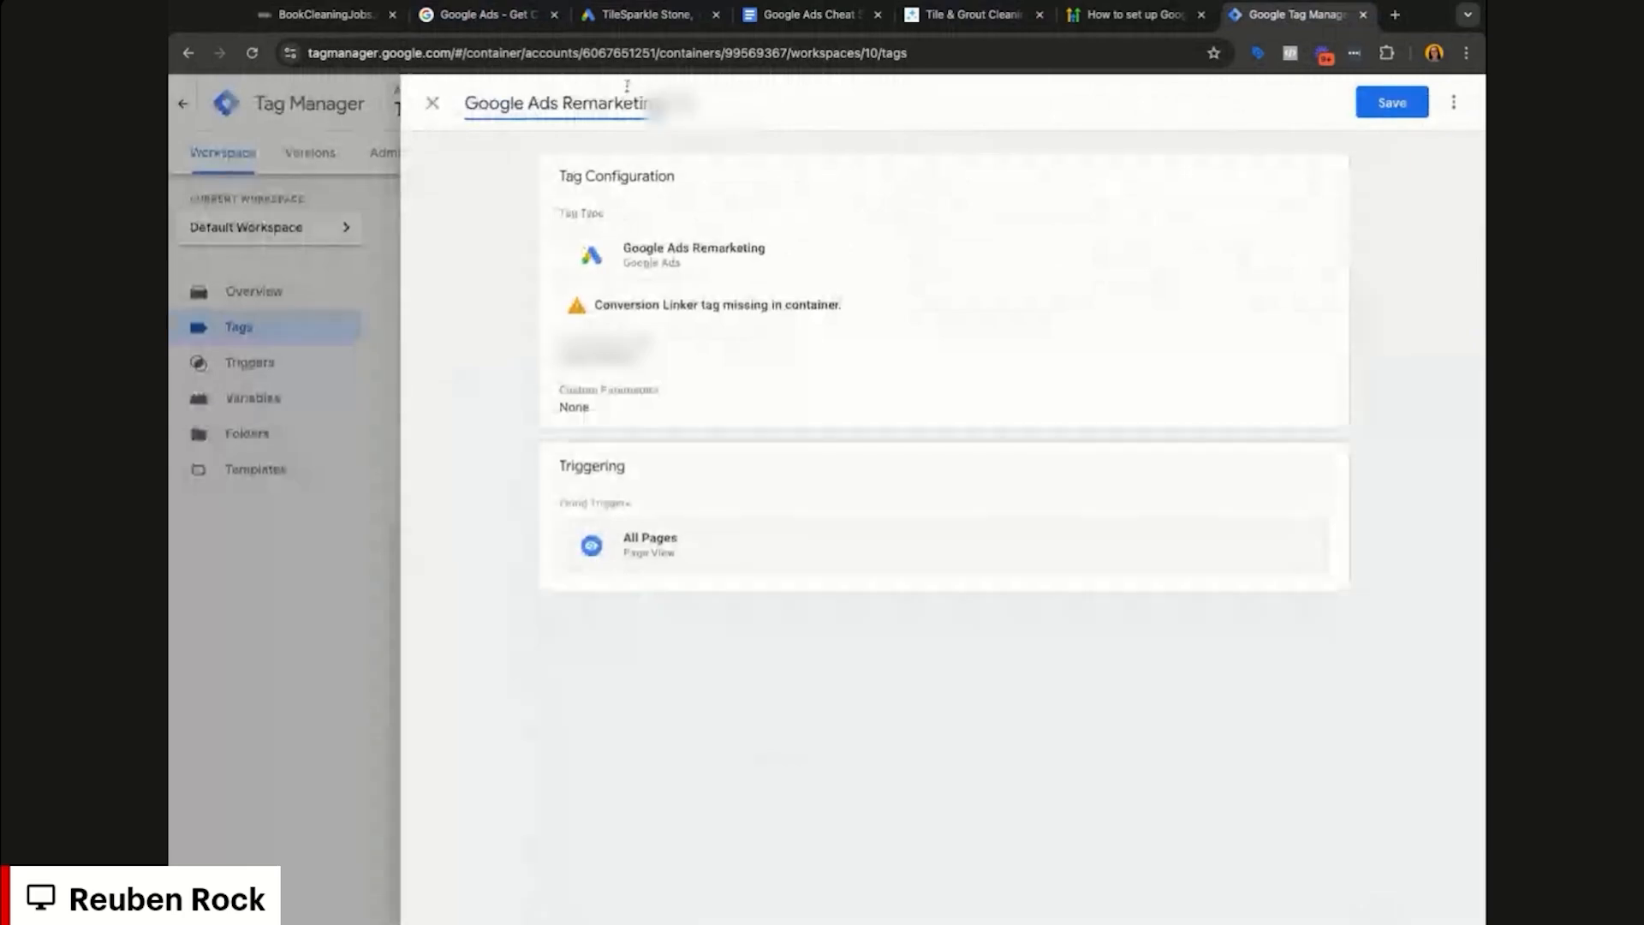
left_click(1391, 102)
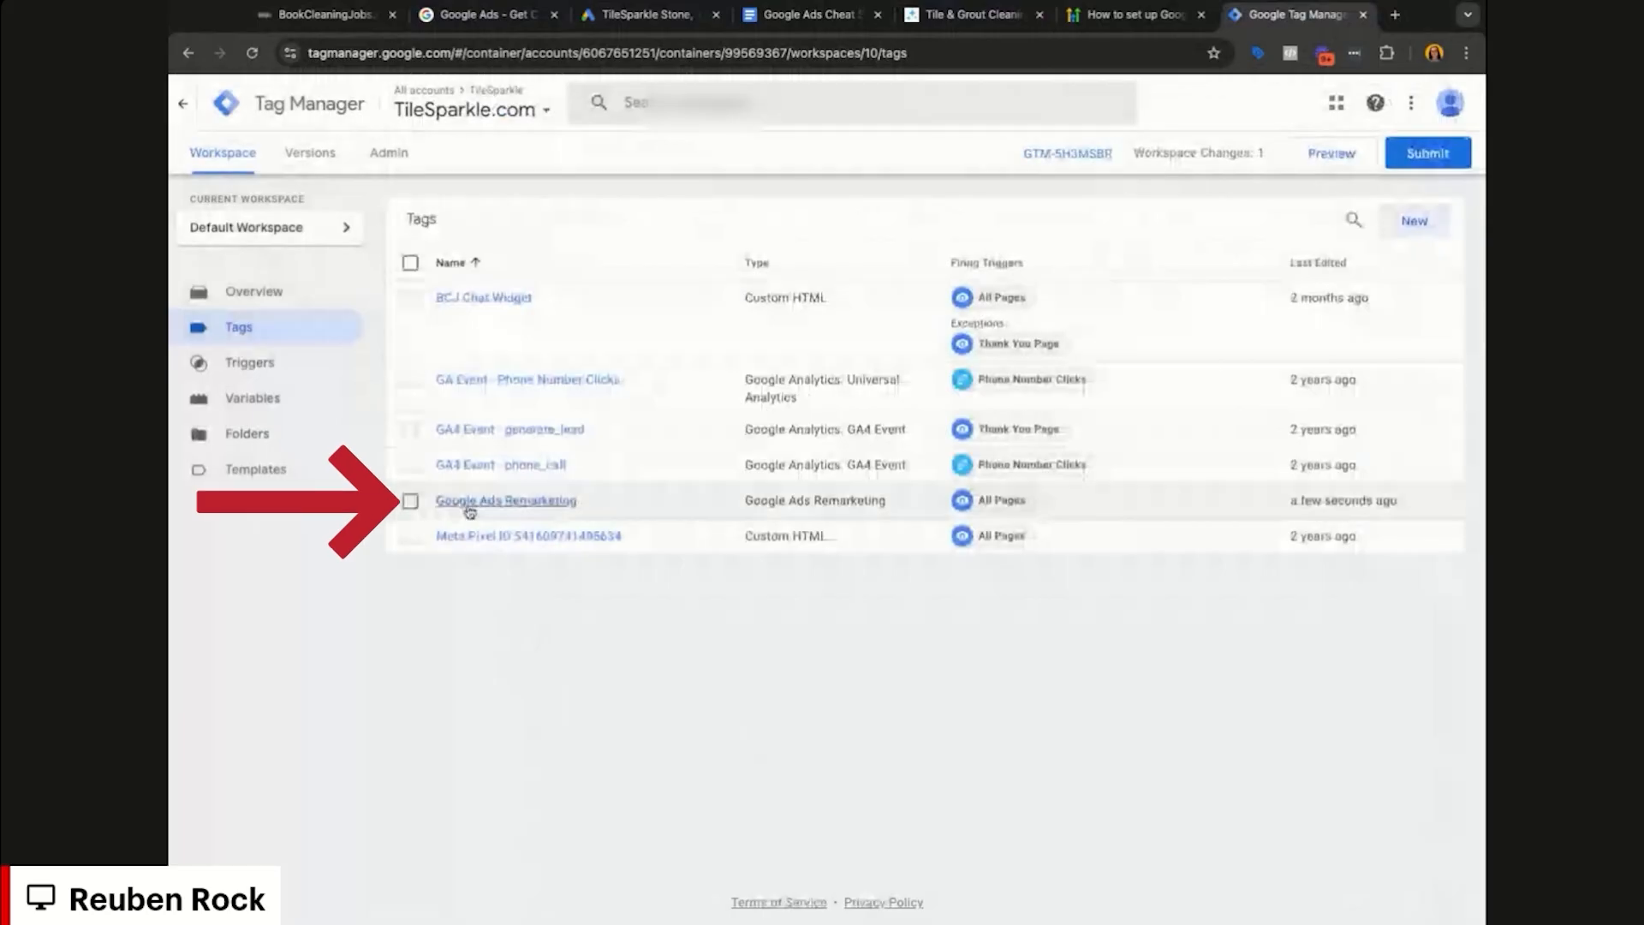
left_click(410, 500)
left_click(1429, 153)
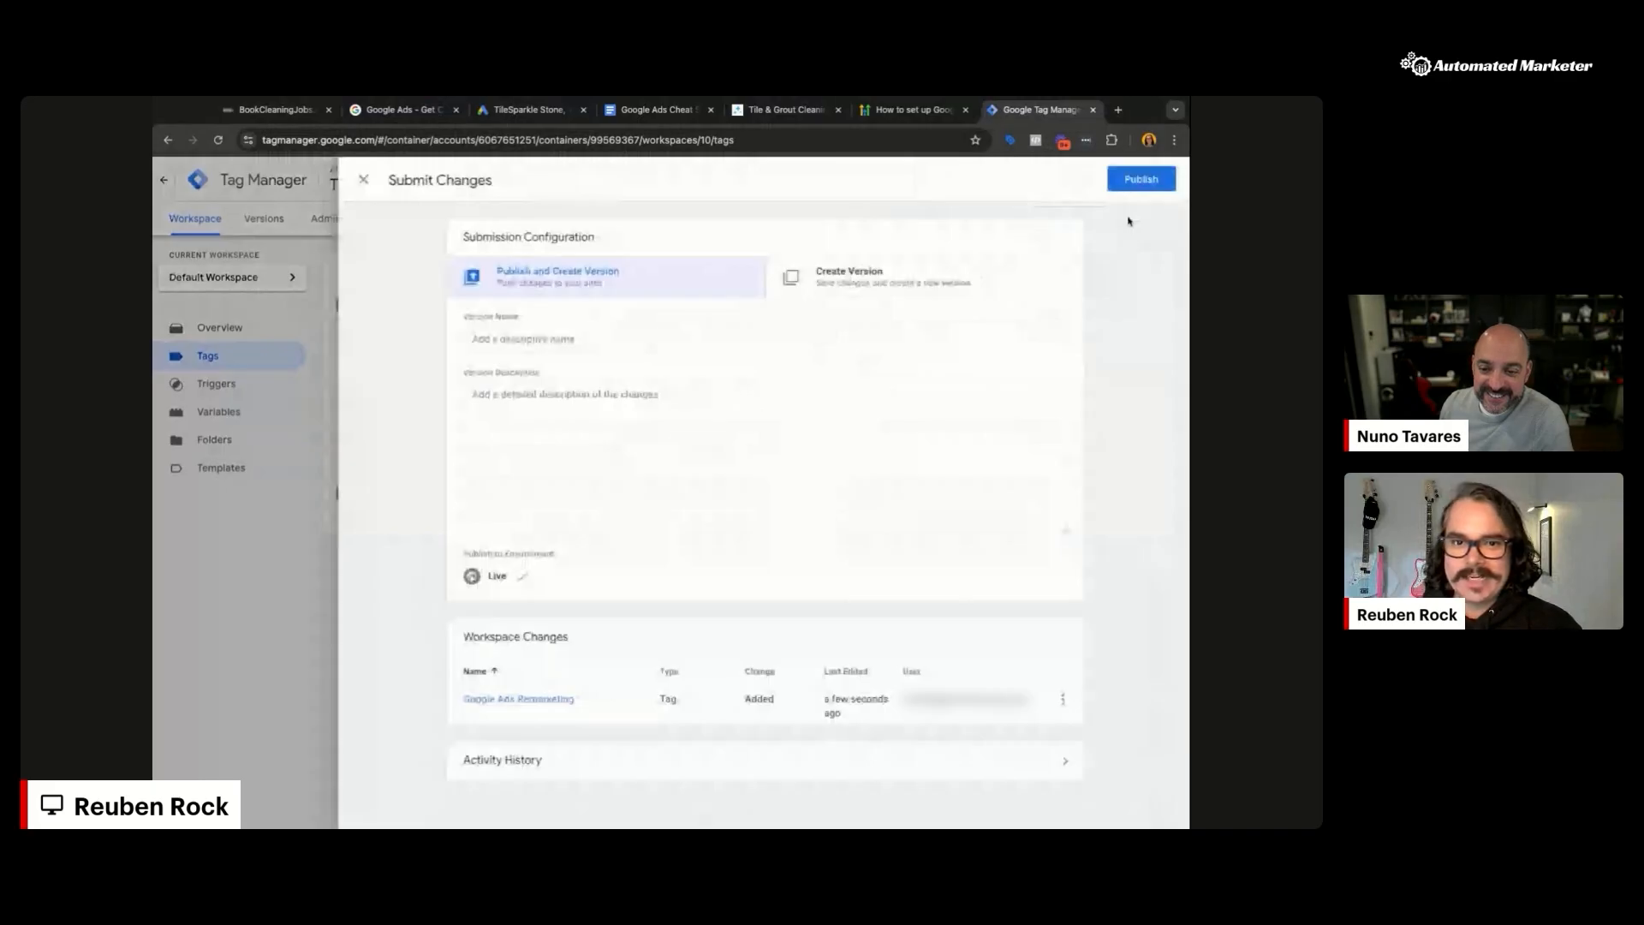
Step: Publish the workspace as version 10 named 'Adding Google remarketing'
key("Escape")
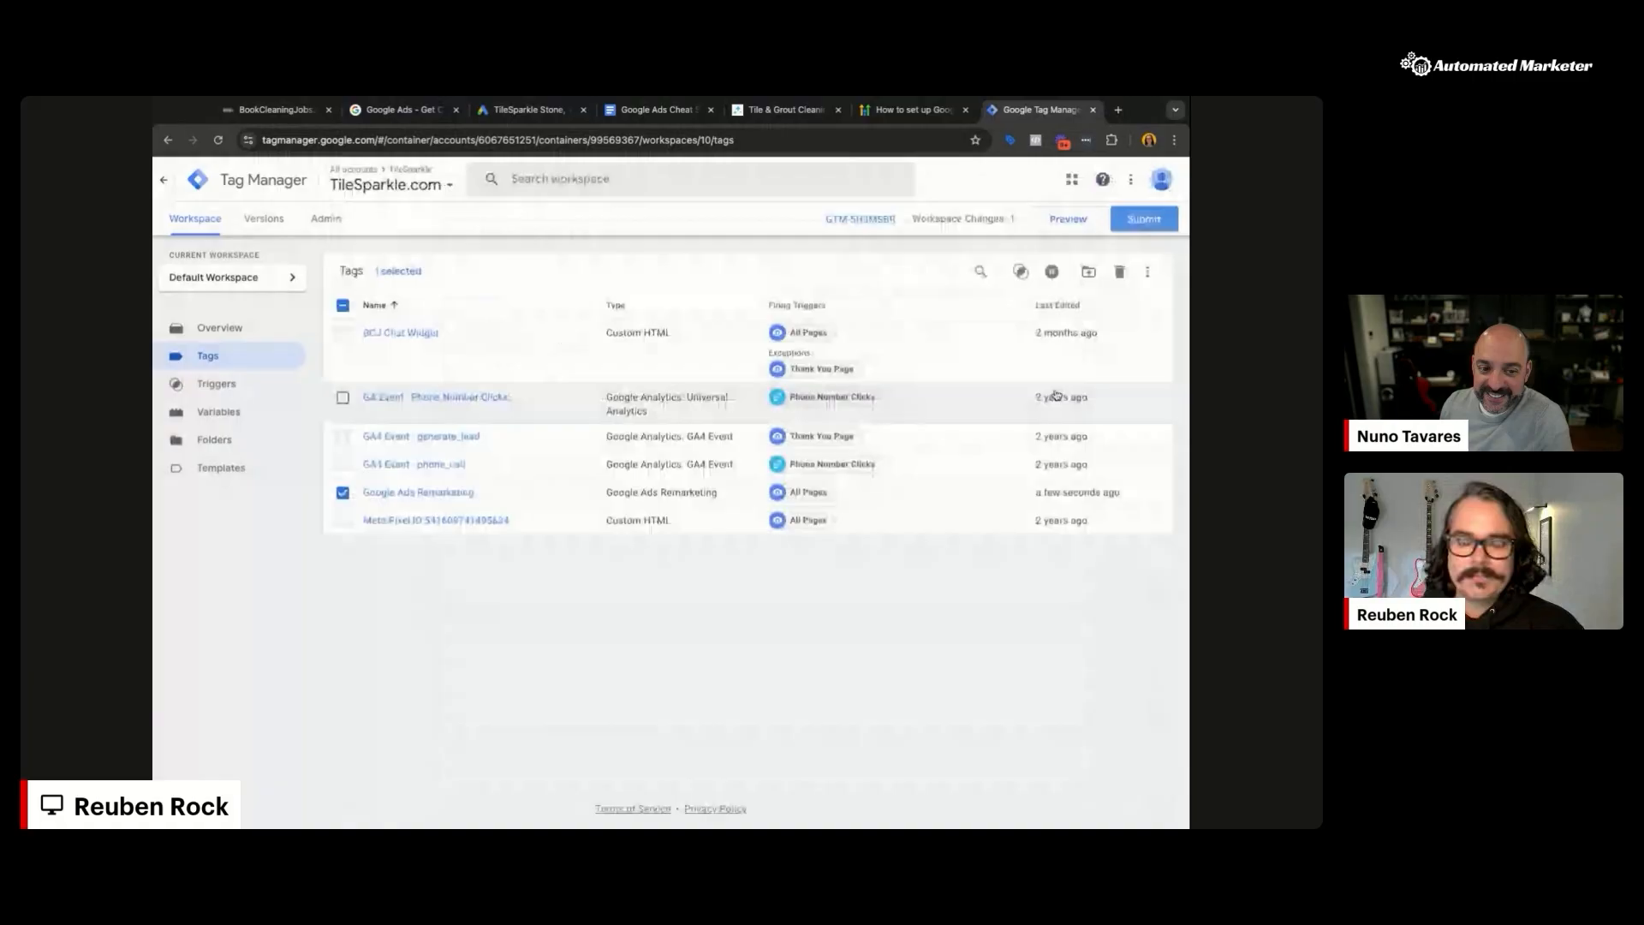
left_click(1155, 221)
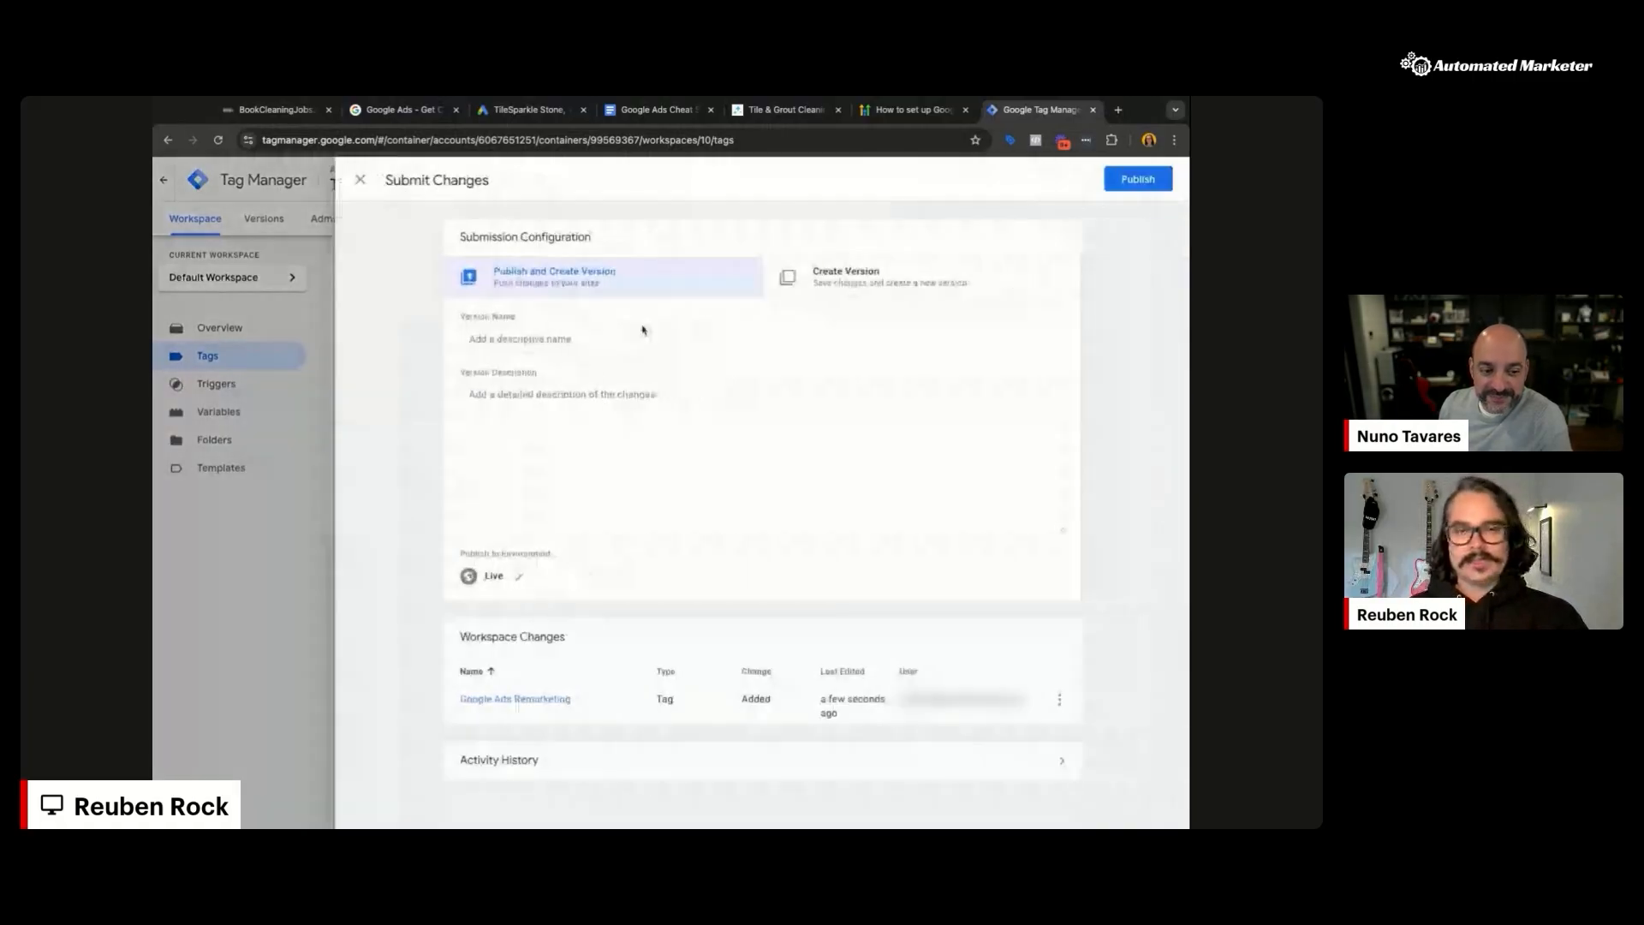
left_click(553, 340)
type("A")
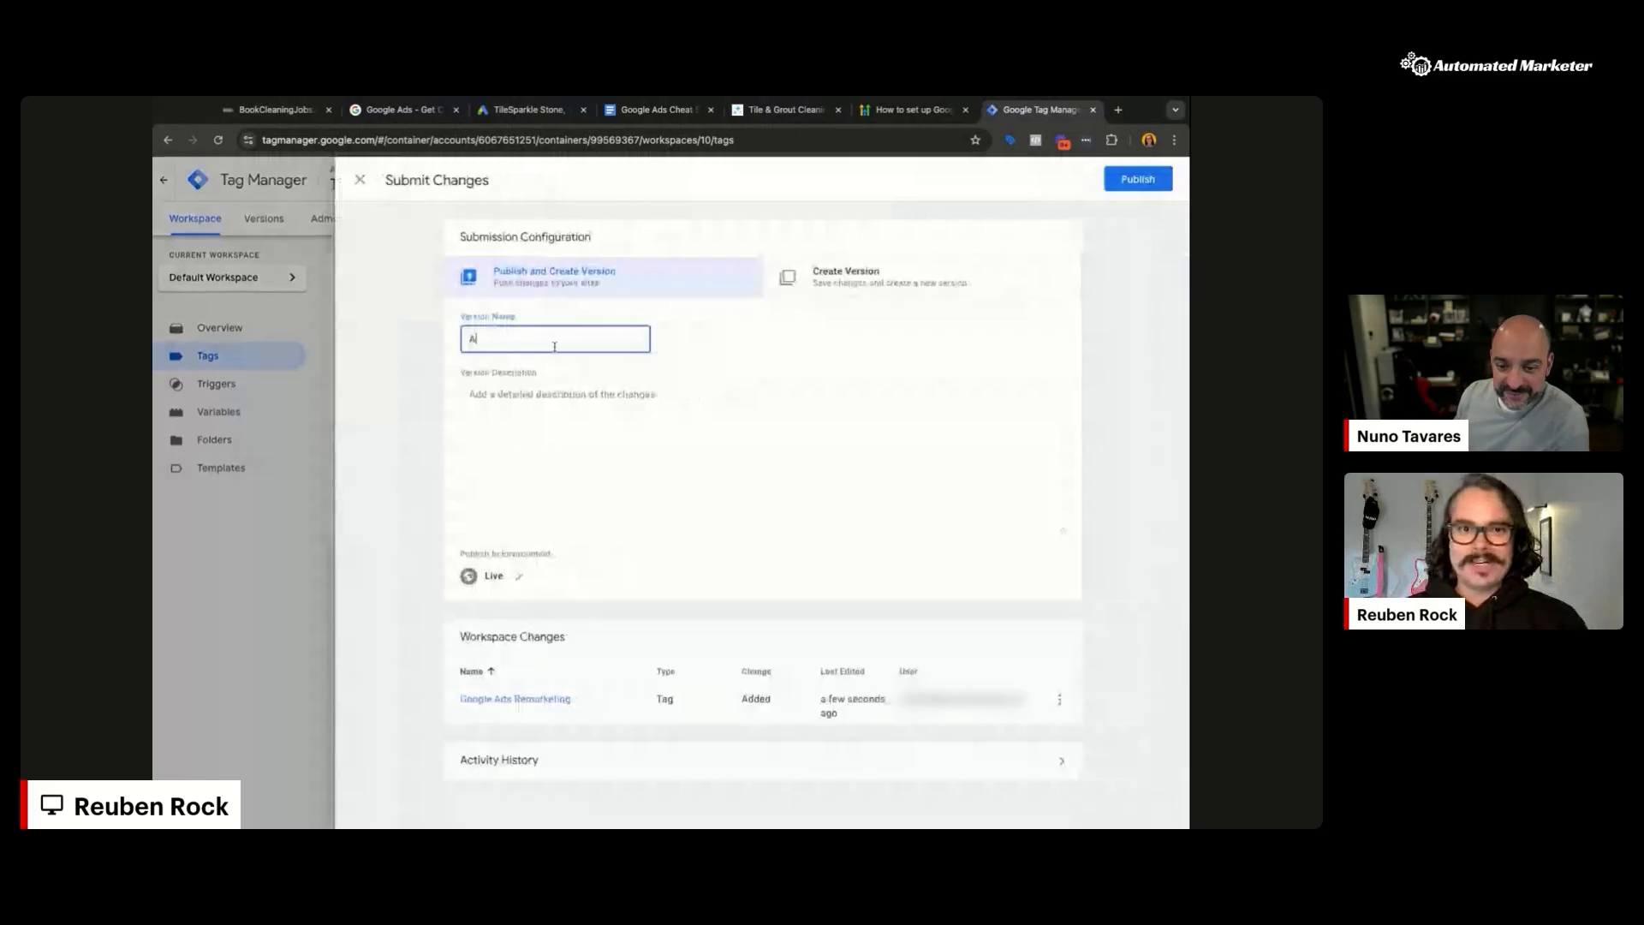
type("dding Google remarketing tag")
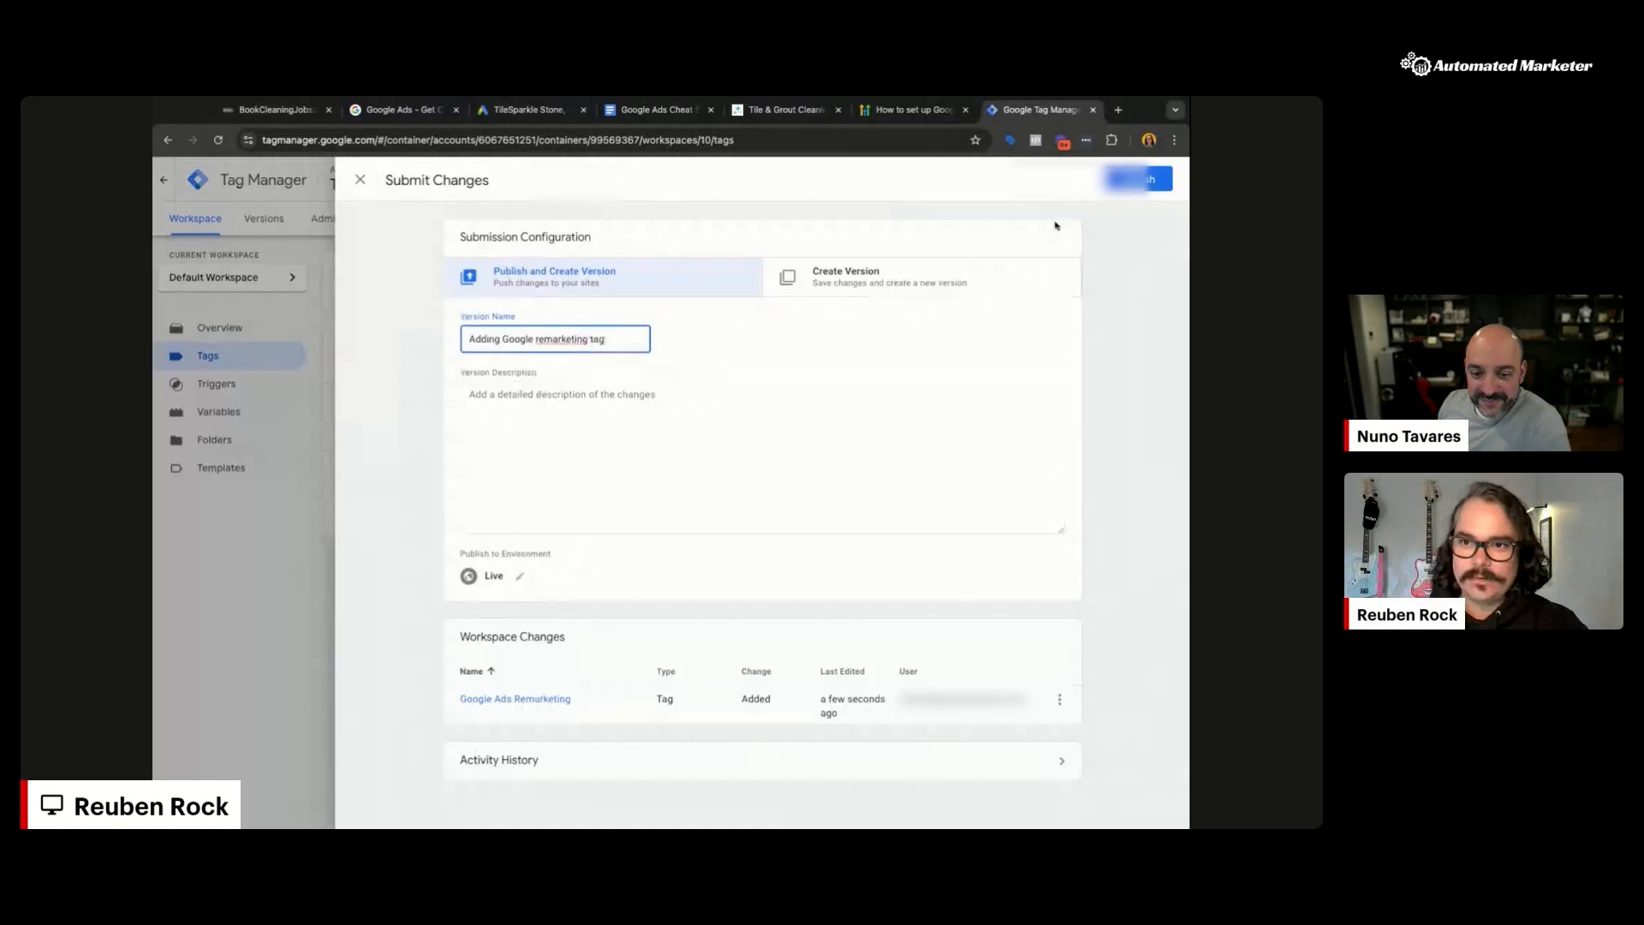
left_click(1137, 180)
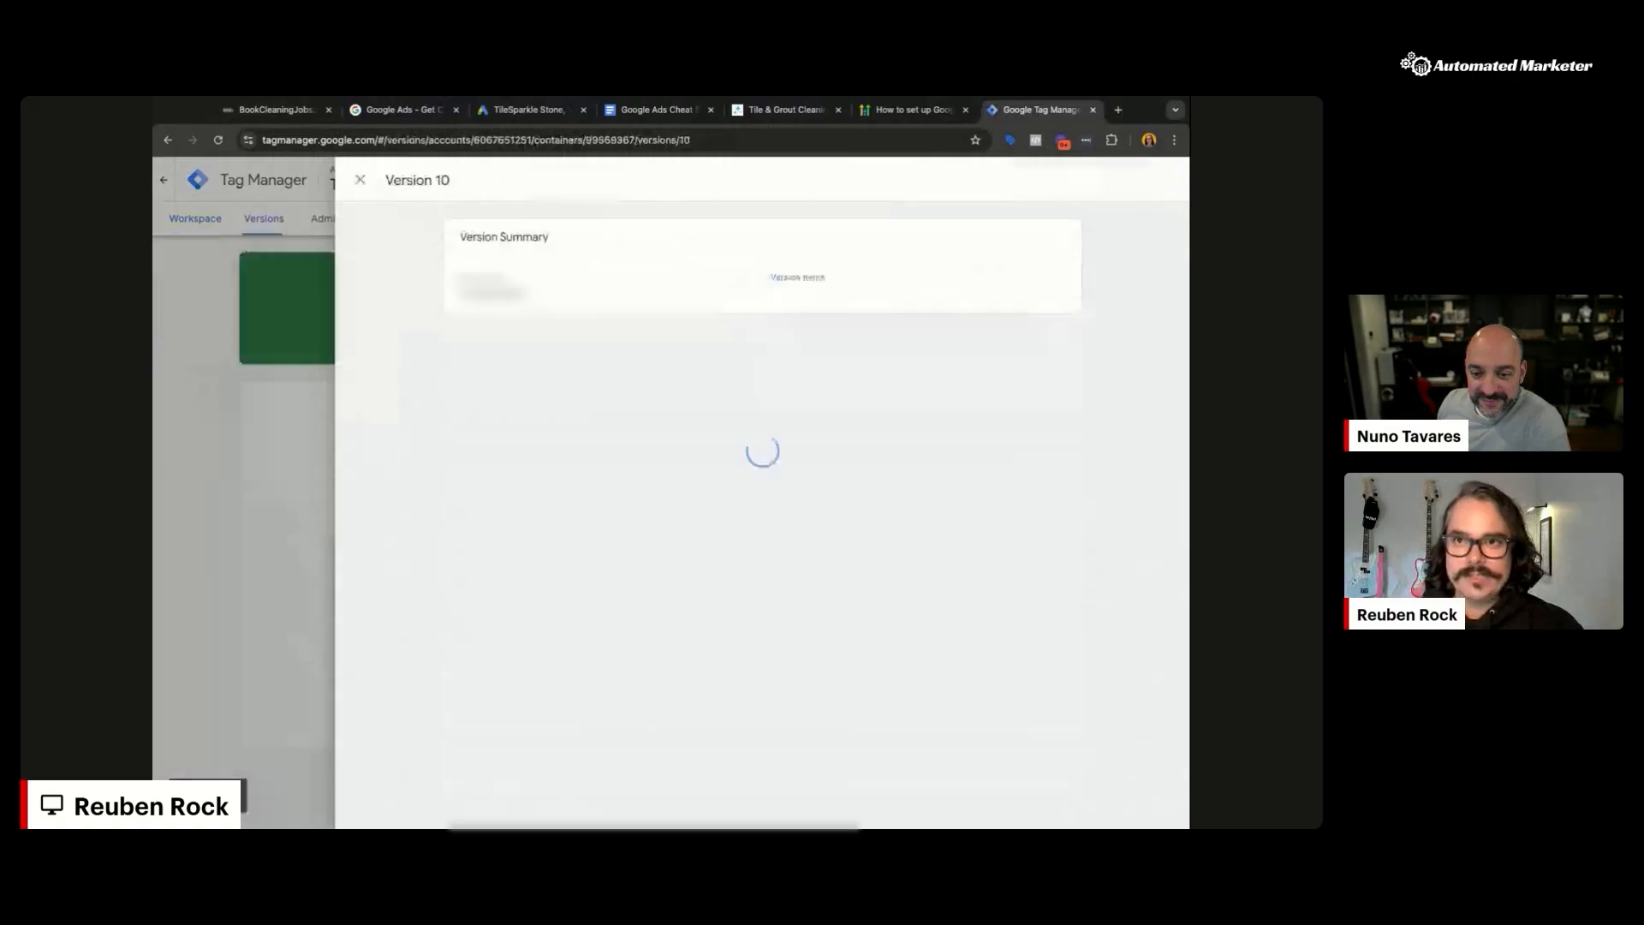
left_click(778, 118)
Step: Scroll over the TileSparkle Tile & Grout Cleaning page, then return to the BookCleaningJobs funnel
scroll(940, 511, "down", 5)
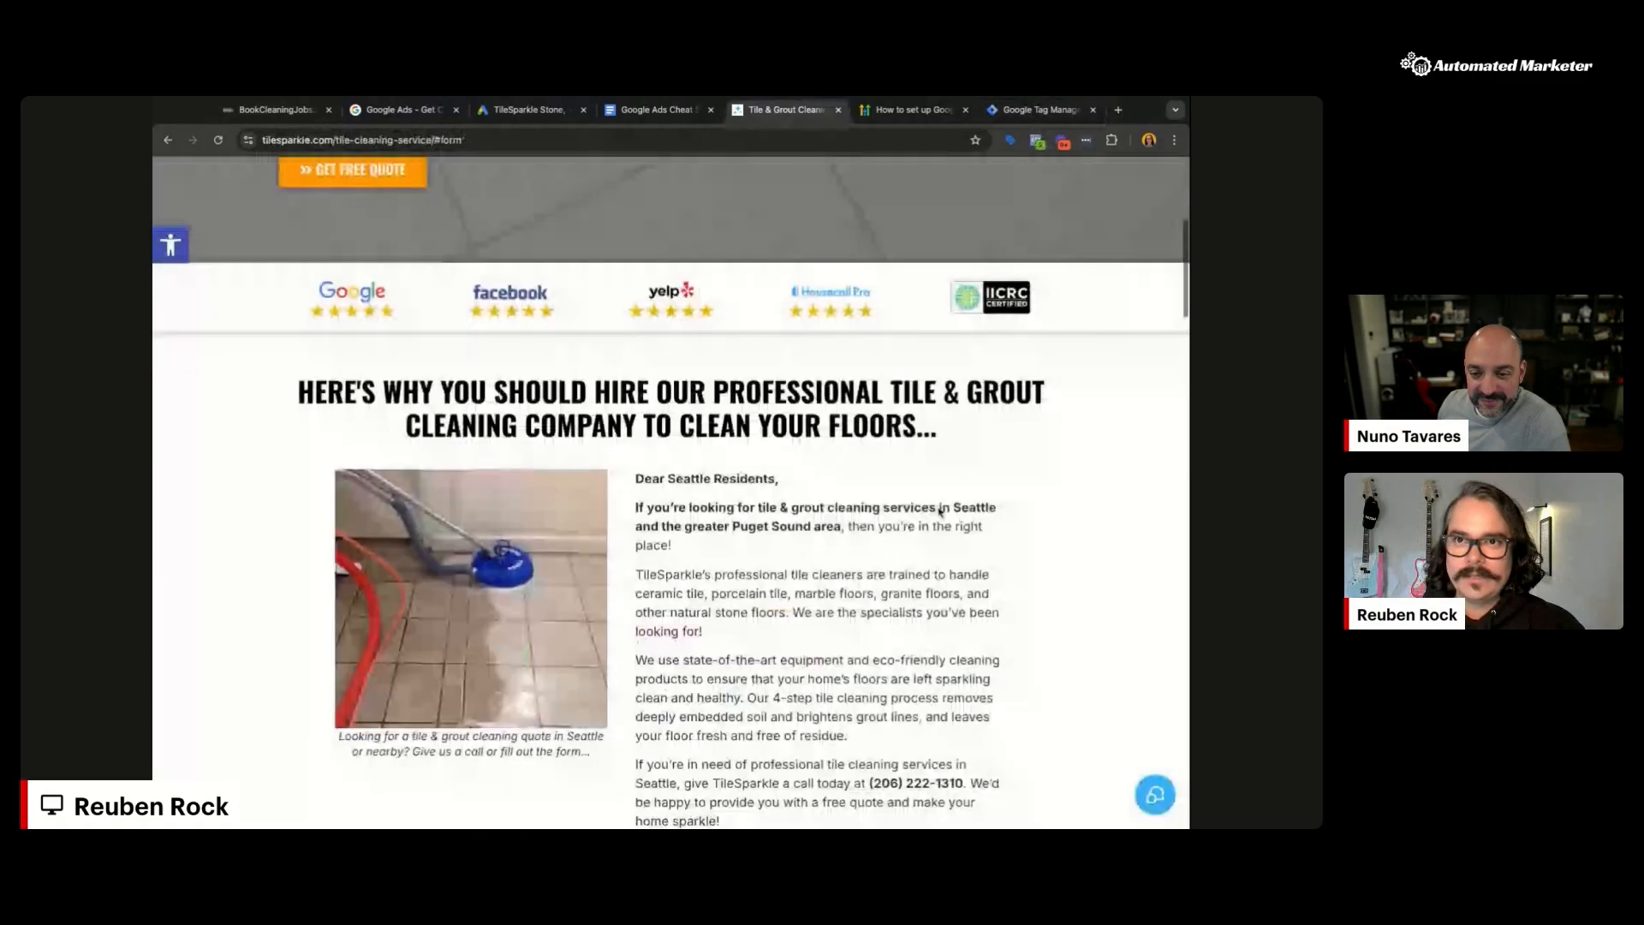
scroll(939, 511, "up", 5)
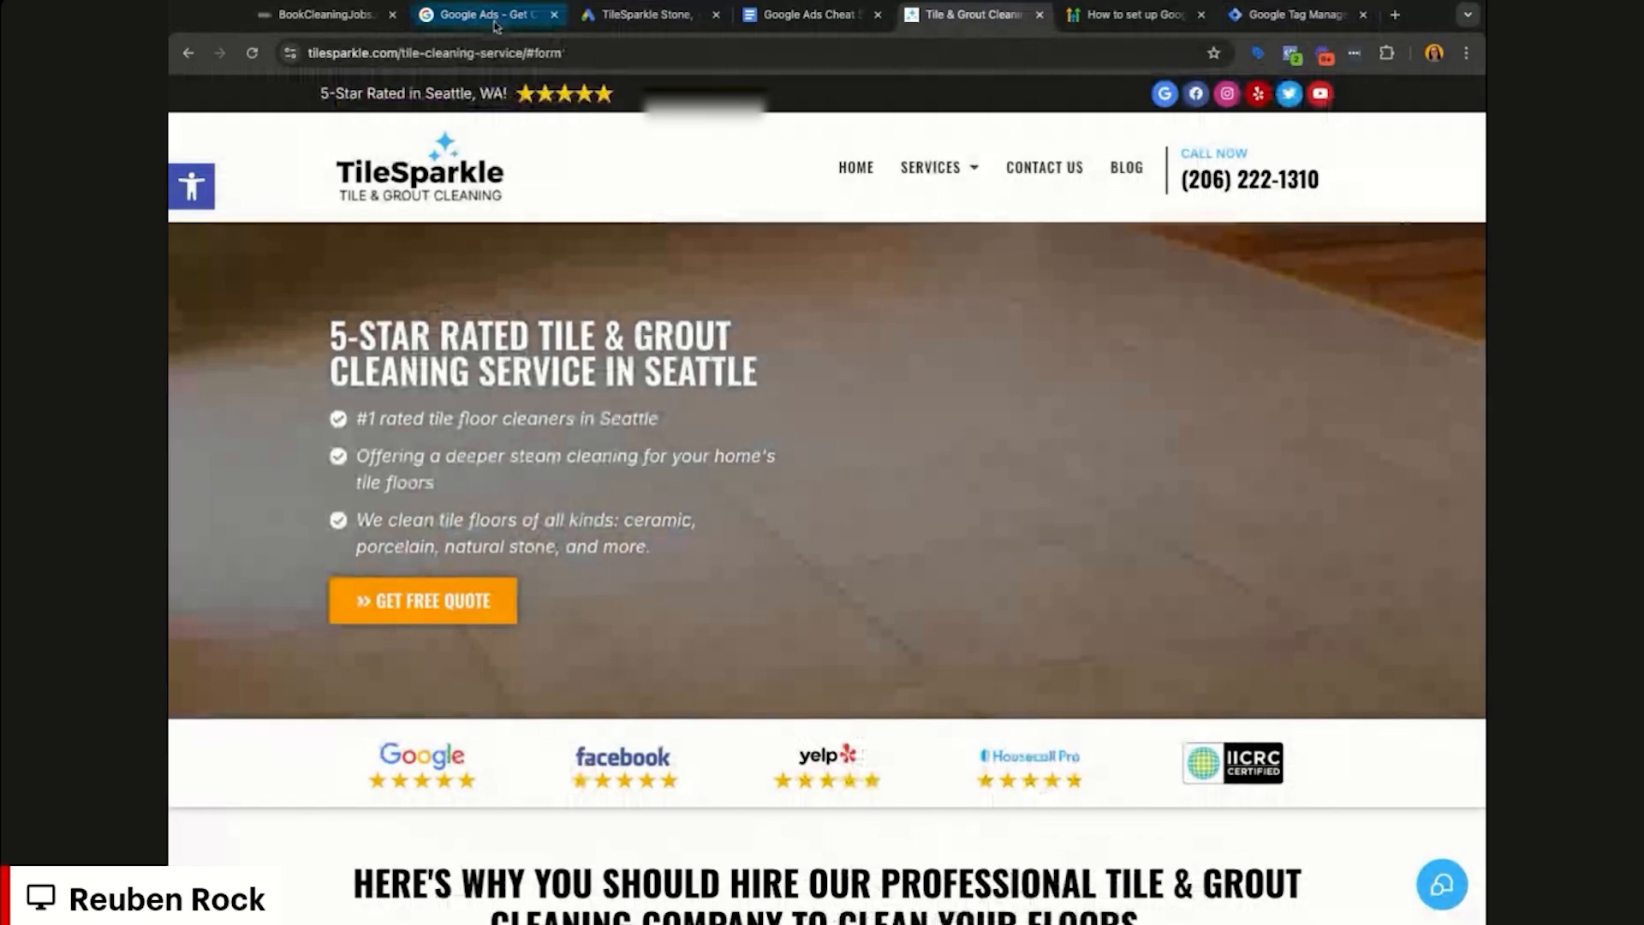
left_click(326, 15)
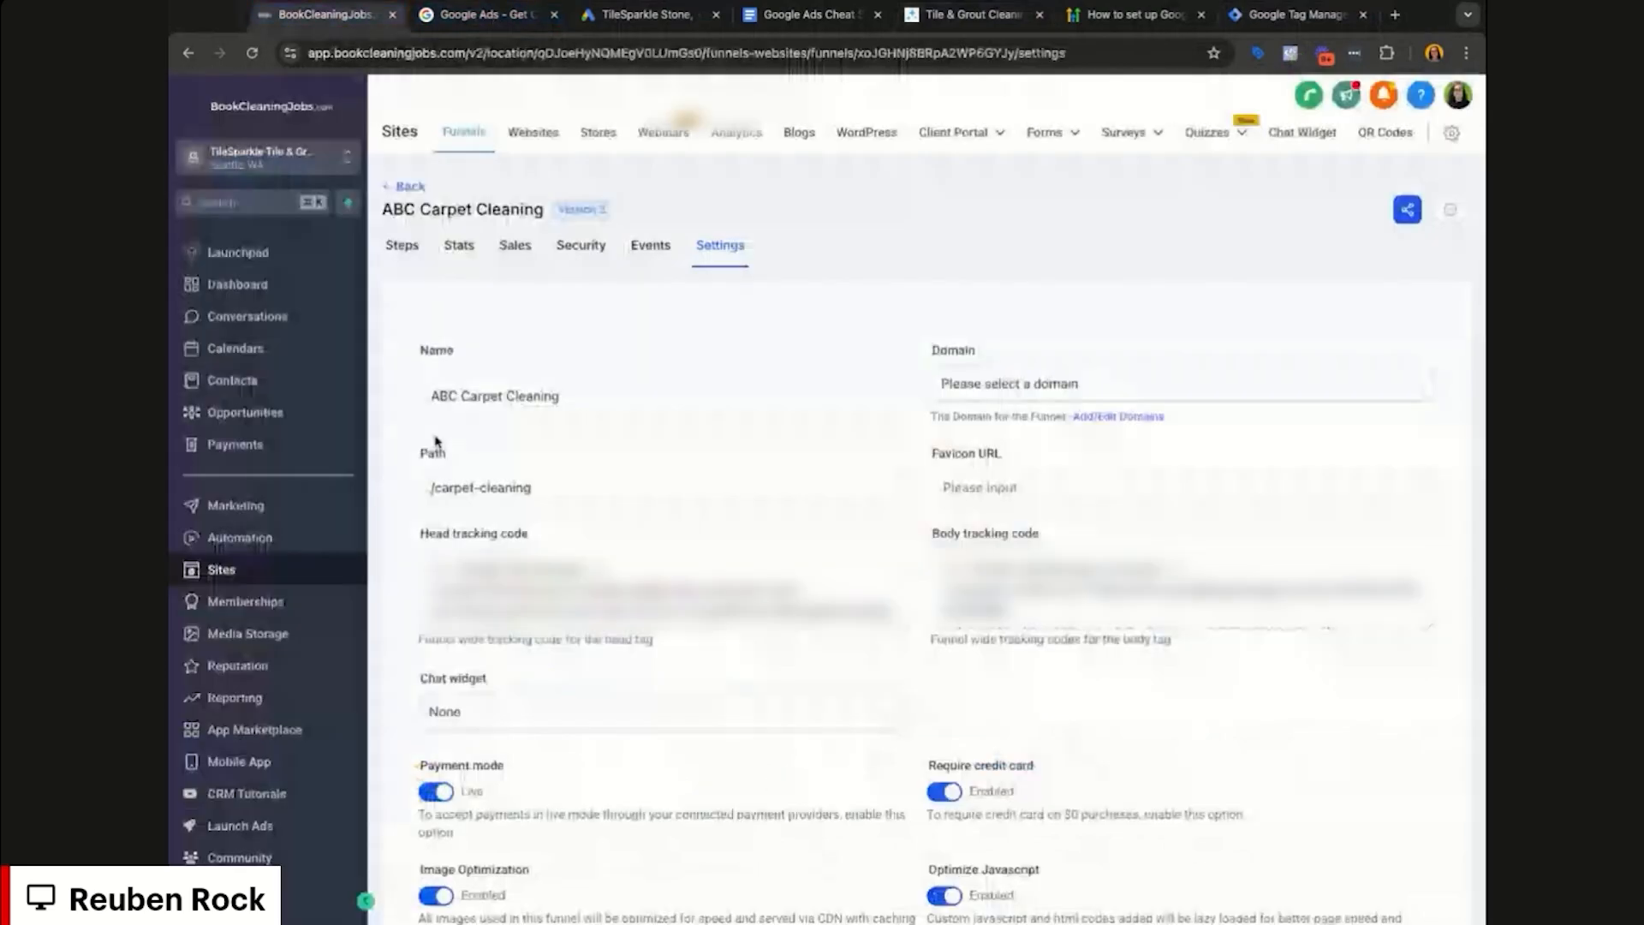
Step: Inspect the Add to Google Adwords action in the New Chatbot Submitted workflow, then go back to Workflows
left_click(402, 248)
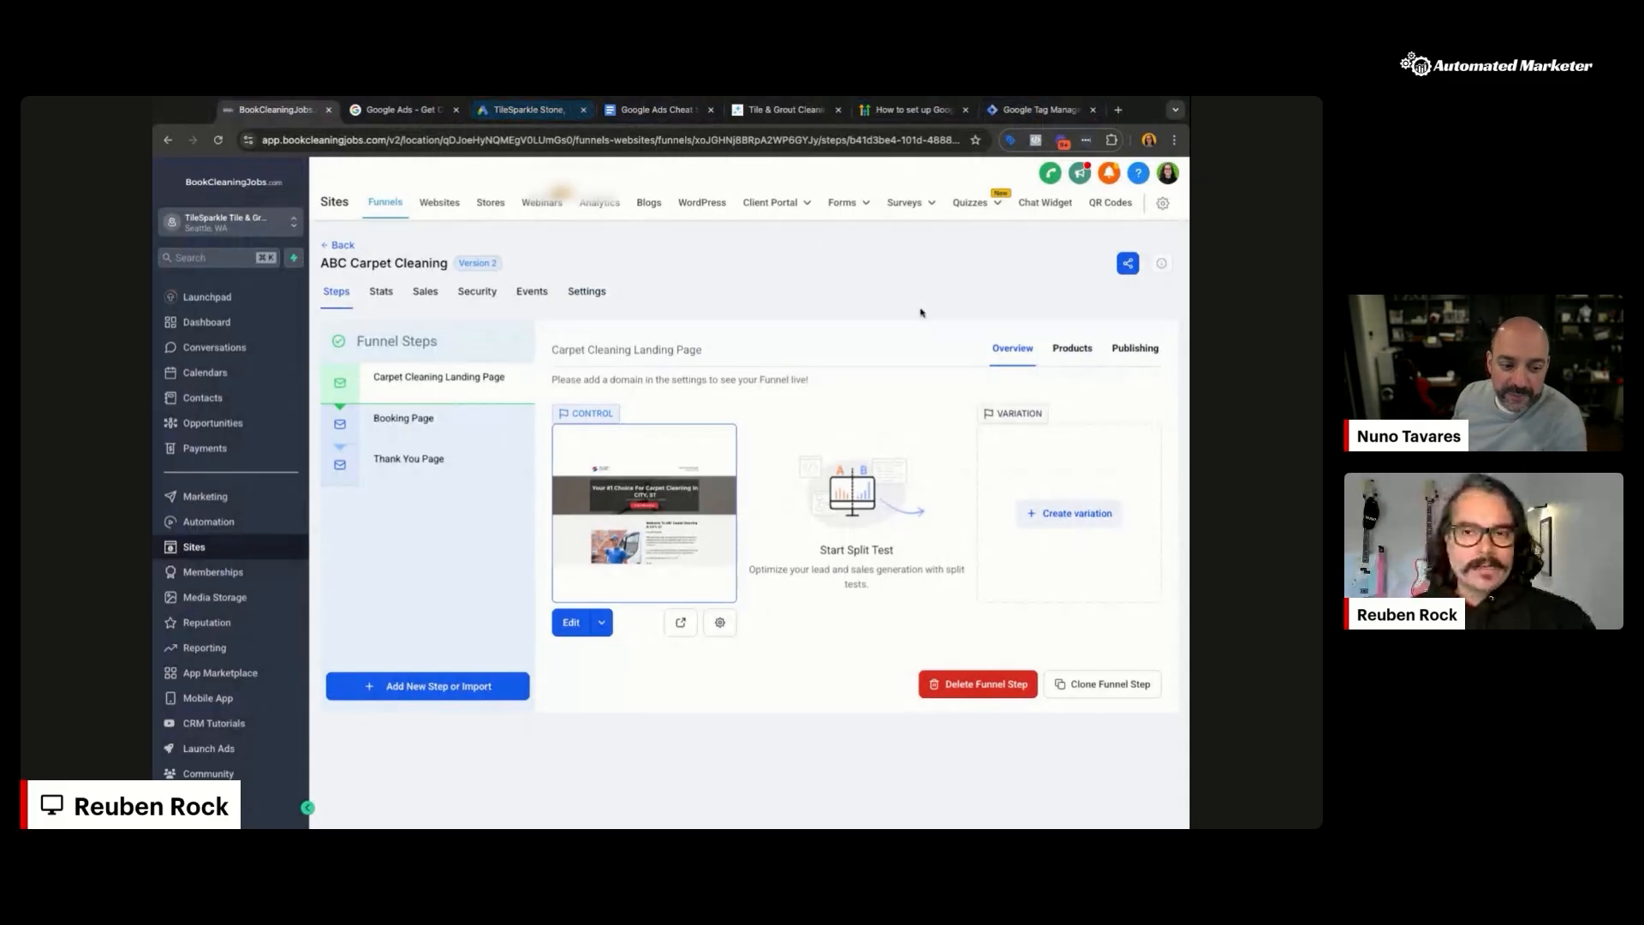
left_click(221, 524)
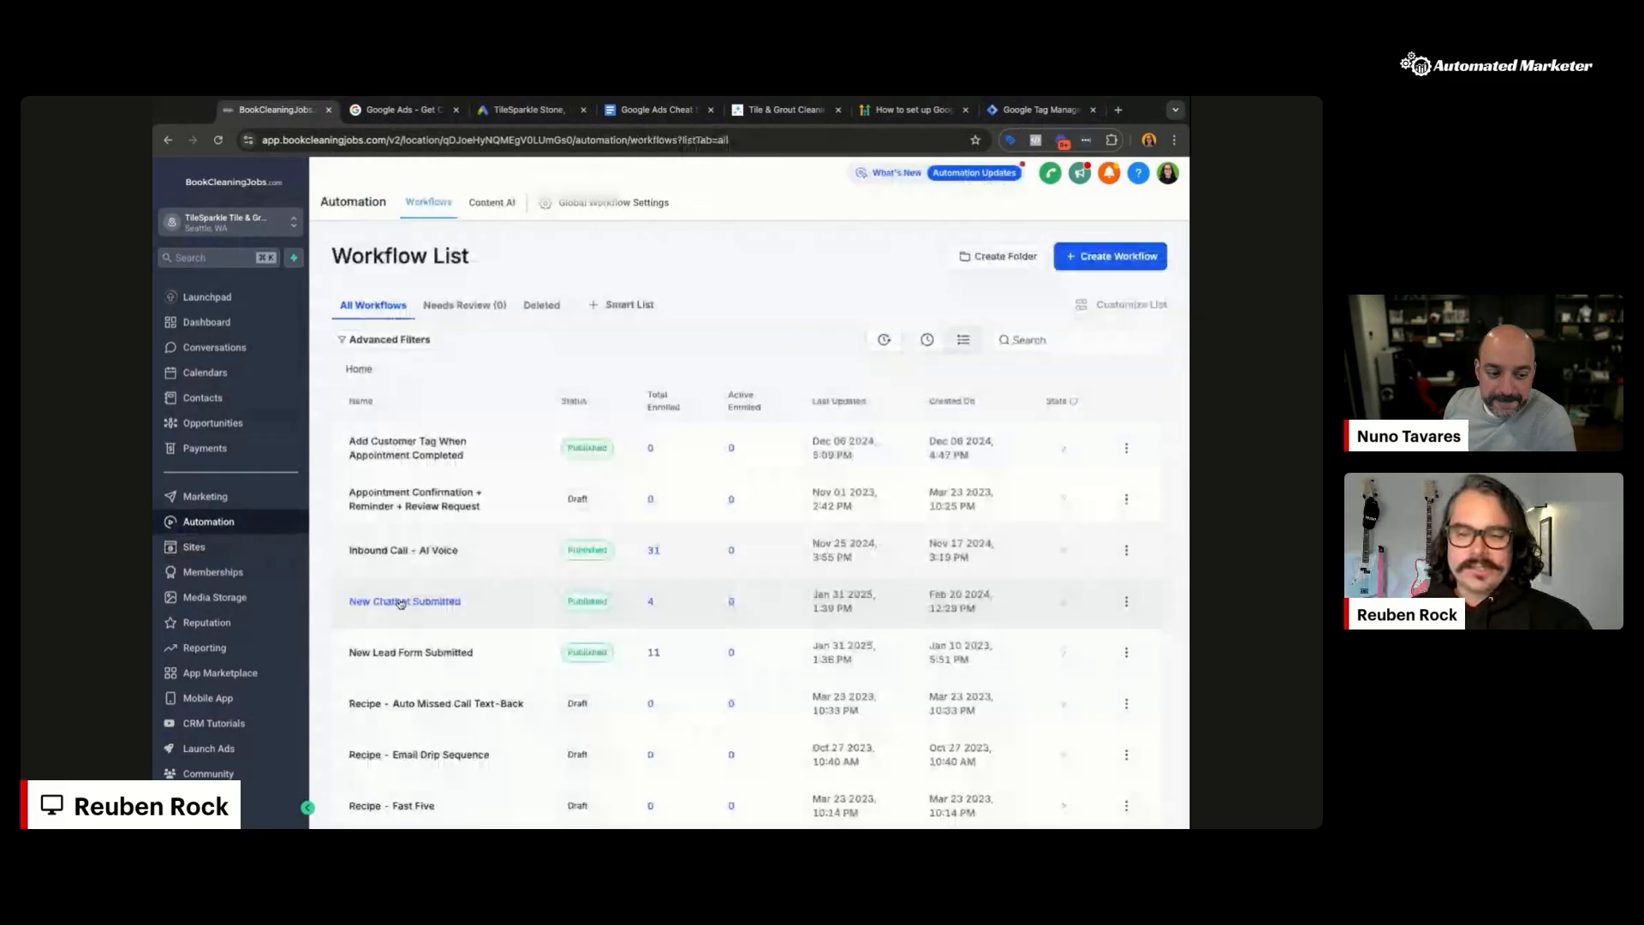
left_click(401, 603)
left_click(666, 711)
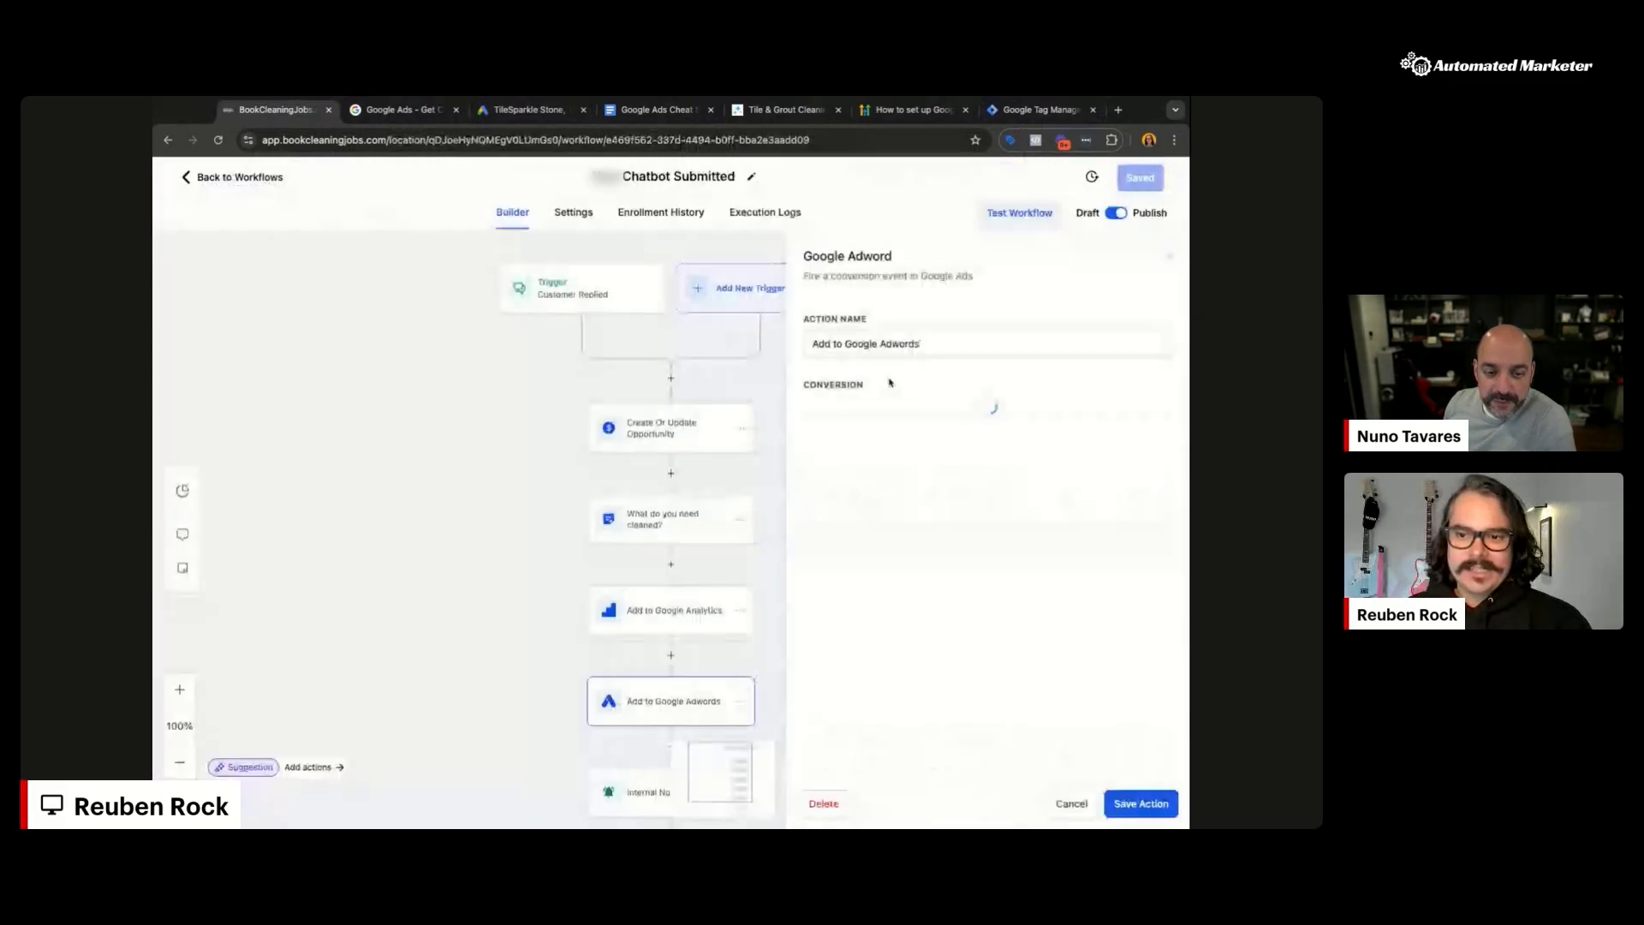
left_click(252, 178)
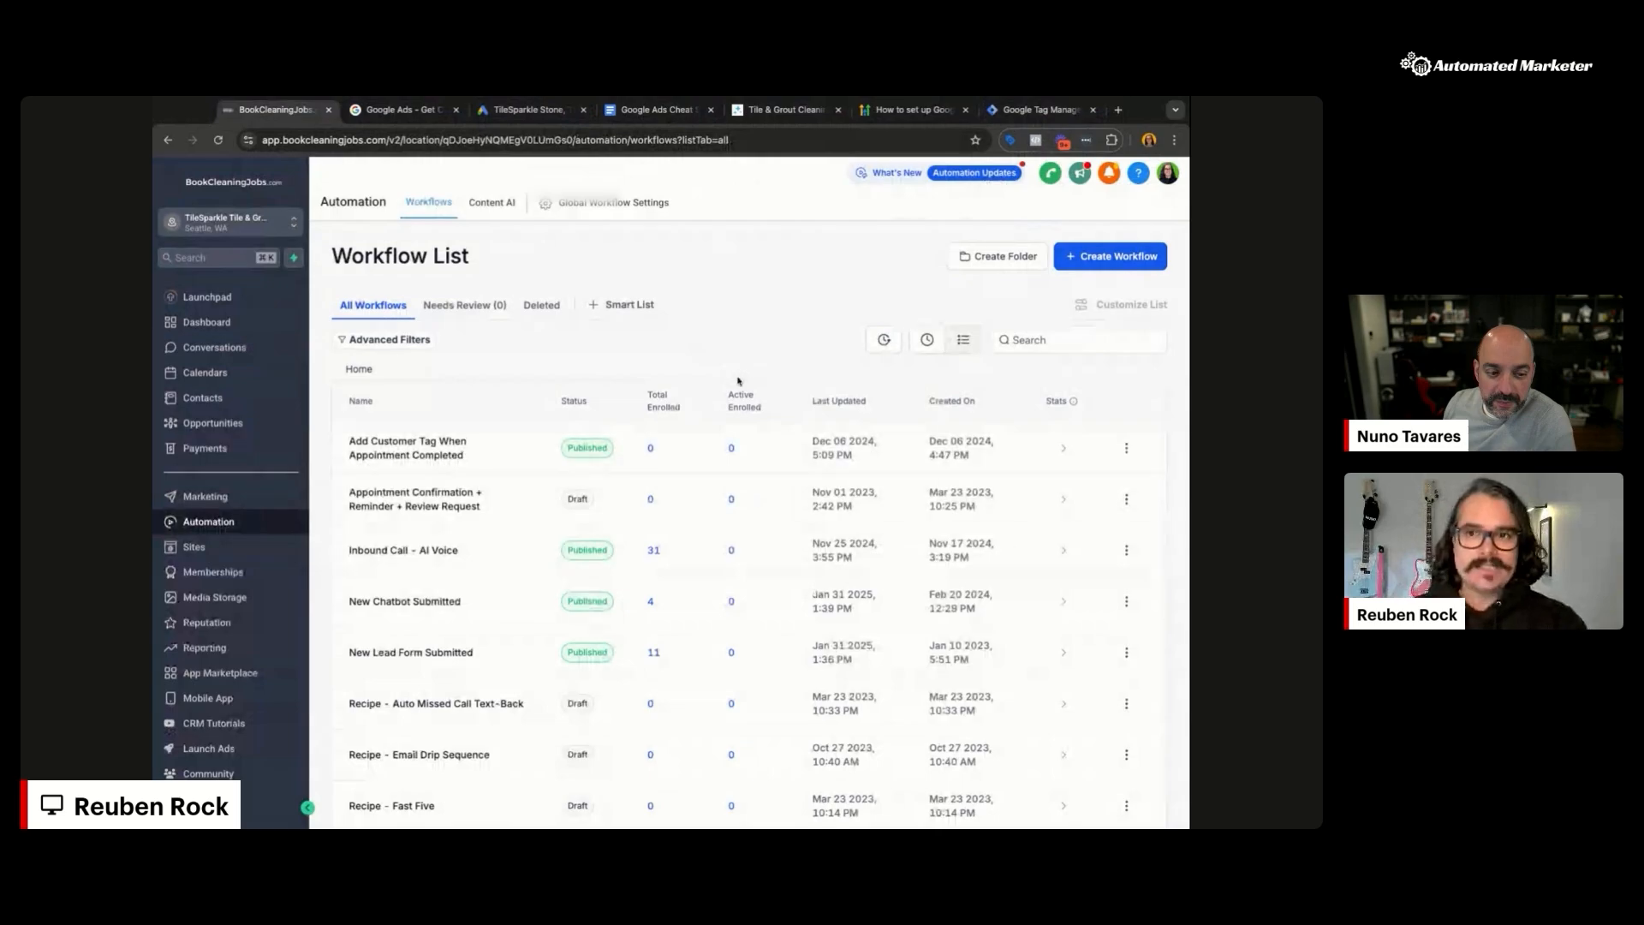
Step: Create and save a tag named 'Conversion Linker' of type Conversion Linker, firing on All Pages
left_click(1020, 110)
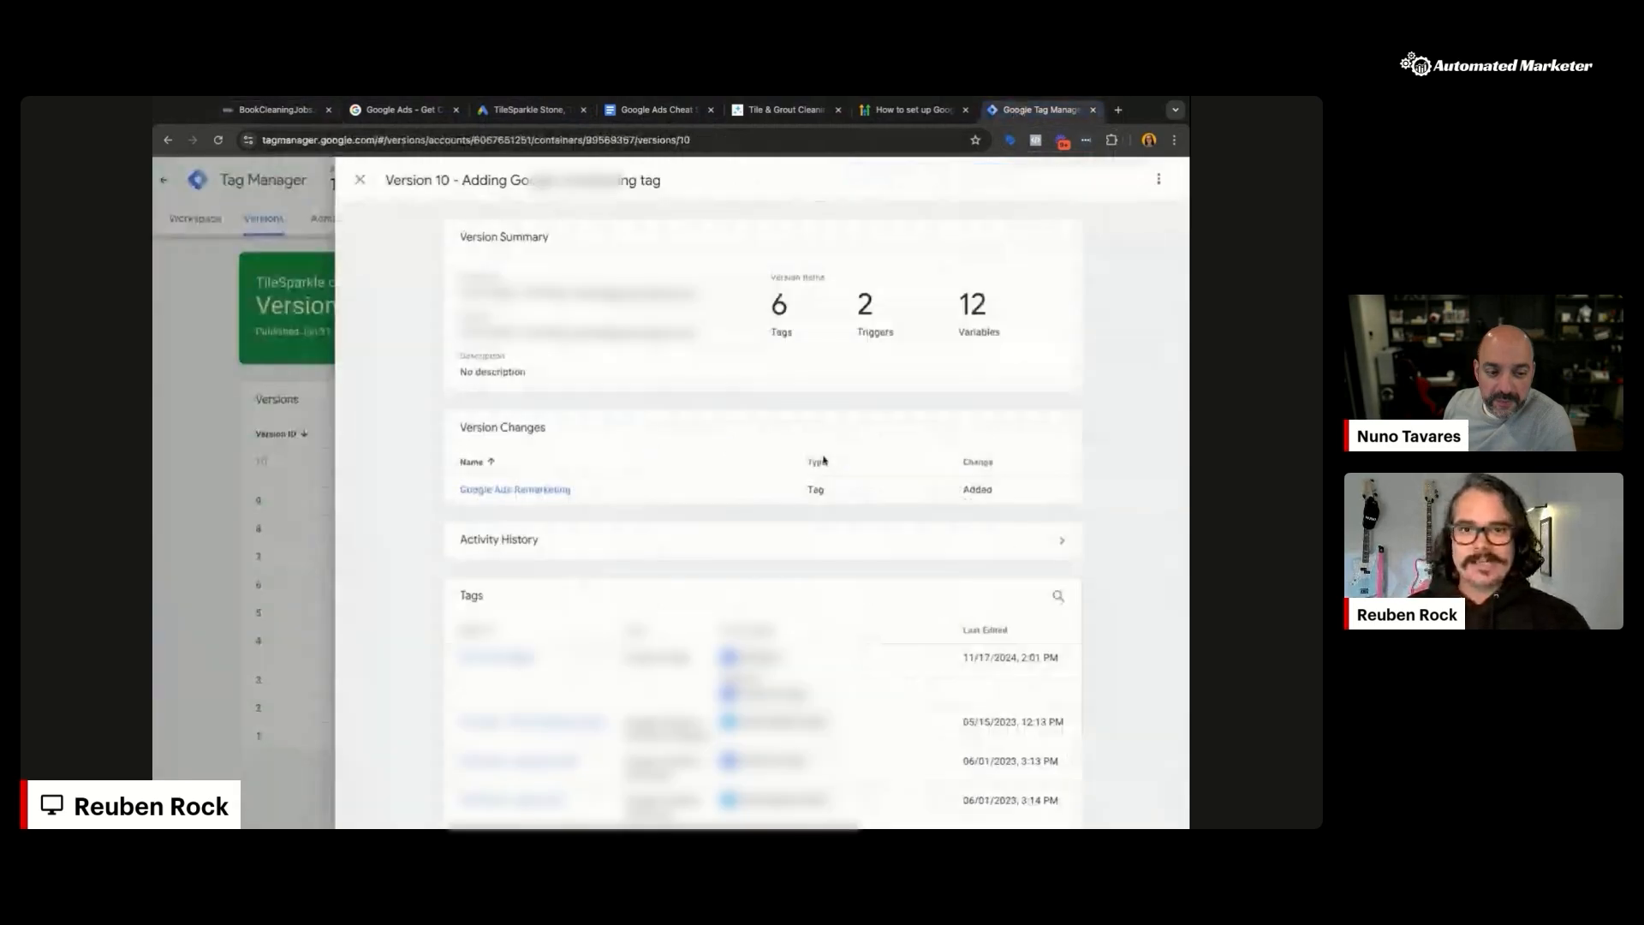
left_click(213, 217)
left_click(213, 218)
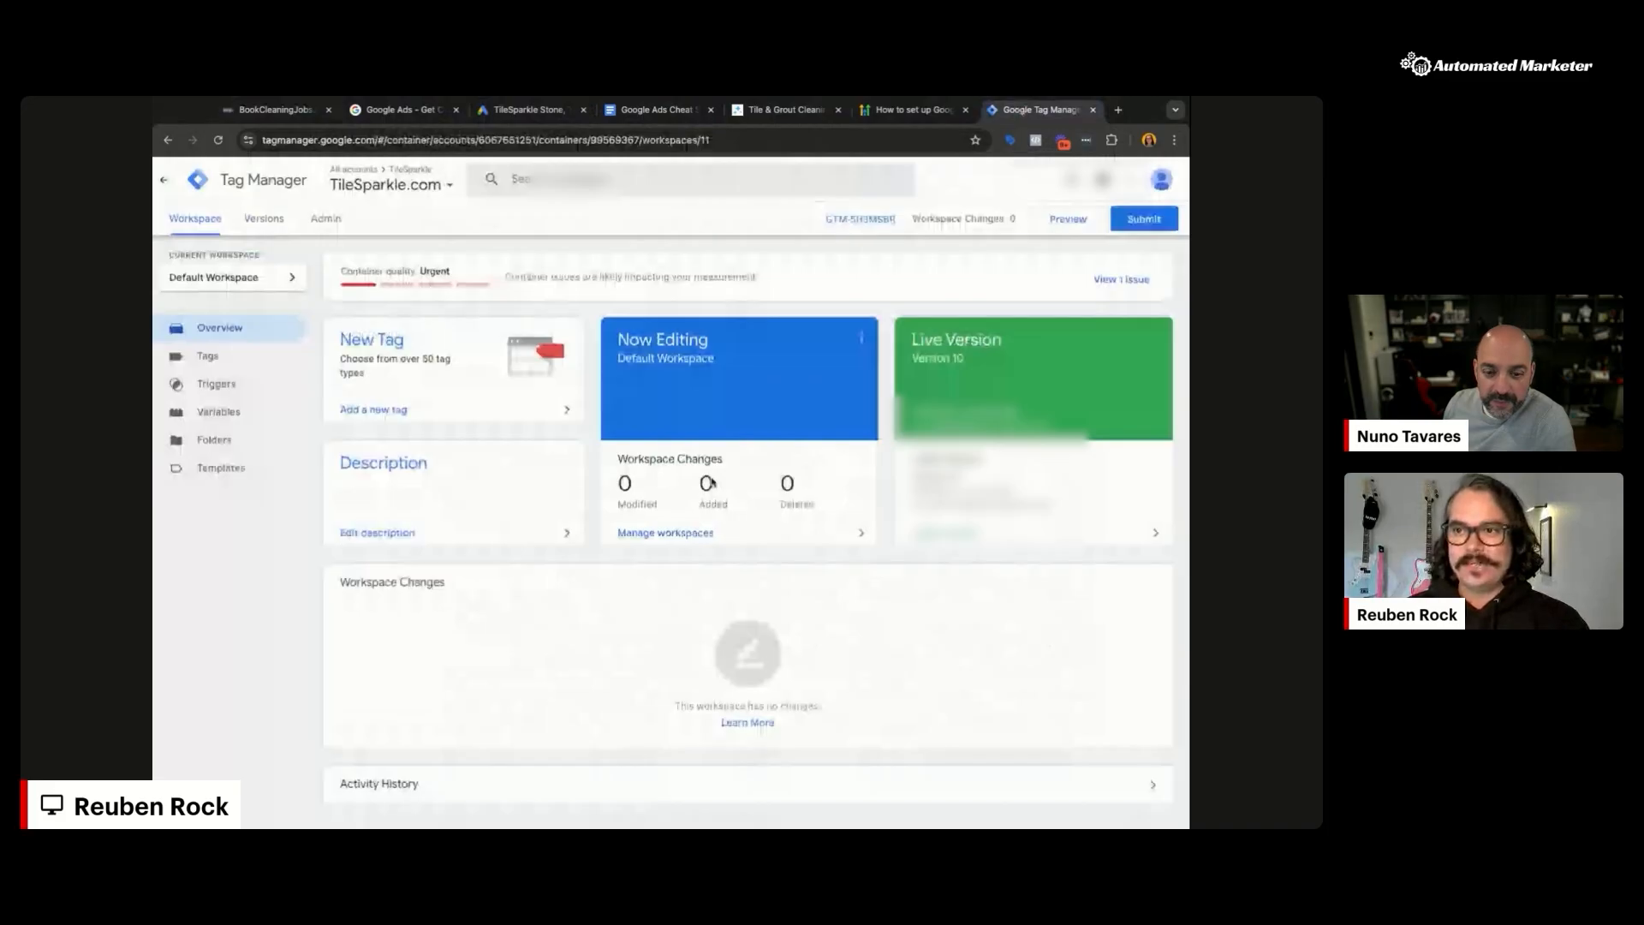
left_click(207, 355)
left_click(1149, 274)
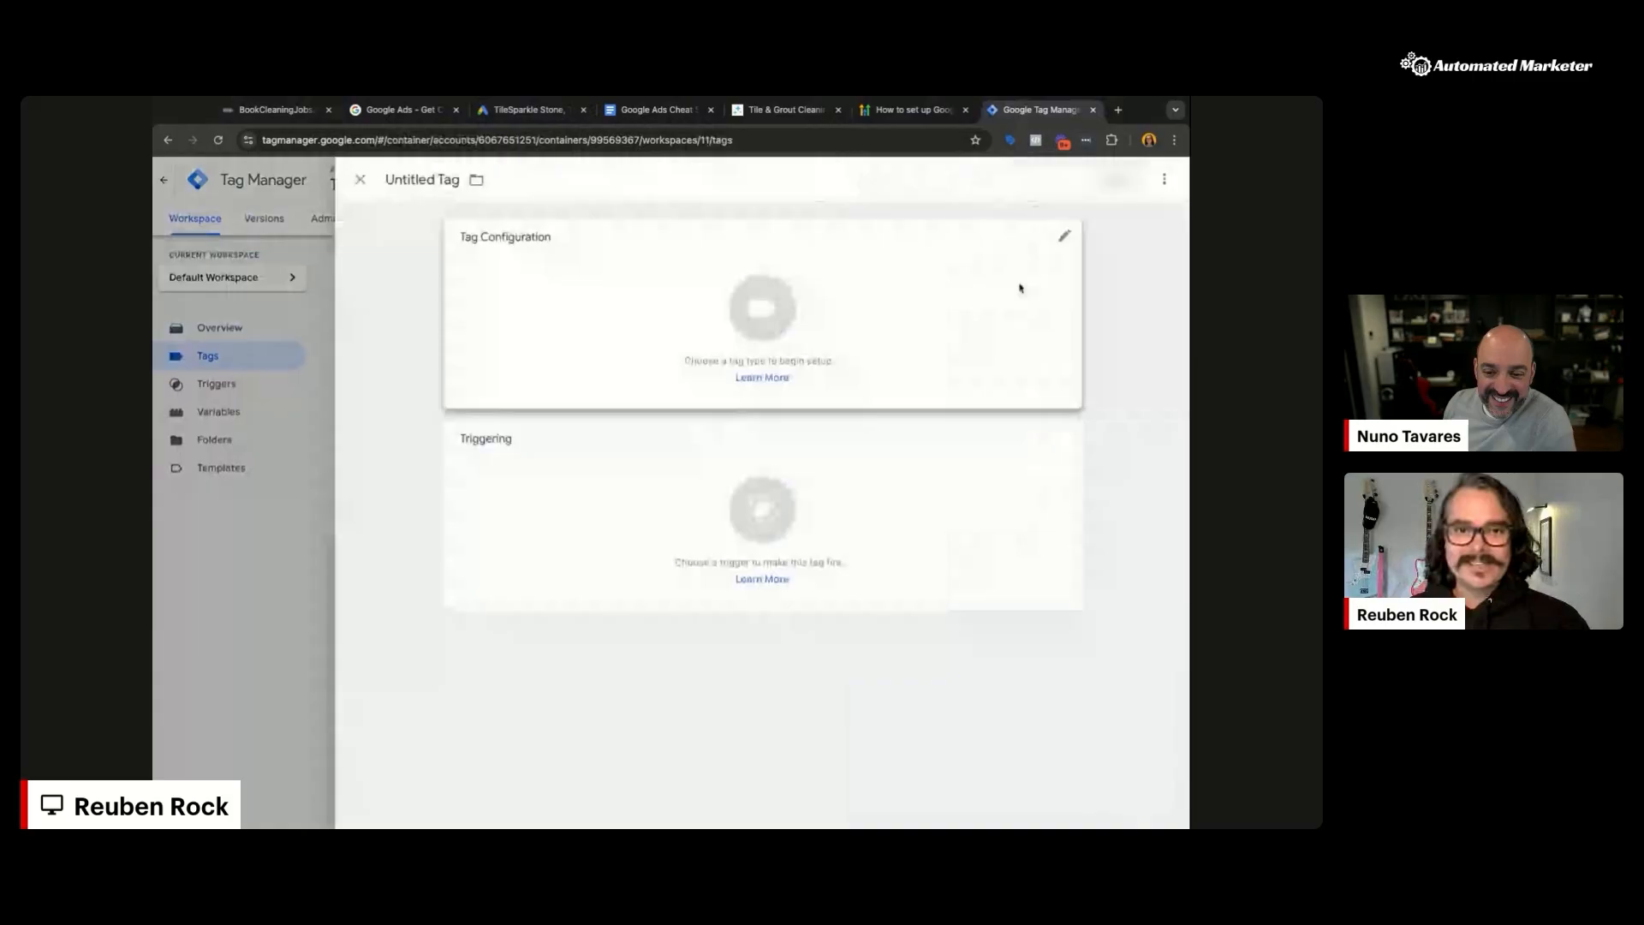
left_click(846, 319)
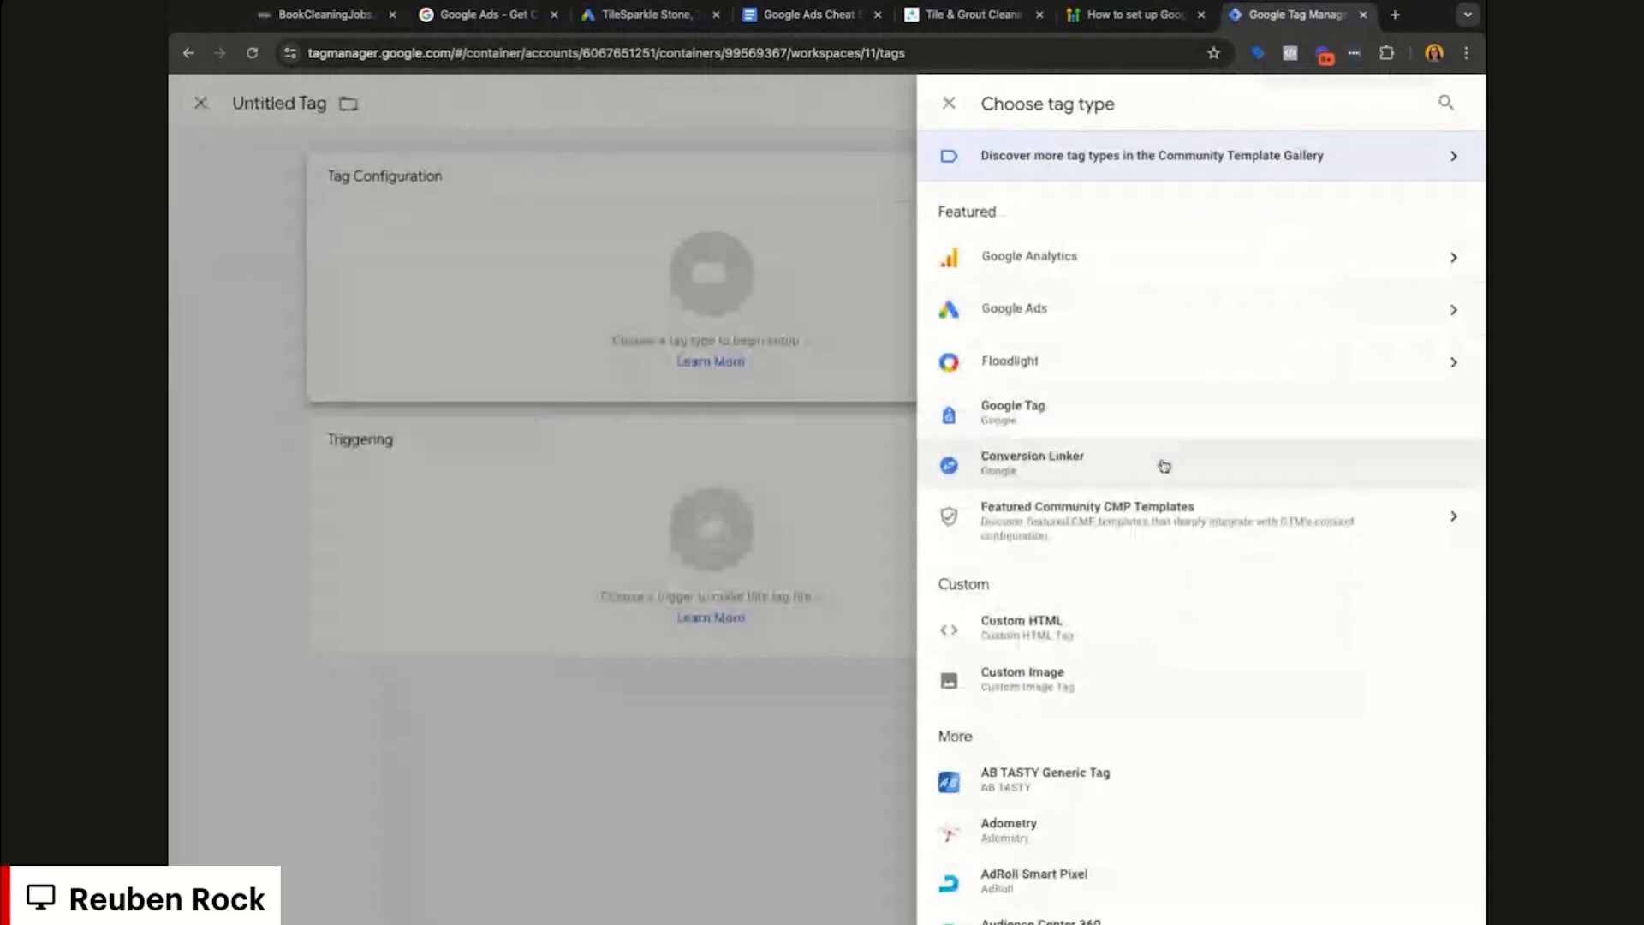
left_click(1164, 465)
left_click(1045, 624)
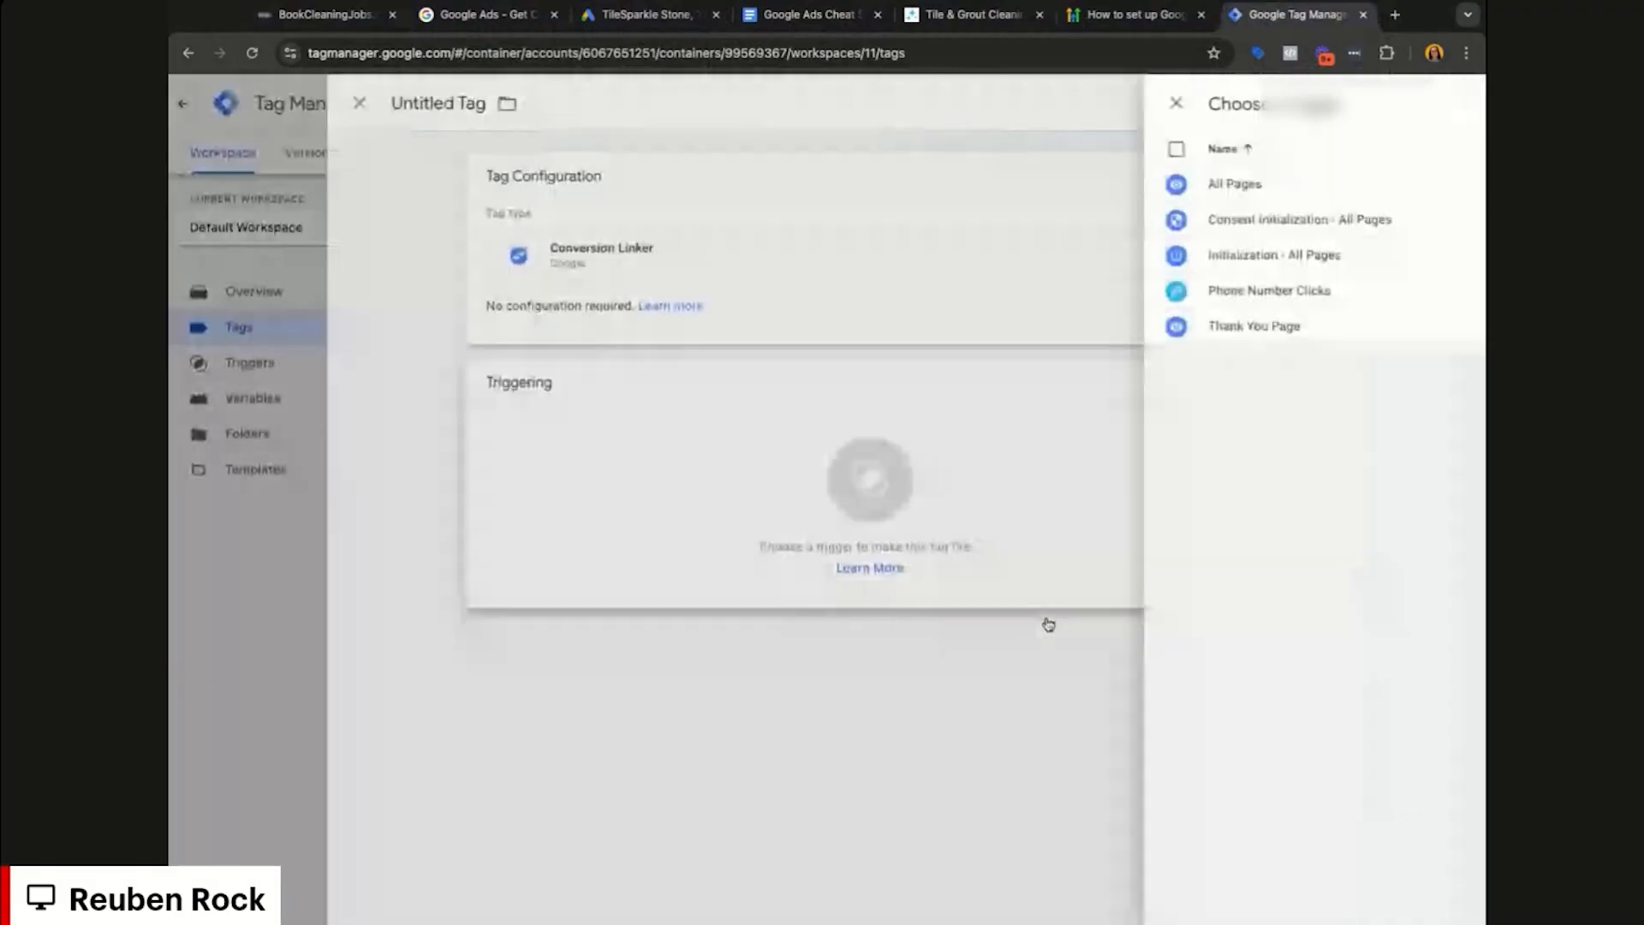
left_click(659, 159)
left_click(503, 103)
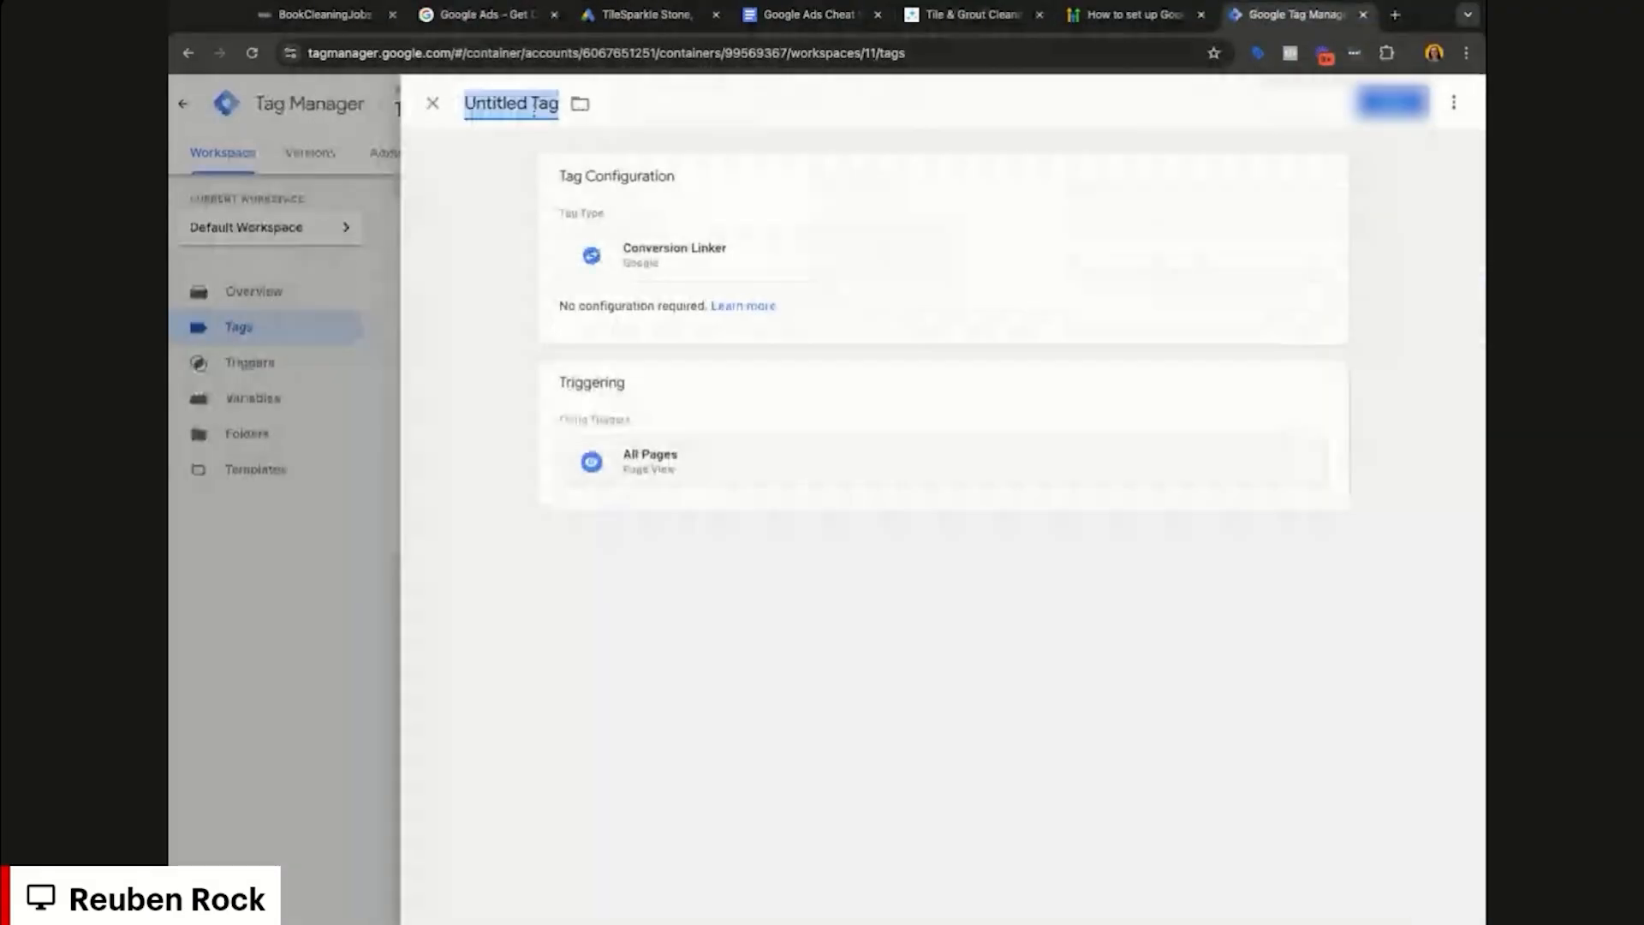
type("Conversion Linker")
left_click(1387, 105)
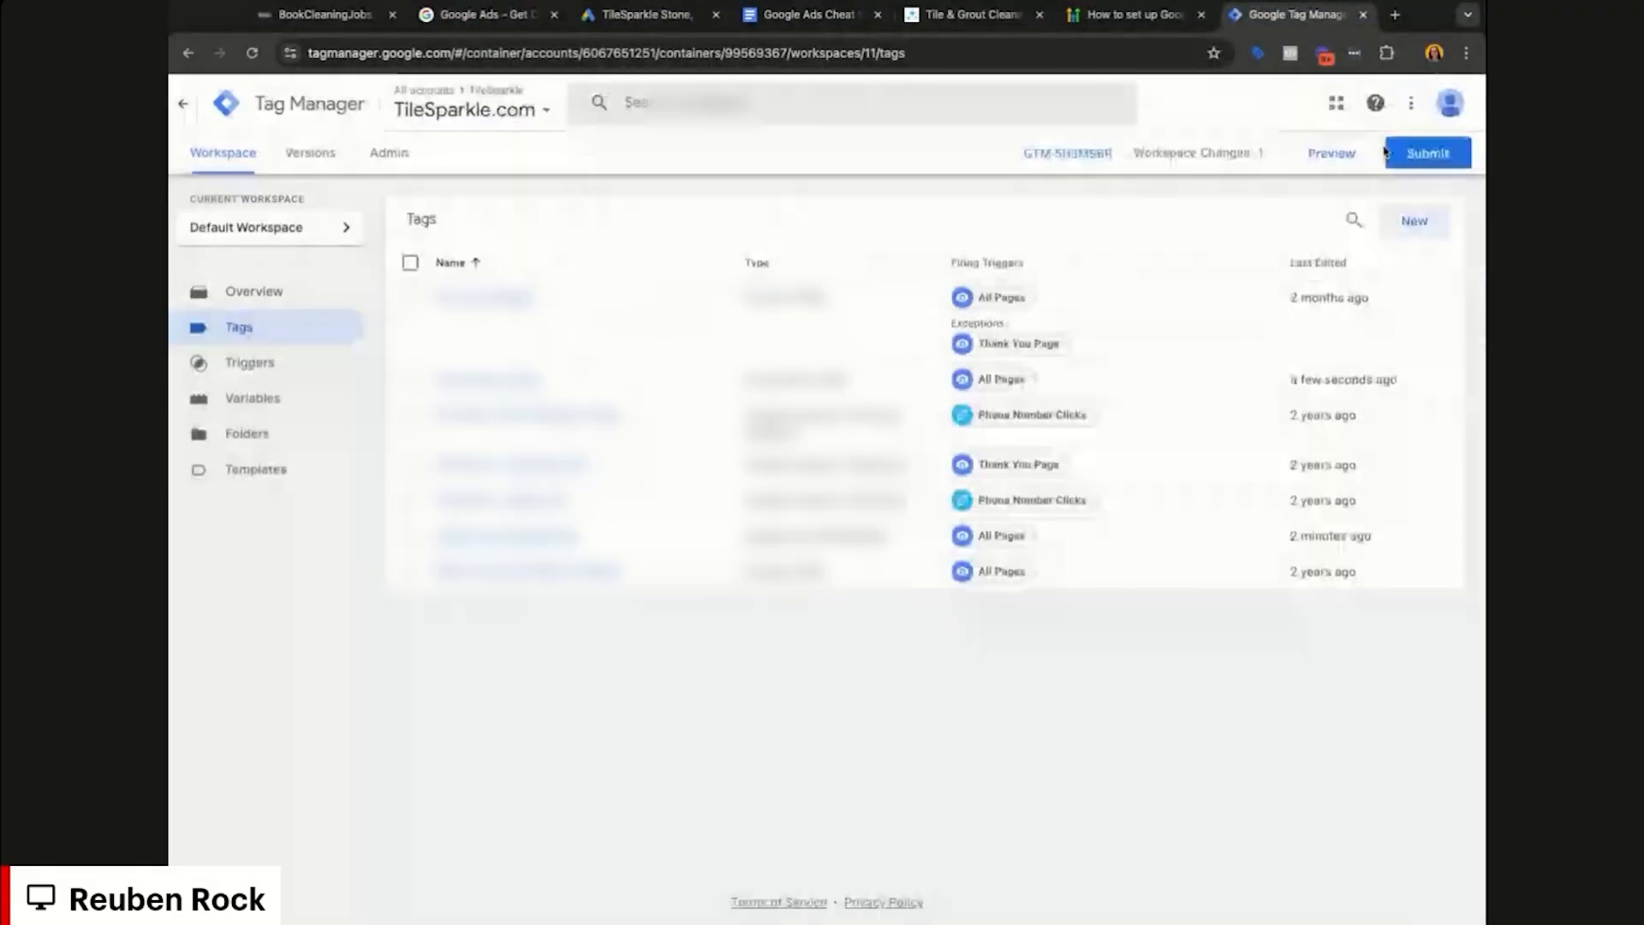
Step: Publish the changes as version 11 named 'Adding conversion link'
left_click(1387, 152)
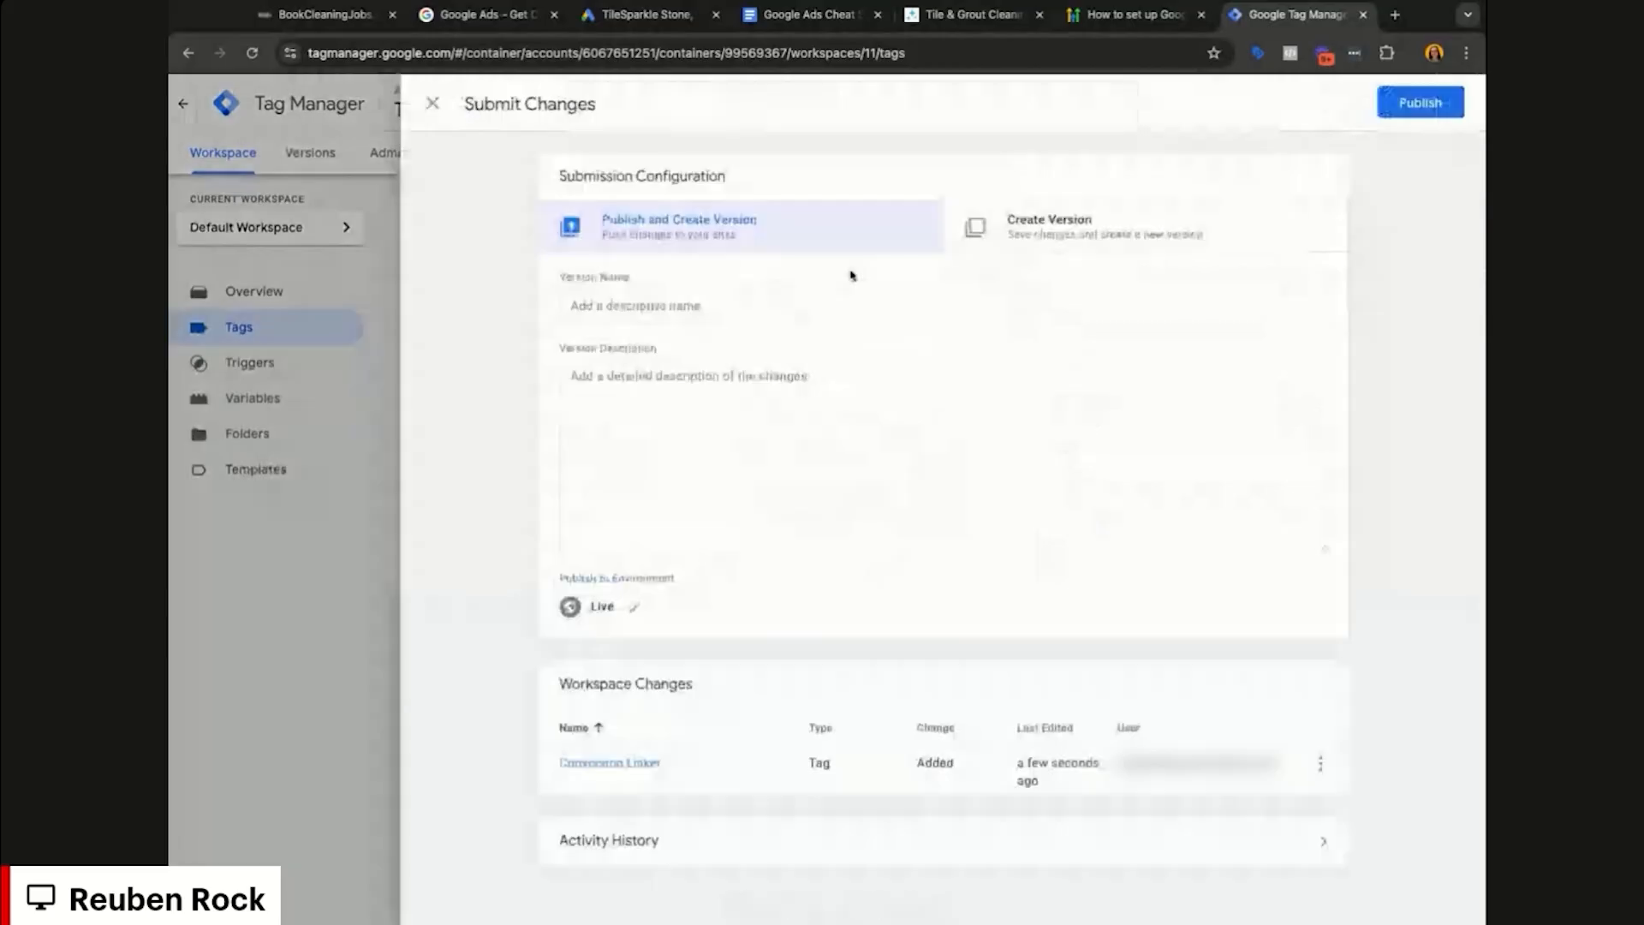
left_click(737, 314)
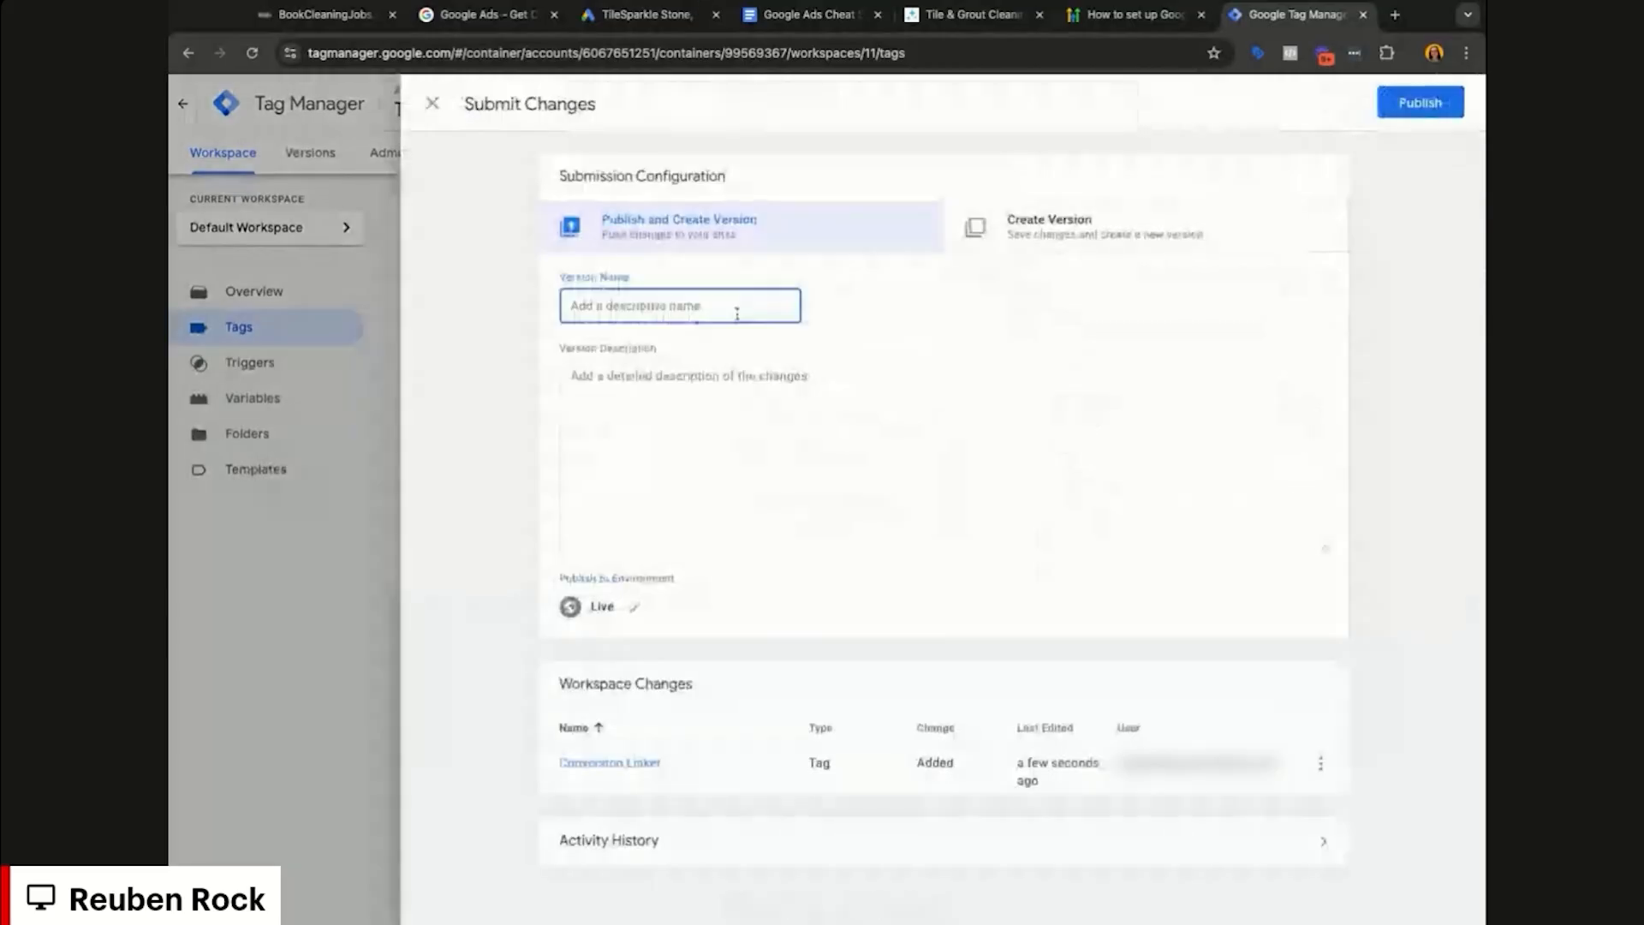
type("Adding conversion linker")
left_click(1419, 102)
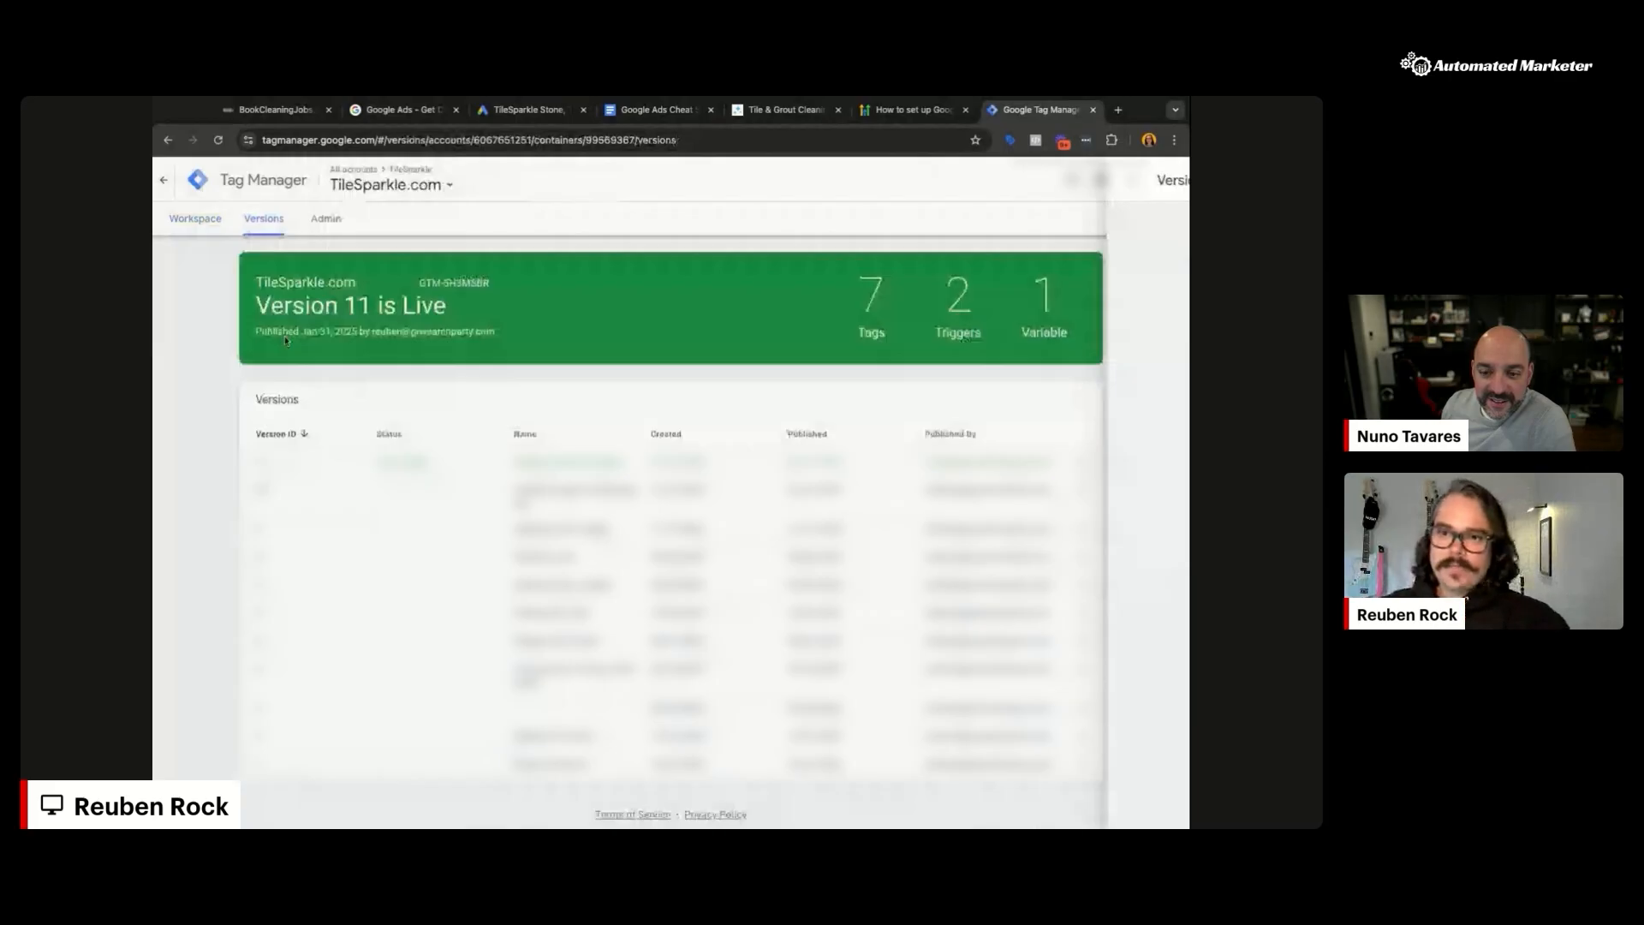
left_click(222, 156)
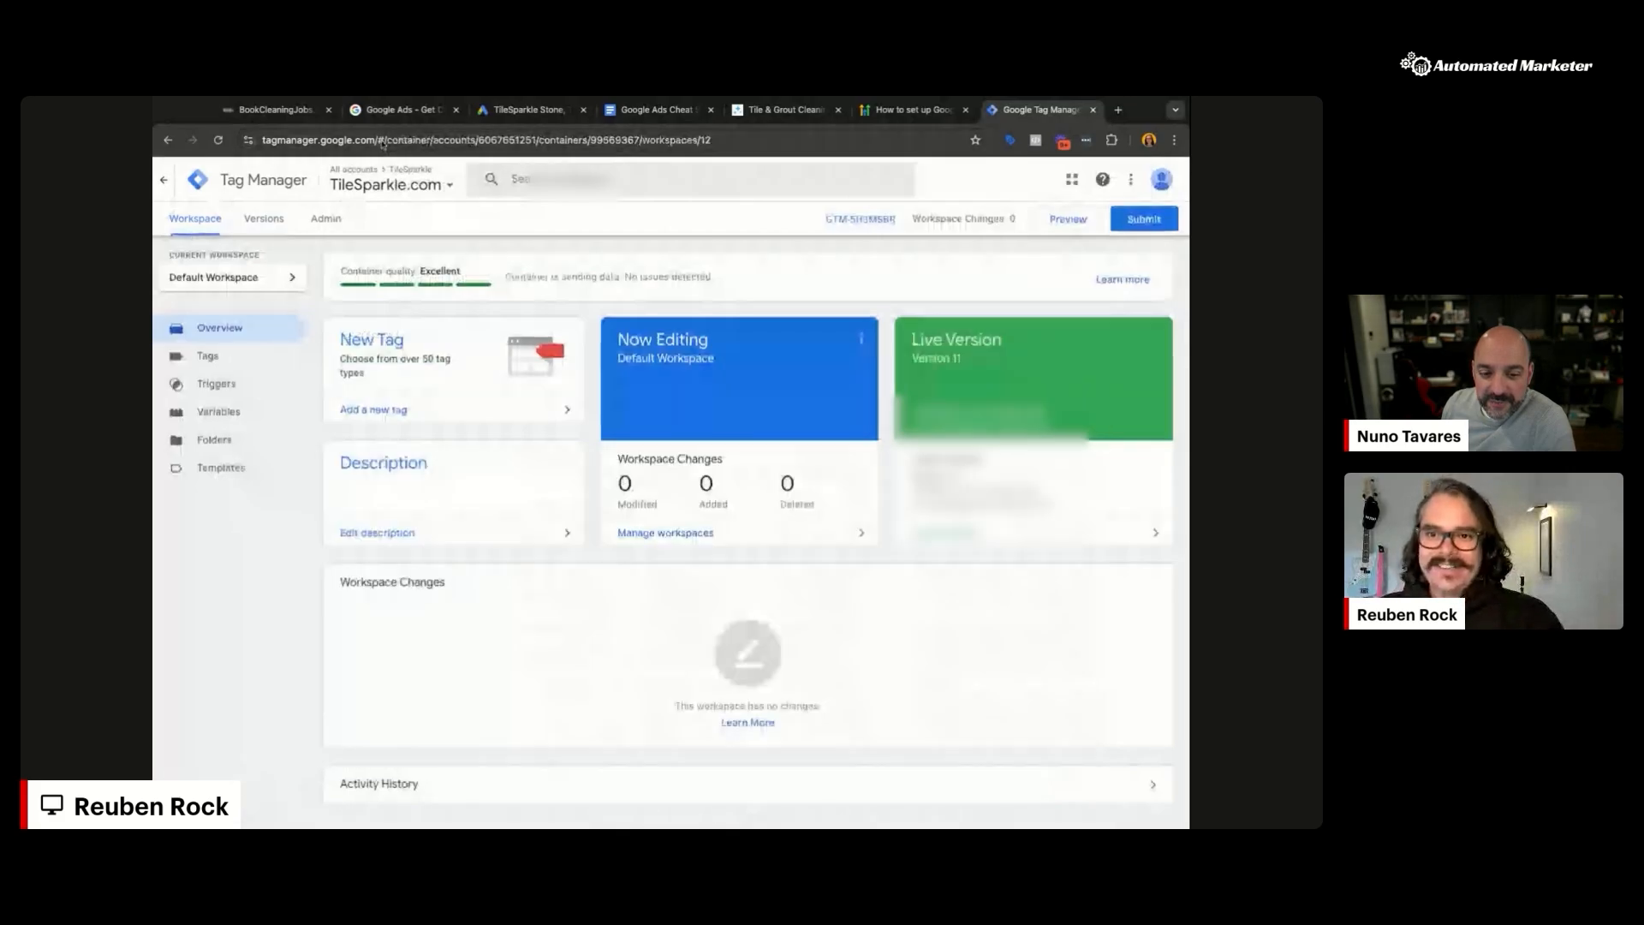
Step: Review the Google Ads conversions summary for Phone call lead and Qualified lead goals
left_click(529, 109)
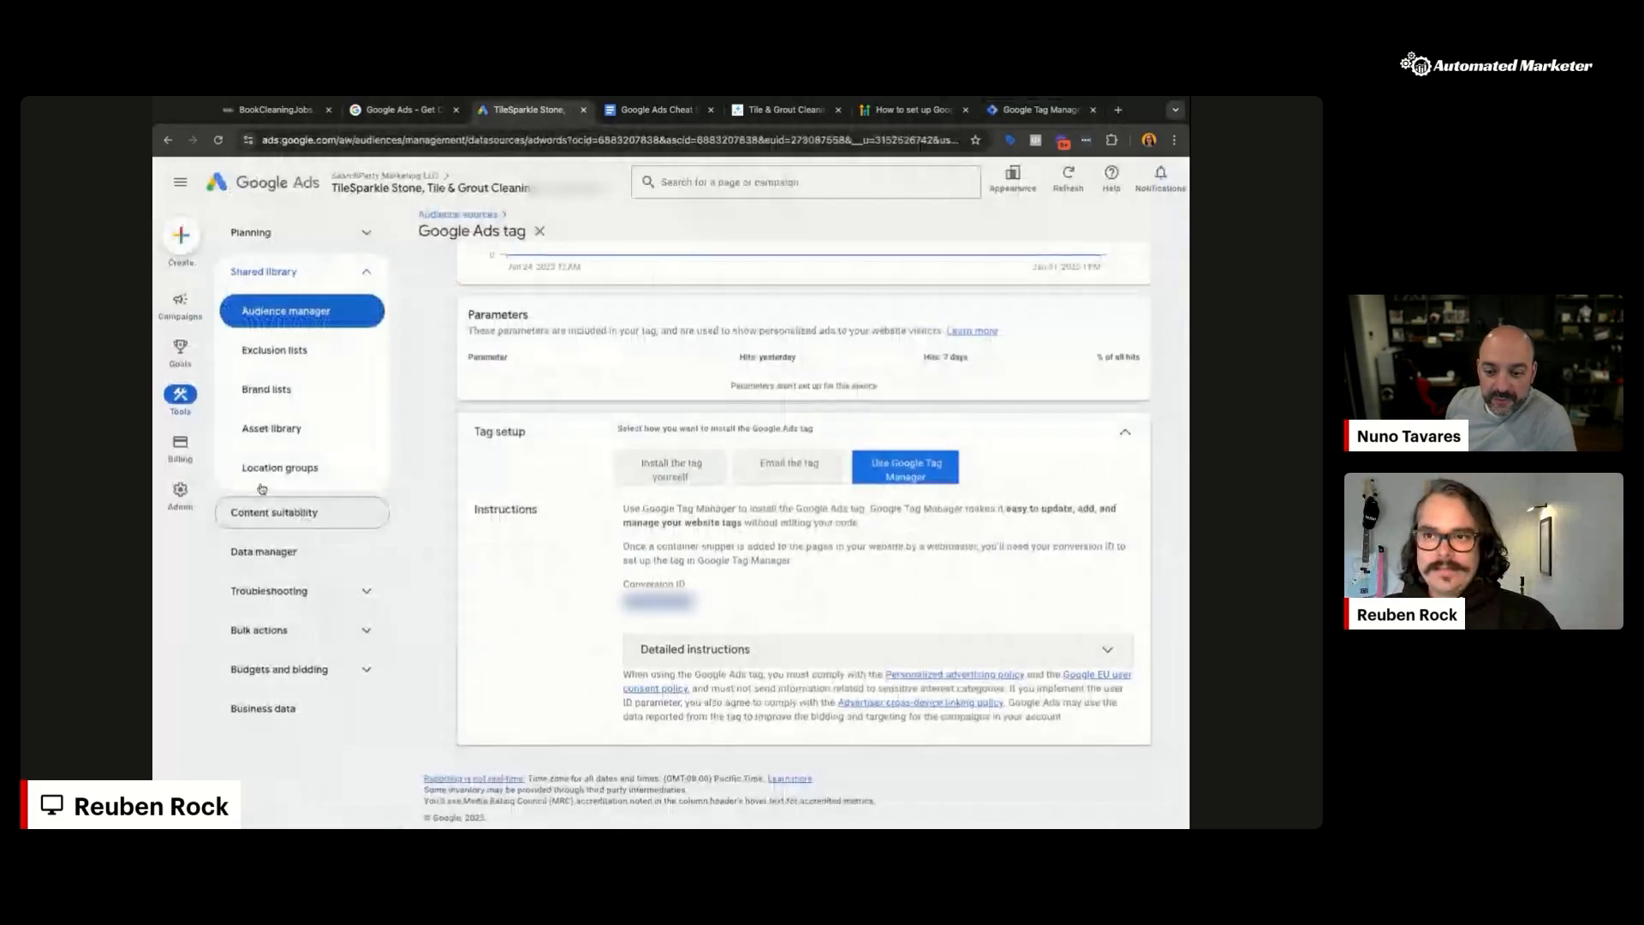
left_click(539, 230)
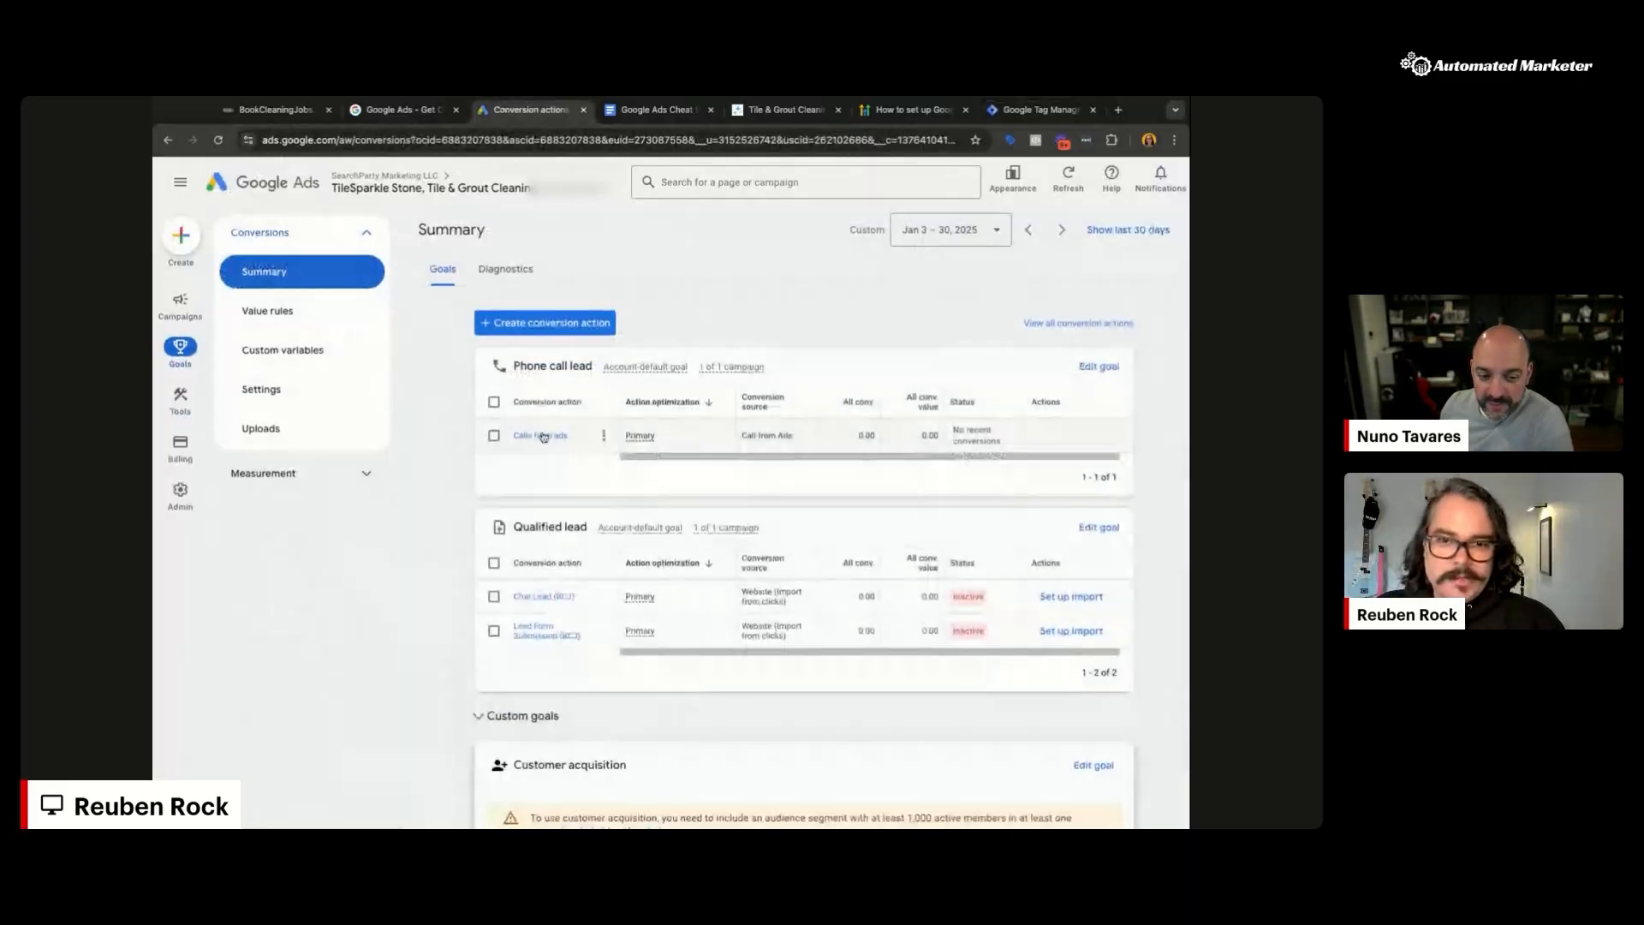
left_click(775, 109)
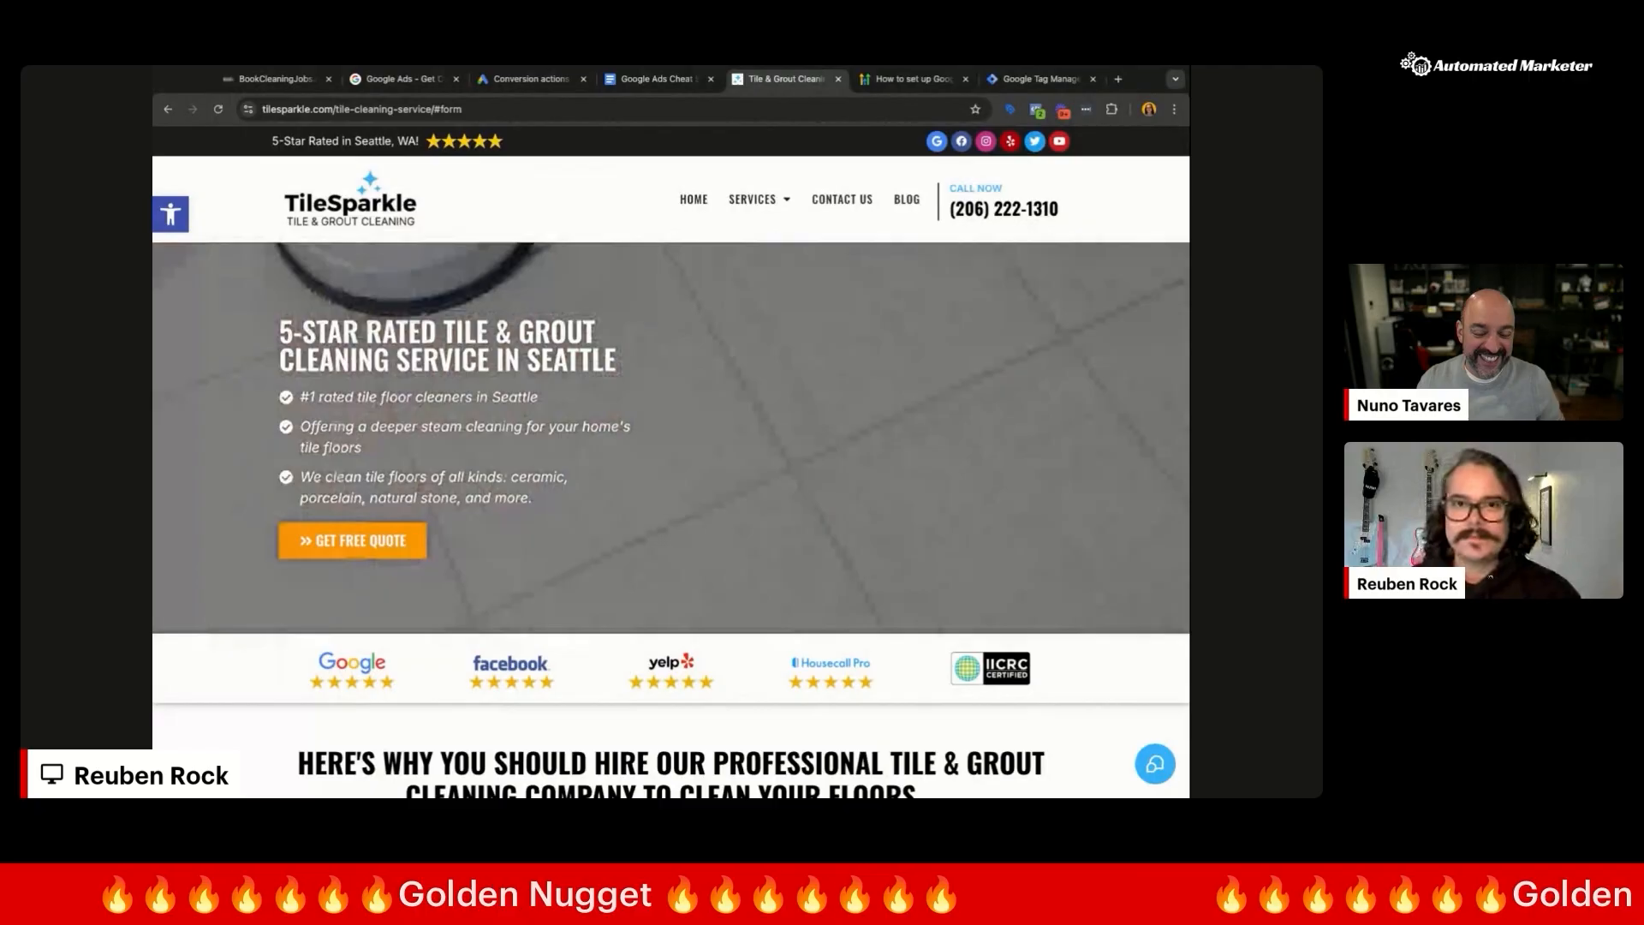
Step: Review the BookCleaningJobs phone numbers under Settings > Phone Numbers, then return to Google Ads conversions
left_click(267, 79)
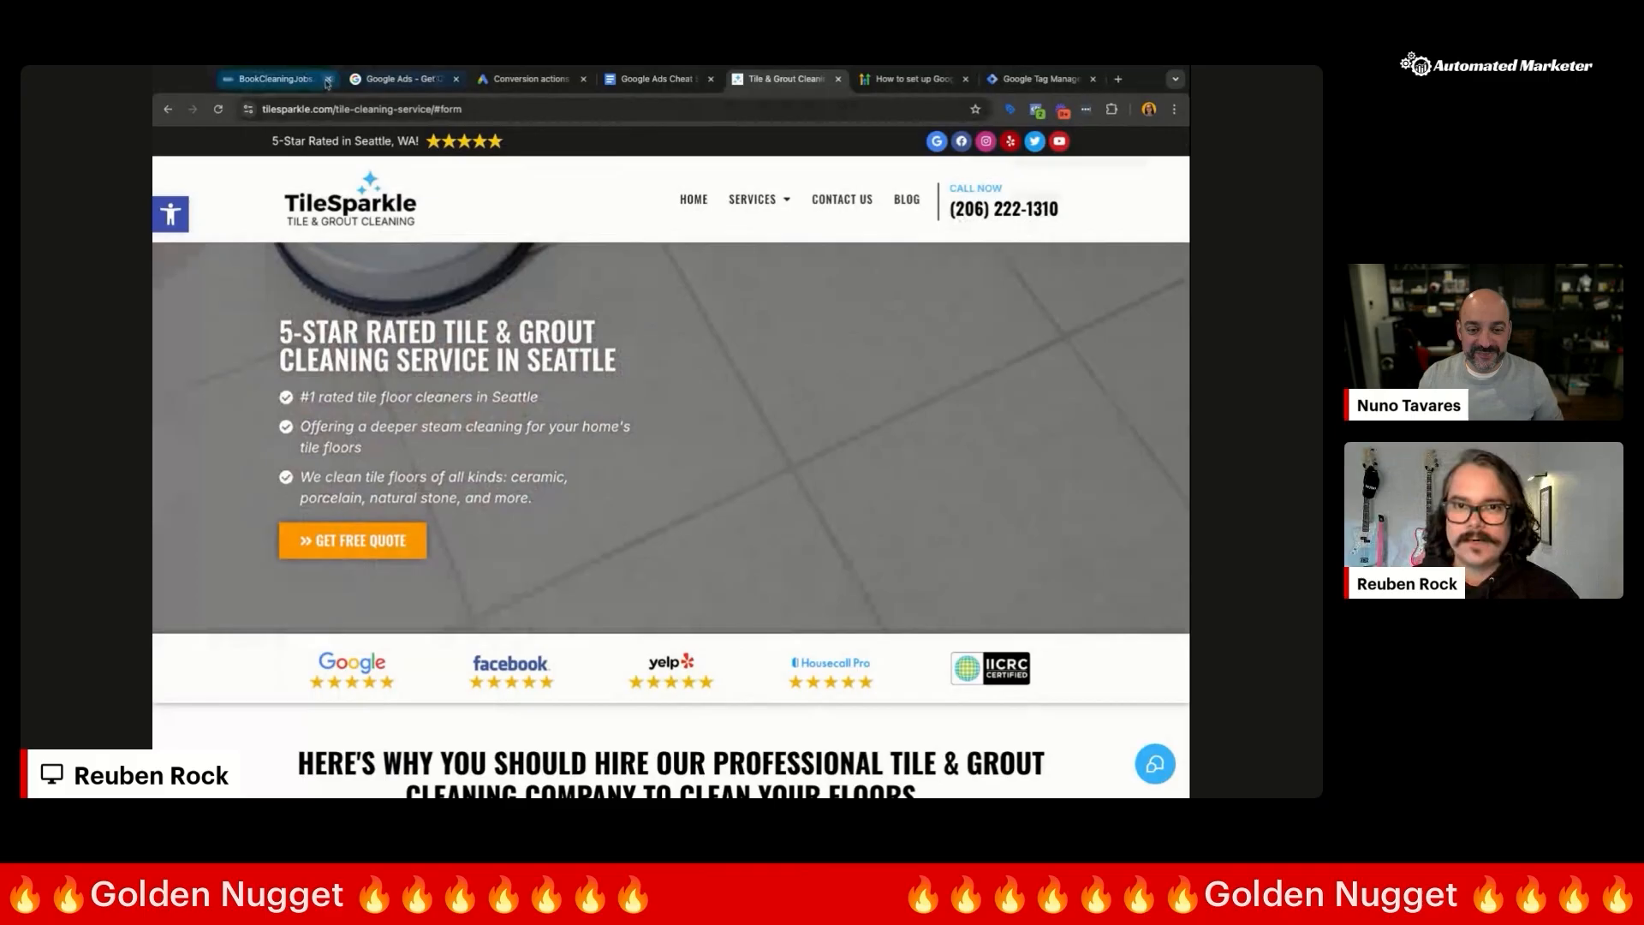
left_click(214, 774)
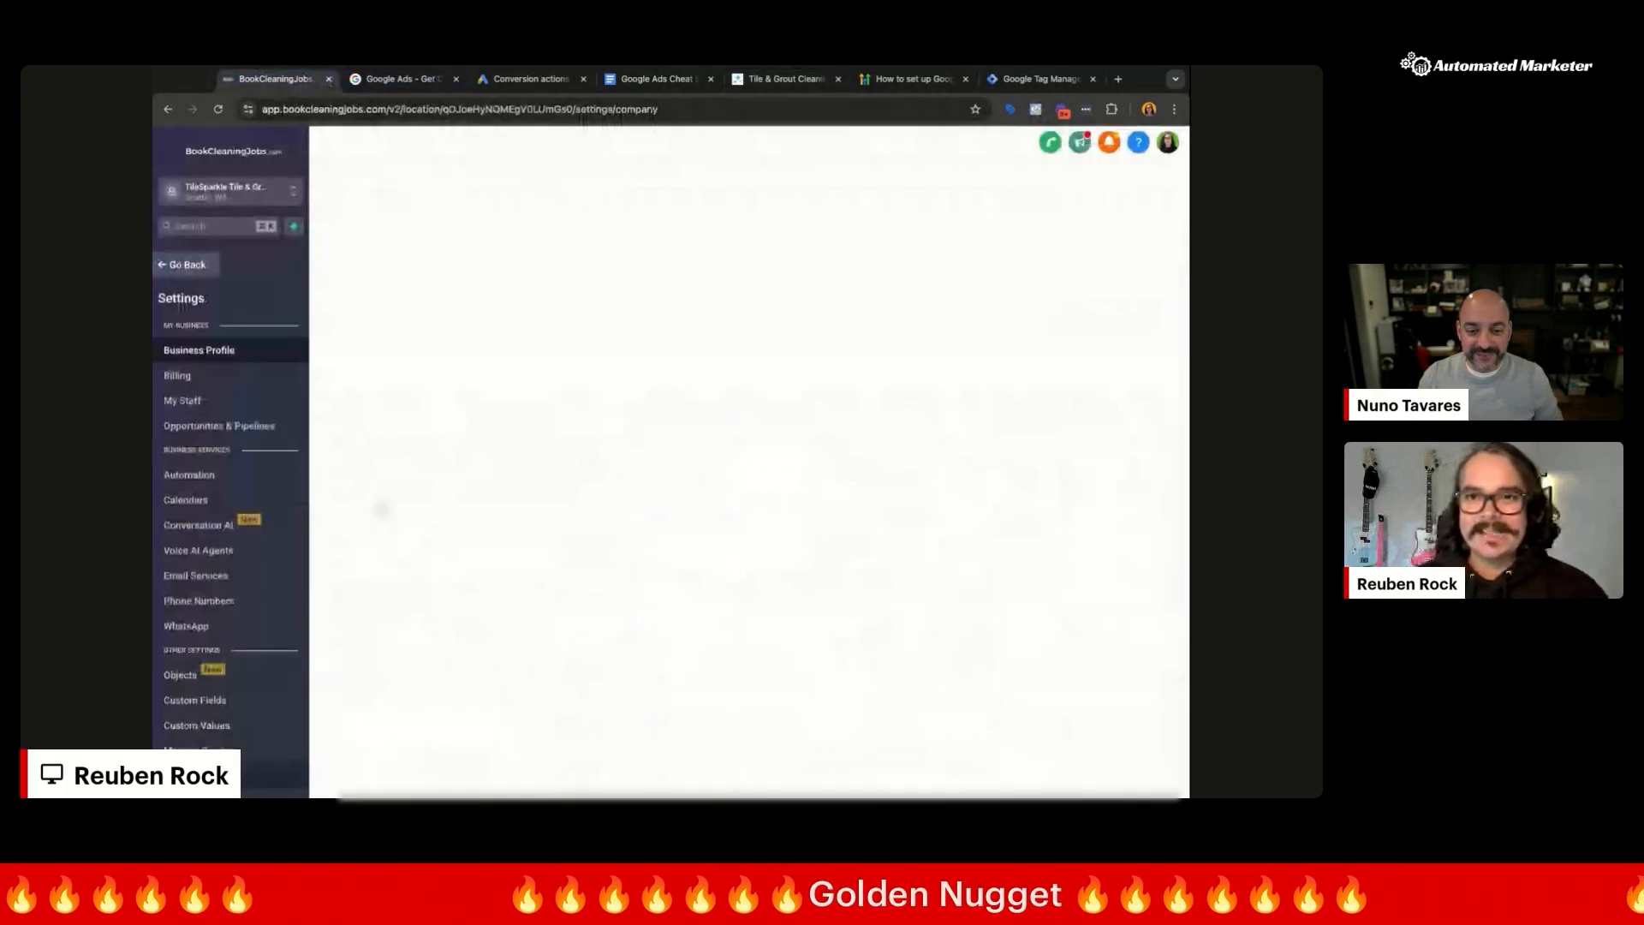
scroll(226, 626, "down", 2)
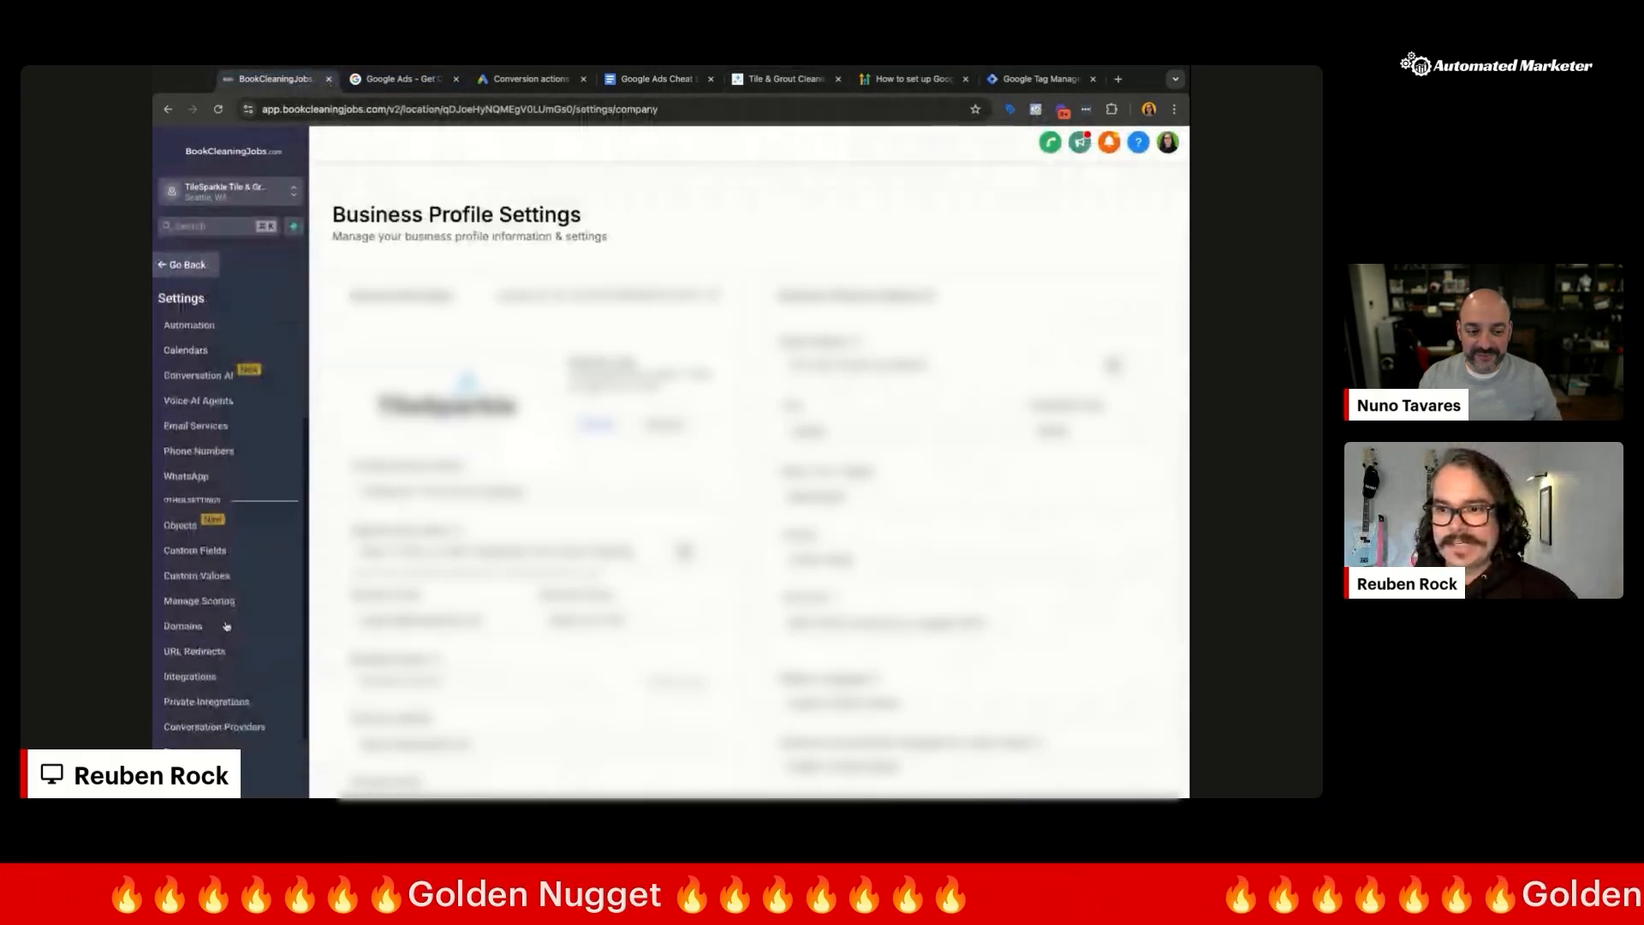
scroll(247, 483, "up", 1)
scroll(203, 603, "up", 1)
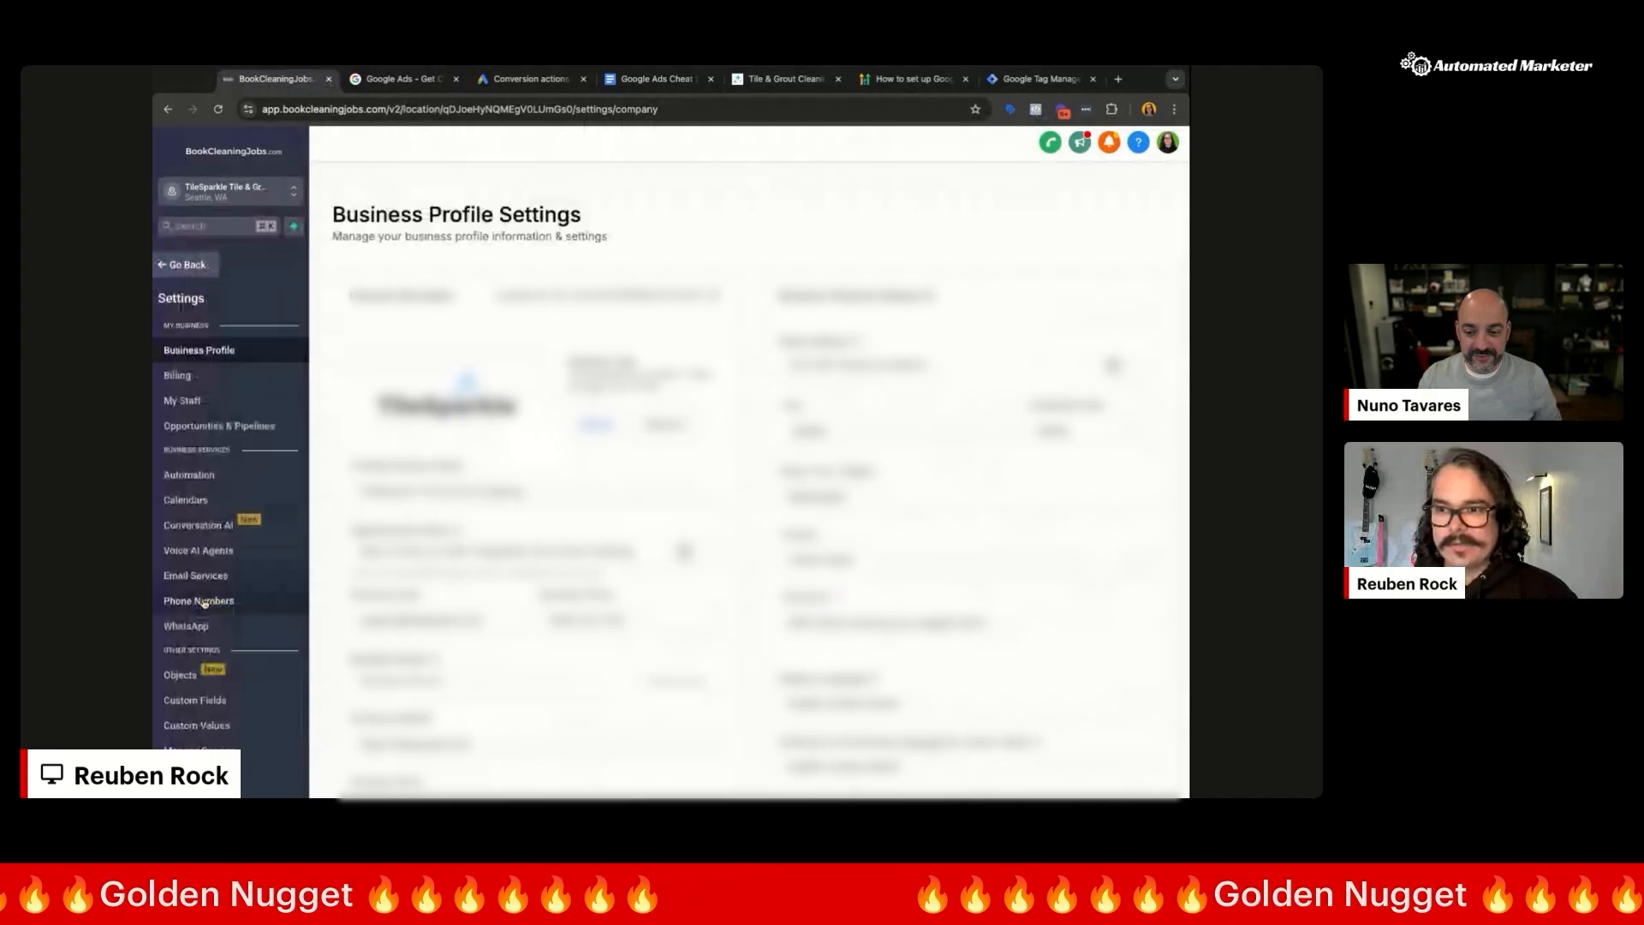
left_click(202, 601)
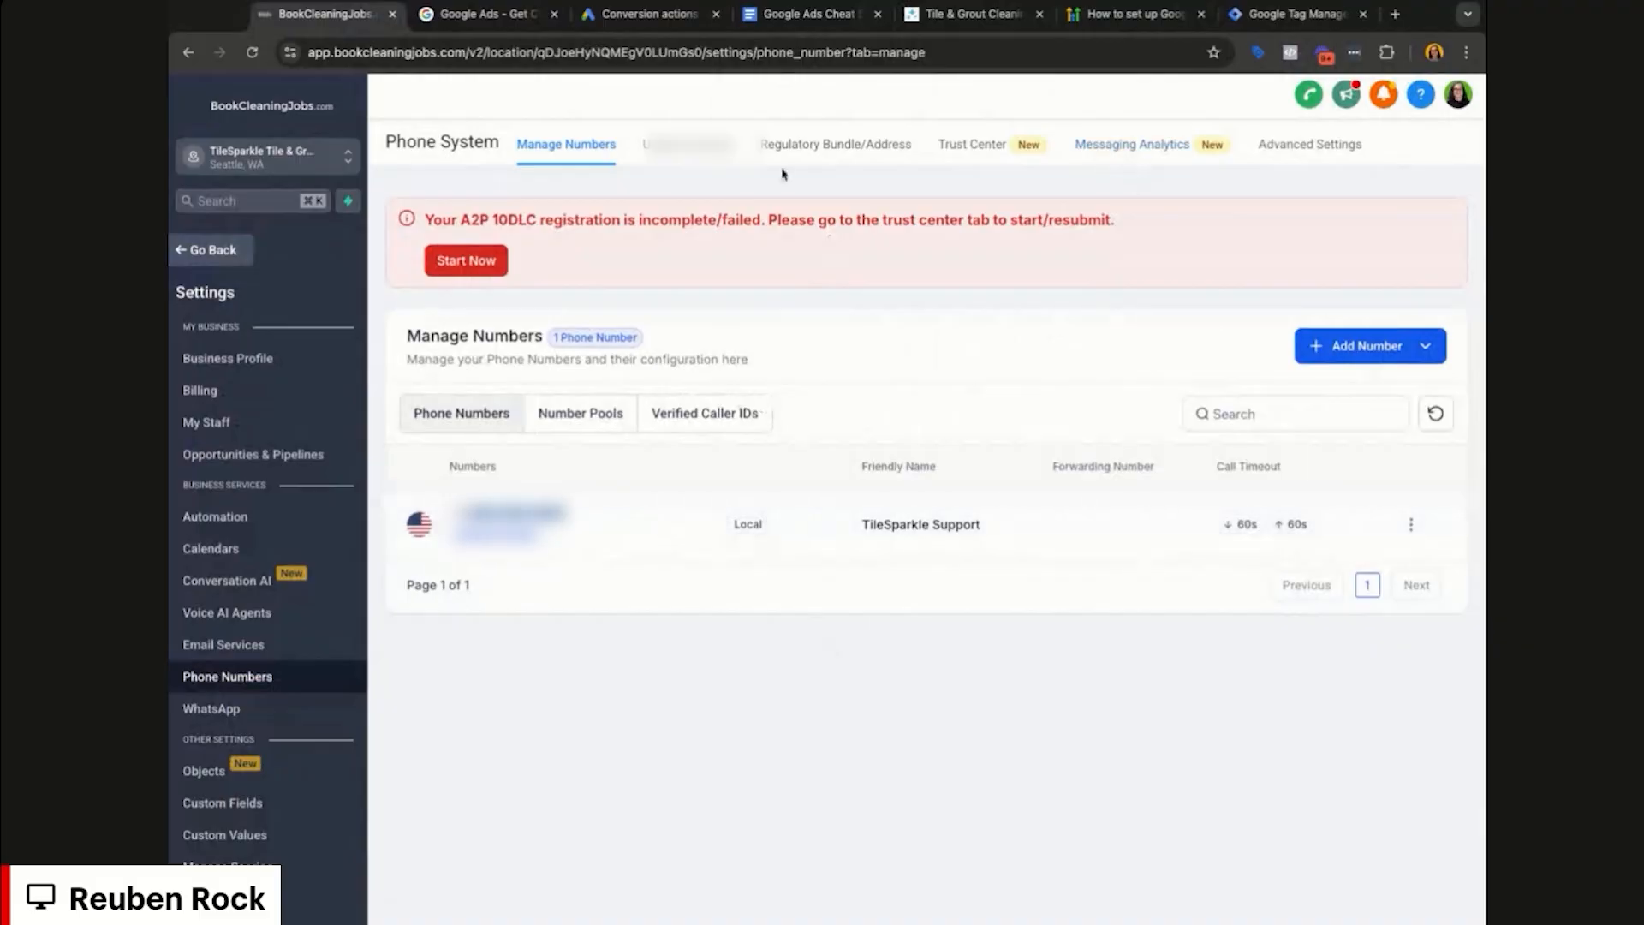
left_click(644, 14)
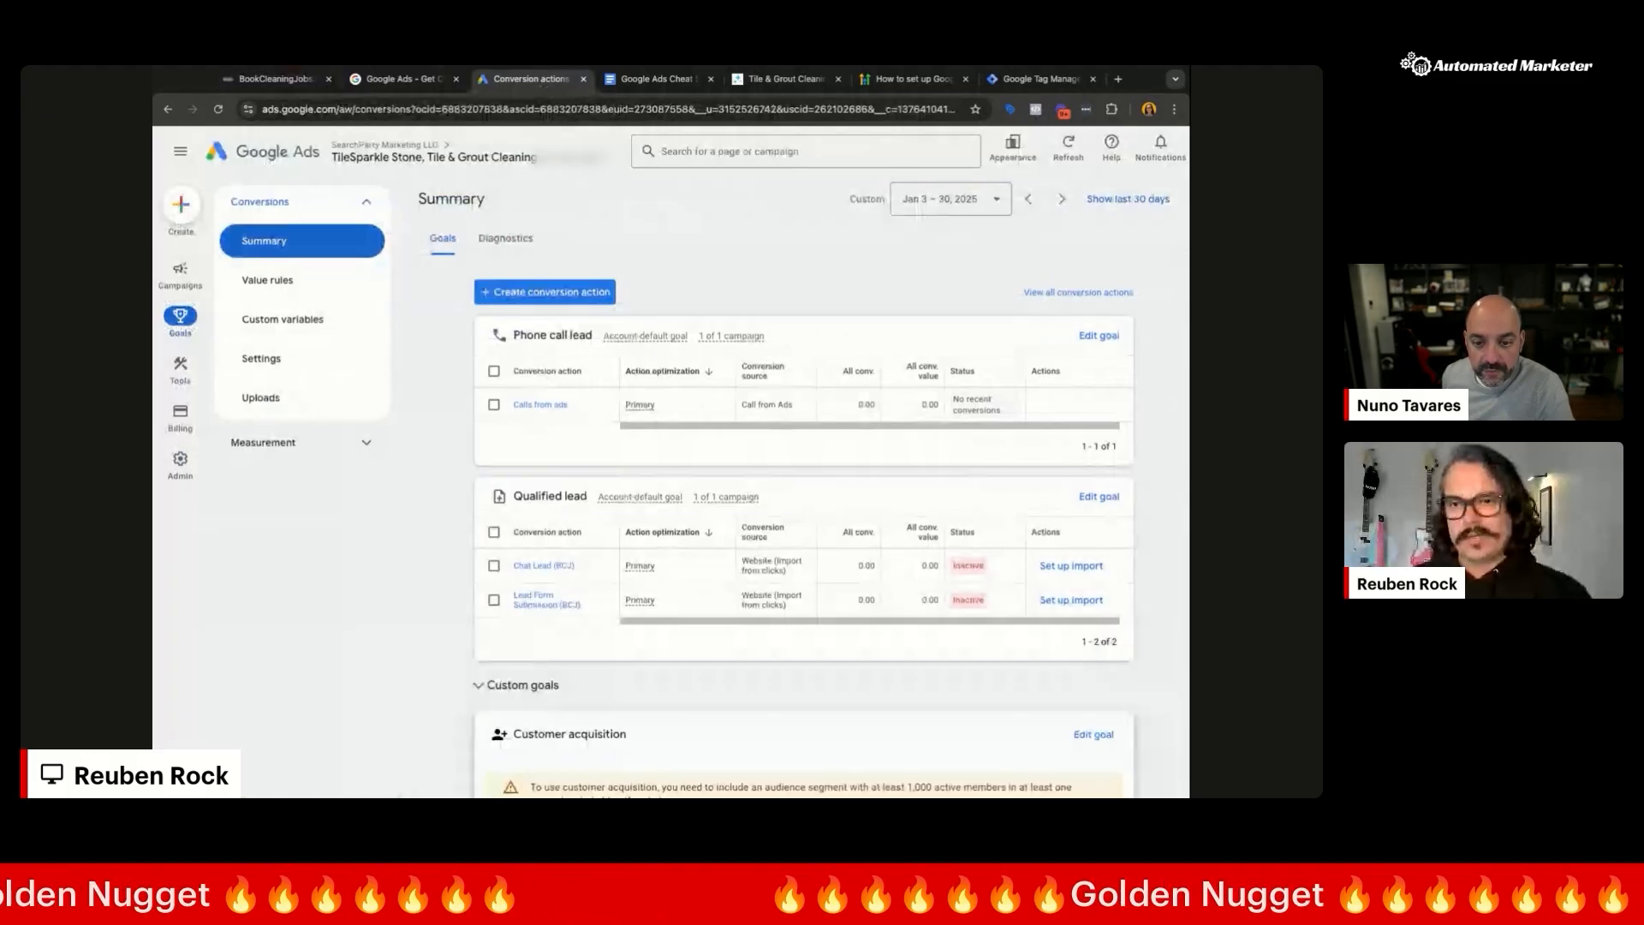
Step: Start a phone-call conversion in the Phone call lead category, tracking calls to a website number
left_click(544, 292)
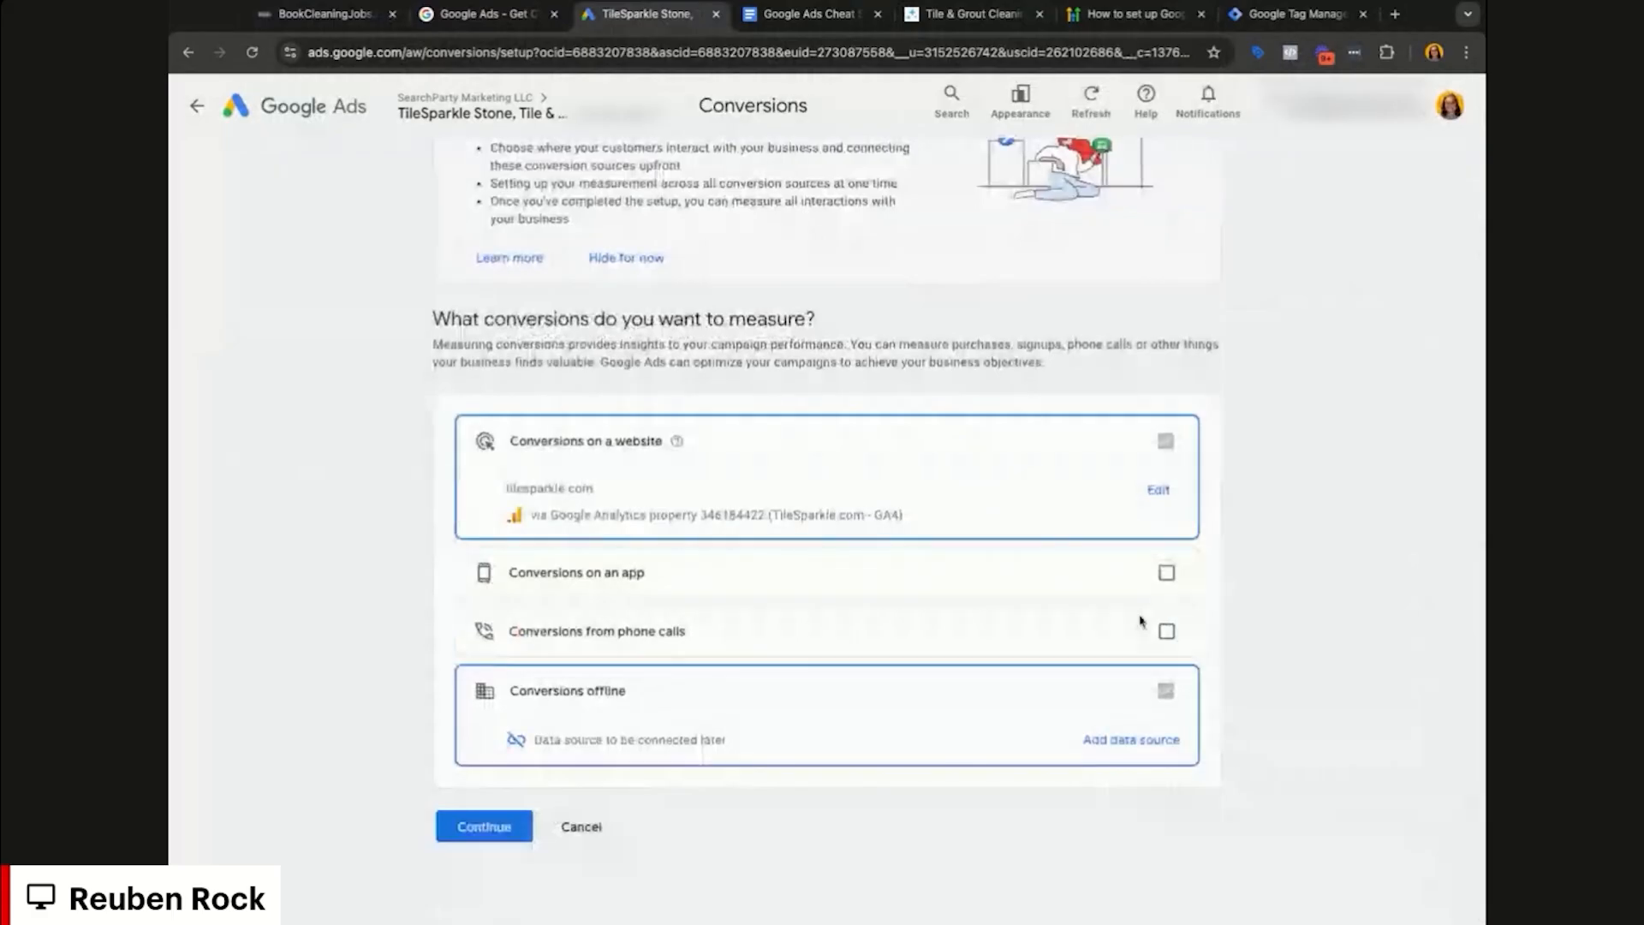
left_click(1166, 631)
scroll(863, 677, "down", 1)
left_click(480, 821)
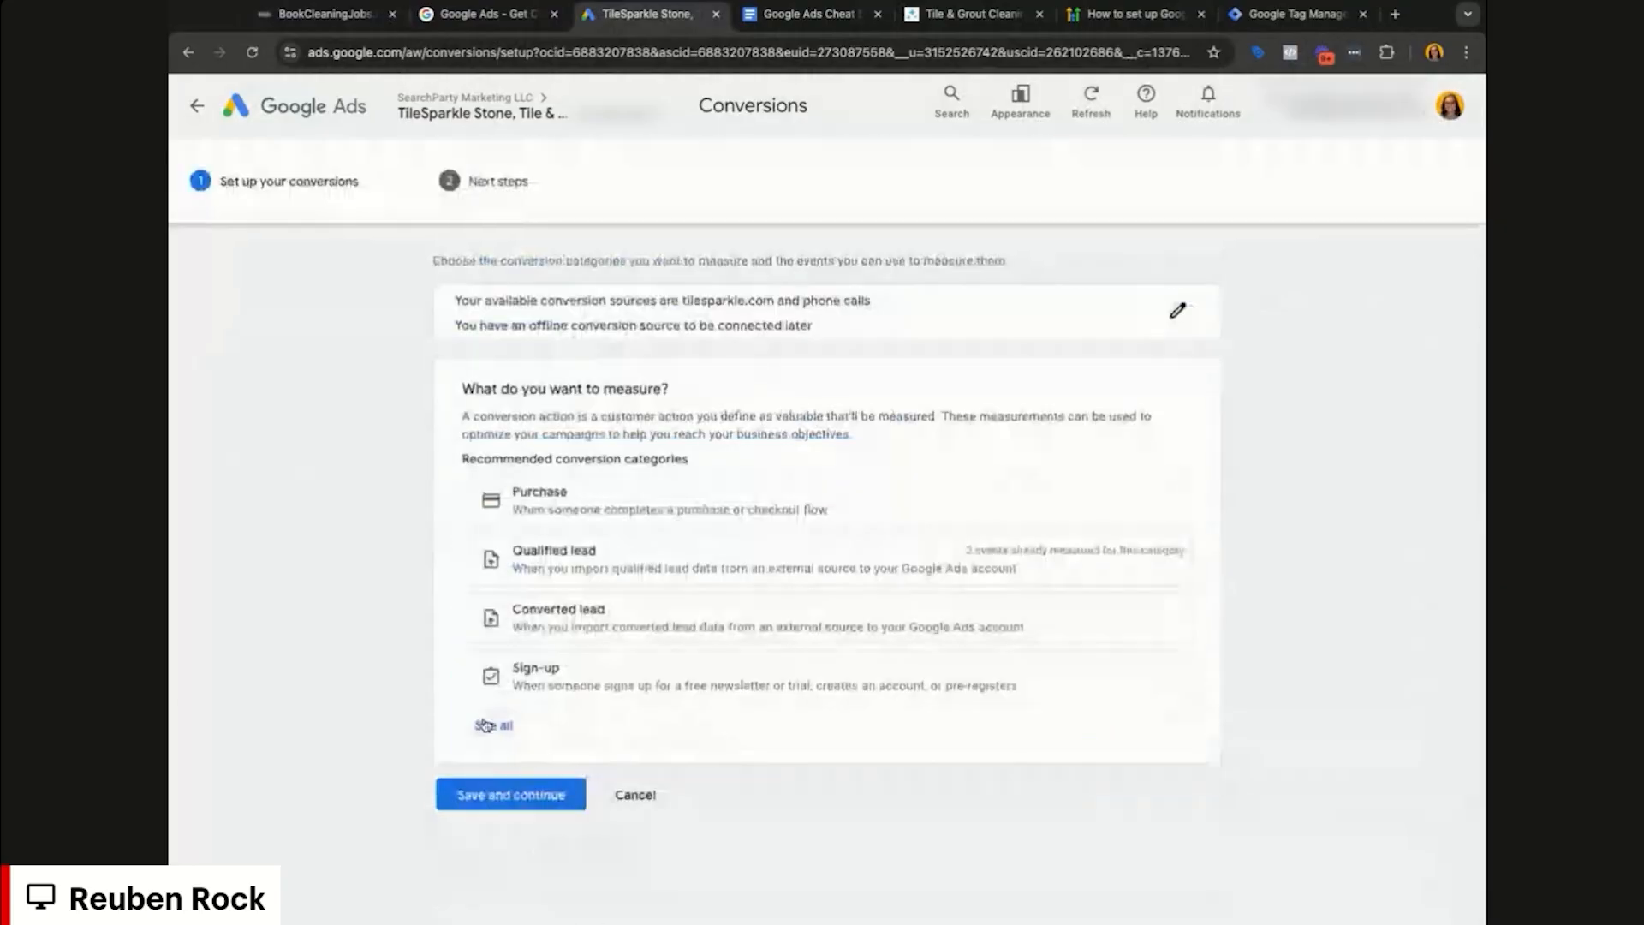
scroll(679, 656, "down", 1)
left_click(679, 656)
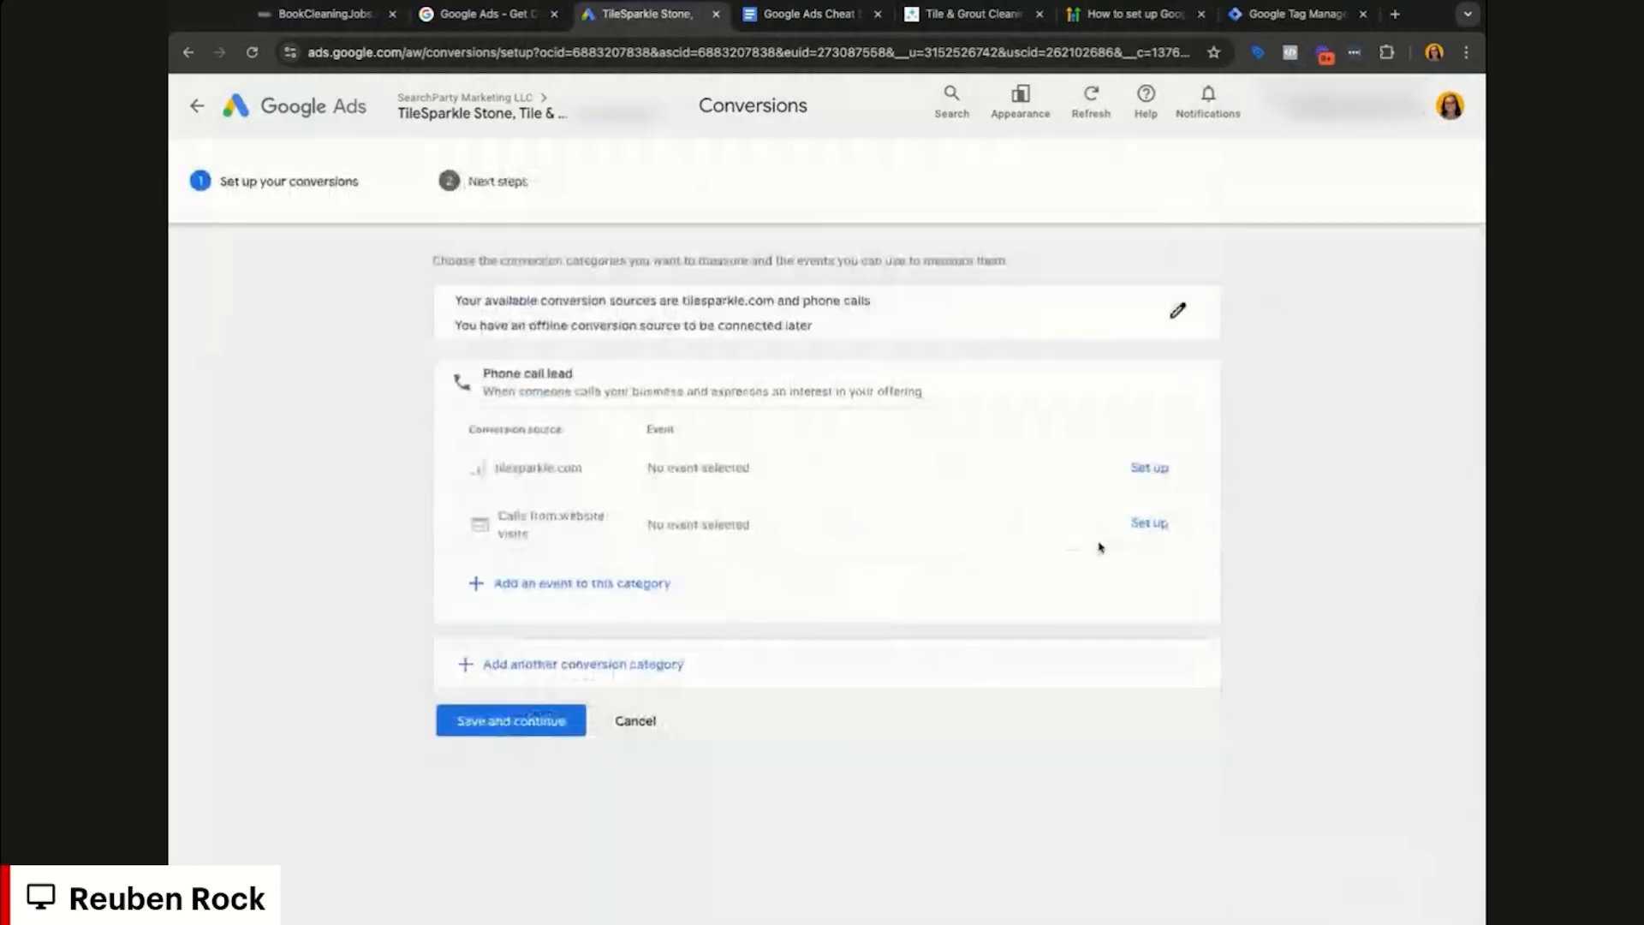
left_click(1150, 524)
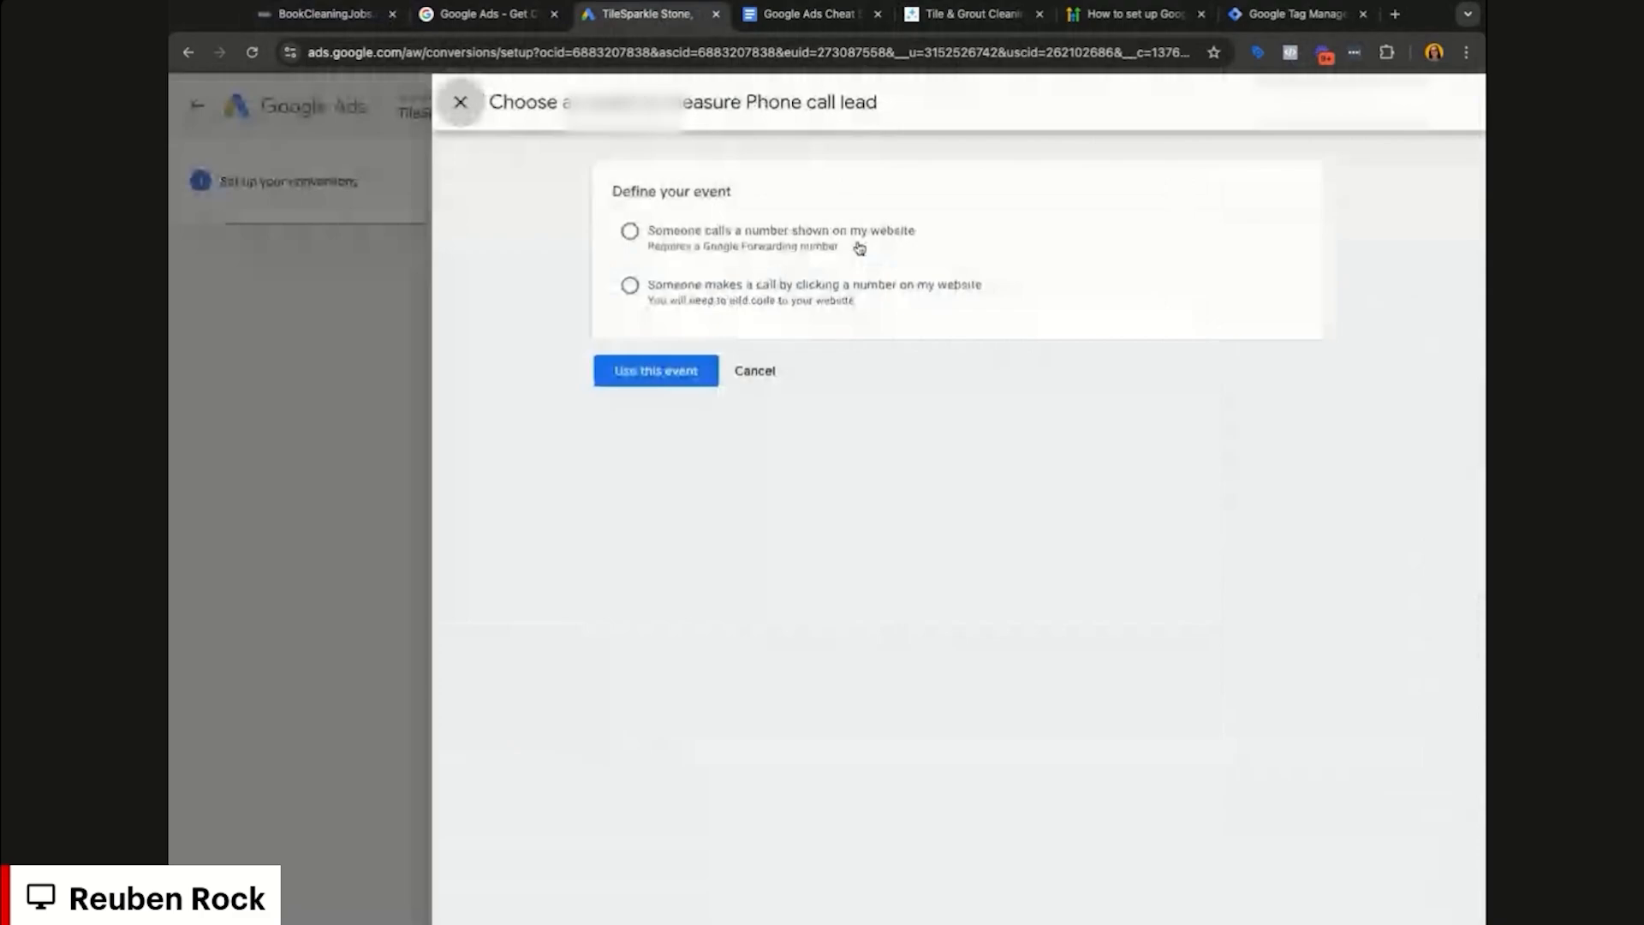
left_click(702, 242)
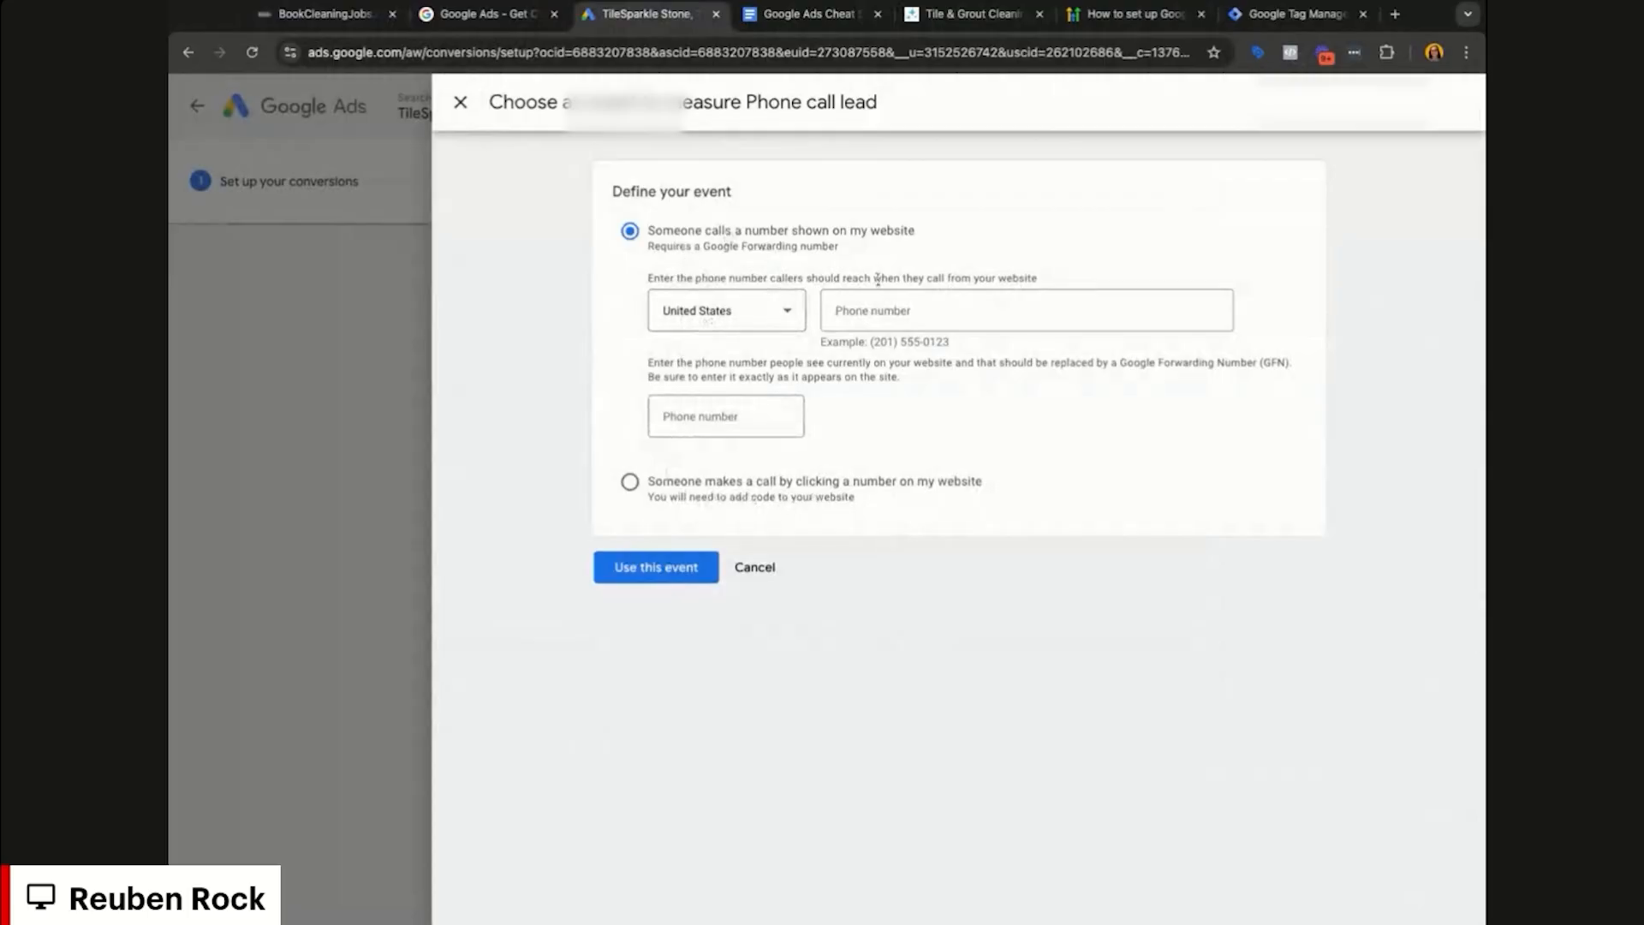
Step: Enter the TileSparkle website's business number as both destination and displayed number, and confirm the event
left_click(993, 19)
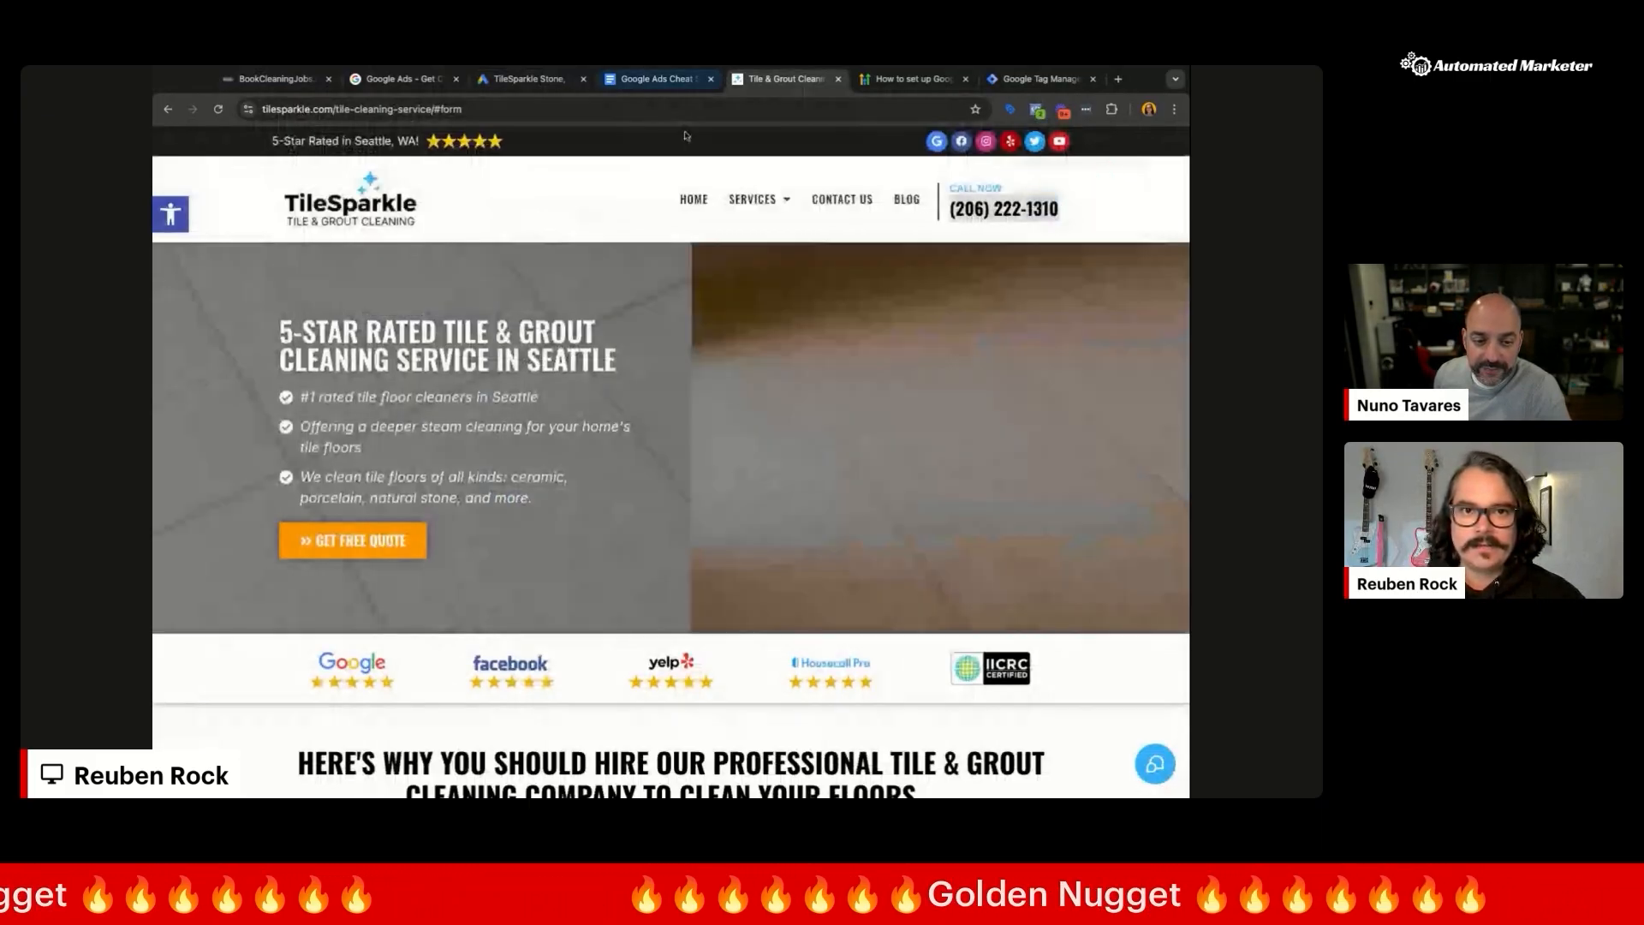
left_click(527, 78)
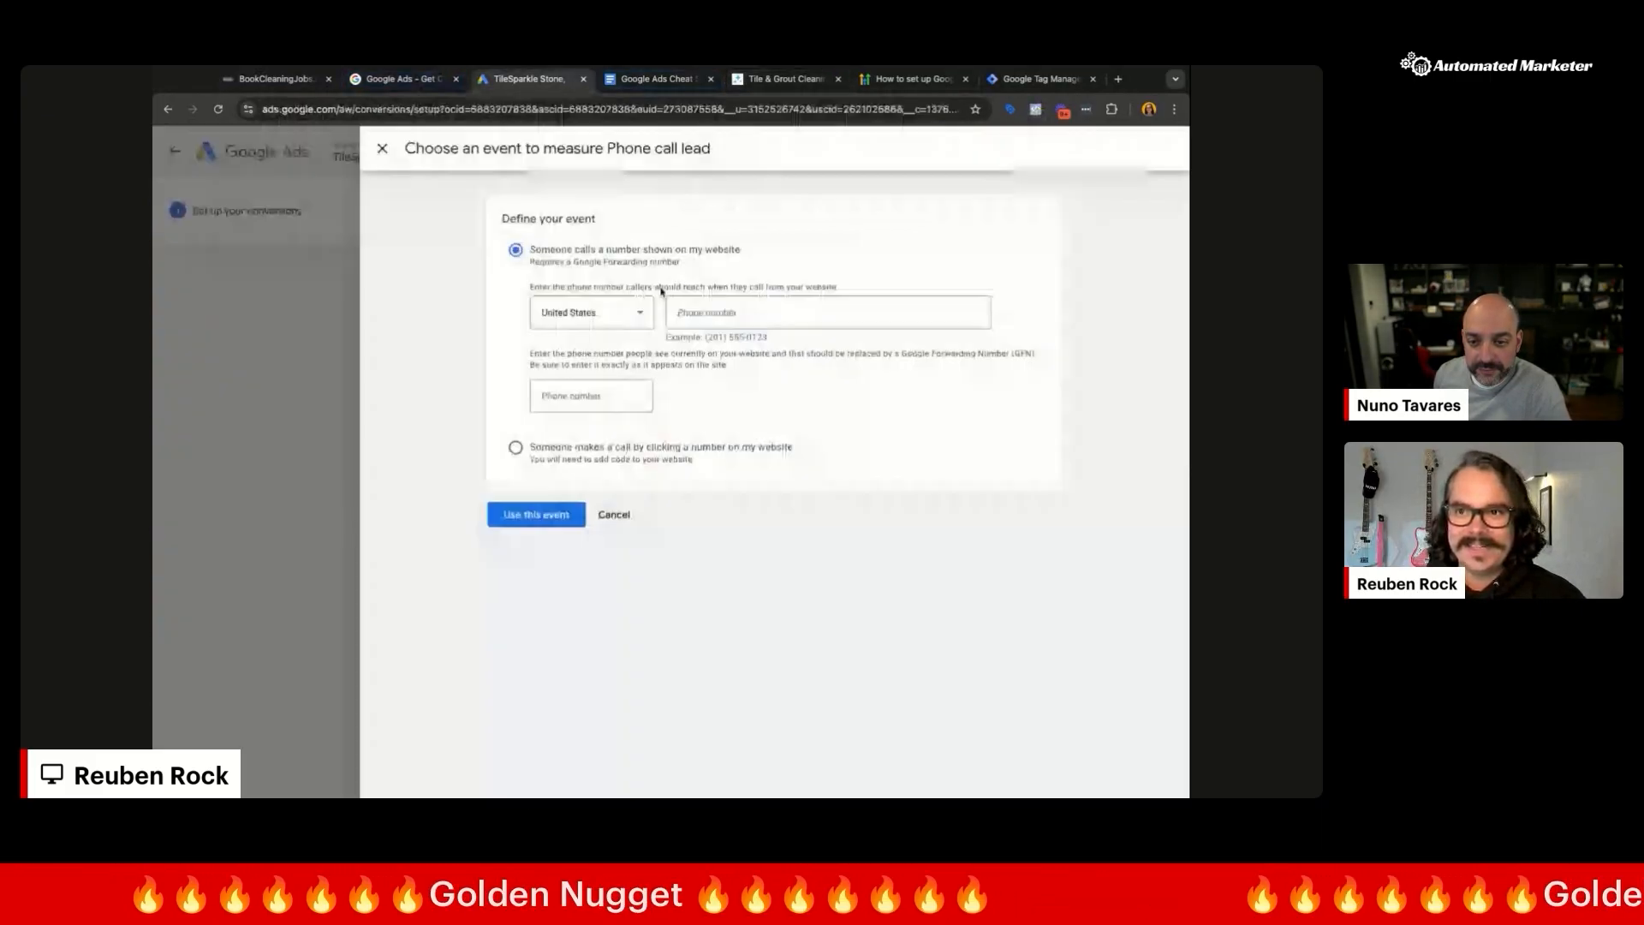
left_click(761, 310)
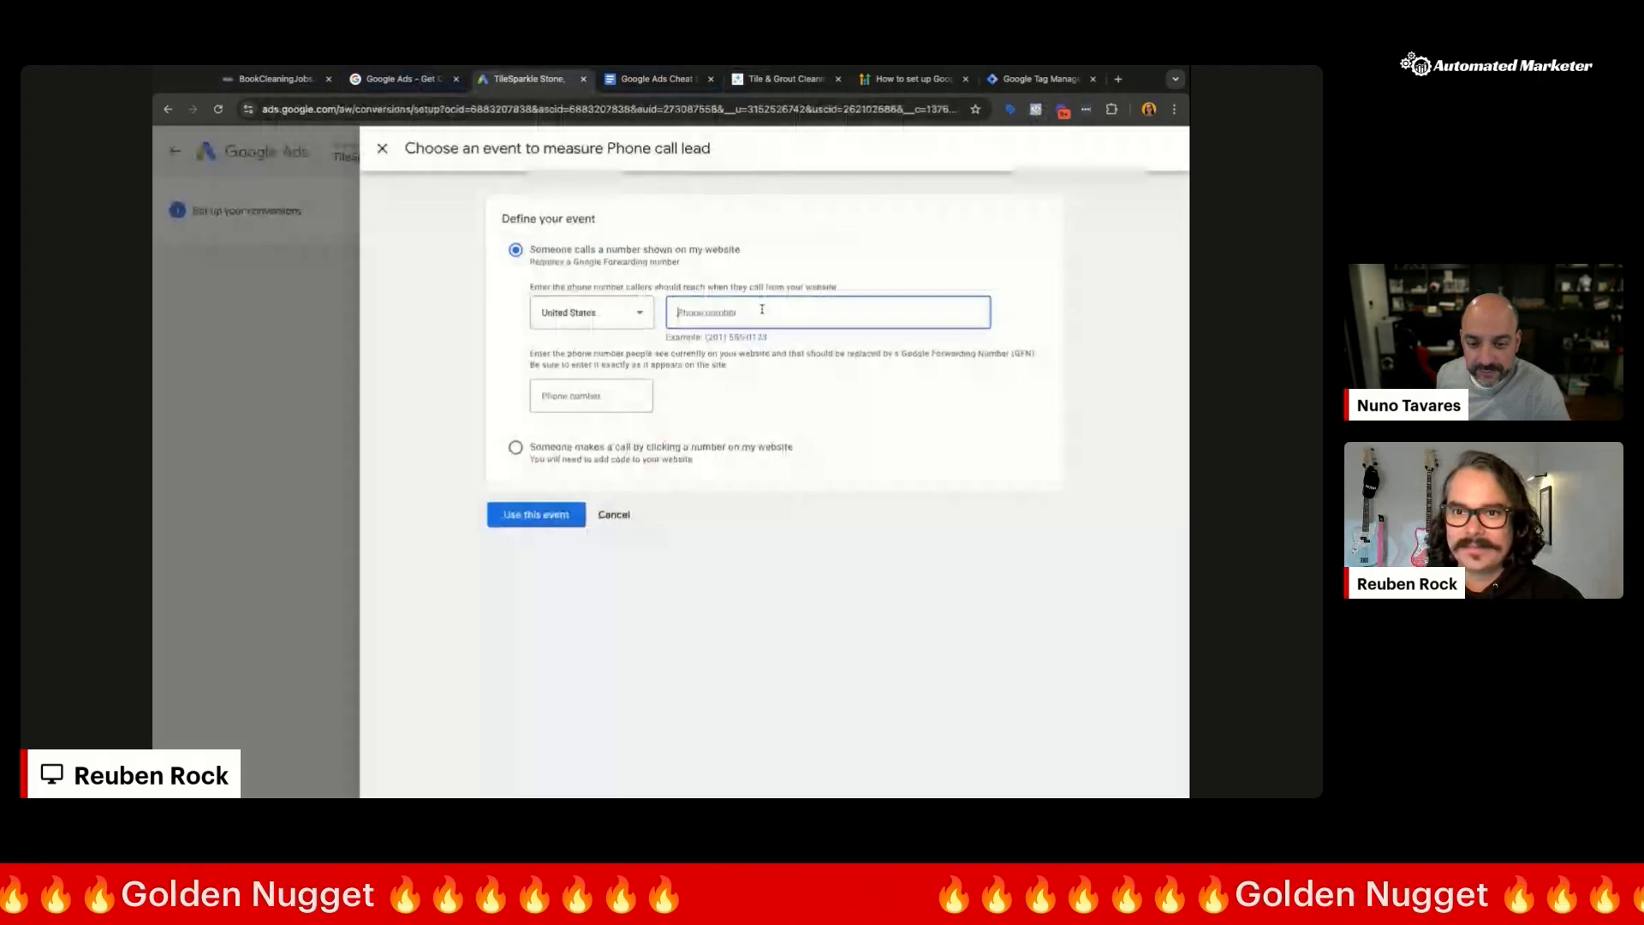
left_click(784, 79)
left_click(527, 79)
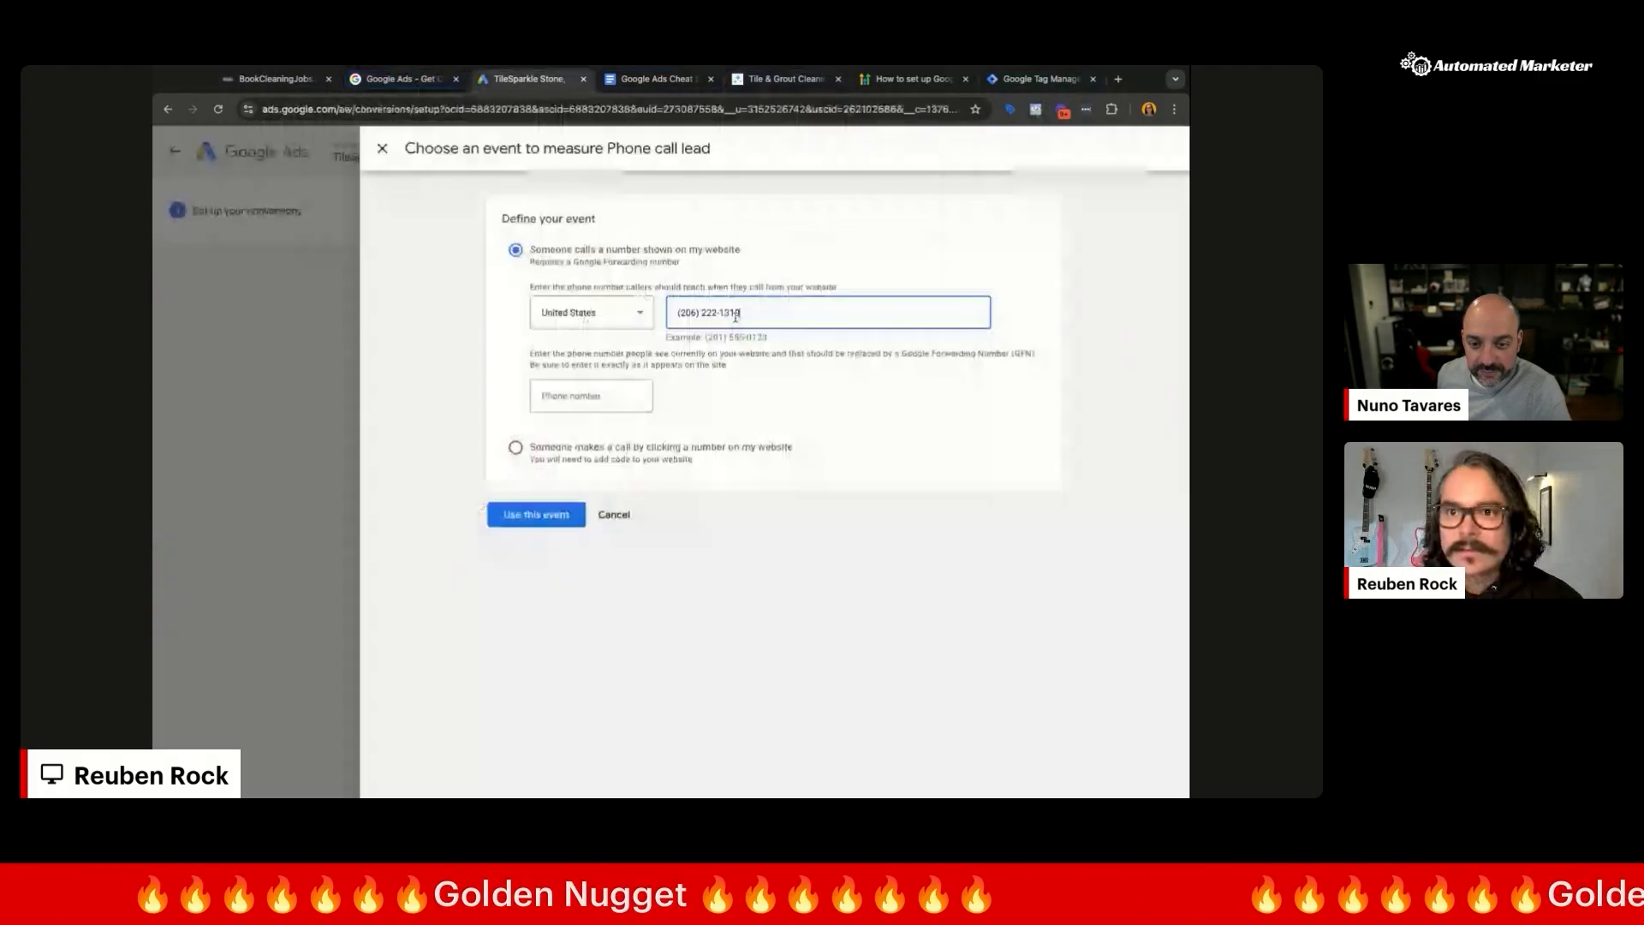
key("Tab")
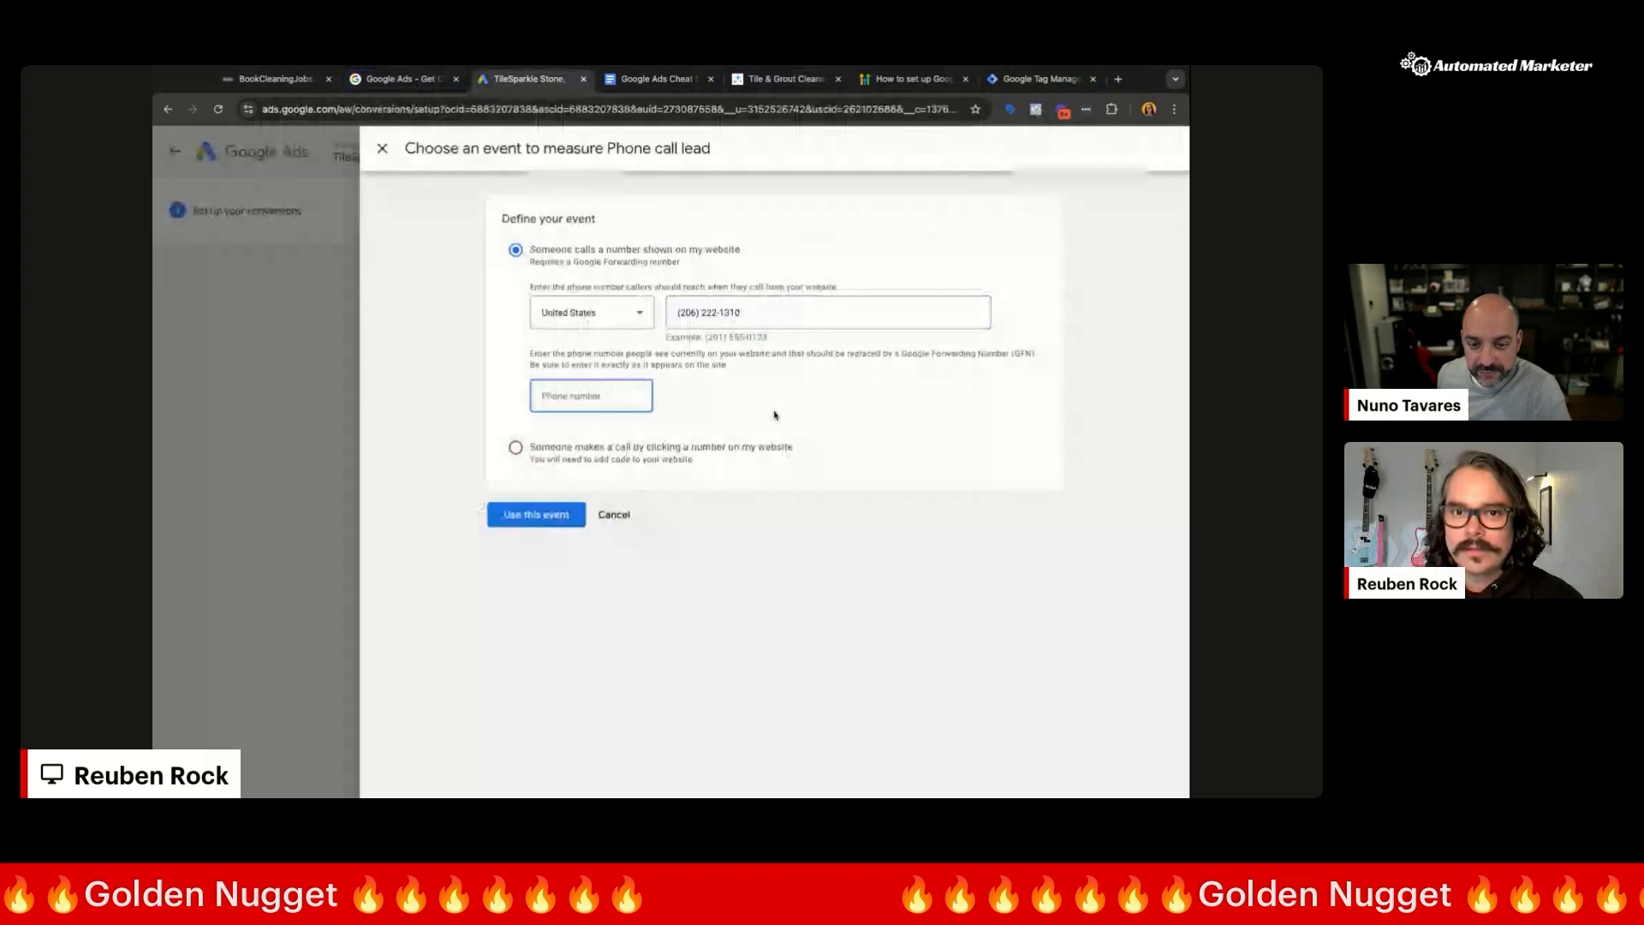
left_click(509, 515)
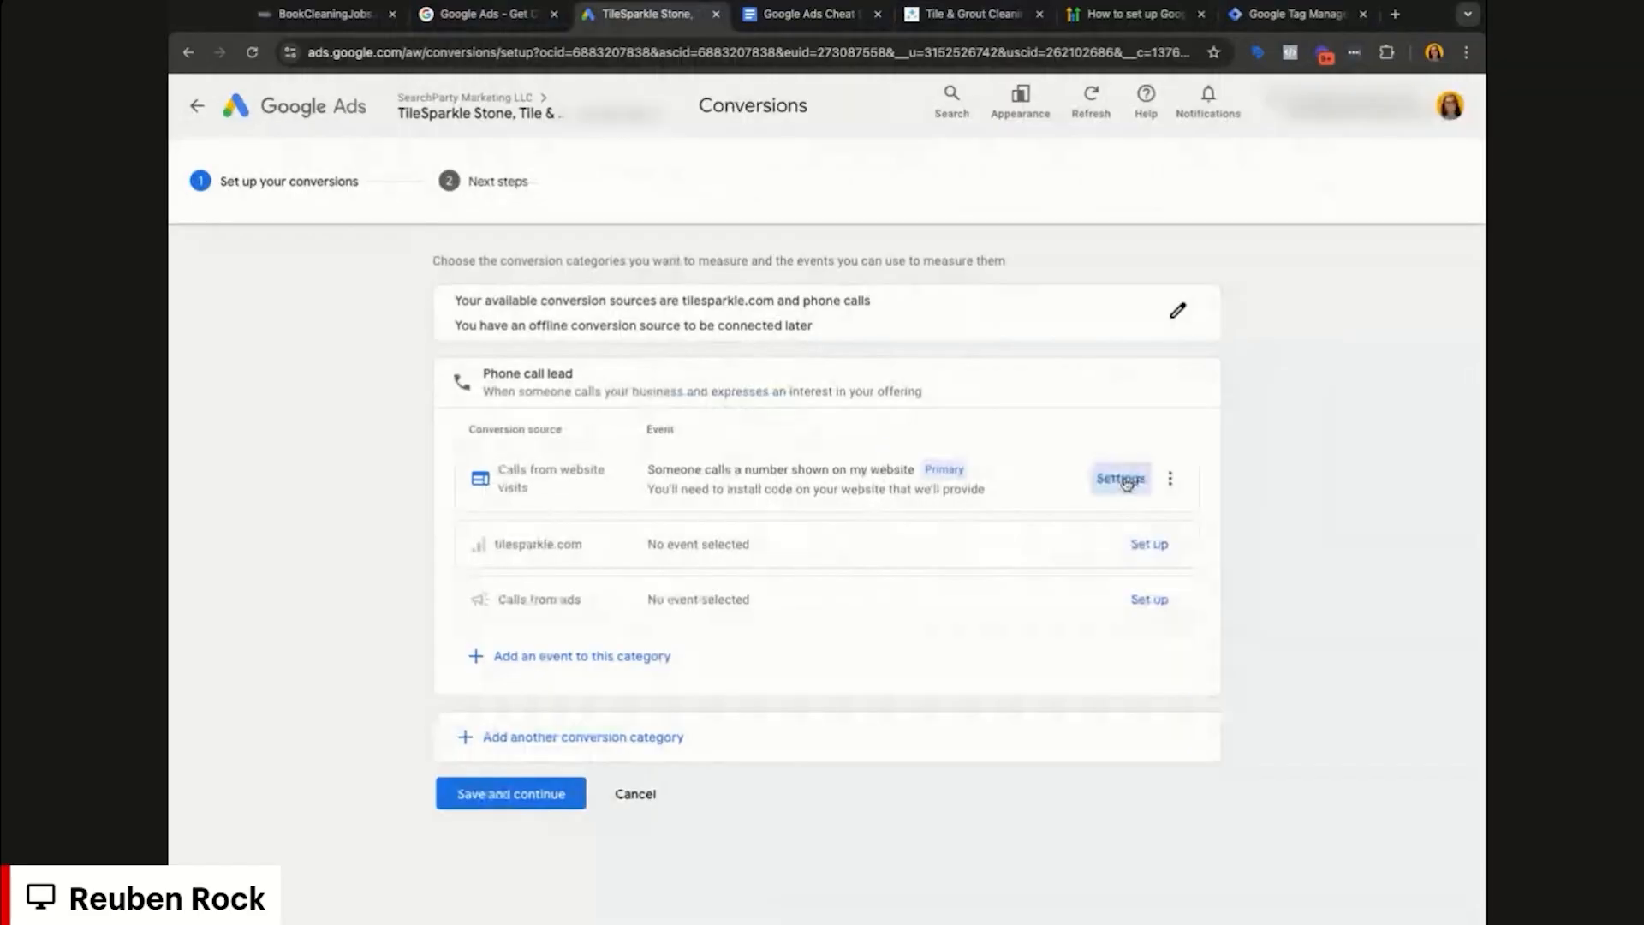
Step: Rename the new call conversion to 'Calls From Website'
left_click(903, 445)
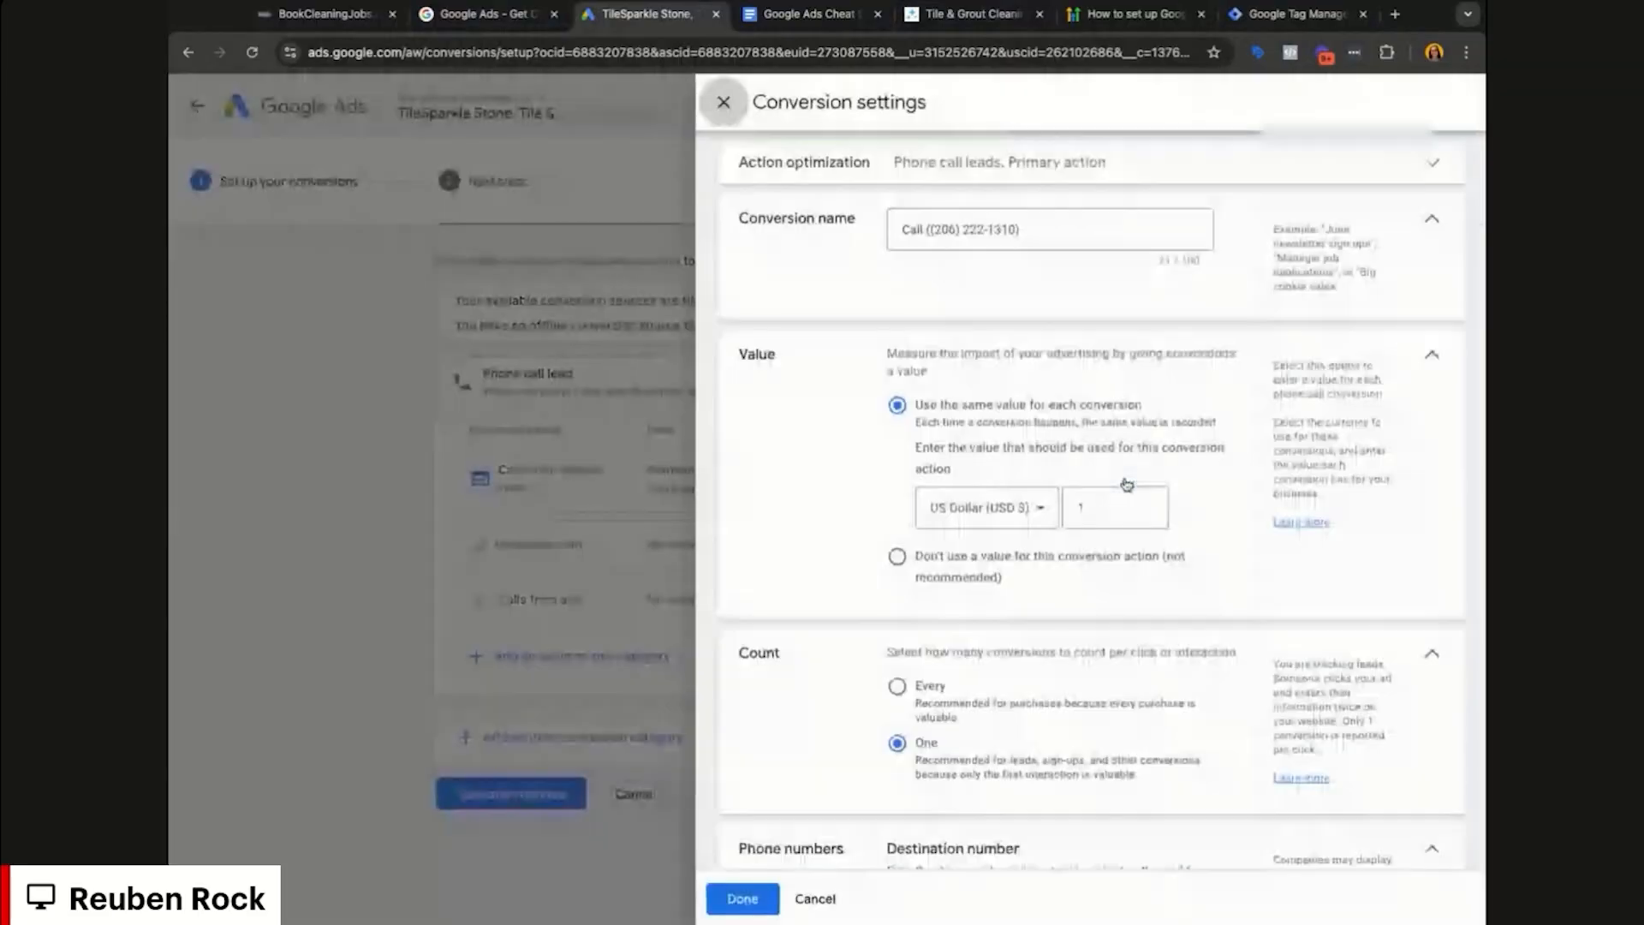
triple_click(1059, 241)
type("C")
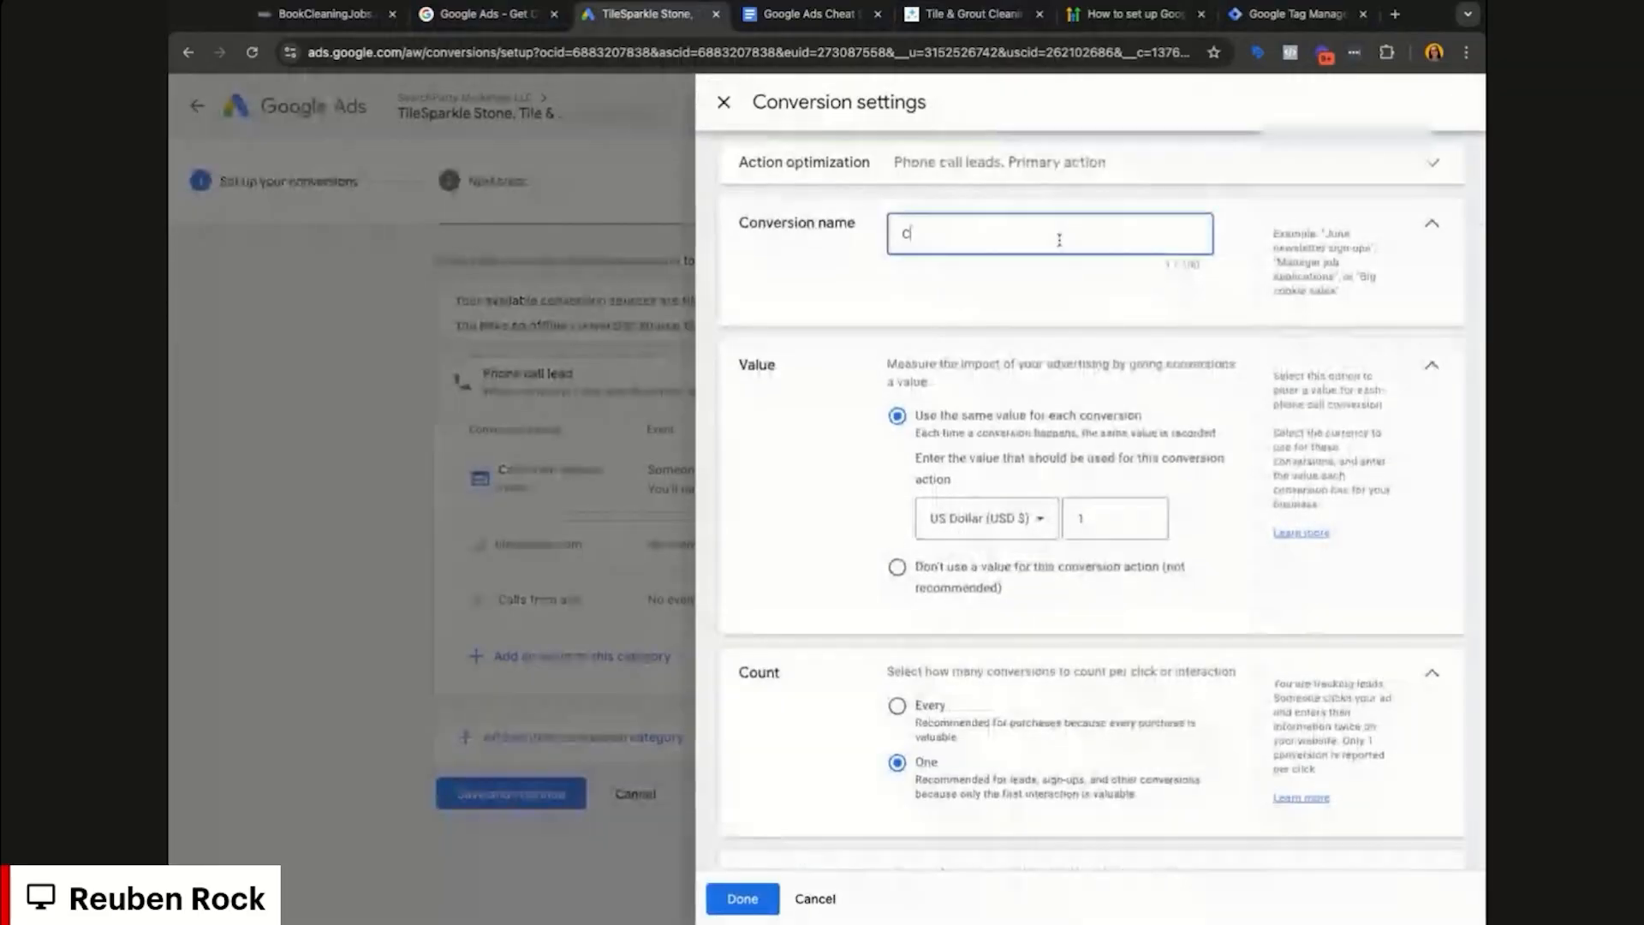
type("alls From Website (BCJ")
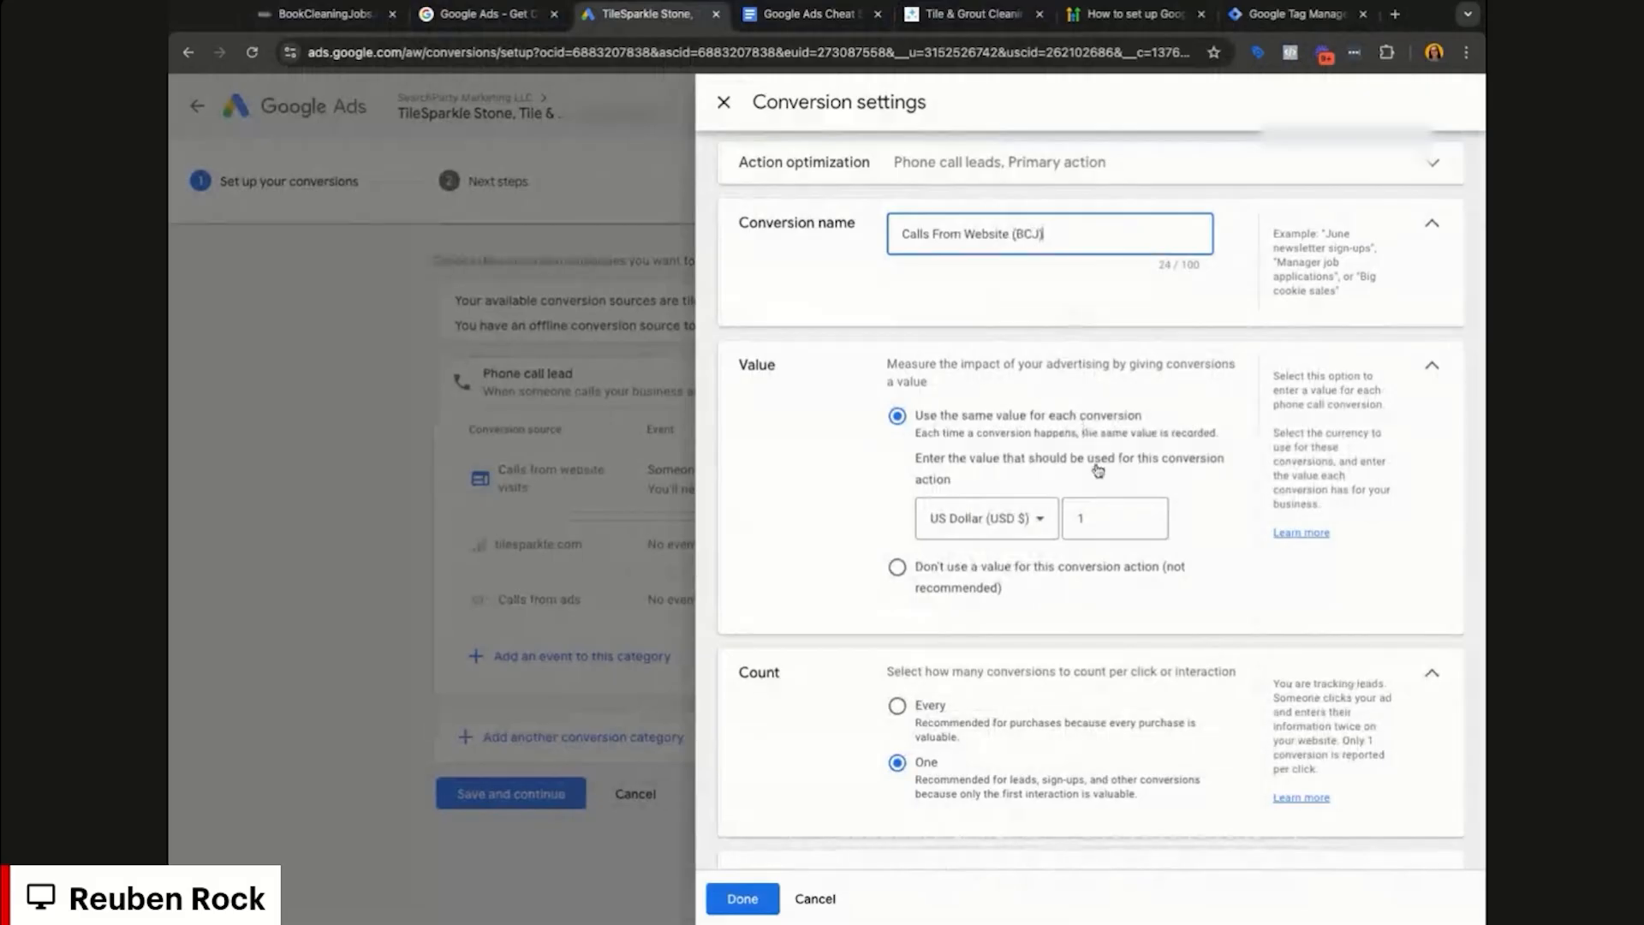
Step: Set a 60-day click-through window, review call length and attribution, and save the conversion
scroll(1116, 476, "down", 2)
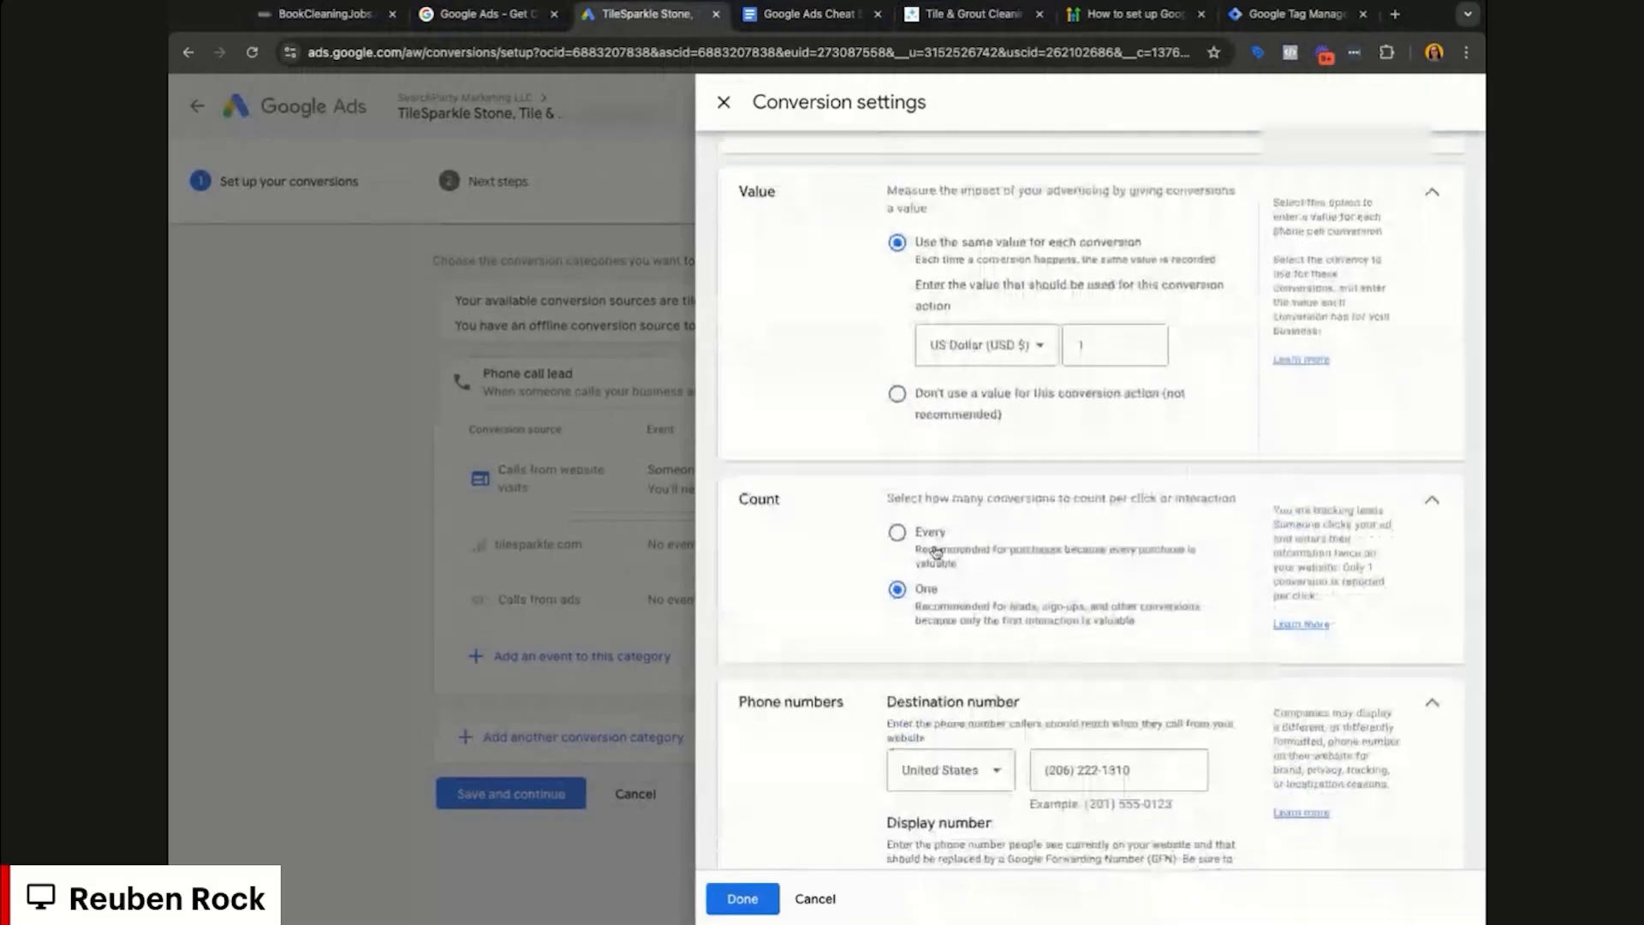
scroll(1203, 586, "down", 1)
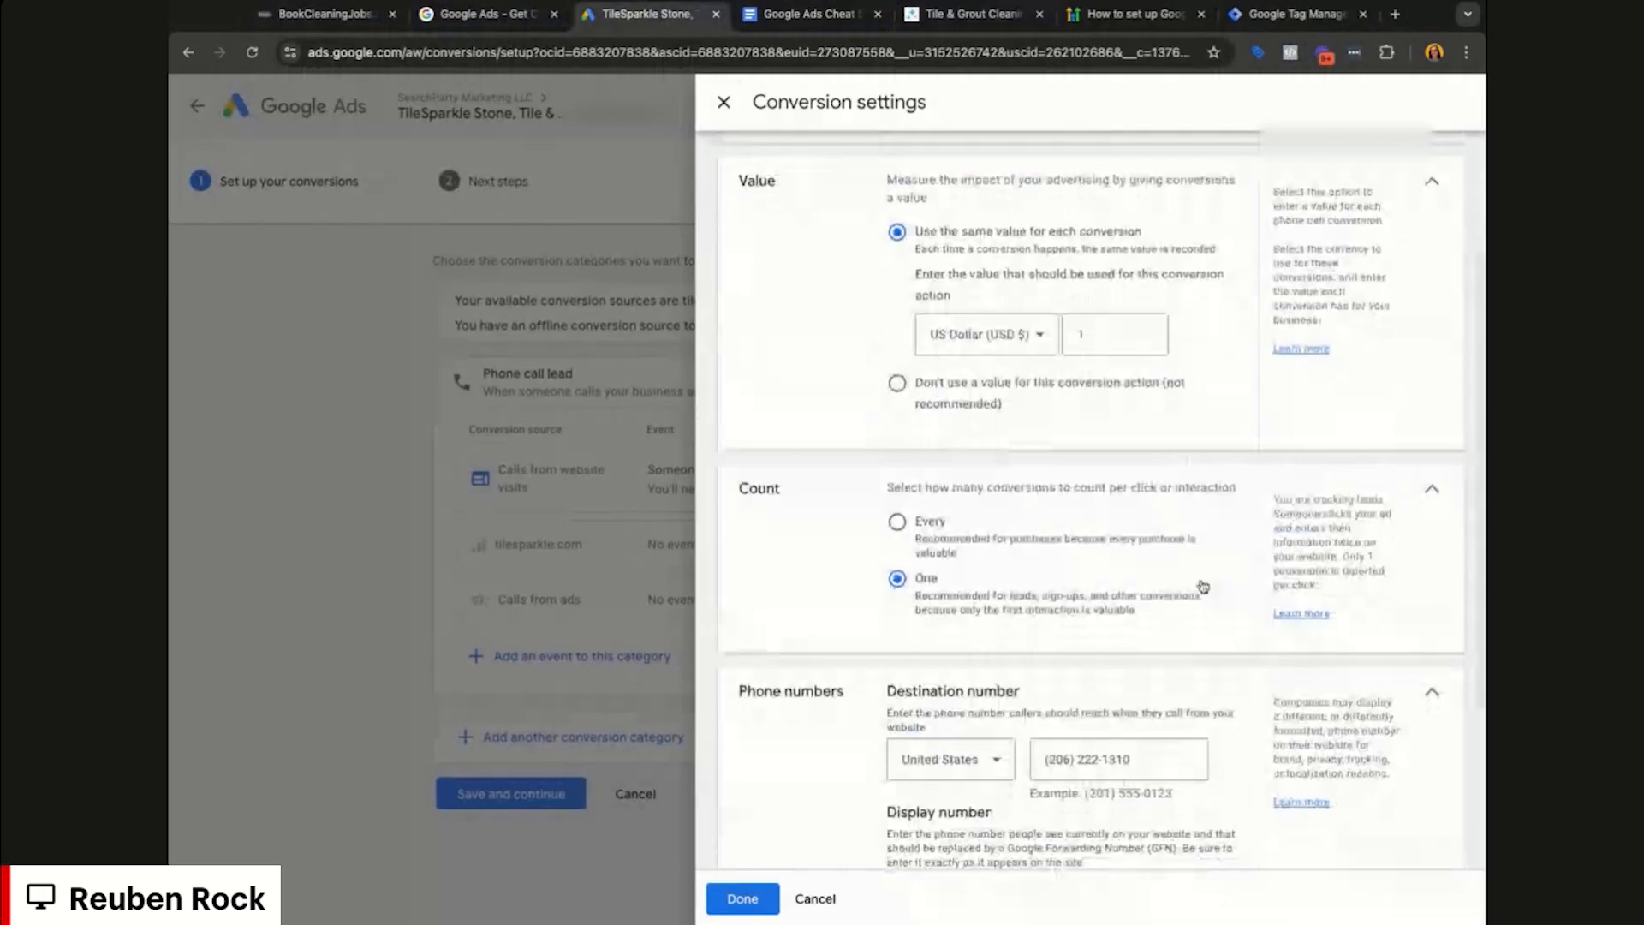
scroll(1203, 586, "down", 3)
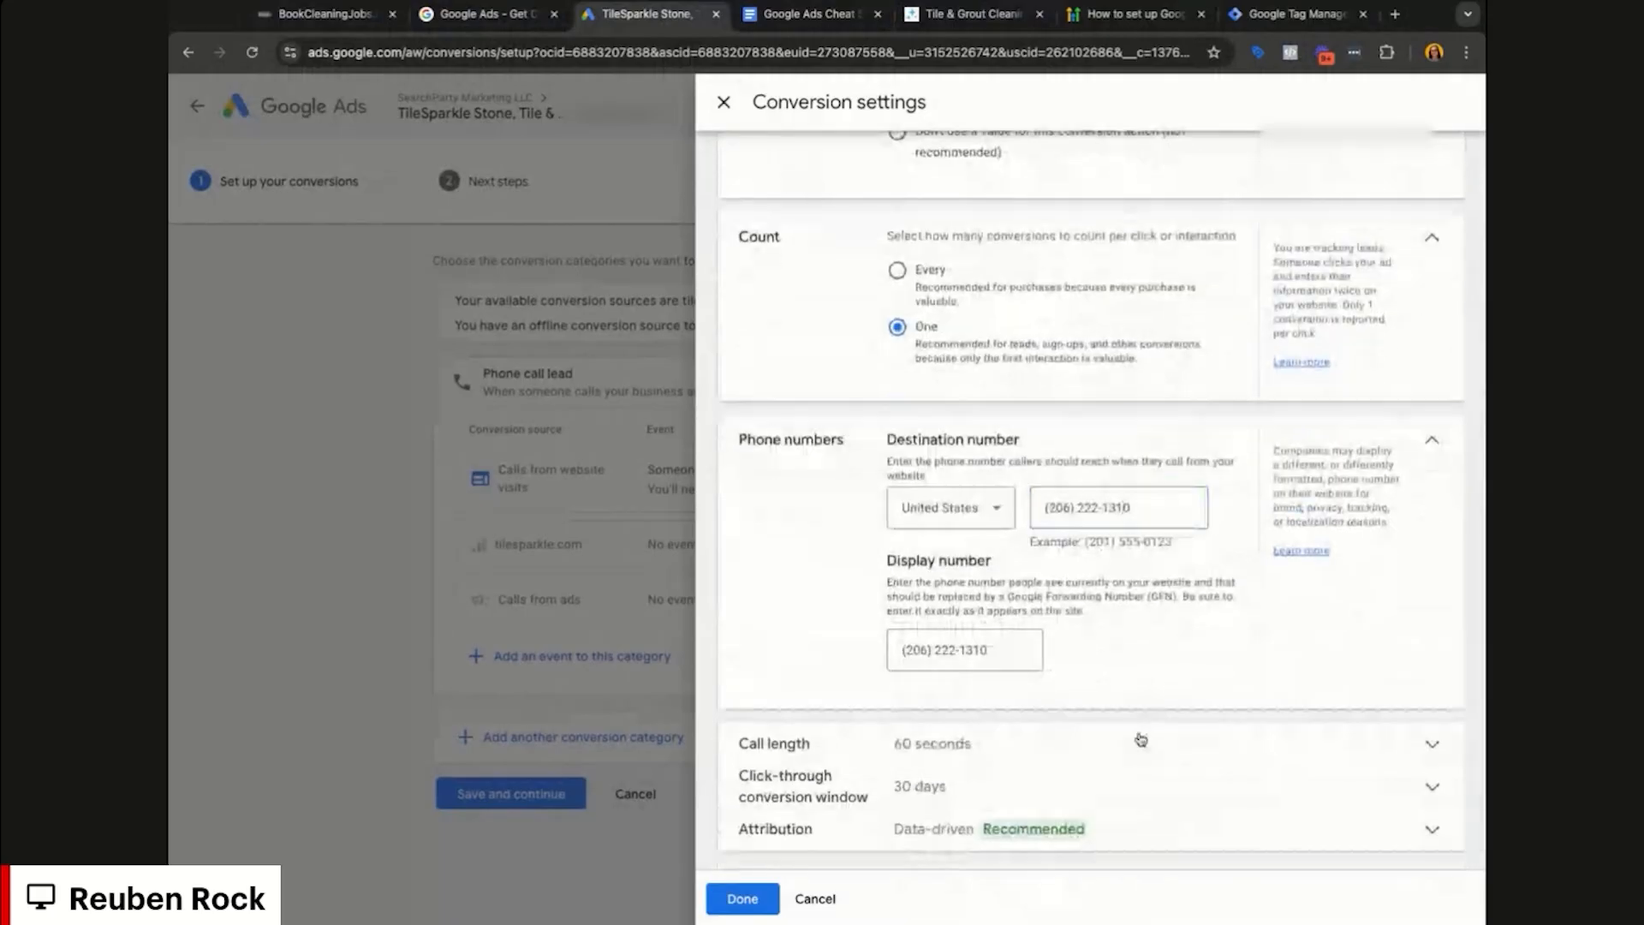
left_click(1143, 742)
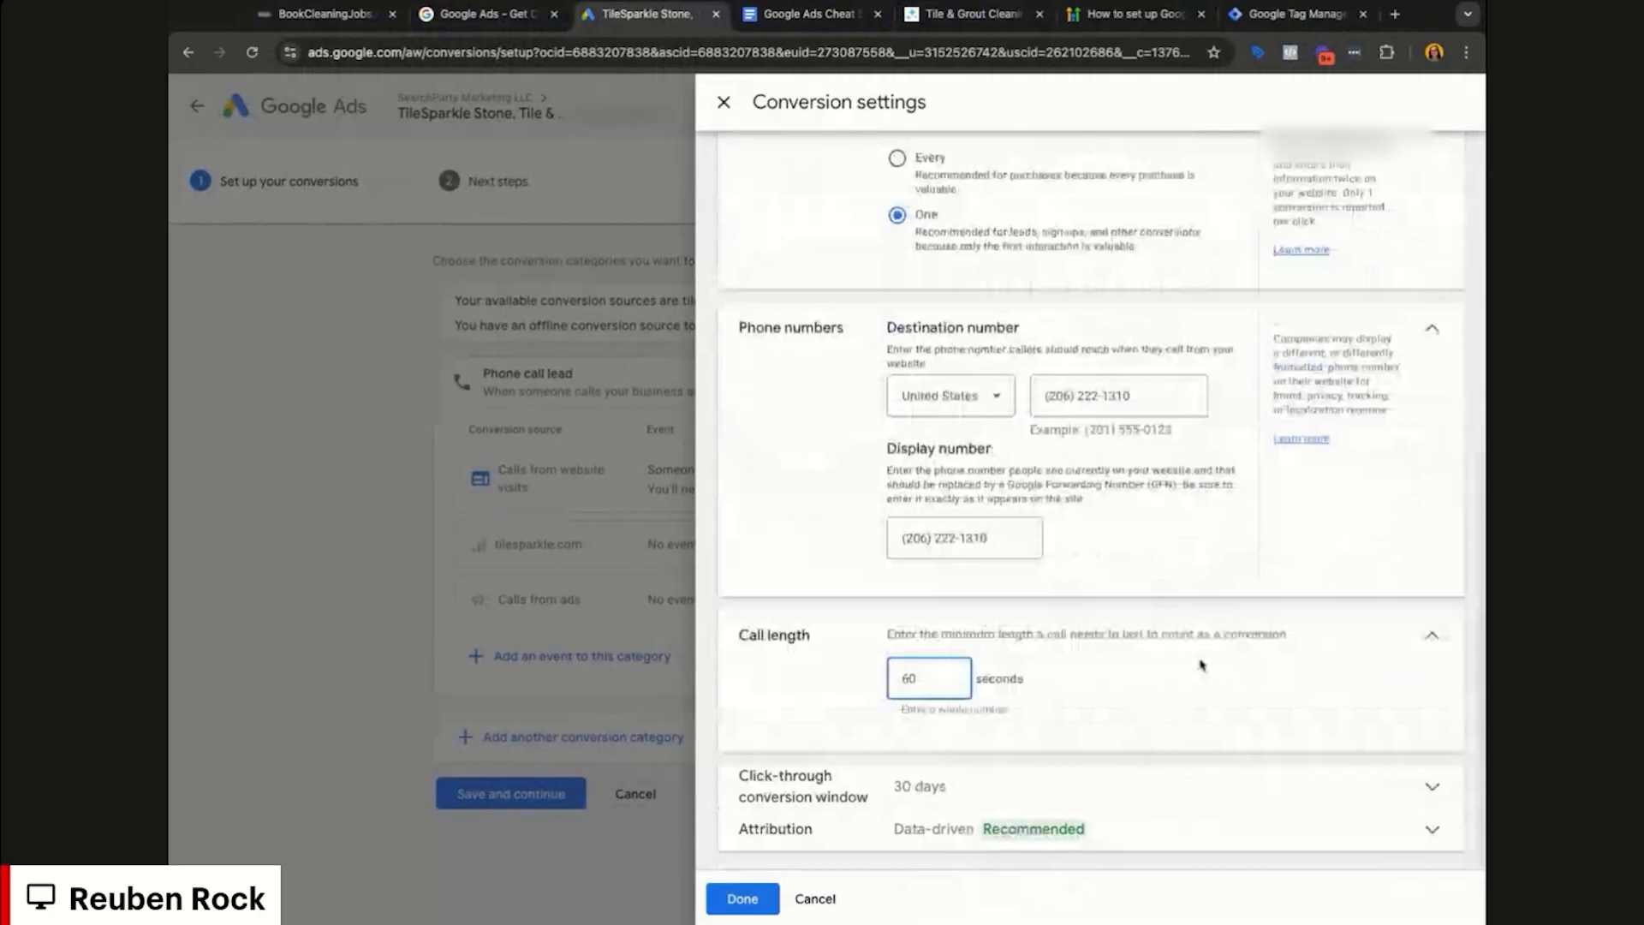
left_click(1156, 784)
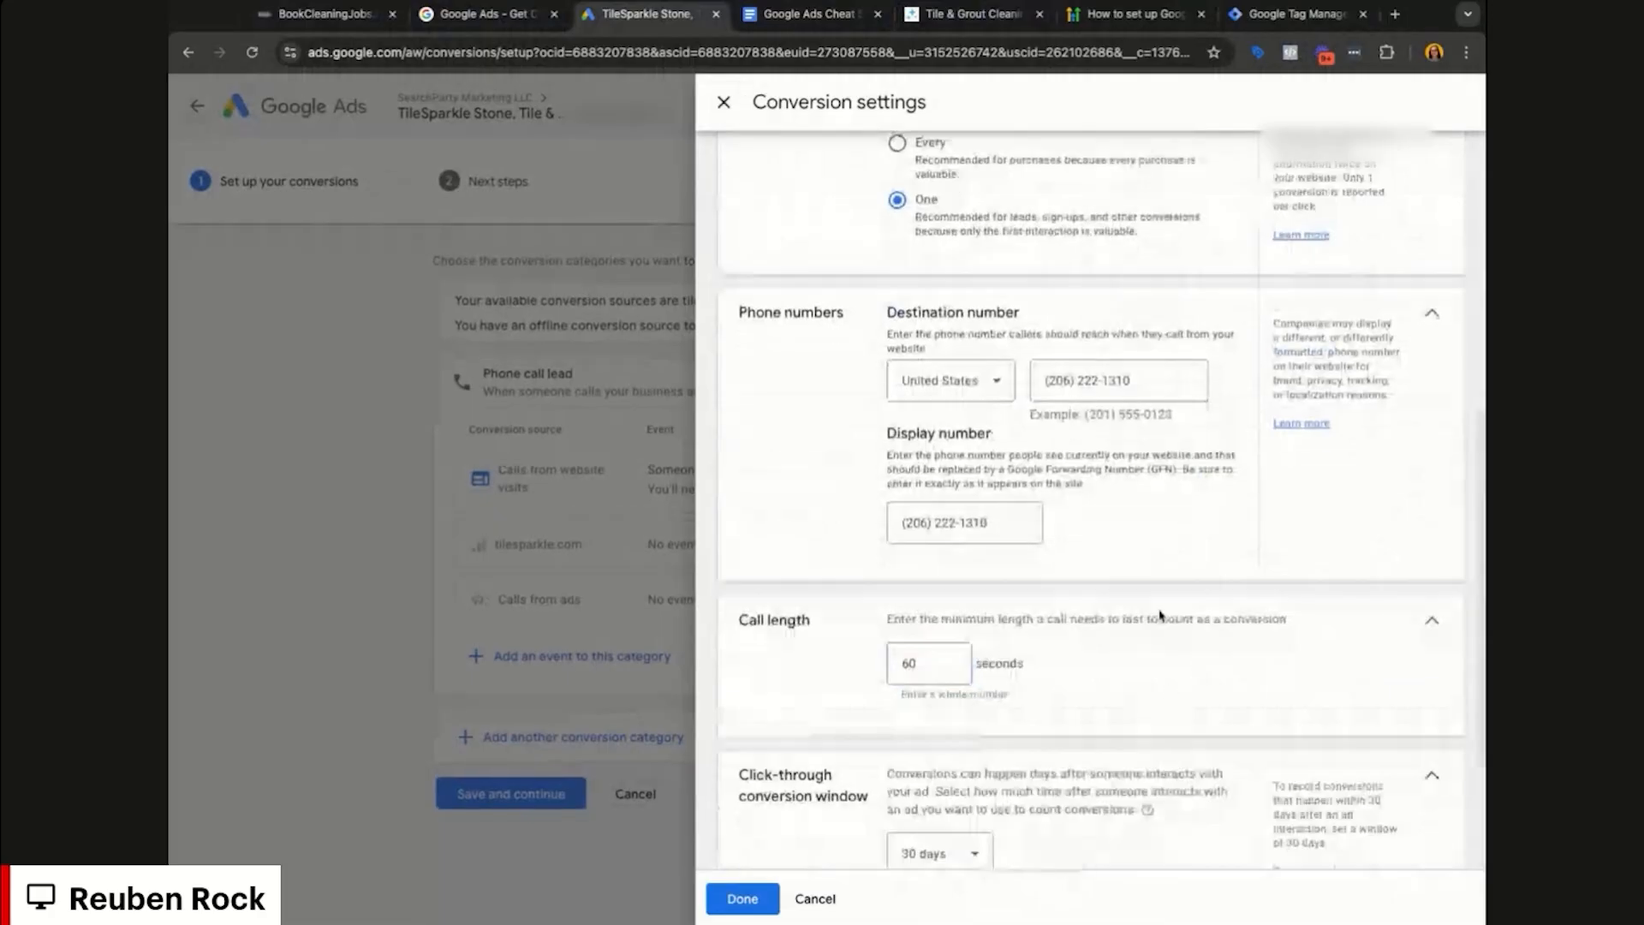
left_click(947, 653)
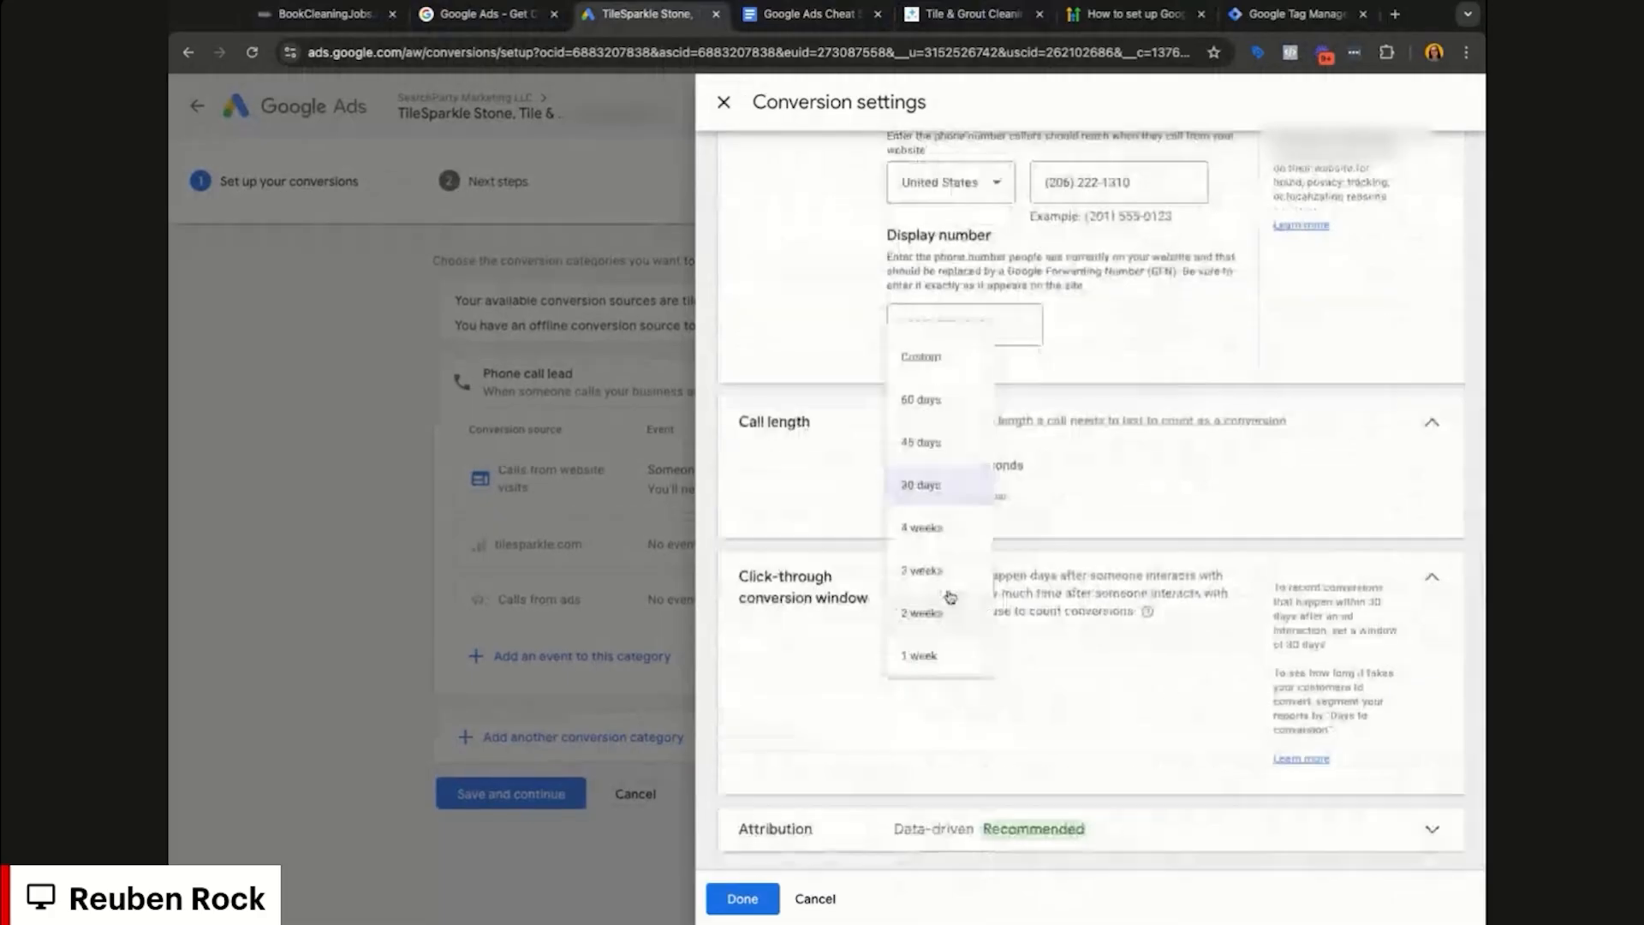
left_click(945, 418)
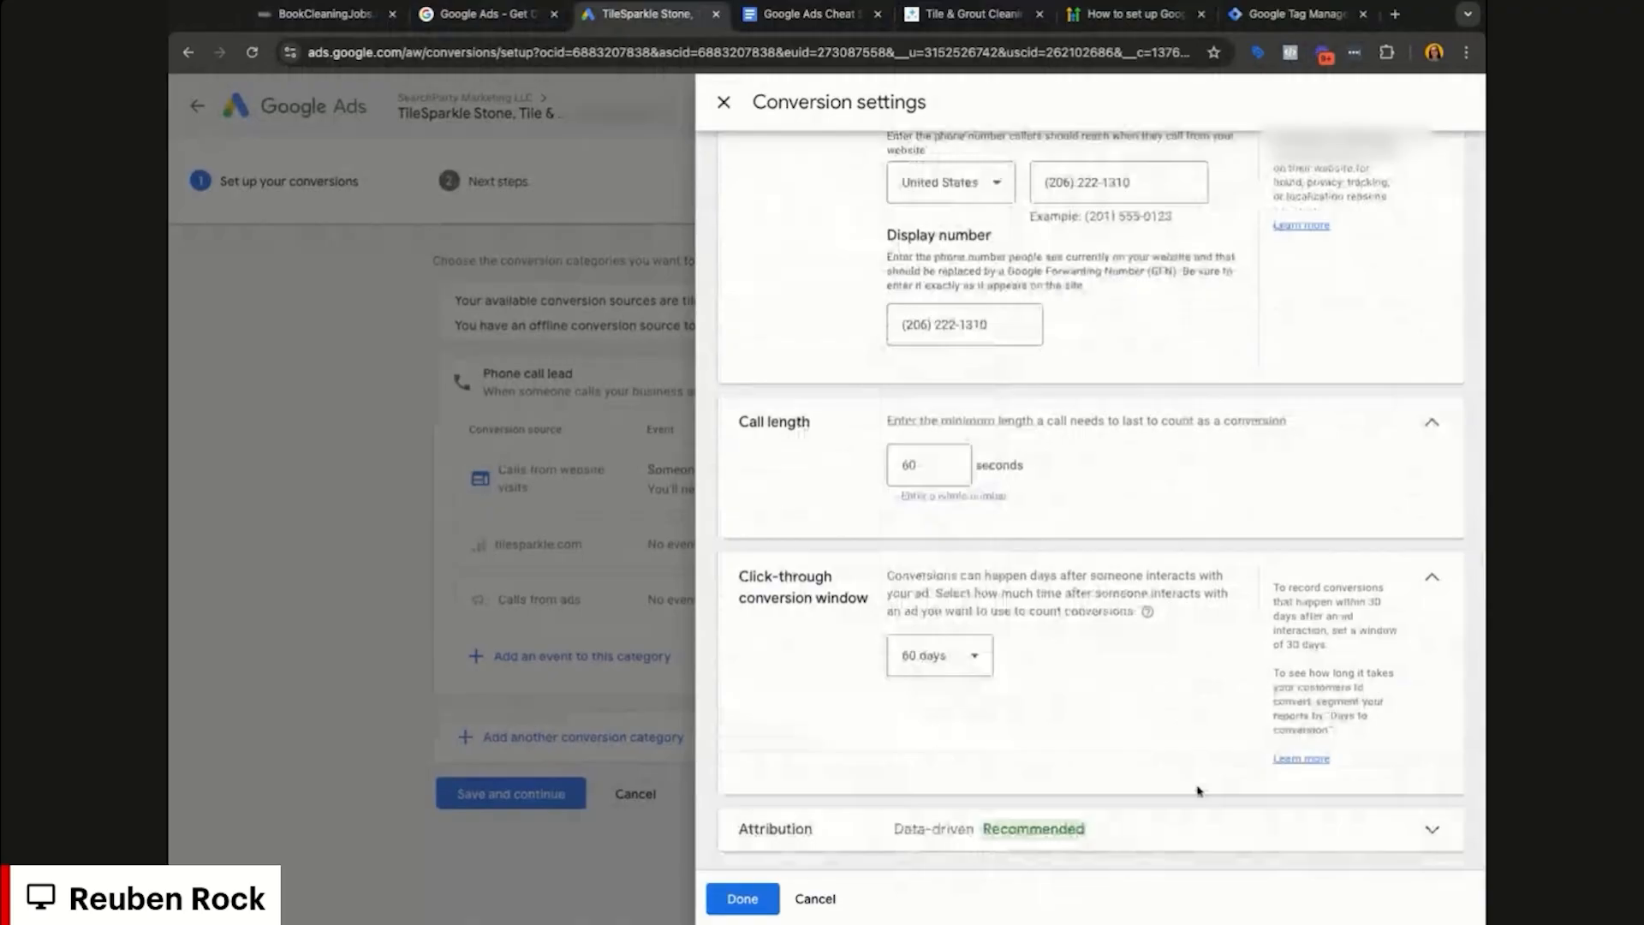
left_click(1192, 823)
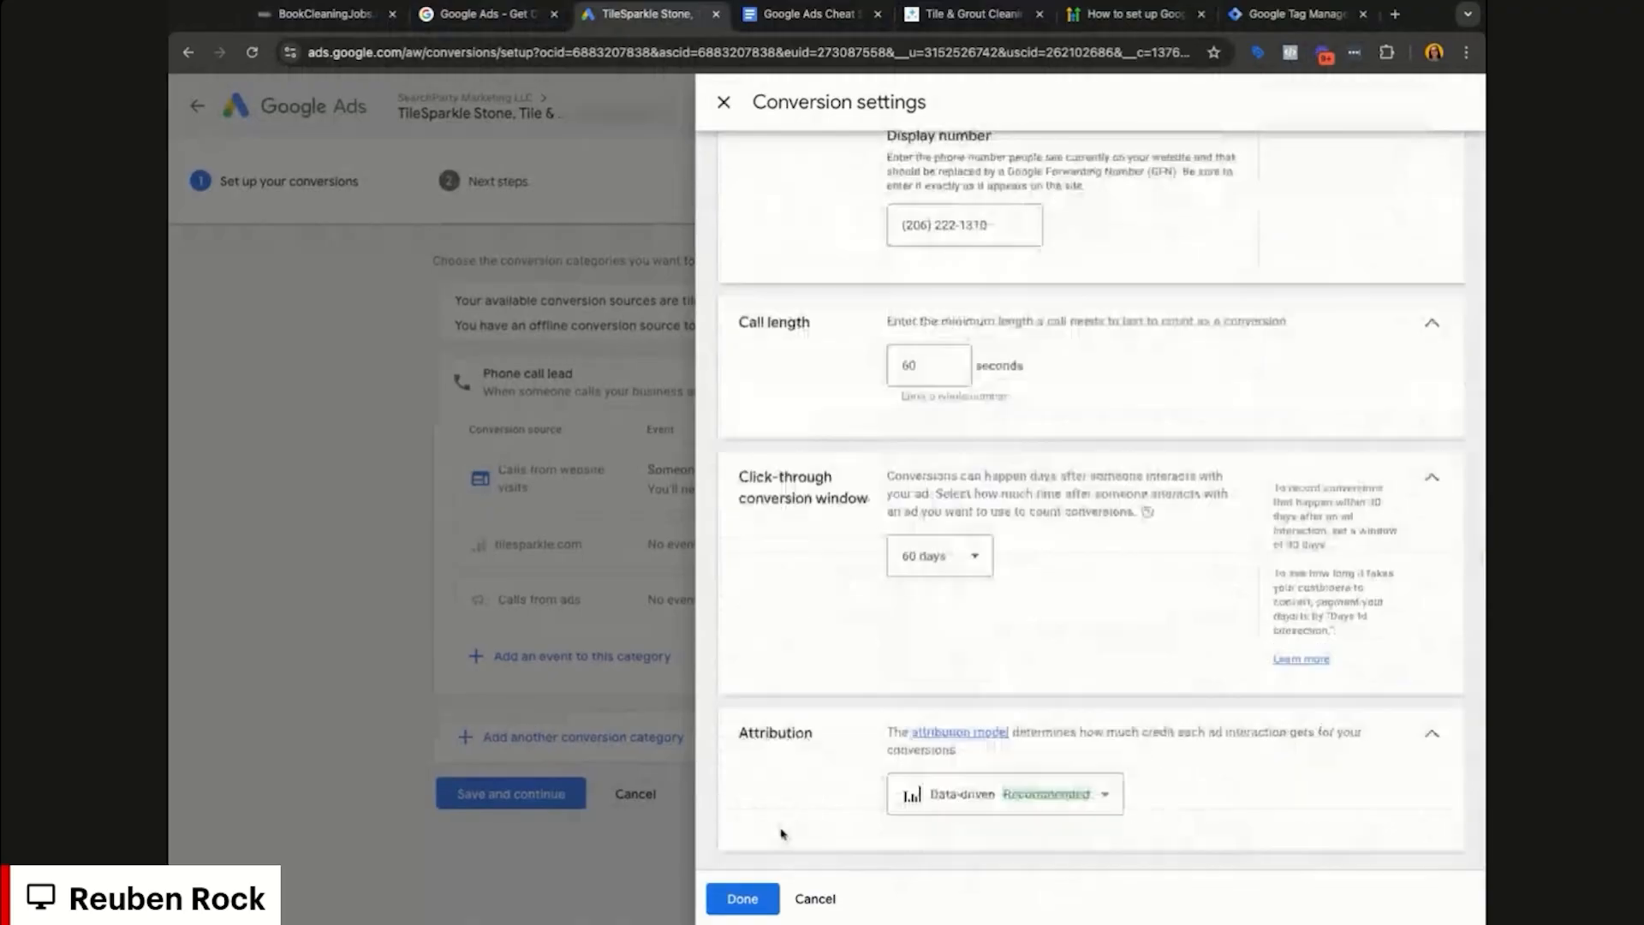
left_click(742, 898)
left_click(514, 794)
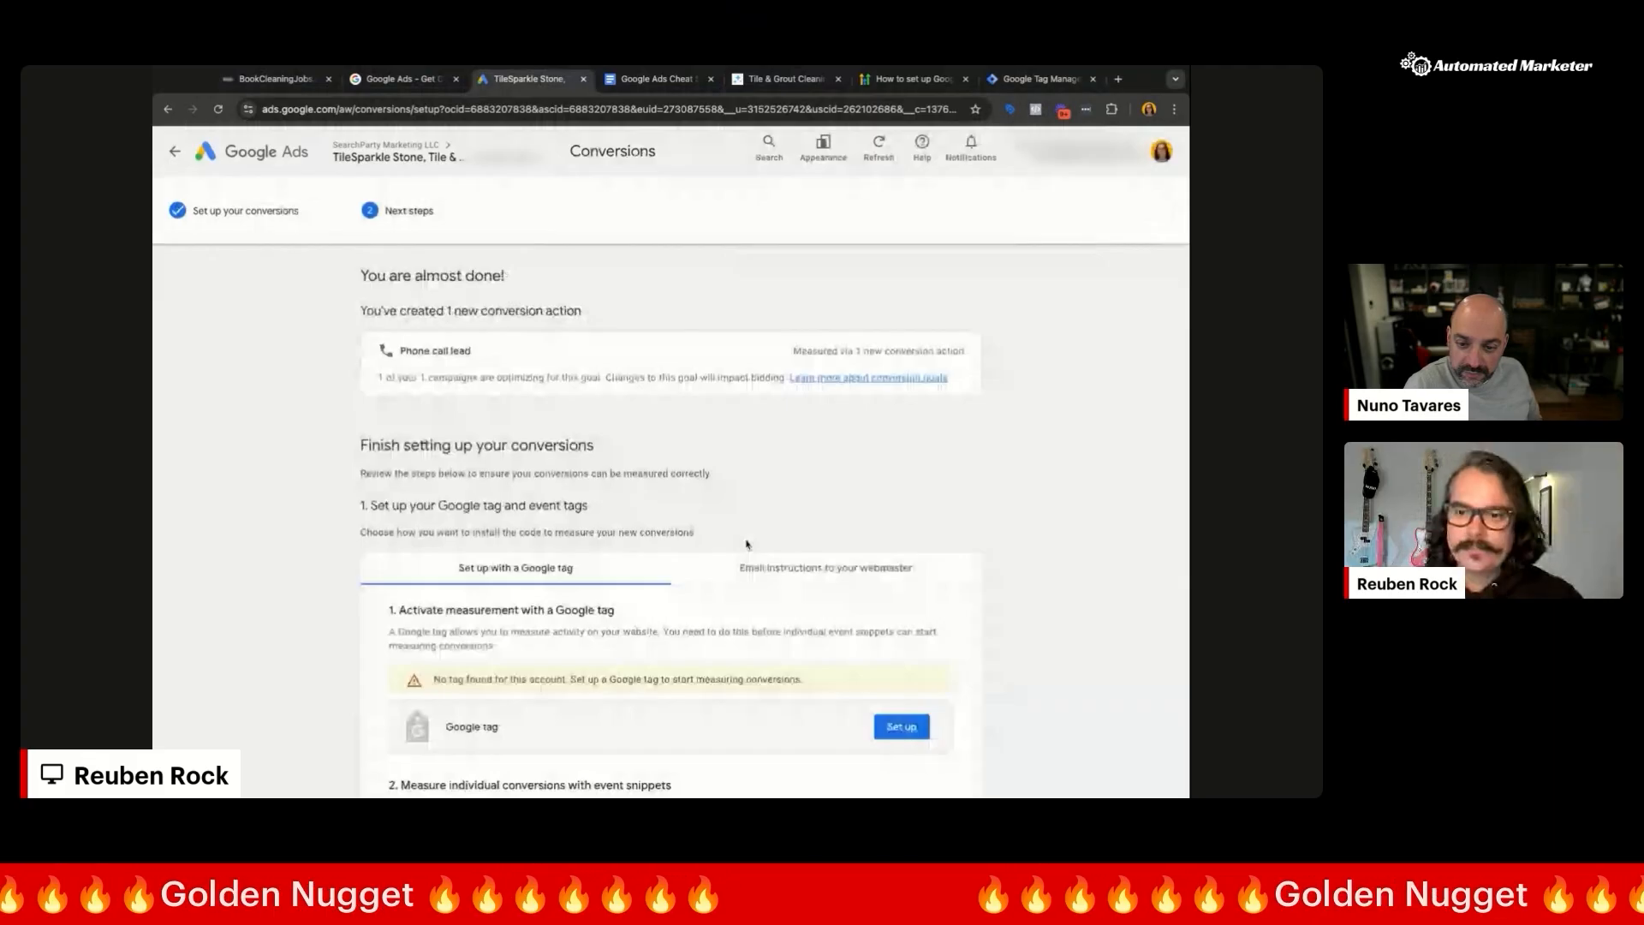
Step: Finish setup and open the Calls From Website (BCJ) conversion from the Summary
scroll(1198, 570, "down", 3)
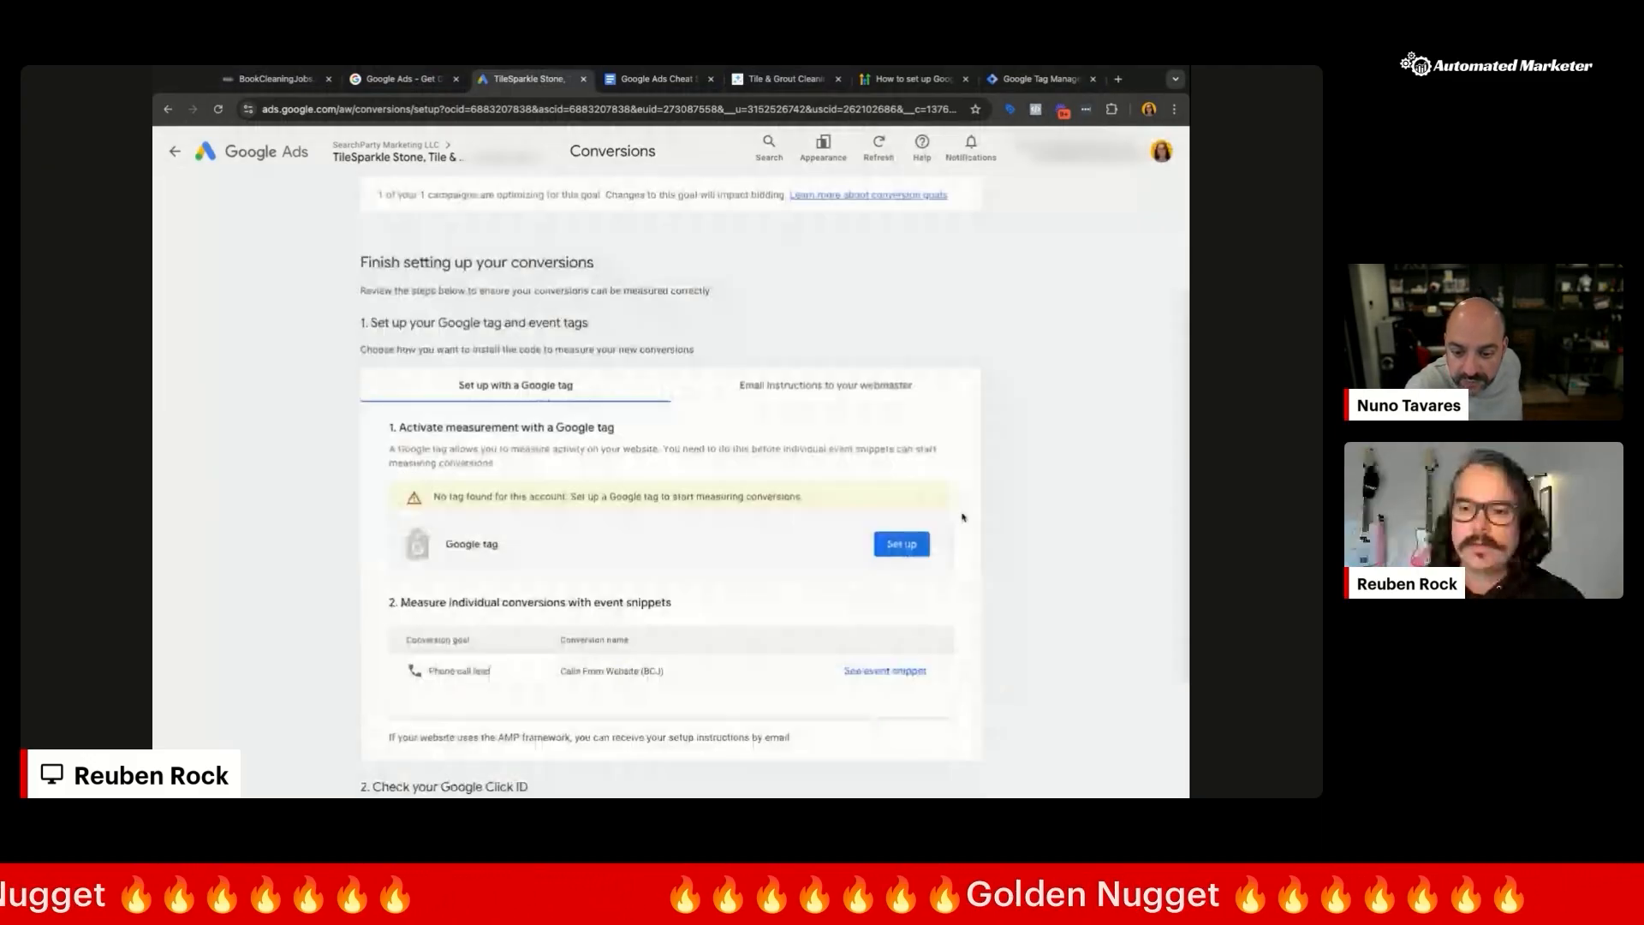
scroll(963, 517, "down", 3)
left_click(390, 729)
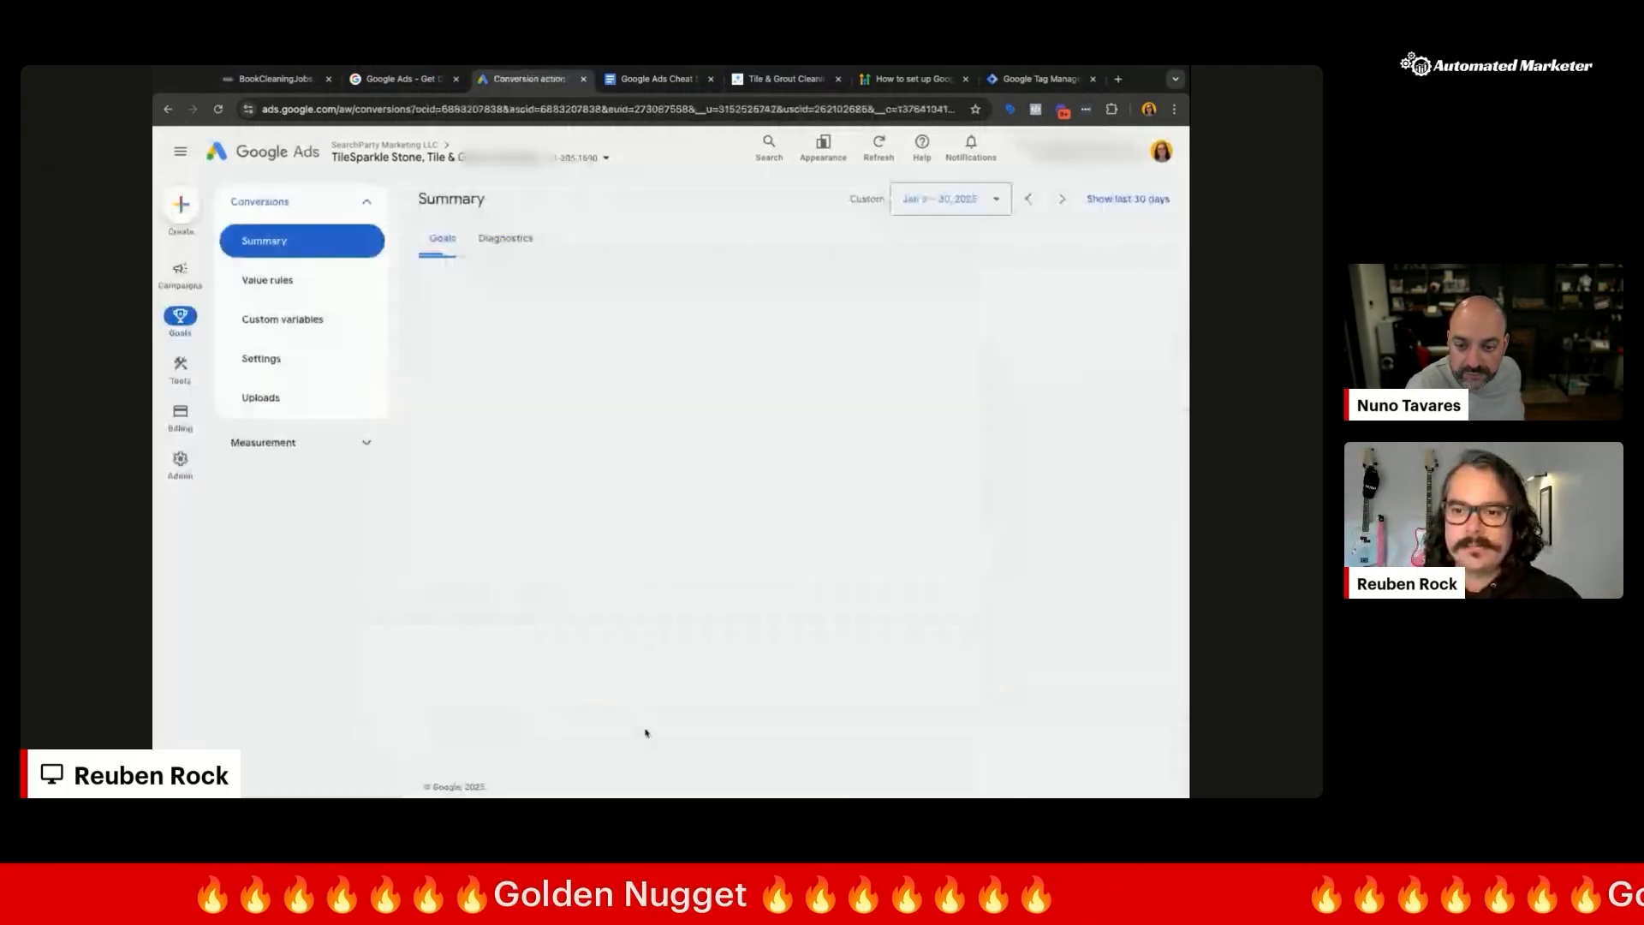
scroll(700, 704, "down", 2)
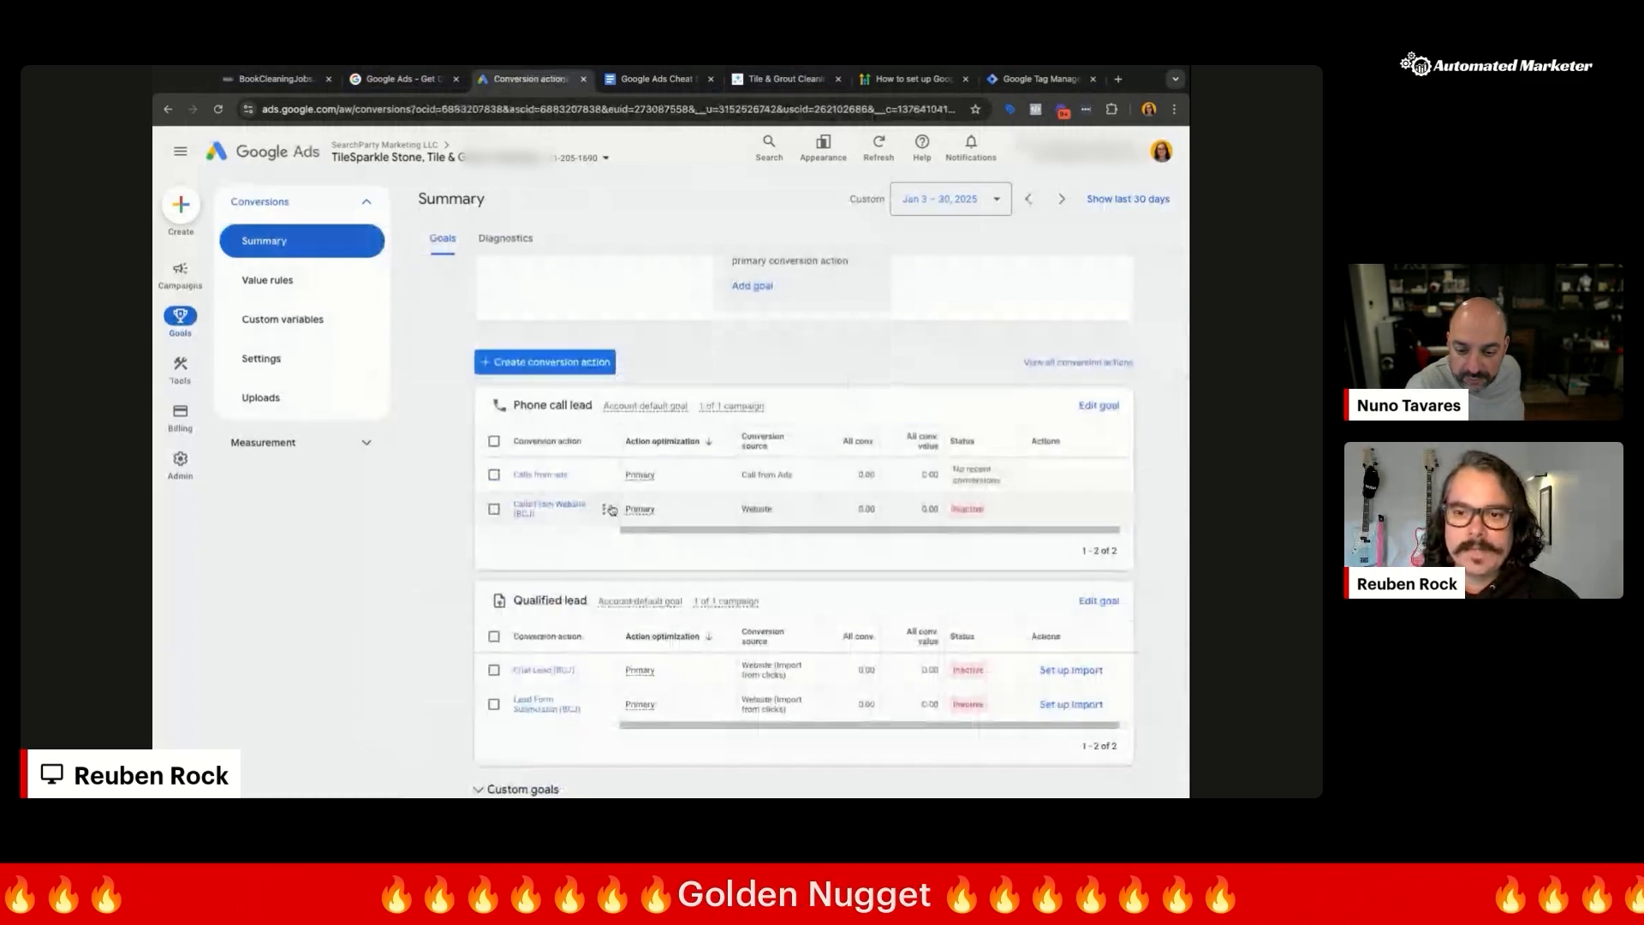
left_click(543, 507)
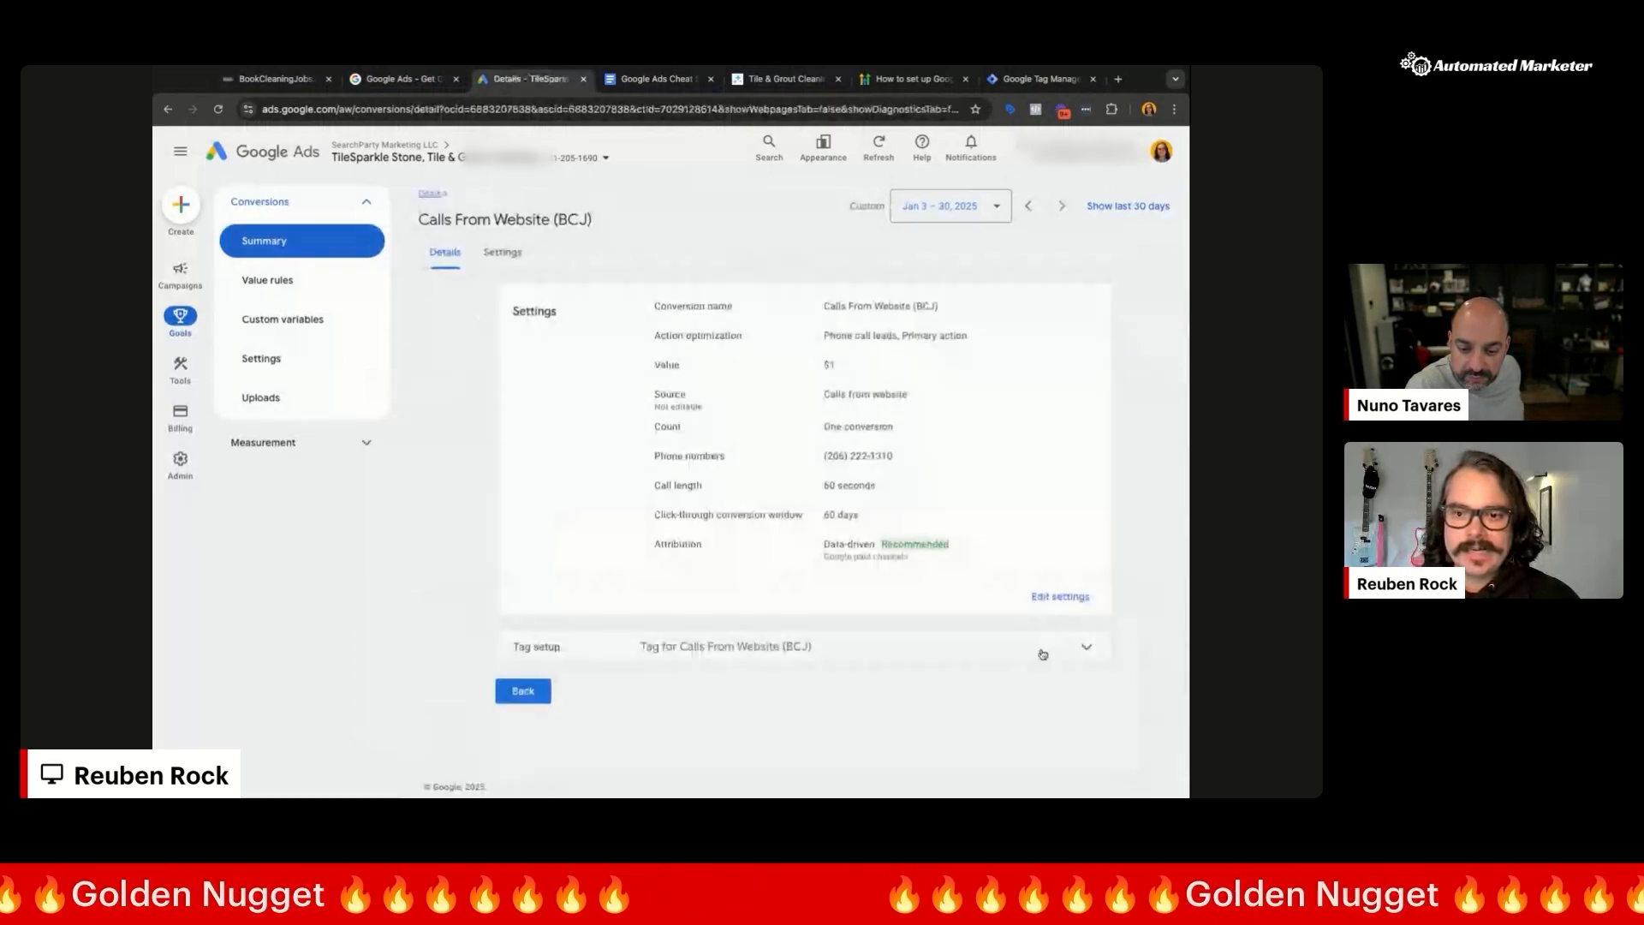
Step: Show the tag installation options and choose the Google Tag Manager instructions
left_click(1043, 654)
scroll(954, 470, "up", 1)
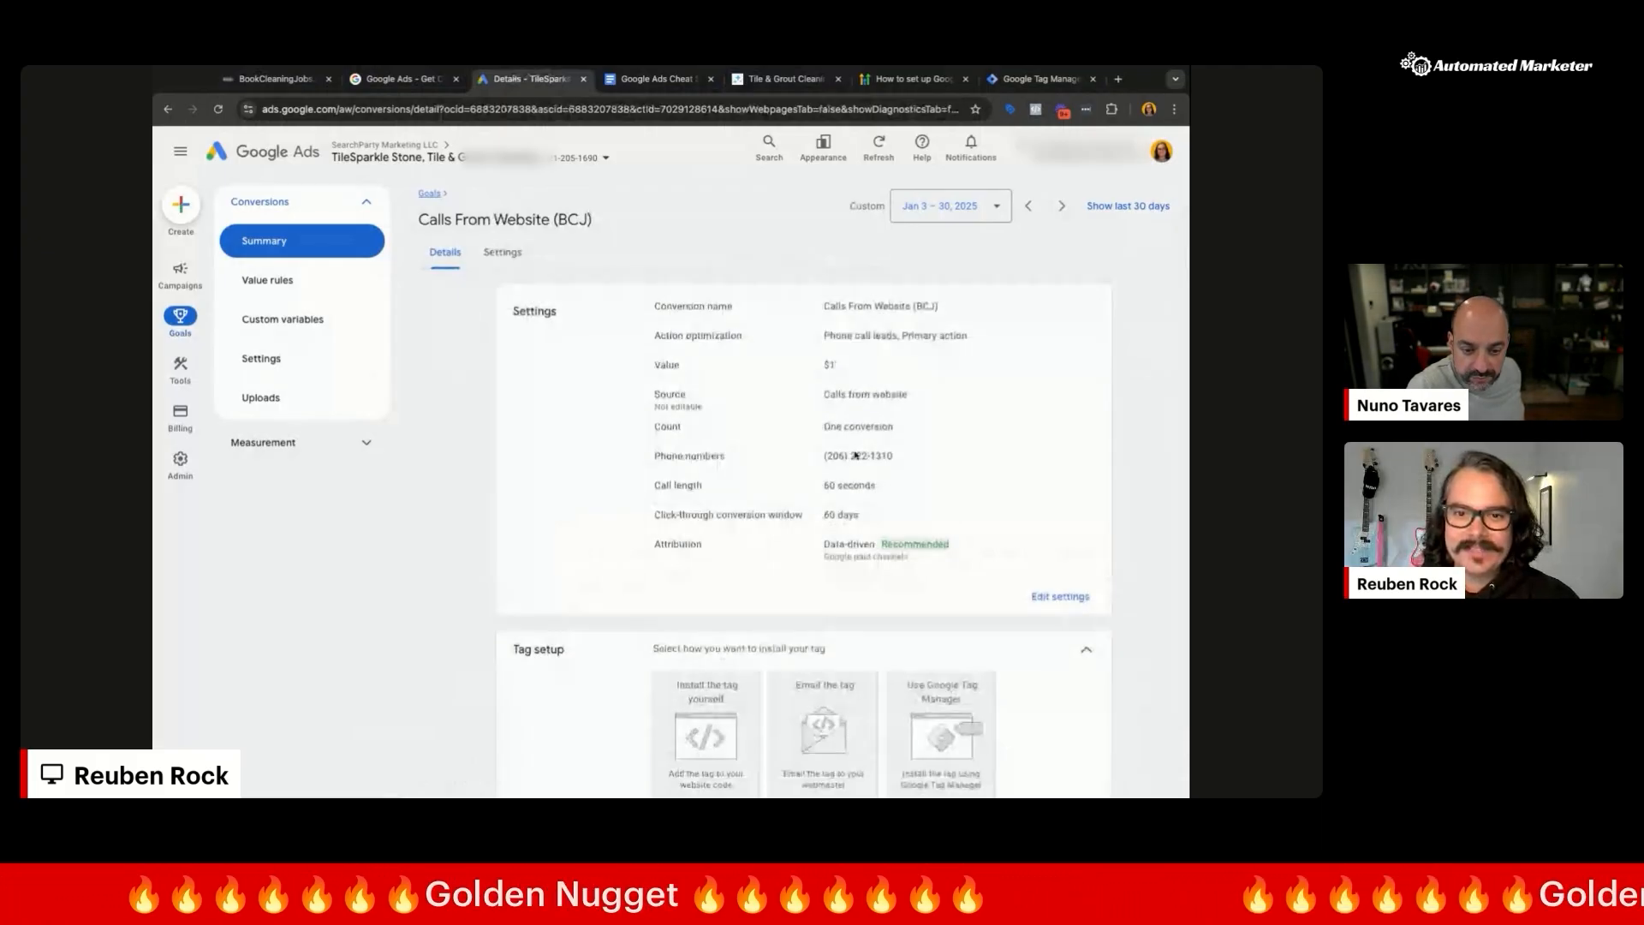
scroll(671, 638, "down", 3)
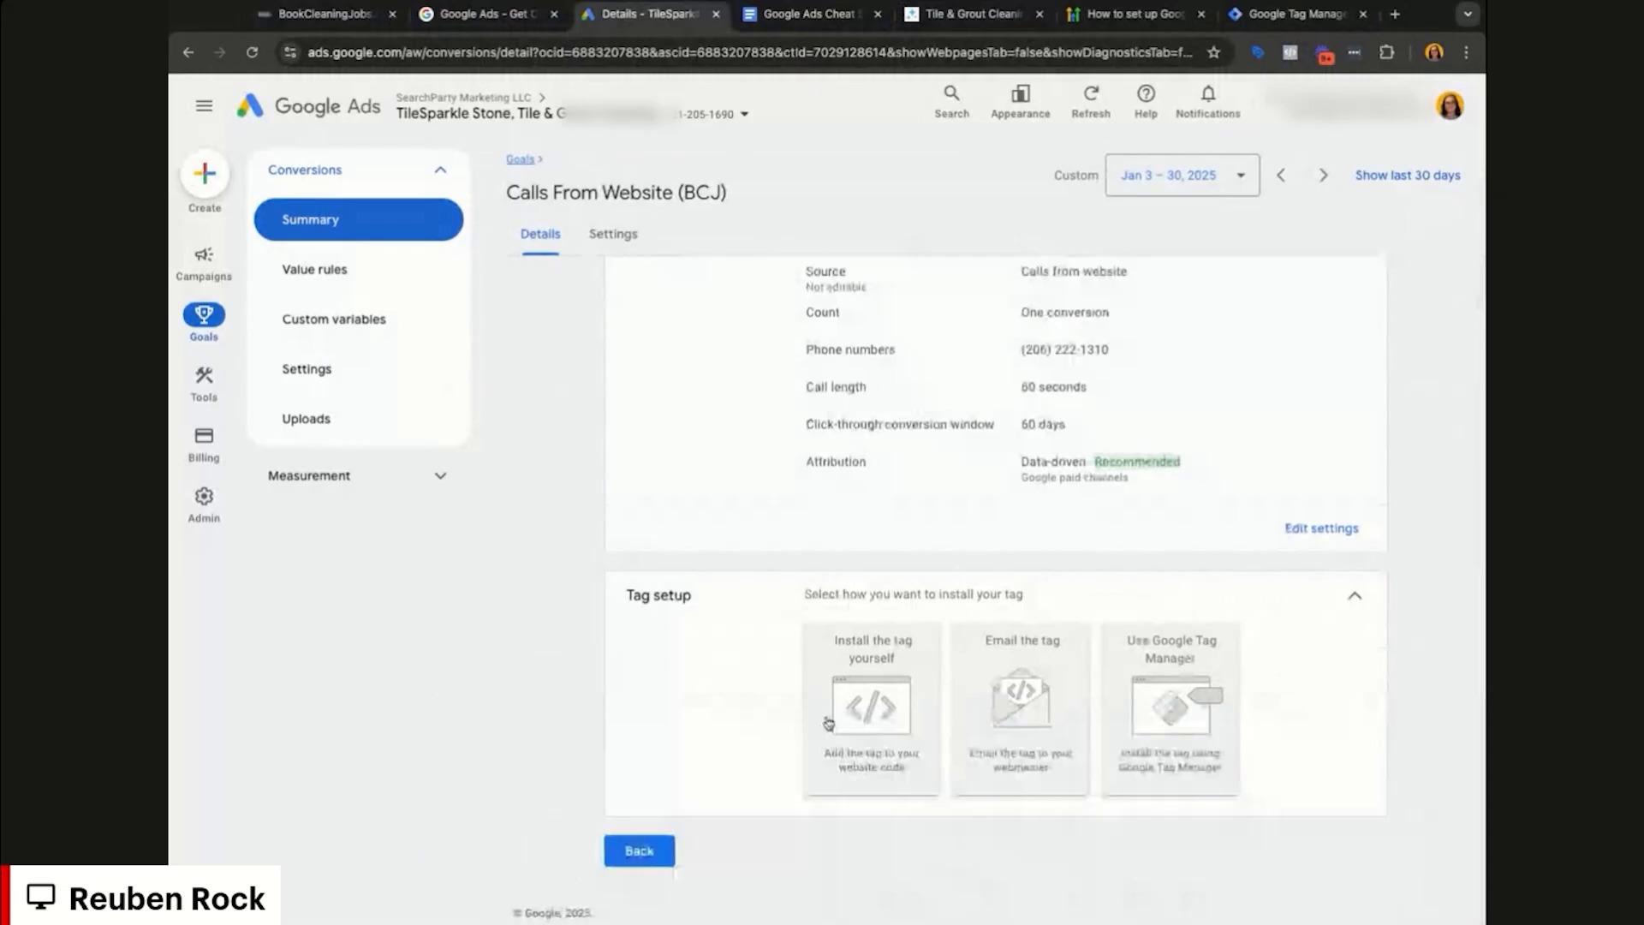
left_click(869, 744)
scroll(1132, 582, "down", 3)
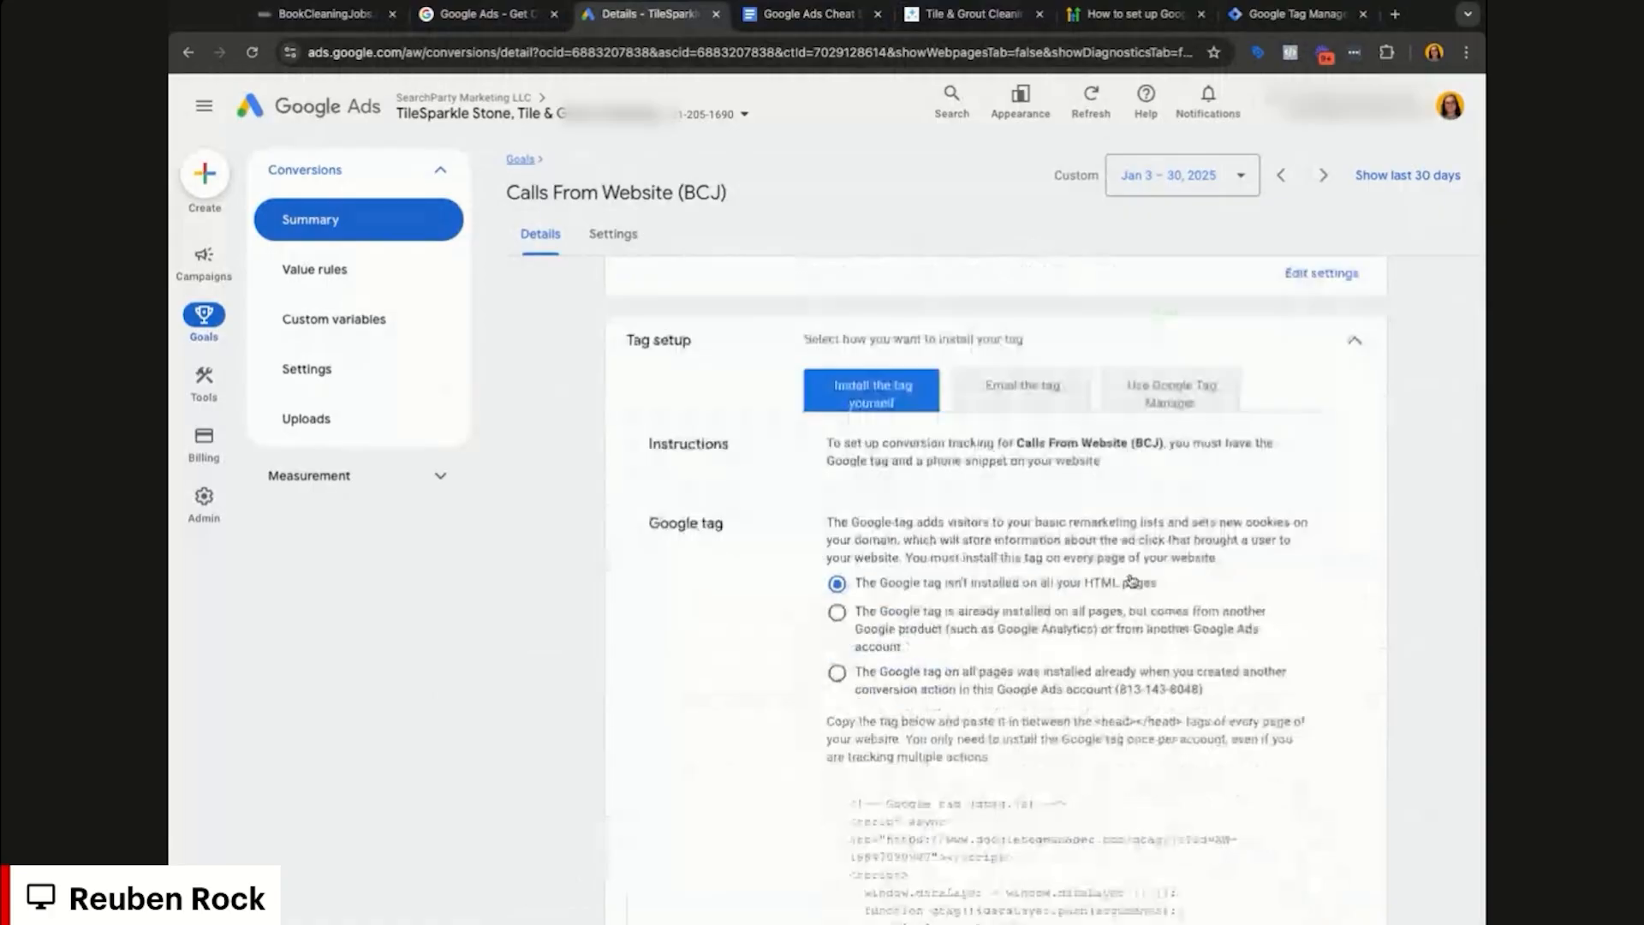
scroll(1132, 581, "down", 3)
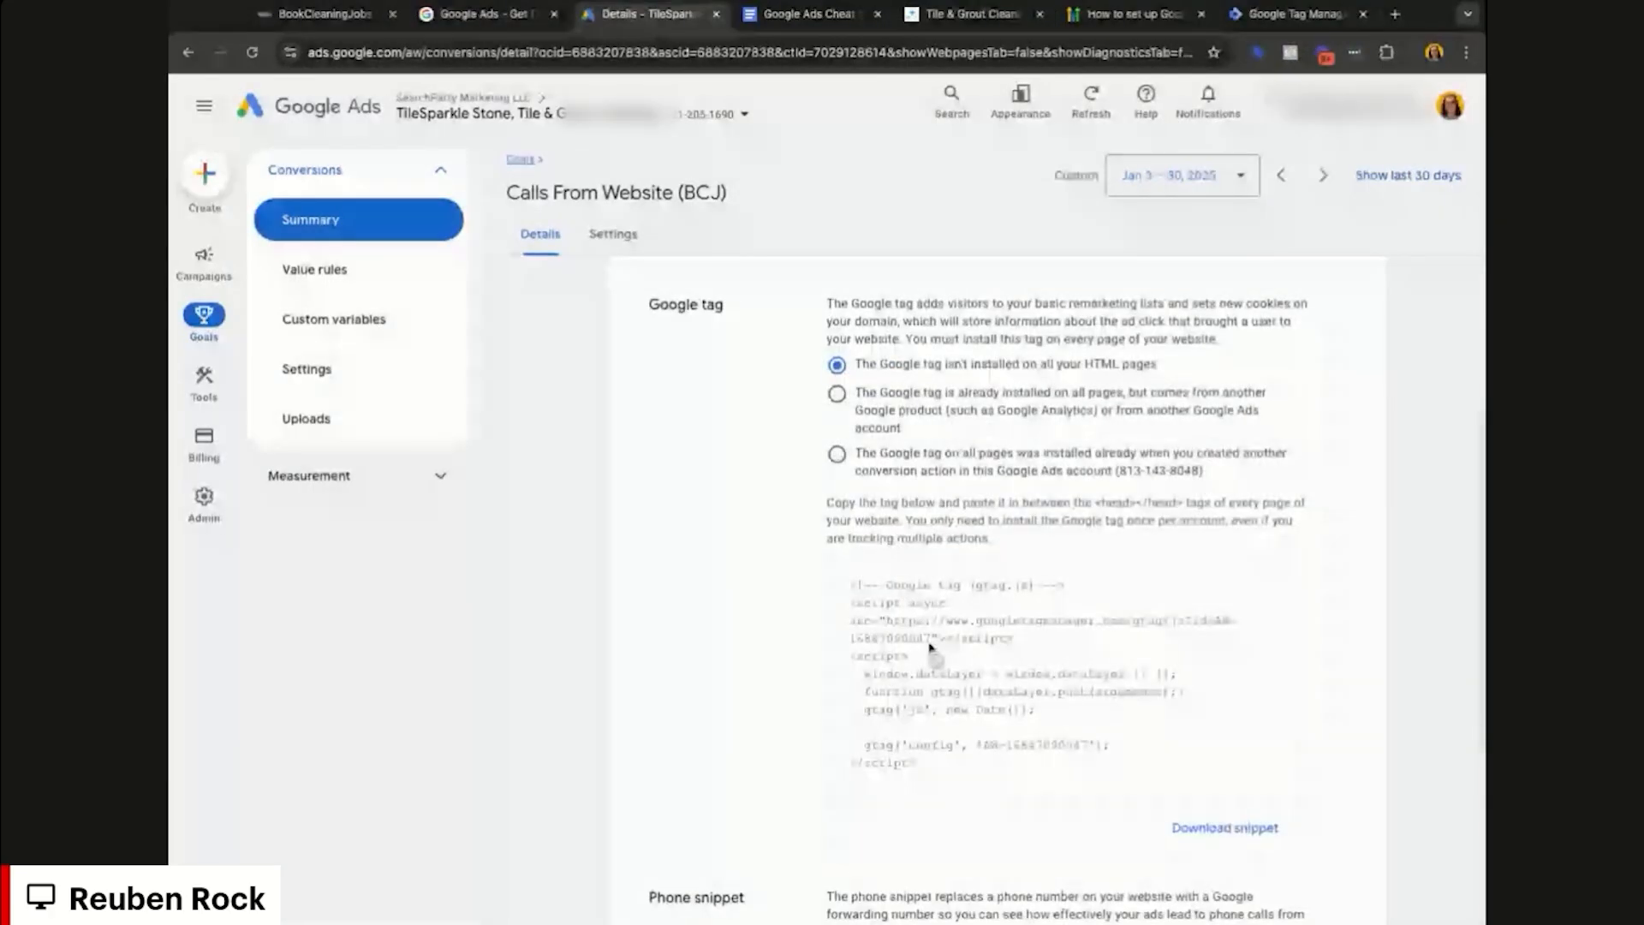
scroll(973, 723, "up", 2)
scroll(974, 724, "up", 3)
left_click(1200, 600)
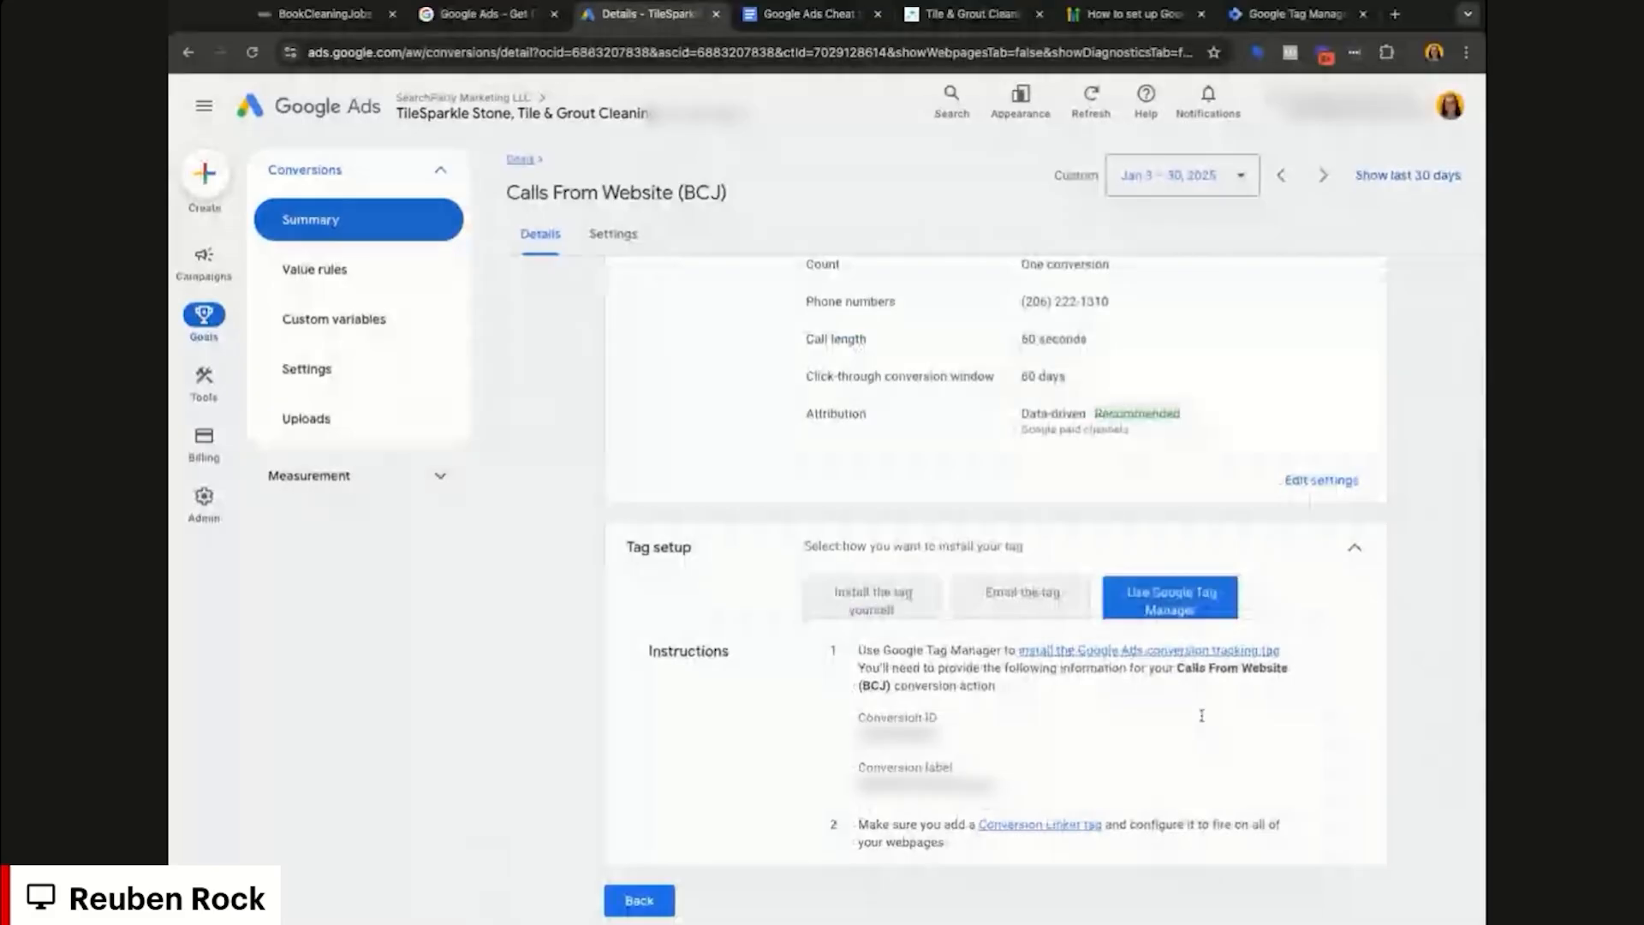
Step: Select and copy the Conversion ID and conversion label from the instructions
scroll(1201, 715, "down", 1)
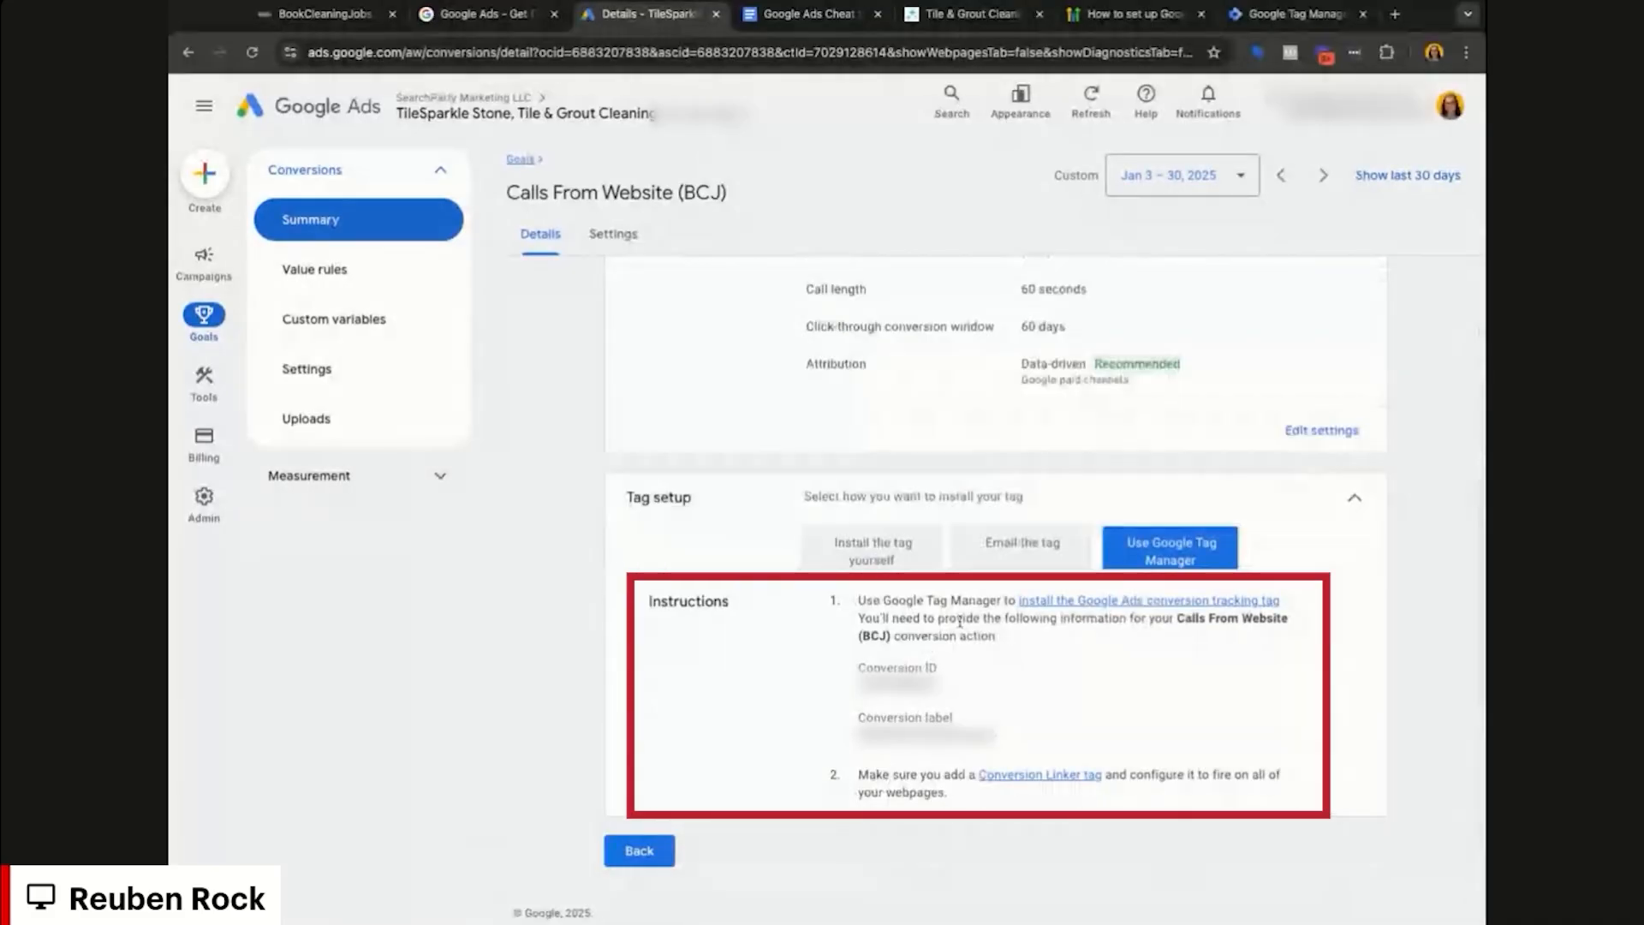
double_click(898, 683)
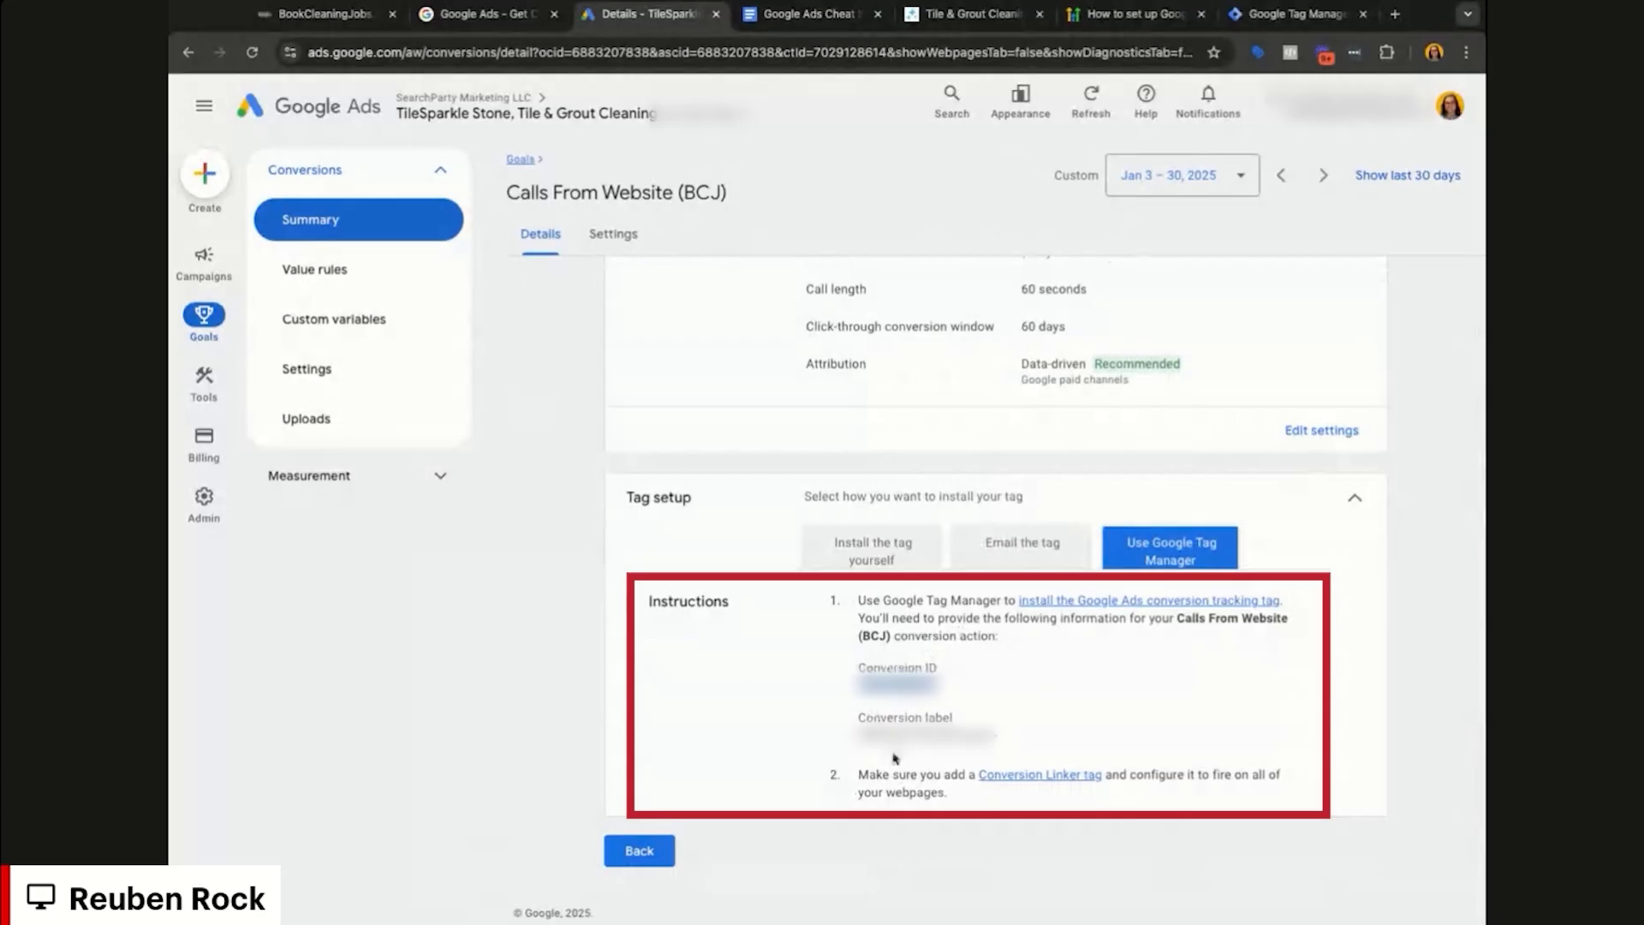
double_click(917, 735)
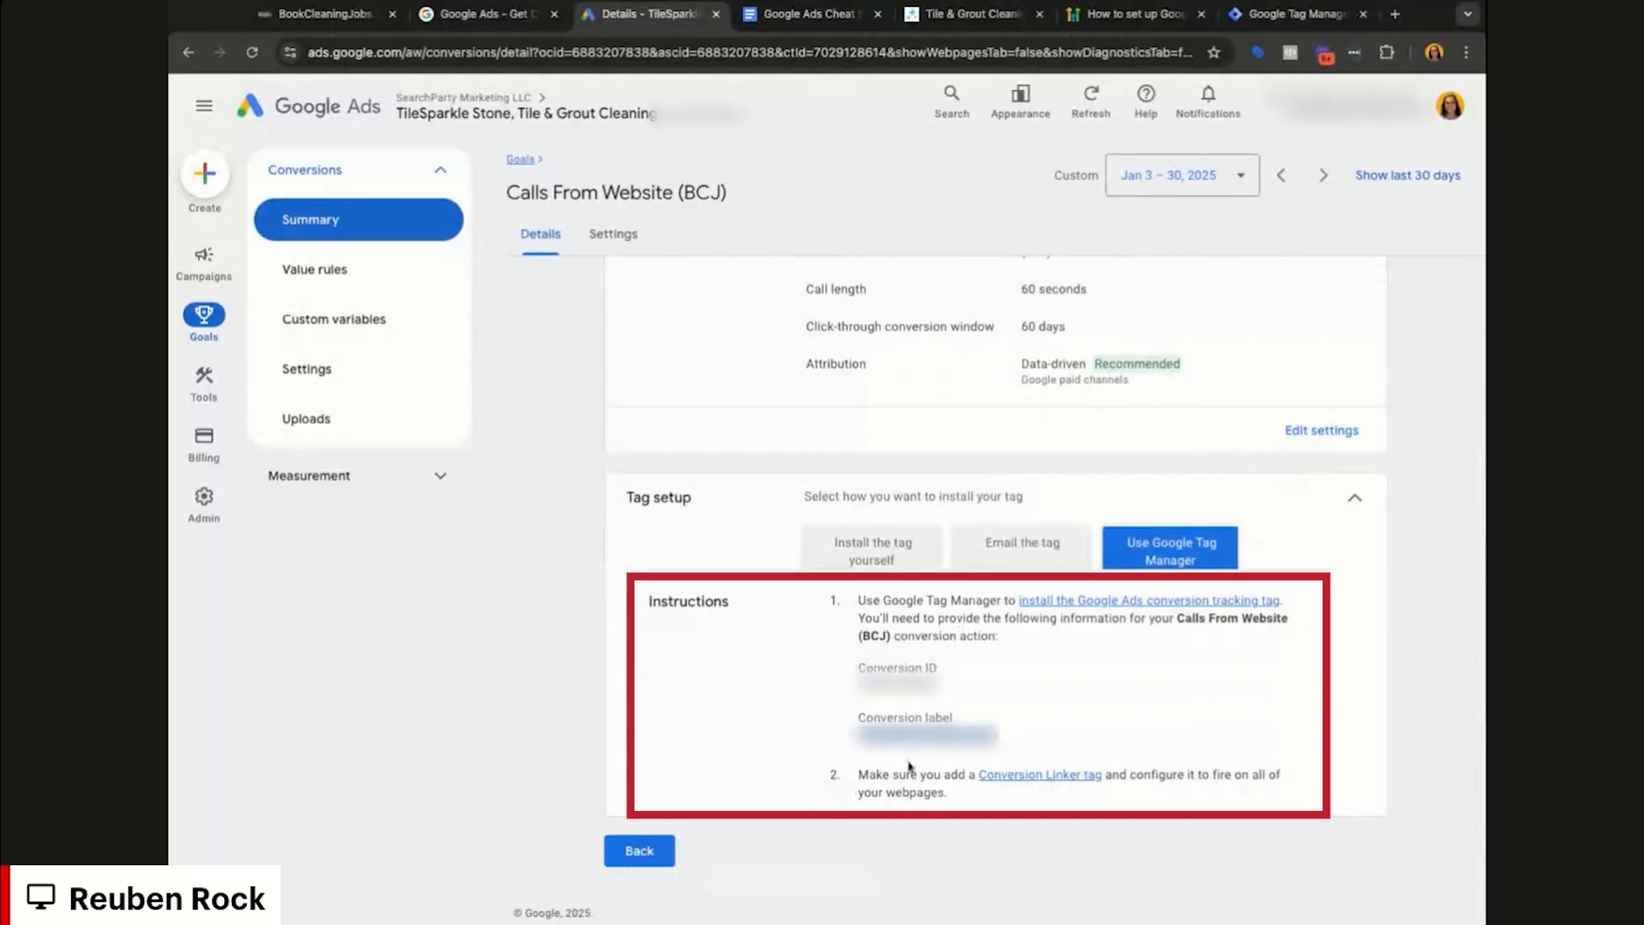
left_click_drag(987, 774, 946, 792)
left_click(932, 777)
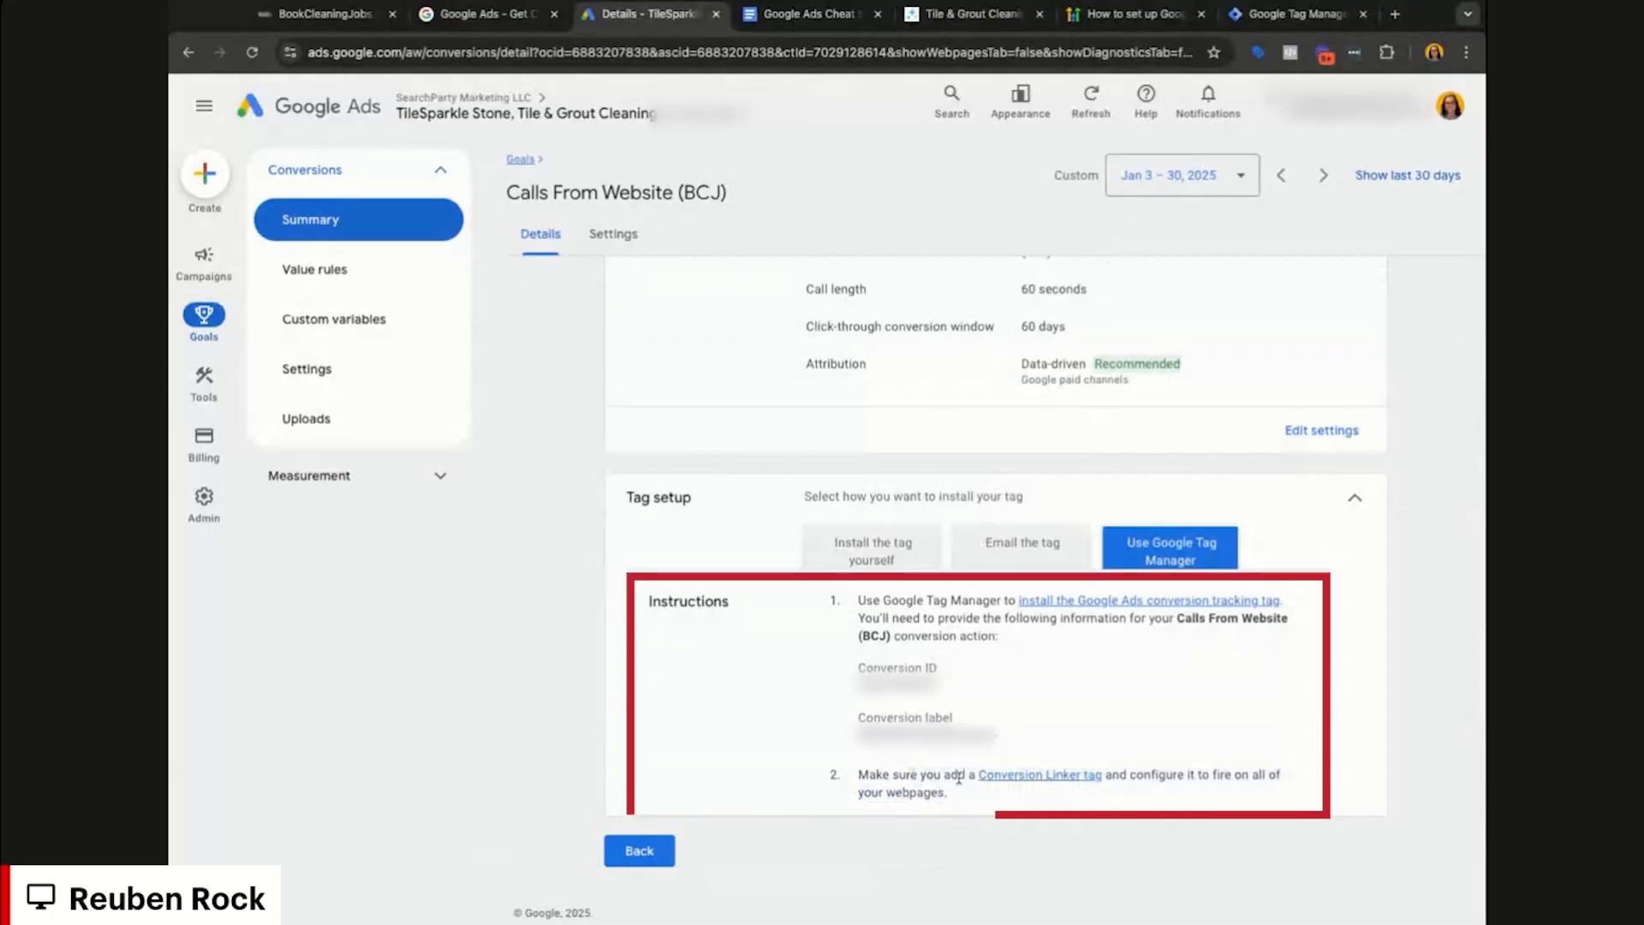
triple_click(927, 777)
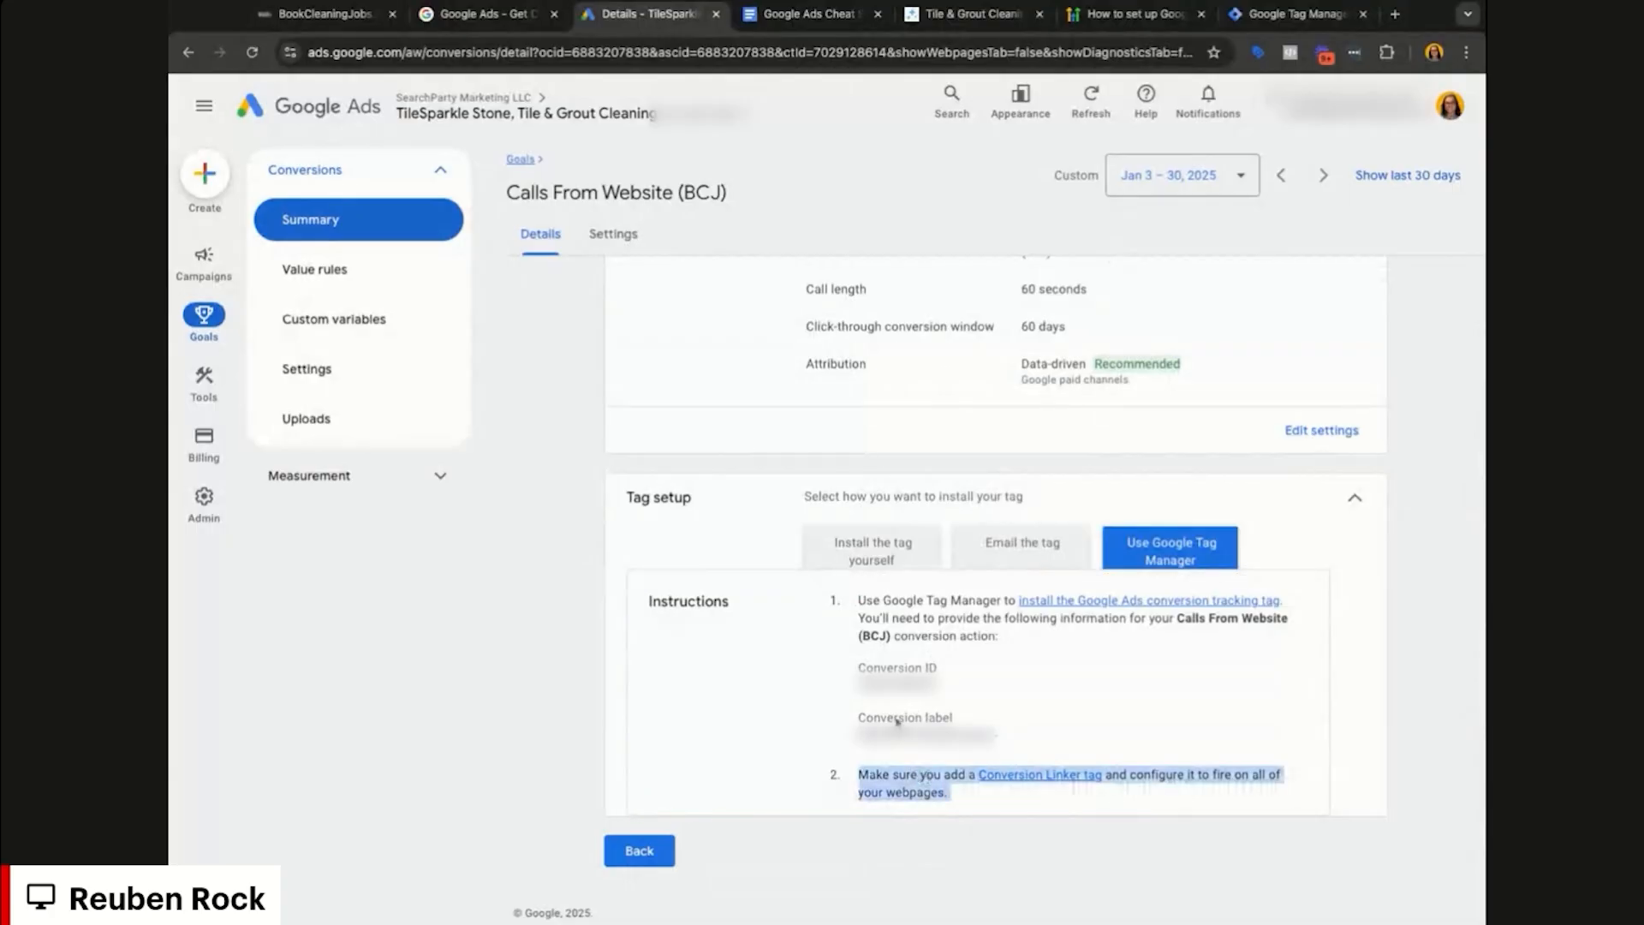
double_click(897, 684)
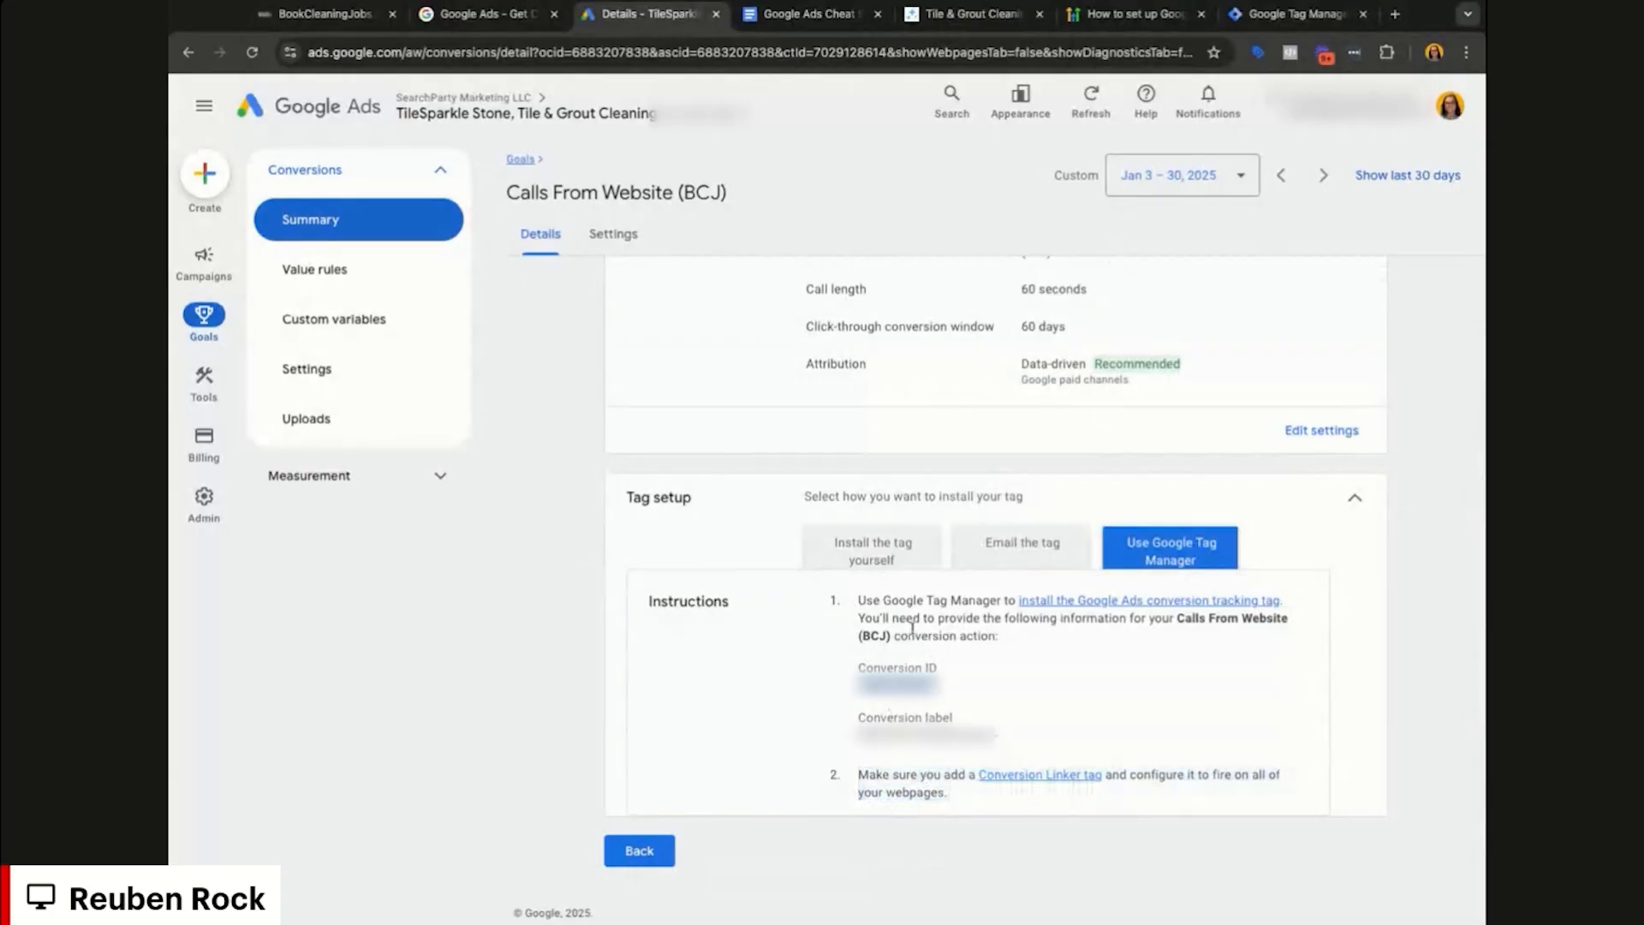
Step: In Tag Manager, create a new Google Ads Calls from Website Conversion tag
left_click(1282, 28)
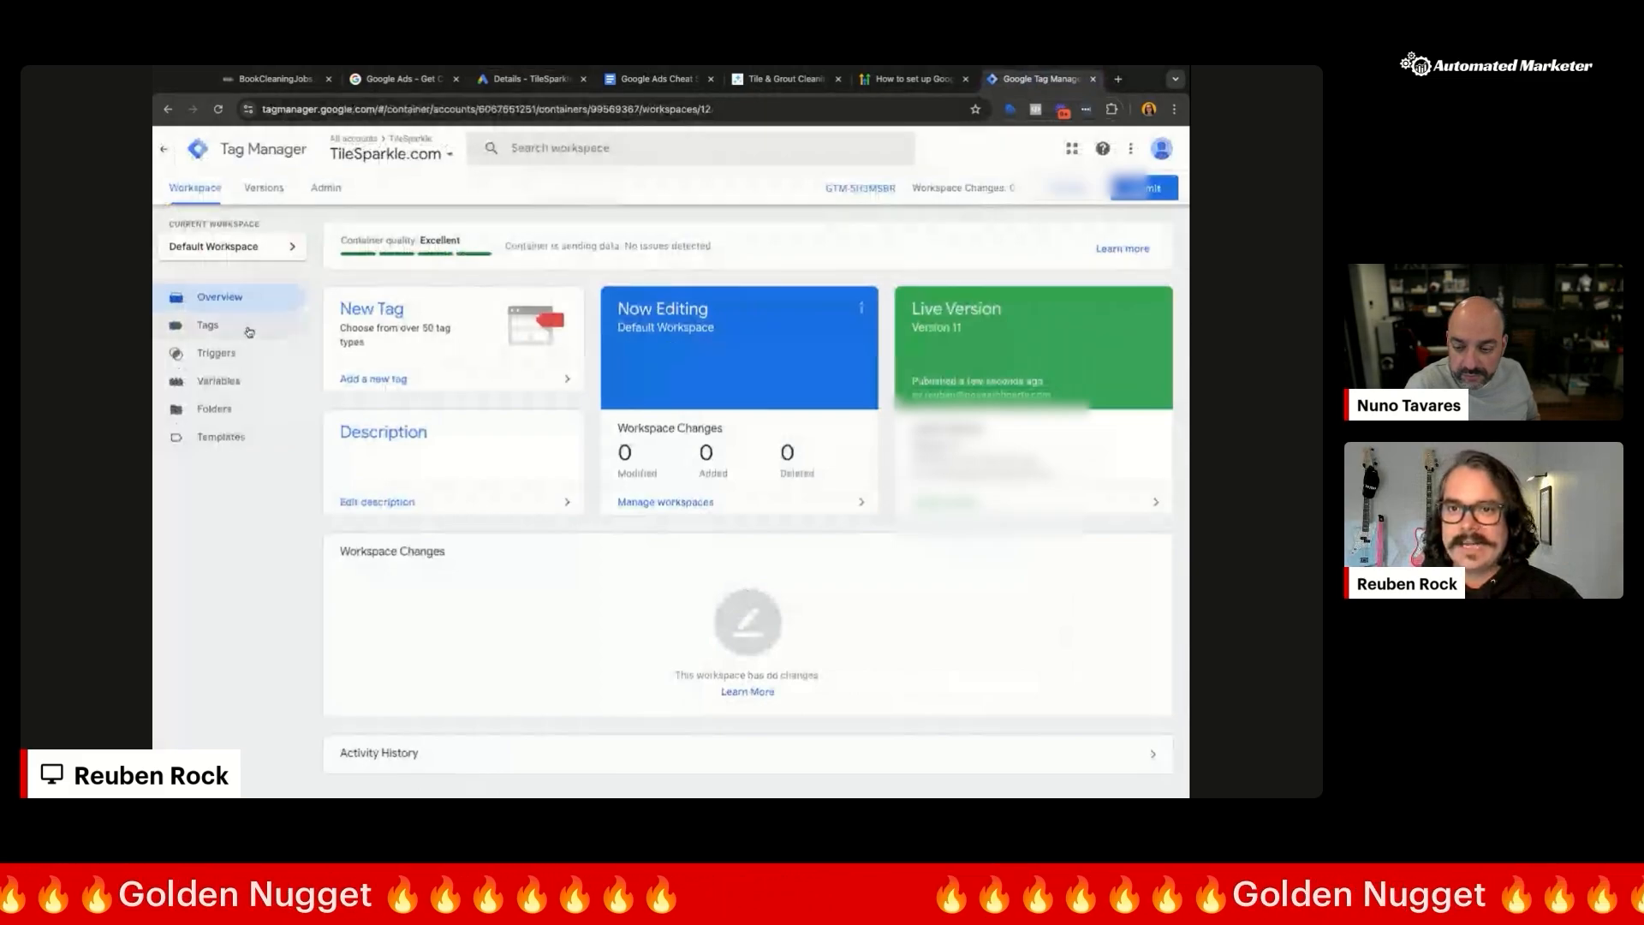
left_click(371, 310)
left_click(812, 222)
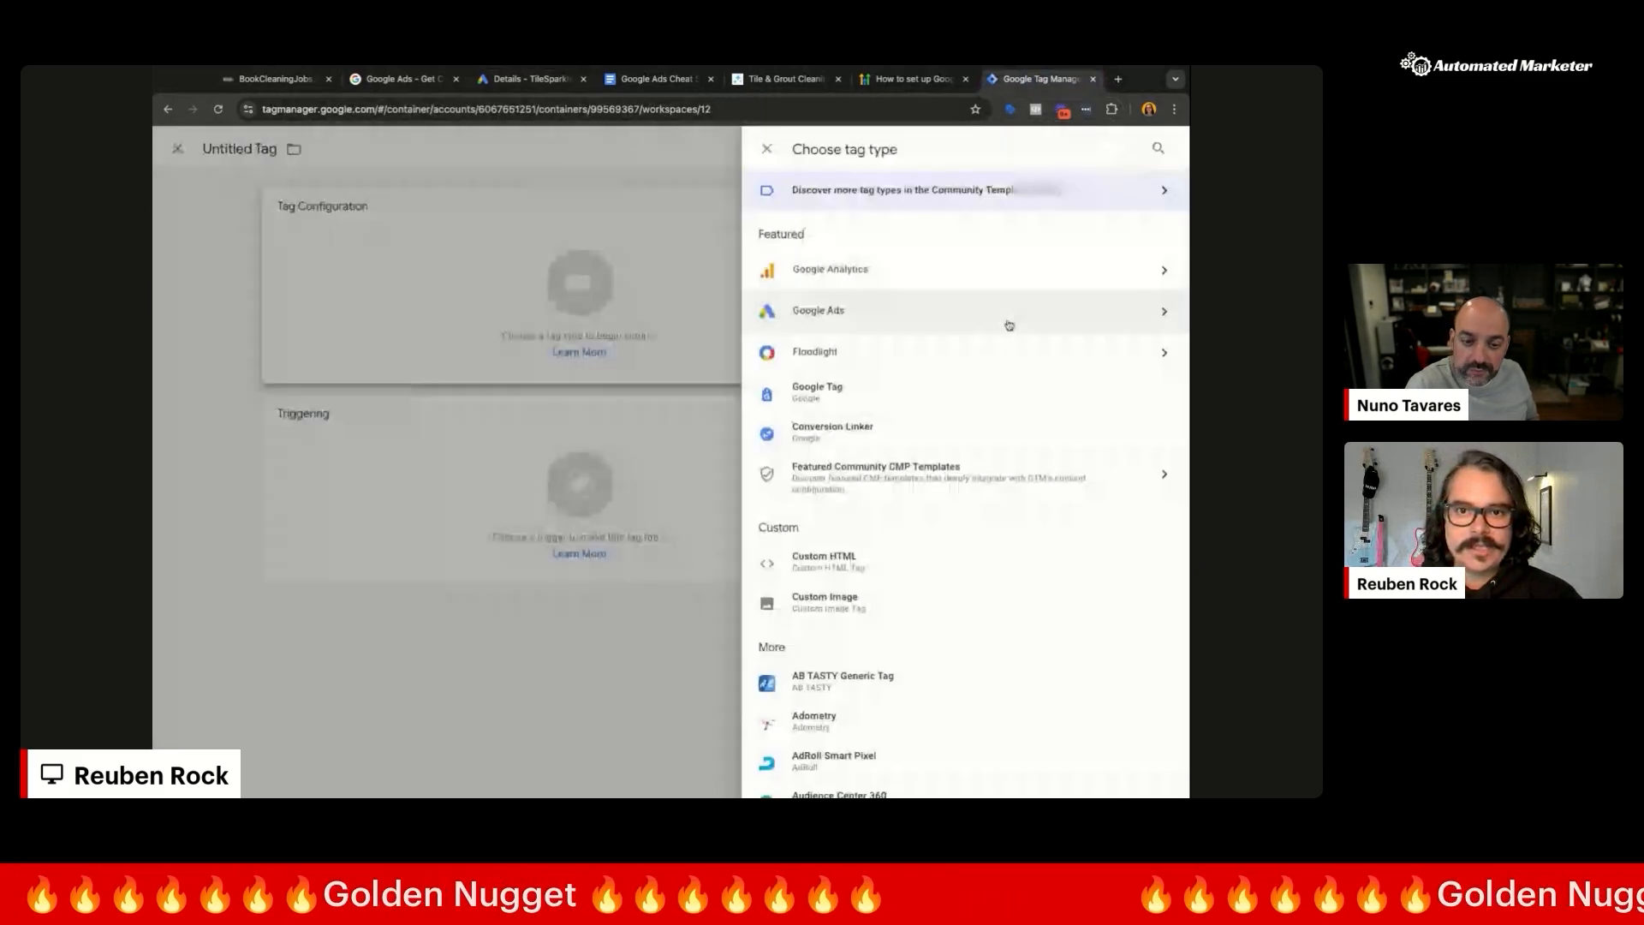
left_click(1008, 325)
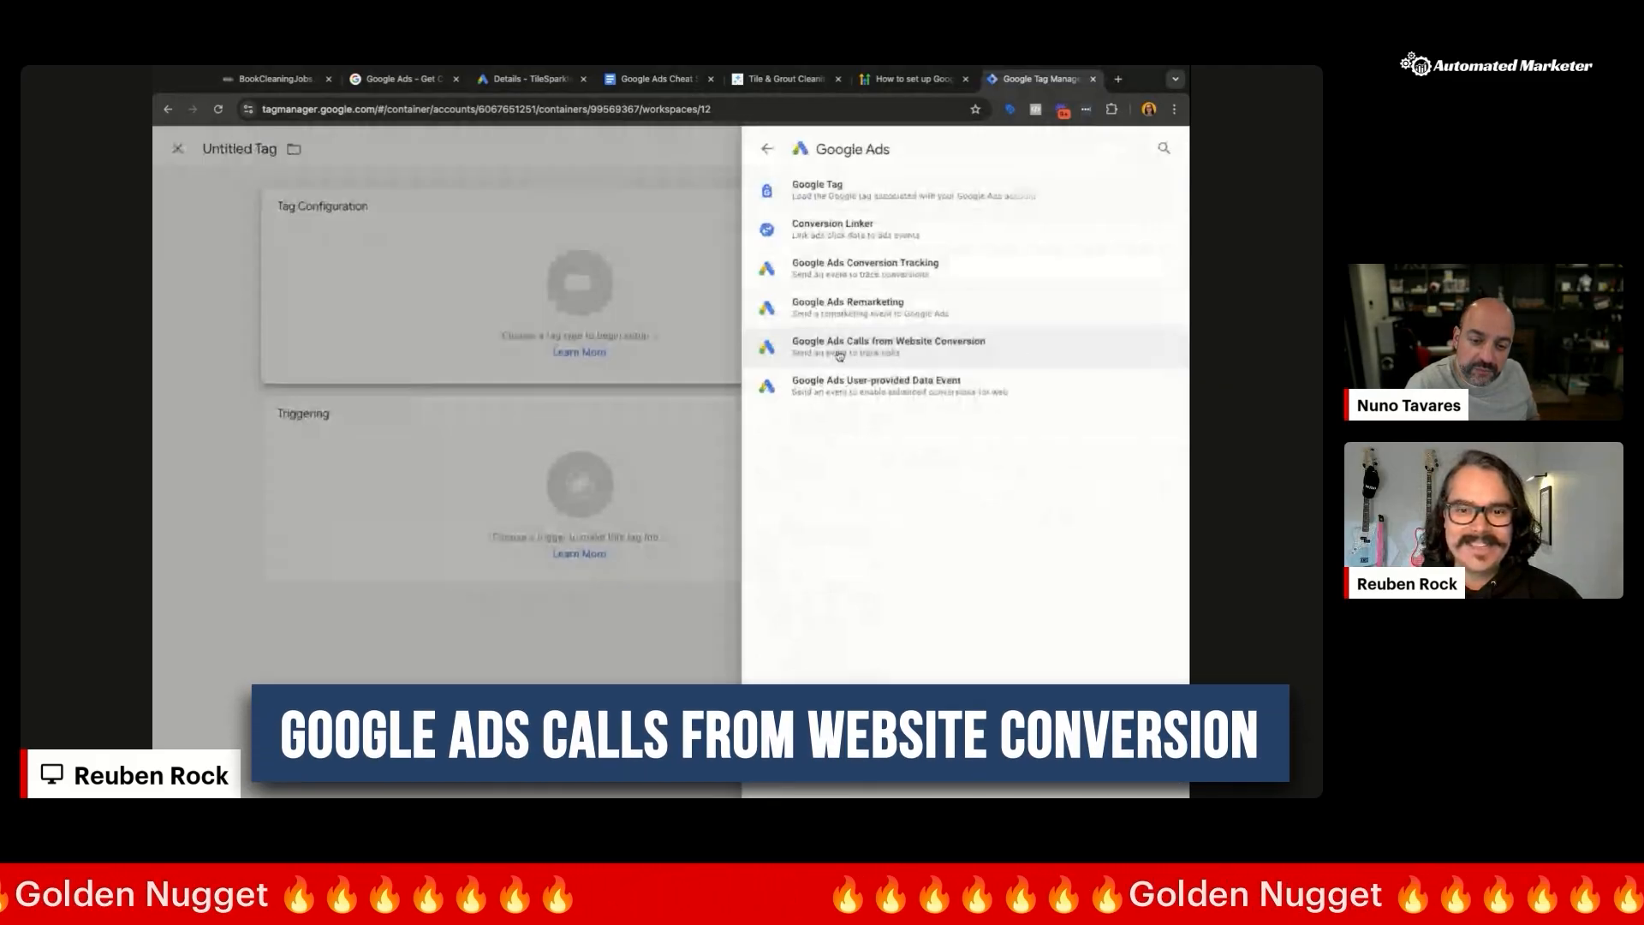
left_click(1007, 353)
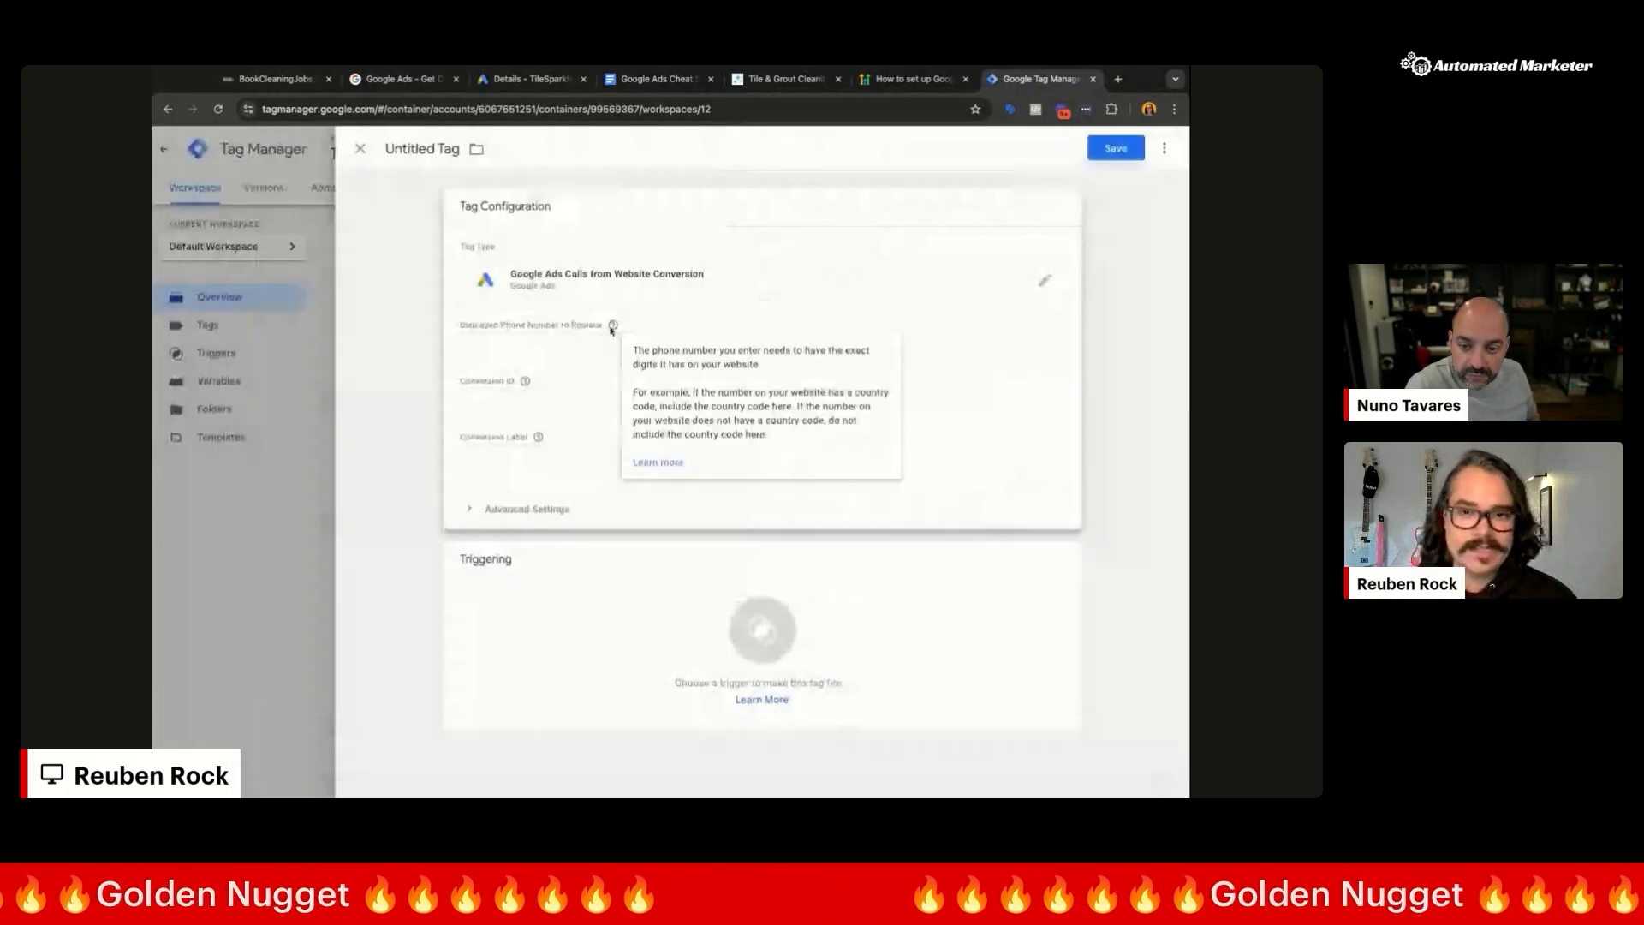
Step: Fill in the tag's Conversion ID and Conversion Label copied from Google Ads
left_click(556, 345)
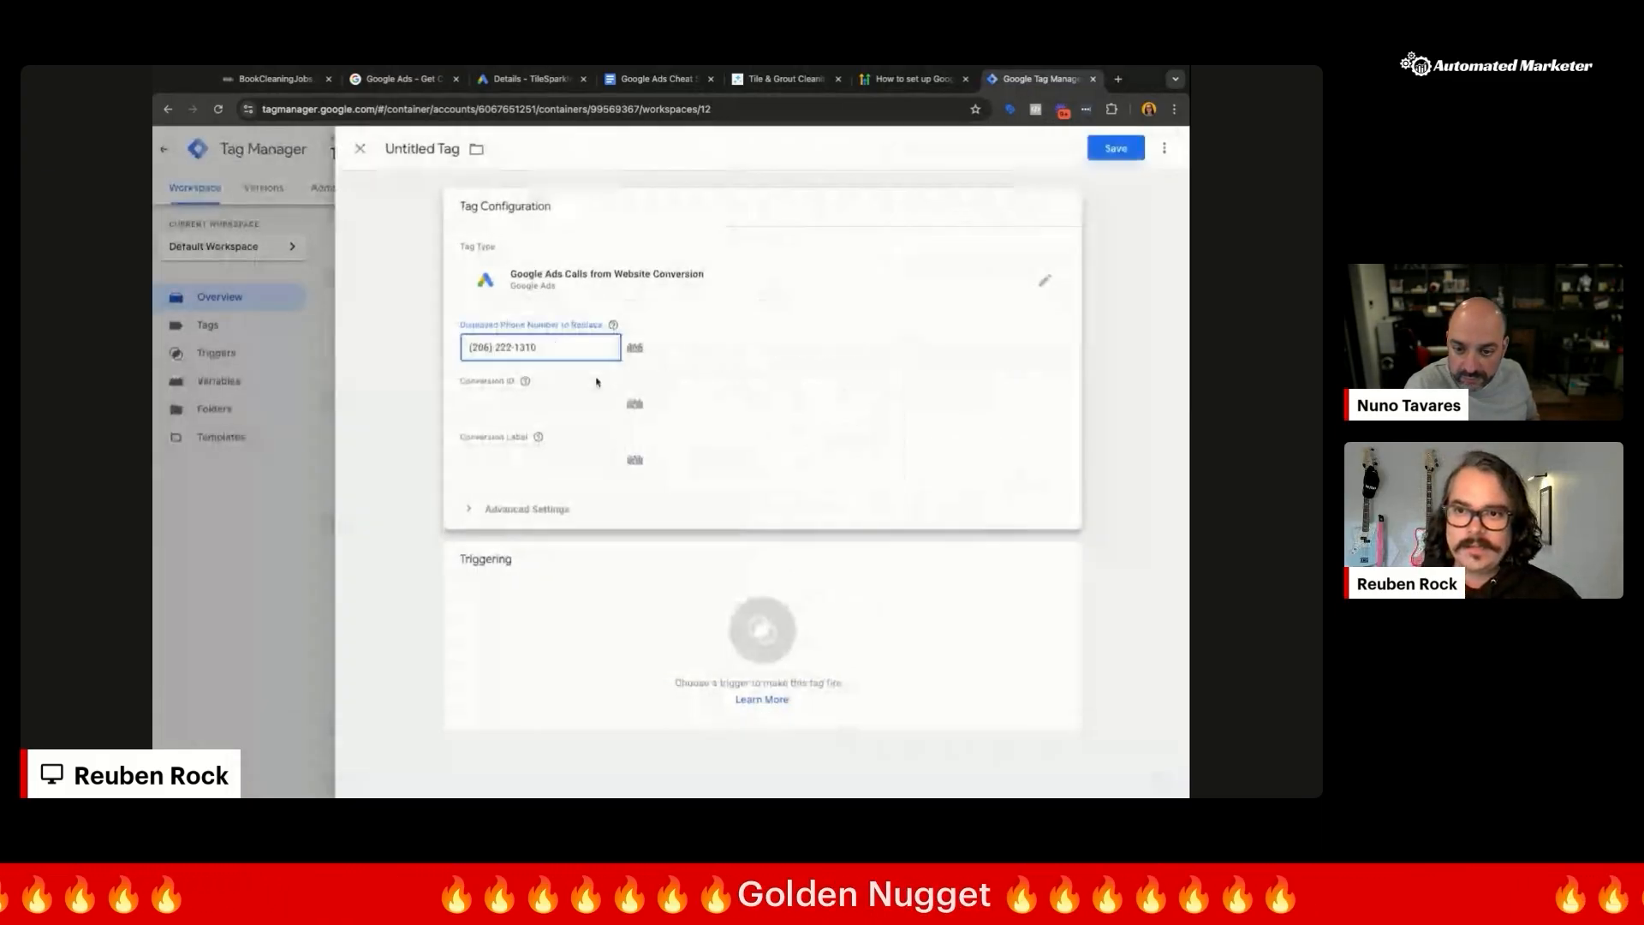
left_click(524, 78)
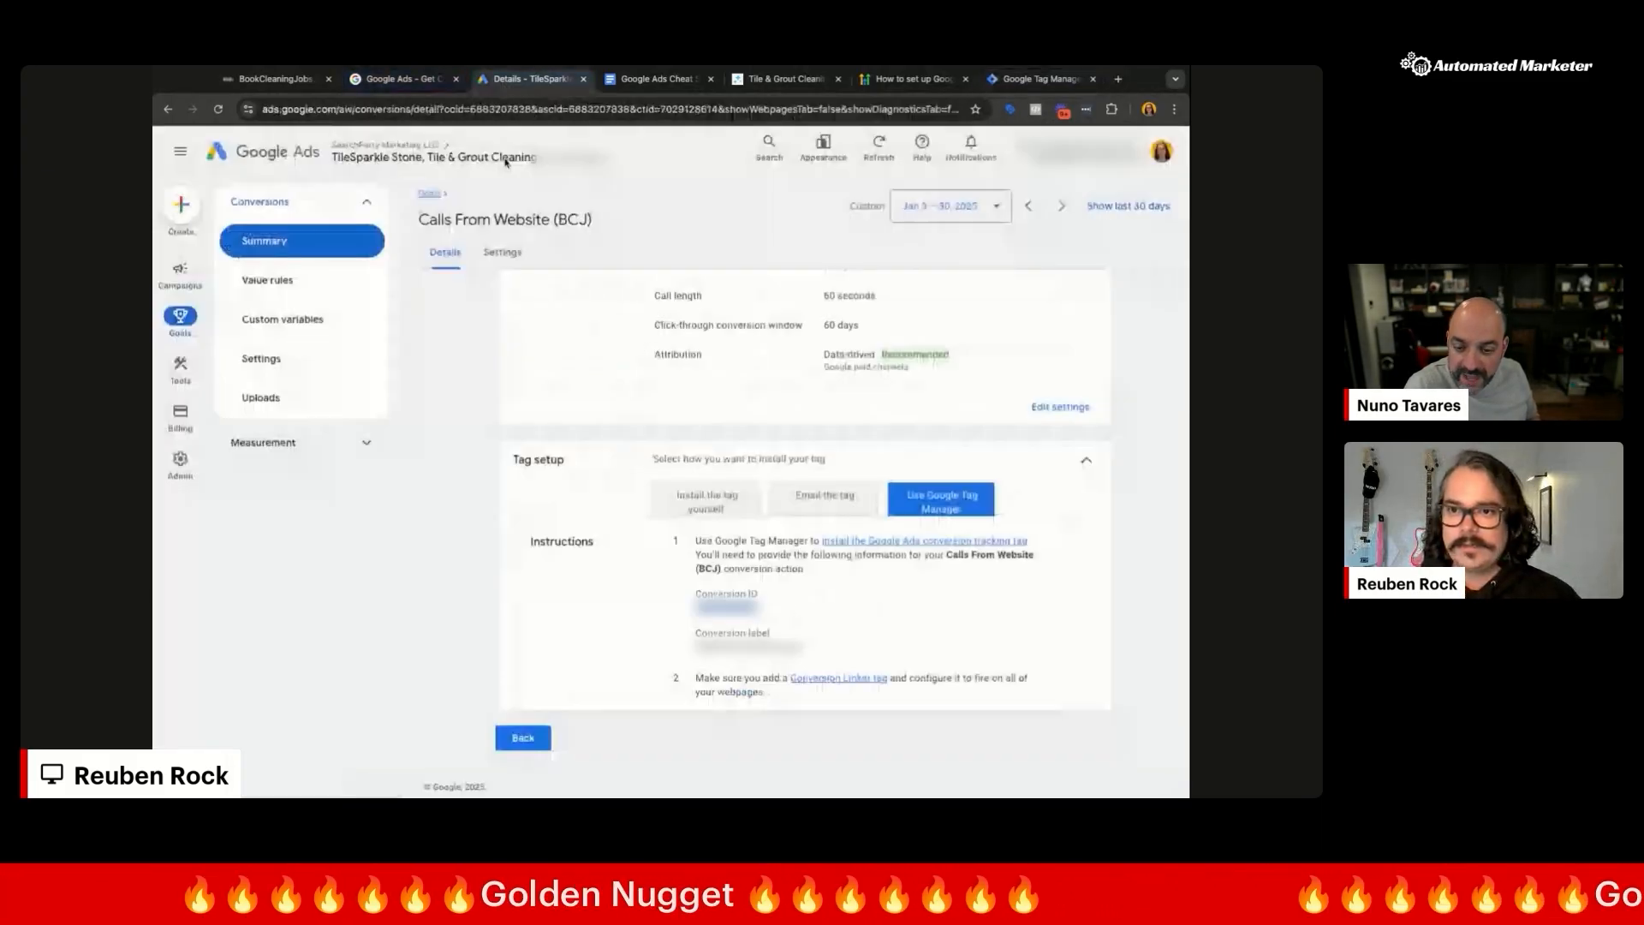
left_click(1019, 79)
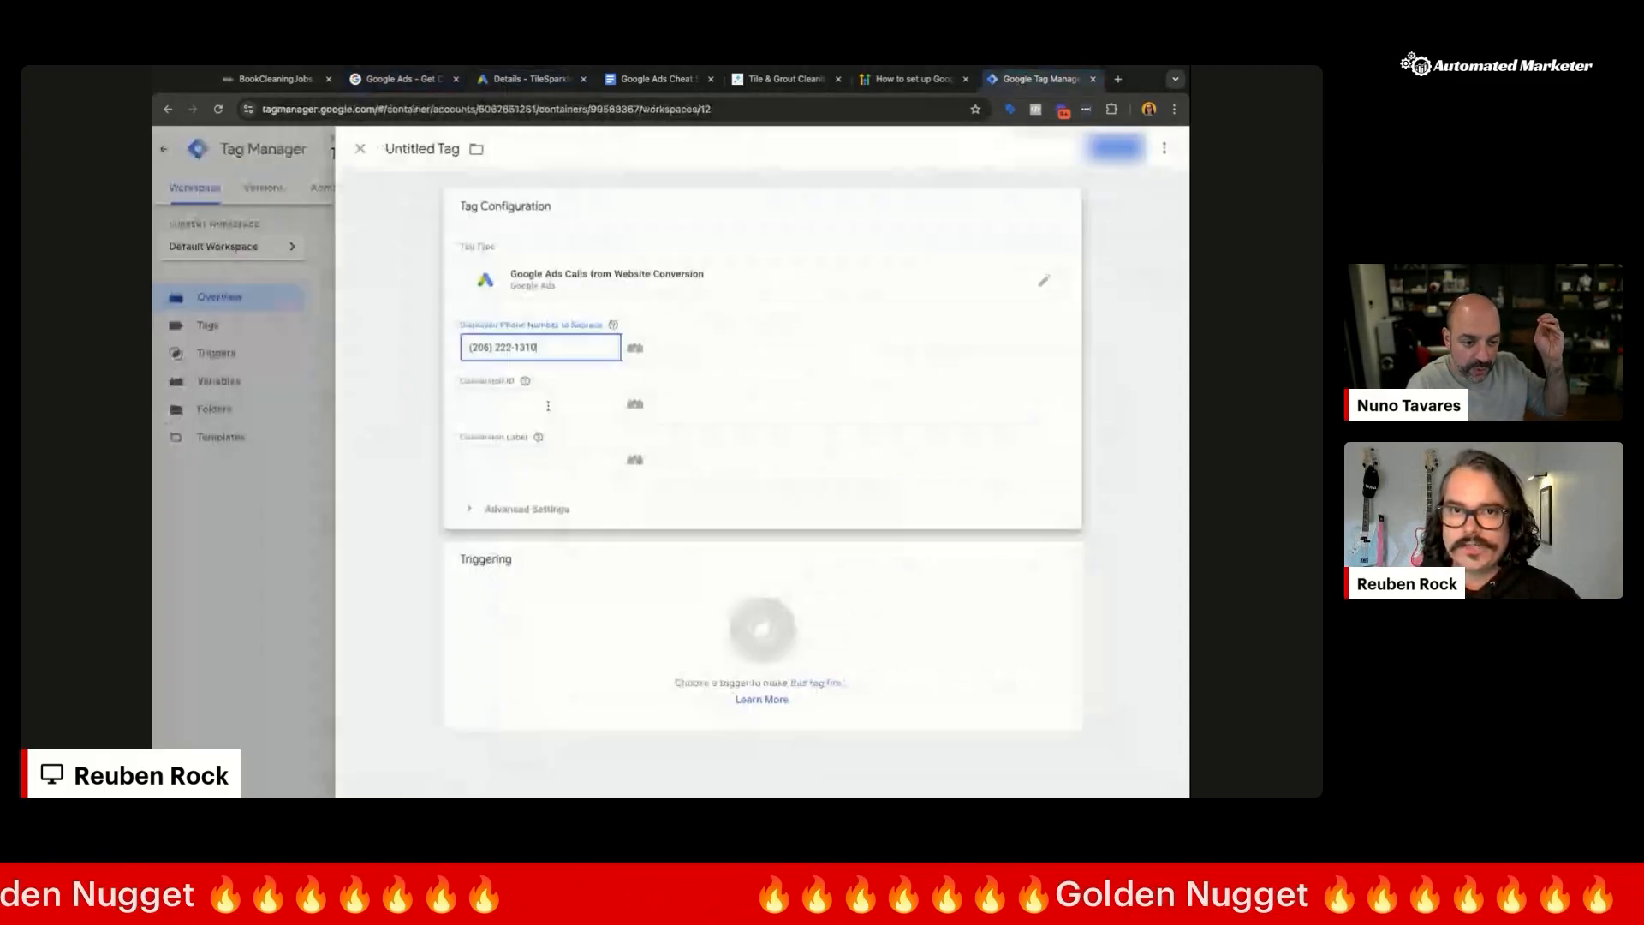
left_click(548, 405)
key("ctrl+v")
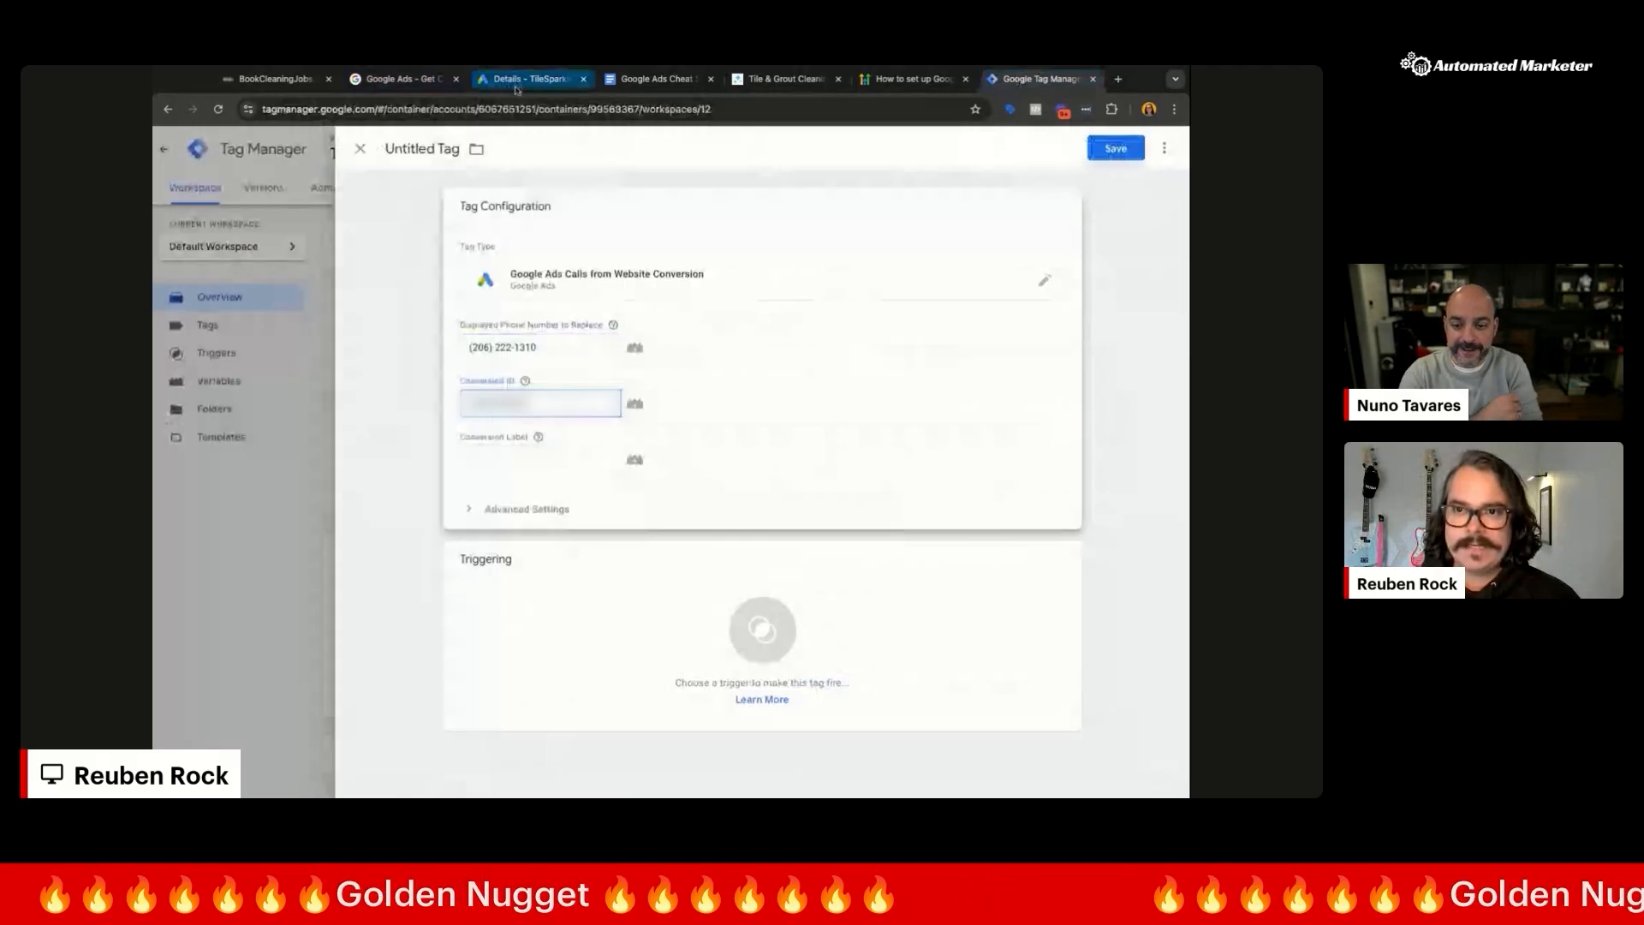
left_click(516, 85)
double_click(748, 647)
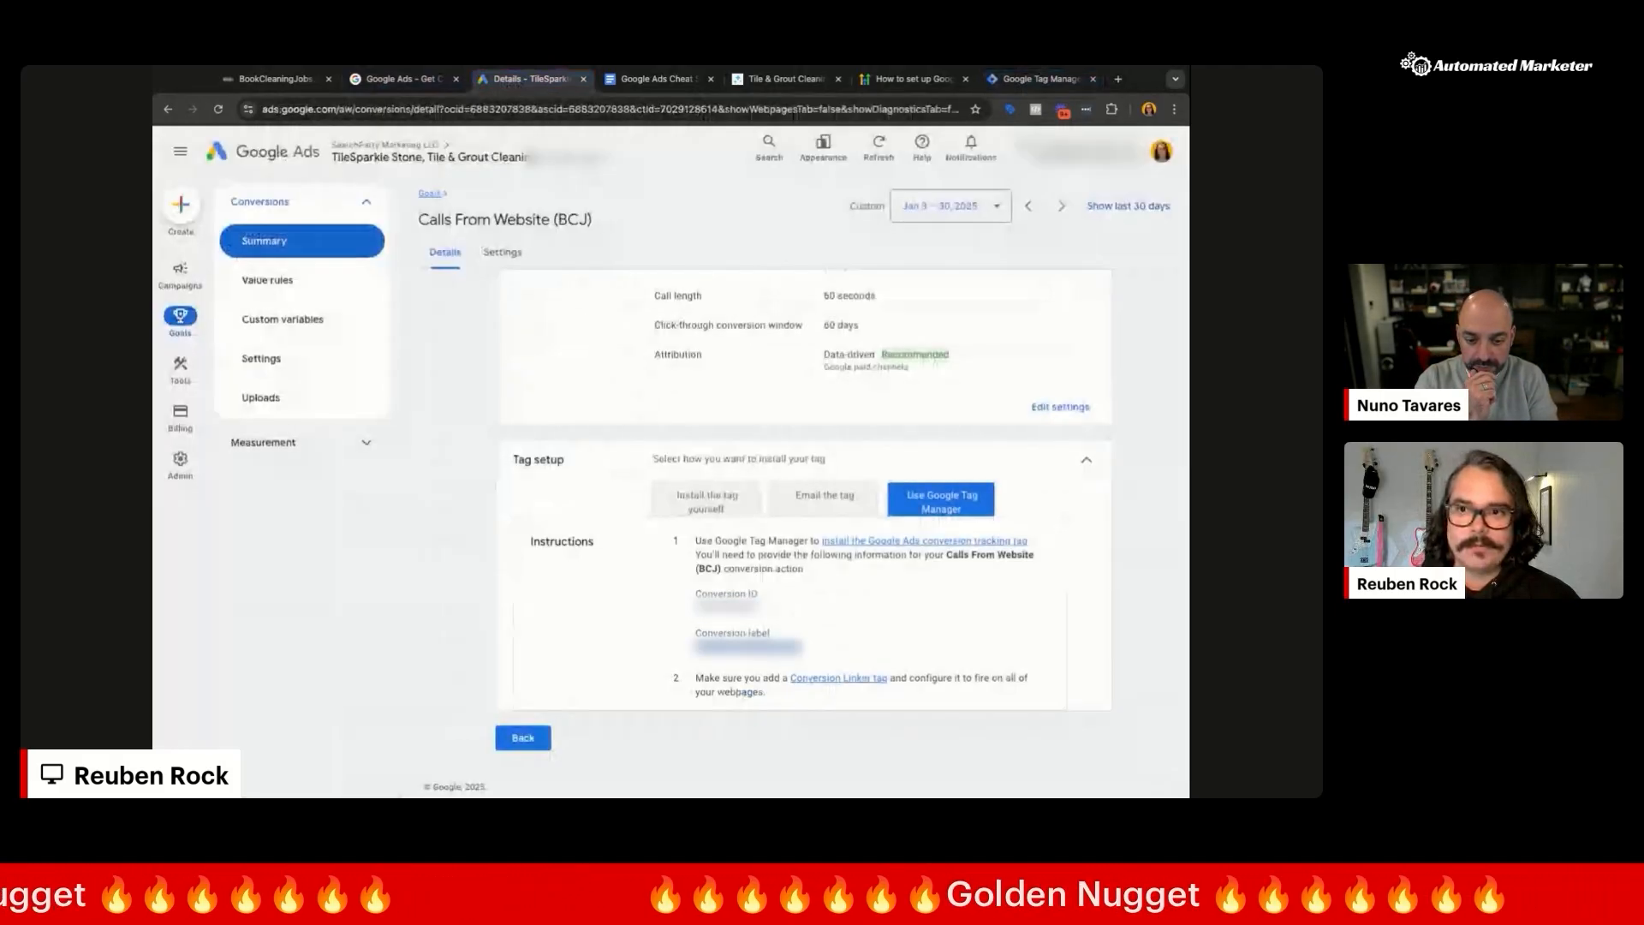
left_click(1058, 77)
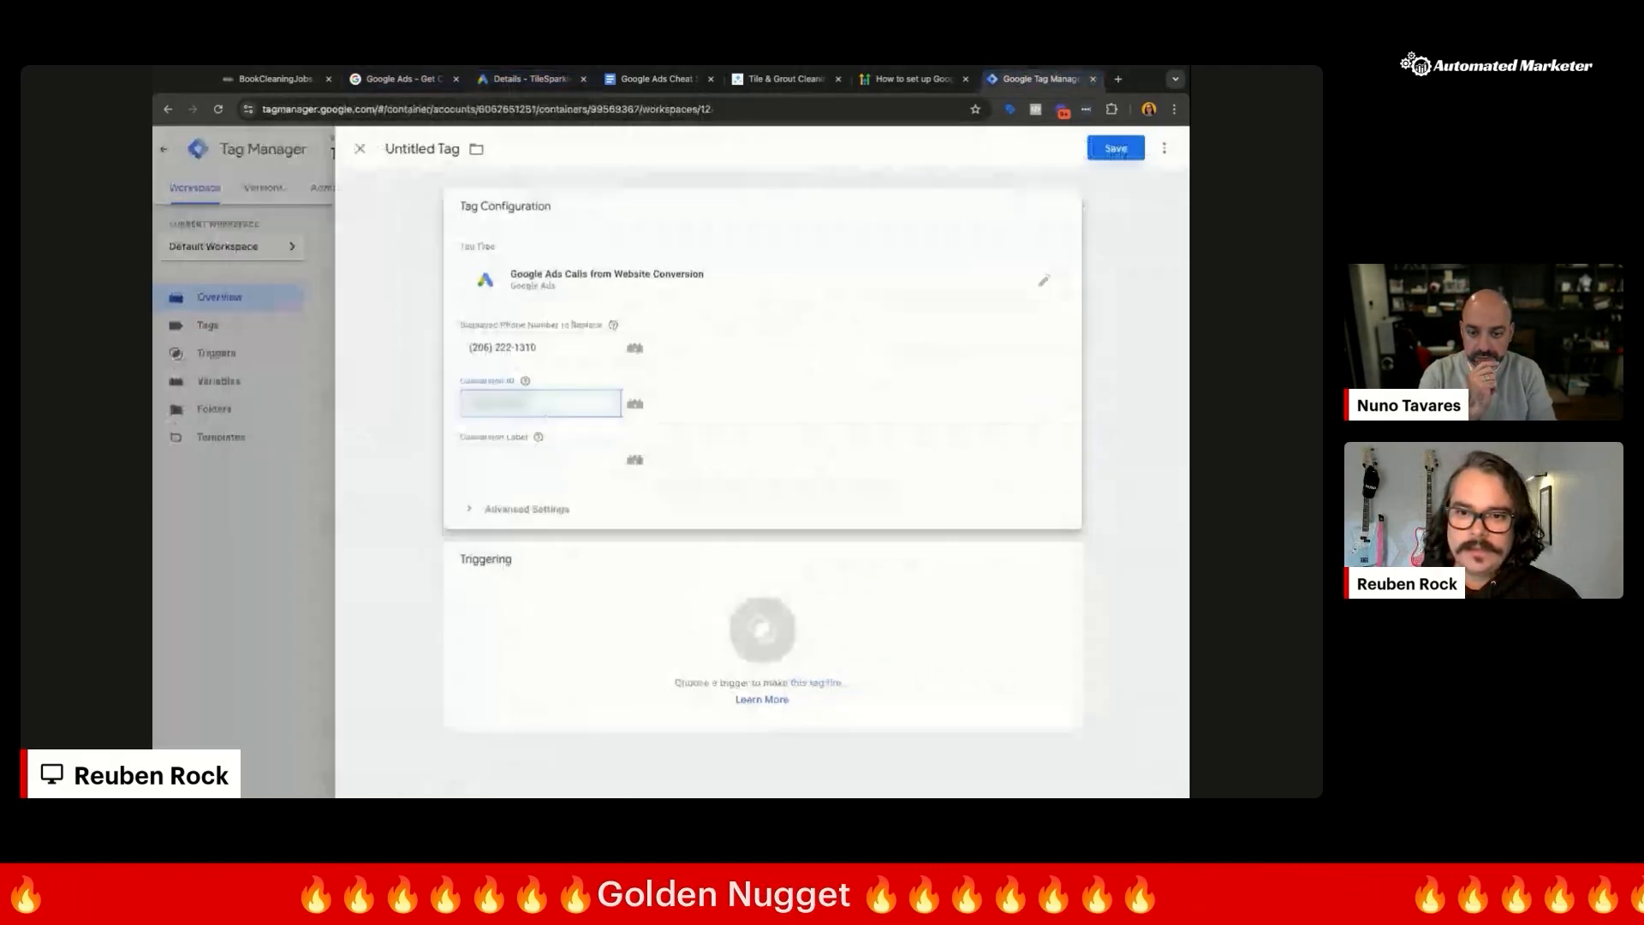
left_click(540, 460)
key("ctrl+v")
Step: Fire the tag on All Pages, name it 'Google Ads Calls From Website', and save
left_click(685, 649)
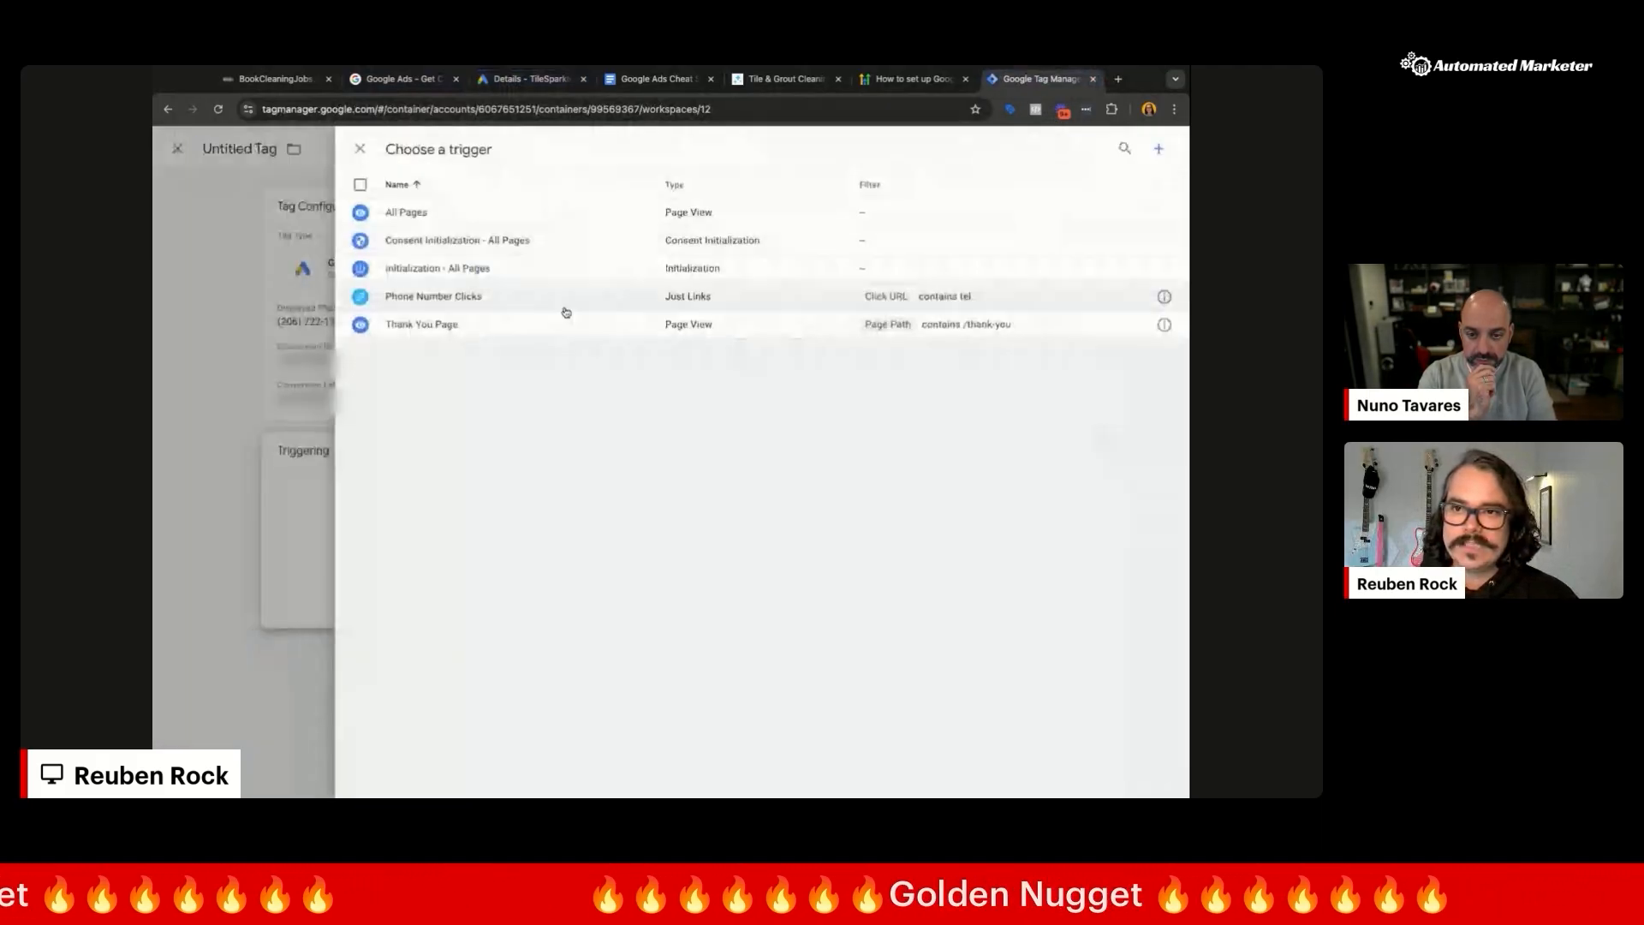
left_click(597, 211)
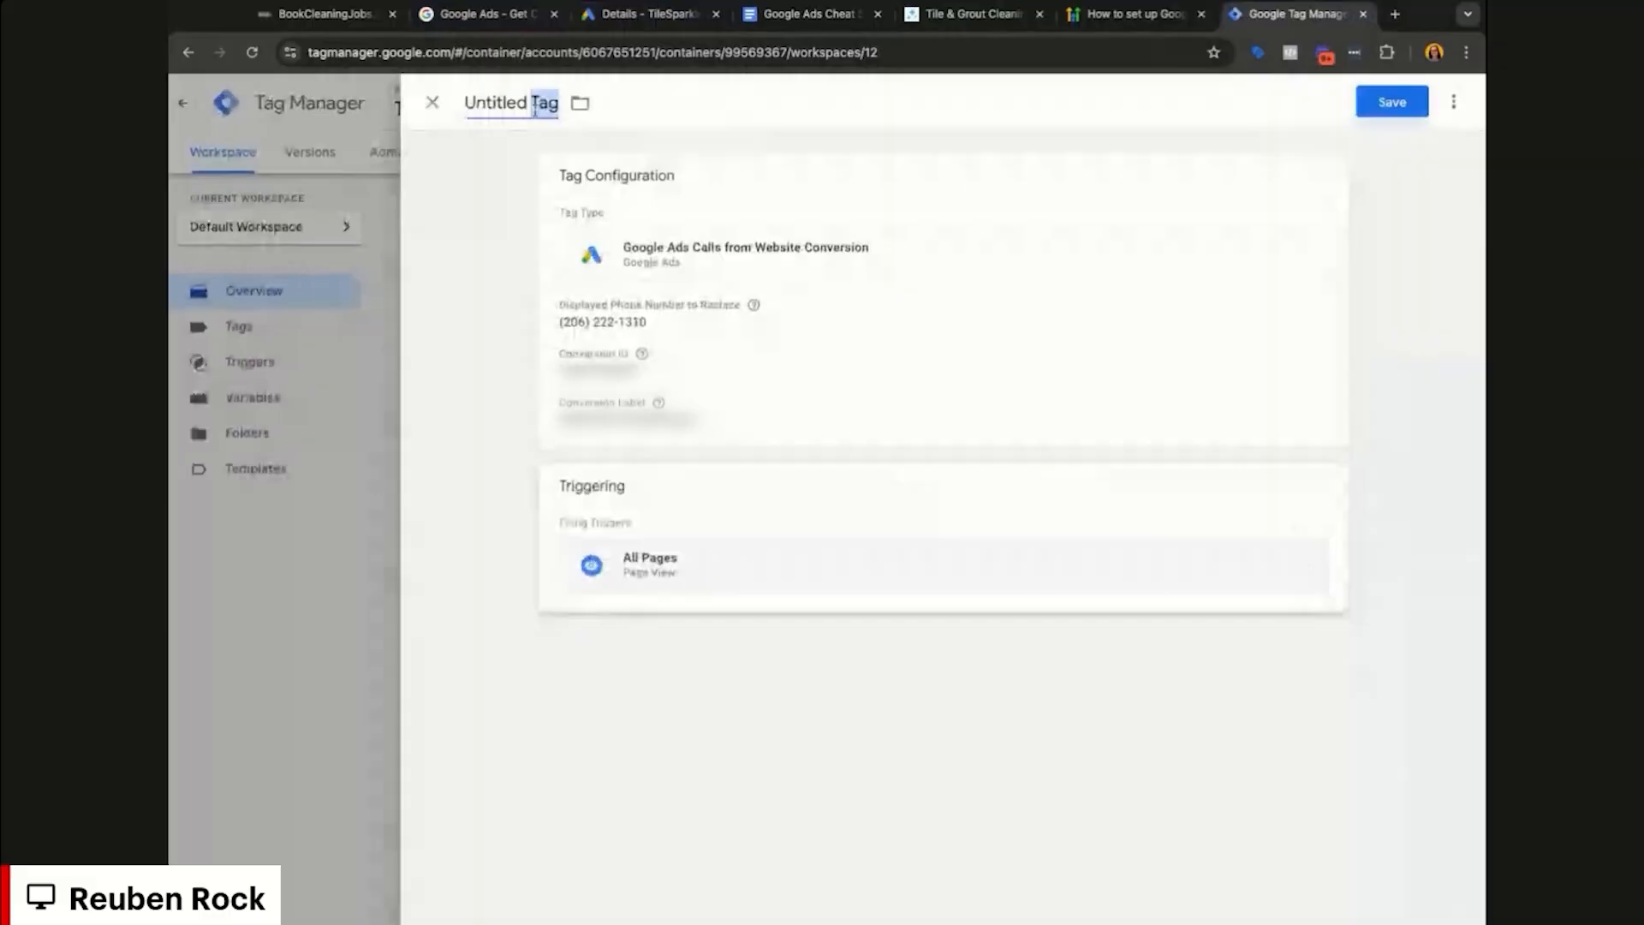
left_click(534, 110)
type("Googl")
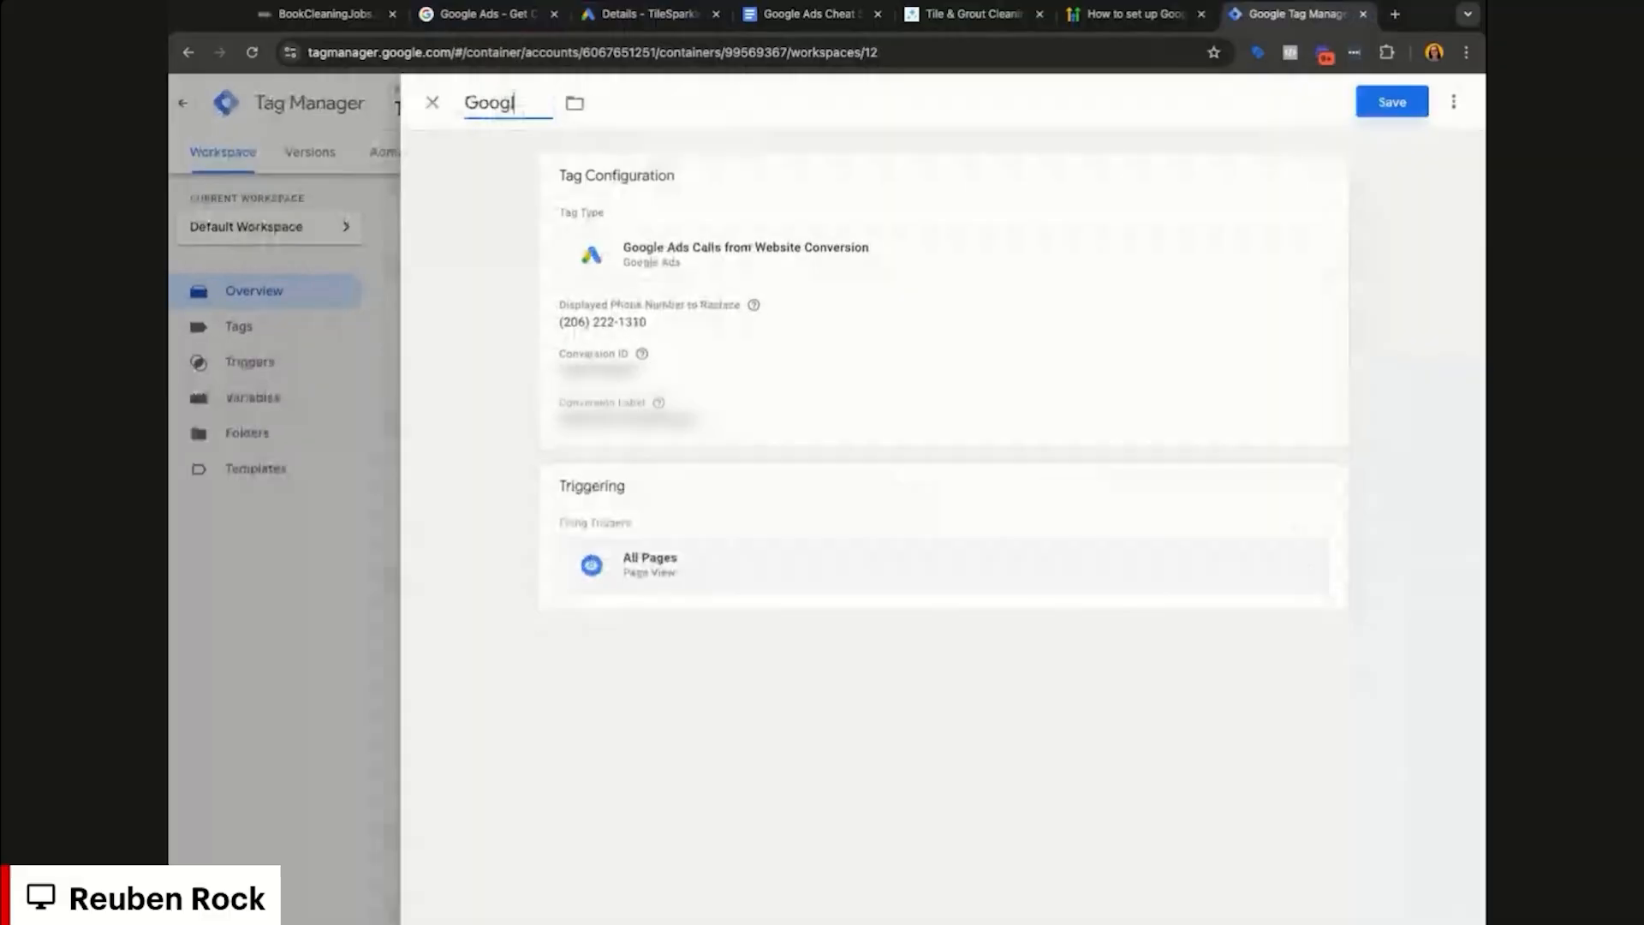
type("e Ads Calls F")
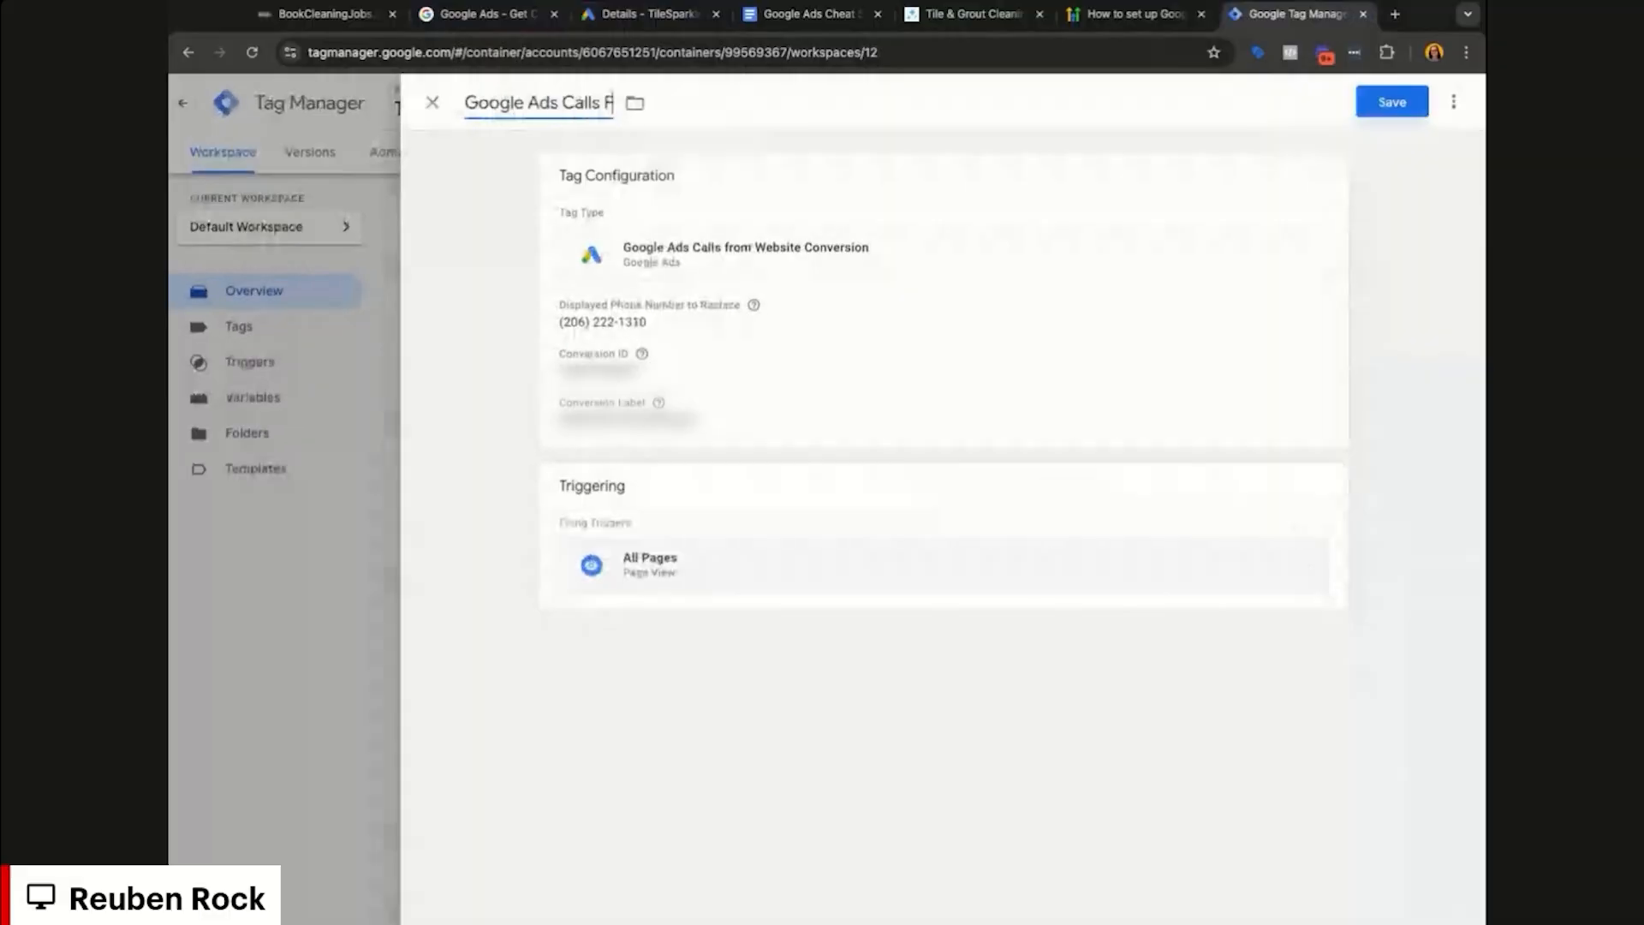
type("rom Website Conversion")
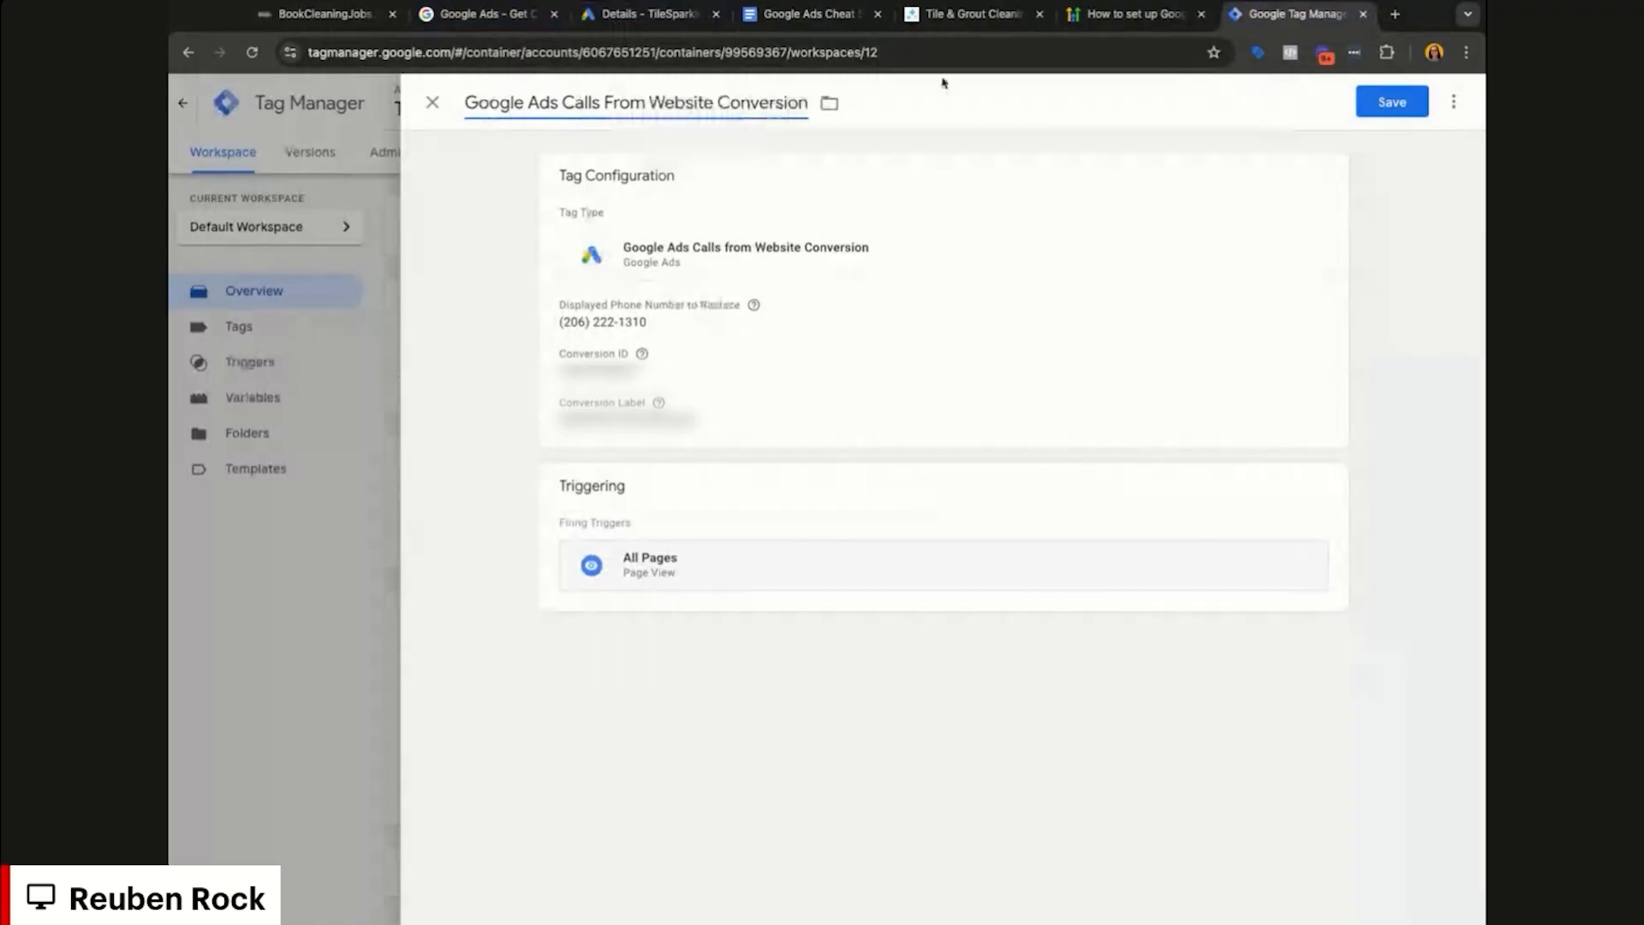
left_click(1396, 104)
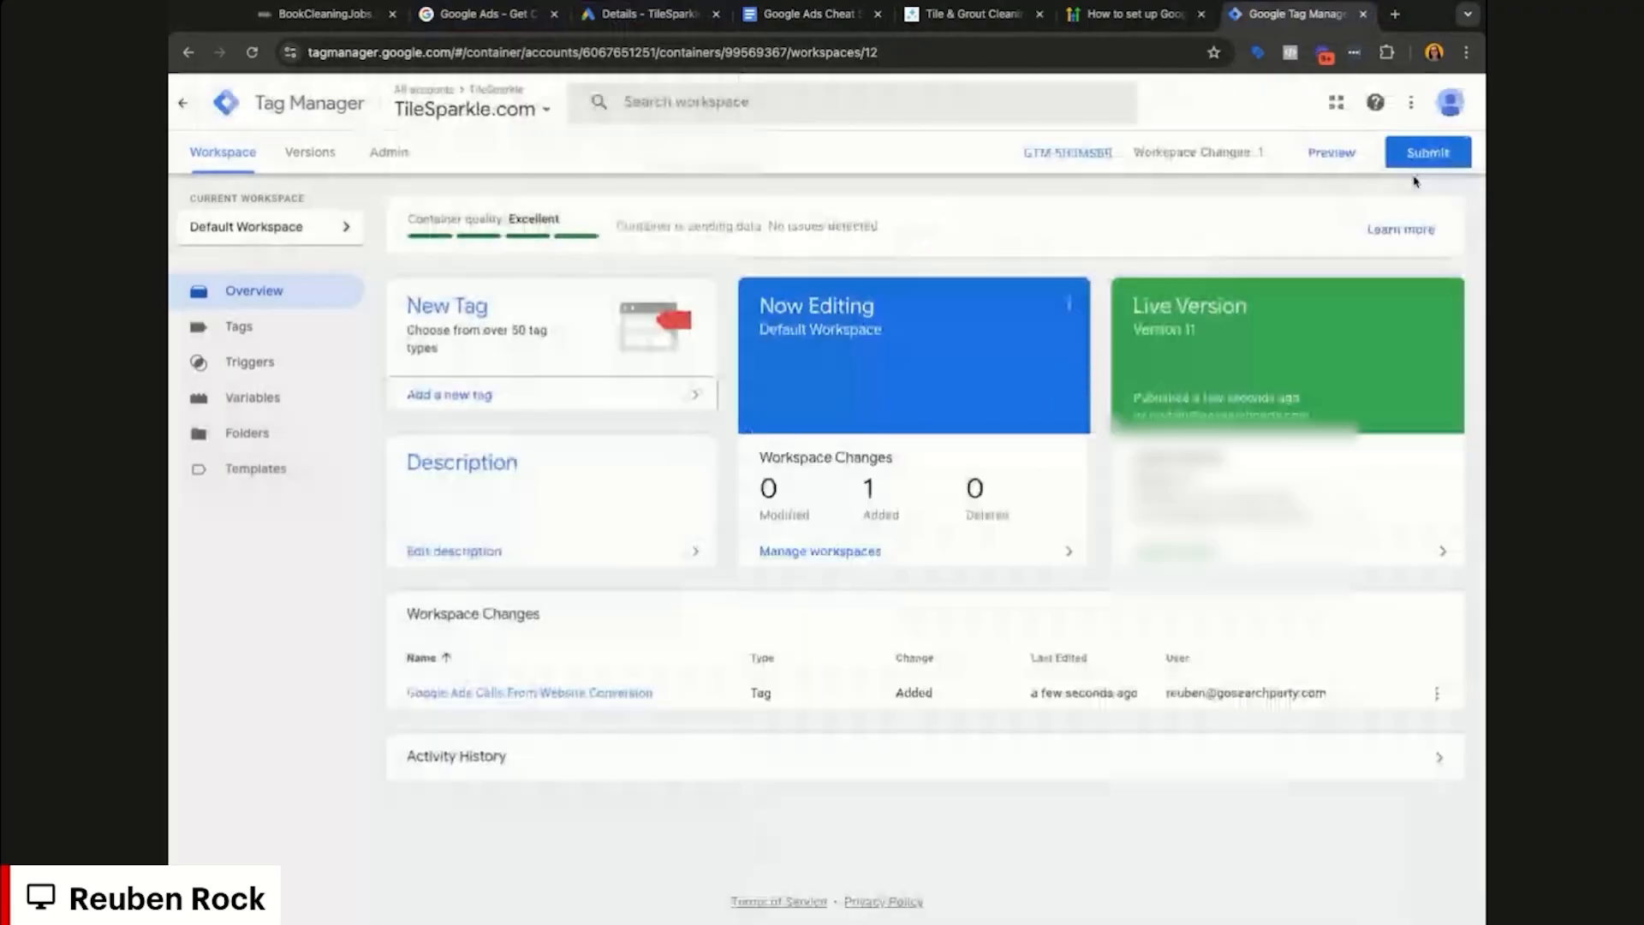
Step: Submit and publish the changes as version 'Adding' (Version 12), then view the TileSparkle website
left_click(1426, 151)
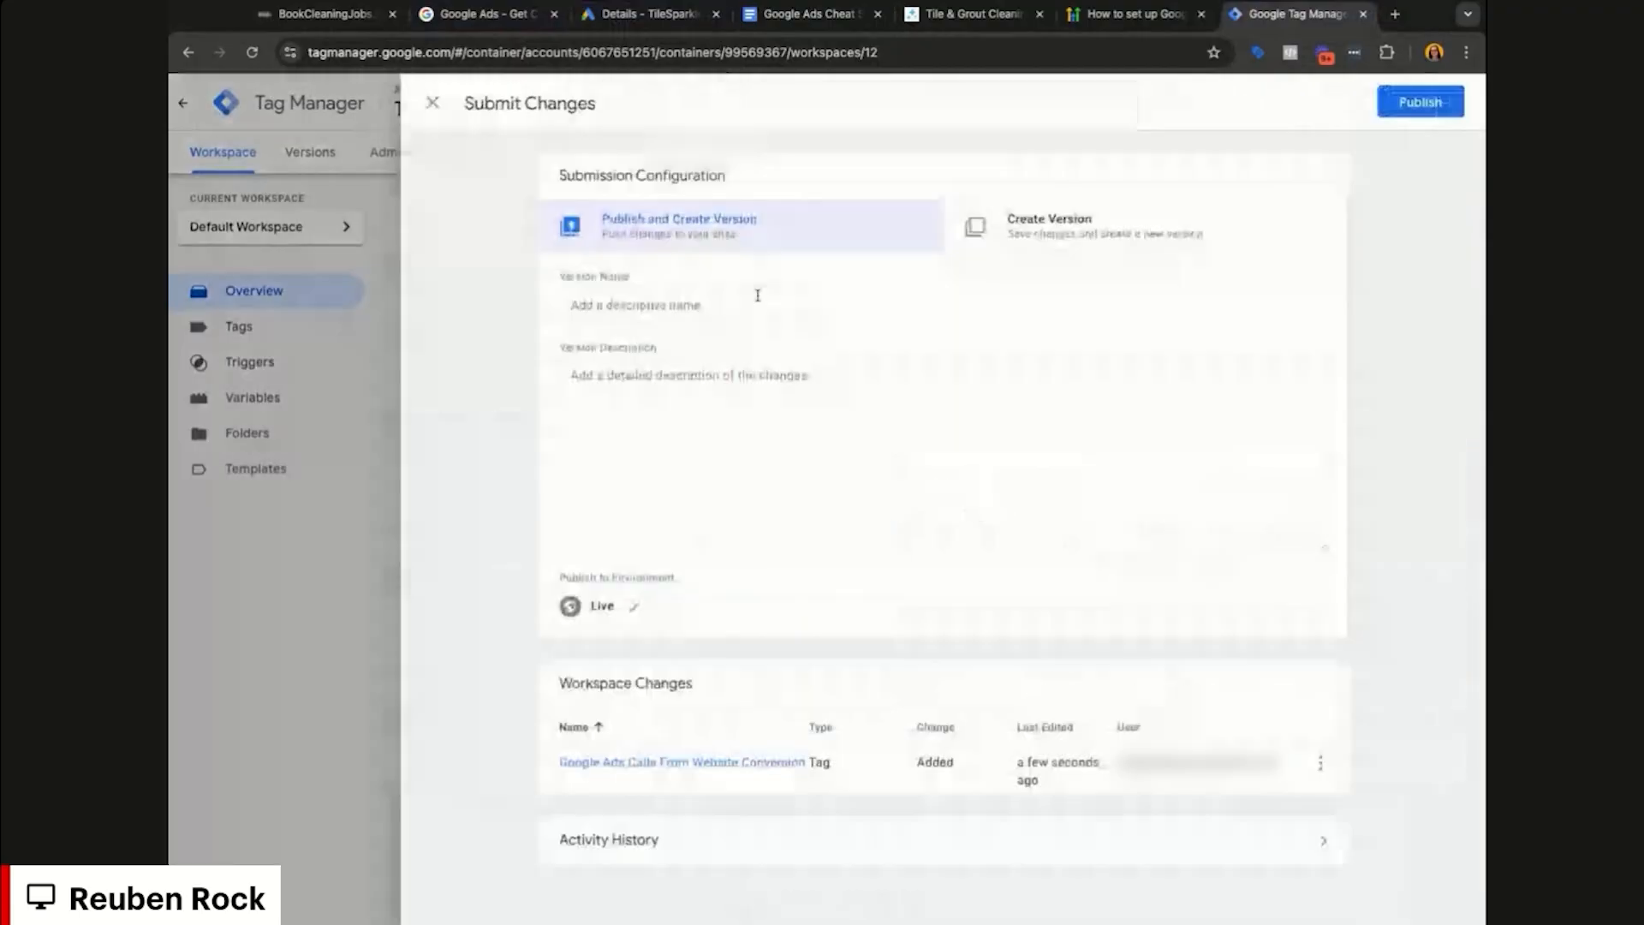
left_click(735, 304)
type("Adding call tracking")
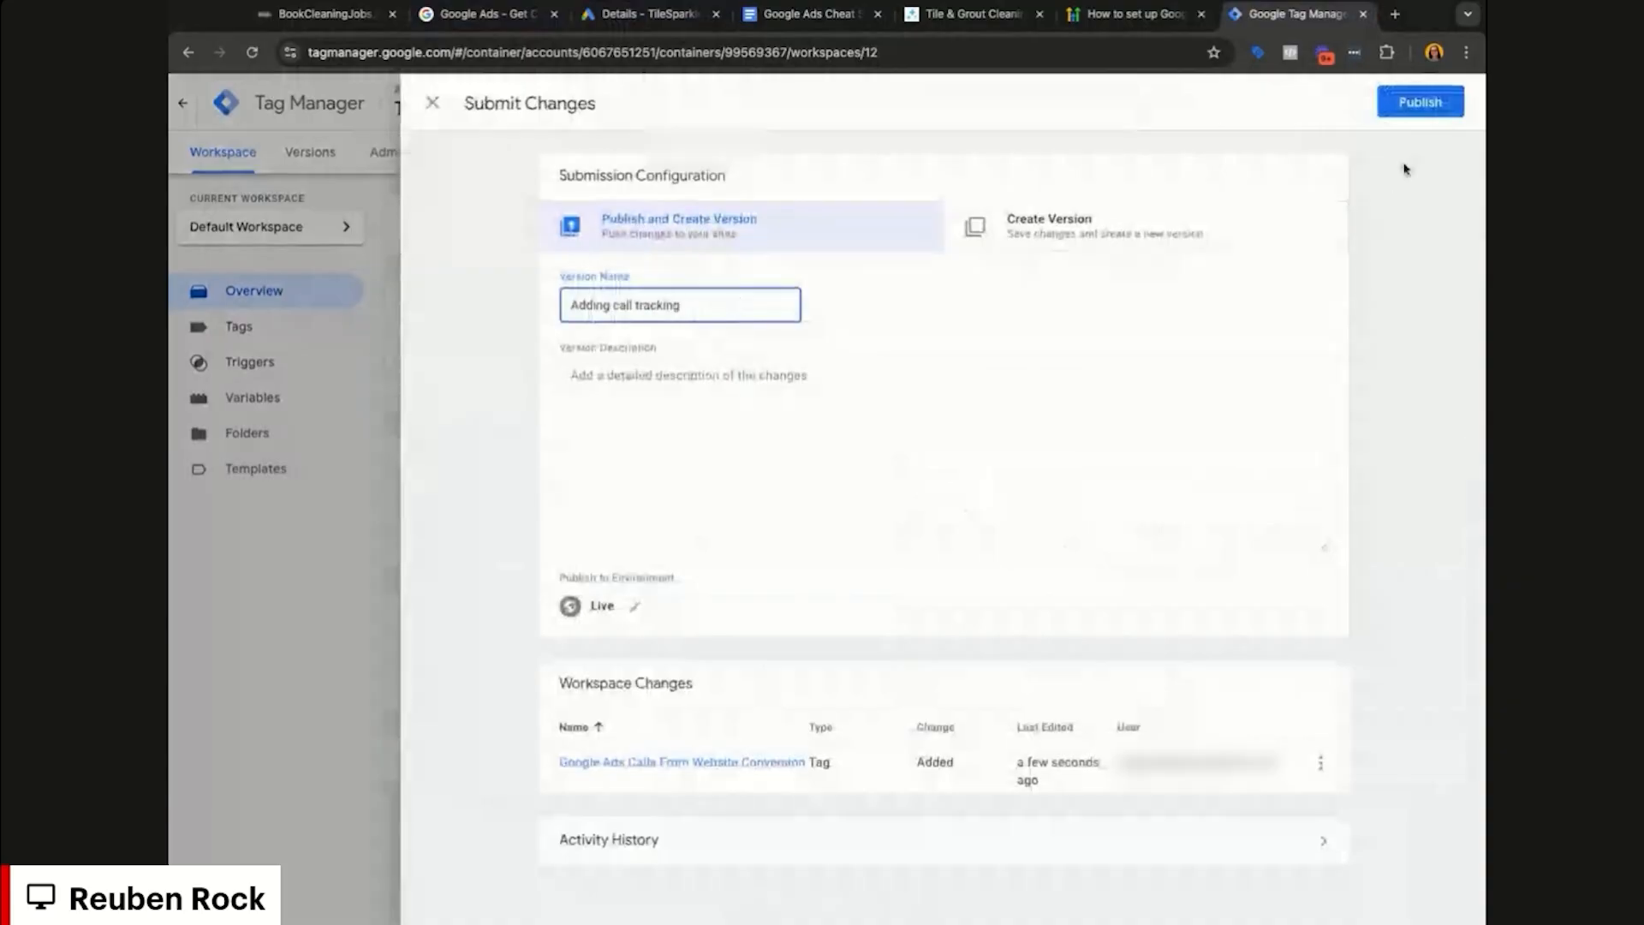
left_click(1426, 105)
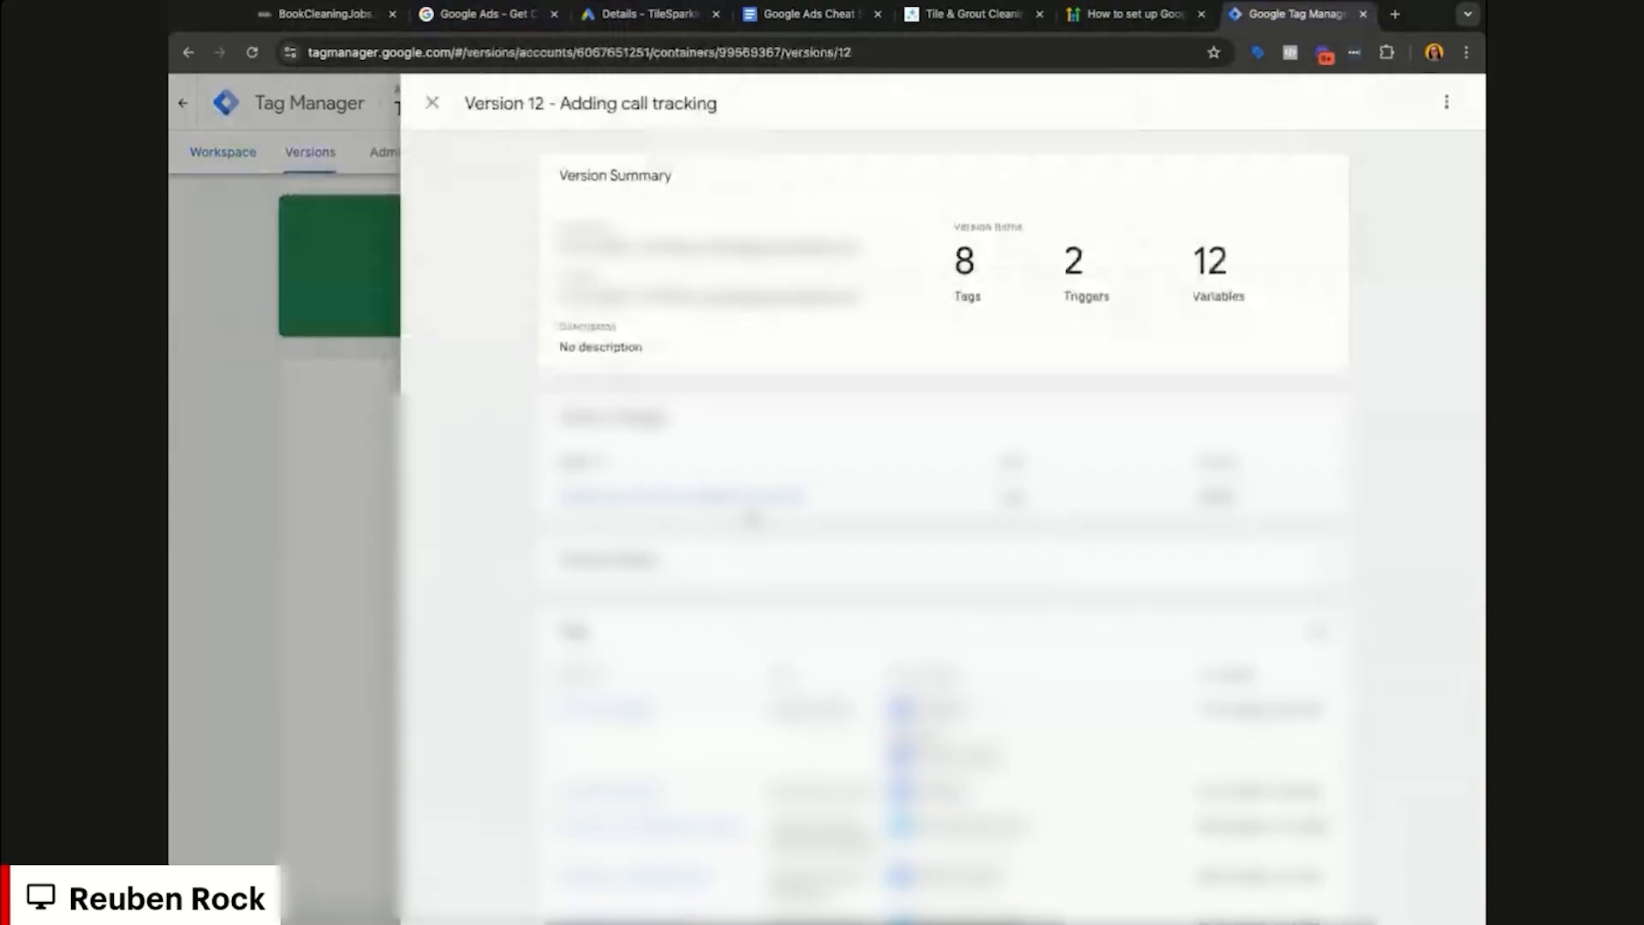
left_click(273, 465)
left_click(225, 172)
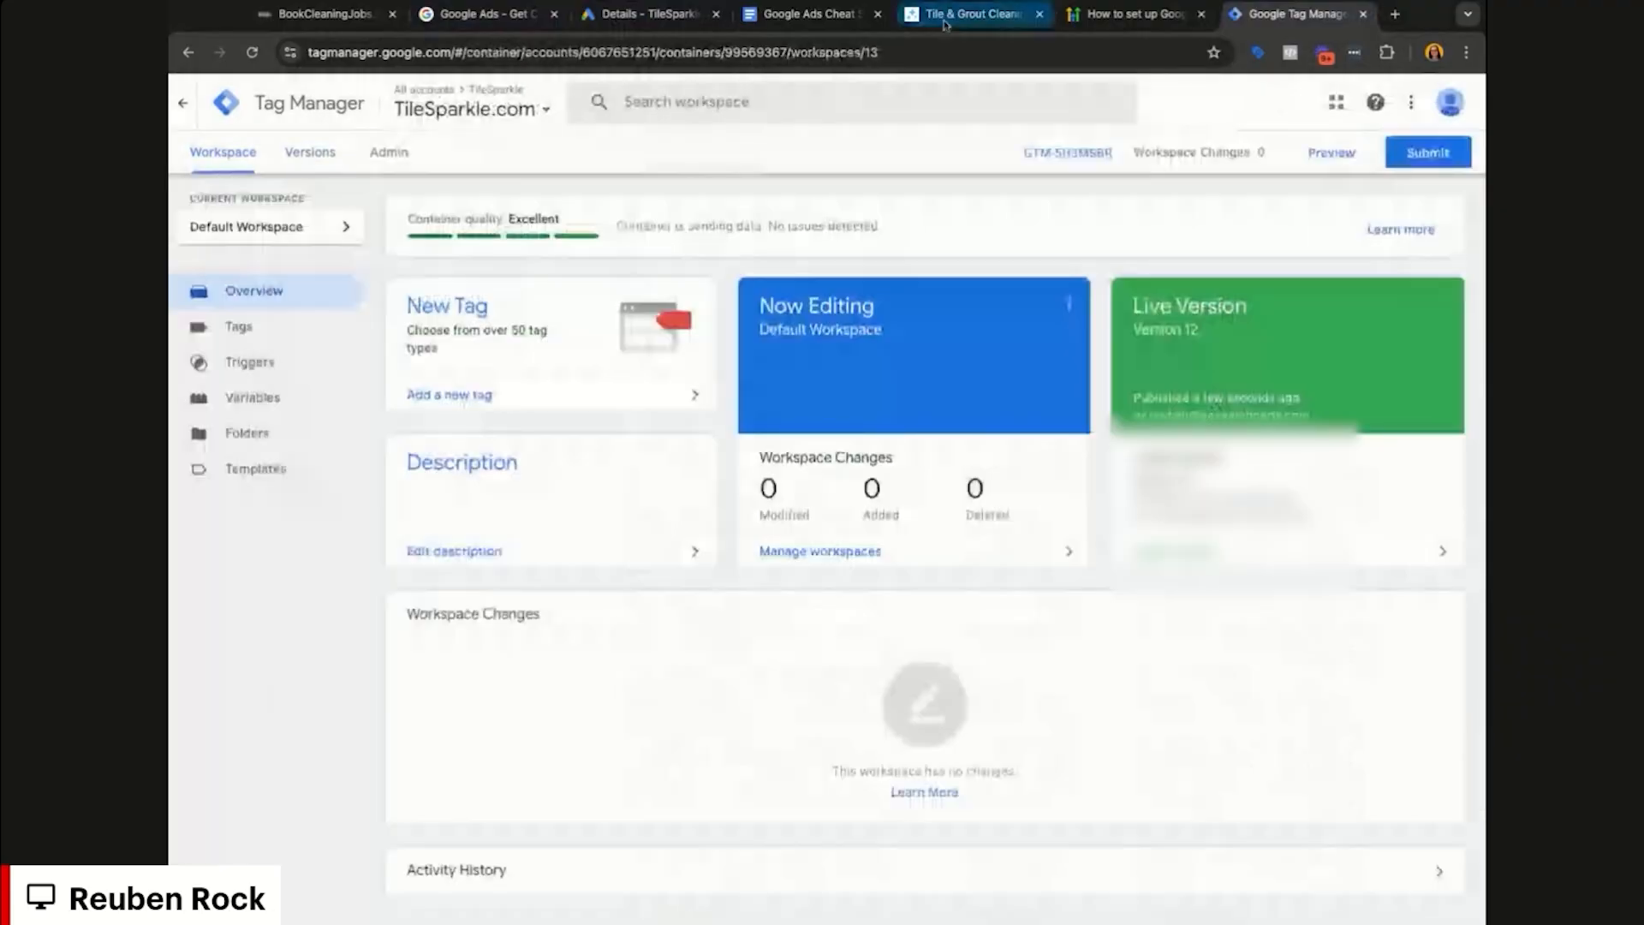
left_click(945, 14)
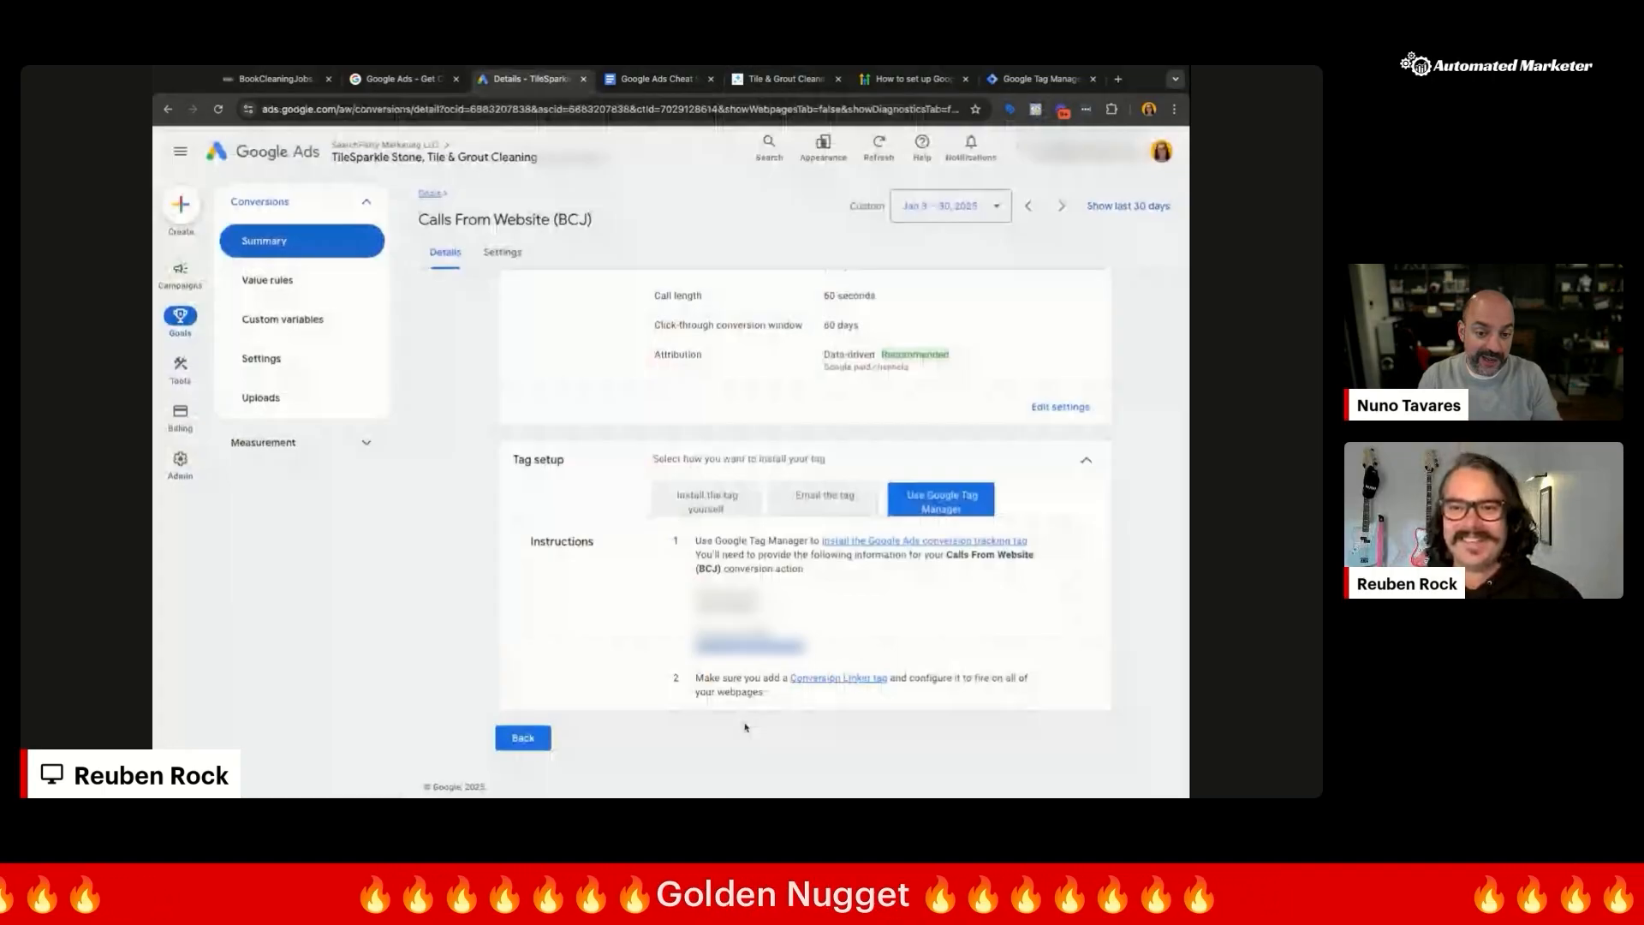
Step: Back on the Summary, tick Calls from ads, Calls From Website (BCJ), Chat Lead and Lead Form Submission
left_click(529, 732)
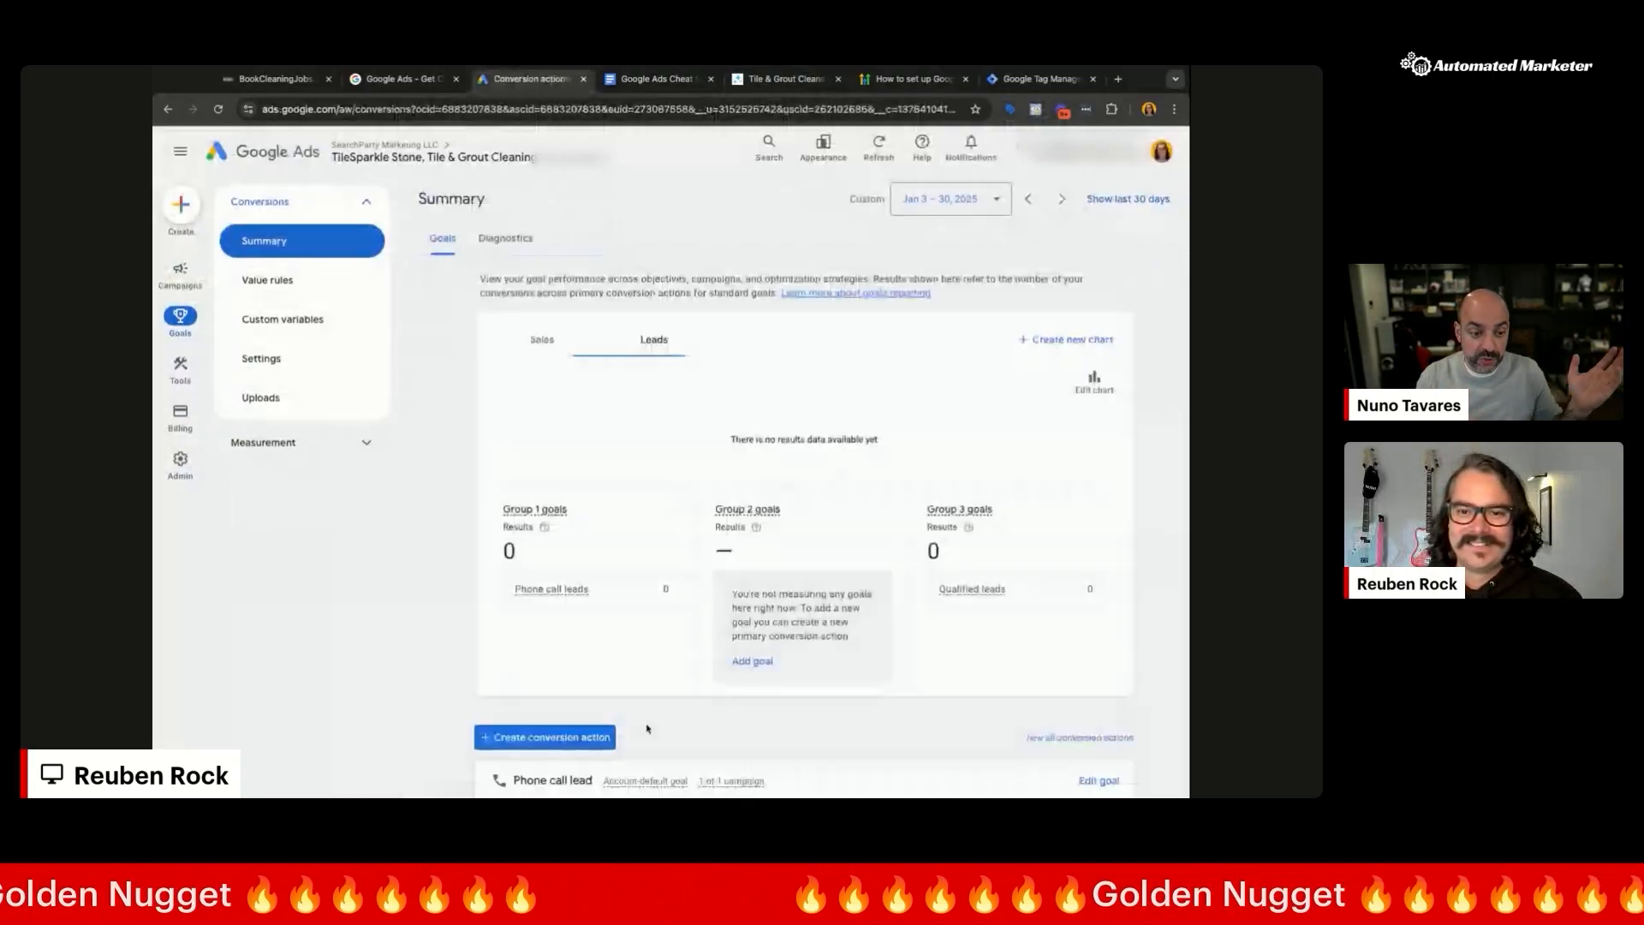
scroll(514, 650, "down", 1)
scroll(481, 605, "down", 5)
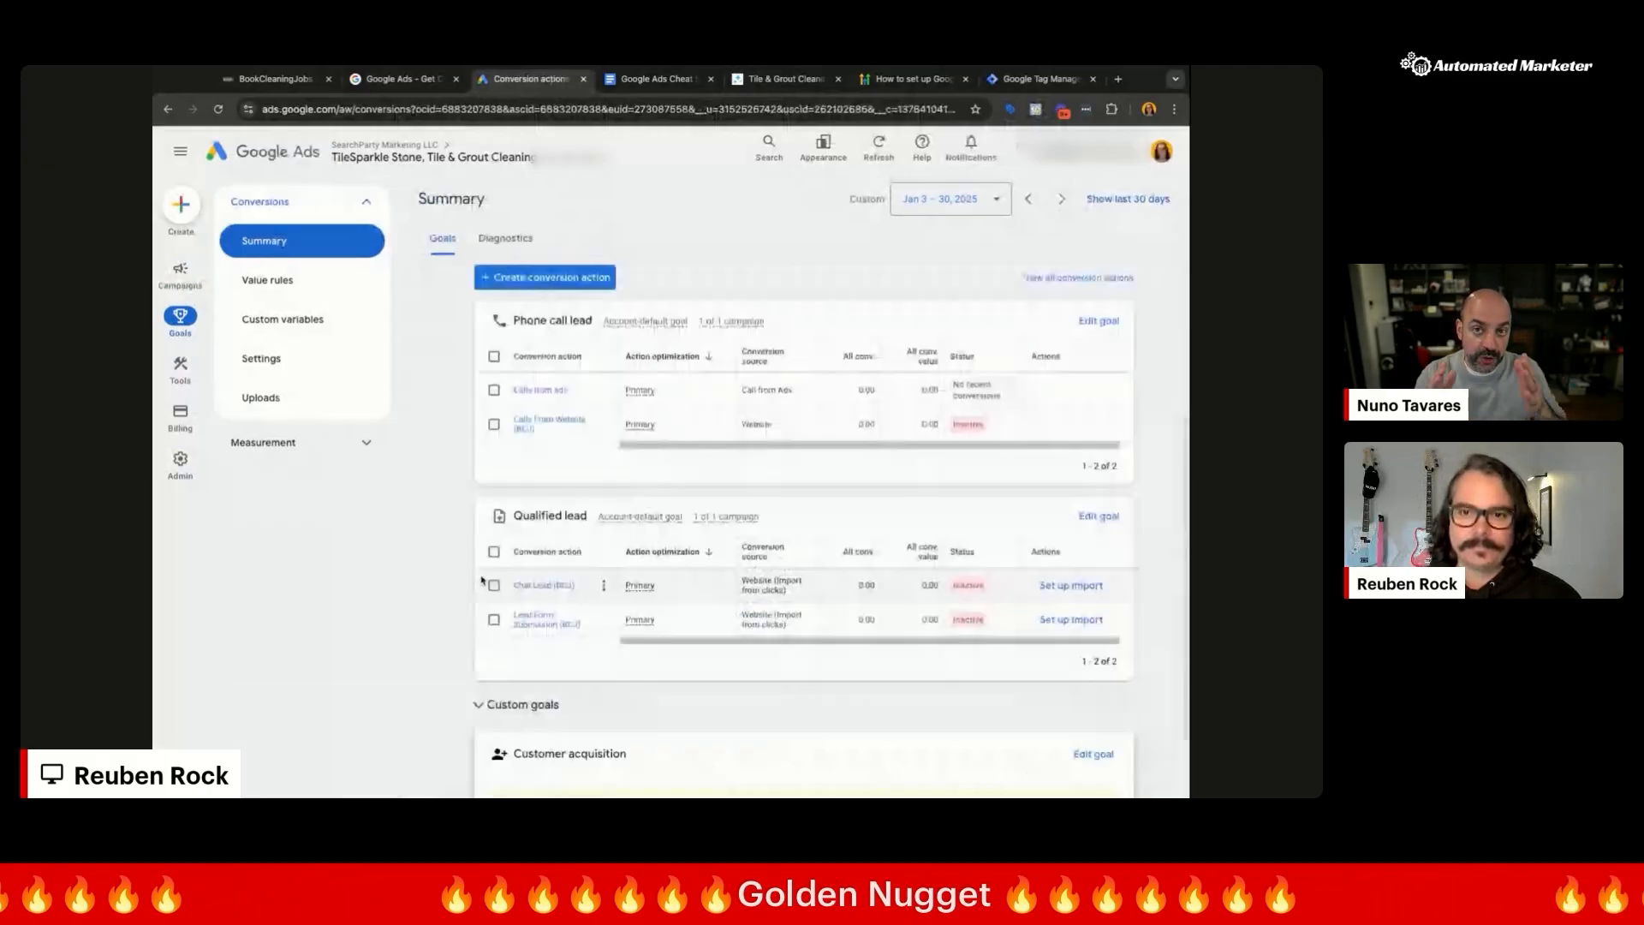
left_click(494, 390)
left_click(494, 424)
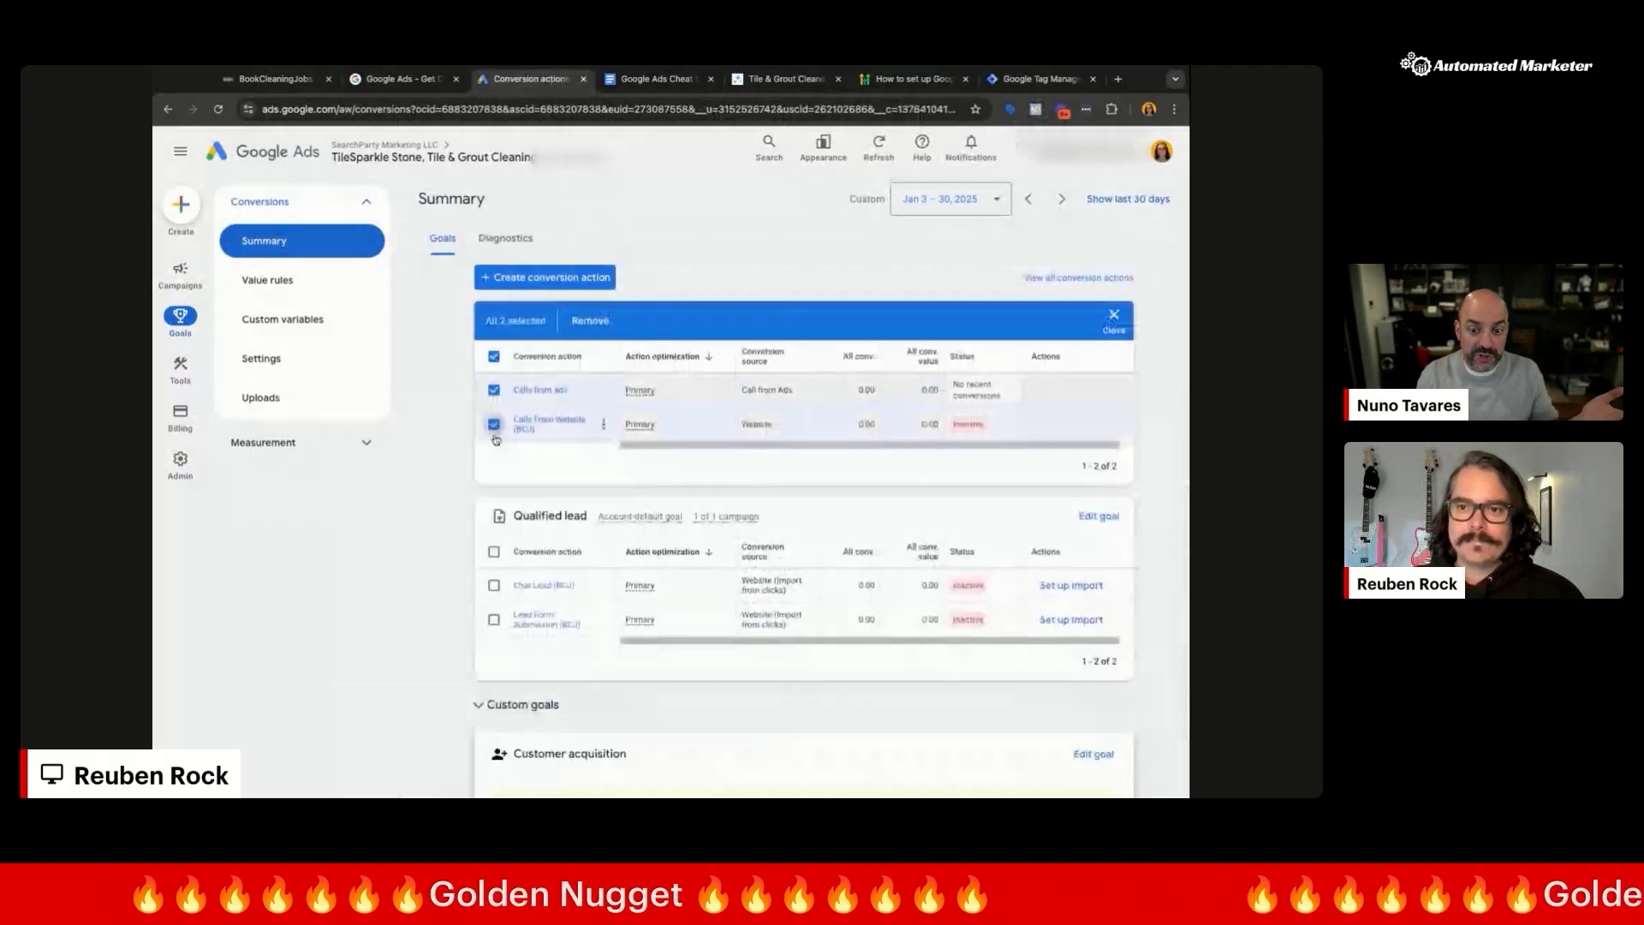
left_click(493, 585)
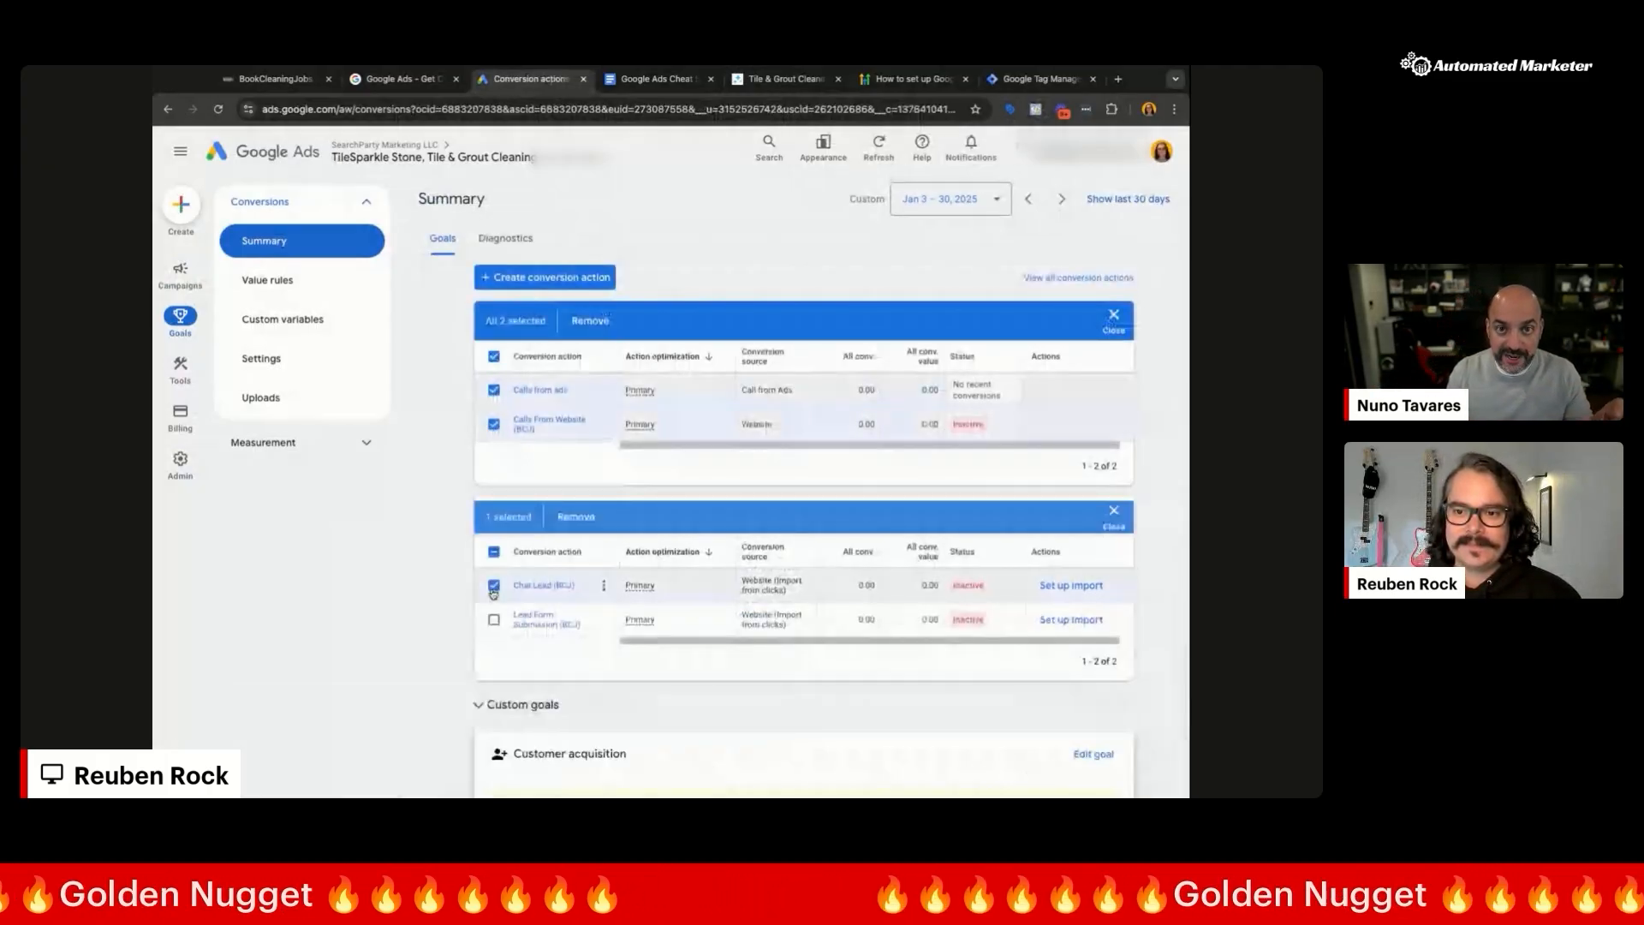
left_click(494, 619)
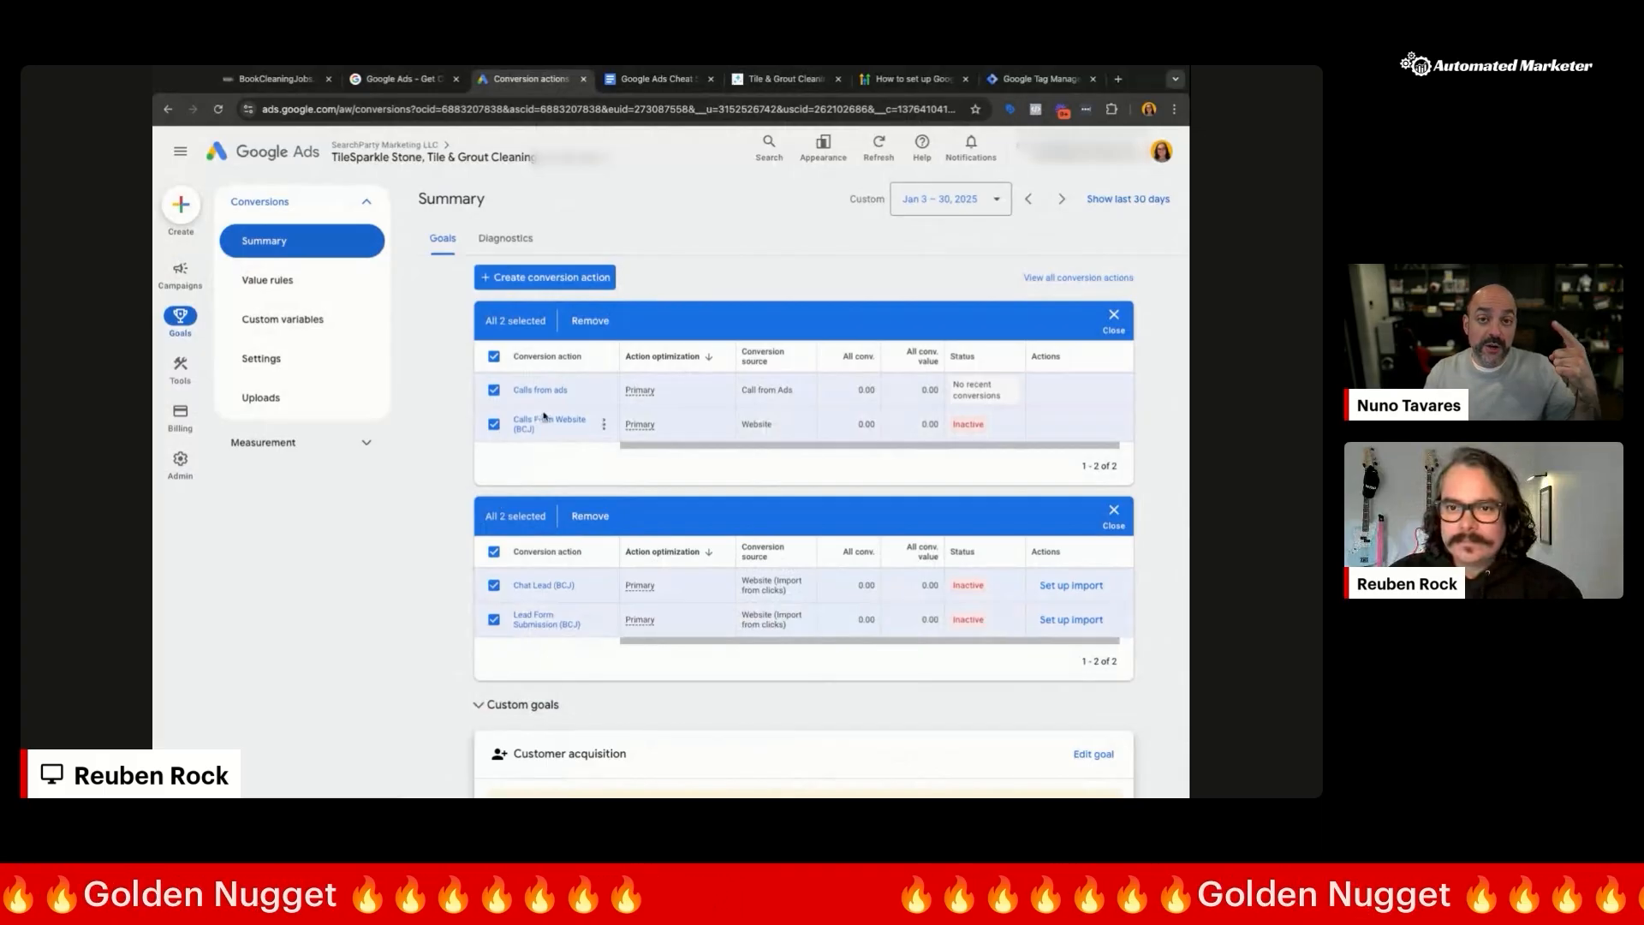
scroll(543, 422, "up", 5)
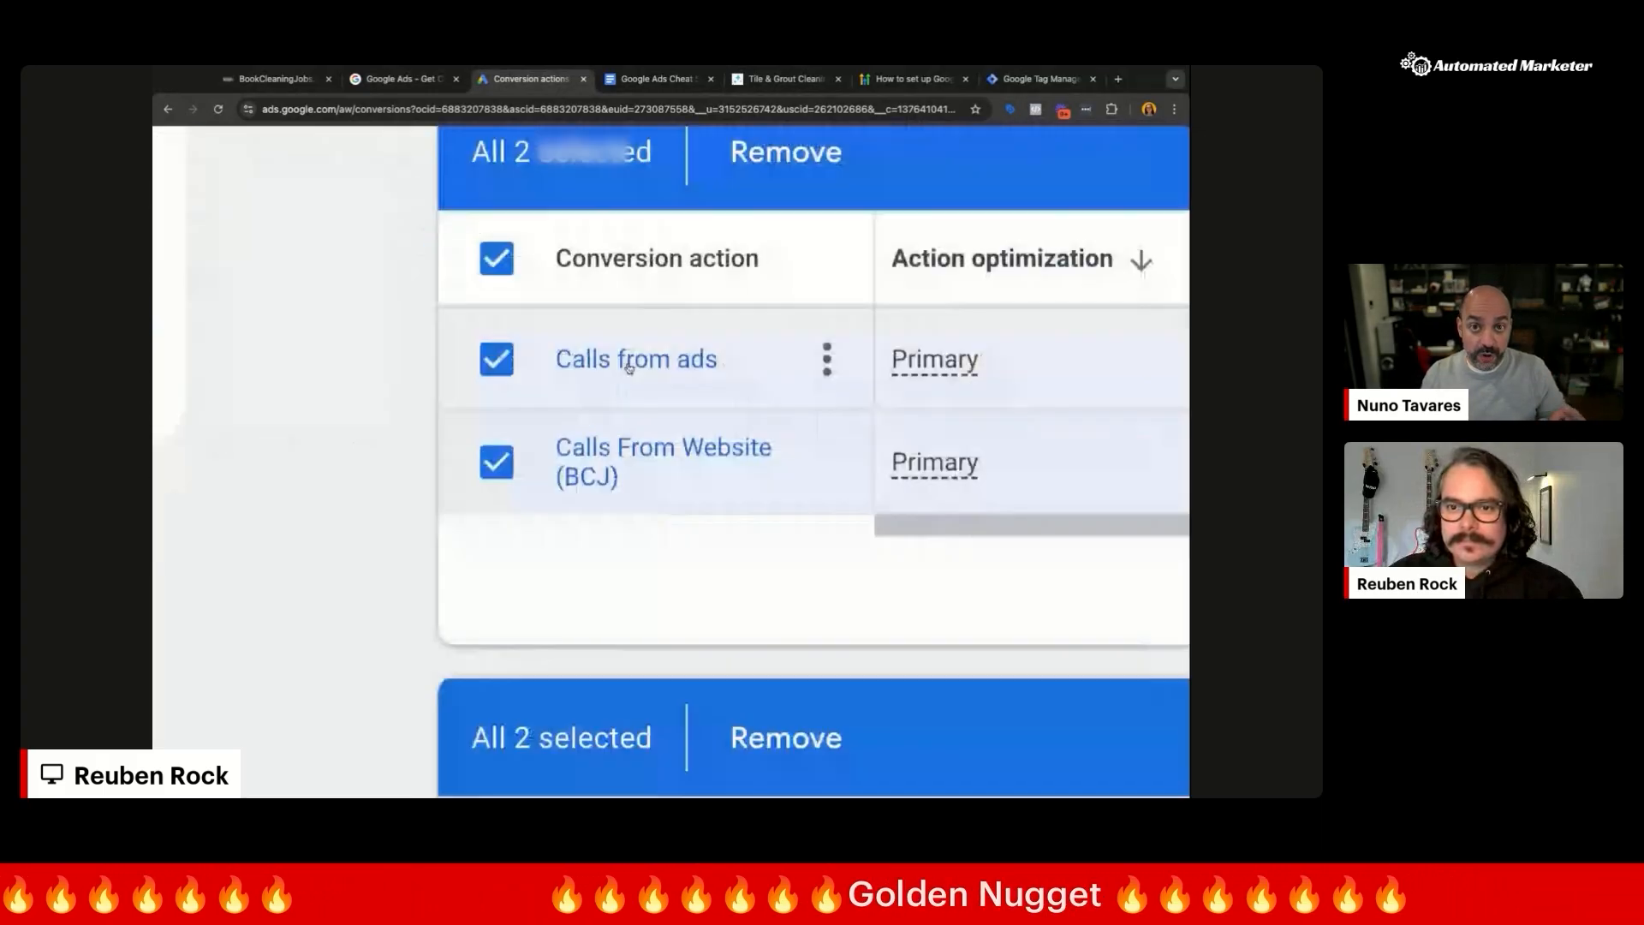
scroll(605, 447, "down", 5)
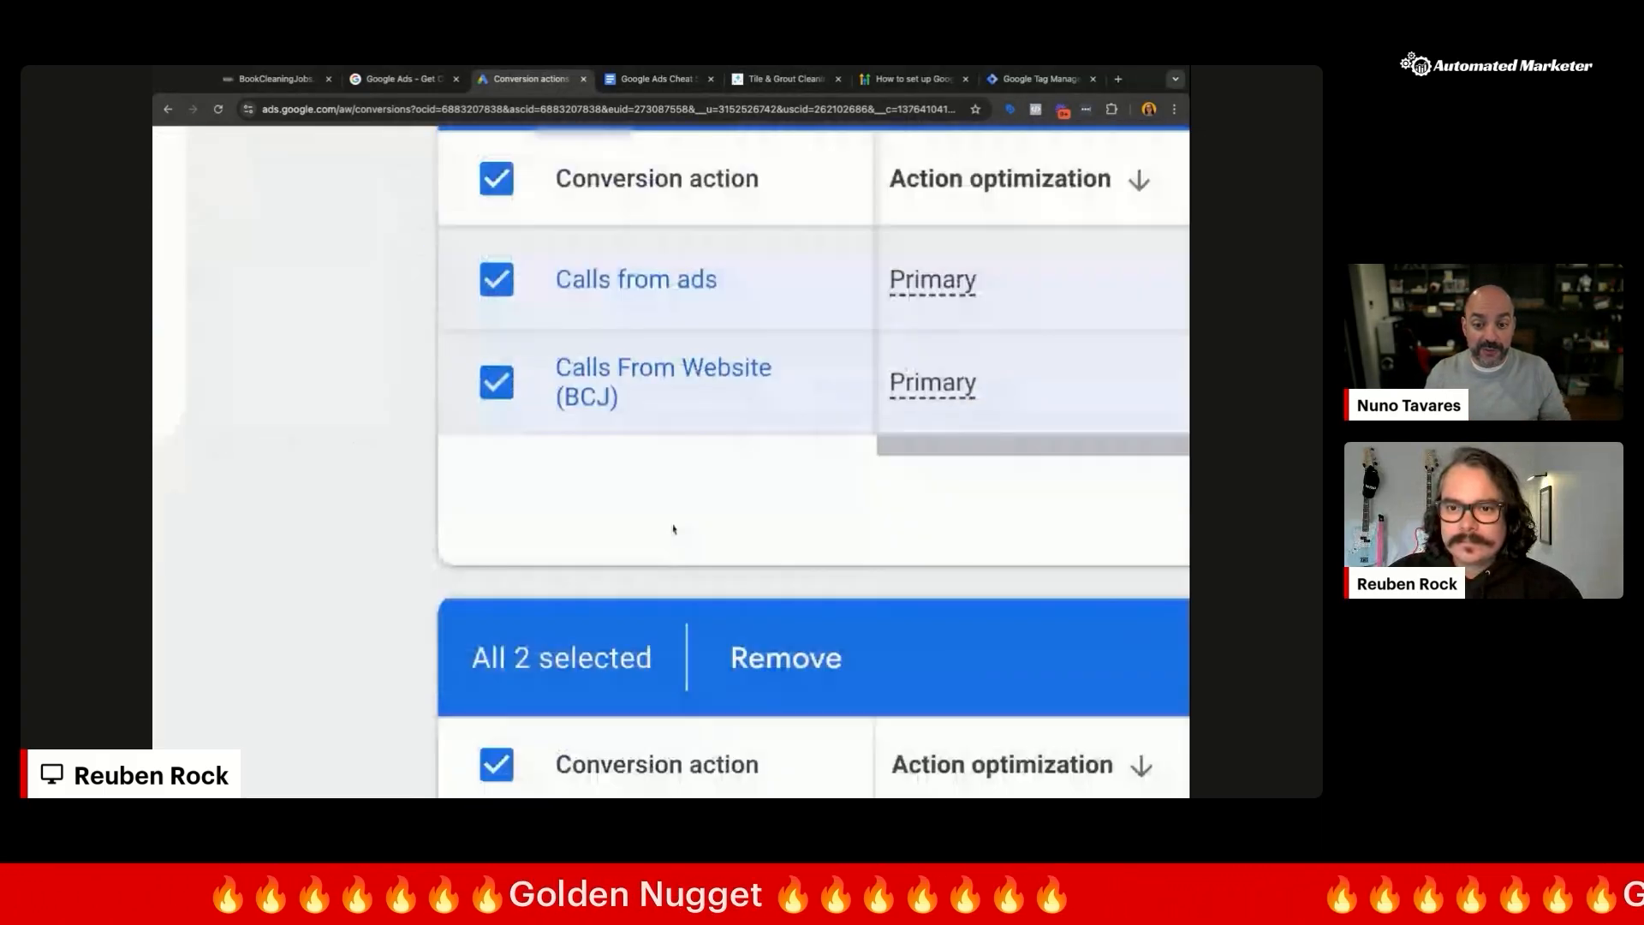
scroll(666, 596, "up", 2)
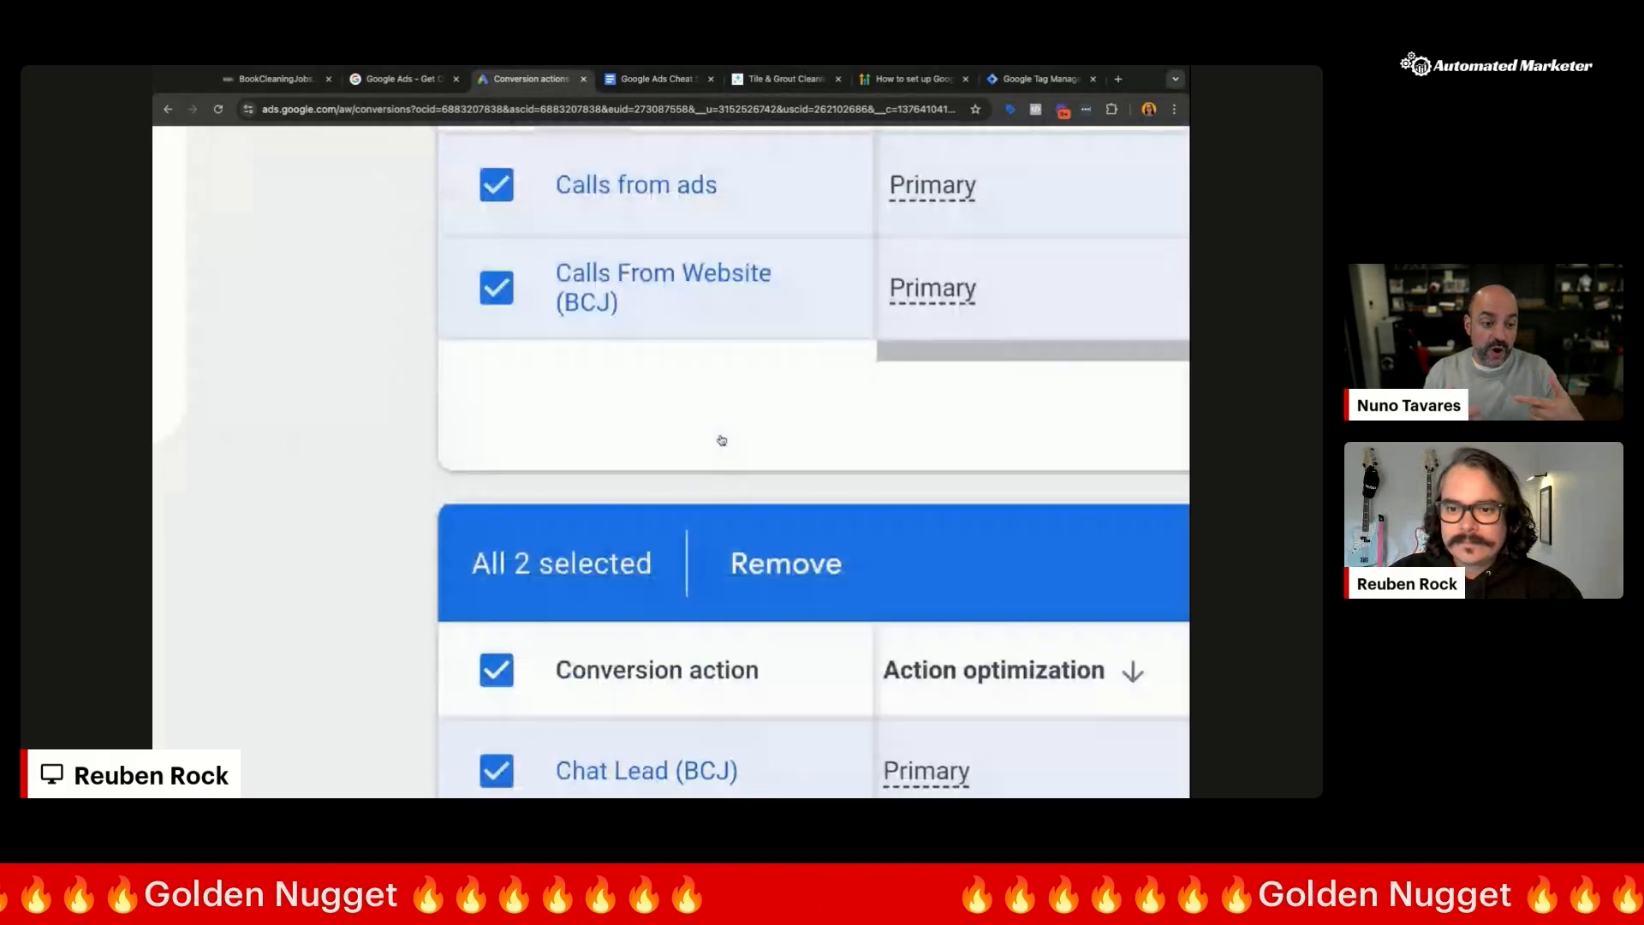
scroll(637, 355, "up", 1)
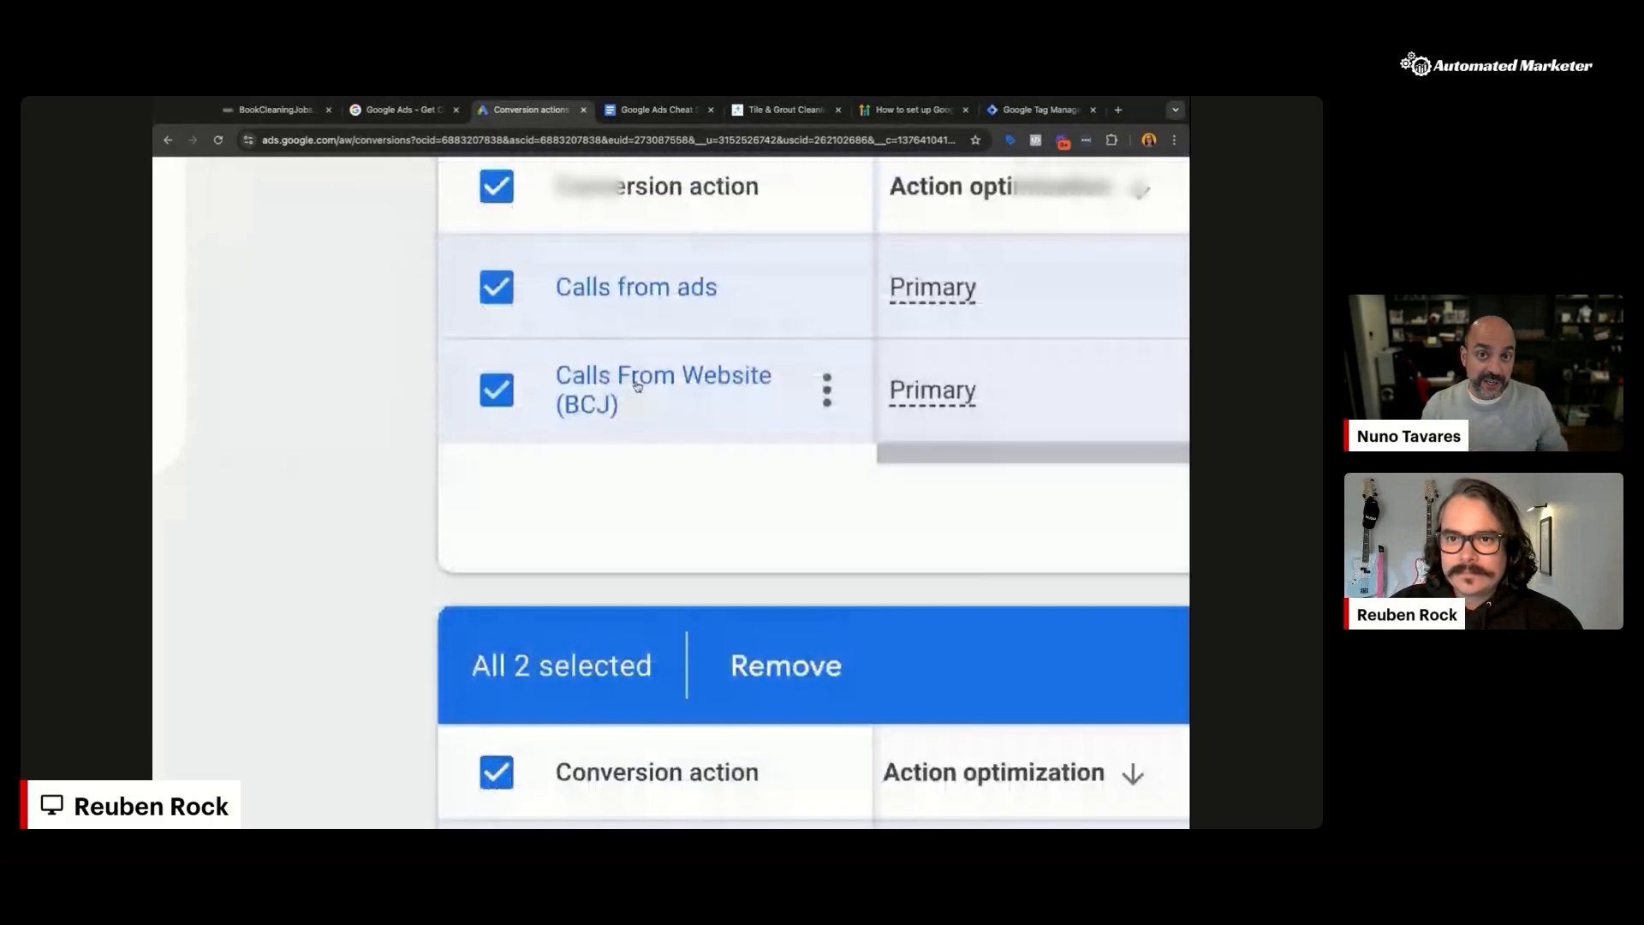
scroll(637, 386, "down", 10)
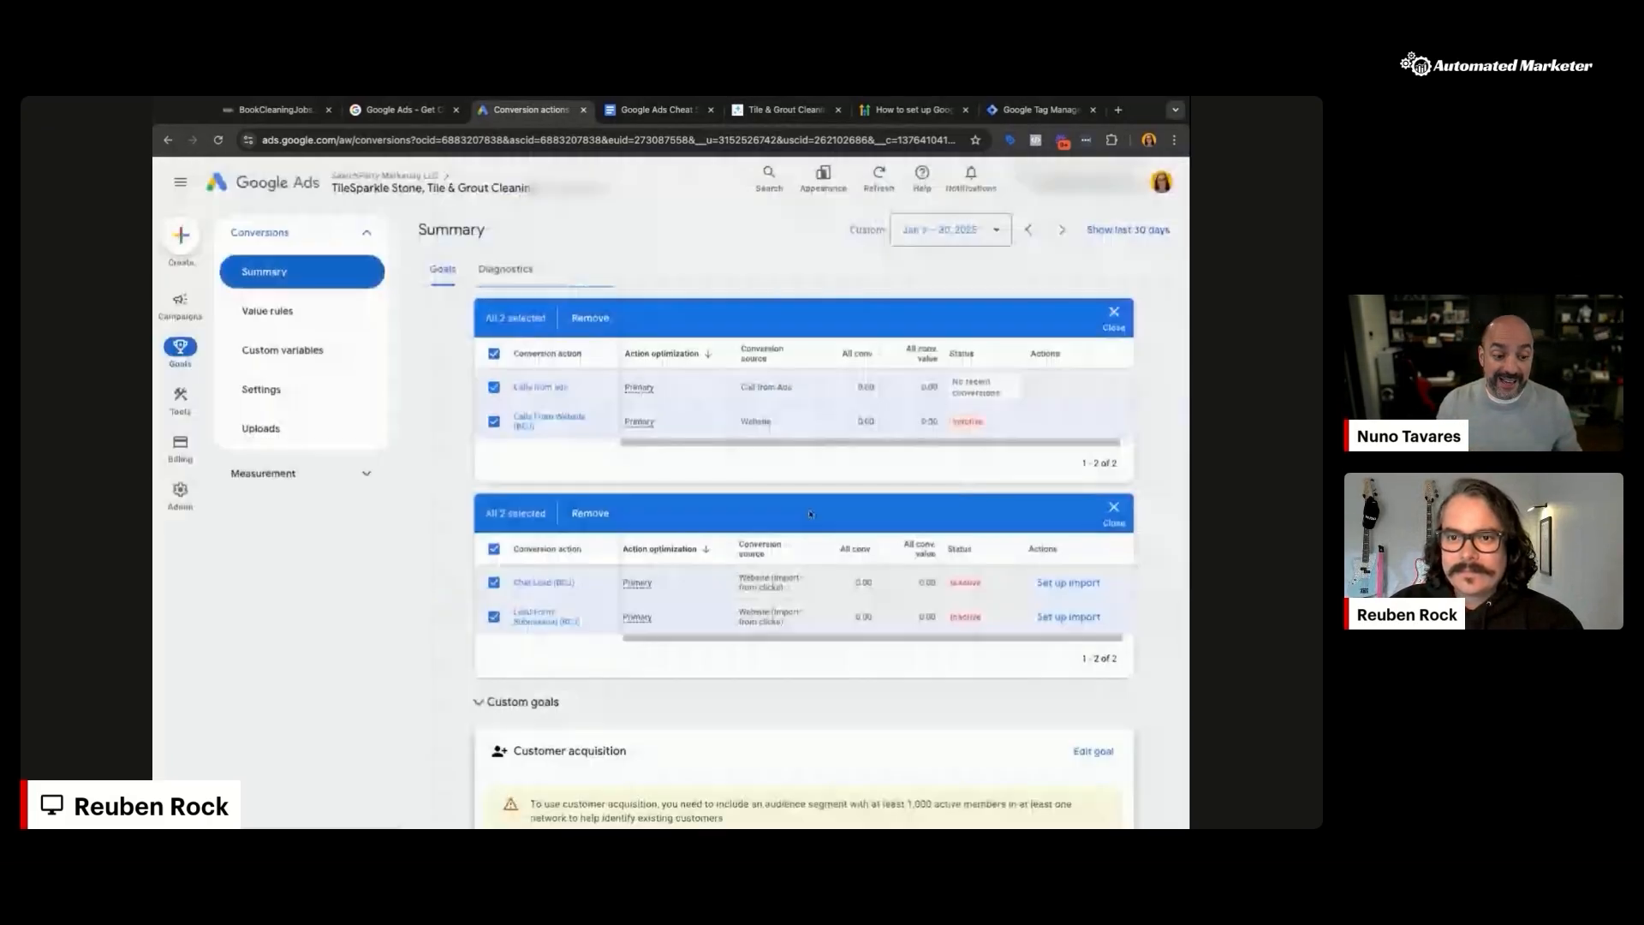